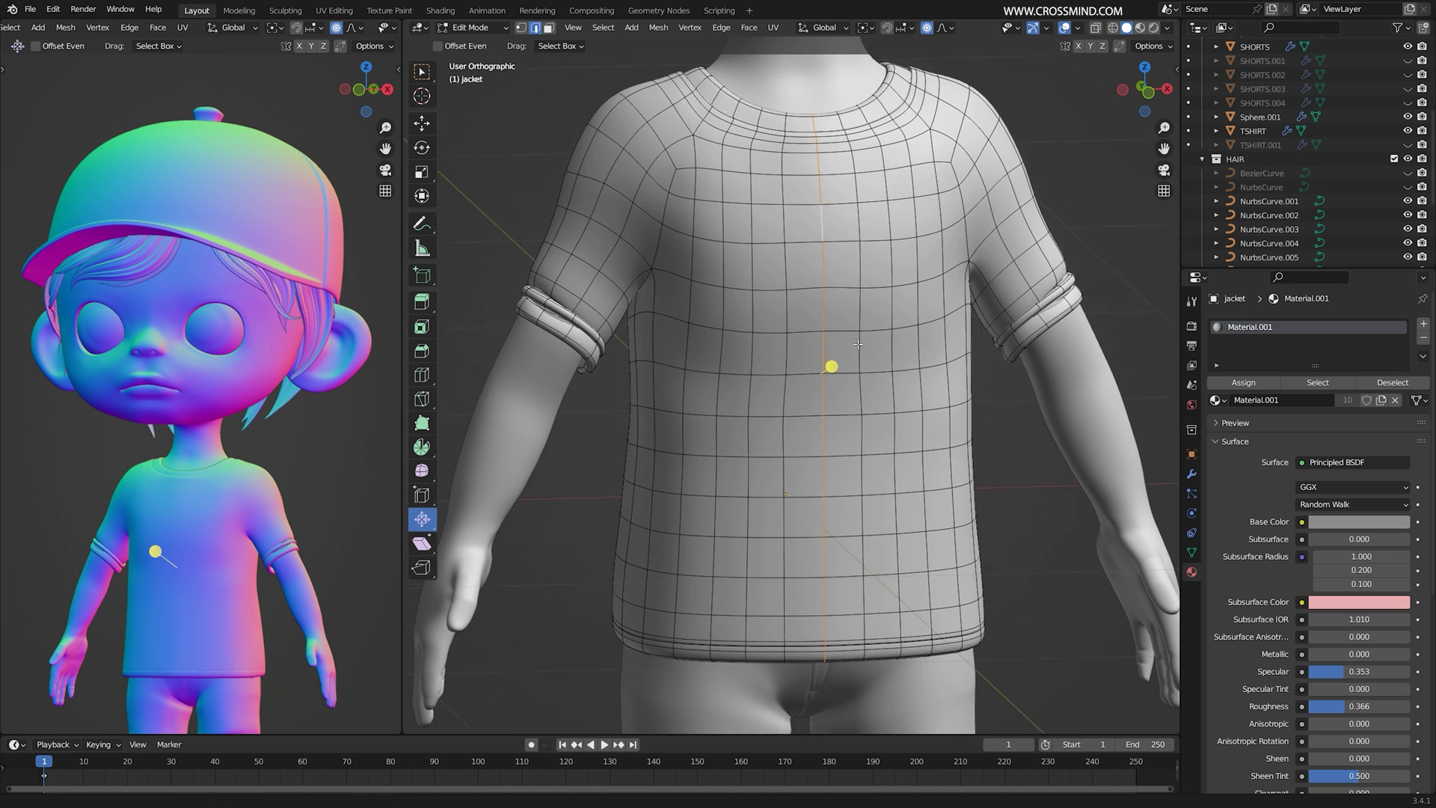
# - Rip the jacket mesh open along its vertical front centre edge loop and select one side of the split
pyautogui.scroll(2, 756, 217)
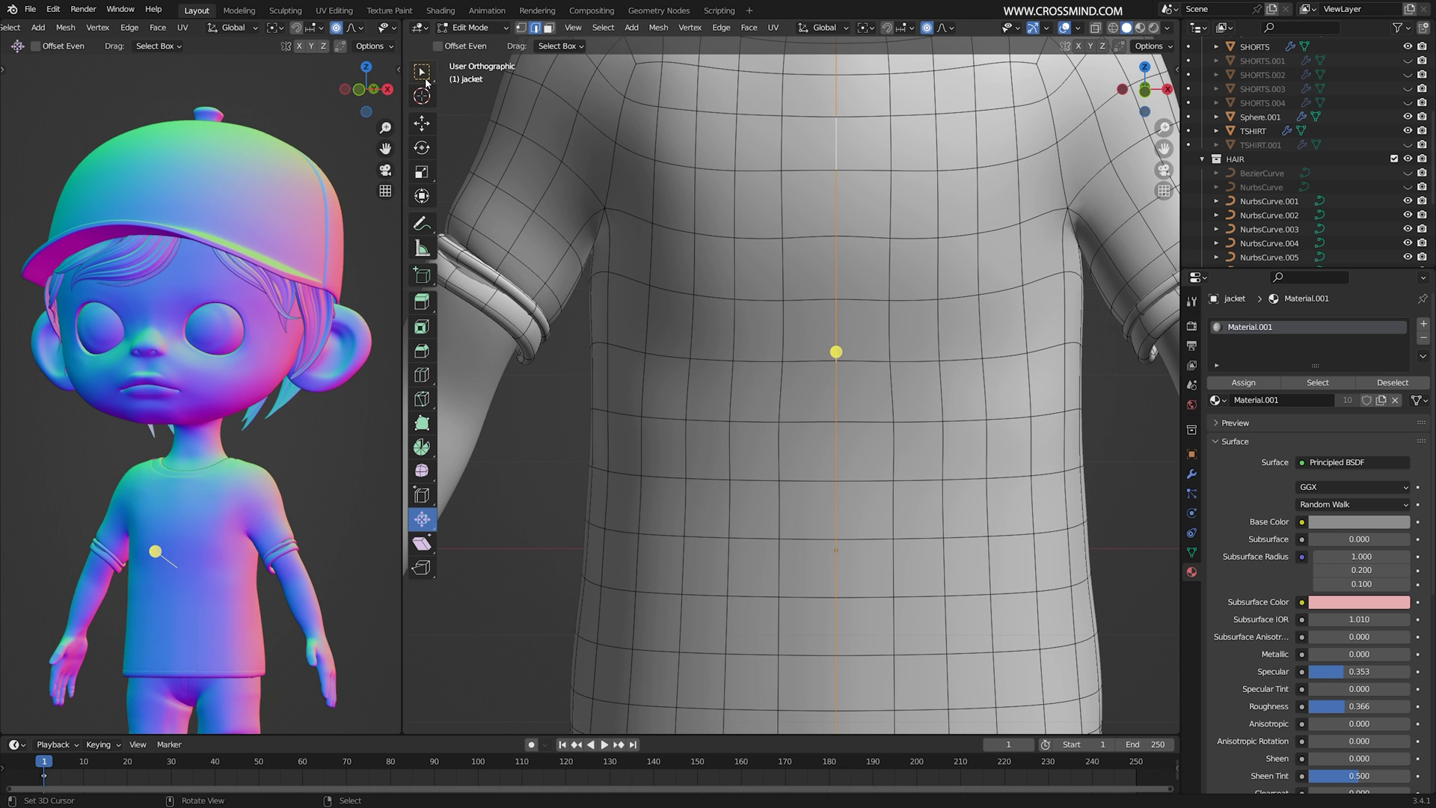
pyautogui.press('g')
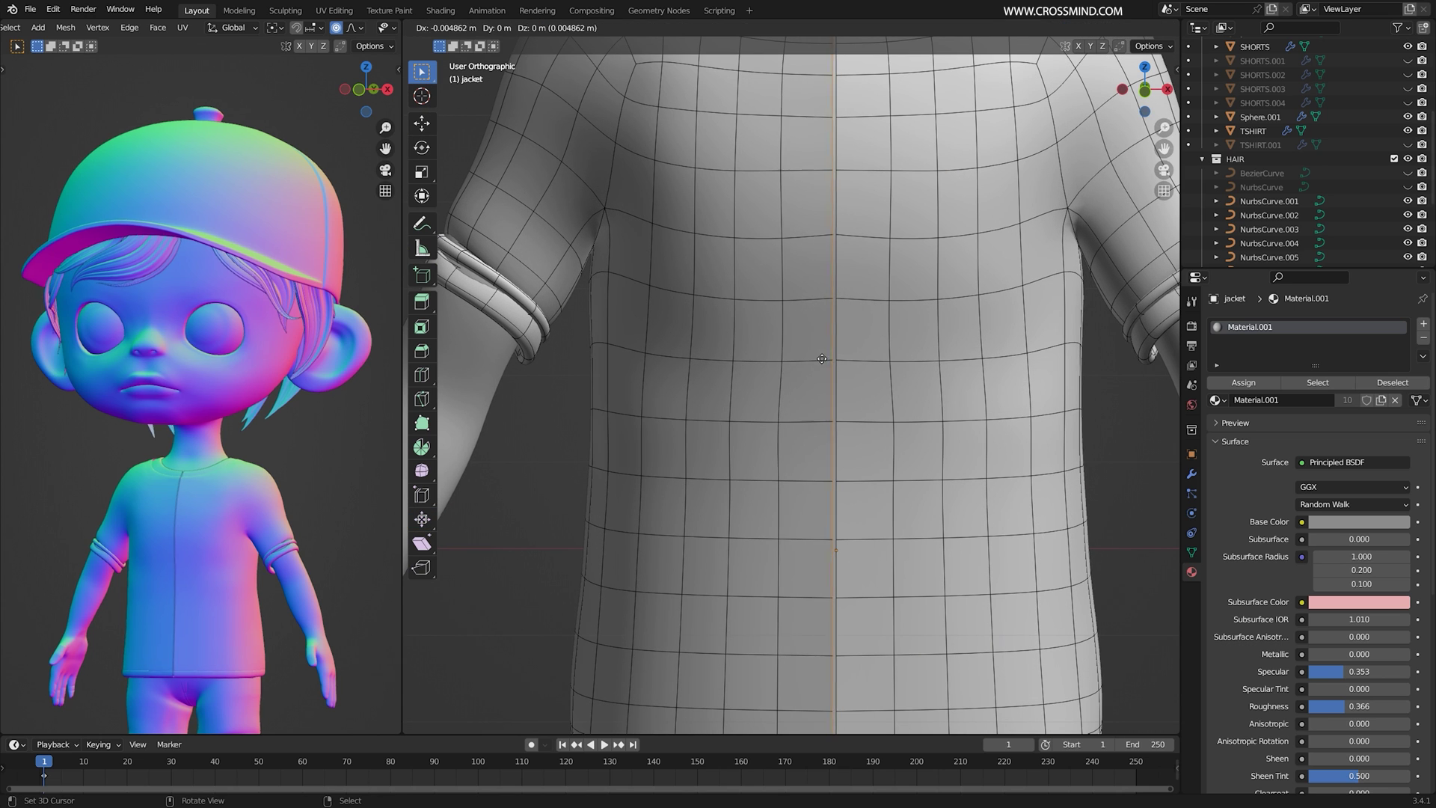
pyautogui.click(818, 360)
pyautogui.rightClick(839, 340)
pyautogui.keyDown('alt'); pyautogui.rightClick(839, 340); pyautogui.keyUp('alt')
pyautogui.scroll(-4, 857, 377)
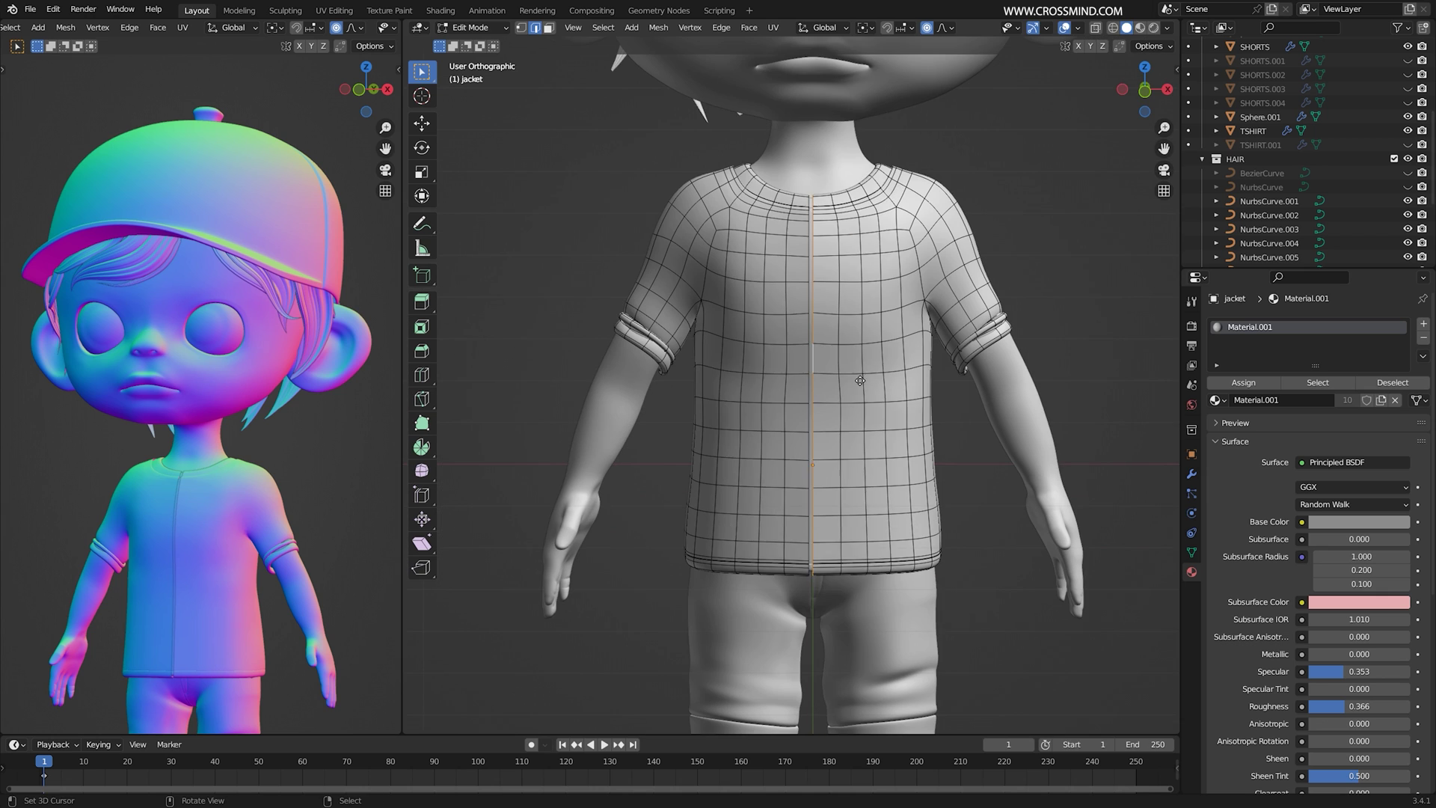
# - Limit proportional editing to connected geometry
pyautogui.press('g')
pyautogui.rightClick(868, 365)
pyautogui.click(943, 28)
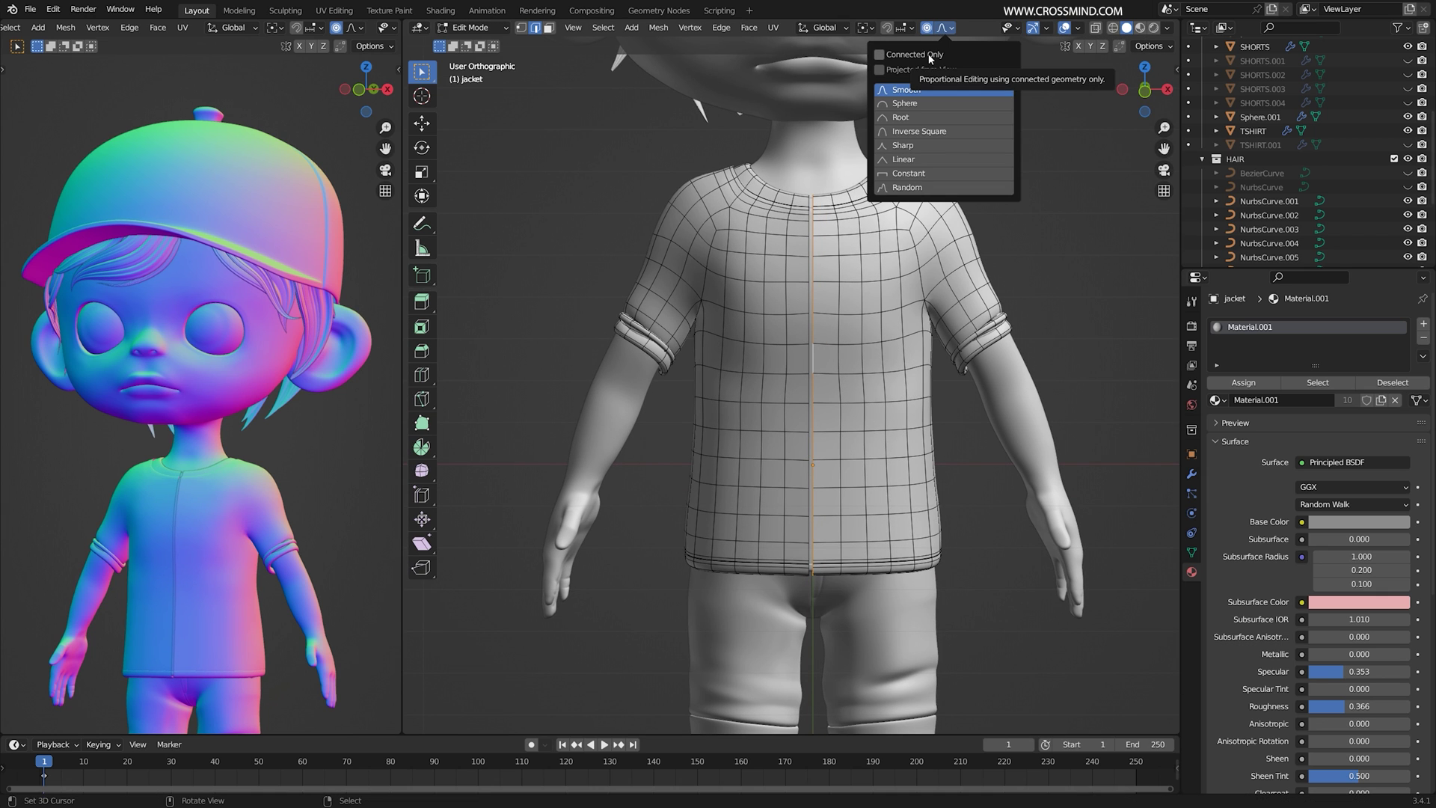
# - Pull the jacket's two front edges apart with soft falloff and angle the character's right edge outward toward the hem
pyautogui.press('g')
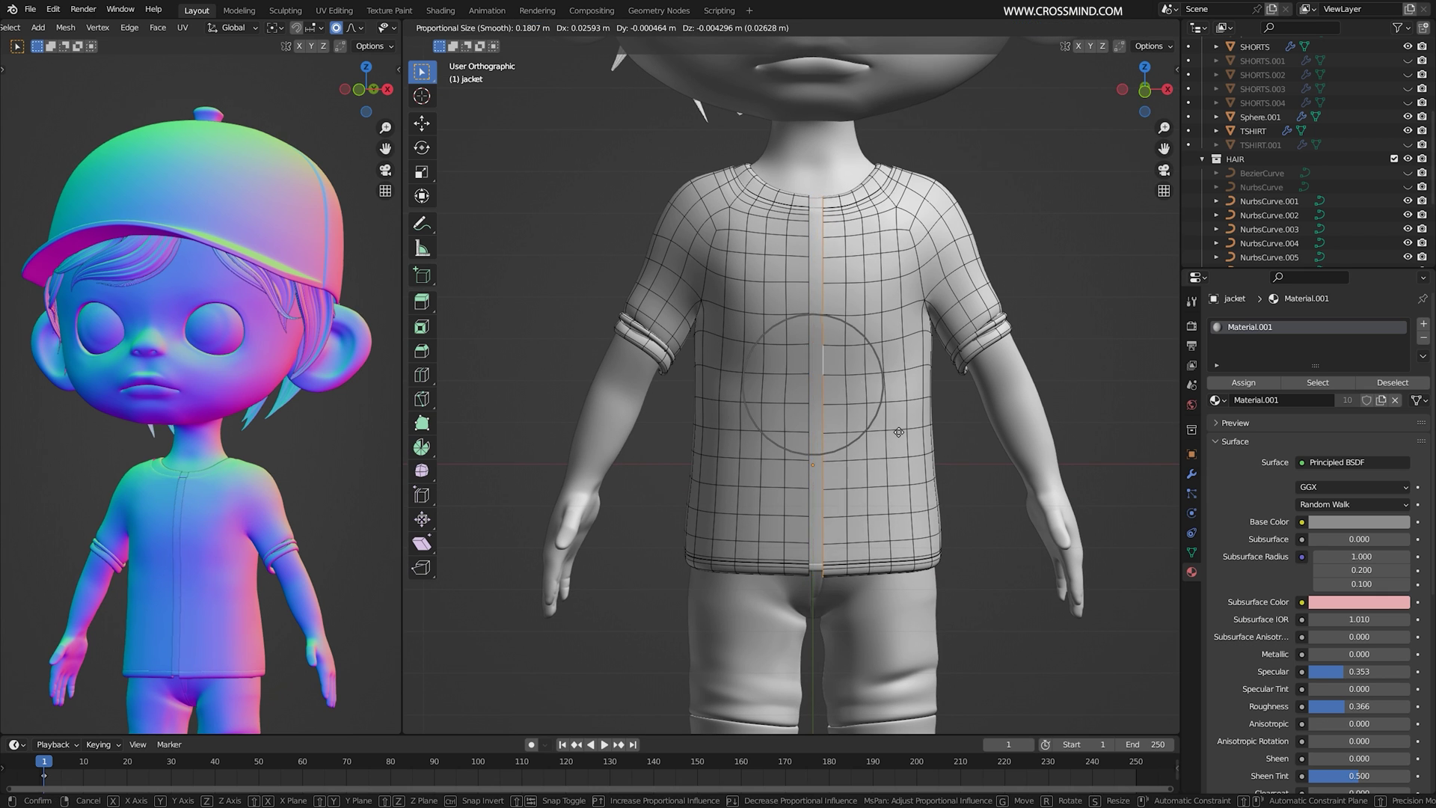
pyautogui.press('r')
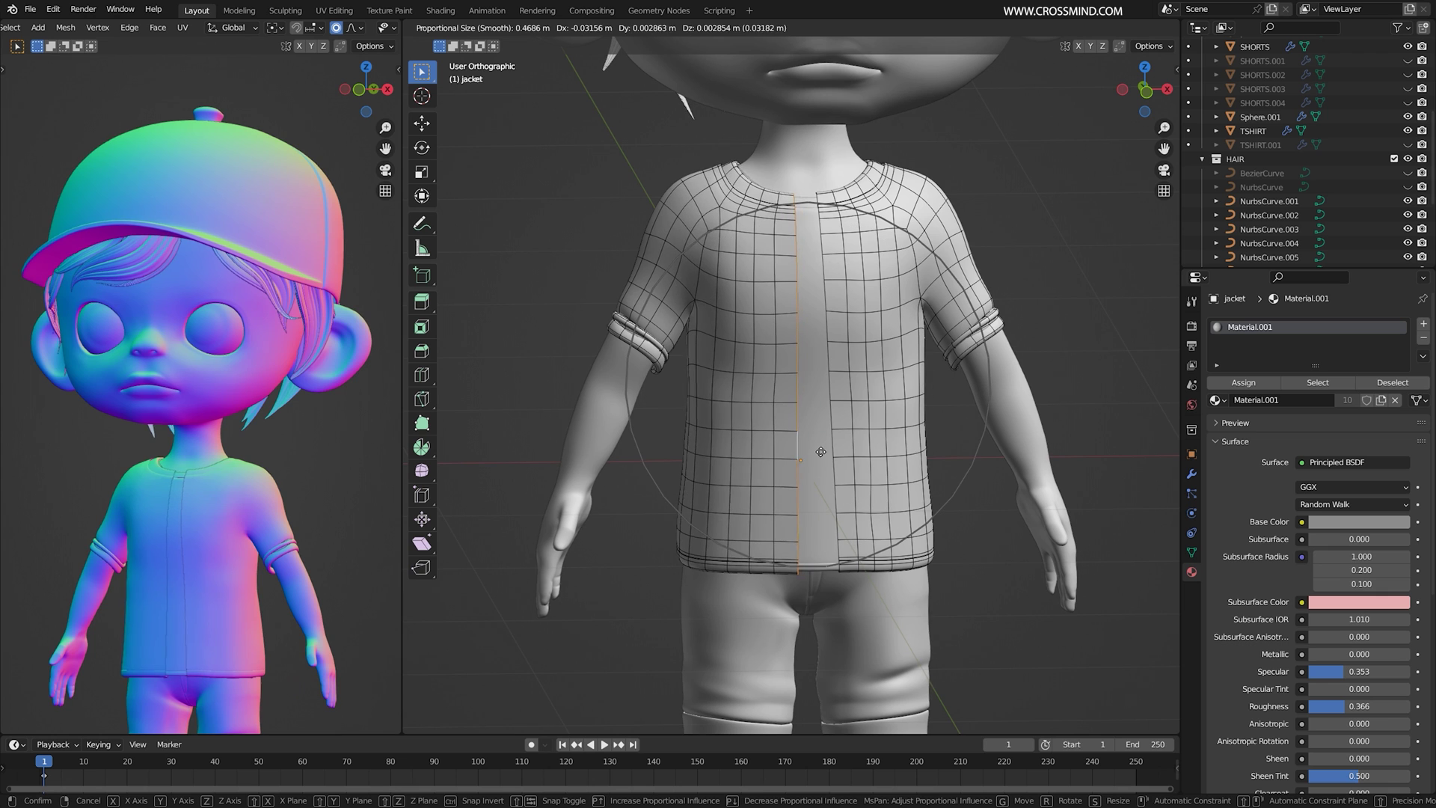
pyautogui.click(868, 419)
pyautogui.press('g')
pyautogui.click(867, 421)
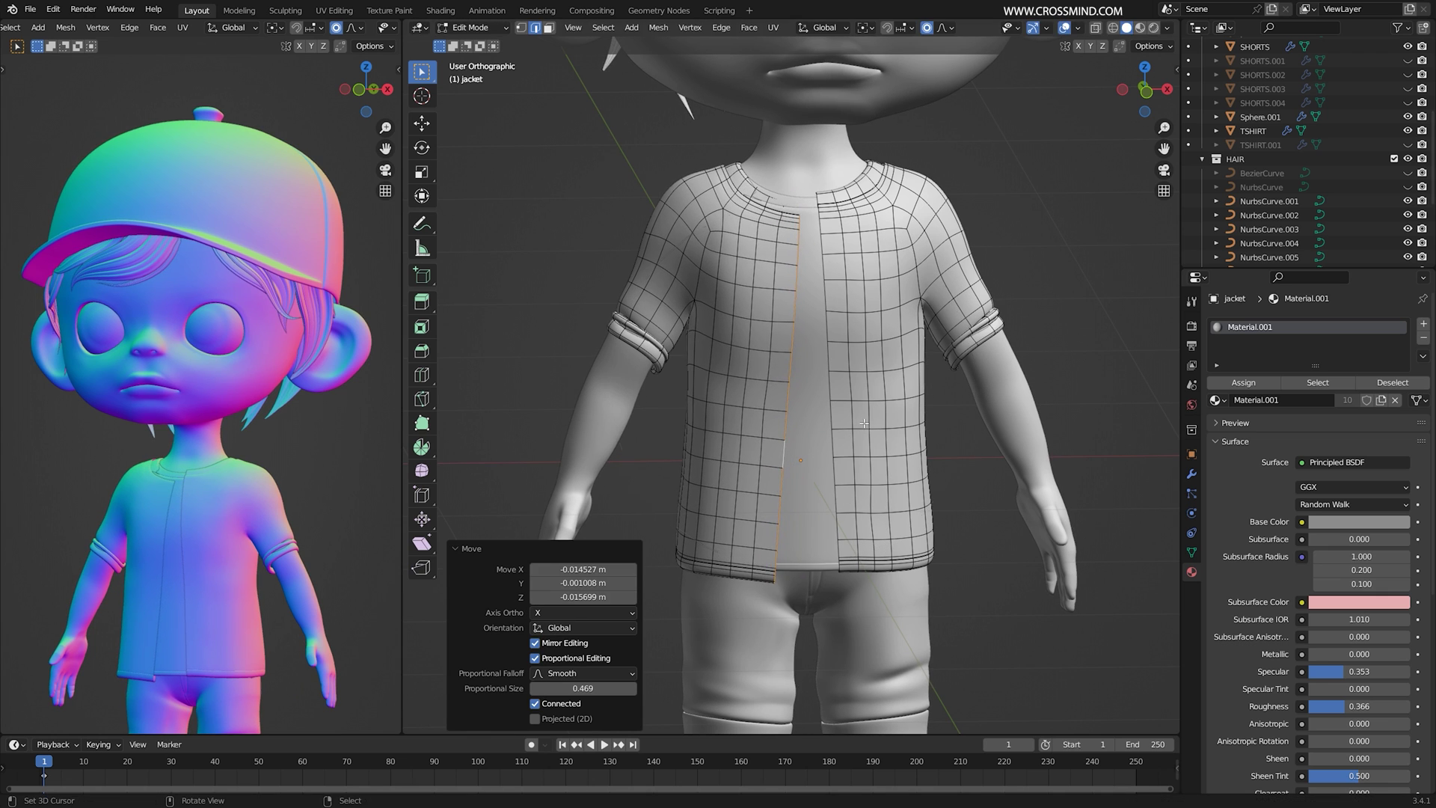
# - Rotate the character's left front edge by about -1.51° and shift it outward so the jacket opening widens toward the hem
pyautogui.moveTo(884, 404); pyautogui.dragTo(895, 368, button='middle')
pyautogui.keyDown('alt'); pyautogui.rightClick(786, 359); pyautogui.keyUp('alt')
pyautogui.press('g')
pyautogui.click(882, 374)
pyautogui.press('r')
pyautogui.click(868, 389)
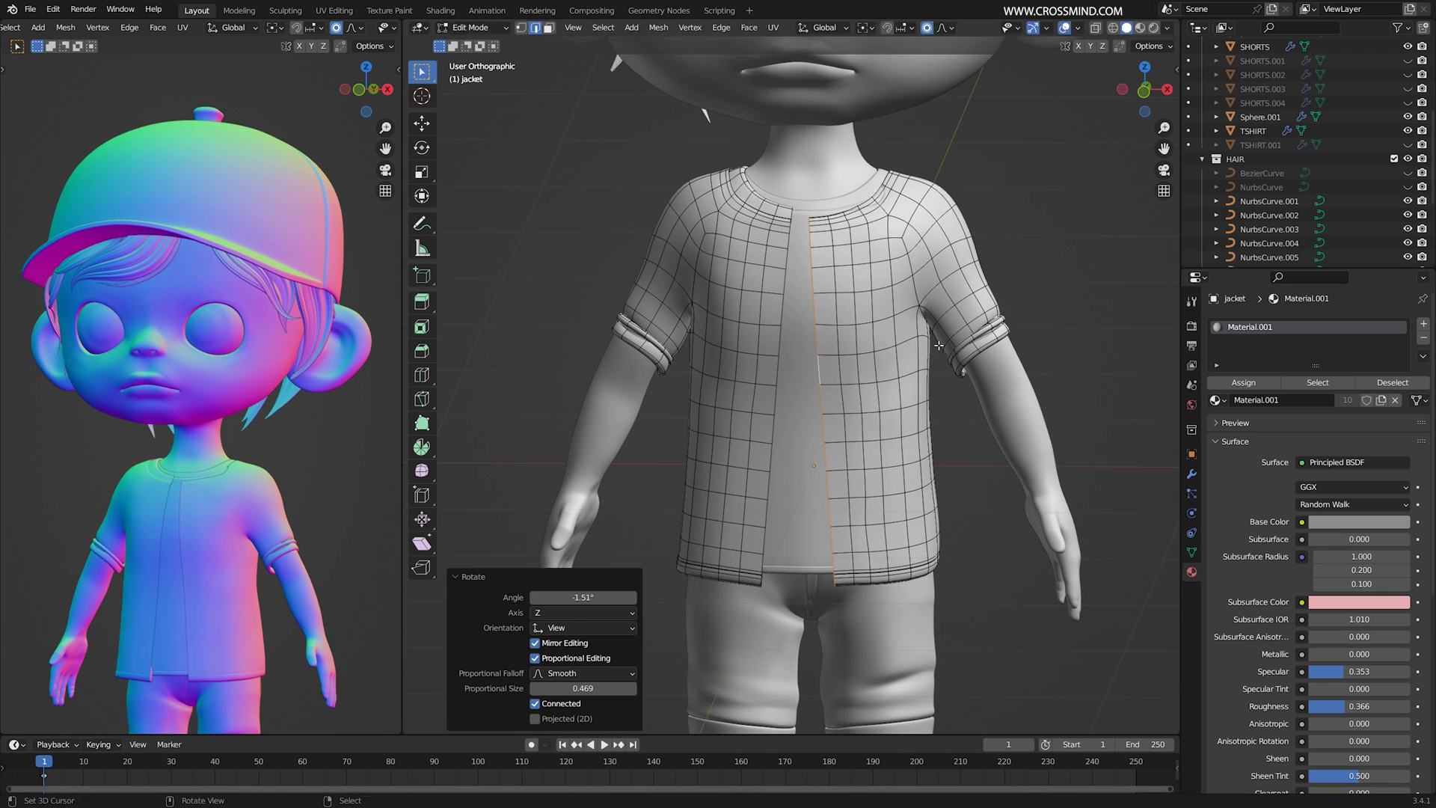
pyautogui.press('g')
pyautogui.click(860, 389)
pyautogui.click(837, 374)
# - Select the folded cuff at the end of the character's right jacket sleeve and delete its faces
pyautogui.keyDown('shift'); pyautogui.moveTo(665, 341); pyautogui.dragTo(766, 344, button='middle'); pyautogui.keyUp('shift')
pyautogui.scroll(2, 766, 344)
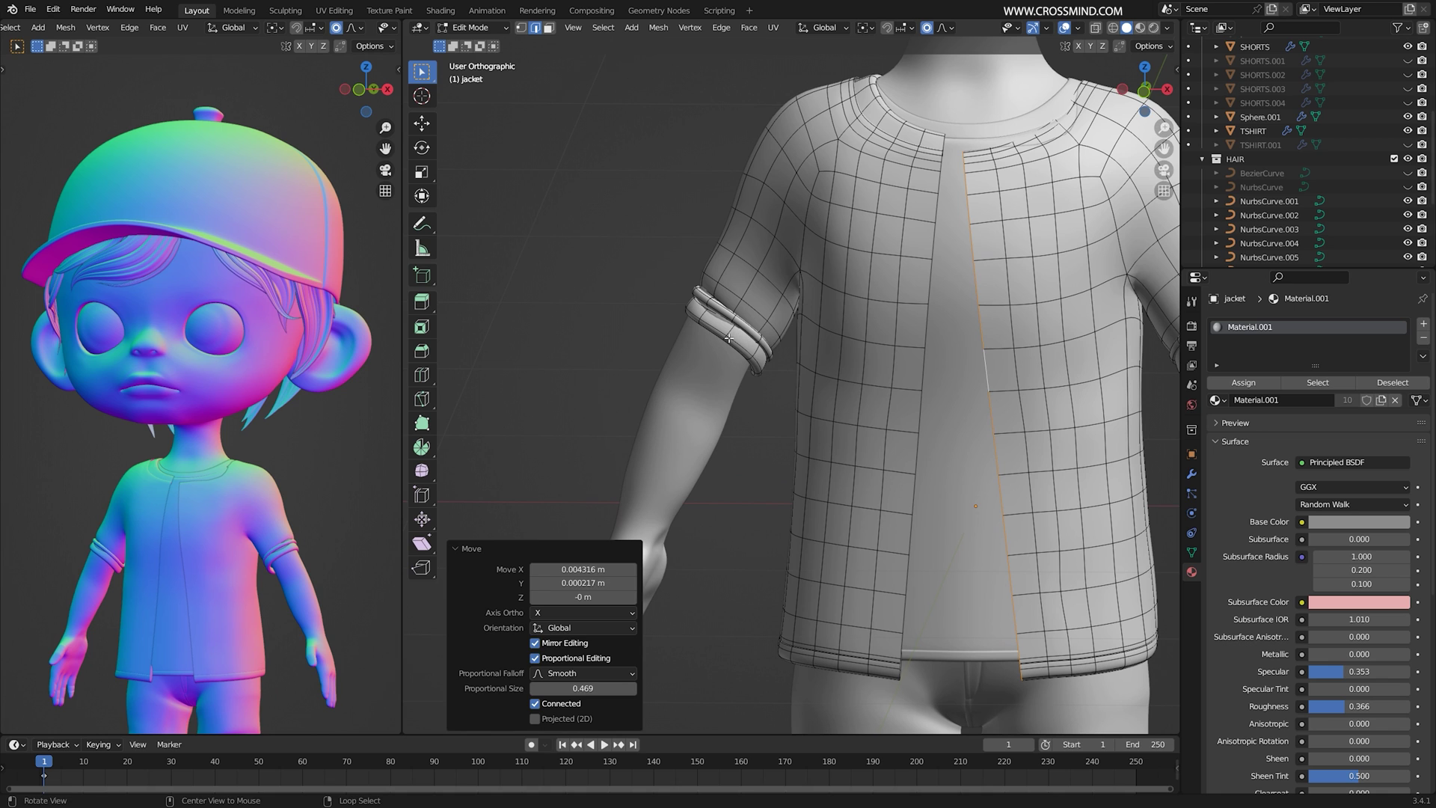
pyautogui.keyDown('alt'); pyautogui.rightClick(762, 354); pyautogui.keyUp('alt')
pyautogui.scroll(2, 772, 406)
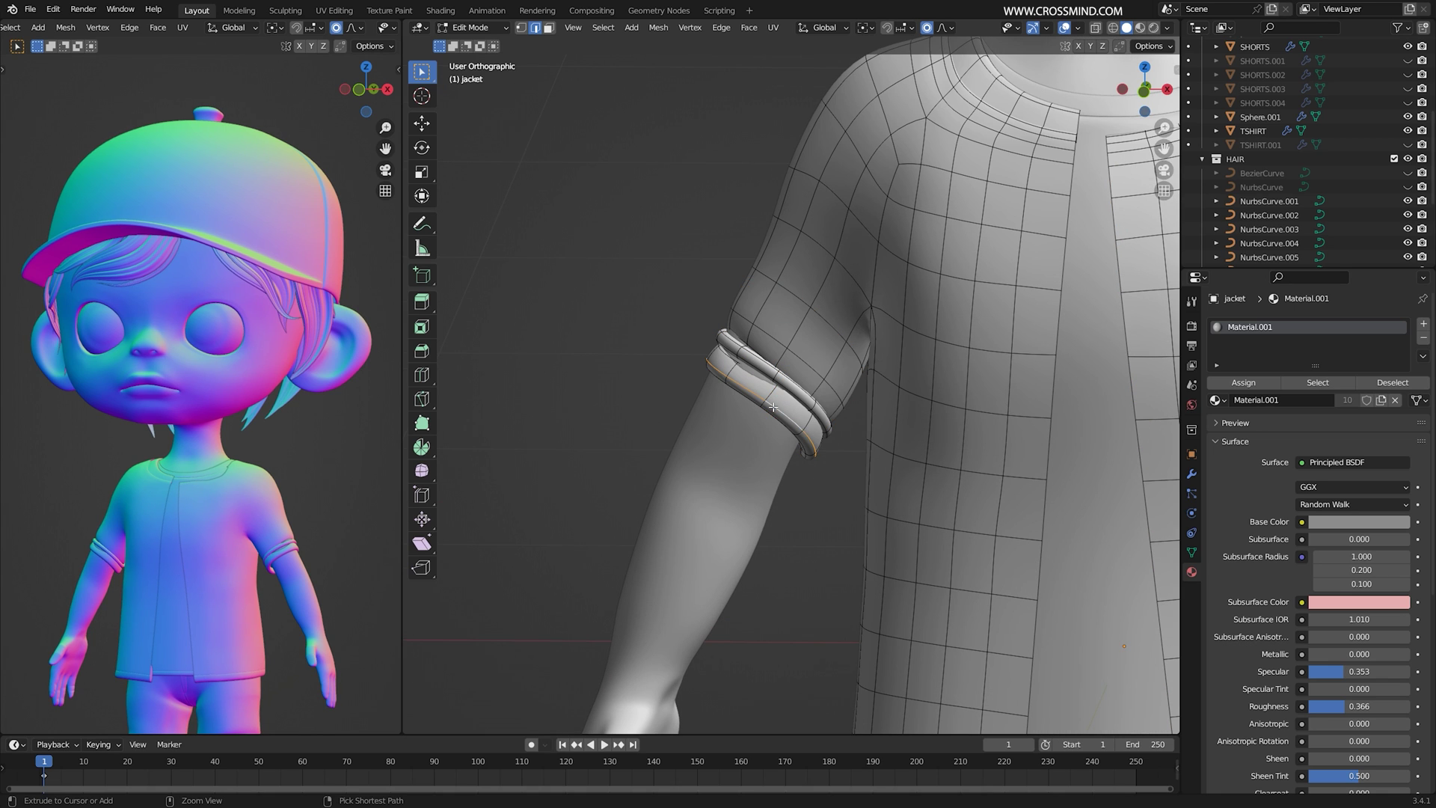
pyautogui.press('ctrl+KP_Add')
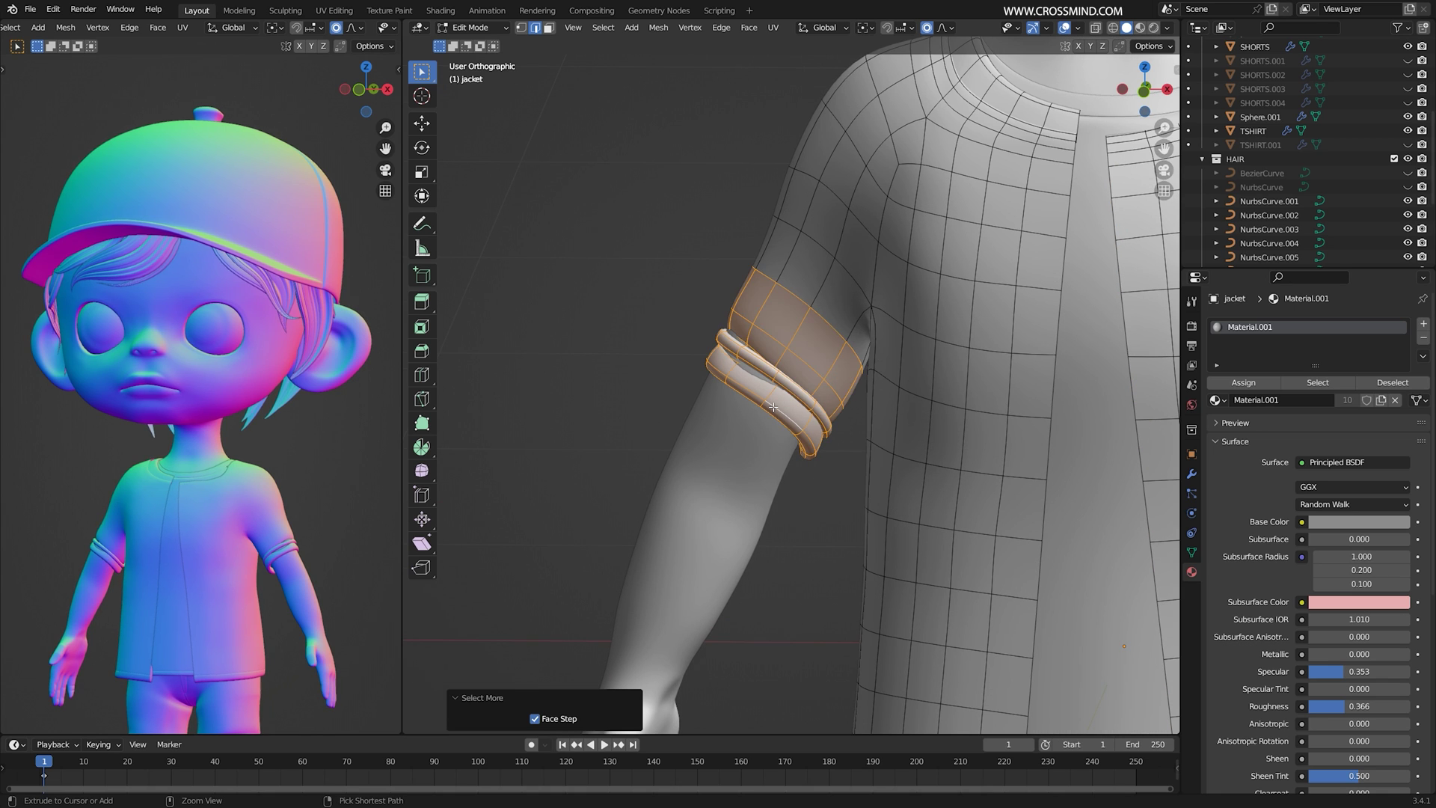
pyautogui.press('x')
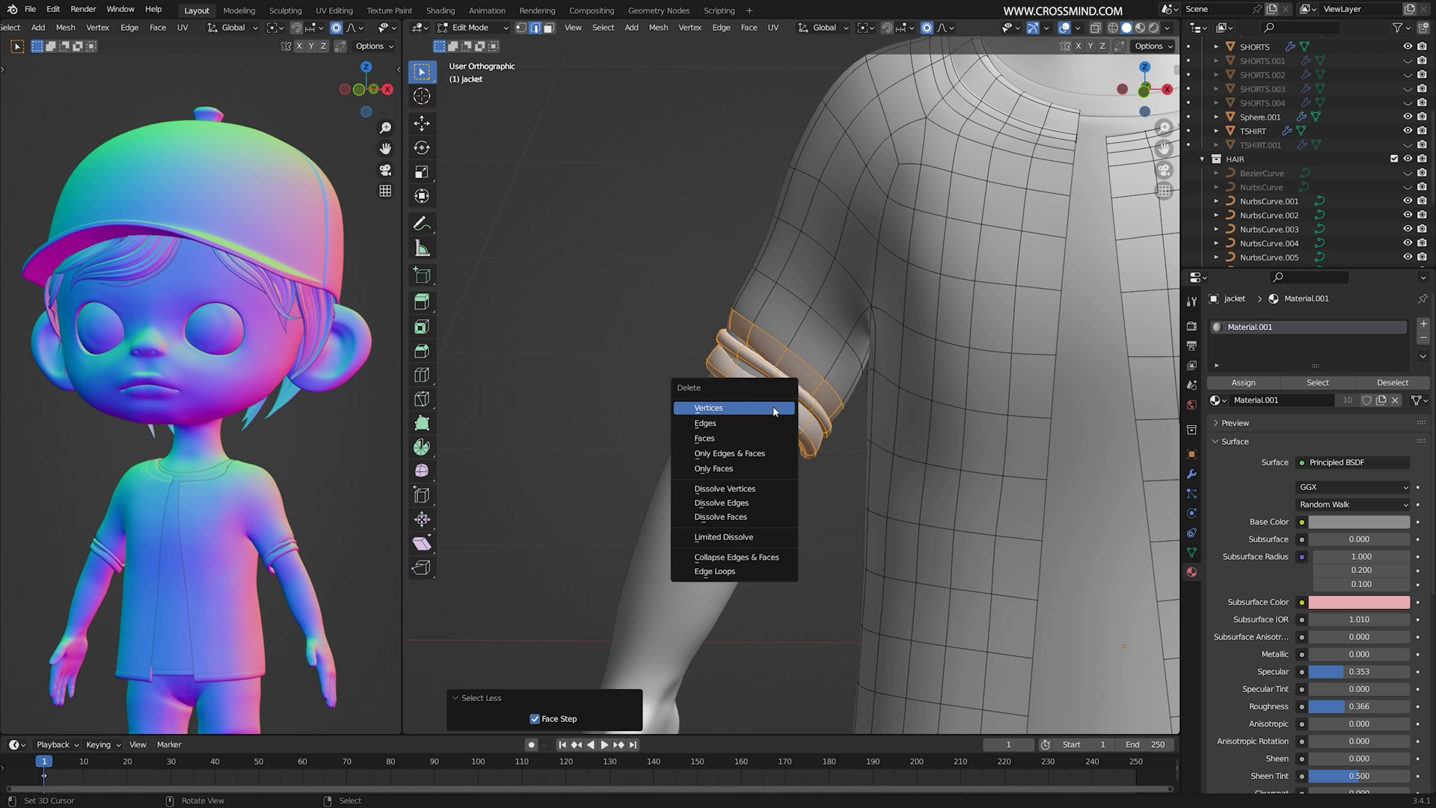
pyautogui.click(735, 444)
# - Extrude the open sleeve edge down the arm by about 0.049 m in X and 0.080 m in Z, without proportional editing
pyautogui.press('KP_1')
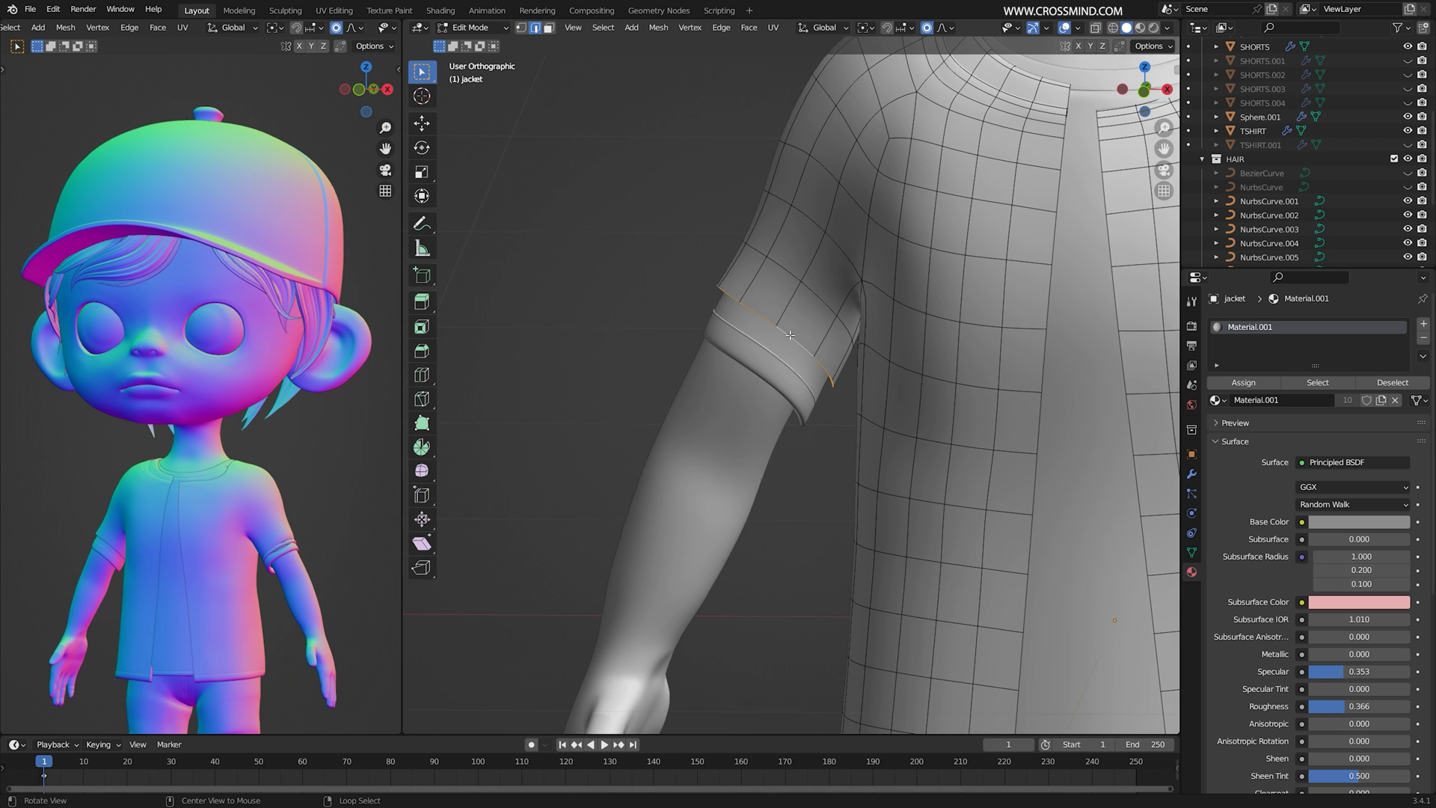
pyautogui.scroll(-3, 809, 329)
pyautogui.scroll(2, 809, 329)
pyautogui.scroll(1, 809, 329)
pyautogui.press('e')
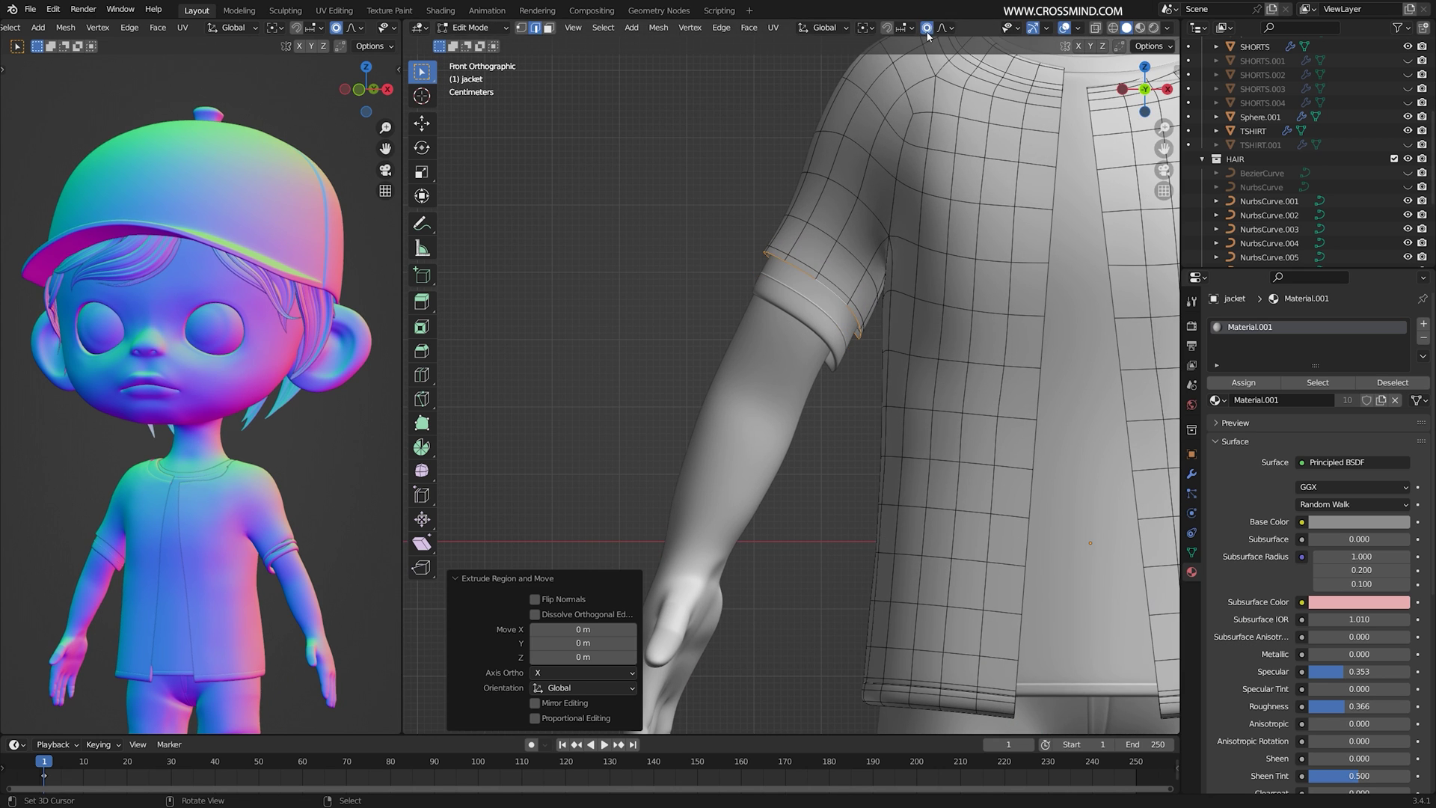
pyautogui.click(846, 320)
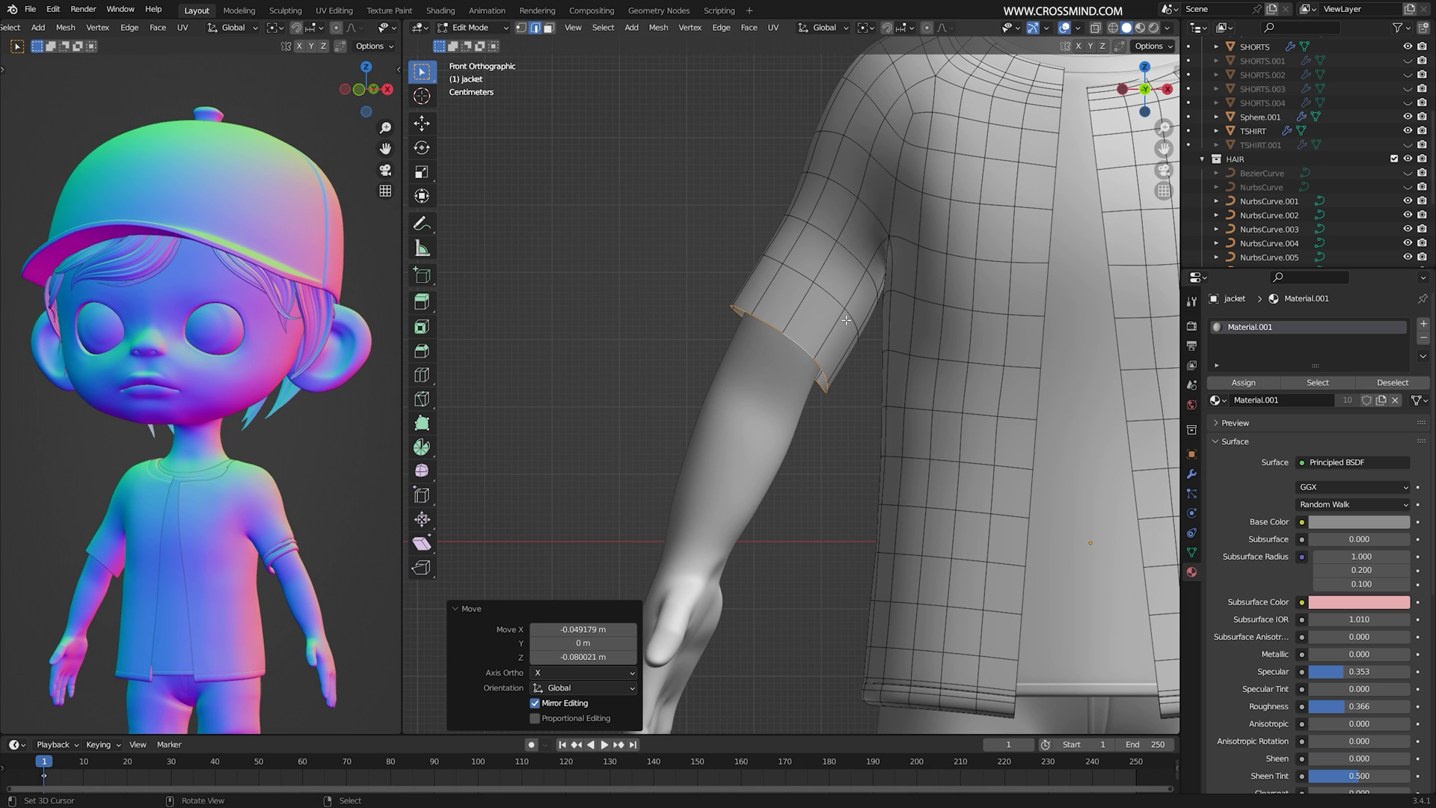
# - Try moving the sleeve's end loop back up inside the sleeve and inspect it in wireframe
pyautogui.press('e')
pyautogui.click(826, 332)
pyautogui.press('e')
pyautogui.click(863, 277)
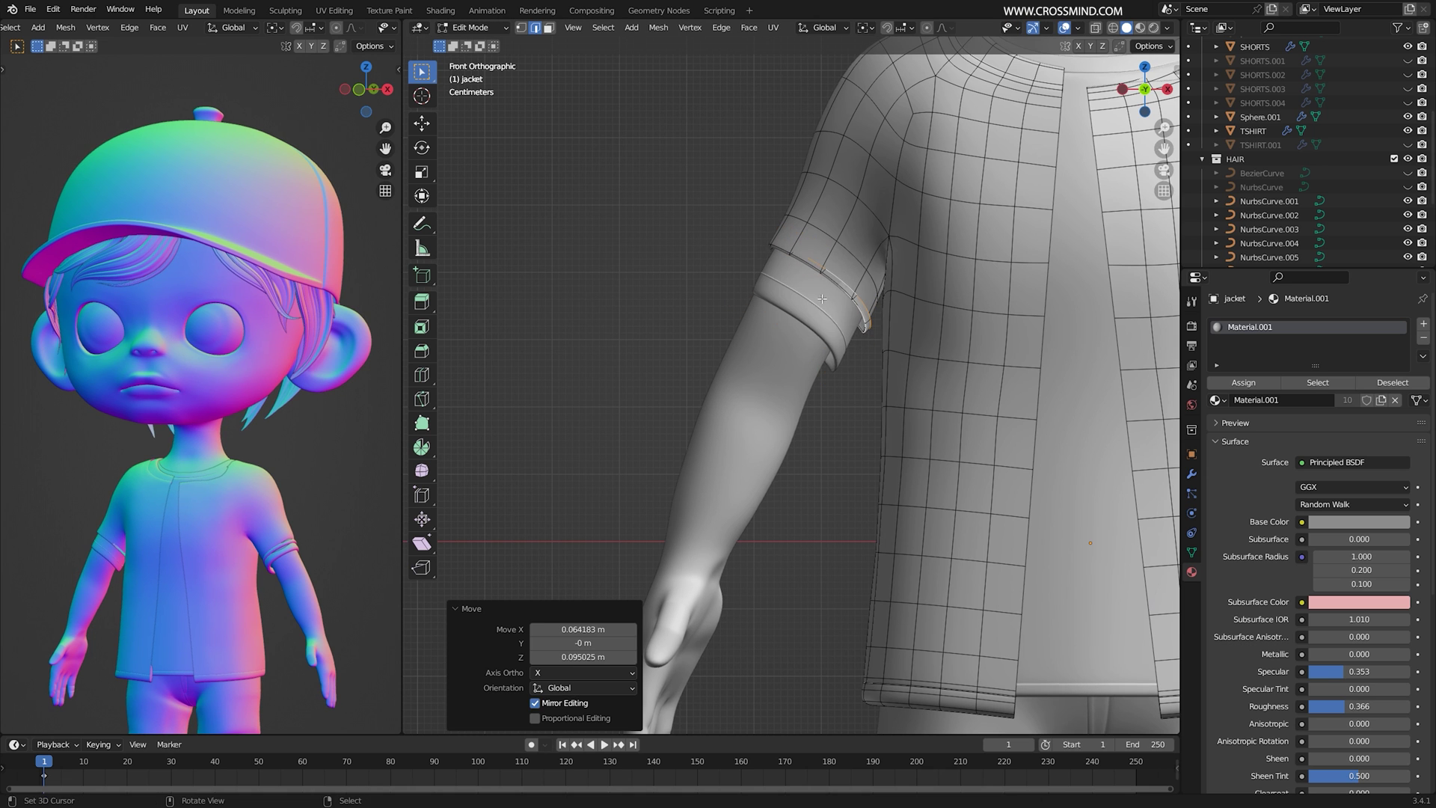
pyautogui.scroll(4, 812, 374)
pyautogui.scroll(2, 797, 227)
pyautogui.hotkey('shift', 'z')
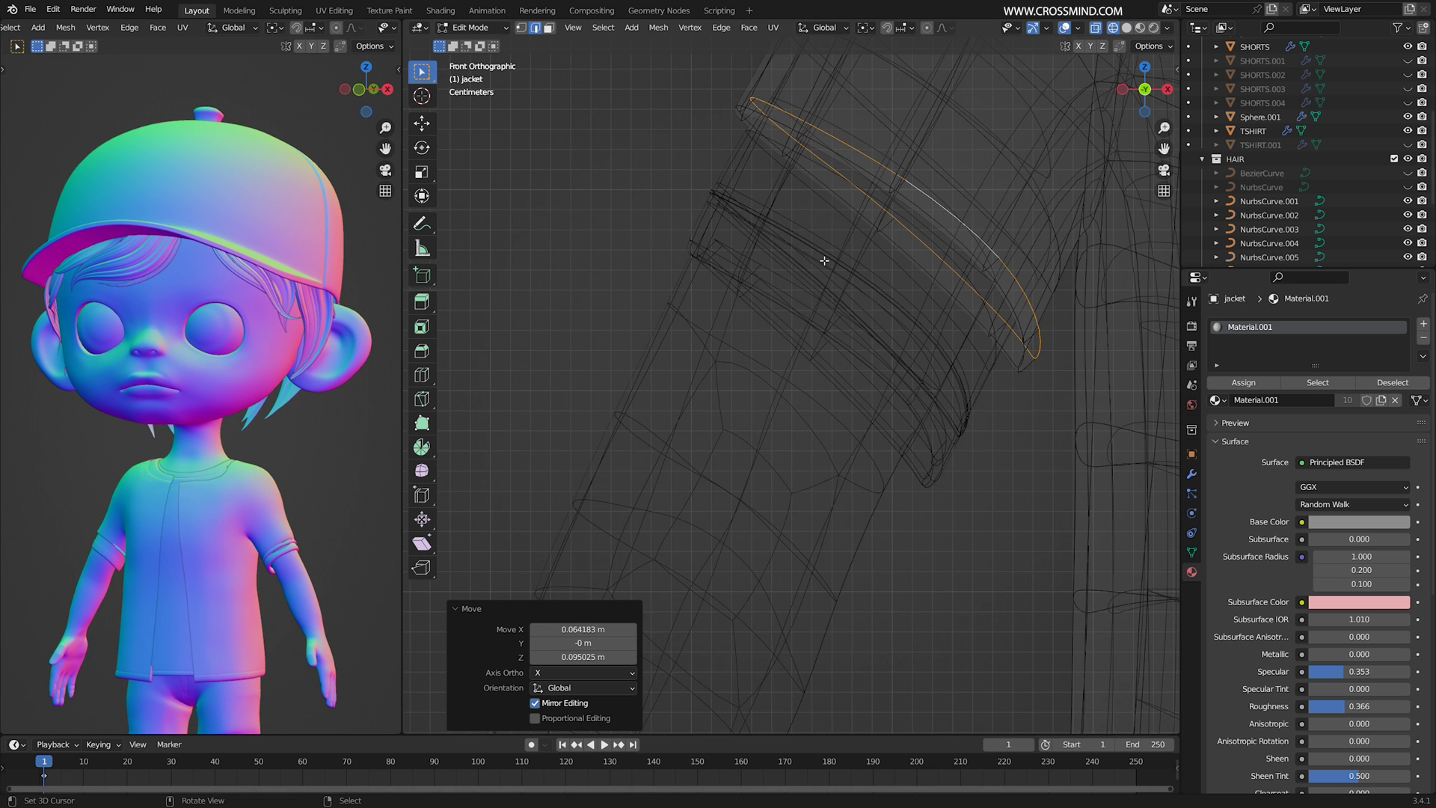
pyautogui.press('z')
pyautogui.click(930, 282)
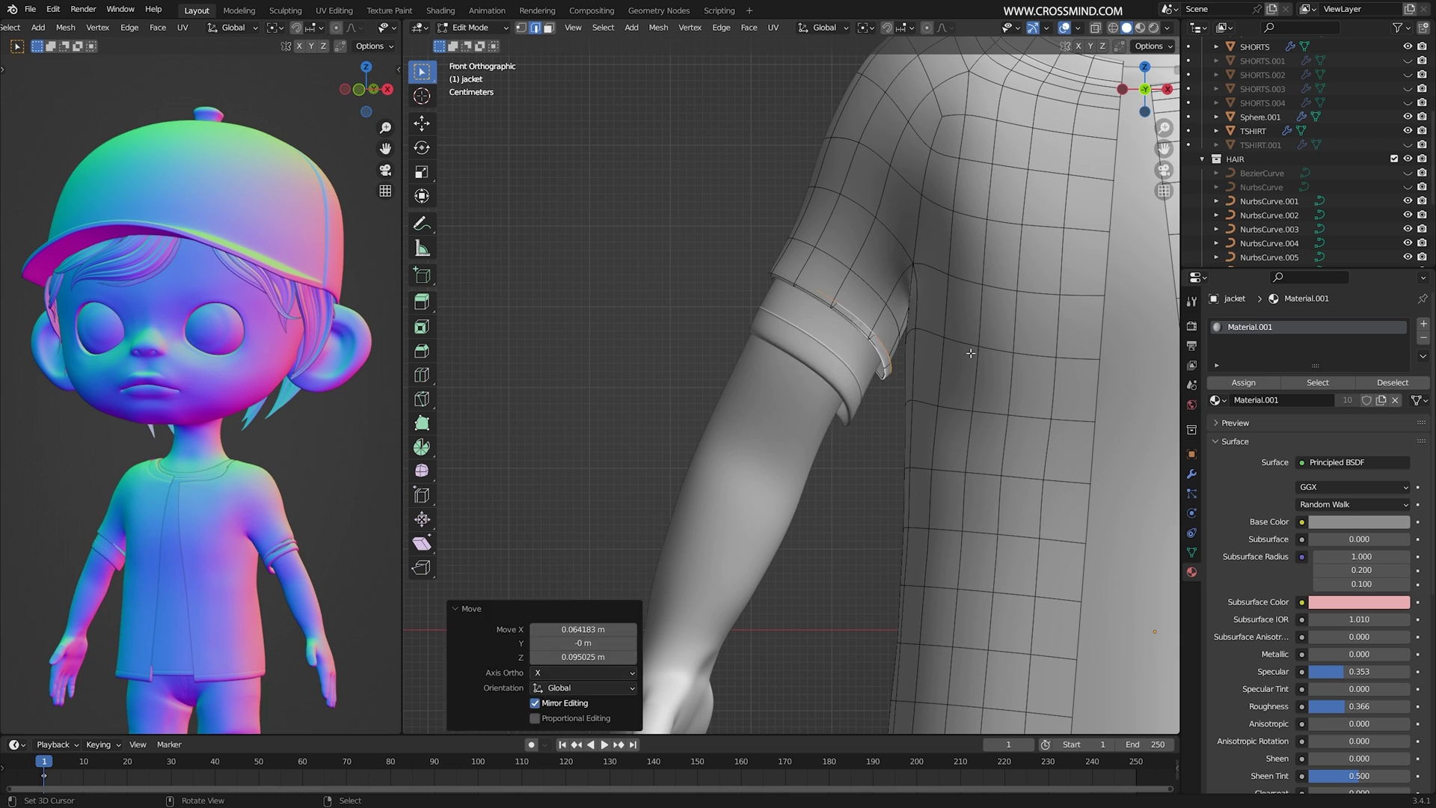
# - Place the sleeve's end loop lower on the arm, scale it to 0.962 and nudge it to fit around the arm
pyautogui.press('s')
pyautogui.click(885, 424)
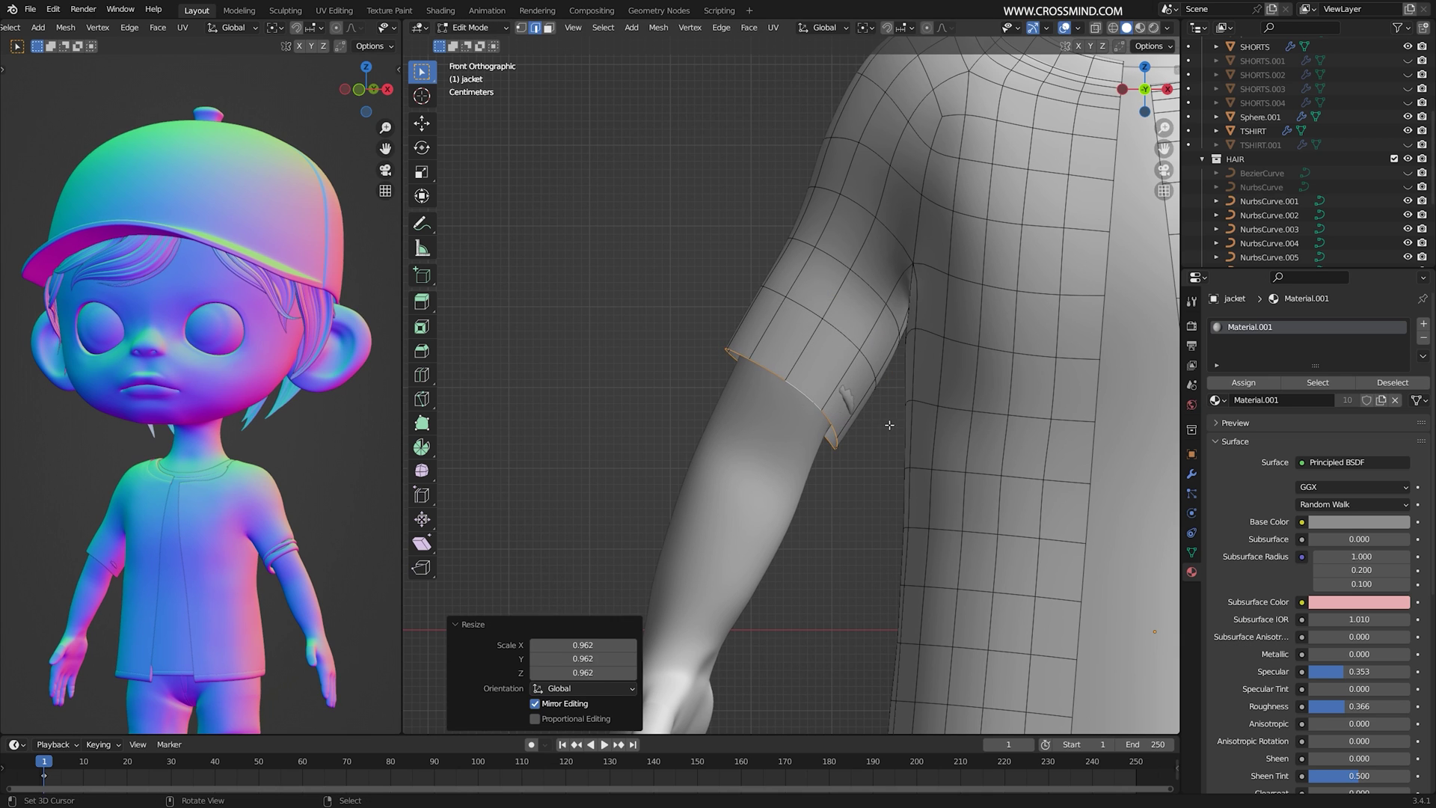
pyautogui.press('g')
pyautogui.click(857, 402)
pyautogui.press('s')
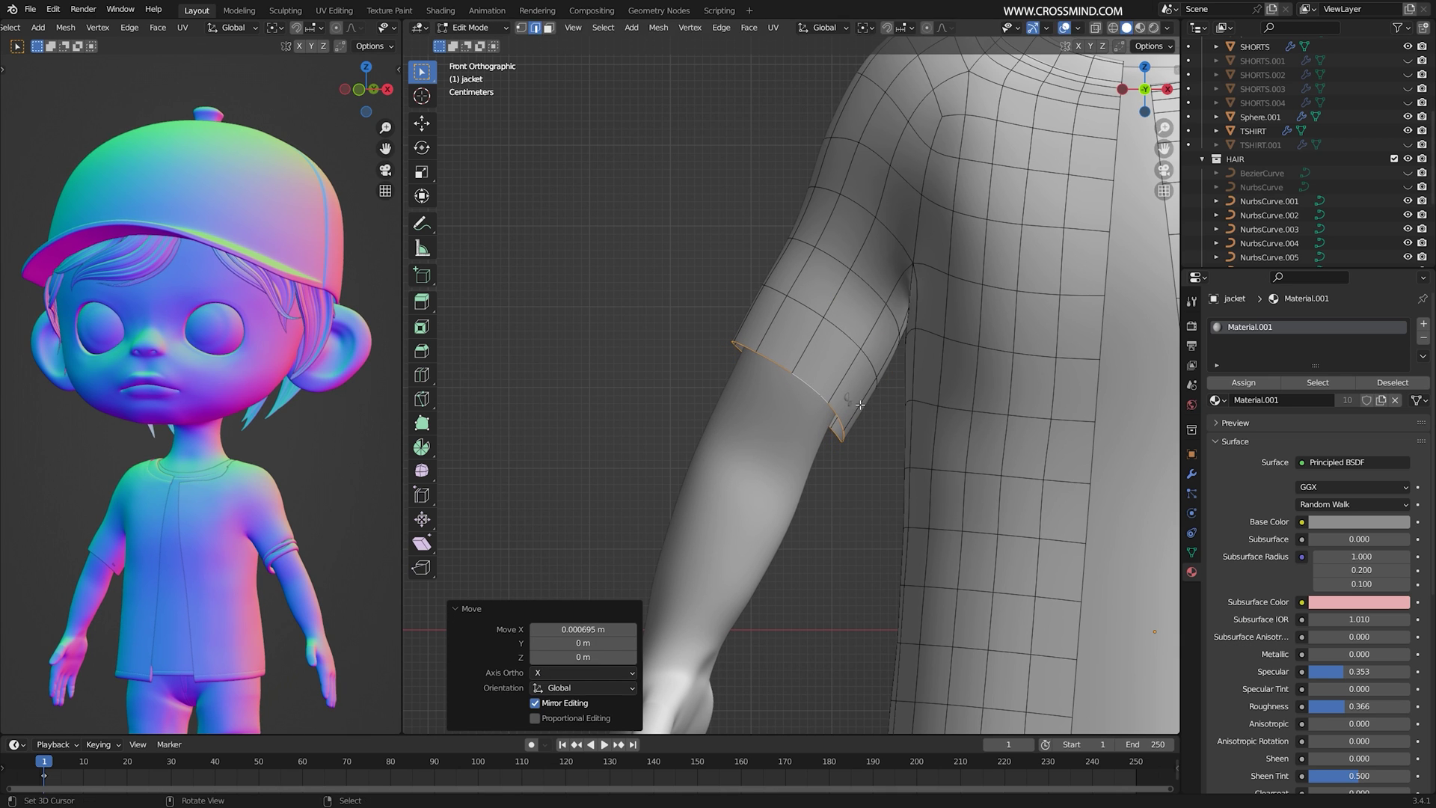
pyautogui.click(864, 406)
pyautogui.press('g')
pyautogui.click(868, 407)
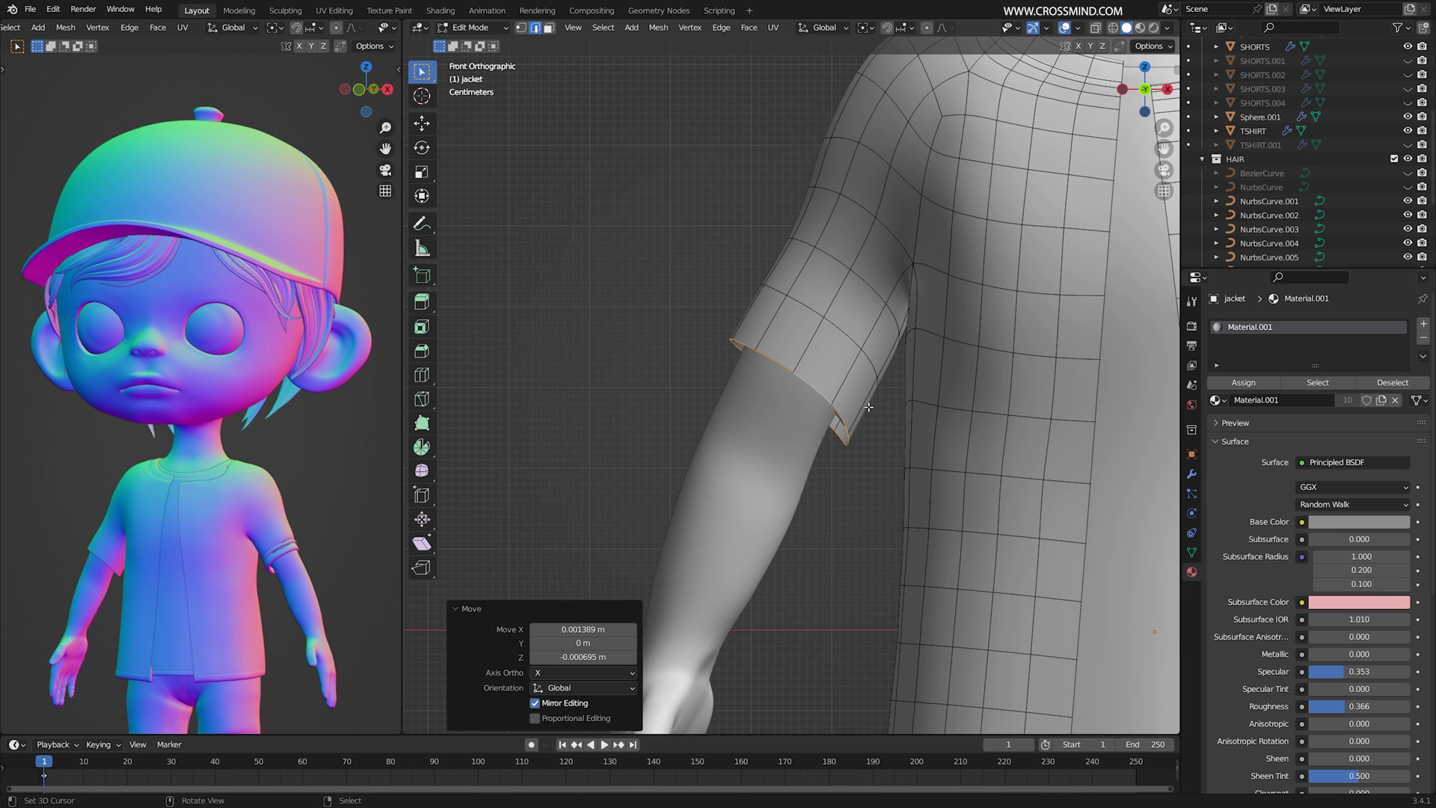
# - Extrude another sleeve section toward the forearm and narrow its end loop with a final scale of 0.939
pyautogui.scroll(-3, 875, 396)
pyautogui.scroll(3, 888, 381)
pyautogui.press('e')
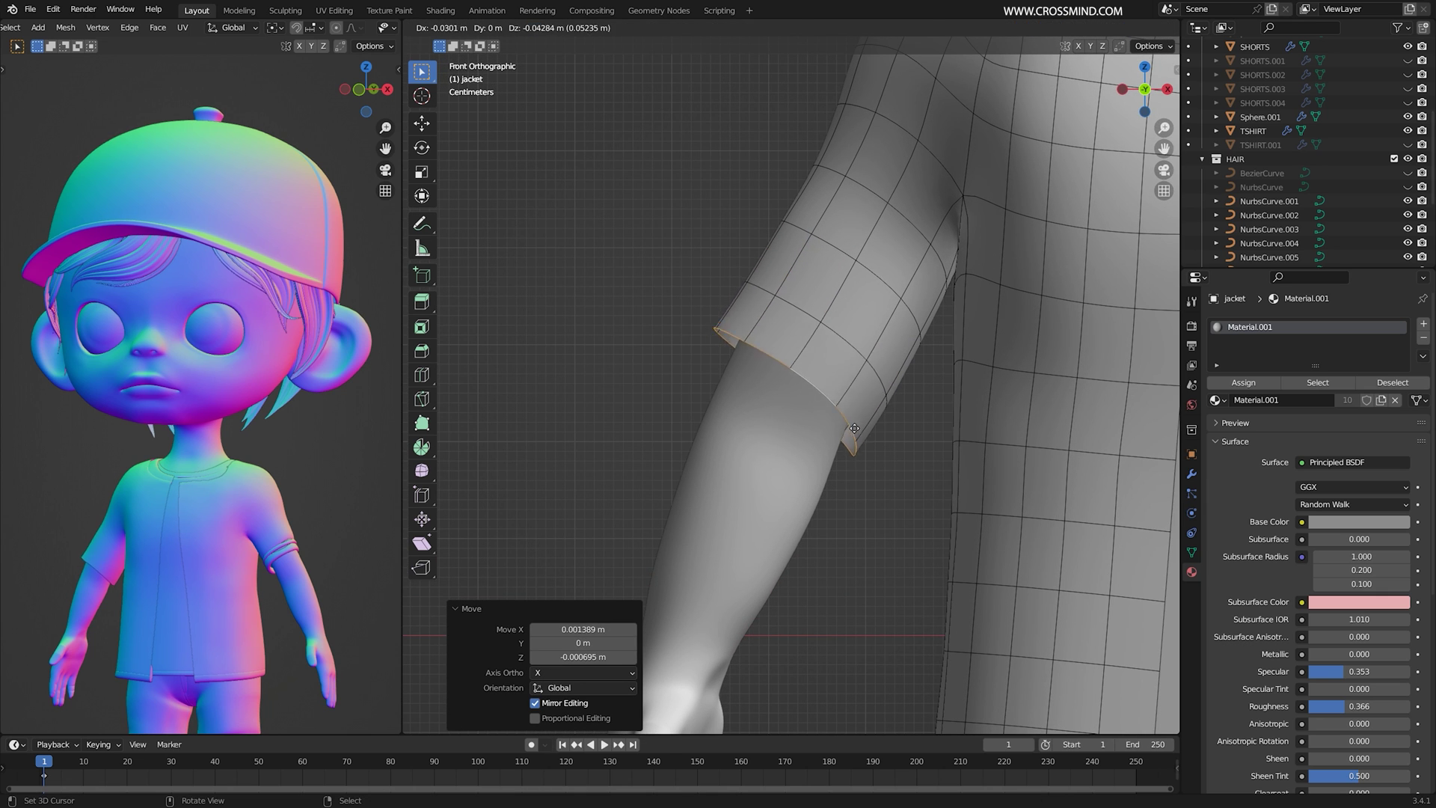
pyautogui.click(875, 441)
pyautogui.press('g')
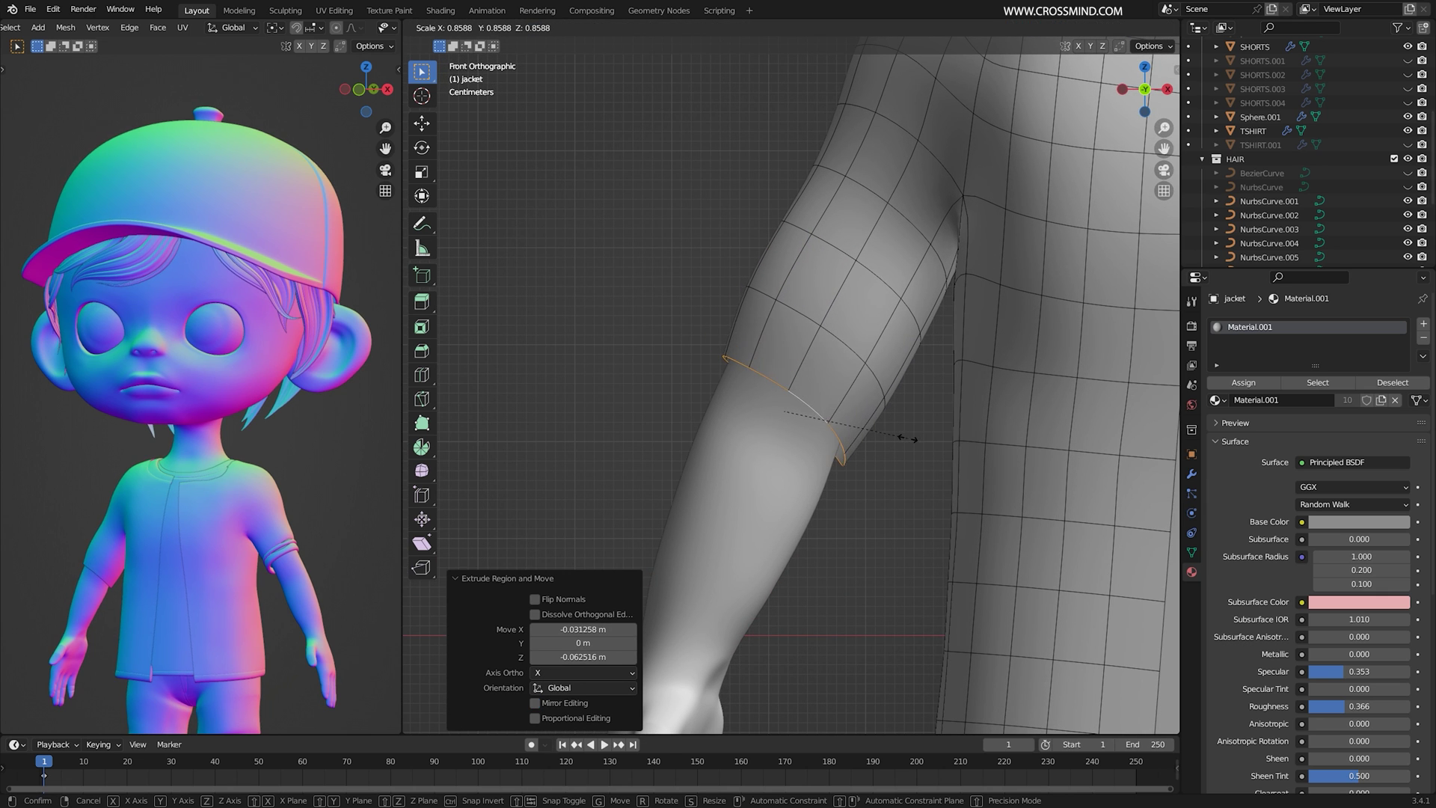
pyautogui.click(885, 482)
pyautogui.press('s')
pyautogui.click(890, 500)
# - Shift the sleeve's end loop slightly up the forearm and scale it to 0.988 for a closer fit
pyautogui.press('g')
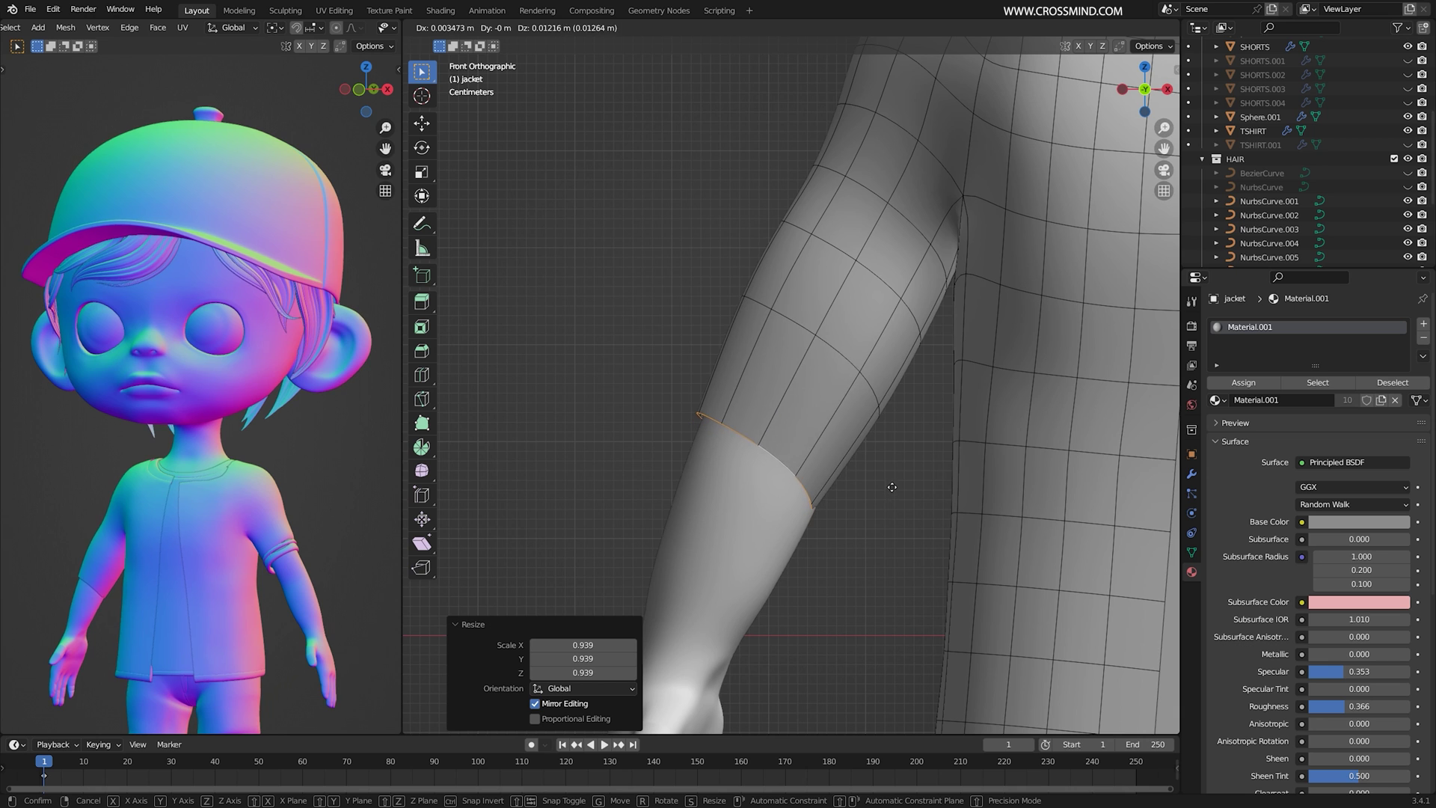
pyautogui.click(902, 480)
pyautogui.press('s')
pyautogui.click(906, 477)
pyautogui.press('g')
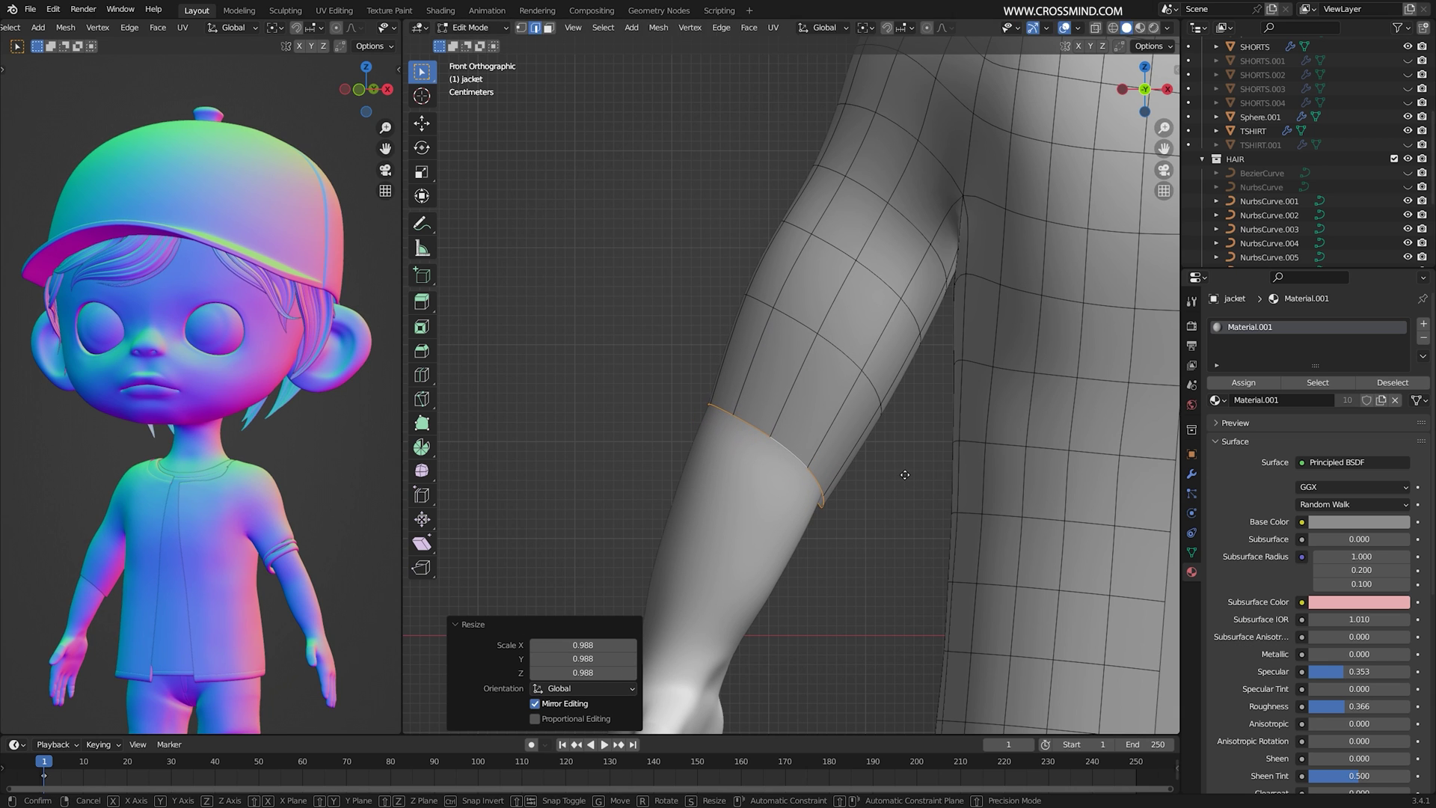
pyautogui.click(902, 472)
# - Scale the sleeve loop above the end to 0.930, and resize the next loop up and move it down the arm
pyautogui.keyDown('alt'); pyautogui.rightClick(881, 395); pyautogui.keyUp('alt')
pyautogui.press('s')
pyautogui.click(929, 433)
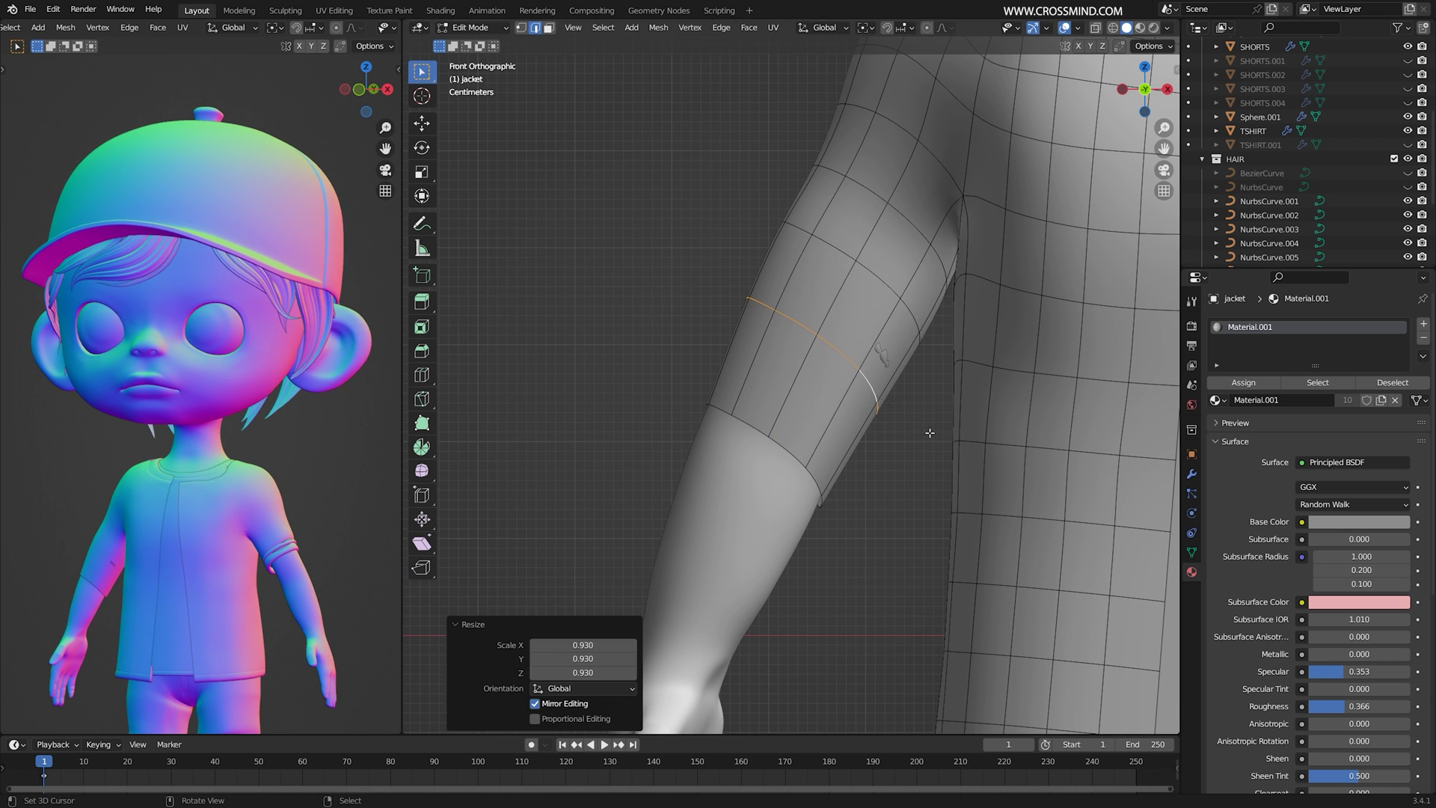
pyautogui.keyDown('alt'); pyautogui.rightClick(917, 326); pyautogui.keyUp('alt')
pyautogui.press('s')
pyautogui.click(947, 386)
pyautogui.press('g')
pyautogui.click(934, 398)
# - Turn off the viewport display of the jacket's Subdivision modifier
pyautogui.scroll(-3, 1101, 451)
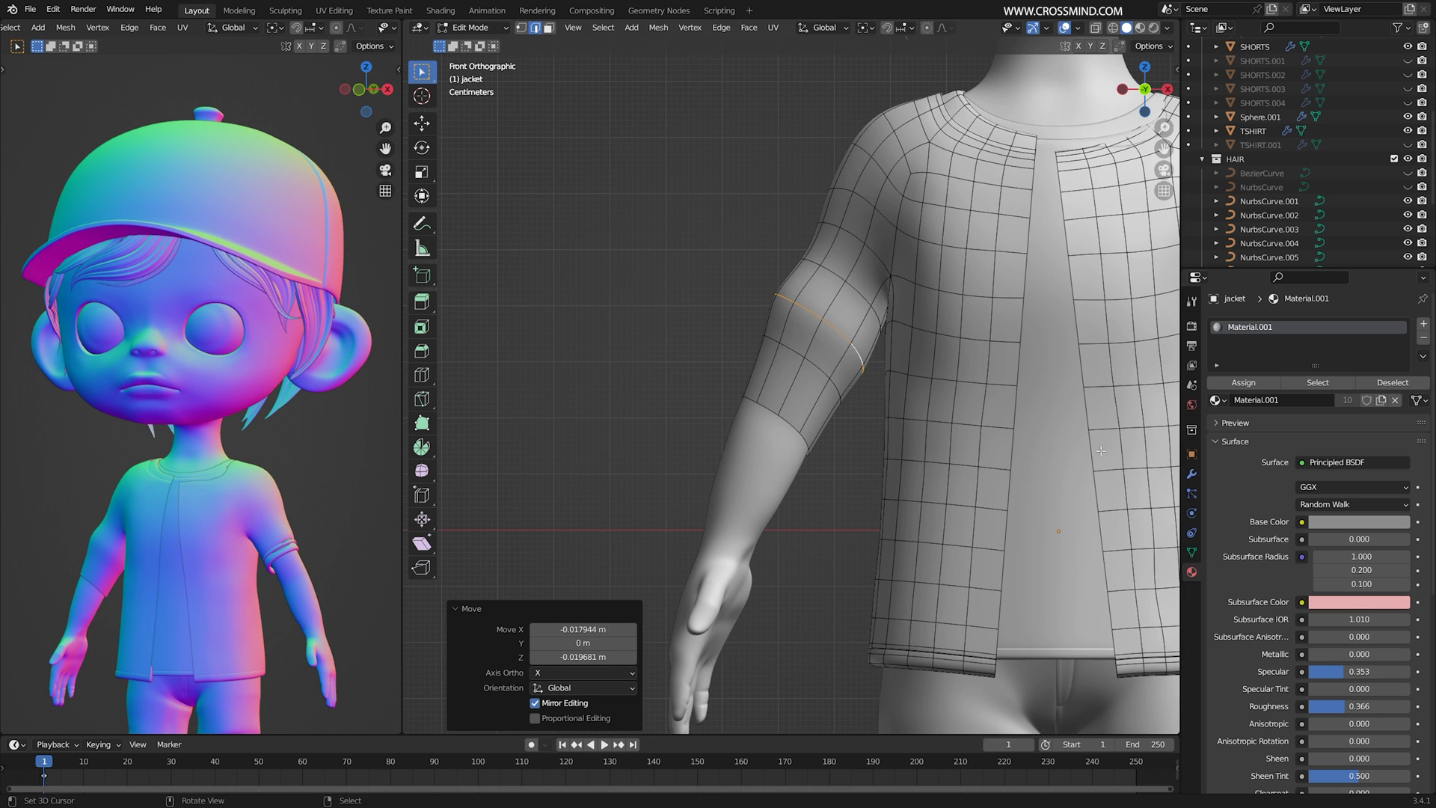
pyautogui.click(1191, 474)
pyautogui.click(1360, 347)
# - Add an edge loop across the sleeve's lowest section and scale down the loop at the top of the cuff area
pyautogui.scroll(3, 835, 447)
pyautogui.hotkey('ctrl', 'r')
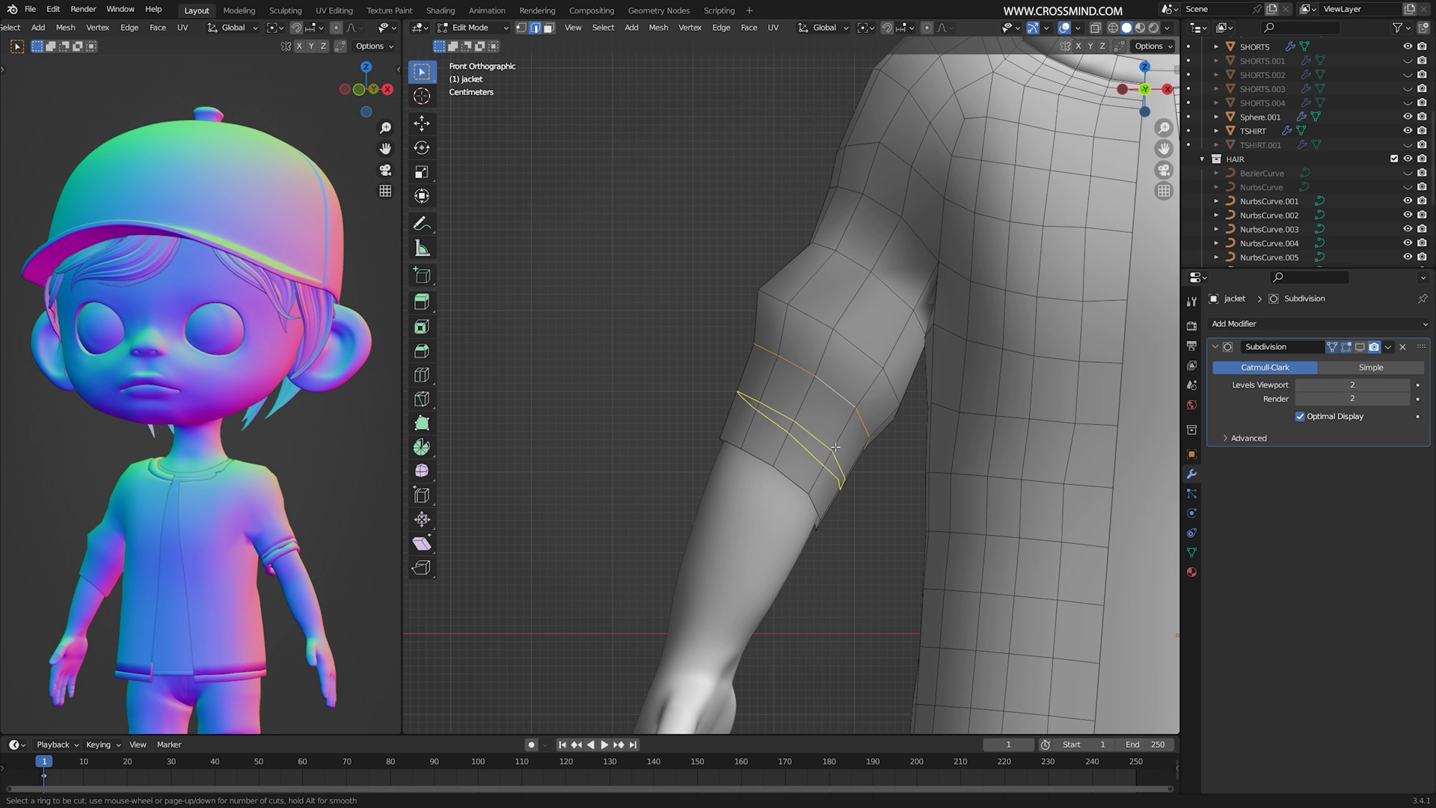
pyautogui.click(836, 447)
pyautogui.rightClick(835, 447)
pyautogui.keyDown('alt'); pyautogui.rightClick(825, 426); pyautogui.keyUp('alt')
pyautogui.press('s')
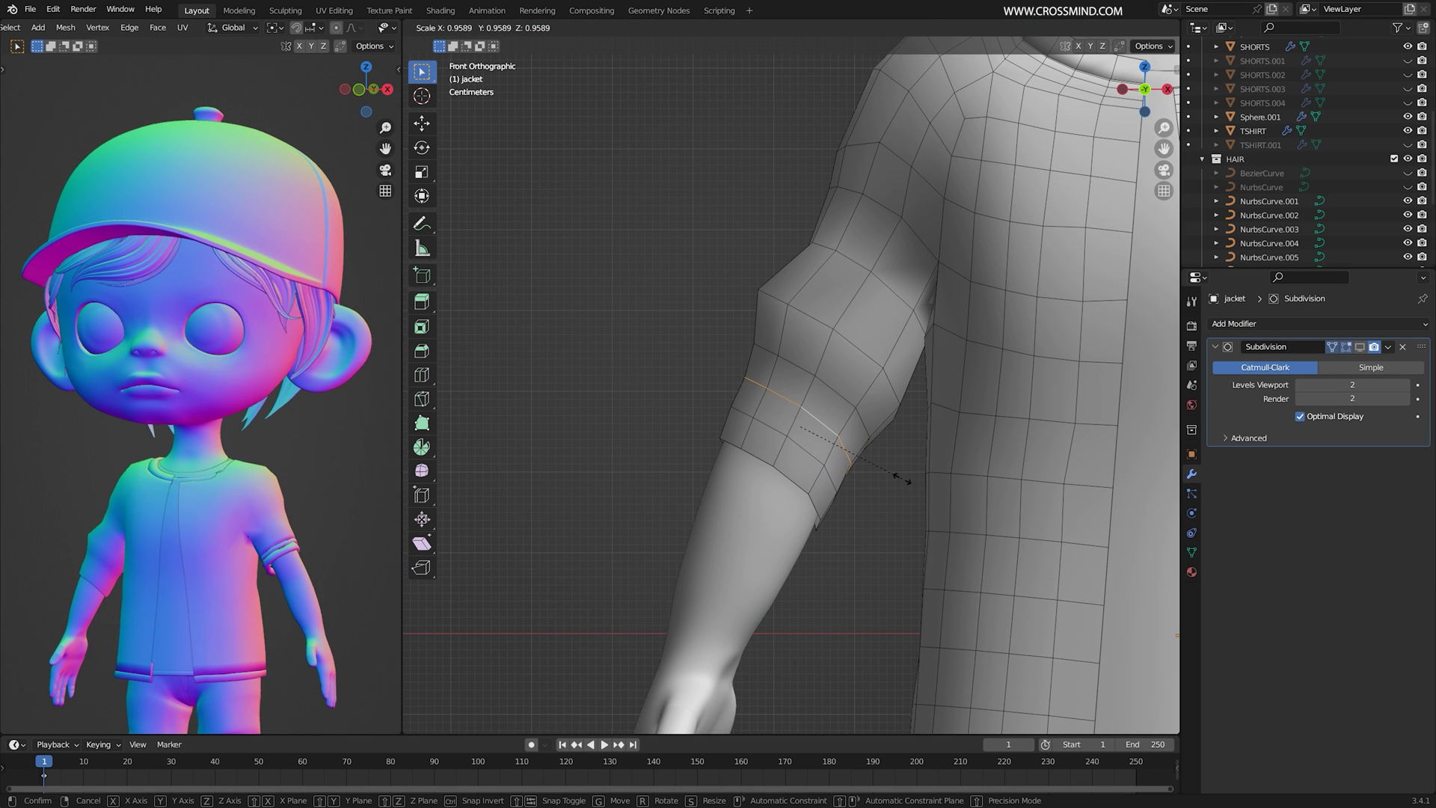
pyautogui.click(893, 471)
# - Cut another edge loop between the cuff area and the sleeve bulge and scale it inward to form a crease
pyautogui.hotkey('ctrl', 'r')
pyautogui.click(838, 413)
pyautogui.rightClick(839, 413)
pyautogui.press('s')
pyautogui.click(900, 449)
# - Lower the bulge's bottom loop over the cuff, and reposition the next loop up and scale it to 0.987
pyautogui.keyDown('alt'); pyautogui.rightClick(844, 401); pyautogui.keyUp('alt')
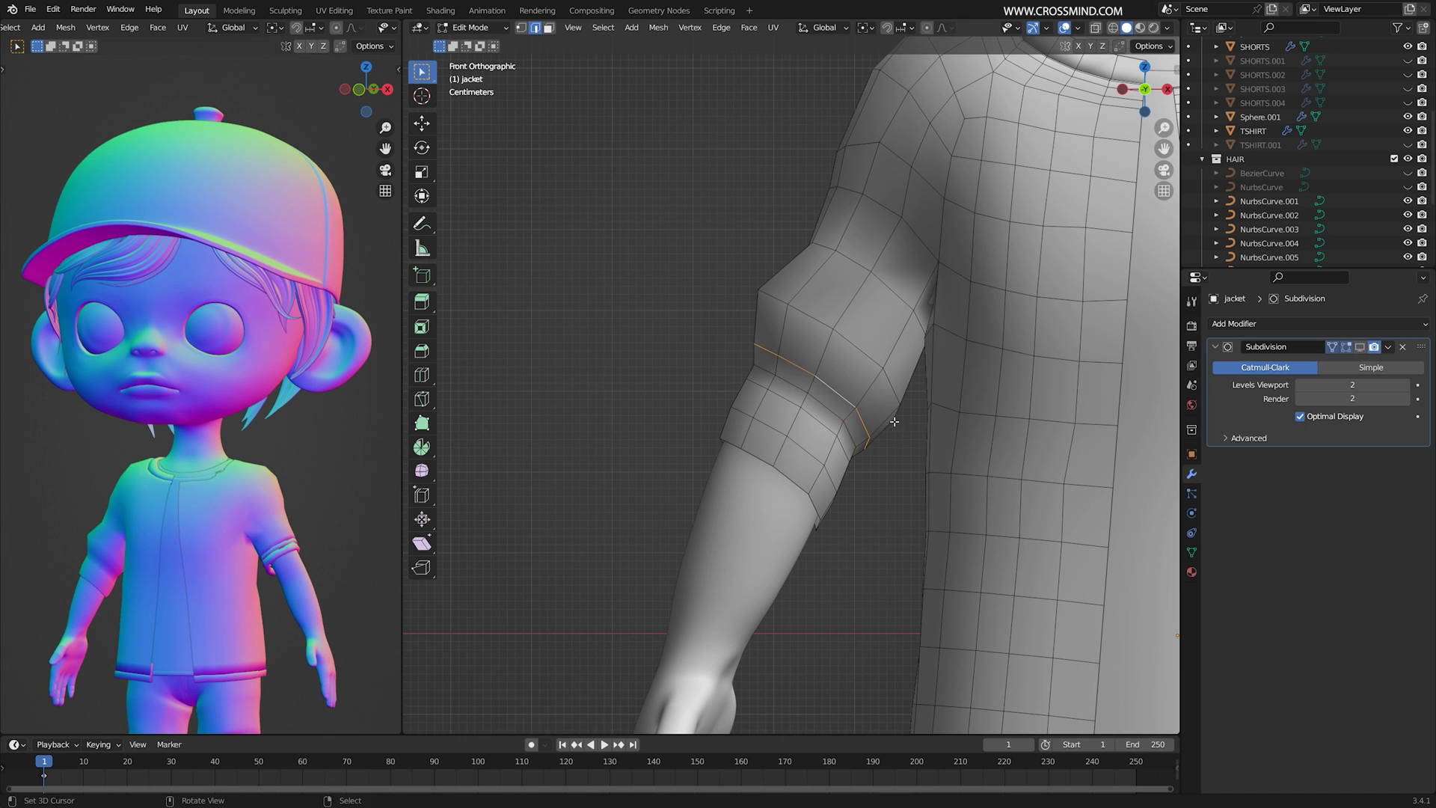
pyautogui.press('g')
pyautogui.click(895, 424)
pyautogui.keyDown('alt'); pyautogui.rightClick(860, 350); pyautogui.keyUp('alt')
pyautogui.press('g')
pyautogui.click(912, 408)
pyautogui.press('s')
pyautogui.click(917, 419)
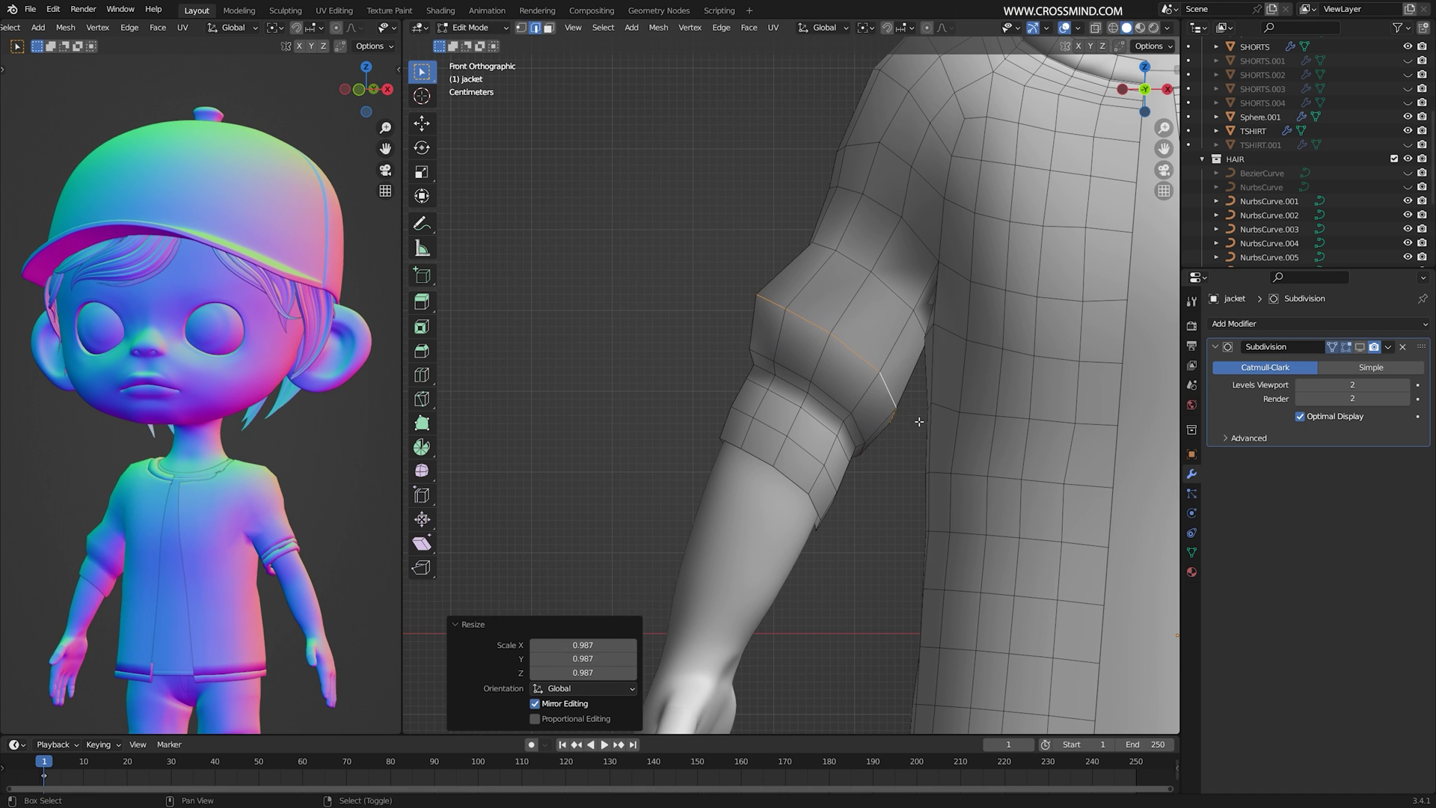
# - Add an edge loop across the upper part of the sleeve bulge and scale it to 1.021
pyautogui.hotkey('ctrl', 'r')
pyautogui.moveTo(915, 404)
pyautogui.keyDown('shift'); pyautogui.mouseDown(button='middle')
pyautogui.moveTo(908, 438)
pyautogui.moveTo(908, 409)
pyautogui.moveTo(893, 409)
pyautogui.mouseUp(button='middle'); pyautogui.keyUp('shift')
pyautogui.press('s')
pyautogui.click(929, 407)
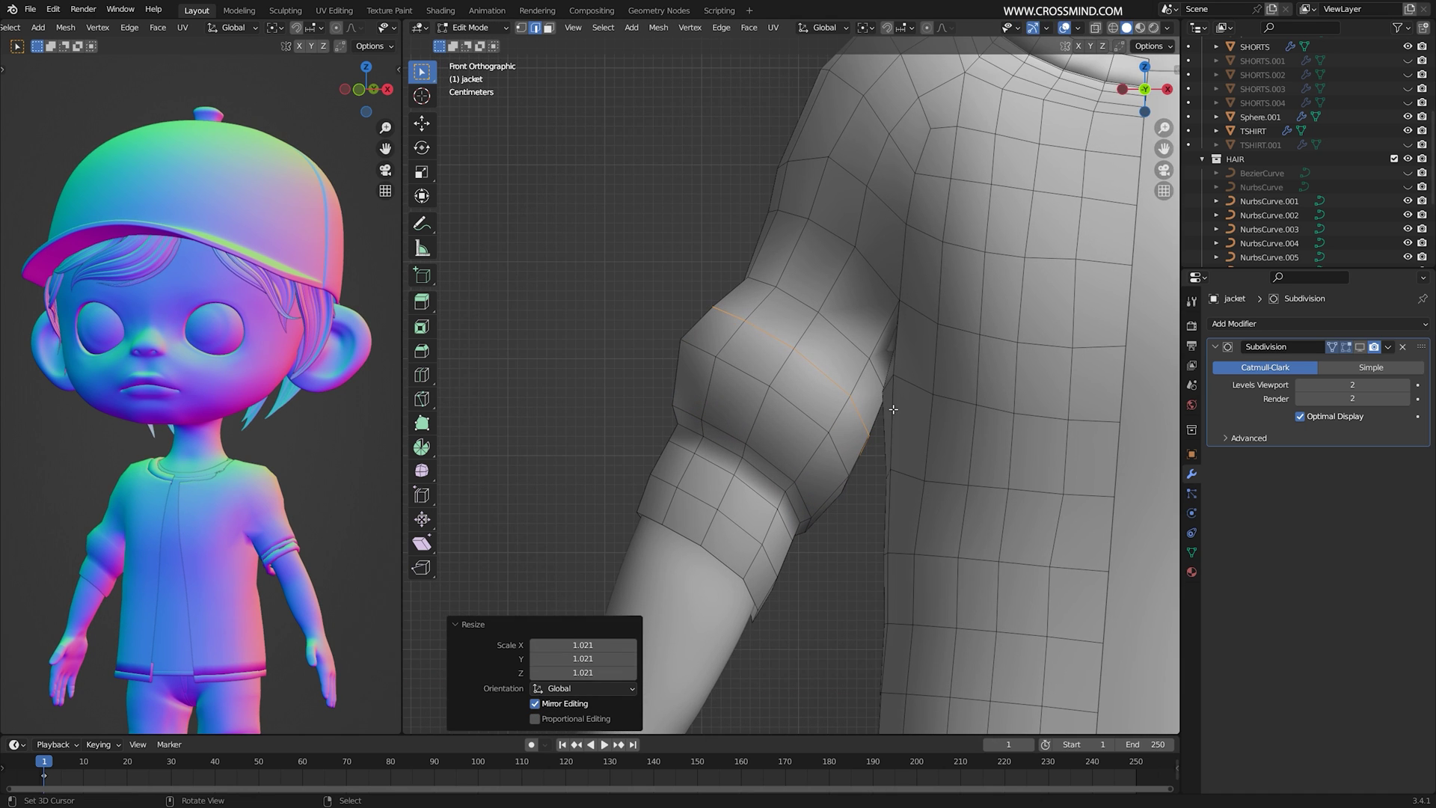
pyautogui.click(892, 409)
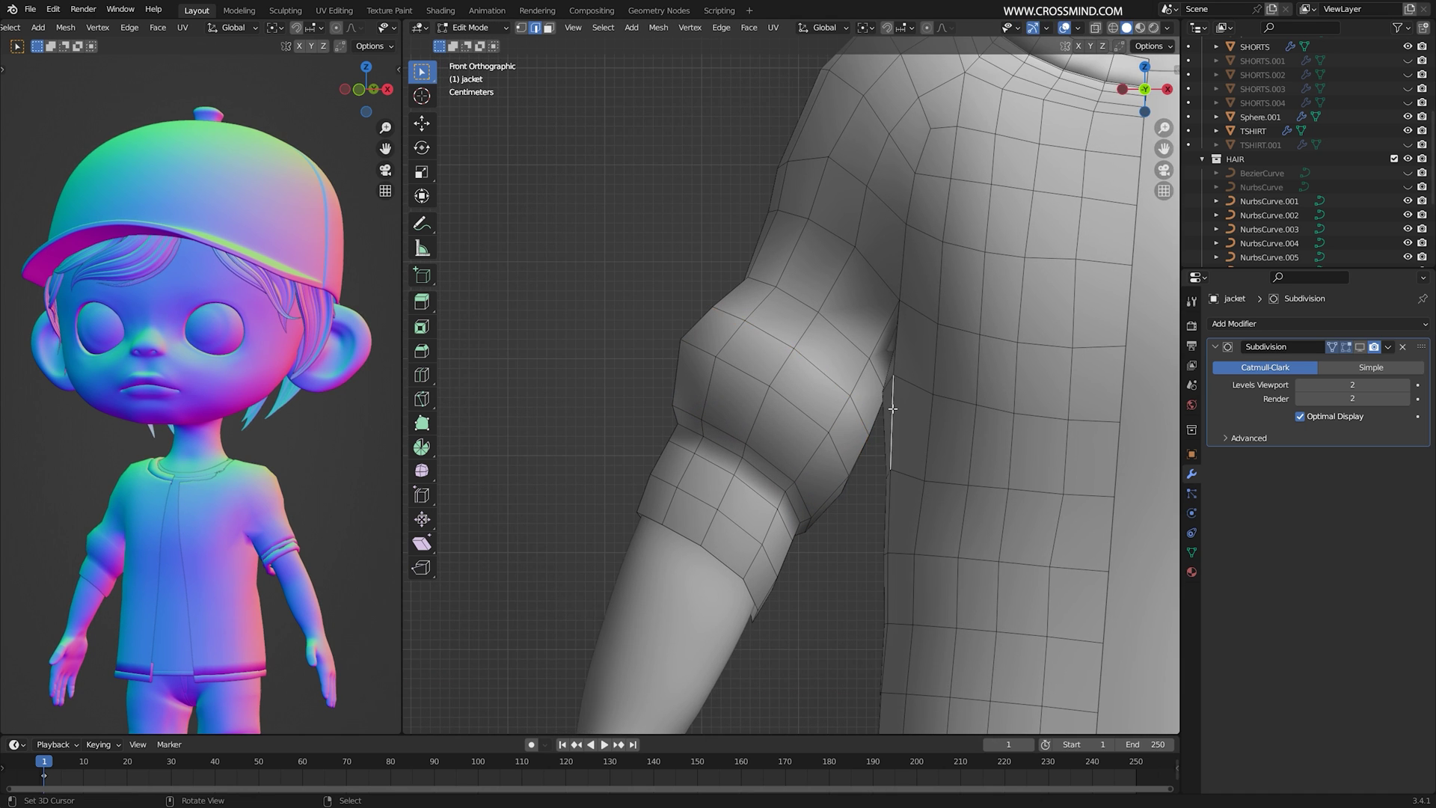
# - Cut an edge loop above the sleeve bulge, scale it up to about 1.08 and adjust its position and rotation
pyautogui.click(846, 287)
pyautogui.press('s')
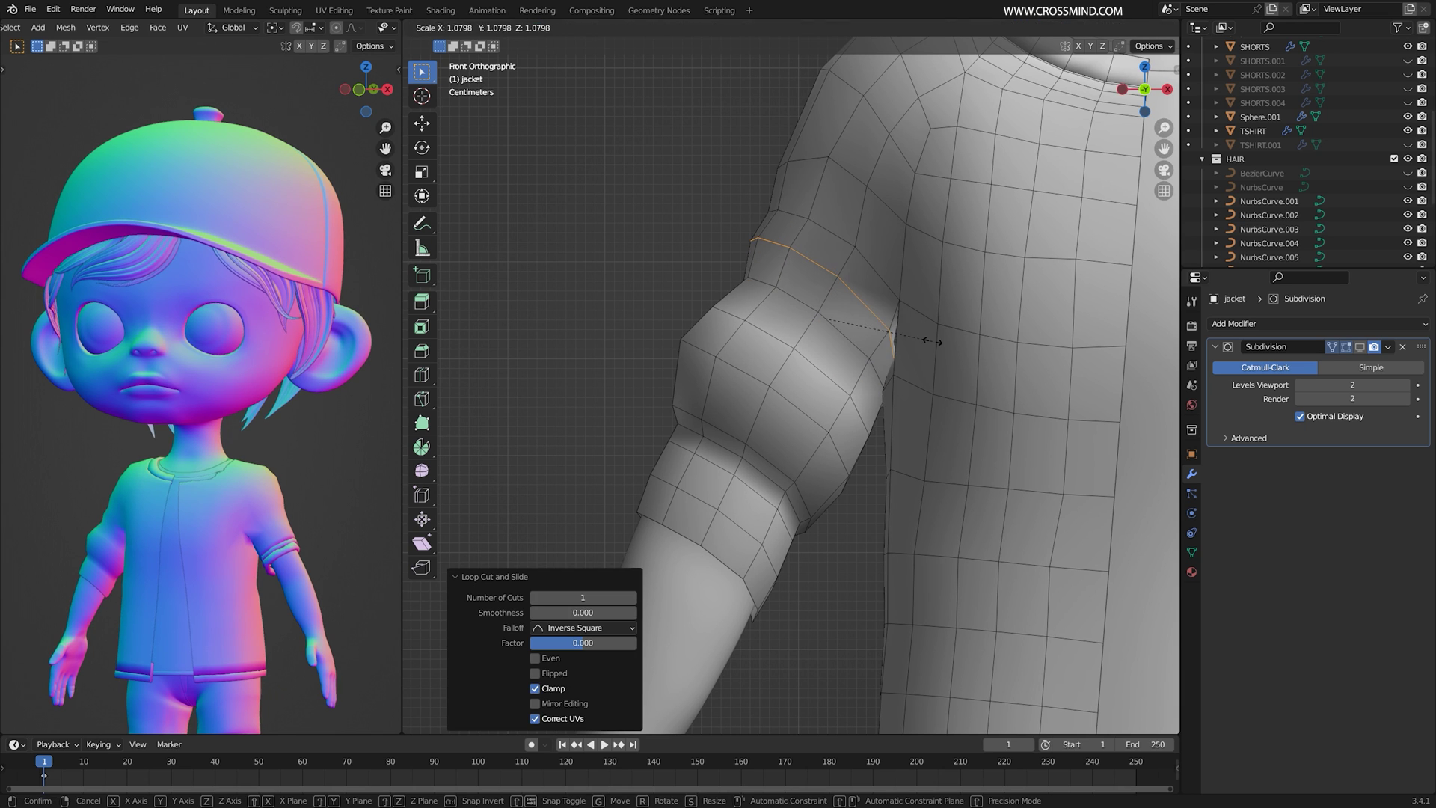
pyautogui.click(930, 342)
pyautogui.press('g')
pyautogui.press('r')
pyautogui.click(939, 340)
# - Move the edge loop at the top of the sleeve bulge down and scale it
pyautogui.keyDown('alt'); pyautogui.rightClick(869, 353); pyautogui.keyUp('alt')
pyautogui.press('g')
pyautogui.click(889, 355)
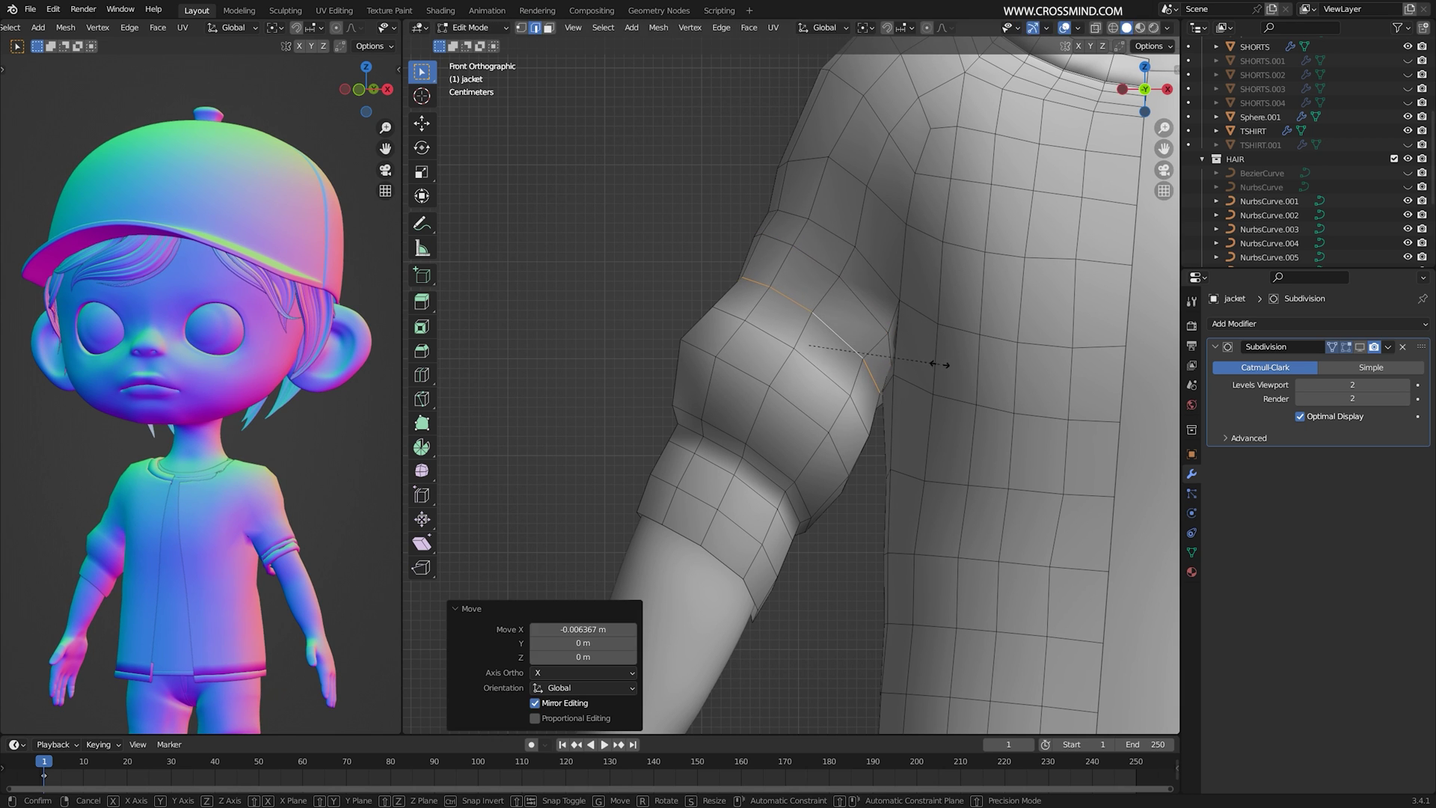
pyautogui.press('s')
pyautogui.click(945, 362)
# - Slide the edge loop crossing the upper sleeve and chest by a factor of 0.245 and nudge it upward
pyautogui.keyDown('shift'); pyautogui.moveTo(946, 362); pyautogui.dragTo(940, 429, button='middle'); pyautogui.keyUp('shift')
pyautogui.keyDown('alt'); pyautogui.rightClick(921, 300); pyautogui.keyUp('alt')
pyautogui.press('g')
pyautogui.press('g')
pyautogui.click(1025, 314)
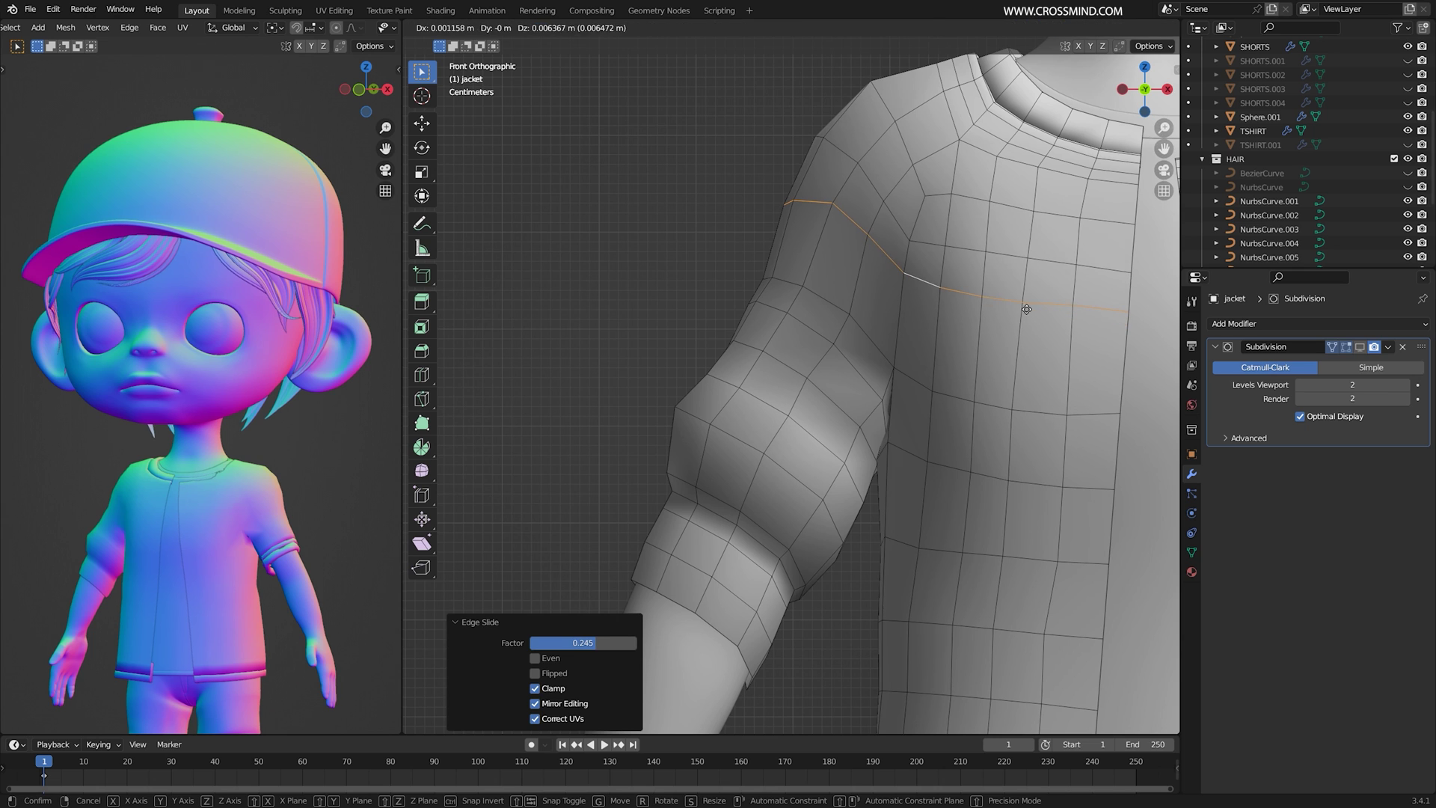
pyautogui.click(1026, 309)
# - Add an edge loop across the chest and upper sleeve, and rotate the loop above the sleeve bulge by about -6.23° and then further
pyautogui.hotkey('ctrl', 'r')
pyautogui.click(980, 341)
pyautogui.click(979, 340)
pyautogui.keyDown('shift'); pyautogui.moveTo(920, 352); pyautogui.dragTo(862, 311, button='middle'); pyautogui.keyUp('shift')
pyautogui.keyDown('alt'); pyautogui.rightClick(797, 320); pyautogui.keyUp('alt')
pyautogui.press('r')
pyautogui.click(841, 378)
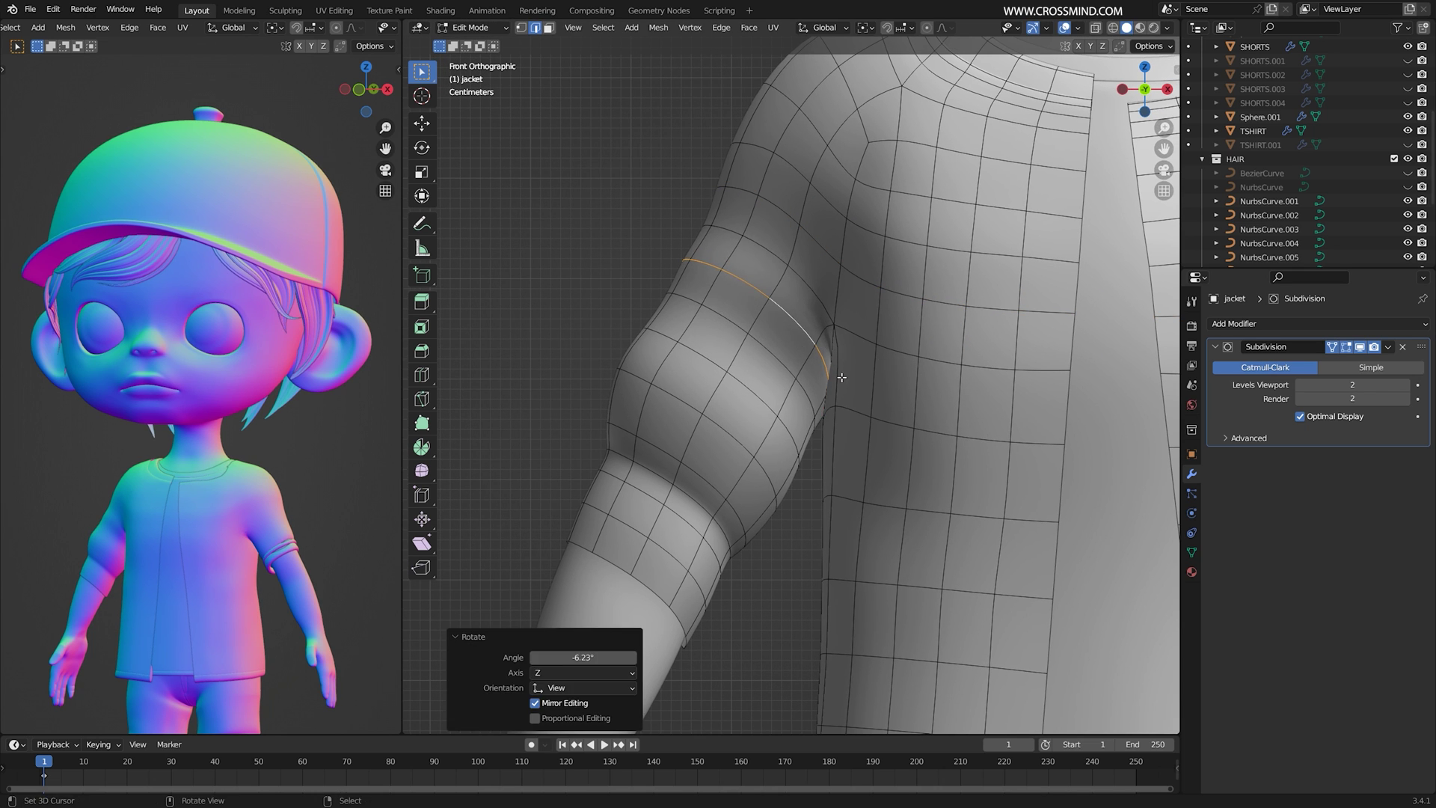
pyautogui.press('r')
pyautogui.click(911, 404)
# - Scale the cuff's open end loop to 0.890, reposition it on the arm and scale it to 1.022
pyautogui.moveTo(911, 404); pyautogui.dragTo(854, 461, button='middle')
pyautogui.keyDown('alt'); pyautogui.rightClick(771, 428); pyautogui.keyUp('alt')
pyautogui.press('s')
pyautogui.click(849, 448)
pyautogui.press('g')
pyautogui.click(792, 442)
pyautogui.press('s')
pyautogui.click(902, 442)
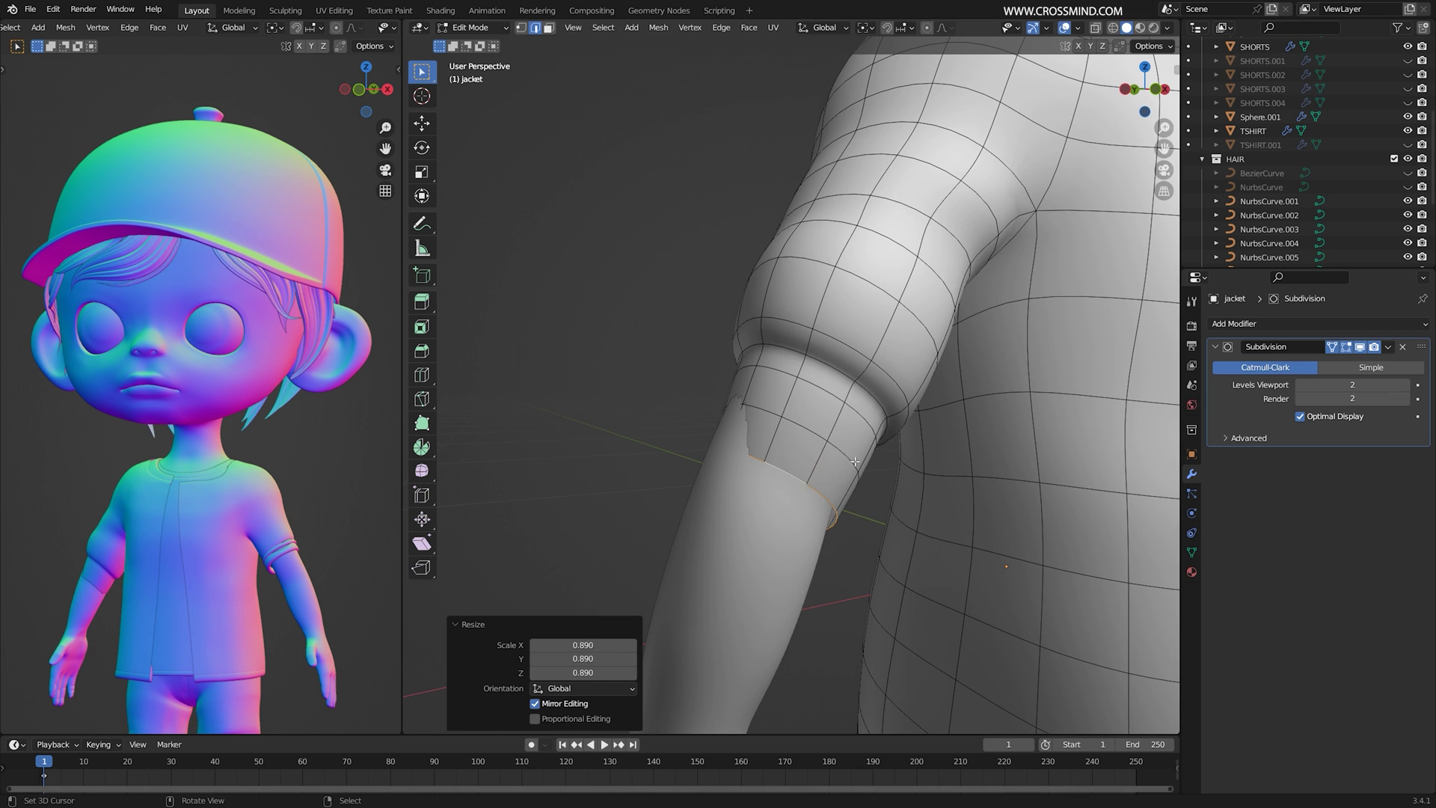
pyautogui.press('g')
pyautogui.click(848, 459)
pyautogui.press('s')
pyautogui.click(867, 462)
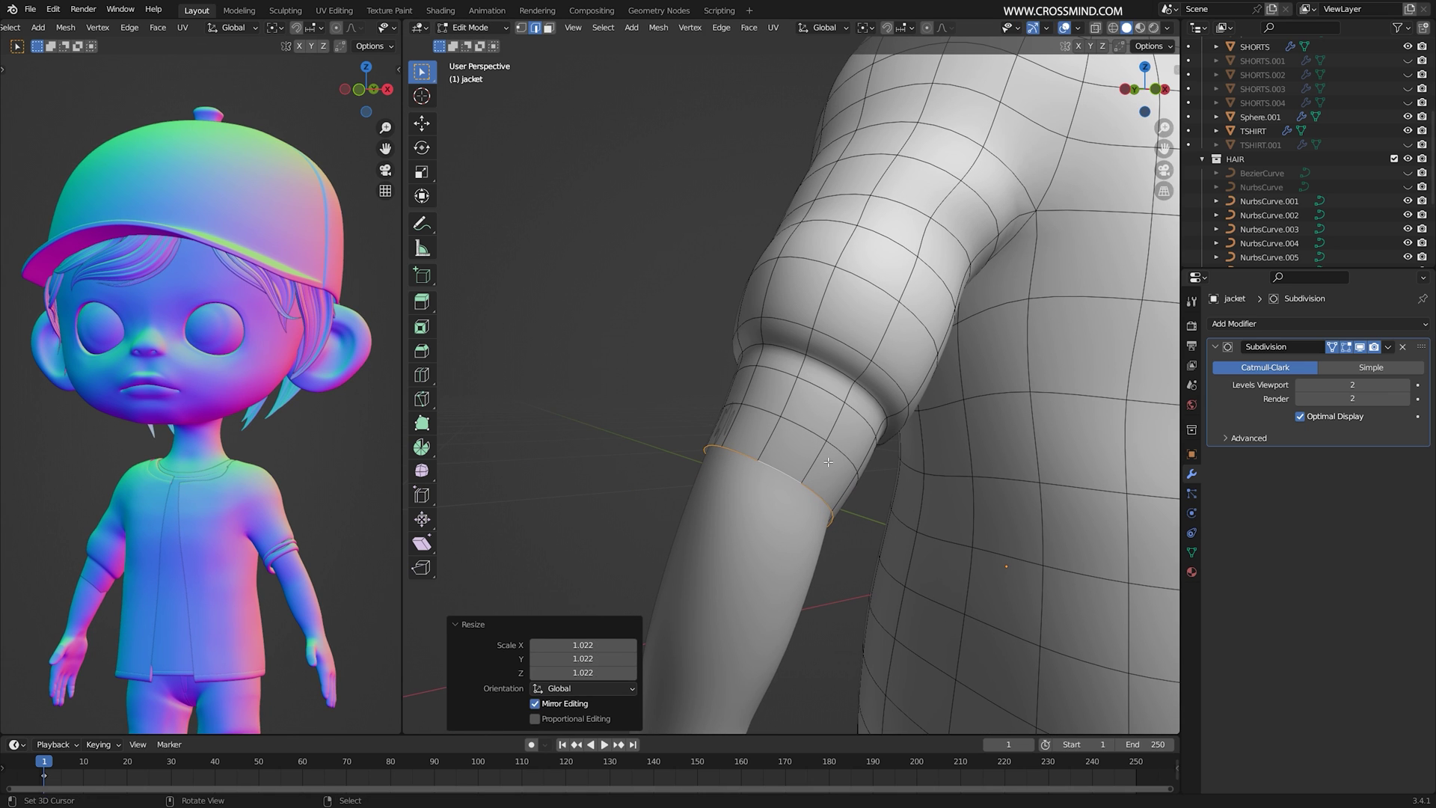
# - Scale the edge loop running around the middle of the sleeve cuff
pyautogui.keyDown('alt'); pyautogui.rightClick(843, 444); pyautogui.keyUp('alt')
pyautogui.press('s')
pyautogui.click(847, 438)
pyautogui.keyDown('alt'); pyautogui.rightClick(857, 409); pyautogui.keyUp('alt')
pyautogui.moveTo(846, 434); pyautogui.dragTo(882, 643, button='middle')
# - Rotate and reposition another edge loop of the sleeve and scale it along the X axis
pyautogui.keyDown('alt'); pyautogui.rightClick(836, 528); pyautogui.keyUp('alt')
pyautogui.press('r')
pyautogui.click(839, 527)
pyautogui.press('g')
pyautogui.click(842, 509)
pyautogui.press('s')
pyautogui.press('x')
pyautogui.press('x')
pyautogui.click(893, 436)
# - Move three individual vertices around the sleeve to even out its shape
pyautogui.press('1')
pyautogui.rightClick(883, 359)
pyautogui.press('g')
pyautogui.click(884, 352)
pyautogui.rightClick(766, 403)
pyautogui.press('g')
pyautogui.click(768, 406)
pyautogui.rightClick(798, 537)
pyautogui.press('g')
pyautogui.click(796, 536)
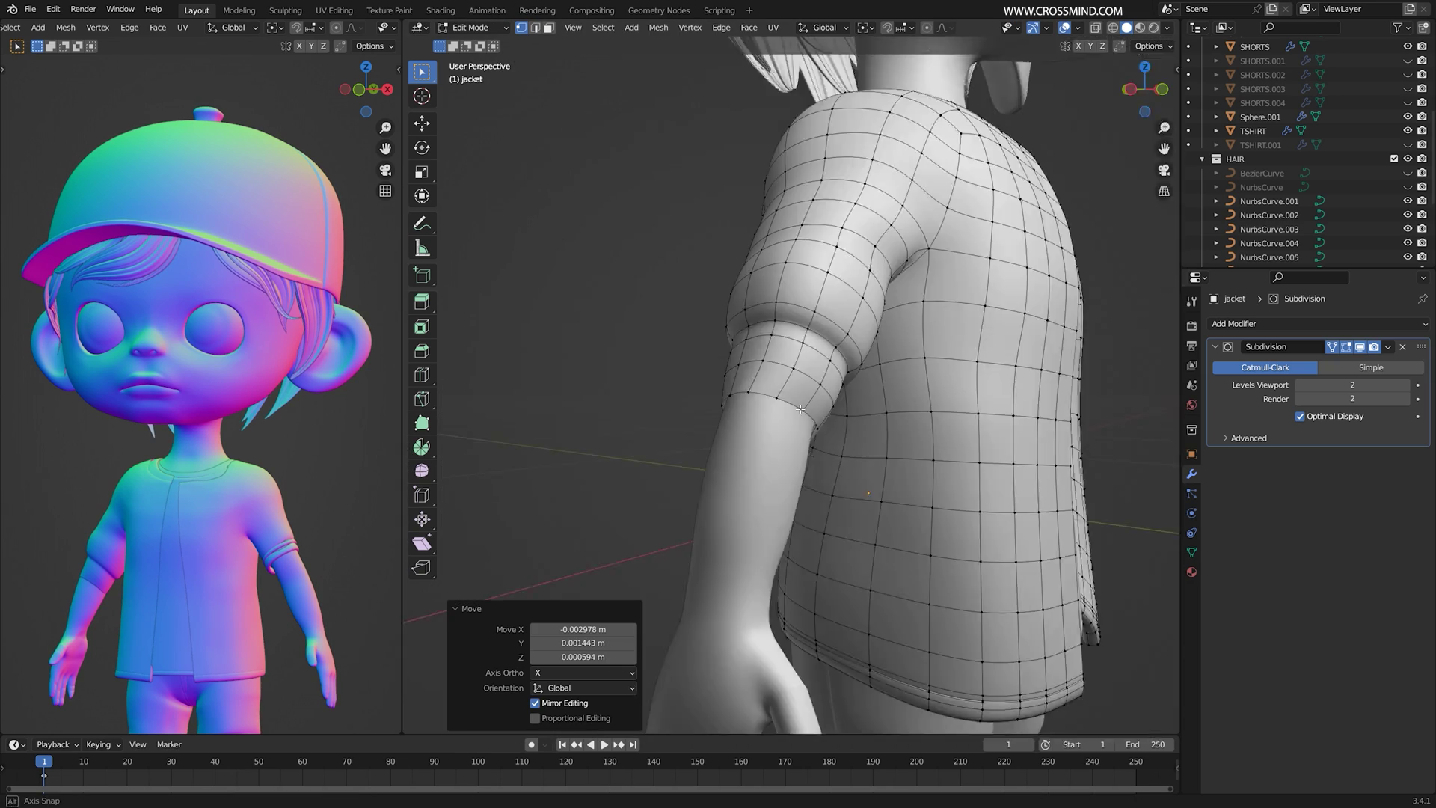
# - Pull the outer side of the upper sleeve outward and up, using connected smooth proportional editing with a size of about 0.181
pyautogui.scroll(2, 311, 397)
pyautogui.keyDown('shift'); pyautogui.moveTo(321, 516); pyautogui.dragTo(376, 446, button='middle'); pyautogui.keyUp('shift')
pyautogui.scroll(-2, 823, 359)
pyautogui.keyDown('alt'); pyautogui.rightClick(799, 341); pyautogui.keyUp('alt')
pyautogui.keyDown('shift'); pyautogui.moveTo(815, 299); pyautogui.dragTo(779, 342, button='middle'); pyautogui.keyUp('shift')
pyautogui.scroll(1, 812, 318)
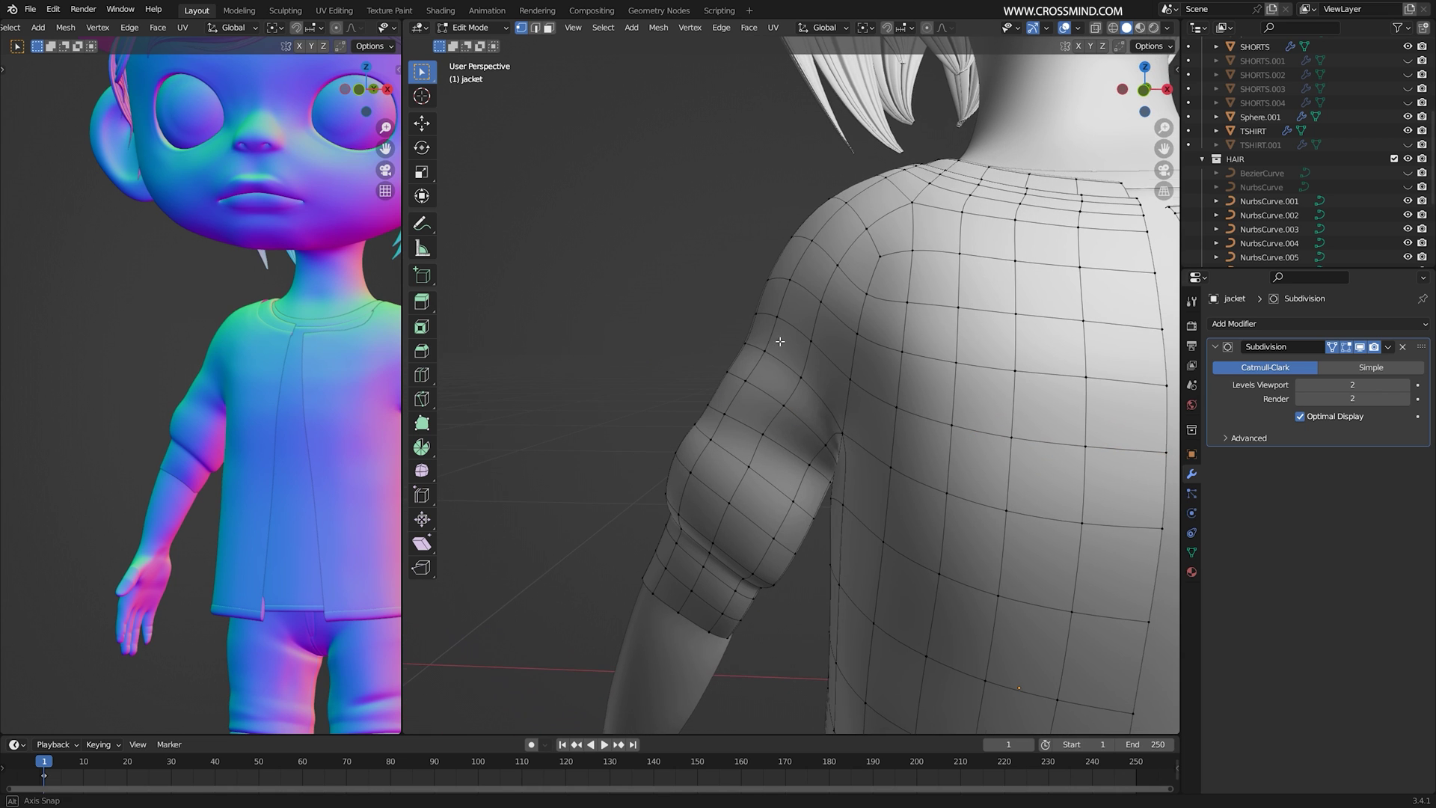
pyautogui.press('g')
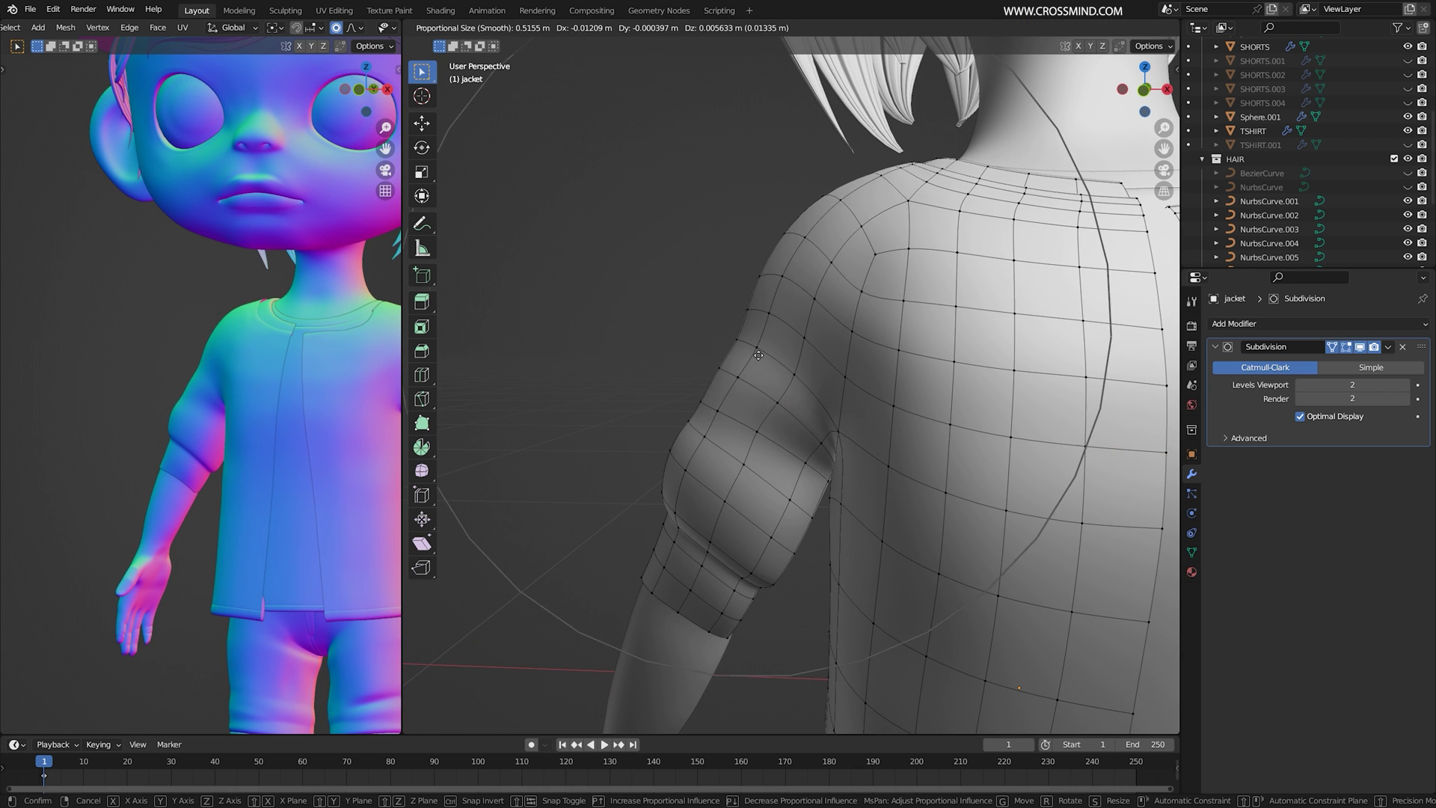
pyautogui.click(750, 347)
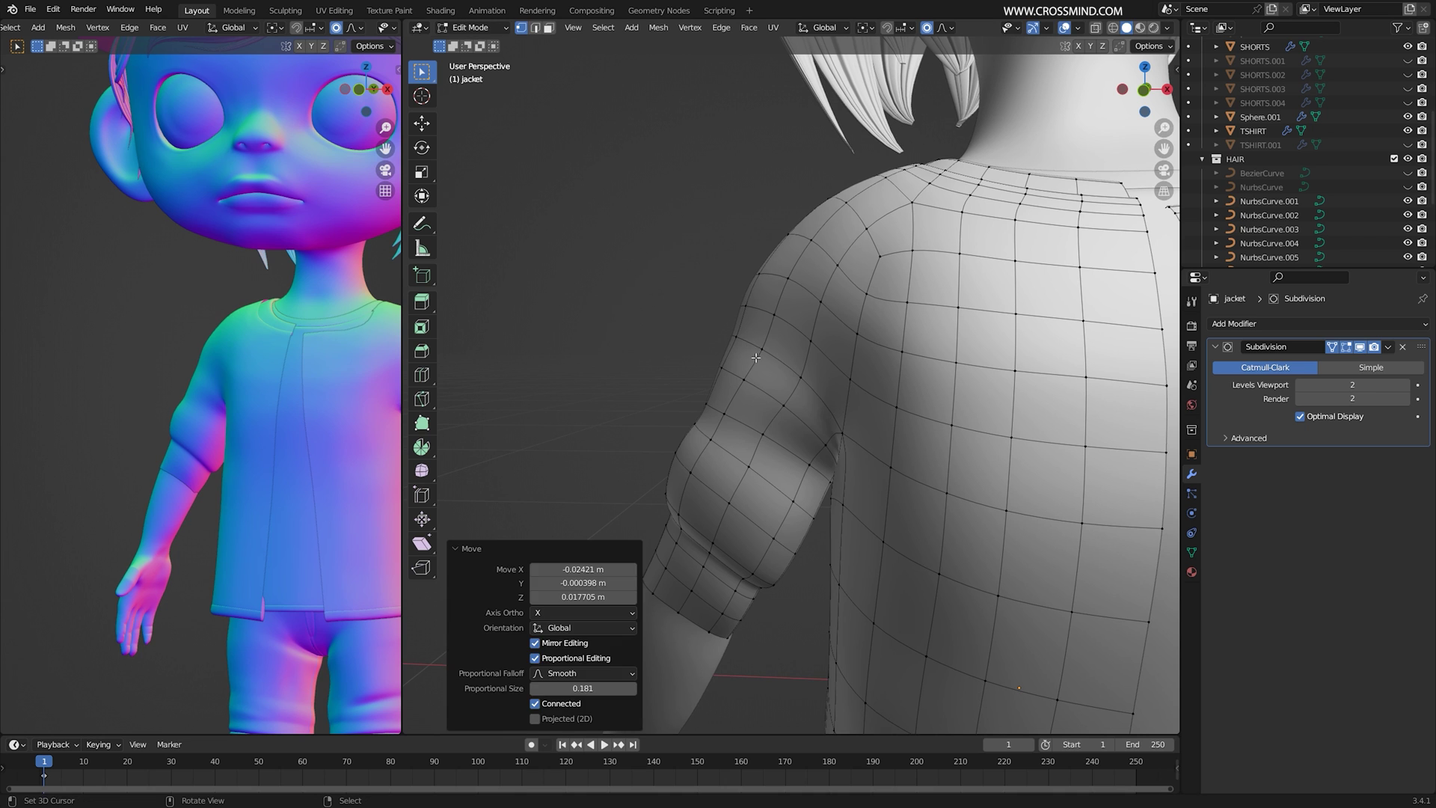
# - Reposition the edge on the outer sleeve just above the bulge using proportional editing
pyautogui.keyDown('alt'); pyautogui.rightClick(778, 356); pyautogui.keyUp('alt')
pyautogui.press('2')
pyautogui.keyDown('alt'); pyautogui.rightClick(779, 359); pyautogui.keyUp('alt')
pyautogui.moveTo(763, 353); pyautogui.dragTo(775, 350, button='middle')
pyautogui.press('g')
pyautogui.rightClick(763, 348)
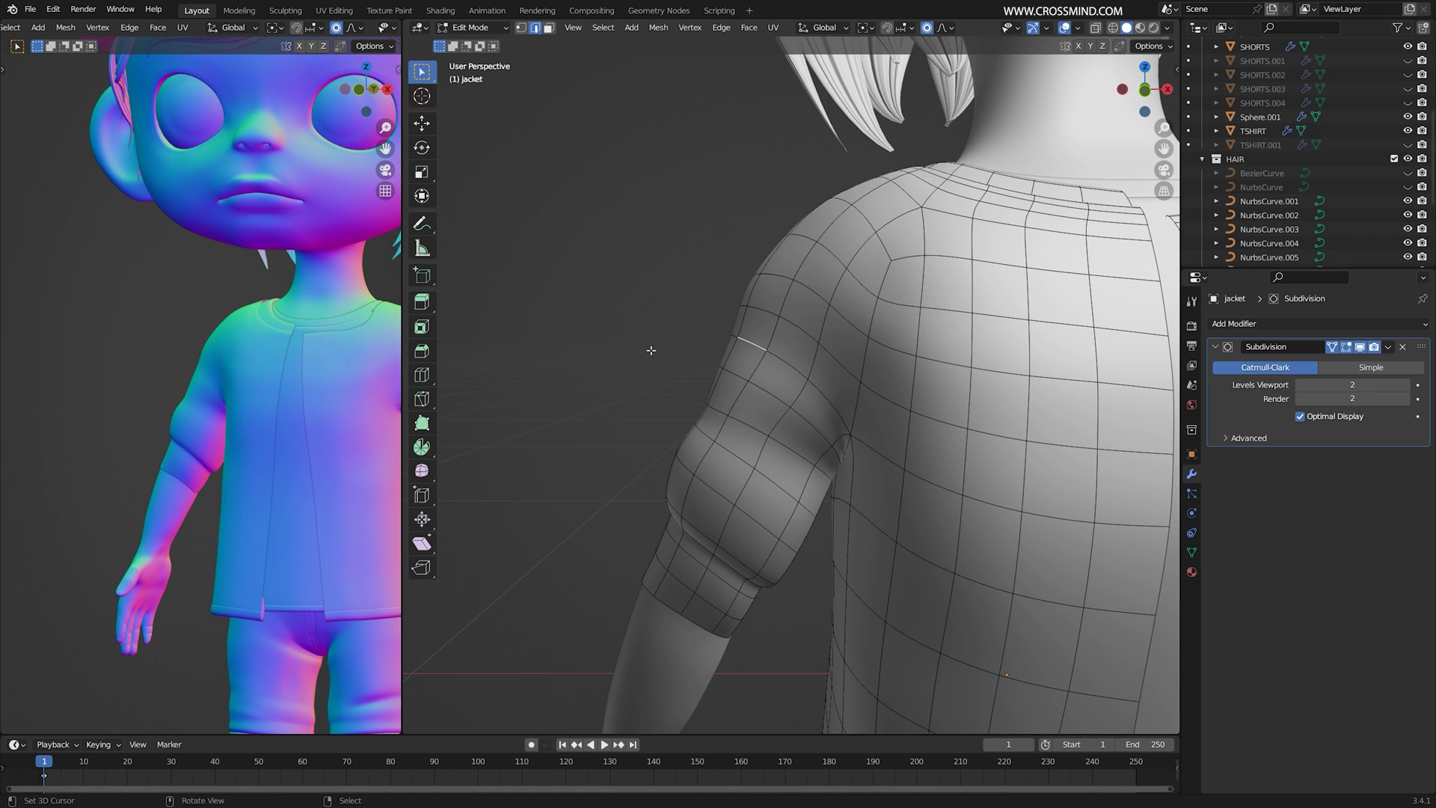
pyautogui.moveTo(651, 350); pyautogui.dragTo(792, 340, button='middle')
pyautogui.press('g')
pyautogui.click(703, 327)
pyautogui.press('g')
pyautogui.click(809, 343)
# - Move the edges on top of the shoulder with proportional editing to refine the shoulder curve
pyautogui.rightClick(826, 225)
pyautogui.moveTo(829, 243); pyautogui.dragTo(854, 266, button='middle')
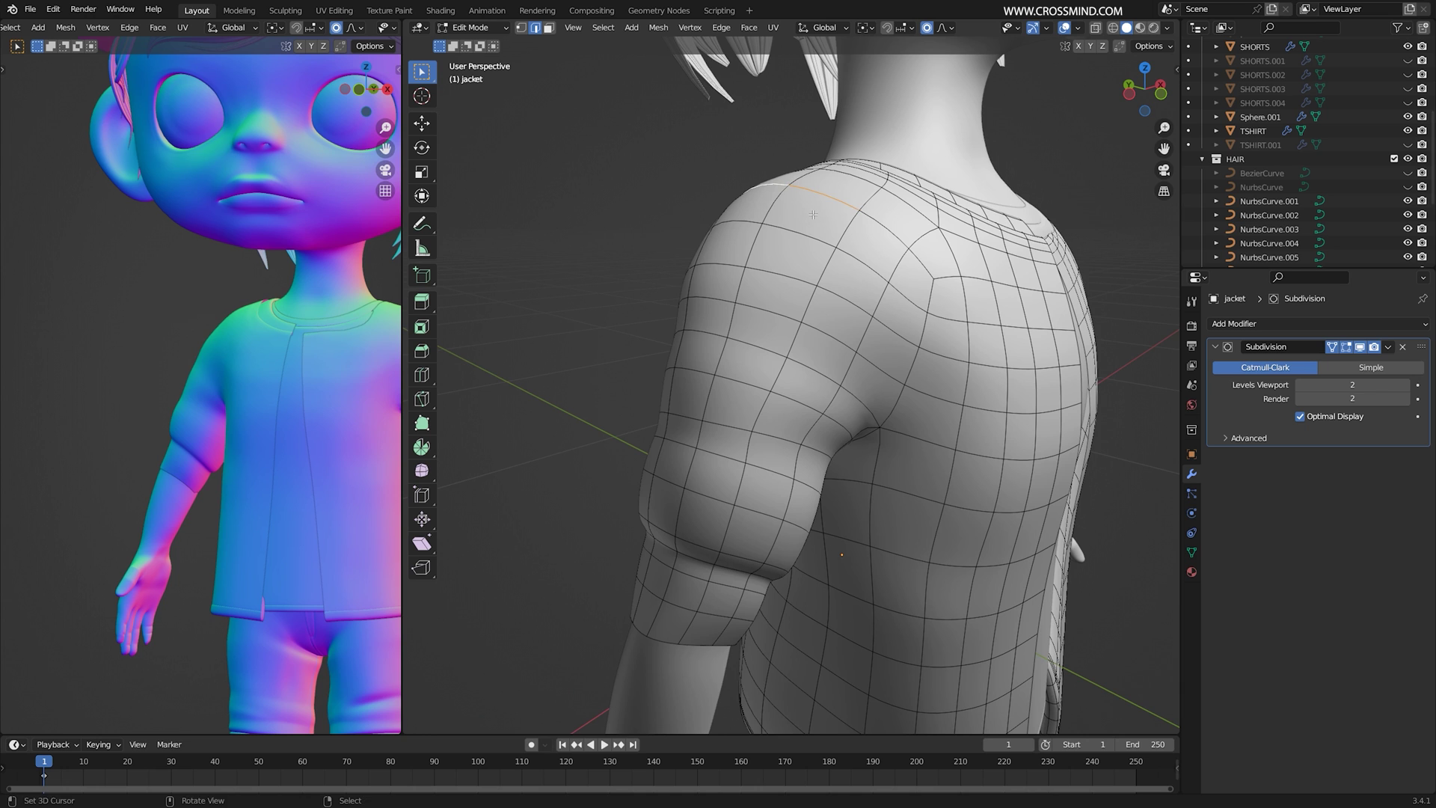
pyautogui.moveTo(812, 215); pyautogui.dragTo(860, 280, button='middle')
pyautogui.press('g')
pyautogui.click(868, 288)
# - Select a short run of edges across the outer upper sleeve and shift it slightly with proportional editing
pyautogui.moveTo(878, 336); pyautogui.dragTo(907, 417, button='middle')
pyautogui.rightClick(890, 407)
pyautogui.moveTo(665, 407); pyautogui.dragTo(693, 372, button='middle')
pyautogui.moveTo(842, 352); pyautogui.dragTo(793, 329, button='middle')
pyautogui.keyDown('ctrl'); pyautogui.rightClick(793, 310); pyautogui.keyUp('ctrl')
pyautogui.press('g')
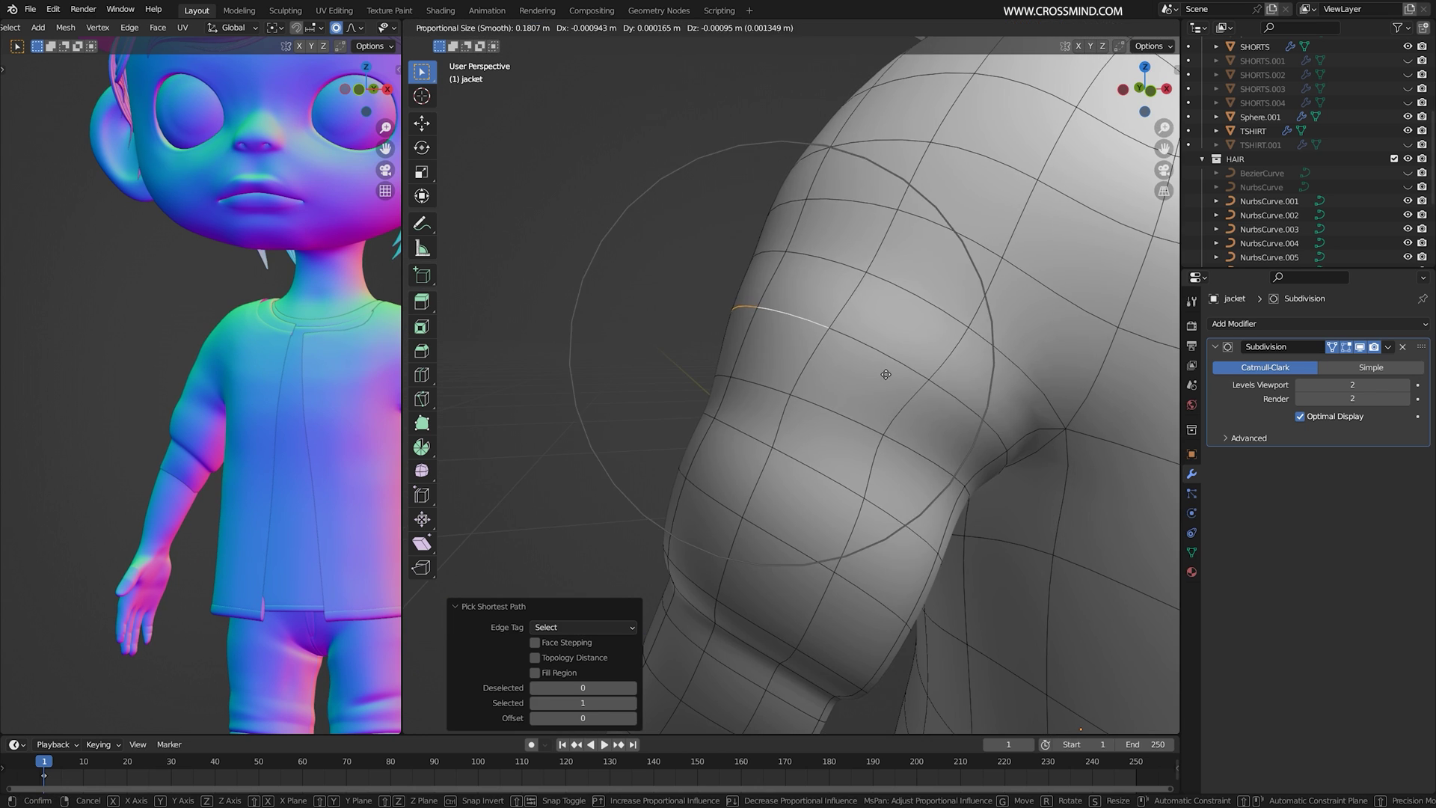
pyautogui.click(887, 370)
# - Nudge another edge on the sleeve and rotate the edge at the inner upper side of the bulge near the armpit
pyautogui.moveTo(886, 370); pyautogui.dragTo(804, 415, button='middle')
pyautogui.rightClick(882, 389)
pyautogui.press('g')
pyautogui.click(888, 390)
pyautogui.rightClick(801, 417)
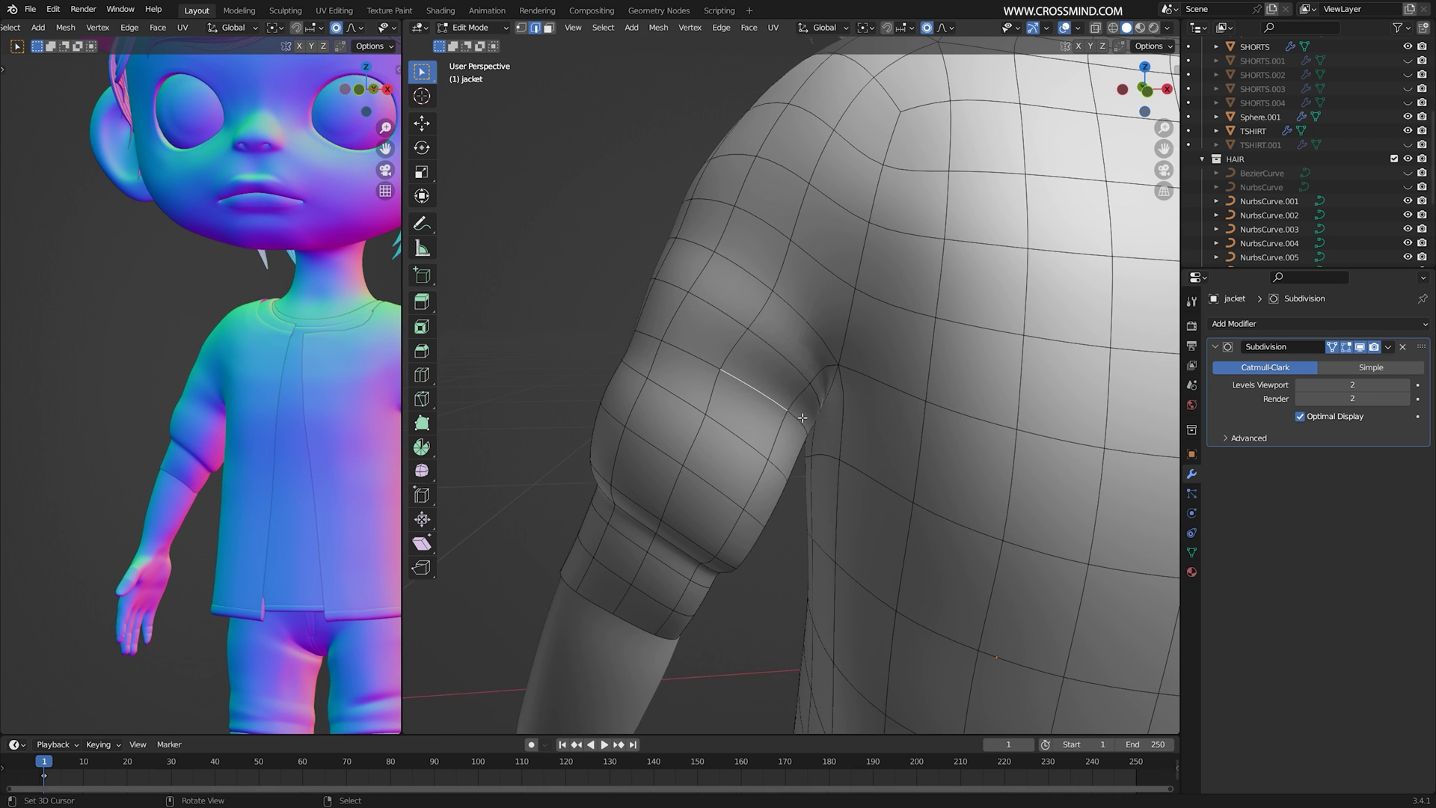
pyautogui.press('r')
pyautogui.click(894, 334)
# - Try to flare the lower loop of the sleeve bulge by scaling it to 1.134 with a proportional size of 0.020
pyautogui.rightClick(623, 430)
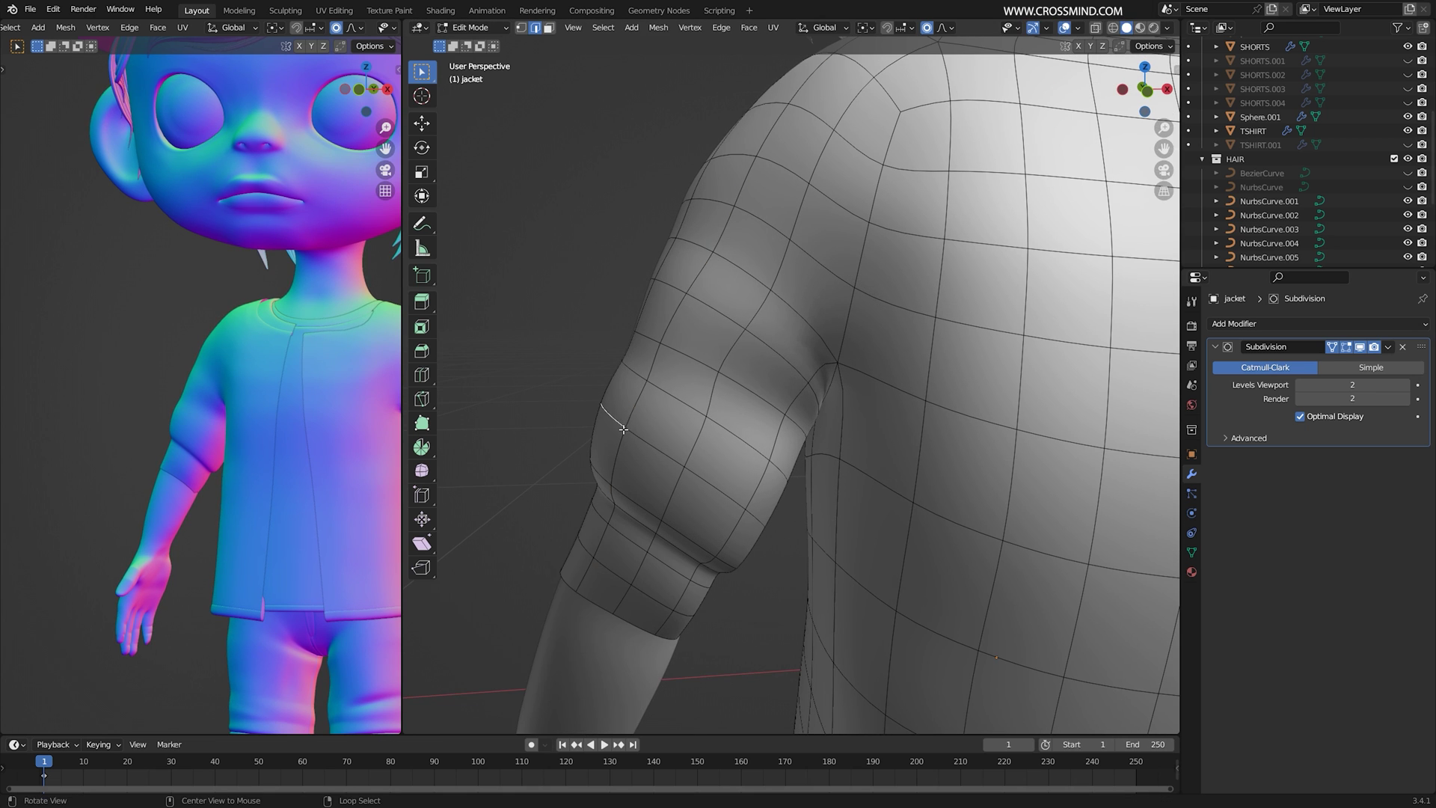
pyautogui.click(874, 499)
pyautogui.moveTo(873, 499); pyautogui.dragTo(734, 384, button='middle')
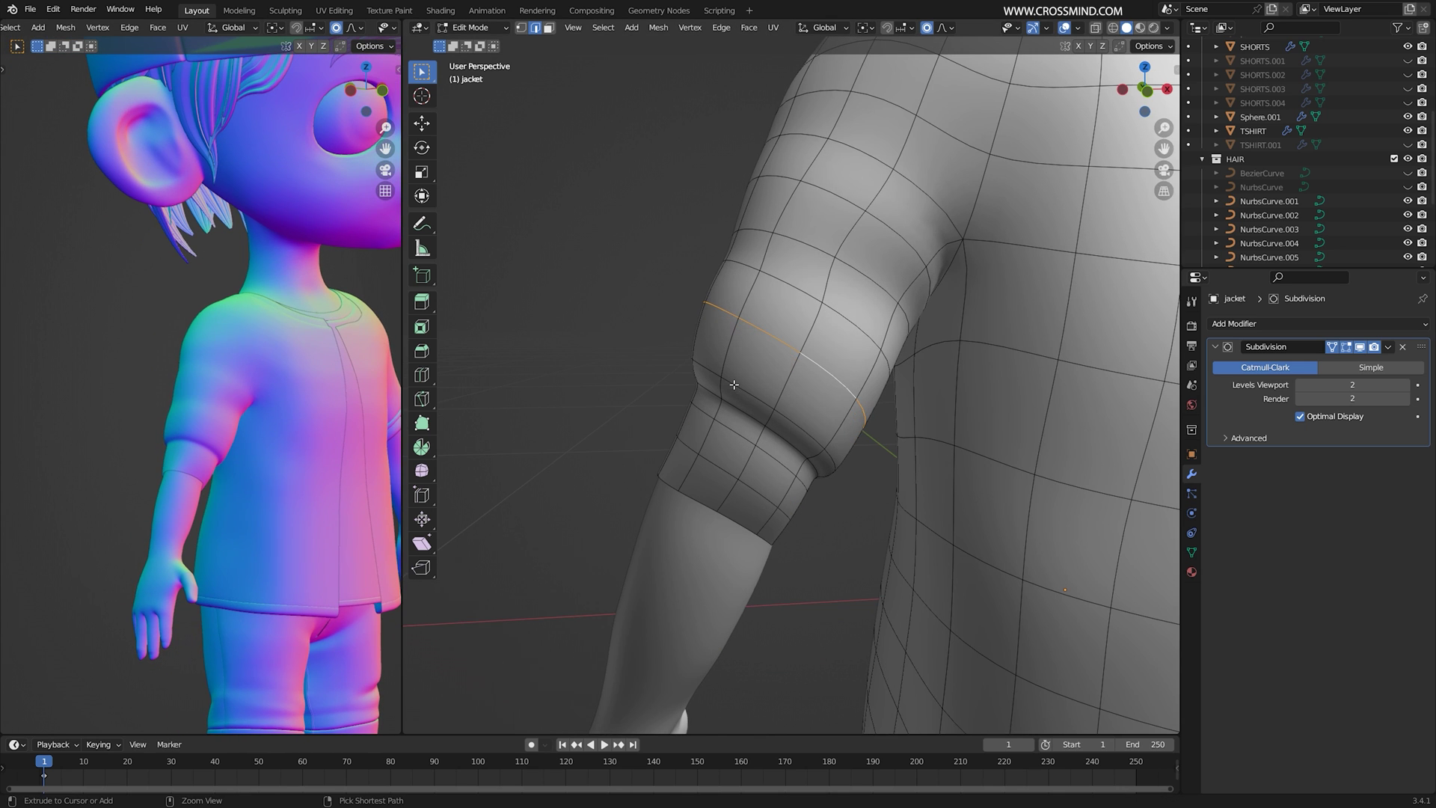
pyautogui.keyDown('alt'); pyautogui.rightClick(751, 409); pyautogui.keyUp('alt')
pyautogui.press('s')
pyautogui.click(910, 456)
pyautogui.press('s')
pyautogui.click(935, 464)
pyautogui.moveTo(935, 464); pyautogui.dragTo(886, 458, button='middle')
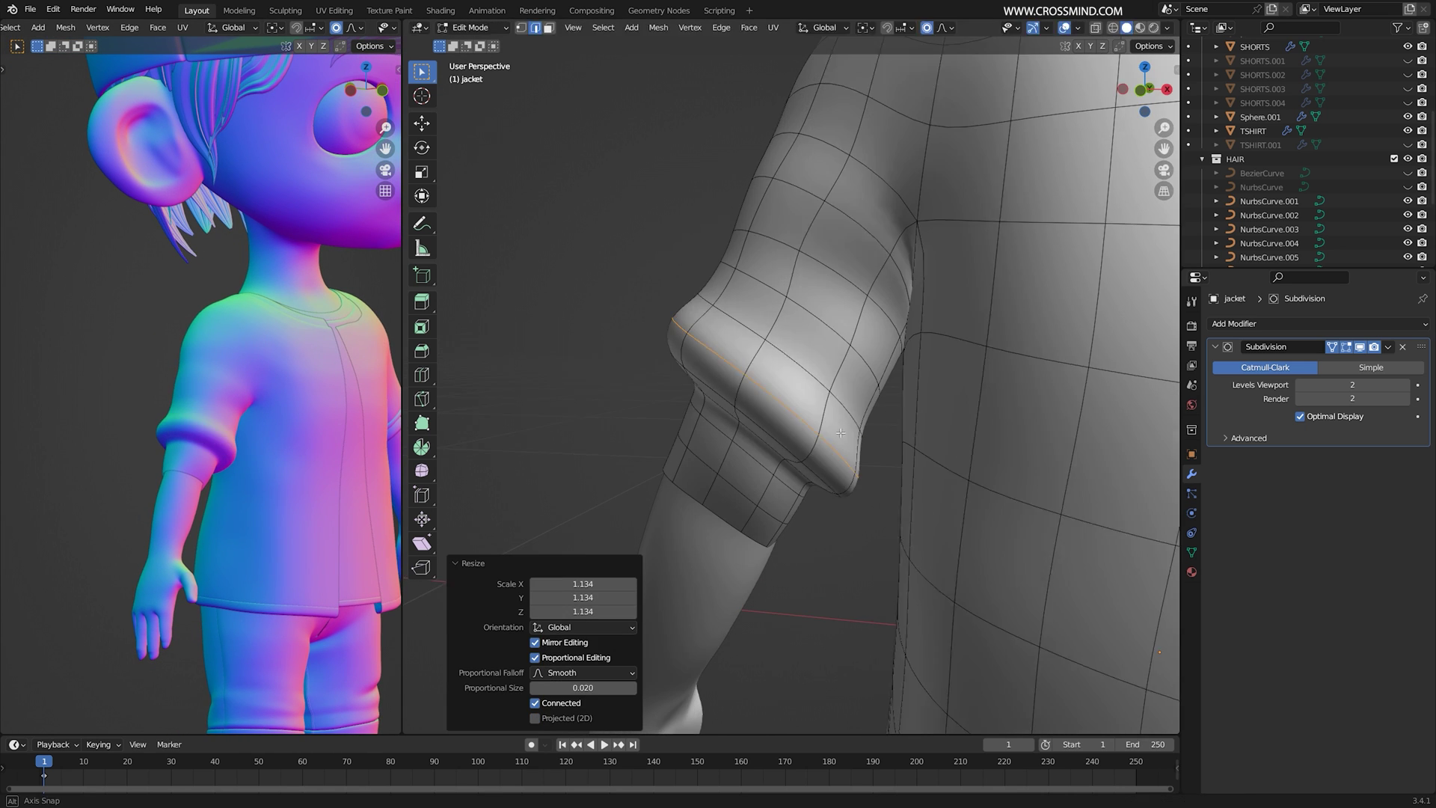
# - Try to move, extrude and scale the flared bulge loop and bevel a neighbouring sleeve loop
pyautogui.press('g')
pyautogui.click(864, 497)
pyautogui.press('e')
pyautogui.press('s')
pyautogui.click(913, 410)
pyautogui.moveTo(920, 400); pyautogui.dragTo(845, 329, button='middle')
pyautogui.keyDown('alt'); pyautogui.rightClick(841, 374); pyautogui.keyUp('alt')
pyautogui.hotkey('ctrl', 'b')
pyautogui.click(909, 419)
# - Scale the loops around the sleeve bulge with an adjusted proportional influence
pyautogui.keyDown('alt'); pyautogui.rightClick(851, 362); pyautogui.keyUp('alt')
pyautogui.press('s')
pyautogui.scroll(14, 909, 367)
pyautogui.click(927, 374)
pyautogui.press('g')
pyautogui.press('g')
pyautogui.rightClick(815, 340)
pyautogui.press('s')
pyautogui.click(860, 336)
# - Toggle the Subdivision modifier's viewport display and slide two edge loops along the sleeve surface
pyautogui.click(1360, 347)
pyautogui.moveTo(928, 404); pyautogui.dragTo(699, 326, button='middle')
pyautogui.press('g')
pyautogui.press('g')
pyautogui.click(823, 389)
pyautogui.keyDown('alt'); pyautogui.rightClick(819, 372); pyautogui.keyUp('alt')
pyautogui.press('g')
pyautogui.press('g')
pyautogui.click(818, 362)
pyautogui.click(480, 623)
pyautogui.scroll(-5, 708, 322)
pyautogui.scroll(6, 747, 374)
pyautogui.scroll(-3, 745, 382)
# - Slide the edge loop on the upper part of the sleeve and scale it
pyautogui.keyDown('alt'); pyautogui.rightClick(838, 277); pyautogui.keyUp('alt')
pyautogui.moveTo(845, 277); pyautogui.dragTo(841, 250, button='middle')
pyautogui.press('g')
pyautogui.press('g')
pyautogui.click(882, 277)
pyautogui.press('s')
pyautogui.click(999, 311)
pyautogui.moveTo(972, 299); pyautogui.dragTo(914, 283, button='middle')
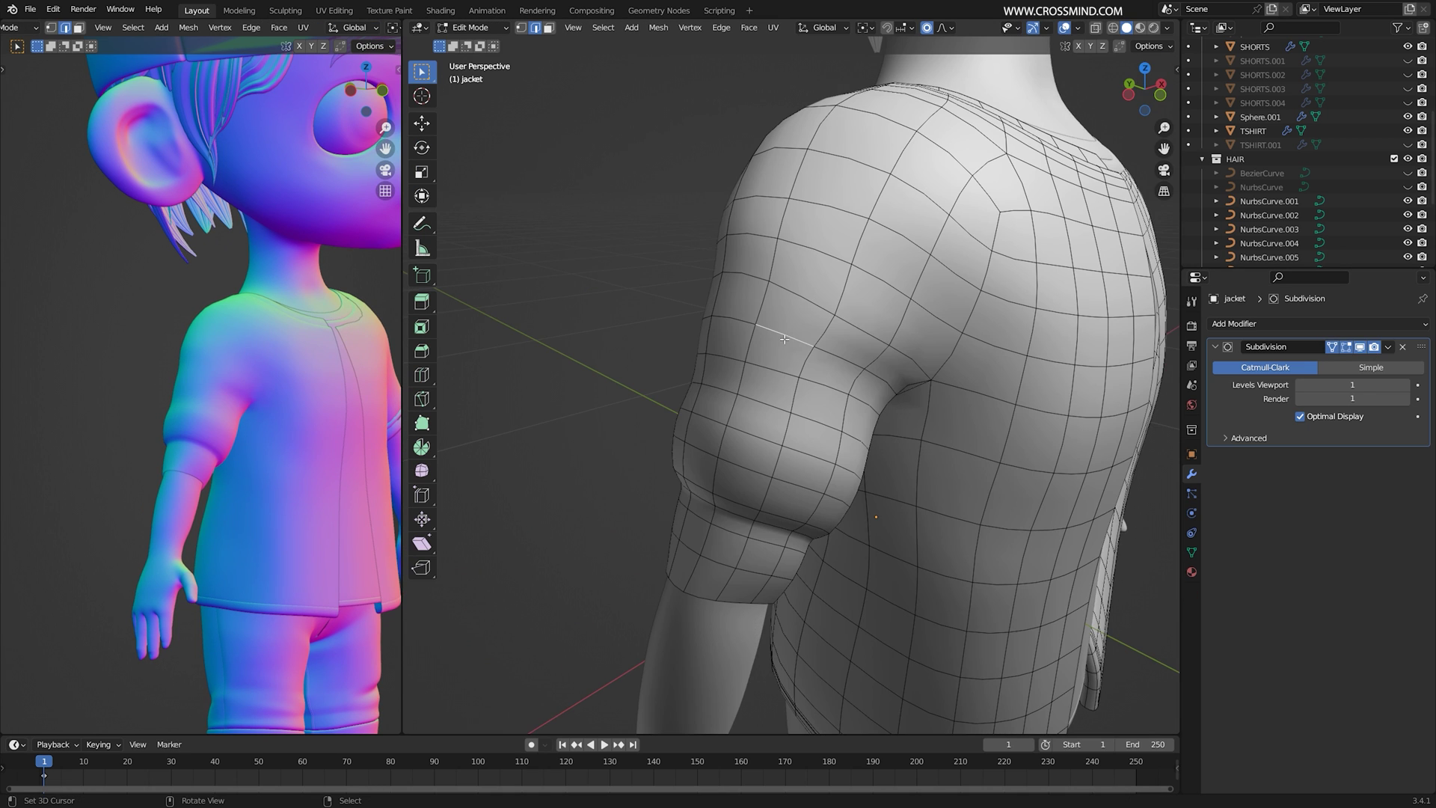
# - Select edges on the outer upper sleeve above the bulge and reposition them with proportional editing
pyautogui.moveTo(784, 339); pyautogui.dragTo(667, 330, button='middle')
pyautogui.keyDown('shift'); pyautogui.click(646, 344); pyautogui.keyUp('shift')
pyautogui.press('g')
pyautogui.click(715, 331)
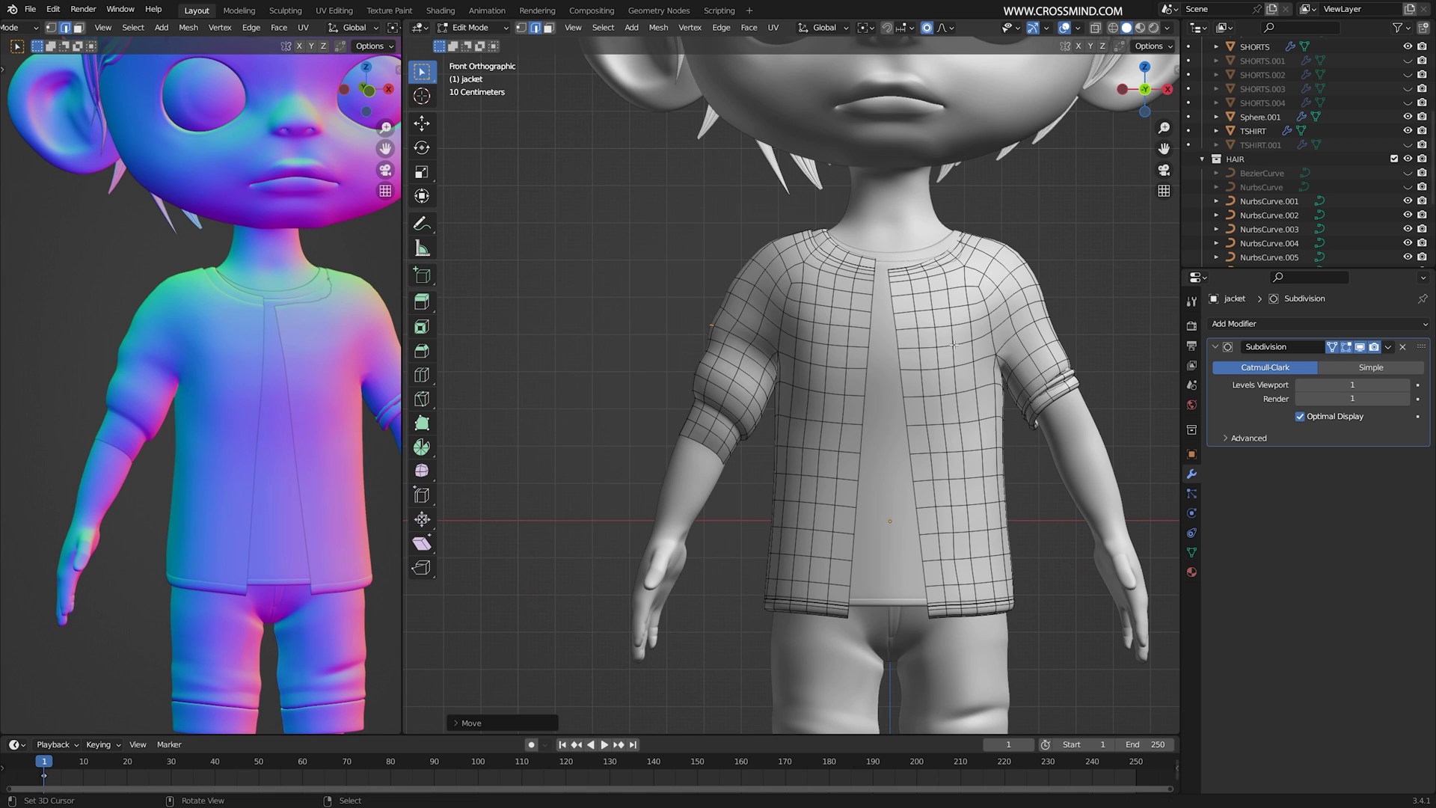
# - Select the whole jacket mesh and symmetrize it to copy the reshaped sleeve to the other side
pyautogui.press('a')
pyautogui.press('F3')
pyautogui.write('sy')
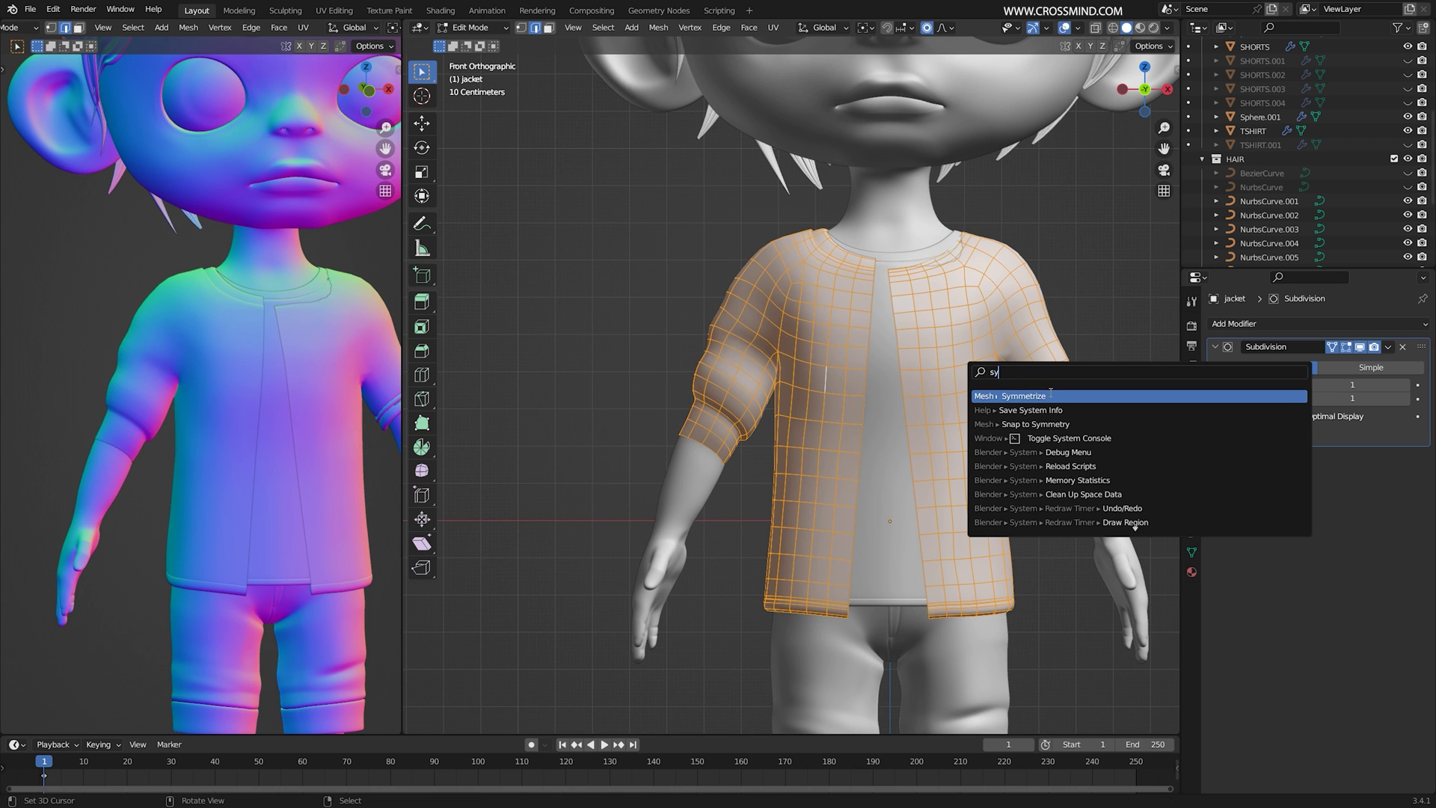
pyautogui.press('Return')
# - Clear the selection and delete the small stray piece of mesh floating in the jacket's open front near the neckline
pyautogui.moveTo(1049, 392); pyautogui.dragTo(1047, 322, button='middle')
pyautogui.hotkey('alt', 'a')
pyautogui.scroll(4, 898, 299)
pyautogui.keyDown('shift'); pyautogui.moveTo(763, 180); pyautogui.dragTo(780, 286, button='middle'); pyautogui.keyUp('shift')
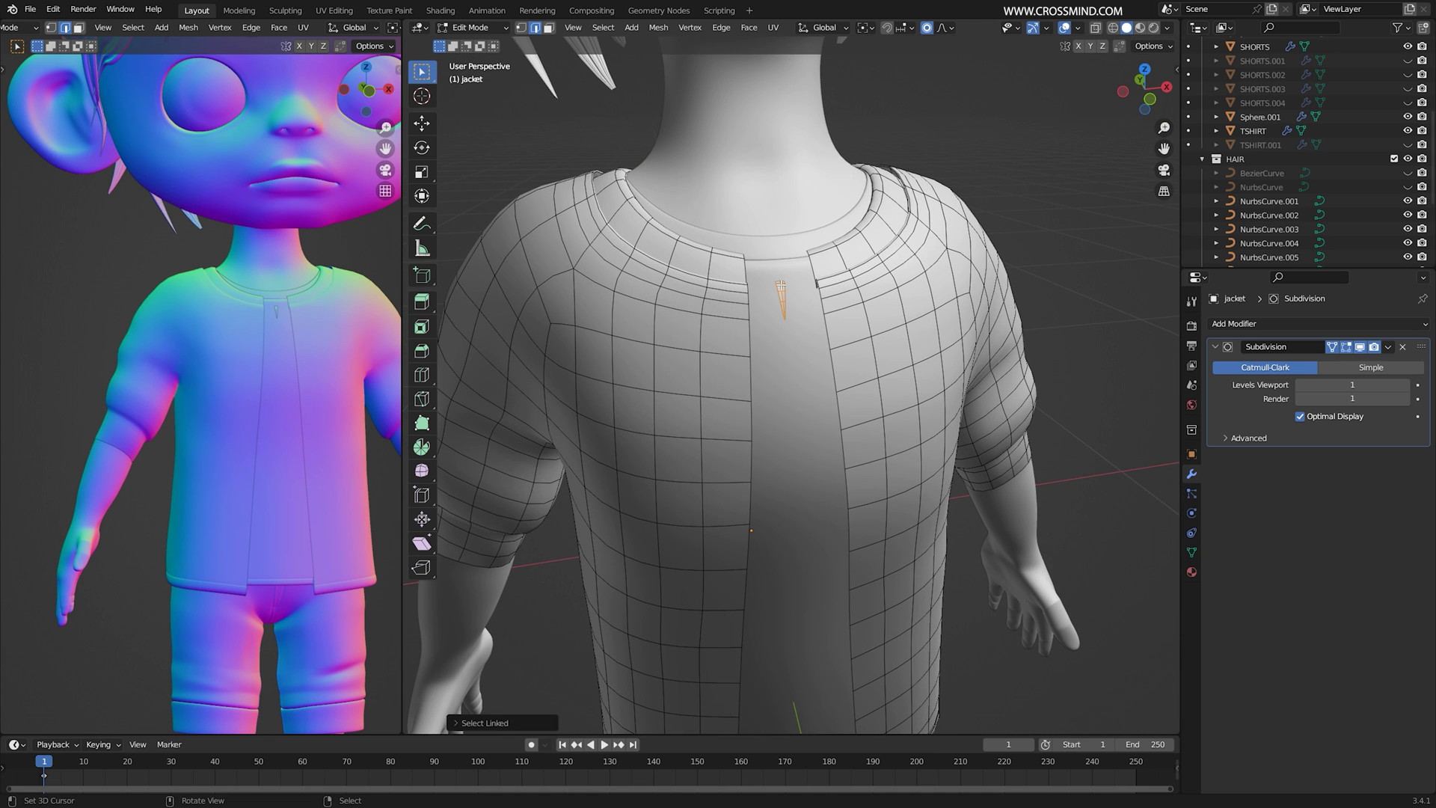
pyautogui.press('x')
pyautogui.click(771, 258)
# - Select the jacket's bottom hem loops, adjust the selection to the whole hem band and delete its faces
pyautogui.scroll(-4, 773, 299)
pyautogui.moveTo(773, 524); pyautogui.dragTo(774, 482, button='middle')
pyautogui.scroll(5, 773, 479)
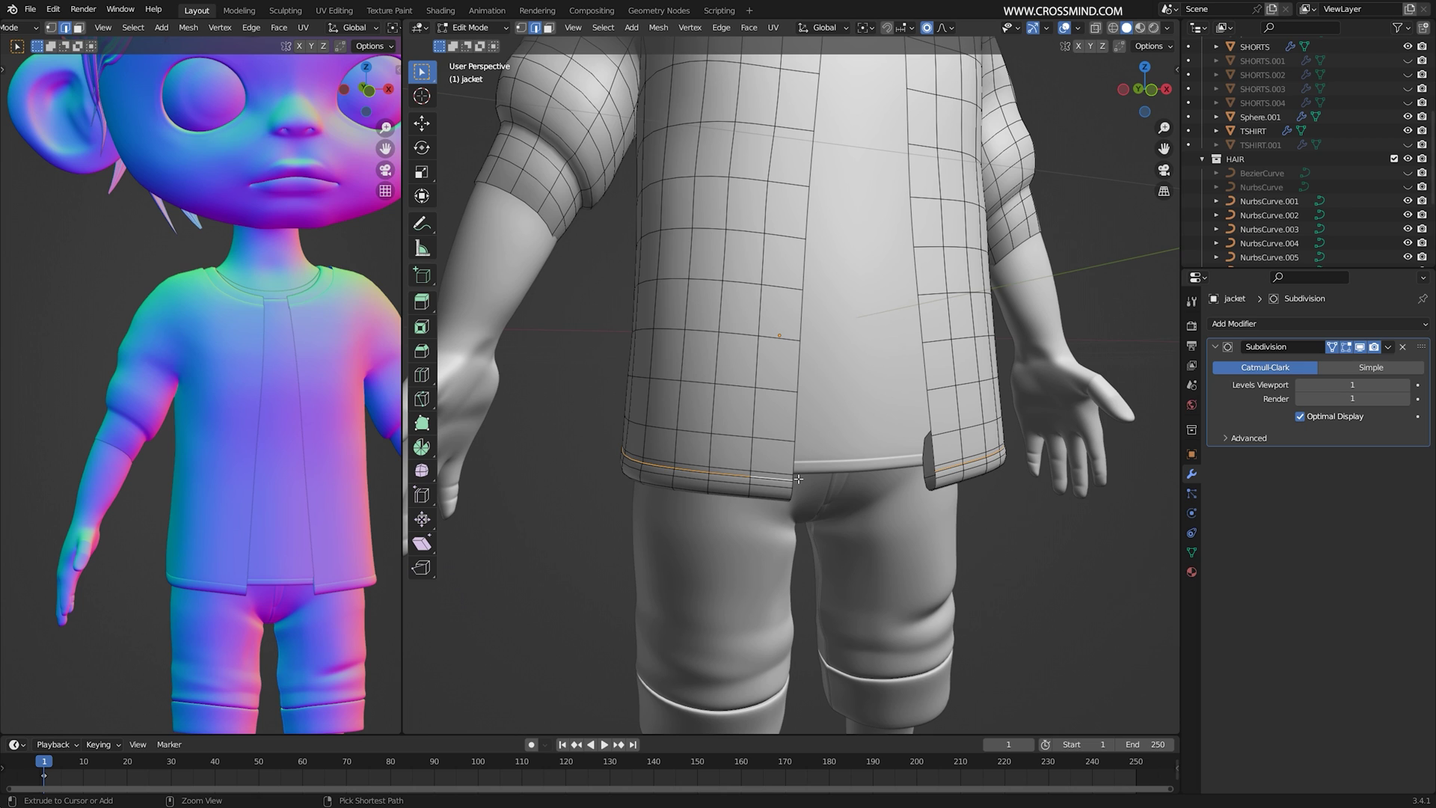
pyautogui.press('ctrl+KP_Add')
pyautogui.press('ctrl+KP_Add')
pyautogui.press('ctrl+KP_Add')
pyautogui.press('ctrl+KP_Add')
pyautogui.press('ctrl+KP_Add')
pyautogui.press('ctrl+KP_Subtract')
pyautogui.press('ctrl+KP_Subtract')
pyautogui.press('ctrl+KP_Subtract')
pyautogui.press('ctrl+KP_Subtract')
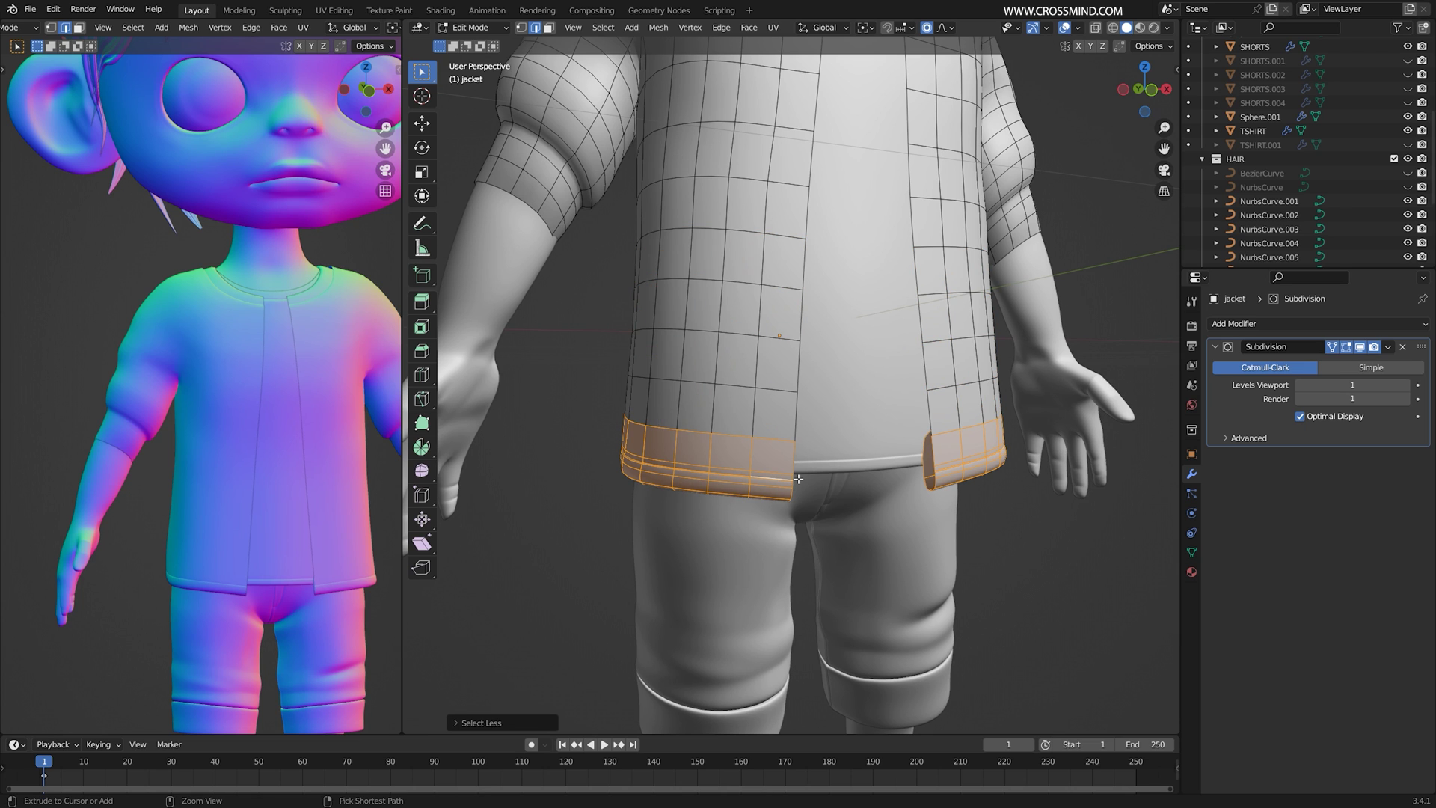
pyautogui.press('x')
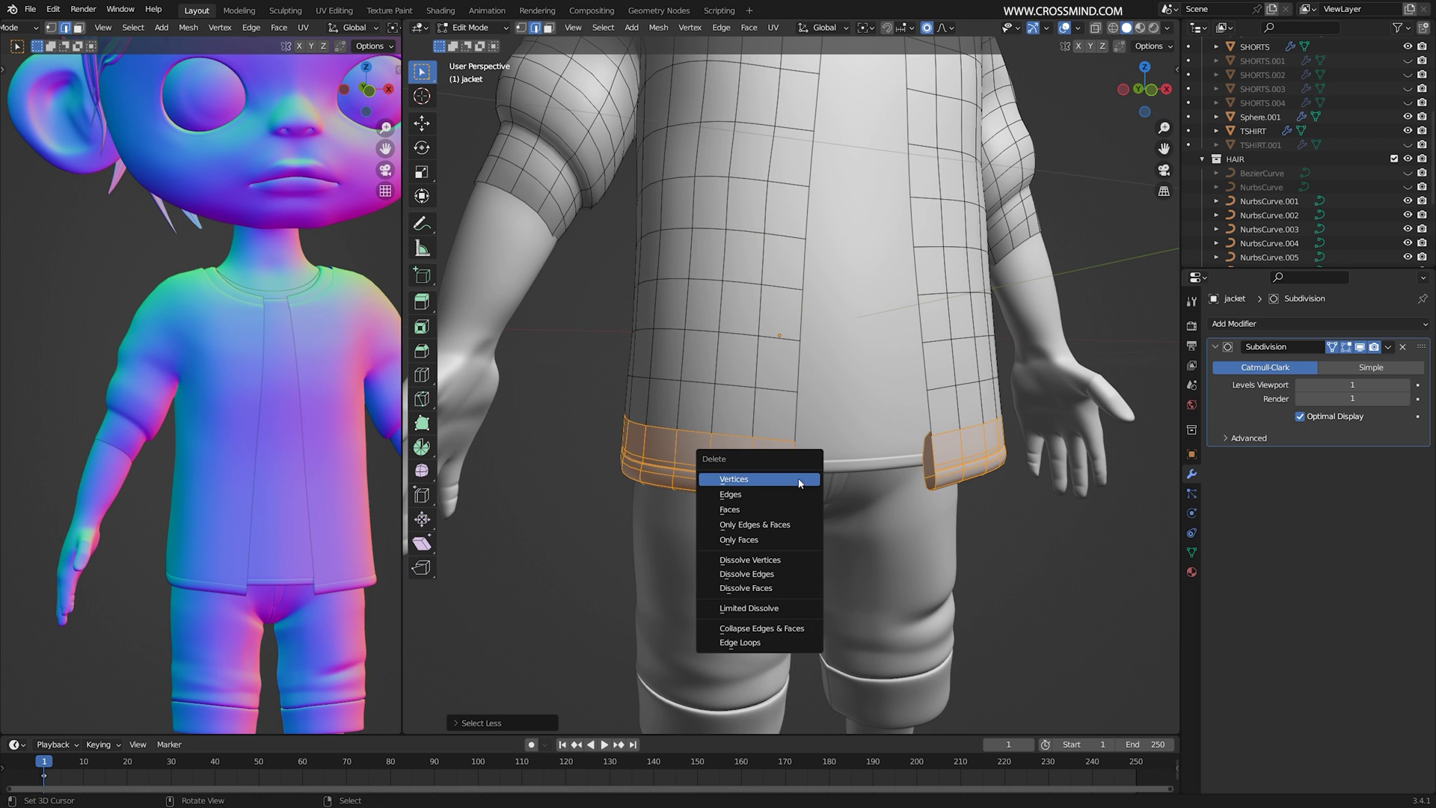
pyautogui.click(780, 506)
pyautogui.scroll(-6, 780, 506)
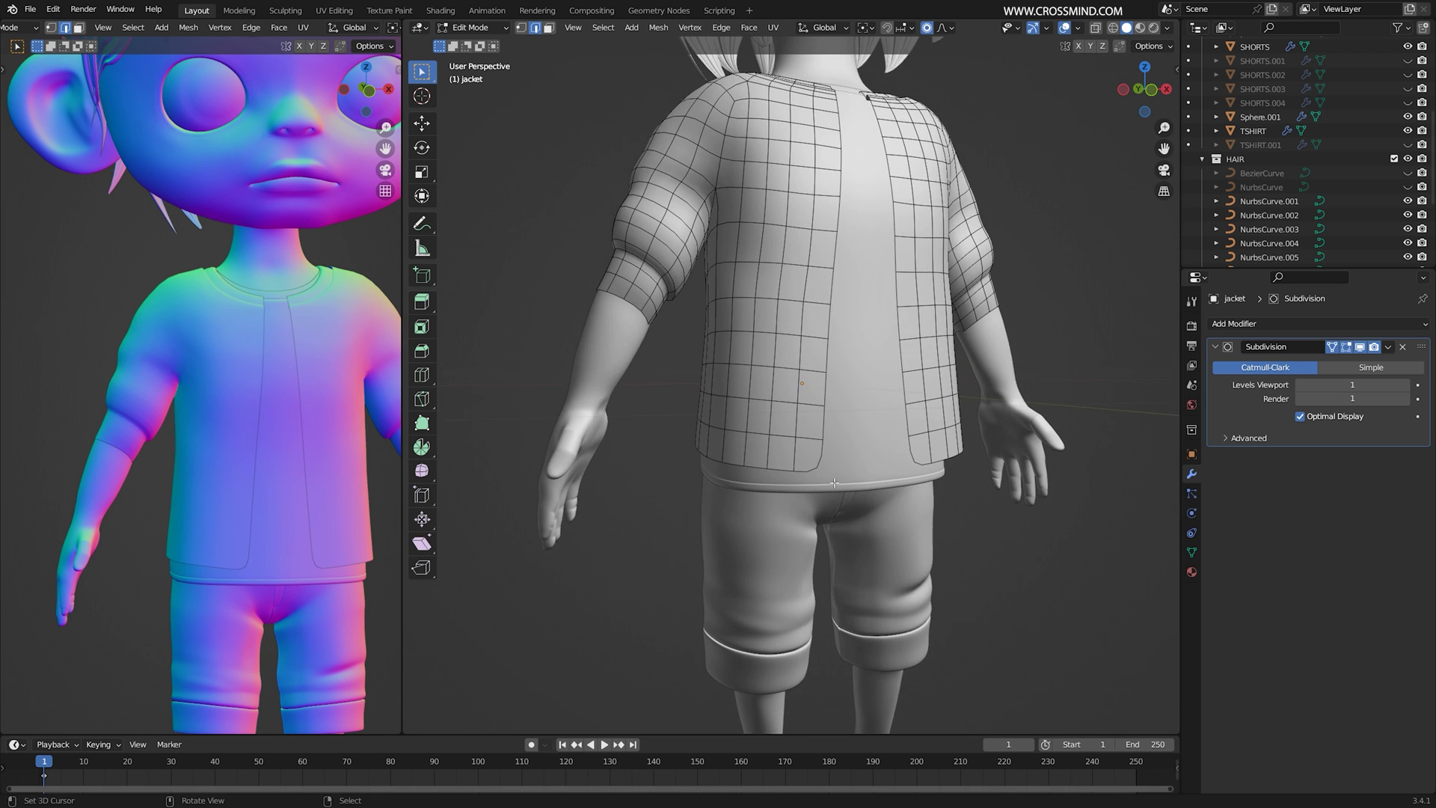
# - Switch to an orthographic view and change the viewport matcap to the brown clay material
pyautogui.press('KP_5')
pyautogui.scroll(1, 748, 82)
pyautogui.click(1168, 29)
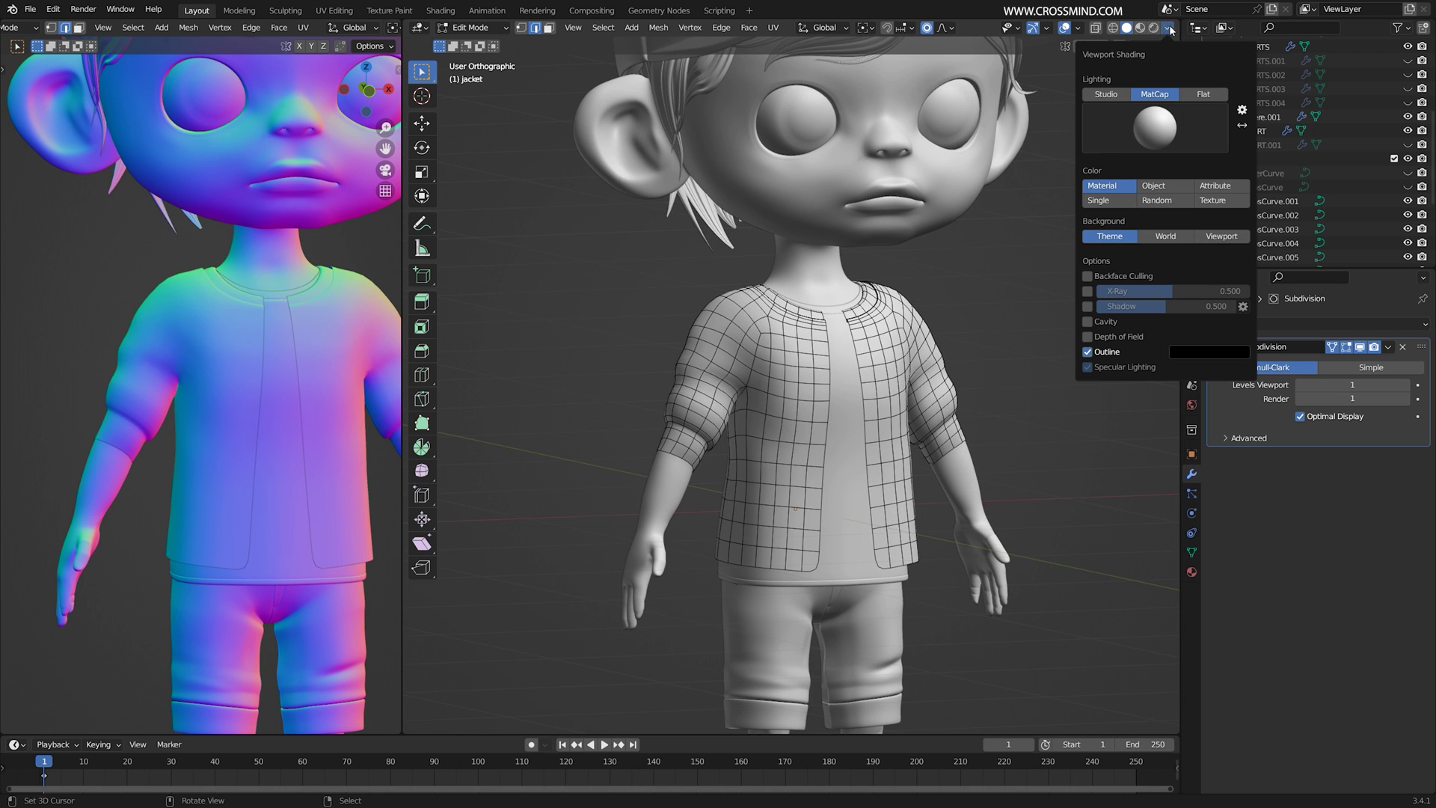
pyautogui.click(1144, 128)
pyautogui.click(952, 176)
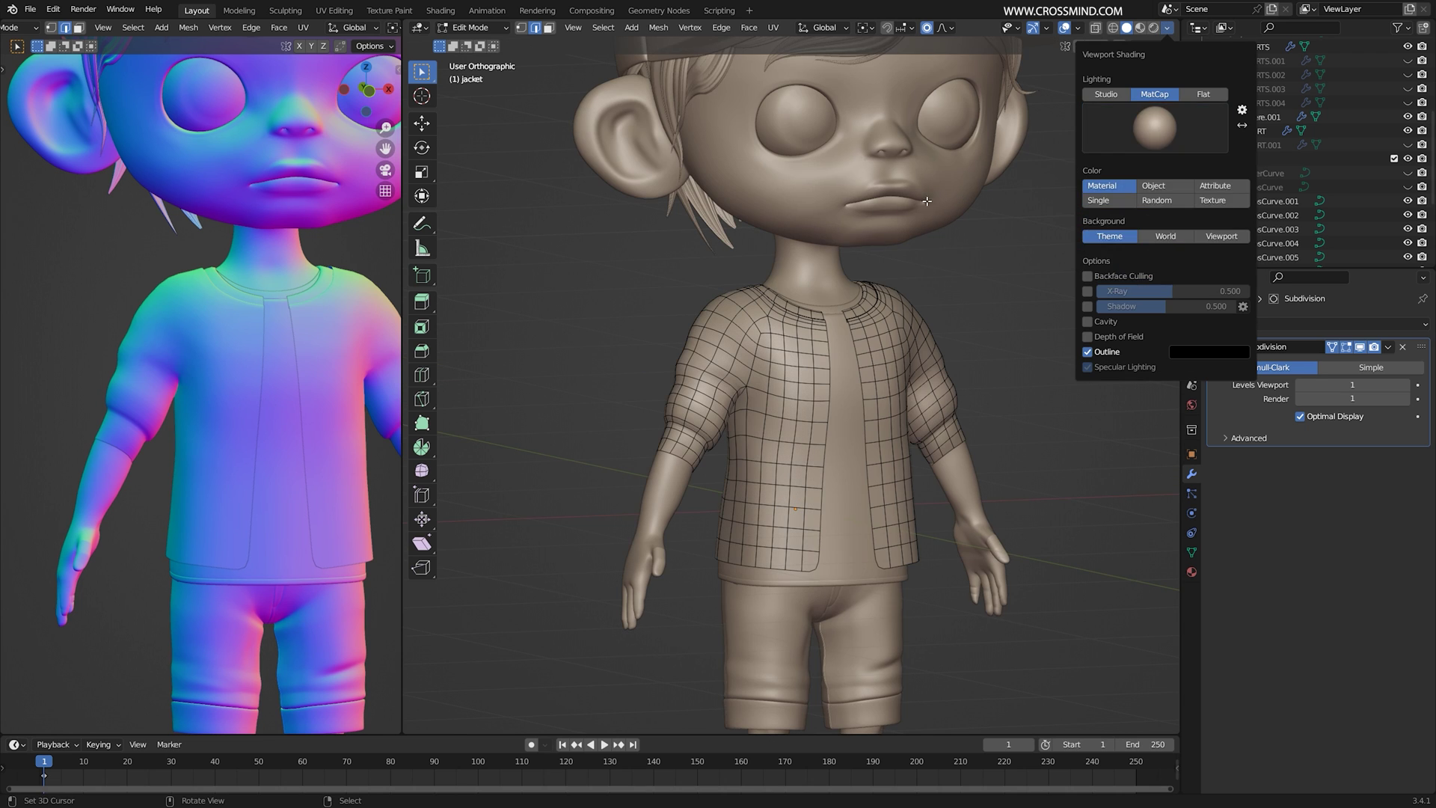
# - Enable Cavity shading in the viewport with the World type
pyautogui.keyDown('shift'); pyautogui.moveTo(1067, 268); pyautogui.dragTo(1057, 252, button='middle'); pyautogui.keyUp('shift')
pyautogui.click(1168, 29)
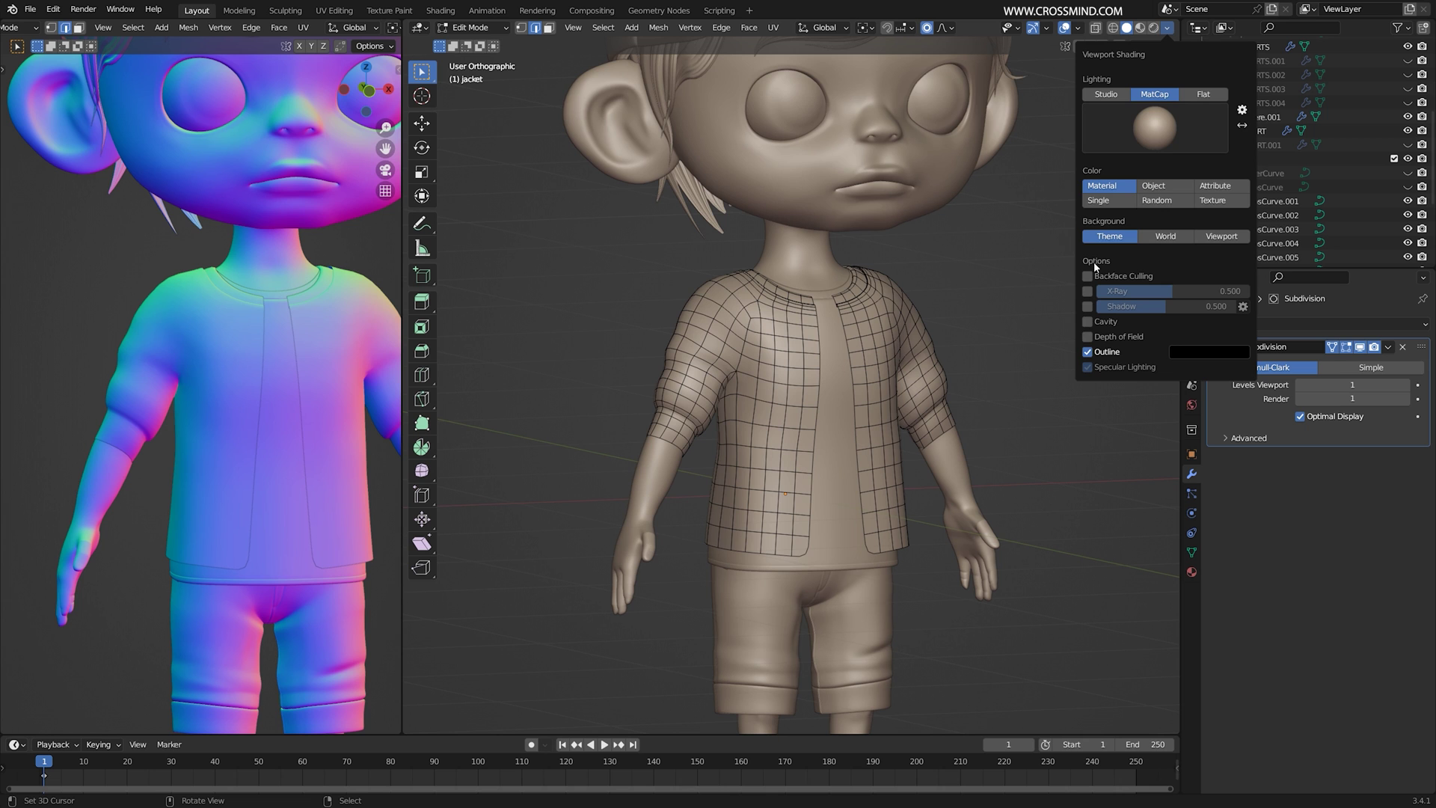
pyautogui.click(1088, 322)
pyautogui.click(1213, 343)
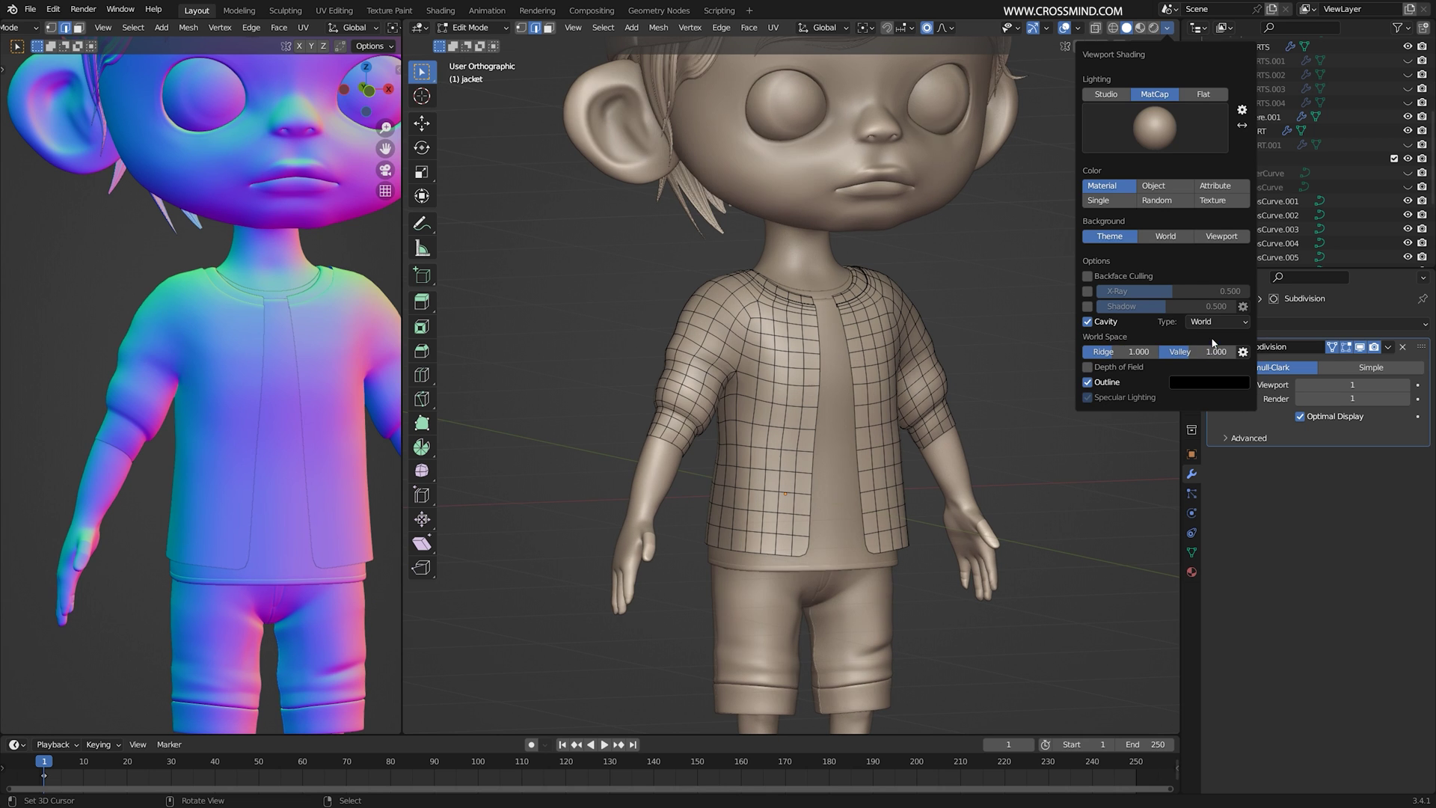
# - Reposition edges on the sleeve's bulge just above the cuff, including an edge slide, to refine its shape
pyautogui.scroll(4, 788, 341)
pyautogui.moveTo(710, 366); pyautogui.dragTo(778, 390, button='middle')
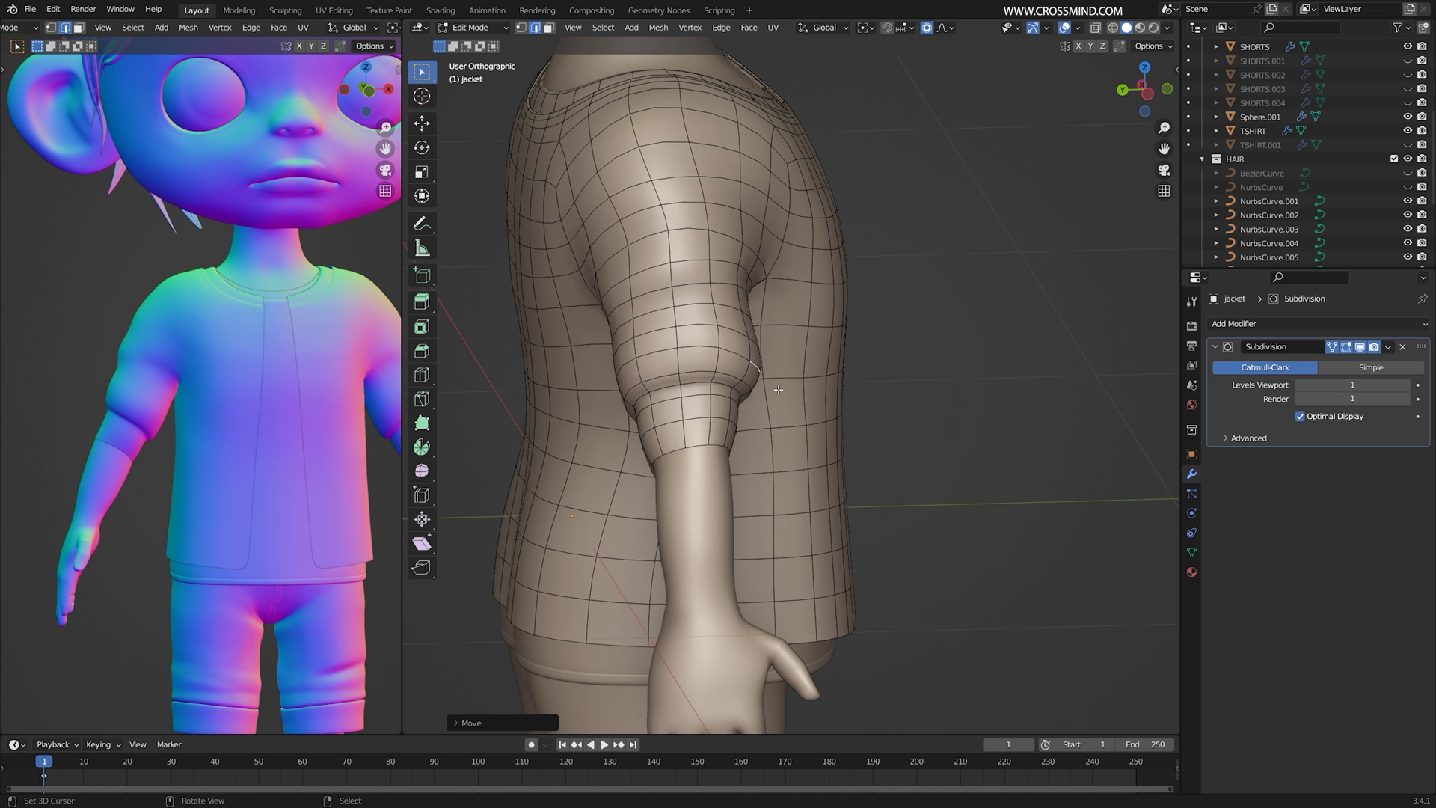
pyautogui.press('g')
pyautogui.click(618, 382)
pyautogui.scroll(5, 649, 378)
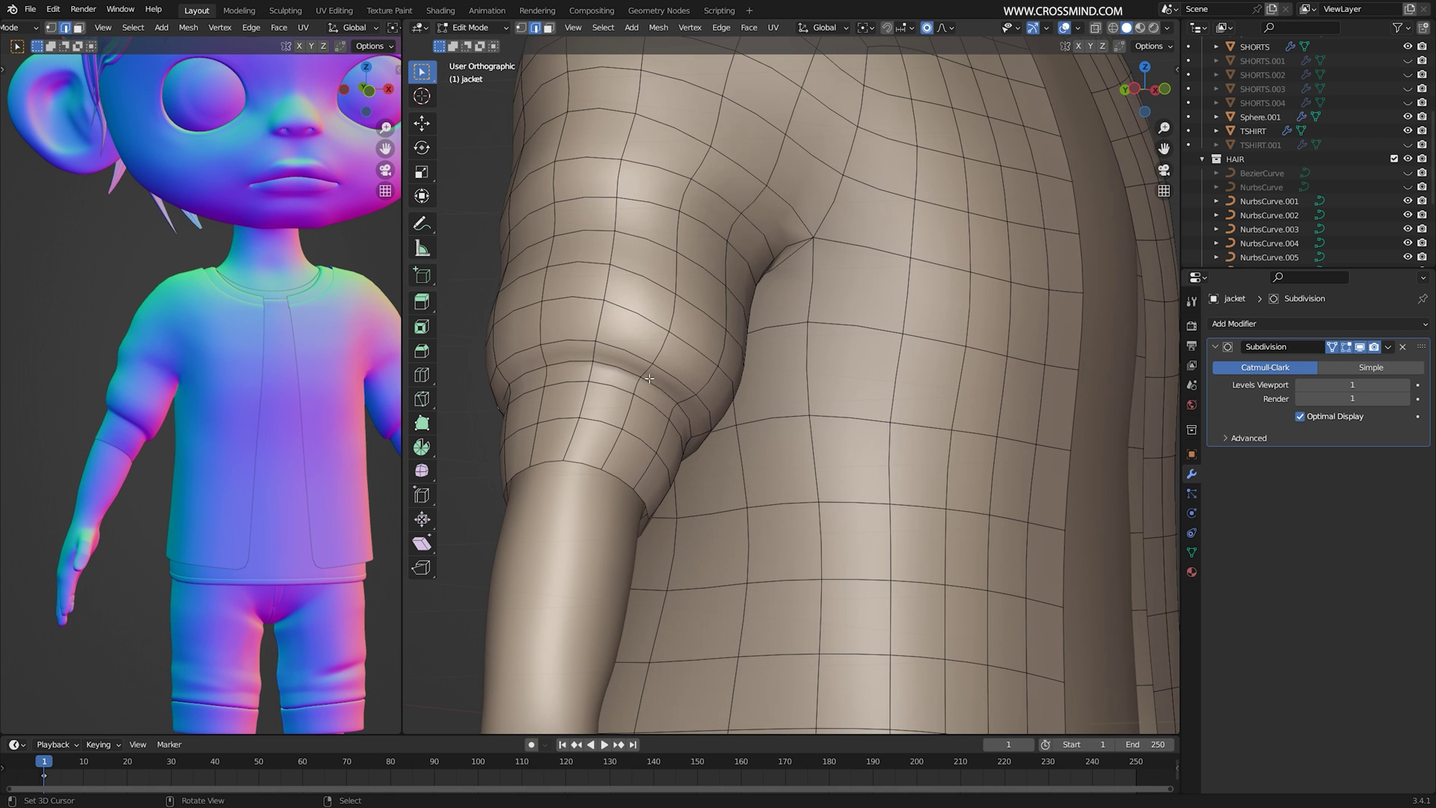
pyautogui.click(721, 398)
pyautogui.moveTo(721, 398); pyautogui.dragTo(683, 385, button='middle')
pyautogui.press('g')
pyautogui.click(683, 388)
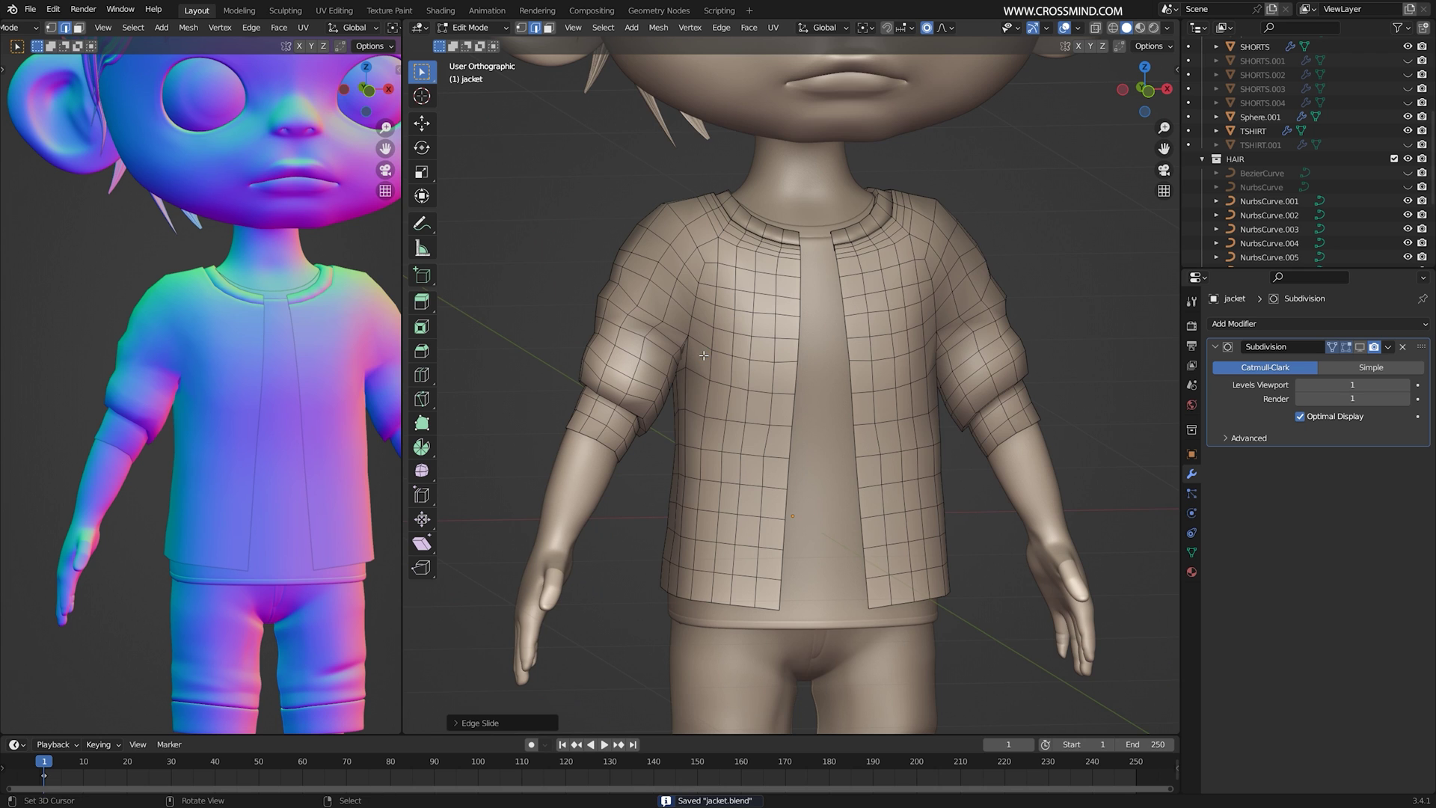
# - Symmetrize the whole jacket mesh to the other side and turn the Subdivision modifier's viewport display back on
pyautogui.press('a')
pyautogui.moveTo(703, 356); pyautogui.dragTo(801, 365, button='middle')
pyautogui.press('F3')
pyautogui.press('Return')
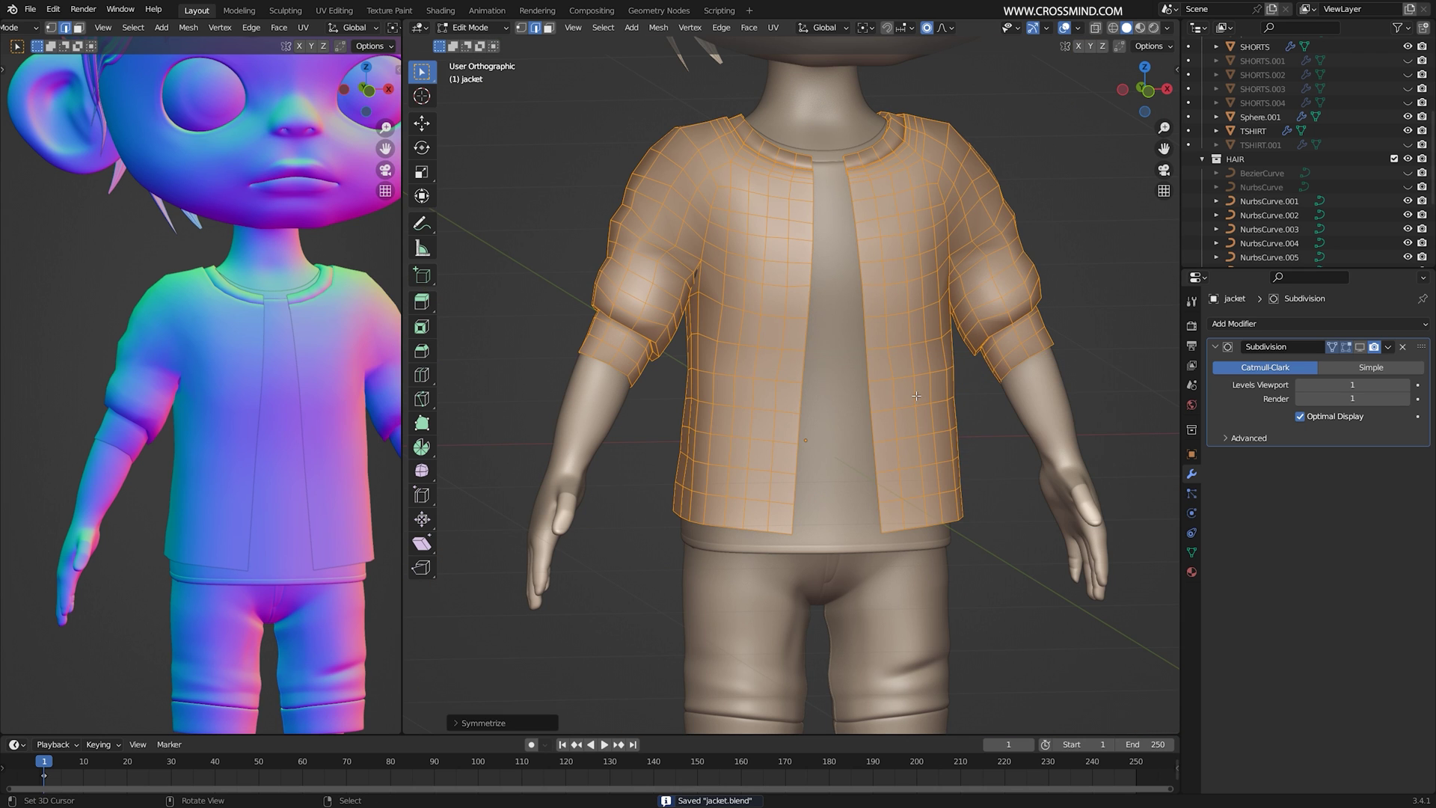
pyautogui.hotkey('alt', 'a')
pyautogui.scroll(3, 832, 388)
pyautogui.click(1361, 350)
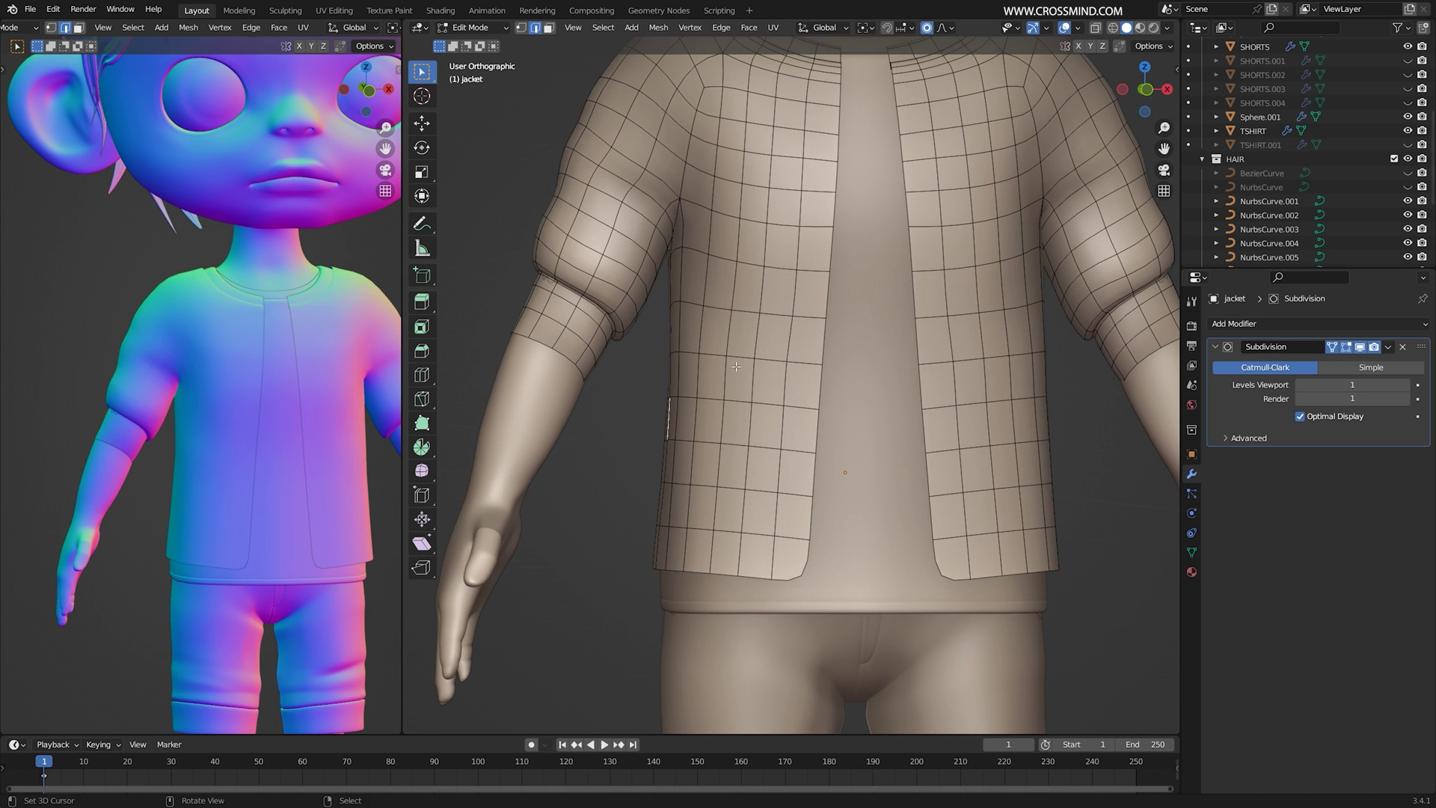
# - Move the edges on the jacket's outer side at the waist, hem and below the armpit with proportional editing
pyautogui.press('g')
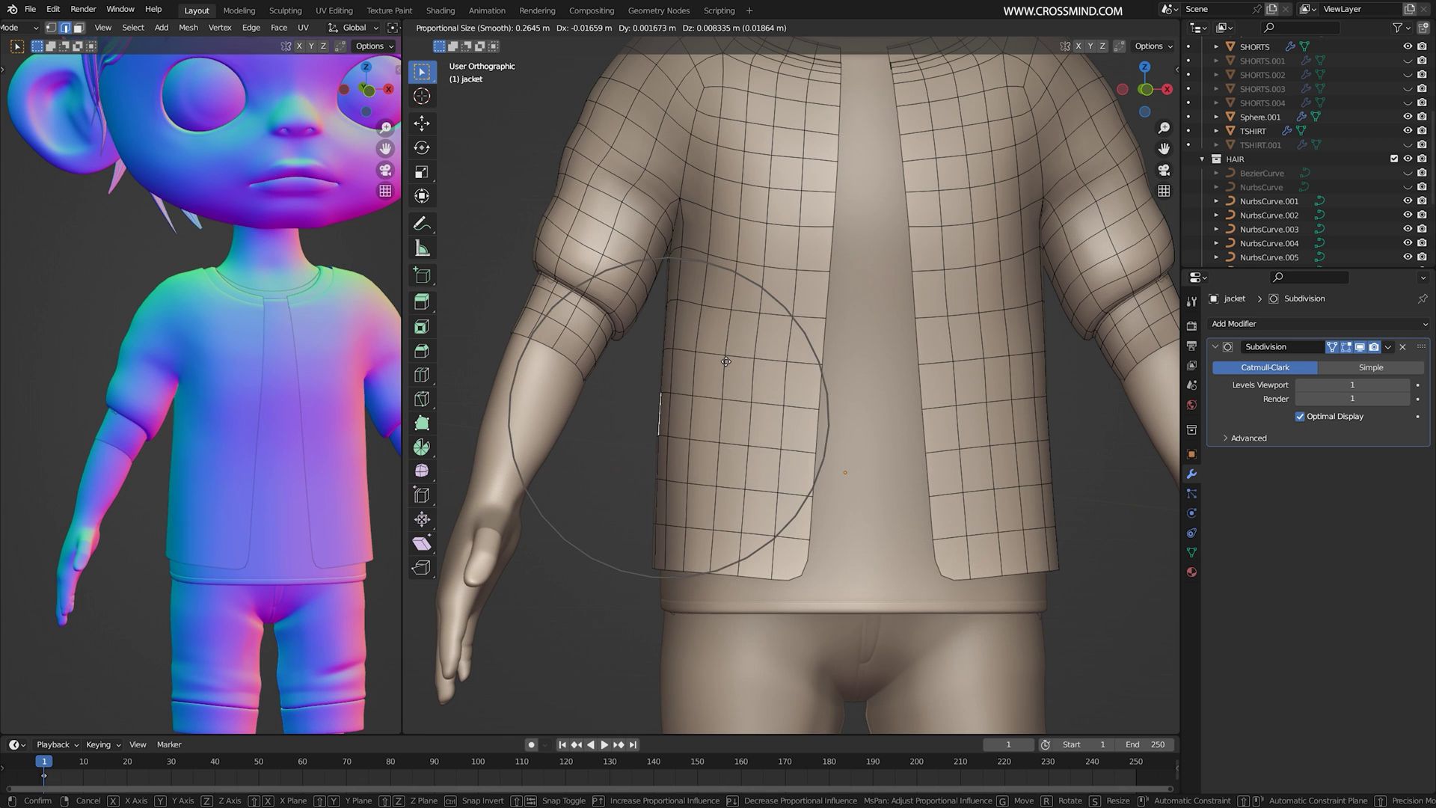
pyautogui.scroll(-2, 721, 359)
pyautogui.click(721, 357)
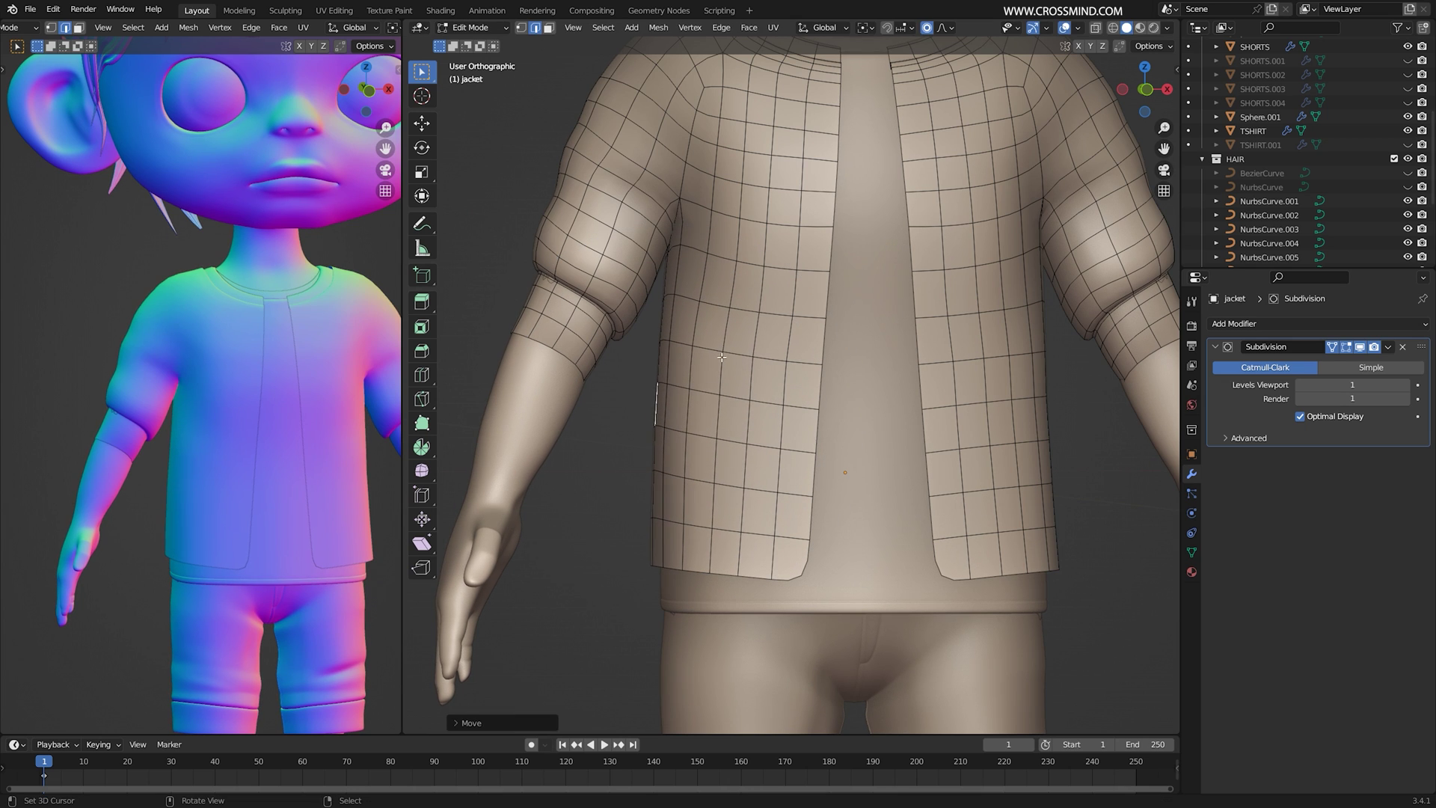
pyautogui.rightClick(651, 553)
pyautogui.press('g')
pyautogui.click(653, 552)
pyautogui.rightClick(662, 320)
pyautogui.press('g')
pyautogui.click(672, 320)
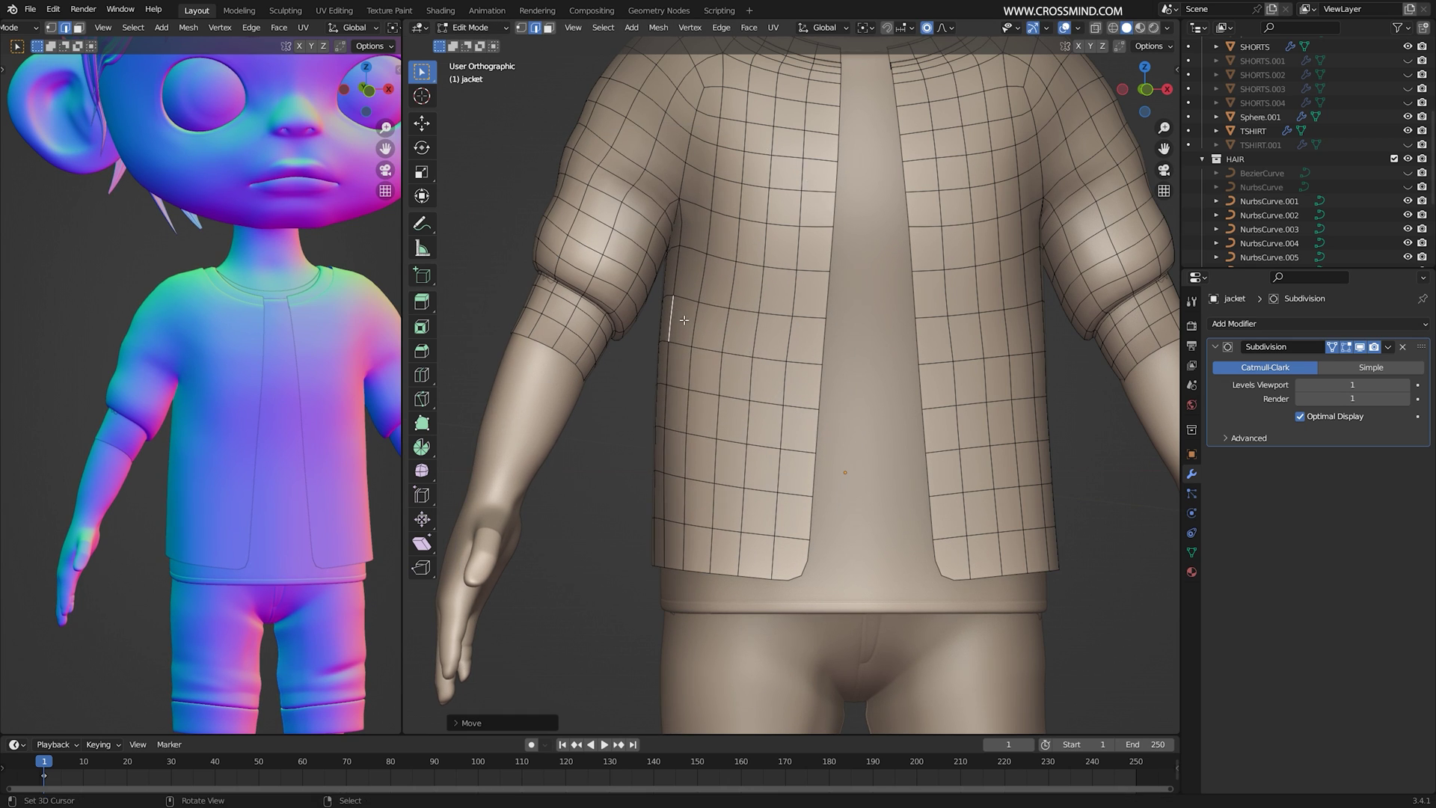
# - Reposition further edges along the jacket's outer side with proportional editing to refine the front silhouette
pyautogui.keyDown('shift'); pyautogui.moveTo(762, 567); pyautogui.dragTo(694, 574, button='middle'); pyautogui.keyUp('shift')
pyautogui.press('g')
pyautogui.click(590, 369)
pyautogui.scroll(-2, 589, 369)
pyautogui.moveTo(306, 373)
pyautogui.keyDown('shift'); pyautogui.mouseDown(button='middle')
pyautogui.moveTo(266, 360)
pyautogui.moveTo(311, 363)
pyautogui.mouseUp(button='middle'); pyautogui.keyUp('shift')
pyautogui.scroll(1, 311, 363)
pyautogui.scroll(1, 650, 382)
pyautogui.press('g')
pyautogui.click(643, 464)
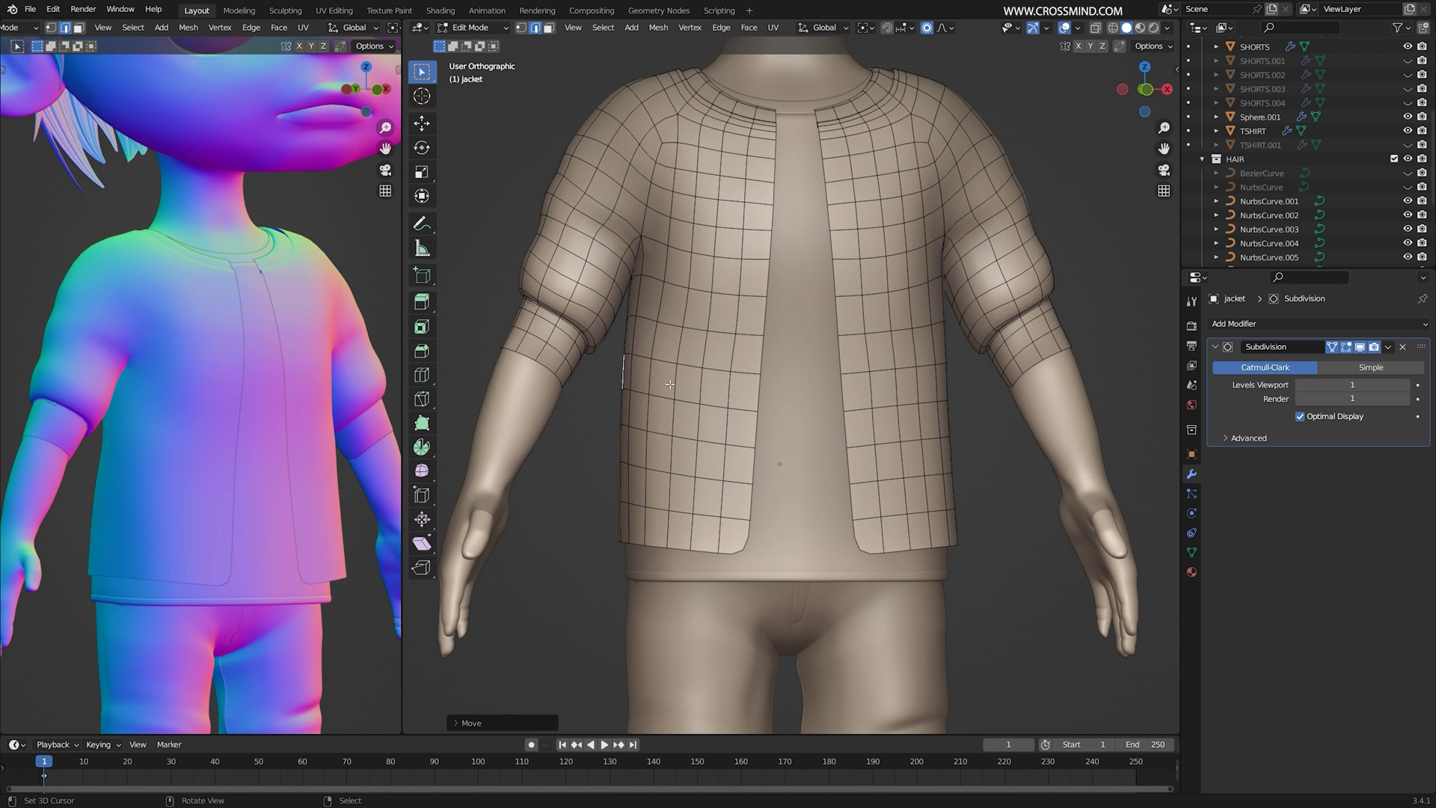
# - Select the whole jacket and symmetrize it to copy the reshaped side outline to the other half
pyautogui.press('a')
pyautogui.press('F3')
pyautogui.click(890, 408)
# - Select faces on the jacket's back and move them with proportional editing to reshape the back profile
pyautogui.moveTo(793, 408); pyautogui.dragTo(980, 400, button='middle')
pyautogui.rightClick(673, 388)
pyautogui.rightClick(743, 363)
pyautogui.moveTo(666, 386); pyautogui.dragTo(645, 362, button='middle')
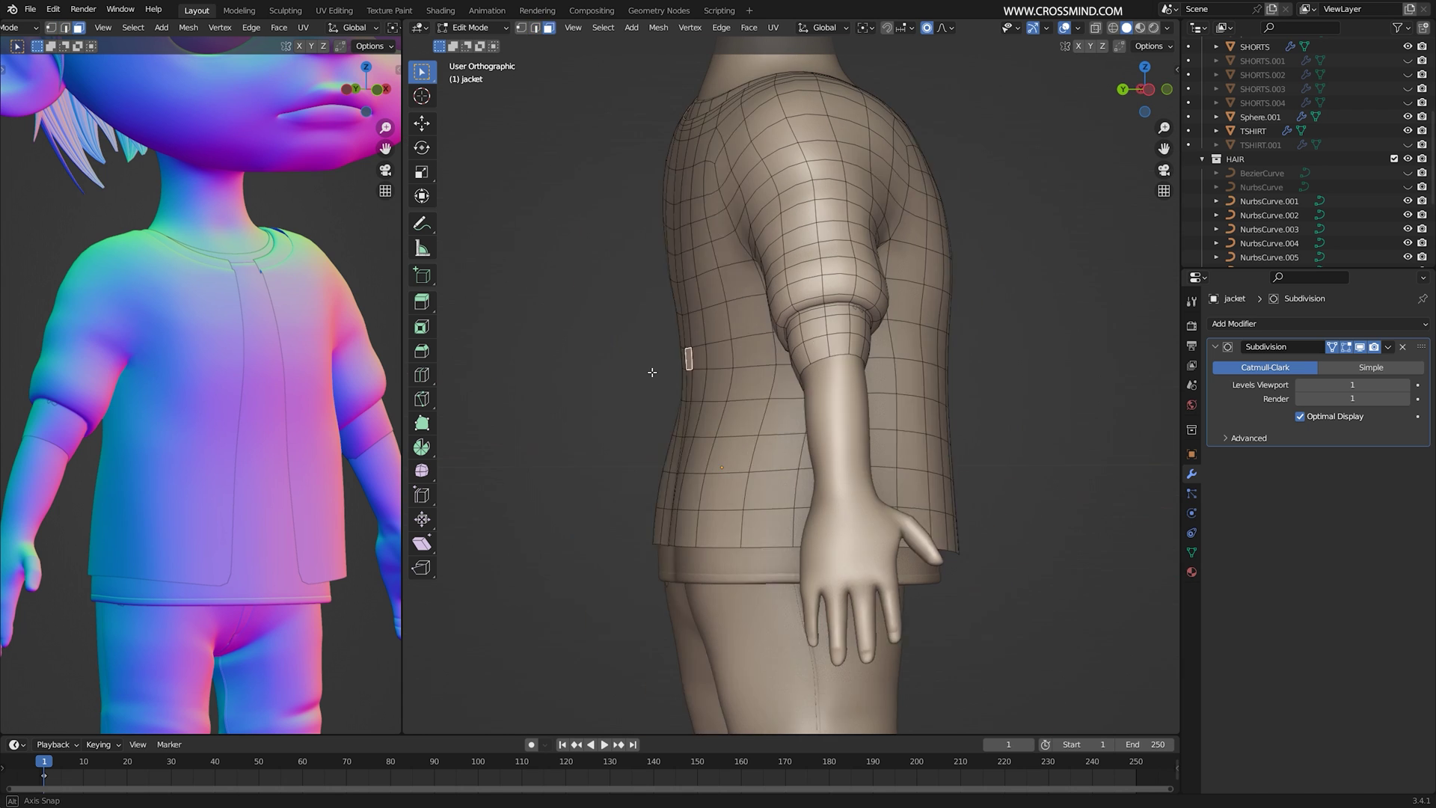
pyautogui.press('g')
pyautogui.scroll(5, 634, 360)
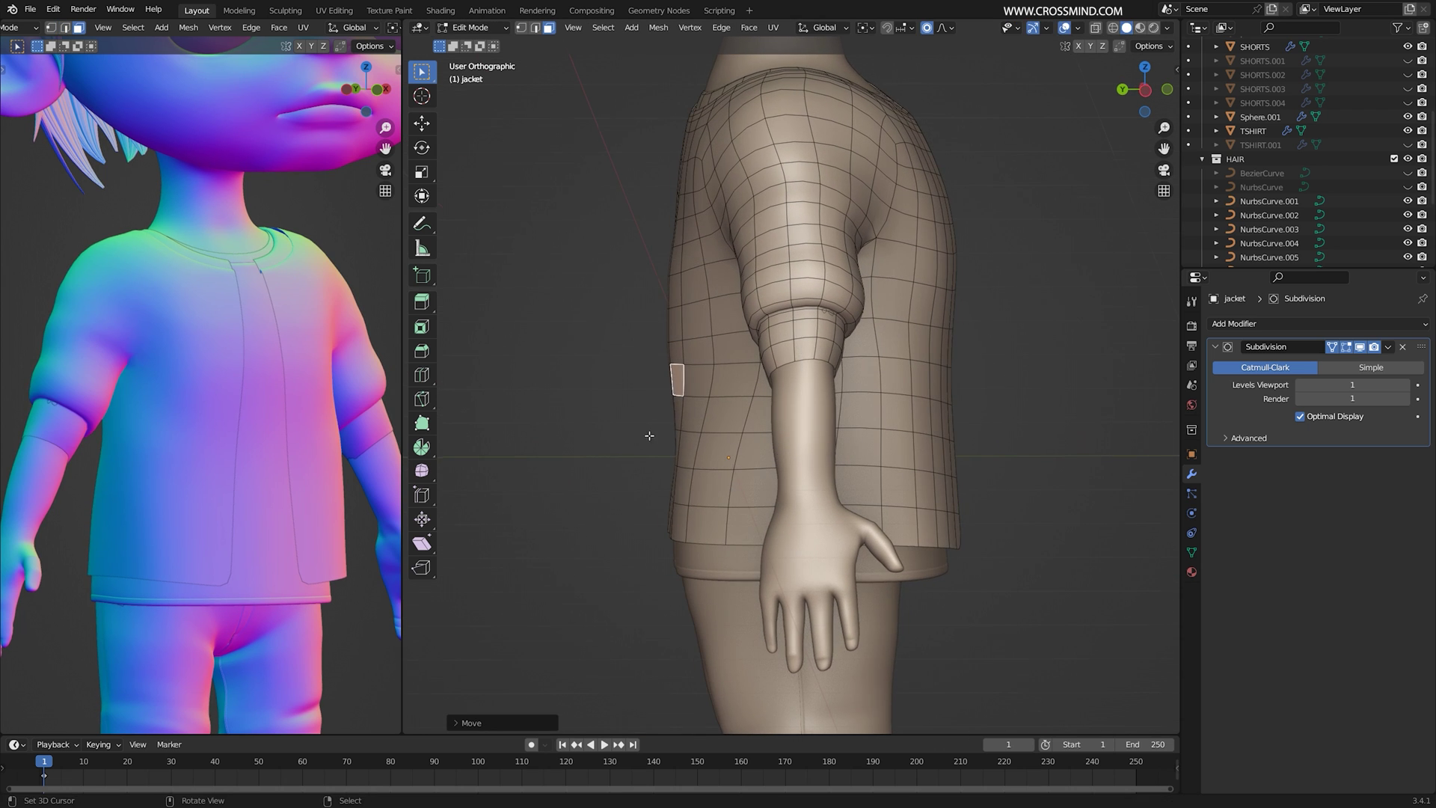
pyautogui.moveTo(643, 440)
pyautogui.mouseDown(button='middle')
pyautogui.moveTo(770, 362)
pyautogui.moveTo(759, 343)
pyautogui.moveTo(750, 428)
pyautogui.moveTo(838, 457)
pyautogui.mouseUp(button='middle')
pyautogui.click(760, 343)
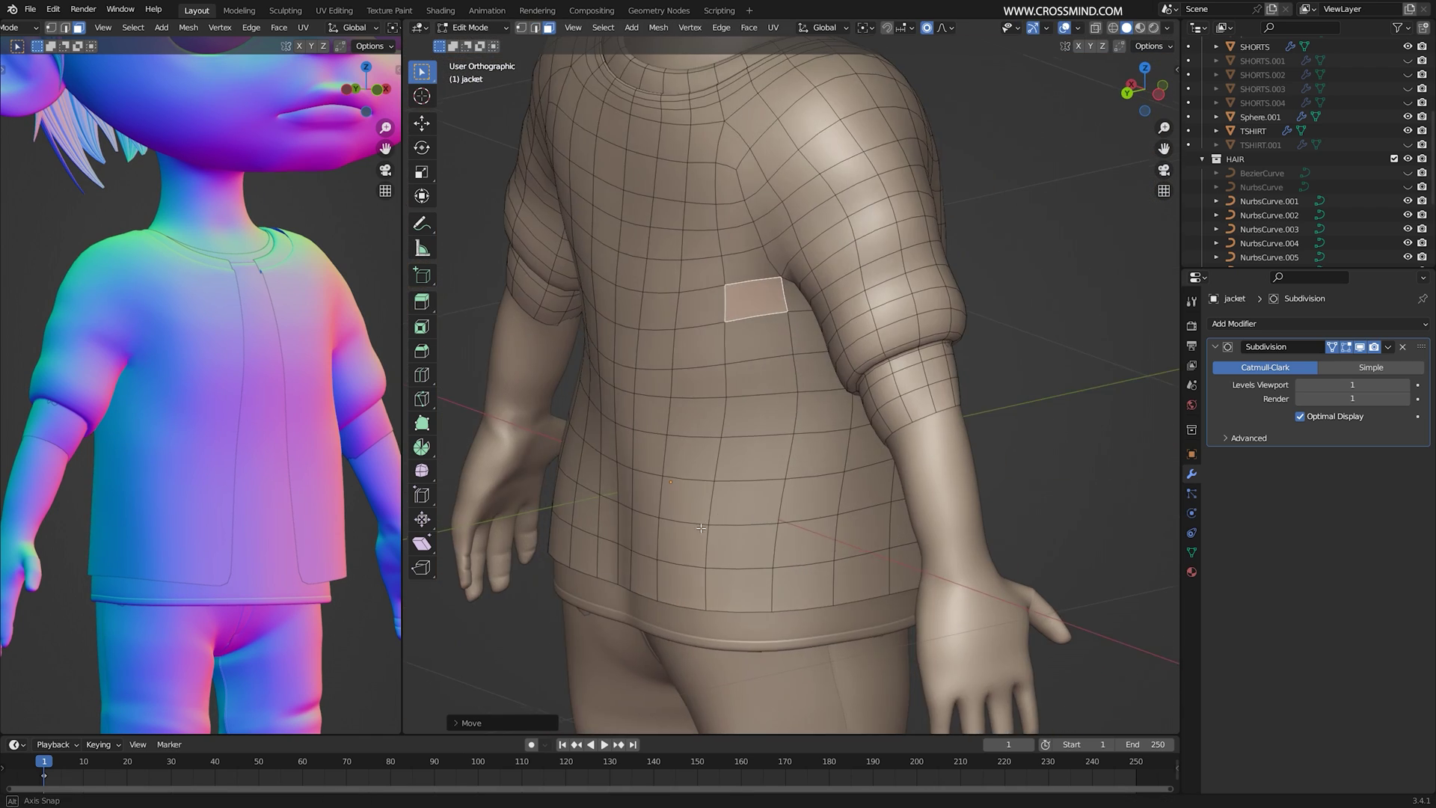
pyautogui.click(644, 535)
pyautogui.moveTo(645, 535); pyautogui.dragTo(711, 516, button='middle')
# - Circle-select the faces on the middle and lower back of the jacket and relax them with the Smooth tool
pyautogui.press('c')
pyautogui.moveTo(659, 329)
pyautogui.mouseDown()
pyautogui.moveTo(591, 441)
pyautogui.moveTo(614, 531)
pyautogui.mouseUp()
pyautogui.scroll(-1, 808, 381)
pyautogui.moveTo(808, 381); pyautogui.dragTo(711, 374, button='middle')
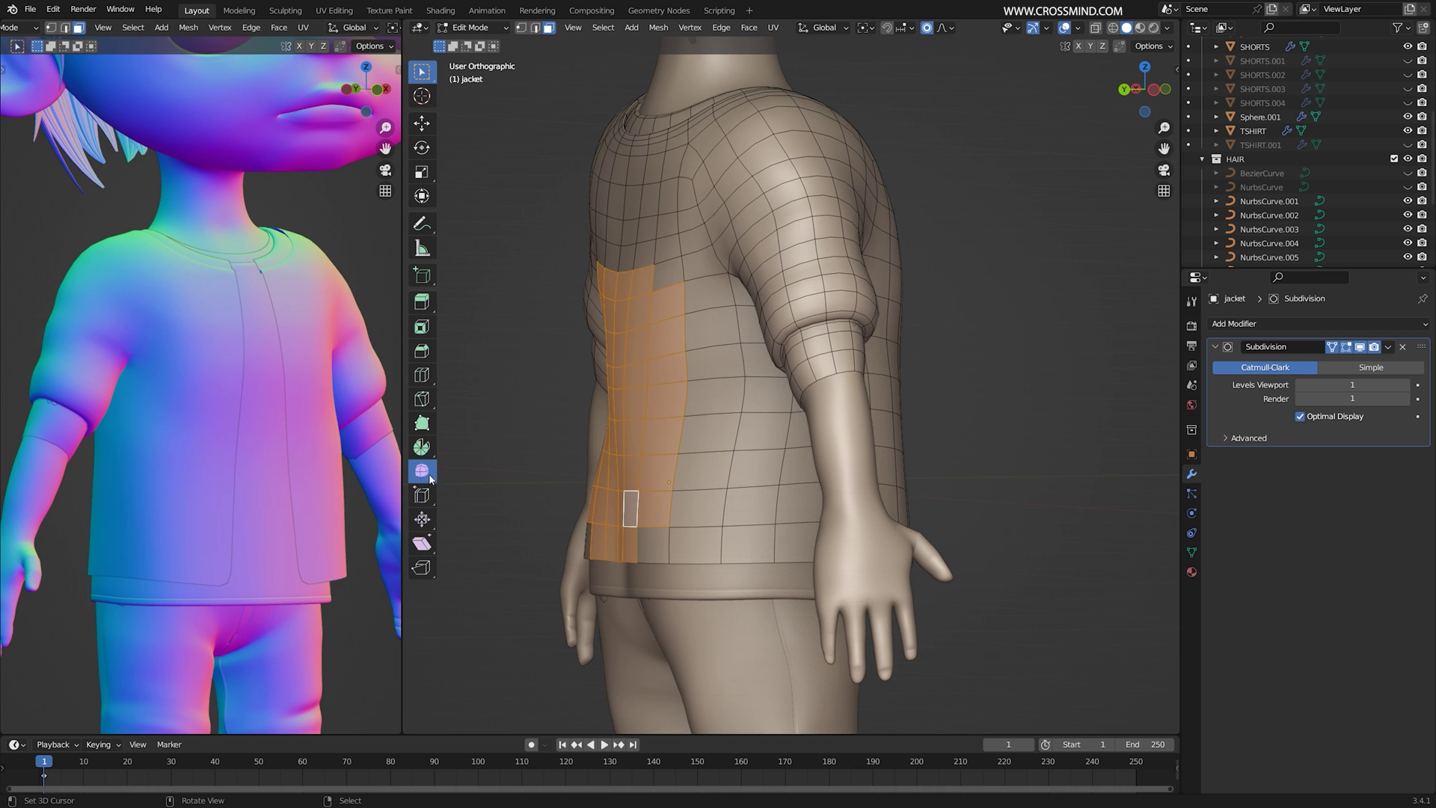
pyautogui.moveTo(715, 322); pyautogui.dragTo(620, 538, button='middle')
pyautogui.hotkey('alt', 'a')
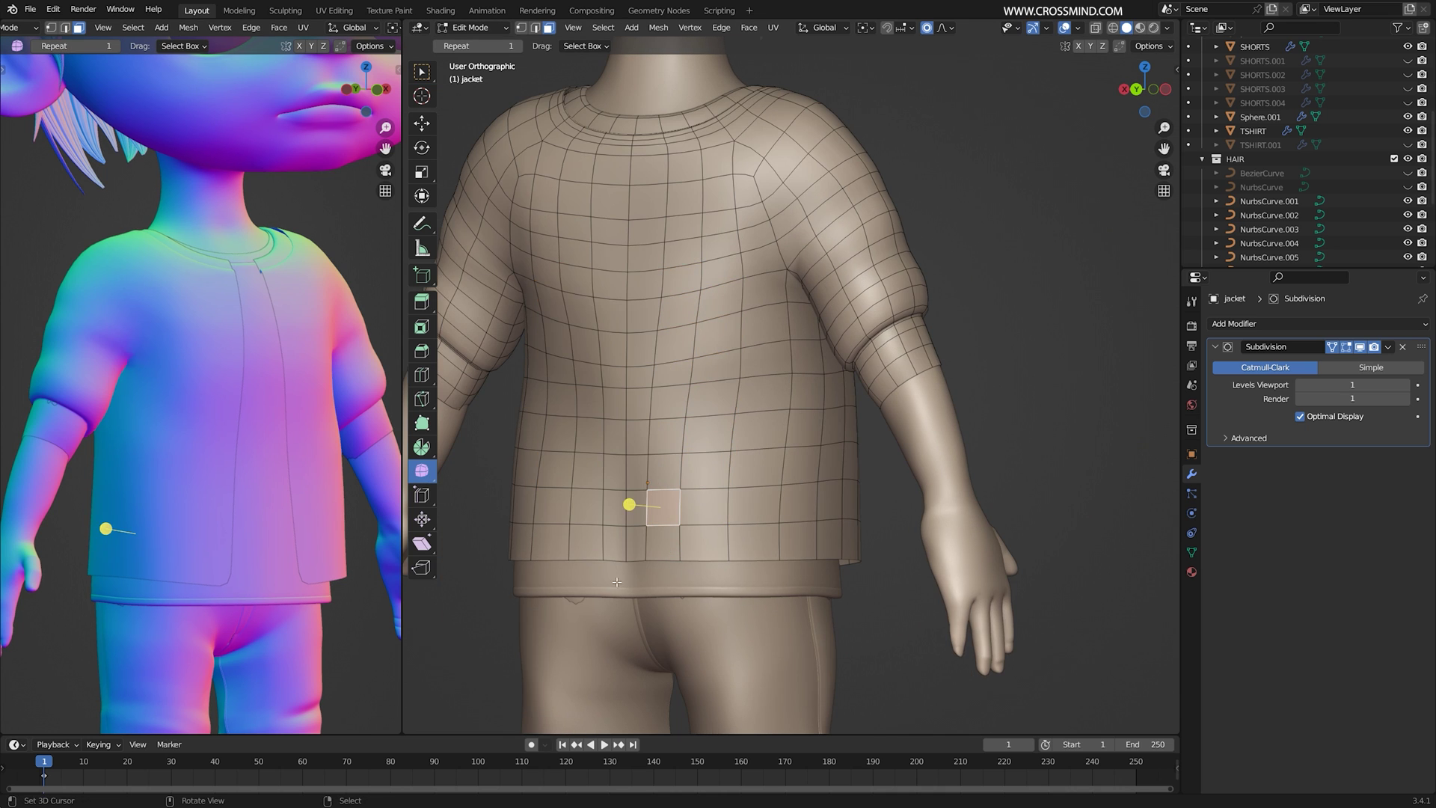
# - Select the edge loops of the jacket's neckline rim, delete them and check the jacket in isolation
pyautogui.moveTo(766, 367); pyautogui.dragTo(773, 294, button='middle')
pyautogui.scroll(5, 773, 294)
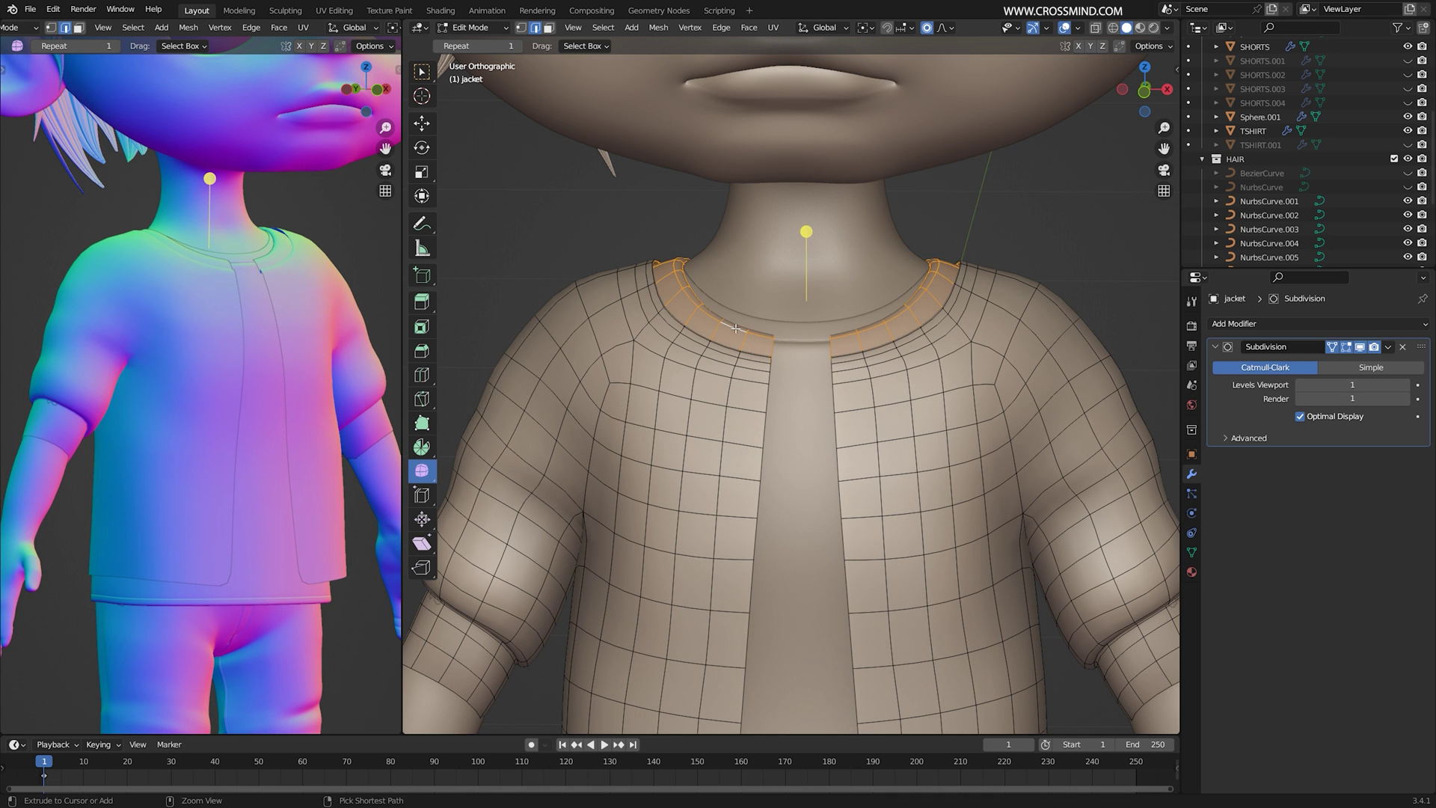
pyautogui.press('x')
pyautogui.click(735, 324)
pyautogui.moveTo(735, 324)
pyautogui.mouseDown(button='middle')
pyautogui.moveTo(790, 345)
pyautogui.moveTo(746, 337)
pyautogui.mouseUp(button='middle')
pyautogui.press('/')
pyautogui.press('/')
# - Turn off proportional editing, extrude the neckline edge up about 0.037 m and scale it to about 0.73 to form a collar
pyautogui.scroll(2, 746, 336)
pyautogui.press('g')
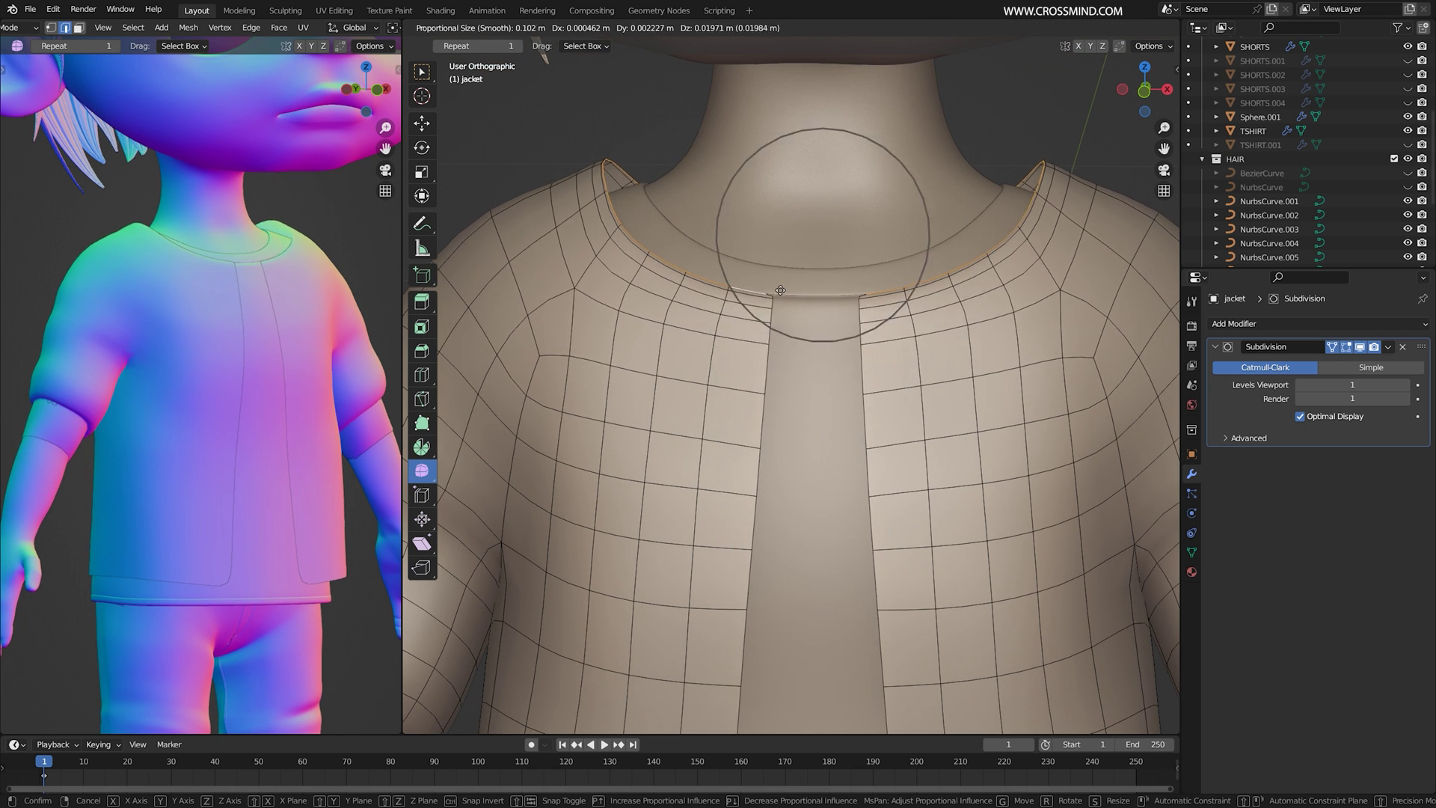
pyautogui.rightClick(779, 291)
pyautogui.click(927, 29)
pyautogui.press('g')
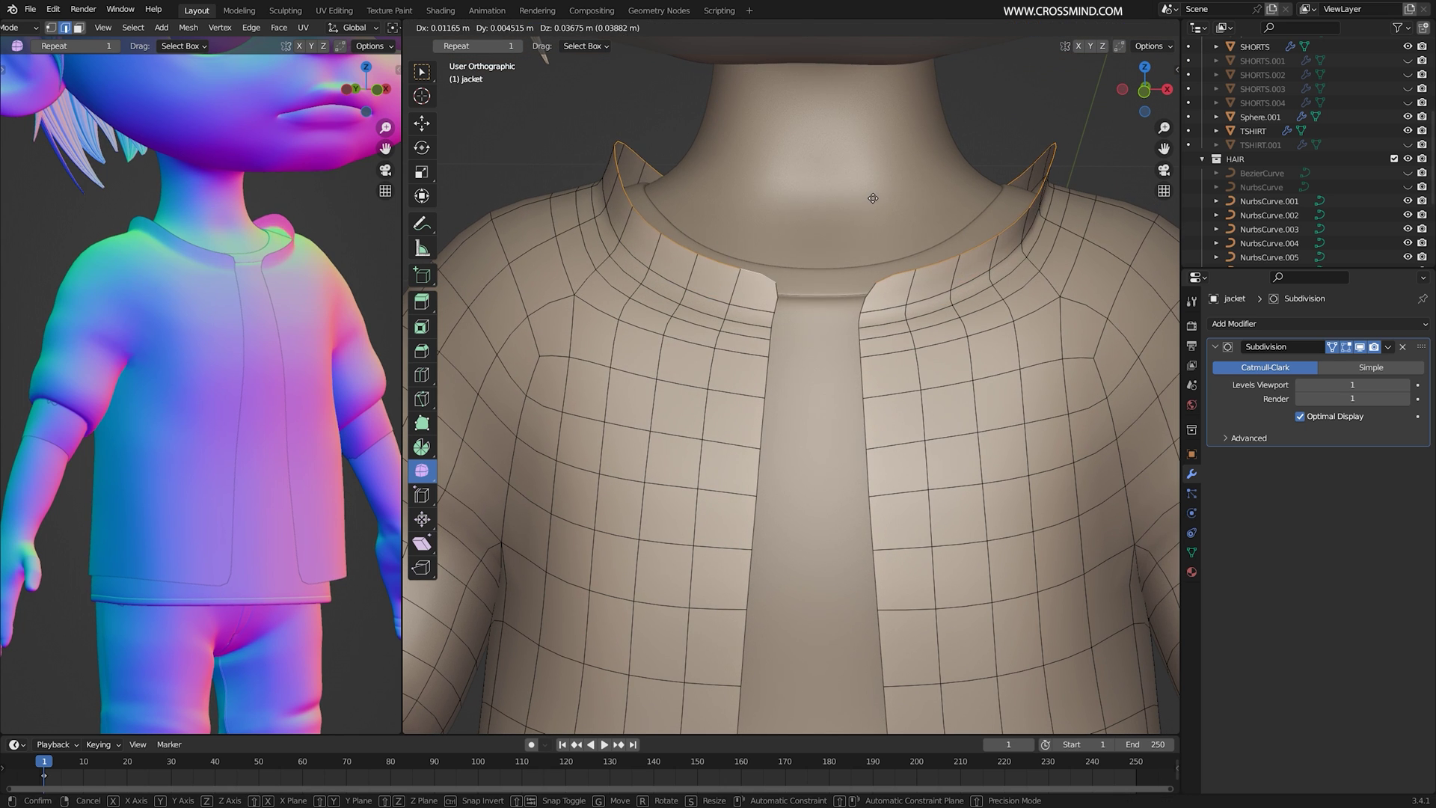
pyautogui.click(872, 199)
pyautogui.press('s')
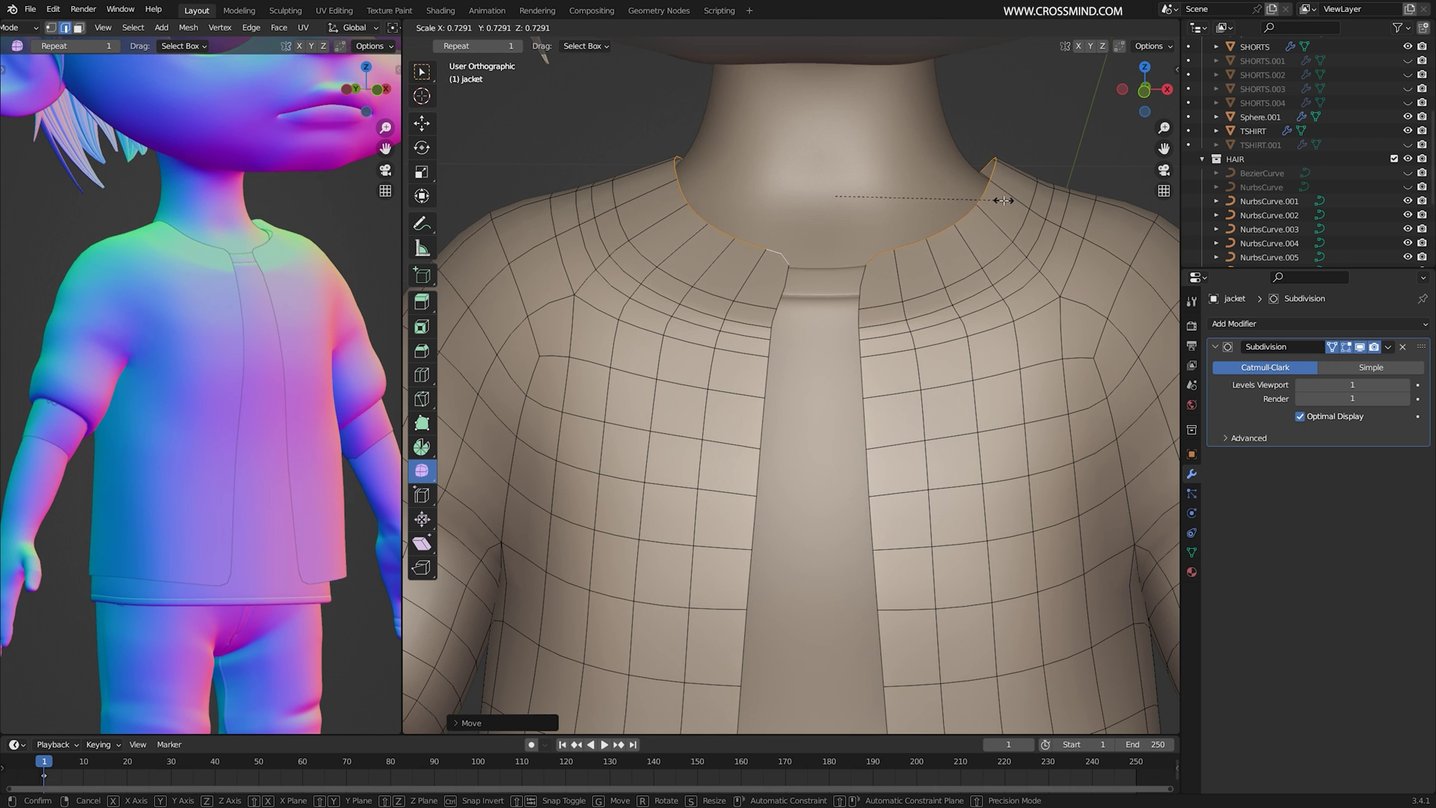
pyautogui.click(1004, 201)
# - Turn on proportional editing and move an edge on the collar's inner rim to reshape its opening
pyautogui.keyDown('shift'); pyautogui.moveTo(1003, 201); pyautogui.dragTo(1056, 281, button='middle'); pyautogui.keyUp('shift')
pyautogui.scroll(2, 972, 280)
pyautogui.rightClick(762, 274)
pyautogui.scroll(-2, 771, 270)
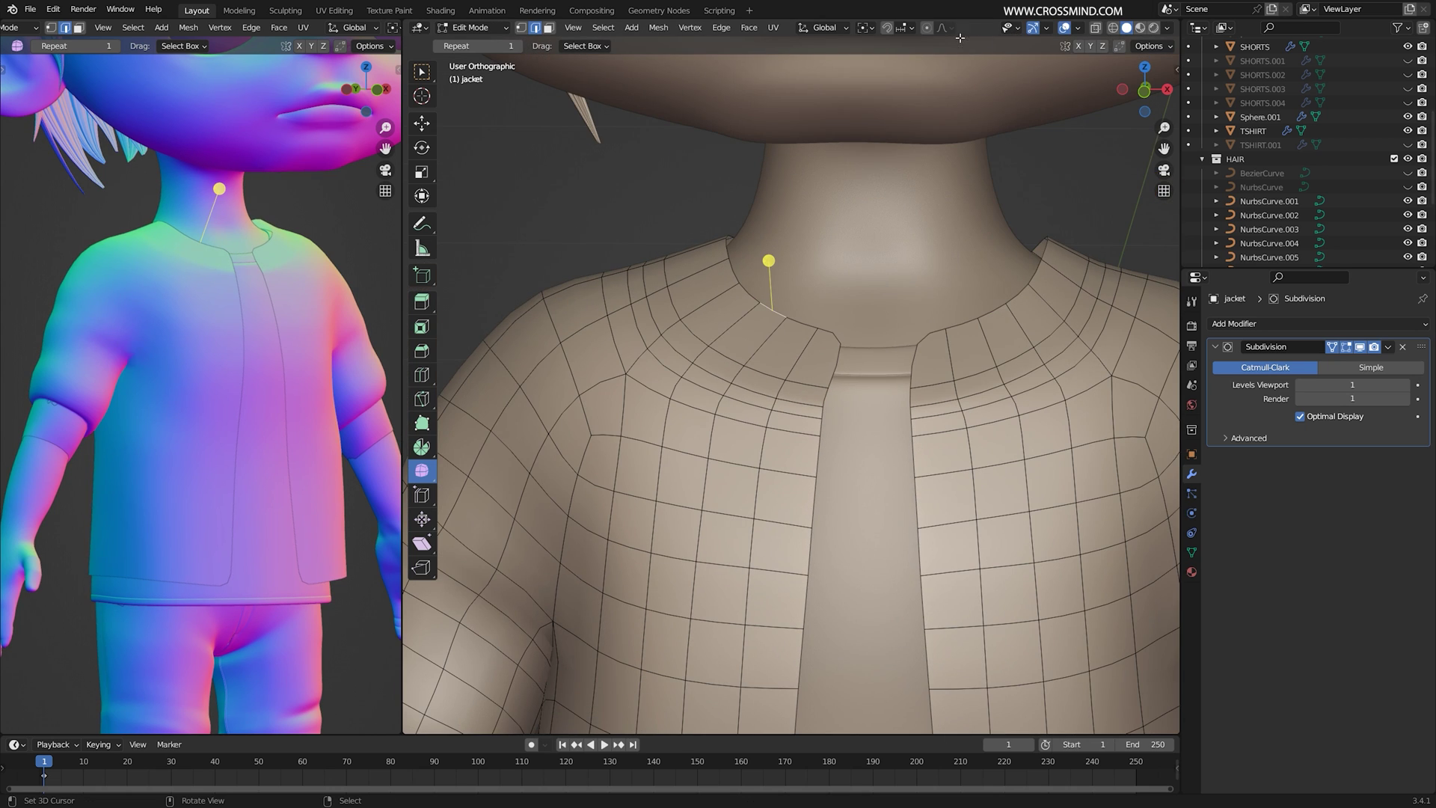
pyautogui.click(927, 29)
pyautogui.scroll(2, 748, 239)
pyautogui.press('g')
pyautogui.click(730, 216)
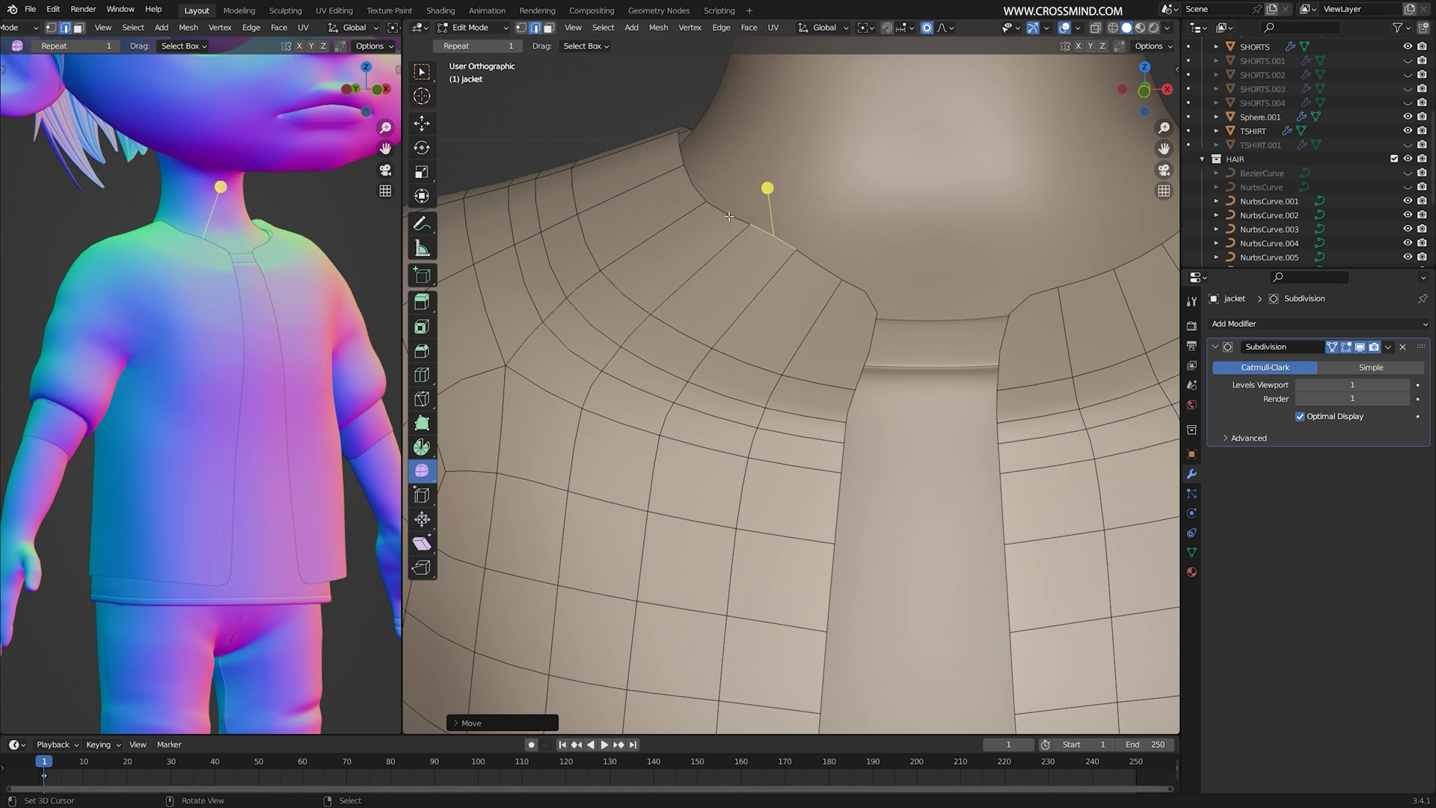
pyautogui.press('g')
pyautogui.click(772, 211)
# - Switch to vertex selection and move vertices near the collar's front corner to shape its tip
pyautogui.press('1')
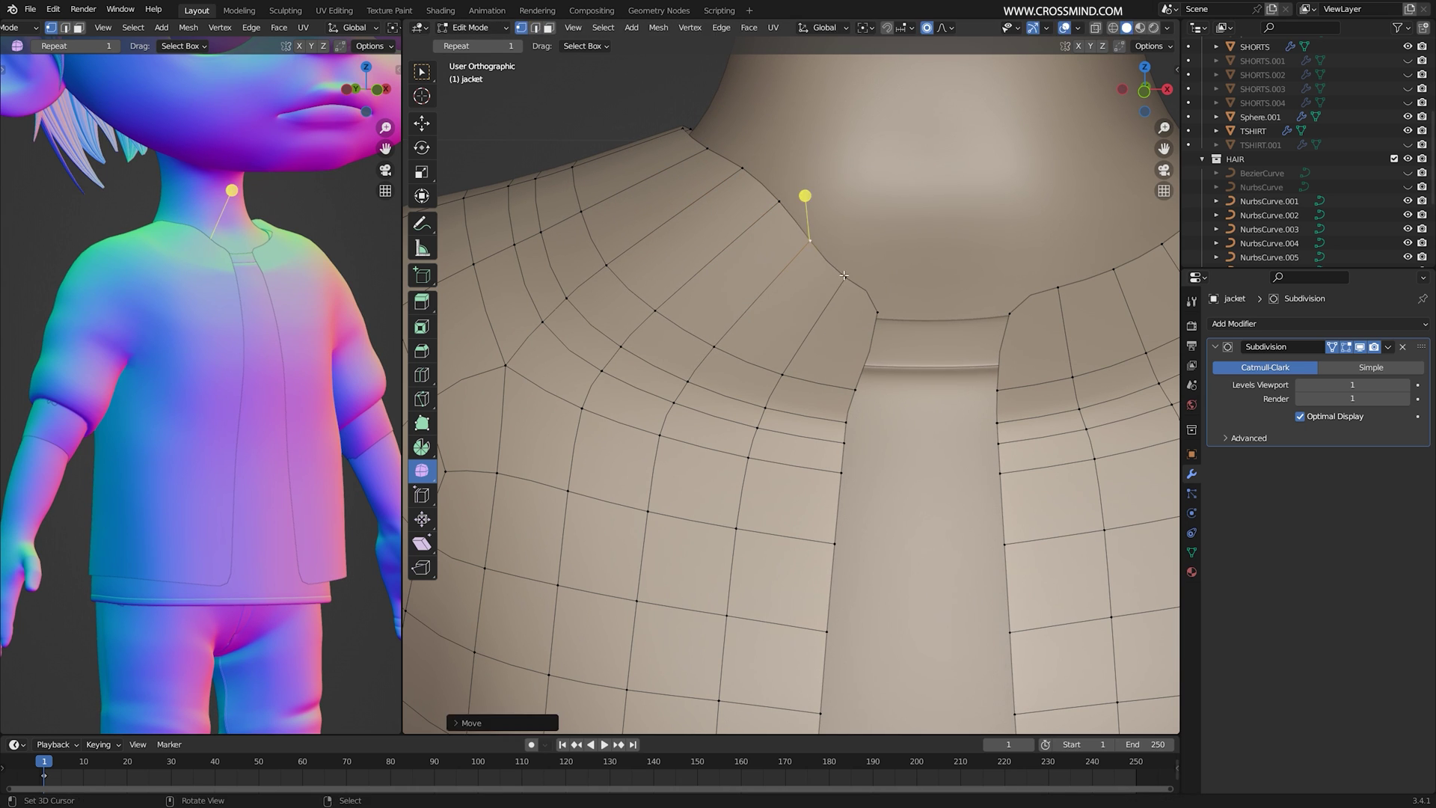
pyautogui.press('g')
pyautogui.click(857, 338)
pyautogui.moveTo(857, 338)
pyautogui.mouseDown(button='middle')
pyautogui.moveTo(815, 321)
pyautogui.moveTo(860, 322)
pyautogui.mouseUp(button='middle')
pyautogui.press('g')
pyautogui.click(770, 327)
pyautogui.rightClick(813, 280)
pyautogui.scroll(-3, 694, 170)
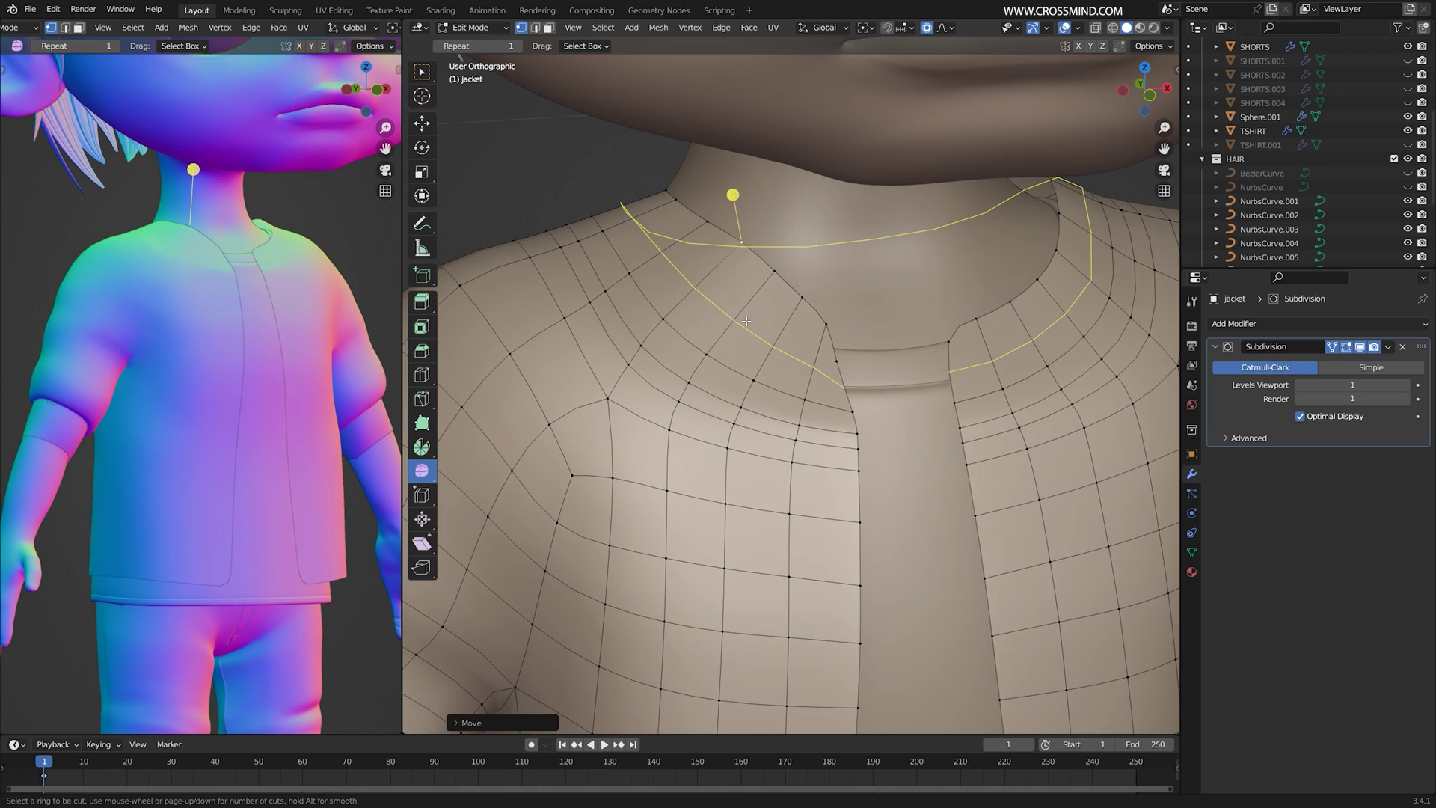
# - Review the jacket in Object Mode, bevel an edge loop on the collar and turn off the Subdivision modifier's viewport display
pyautogui.press('Tab')
pyautogui.scroll(-5, 883, 411)
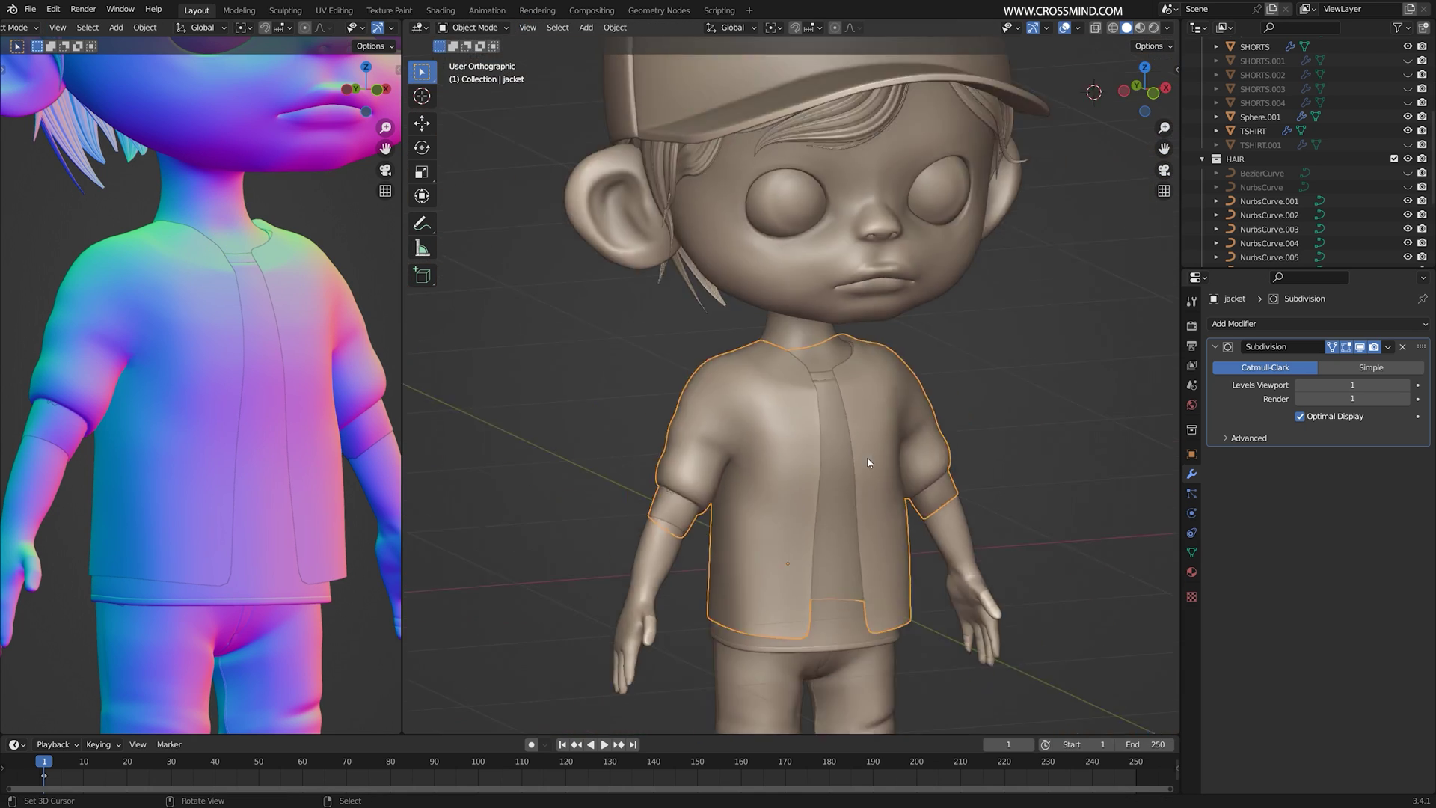
pyautogui.scroll(7, 867, 458)
pyautogui.press('Tab')
pyautogui.scroll(2, 823, 374)
pyautogui.rightClick(793, 344)
pyautogui.moveTo(797, 347); pyautogui.dragTo(935, 390, button='middle')
pyautogui.press('2')
pyautogui.keyDown('alt'); pyautogui.rightClick(833, 293); pyautogui.keyUp('alt')
pyautogui.scroll(-4, 832, 292)
pyautogui.scroll(3, 864, 359)
pyautogui.hotkey('ctrl', 'b')
pyautogui.click(1361, 349)
# - Move individual vertices on the lower part of the collar to even out its new edge loops
pyautogui.press('1')
pyautogui.rightClick(668, 365)
pyautogui.scroll(2, 703, 370)
pyautogui.rightClick(697, 376)
pyautogui.press('g')
pyautogui.click(689, 395)
pyautogui.rightClick(733, 391)
pyautogui.press('g')
pyautogui.click(737, 413)
# - Move vertices on the shoulder part of the collar's inner rim with proportional editing to smooth its curve
pyautogui.rightClick(714, 333)
pyautogui.scroll(-1, 898, 359)
pyautogui.rightClick(792, 205)
pyautogui.press('g')
pyautogui.click(759, 196)
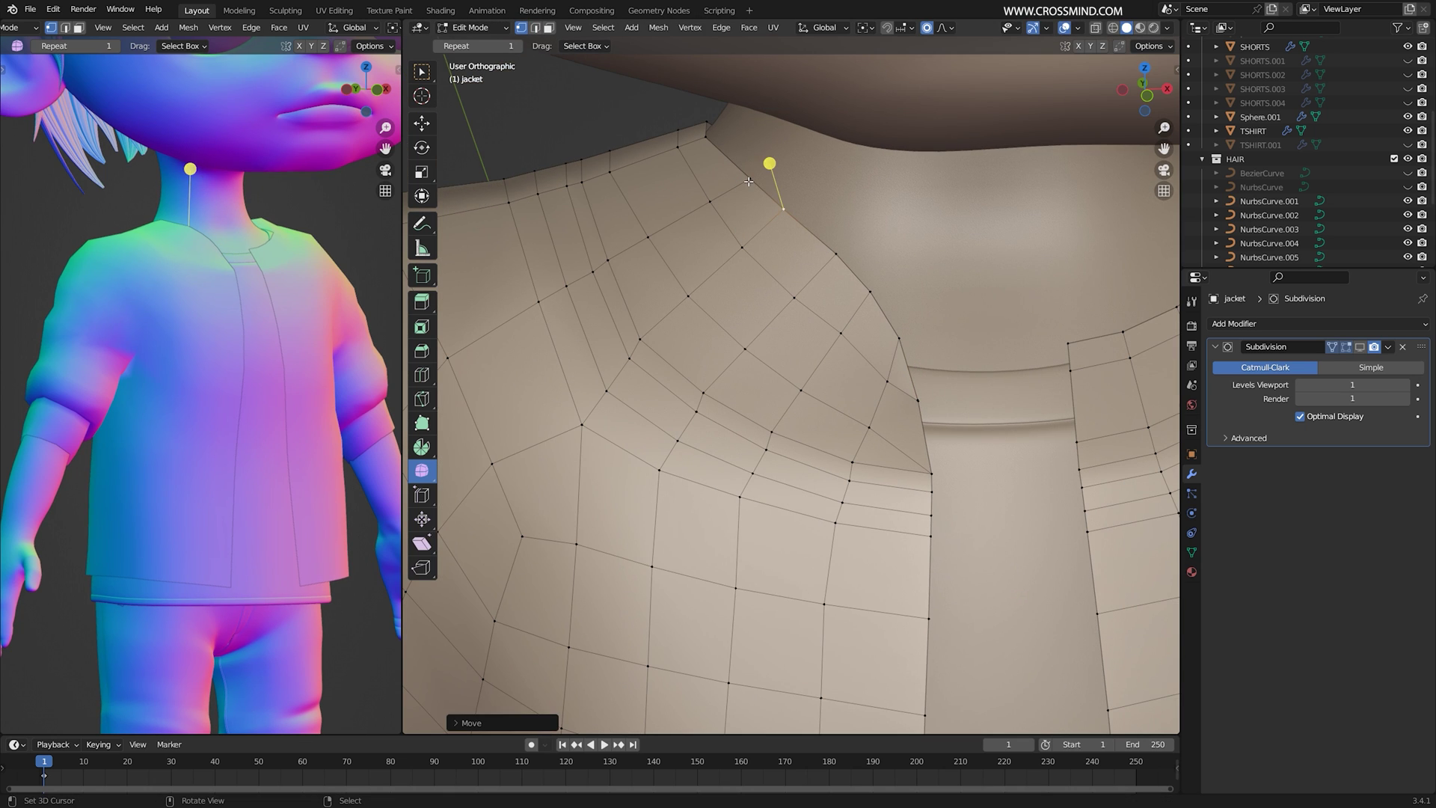
pyautogui.press('g')
pyautogui.click(712, 175)
pyautogui.keyDown('shift'); pyautogui.moveTo(709, 153); pyautogui.dragTo(741, 264, button='middle'); pyautogui.keyUp('shift')
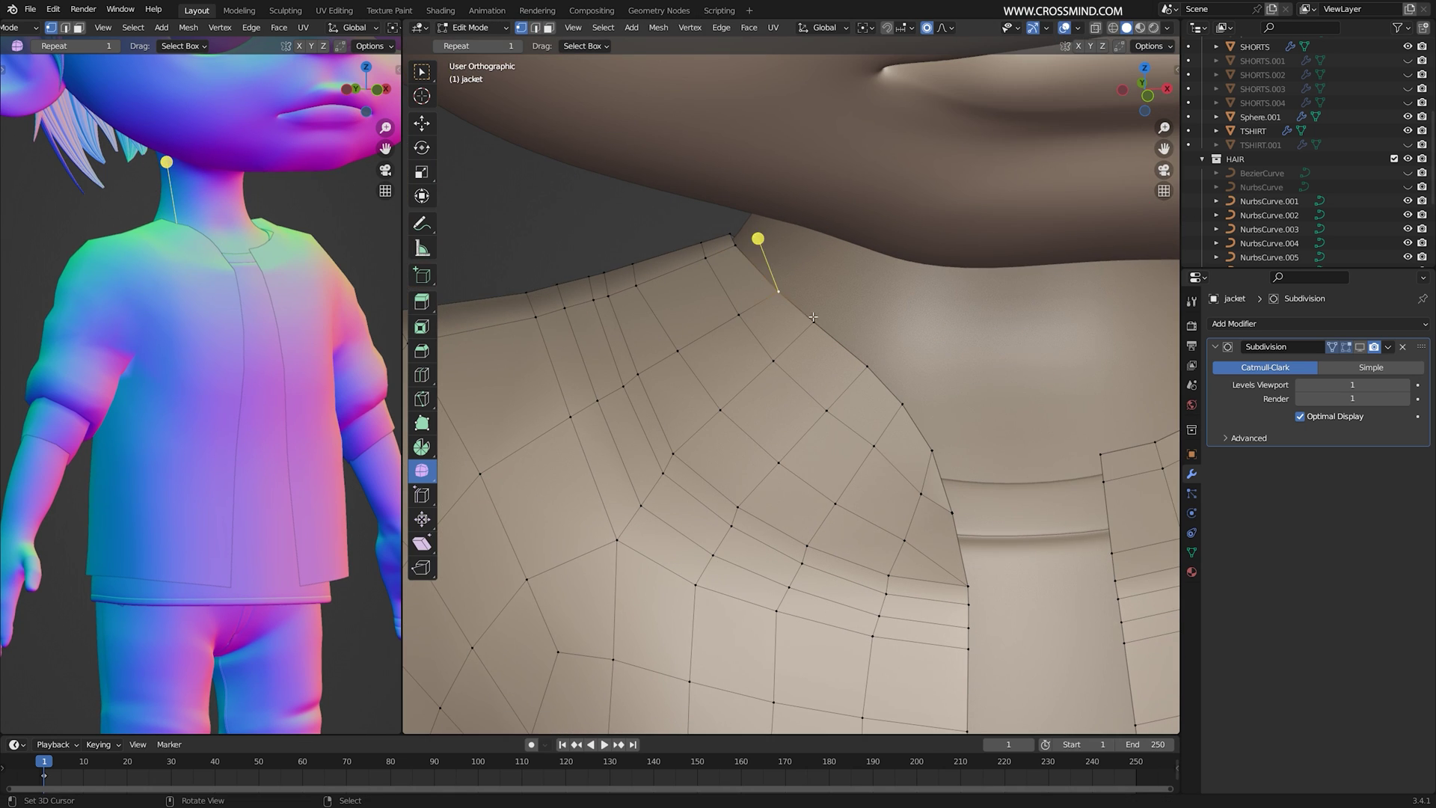
# - Nudge the remaining inner rim vertices down toward the collar's front tip to even out their spacing
pyautogui.moveTo(813, 320); pyautogui.dragTo(811, 323, button='right')
pyautogui.moveTo(867, 367); pyautogui.dragTo(864, 370, button='right')
pyautogui.moveTo(903, 405); pyautogui.dragTo(900, 407, button='right')
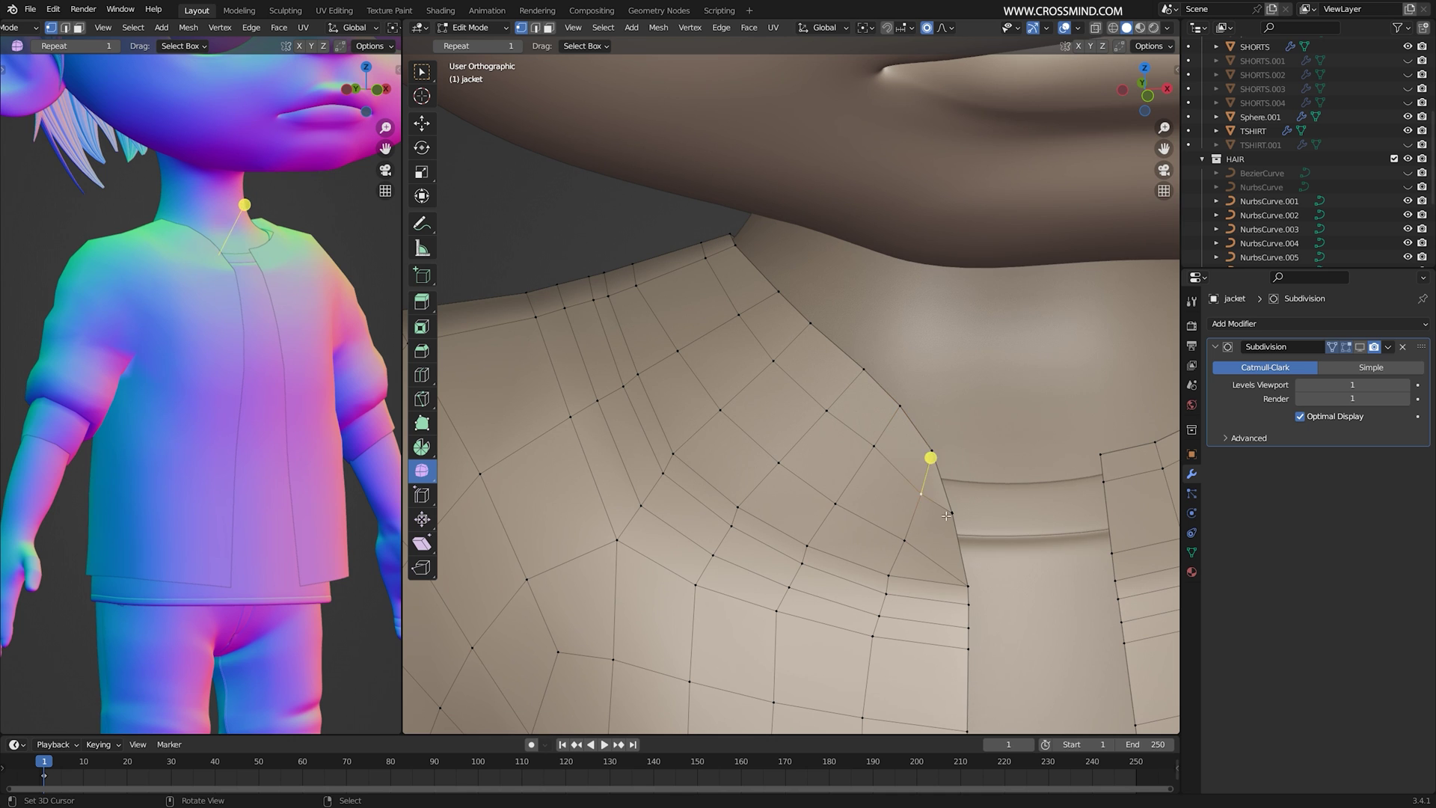
pyautogui.moveTo(950, 515); pyautogui.dragTo(953, 514, button='right')
pyautogui.scroll(-5, 952, 514)
pyautogui.moveTo(897, 478); pyautogui.dragTo(897, 441, button='middle')
pyautogui.scroll(-3, 886, 437)
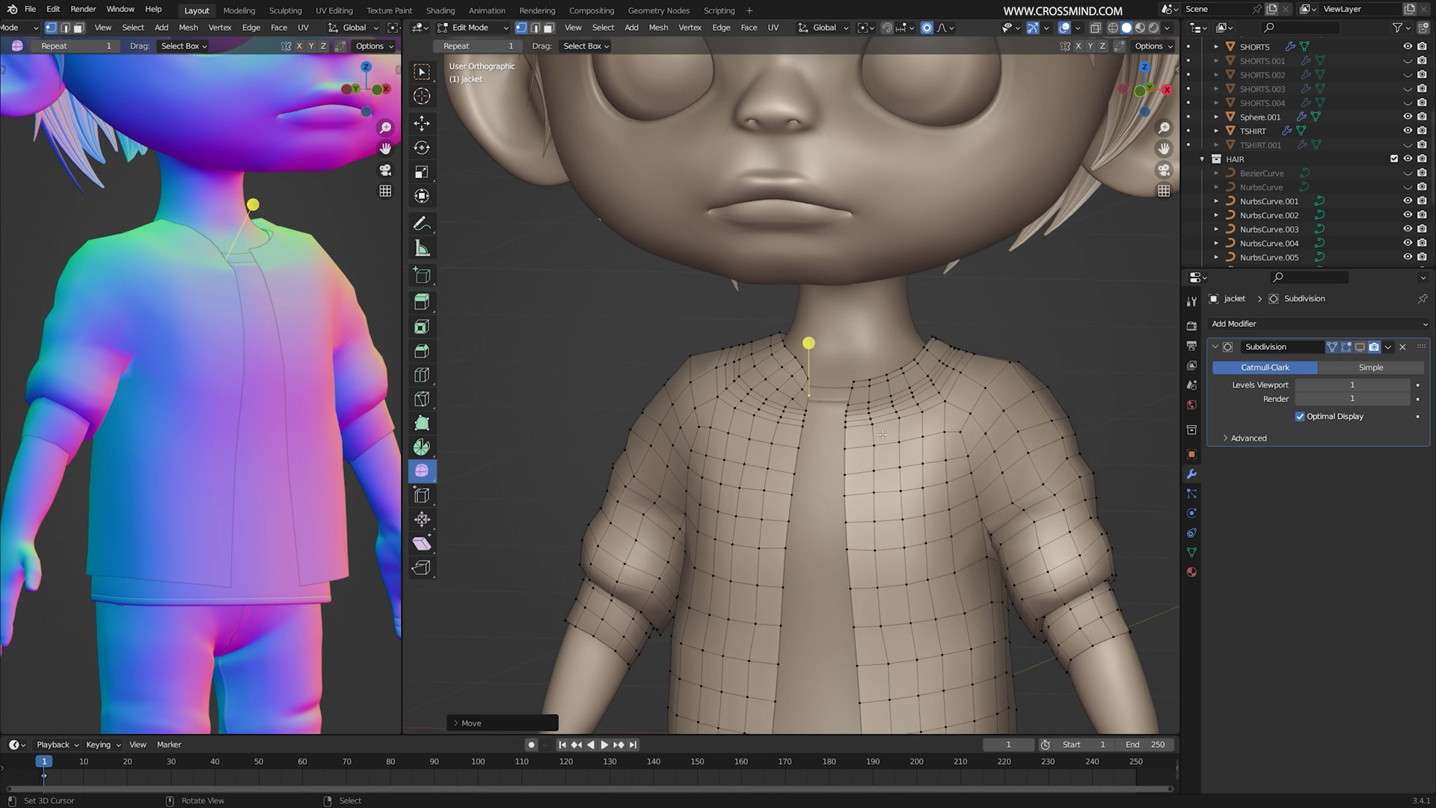
# - Select the whole jacket mesh and symmetrize it so both collar halves match
pyautogui.press('a')
pyautogui.press('F3')
pyautogui.press('Return')
pyautogui.scroll(-6, 897, 382)
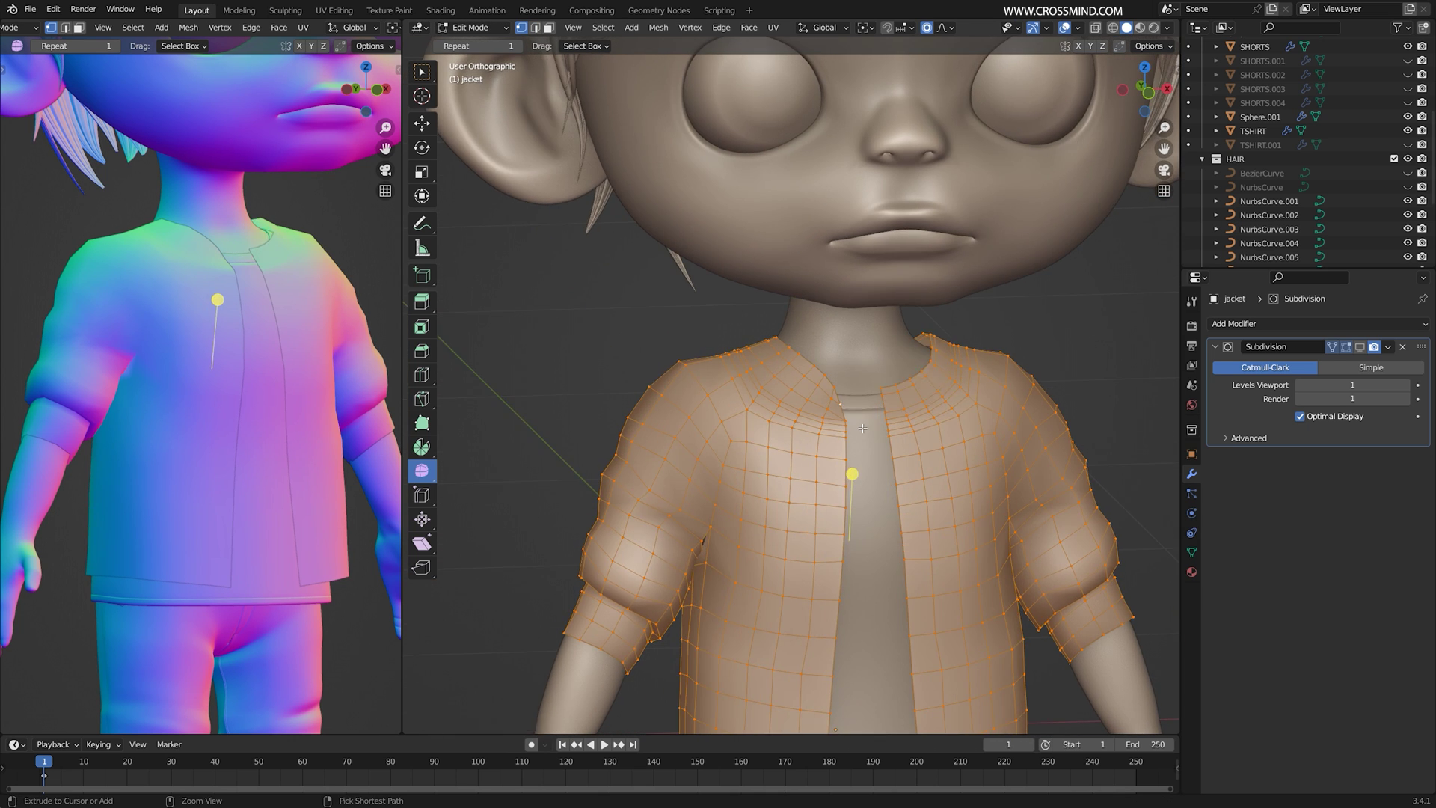
pyautogui.scroll(8, 860, 363)
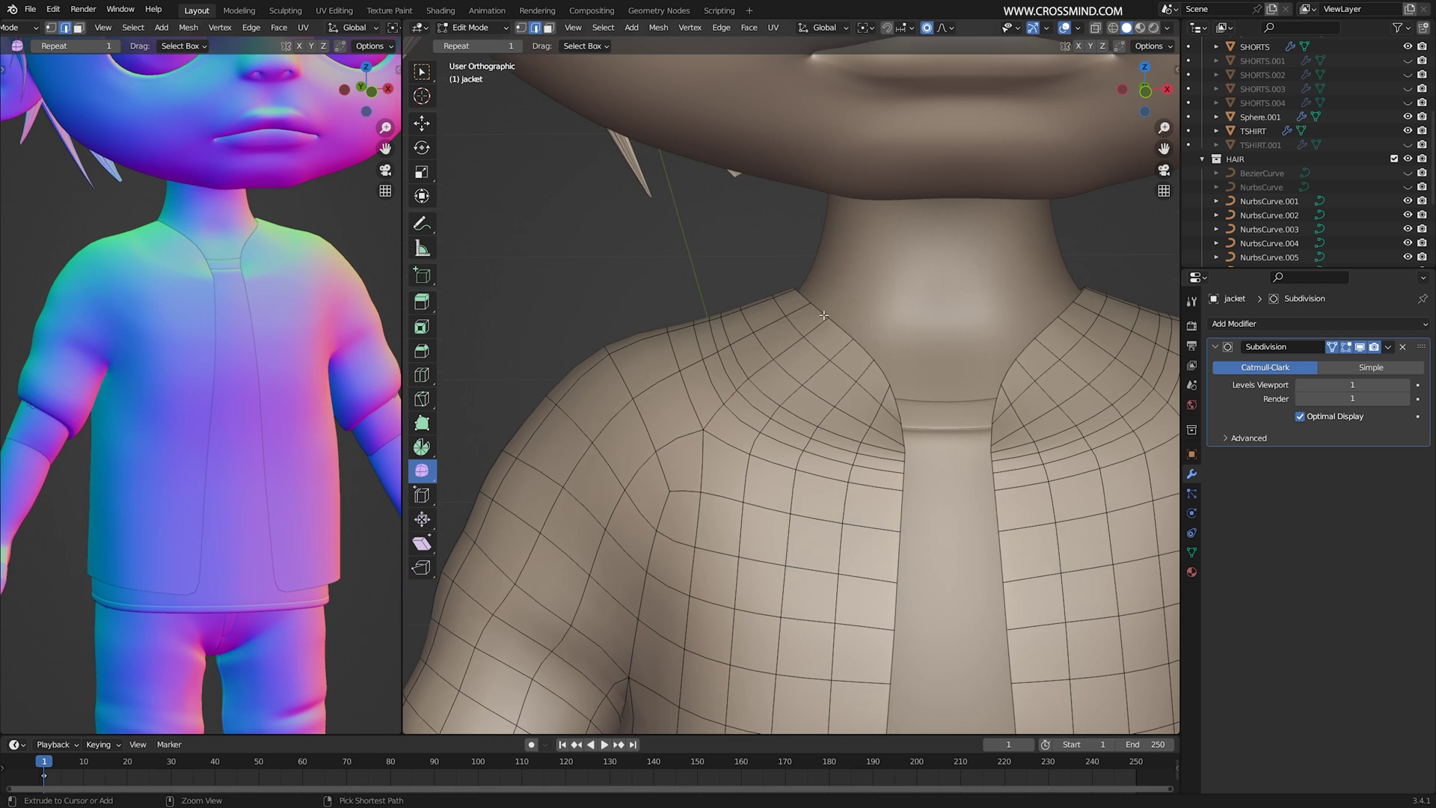
# - In edge selection, move and rotate edges on the collar's inner rim near the shoulder to refine its outline
pyautogui.moveTo(844, 327); pyautogui.dragTo(850, 331, button='right')
pyautogui.click(842, 340)
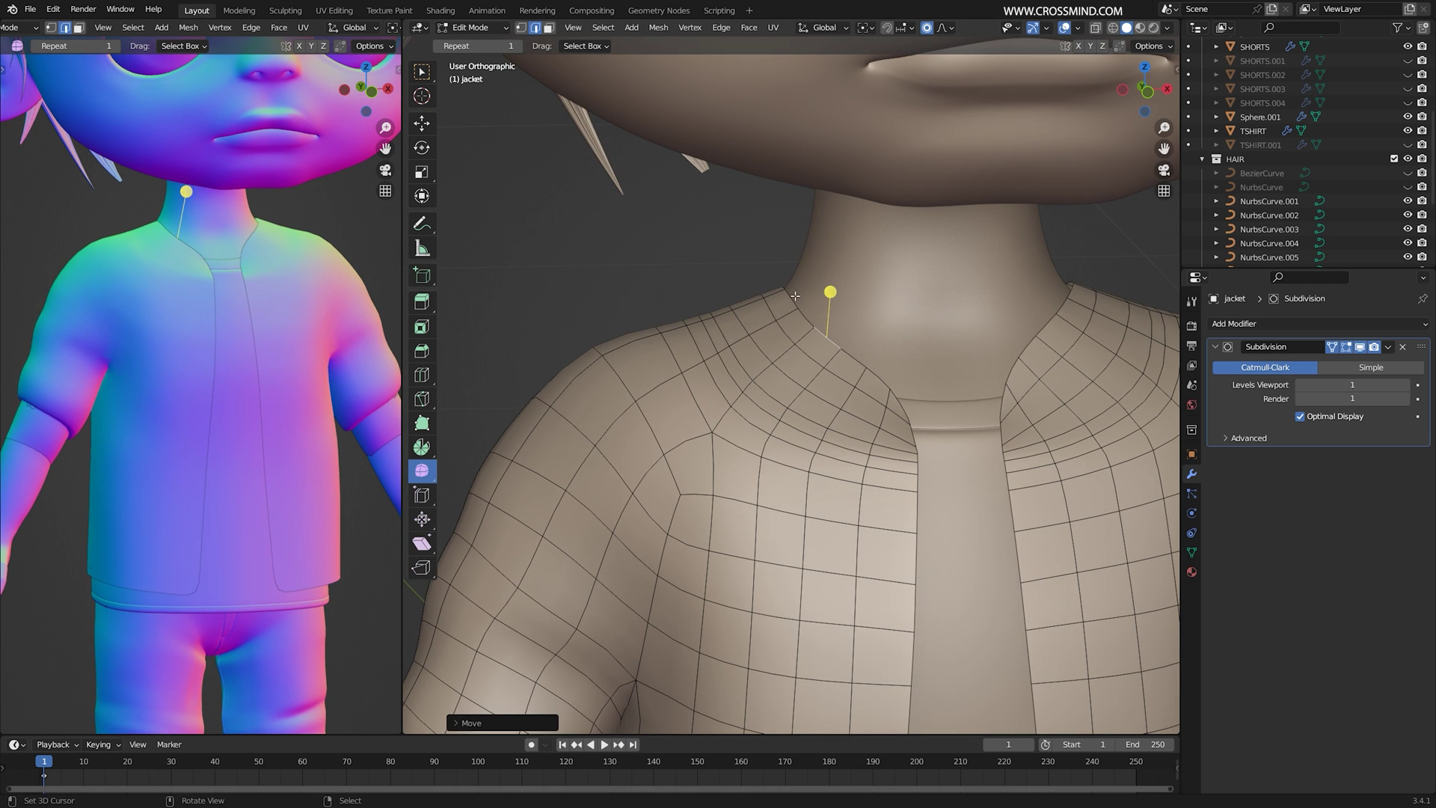
pyautogui.press('r')
pyautogui.click(782, 299)
pyautogui.press('r')
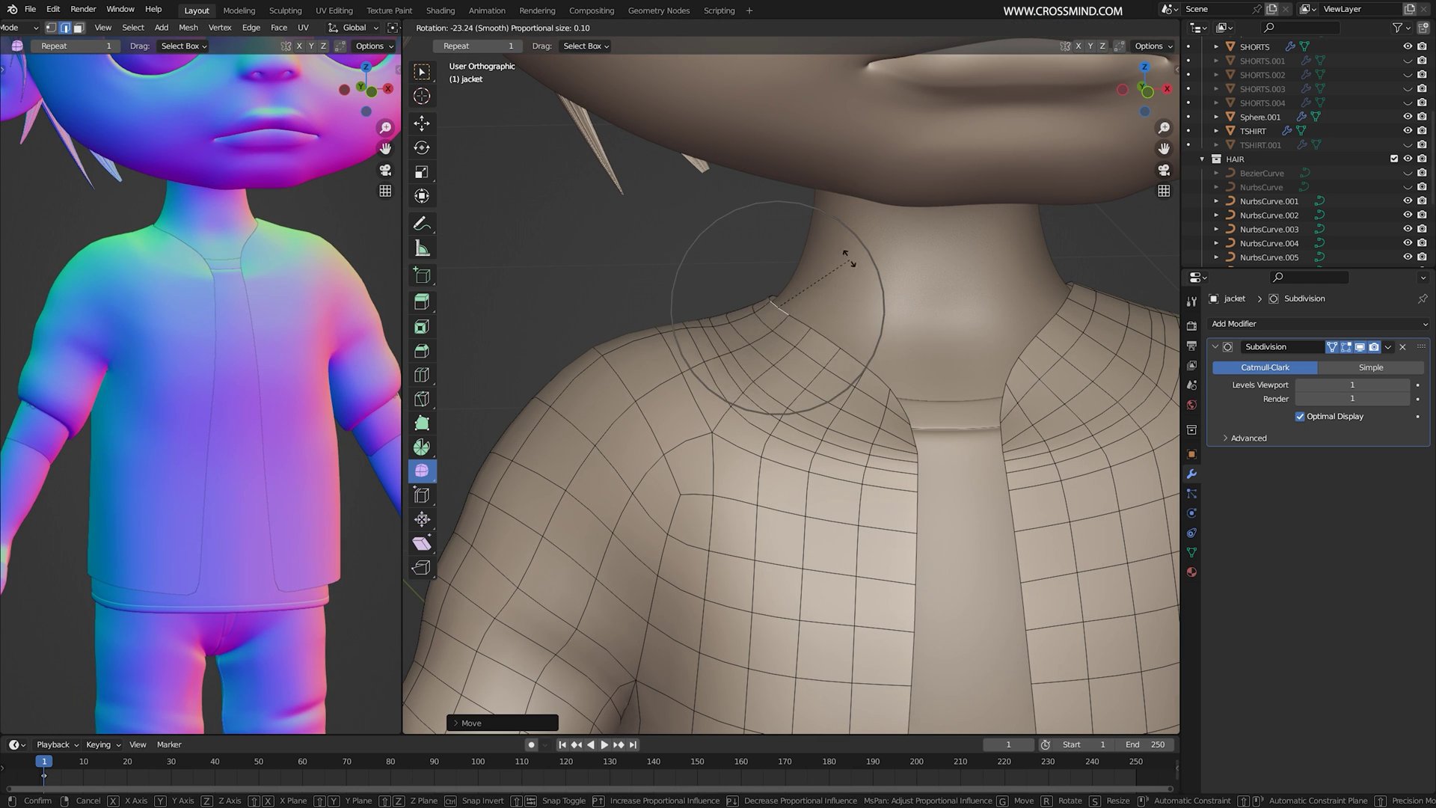
pyautogui.click(782, 277)
pyautogui.moveTo(765, 299); pyautogui.dragTo(763, 296, button='right')
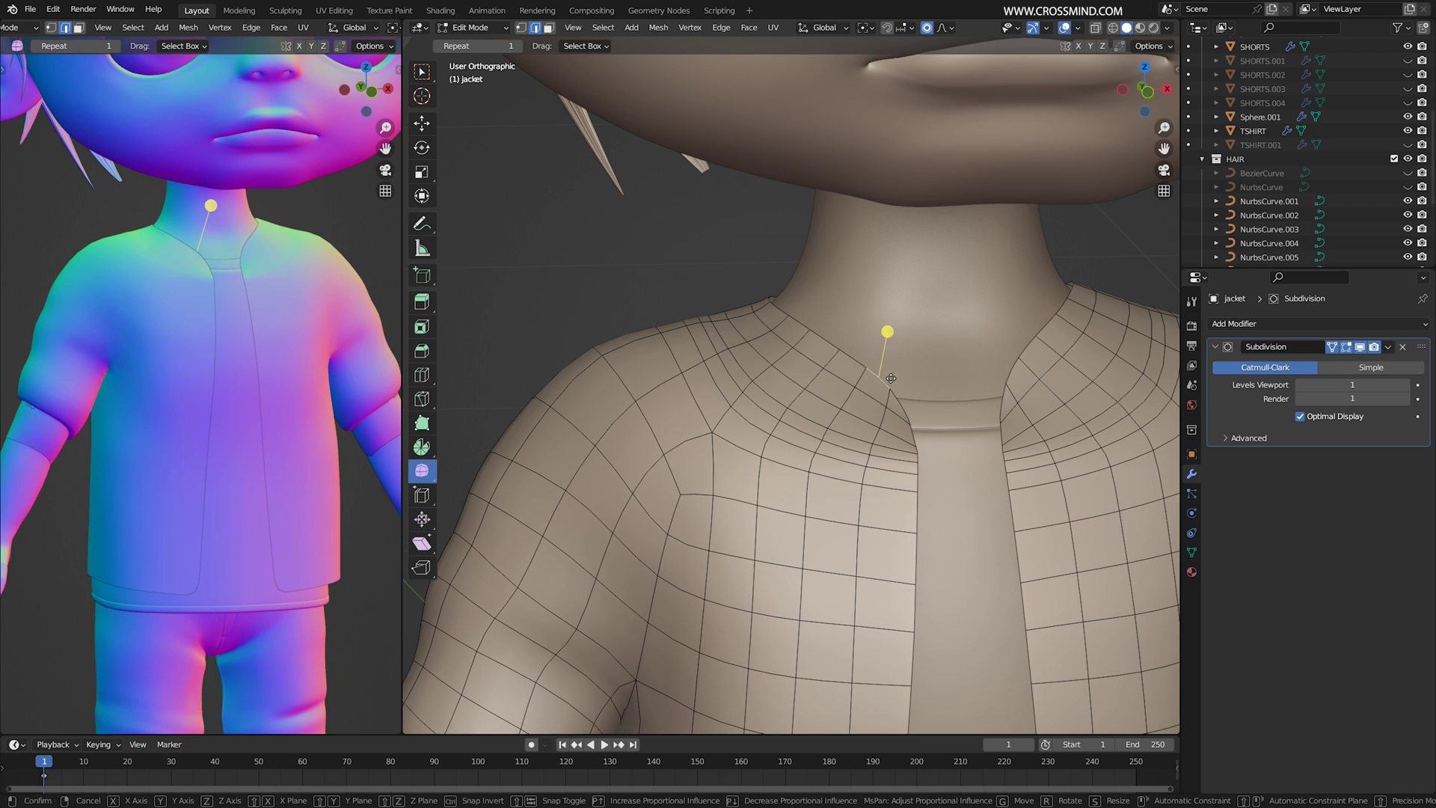
# - Move the inner rim edges near the collar's front tip to smooth the neckline opening
pyautogui.click(884, 330)
pyautogui.press('g')
pyautogui.click(910, 356)
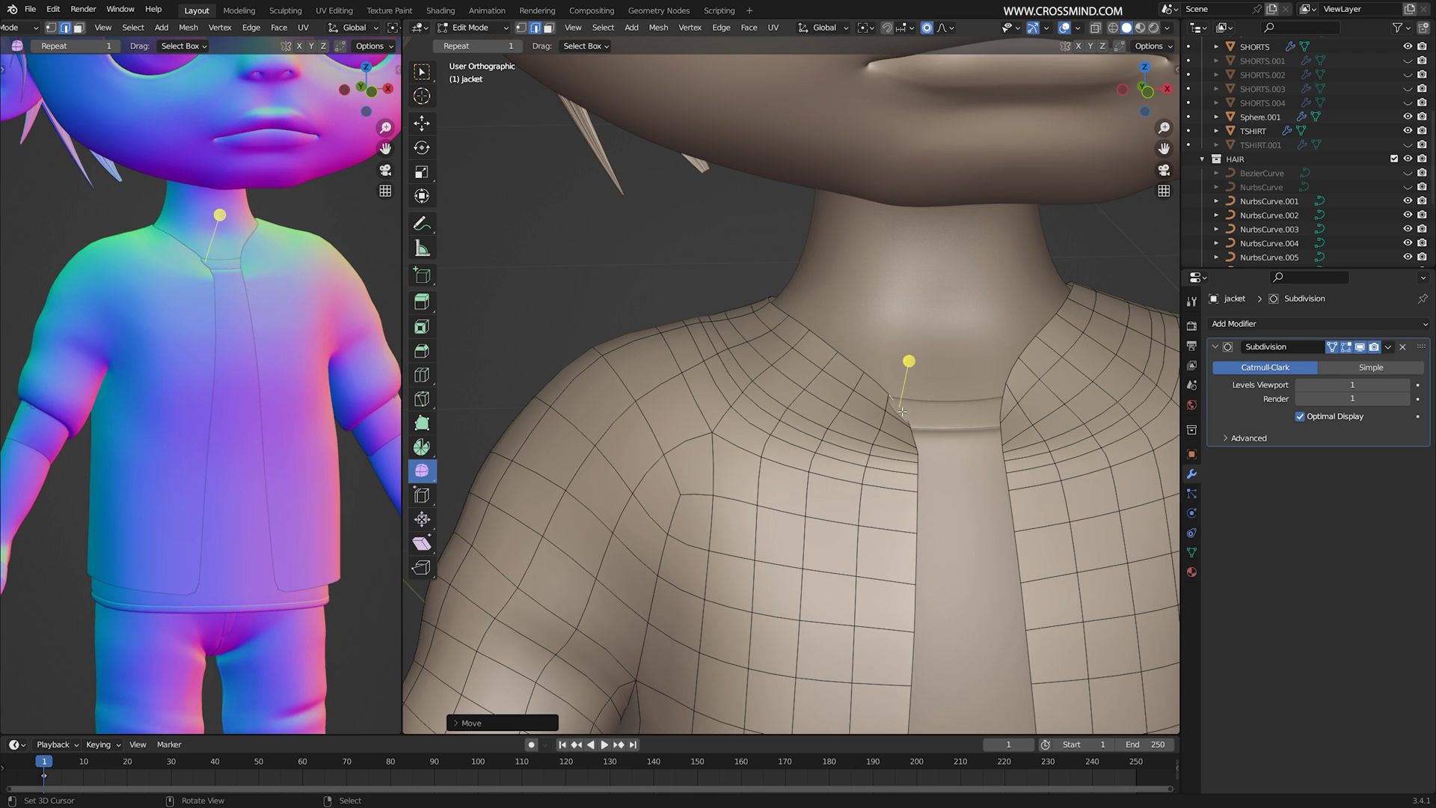
pyautogui.press('g')
pyautogui.click(900, 410)
pyautogui.moveTo(901, 410)
pyautogui.mouseDown(button='middle')
pyautogui.moveTo(822, 408)
pyautogui.moveTo(927, 407)
pyautogui.mouseUp(button='middle')
pyautogui.press('g')
pyautogui.click(815, 408)
# - Bevel the edge loop around the collar's base and adjust the resulting band with Shrink/Fatten
pyautogui.press('a')
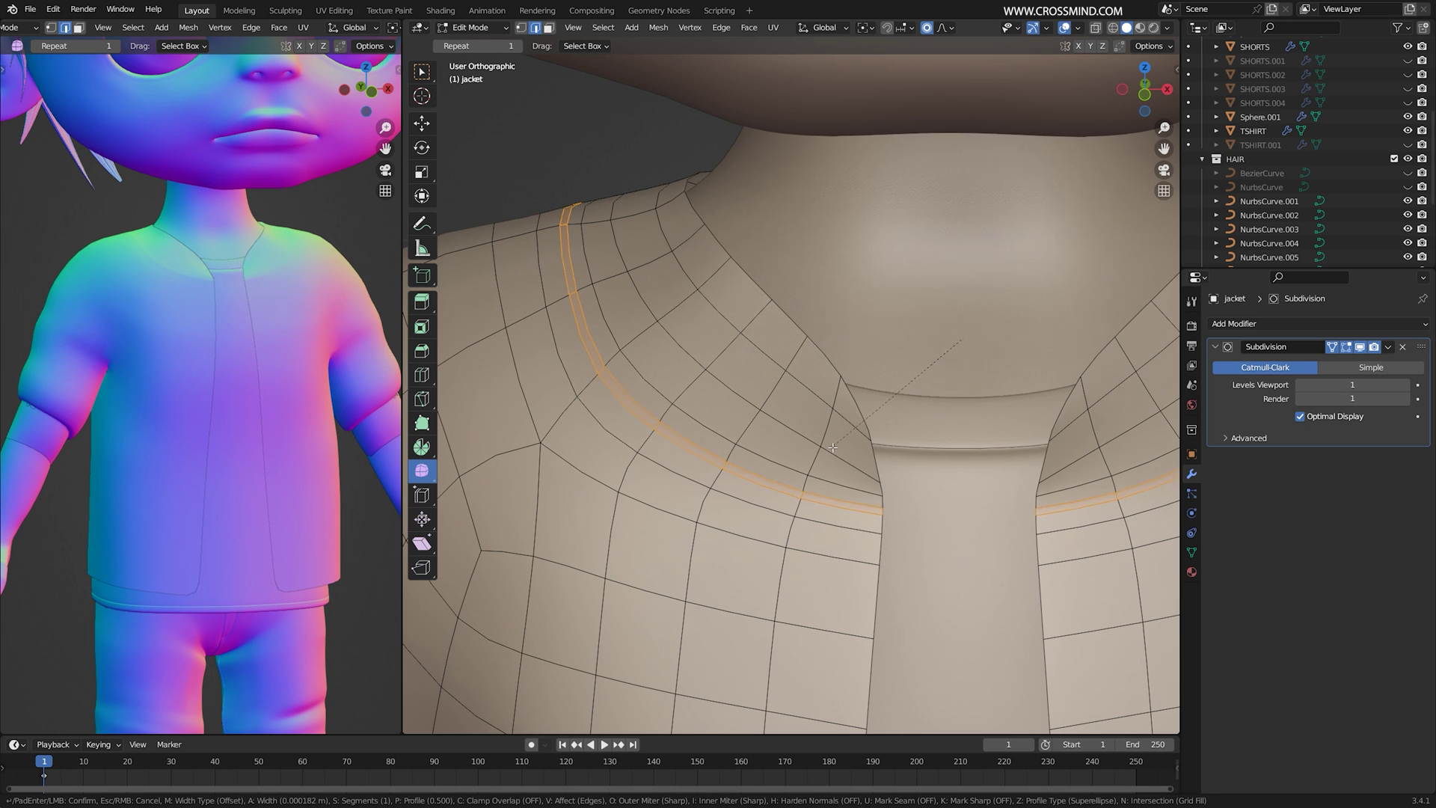
pyautogui.click(830, 449)
pyautogui.hotkey('alt', 's')
pyautogui.moveTo(962, 282); pyautogui.dragTo(779, 299, button='middle')
pyautogui.click(849, 496)
# - Check the jacket in Object Mode, return to Edit Mode and grow the selection along the band at the collar's base
pyautogui.press('Tab')
pyautogui.scroll(-5, 857, 479)
pyautogui.scroll(-3, 901, 471)
pyautogui.scroll(6, 842, 479)
pyautogui.scroll(2, 781, 352)
pyautogui.press('Tab')
pyautogui.press('ctrl+KP_Add')
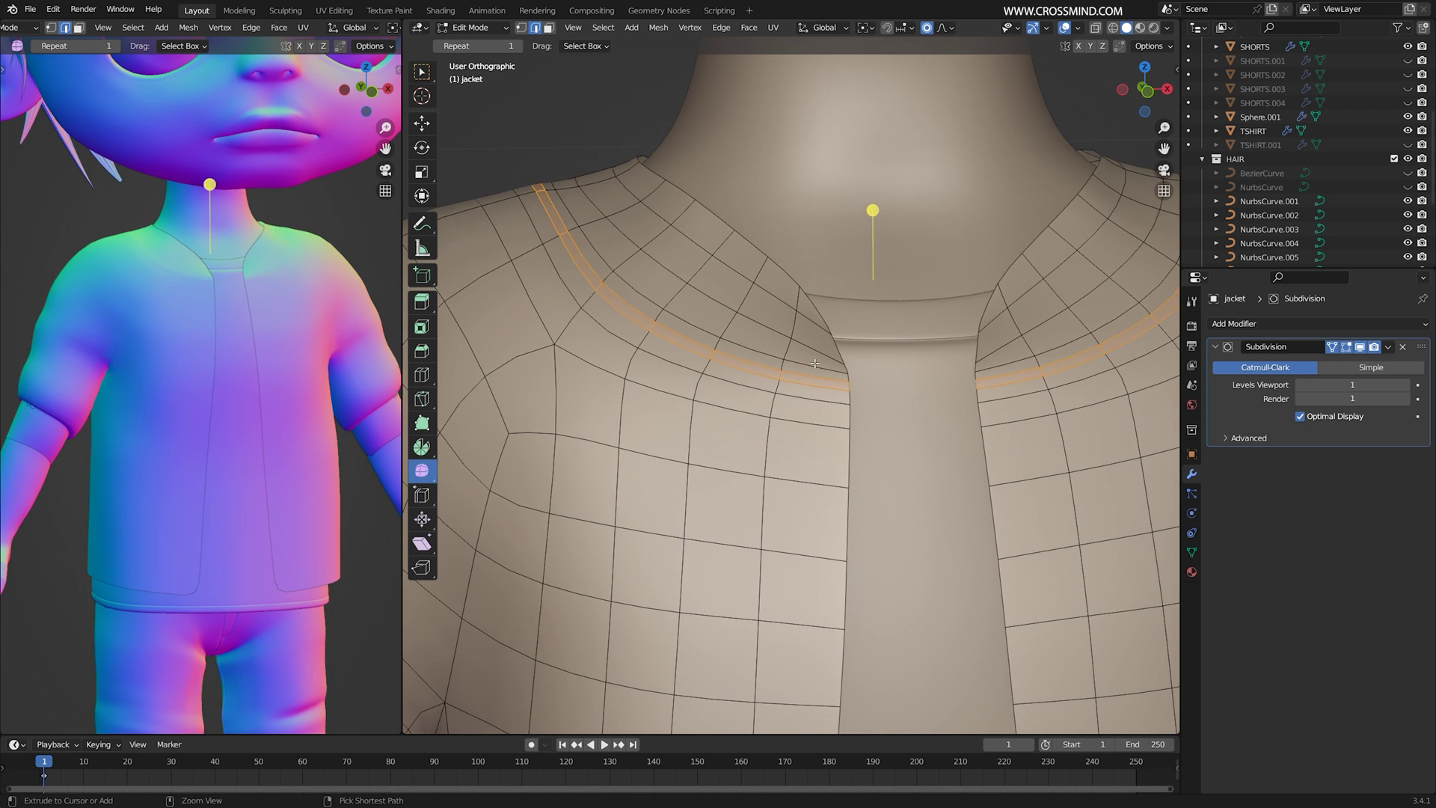
pyautogui.moveTo(815, 364)
pyautogui.mouseDown(button='middle')
pyautogui.moveTo(790, 372)
pyautogui.moveTo(858, 387)
pyautogui.moveTo(770, 365)
pyautogui.moveTo(808, 380)
pyautogui.mouseUp(button='middle')
pyautogui.scroll(2, 808, 380)
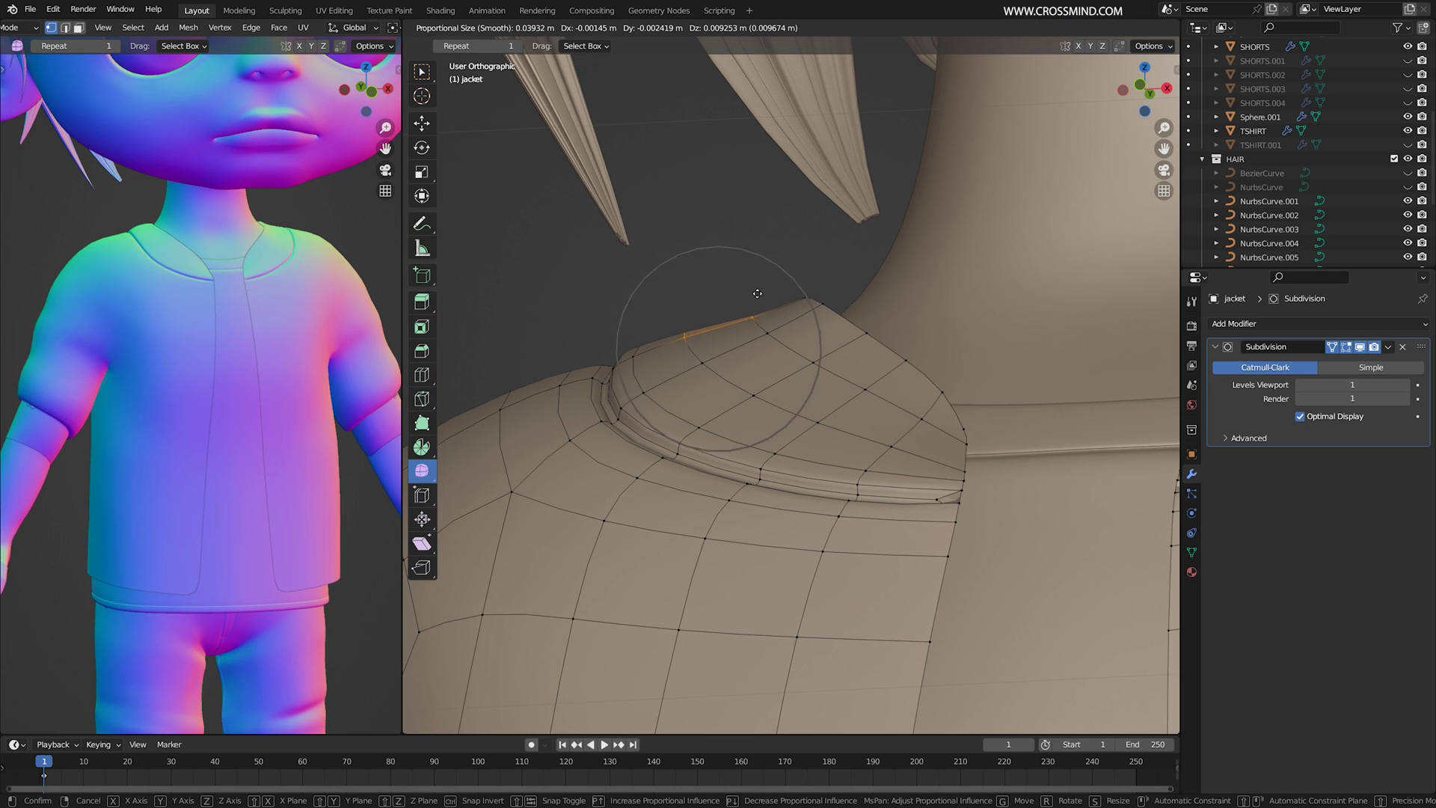
# - Move vertices on the collar's upper surface above the shoulder with proportional editing and scale them to round the collar
pyautogui.click(758, 290)
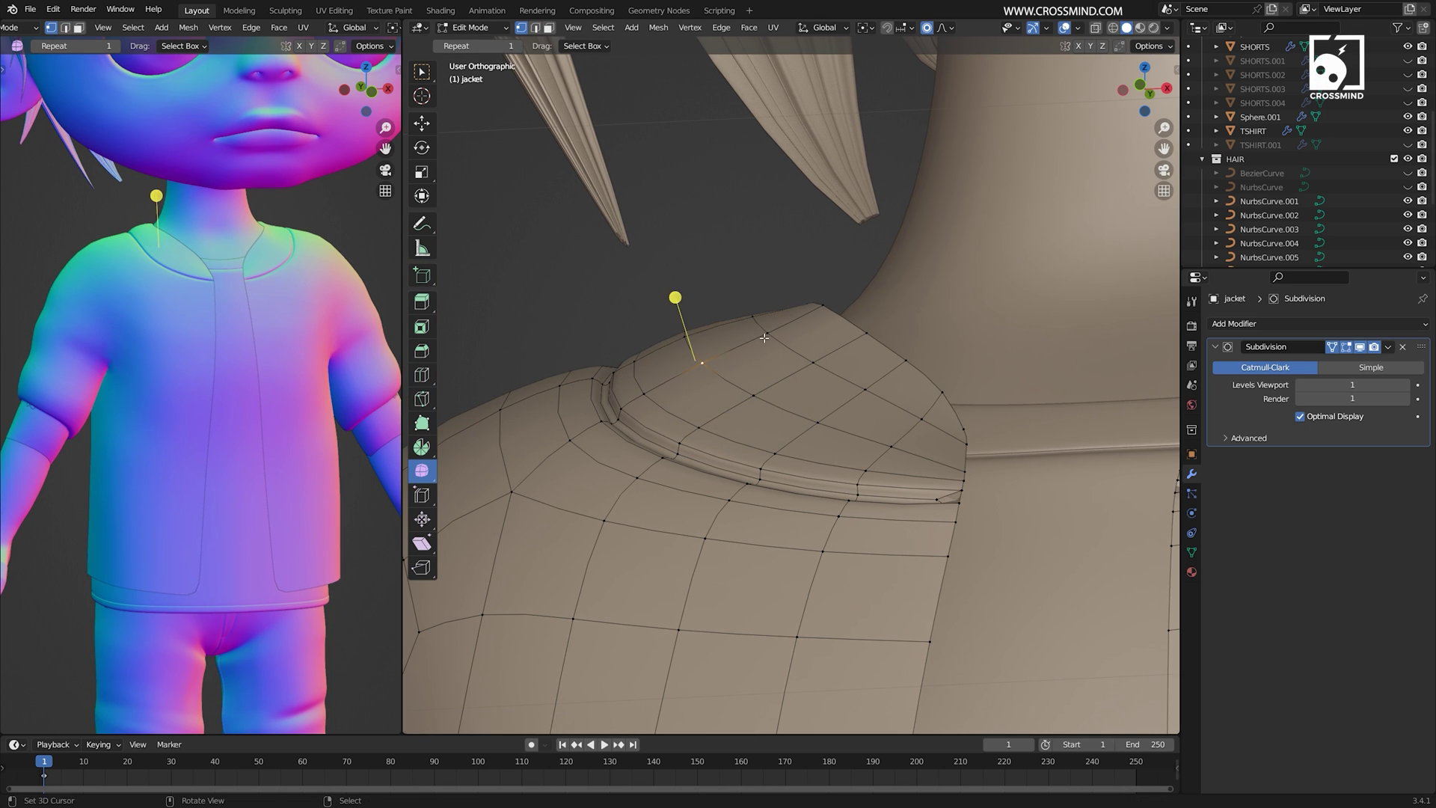
pyautogui.keyDown('shift'); pyautogui.rightClick(765, 338); pyautogui.keyUp('shift')
pyautogui.moveTo(764, 338); pyautogui.dragTo(720, 327, button='middle')
pyautogui.press('g')
pyautogui.click(742, 344)
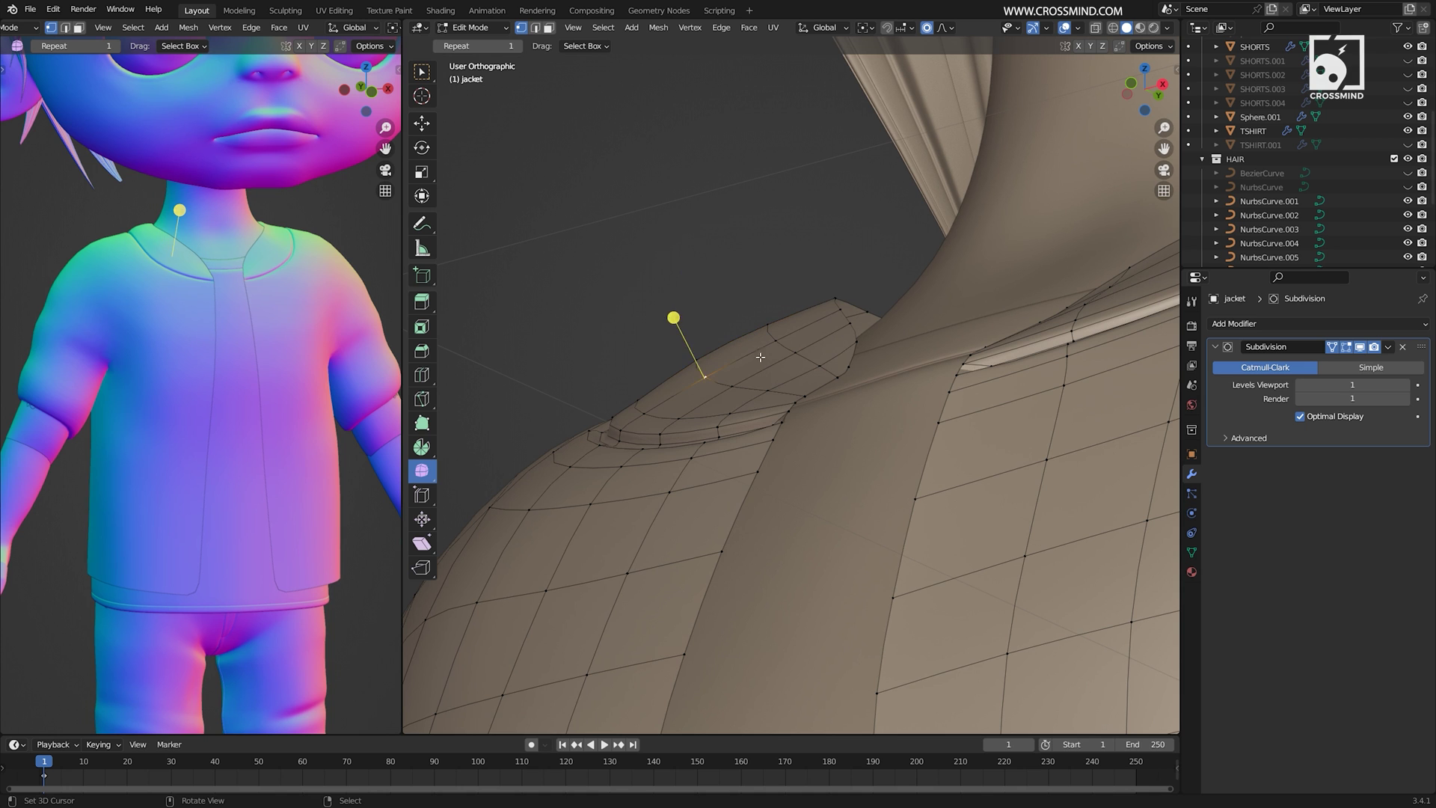
pyautogui.moveTo(755, 386); pyautogui.dragTo(722, 382, button='middle')
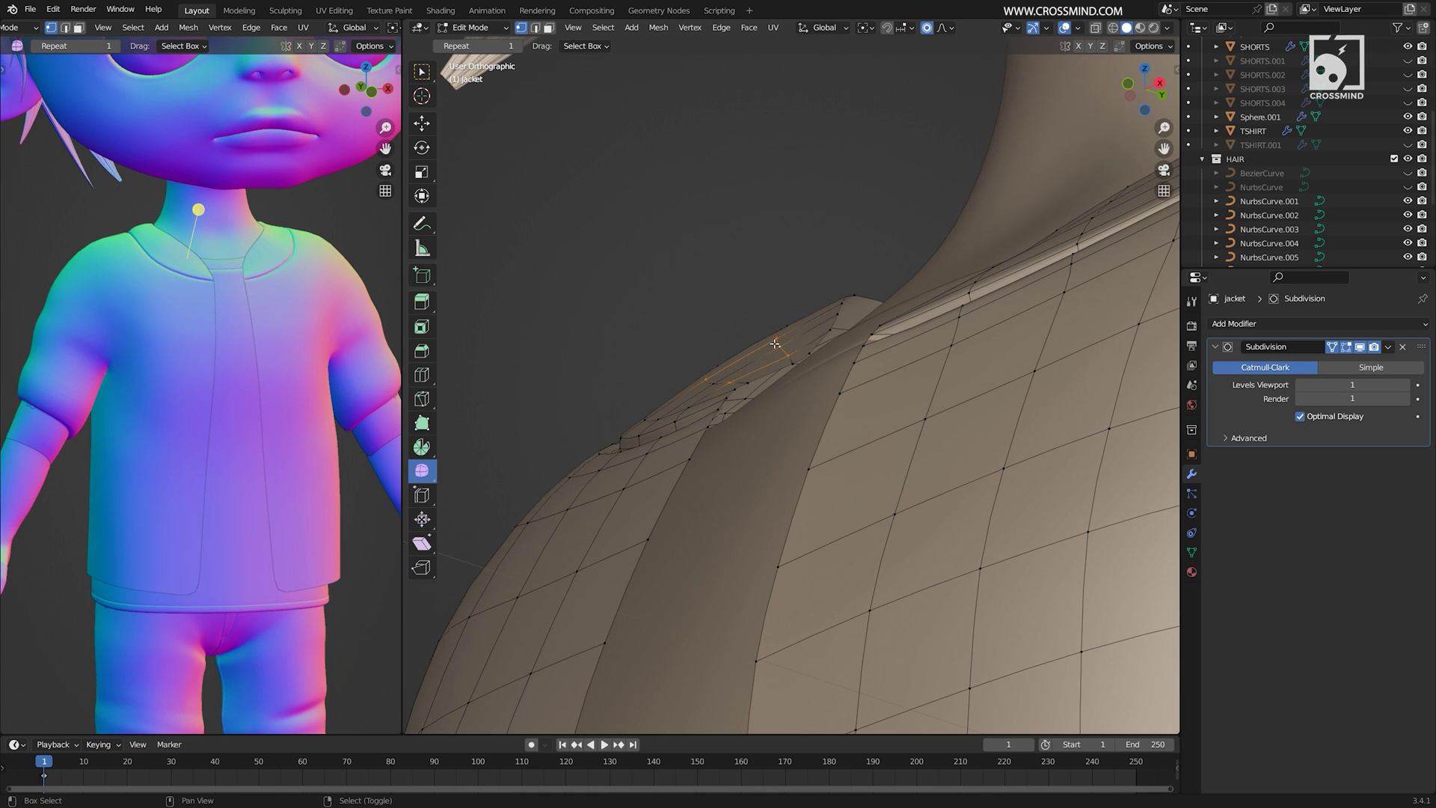
pyautogui.press('s')
pyautogui.click(714, 377)
# - Move vertices along the groove at the collar's outer edge to even out its line
pyautogui.moveTo(714, 378); pyautogui.dragTo(909, 419, button='middle')
pyautogui.rightClick(679, 341)
pyautogui.keyDown('shift'); pyautogui.rightClick(670, 337); pyautogui.keyUp('shift')
pyautogui.moveTo(667, 329); pyautogui.dragTo(665, 336, button='middle')
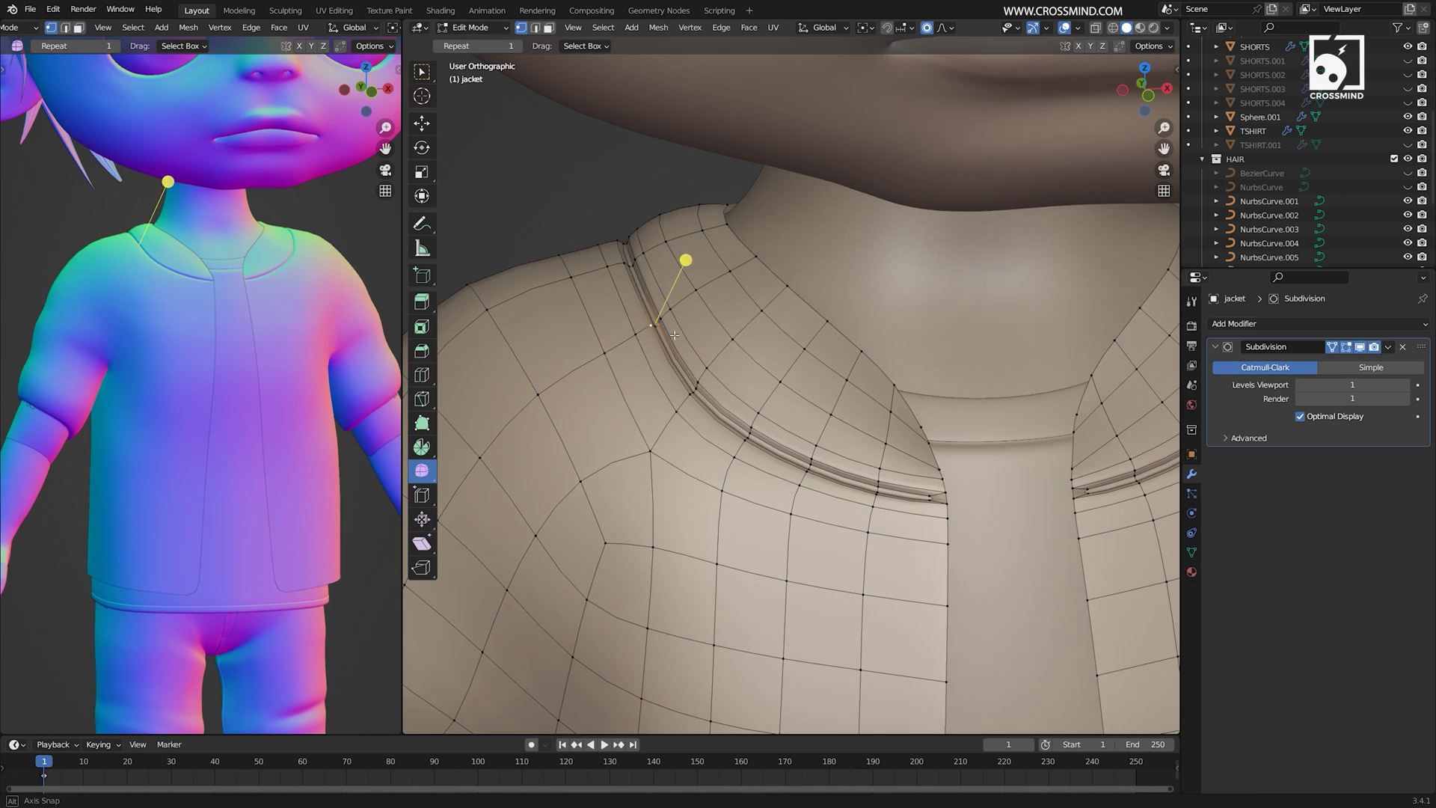
pyautogui.press('g')
pyautogui.click(652, 340)
pyautogui.scroll(-3, 654, 339)
pyautogui.rightClick(690, 313)
pyautogui.press('g')
pyautogui.click(691, 317)
pyautogui.keyDown('shift'); pyautogui.moveTo(796, 430); pyautogui.dragTo(782, 343, button='middle'); pyautogui.keyUp('shift')
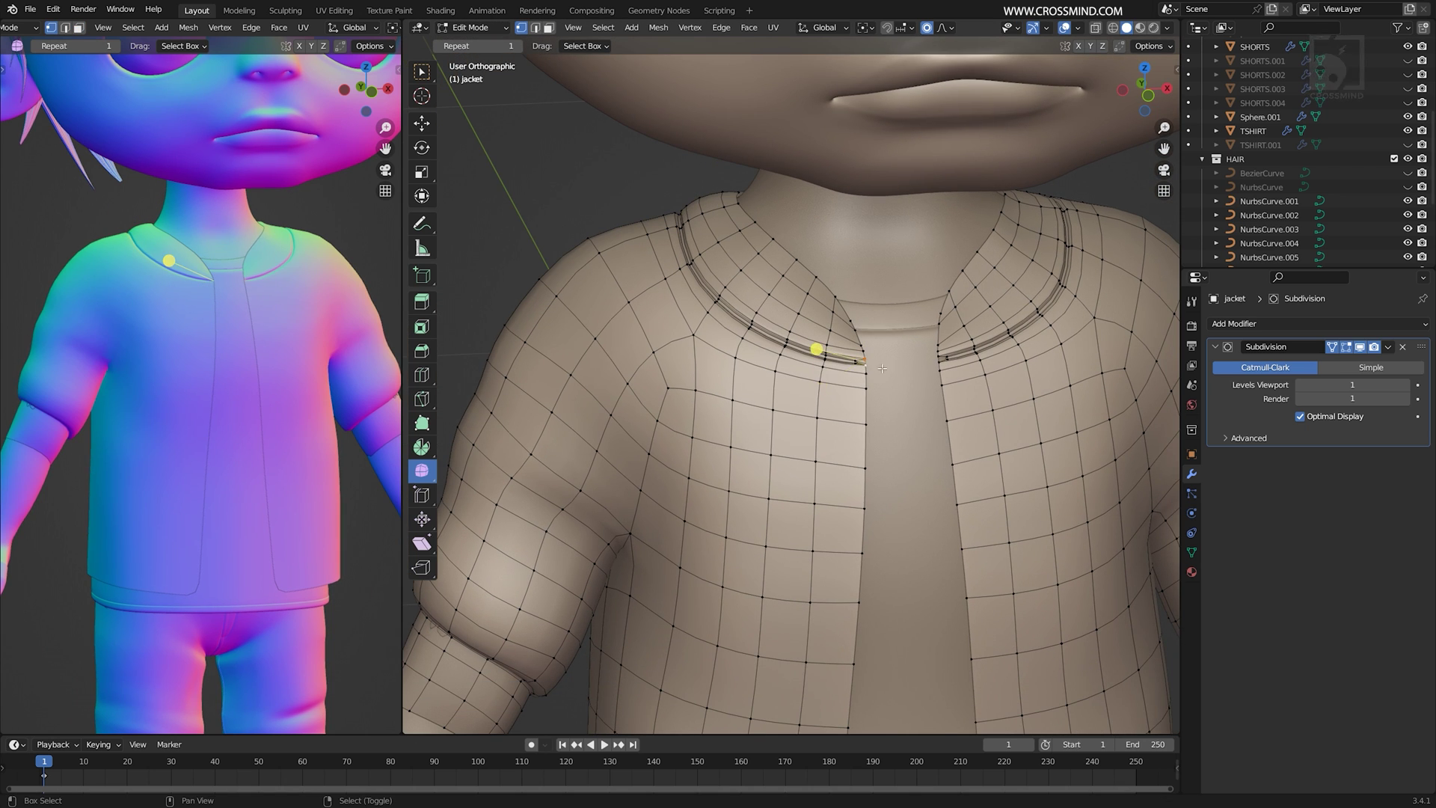
# - Try to round the armhole edge loop with LoopTools Circle and check its shape in wireframe display
pyautogui.moveTo(883, 368); pyautogui.dragTo(843, 337, button='middle')
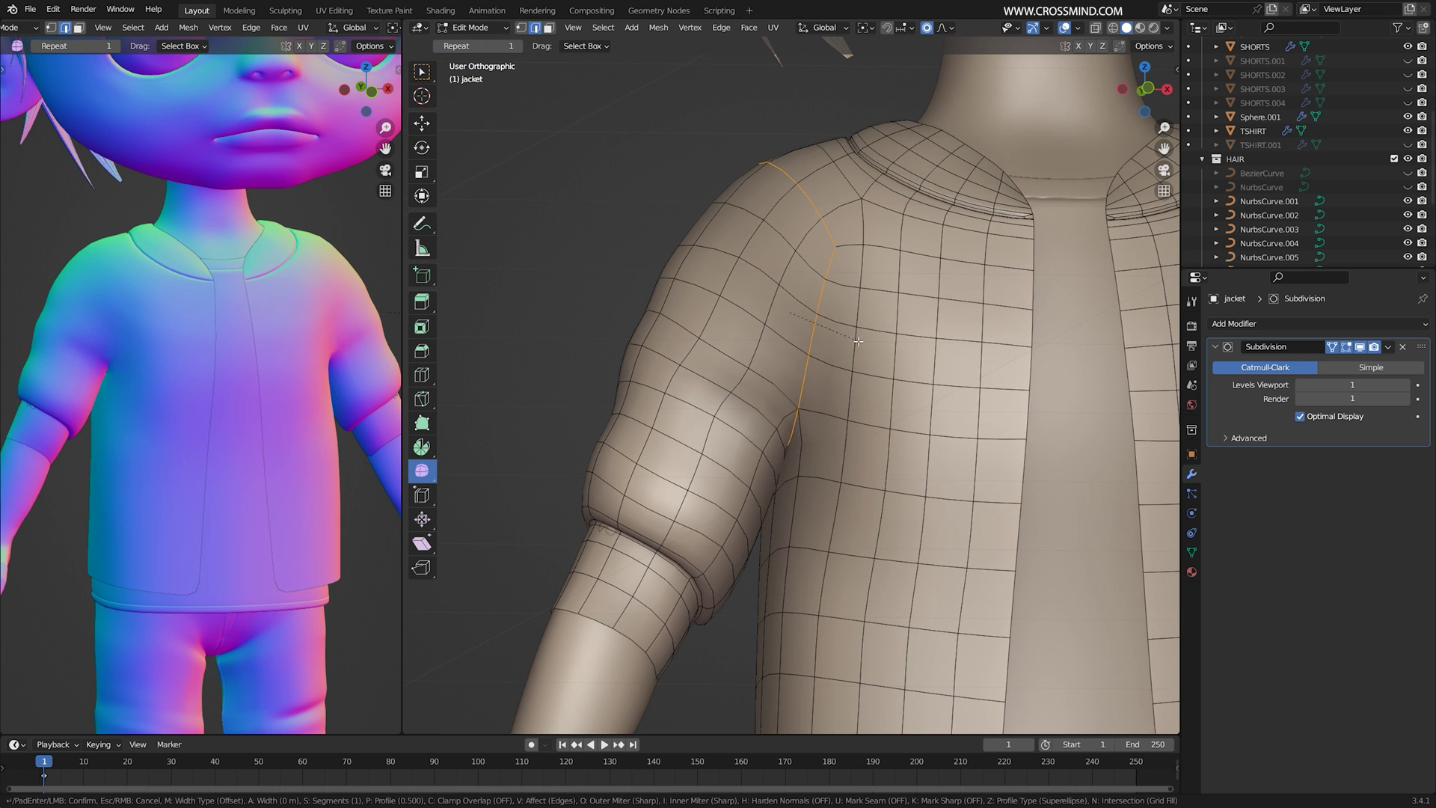
pyautogui.scroll(-2, 858, 345)
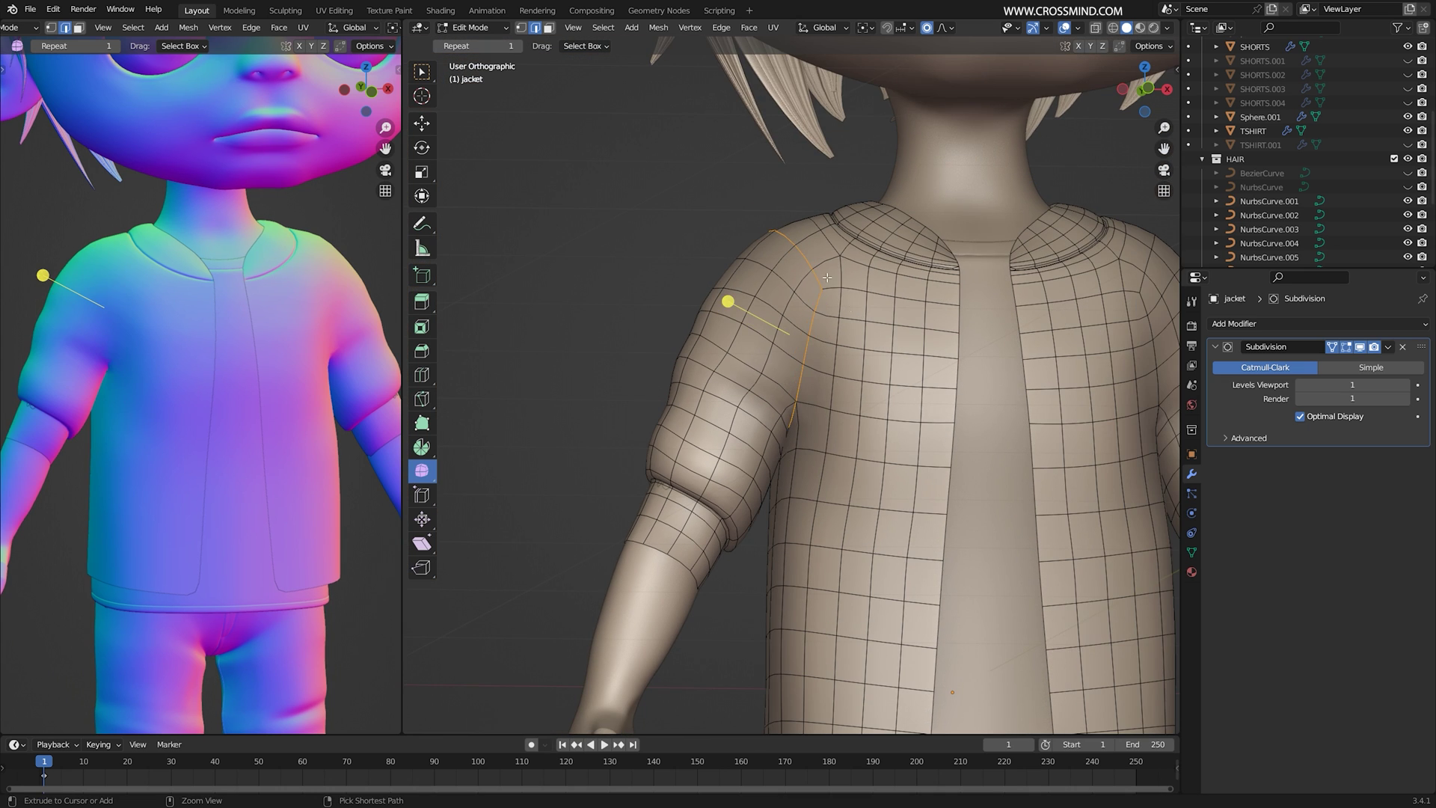
pyautogui.scroll(3, 827, 278)
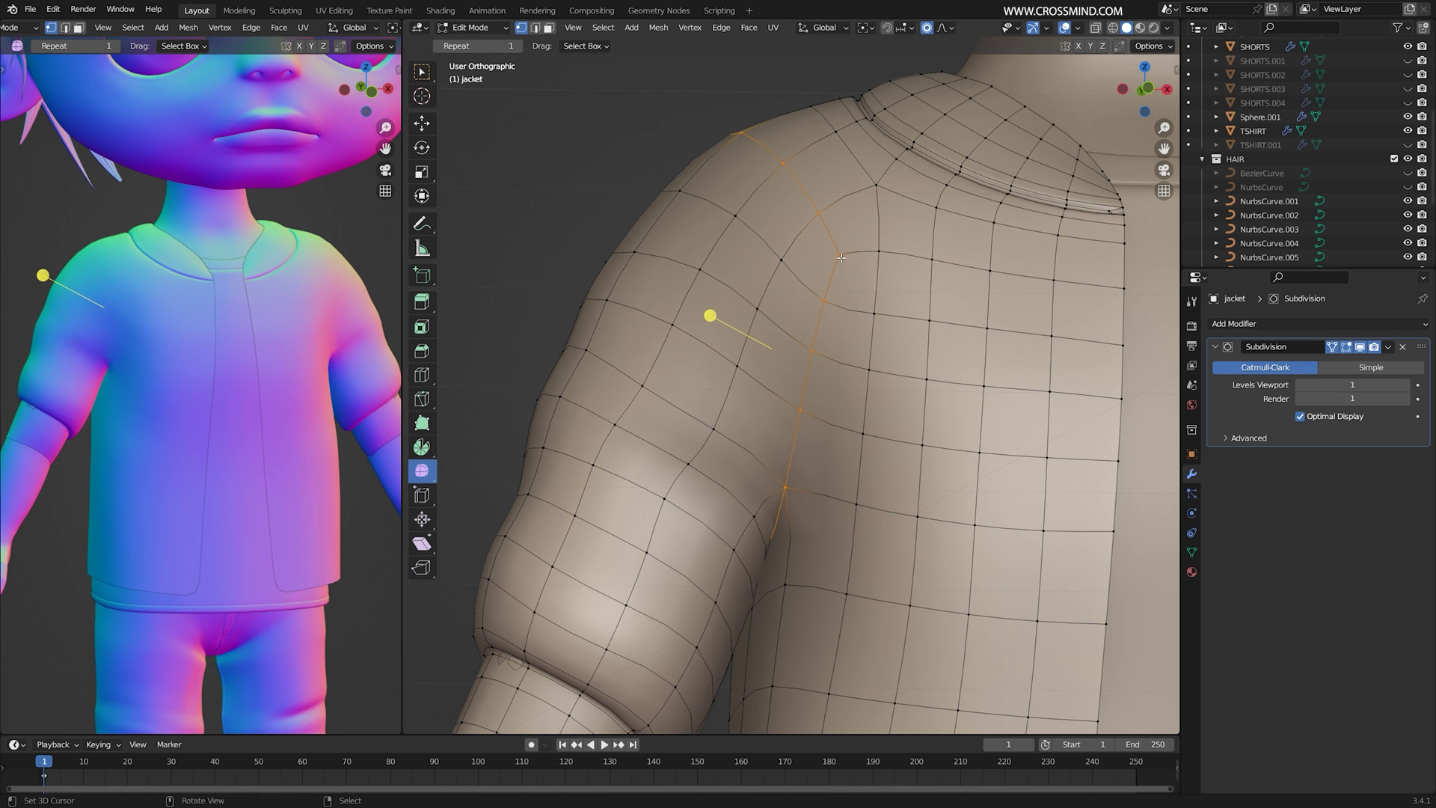
pyautogui.rightClick(868, 272)
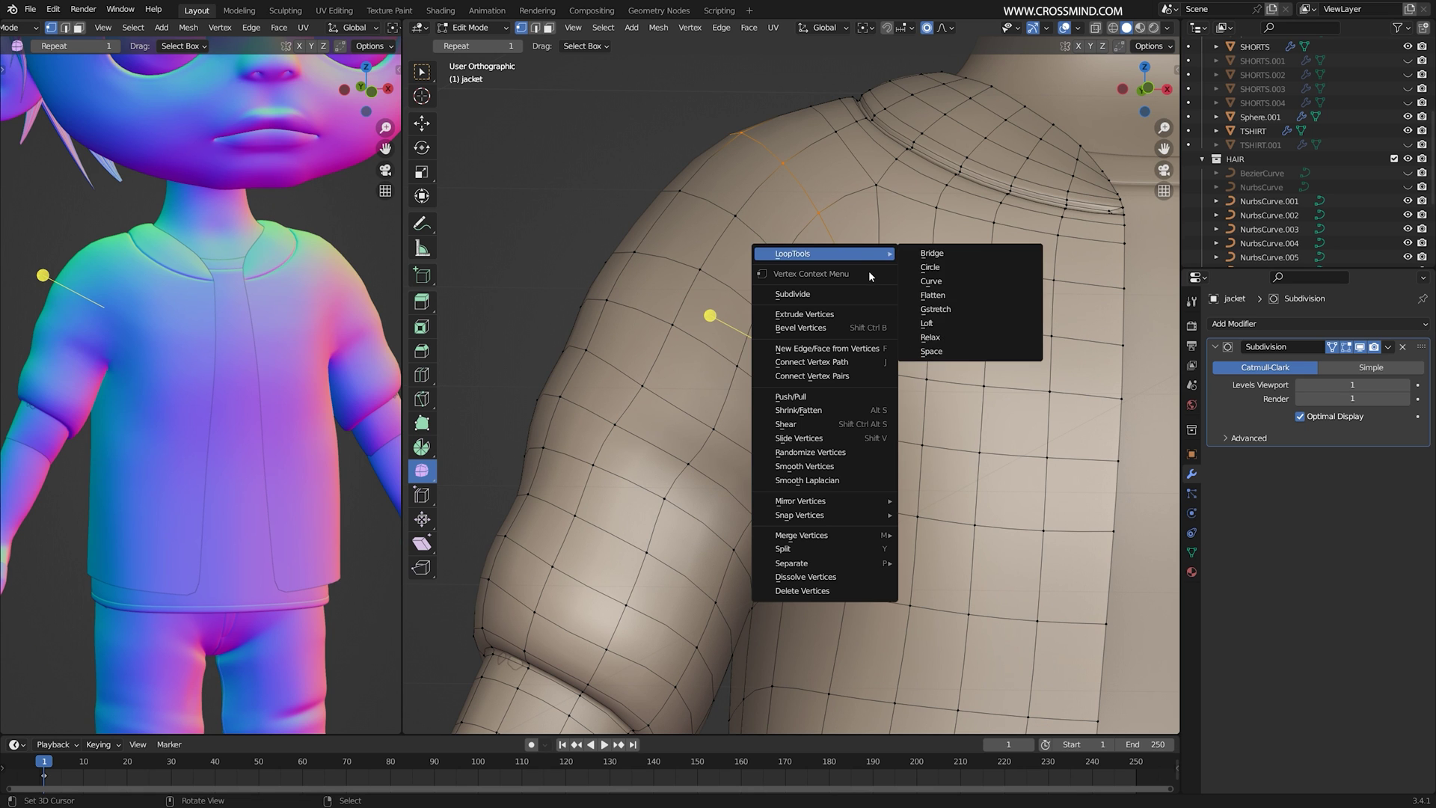
pyautogui.click(951, 271)
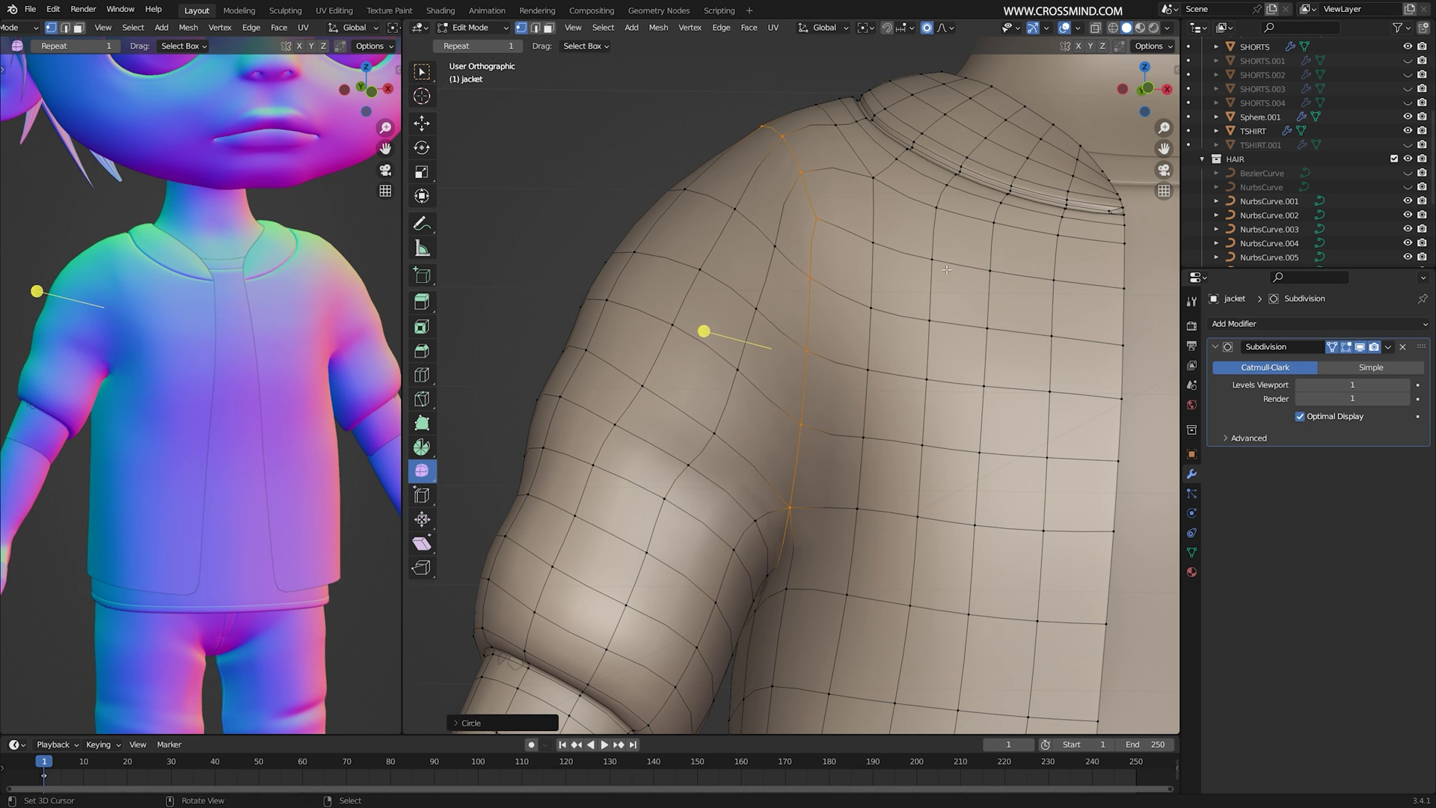
pyautogui.scroll(-3, 793, 292)
pyautogui.hotkey('shift', 'z')
pyautogui.moveTo(769, 288); pyautogui.dragTo(708, 507, button='middle')
pyautogui.hotkey('shift', 'z')
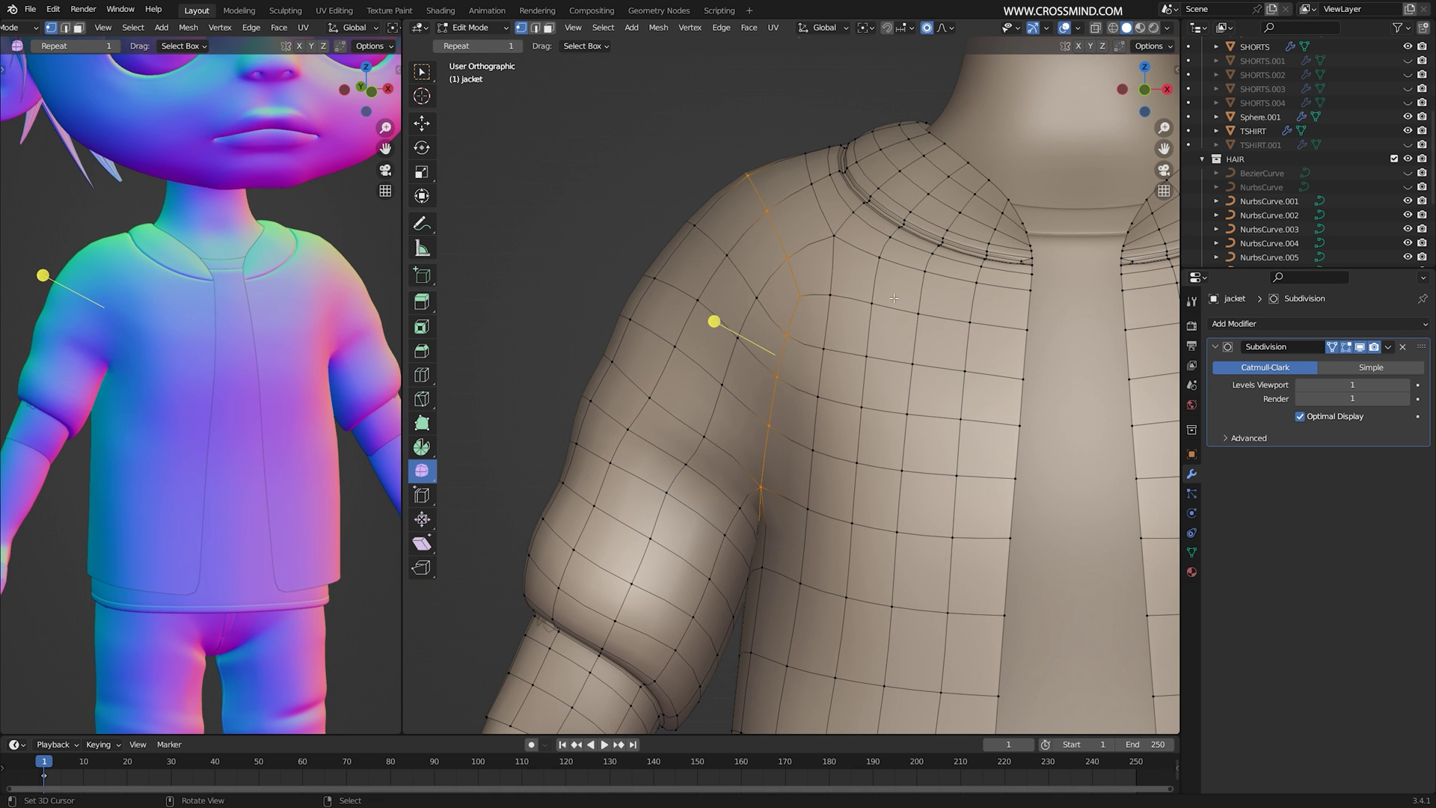
# - Apply LoopTools Circle to the armhole edge loop, then rotate and scale the loop to fit the shoulder
pyautogui.rightClick(830, 279)
pyautogui.moveTo(837, 278)
pyautogui.click(951, 274)
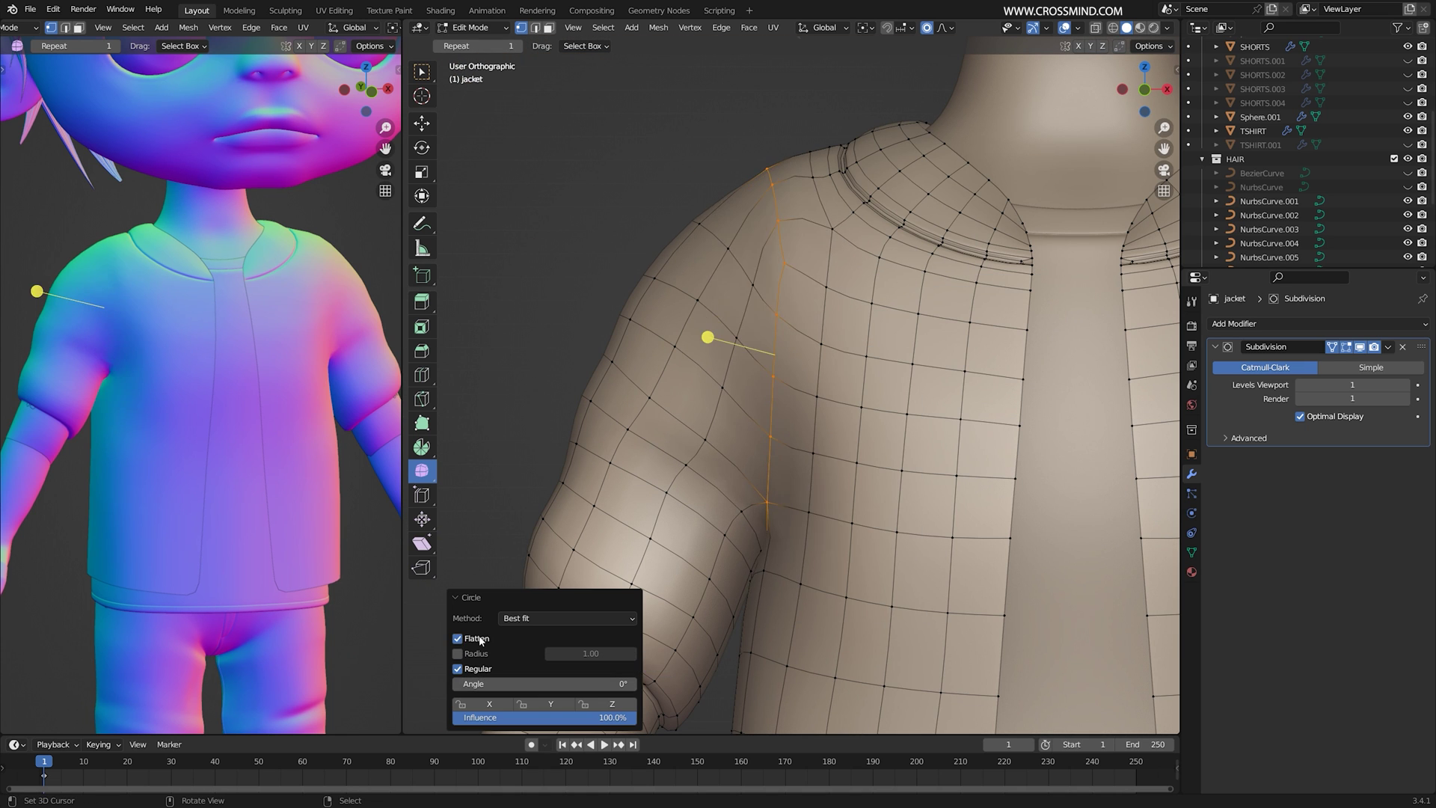
pyautogui.press('r')
pyautogui.click(903, 299)
pyautogui.press('s')
pyautogui.click(901, 251)
# - Bevel the armhole edge loop about 0.00265 m wide and turn off the Subdivision modifier's viewport display
pyautogui.scroll(-4, 793, 314)
pyautogui.moveTo(740, 333); pyautogui.dragTo(711, 352, button='middle')
pyautogui.keyDown('ctrl'); pyautogui.moveTo(711, 352); pyautogui.dragTo(873, 338, button='middle'); pyautogui.keyUp('ctrl')
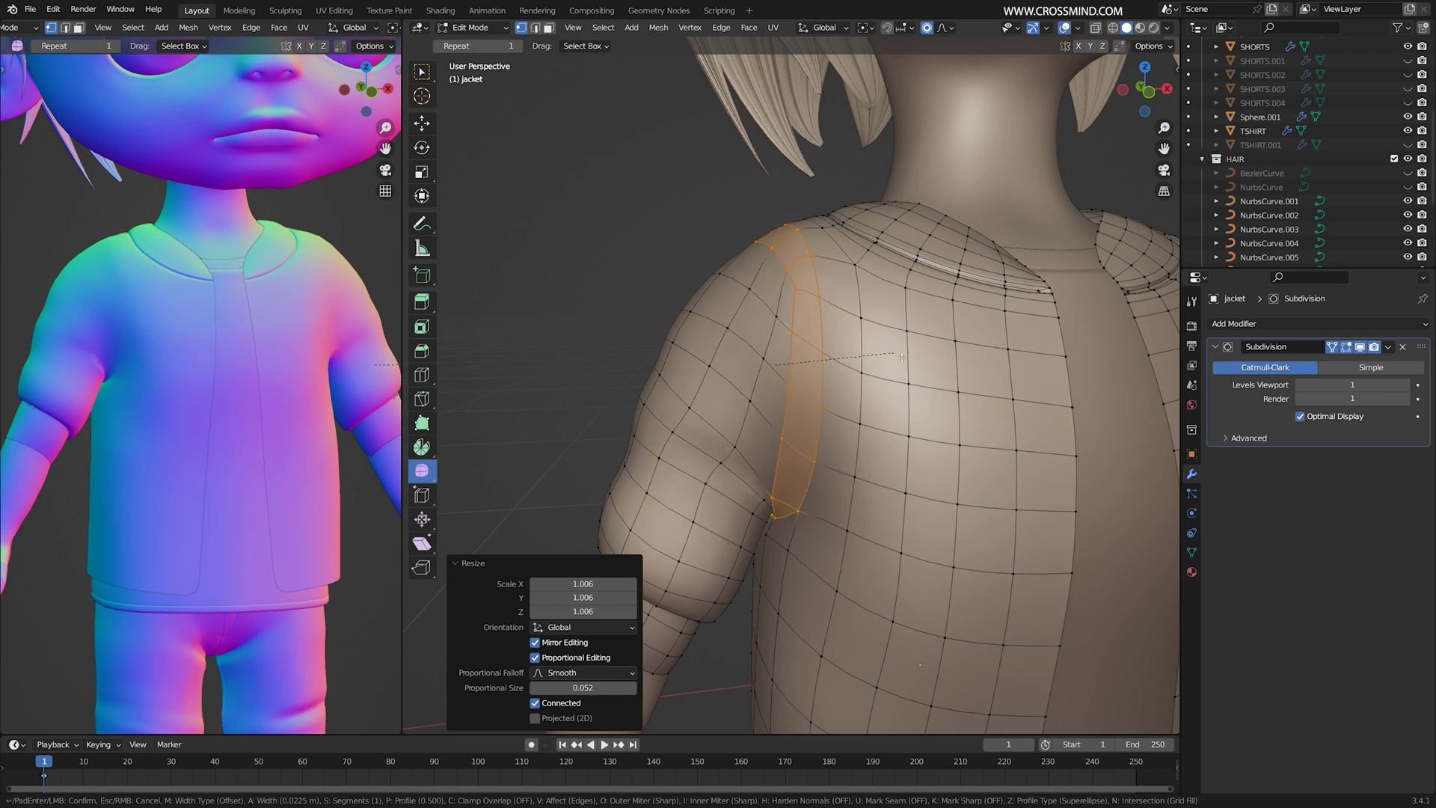
pyautogui.click(878, 344)
pyautogui.moveTo(879, 344); pyautogui.dragTo(807, 347, button='middle')
pyautogui.click(1359, 348)
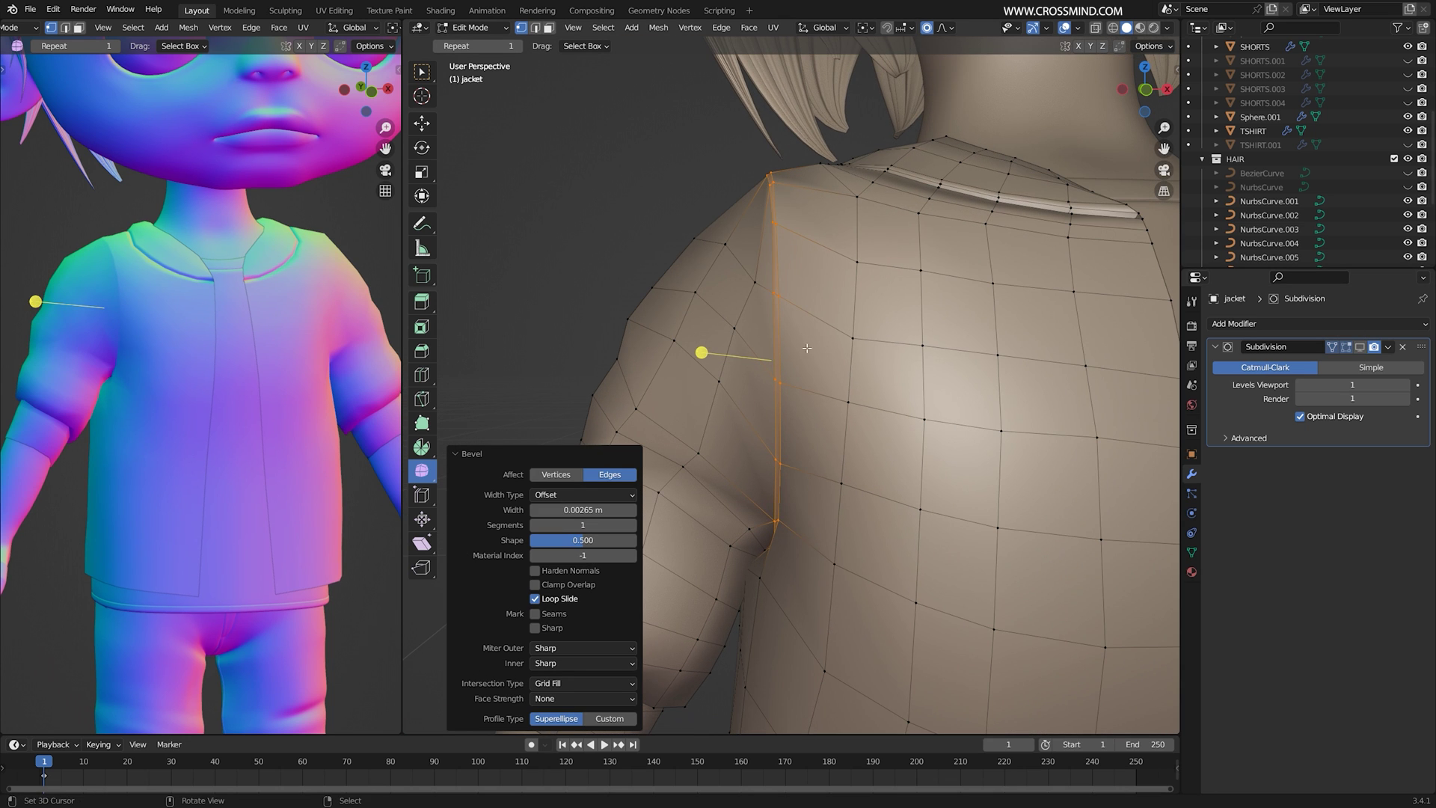
# - Add one loop cut on the jacket body beside the armhole with a 0.265 slide factor and restore the Subdivision display
pyautogui.click(821, 297)
pyautogui.click(805, 299)
pyautogui.moveTo(805, 299); pyautogui.dragTo(792, 344, button='middle')
pyautogui.click(1360, 348)
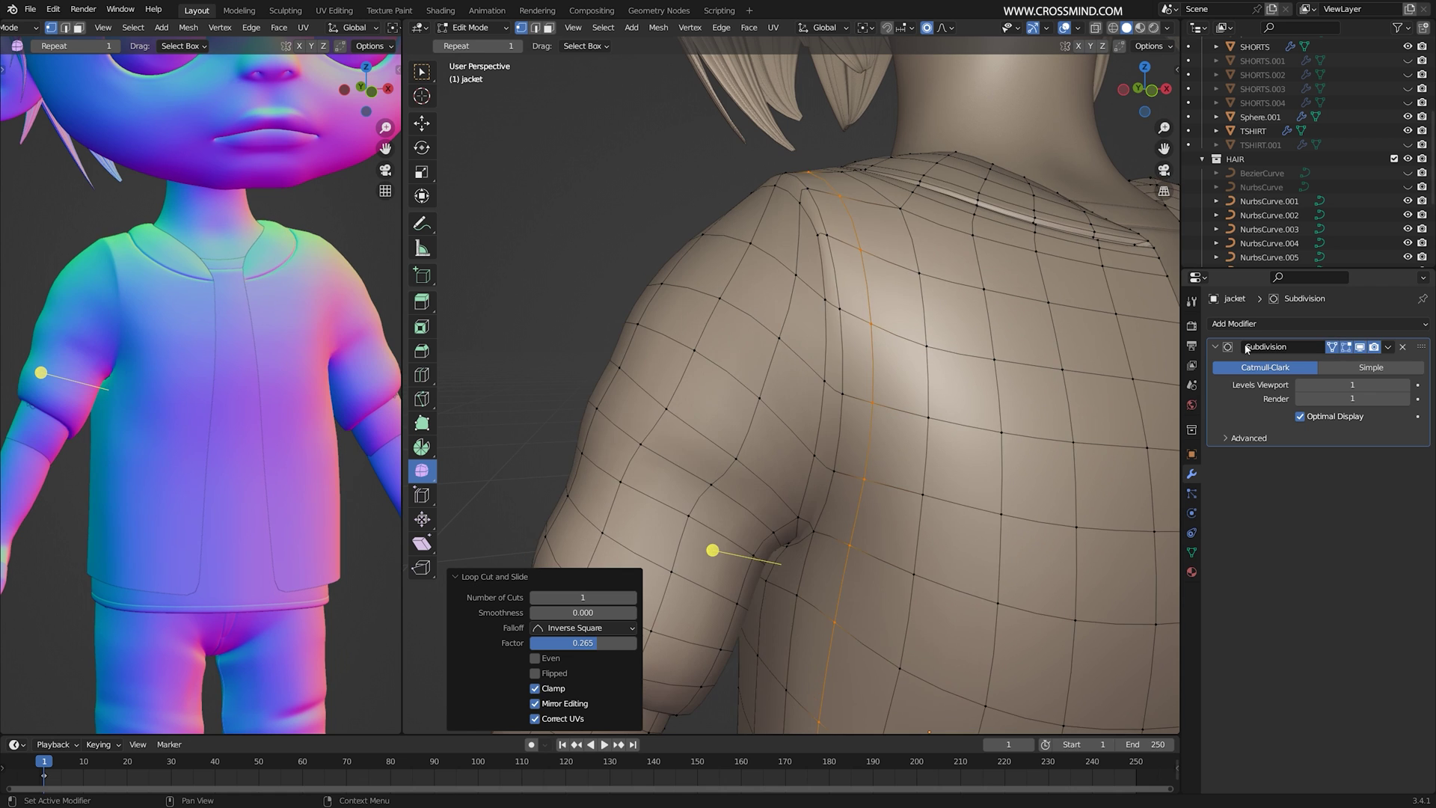
# - Select the face loop around the armhole and extrude it along its normals by -0.00749 m to form a recessed seam
pyautogui.moveTo(824, 239); pyautogui.dragTo(810, 245, button='middle')
pyautogui.press('2')
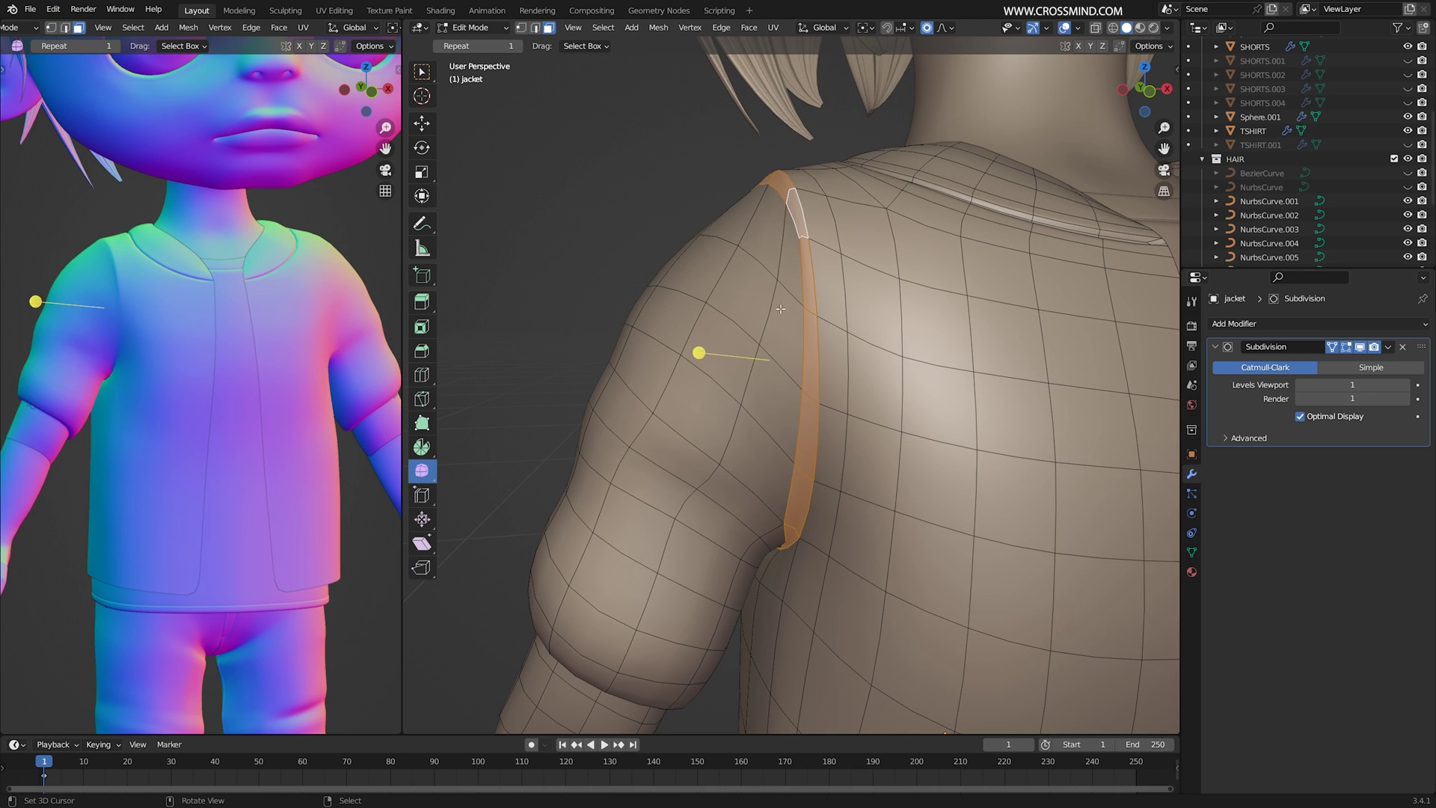
pyautogui.moveTo(780, 309); pyautogui.dragTo(782, 313, button='middle')
pyautogui.scroll(-2, 823, 303)
pyautogui.scroll(3, 883, 291)
pyautogui.hotkey('alt', 'e')
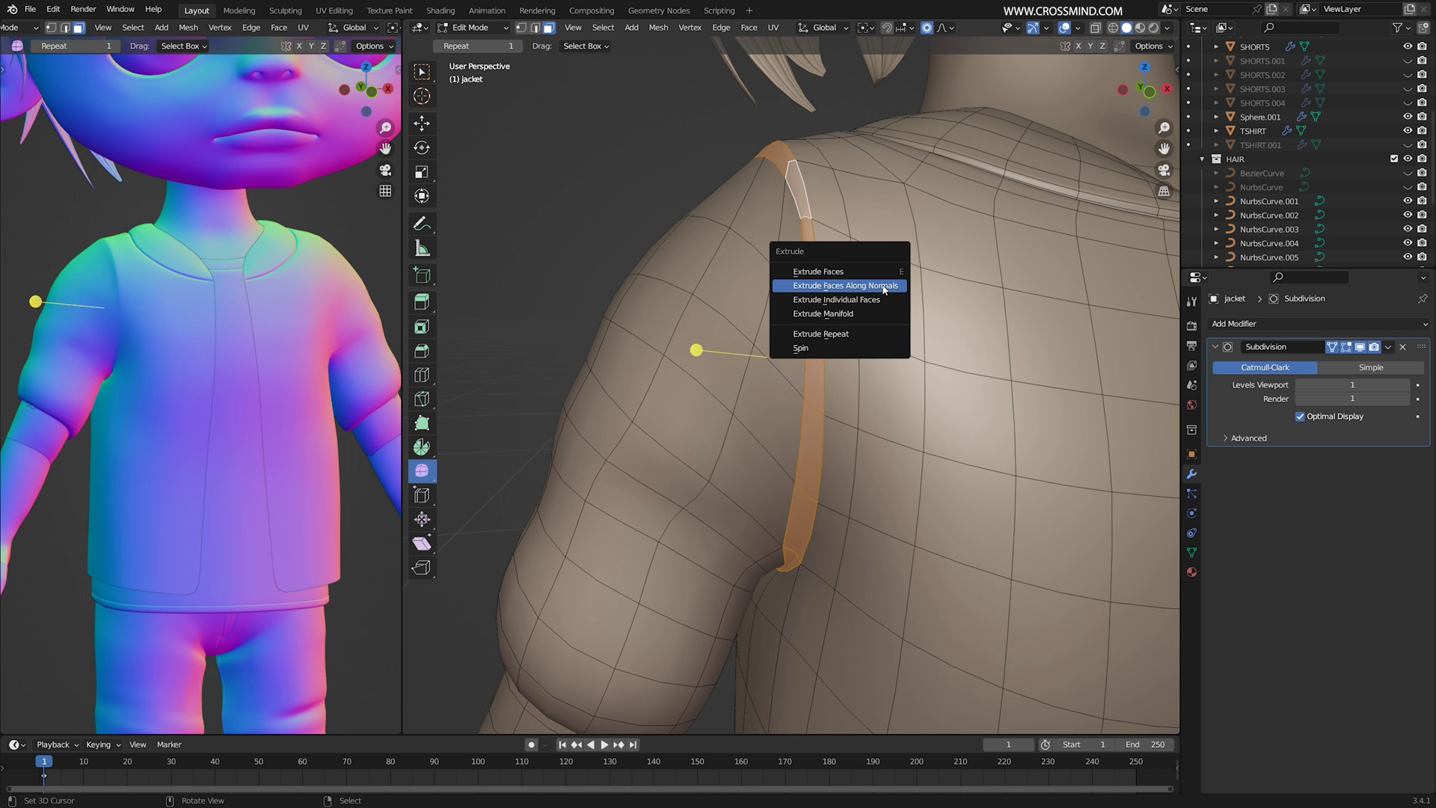
pyautogui.click(884, 285)
pyautogui.click(888, 288)
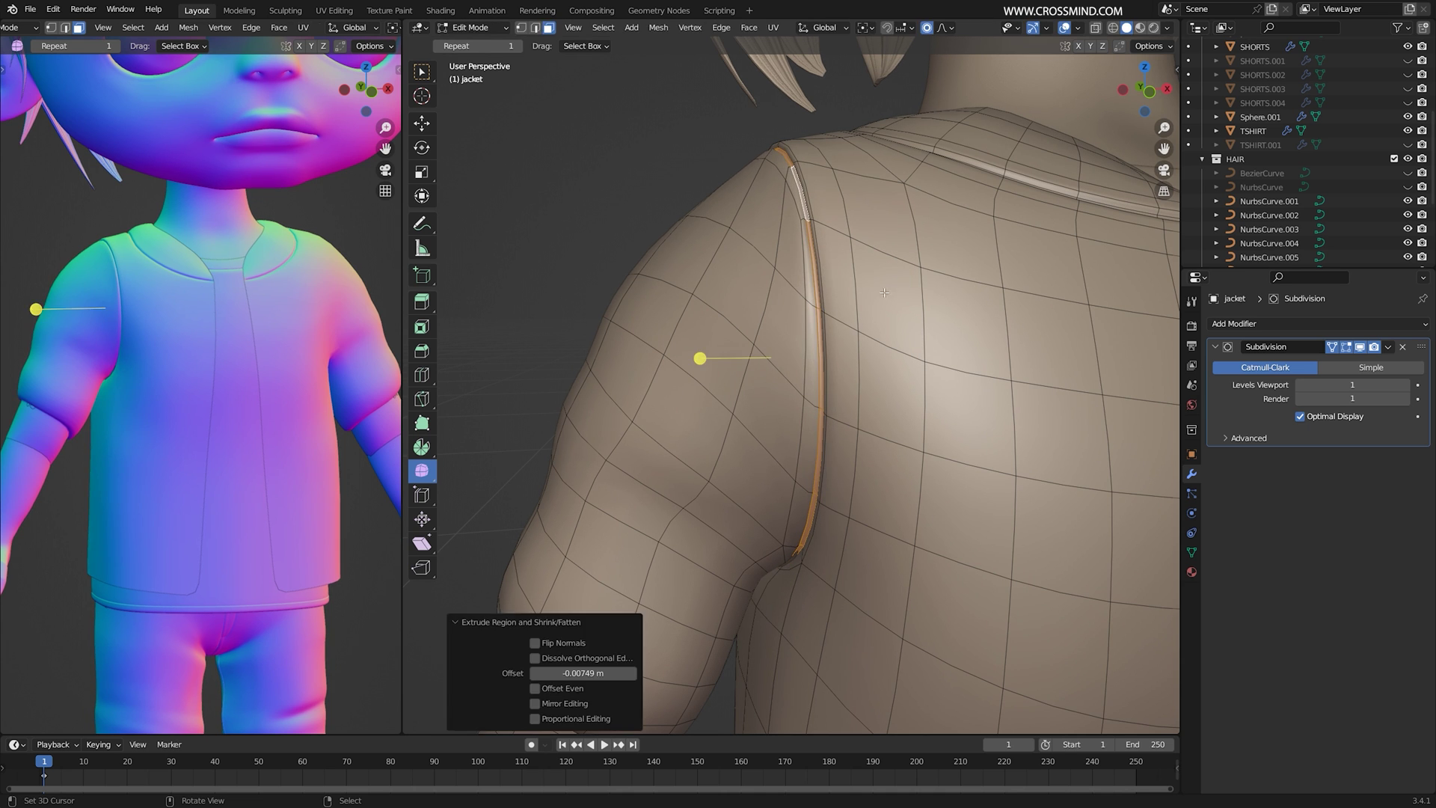
# - Review the armhole seam in Object Mode and move faces along its front with proportional editing to smooth it
pyautogui.press('Tab')
pyautogui.scroll(-5, 810, 326)
pyautogui.moveTo(811, 331); pyautogui.dragTo(882, 262, button='middle')
pyautogui.scroll(2, 846, 355)
pyautogui.scroll(2, 778, 330)
pyautogui.press('Tab')
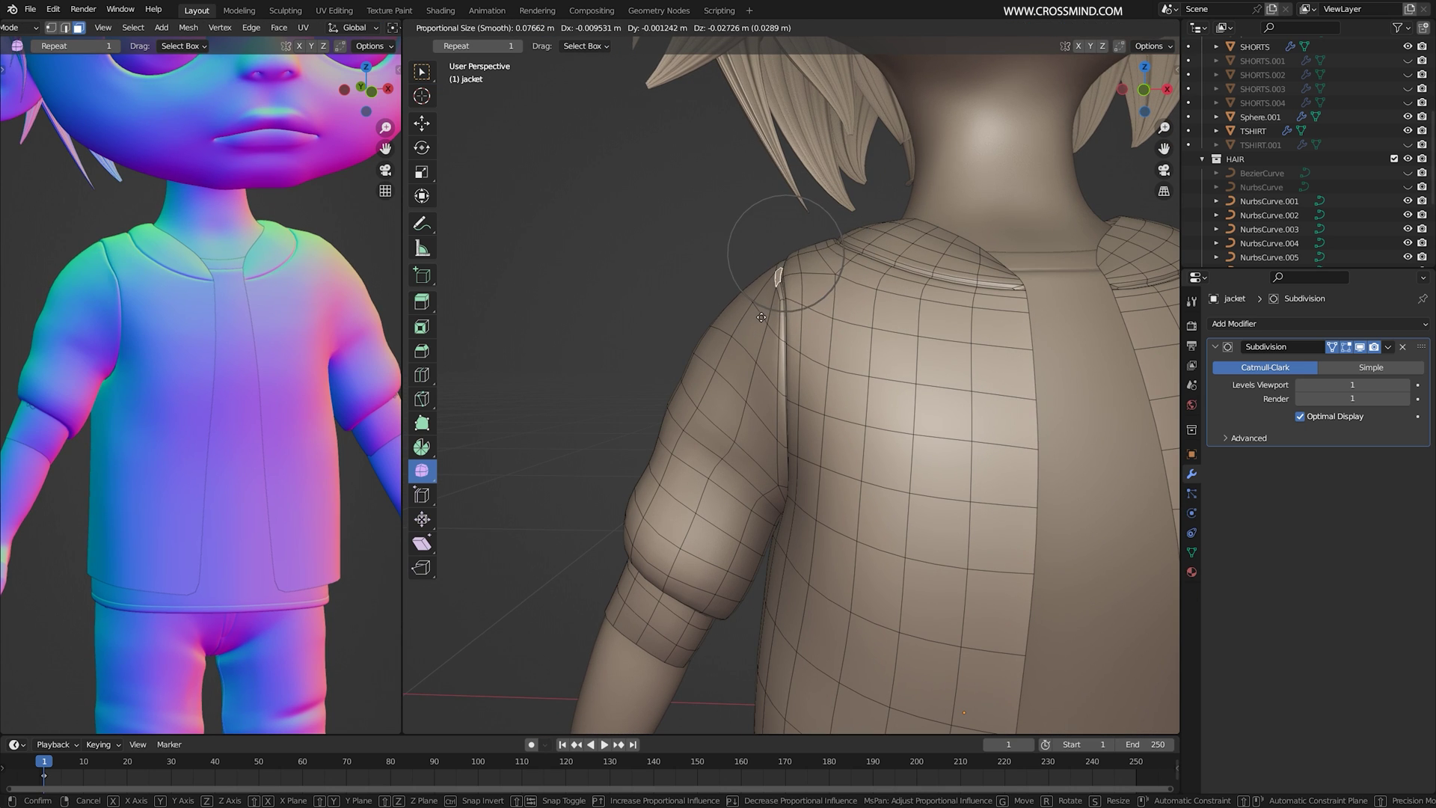
pyautogui.click(762, 319)
pyautogui.rightClick(782, 354)
pyautogui.press('g')
pyautogui.click(789, 346)
pyautogui.rightClick(781, 323)
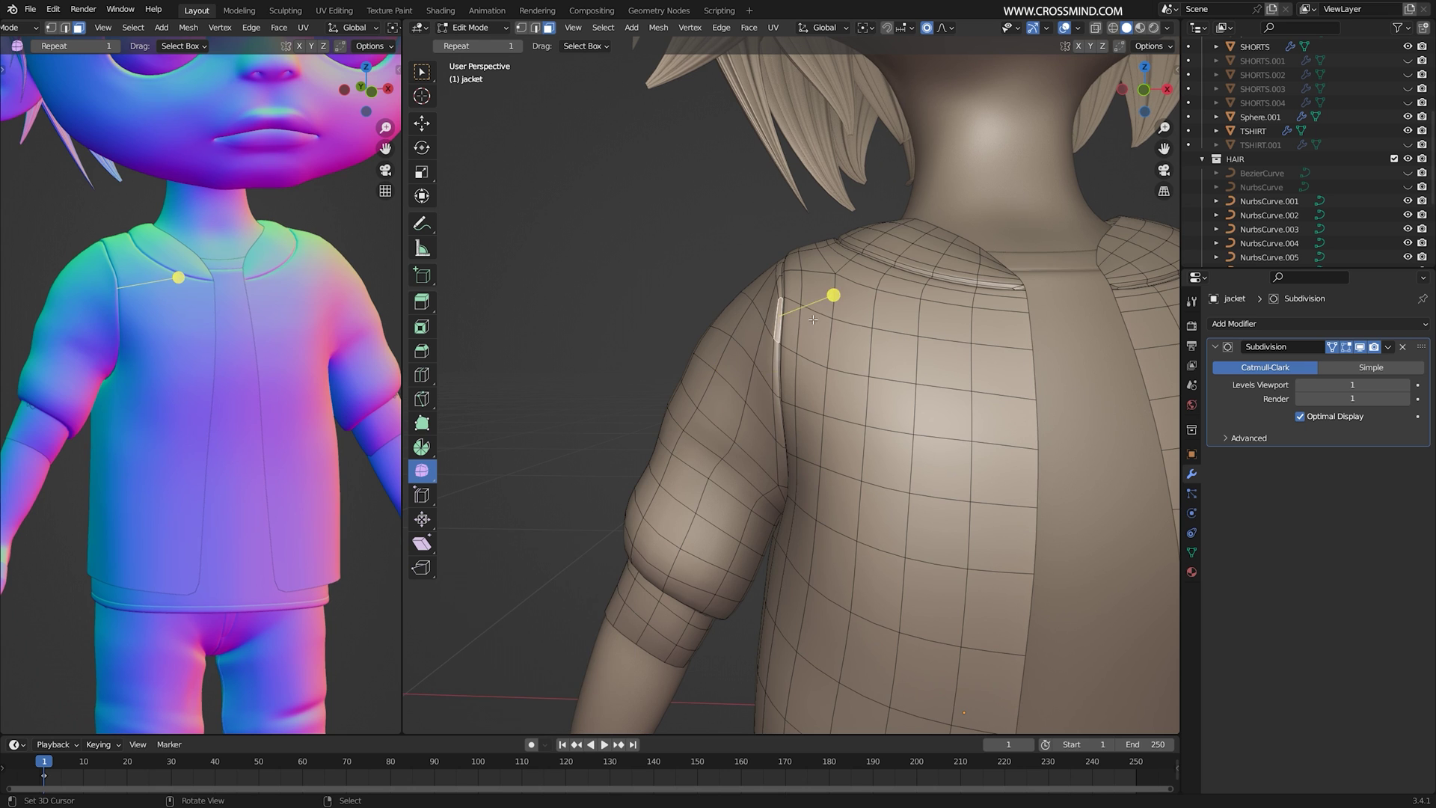
pyautogui.press('g')
pyautogui.click(816, 324)
# - Rotate a seam face on the back of the armhole and move an underarm face with proportional editing to smooth the seam
pyautogui.moveTo(816, 324); pyautogui.dragTo(1003, 326, button='middle')
pyautogui.rightClick(751, 323)
pyautogui.moveTo(755, 323); pyautogui.dragTo(832, 316, button='middle')
pyautogui.press('r')
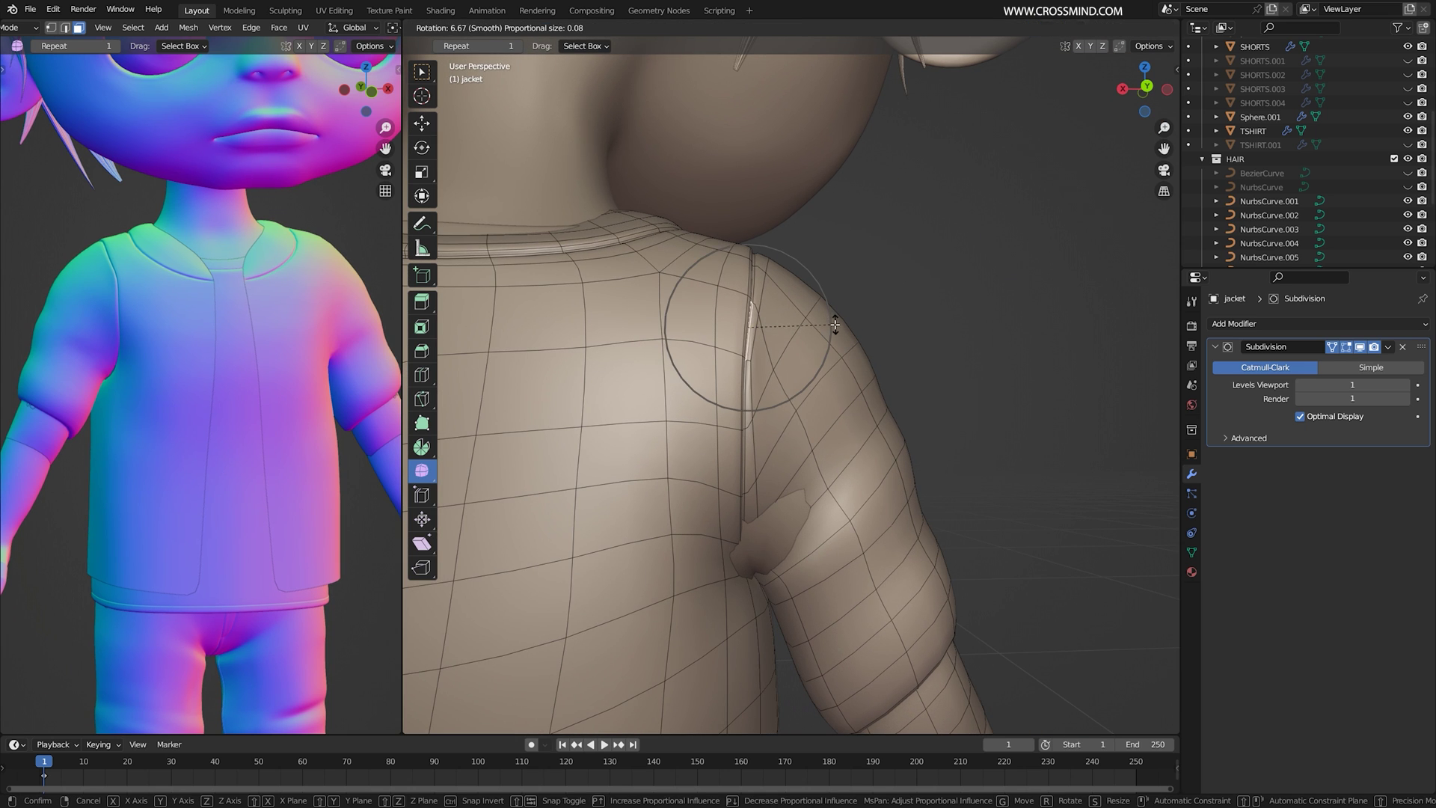
pyautogui.click(831, 323)
pyautogui.rightClick(807, 426)
pyautogui.moveTo(814, 432); pyautogui.dragTo(753, 581, button='middle')
pyautogui.press('g')
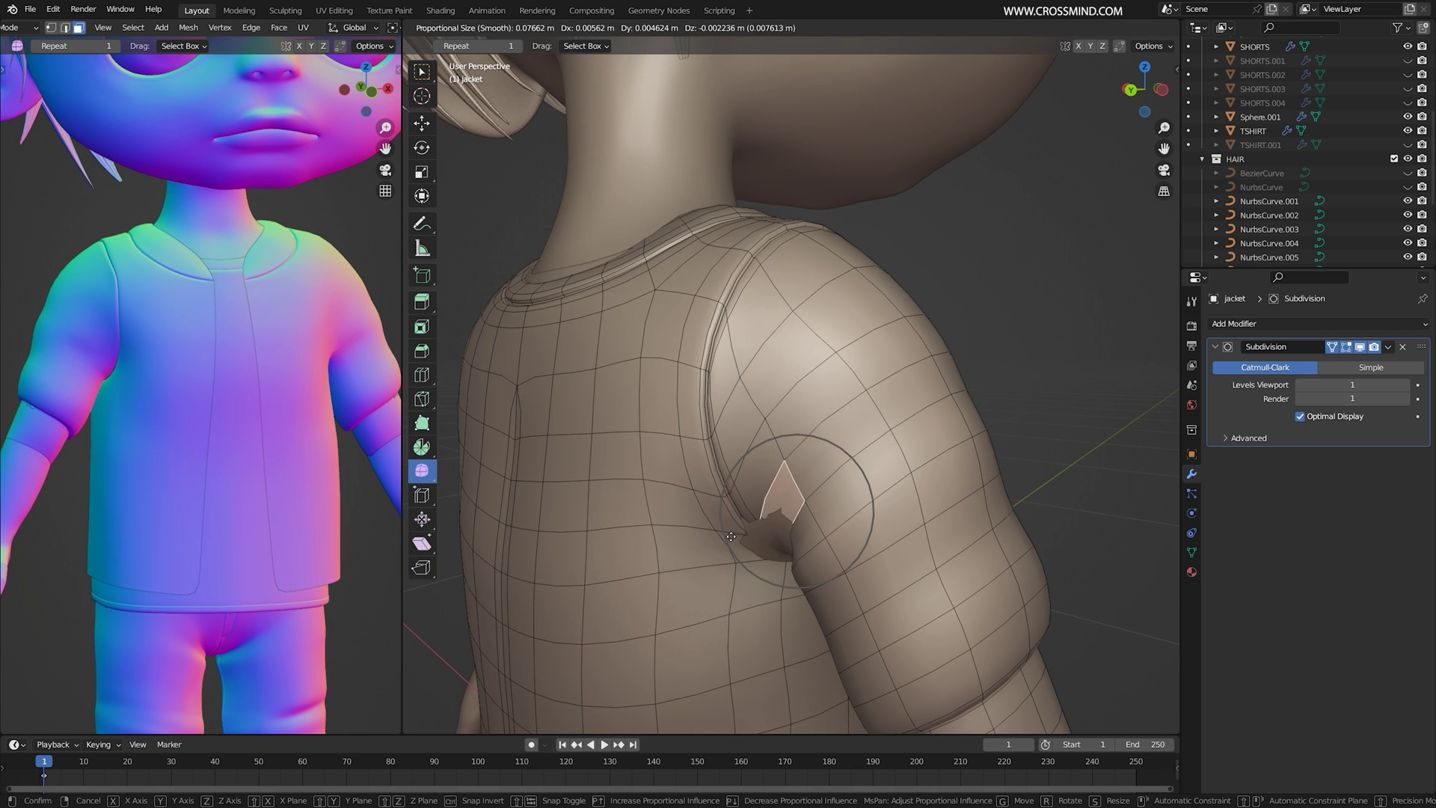
pyautogui.click(726, 545)
# - Move the seam faces at the back of the shoulder with proportional editing and check the armhole in Object Mode
pyautogui.moveTo(680, 479); pyautogui.dragTo(792, 457, button='middle')
pyautogui.rightClick(735, 387)
pyautogui.rightClick(757, 292)
pyautogui.press('g')
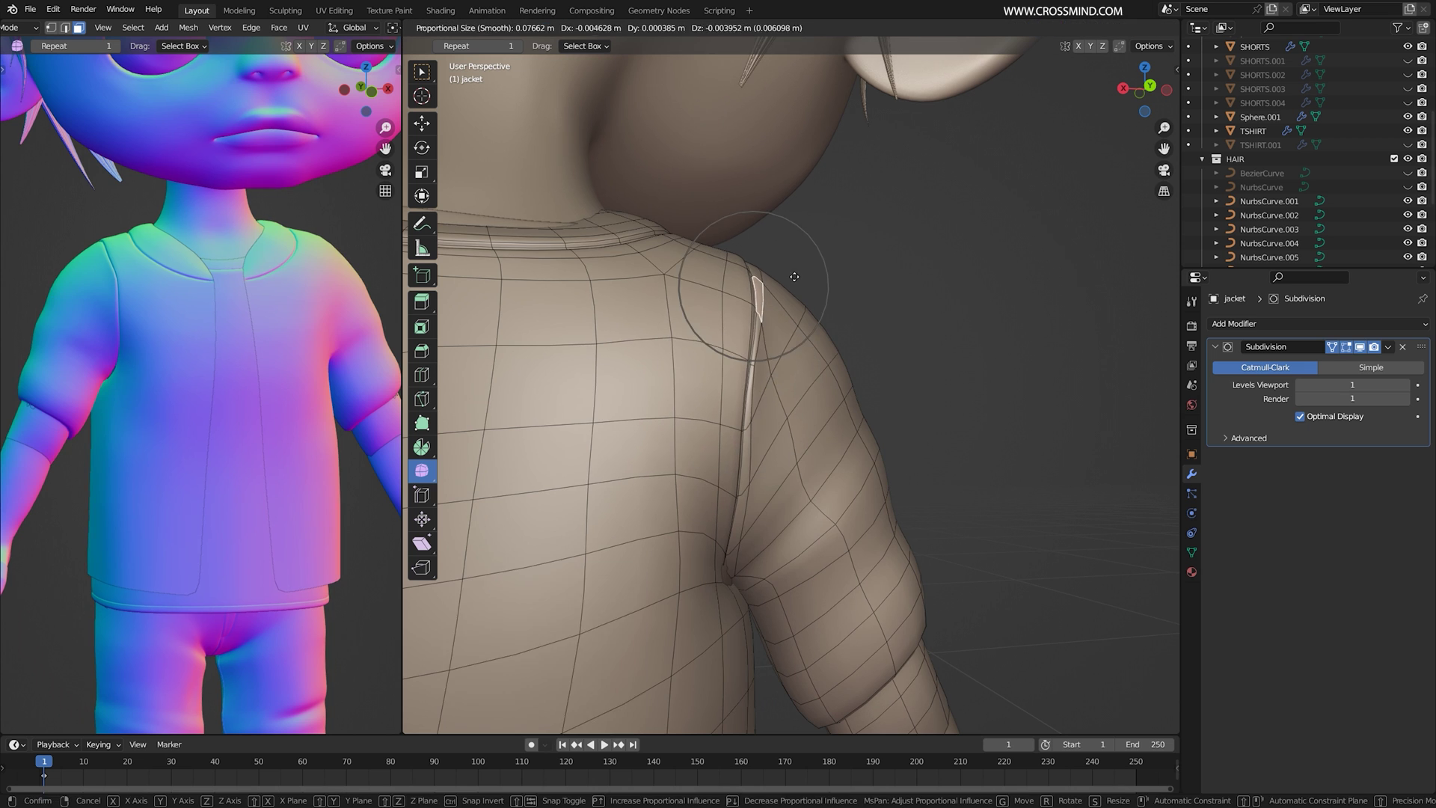
pyautogui.click(769, 297)
pyautogui.press('g')
pyautogui.click(890, 318)
pyautogui.press('Tab')
pyautogui.moveTo(891, 319); pyautogui.dragTo(598, 348, button='middle')
pyautogui.scroll(-4, 822, 344)
# - Symmetrize the whole jacket mesh from -X to +X and return to Object Mode
pyautogui.press('Tab')
pyautogui.press('a')
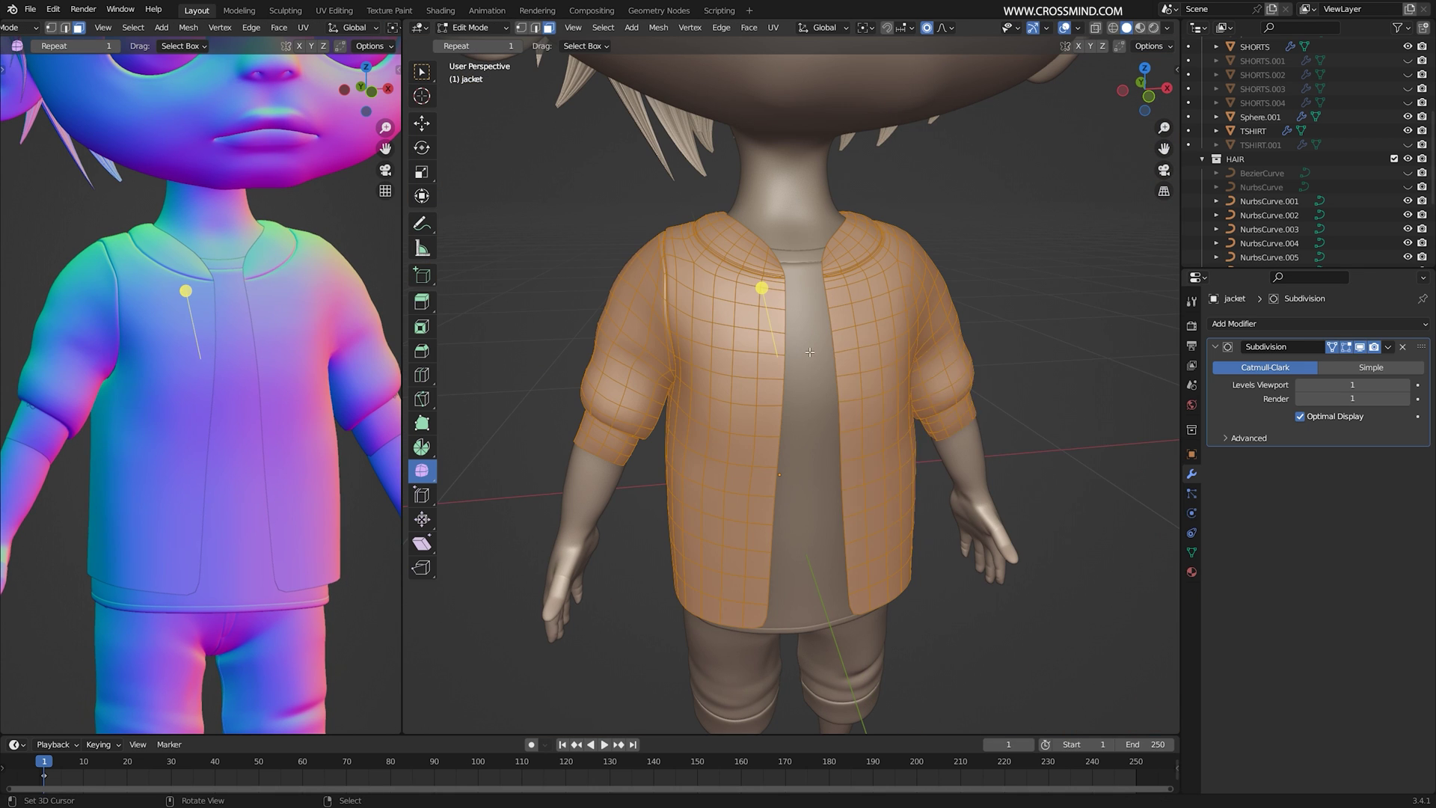
pyautogui.press('F3')
pyautogui.press('Return')
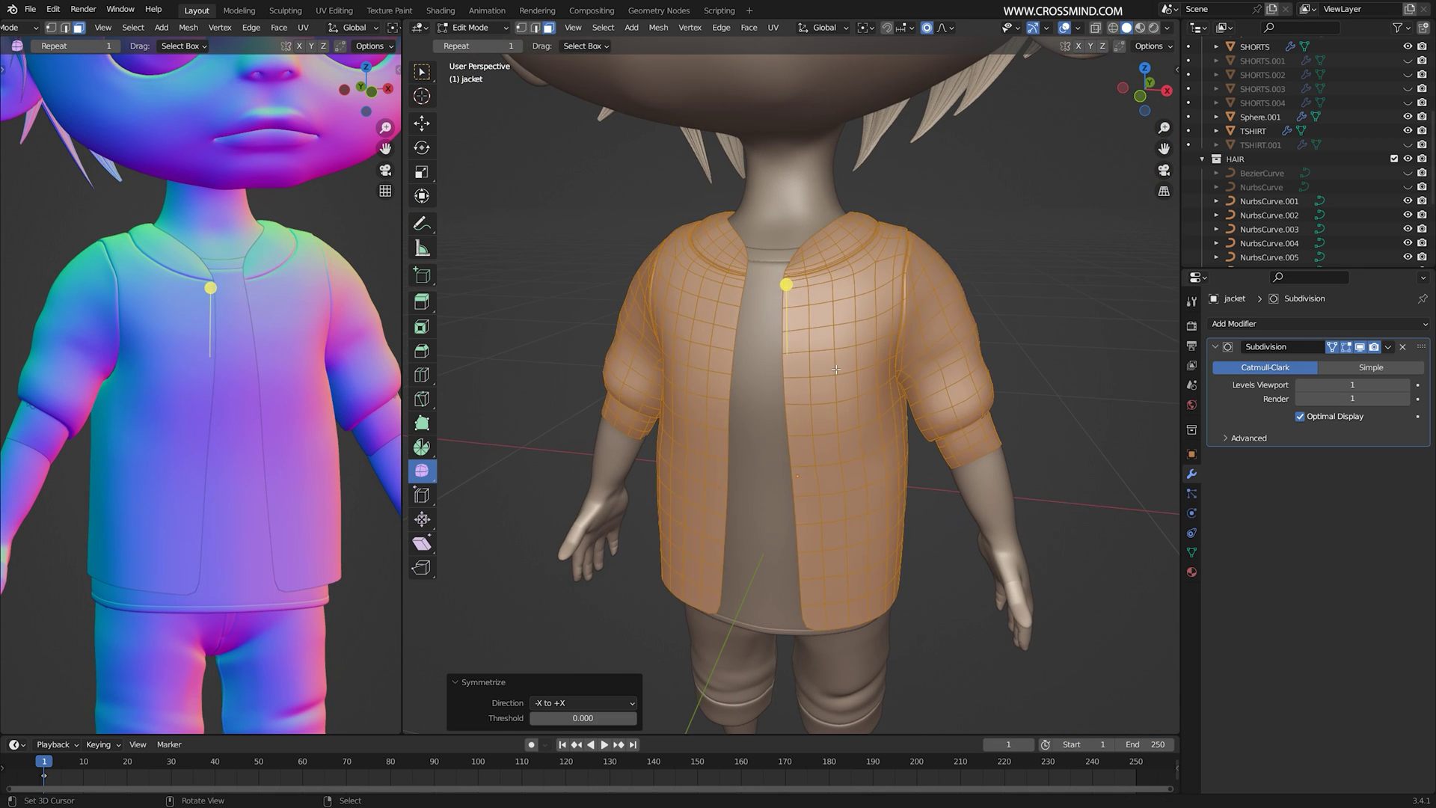
pyautogui.press('Tab')
pyautogui.moveTo(929, 372)
pyautogui.mouseDown(button='middle')
pyautogui.moveTo(902, 365)
pyautogui.moveTo(930, 375)
pyautogui.mouseUp(button='middle')
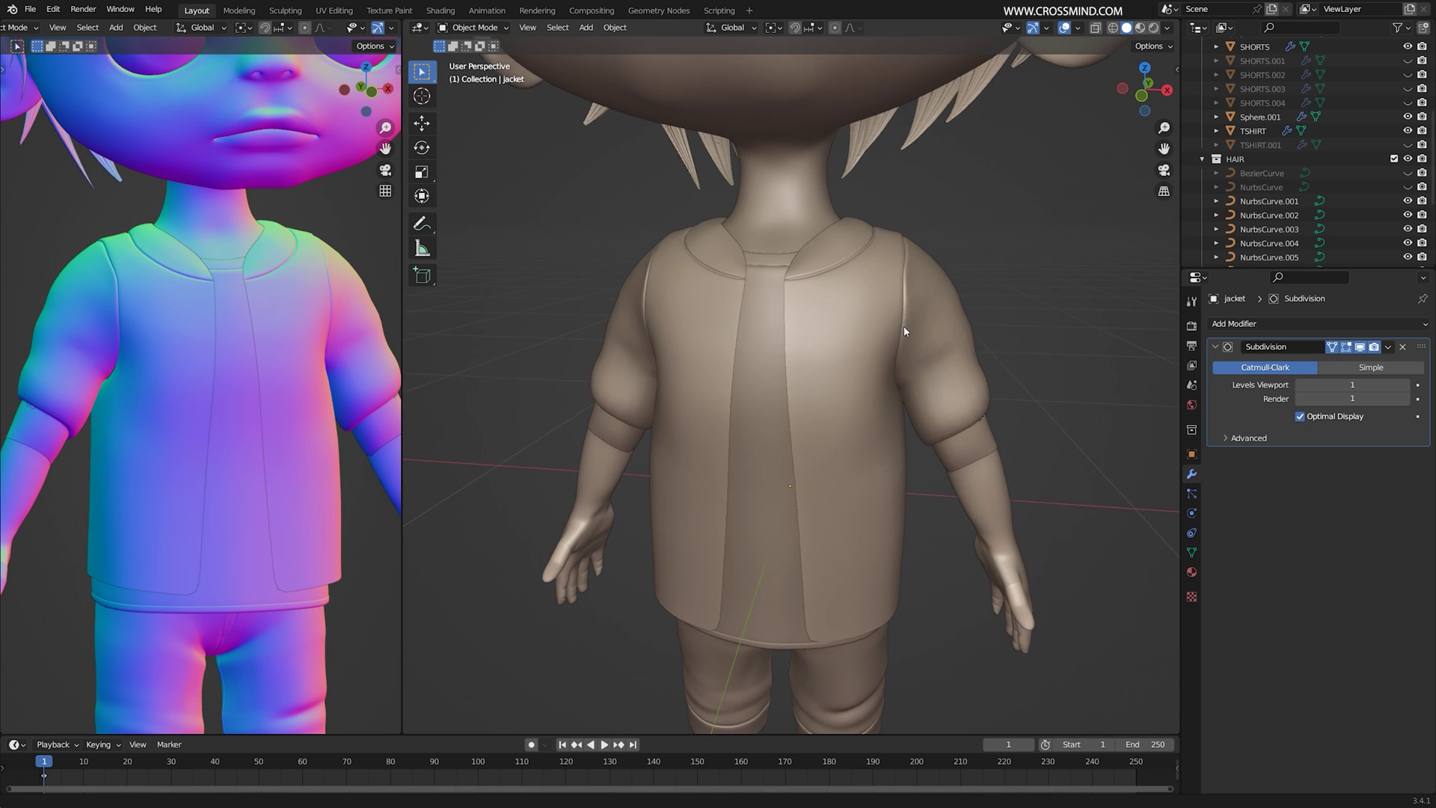
# - Inspect the armhole seams on both sides of the jacket and save the file
pyautogui.scroll(4, 907, 321)
pyautogui.press('Tab')
pyautogui.press('Tab')
pyautogui.scroll(-3, 926, 321)
pyautogui.keyDown('shift'); pyautogui.moveTo(718, 420); pyautogui.dragTo(822, 380, button='middle'); pyautogui.keyUp('shift')
pyautogui.scroll(3, 822, 379)
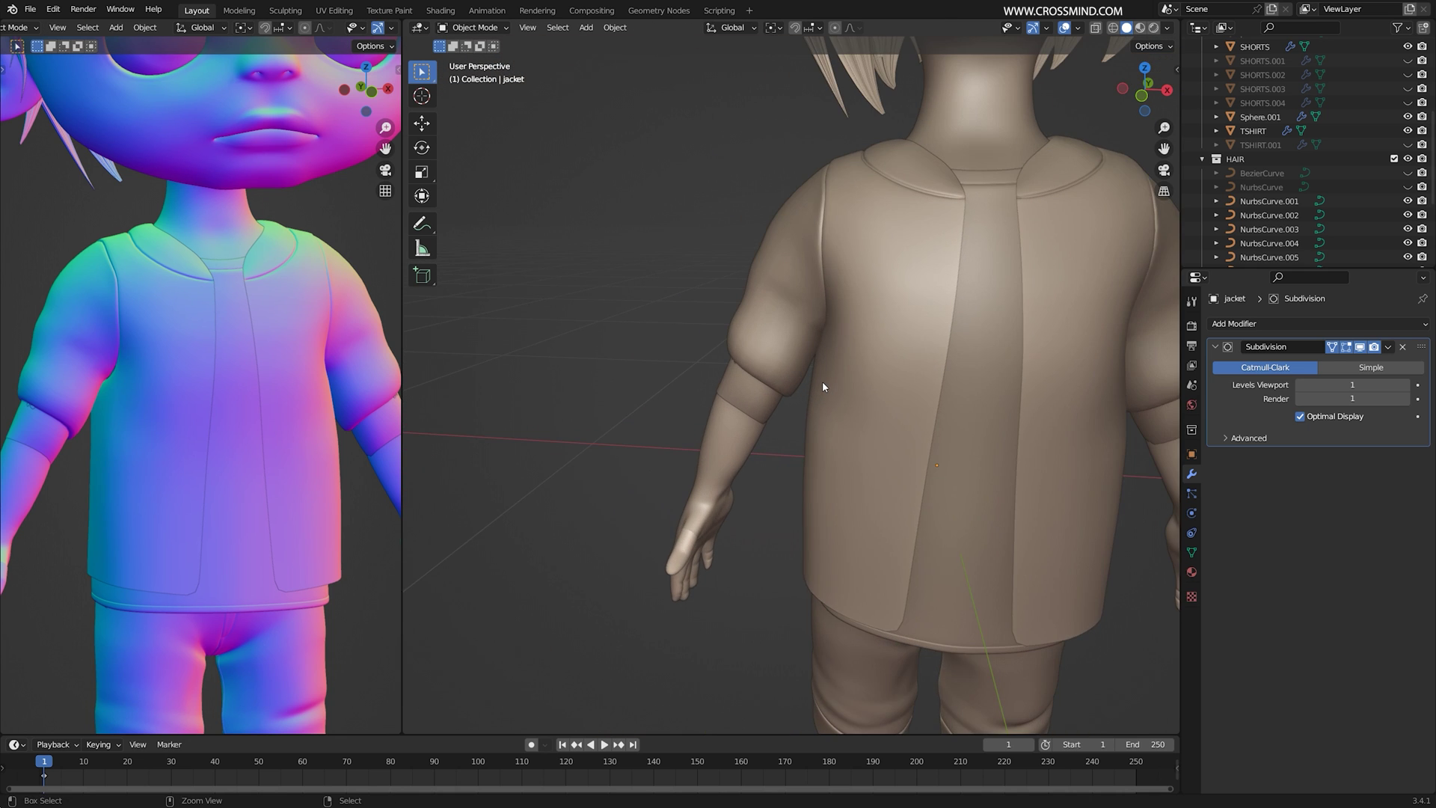
pyautogui.hotkey('ctrl', 's')
# - Select the open edge loop at the end of the sleeve cuff, extrude it in place and turn off proportional editing
pyautogui.scroll(-2, 822, 380)
pyautogui.scroll(3, 827, 374)
pyautogui.moveTo(737, 387); pyautogui.dragTo(1009, 322, button='middle')
pyautogui.press('Tab')
pyautogui.scroll(1, 827, 376)
pyautogui.scroll(2, 1010, 322)
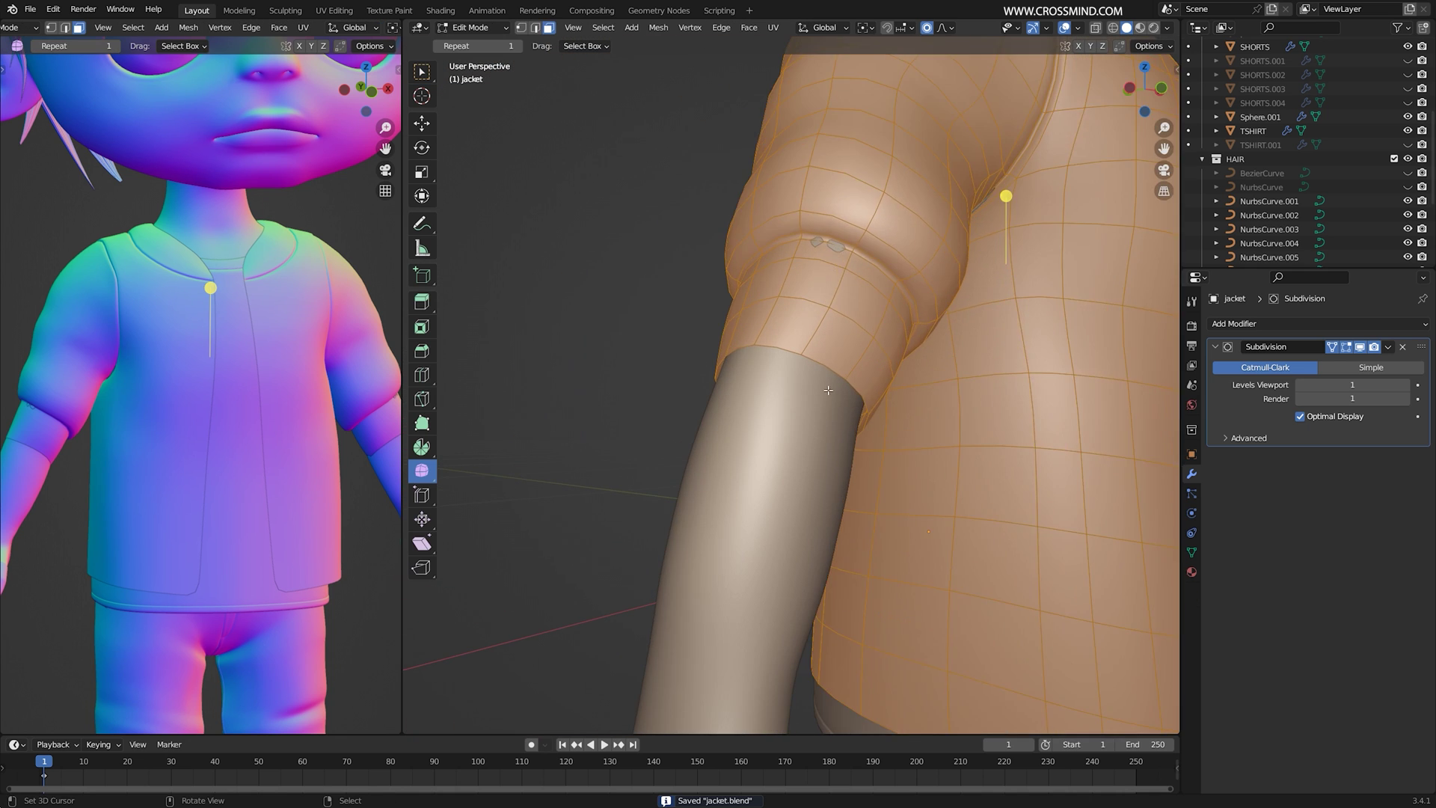
pyautogui.press('2')
pyautogui.keyDown('alt'); pyautogui.click(830, 363); pyautogui.keyUp('alt')
pyautogui.moveTo(830, 363); pyautogui.dragTo(866, 383, button='middle')
pyautogui.scroll(2, 866, 384)
pyautogui.press('e')
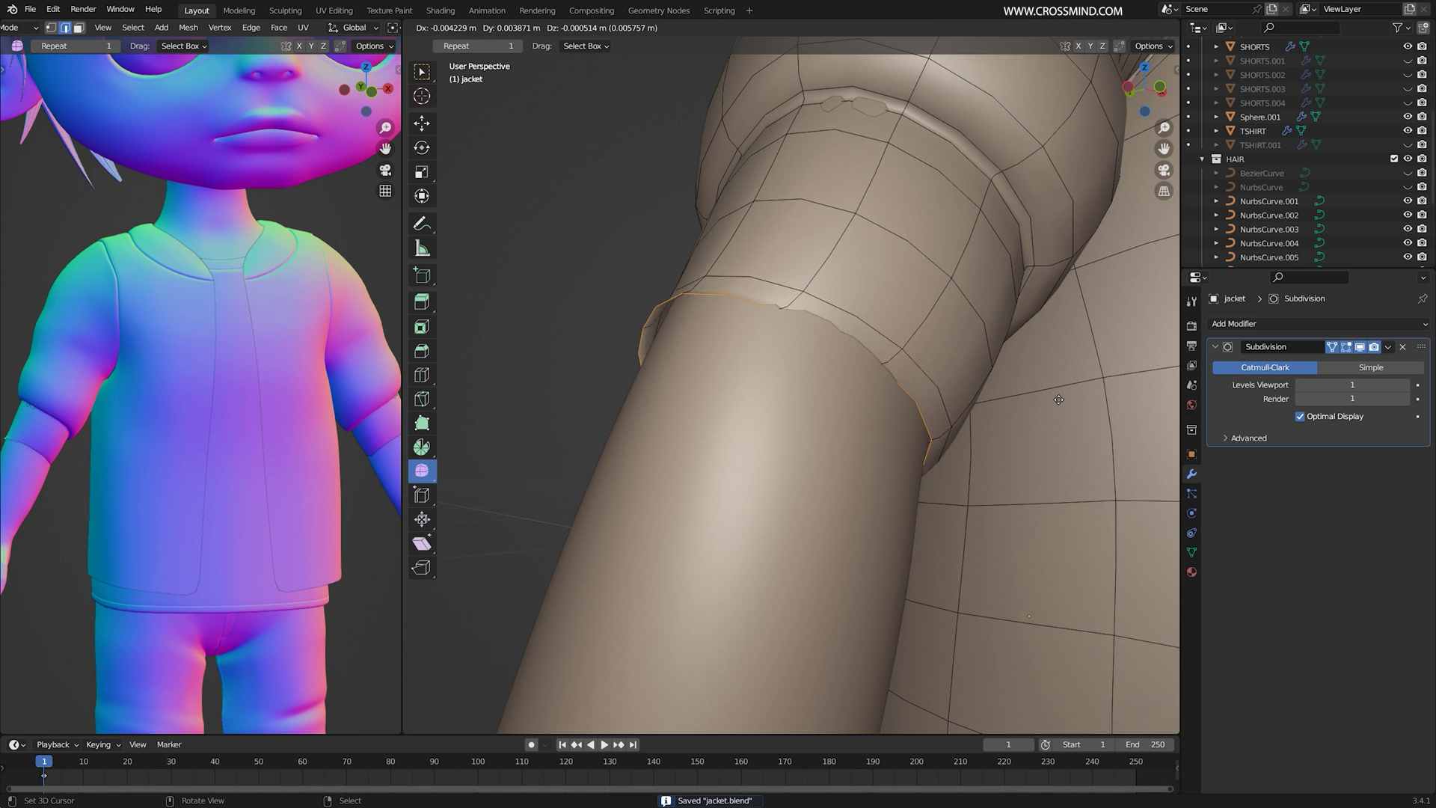
pyautogui.press('Escape')
pyautogui.press('s')
pyautogui.press('Escape')
pyautogui.press('o')
# - Scale the extruded cuff edge loop inward to give the sleeve opening a folded rim
pyautogui.scroll(2, 980, 352)
pyautogui.press('s')
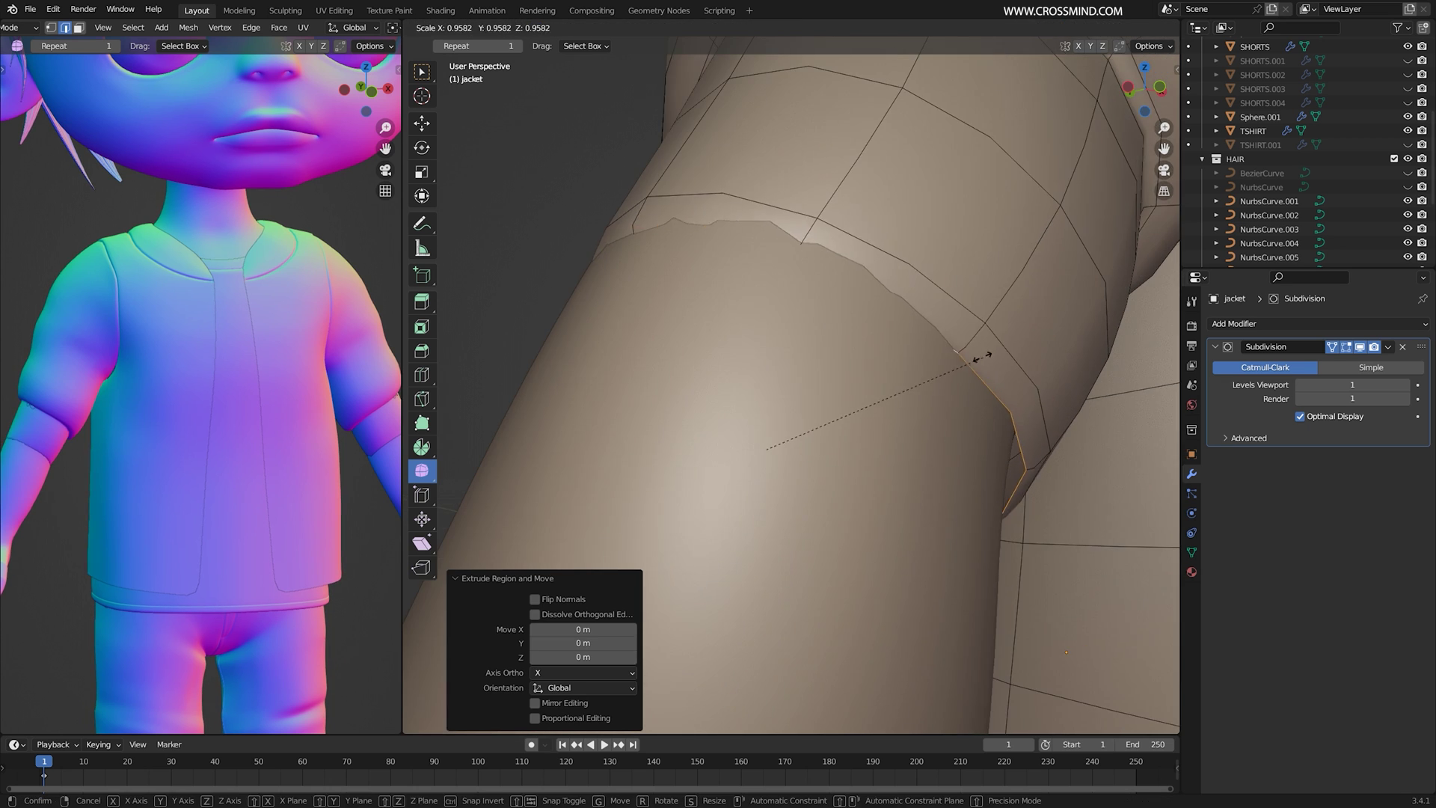
pyautogui.press('Escape')
pyautogui.hotkey('alt', 's')
pyautogui.press('Escape')
pyautogui.press('s')
pyautogui.keyDown('alt'); pyautogui.moveTo(980, 352); pyautogui.dragTo(923, 365); pyautogui.keyUp('alt')
pyautogui.press('s')
pyautogui.click(923, 366)
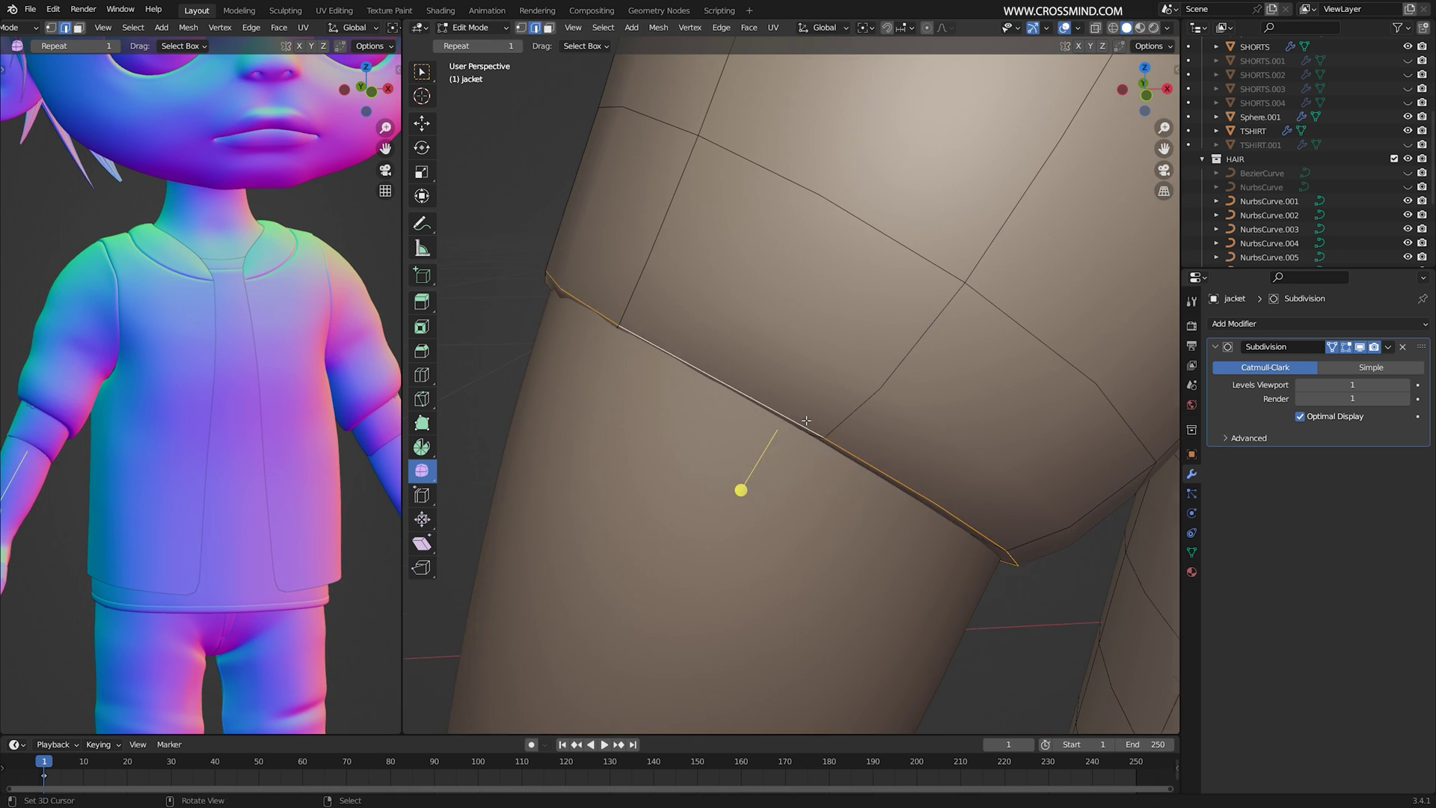
# - Refine the cuff rim by scaling its edge loop uniformly to 0.977
pyautogui.press('s')
pyautogui.keyDown('alt'); pyautogui.moveTo(830, 426); pyautogui.dragTo(884, 401); pyautogui.keyUp('alt')
pyautogui.press('z')
pyautogui.click(767, 402)
pyautogui.keyDown('alt'); pyautogui.rightClick(637, 274); pyautogui.keyUp('alt')
pyautogui.press('z')
pyautogui.press('s')
pyautogui.click(934, 335)
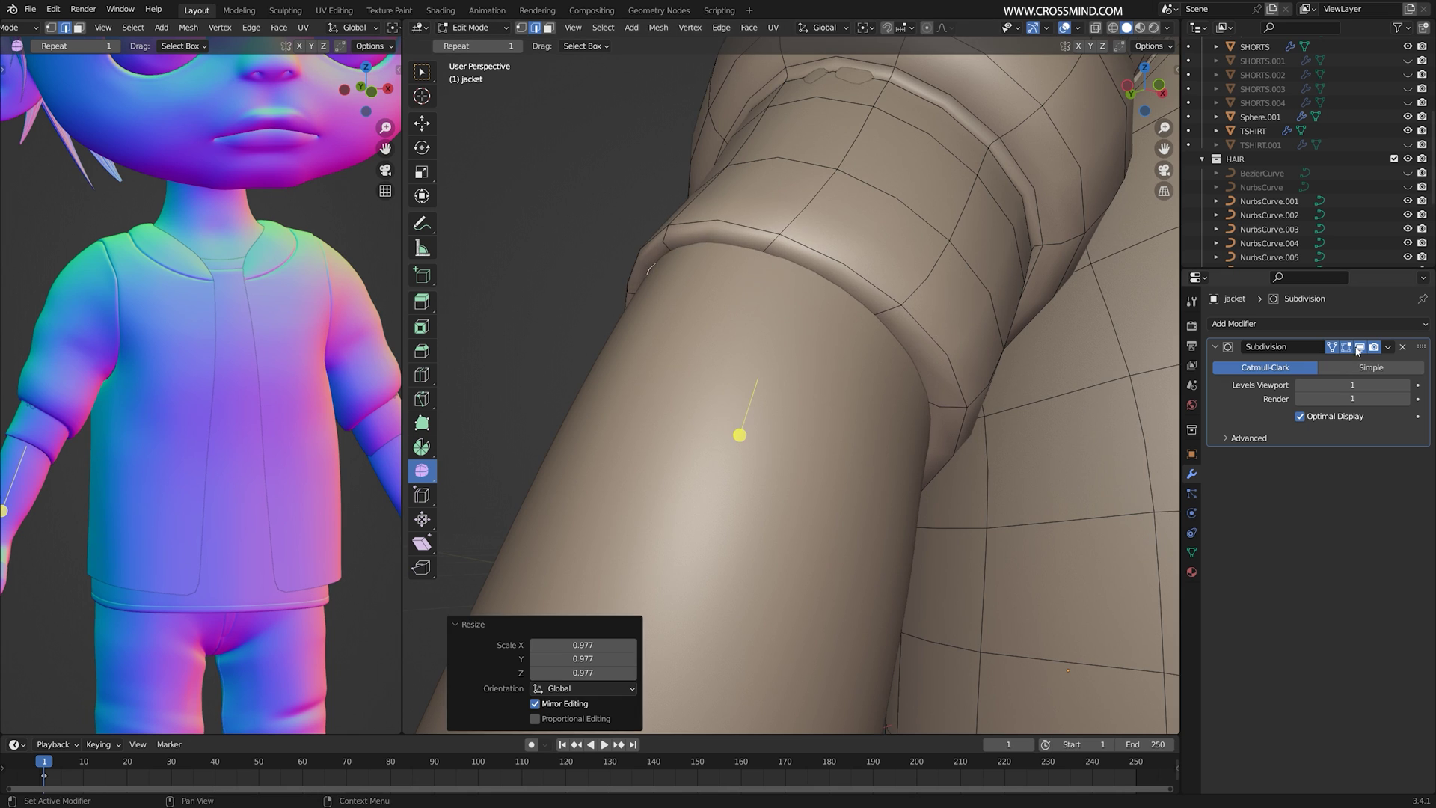
# - Add a loop cut beside the sleeve cuff's rim and review the cuff in Object Mode
pyautogui.scroll(1, 950, 333)
pyautogui.hotkey('ctrl', 'r')
pyautogui.press('g')
pyautogui.click(939, 337)
pyautogui.press('Tab')
pyautogui.scroll(-6, 939, 337)
pyautogui.moveTo(940, 336); pyautogui.dragTo(890, 359, button='middle')
pyautogui.press('Tab')
pyautogui.press('3')
pyautogui.hotkey('ctrl', 'r')
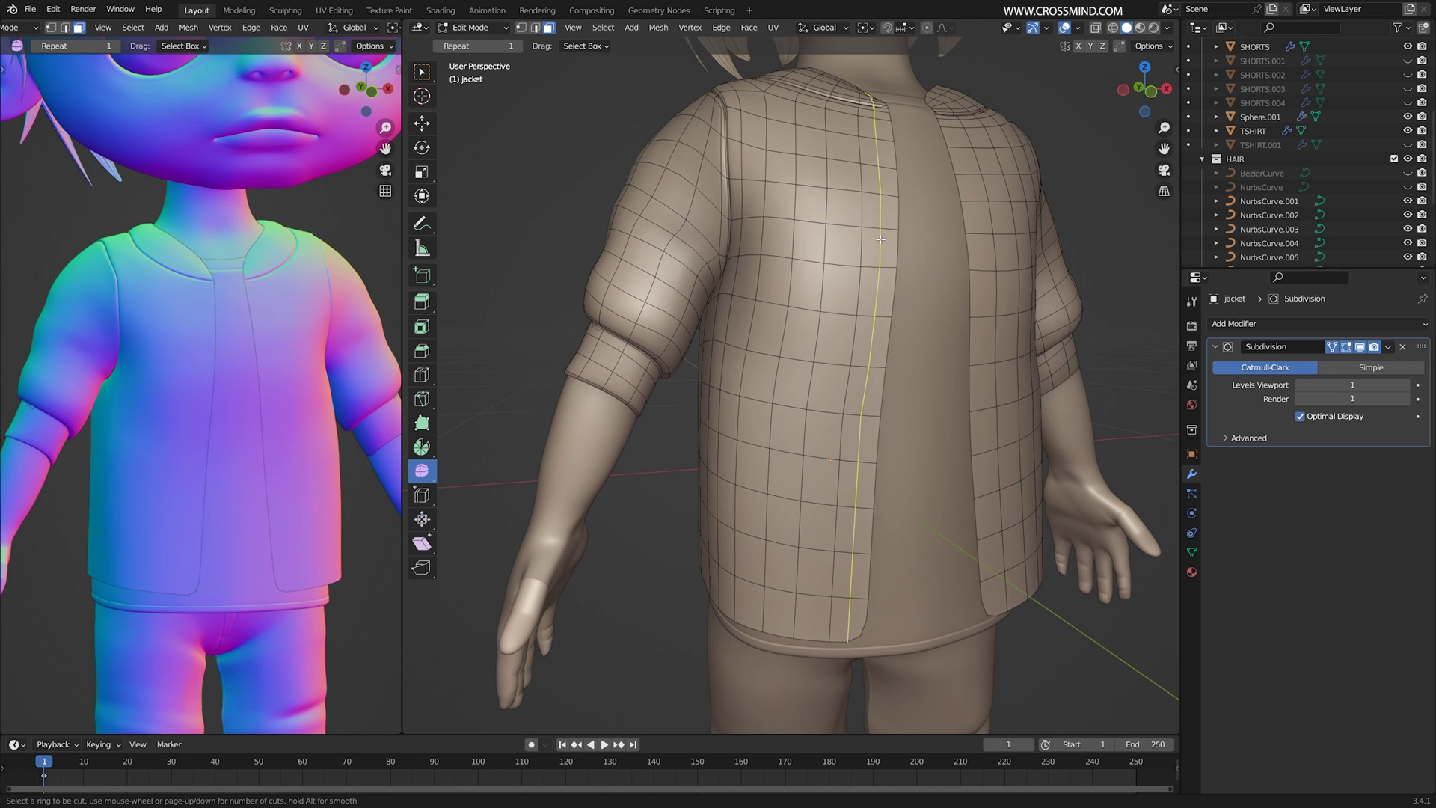
pyautogui.moveTo(815, 409); pyautogui.dragTo(863, 346, button='middle')
# - Turn off the Subdivision modifier's viewport display and slide an edge loop on the jacket body to even out the spacing
pyautogui.press('2')
pyautogui.scroll(4, 873, 347)
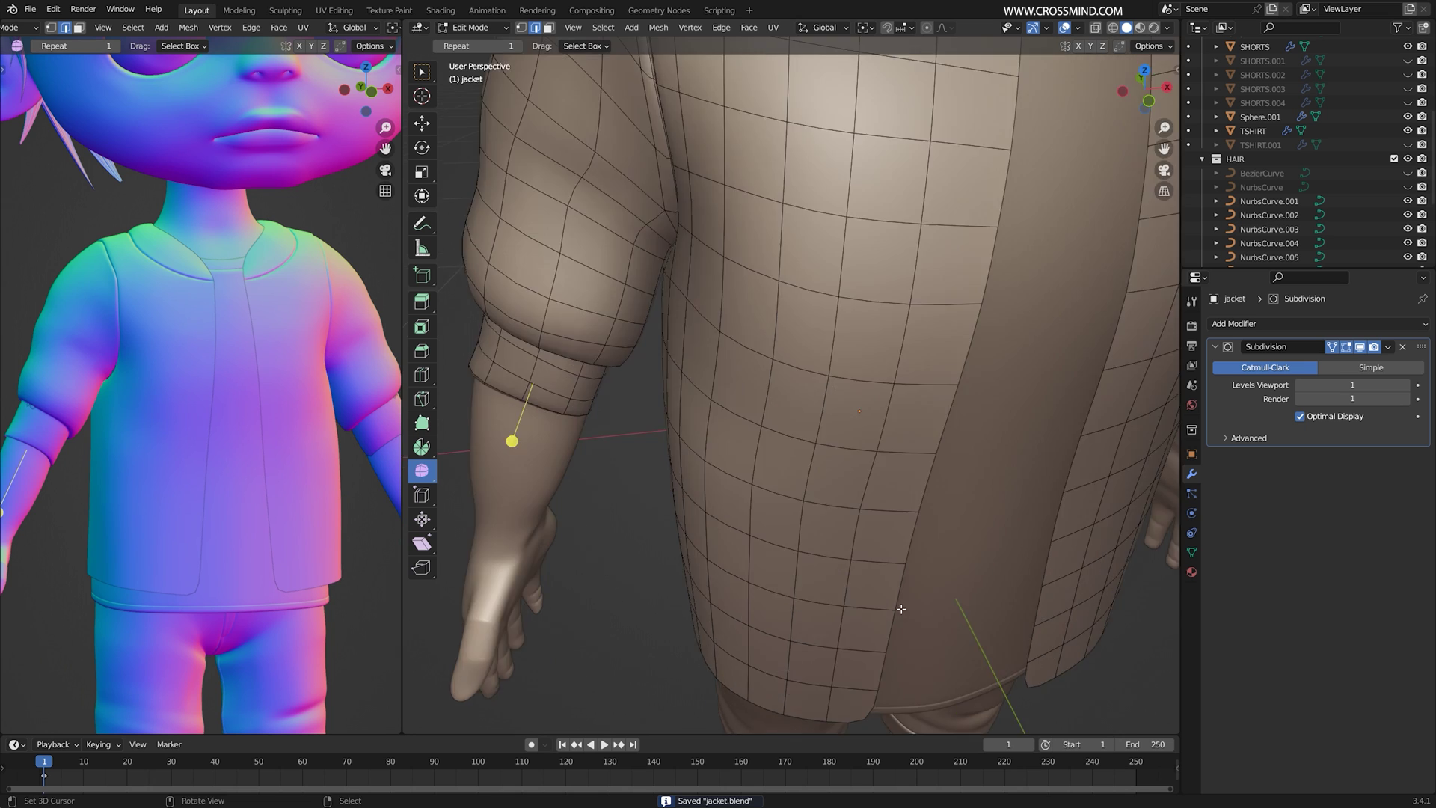
pyautogui.keyDown('alt'); pyautogui.rightClick(1039, 543); pyautogui.keyUp('alt')
pyautogui.moveTo(901, 584); pyautogui.dragTo(1077, 524, button='middle')
pyautogui.click(1360, 347)
pyautogui.press('g')
pyautogui.press('g')
pyautogui.click(946, 476)
pyautogui.press('g')
pyautogui.press('g')
pyautogui.click(946, 475)
# - Slide individual edges along the side of the jacket body to even out the mesh flow
pyautogui.moveTo(816, 464)
pyautogui.mouseDown(button='middle')
pyautogui.moveTo(853, 456)
pyautogui.moveTo(819, 437)
pyautogui.mouseUp(button='middle')
pyautogui.rightClick(808, 457)
pyautogui.press('g')
pyautogui.press('g')
pyautogui.rightClick(815, 436)
pyautogui.press('g')
pyautogui.press('g')
pyautogui.click(778, 322)
# - Switch to vertex selection and slide a vertex on the jacket's side below the armpit by a factor of 0.320
pyautogui.press('1')
pyautogui.rightClick(772, 205)
pyautogui.press('g')
pyautogui.press('g')
pyautogui.click(751, 205)
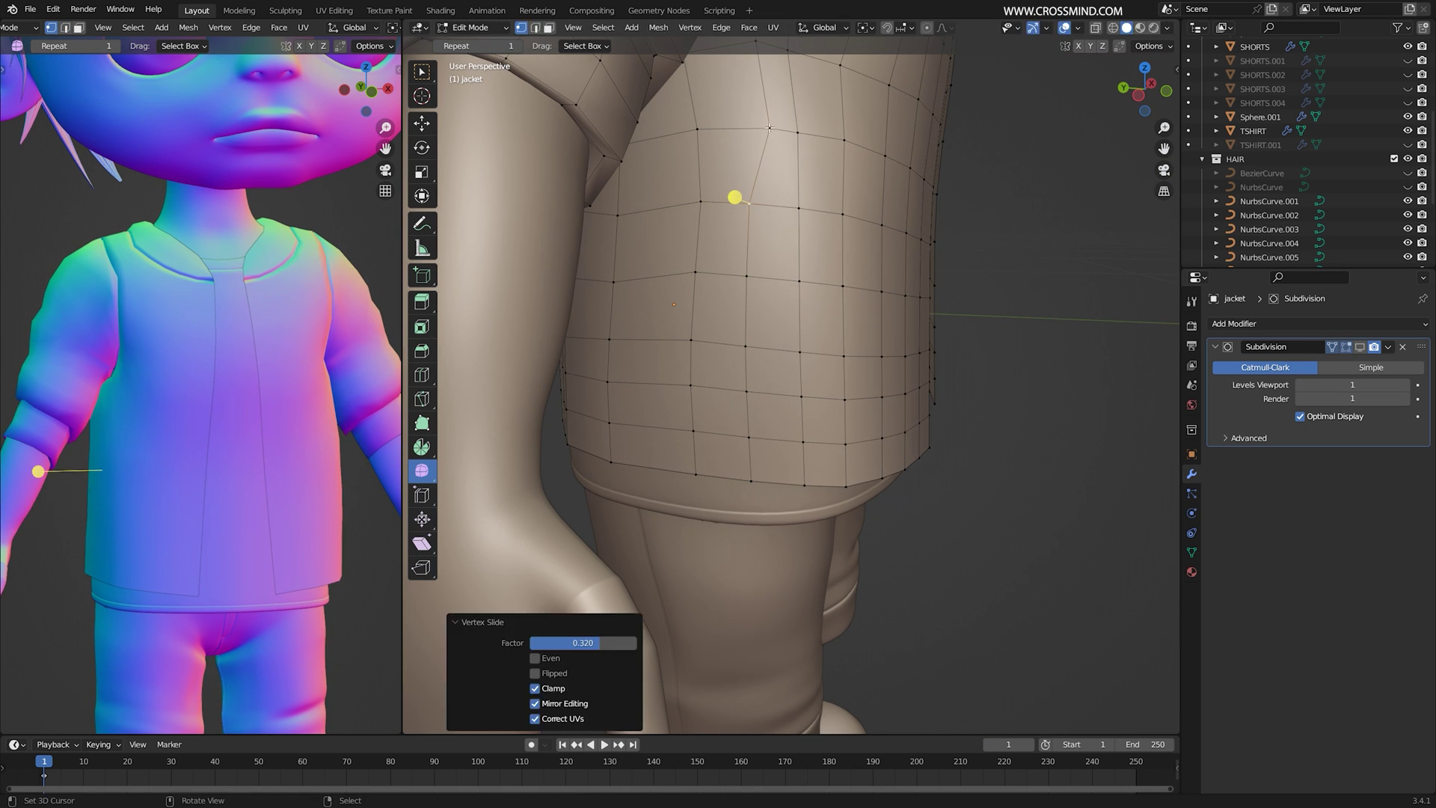
# - Slide two more vertices on the jacket's side near the sleeve, the first by a factor of 0.263, and save the file
pyautogui.moveTo(759, 150); pyautogui.dragTo(845, 403, button='middle')
pyautogui.rightClick(696, 378)
pyautogui.press('g')
pyautogui.press('g')
pyautogui.rightClick(770, 258)
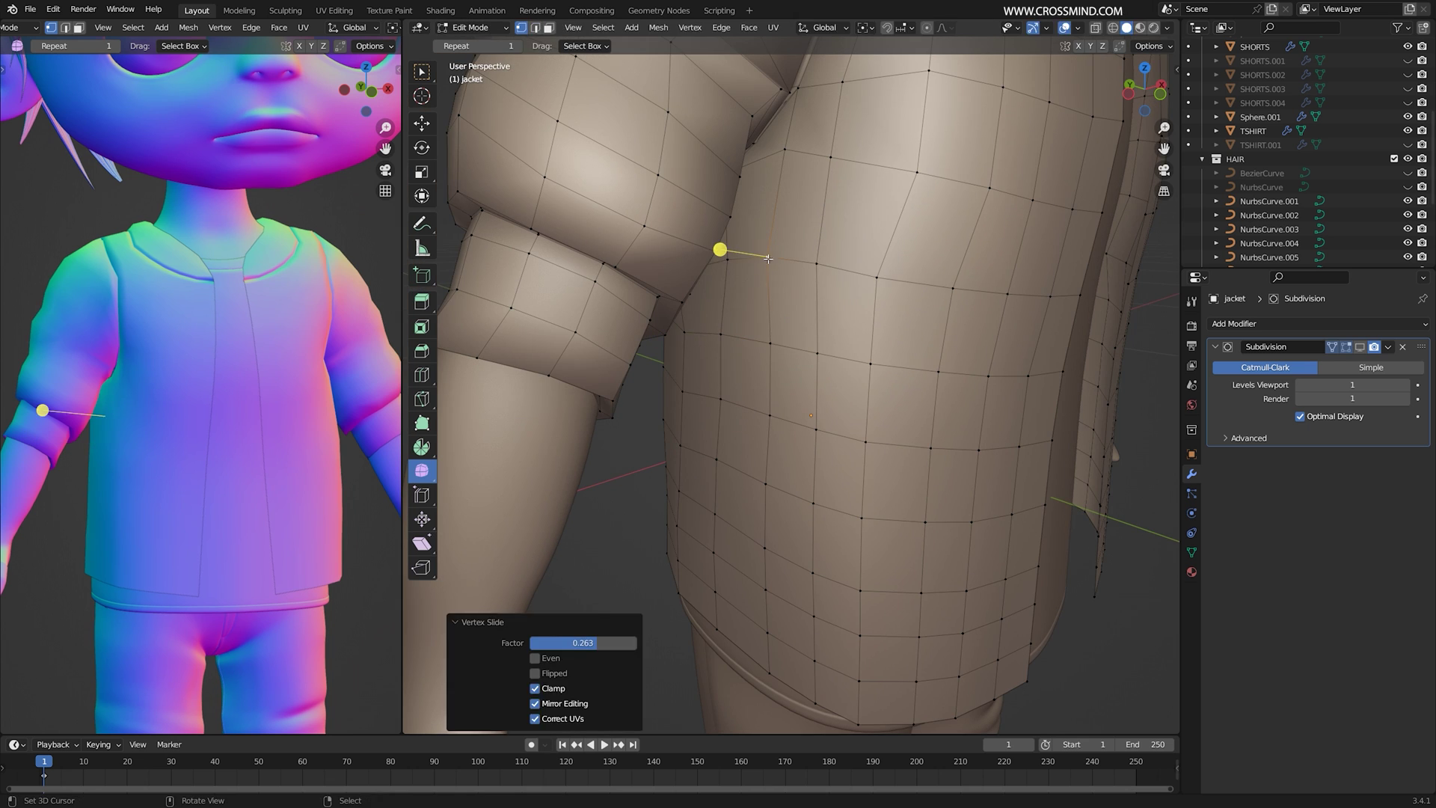
pyautogui.press('g')
pyautogui.press('g')
pyautogui.click(822, 267)
pyautogui.scroll(-2, 831, 277)
pyautogui.moveTo(830, 277); pyautogui.dragTo(890, 258, button='middle')
pyautogui.keyDown('shift'); pyautogui.moveTo(916, 625); pyautogui.dragTo(816, 532, button='middle'); pyautogui.keyUp('shift')
pyautogui.hotkey('ctrl', 's')
# - Select the edge loop along the jacket's front opening and restore the Subdivision modifier's viewport display
pyautogui.press('2')
pyautogui.keyDown('alt'); pyautogui.rightClick(846, 523); pyautogui.keyUp('alt')
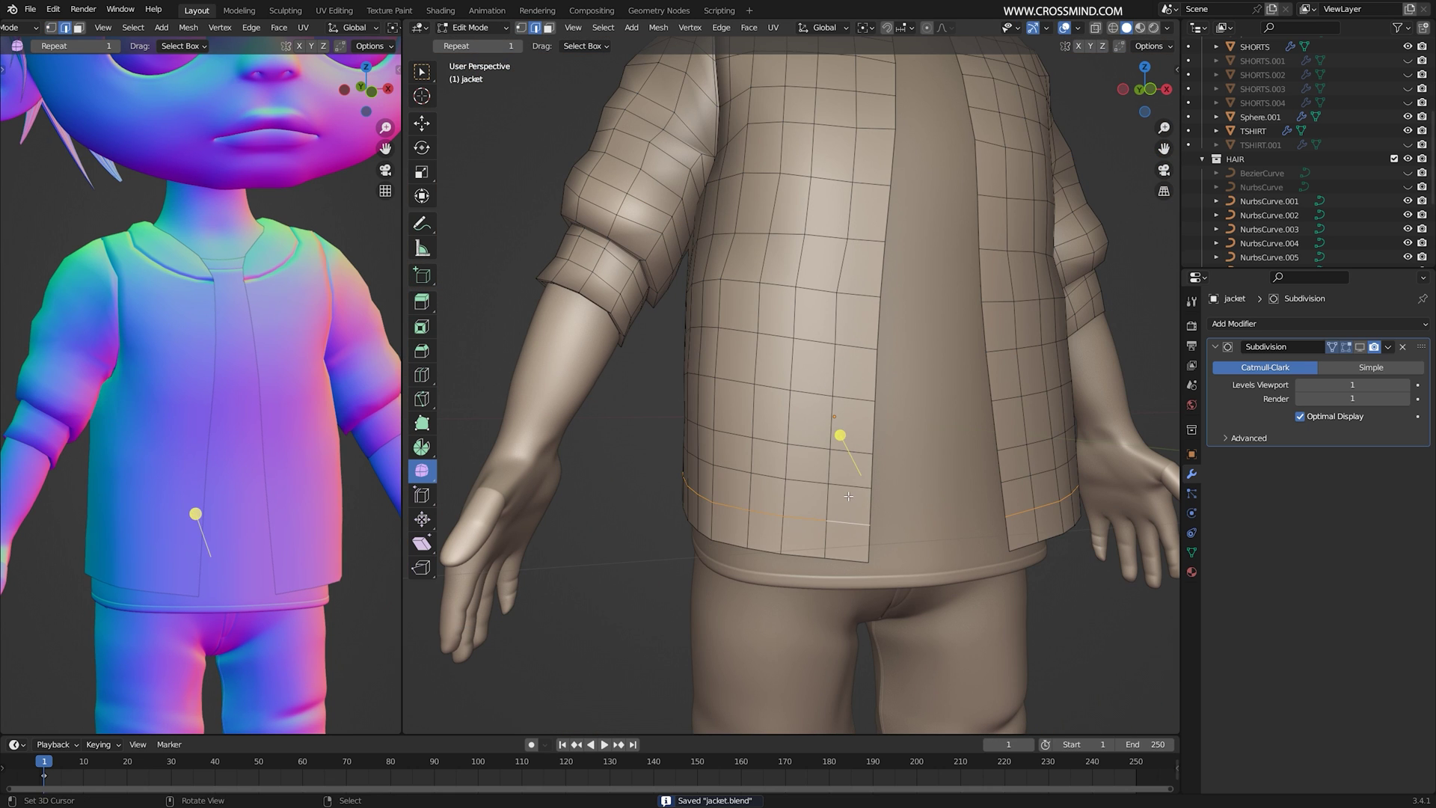
pyautogui.keyDown('alt'); pyautogui.rightClick(871, 541); pyautogui.keyUp('alt')
pyautogui.click(1359, 347)
pyautogui.scroll(-3, 882, 449)
pyautogui.moveTo(882, 449); pyautogui.dragTo(848, 484, button='middle')
pyautogui.scroll(3, 837, 449)
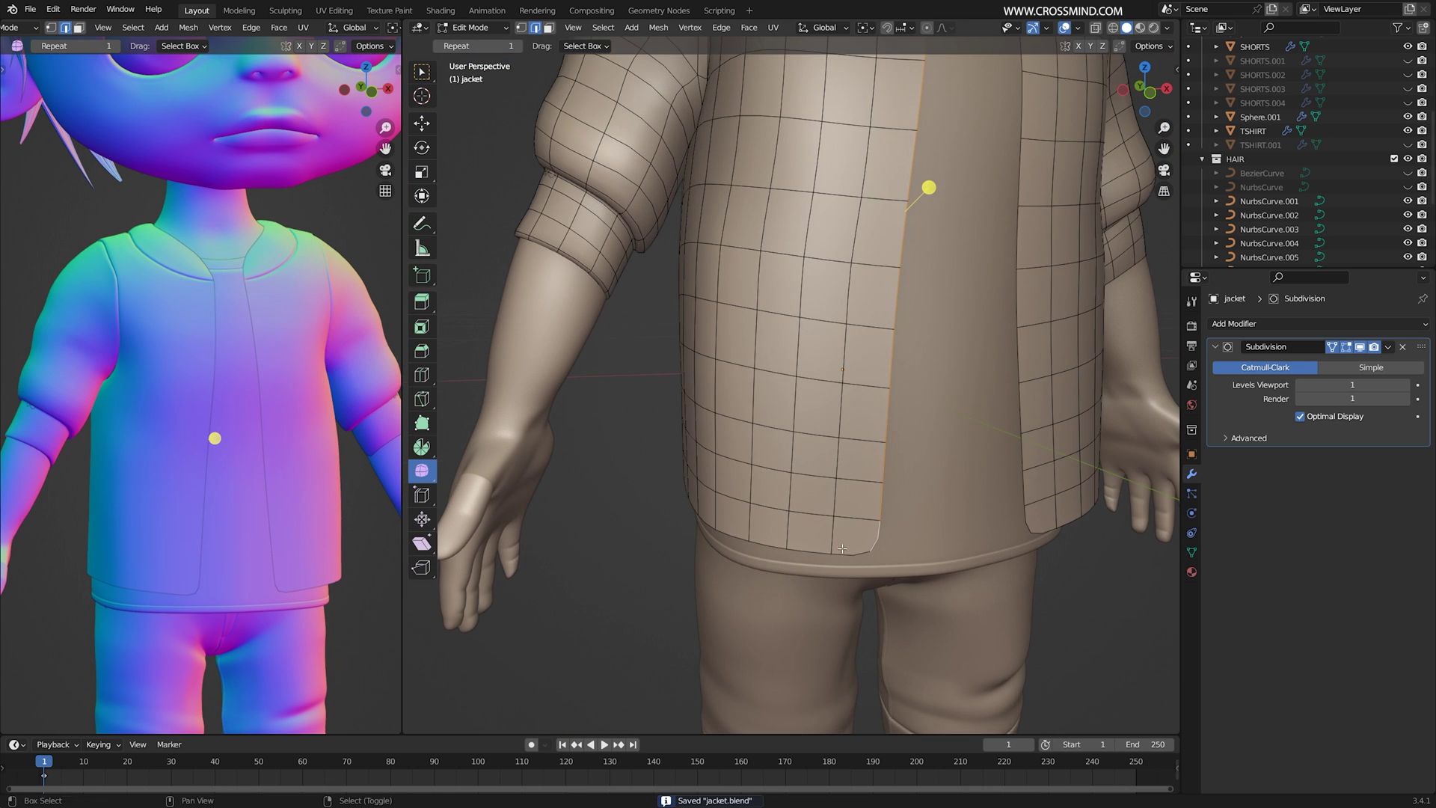
pyautogui.press('3')
pyautogui.rightClick(813, 533)
pyautogui.keyDown('shift'); pyautogui.moveTo(851, 243); pyautogui.dragTo(885, 406, button='middle'); pyautogui.keyUp('shift')
pyautogui.moveTo(934, 217); pyautogui.dragTo(914, 218)
pyautogui.click(926, 217)
pyautogui.hotkey('ctrl', 'z')
pyautogui.press('2')
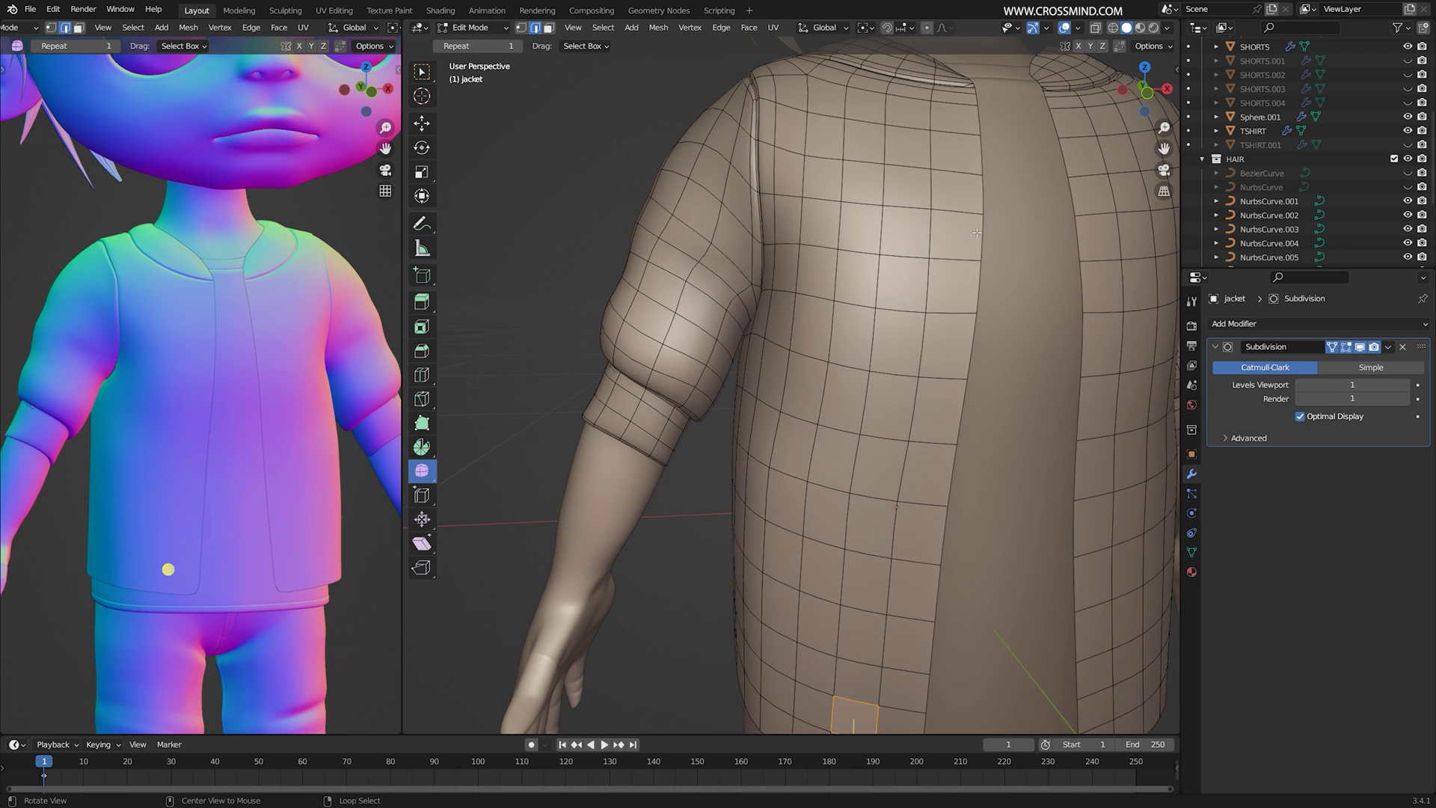
# - Select the horizontal edge loop just above the jacket's hem and bevel it with a width of 0.000143 m
pyautogui.keyDown('shift'); pyautogui.moveTo(994, 198); pyautogui.dragTo(863, 549, button='middle'); pyautogui.keyUp('shift')
pyautogui.scroll(3, 869, 479)
pyautogui.keyDown('alt'); pyautogui.rightClick(856, 652); pyautogui.keyUp('alt')
pyautogui.scroll(1, 863, 549)
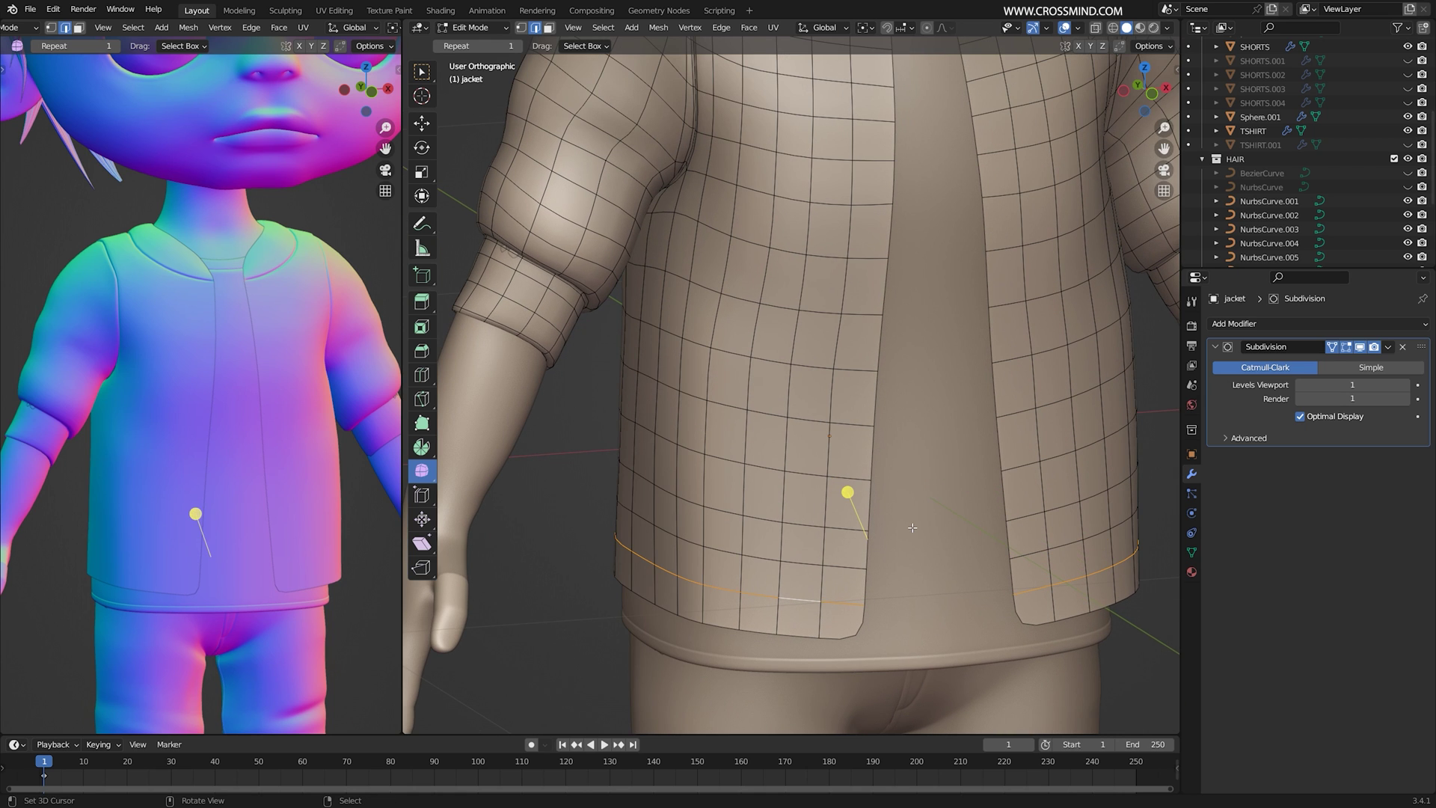
pyautogui.scroll(2, 905, 545)
pyautogui.hotkey('ctrl', 'b')
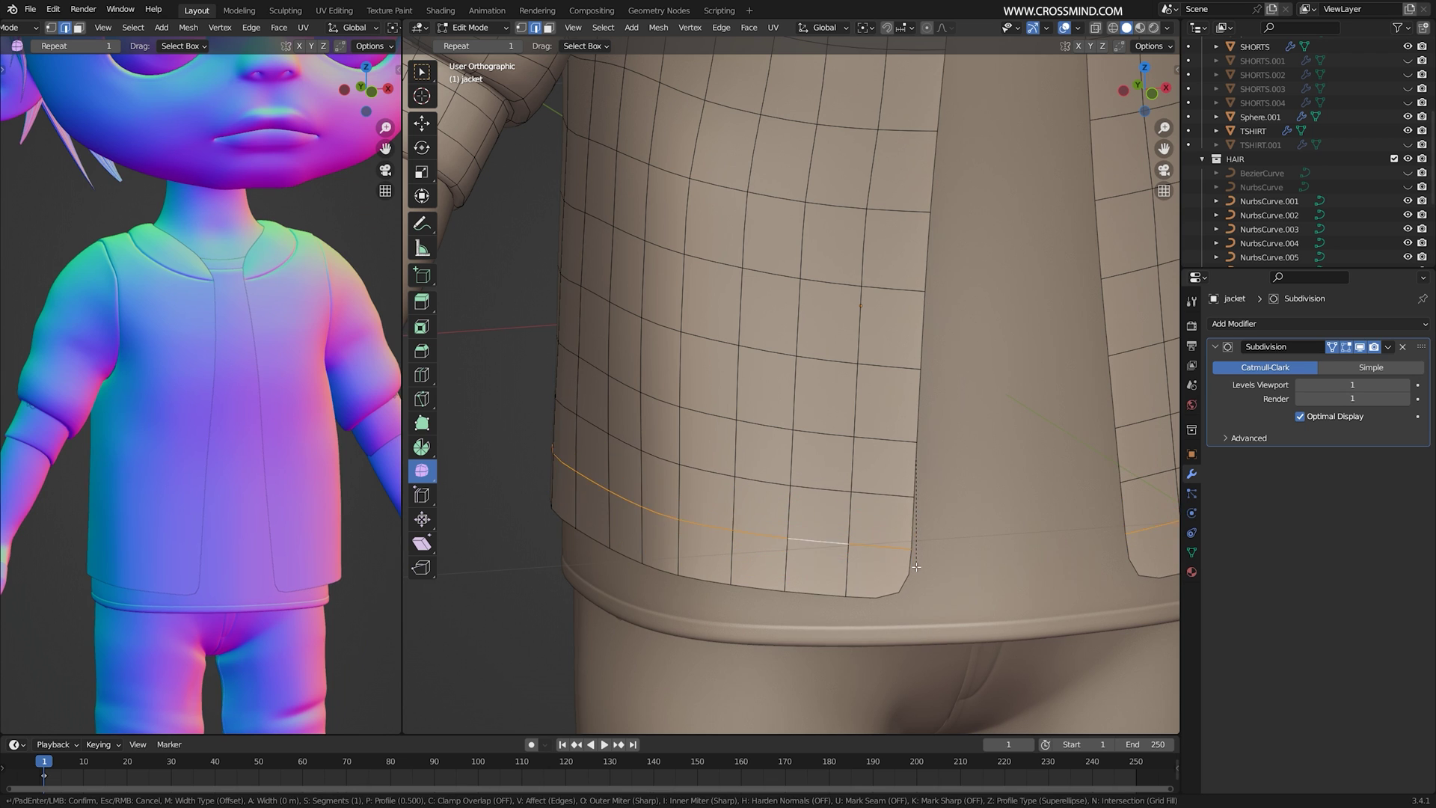
pyautogui.click(919, 573)
# - Extrude the beveled hem faces along their normals by about 0.008 m to form a hem seam and review it in Object Mode
pyautogui.hotkey('alt', 'e')
pyautogui.click(939, 524)
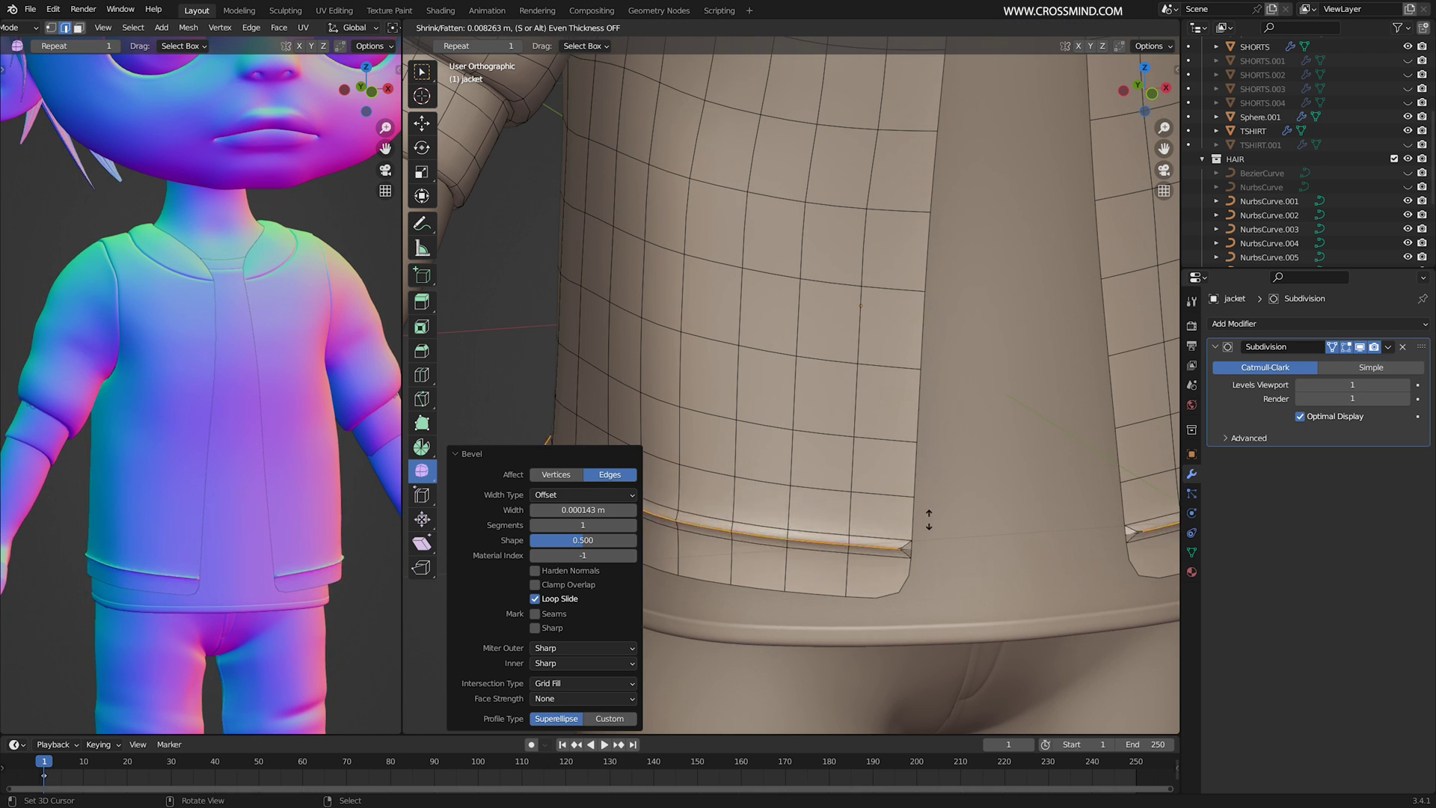
pyautogui.click(934, 519)
pyautogui.press('Tab')
pyautogui.scroll(-4, 1005, 473)
pyautogui.scroll(-5, 1005, 473)
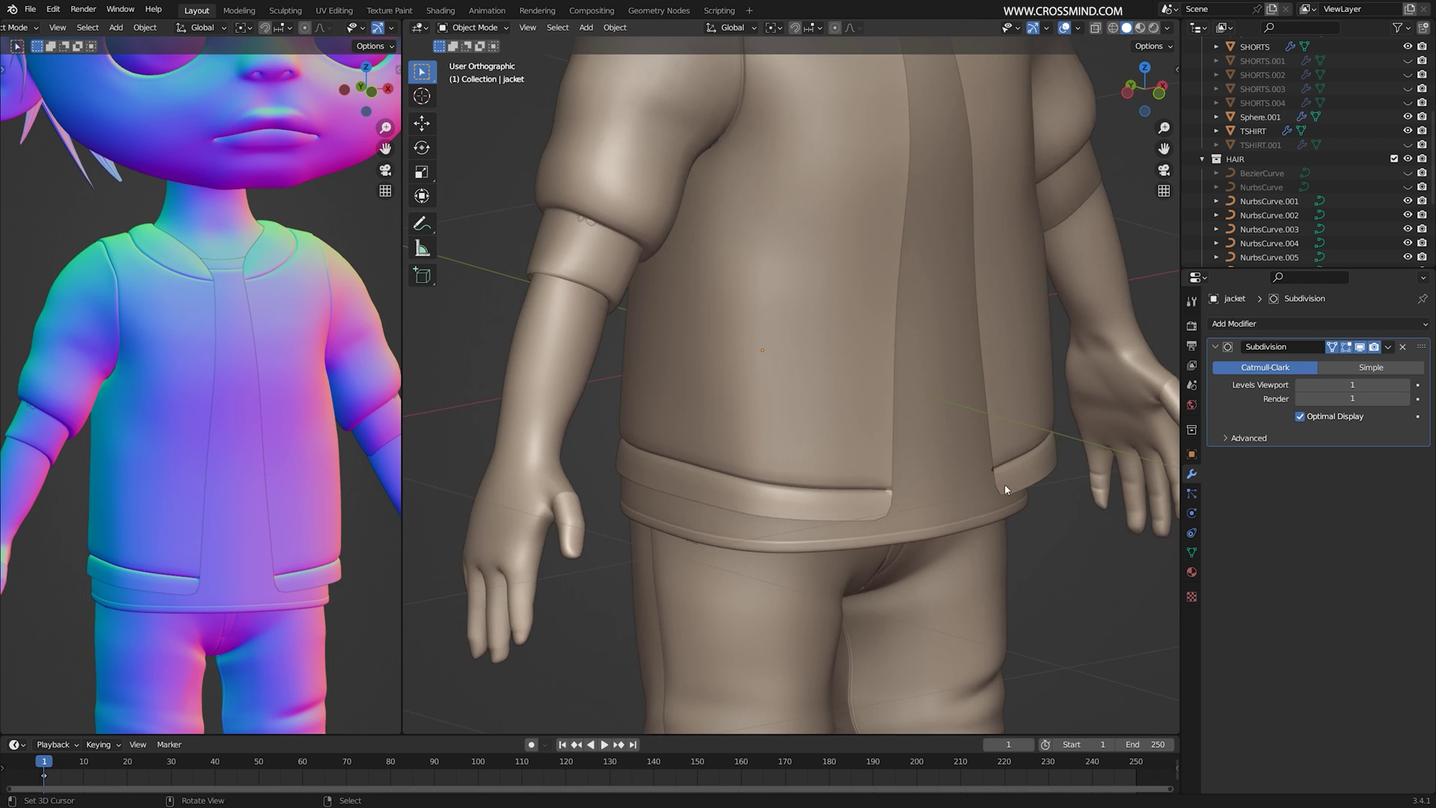
# - Select the path of front opening edges between the hem seam and the collar and slide it by a factor of 0.276
pyautogui.press('Tab')
pyautogui.scroll(8, 878, 478)
pyautogui.moveTo(878, 478); pyautogui.dragTo(857, 201, button='middle')
pyautogui.scroll(-4, 836, 667)
pyautogui.keyDown('ctrl'); pyautogui.click(859, 166); pyautogui.keyUp('ctrl')
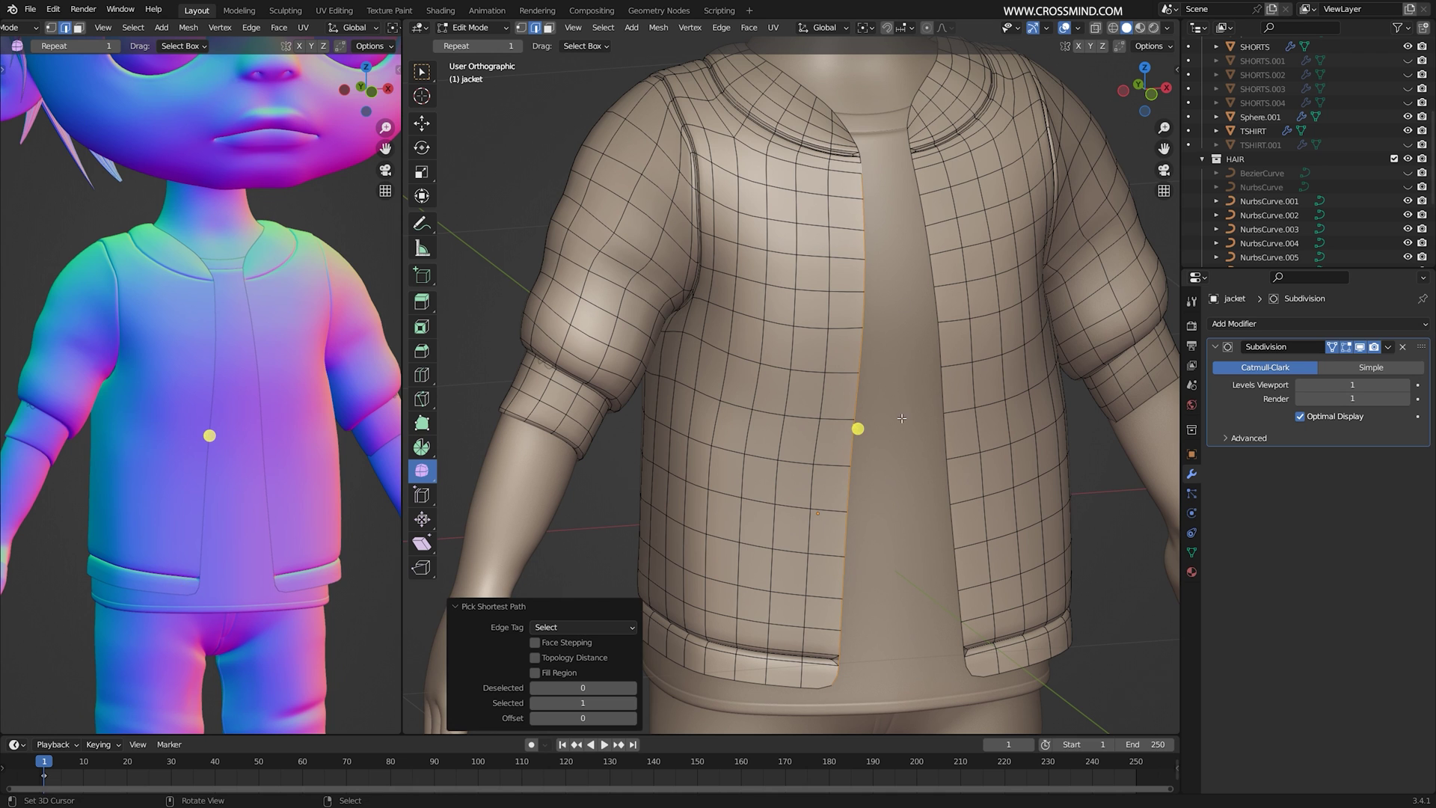
pyautogui.click(937, 442)
# - Extrude the selected front opening edges outward by 0.022865 m in X, -0.007877 m in Y and -0.003616 m in Z
pyautogui.scroll(3, 852, 384)
pyautogui.scroll(-1, 853, 396)
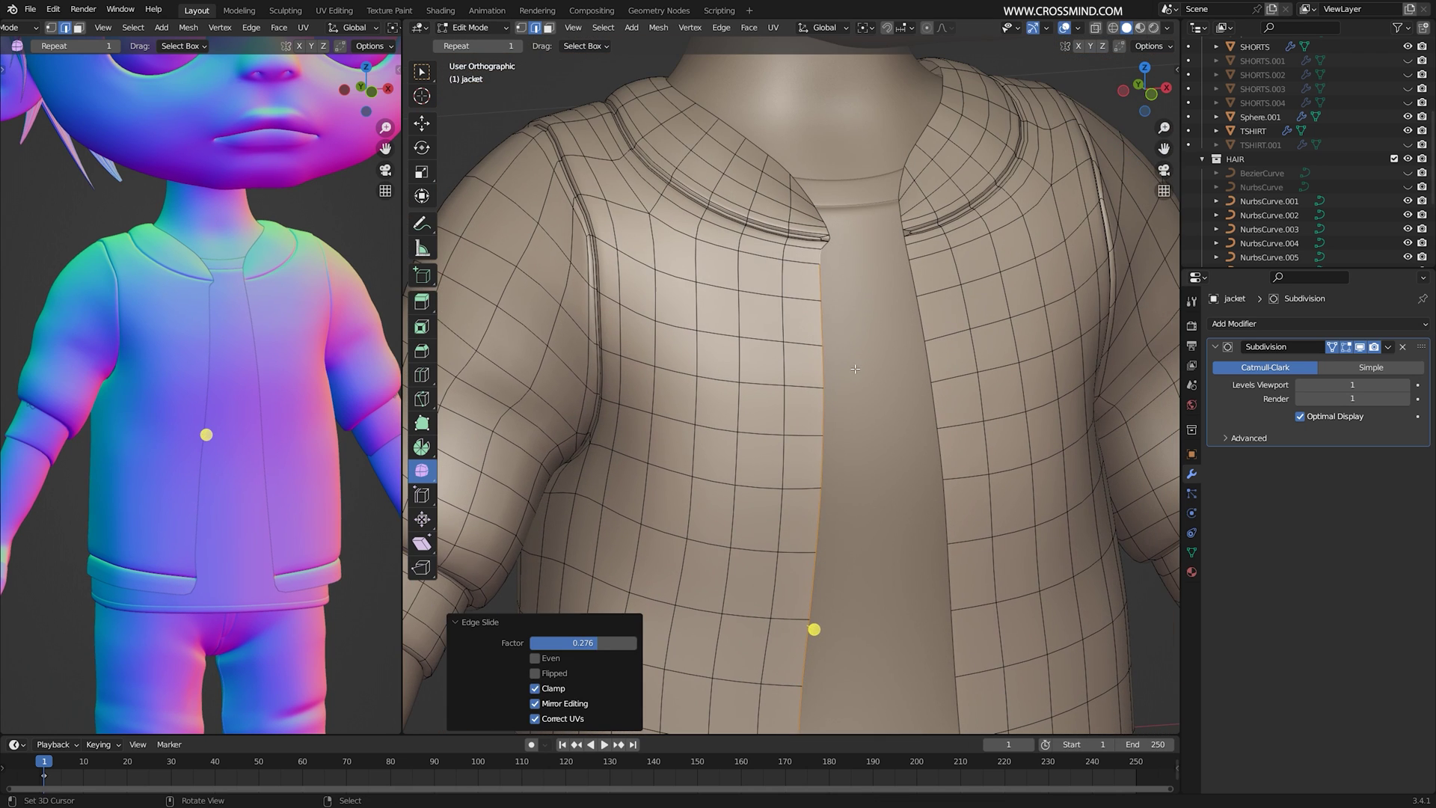
pyautogui.click(887, 369)
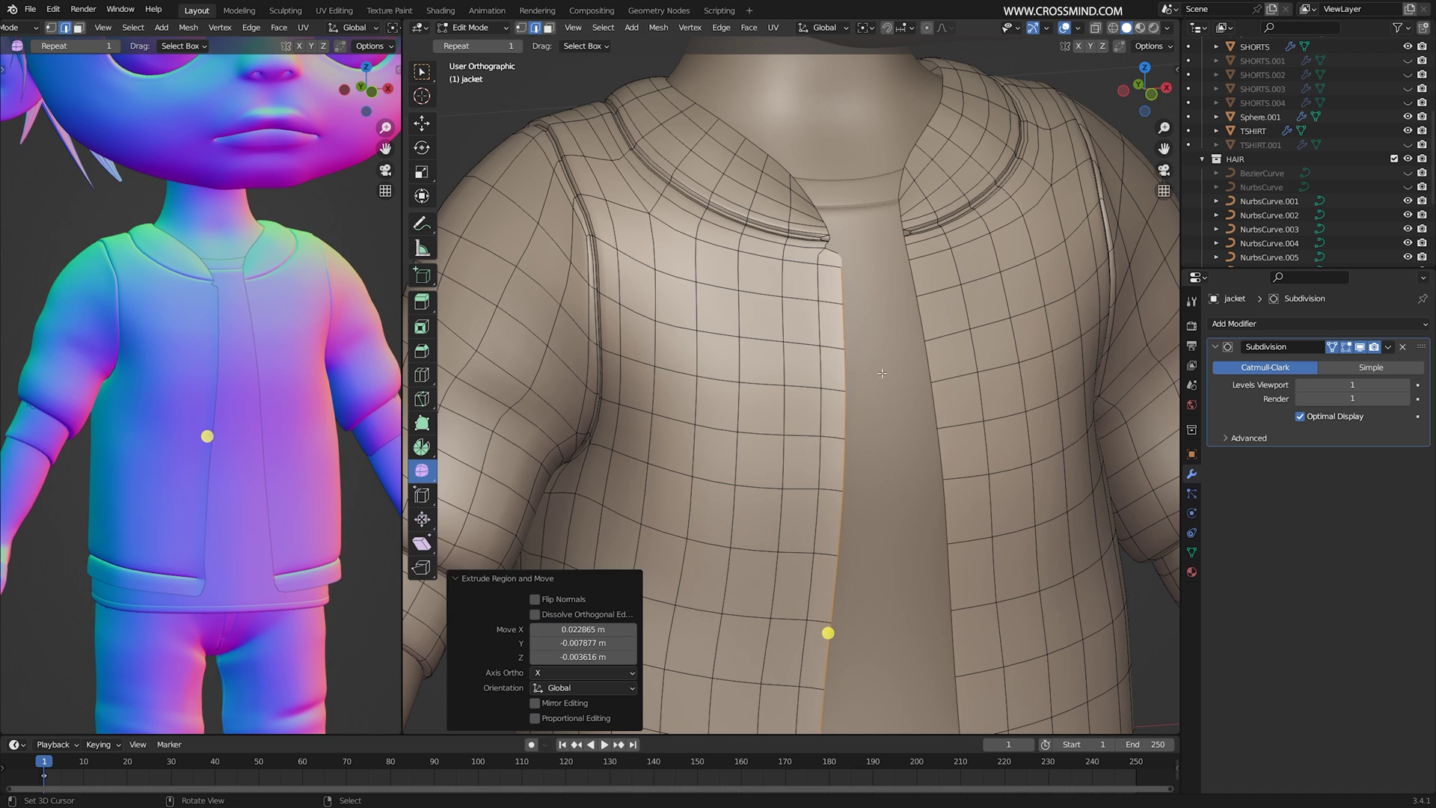
# - Add one loop cut along the new front opening strip with a slide factor of 0.857
pyautogui.scroll(-2, 887, 370)
pyautogui.keyDown('shift'); pyautogui.moveTo(887, 369); pyautogui.dragTo(841, 255, button='middle'); pyautogui.keyUp('shift')
pyautogui.scroll(1, 883, 180)
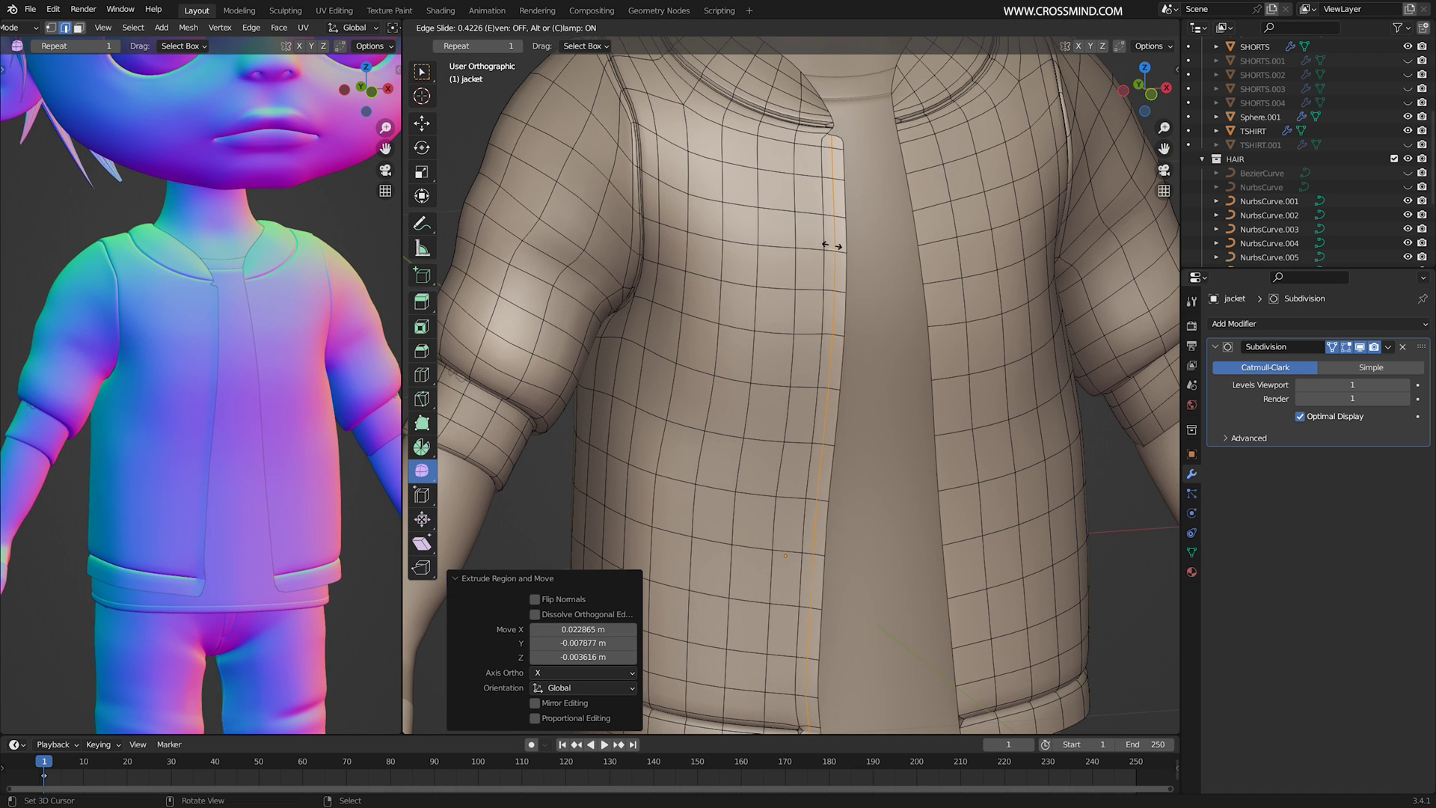
pyautogui.click(824, 245)
pyautogui.moveTo(824, 245); pyautogui.dragTo(814, 278, button='middle')
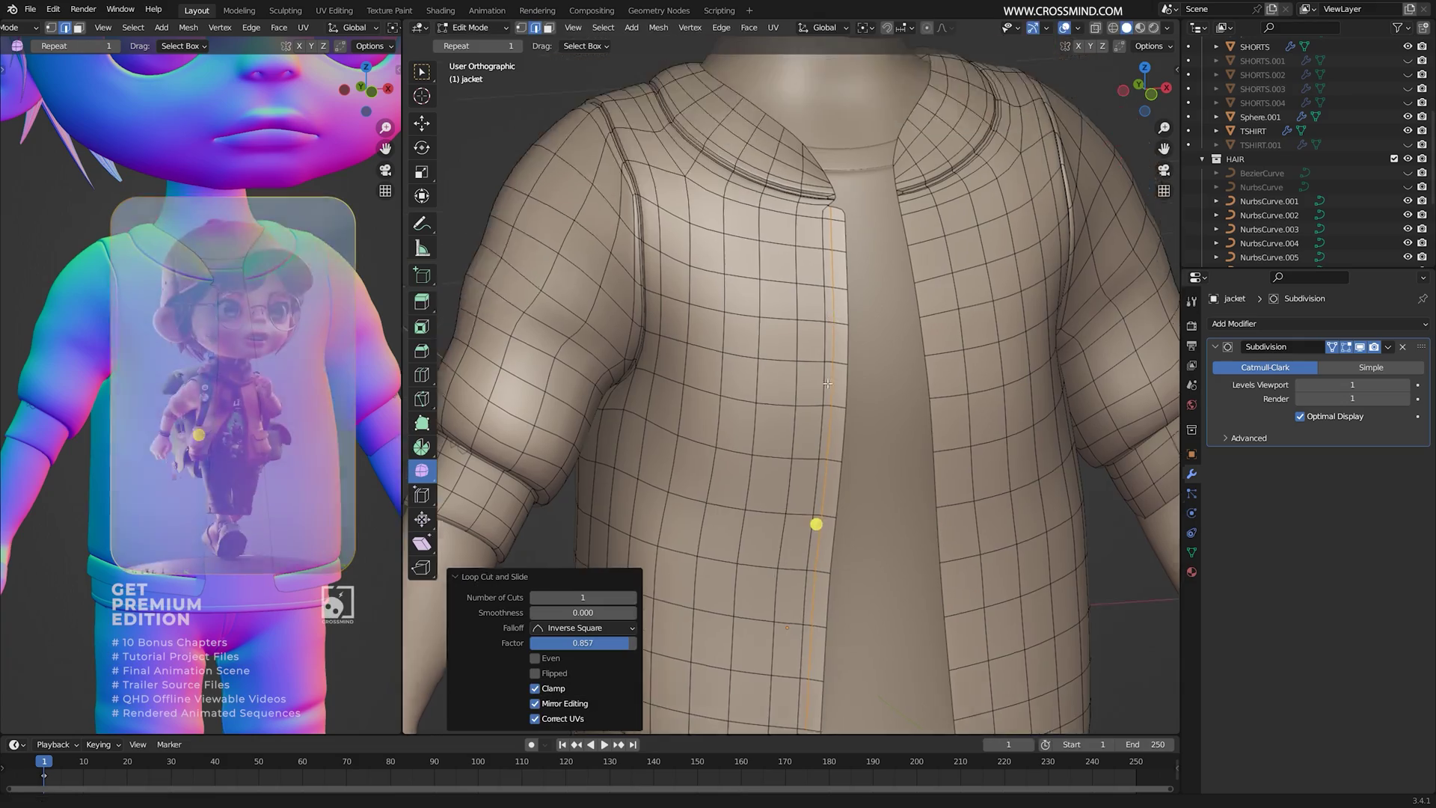
# - Move the new placket loop along Y, bevel it into a narrow seam and check the result in Object Mode
pyautogui.scroll(2, 816, 278)
pyautogui.press('g')
pyautogui.press('y')
pyautogui.click(849, 356)
pyautogui.moveTo(849, 356); pyautogui.dragTo(913, 397, button='middle')
pyautogui.hotkey('ctrl', 'b')
pyautogui.click(854, 362)
pyautogui.press('Tab')
pyautogui.scroll(-3, 856, 366)
pyautogui.scroll(-2, 909, 400)
pyautogui.moveTo(860, 479)
pyautogui.keyDown('shift'); pyautogui.mouseDown(button='middle')
pyautogui.moveTo(850, 408)
pyautogui.moveTo(916, 355)
pyautogui.moveTo(861, 326)
pyautogui.moveTo(850, 522)
pyautogui.moveTo(861, 502)
pyautogui.mouseUp(button='middle'); pyautogui.keyUp('shift')
pyautogui.scroll(2, 850, 408)
# - Select the outer front opening edge loop and move it outward, finishing with 0.003482 m in X, -0.00171 m in Y and 0.001495 m in Z
pyautogui.press('Tab')
pyautogui.keyDown('alt'); pyautogui.rightClick(890, 344); pyautogui.keyUp('alt')
pyautogui.press('g')
pyautogui.click(849, 473)
pyautogui.scroll(-3, 850, 522)
pyautogui.press('g')
pyautogui.click(857, 503)
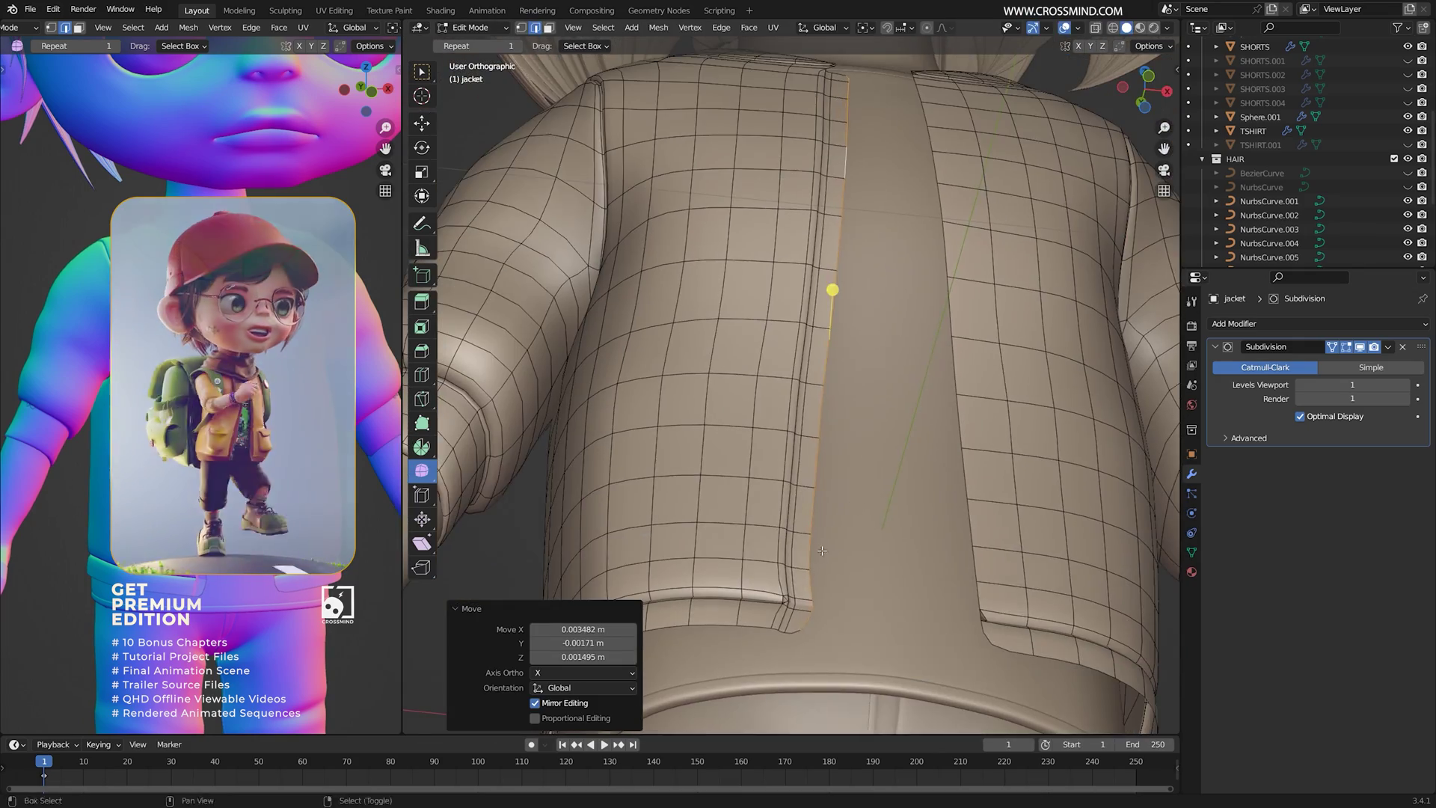
# - Even out the placket's outer edge by moving individual vertices just above the hem and further up the front
pyautogui.keyDown('shift'); pyautogui.moveTo(831, 587); pyautogui.dragTo(898, 478, button='middle'); pyautogui.keyUp('shift')
pyautogui.scroll(3, 897, 478)
pyautogui.press('1')
pyautogui.rightClick(899, 498)
pyautogui.press('g')
pyautogui.click(896, 487)
pyautogui.scroll(-6, 896, 487)
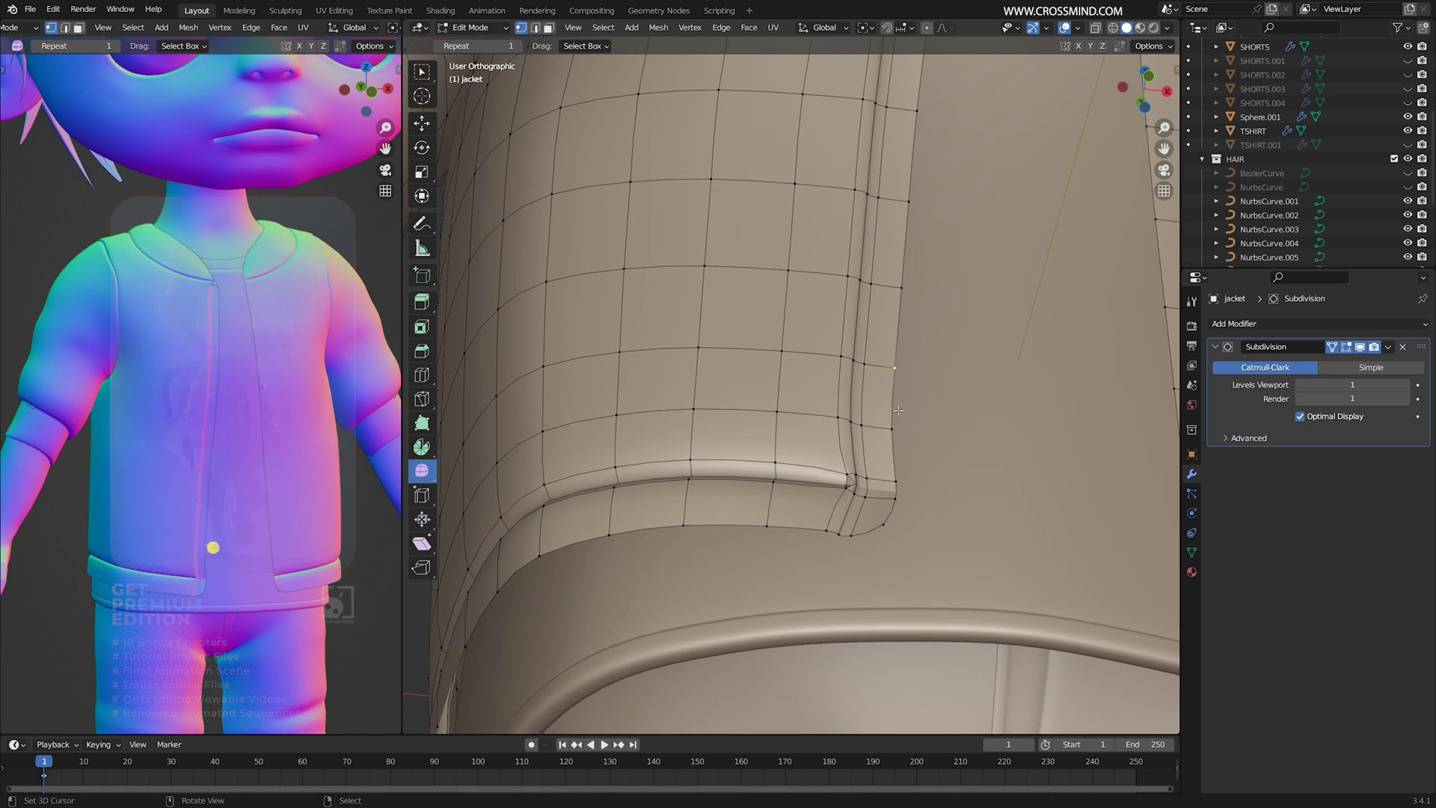
pyautogui.click(899, 429)
pyautogui.rightClick(847, 325)
pyautogui.rightClick(850, 274)
pyautogui.keyDown('shift'); pyautogui.moveTo(852, 280); pyautogui.dragTo(883, 476, button='middle'); pyautogui.keyUp('shift')
pyautogui.scroll(-2, 881, 471)
pyautogui.scroll(2, 860, 367)
pyautogui.rightClick(857, 351)
# - Move the vertex at the placket's upper outer corner by -0.003174 m in X, 0.000856 m in Y and -0.000297 m in Z
pyautogui.keyDown('shift'); pyautogui.moveTo(857, 350); pyautogui.dragTo(841, 614, button='middle'); pyautogui.keyUp('shift')
pyautogui.scroll(2, 845, 598)
pyautogui.moveTo(883, 419); pyautogui.dragTo(902, 459, button='middle')
pyautogui.scroll(2, 902, 449)
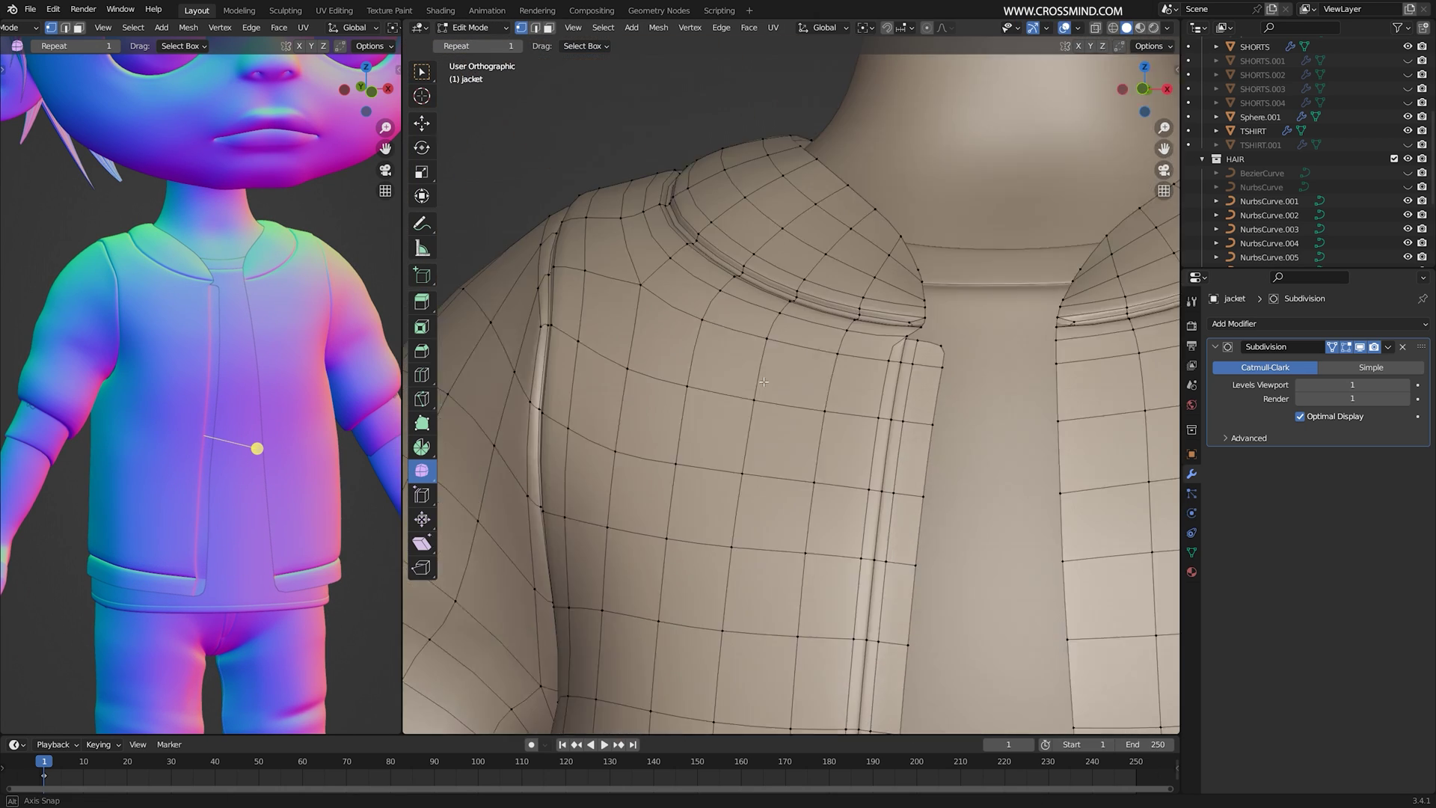
pyautogui.scroll(-2, 902, 389)
pyautogui.keyDown('shift'); pyautogui.moveTo(950, 329); pyautogui.dragTo(913, 320, button='middle'); pyautogui.keyUp('shift')
pyautogui.scroll(3, 914, 319)
pyautogui.click(919, 345)
pyautogui.scroll(-3, 917, 345)
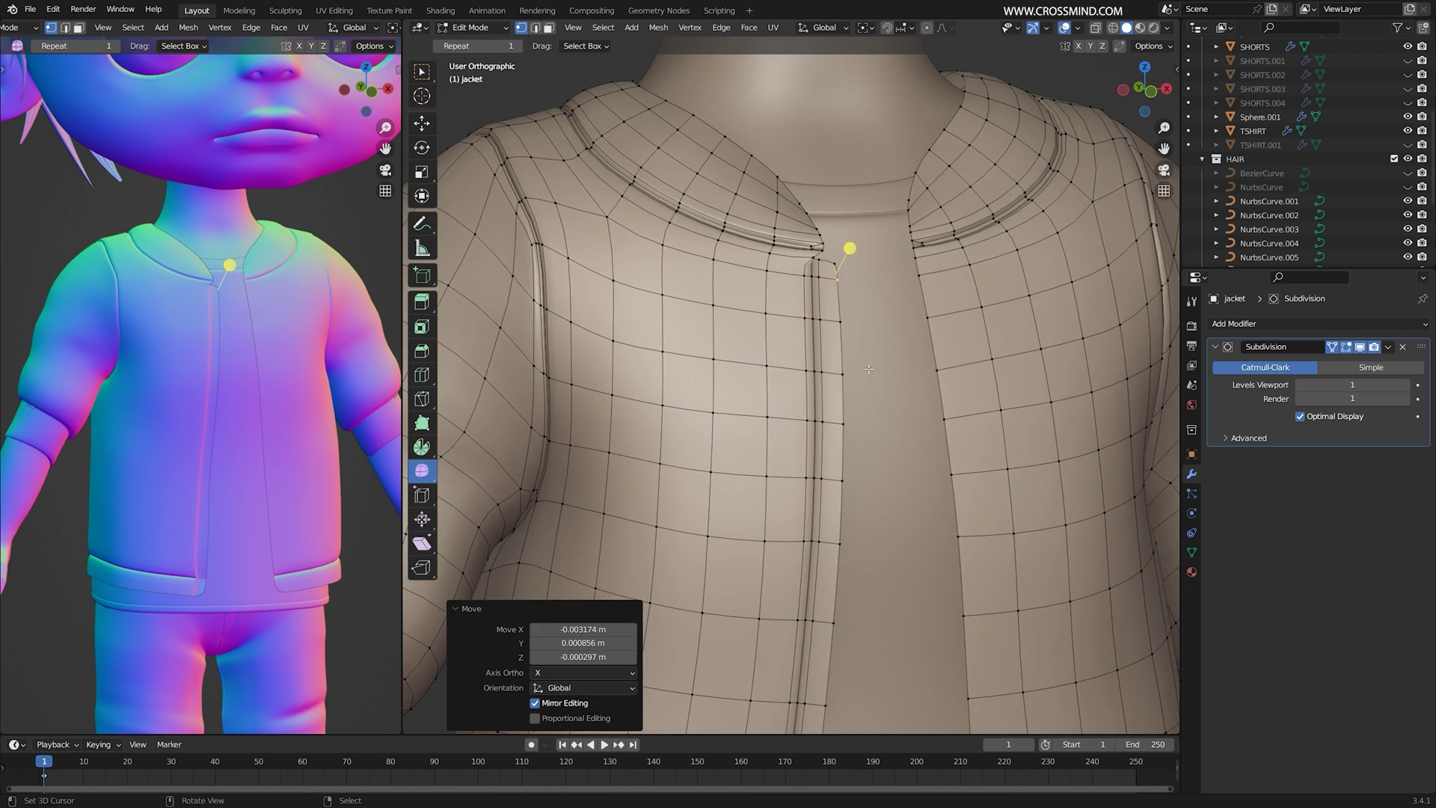
# - Symmetrize the whole jacket mesh and inspect both front plackets in Object Mode
pyautogui.press('a')
pyautogui.press('F3')
pyautogui.write('sy')
pyautogui.press('Return')
pyautogui.press('Tab')
pyautogui.moveTo(894, 445); pyautogui.dragTo(861, 444, button='middle')
pyautogui.scroll(6, 869, 365)
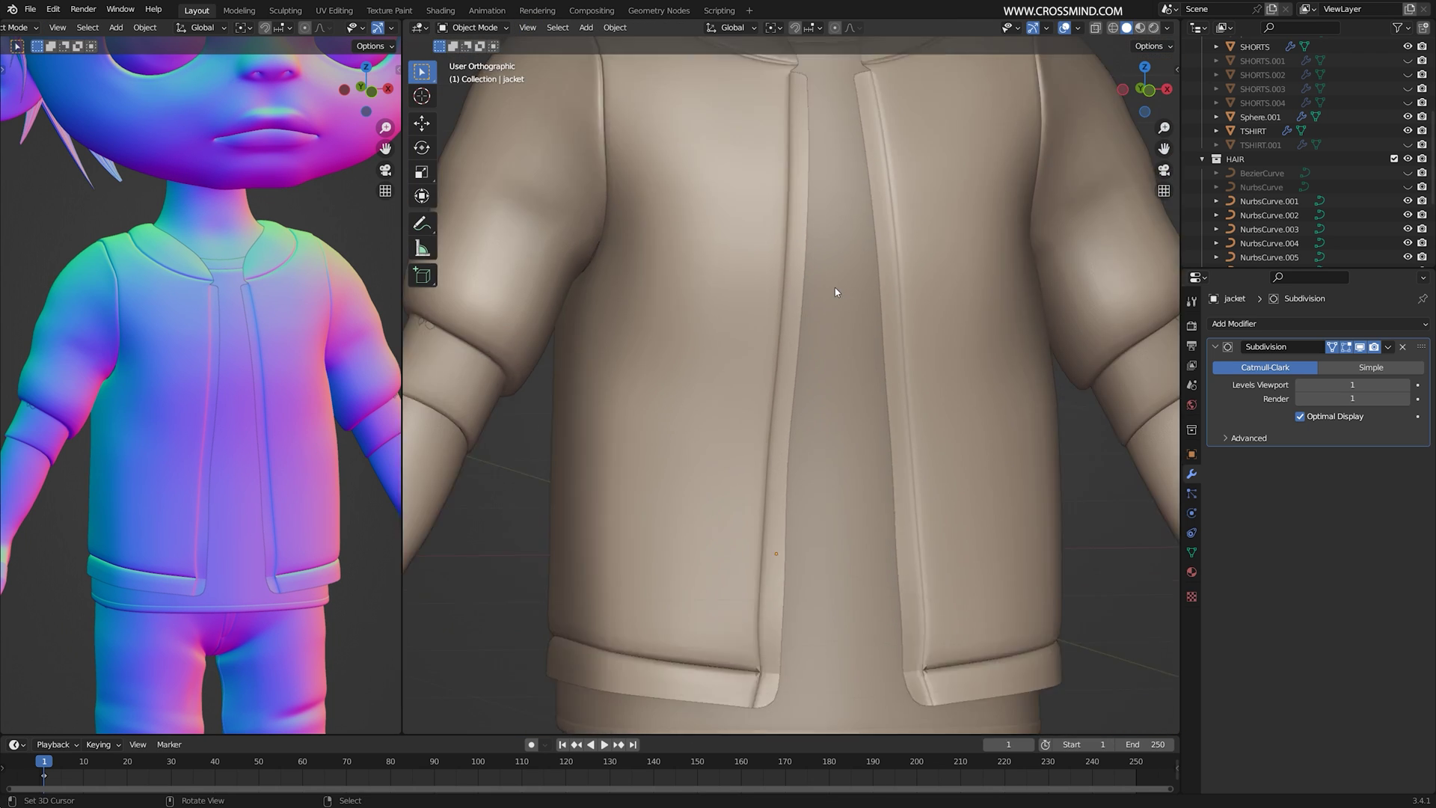
# - Add one centered loop cut with a factor of 0 down the length of the placket's outer strip
pyautogui.press('Tab')
pyautogui.moveTo(817, 304); pyautogui.dragTo(799, 300, button='middle')
pyautogui.press('3')
pyautogui.rightClick(798, 182)
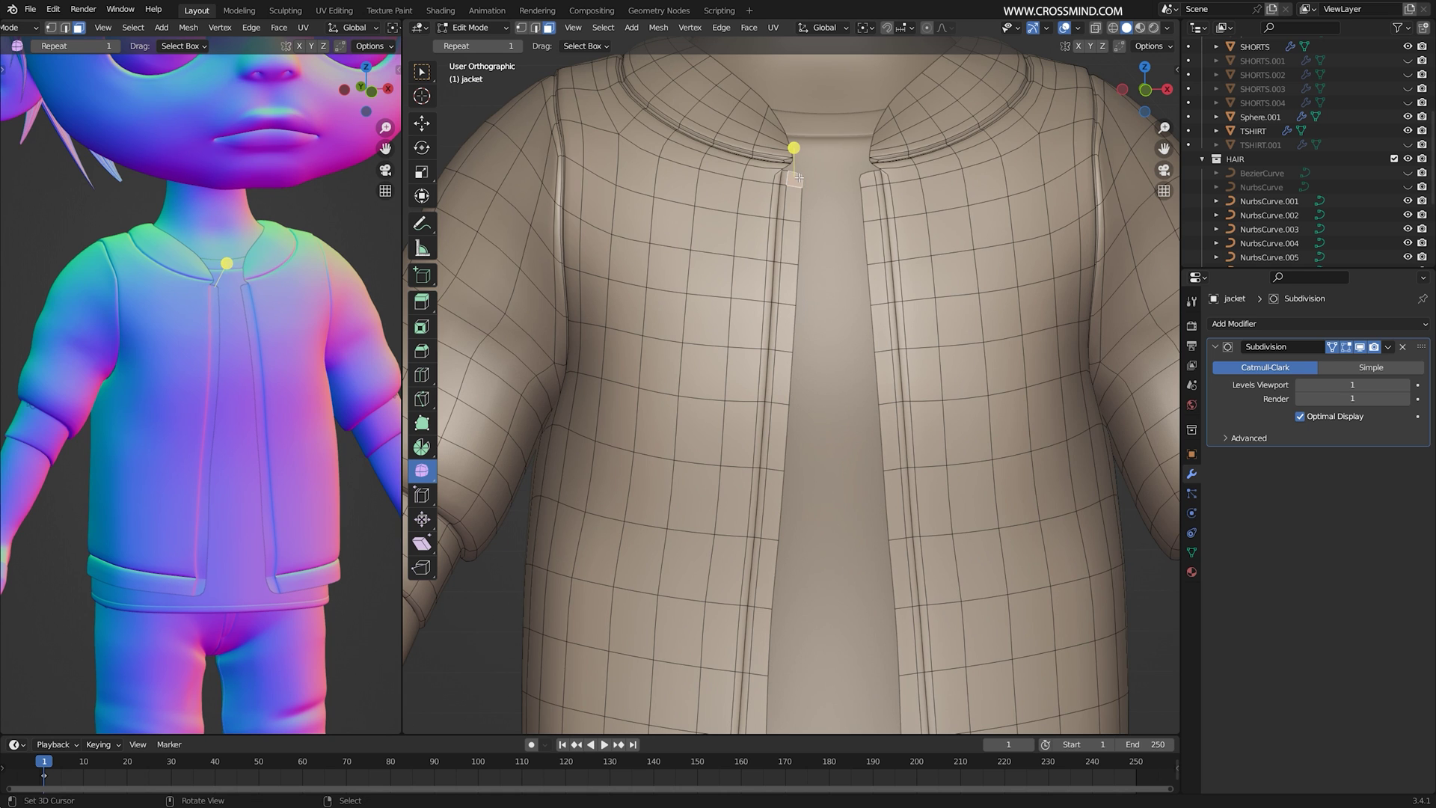
pyautogui.moveTo(798, 178); pyautogui.dragTo(792, 208, button='middle')
pyautogui.hotkey('ctrl', 'r')
pyautogui.rightClick(791, 215)
pyautogui.moveTo(819, 359); pyautogui.dragTo(777, 349, button='middle')
pyautogui.scroll(2, 778, 359)
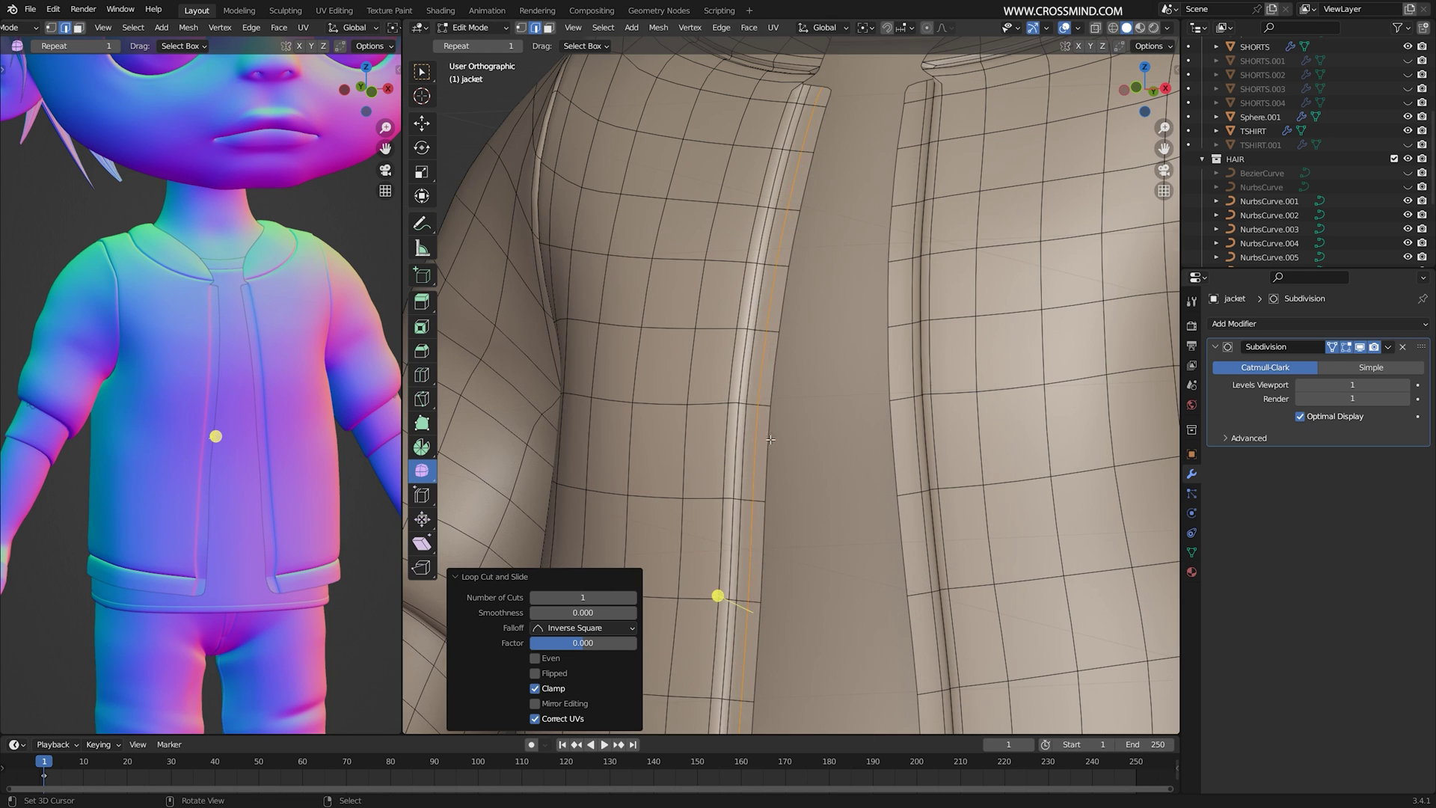
# - Shift the placket loop along Y, then extrude the front opening edge by 0.009538 m in Y and nudge it into place
pyautogui.press('g')
pyautogui.press('y')
pyautogui.press('e')
pyautogui.press('y')
pyautogui.click(793, 411)
pyautogui.moveTo(793, 411); pyautogui.dragTo(850, 388, button='middle')
pyautogui.press('g')
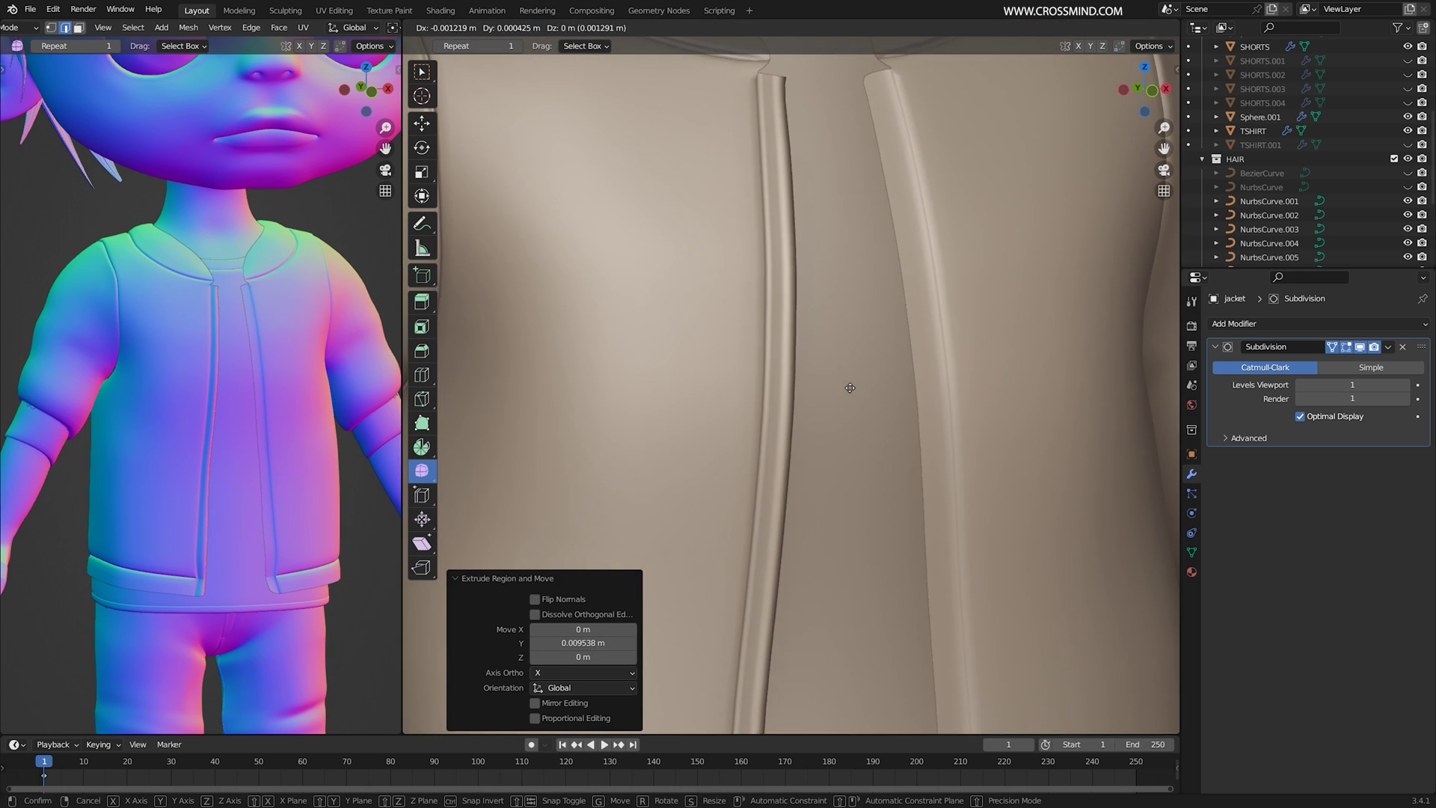
pyautogui.click(847, 385)
# - Scale the extruded placket's upper end vertices to 0.534 and move them inward to taper the tip below the collar
pyautogui.scroll(3, 828, 268)
pyautogui.press('Tab')
pyautogui.press('Tab')
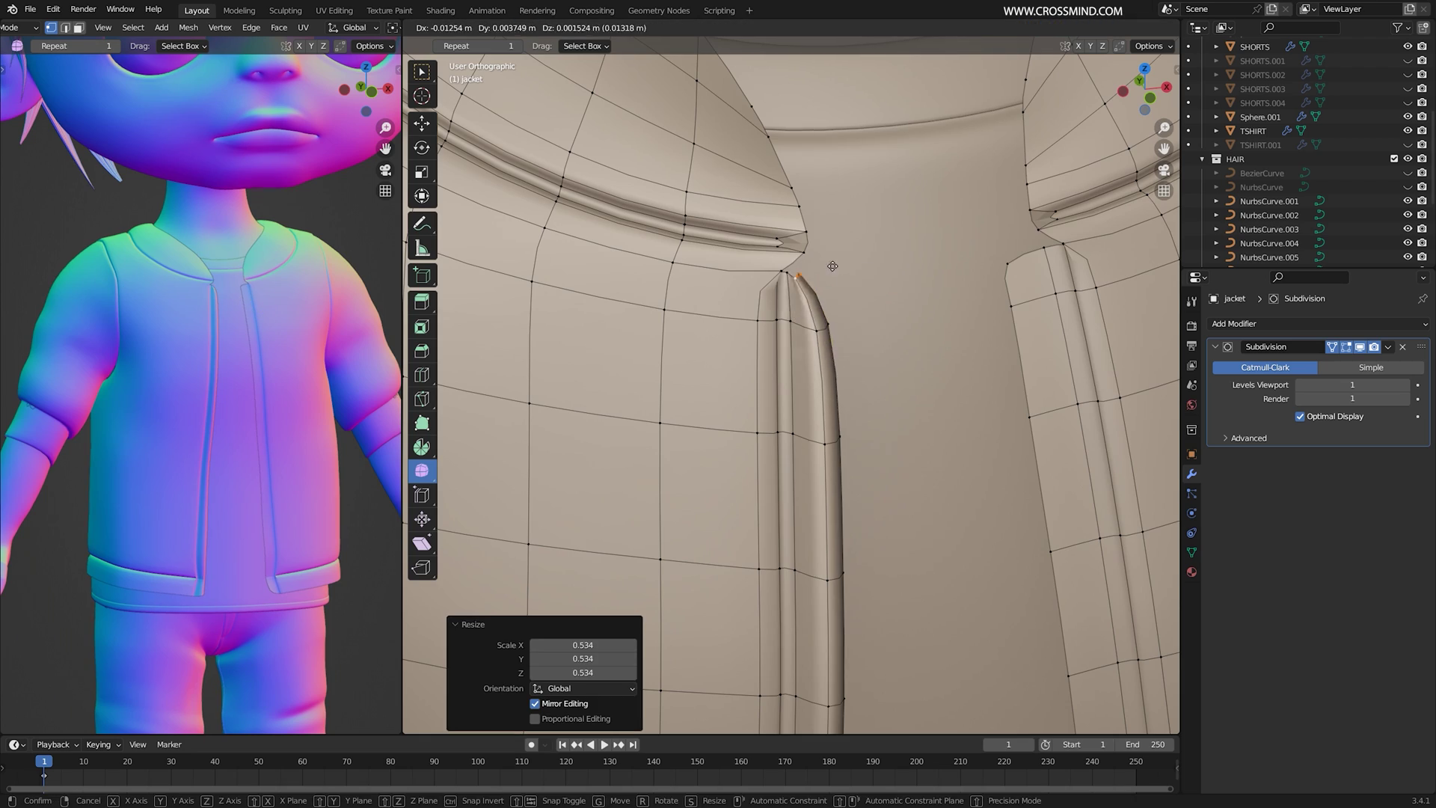
pyautogui.click(832, 266)
pyautogui.scroll(-4, 823, 276)
pyautogui.press('g')
pyautogui.click(811, 311)
# - Reposition the extruded placket's lower end vertices at the hem corner, check the shape and save the file
pyautogui.keyDown('shift'); pyautogui.moveTo(811, 322); pyautogui.dragTo(793, 90, button='middle'); pyautogui.keyUp('shift')
pyautogui.moveTo(792, 419); pyautogui.dragTo(778, 351, button='middle')
pyautogui.rightClick(765, 469)
pyautogui.hotkey('shift', 'z')
pyautogui.hotkey('shift', 'z')
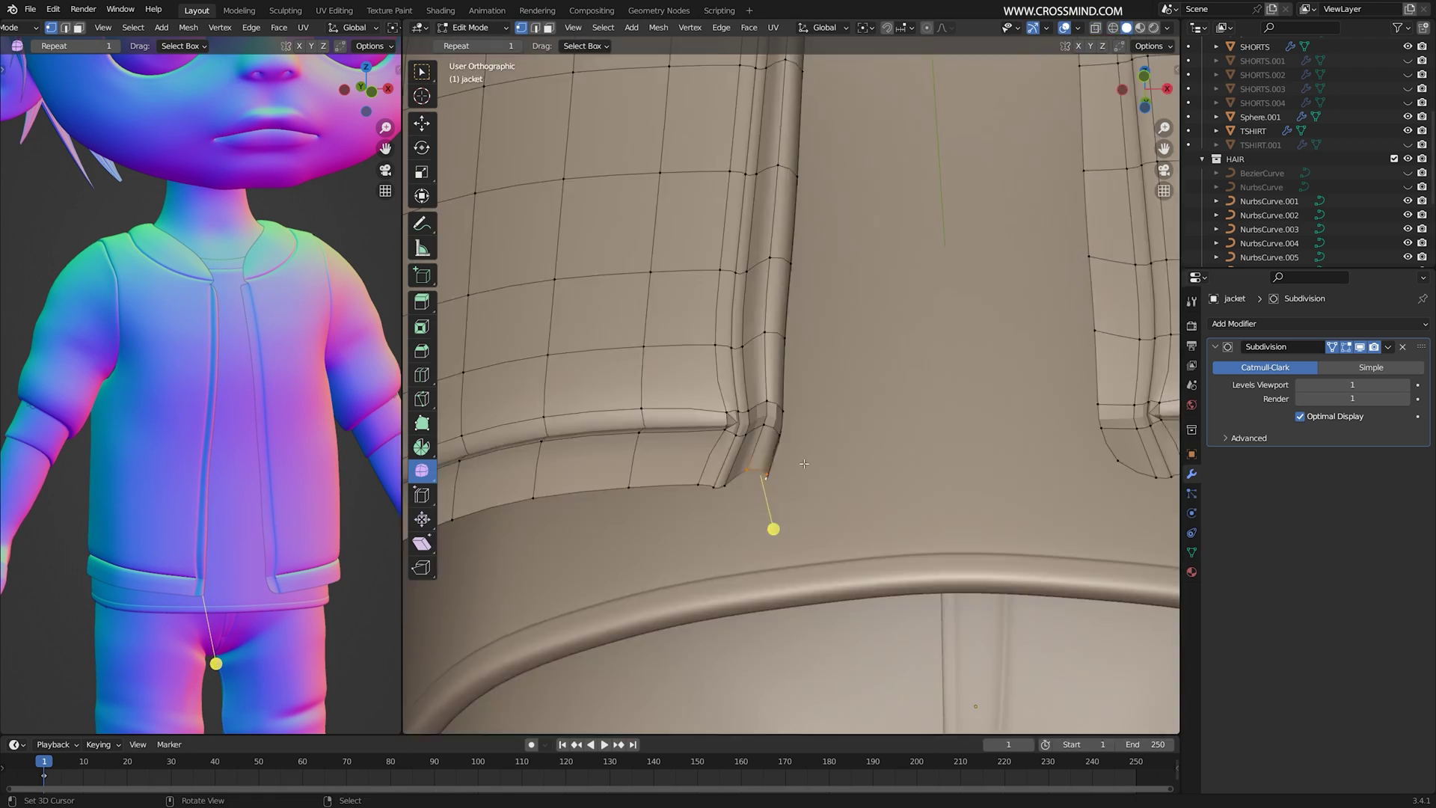
pyautogui.moveTo(804, 464); pyautogui.dragTo(784, 472, button='middle')
pyautogui.press('g')
pyautogui.click(777, 474)
pyautogui.press('Tab')
pyautogui.scroll(-8, 828, 318)
pyautogui.hotkey('ctrl', 's')
# - Symmetrize the entire jacket mesh from -X to +X
pyautogui.scroll(5, 853, 337)
pyautogui.press('Tab')
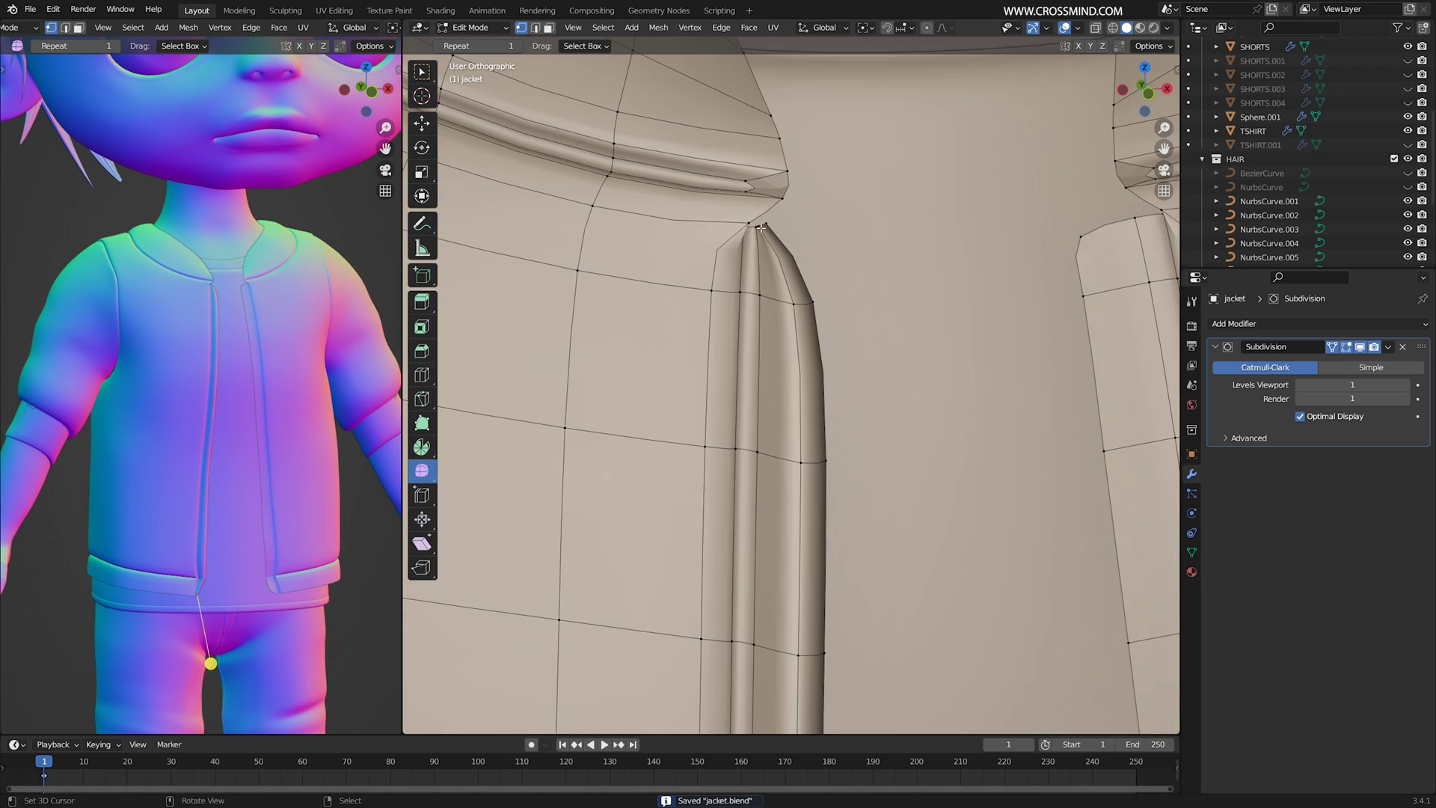
pyautogui.scroll(-8, 808, 229)
pyautogui.press('a')
pyautogui.press('F3')
pyautogui.write('sy')
pyautogui.press('Return')
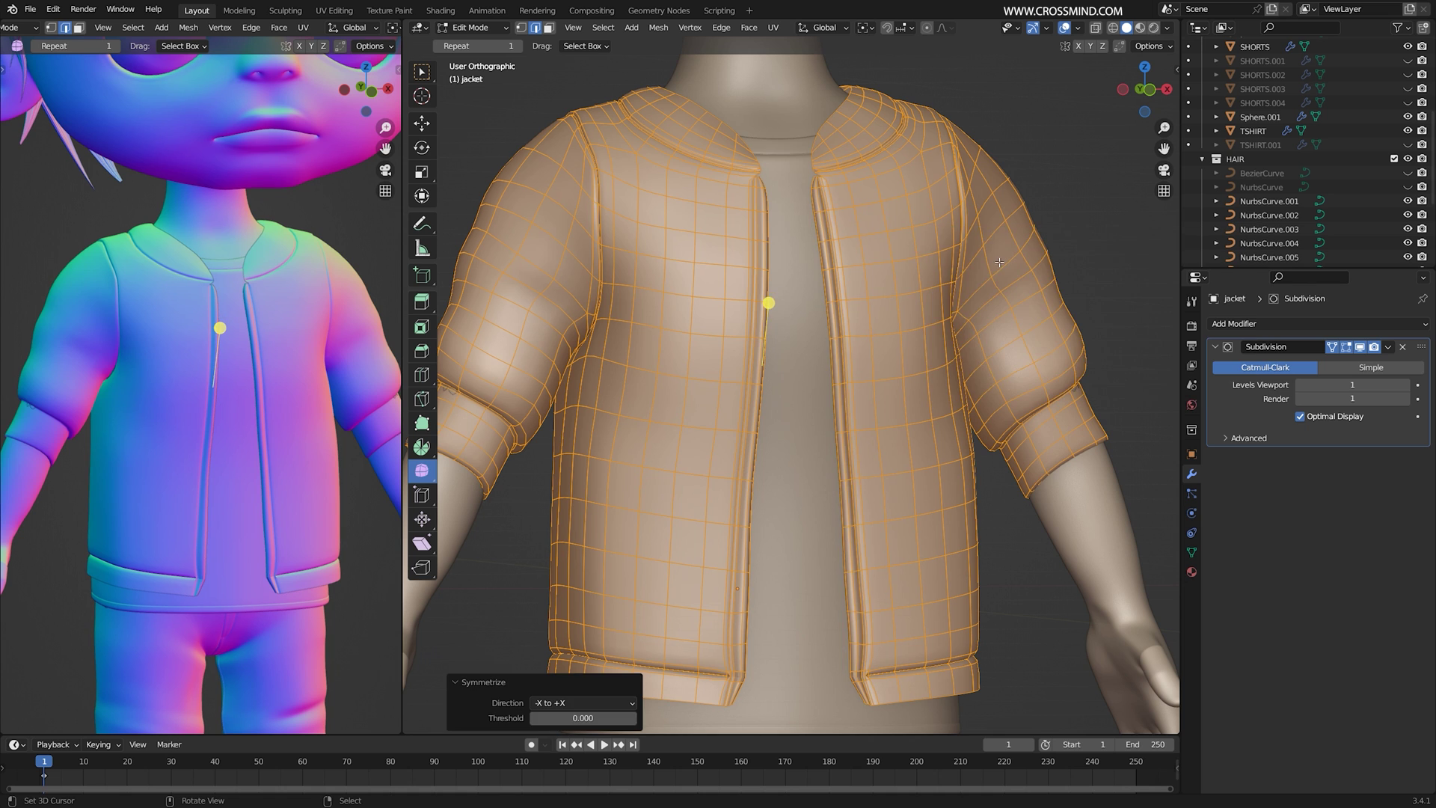
# - Review the mirrored jacket in Object Mode, examining the front plackets, hem band and overall silhouette from several angles
pyautogui.press('Tab')
pyautogui.scroll(-3, 888, 270)
pyautogui.moveTo(823, 415); pyautogui.dragTo(889, 428, button='middle')
pyautogui.scroll(3, 888, 426)
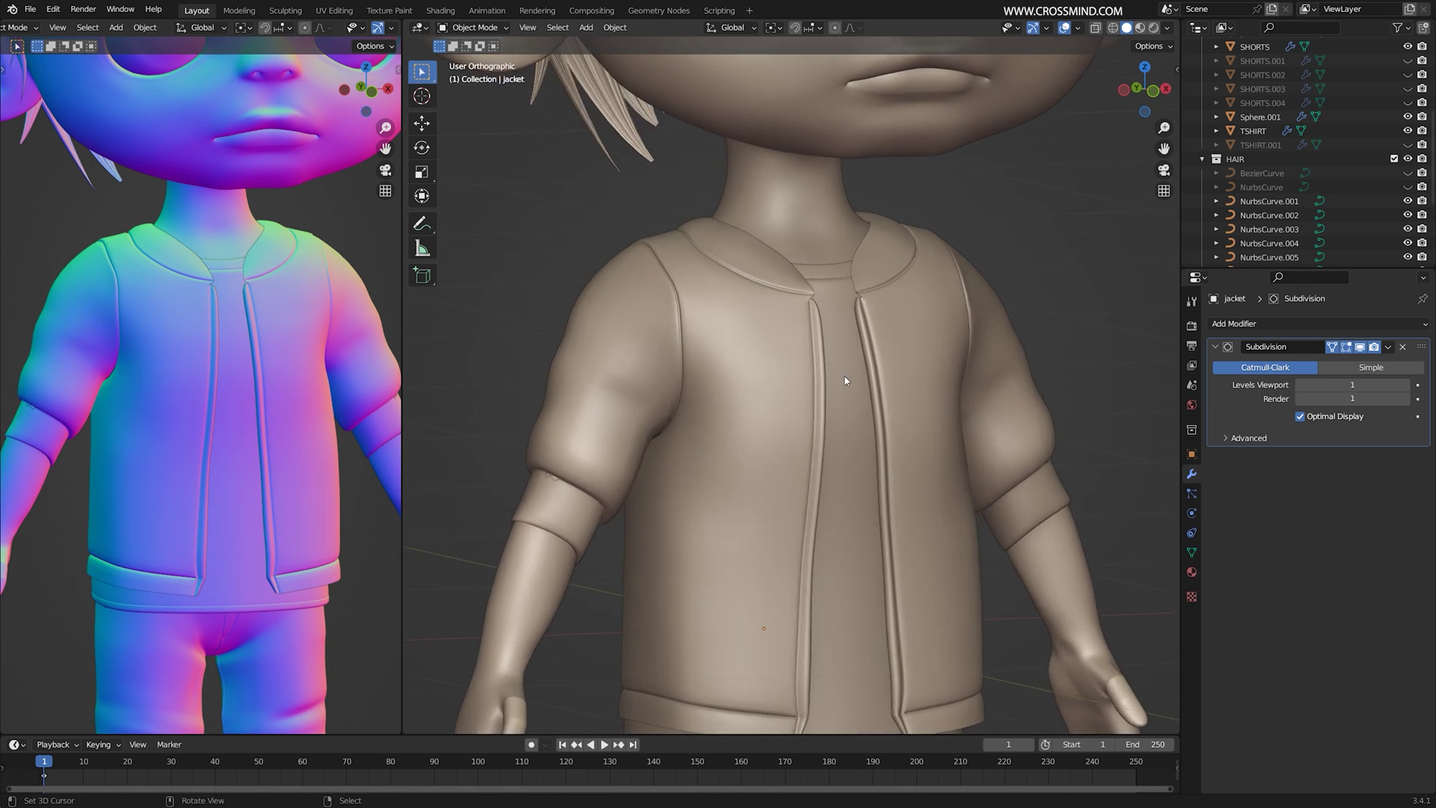
pyautogui.scroll(5, 826, 234)
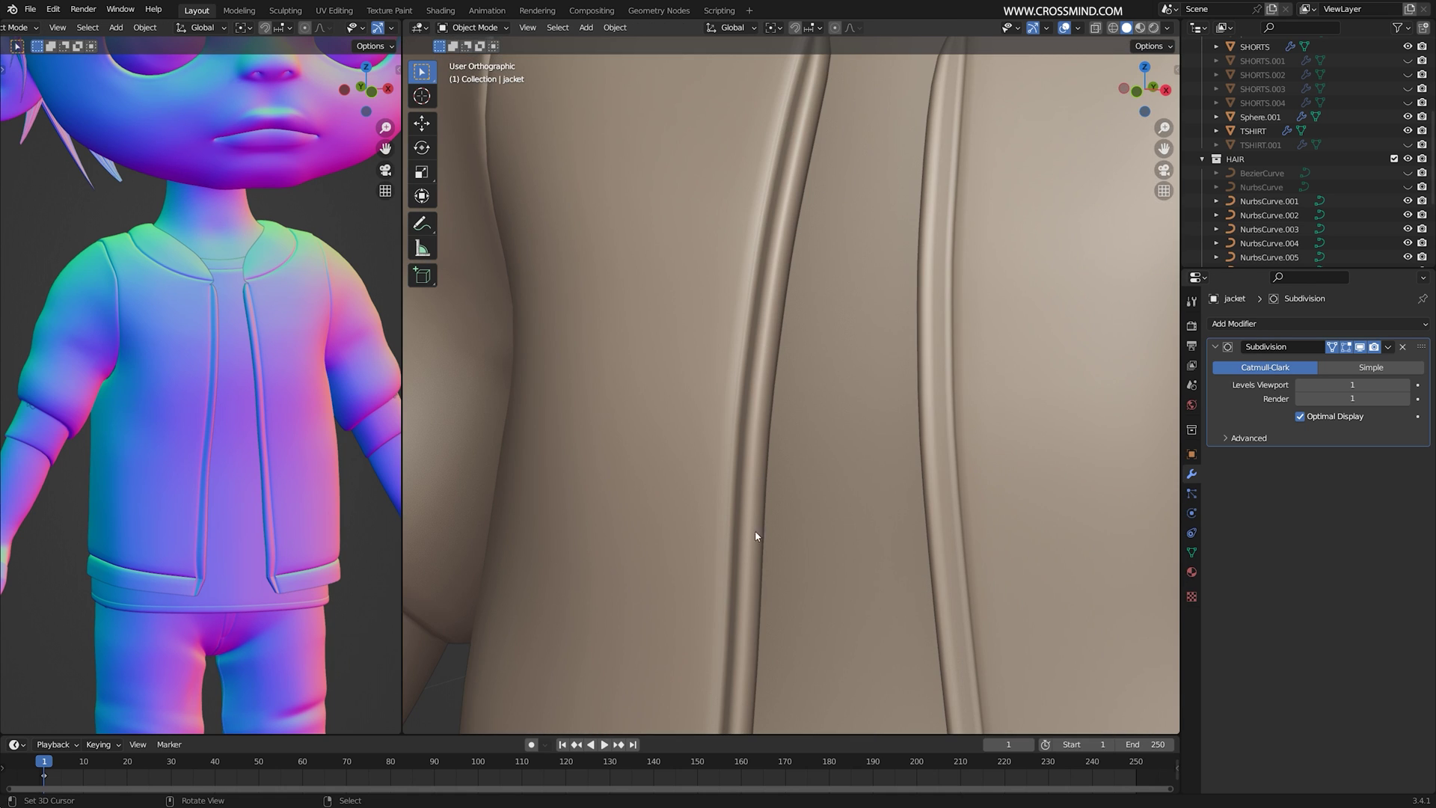
pyautogui.scroll(-4, 814, 324)
pyautogui.keyDown('shift'); pyautogui.moveTo(814, 337); pyautogui.dragTo(819, 214, button='middle'); pyautogui.keyUp('shift')
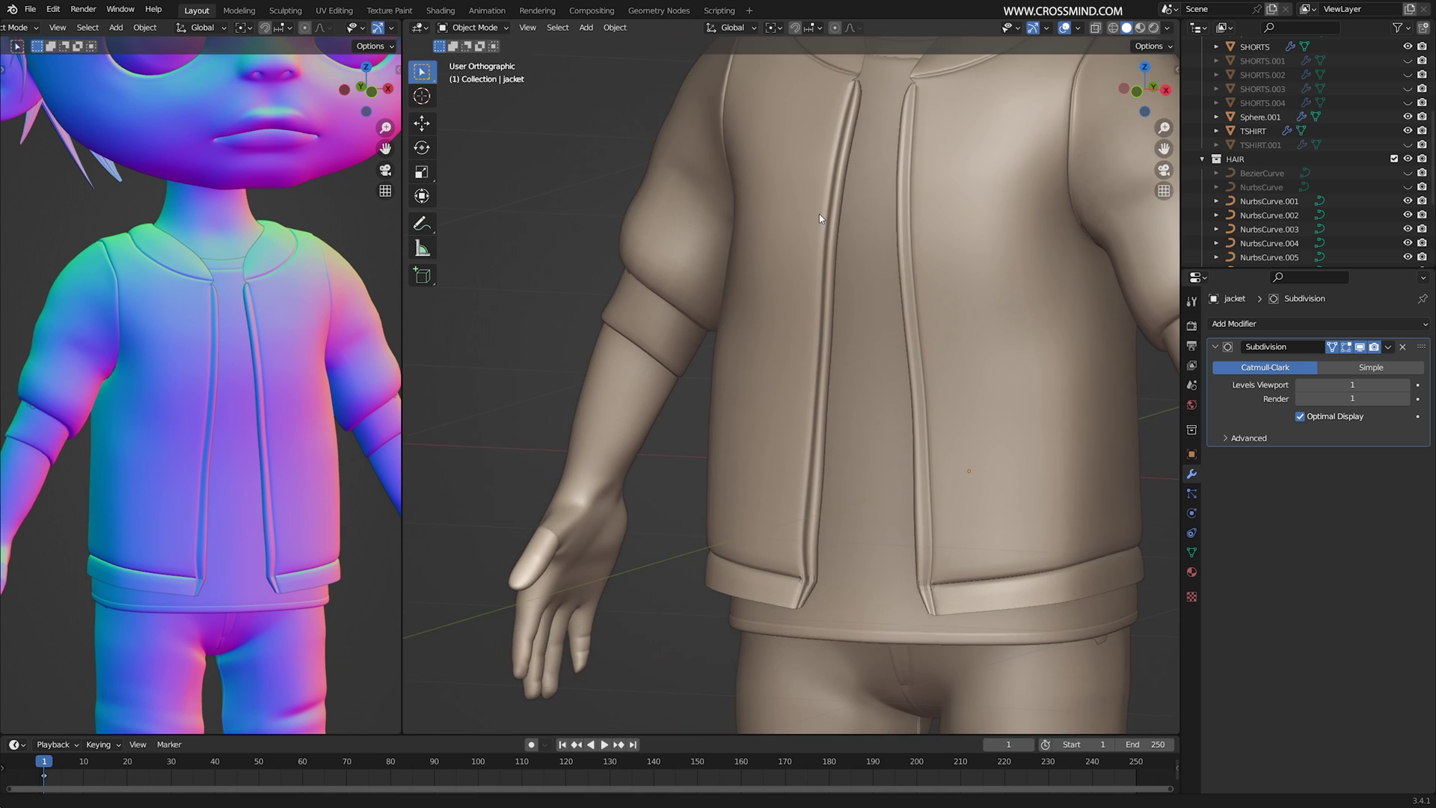
pyautogui.moveTo(804, 408); pyautogui.dragTo(859, 426, button='middle')
pyautogui.keyDown('shift'); pyautogui.moveTo(857, 516); pyautogui.dragTo(850, 379, button='middle'); pyautogui.keyUp('shift')
pyautogui.scroll(2, 851, 379)
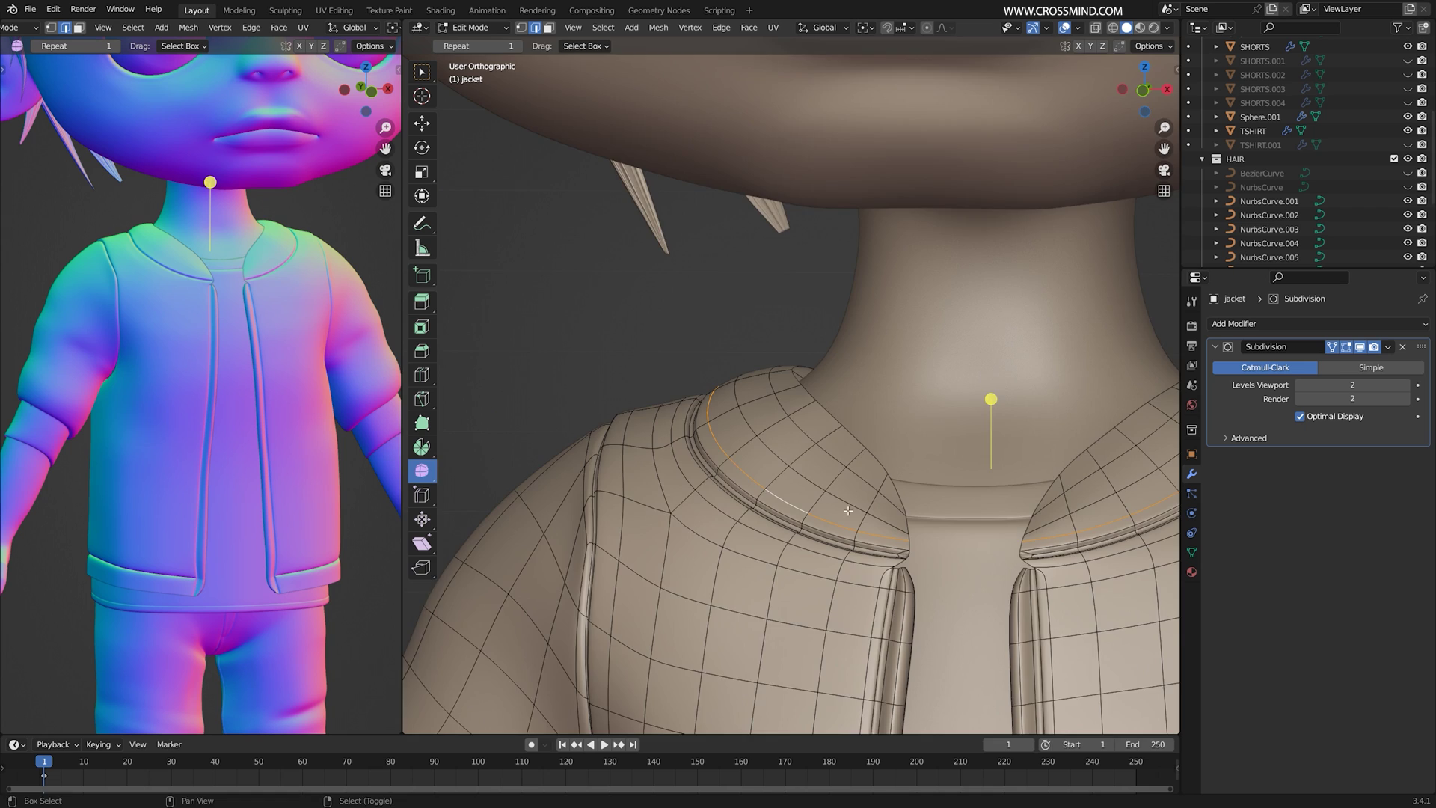
# - Select edges on the collar above its seam, move them and slide them along the surface to refine the collar's curve
pyautogui.scroll(3, 802, 372)
pyautogui.keyDown('shift'); pyautogui.moveTo(848, 511); pyautogui.dragTo(871, 370, button='middle'); pyautogui.keyUp('shift')
pyautogui.rightClick(719, 385)
pyautogui.rightClick(706, 386)
pyautogui.press('g')
pyautogui.click(681, 368)
pyautogui.scroll(-2, 688, 404)
pyautogui.press('g')
pyautogui.press('g')
pyautogui.click(648, 401)
# - Adjust the selected collar edges' height along Z and check the collar shape in Object Mode
pyautogui.press('Tab')
pyautogui.scroll(-2, 779, 381)
pyautogui.press('Tab')
pyautogui.scroll(4, 778, 382)
pyautogui.press('g')
pyautogui.press('z')
pyautogui.click(739, 390)
pyautogui.scroll(-3, 744, 381)
pyautogui.press('Tab')
pyautogui.press('Tab')
# - Select the collar's inner border loop and deselect its front end edges with a box selection in wireframe view
pyautogui.keyDown('alt'); pyautogui.rightClick(726, 321); pyautogui.keyUp('alt')
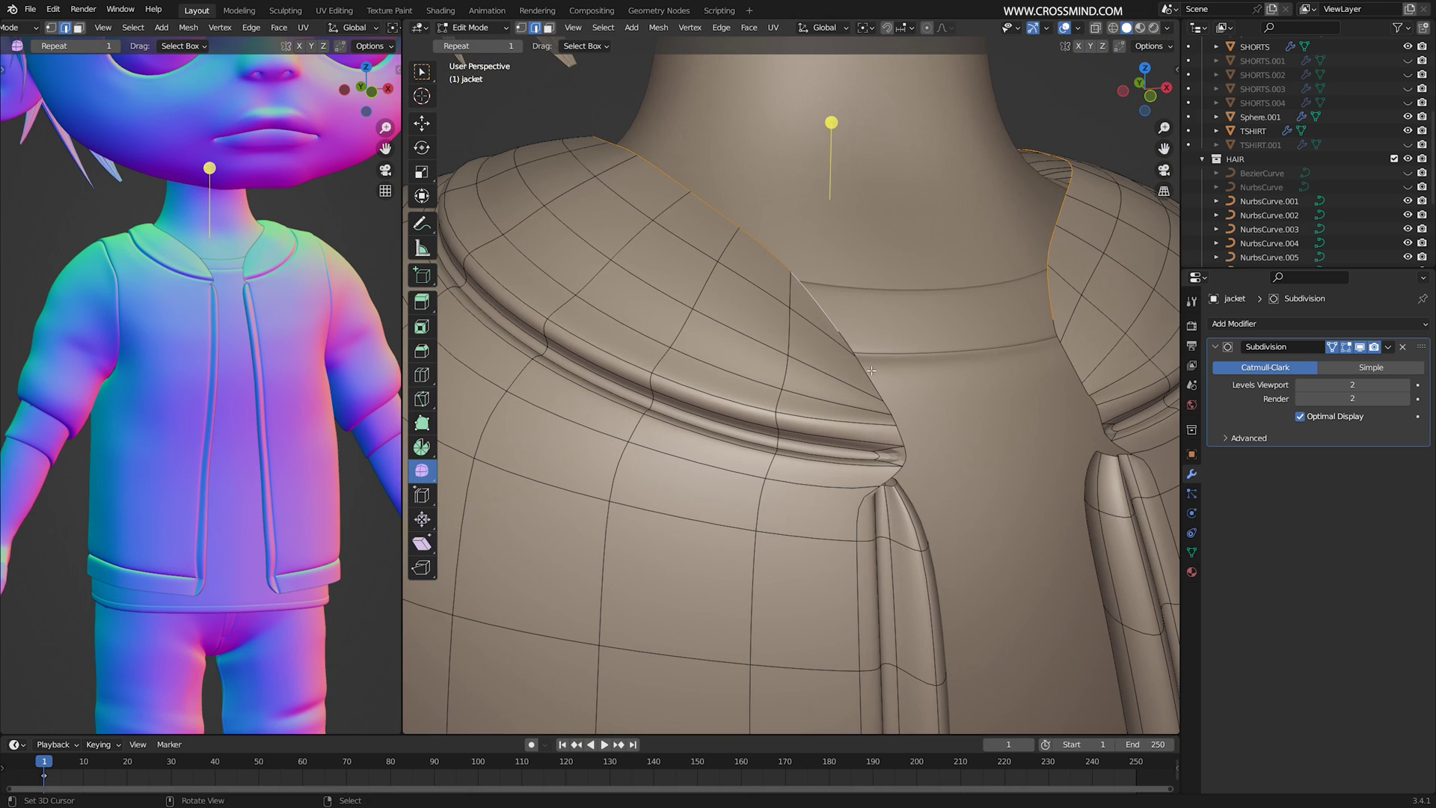
pyautogui.moveTo(1068, 350); pyautogui.dragTo(797, 402, button='middle')
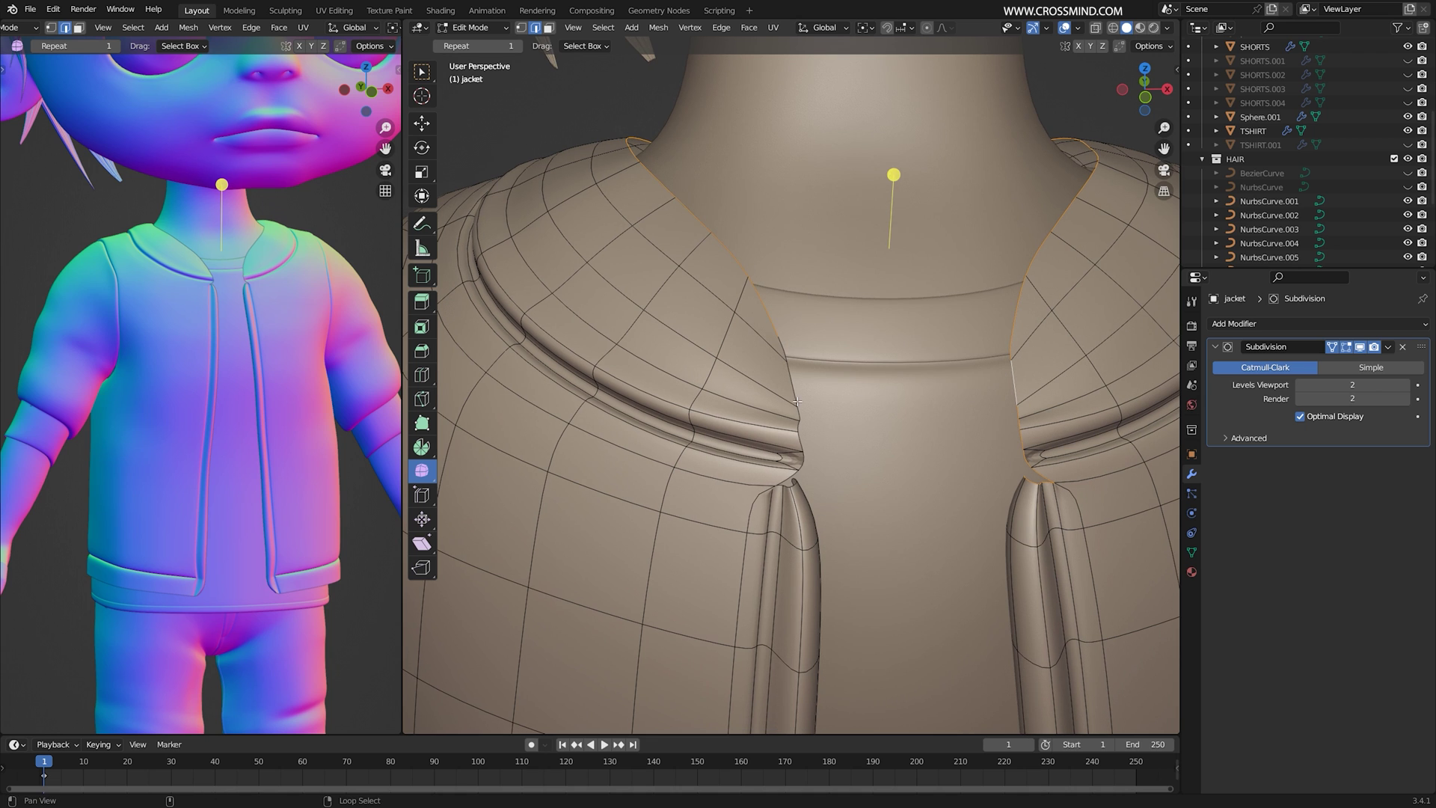
pyautogui.hotkey('shift', 'z')
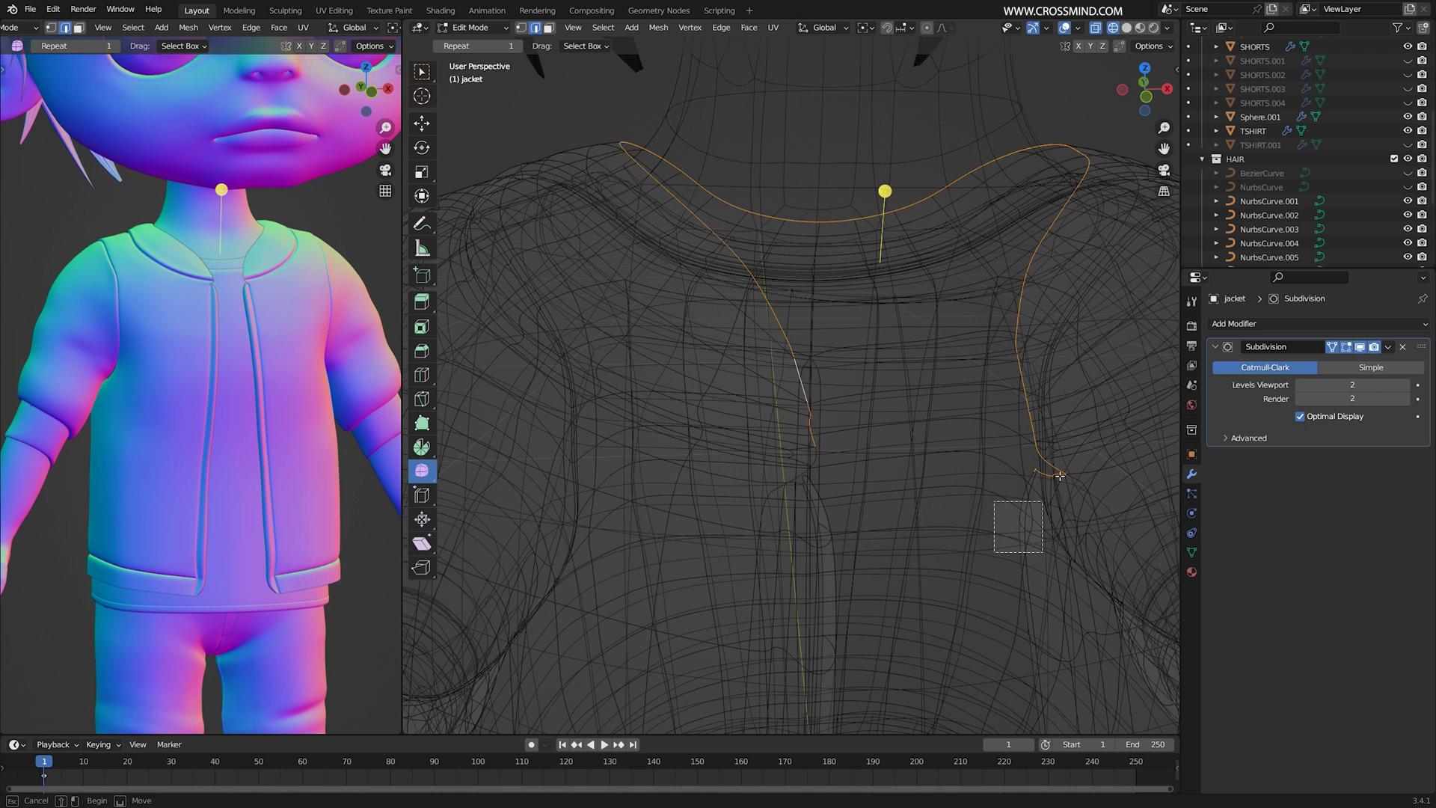
pyautogui.moveTo(1082, 458); pyautogui.dragTo(1082, 458)
pyautogui.hotkey('shift', 'z')
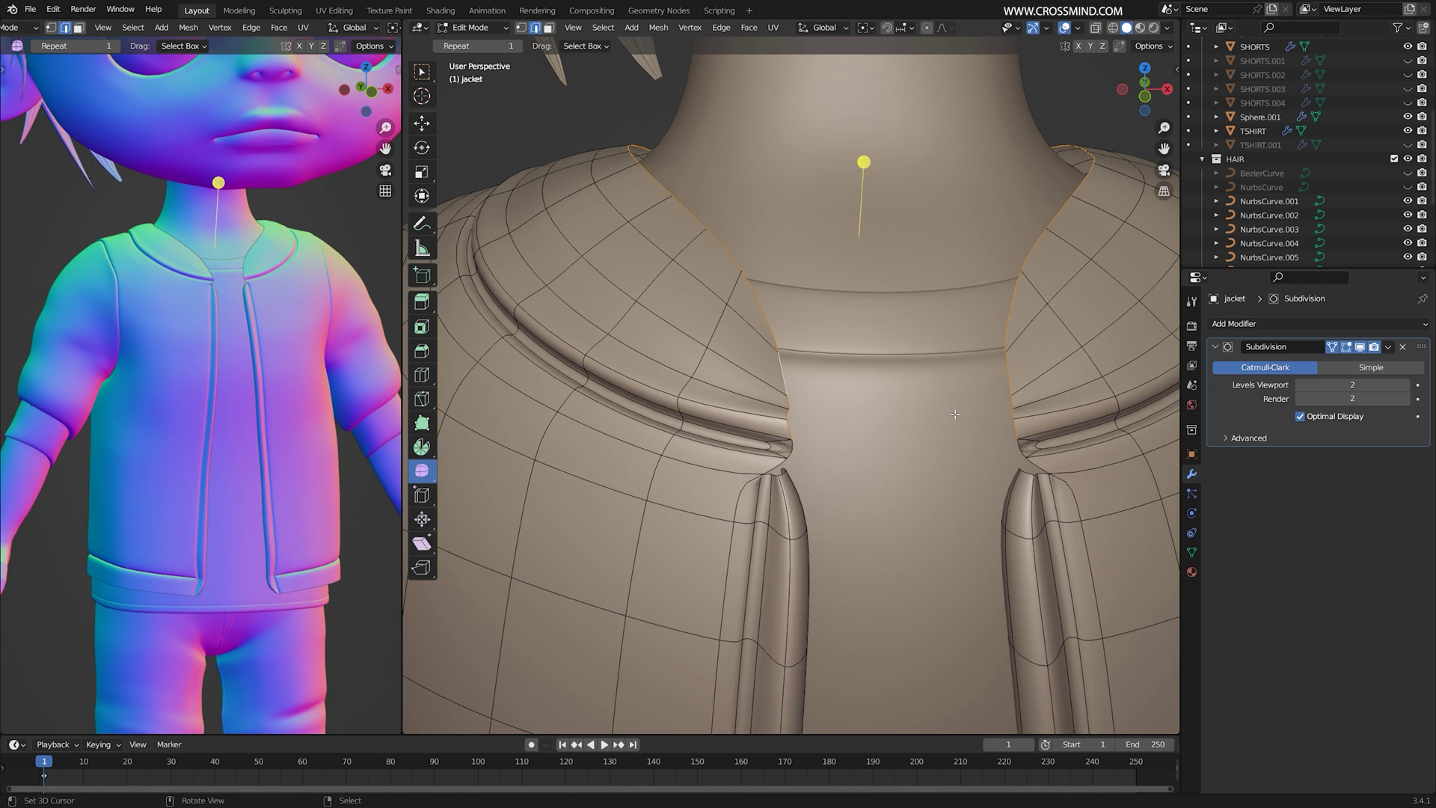
# - Extrude the collar's inner border, scale it to 0.969 and lower it along Z by about 0.01 m
pyautogui.press('e')
pyautogui.rightClick(1056, 481)
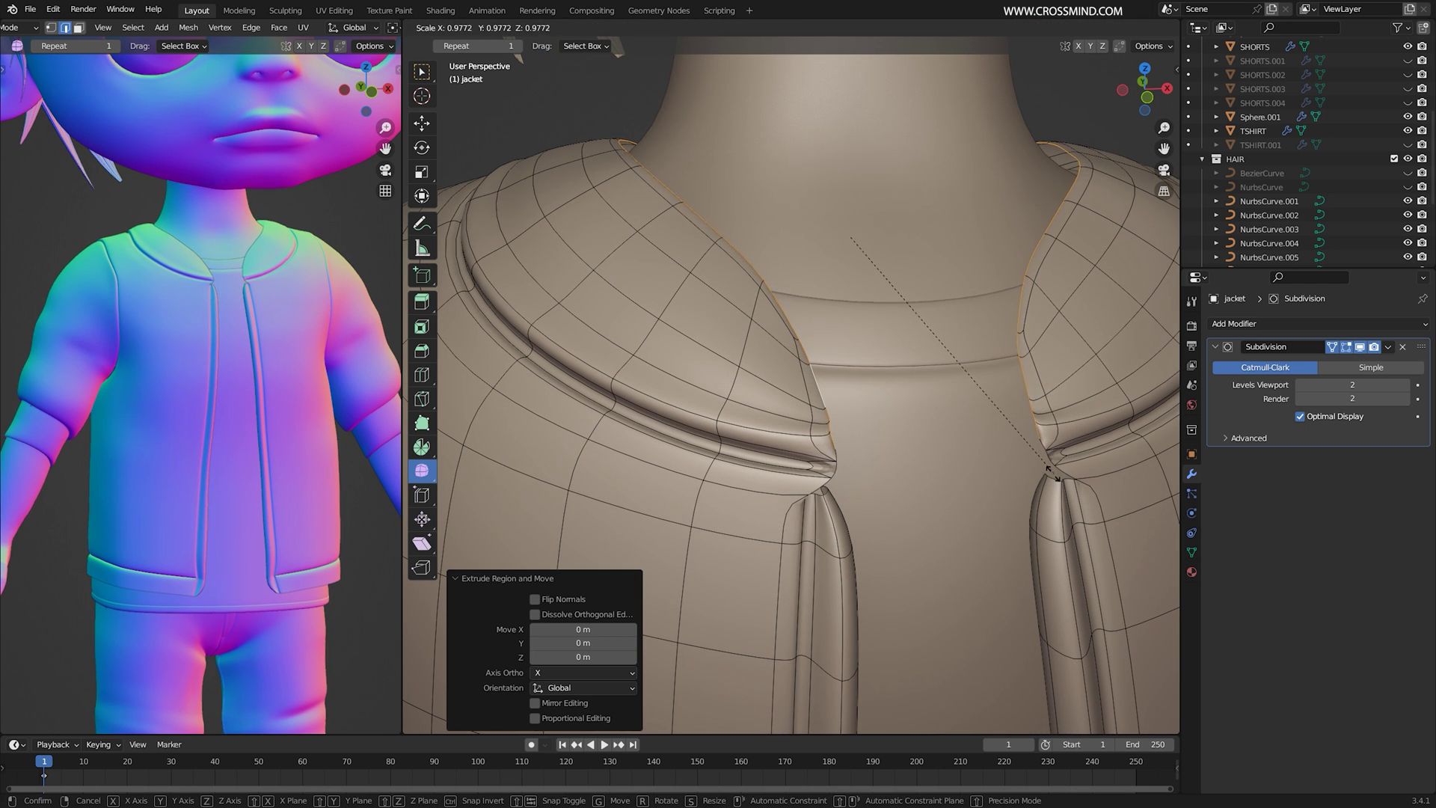
pyautogui.click(1050, 474)
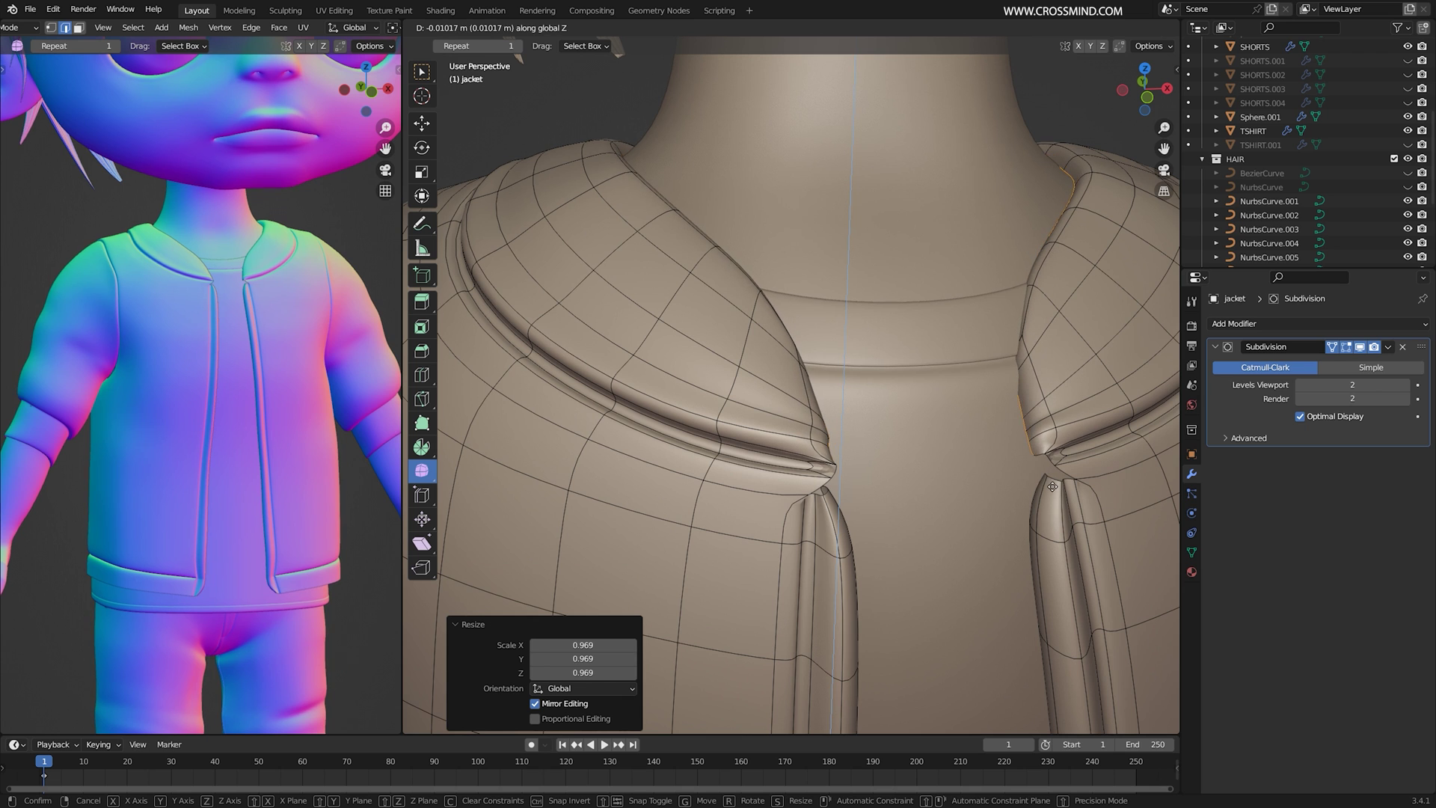
pyautogui.click(1052, 484)
# - Extrude the collar's inner border again, scale it to 1.024 and move it 0.000796 m in X, 0.001548 m in Y and 0.005488 m in Z
pyautogui.moveTo(1052, 484); pyautogui.dragTo(906, 474, button='middle')
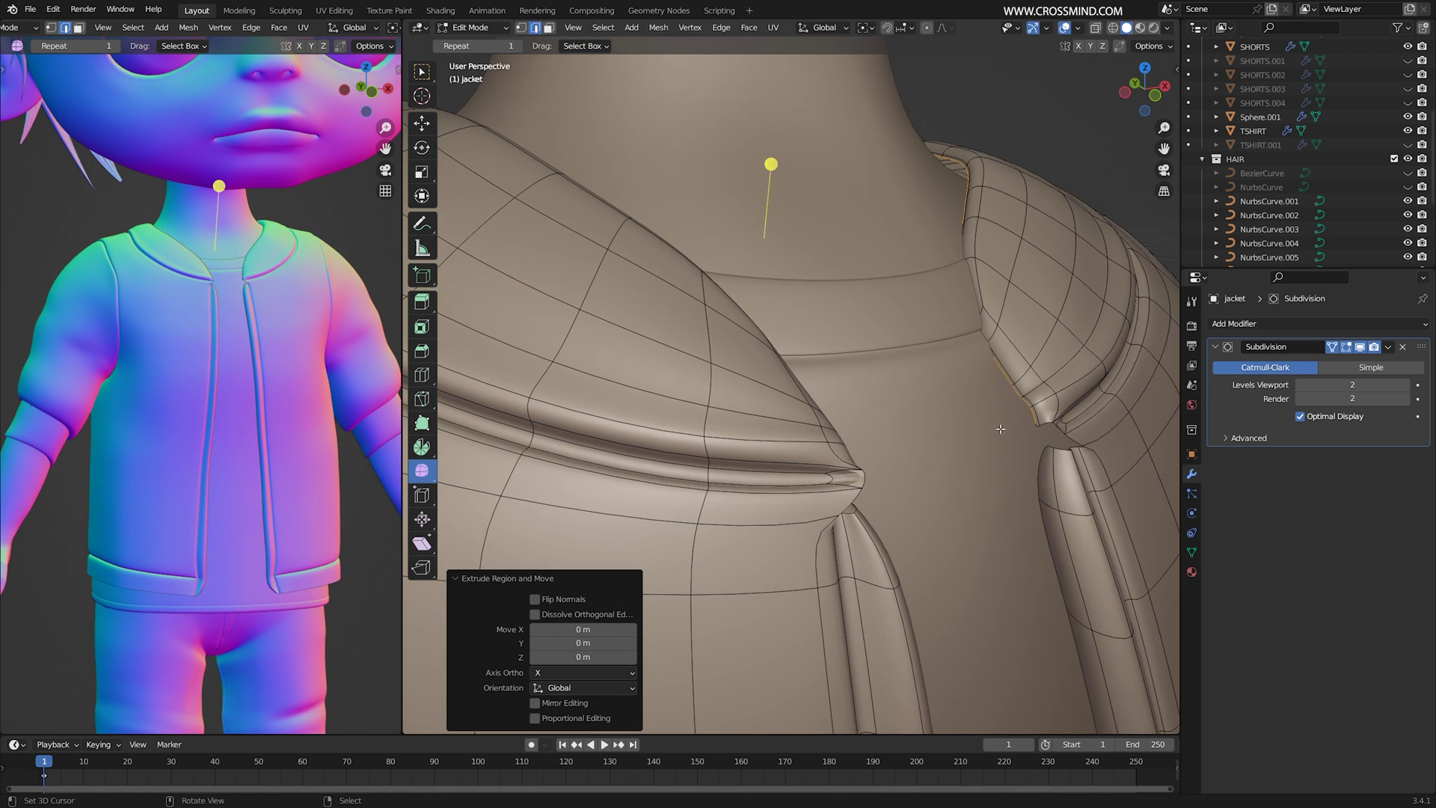
pyautogui.press('g')
pyautogui.press('z')
pyautogui.click(1012, 434)
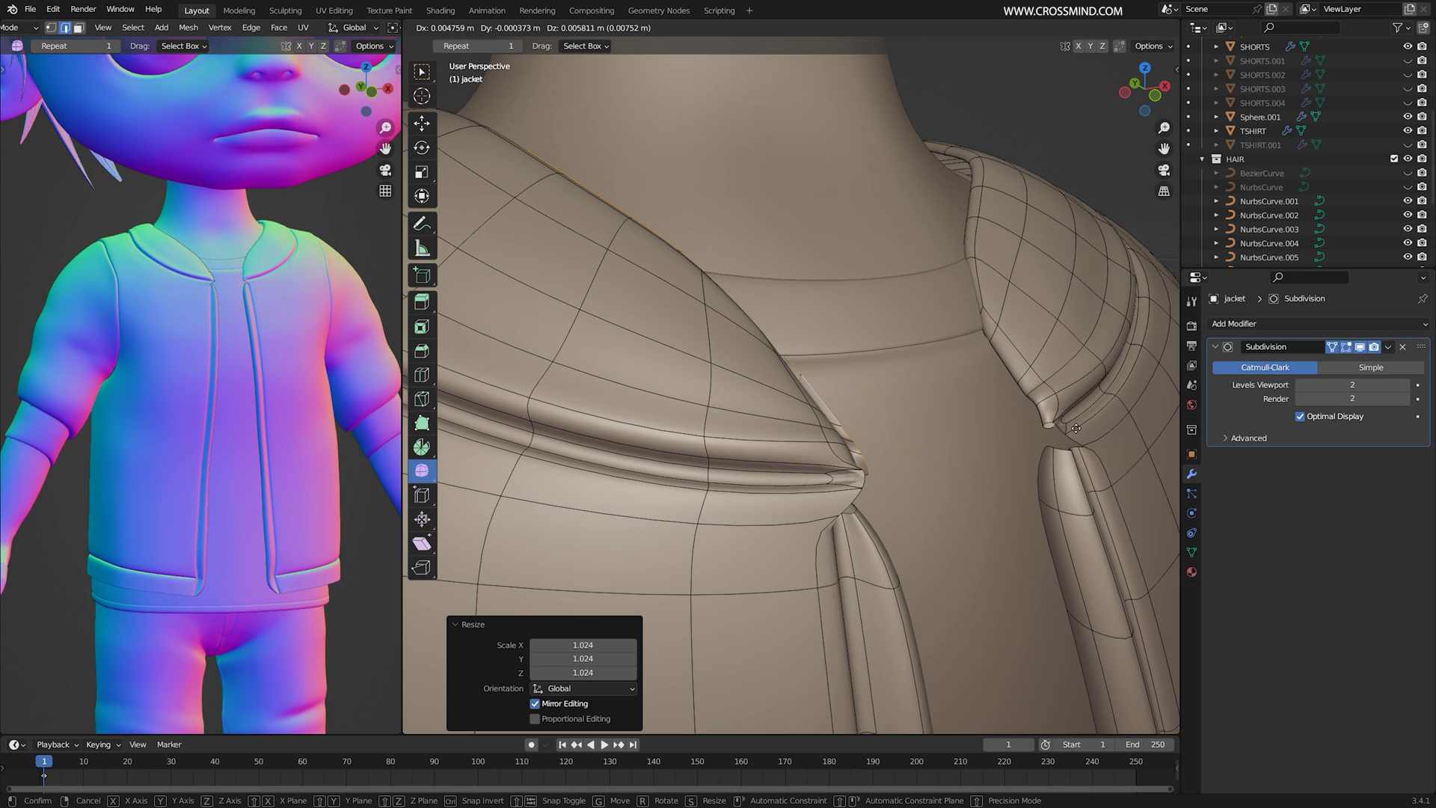
pyautogui.click(1069, 429)
# - Select an edge at the collar's front tip and inspect the extruded inner lip from below
pyautogui.moveTo(1069, 428); pyautogui.dragTo(992, 320, button='middle')
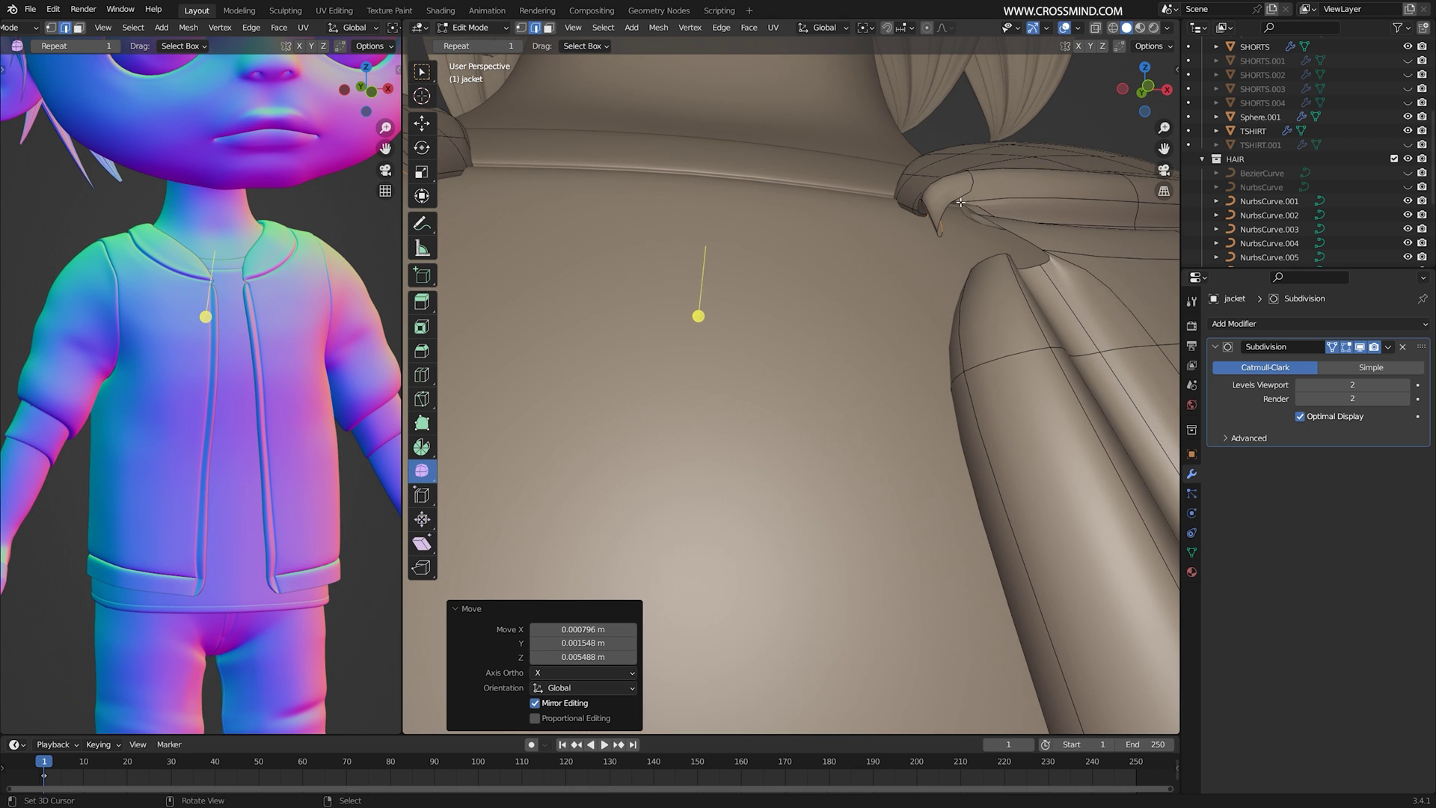
pyautogui.rightClick(962, 212)
pyautogui.moveTo(965, 245); pyautogui.dragTo(787, 447, button='middle')
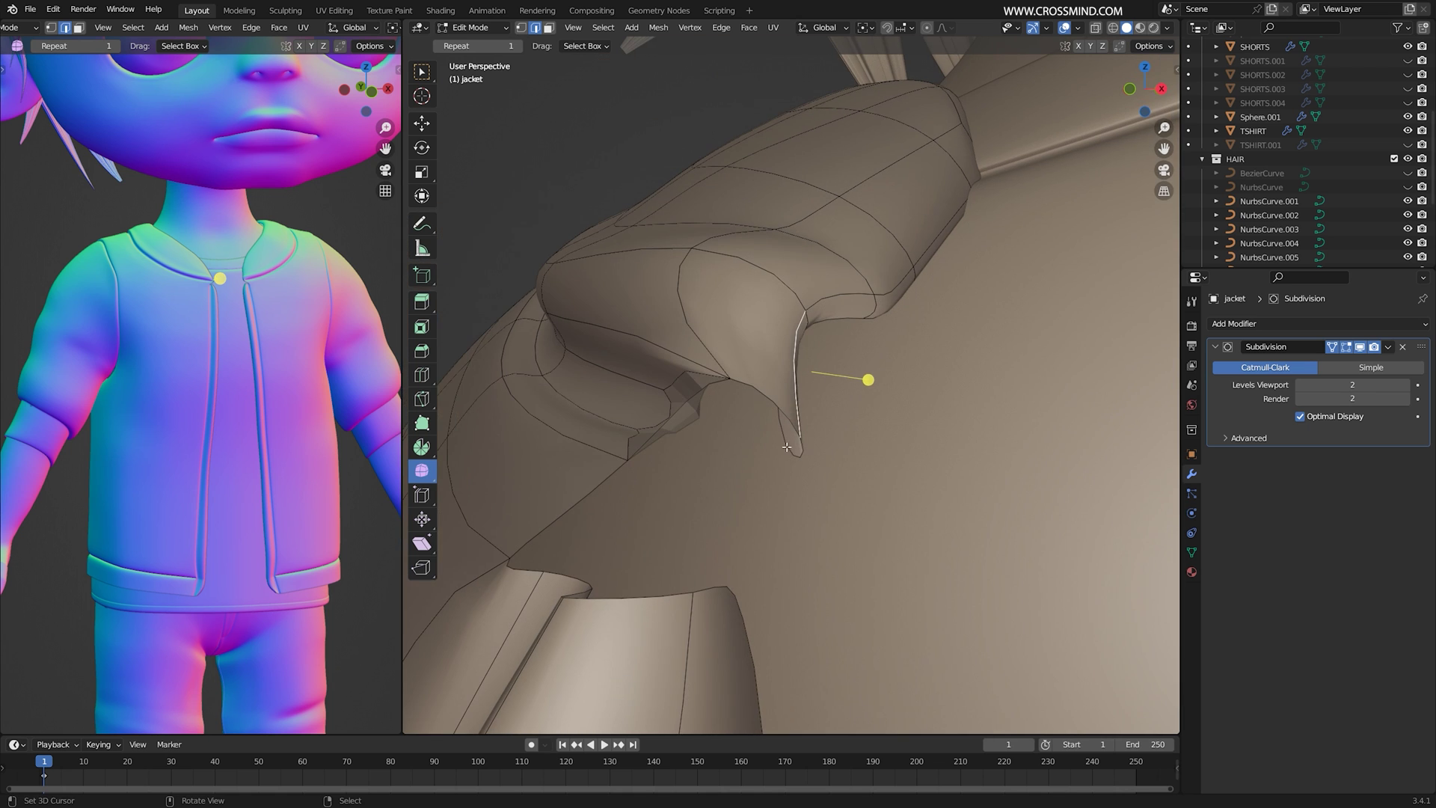
pyautogui.moveTo(742, 395); pyautogui.dragTo(732, 486, button='middle')
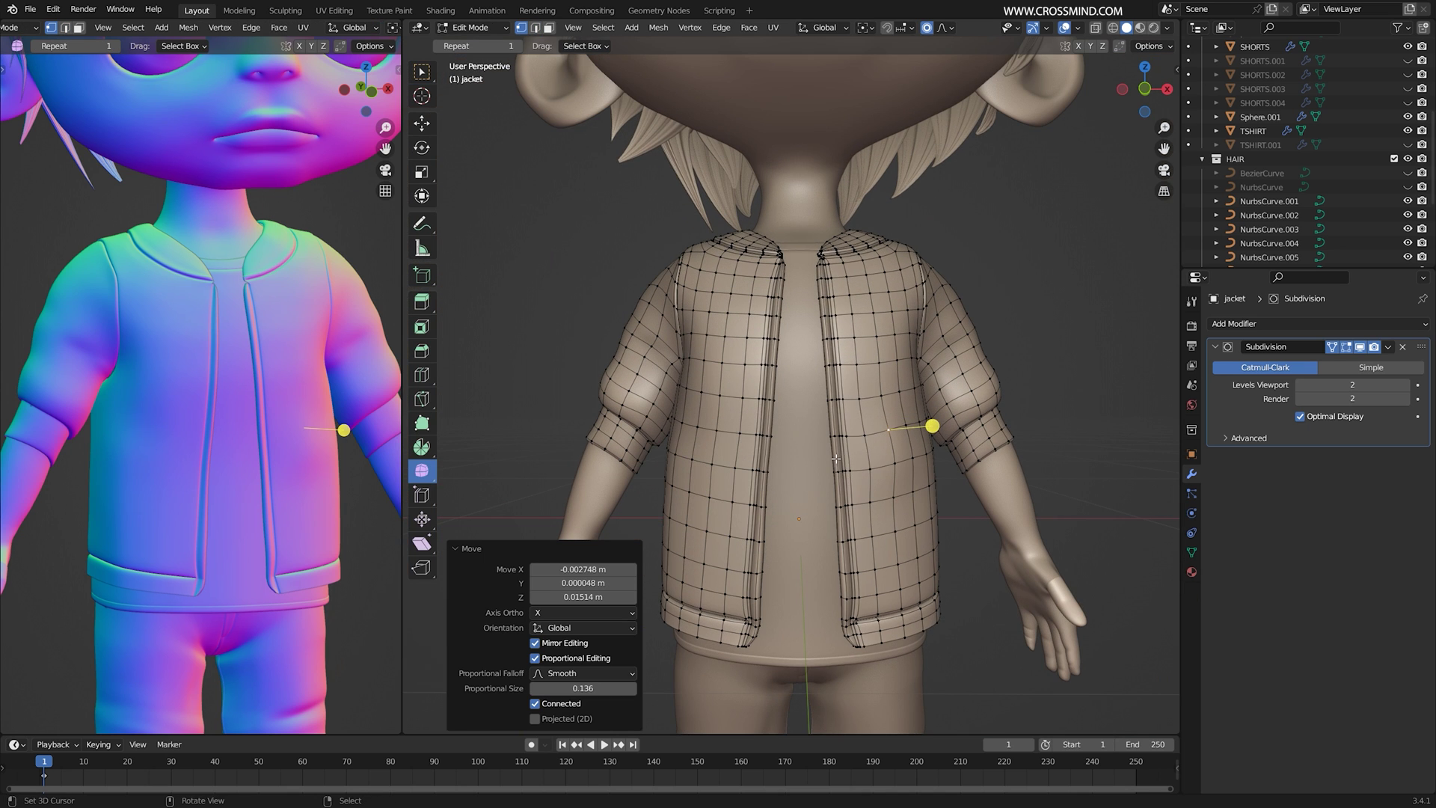
# - Rotate an edge on the front panel at the character's left with connected proportional editing to loosen the cloth shape
pyautogui.press('2')
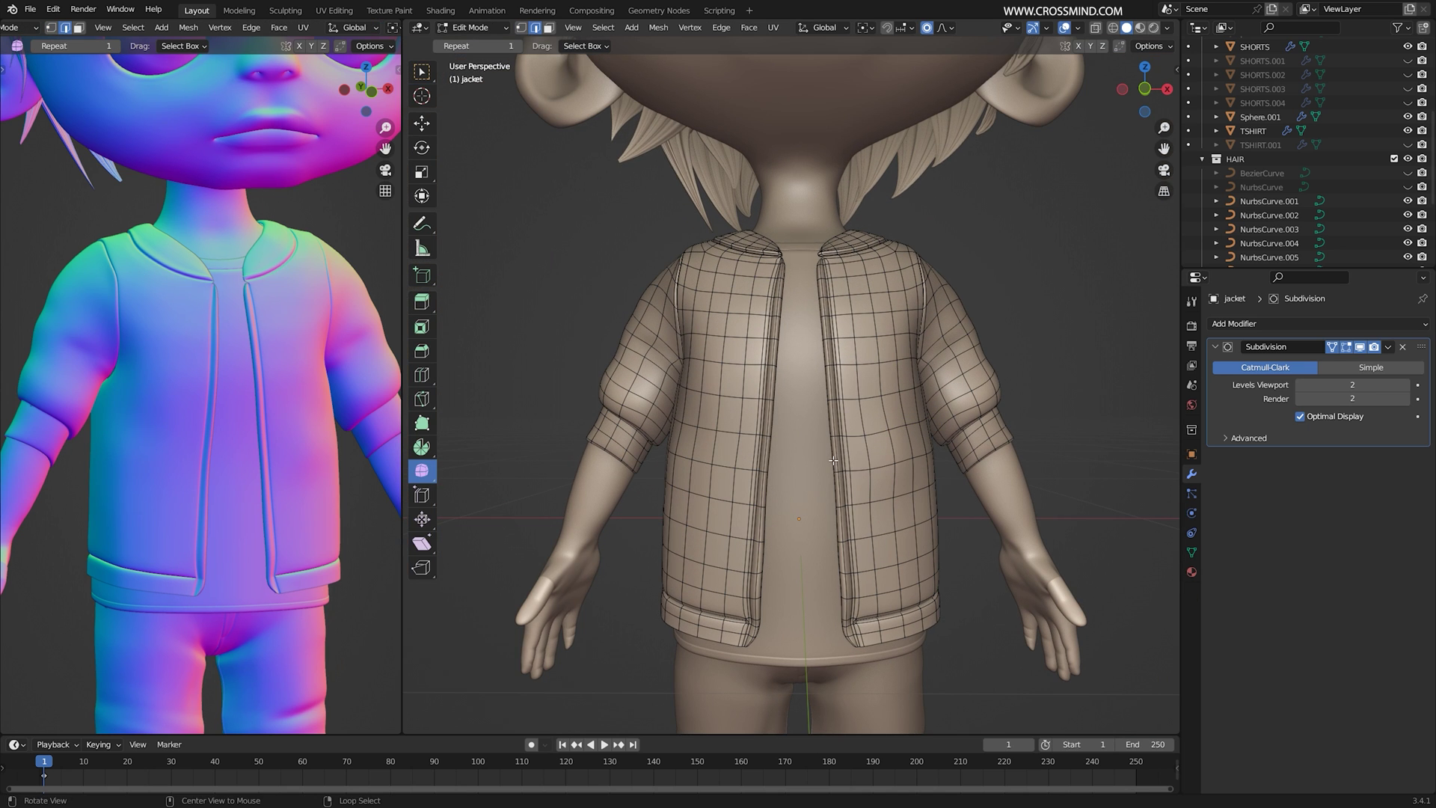
pyautogui.click(961, 465)
pyautogui.moveTo(883, 449); pyautogui.dragTo(914, 450, button='middle')
pyautogui.rightClick(897, 429)
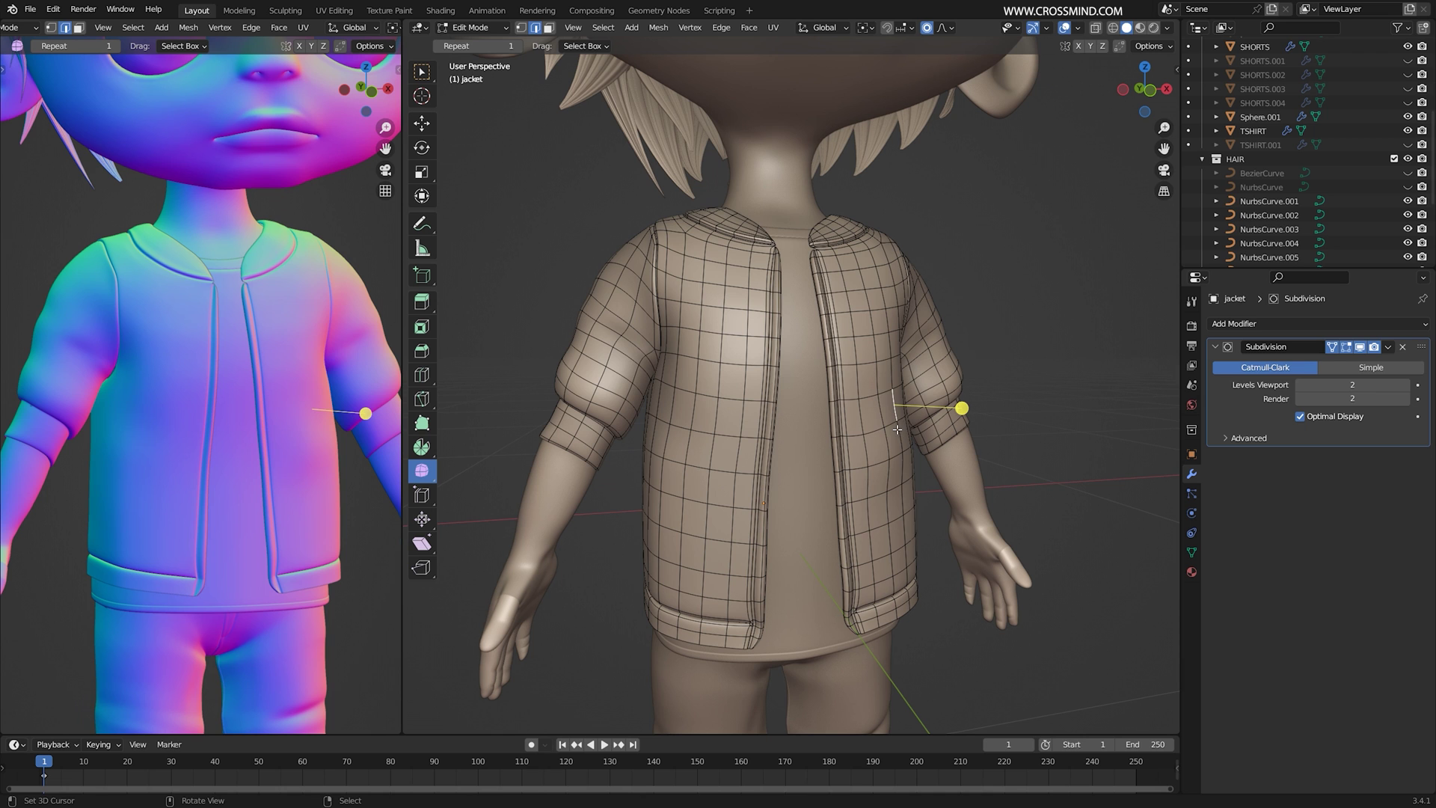
pyautogui.press('r')
pyautogui.click(965, 430)
# - Rotate further edges on the jacket's body with proportional editing for a more irregular cloth shape and review it in Object Mode
pyautogui.rightClick(882, 545)
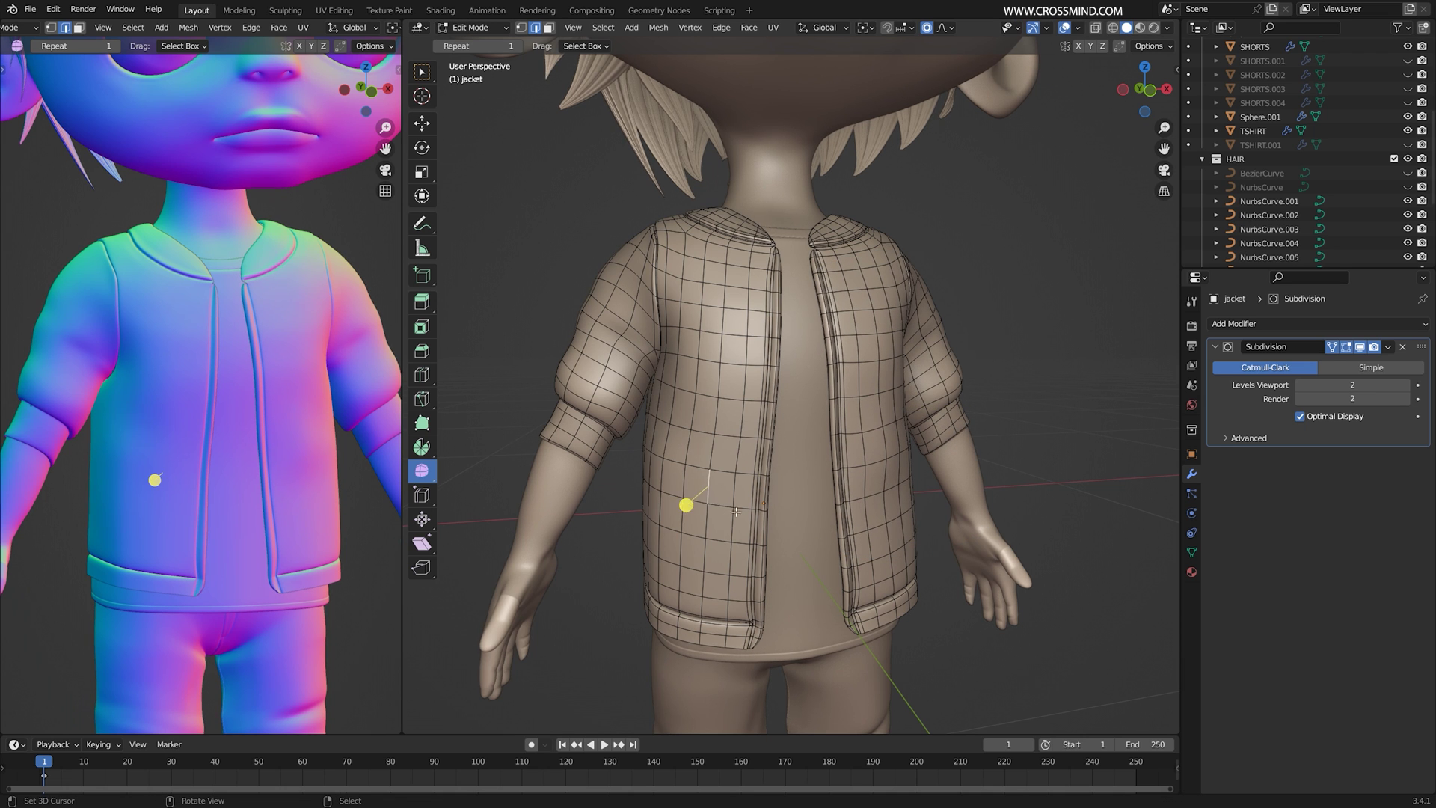
pyautogui.moveTo(736, 512); pyautogui.dragTo(643, 503, button='middle')
pyautogui.press('r')
pyautogui.click(814, 490)
pyautogui.moveTo(814, 489); pyautogui.dragTo(891, 453, button='middle')
pyautogui.rightClick(715, 416)
pyautogui.press('r')
pyautogui.click(866, 416)
pyautogui.press('Tab')
pyautogui.scroll(-4, 875, 453)
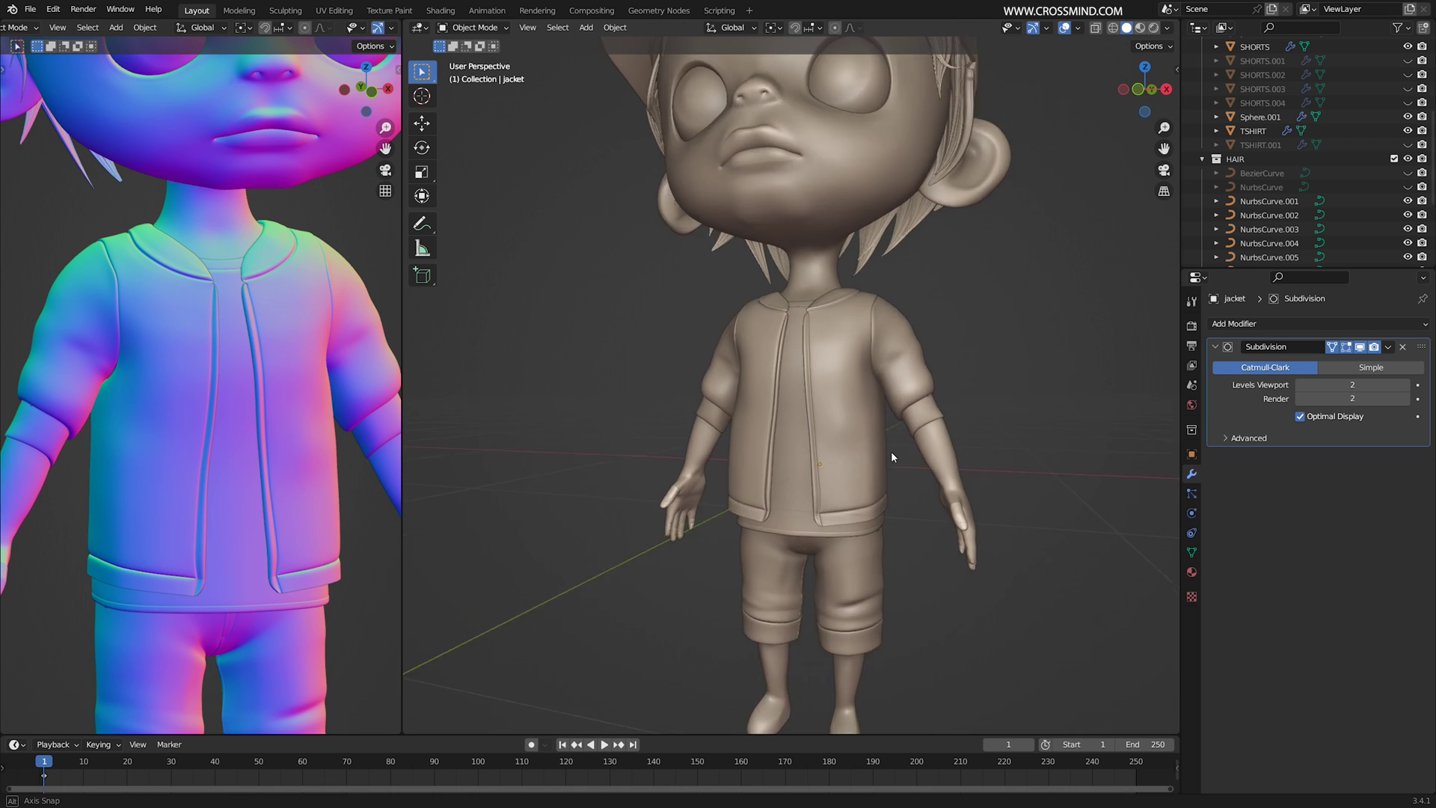
# - Select a horizontal edge loop around the jacket's torso in Edit Mode and adjust its position to loosen the body shape
pyautogui.press('Tab')
pyautogui.scroll(4, 891, 451)
pyautogui.keyDown('alt'); pyautogui.rightClick(691, 407); pyautogui.keyUp('alt')
pyautogui.moveTo(691, 406)
pyautogui.mouseDown(button='middle')
pyautogui.moveTo(666, 404)
pyautogui.moveTo(682, 405)
pyautogui.mouseUp(button='middle')
pyautogui.press('2')
pyautogui.moveTo(769, 429); pyautogui.dragTo(760, 429, button='middle')
pyautogui.press('g')
pyautogui.click(821, 433)
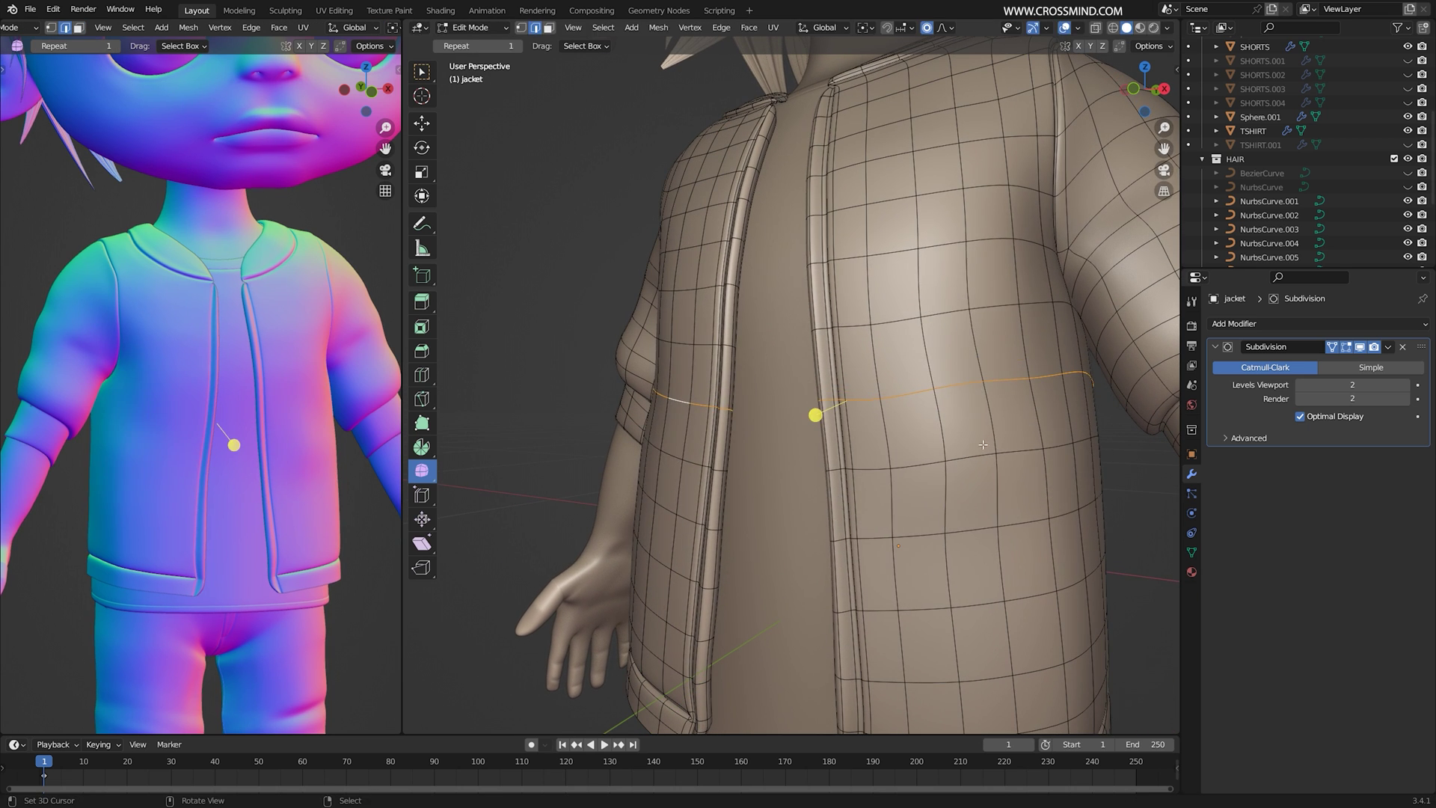
pyautogui.press('s')
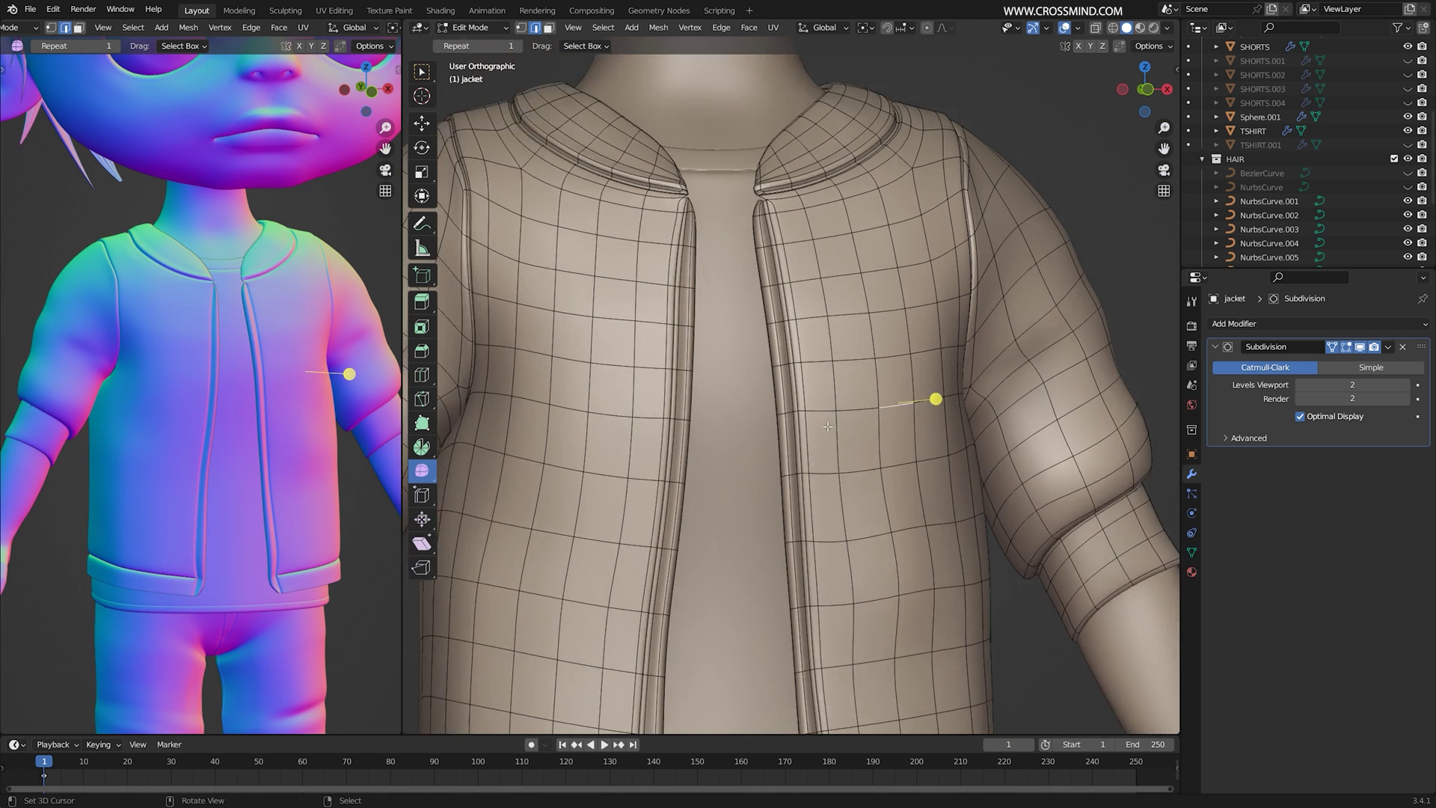
# - Move edges beside the front opening on both panels, including a 0.013242 m shift in Y, to make the plackets less regular
pyautogui.scroll(1, 815, 402)
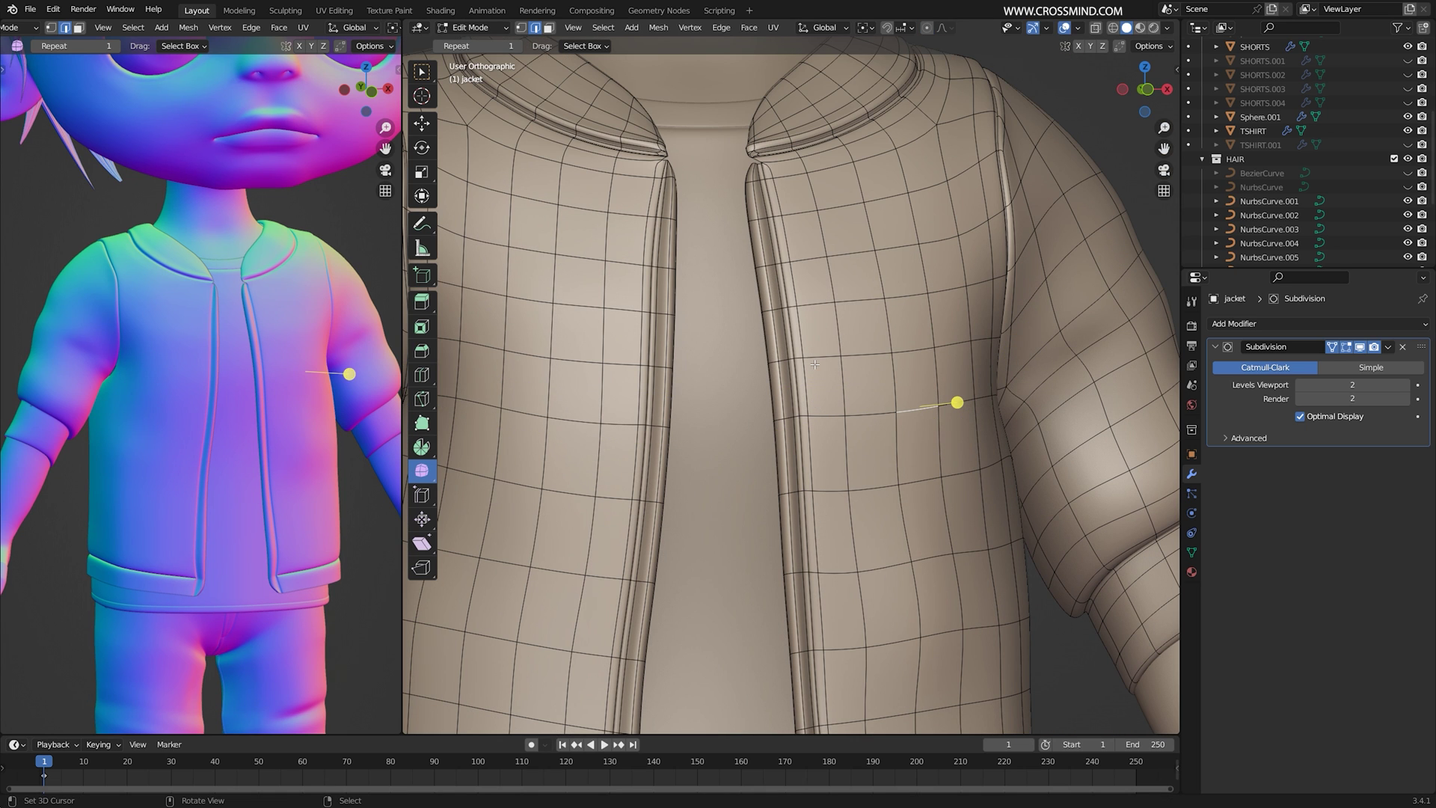
pyautogui.moveTo(823, 413); pyautogui.dragTo(893, 467, button='middle')
pyautogui.press('g')
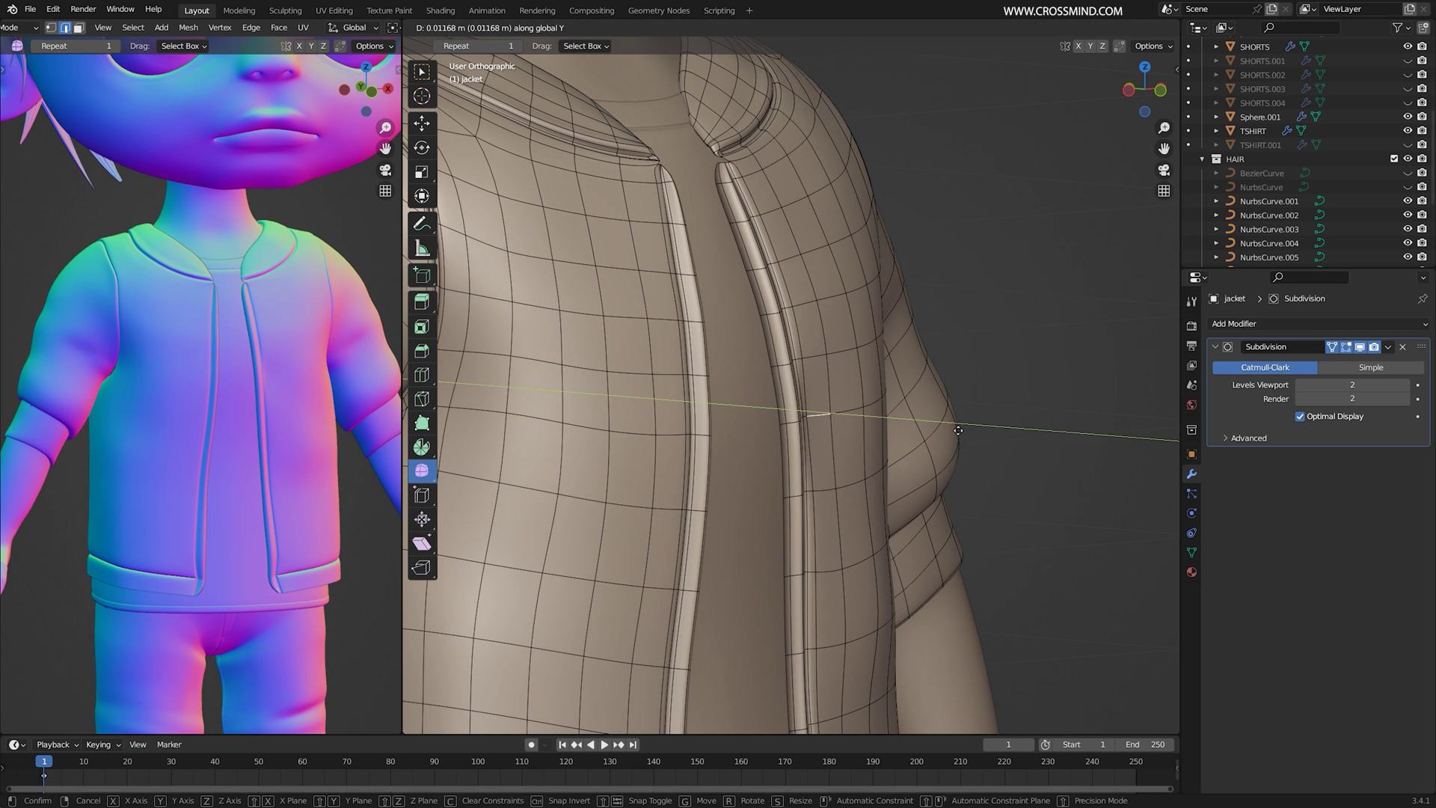
pyautogui.click(958, 430)
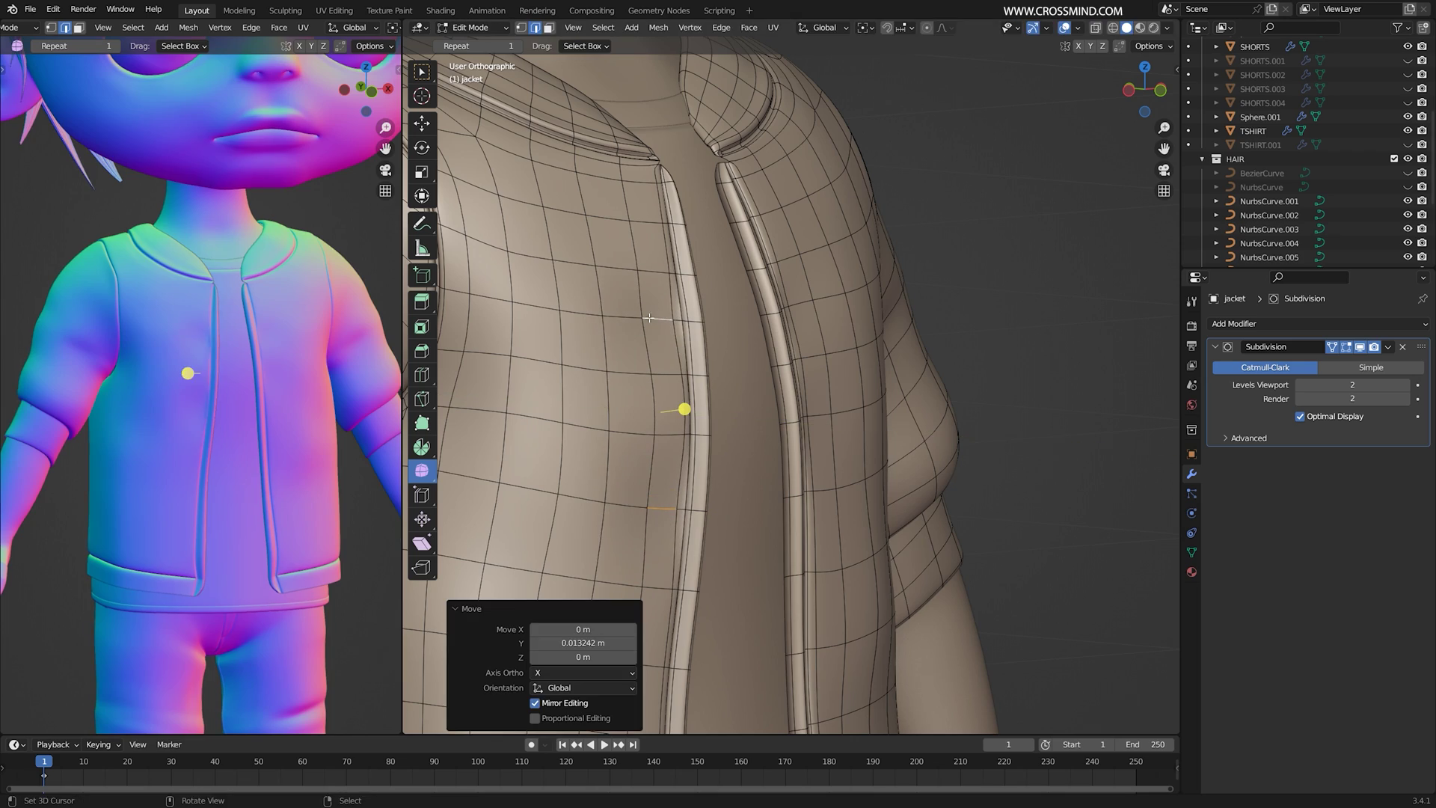
pyautogui.press('g')
pyautogui.press('z')
pyautogui.moveTo(663, 325); pyautogui.dragTo(676, 337, button='middle')
pyautogui.rightClick(665, 508)
pyautogui.press('g')
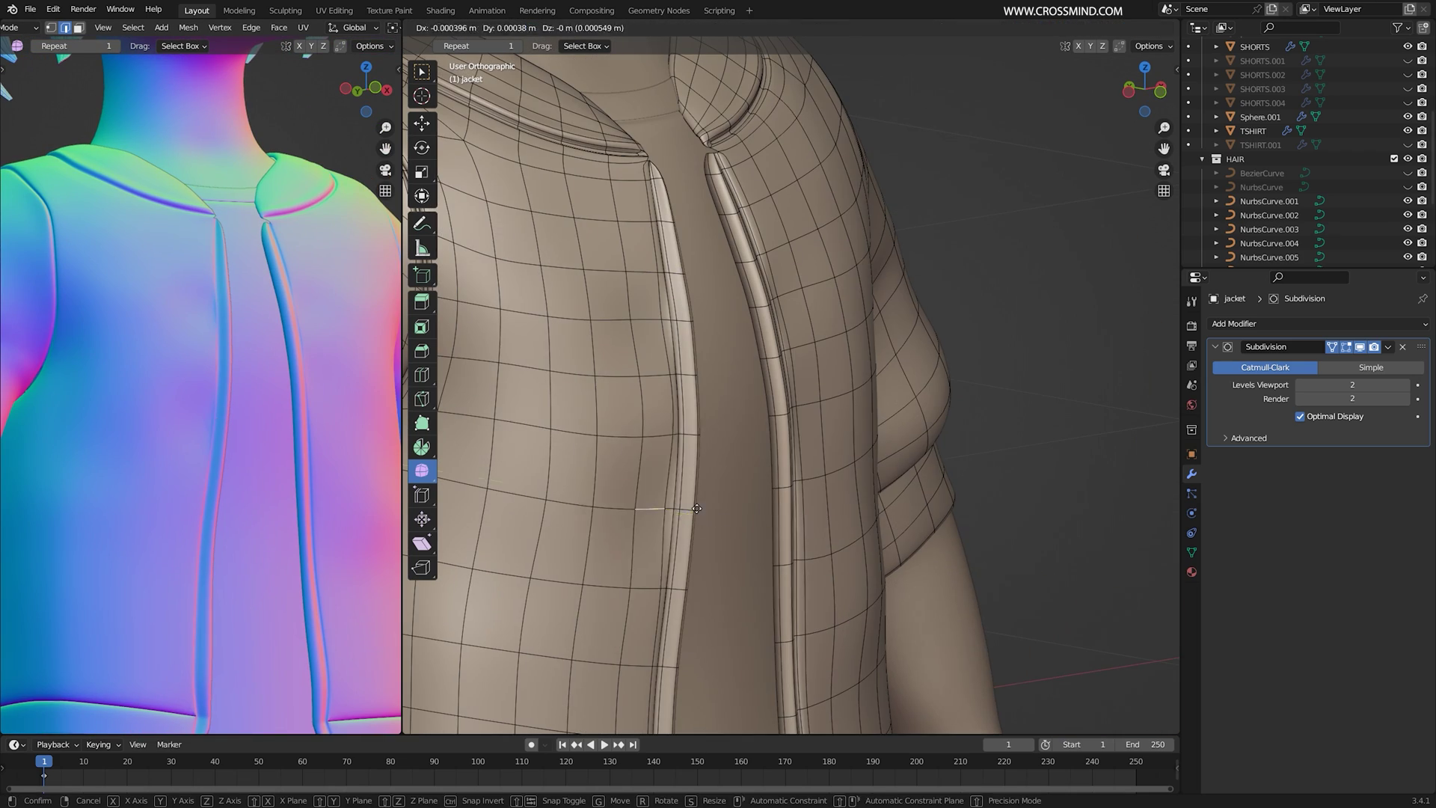
pyautogui.click(666, 507)
# - Move a short edge run on the lower front panel at the character's right to bend the cloth
pyautogui.scroll(-3, 217, 401)
pyautogui.scroll(-2, 689, 449)
pyautogui.keyDown('ctrl'); pyautogui.rightClick(658, 495); pyautogui.keyUp('ctrl')
pyautogui.moveTo(807, 449); pyautogui.dragTo(645, 490, button='middle')
pyautogui.press('g')
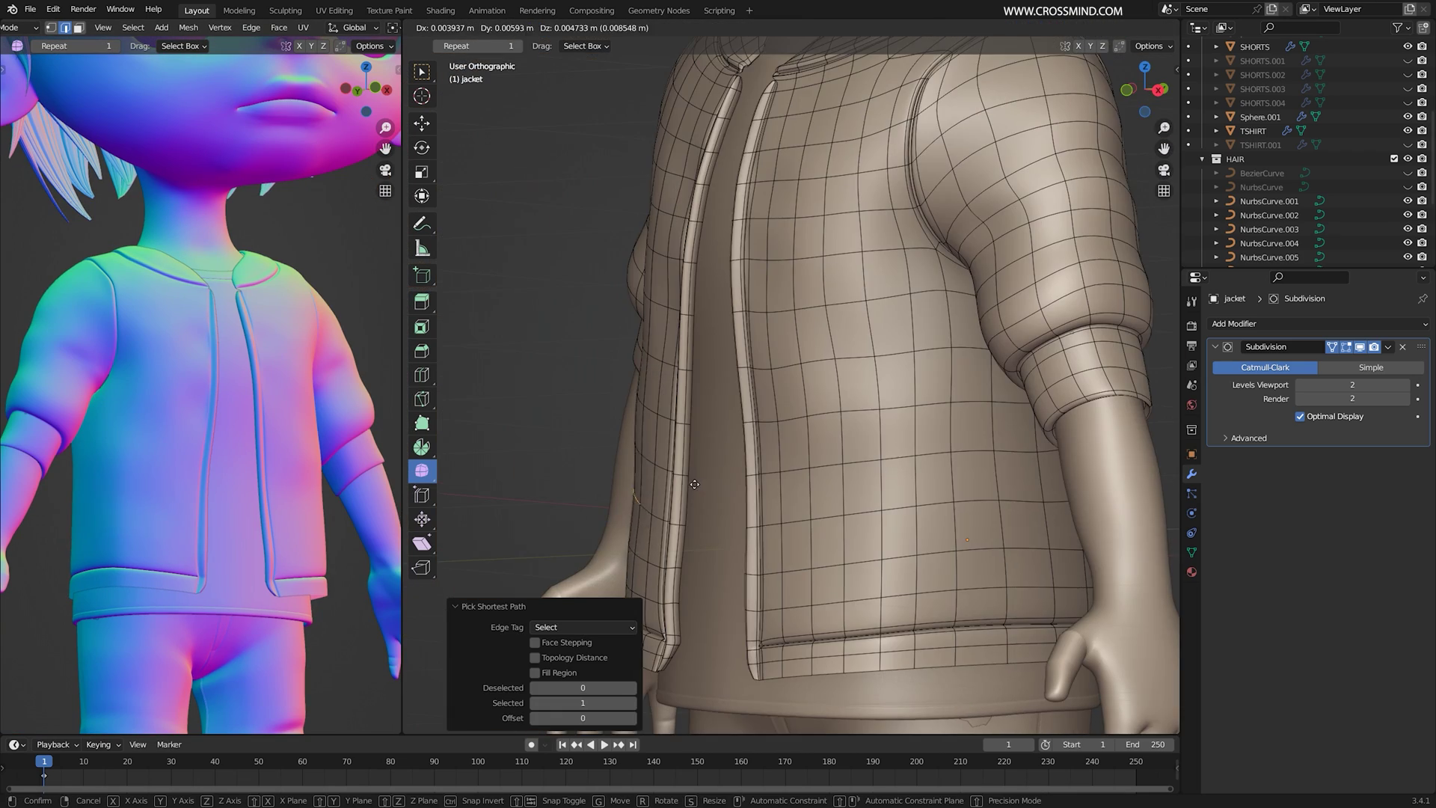
pyautogui.click(640, 490)
# - Move edges on the torso's side at the character's left, including one shift of 0.013896 m in X and 0.003043 m in Y
pyautogui.rightClick(954, 423)
pyautogui.keyDown('ctrl'); pyautogui.rightClick(965, 428); pyautogui.keyUp('ctrl')
pyautogui.press('g')
pyautogui.click(973, 434)
pyautogui.moveTo(1033, 479); pyautogui.dragTo(970, 470, button='middle')
pyautogui.rightClick(1058, 469)
pyautogui.press('g')
pyautogui.click(1066, 469)
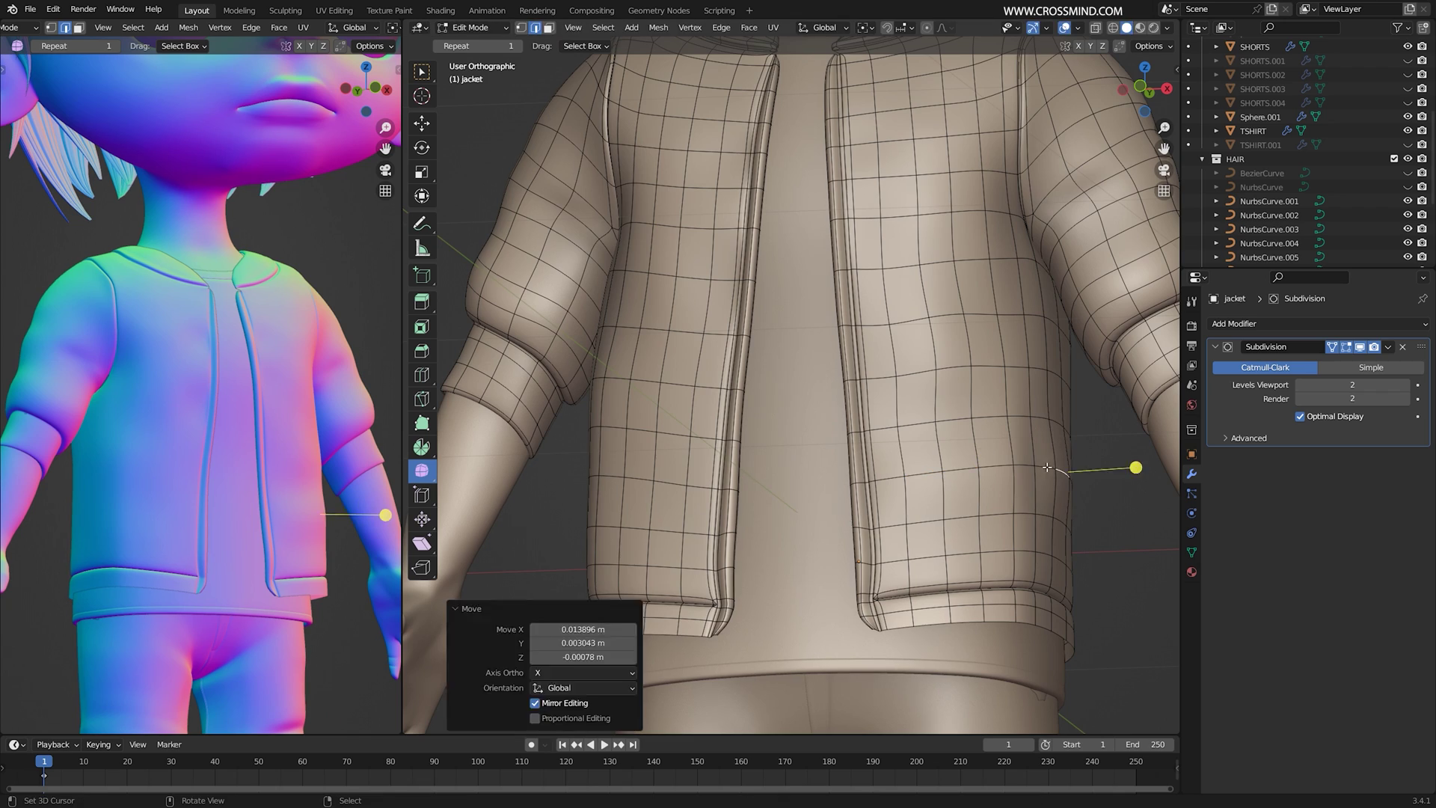
pyautogui.moveTo(1077, 479); pyautogui.dragTo(1047, 478, button='middle')
pyautogui.keyDown('ctrl'); pyautogui.rightClick(1066, 479); pyautogui.keyUp('ctrl')
pyautogui.press('g')
pyautogui.click(1115, 490)
# - Move edges on the torso's side at the character's right, including -0.014025 m in X and 0.002372 m in Y, and save the file
pyautogui.moveTo(673, 471); pyautogui.dragTo(838, 464, button='middle')
pyautogui.press('g')
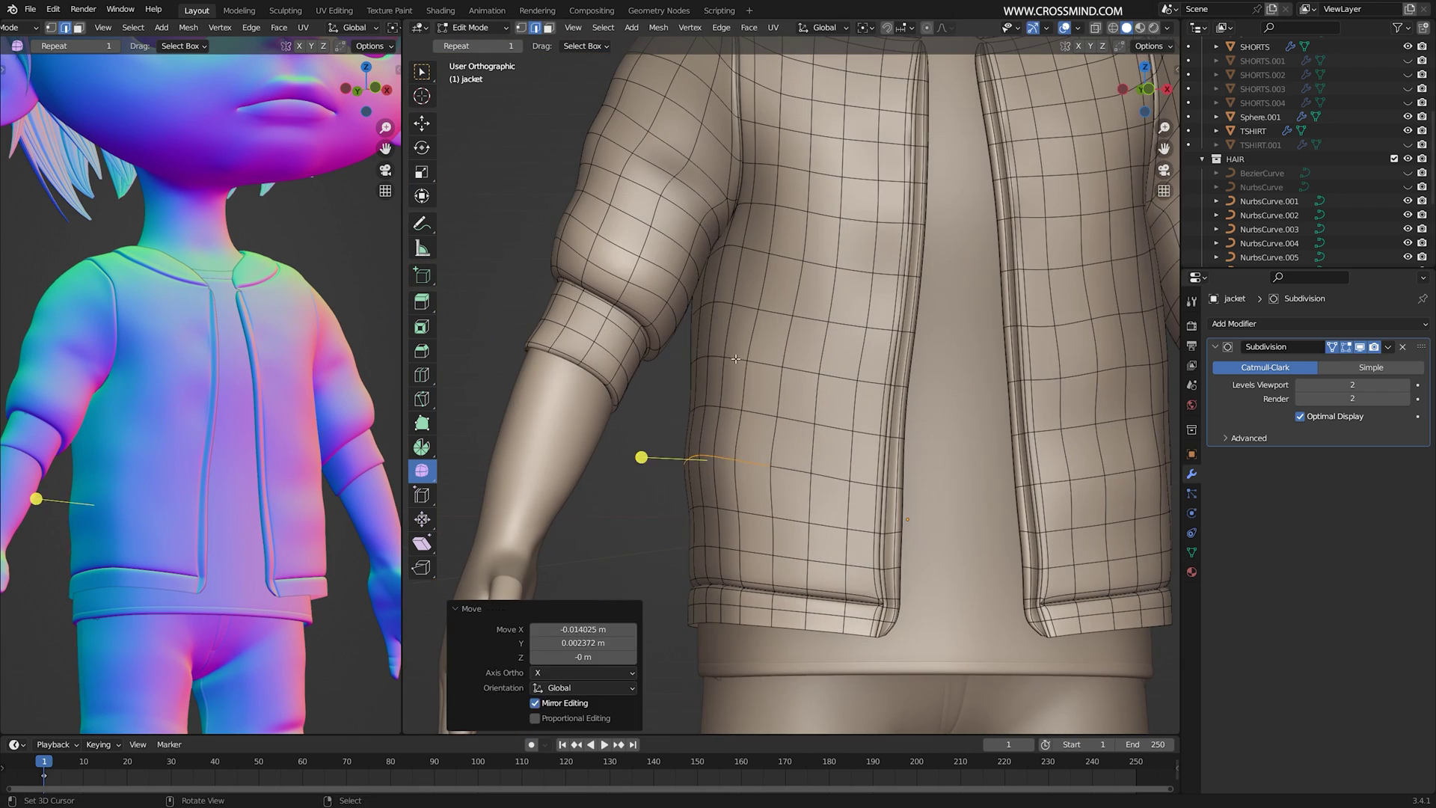
pyautogui.keyDown('ctrl'); pyautogui.rightClick(658, 352); pyautogui.keyUp('ctrl')
pyautogui.press('g')
pyautogui.scroll(-4, 214, 443)
pyautogui.press('Tab')
pyautogui.scroll(5, 214, 443)
pyautogui.hotkey('ctrl', 's')
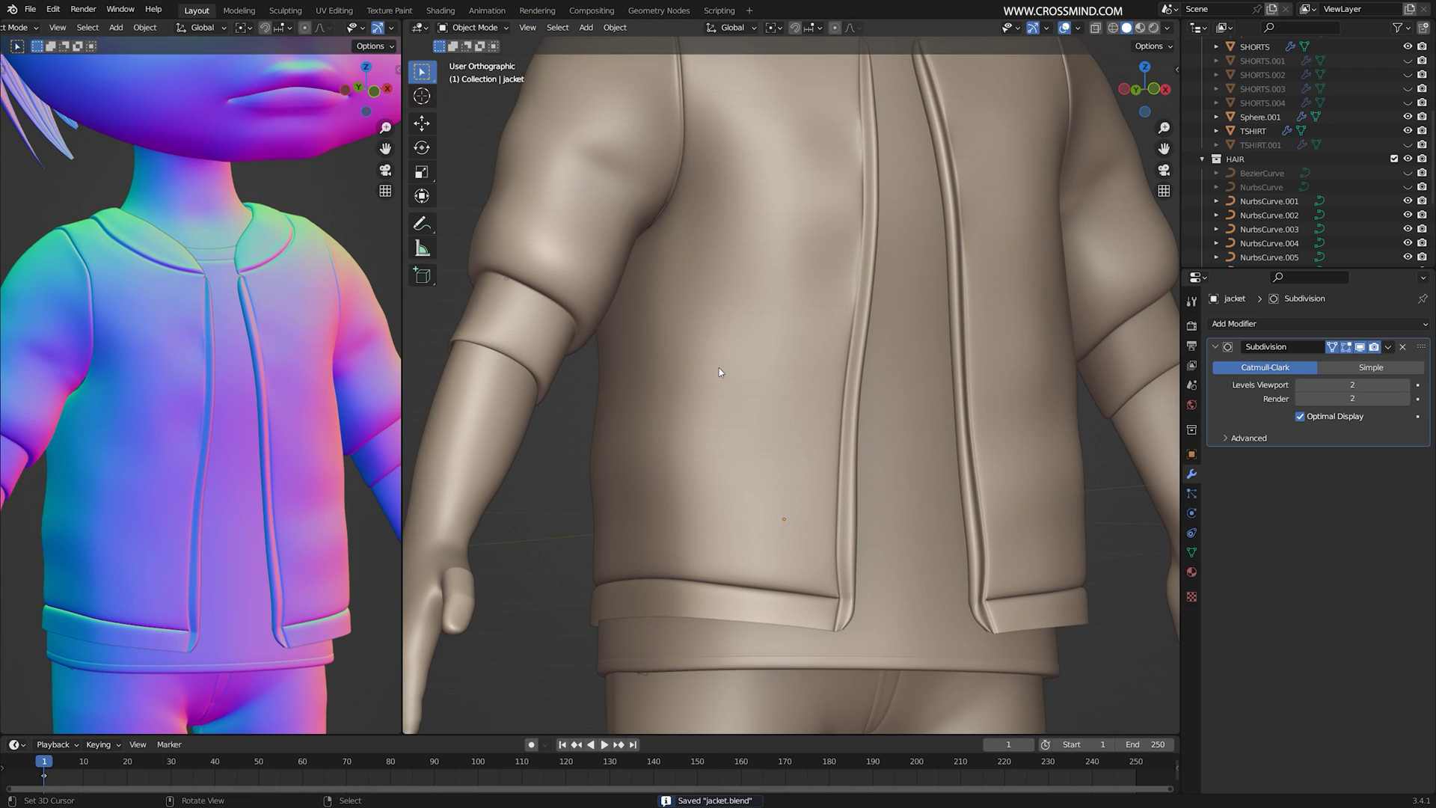
# - Adjust edges on the lower torso and select an edge just above the hem band on the character's left front panel
pyautogui.press('Tab')
pyautogui.moveTo(682, 542); pyautogui.dragTo(822, 542, button='middle')
pyautogui.keyDown('shift'); pyautogui.moveTo(823, 541); pyautogui.dragTo(1047, 532, button='middle'); pyautogui.keyUp('shift')
pyautogui.keyDown('ctrl'); pyautogui.rightClick(652, 540); pyautogui.keyUp('ctrl')
pyautogui.moveTo(890, 516); pyautogui.dragTo(763, 511, button='middle')
pyautogui.click(798, 510)
pyautogui.click(797, 511)
pyautogui.keyDown('shift'); pyautogui.moveTo(1047, 535); pyautogui.dragTo(748, 474, button='middle'); pyautogui.keyUp('shift')
pyautogui.rightClick(745, 474)
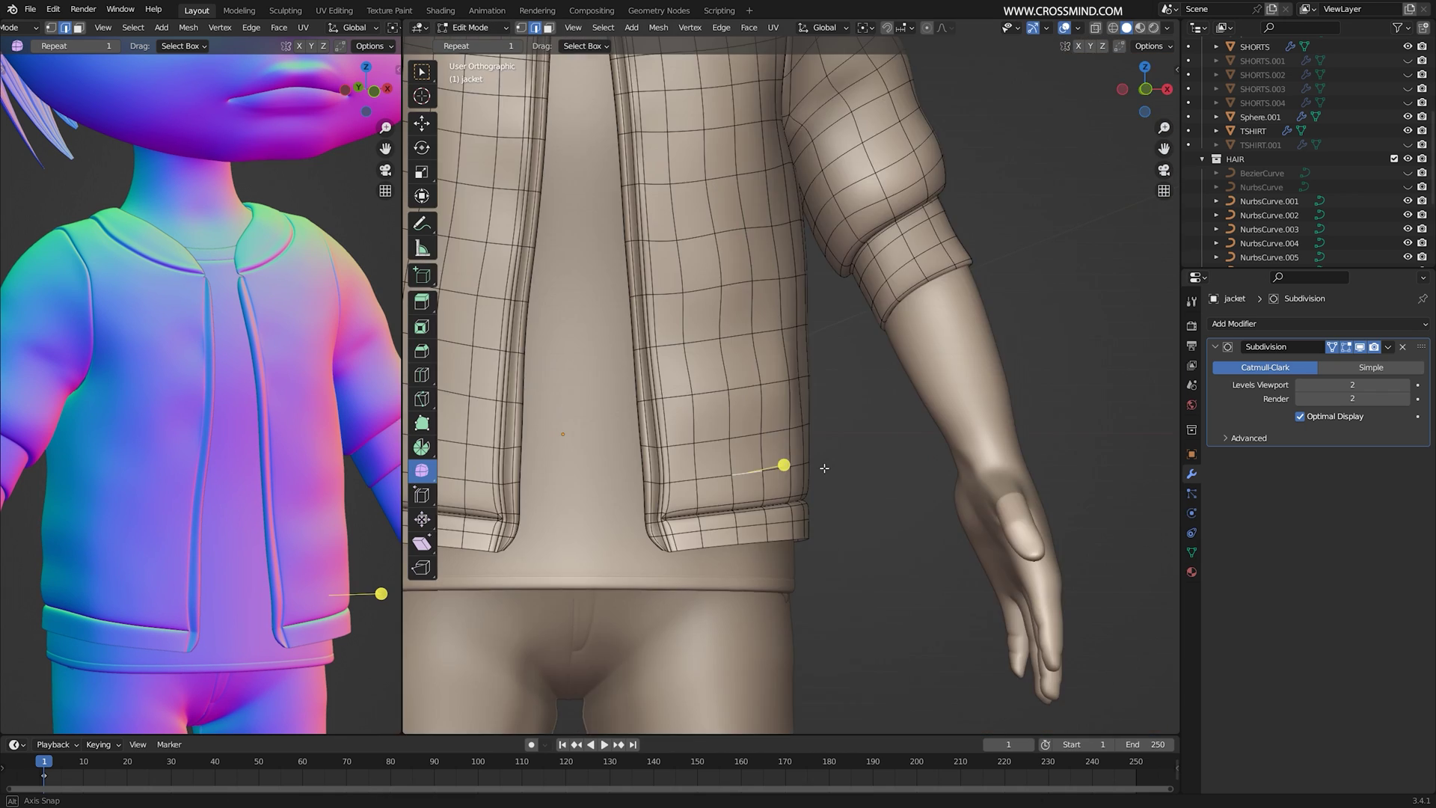
# - Pull the side edges above the hem band at the character's left outward, finishing with 0.007135 m in X and -0.001084 m in Z
pyautogui.moveTo(1077, 479); pyautogui.dragTo(984, 481, button='middle')
pyautogui.keyDown('ctrl'); pyautogui.rightClick(1003, 455); pyautogui.keyUp('ctrl')
pyautogui.moveTo(752, 459); pyautogui.dragTo(947, 464, button='middle')
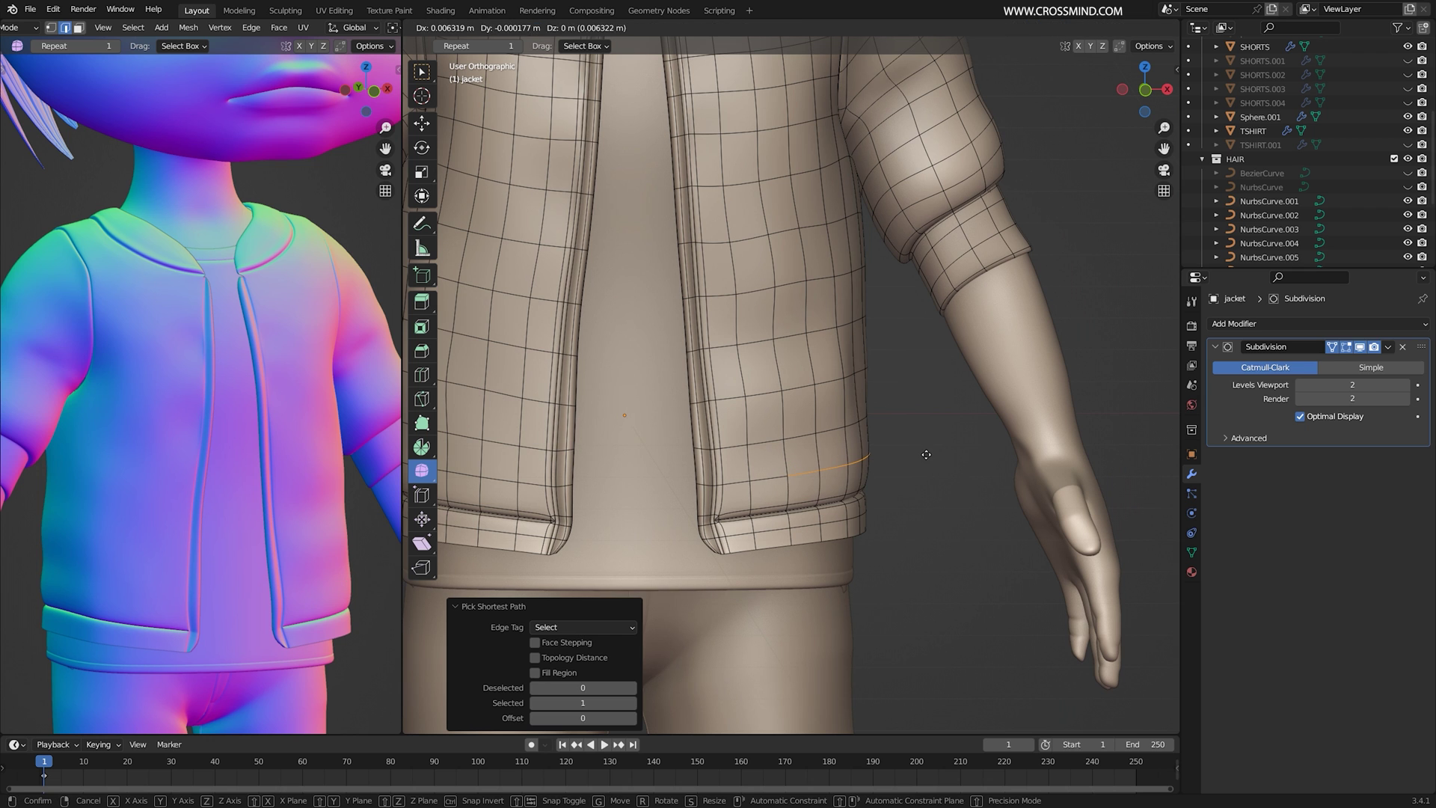
pyautogui.click(926, 455)
pyautogui.click(949, 445)
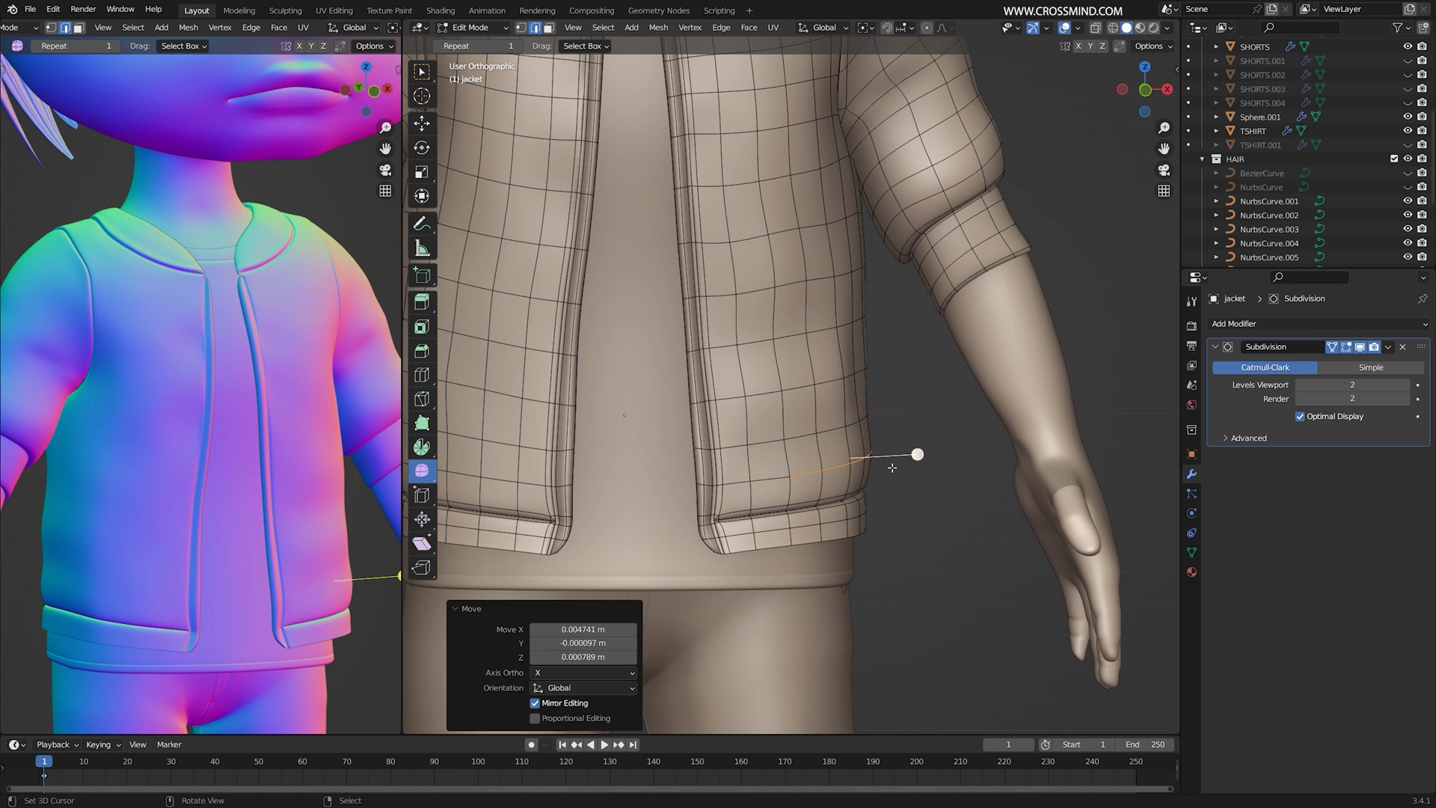
pyautogui.scroll(2, 890, 449)
pyautogui.click(935, 458)
pyautogui.moveTo(935, 458); pyautogui.dragTo(1037, 498, button='middle')
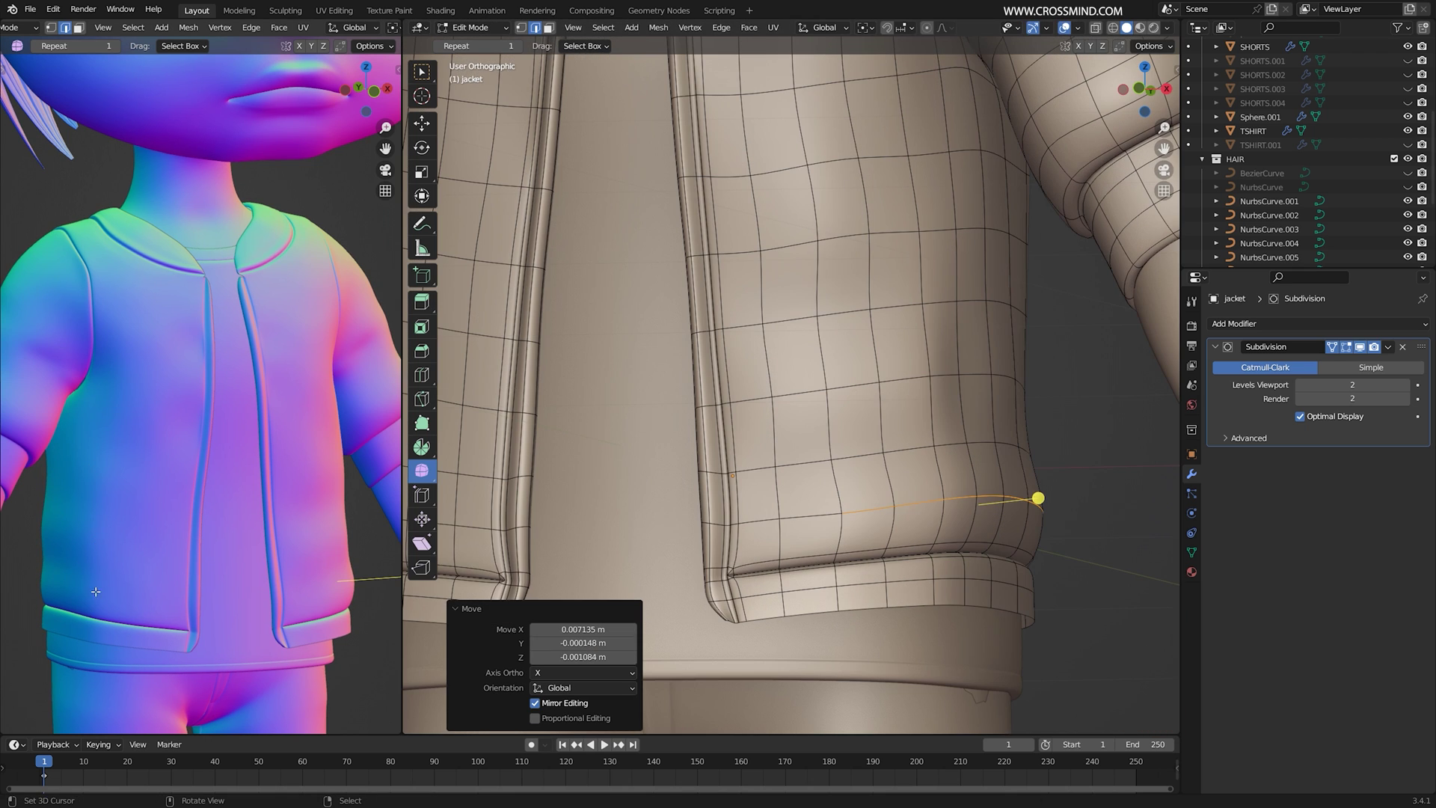
# - Move edges on the lower left front panel -0.005852 m in X, 0.00579 m in Y and 0.001096 m in Z to form a fold
pyautogui.scroll(-1, 848, 376)
pyautogui.press('Tab')
pyautogui.press('Tab')
pyautogui.scroll(1, 882, 398)
pyautogui.keyDown('shift'); pyautogui.moveTo(882, 398); pyautogui.dragTo(940, 459, button='middle'); pyautogui.keyUp('shift')
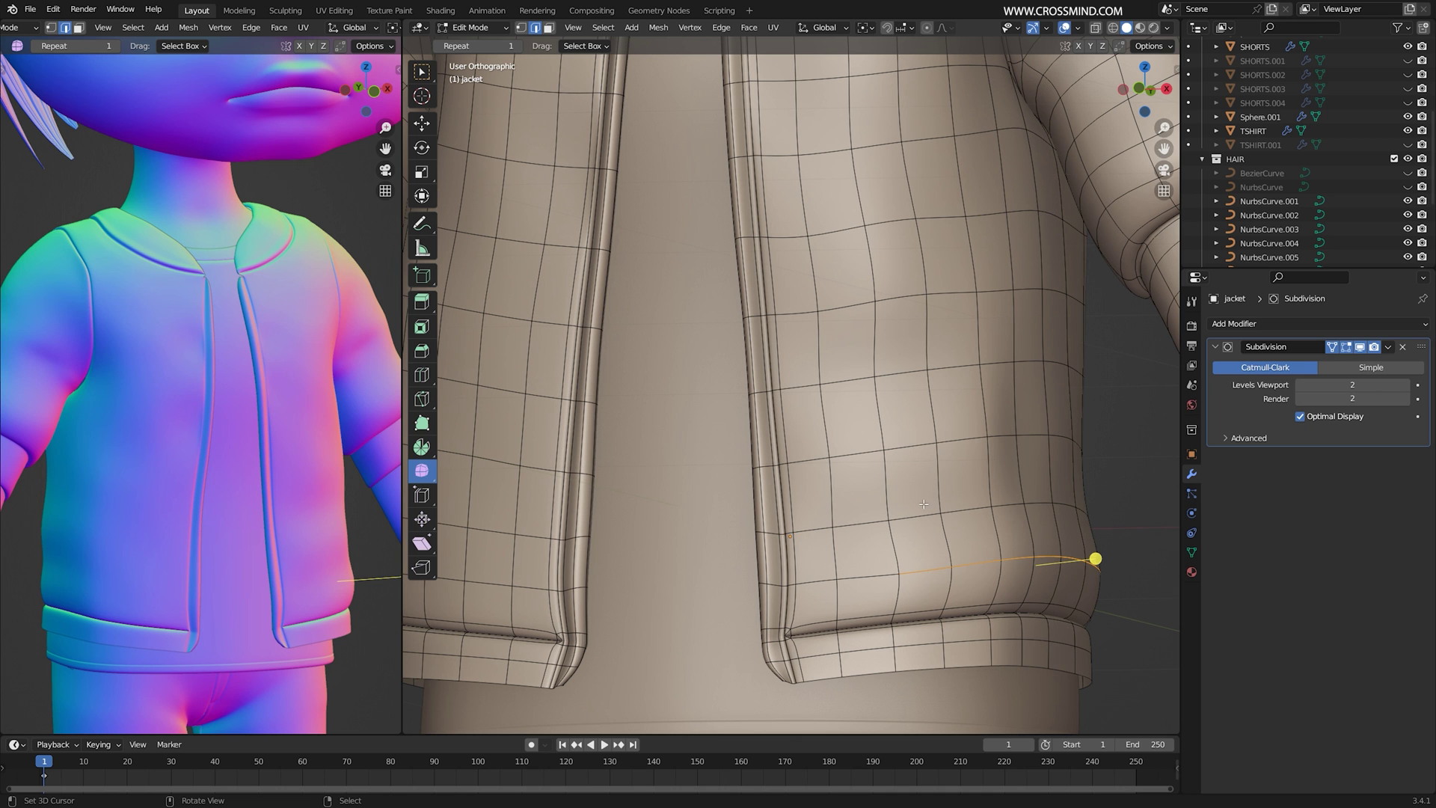
pyautogui.rightClick(913, 520)
pyautogui.moveTo(912, 521); pyautogui.dragTo(958, 509, button='middle')
pyautogui.rightClick(860, 525)
pyautogui.keyDown('ctrl'); pyautogui.rightClick(988, 502); pyautogui.keyUp('ctrl')
pyautogui.press('g')
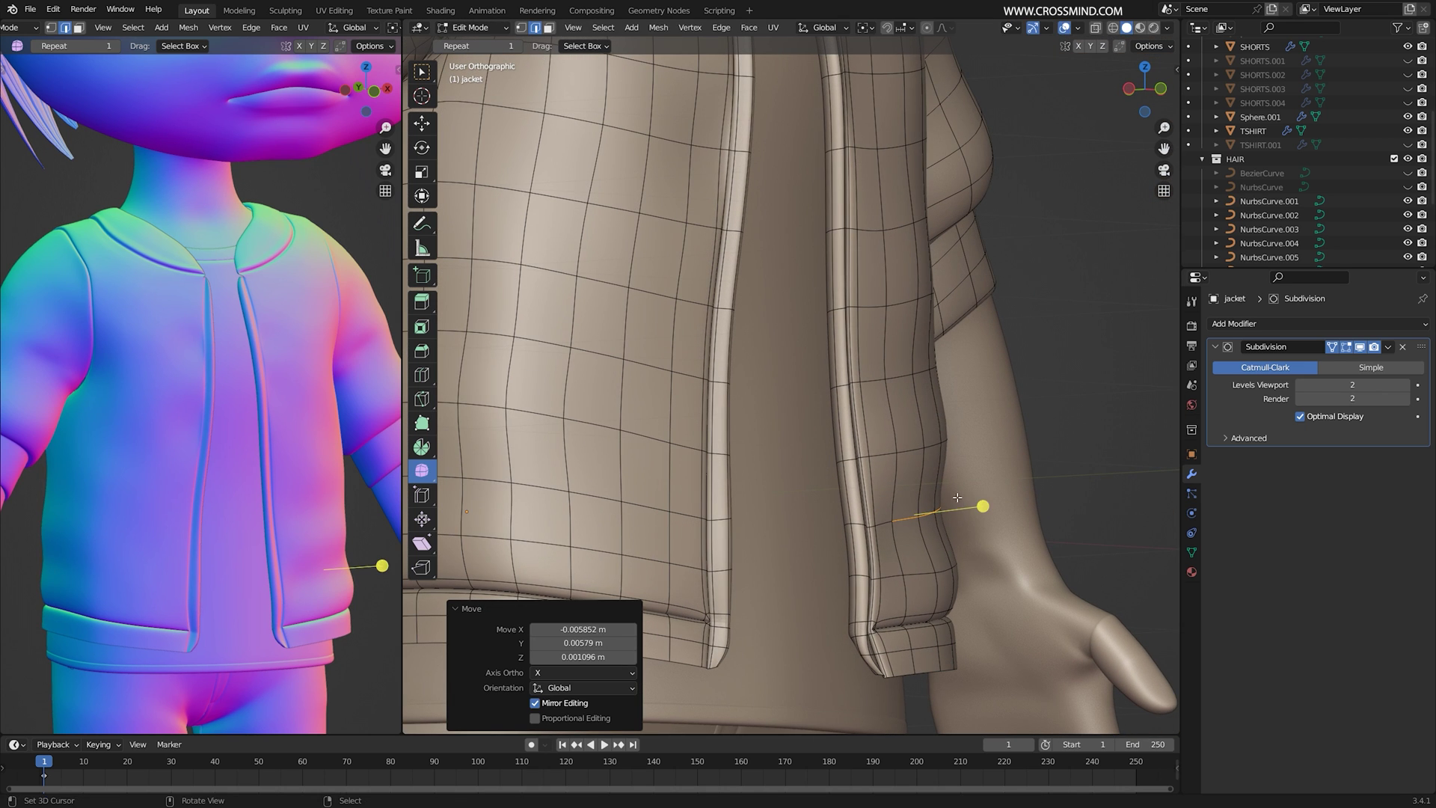
# - Move further edges above the hem on the character's left panel and side to deepen the soft folds
pyautogui.rightClick(938, 451)
pyautogui.press('g')
pyautogui.click(950, 447)
pyautogui.moveTo(950, 447); pyautogui.dragTo(900, 449, button='middle')
pyautogui.rightClick(1054, 431)
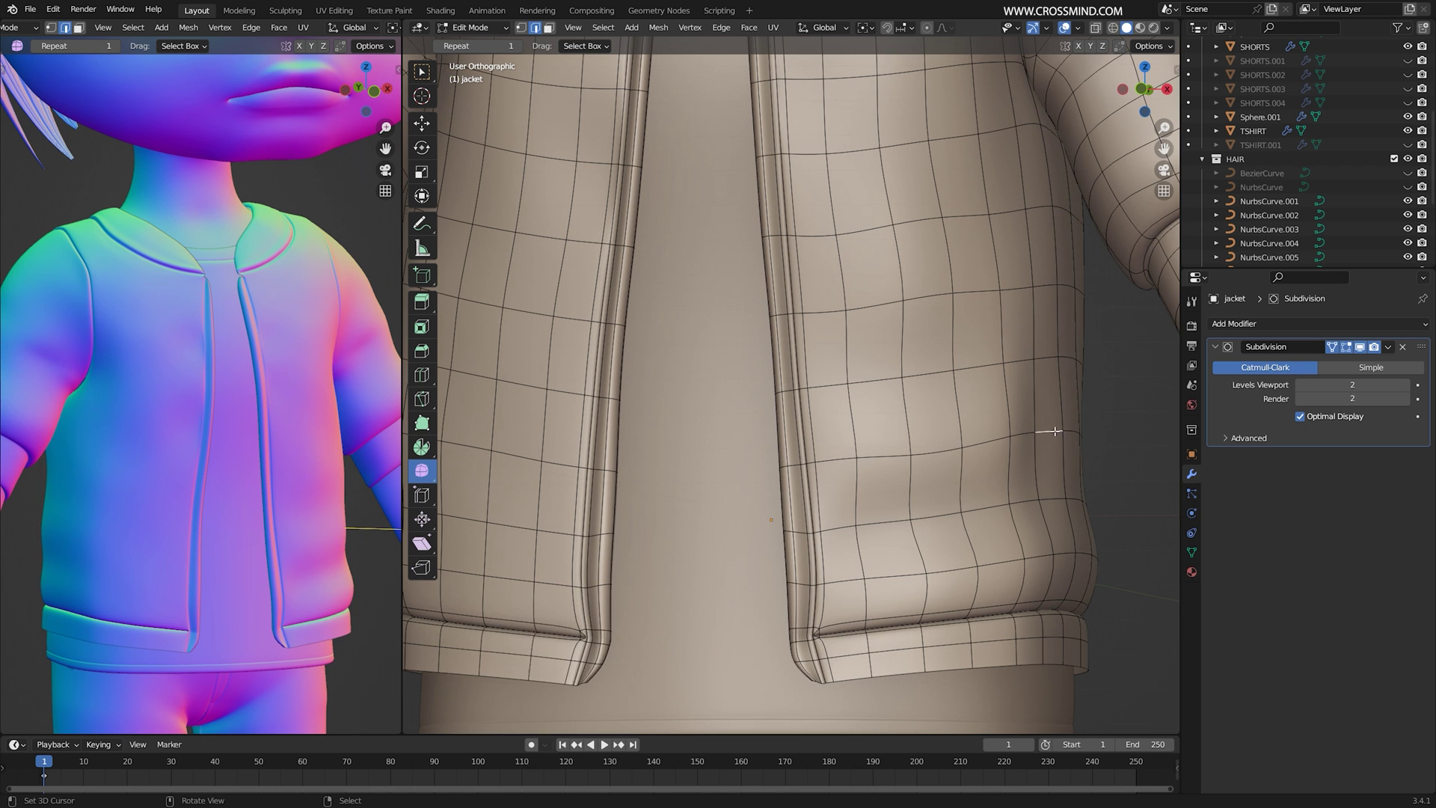
pyautogui.click(1065, 441)
pyautogui.press('g')
pyautogui.moveTo(1109, 442); pyautogui.dragTo(1066, 457, button='middle')
pyautogui.click(1099, 448)
pyautogui.rightClick(1018, 438)
pyautogui.press('g')
pyautogui.click(902, 483)
pyautogui.scroll(-4, 903, 482)
# - Shift the horizontal chest edge loop along Z and insert a new edge loop across the torso
pyautogui.keyDown('alt'); pyautogui.rightClick(961, 368); pyautogui.keyUp('alt')
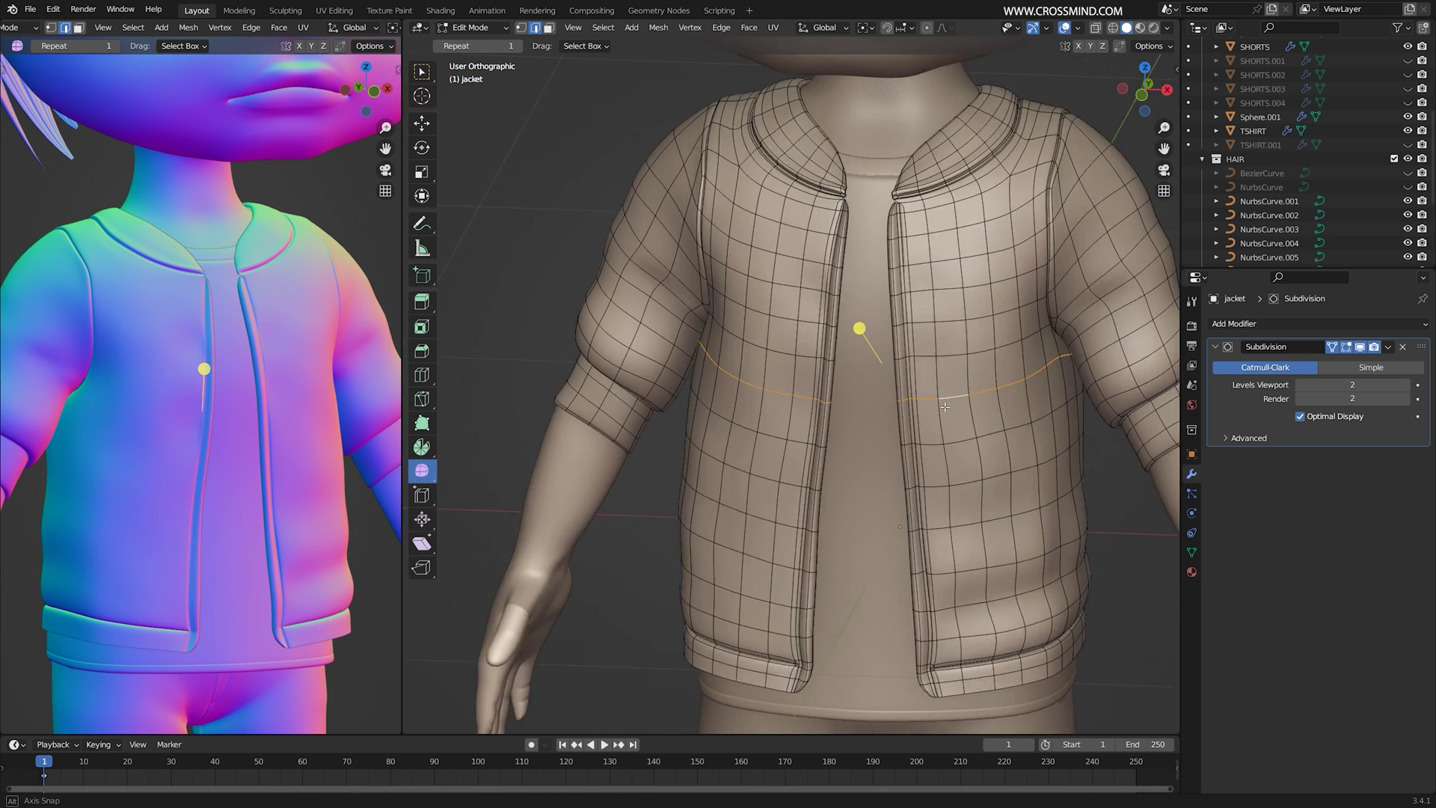
pyautogui.scroll(2, 972, 366)
pyautogui.press('g')
pyautogui.press('z')
pyautogui.click(1012, 389)
pyautogui.hotkey('ctrl', 'r')
pyautogui.click(1016, 374)
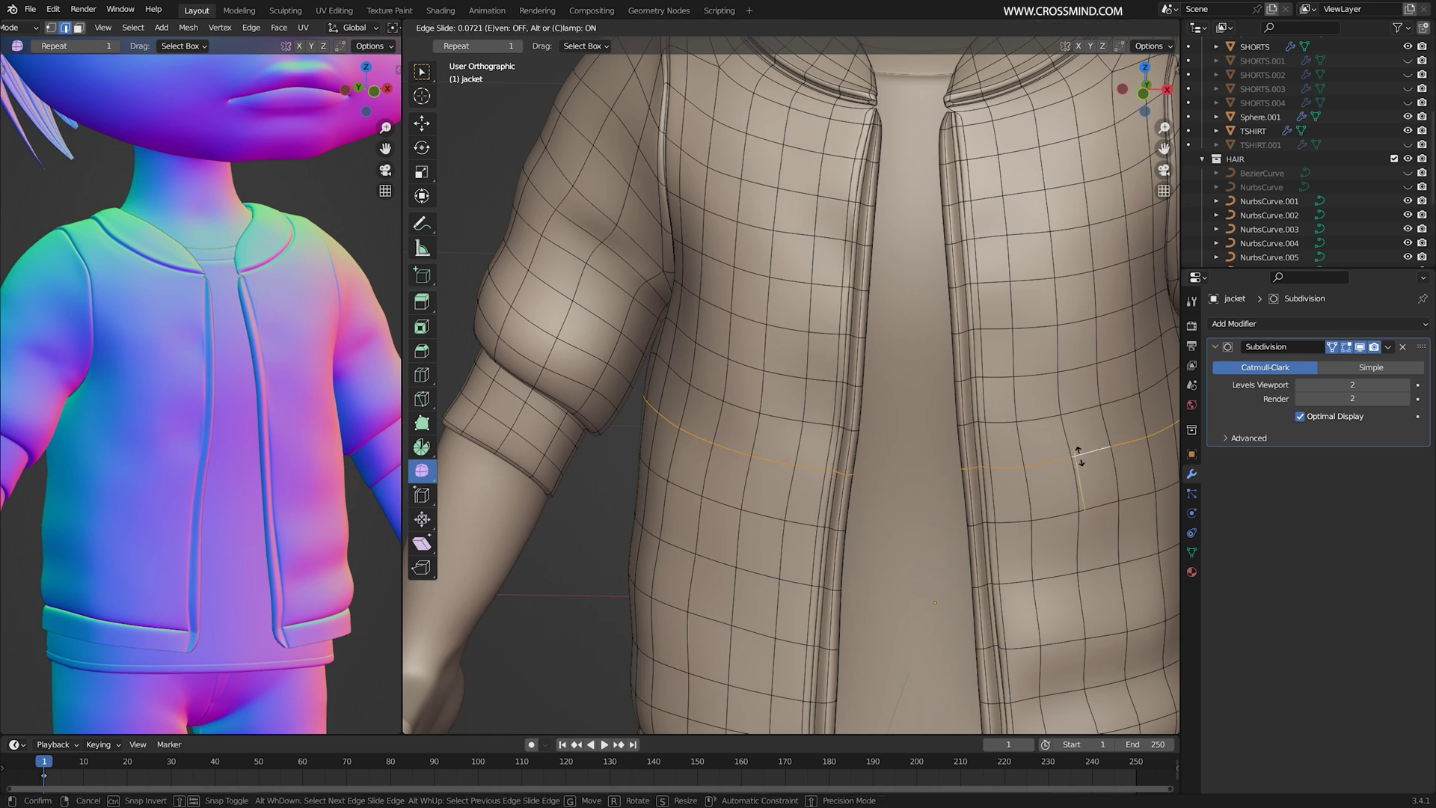
pyautogui.click(1095, 496)
# - Move edge runs on both front panels along Y to dent the cloth, using 0.016673 m on the character's right panel
pyautogui.press('g')
pyautogui.click(938, 488)
pyautogui.moveTo(1095, 497); pyautogui.dragTo(999, 490, button='middle')
pyautogui.press('g')
pyautogui.press('y')
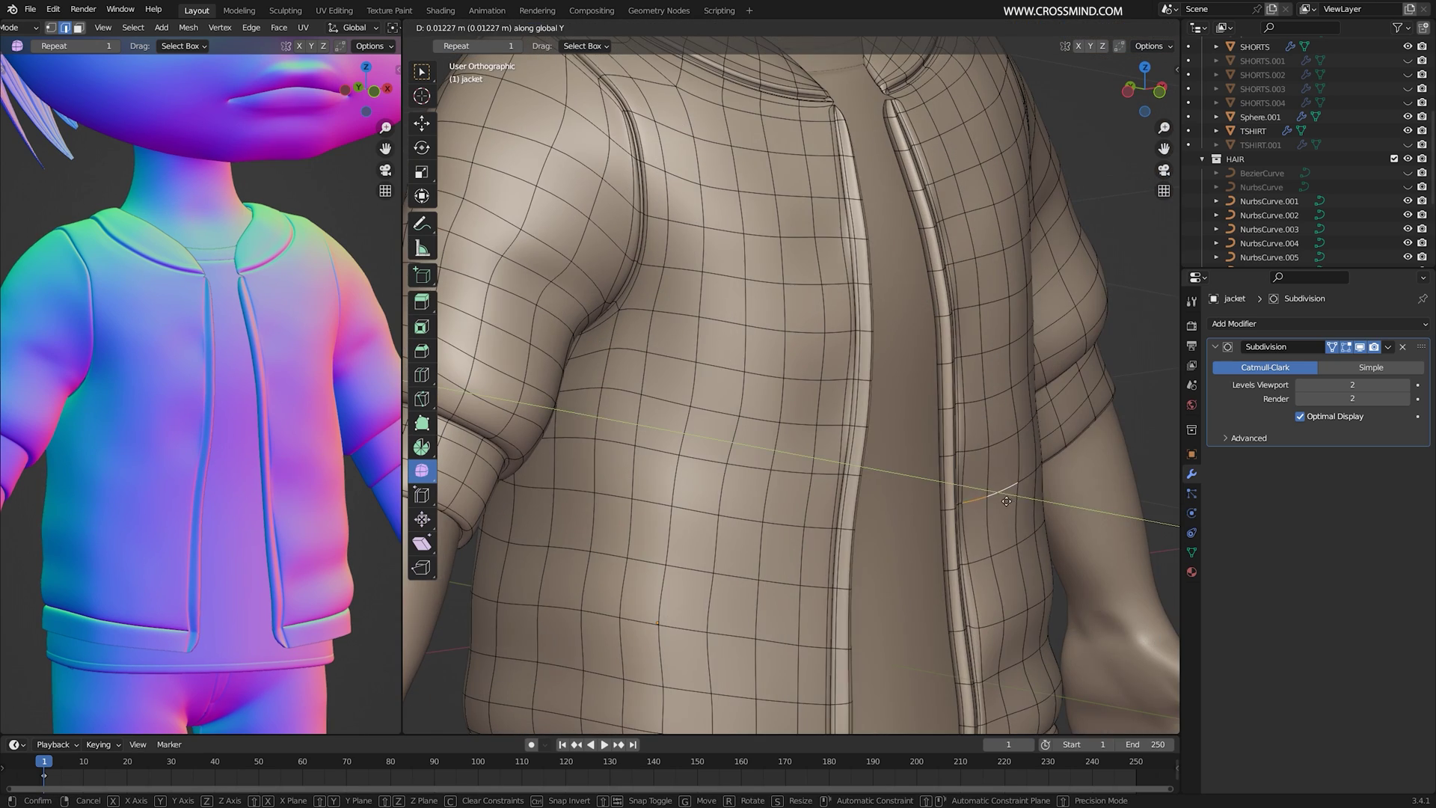
pyautogui.click(1005, 496)
pyautogui.rightClick(795, 528)
pyautogui.press('g')
pyautogui.press('y')
pyautogui.moveTo(795, 528)
pyautogui.mouseDown(button='middle')
pyautogui.moveTo(774, 519)
pyautogui.moveTo(818, 515)
pyautogui.mouseUp(button='middle')
pyautogui.click(758, 512)
pyautogui.scroll(-2, 819, 515)
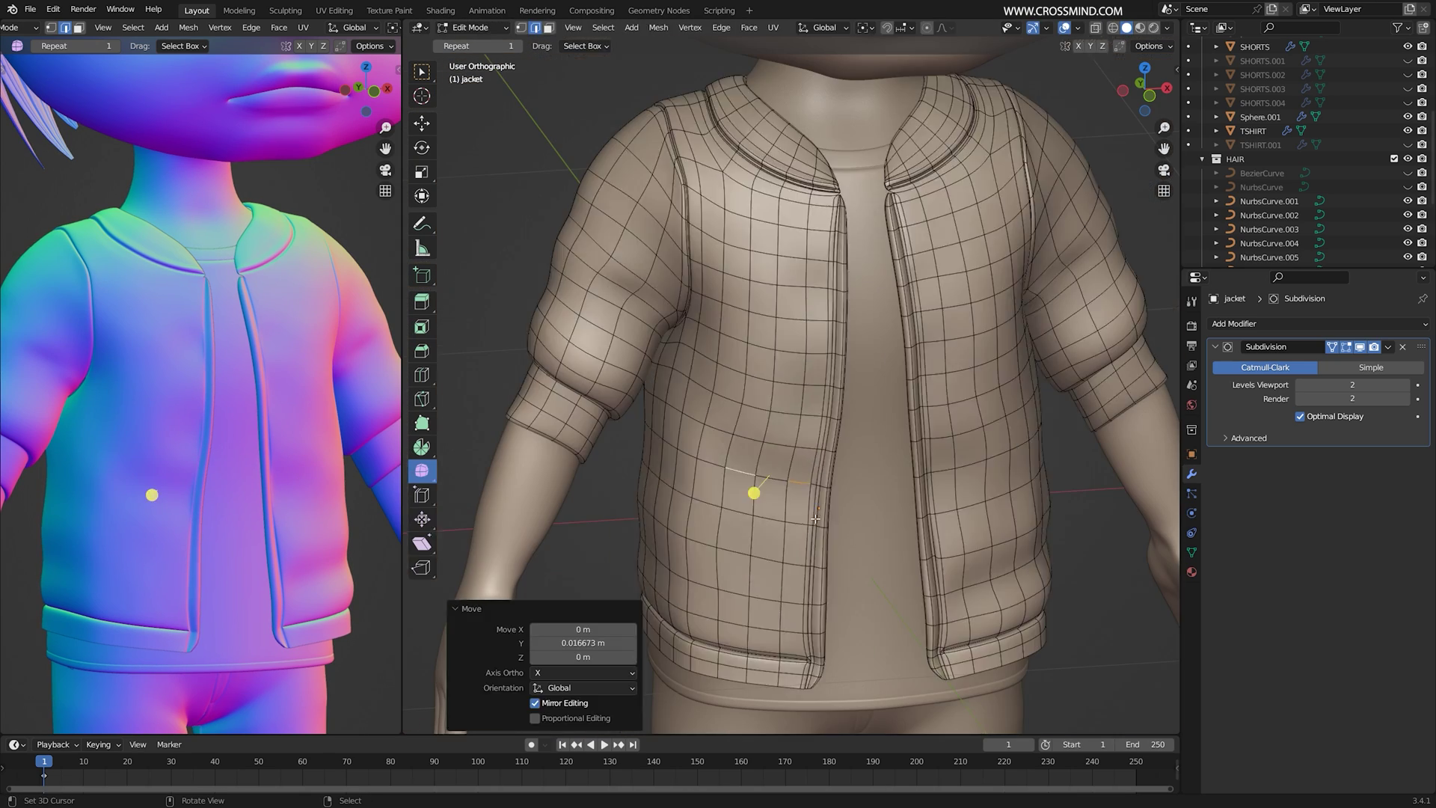
# - Examine the jacket's overall silhouette and folds in Object Mode
pyautogui.rightClick(1026, 421)
pyautogui.scroll(-3, 1038, 380)
pyautogui.moveTo(976, 402); pyautogui.dragTo(976, 387, button='middle')
pyautogui.press('Tab')
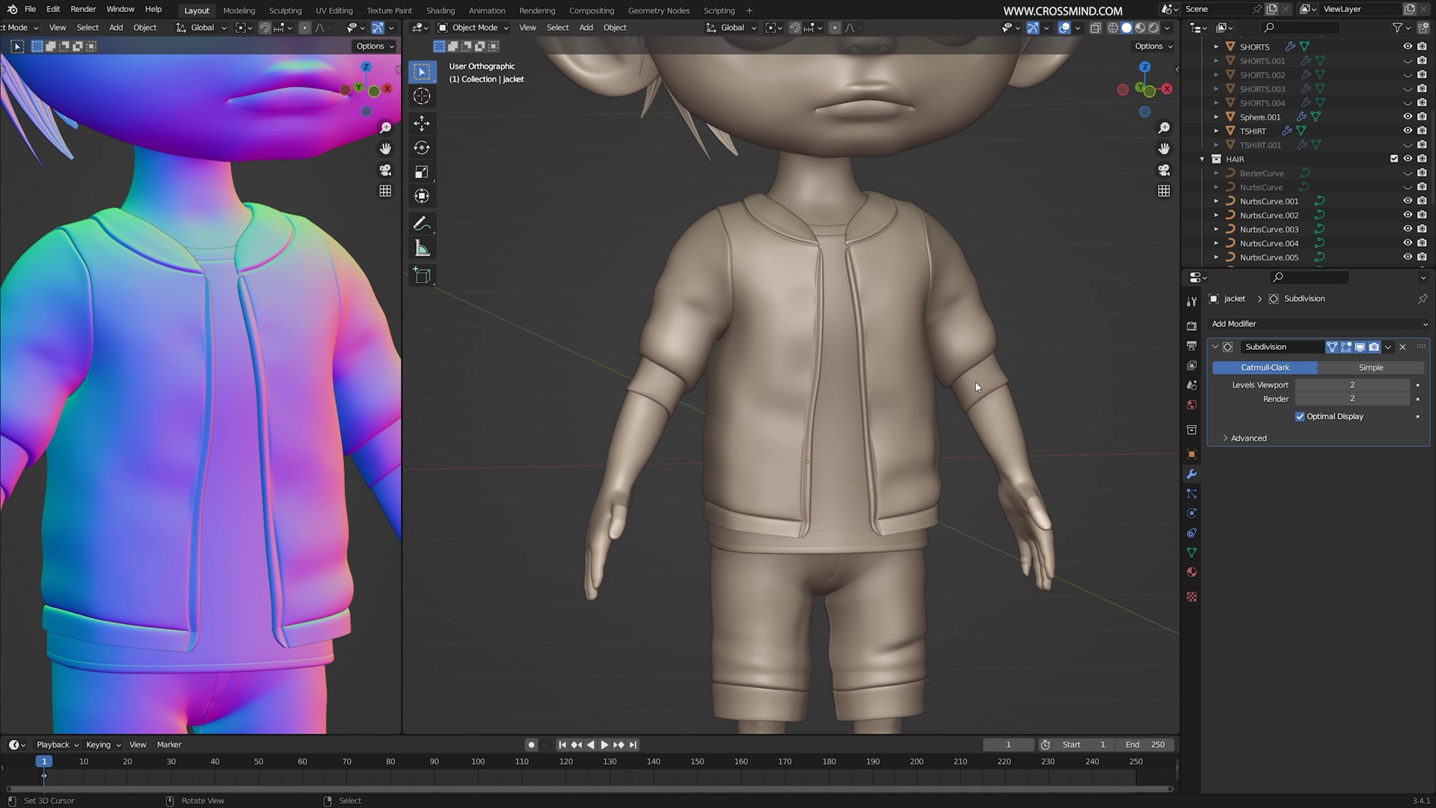
pyautogui.scroll(-1, 249, 370)
pyautogui.moveTo(234, 388); pyautogui.dragTo(246, 389, button='middle')
pyautogui.keyDown('shift'); pyautogui.moveTo(832, 423); pyautogui.dragTo(909, 572, button='middle'); pyautogui.keyUp('shift')
pyautogui.scroll(5, 780, 406)
# - Move edges at the top of both sleeves near the shoulder seams to make the shoulders less uniform
pyautogui.press('Tab')
pyautogui.moveTo(756, 372); pyautogui.dragTo(759, 423, button='middle')
pyautogui.press('g')
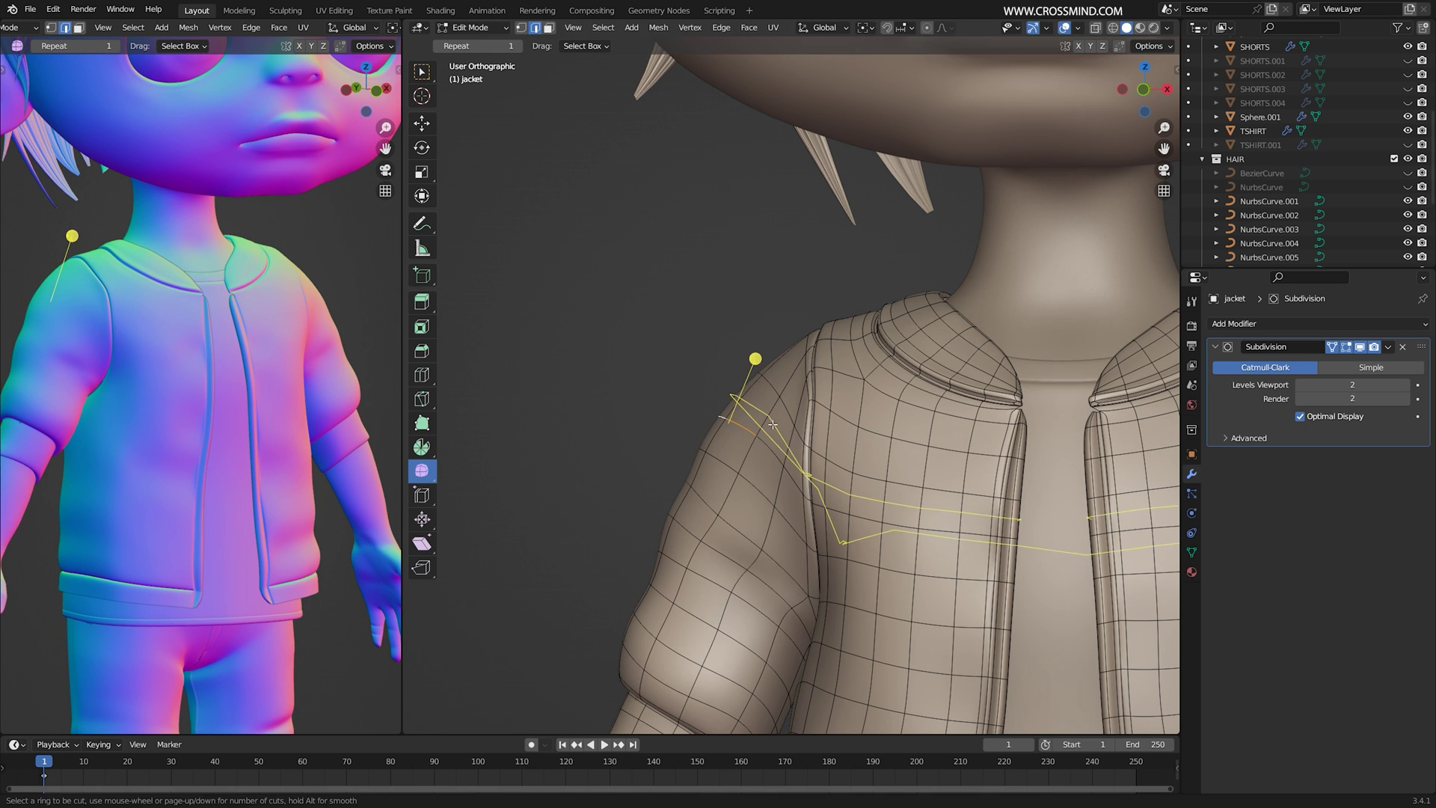
pyautogui.click(773, 424)
pyautogui.press('g')
pyautogui.click(775, 410)
pyautogui.keyDown('shift'); pyautogui.moveTo(1032, 419); pyautogui.dragTo(710, 425, button='middle'); pyautogui.keyUp('shift')
pyautogui.keyDown('ctrl'); pyautogui.click(948, 472); pyautogui.keyUp('ctrl')
pyautogui.moveTo(882, 426); pyautogui.dragTo(976, 410, button='middle')
pyautogui.press('g')
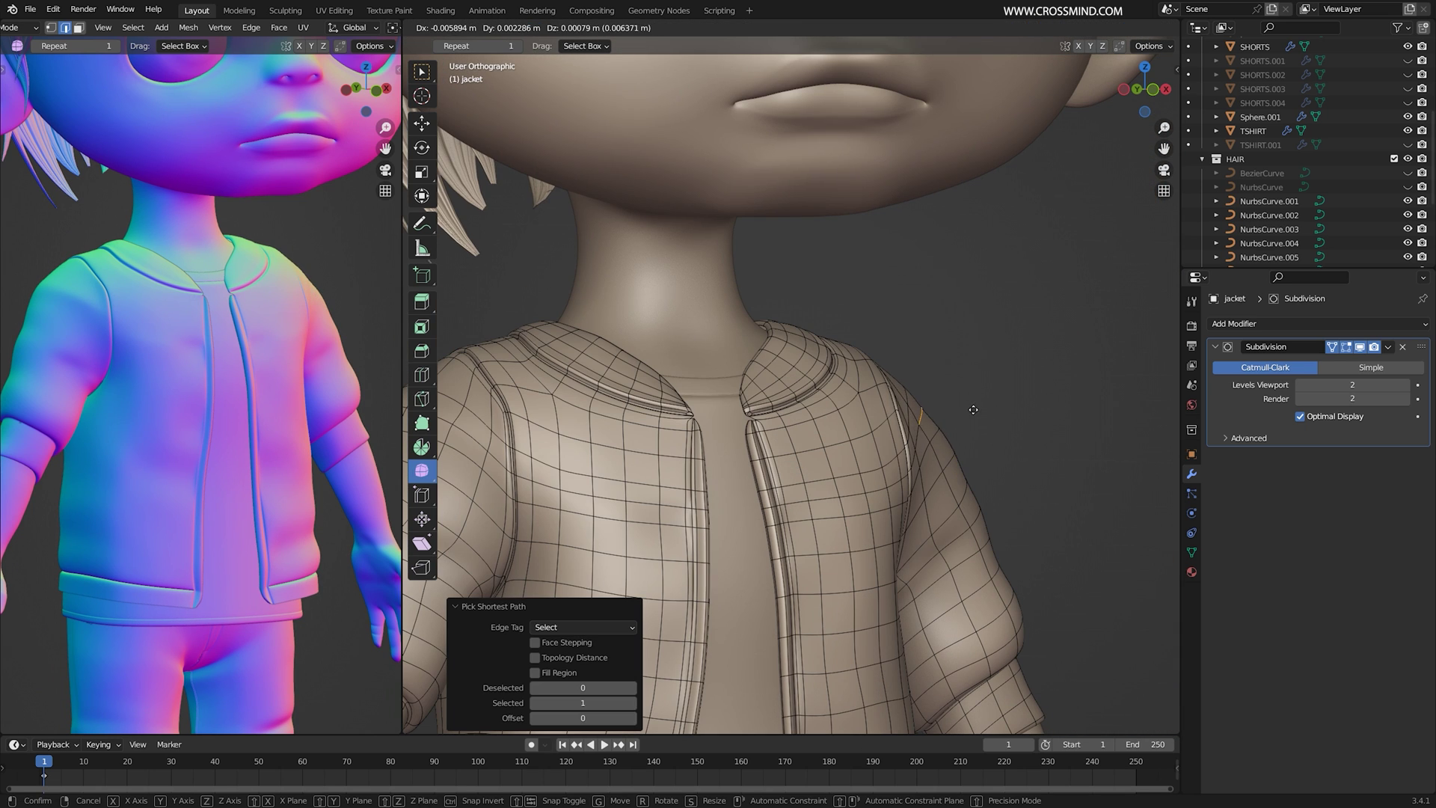
pyautogui.click(973, 410)
# - Review the reshaped jacket in Object Mode, save jacket.blend and inspect the front plackets up close
pyautogui.press('Tab')
pyautogui.scroll(-4, 823, 419)
pyautogui.moveTo(868, 449); pyautogui.dragTo(879, 442, button='middle')
pyautogui.scroll(3, 878, 414)
pyautogui.hotkey('ctrl', 's')
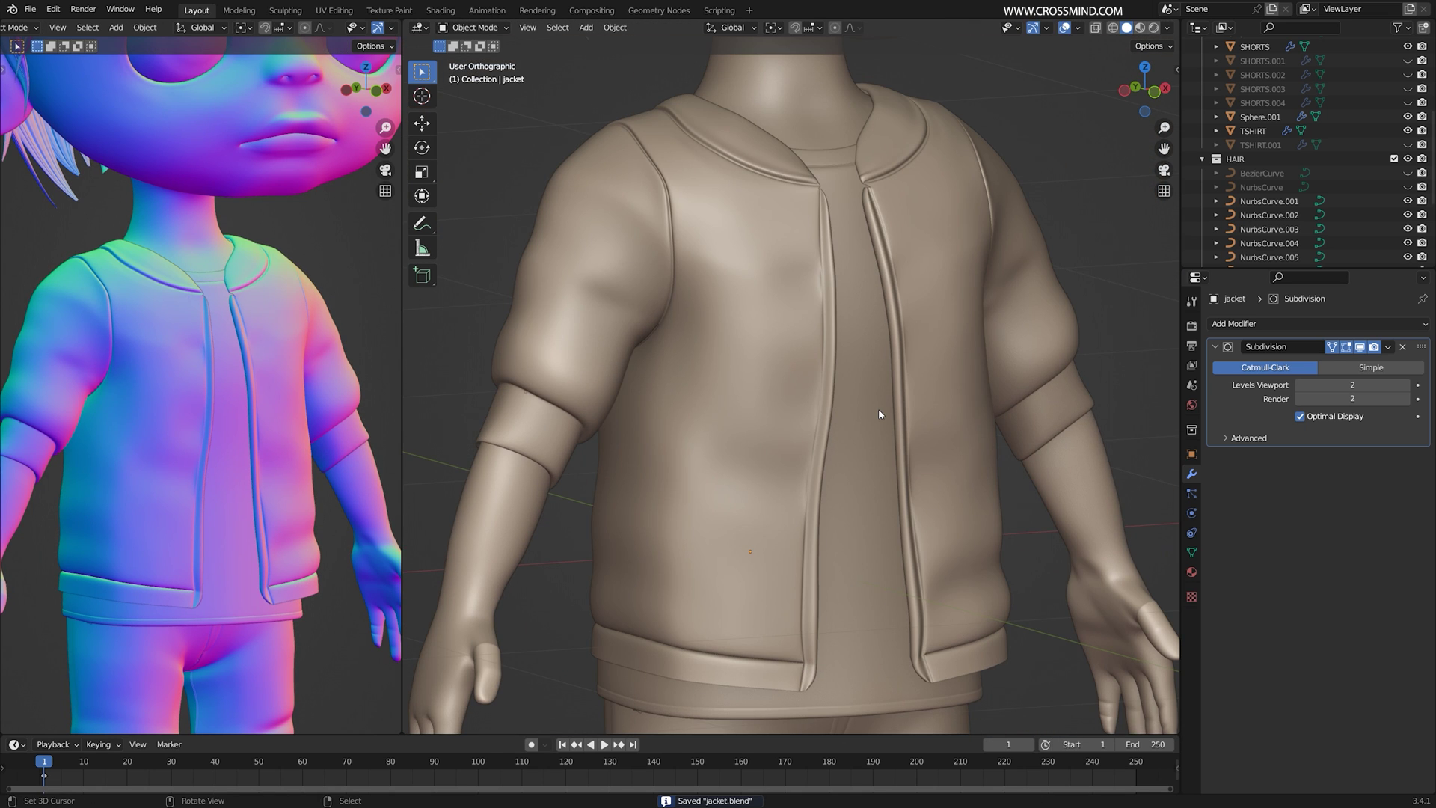
pyautogui.moveTo(778, 418); pyautogui.dragTo(747, 413, button='middle')
pyautogui.scroll(2, 815, 450)
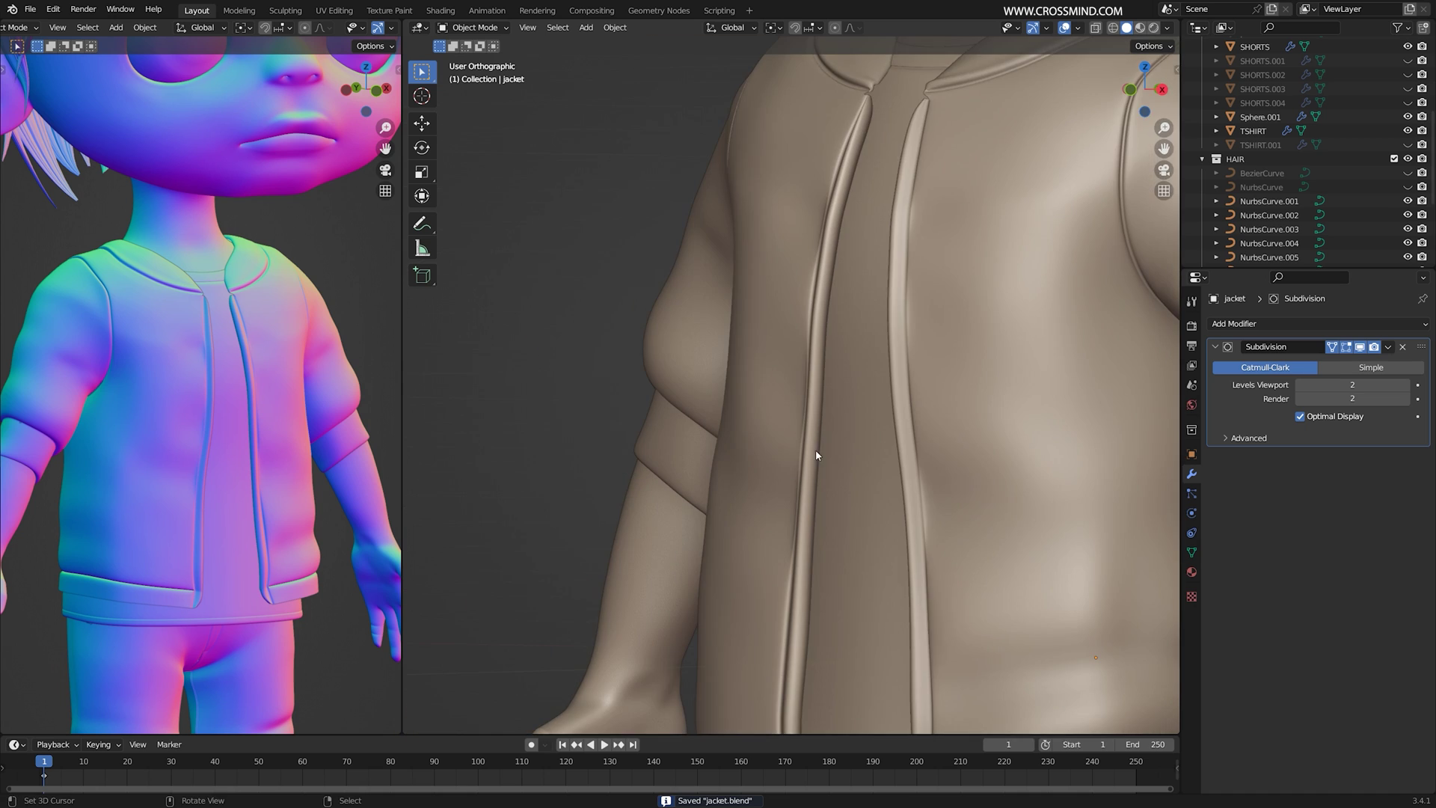
pyautogui.keyDown('shift'); pyautogui.moveTo(816, 453); pyautogui.dragTo(919, 416, button='middle'); pyautogui.keyUp('shift')
# - Select the edge loops along both sides of the front opening, save, and assign them to a vertex group named zip
pyautogui.press('Tab')
pyautogui.keyDown('alt'); pyautogui.rightClick(794, 419); pyautogui.keyUp('alt')
pyautogui.keyDown('alt'); pyautogui.keyDown('shift'); pyautogui.rightClick(917, 416); pyautogui.keyUp('shift'); pyautogui.keyUp('alt')
pyautogui.scroll(-1, 913, 411)
pyautogui.hotkey('ctrl', 's')
pyautogui.moveTo(912, 359)
pyautogui.keyDown('shift'); pyautogui.mouseDown(button='middle')
pyautogui.moveTo(890, 449)
pyautogui.moveTo(917, 410)
pyautogui.moveTo(917, 356)
pyautogui.mouseUp(button='middle'); pyautogui.keyUp('shift')
pyautogui.scroll(2, 918, 366)
pyautogui.moveTo(961, 434); pyautogui.dragTo(998, 439, button='middle')
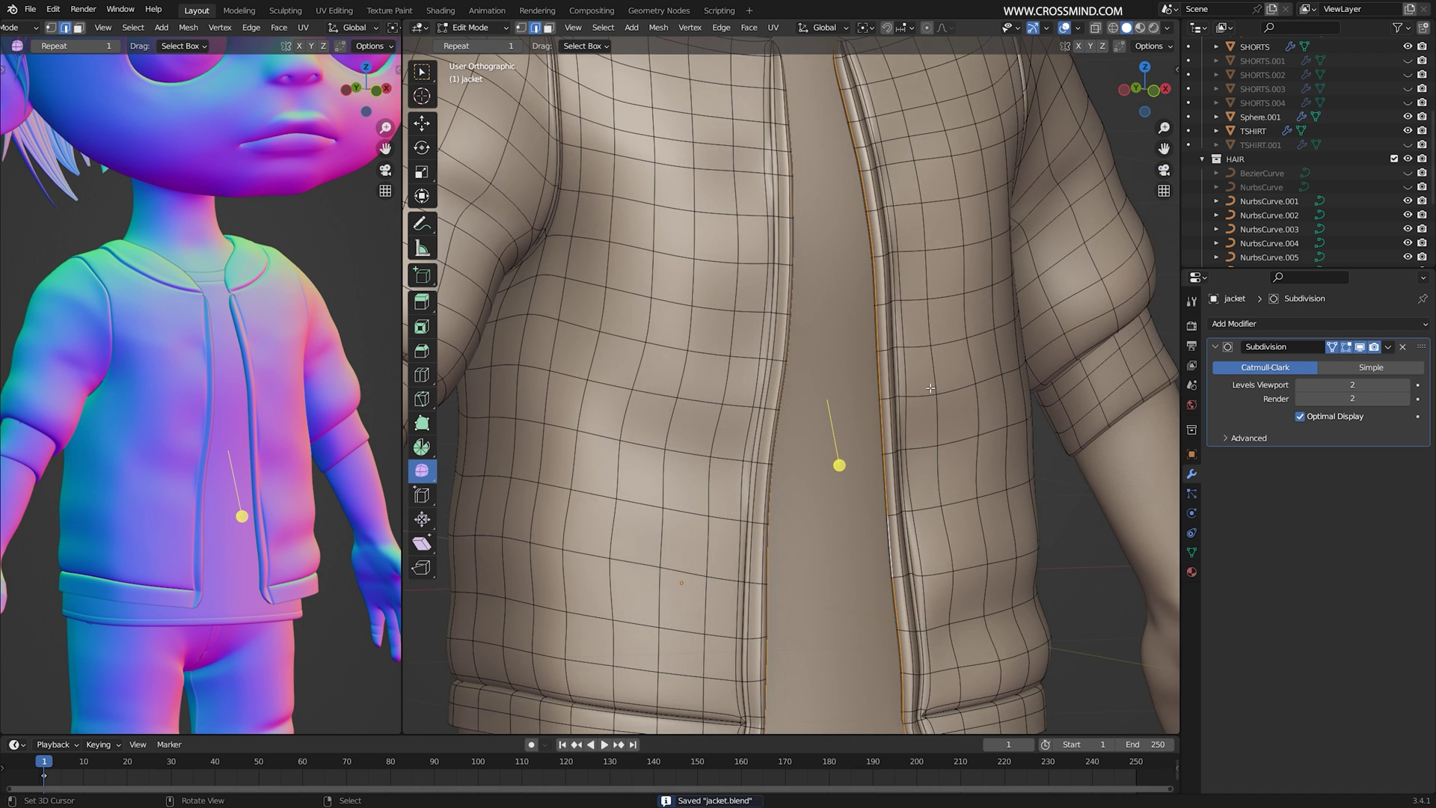
pyautogui.scroll(-3, 999, 439)
pyautogui.click(1192, 552)
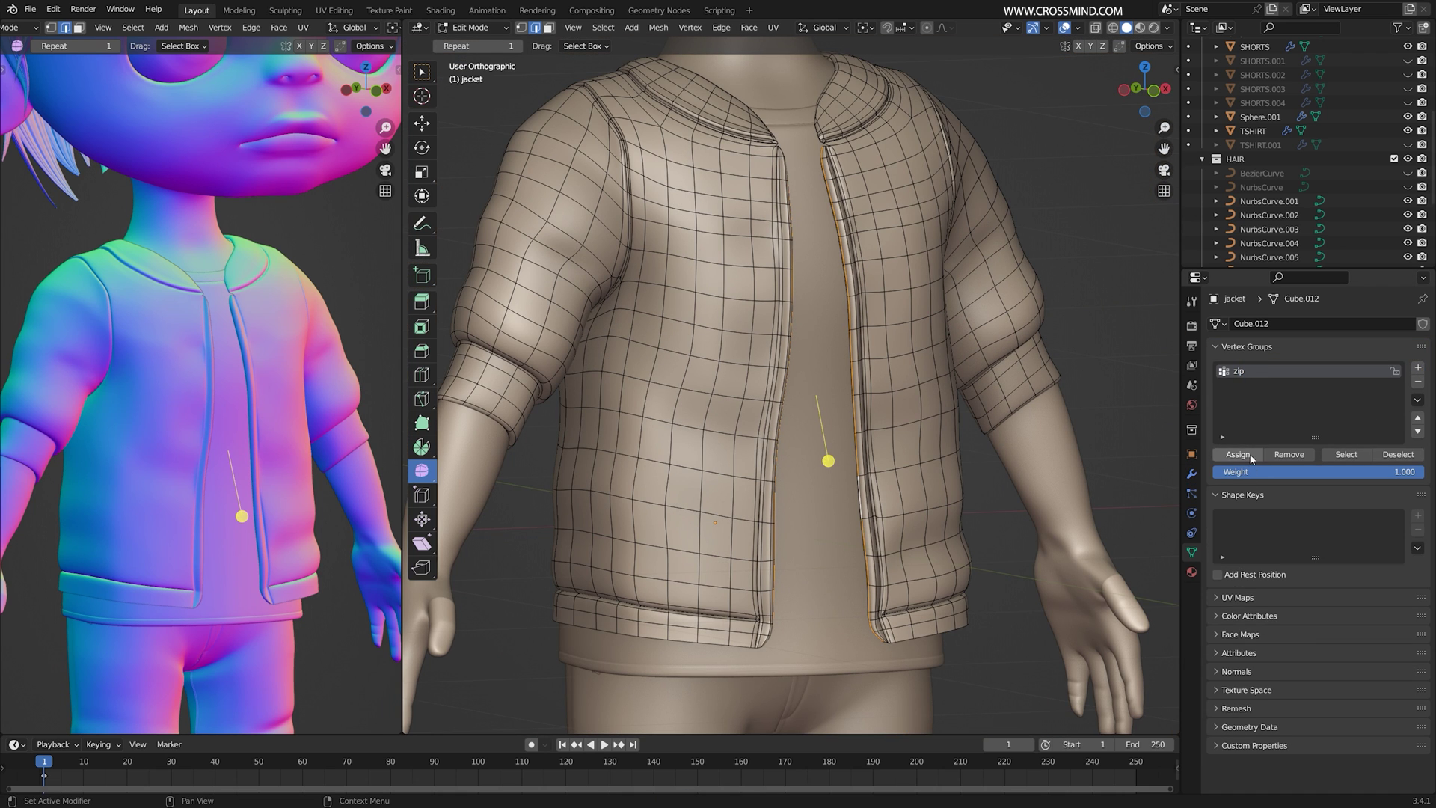
pyautogui.scroll(-2, 822, 337)
pyautogui.press('Tab')
# - Turn the normal-preview viewport into a Geometry Node Editor, widen it, and create a new node tree for the jacket
pyautogui.click(15, 27)
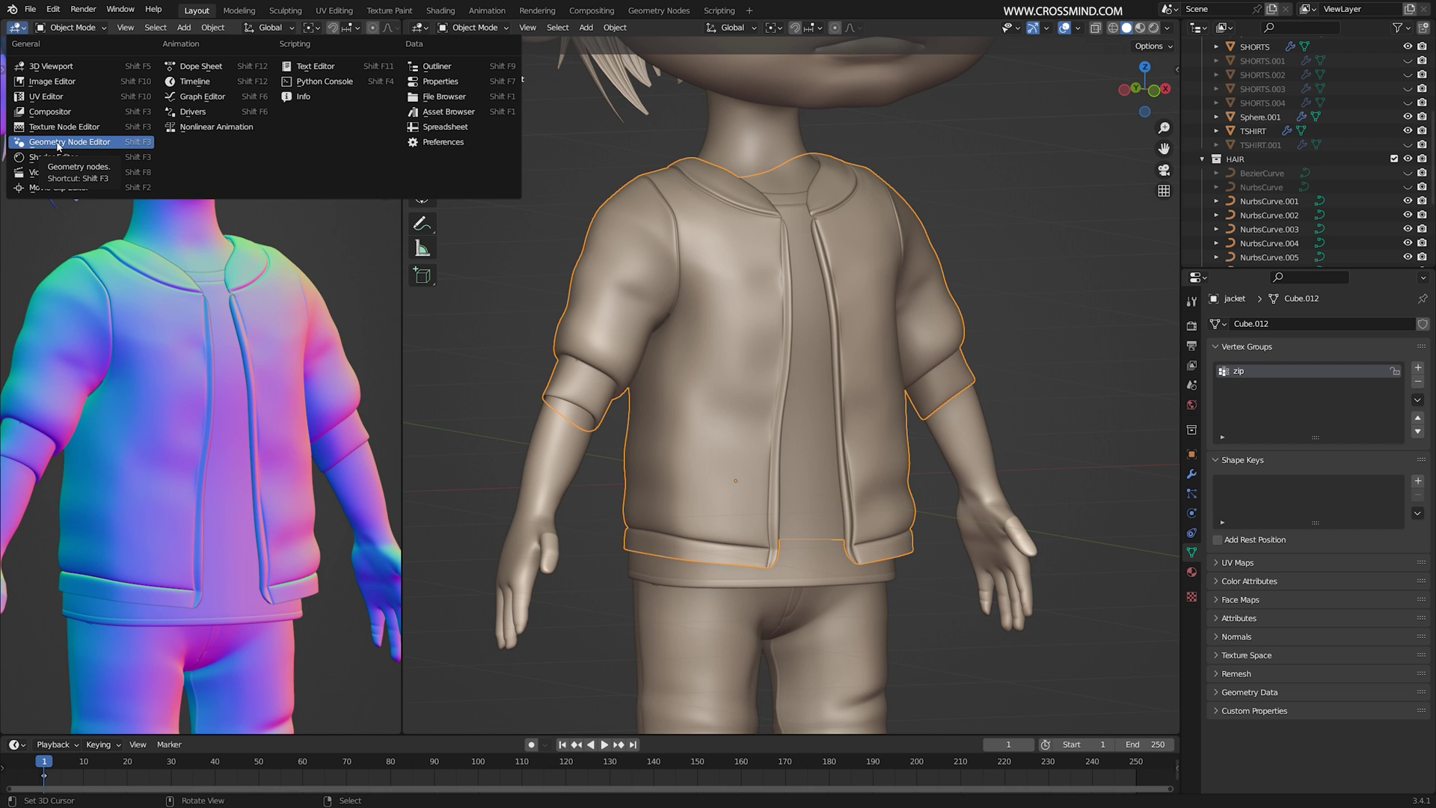
pyautogui.click(57, 144)
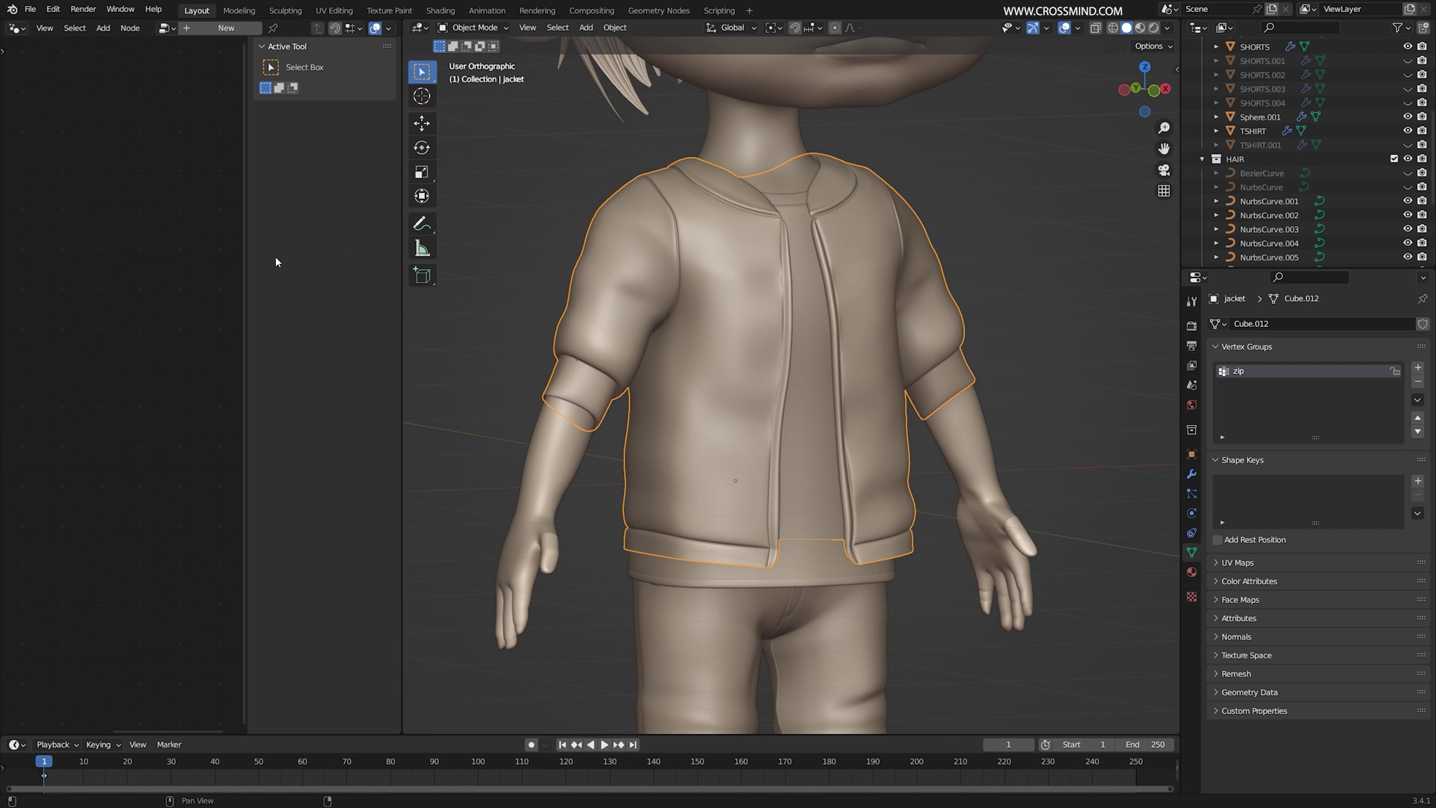
pyautogui.moveTo(403, 285); pyautogui.dragTo(654, 225)
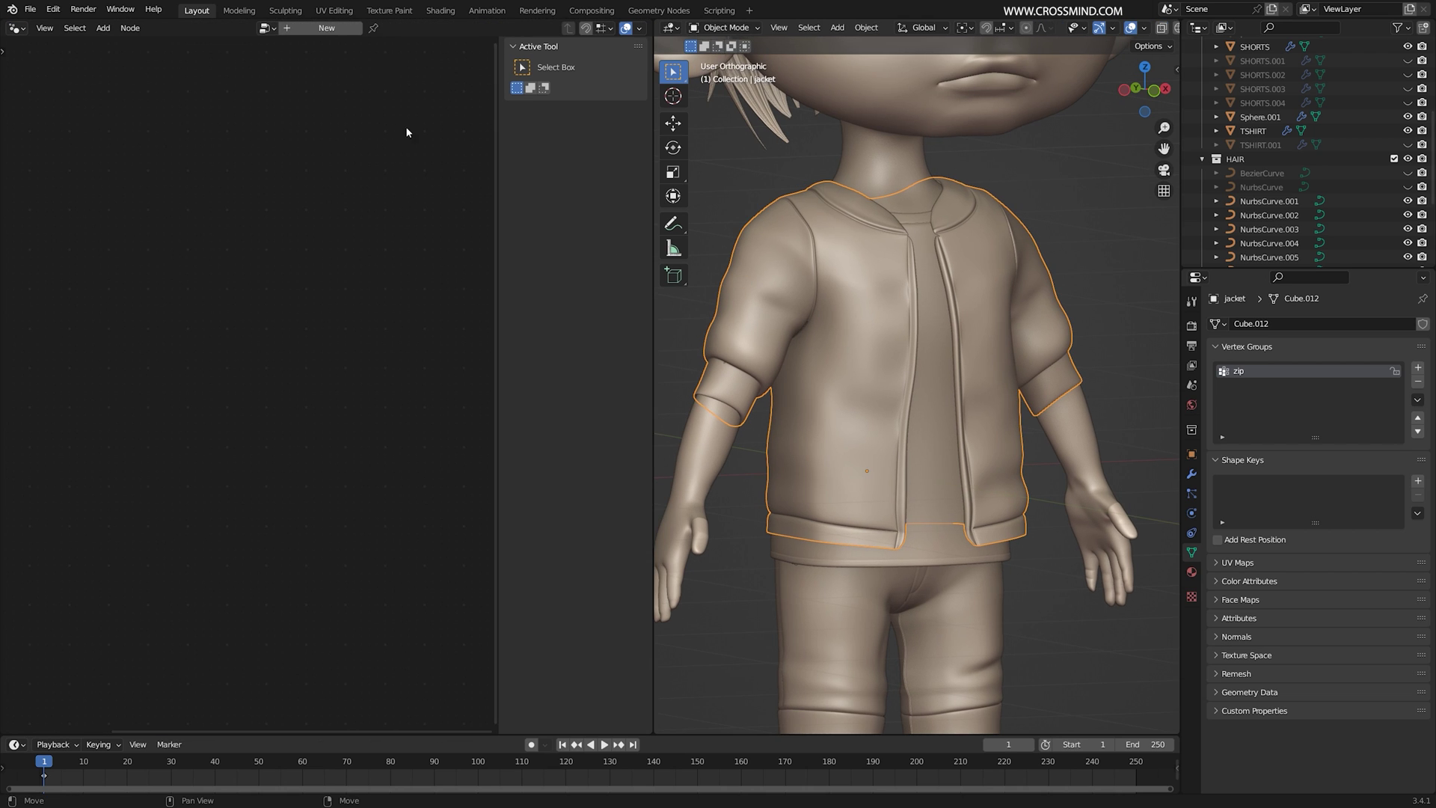
pyautogui.click(347, 33)
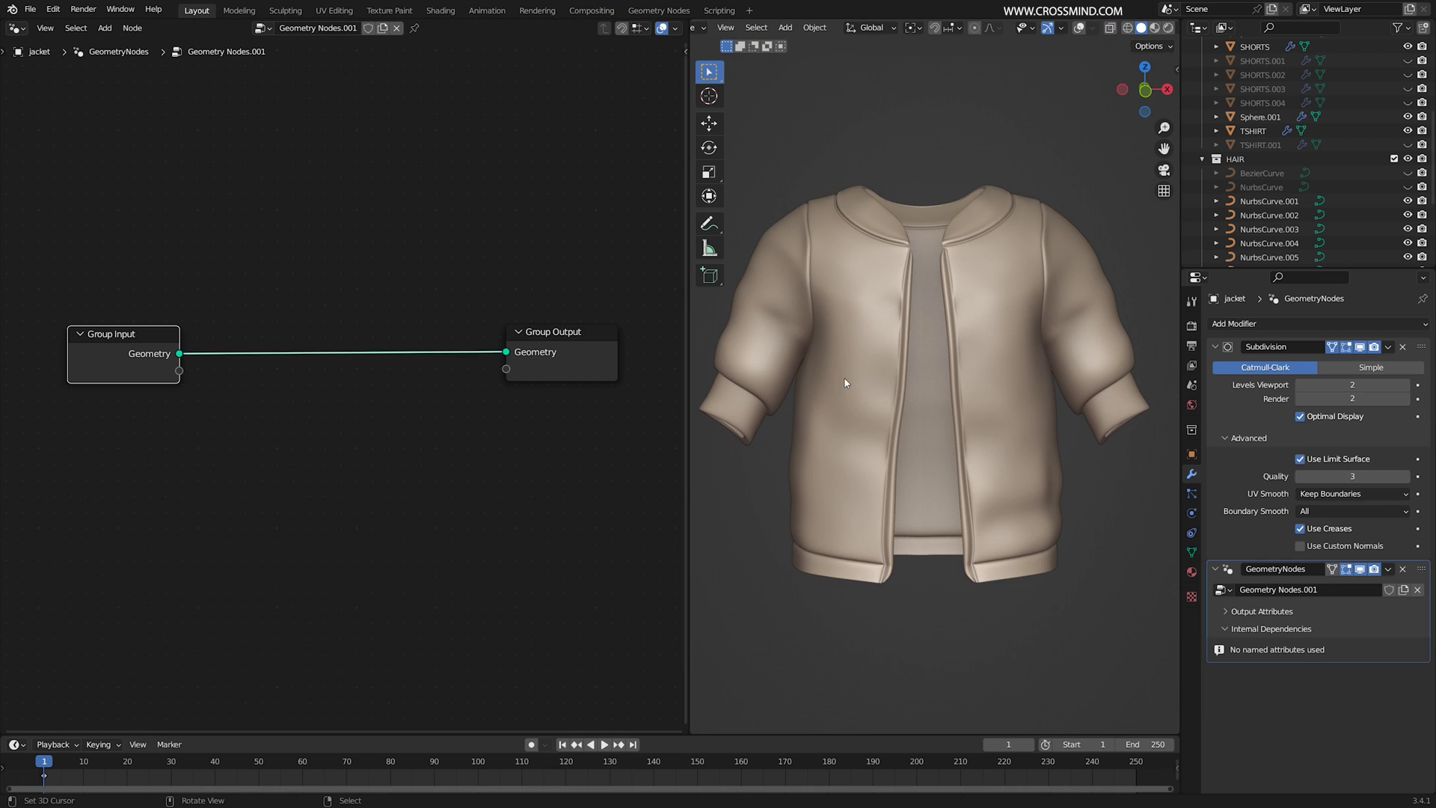
# - Add a Delete Geometry node between Group Input and Group Output
pyautogui.scroll(1, 436, 316)
pyautogui.hotkey('shift', 'a')
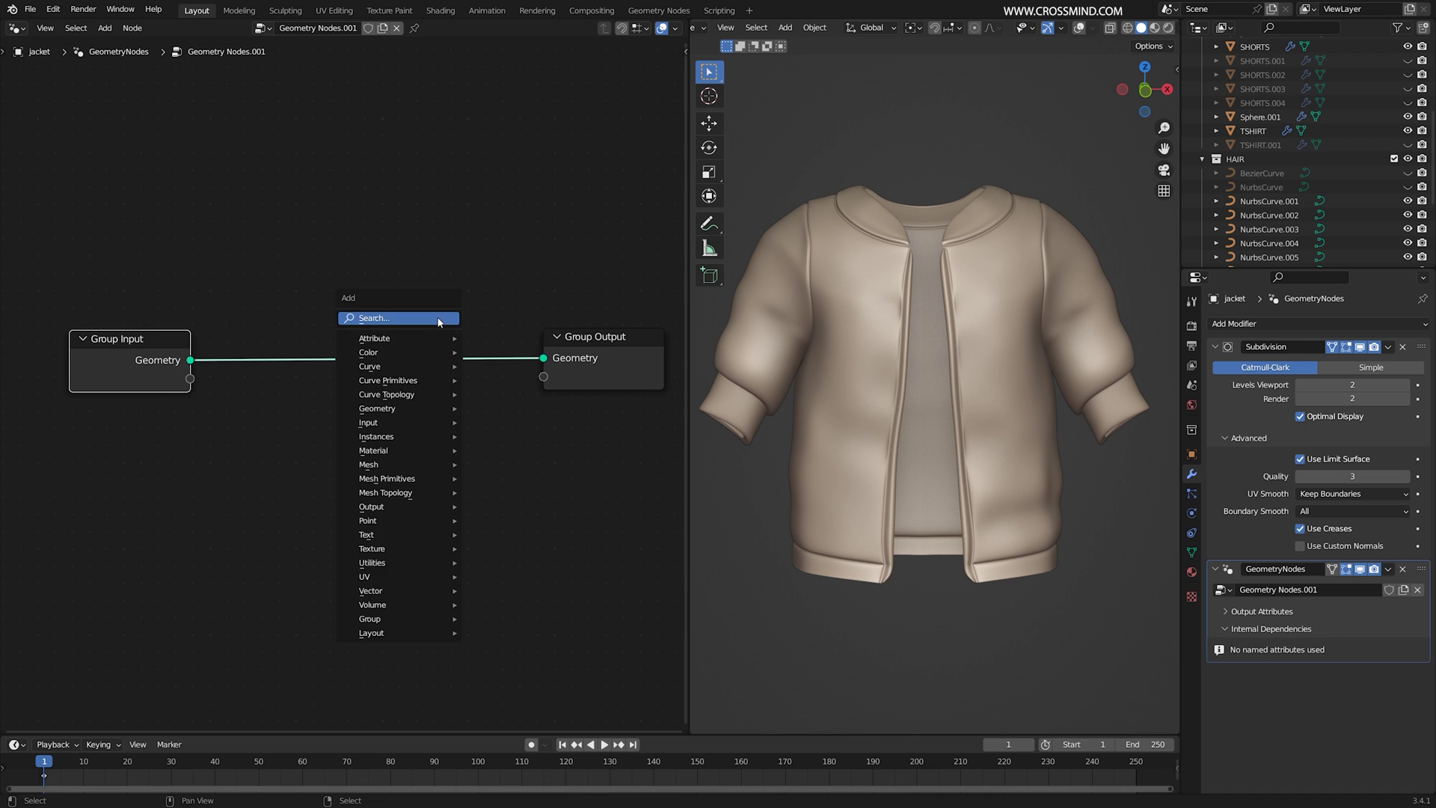
pyautogui.write('de')
pyautogui.click(477, 342)
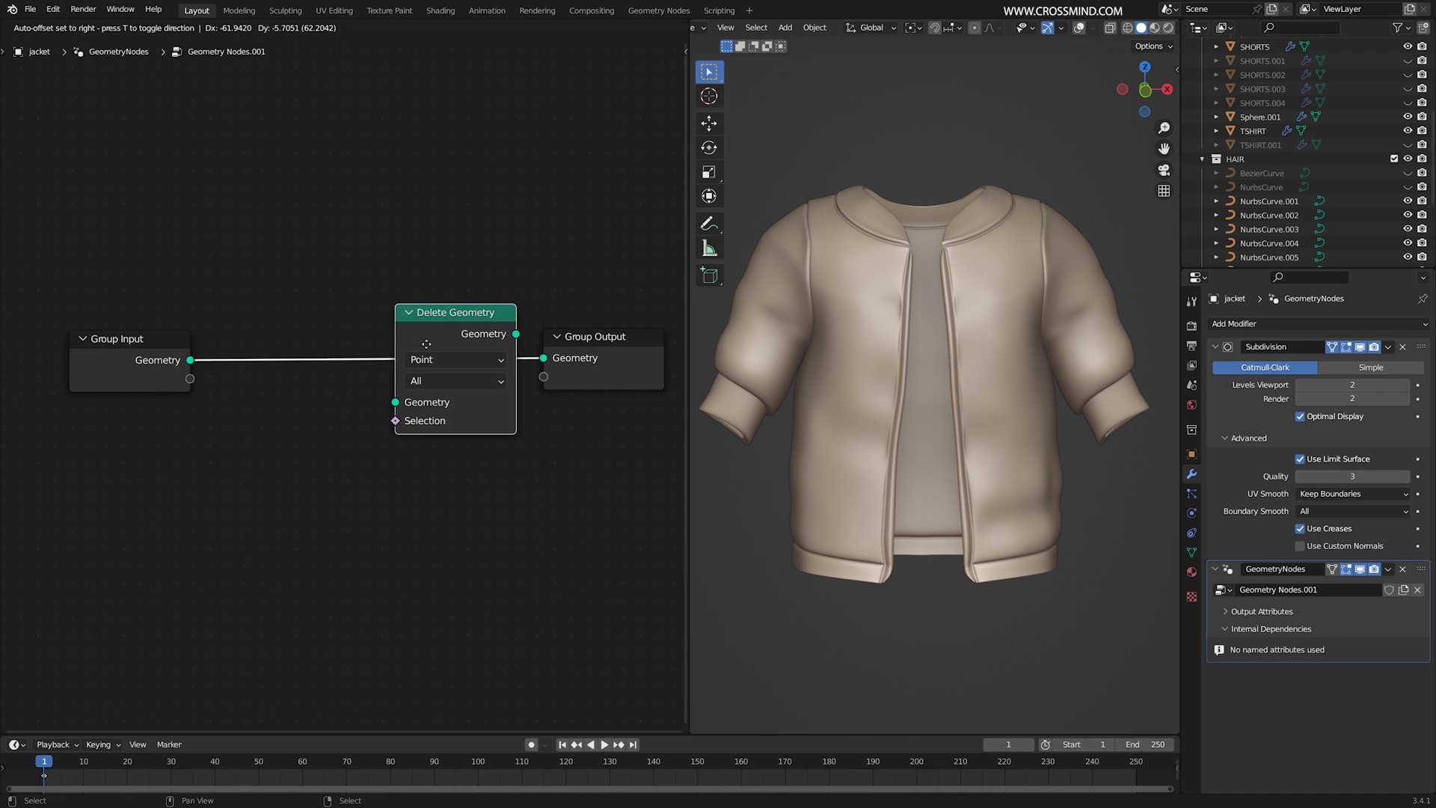
pyautogui.click(415, 336)
# - Add a Named Attribute node reading the zip vertex group and connect it to the Delete Geometry node's Selection input
pyautogui.scroll(-1, 516, 345)
pyautogui.hotkey('shift', 'a')
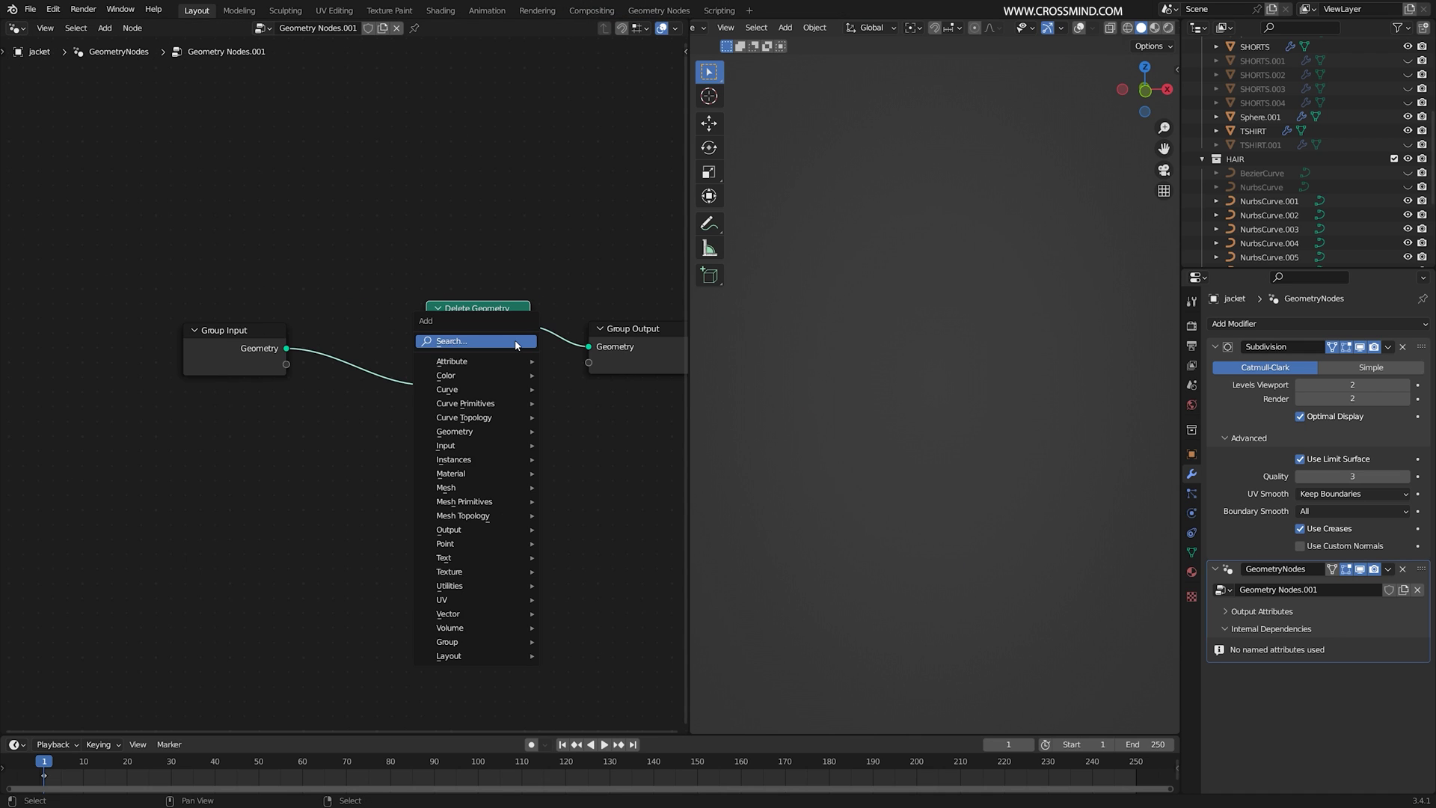
pyautogui.click(516, 341)
pyautogui.write('att')
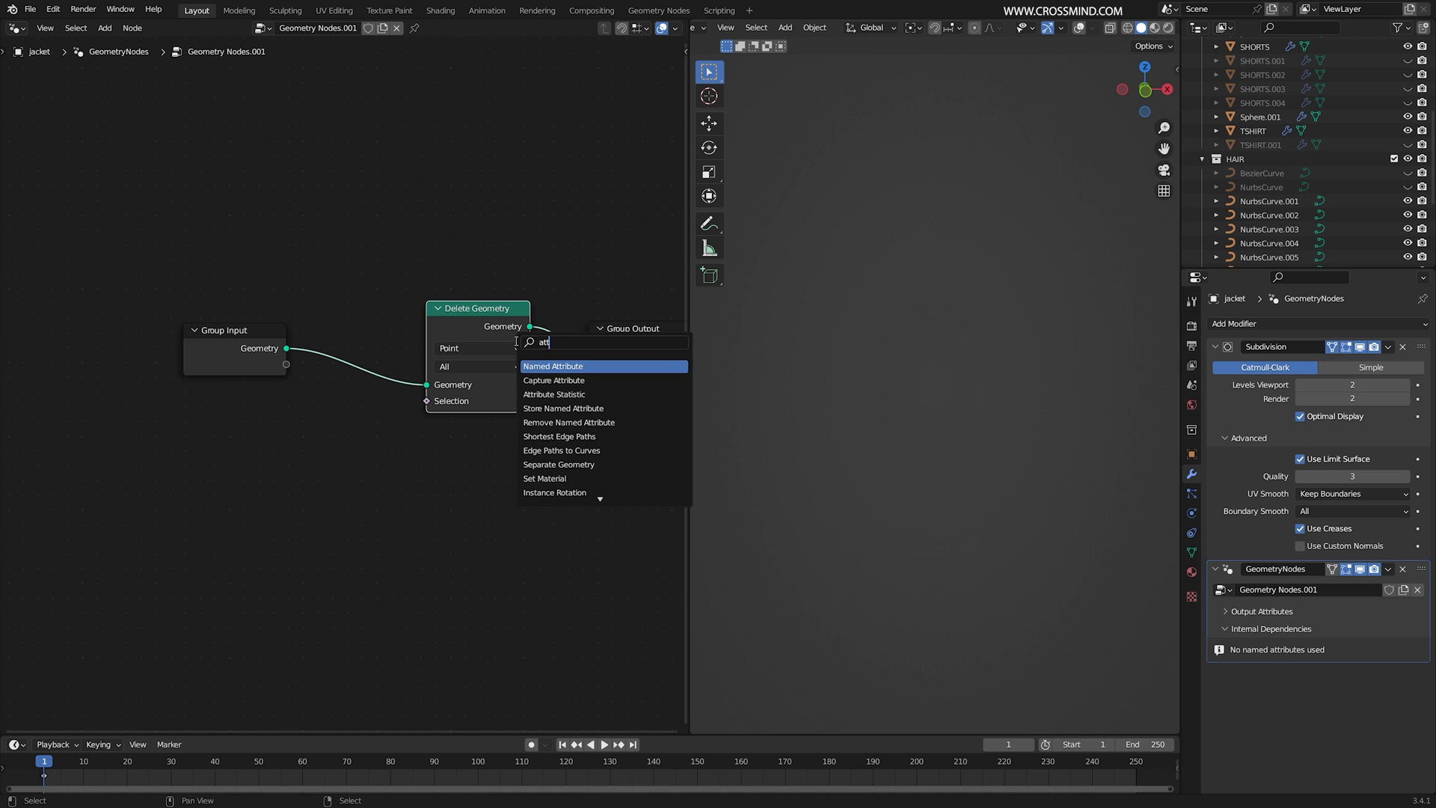
pyautogui.click(547, 364)
pyautogui.click(196, 453)
pyautogui.click(236, 480)
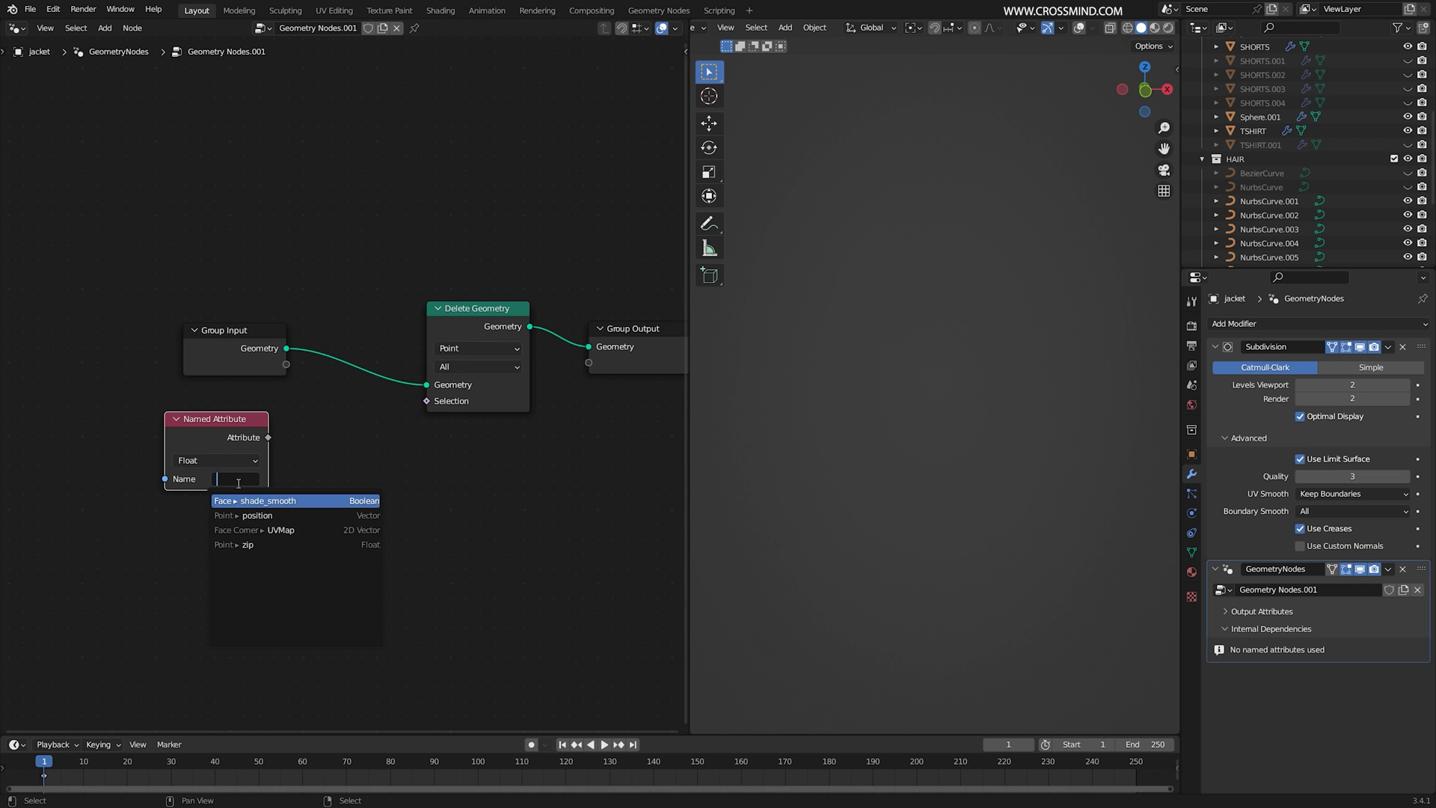
pyautogui.click(240, 545)
pyautogui.click(1192, 552)
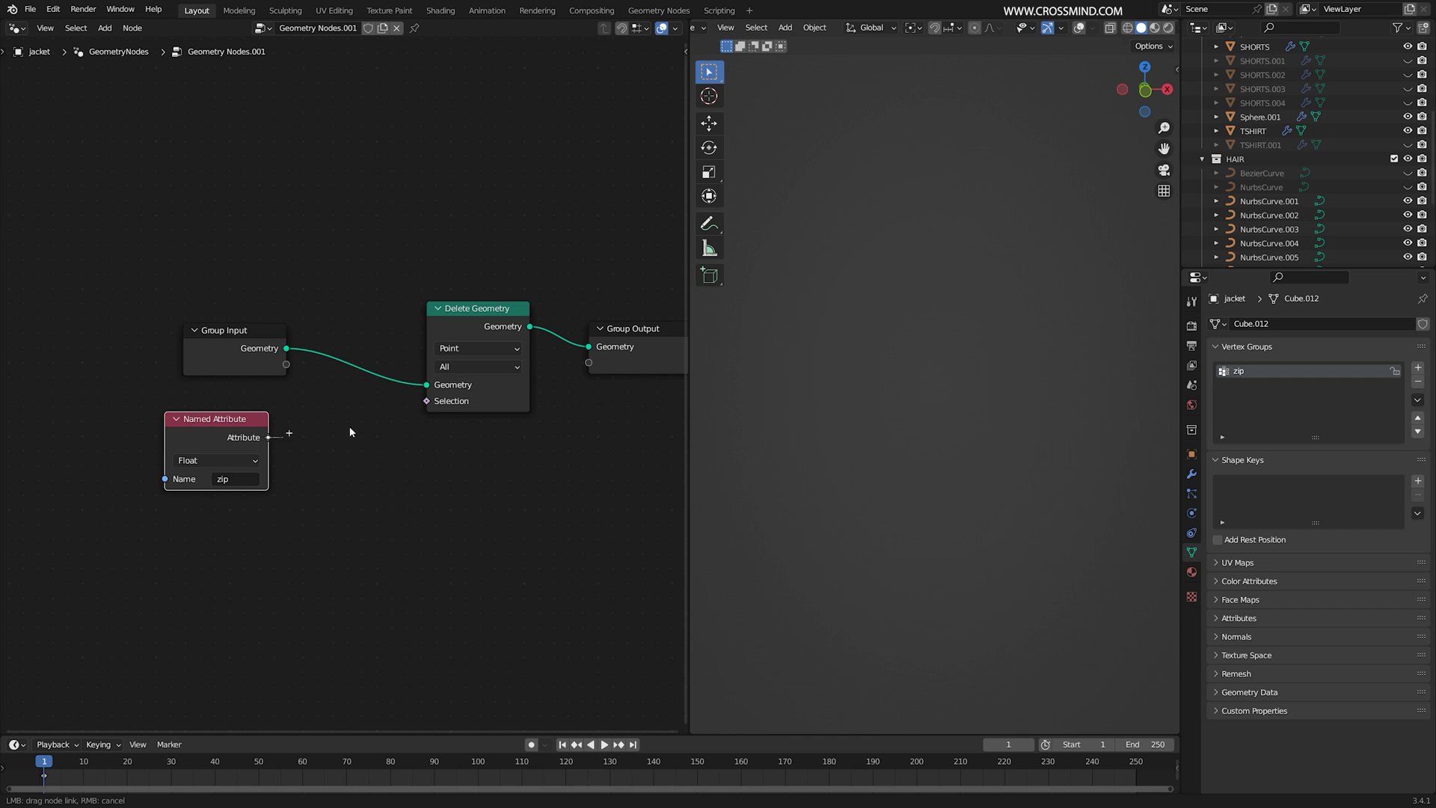
pyautogui.moveTo(445, 407); pyautogui.dragTo(447, 408)
# - Set the Delete Geometry domain to Edge and toggle the node's mute to compare its effect on the front plackets
pyautogui.scroll(3, 477, 420)
pyautogui.click(479, 348)
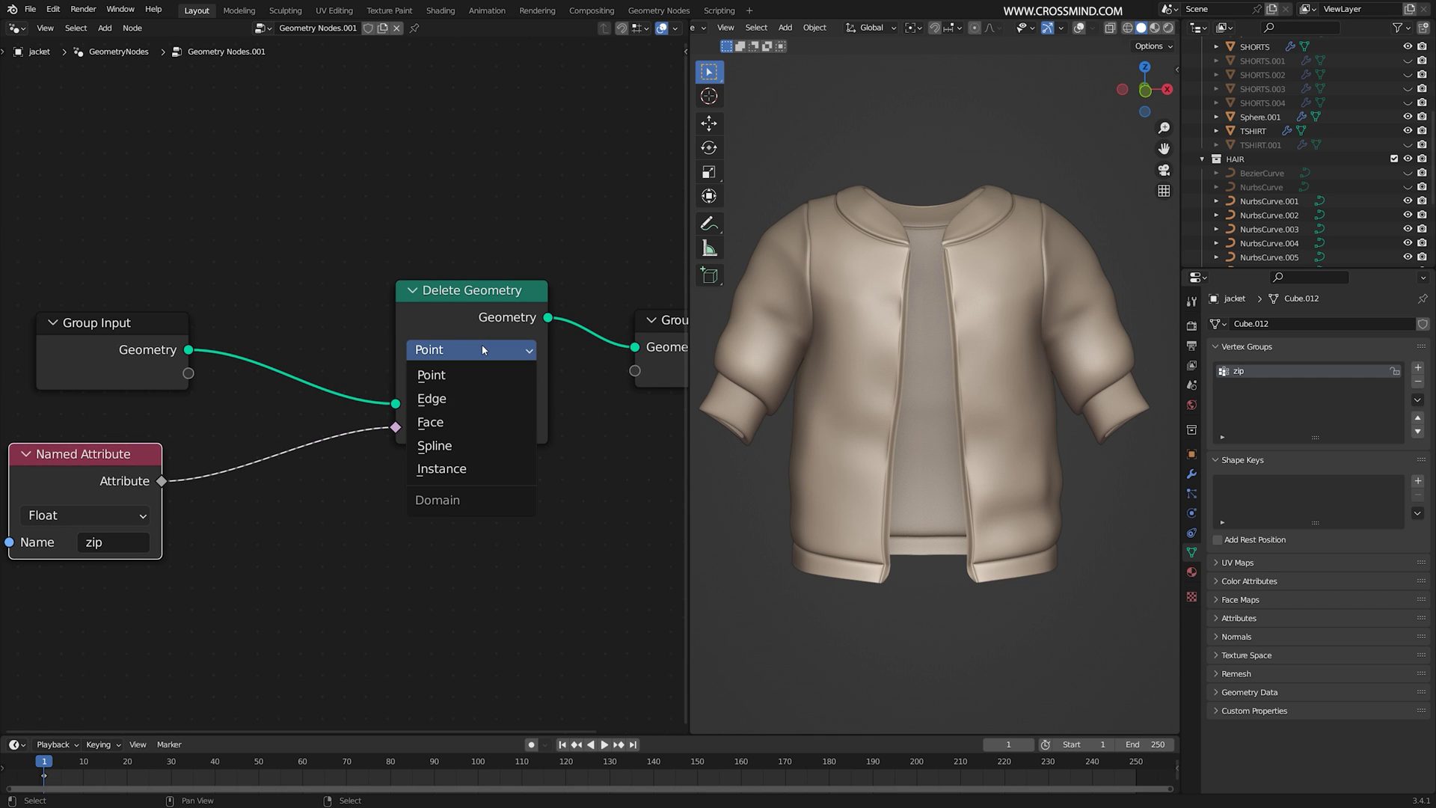
pyautogui.click(471, 398)
pyautogui.scroll(5, 968, 478)
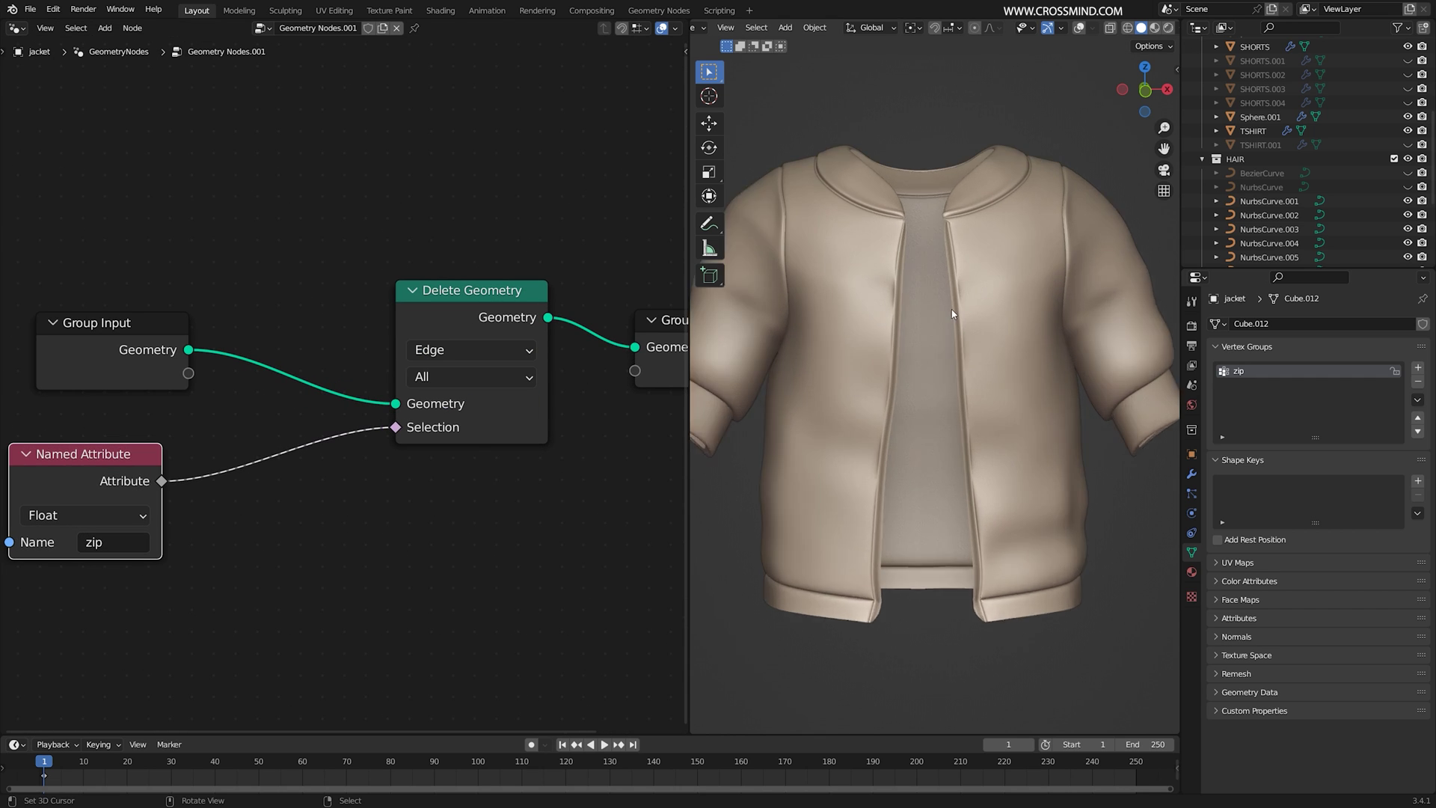
pyautogui.scroll(4, 968, 476)
pyautogui.click(466, 309)
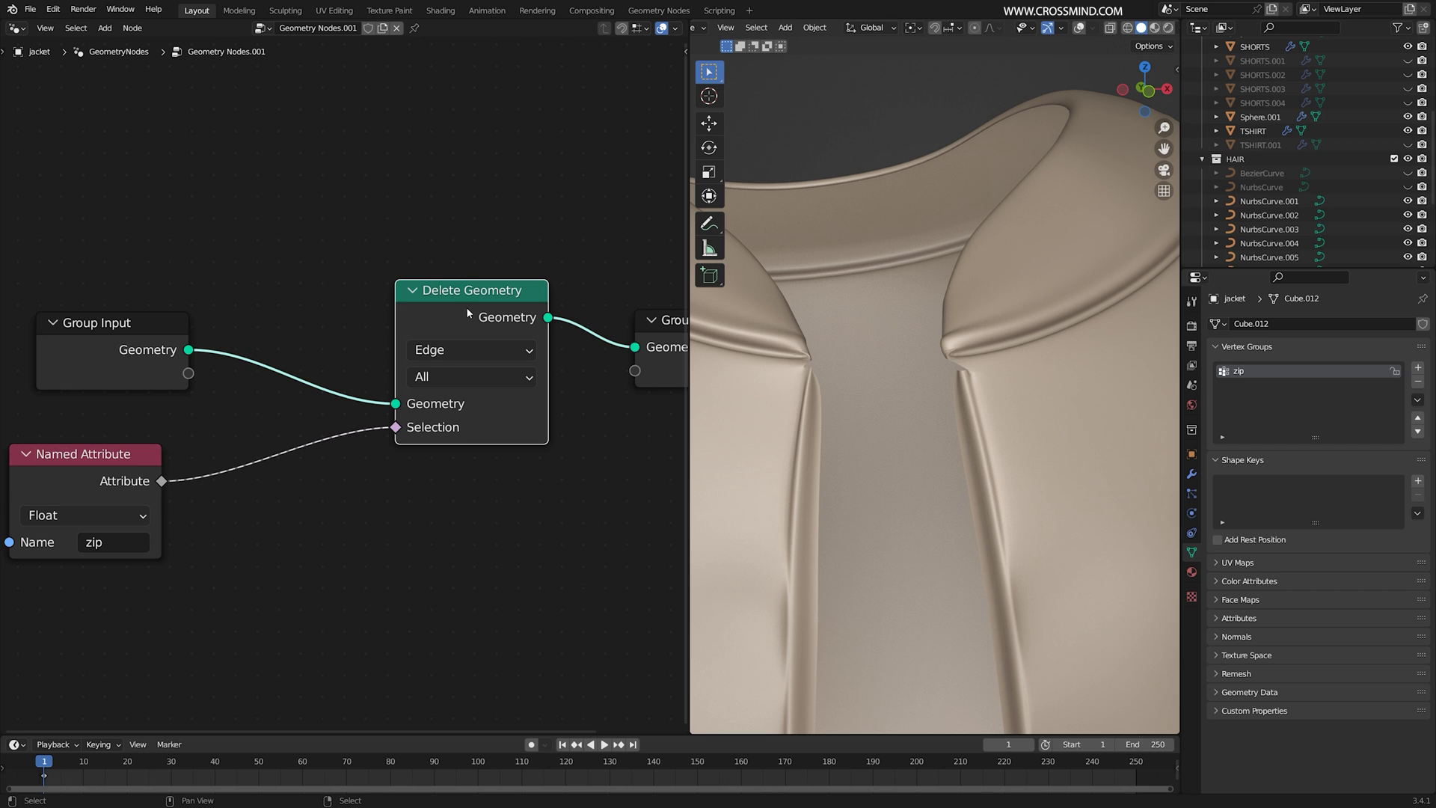
pyautogui.press('m')
pyautogui.press('m')
pyautogui.press('m')
pyautogui.press('m')
# - Insert a Boolean Math node set to Not between Named Attribute and Delete Geometry's Selection input, and inspect the result
pyautogui.scroll(-2, 468, 318)
pyautogui.hotkey('shift', 'a')
pyautogui.write('b')
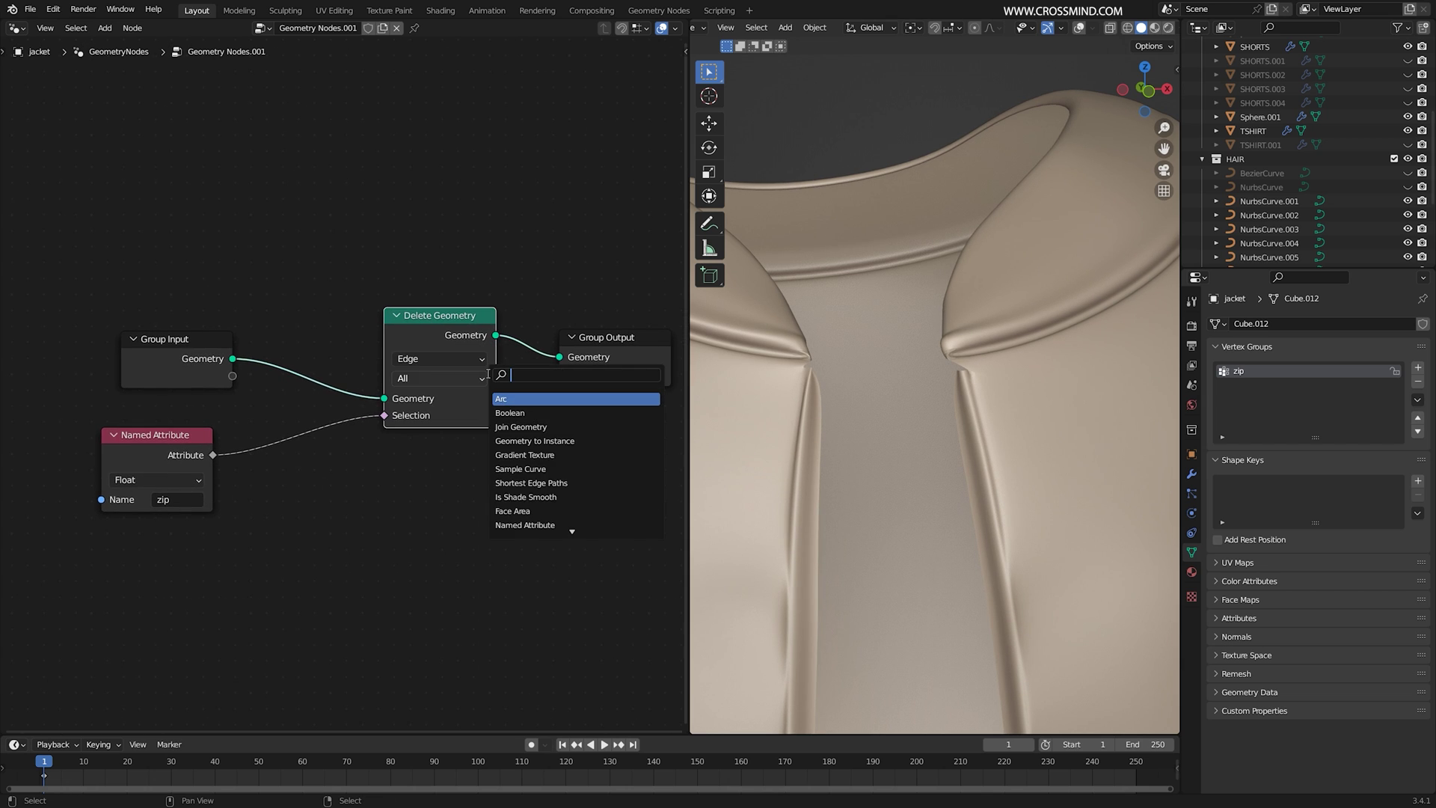
pyautogui.write('ool')
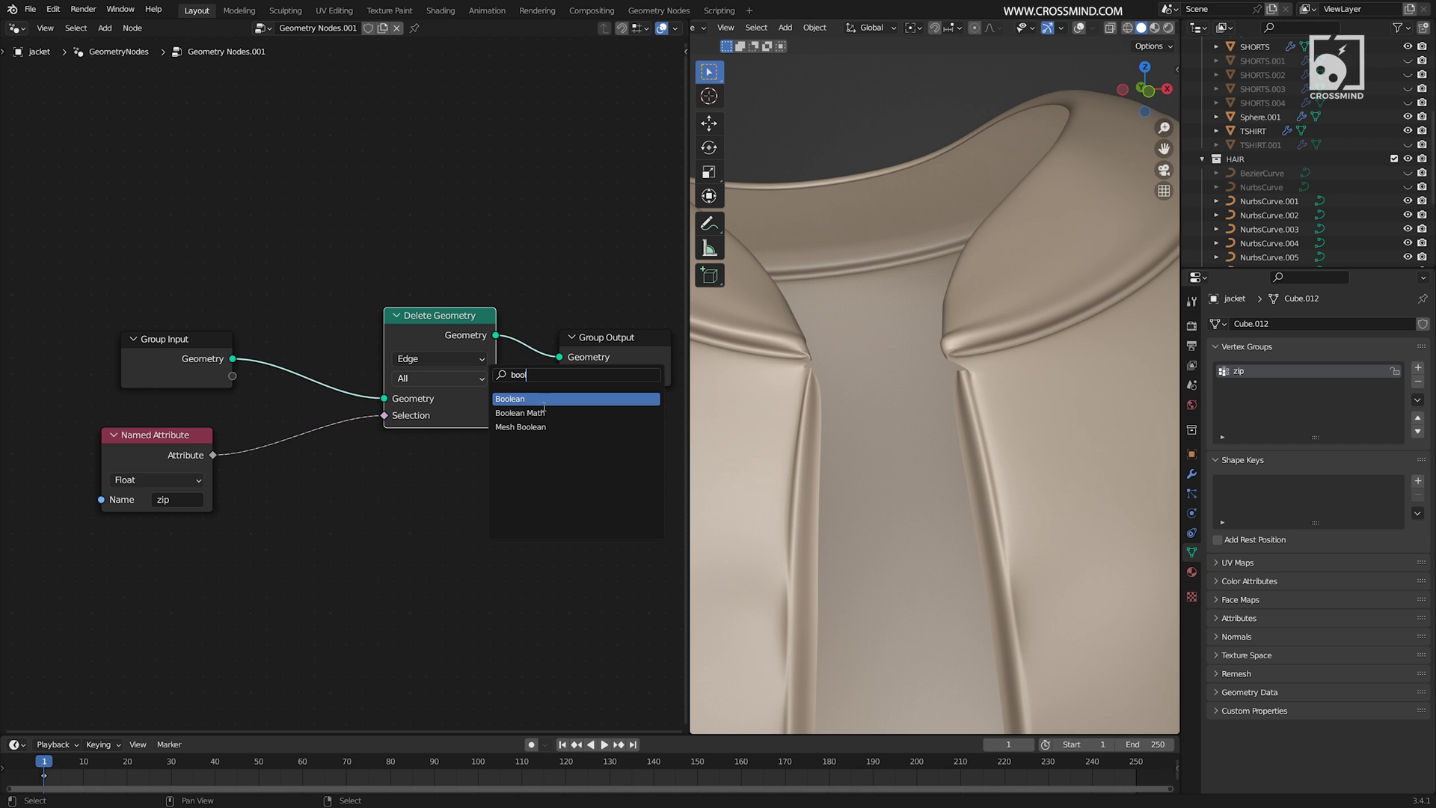
pyautogui.click(543, 412)
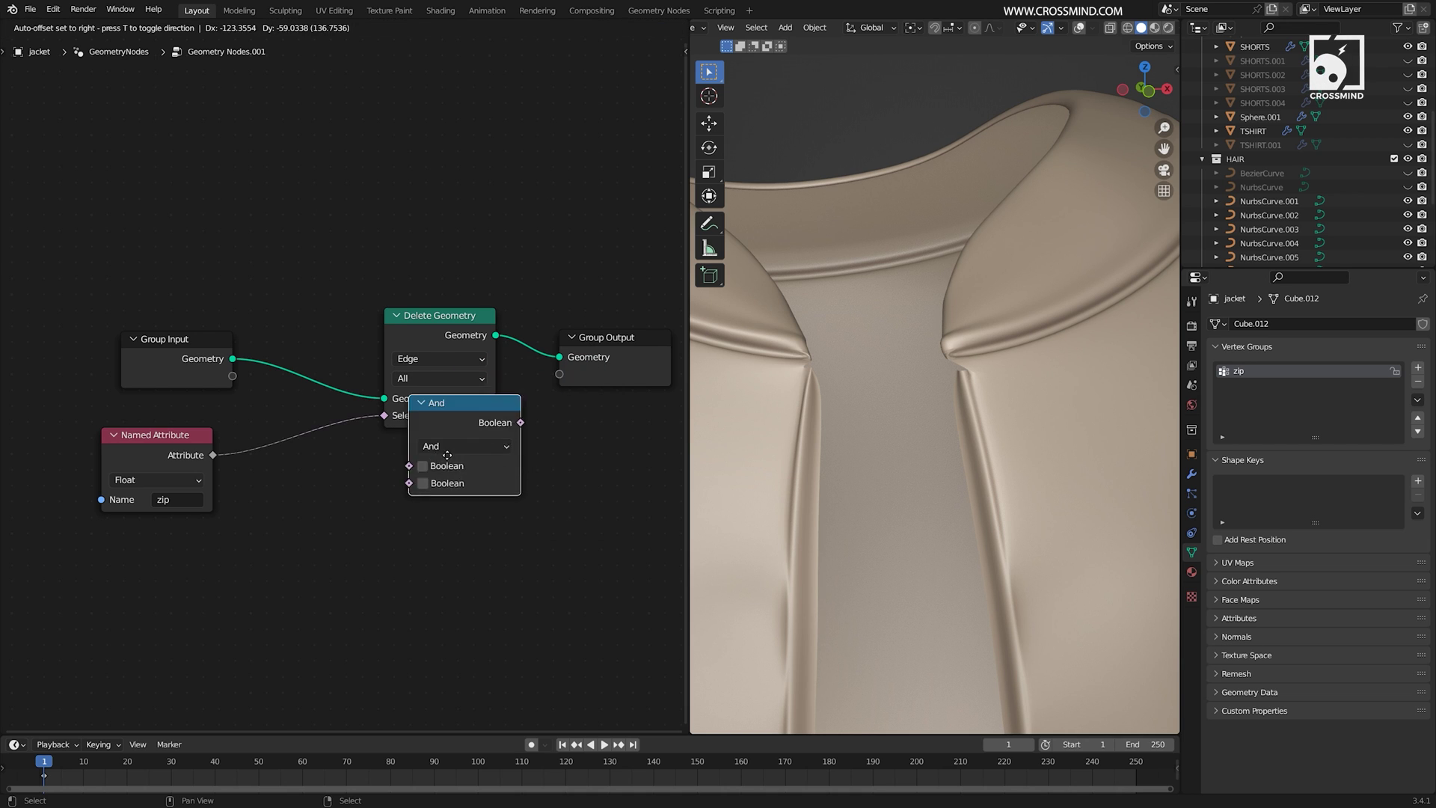
pyautogui.click(320, 469)
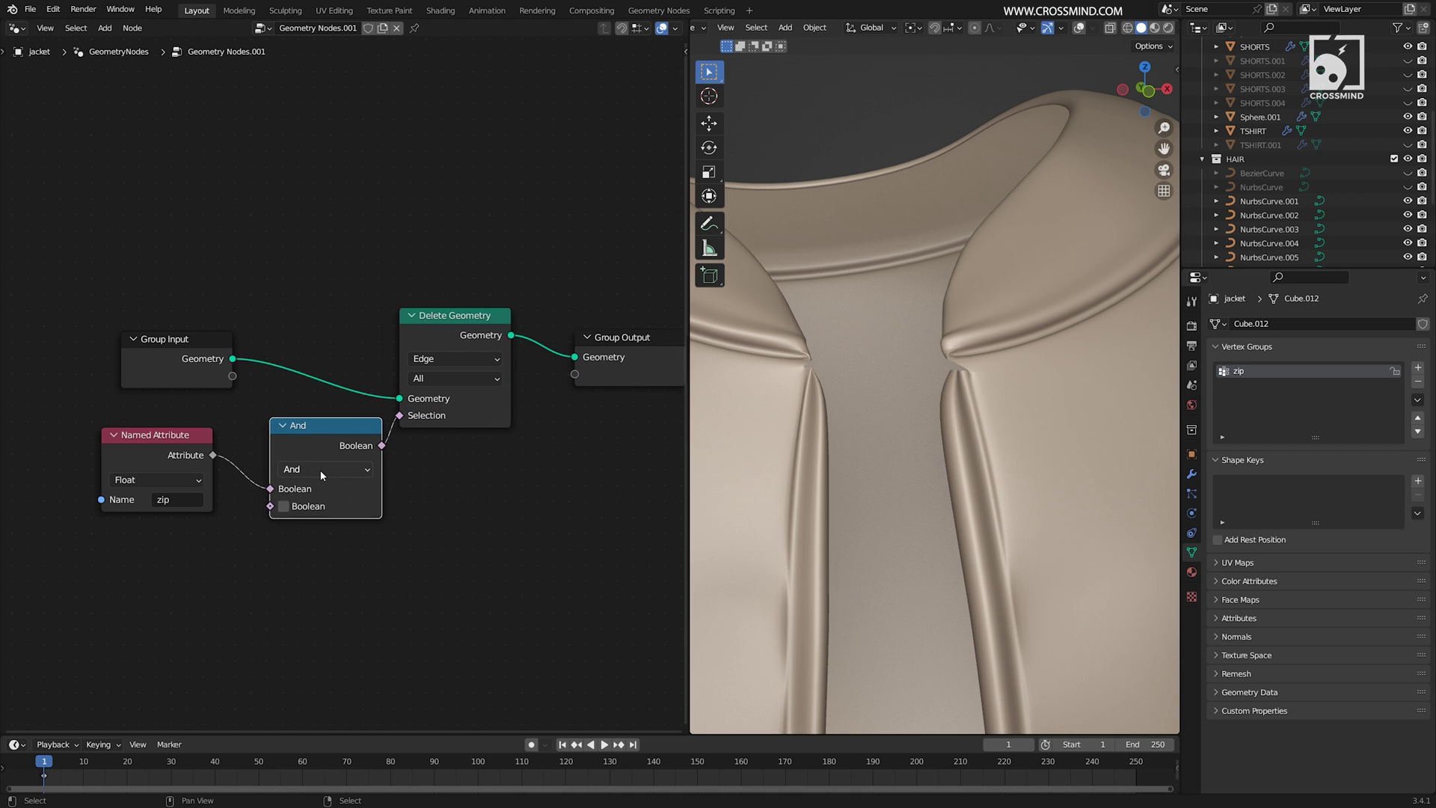
pyautogui.click(334, 473)
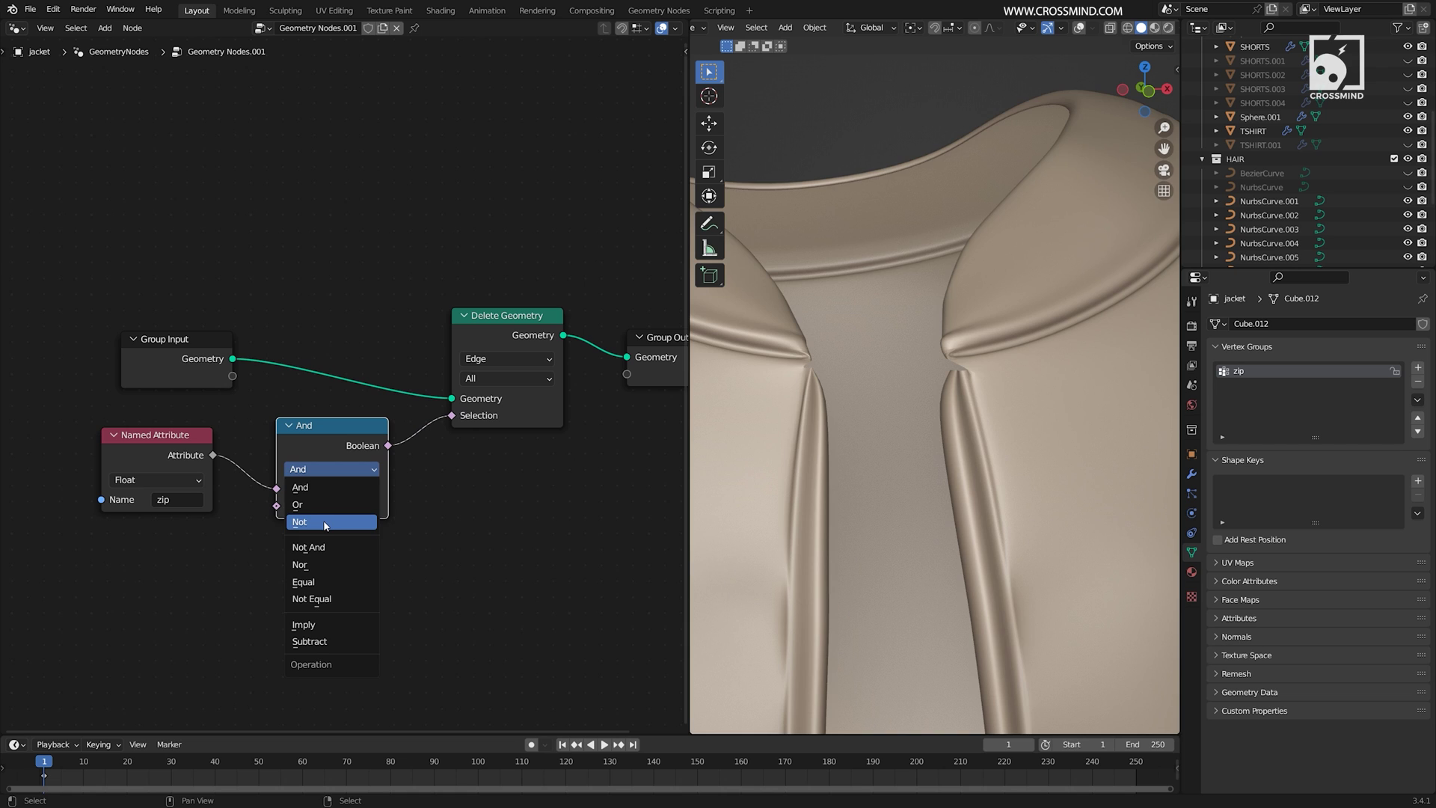
pyautogui.click(325, 525)
pyautogui.moveTo(379, 506); pyautogui.dragTo(408, 508, button='middle')
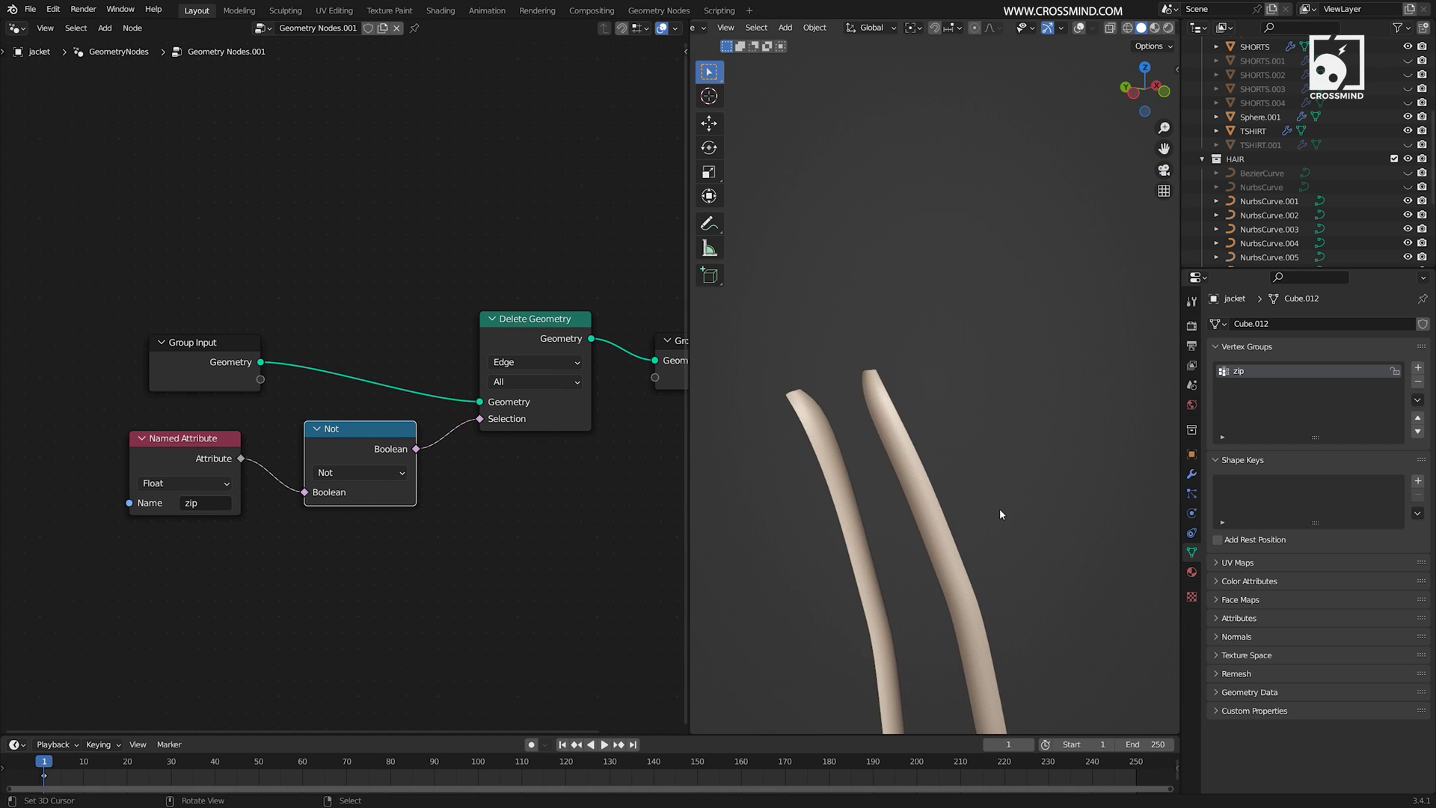
pyautogui.moveTo(1000, 513); pyautogui.dragTo(962, 394, button='middle')
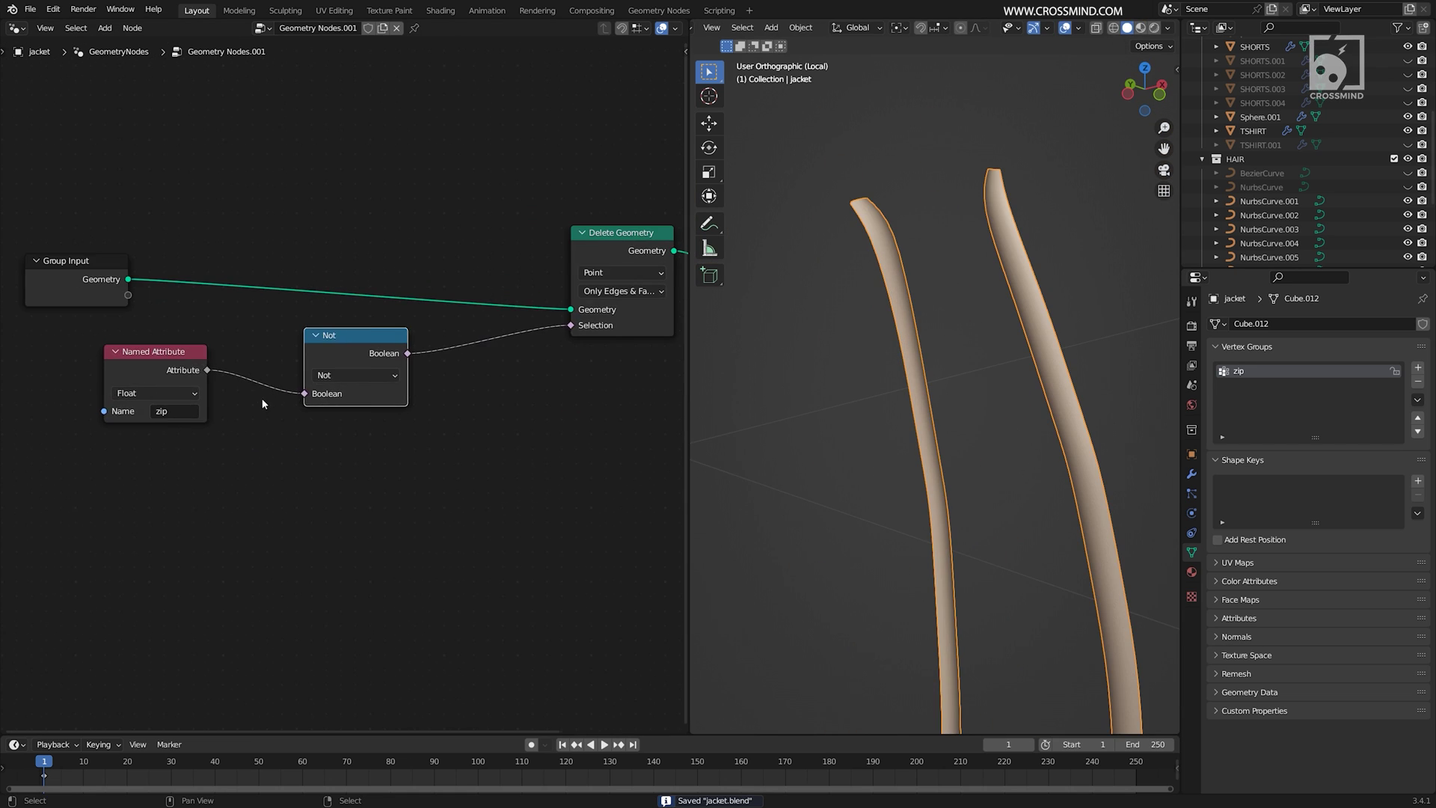
# - Insert a Map Range node between the Named Attribute and Not nodes
pyautogui.hotkey('shift', 'a')
pyautogui.click(346, 345)
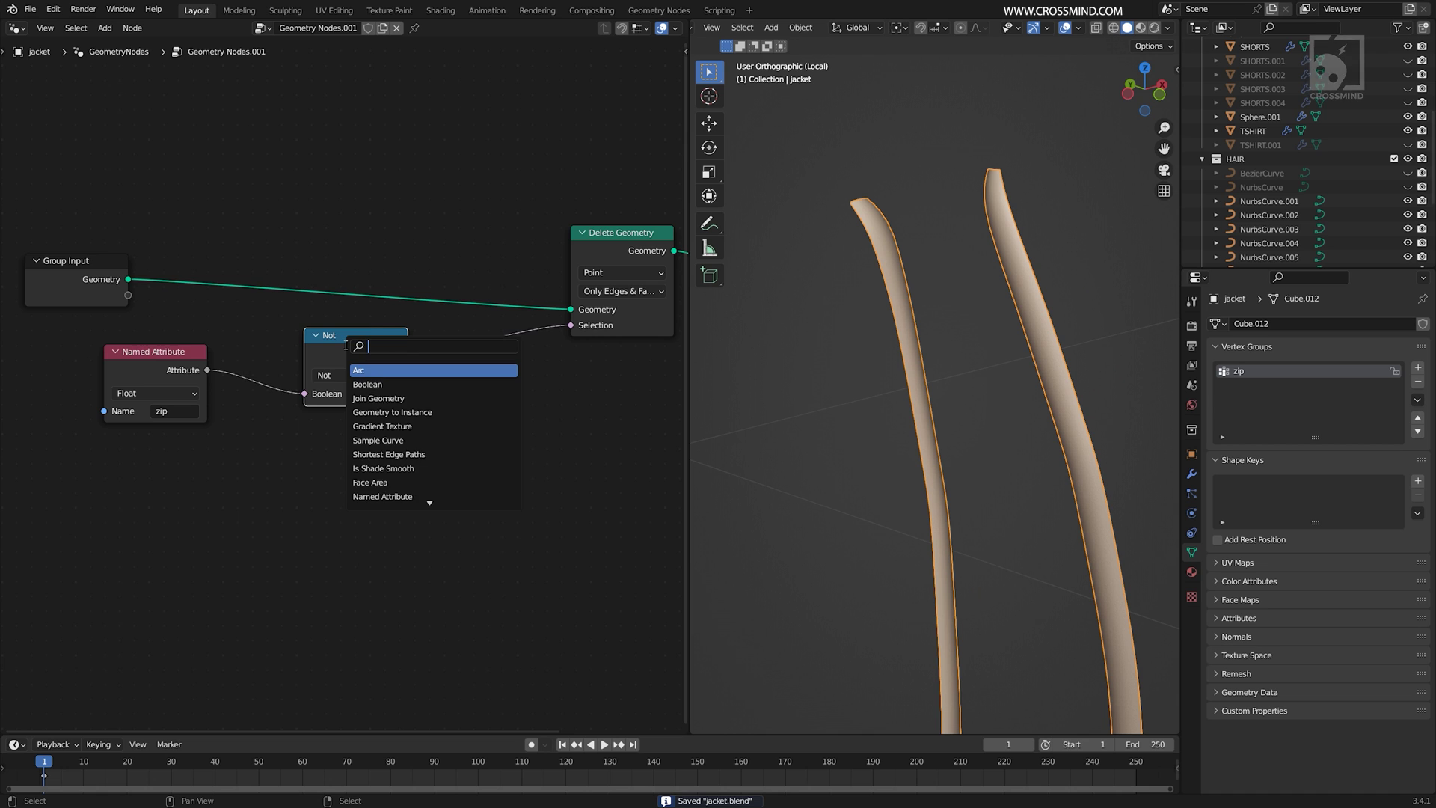
pyautogui.write('map')
pyautogui.click(389, 369)
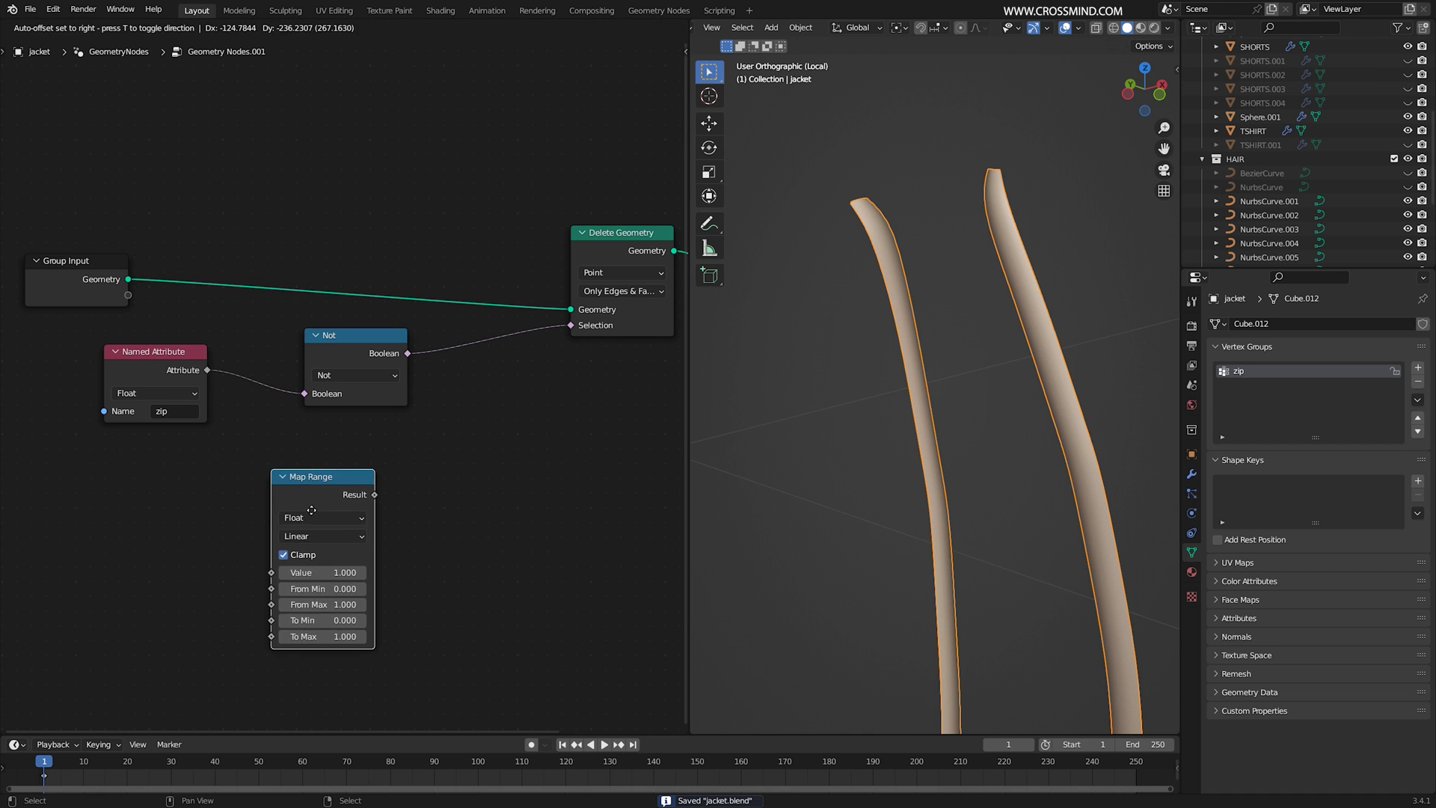
pyautogui.click(353, 466)
pyautogui.scroll(1, 353, 465)
pyautogui.scroll(3, 936, 384)
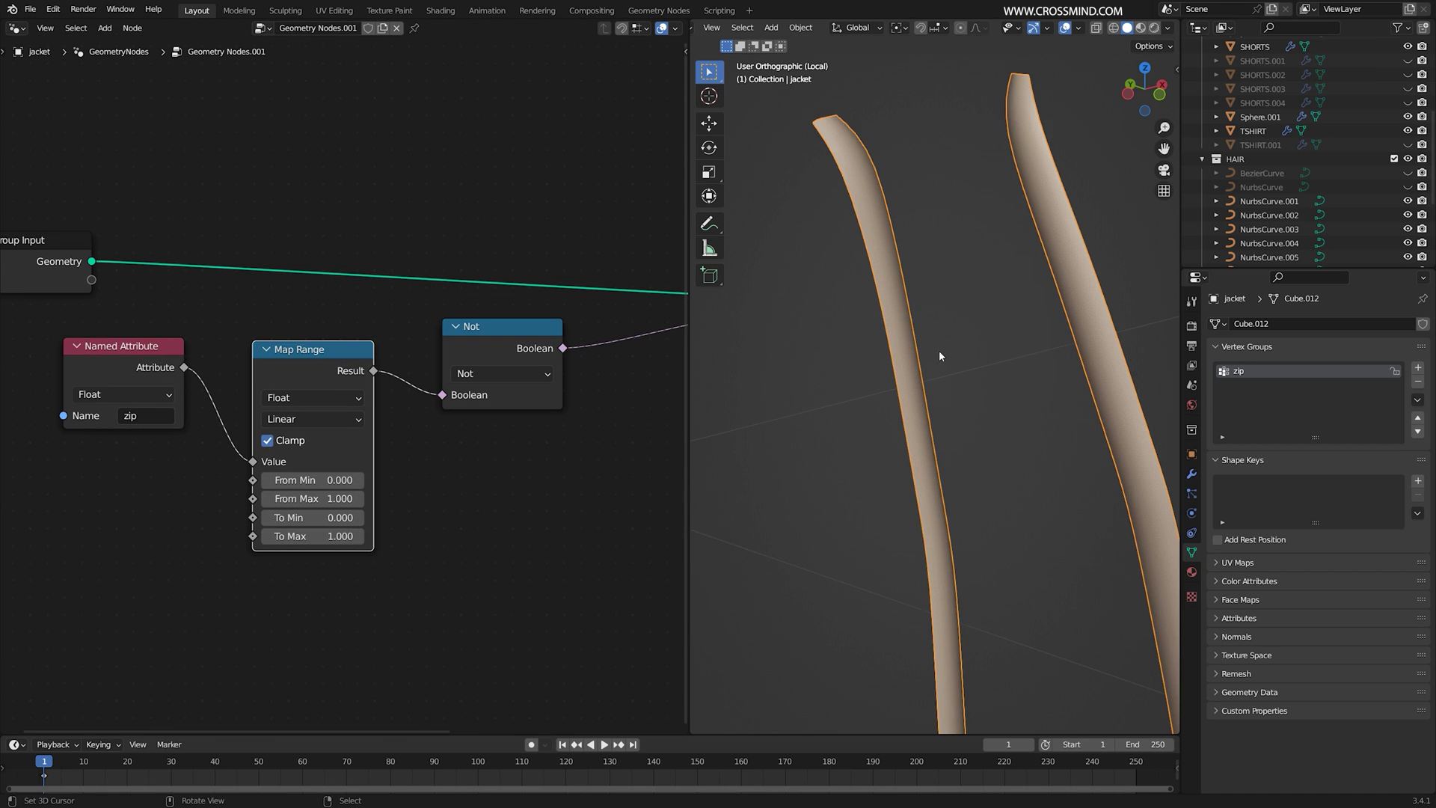
# - Set the Map Range node's From Min to 0.800 and check the remaining edges along the jacket opening
pyautogui.moveTo(344, 480); pyautogui.dragTo(434, 479)
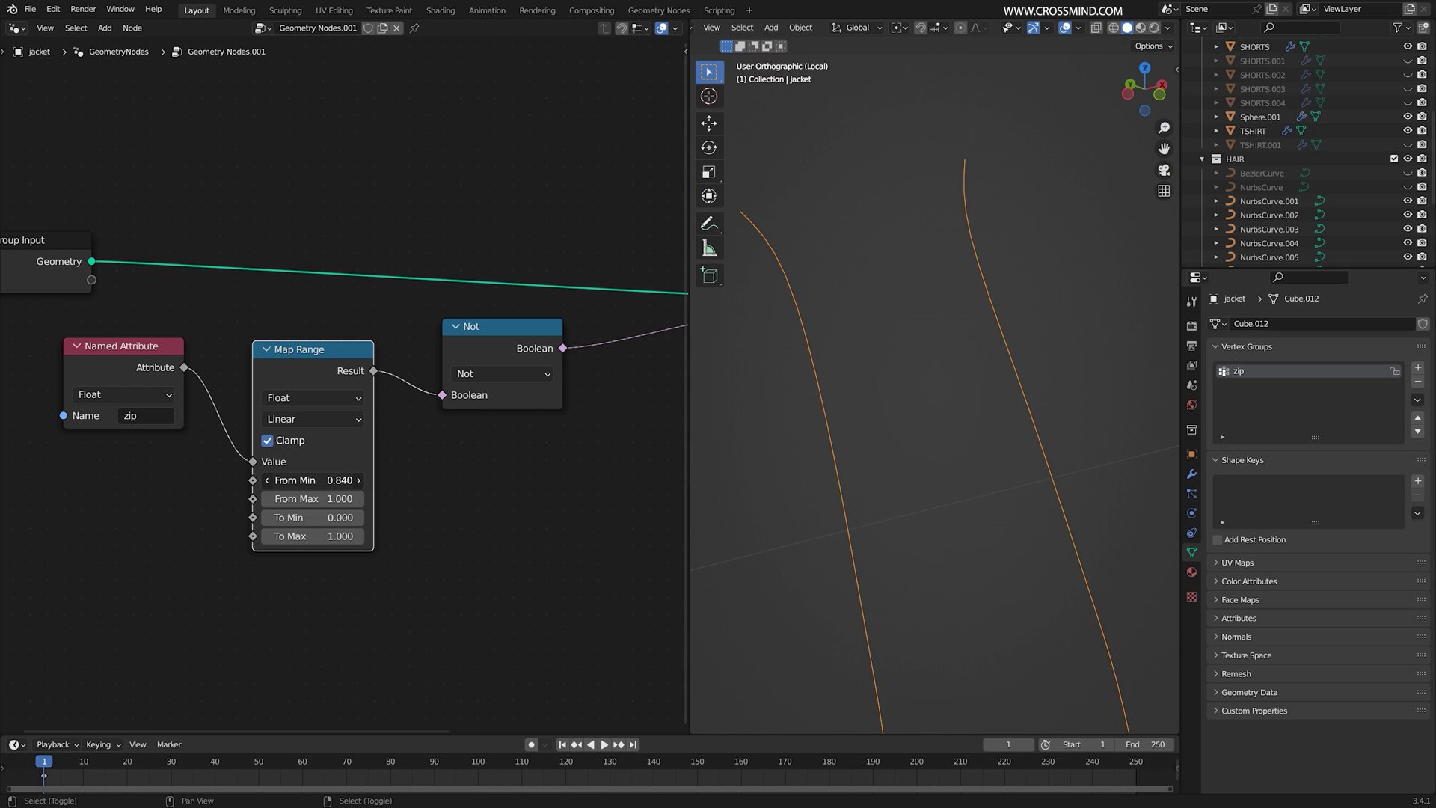
pyautogui.moveTo(340, 479); pyautogui.dragTo(307, 479)
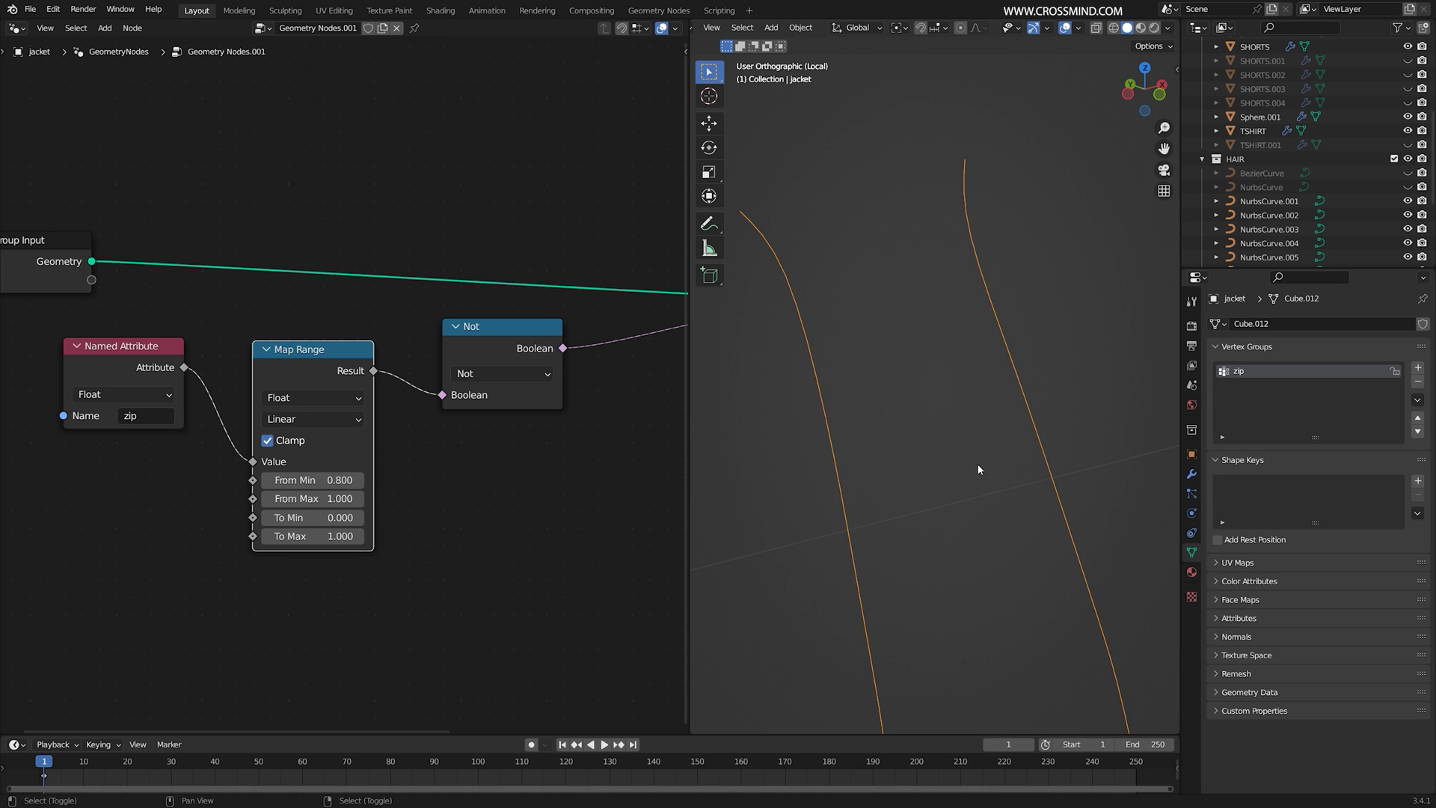
pyautogui.scroll(-5, 977, 469)
pyautogui.moveTo(1016, 536); pyautogui.dragTo(1004, 414, button='middle')
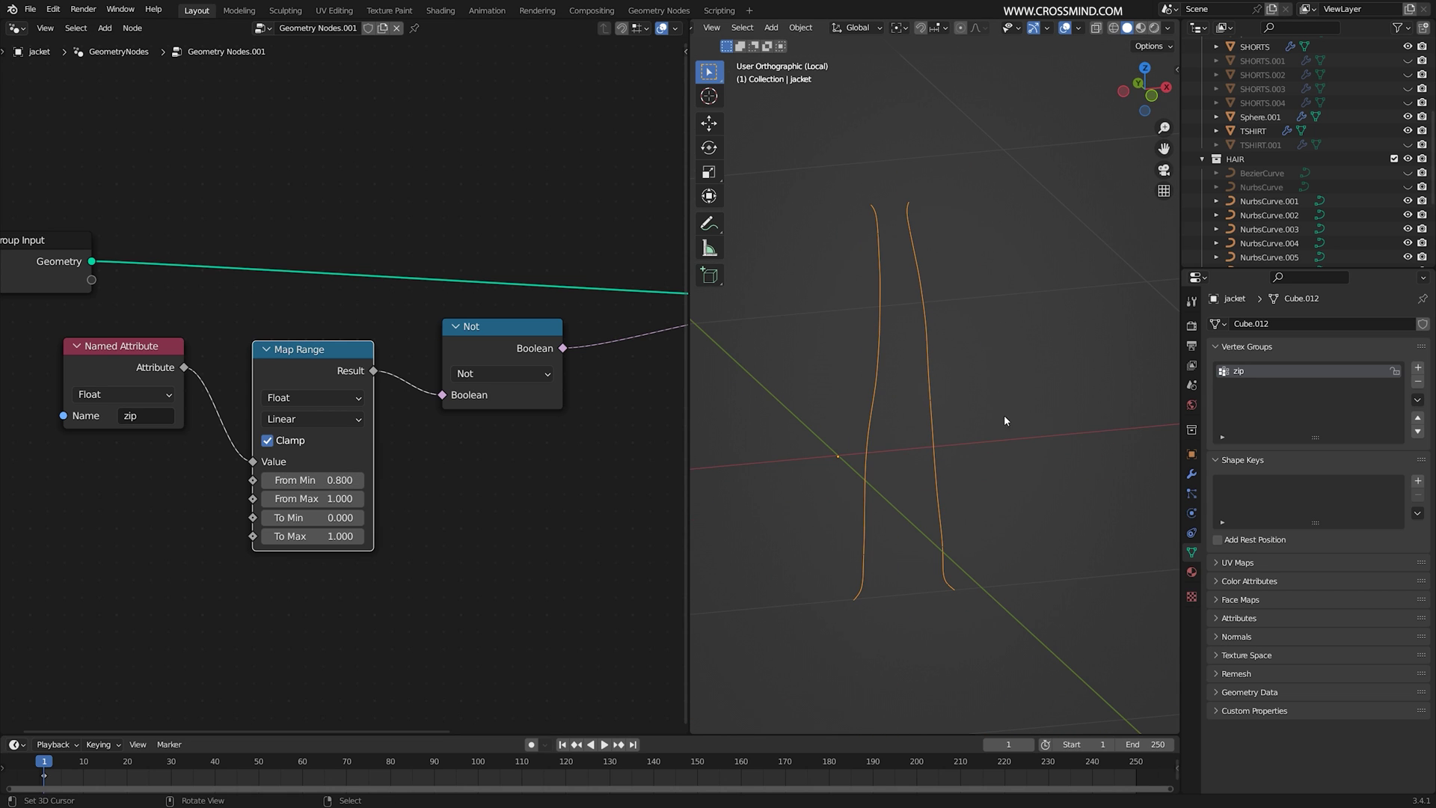
# - Make room before the Group Output and insert a Mesh to Points node after Delete Geometry
pyautogui.scroll(-3, 575, 366)
pyautogui.moveTo(554, 490); pyautogui.dragTo(311, 404, button='middle')
pyautogui.moveTo(380, 287); pyautogui.dragTo(649, 299)
pyautogui.hotkey('shift', 'a')
pyautogui.click(535, 293)
pyautogui.write('m')
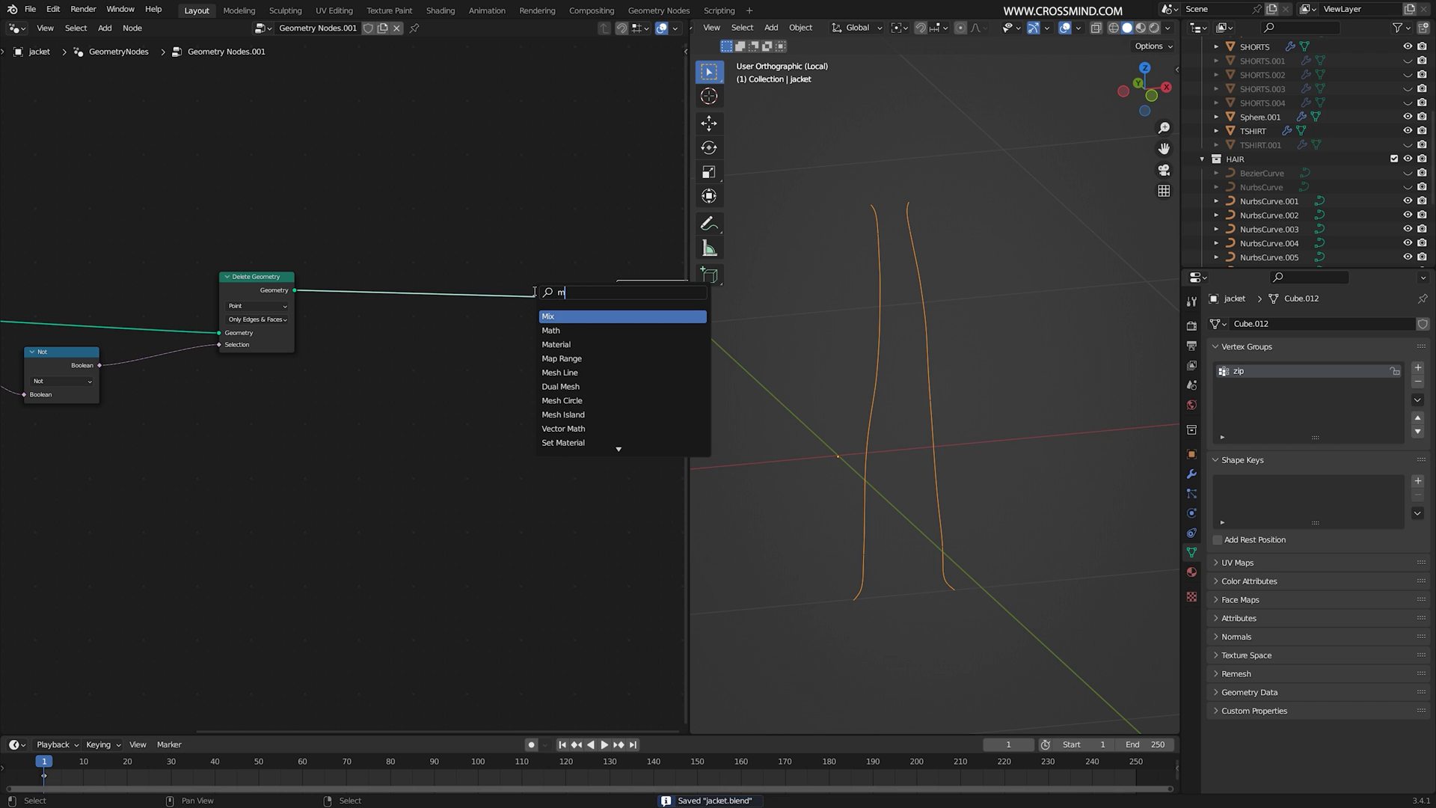
pyautogui.write('esh t')
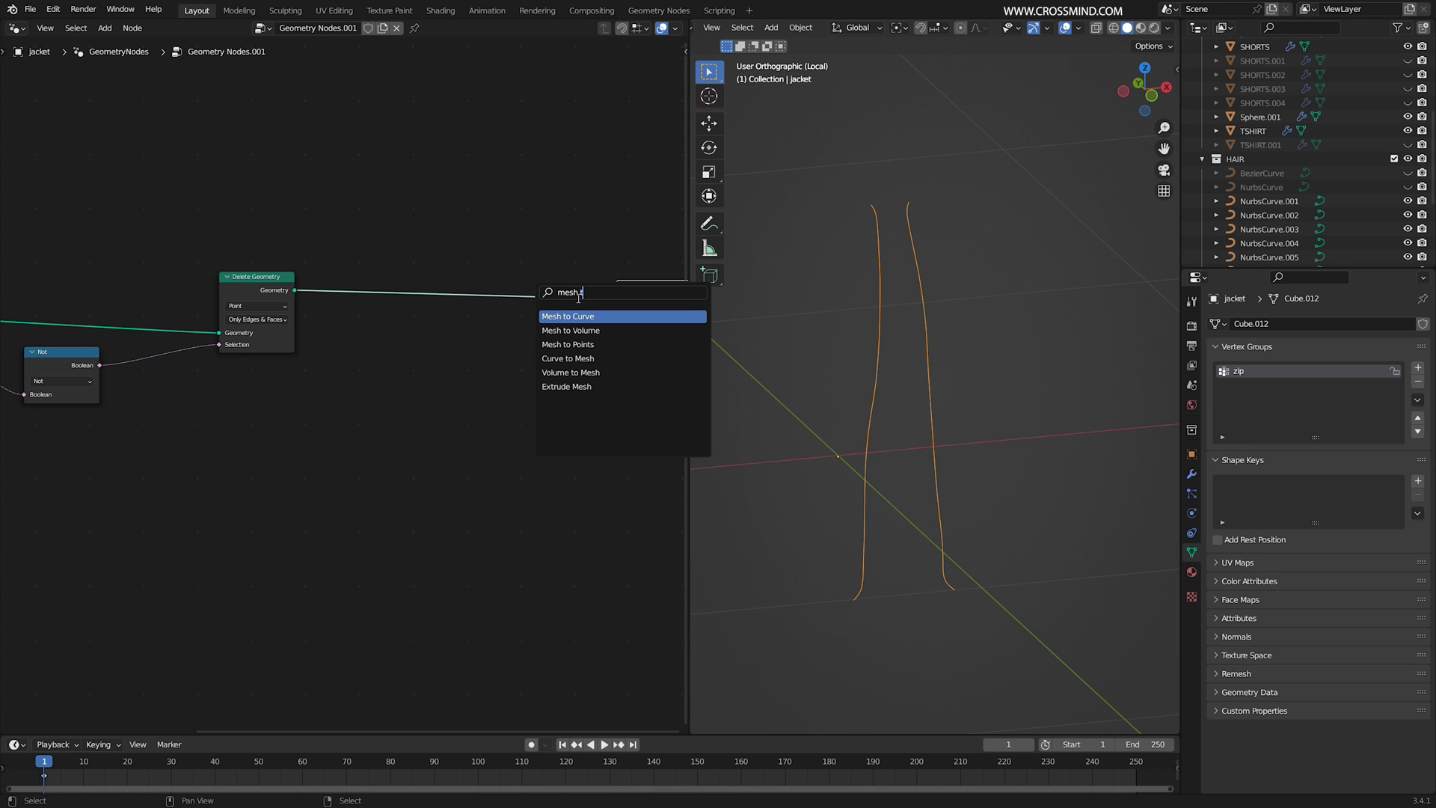
pyautogui.click(596, 347)
pyautogui.click(348, 262)
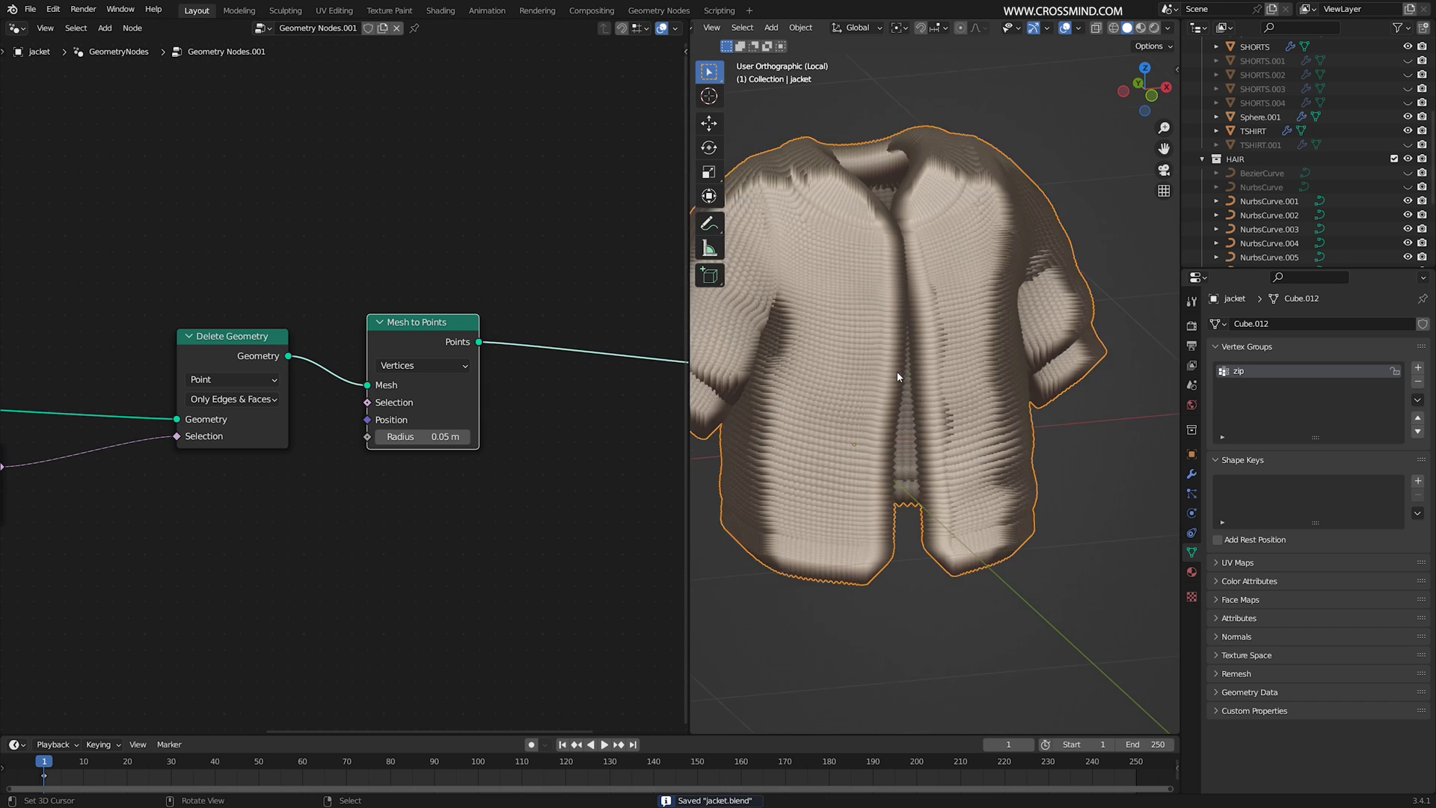
# - Set the Delete Geometry mode to All and inspect the points along the zip edges
pyautogui.scroll(-1, 896, 371)
pyautogui.keyDown('shift'); pyautogui.moveTo(896, 371); pyautogui.dragTo(978, 387, button='middle'); pyautogui.keyUp('shift')
pyautogui.scroll(1, 510, 426)
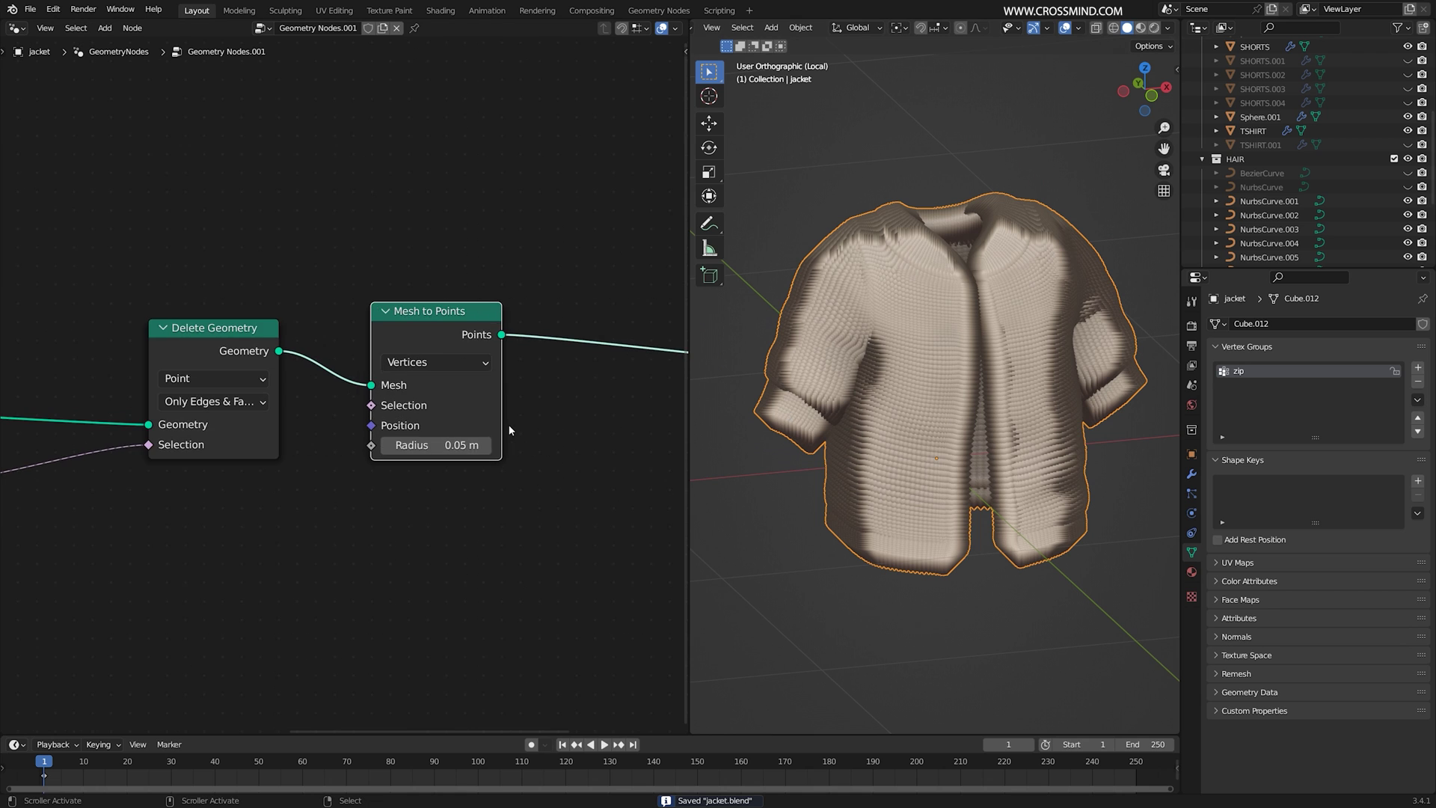
pyautogui.scroll(-7, 516, 431)
pyautogui.moveTo(304, 482); pyautogui.dragTo(403, 483, button='middle')
pyautogui.scroll(3, 420, 487)
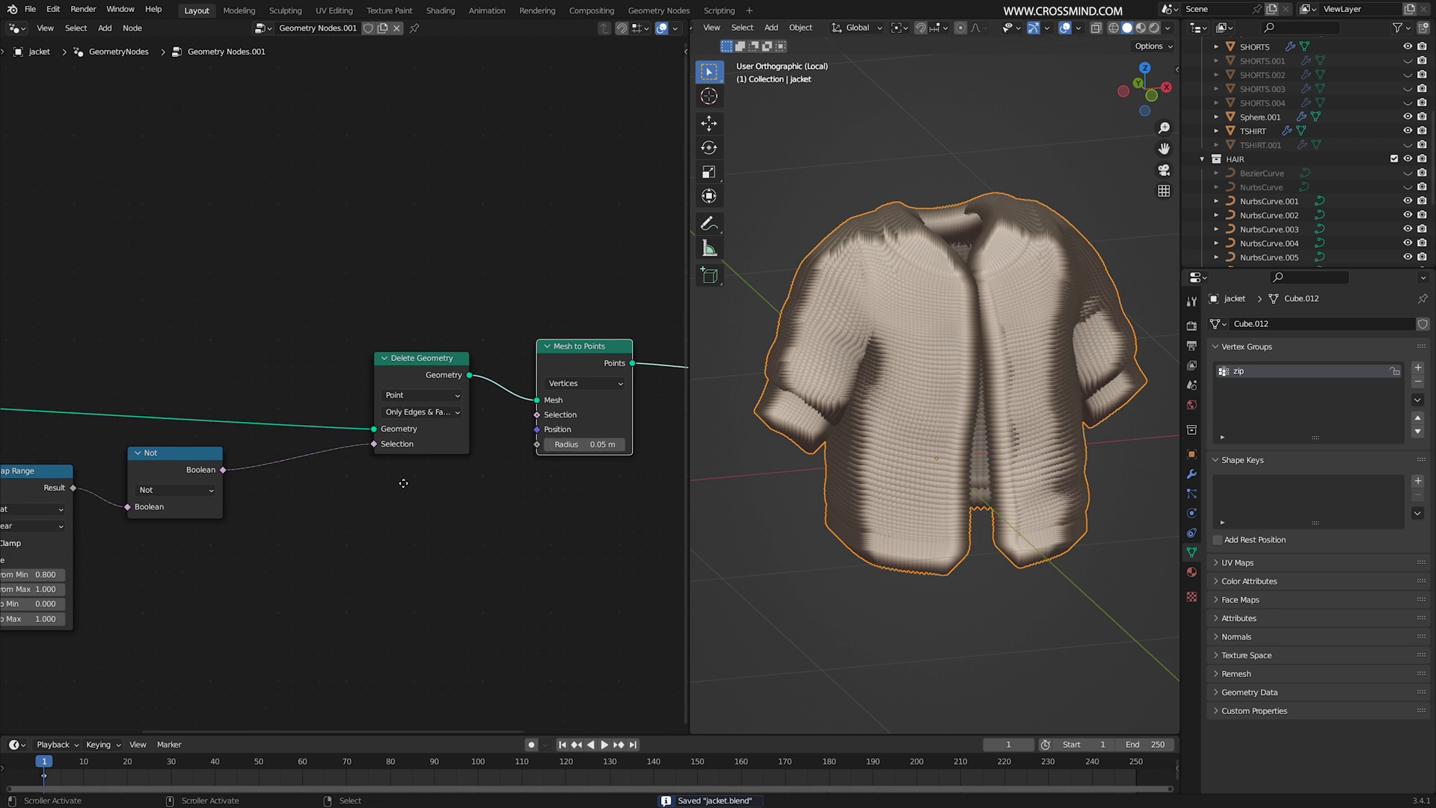
pyautogui.scroll(1, 403, 483)
pyautogui.click(464, 404)
pyautogui.click(452, 415)
pyautogui.scroll(4, 927, 435)
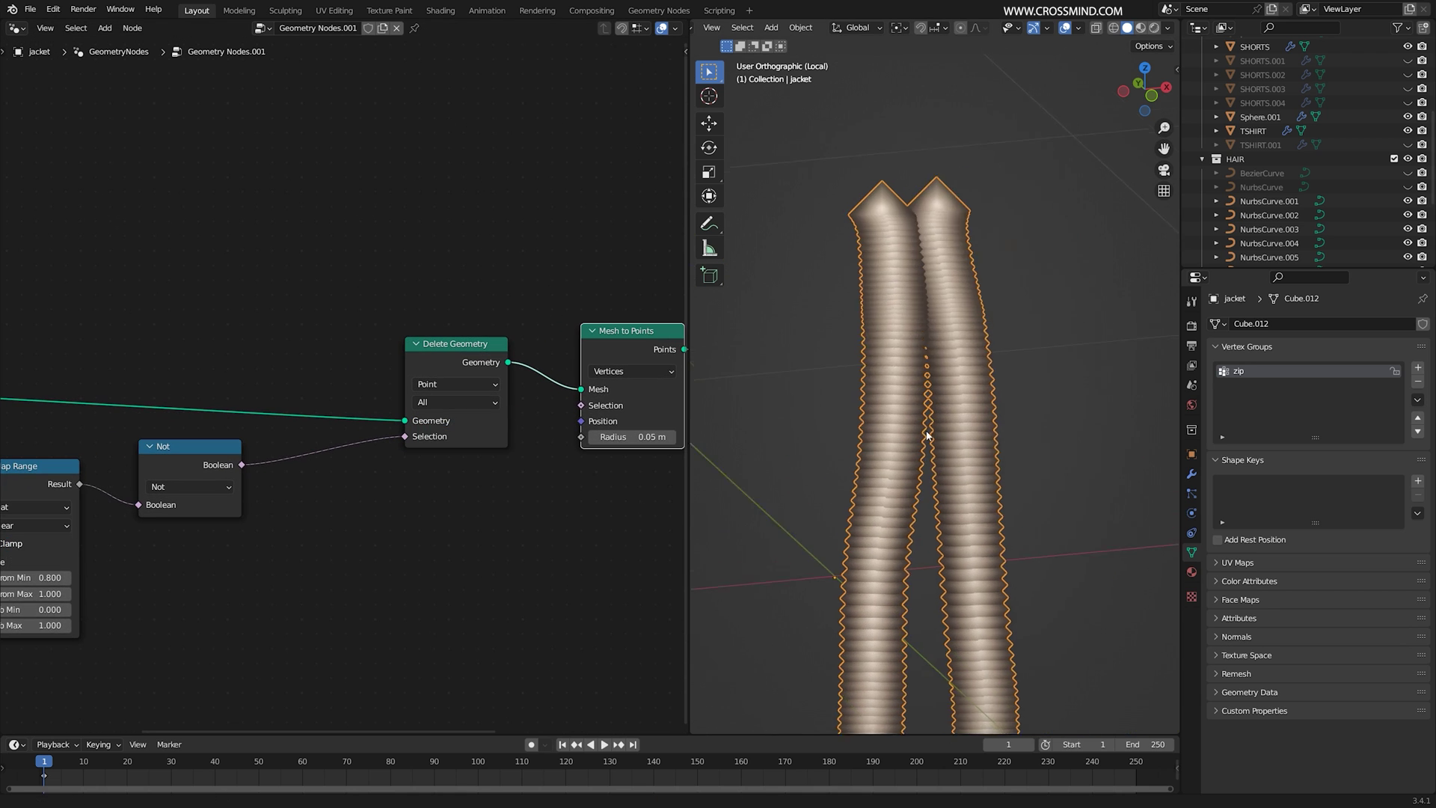
pyautogui.scroll(2, 927, 436)
# - Add a Cube mesh primitive node below Mesh to Points
pyautogui.moveTo(571, 401); pyautogui.dragTo(442, 368, button='middle')
pyautogui.hotkey('shift', 'a')
pyautogui.click(442, 366)
pyautogui.write('c')
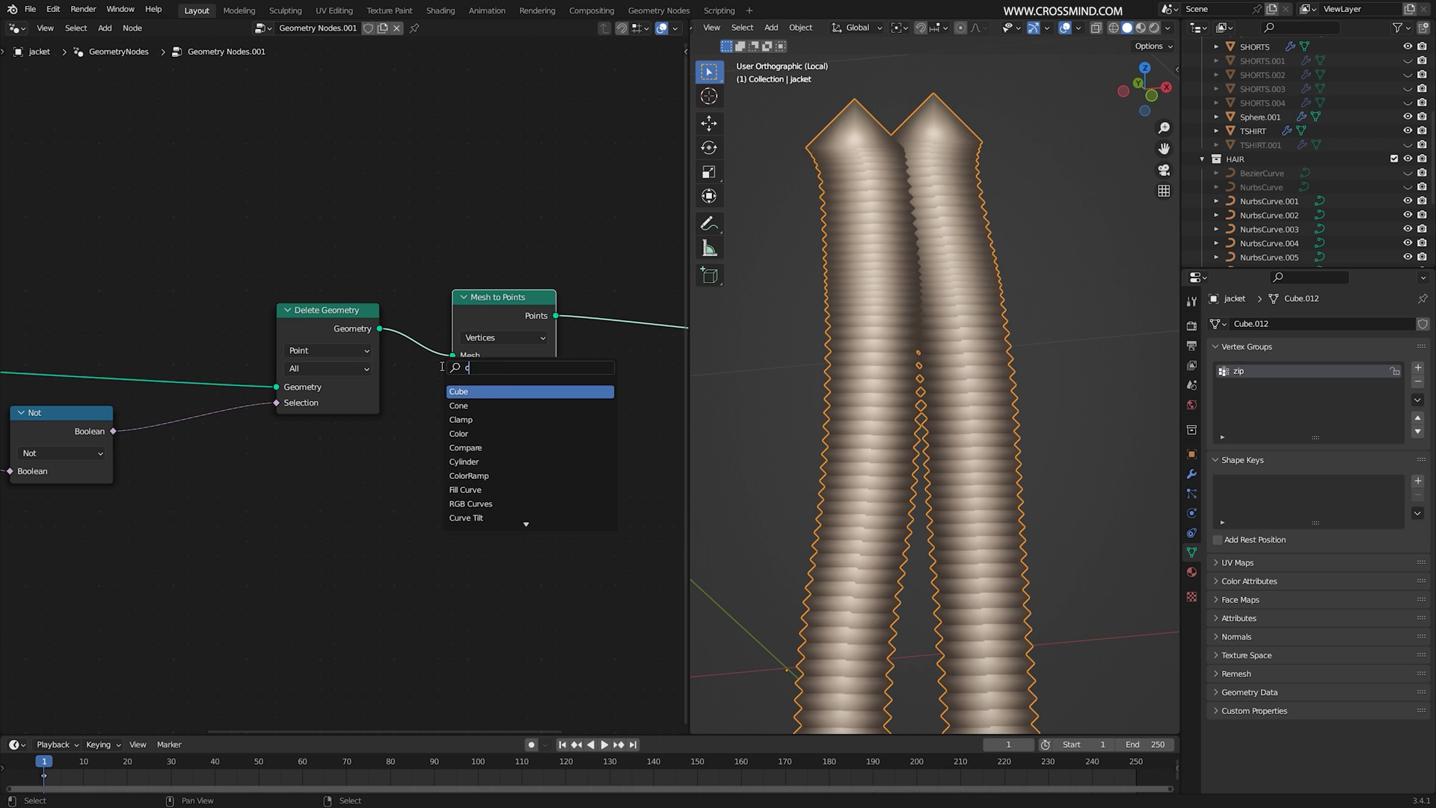
pyautogui.write('ube')
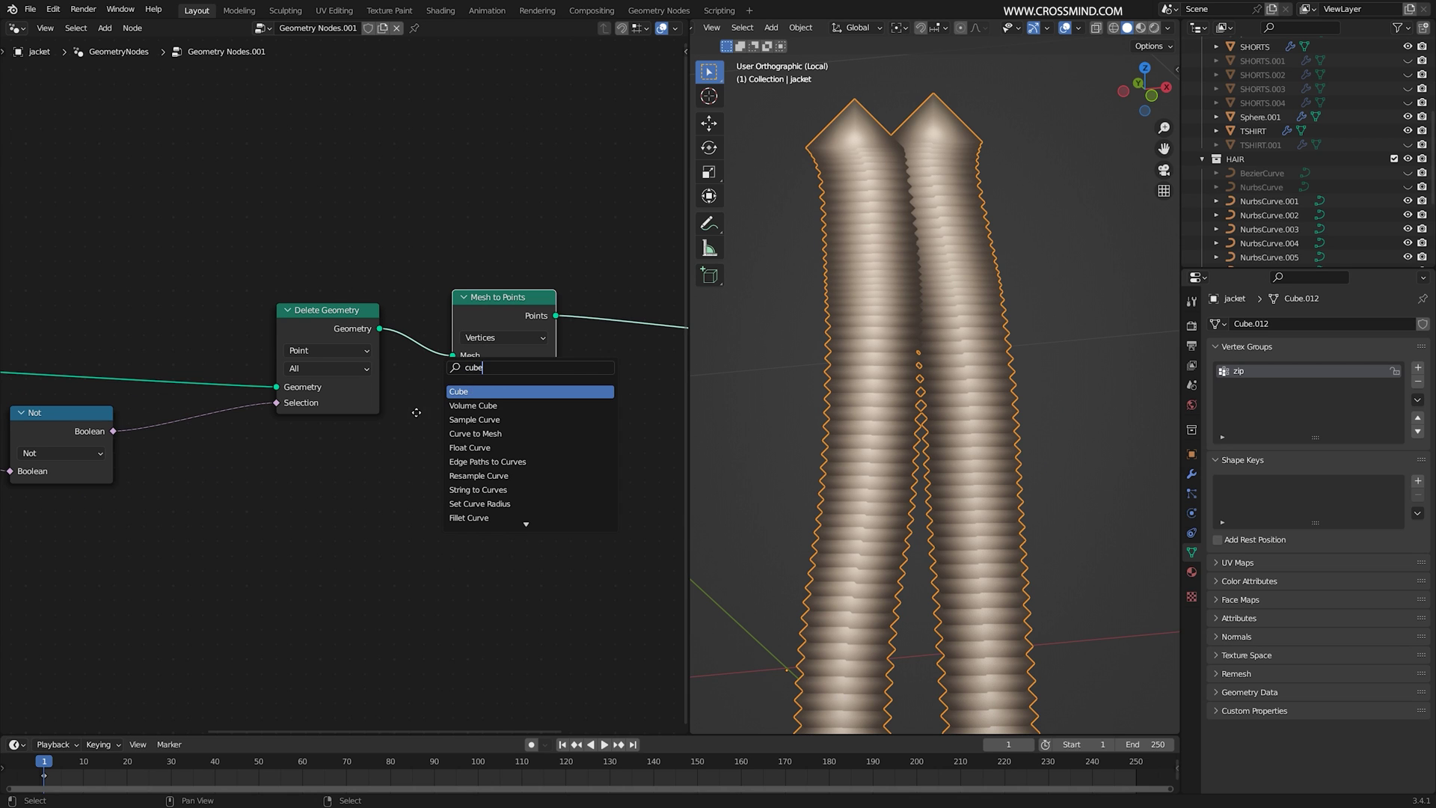
pyautogui.press('Return')
pyautogui.click(419, 464)
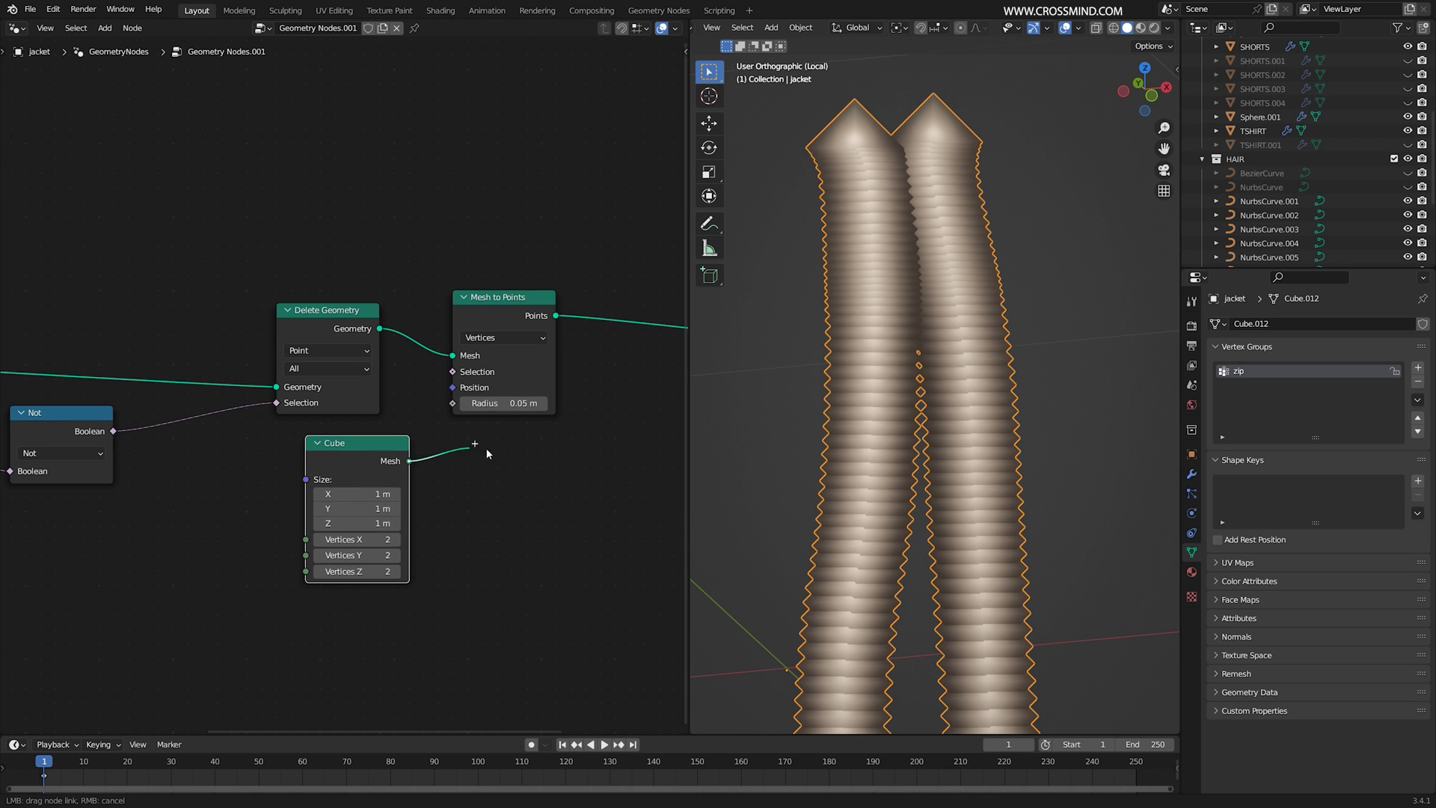
pyautogui.moveTo(486, 449); pyautogui.dragTo(497, 449)
# - Insert an Instance on Points node after Mesh to Points and connect the Cube's mesh to its Instance input
pyautogui.moveTo(603, 359); pyautogui.dragTo(475, 341, button='middle')
pyautogui.hotkey('shift', 'a')
pyautogui.click(474, 340)
pyautogui.write('i')
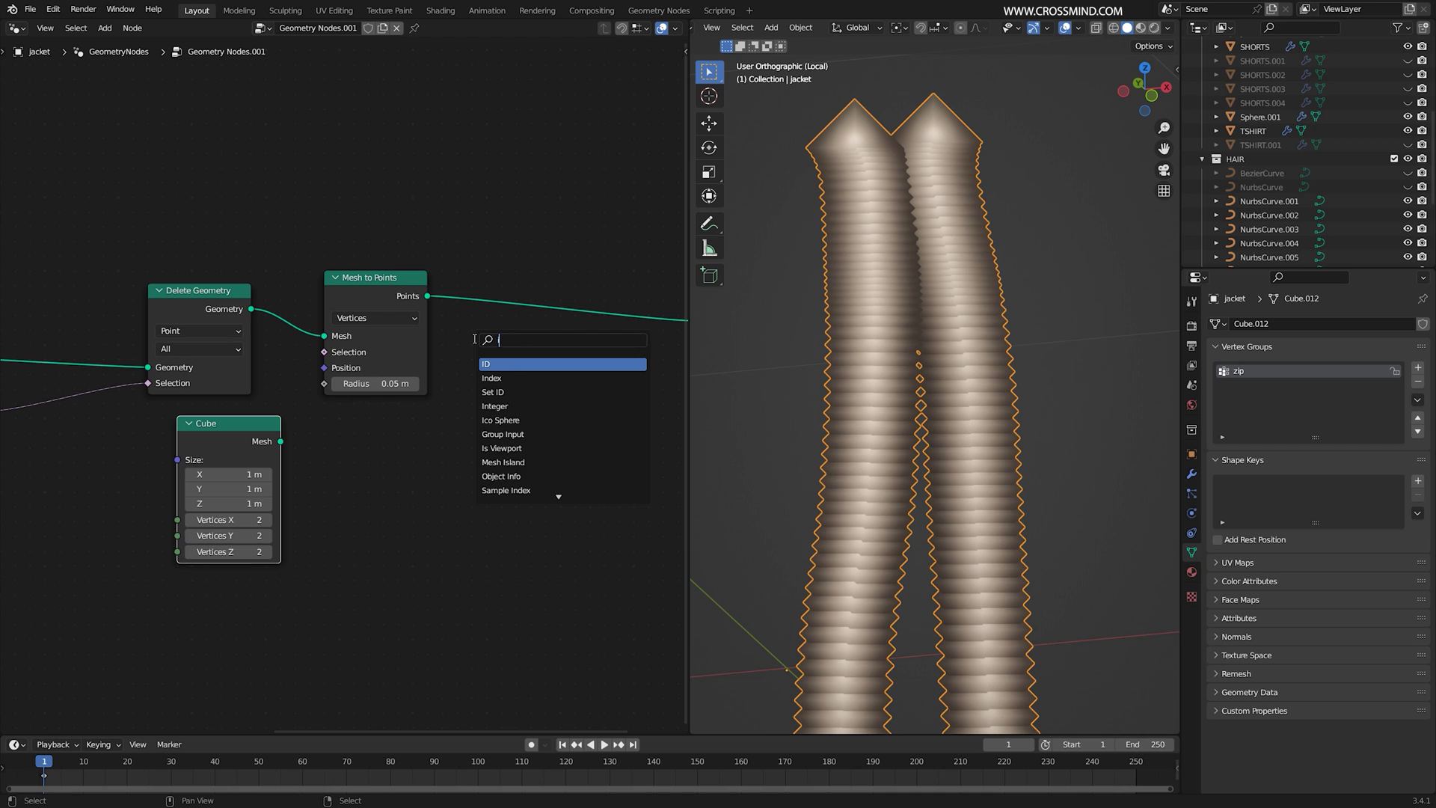
pyautogui.write('insta')
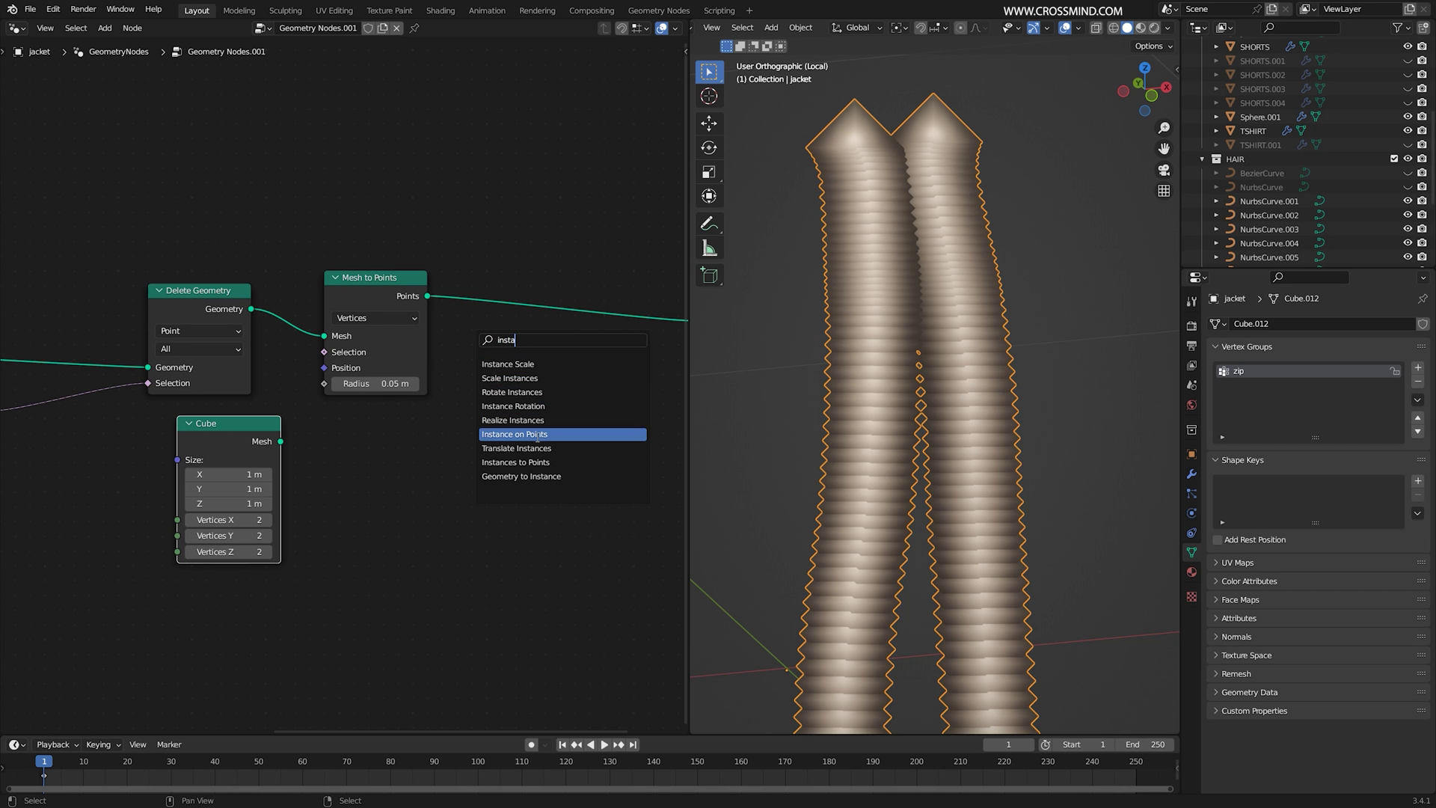
pyautogui.click(536, 434)
pyautogui.click(549, 369)
pyautogui.moveTo(281, 442); pyautogui.dragTo(405, 398)
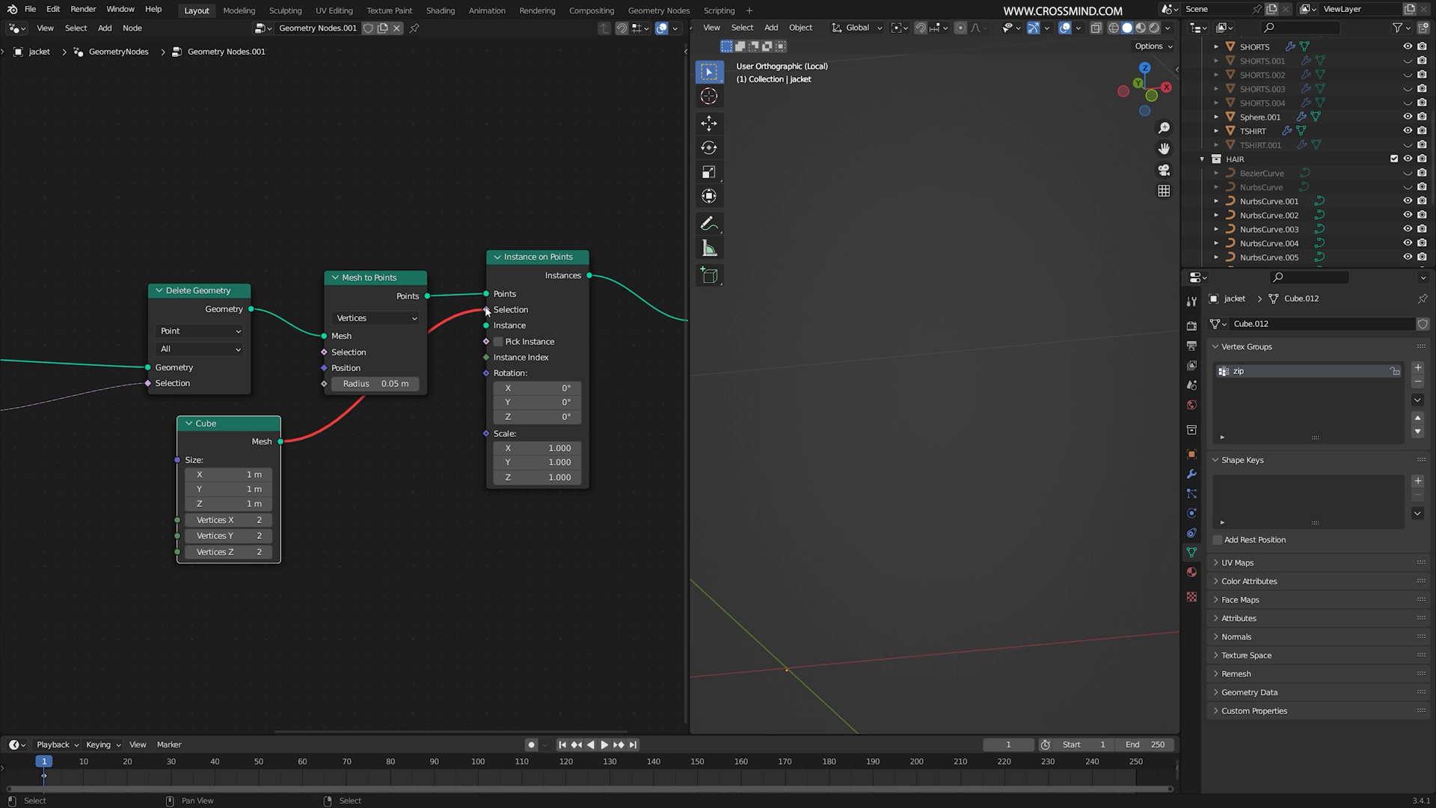
pyautogui.moveTo(487, 311); pyautogui.dragTo(486, 325)
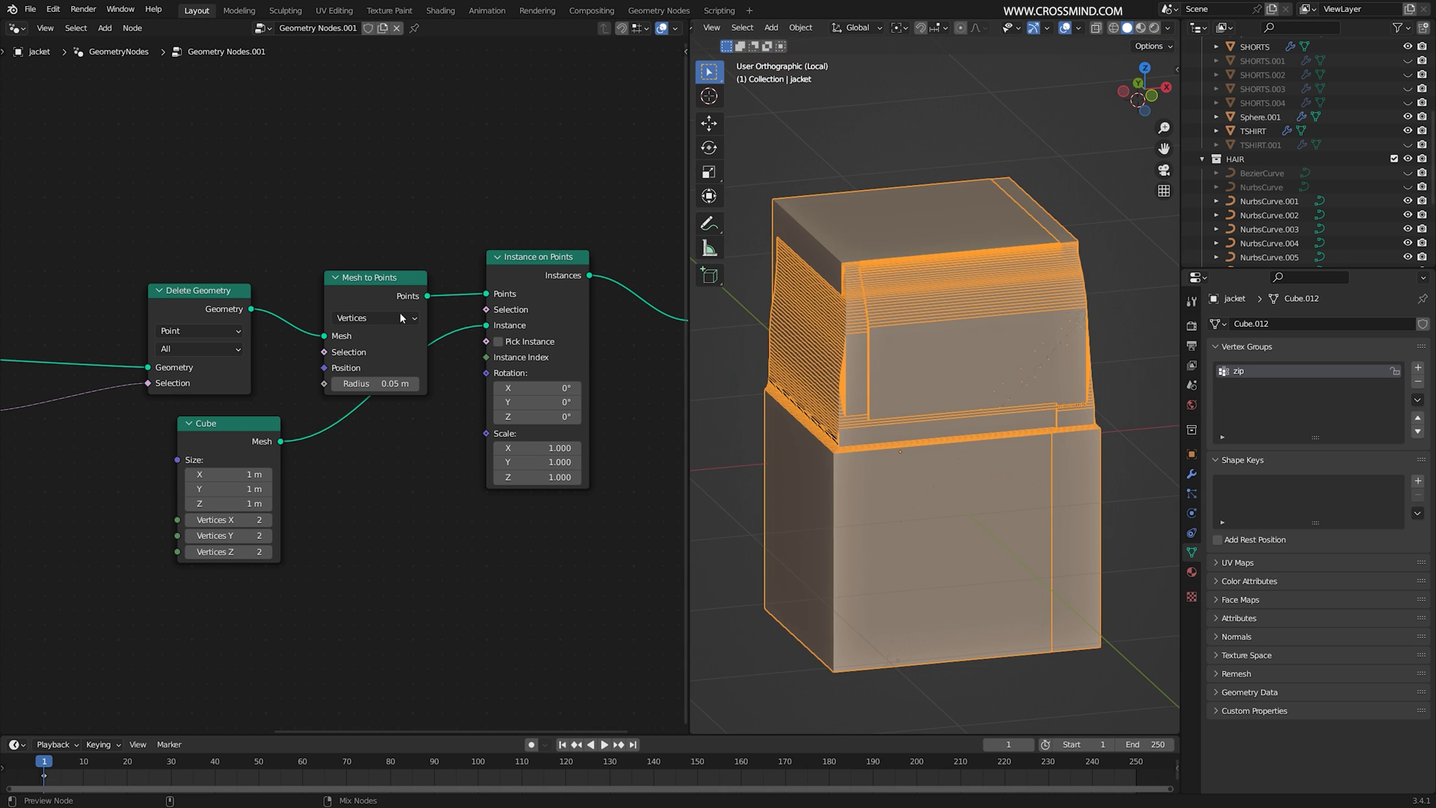
# - Preview the Mesh to Points output and the Delete Geometry output through a Viewer node
pyautogui.keyDown('ctrl'); pyautogui.keyDown('shift'); pyautogui.click(410, 299); pyautogui.keyUp('shift'); pyautogui.keyUp('ctrl')
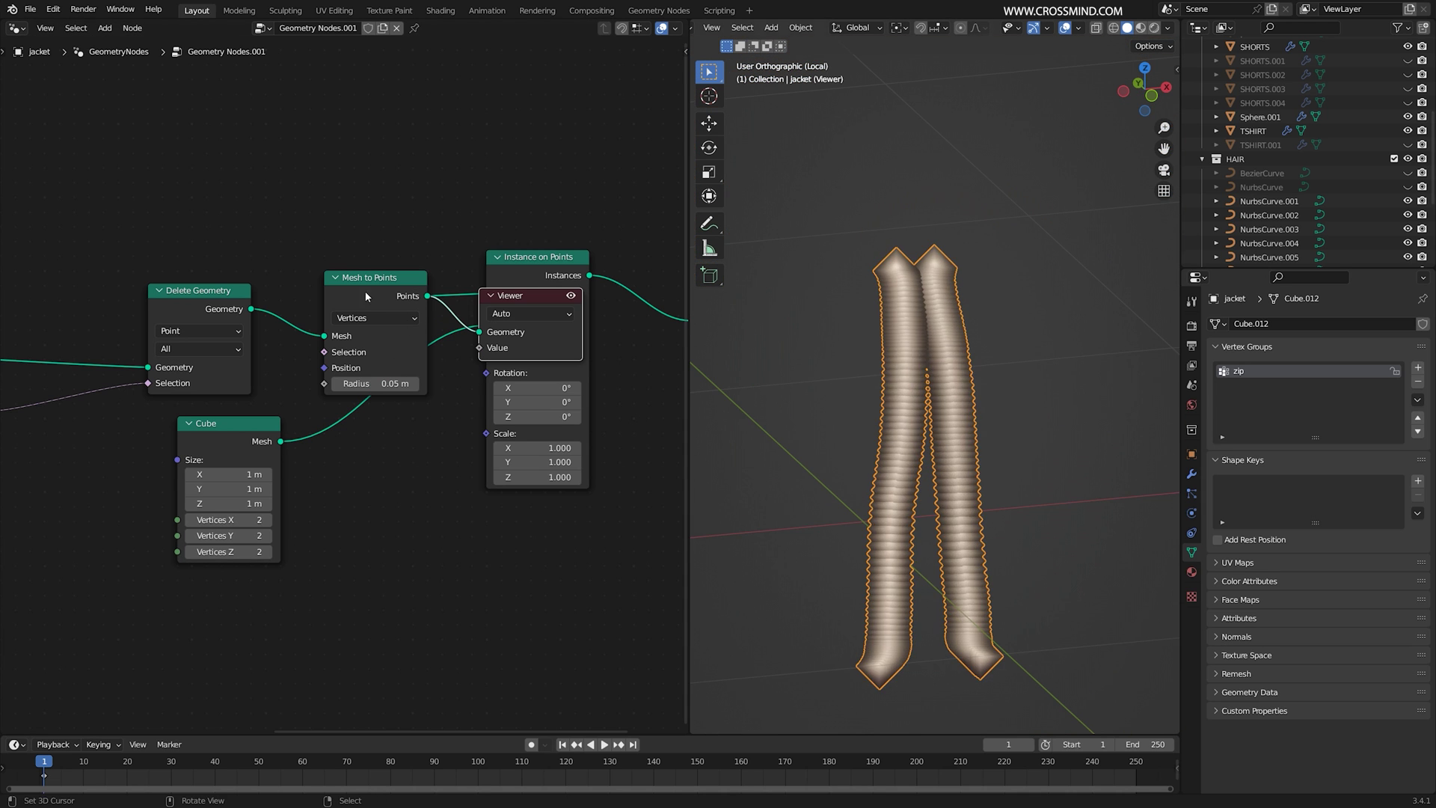
pyautogui.keyDown('ctrl'); pyautogui.keyDown('shift'); pyautogui.click(192, 300); pyautogui.keyUp('shift'); pyautogui.keyUp('ctrl')
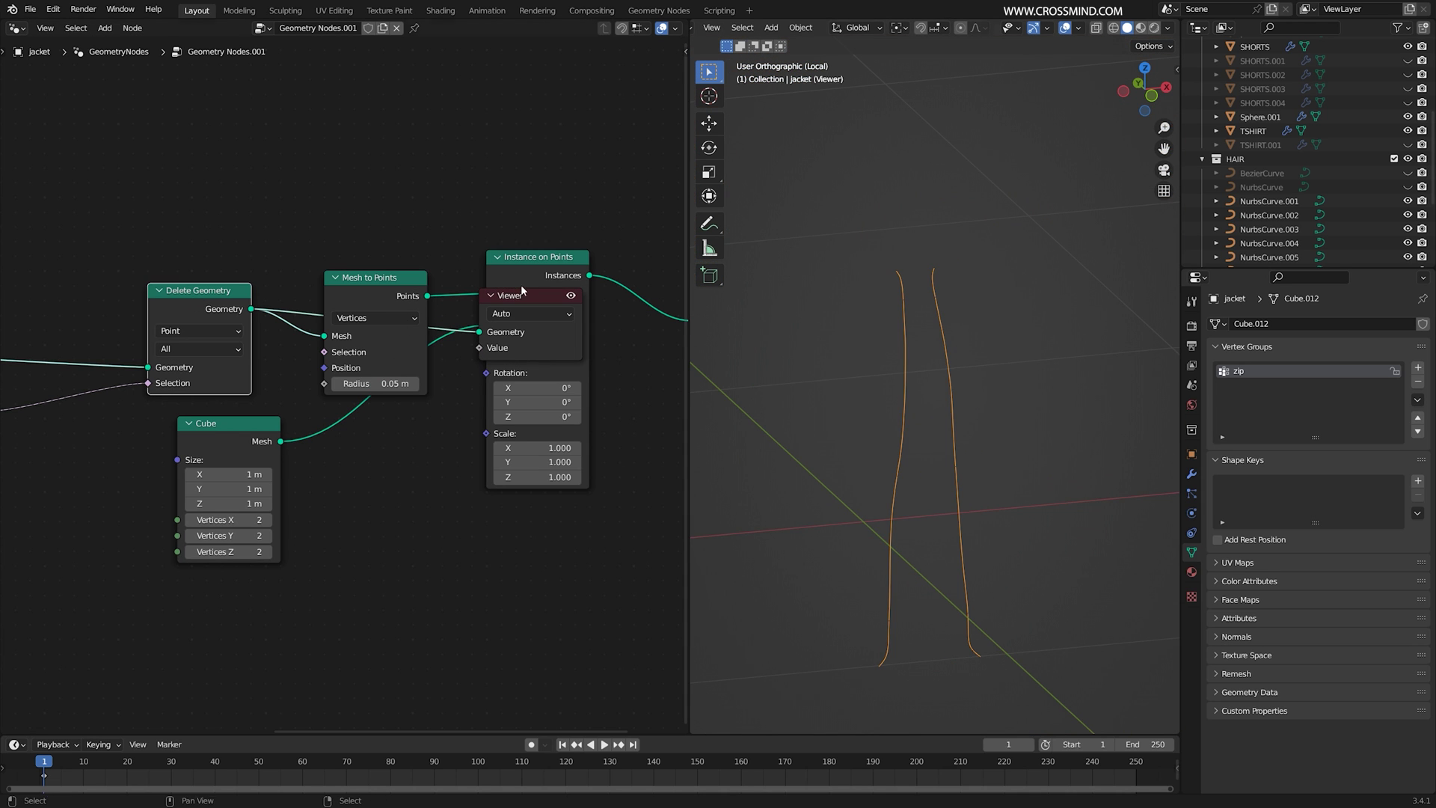
# - Preview the Instance on Points output through the Viewer node and move the Cube node closer to its connection
pyautogui.keyDown('ctrl'); pyautogui.keyDown('shift'); pyautogui.click(356, 280); pyautogui.keyUp('shift'); pyautogui.keyUp('ctrl')
pyautogui.keyDown('ctrl'); pyautogui.keyDown('shift'); pyautogui.click(522, 262); pyautogui.keyUp('shift'); pyautogui.keyUp('ctrl')
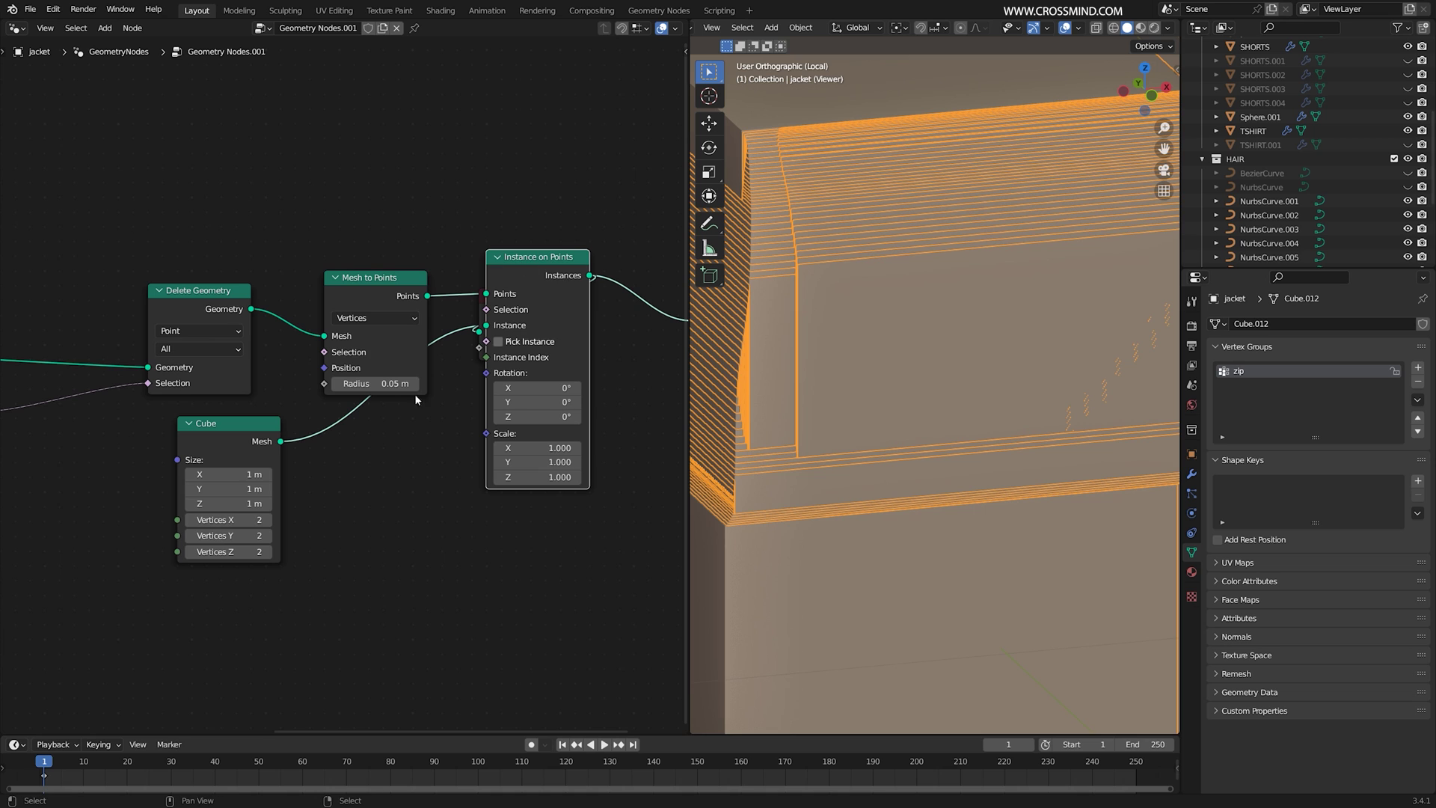
pyautogui.scroll(1, 225, 498)
pyautogui.moveTo(213, 464); pyautogui.dragTo(353, 486)
# - Set the Instance on Points scale to 0.2 on all axes and reduce it further to 0.02
pyautogui.moveTo(587, 468); pyautogui.dragTo(504, 418, button='middle')
pyautogui.moveTo(503, 415); pyautogui.dragTo(503, 450)
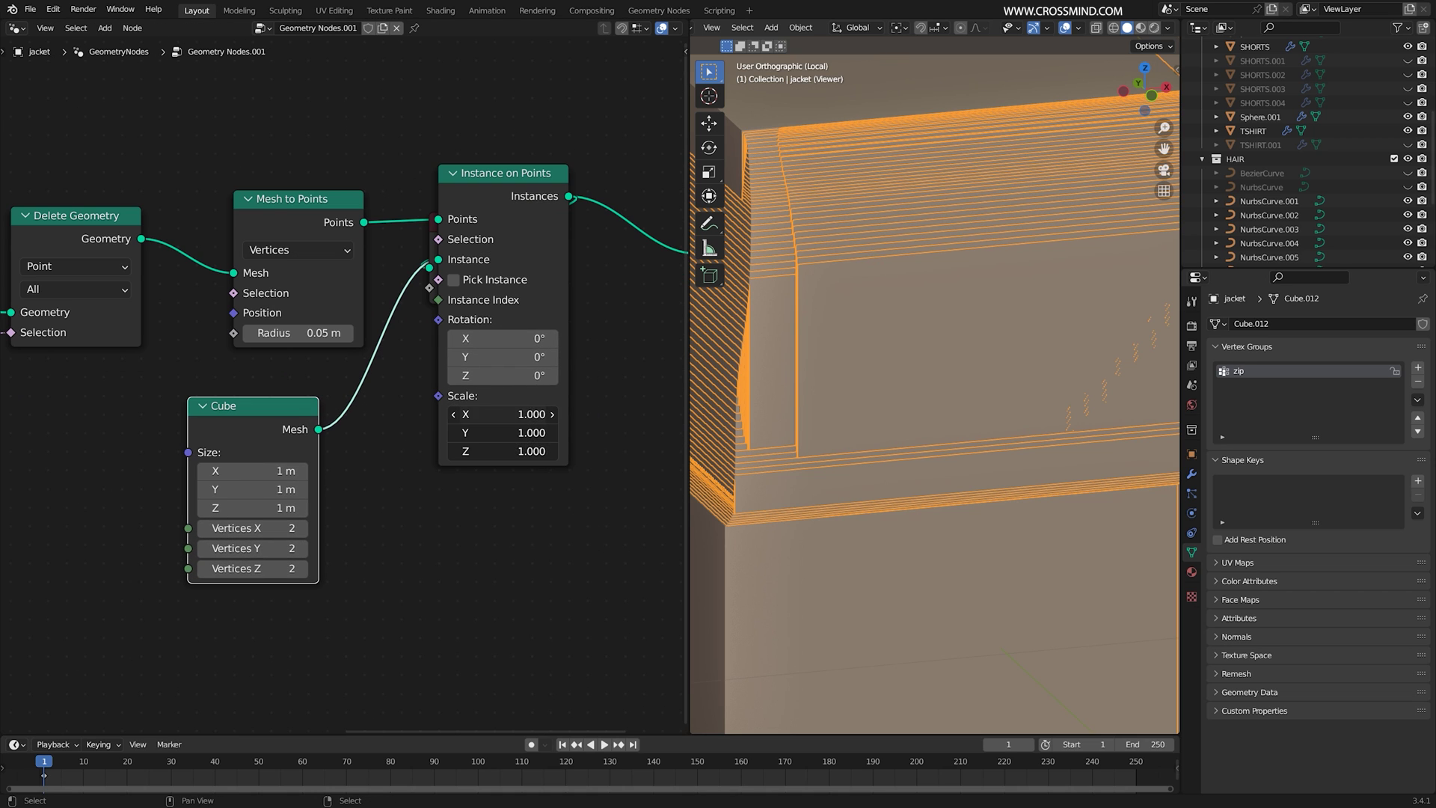
pyautogui.write('.2')
pyautogui.press('Return')
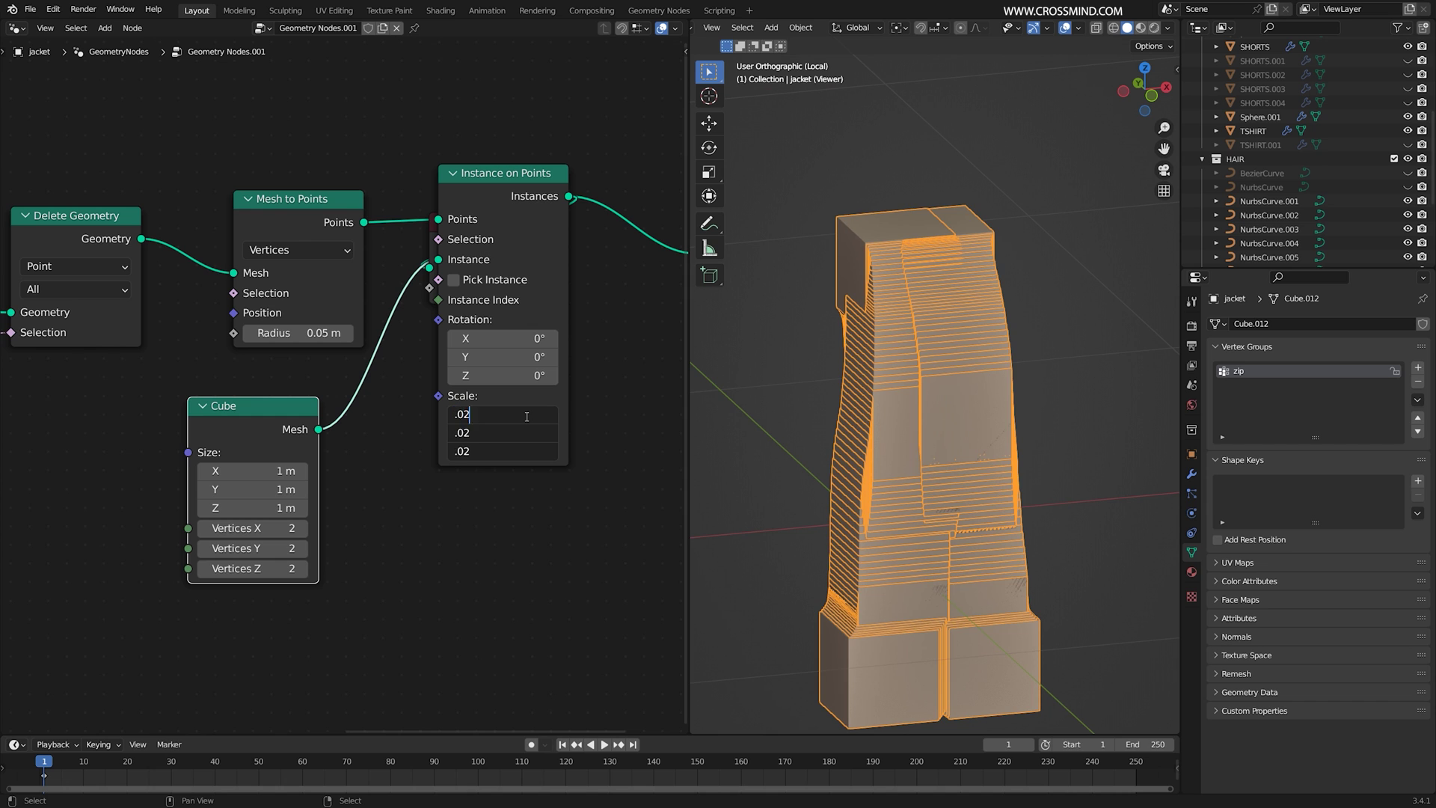
pyautogui.write('.02')
pyautogui.press('Return')
pyautogui.scroll(3, 913, 310)
pyautogui.scroll(-4, 144, 362)
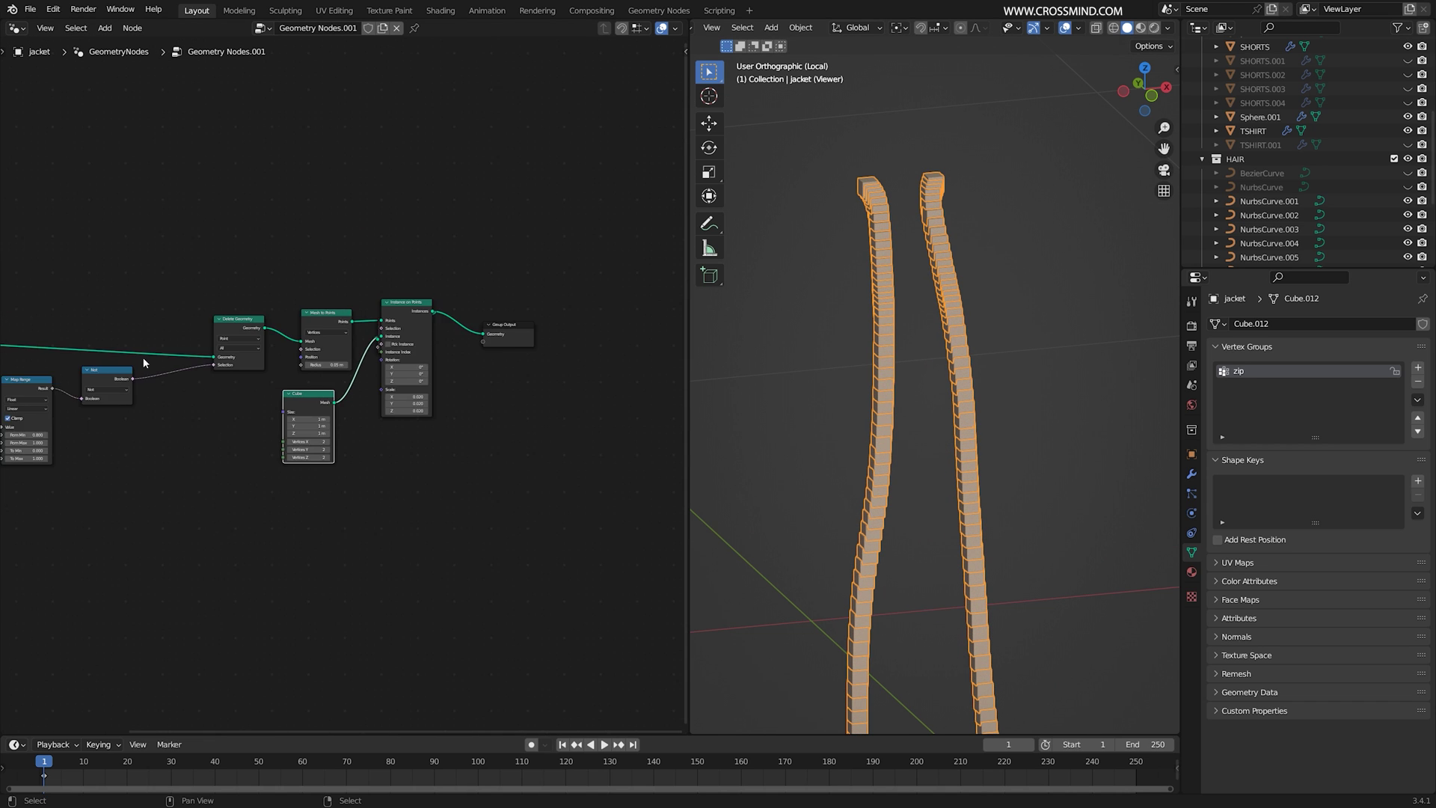
# - Reposition the Group Input and Instance on Points nodes to tidy the node tree
pyautogui.press('Home')
pyautogui.moveTo(180, 323); pyautogui.dragTo(229, 275)
pyautogui.moveTo(494, 314); pyautogui.dragTo(372, 308, button='middle')
pyautogui.scroll(1, 372, 308)
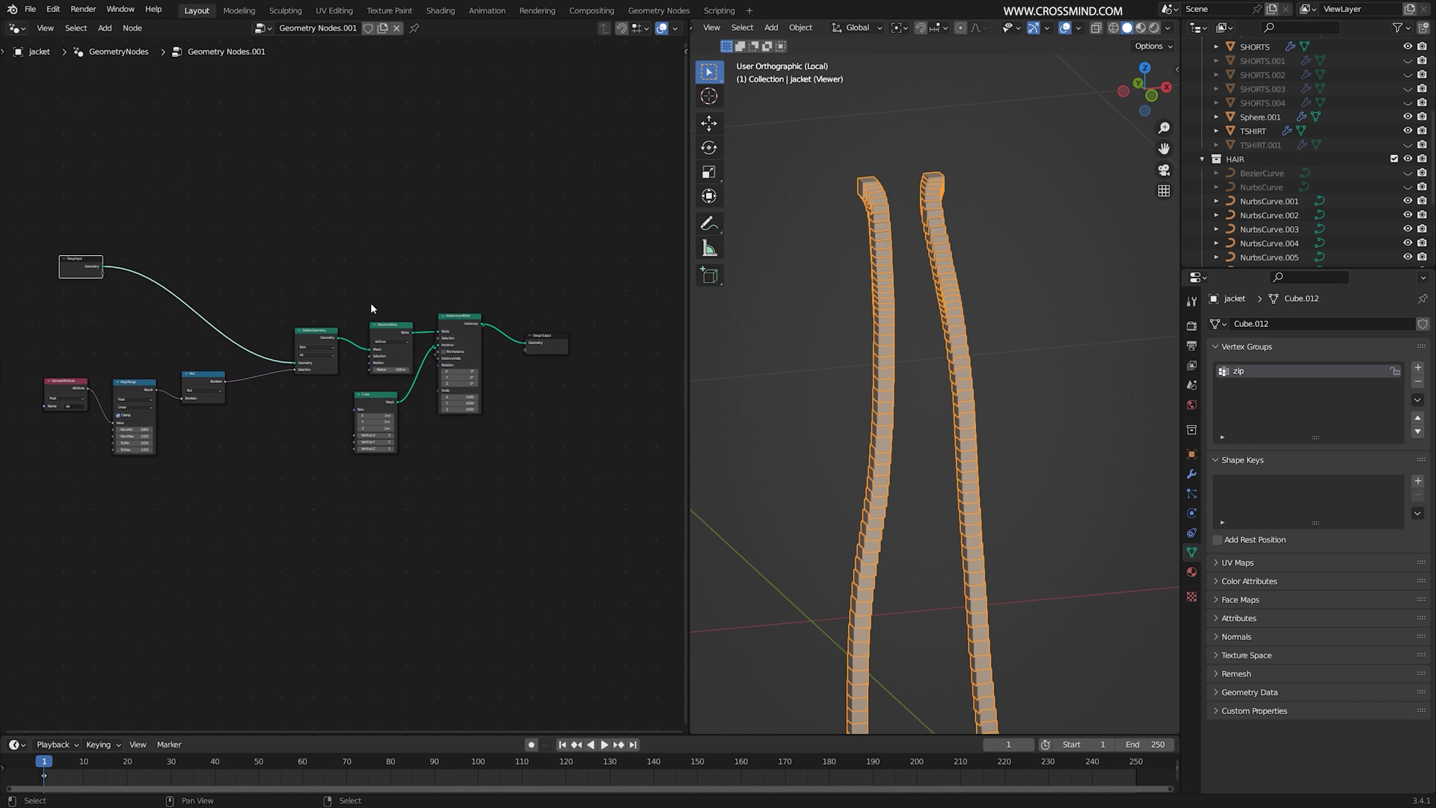
pyautogui.moveTo(80, 264); pyautogui.dragTo(109, 303)
pyautogui.scroll(1, 344, 308)
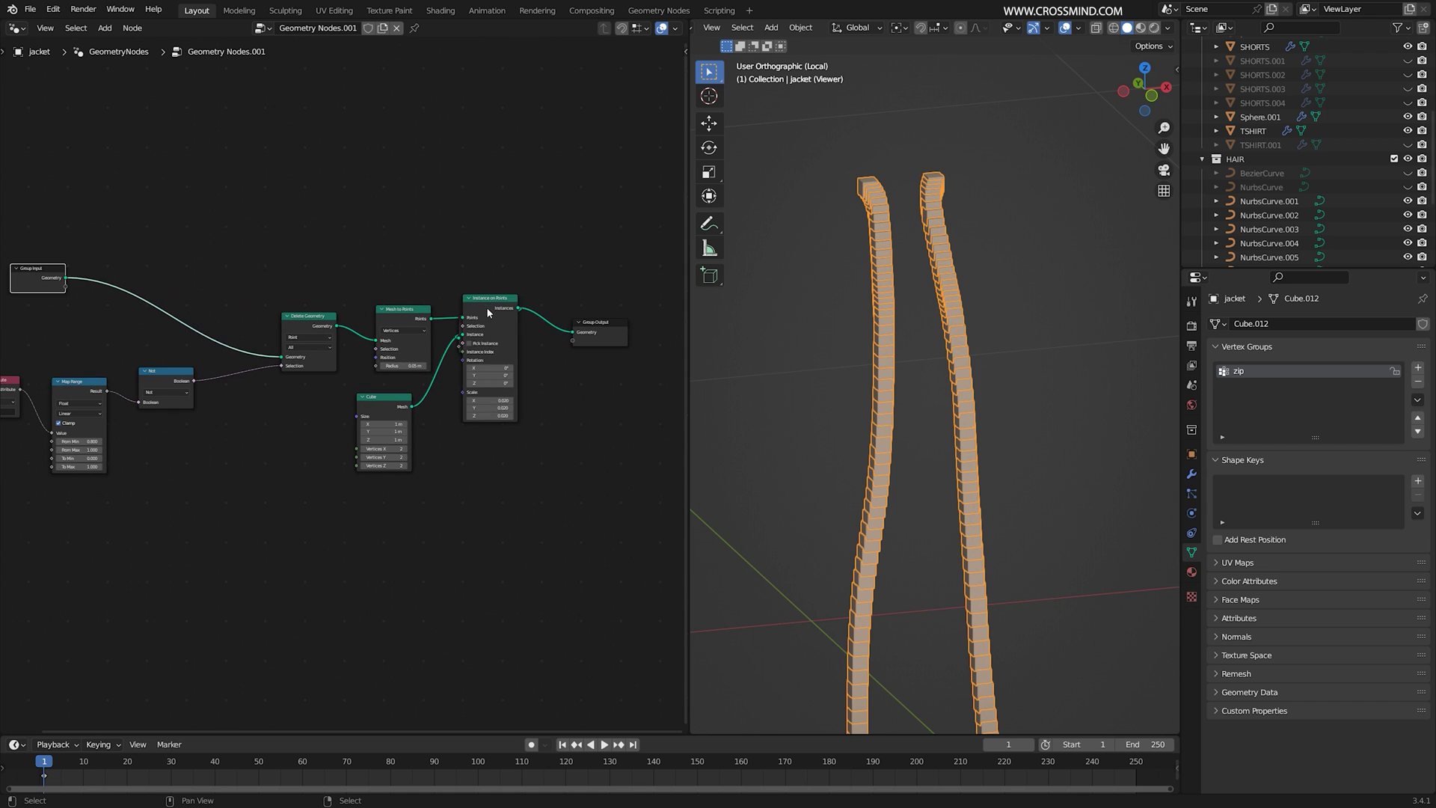
pyautogui.moveTo(487, 313); pyautogui.dragTo(462, 300)
pyautogui.keyDown('ctrl'); pyautogui.keyDown('shift'); pyautogui.moveTo(43, 281); pyautogui.dragTo(476, 288, button='right'); pyautogui.keyUp('shift'); pyautogui.keyUp('ctrl')
pyautogui.moveTo(528, 378); pyautogui.dragTo(397, 388, button='middle')
pyautogui.scroll(2, 379, 357)
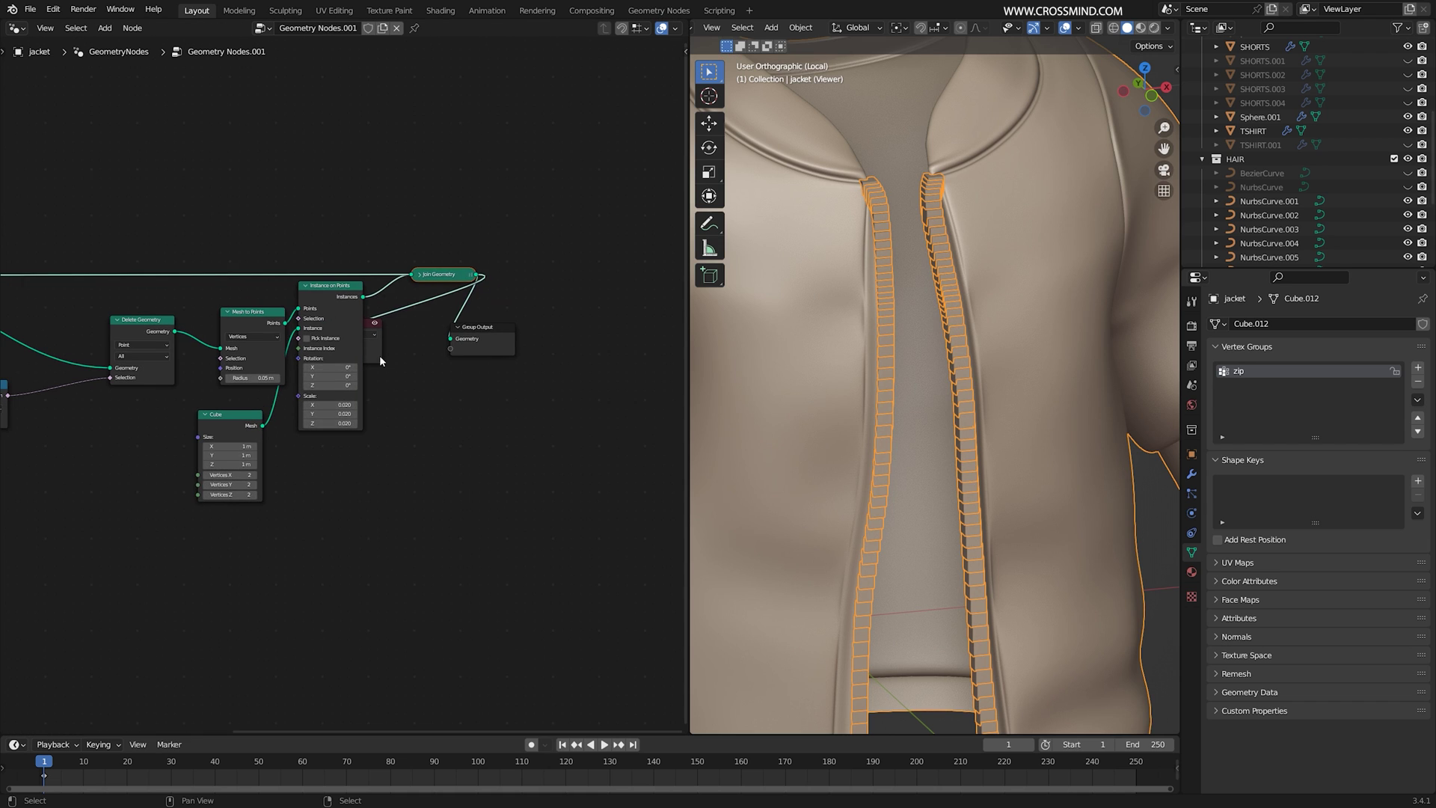
pyautogui.hotkey('ctrl', 'x')
# - Insert a Join Geometry node between Instance on Points and Group Output, expand it and move it higher
pyautogui.hotkey('shift', 'a')
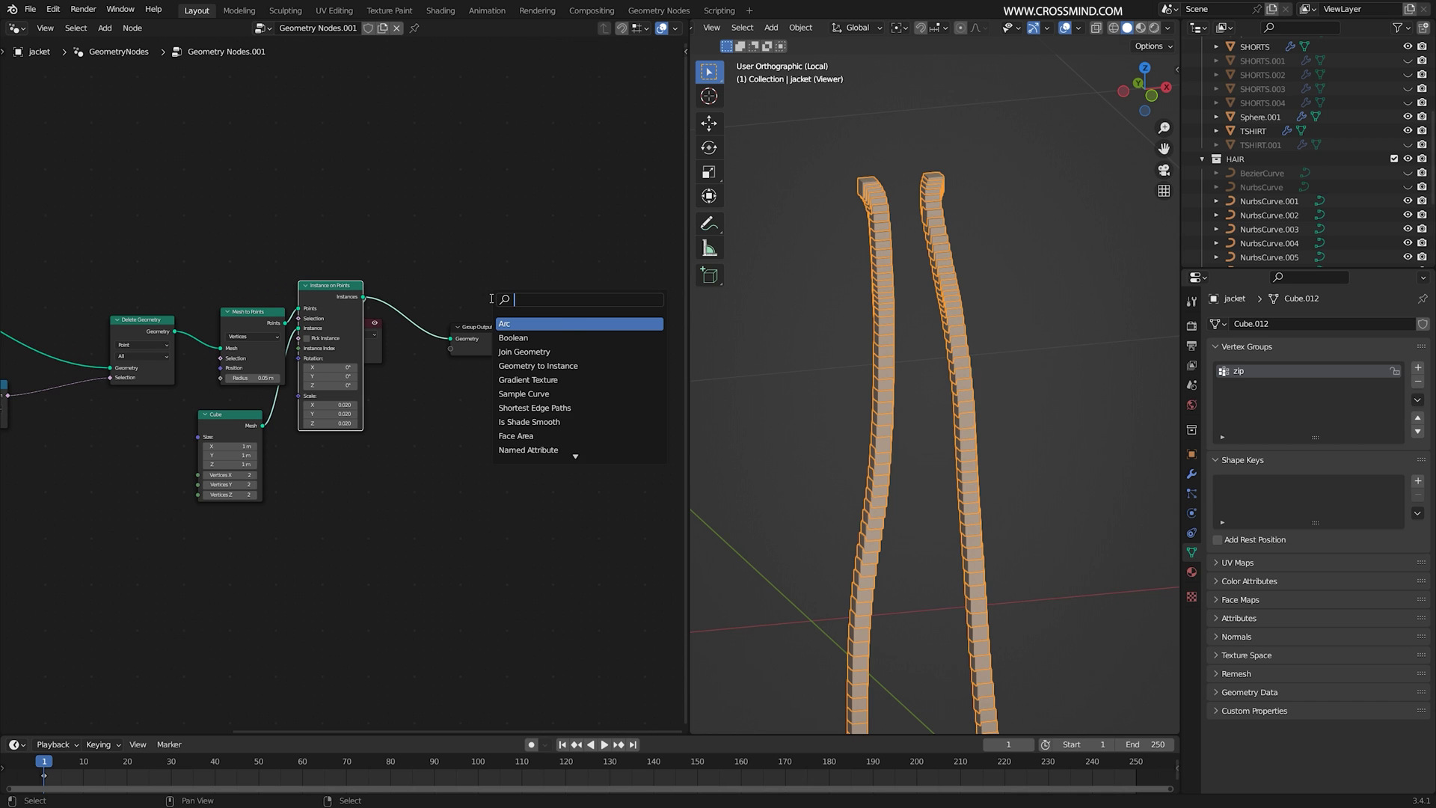
pyautogui.write('jo')
pyautogui.click(528, 337)
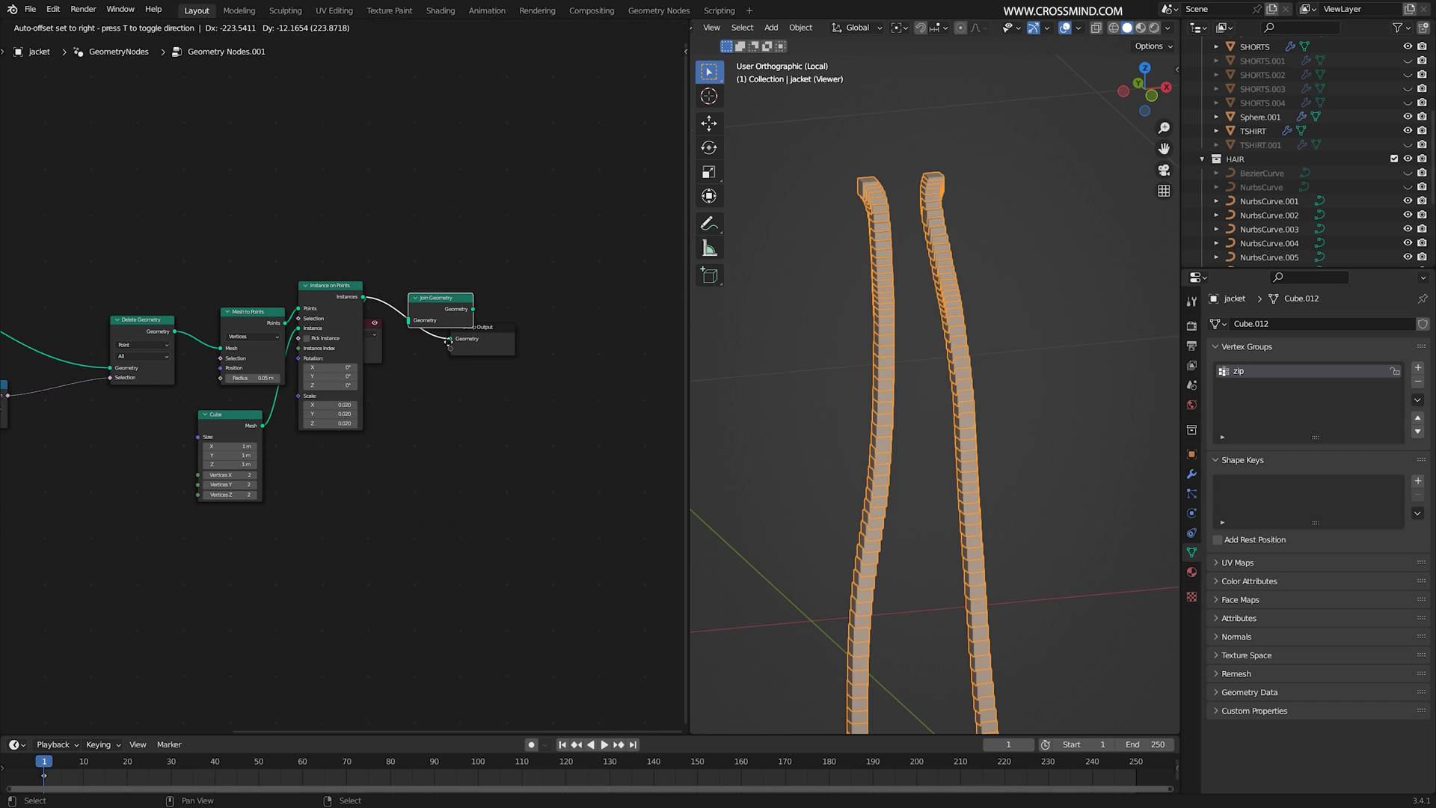
pyautogui.click(411, 297)
pyautogui.scroll(4, 425, 351)
pyautogui.moveTo(447, 277); pyautogui.dragTo(512, 343, button='middle')
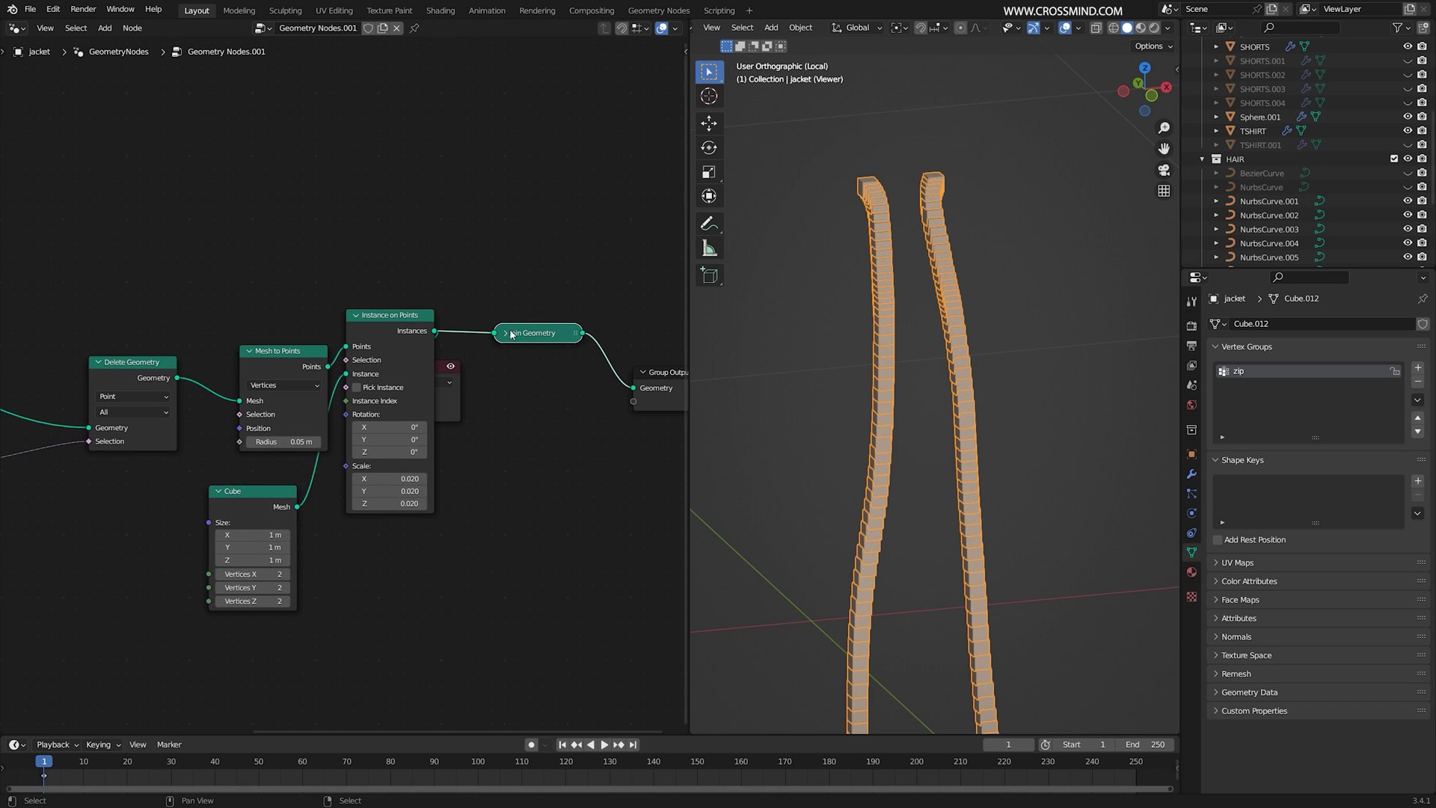
pyautogui.click(509, 333)
pyautogui.moveTo(538, 333); pyautogui.dragTo(541, 275)
# - Connect the Group Input geometry to Join Geometry and delete the leftover Viewer node
pyautogui.scroll(-7, 516, 320)
pyautogui.moveTo(151, 289); pyautogui.dragTo(239, 289, button='middle')
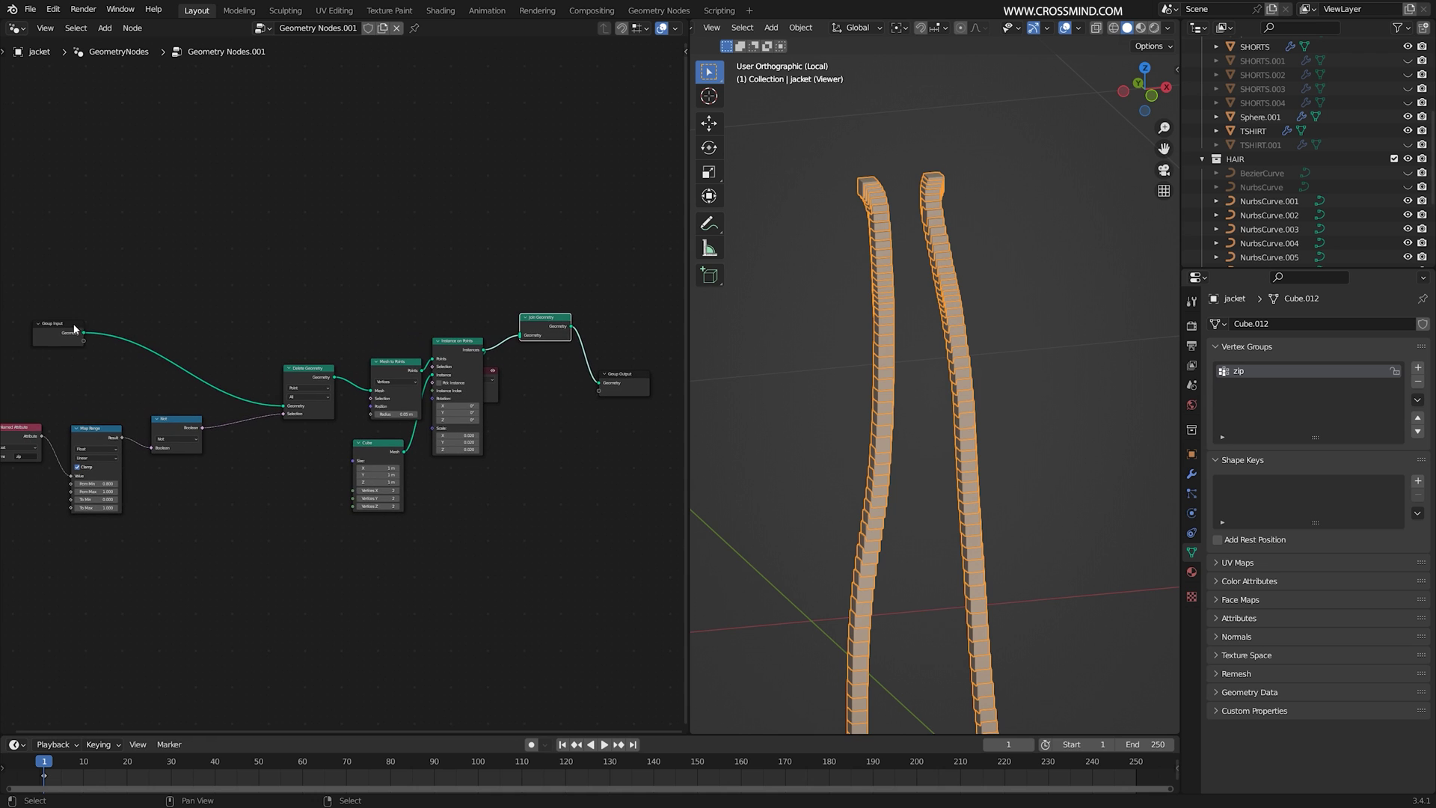
pyautogui.moveTo(74, 327); pyautogui.dragTo(521, 336)
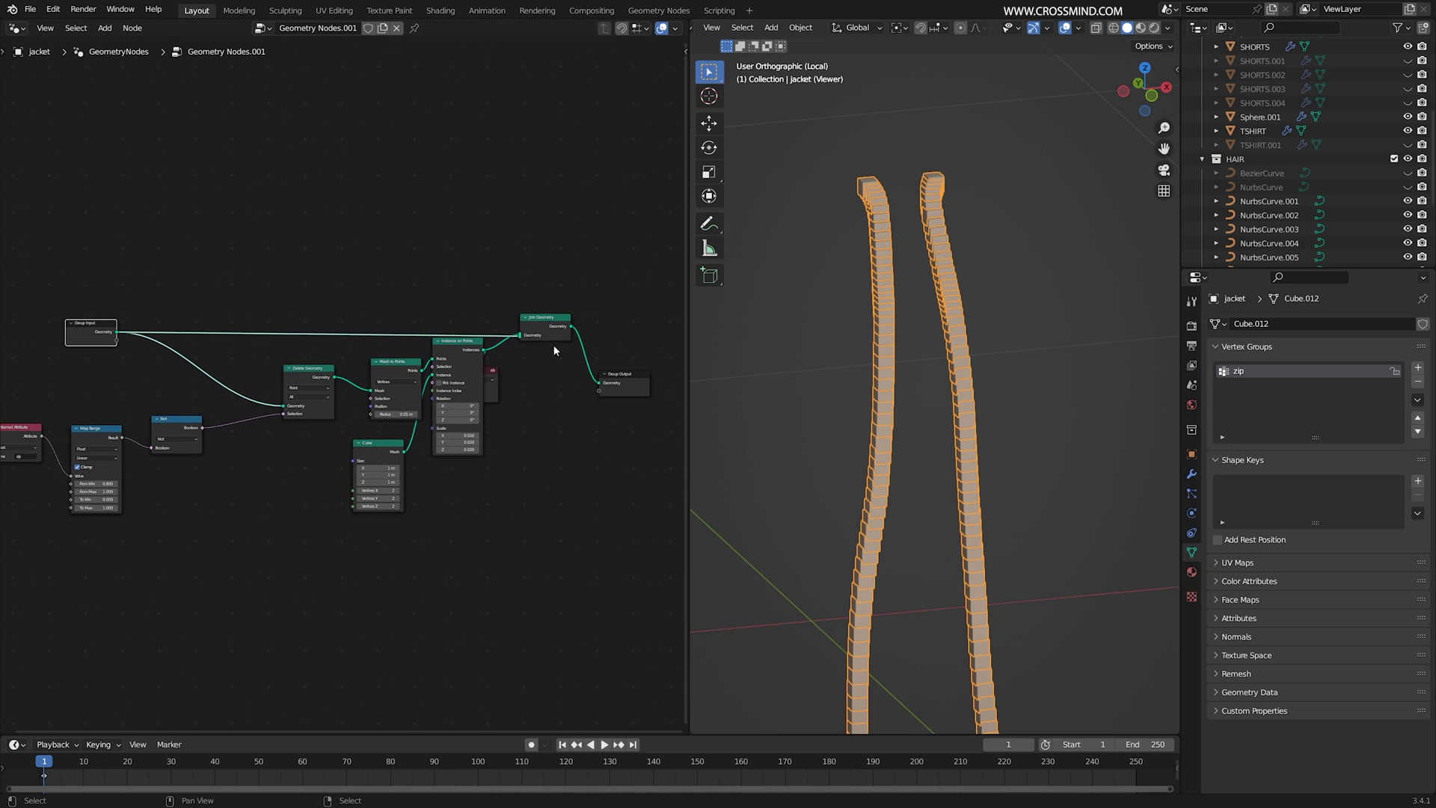
pyautogui.scroll(7, 566, 356)
pyautogui.moveTo(587, 380); pyautogui.dragTo(444, 380, button='middle')
pyautogui.click(455, 391)
pyautogui.press('x')
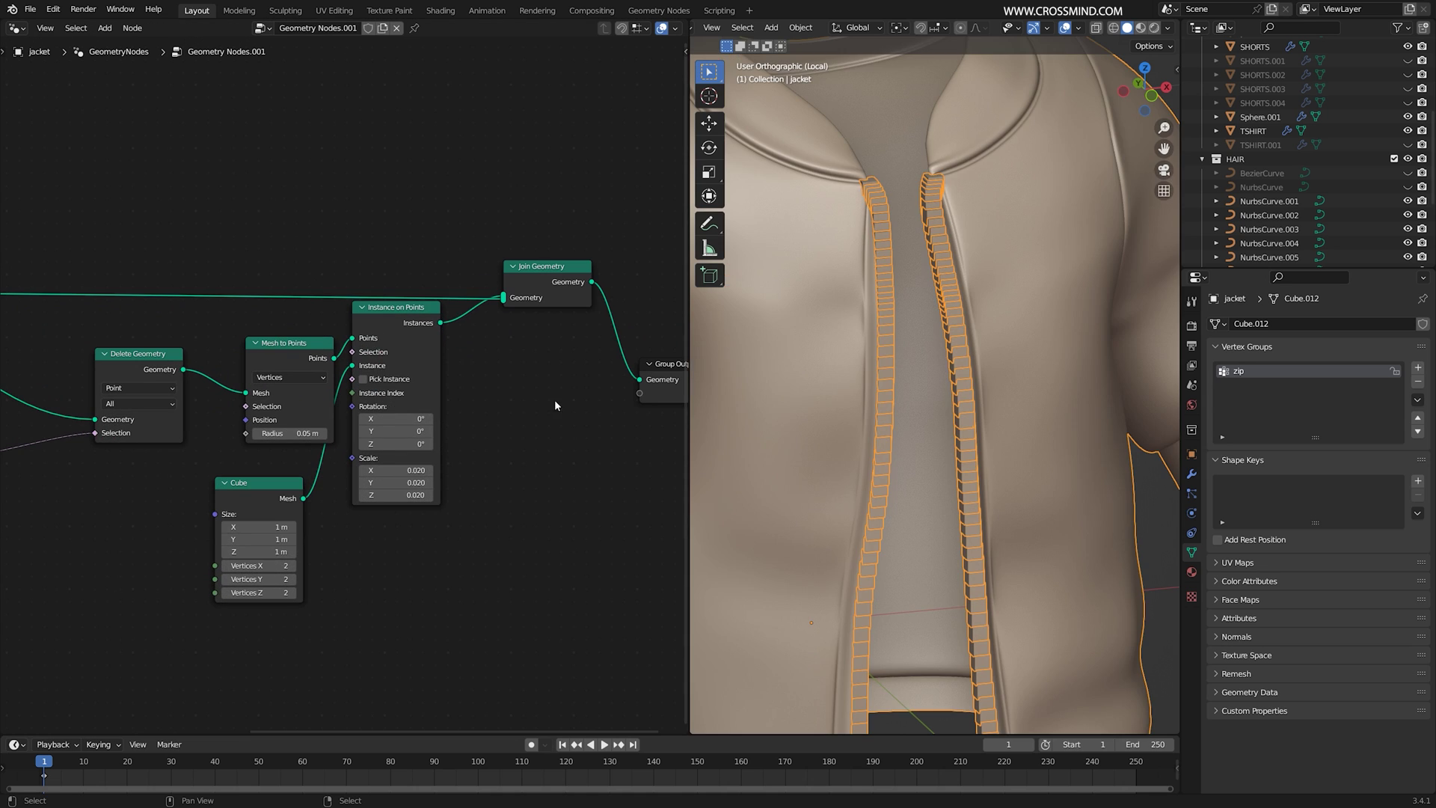
pyautogui.moveTo(556, 399); pyautogui.dragTo(484, 398, button='middle')
pyautogui.scroll(-3, 955, 374)
pyautogui.scroll(-10, 574, 254)
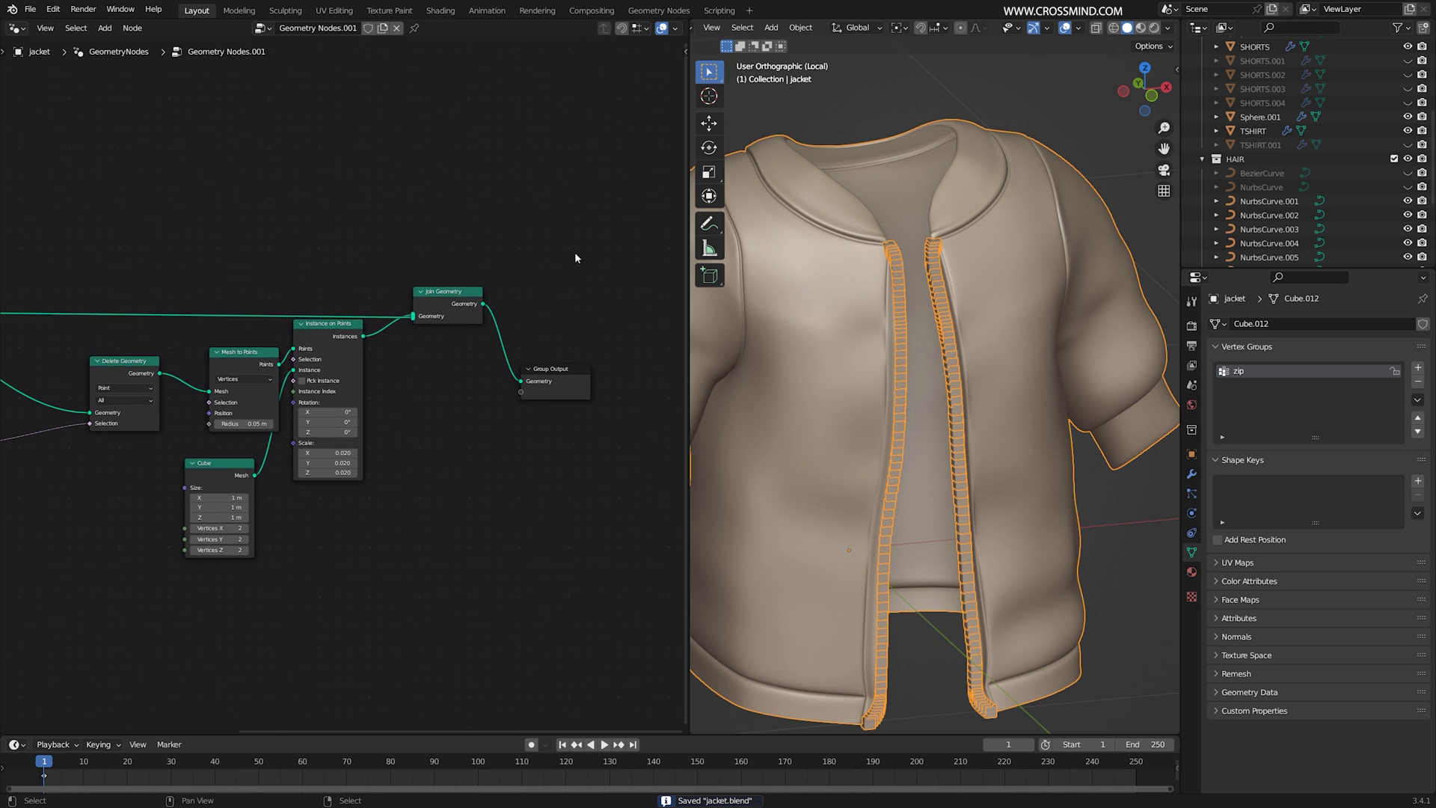
# - Select the edge loop running over the jacket's shoulder and sleeve and duplicate it slightly away from the surface
pyautogui.scroll(2, 994, 166)
pyautogui.scroll(11, 433, 481)
pyautogui.scroll(-4, 982, 375)
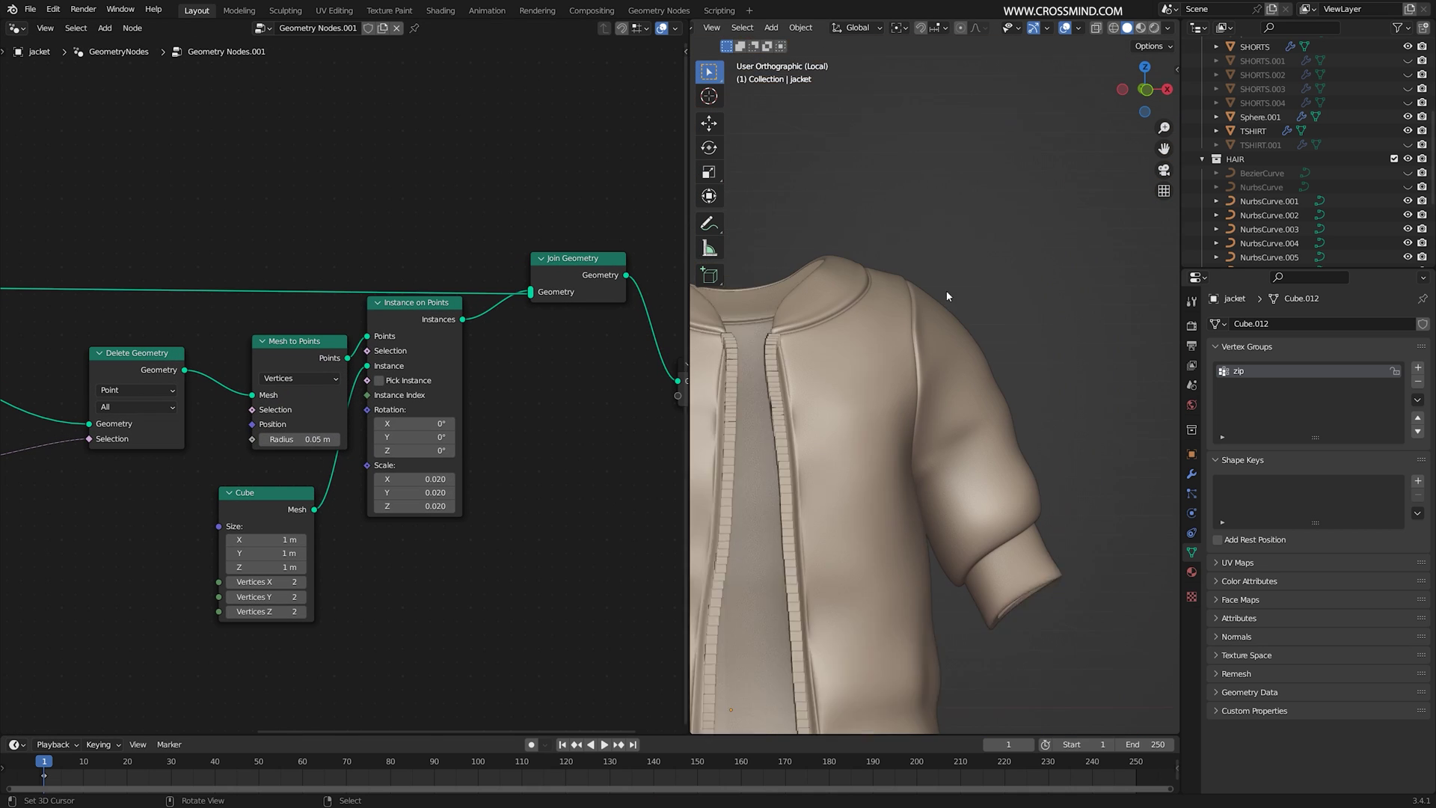
pyautogui.press('Tab')
pyautogui.scroll(4, 1051, 252)
pyautogui.keyDown('alt'); pyautogui.rightClick(1051, 253); pyautogui.keyUp('alt')
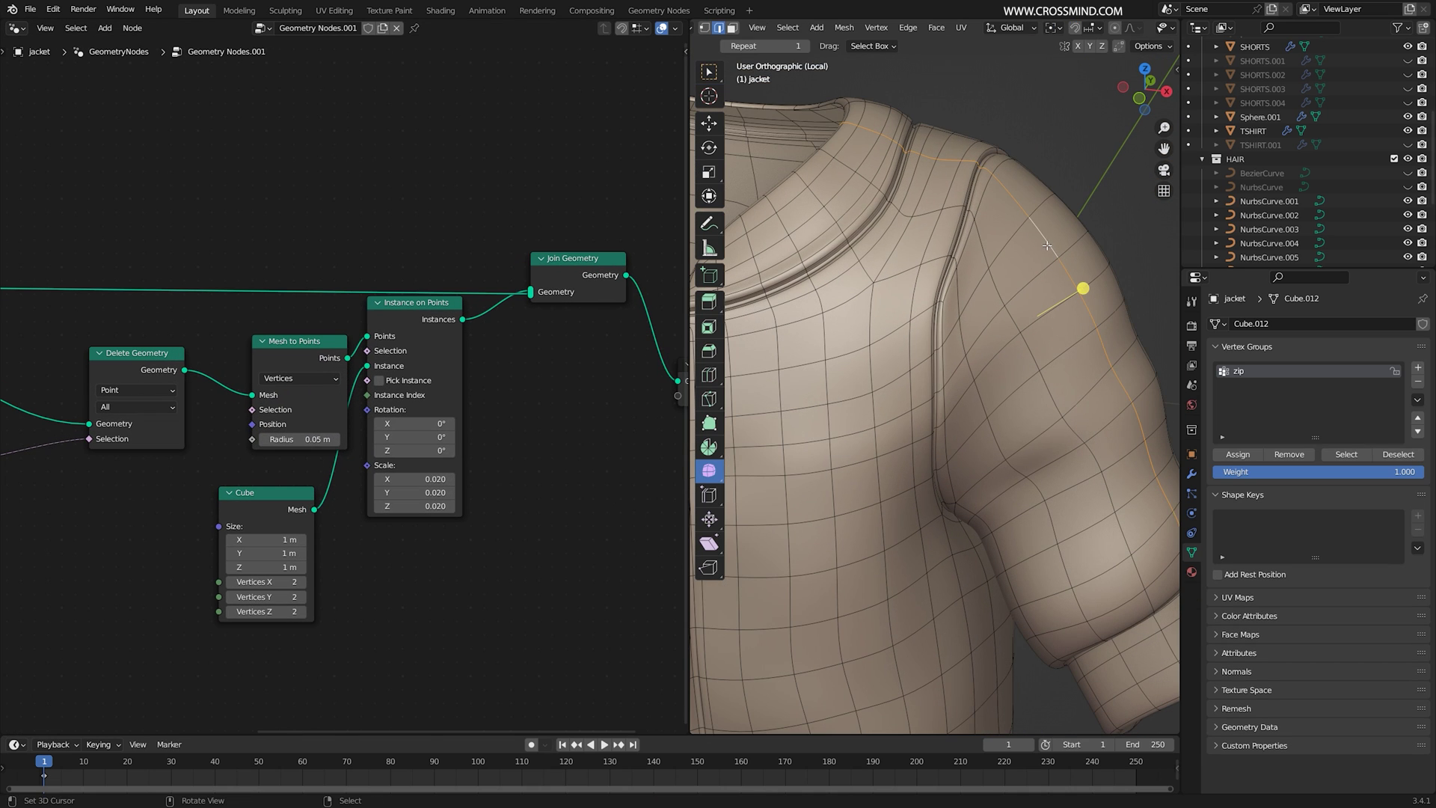
pyautogui.moveTo(1030, 265); pyautogui.dragTo(1062, 248, button='middle')
pyautogui.hotkey('shift', 'd')
pyautogui.click(1094, 214)
# - Separate the duplicated sleeve edge loop into its own object and return to Object Mode
pyautogui.press('F3')
pyautogui.write('se')
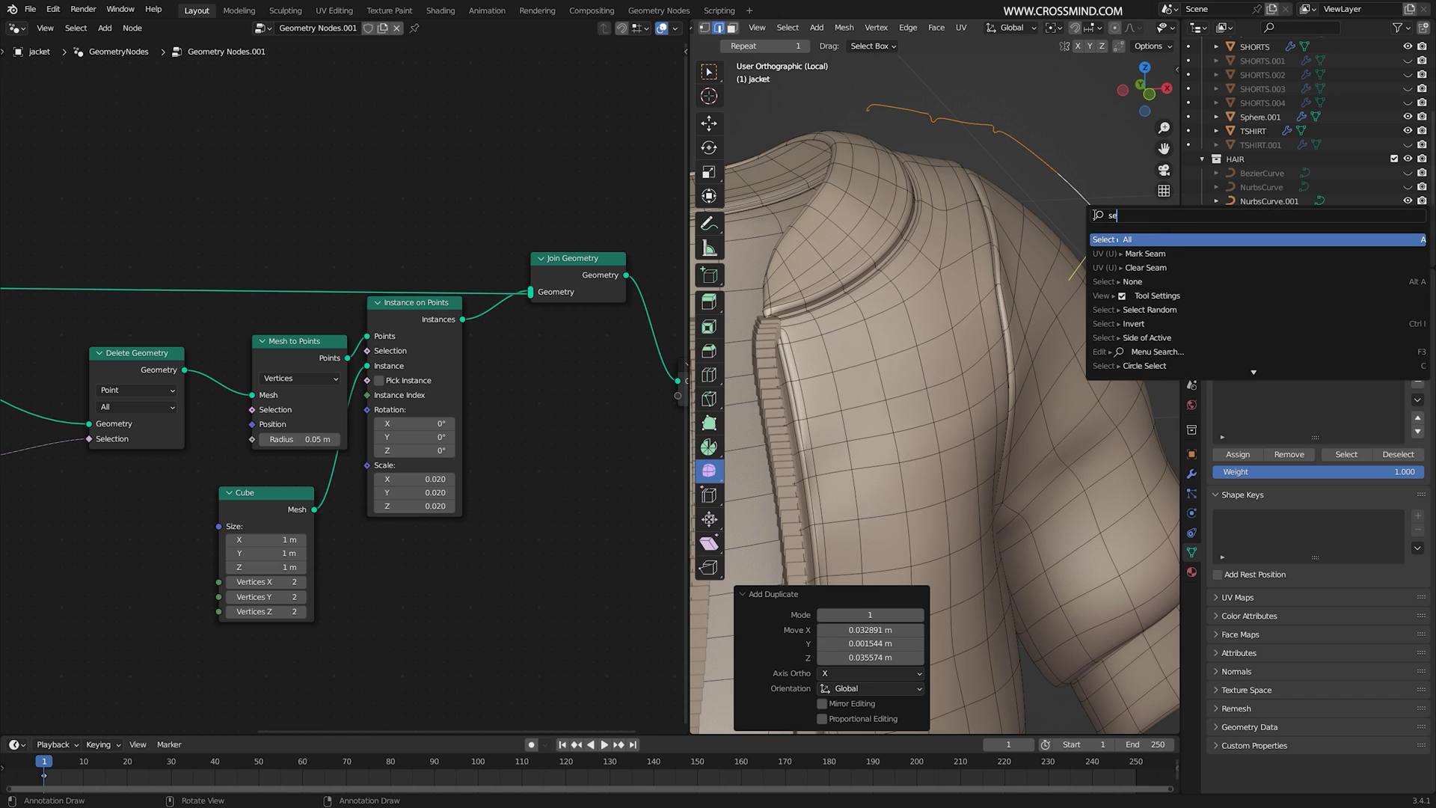
pyautogui.write('p')
pyautogui.press('Return')
pyautogui.press('Tab')
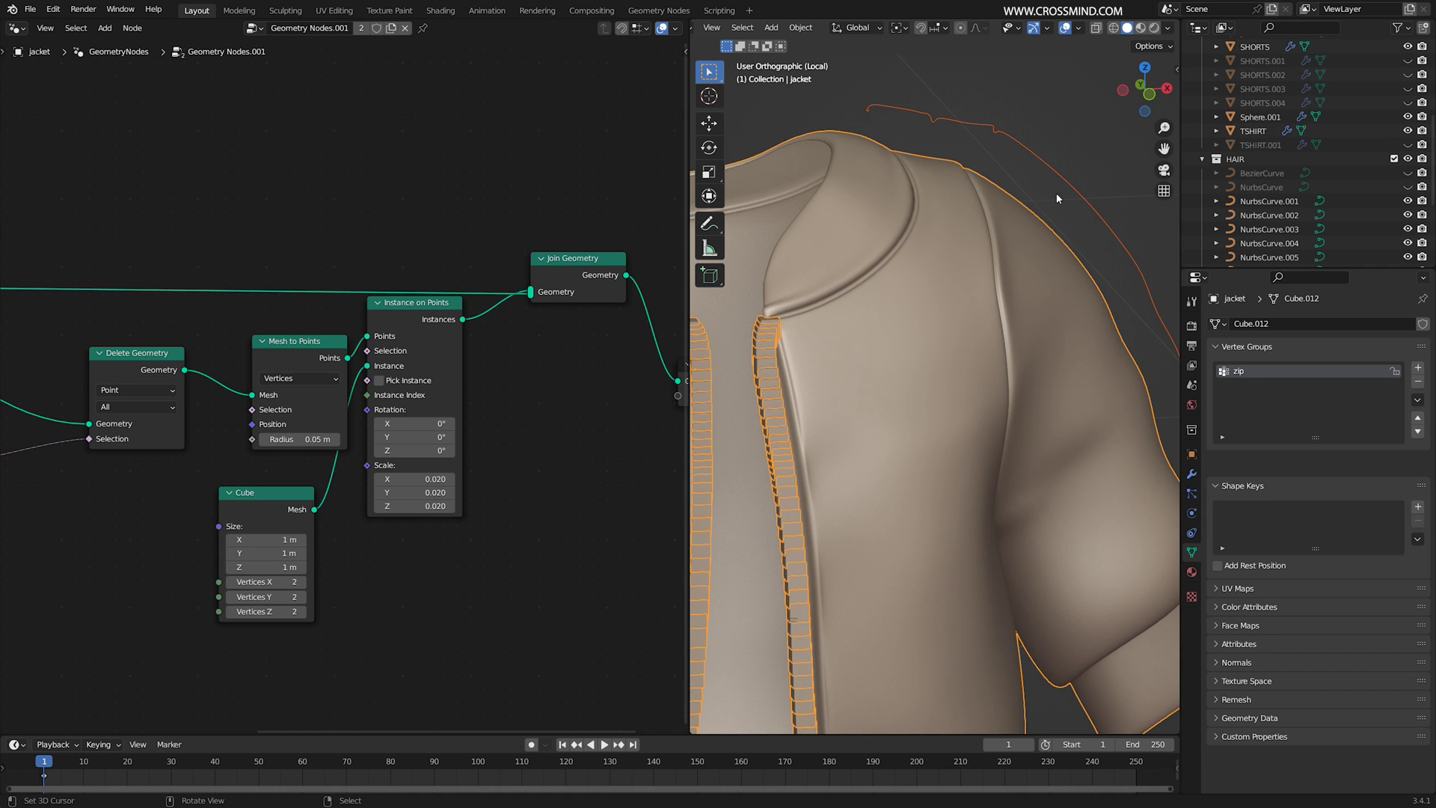
# - Select the separated edge object and open its list of modifiers that can be added
pyautogui.rightClick(1061, 190)
pyautogui.moveTo(1063, 189); pyautogui.dragTo(981, 227, button='middle')
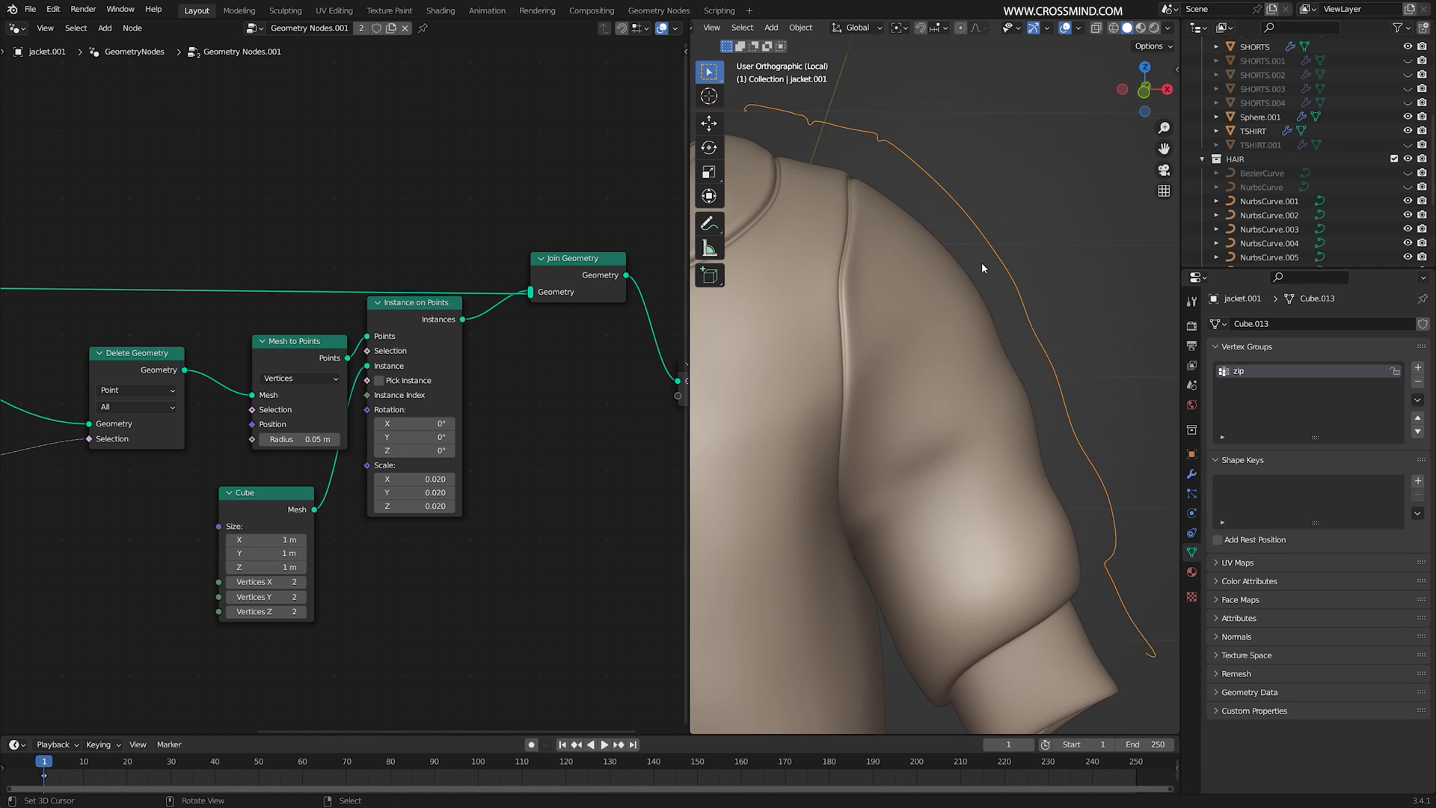
pyautogui.click(1191, 475)
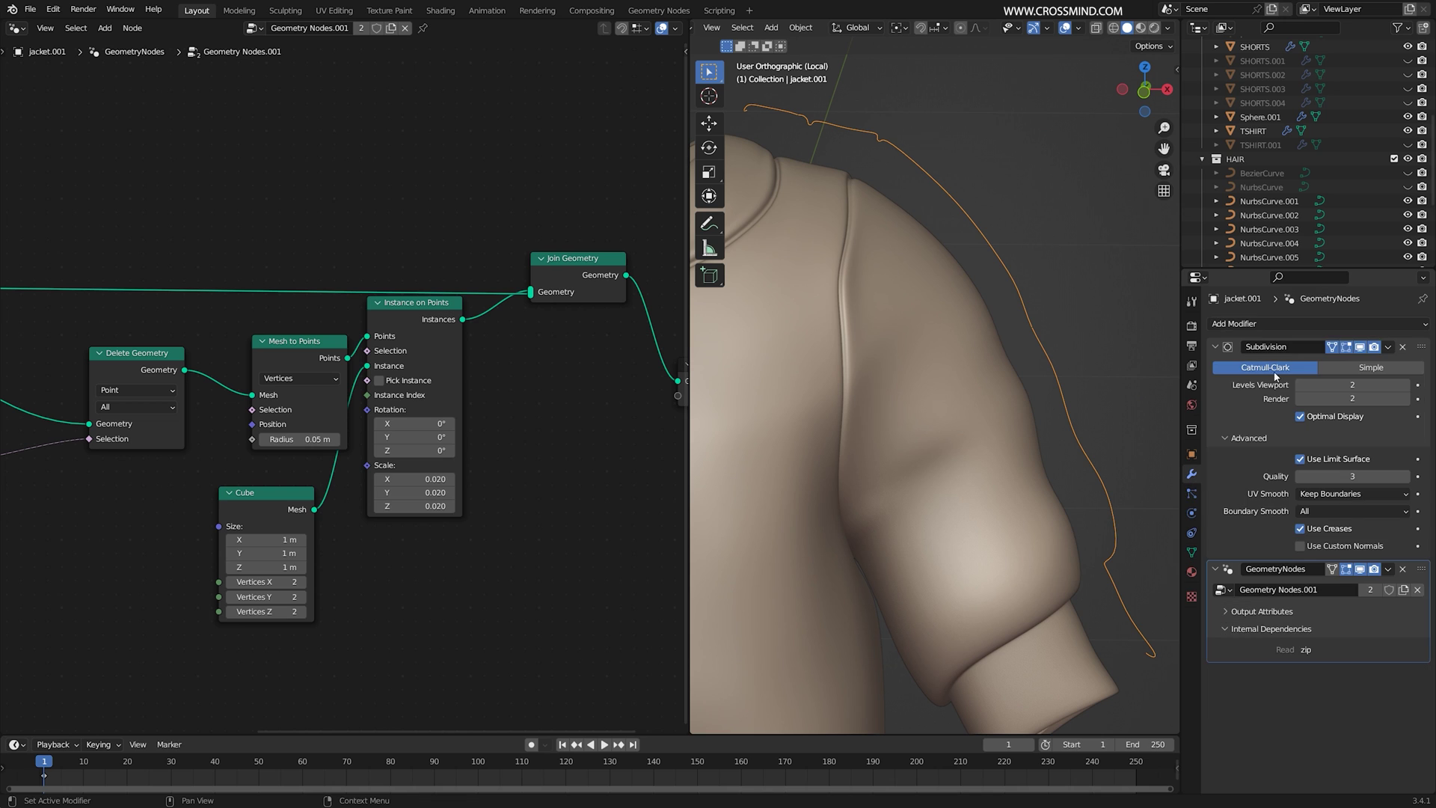
pyautogui.click(1282, 323)
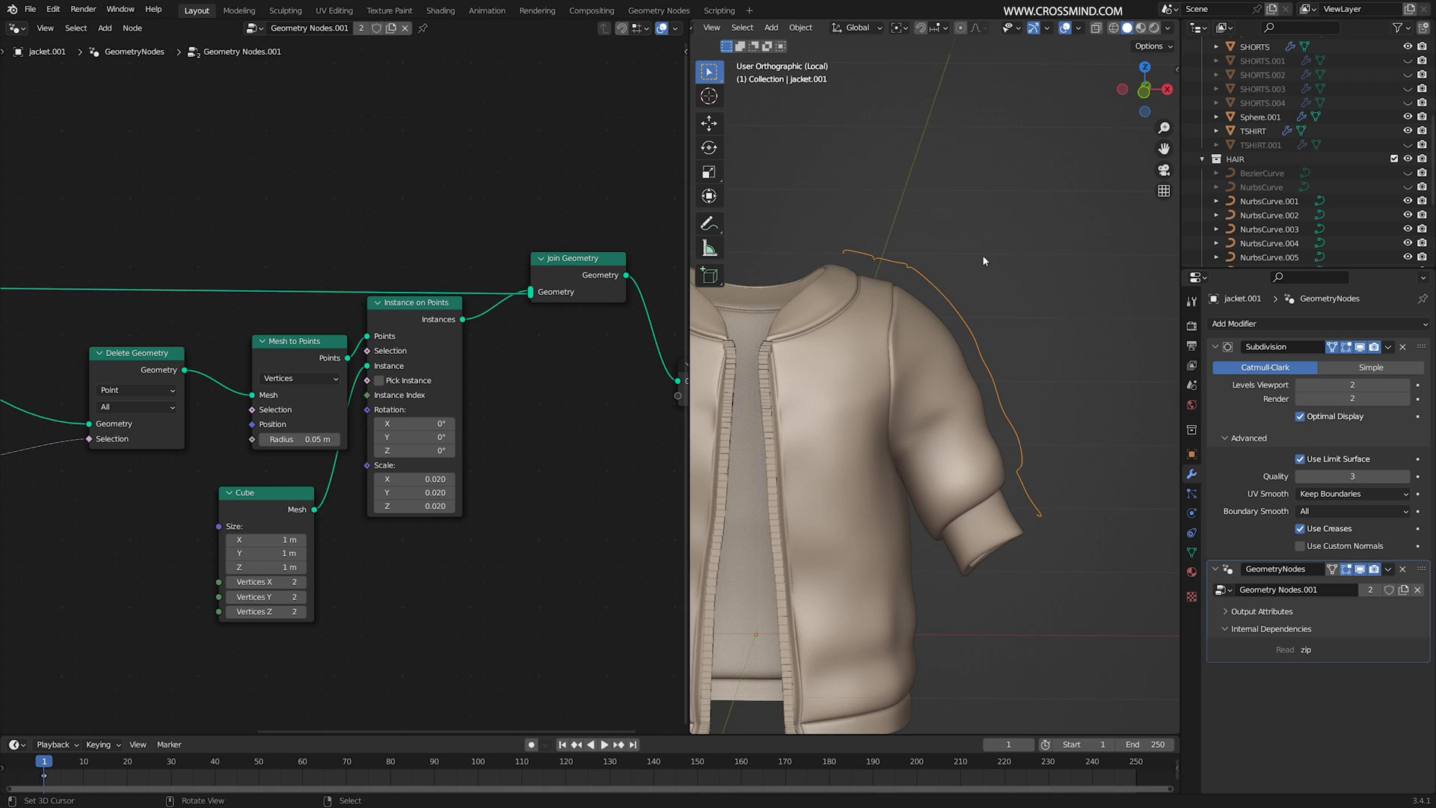
pyautogui.scroll(2, 959, 297)
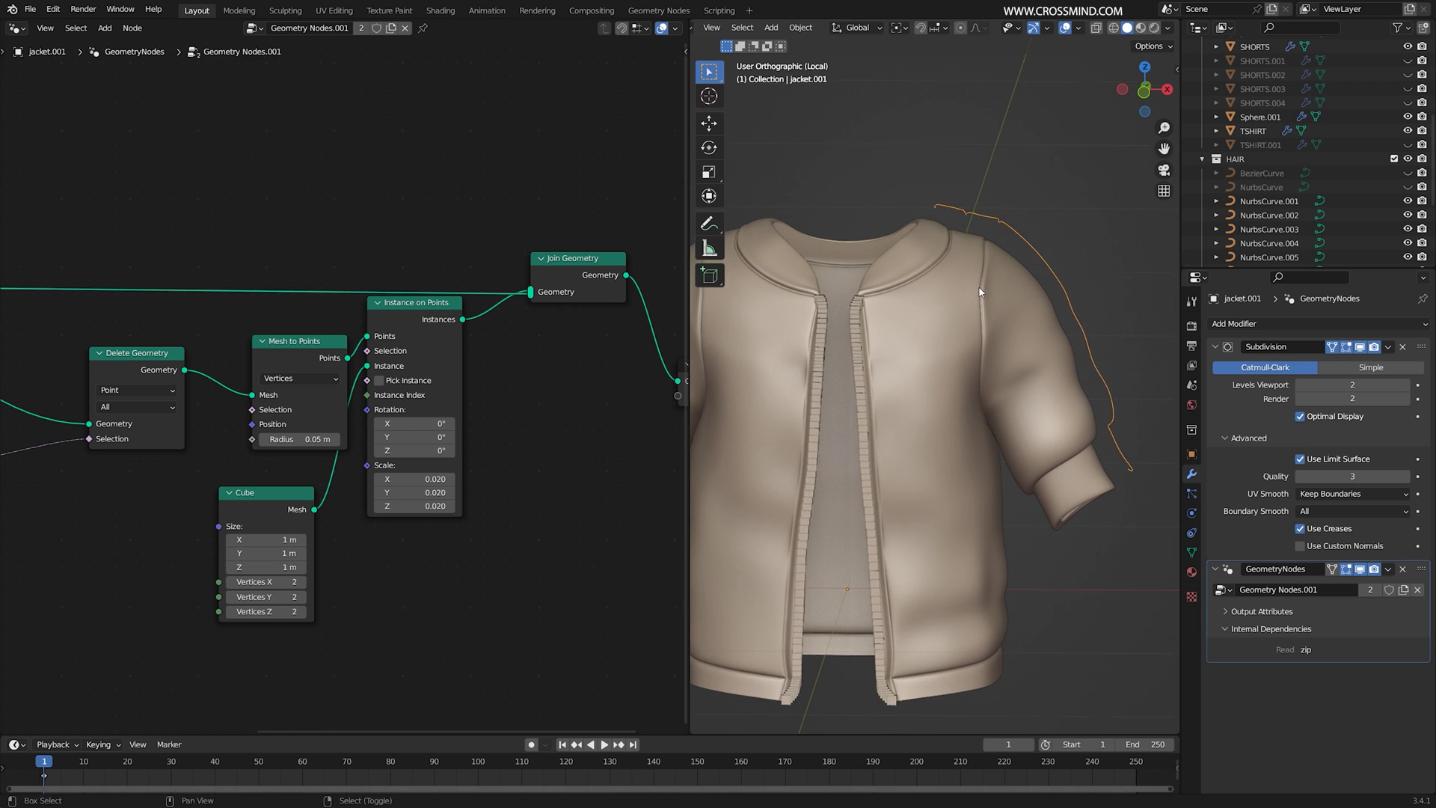
# - Delete the separated sleeve edge object
pyautogui.rightClick(1024, 229)
pyautogui.scroll(5, 1024, 230)
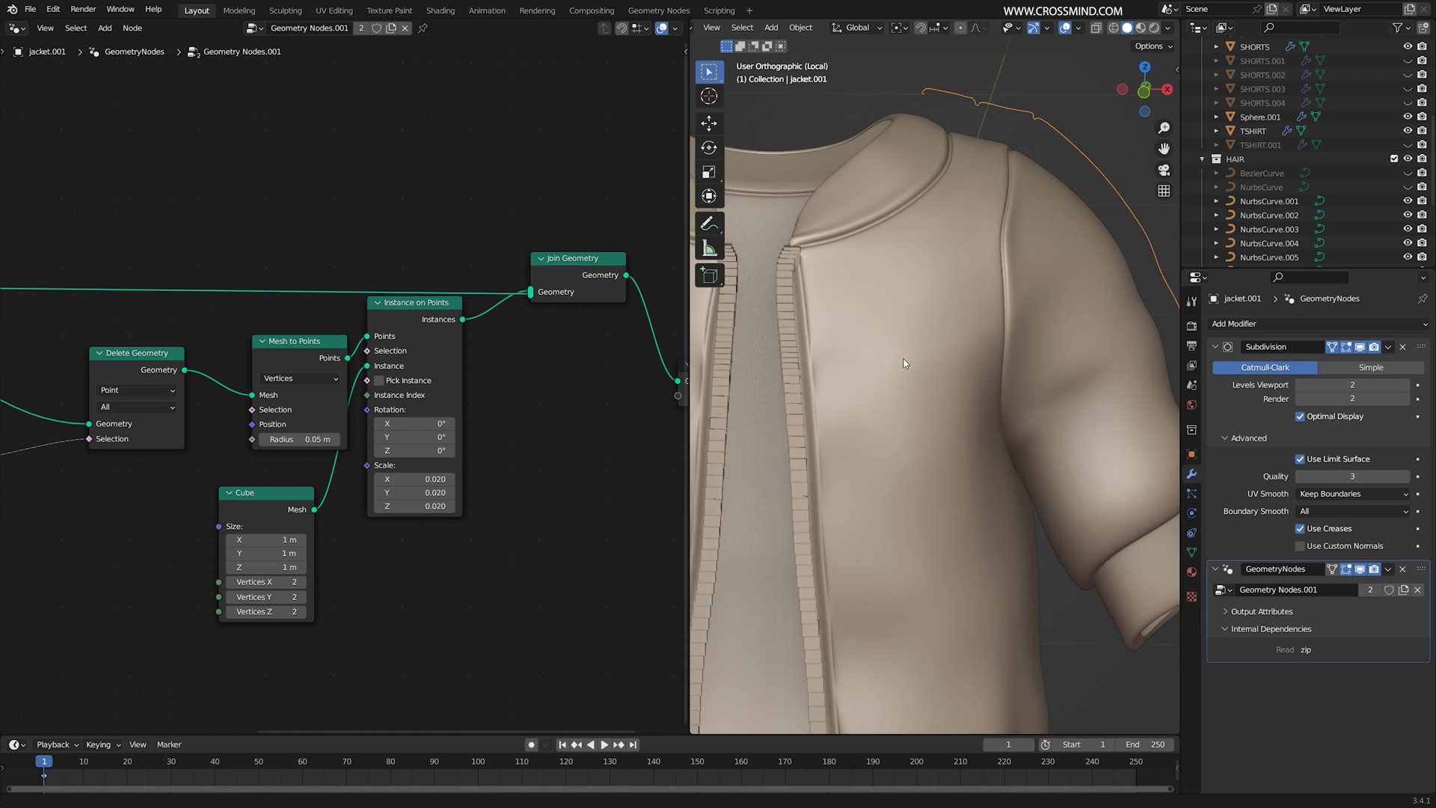
pyautogui.keyDown('shift'); pyautogui.moveTo(1126, 139); pyautogui.dragTo(963, 208, button='middle'); pyautogui.keyUp('shift')
pyautogui.press('Delete')
pyautogui.scroll(-2, 952, 394)
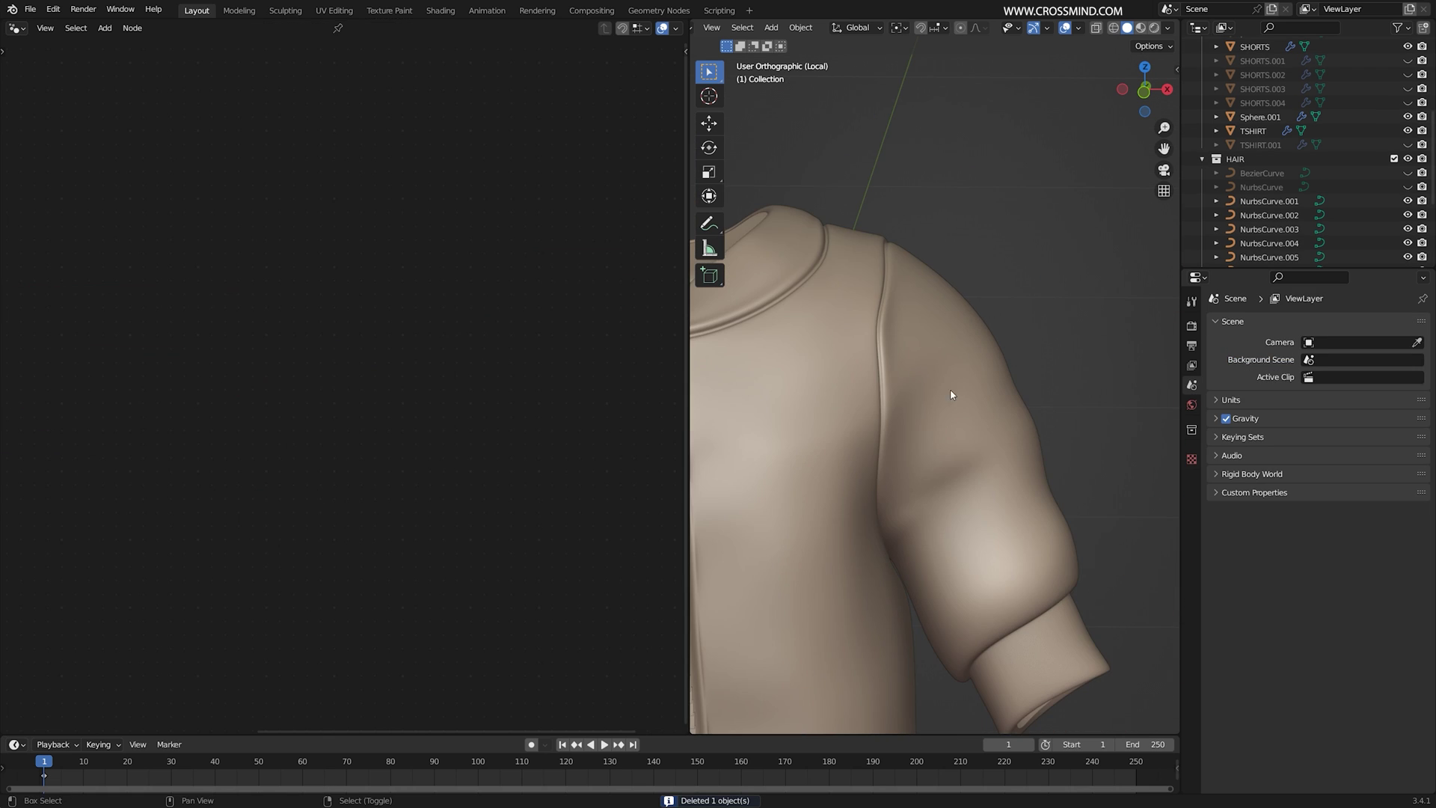
# - Try moving part of the jacket's front zip edge in Edit Mode with proportional editing enabled
pyautogui.keyDown('shift'); pyautogui.moveTo(952, 395); pyautogui.dragTo(1088, 315, button='middle'); pyautogui.keyUp('shift')
pyautogui.rightClick(847, 417)
pyautogui.press('Tab')
pyautogui.moveTo(818, 404); pyautogui.dragTo(853, 403, button='middle')
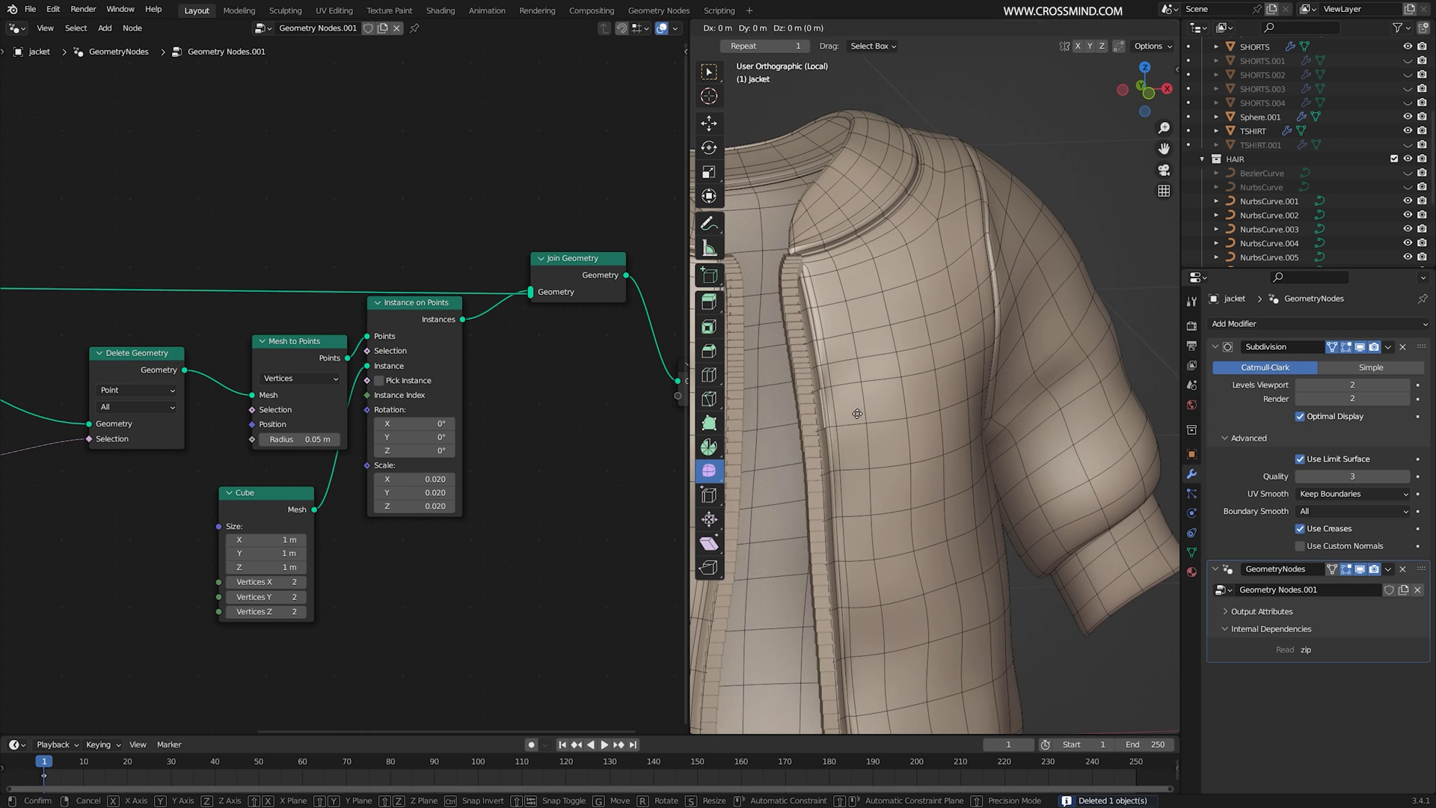
pyautogui.click(1114, 28)
pyautogui.press('g')
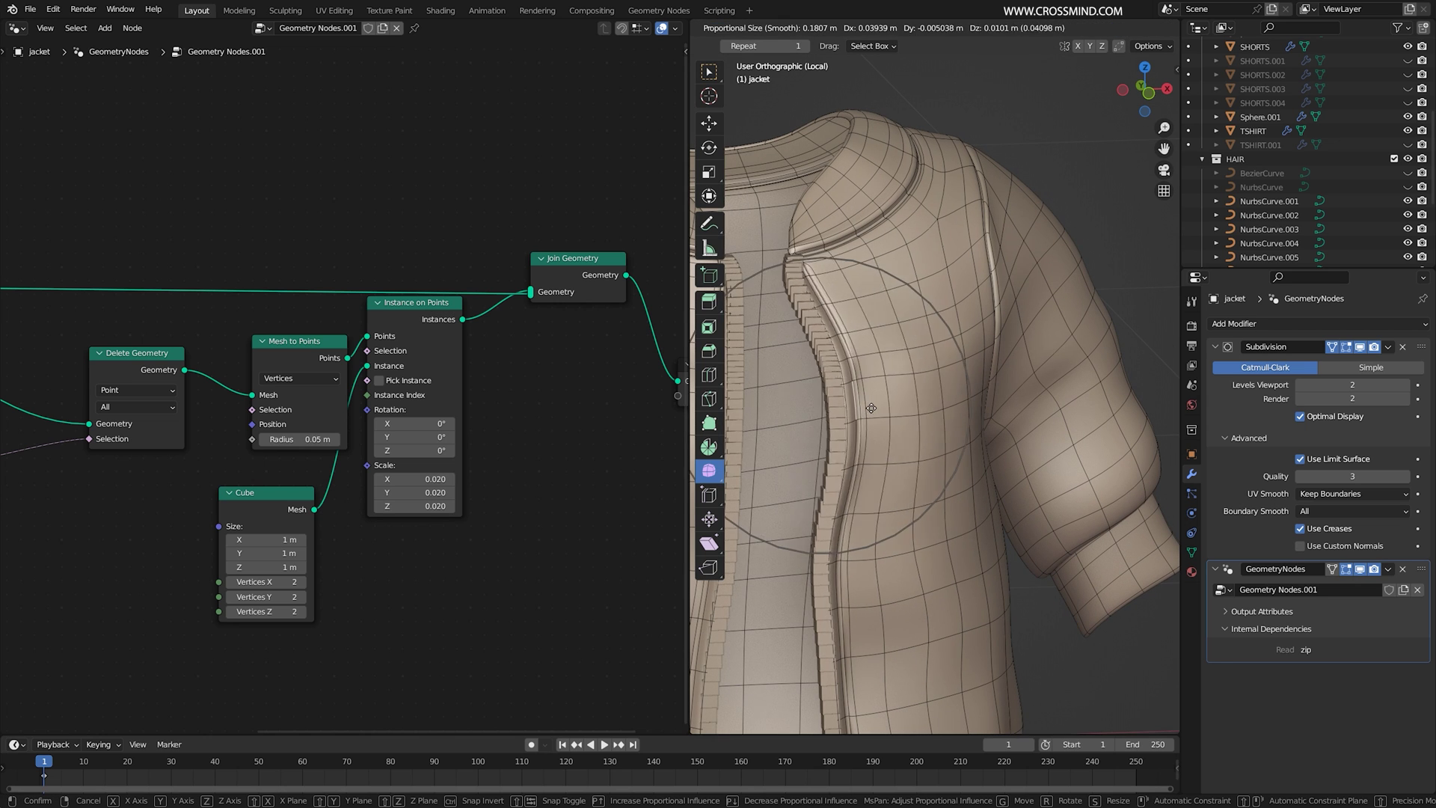
pyautogui.rightClick(883, 418)
pyautogui.keyDown('shift'); pyautogui.moveTo(882, 418); pyautogui.dragTo(991, 354, button='middle'); pyautogui.keyUp('shift')
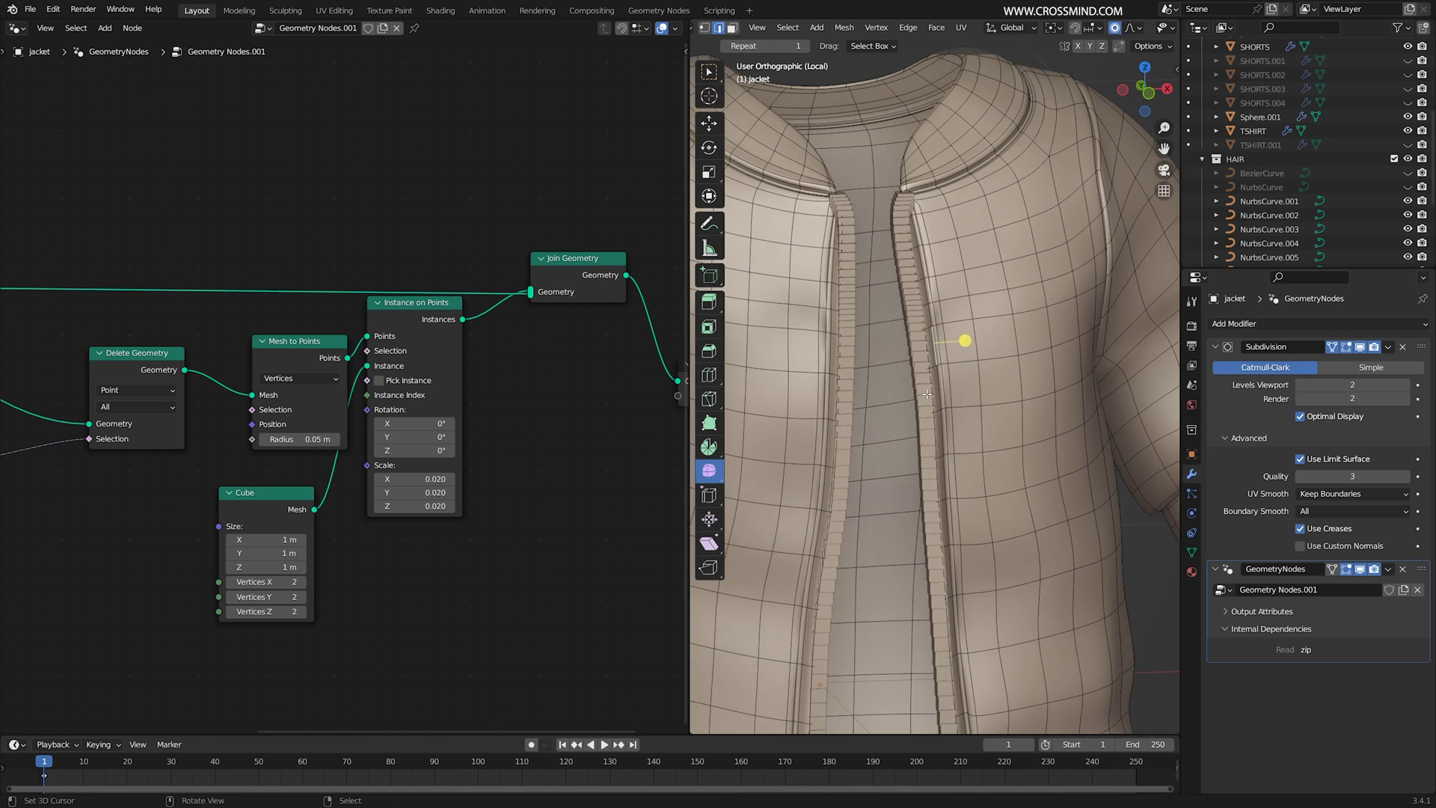
pyautogui.press('Tab')
# - Set the Instance on Points scale to 0.01 on all axes
pyautogui.scroll(4, 991, 354)
pyautogui.moveTo(376, 460); pyautogui.dragTo(371, 449, button='middle')
pyautogui.scroll(3, 374, 450)
pyautogui.moveTo(447, 491); pyautogui.dragTo(448, 494)
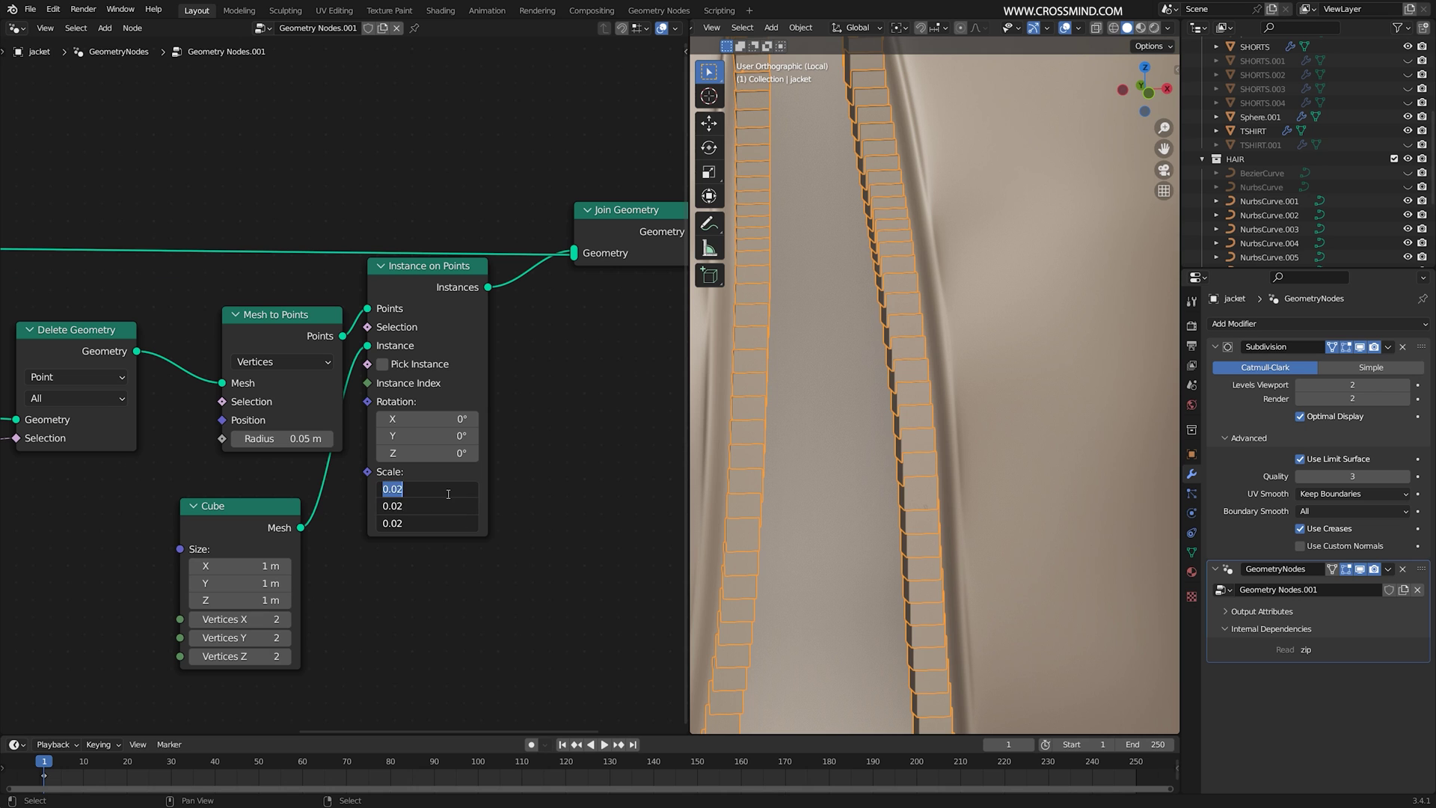
pyautogui.write('.01')
pyautogui.press('Return')
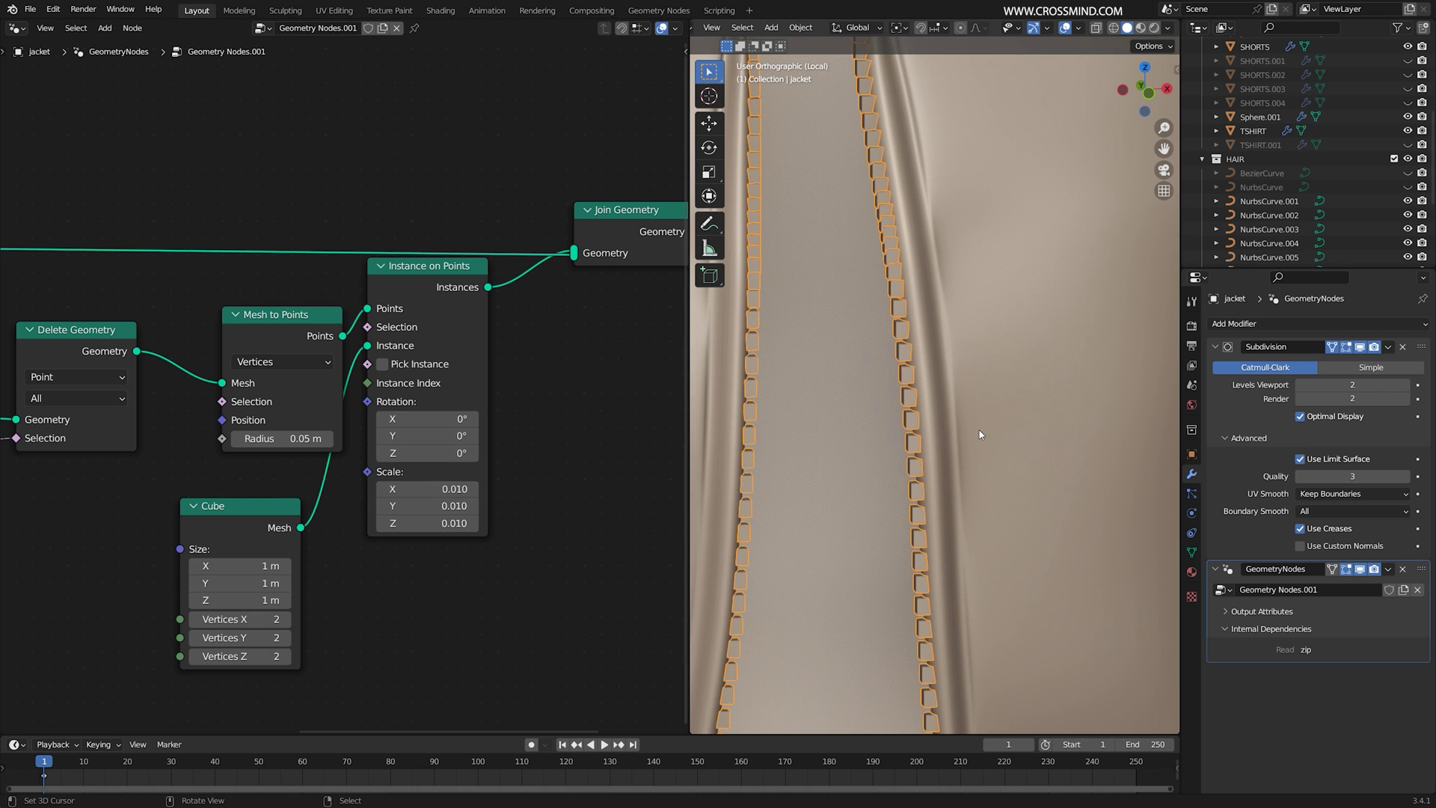
# - Set the Instance on Points scale to 0.005 on all axes and save the file
pyautogui.scroll(-2, 889, 370)
pyautogui.moveTo(436, 487); pyautogui.dragTo(437, 490)
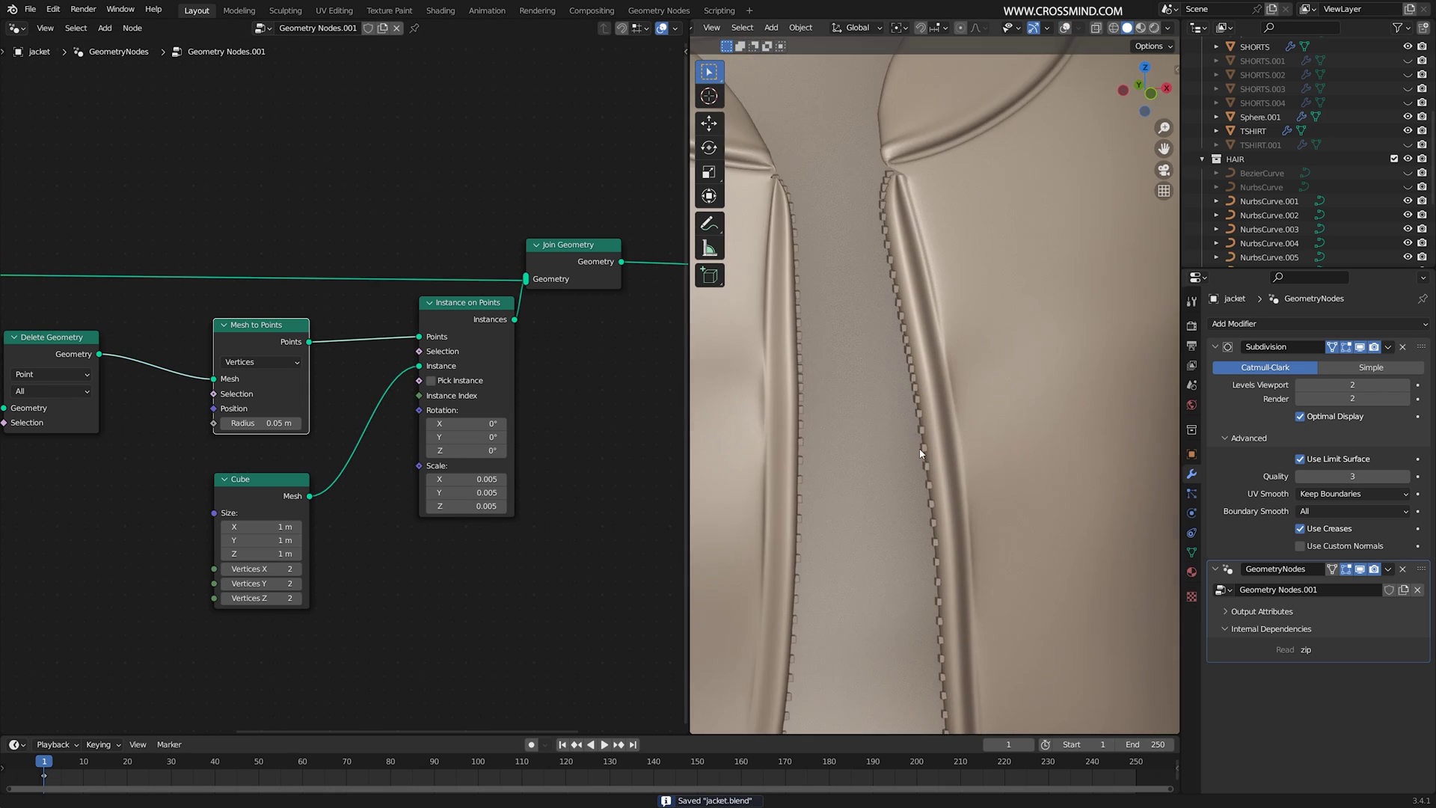
pyautogui.scroll(3, 877, 196)
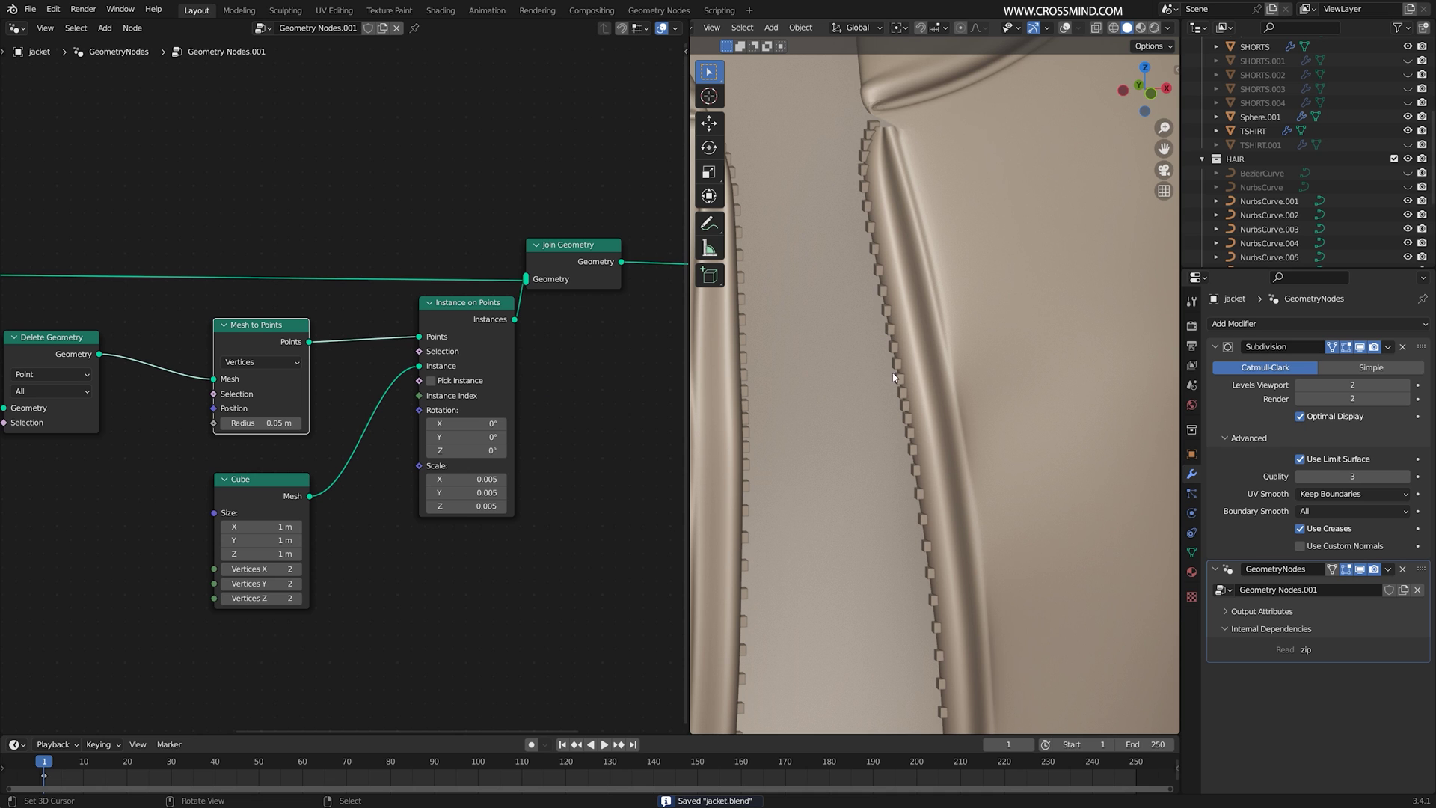
pyautogui.keyDown('shift'); pyautogui.moveTo(924, 668); pyautogui.dragTo(981, 564, button='middle'); pyautogui.keyUp('shift')
# - Remove the Mesh to Points and Instance on Points nodes while keeping the geometry link, and save the file
pyautogui.moveTo(315, 352); pyautogui.dragTo(253, 346, button='middle')
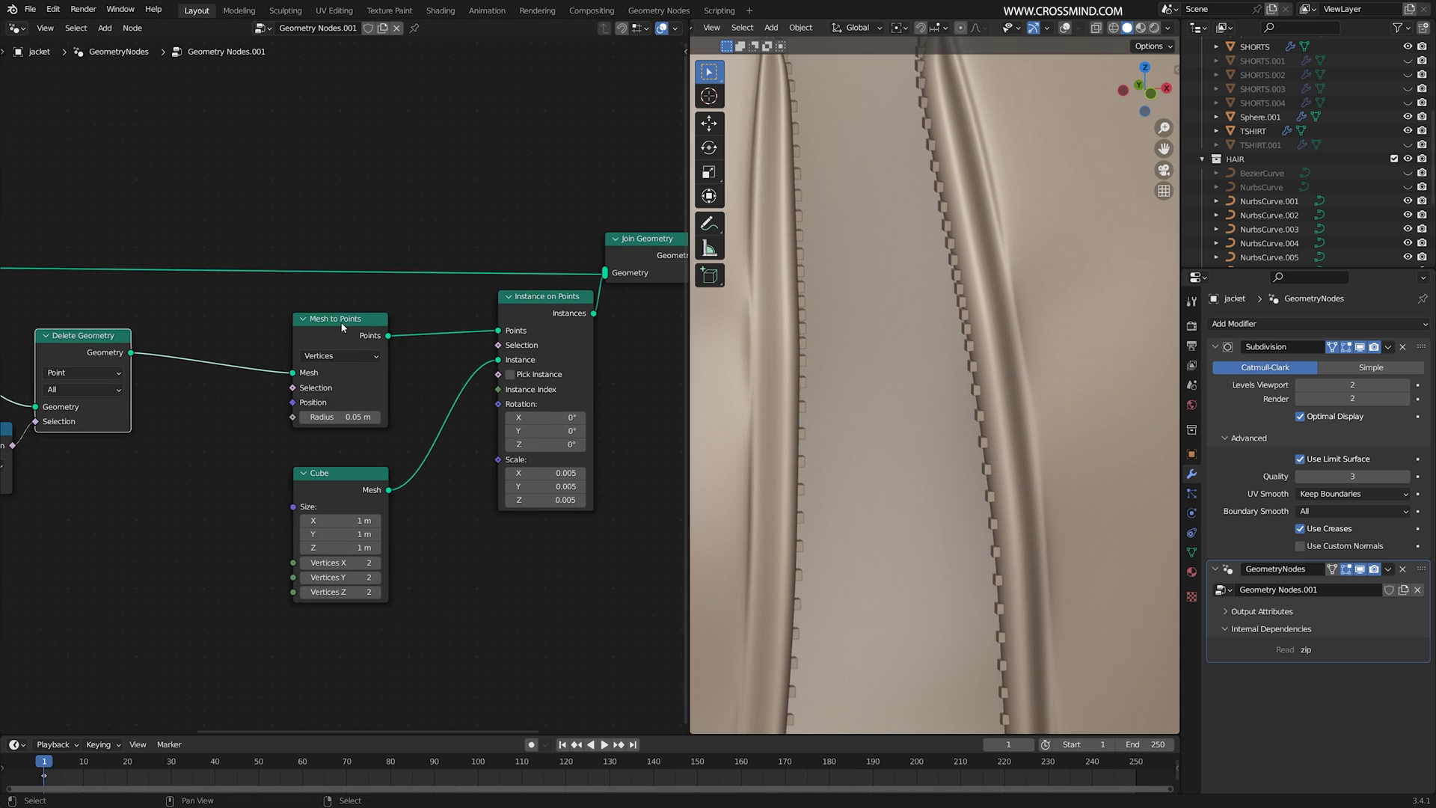
pyautogui.moveTo(357, 329); pyautogui.dragTo(405, 321)
pyautogui.hotkey('ctrl', 'x')
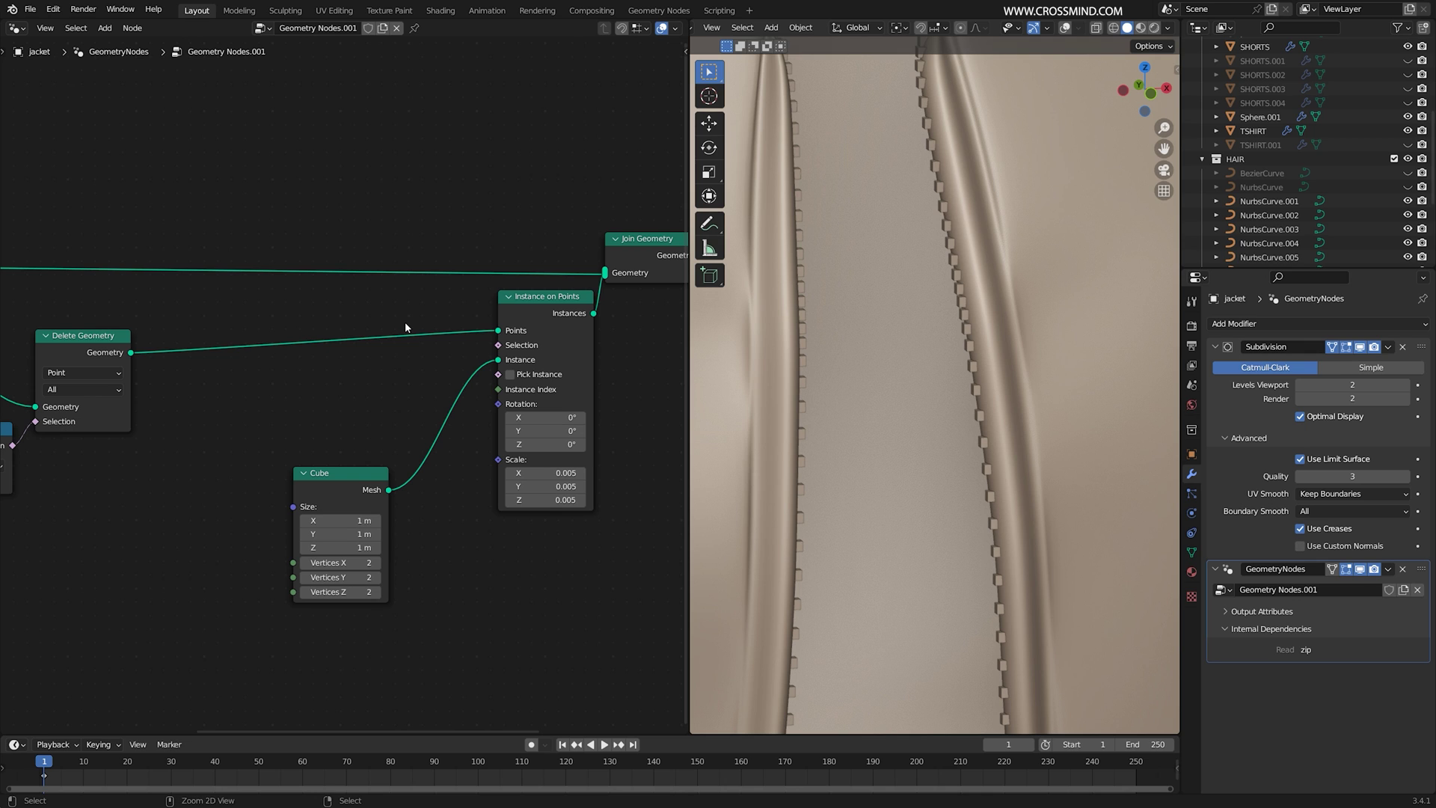
pyautogui.hotkey('ctrl', 's')
pyautogui.click(544, 312)
pyautogui.hotkey('ctrl', 'x')
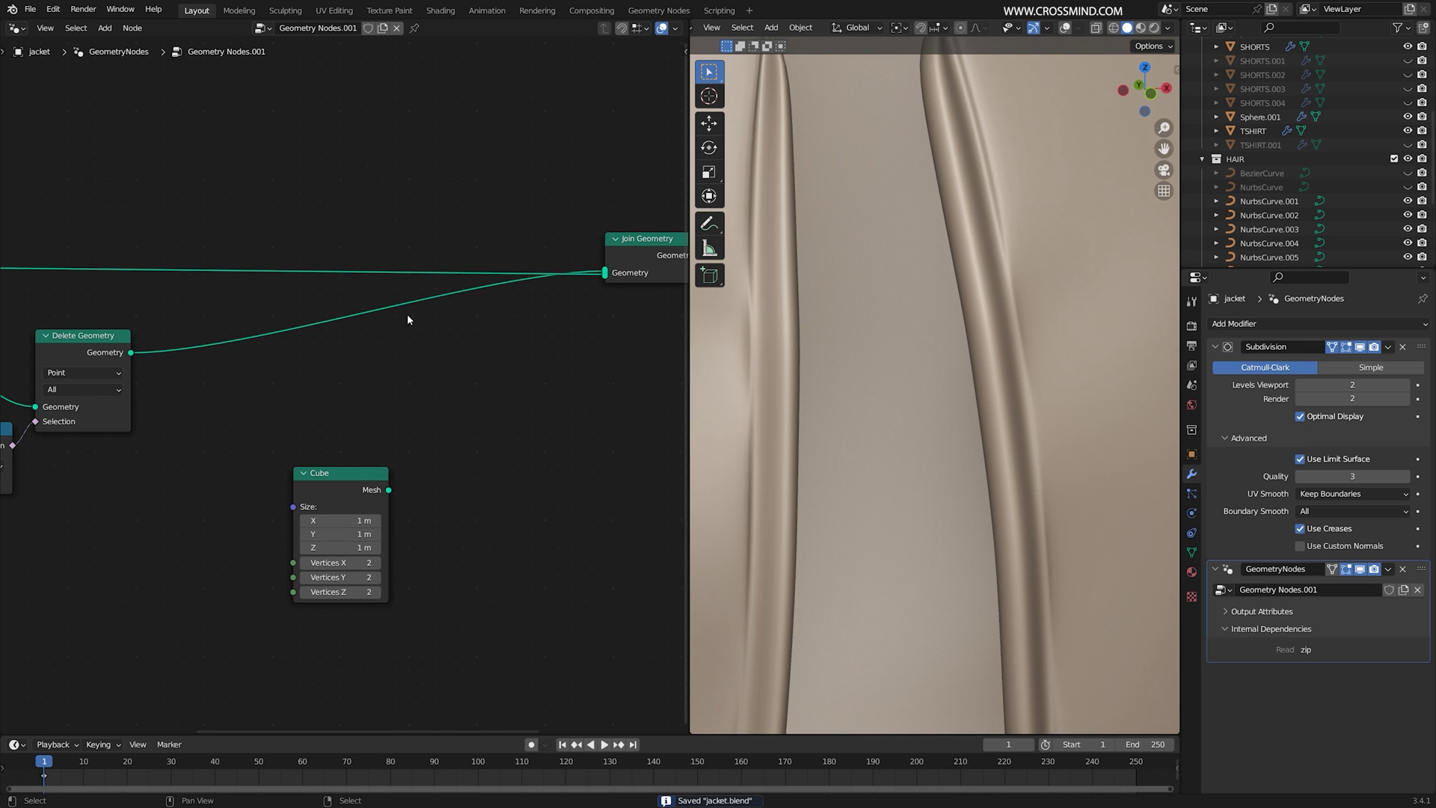
# - Preview the Delete Geometry output through a Viewer node with viewport overlays shown
pyautogui.moveTo(333, 321); pyautogui.dragTo(484, 335, button='middle')
pyautogui.click(244, 356)
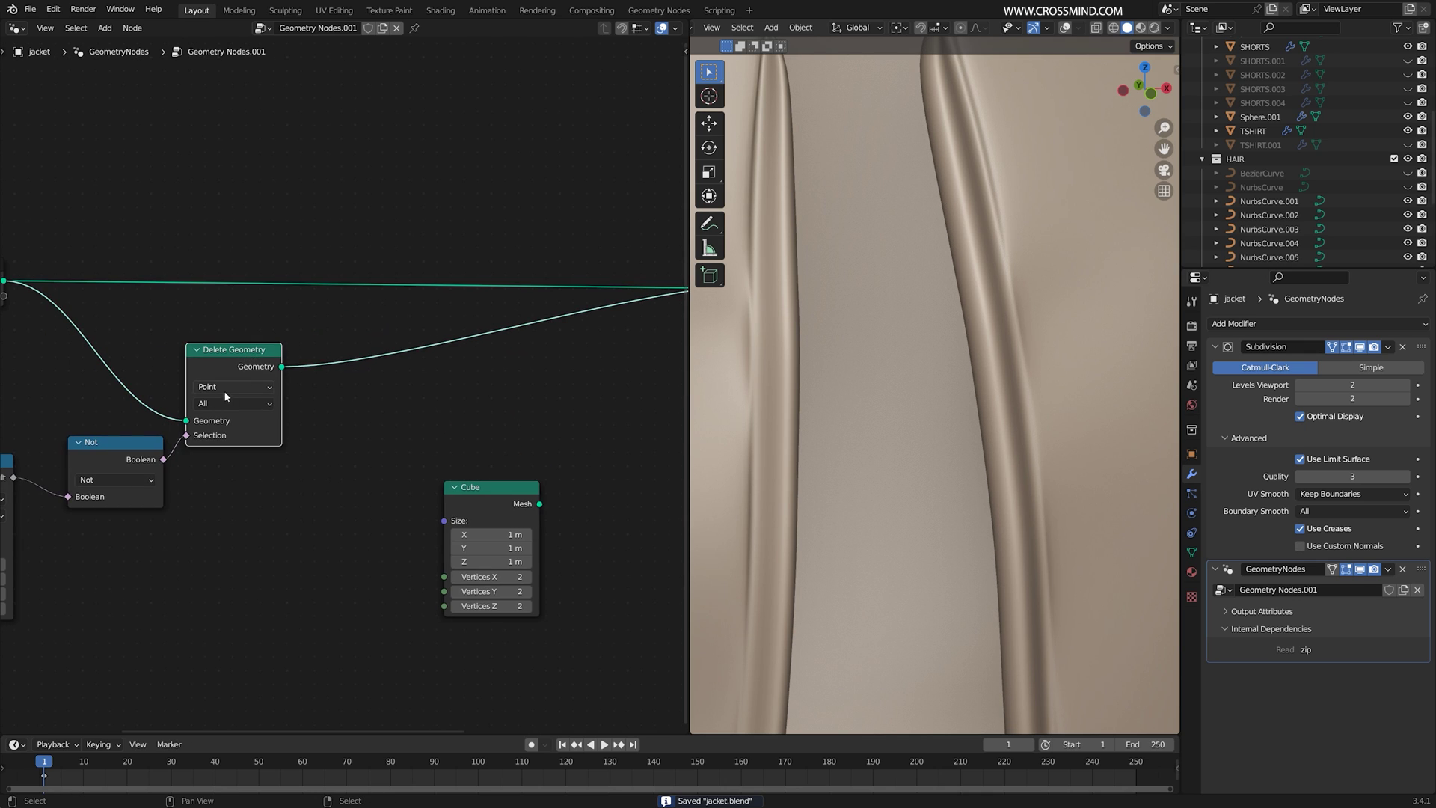
pyautogui.keyDown('ctrl'); pyautogui.keyDown('shift'); pyautogui.click(247, 356); pyautogui.keyUp('shift'); pyautogui.keyUp('ctrl')
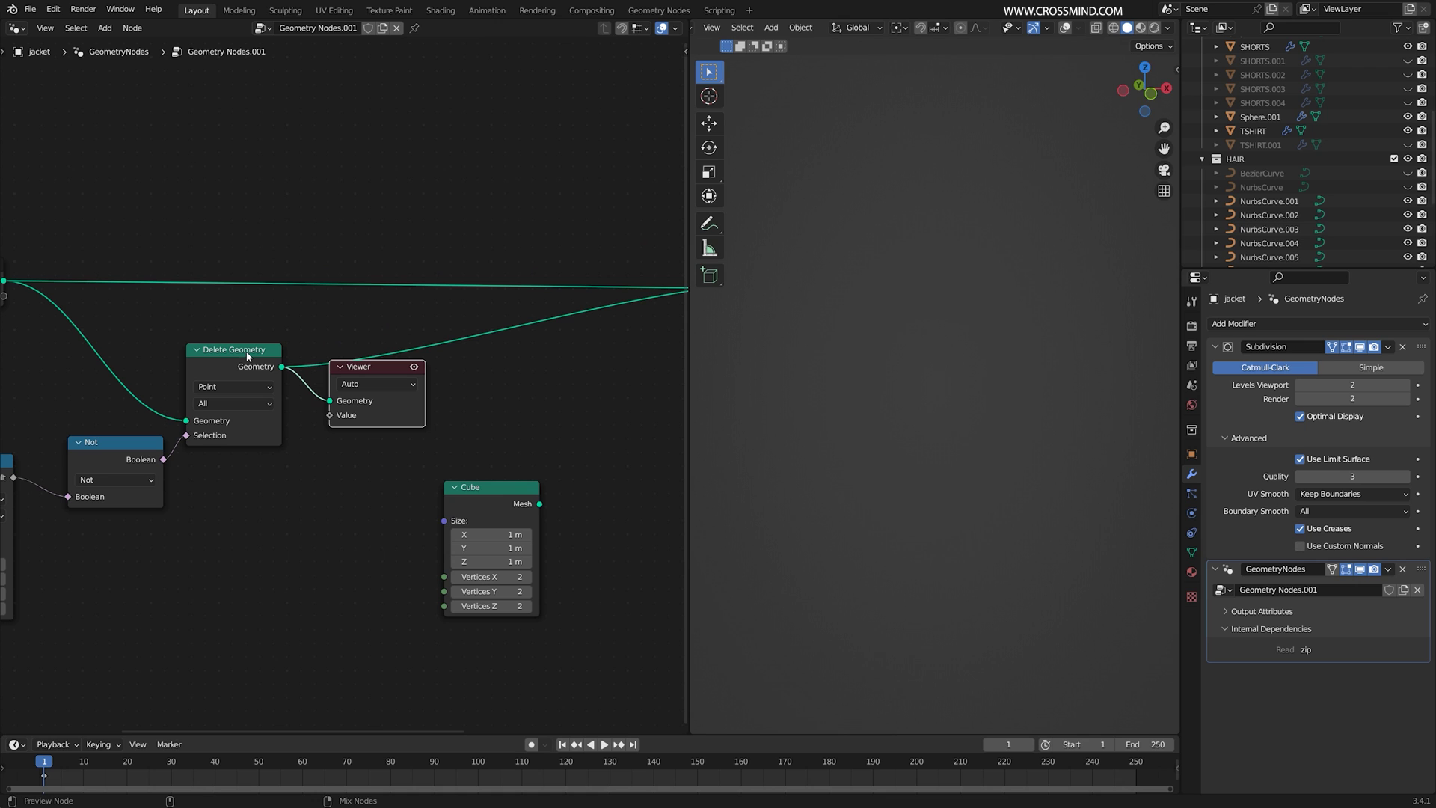
pyautogui.click(1065, 29)
# - Insert a Mesh to Curve node after Delete Geometry and remove the Viewer node
pyautogui.hotkey('shift', 'a')
pyautogui.write('mesh t')
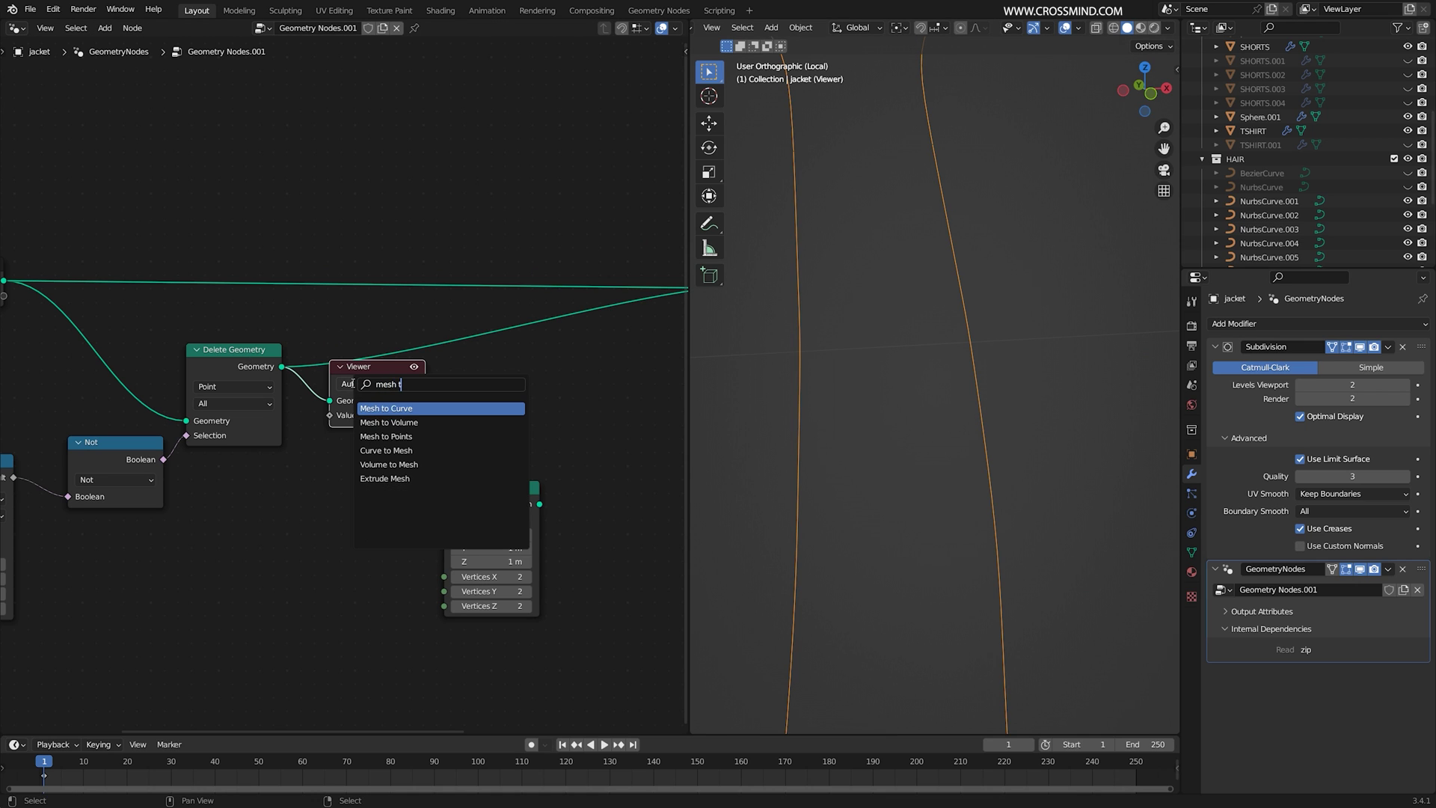
pyautogui.press('Return')
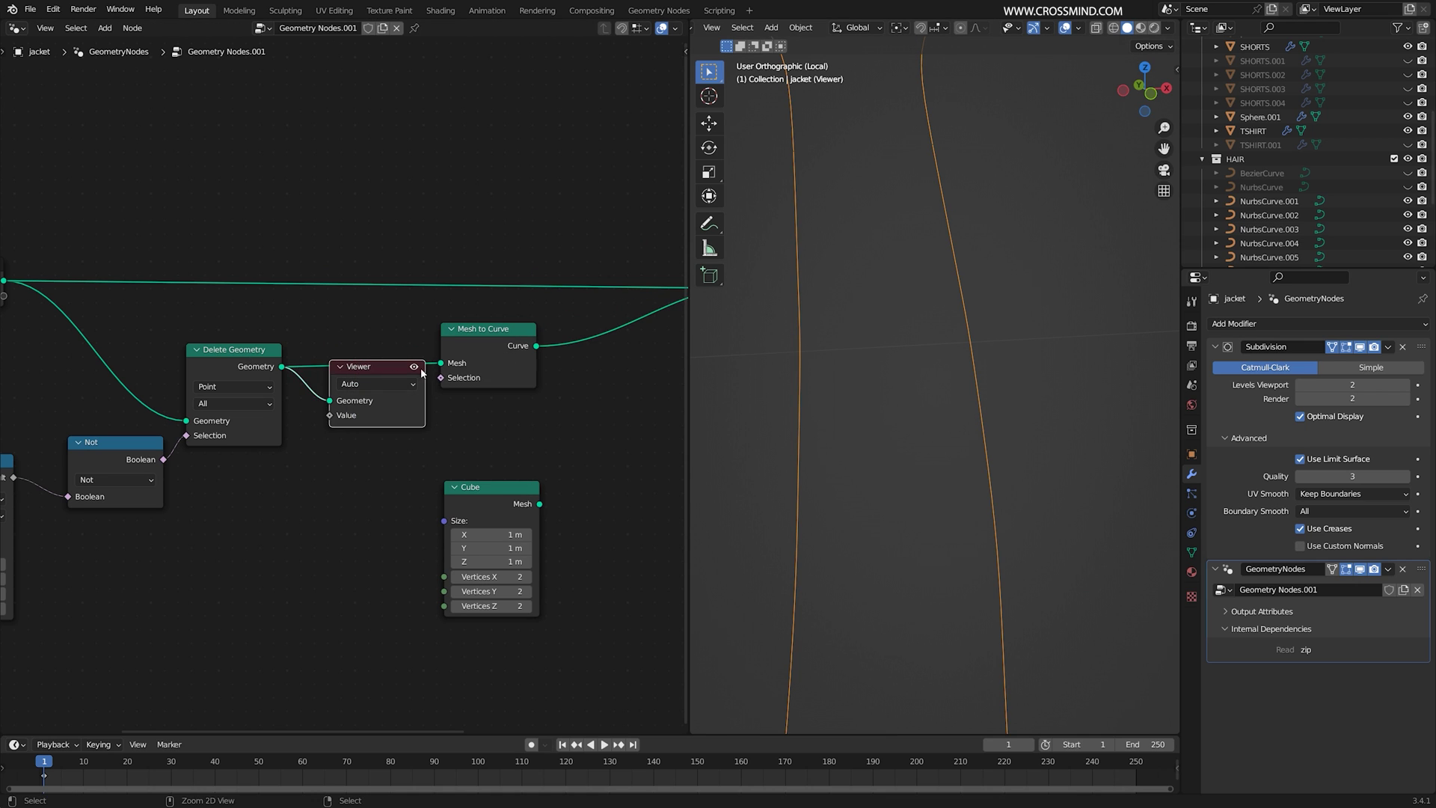
pyautogui.click(453, 352)
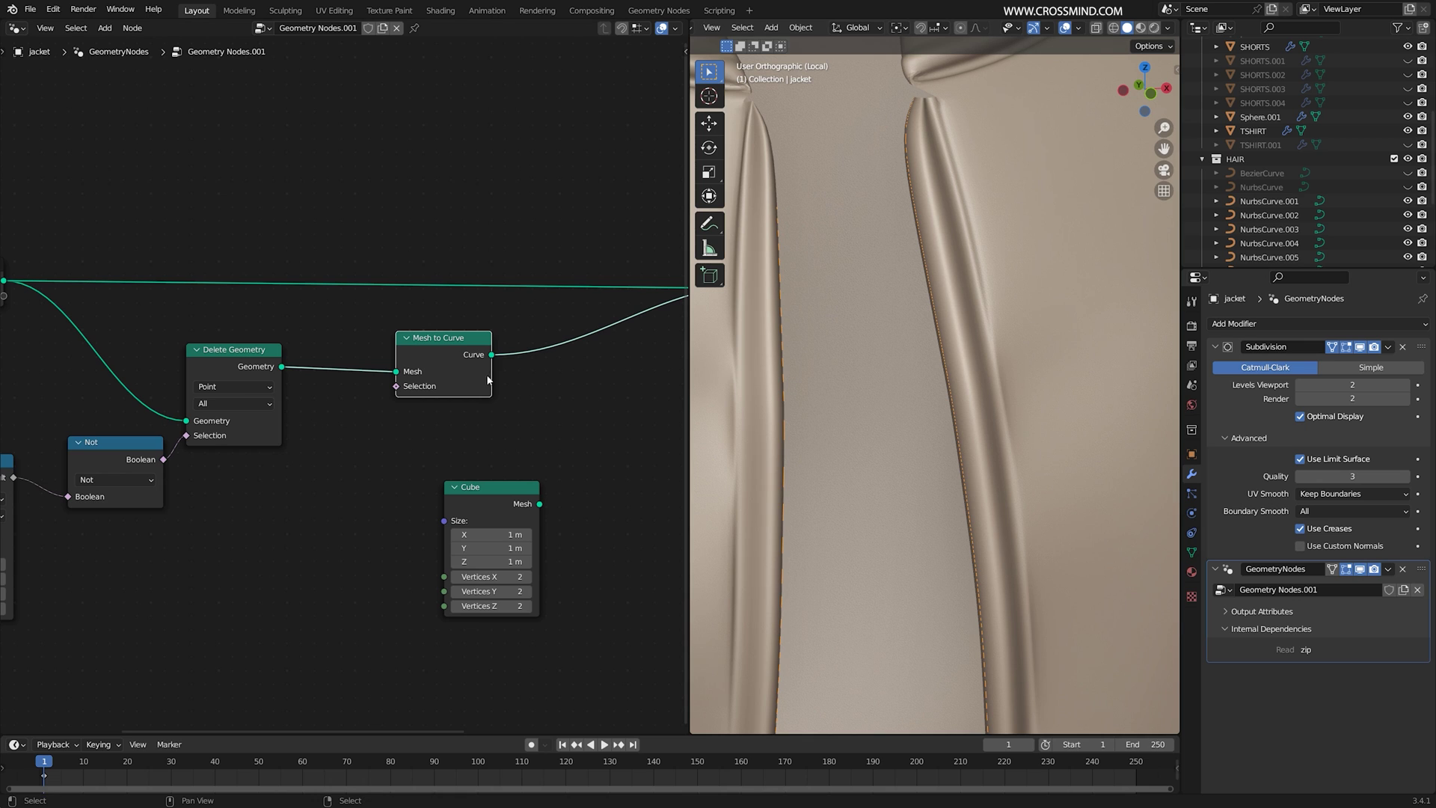
# - Insert a Curve to Points node on the link after Mesh to Curve
pyautogui.keyDown('ctrl'); pyautogui.scroll(-2, 448, 367); pyautogui.keyUp('ctrl')
pyautogui.hotkey('shift', 'a')
pyautogui.write('c')
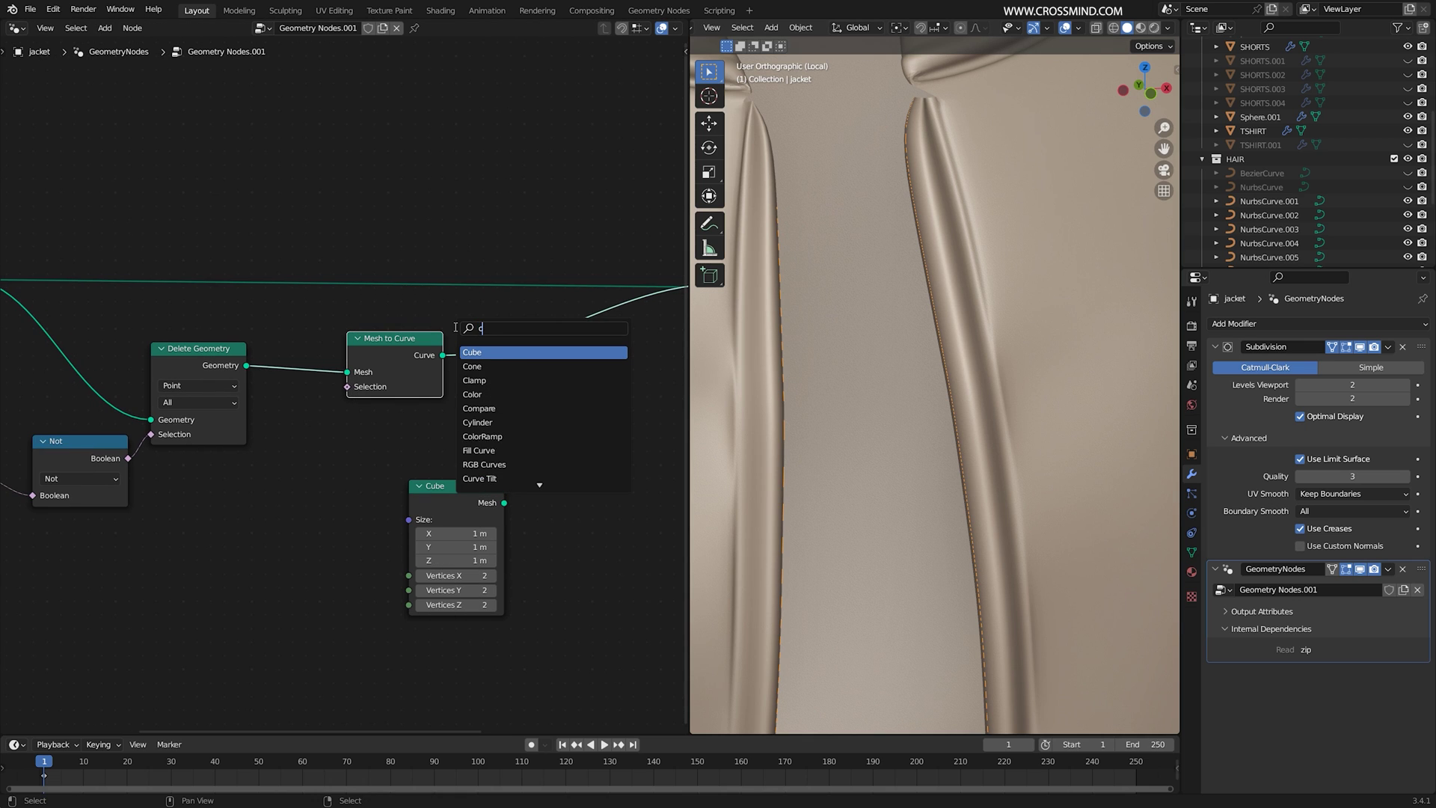
pyautogui.write('urve t')
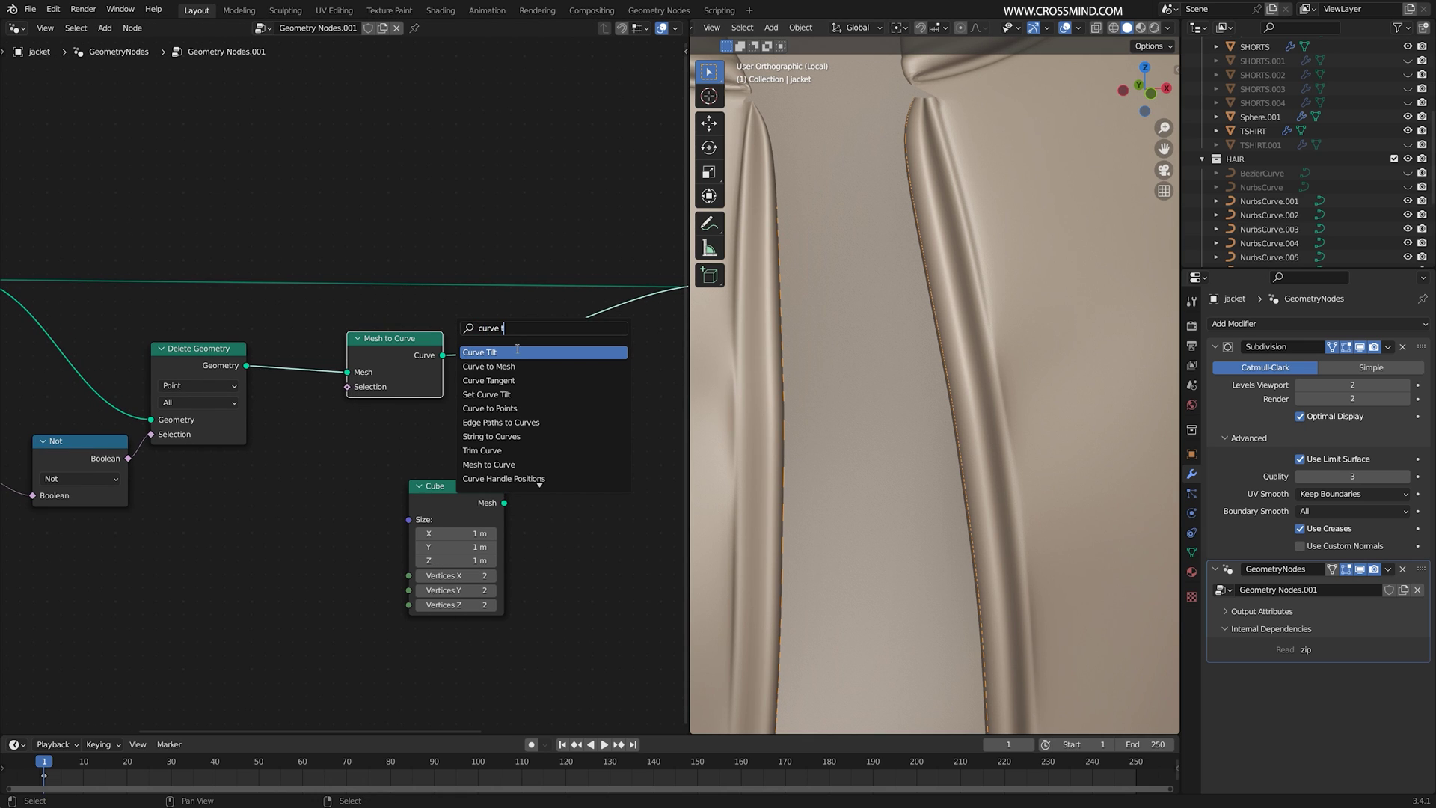
pyautogui.click(525, 408)
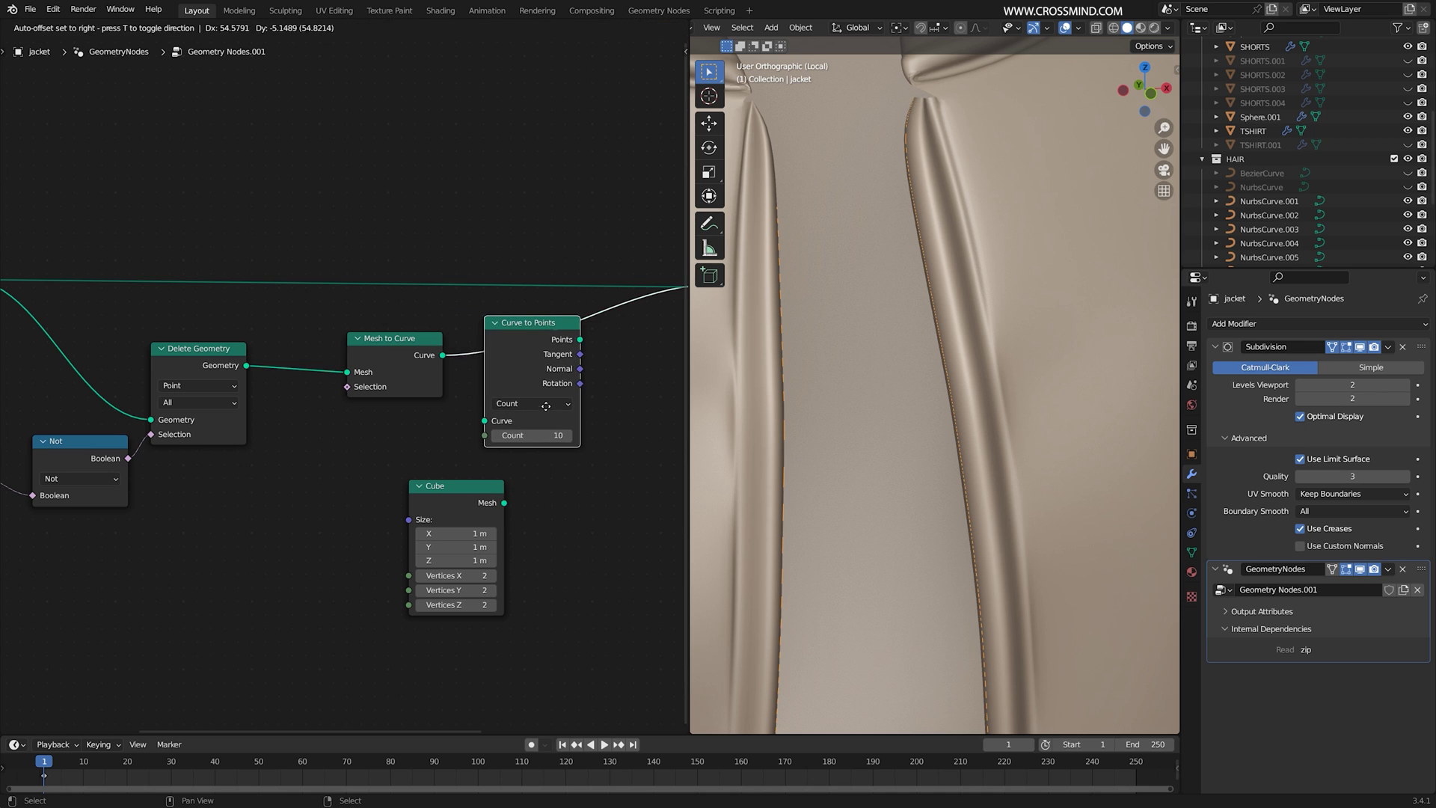
# - Insert an Instance on Points node between Curve to Points and Join Geometry
pyautogui.moveTo(637, 372); pyautogui.dragTo(503, 375, button='middle')
pyautogui.hotkey('shift', 'a')
pyautogui.click(504, 377)
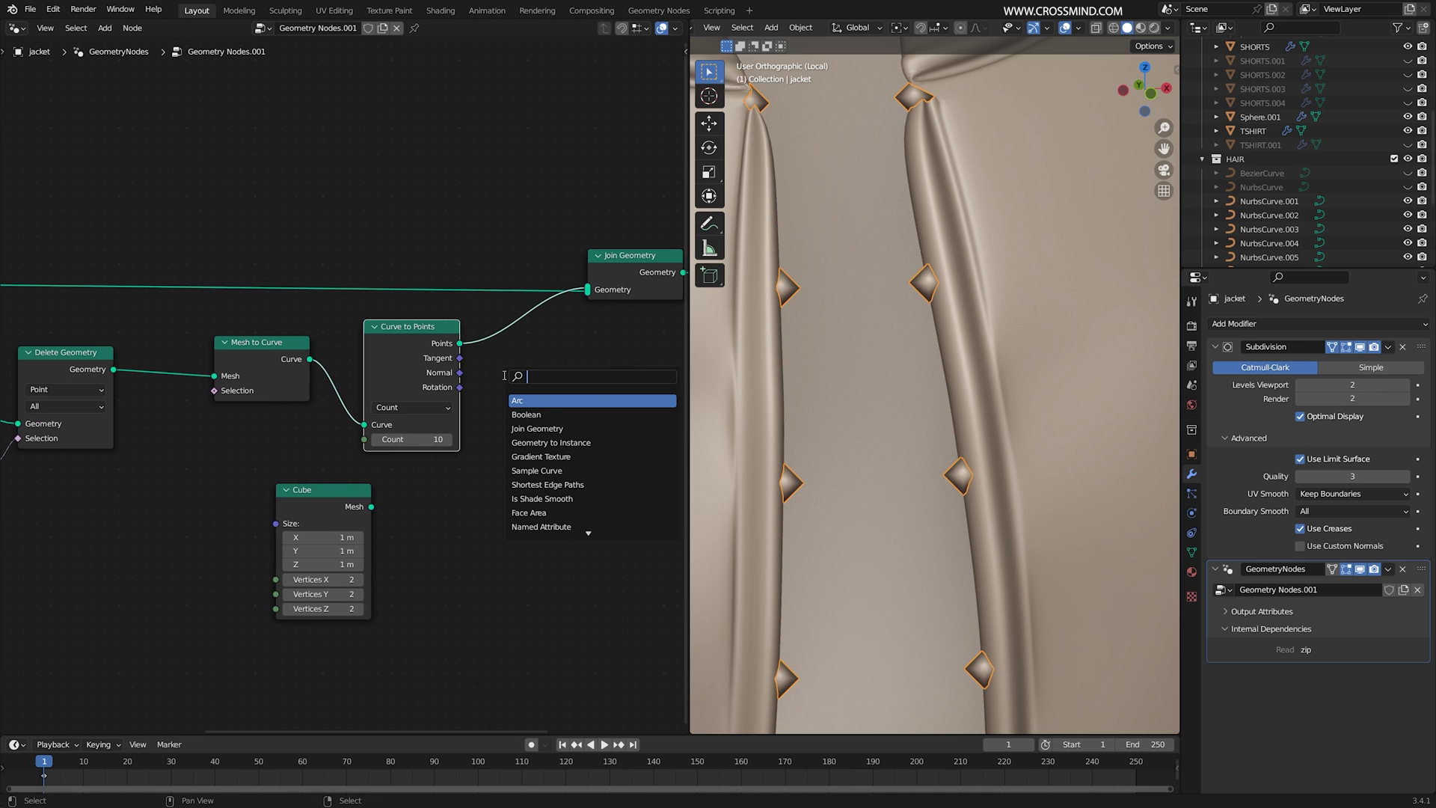
pyautogui.write('iinsta')
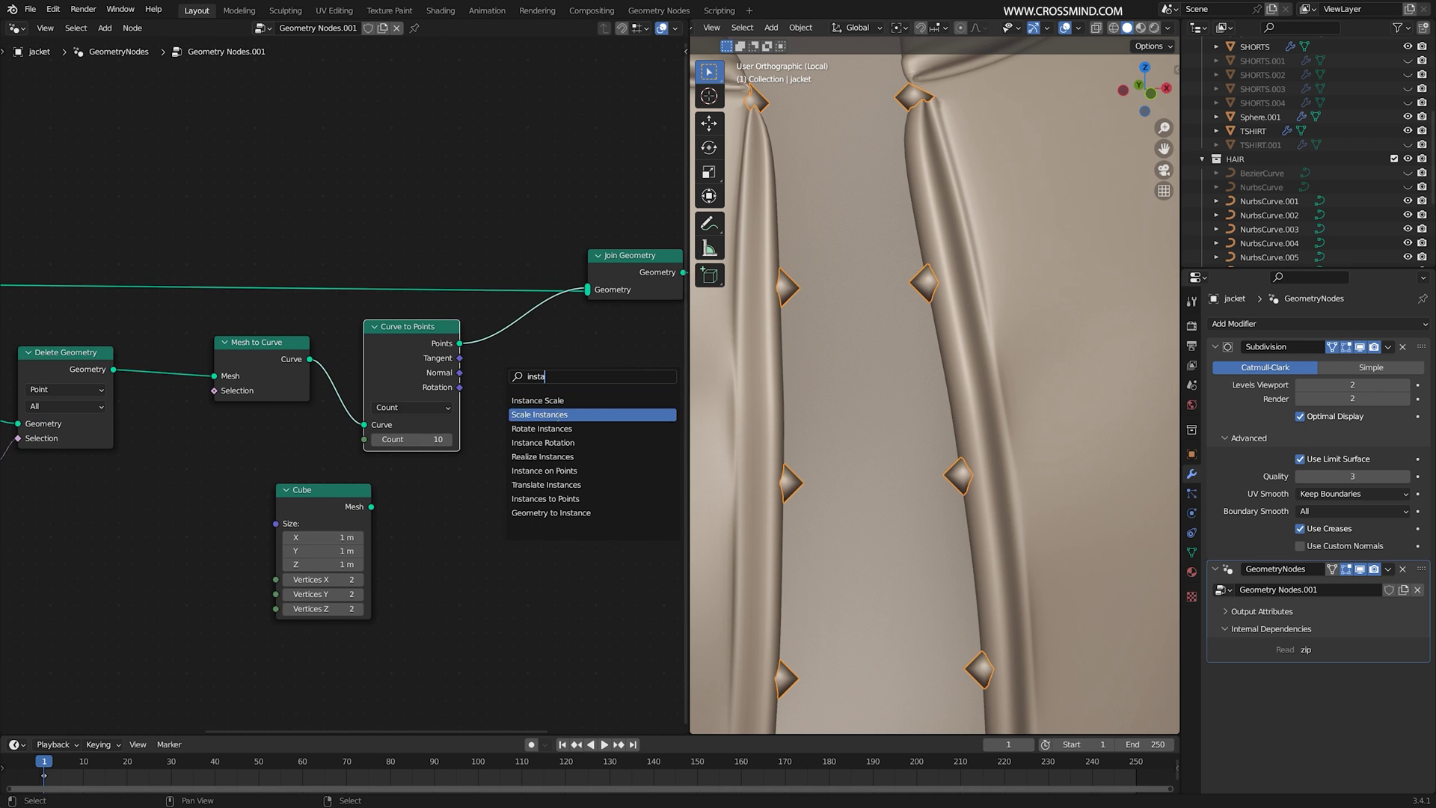
pyautogui.click(582, 471)
pyautogui.click(562, 423)
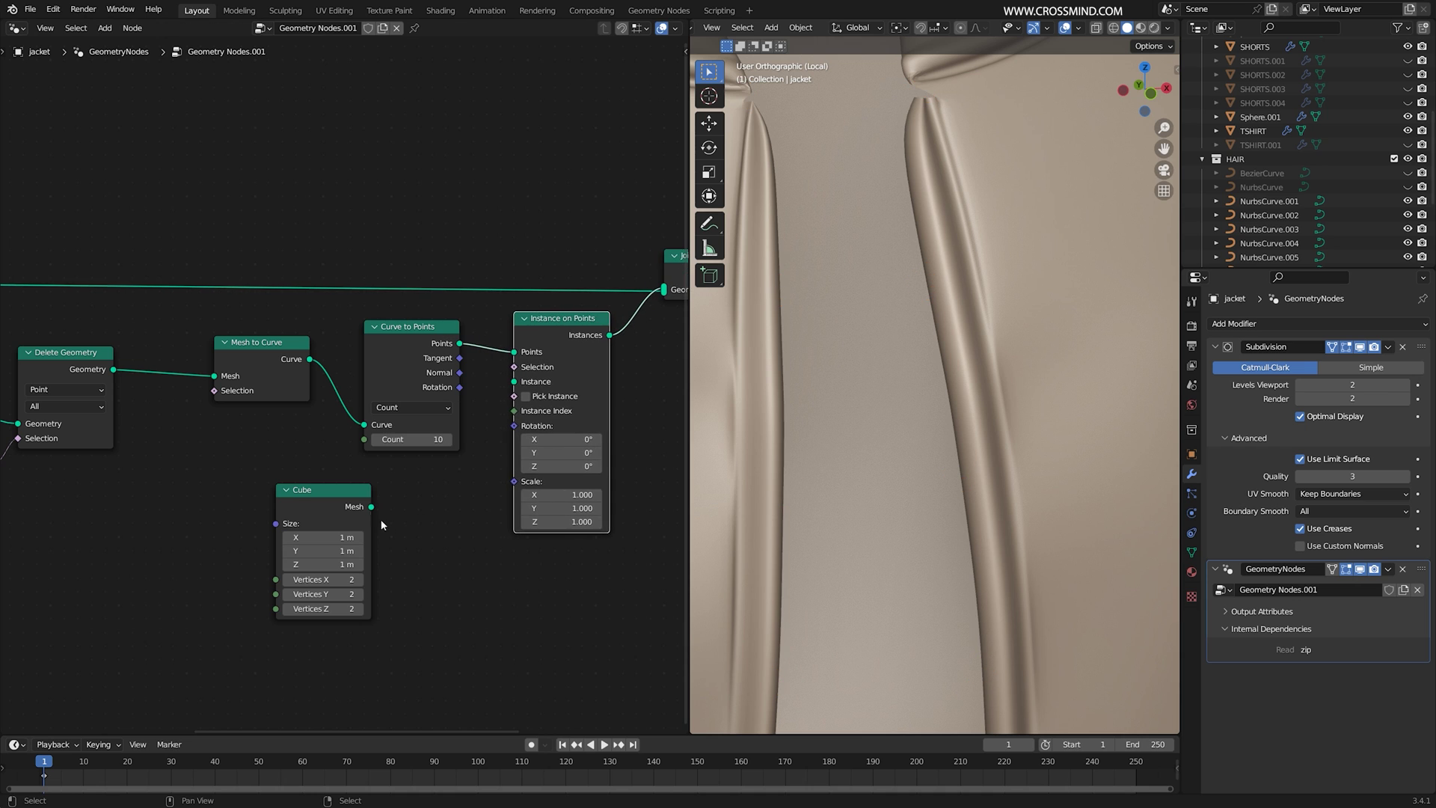
# - Link the Cube mesh as the instance and set the Instance on Points scale to 0.01 on all axes
pyautogui.moveTo(371, 506); pyautogui.dragTo(523, 383)
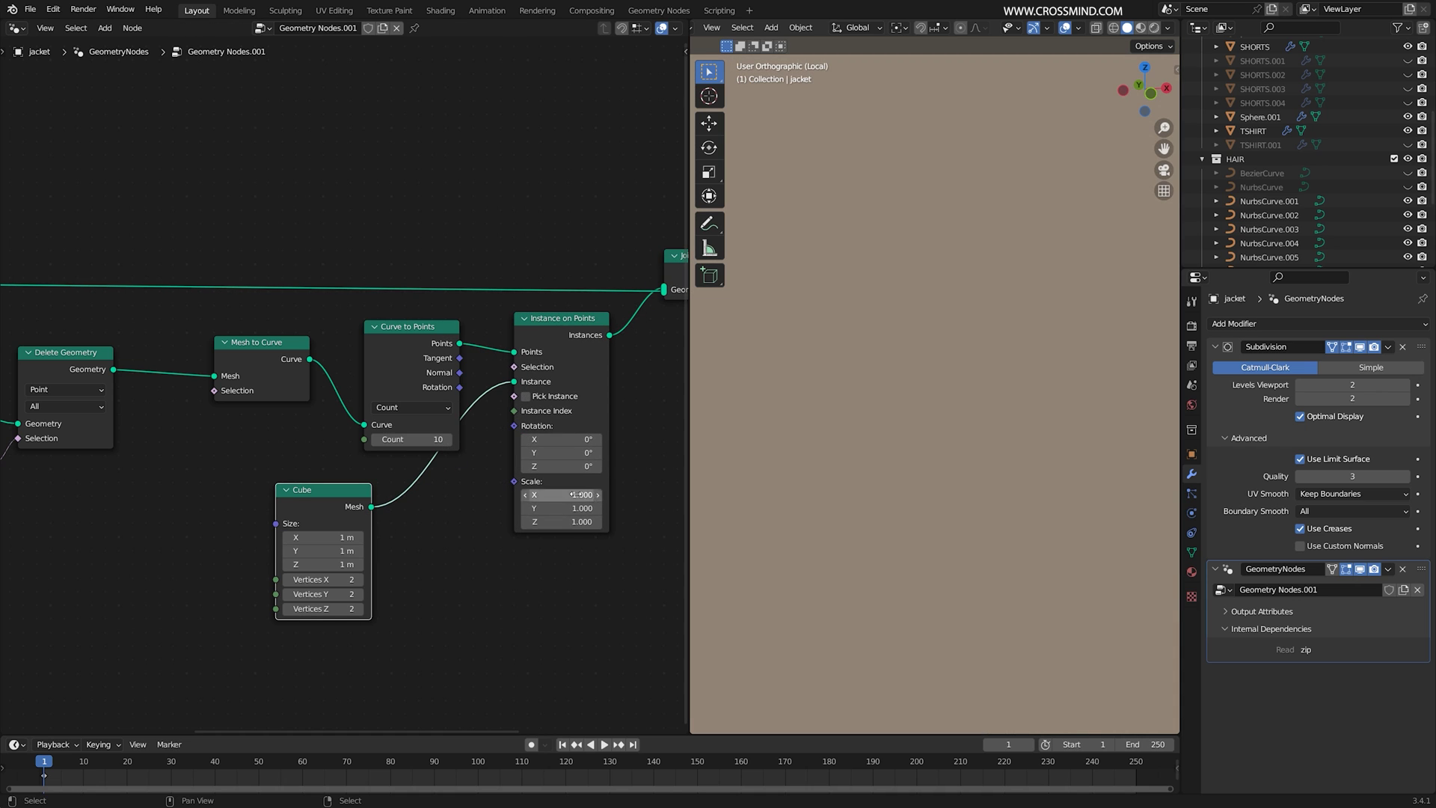
pyautogui.write('0.01')
pyautogui.press('Return')
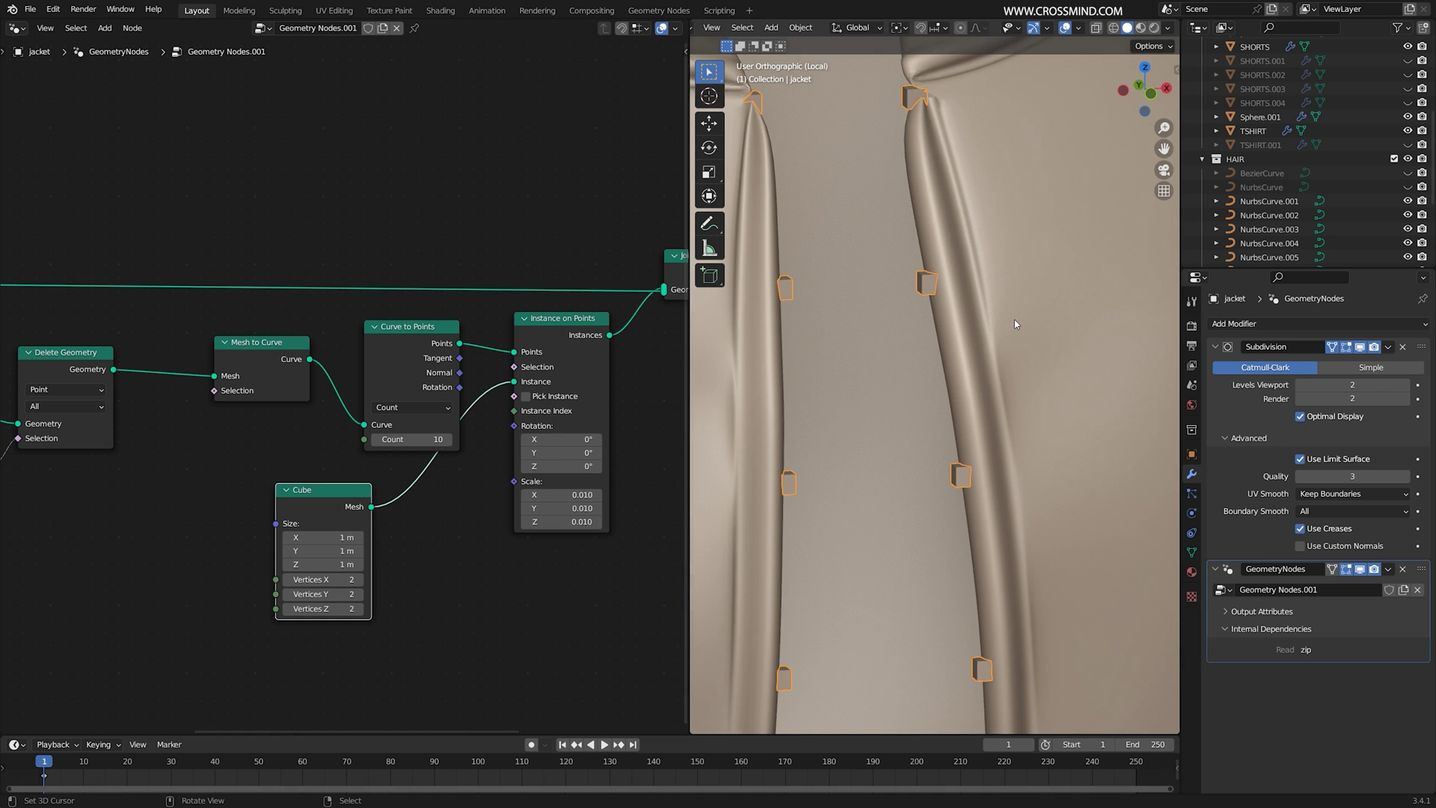
pyautogui.scroll(-10, 1014, 320)
pyautogui.scroll(5, 972, 321)
pyautogui.scroll(1, 944, 352)
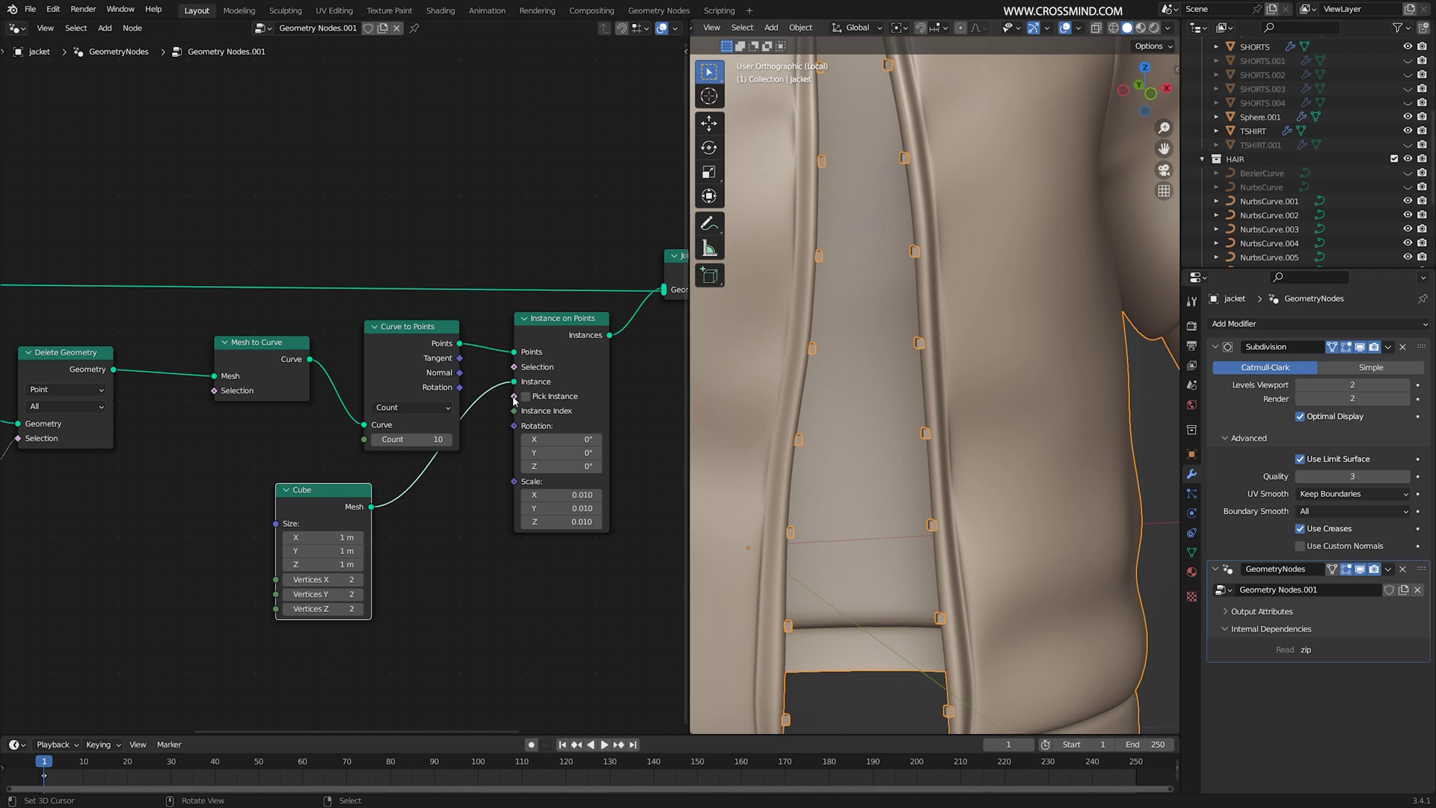
# - Set the Curve to Points count to 50
pyautogui.moveTo(298, 359); pyautogui.dragTo(320, 379, button='middle')
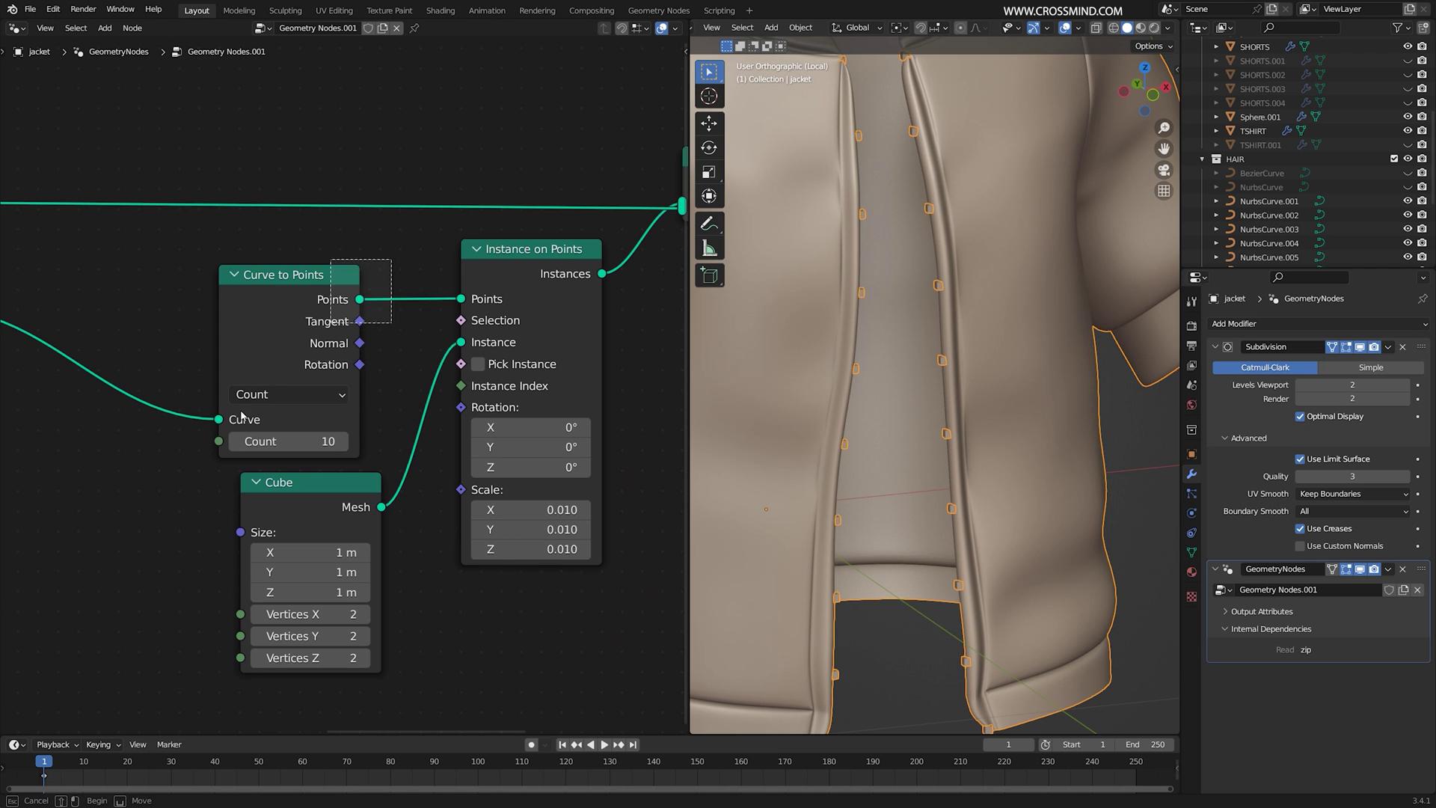
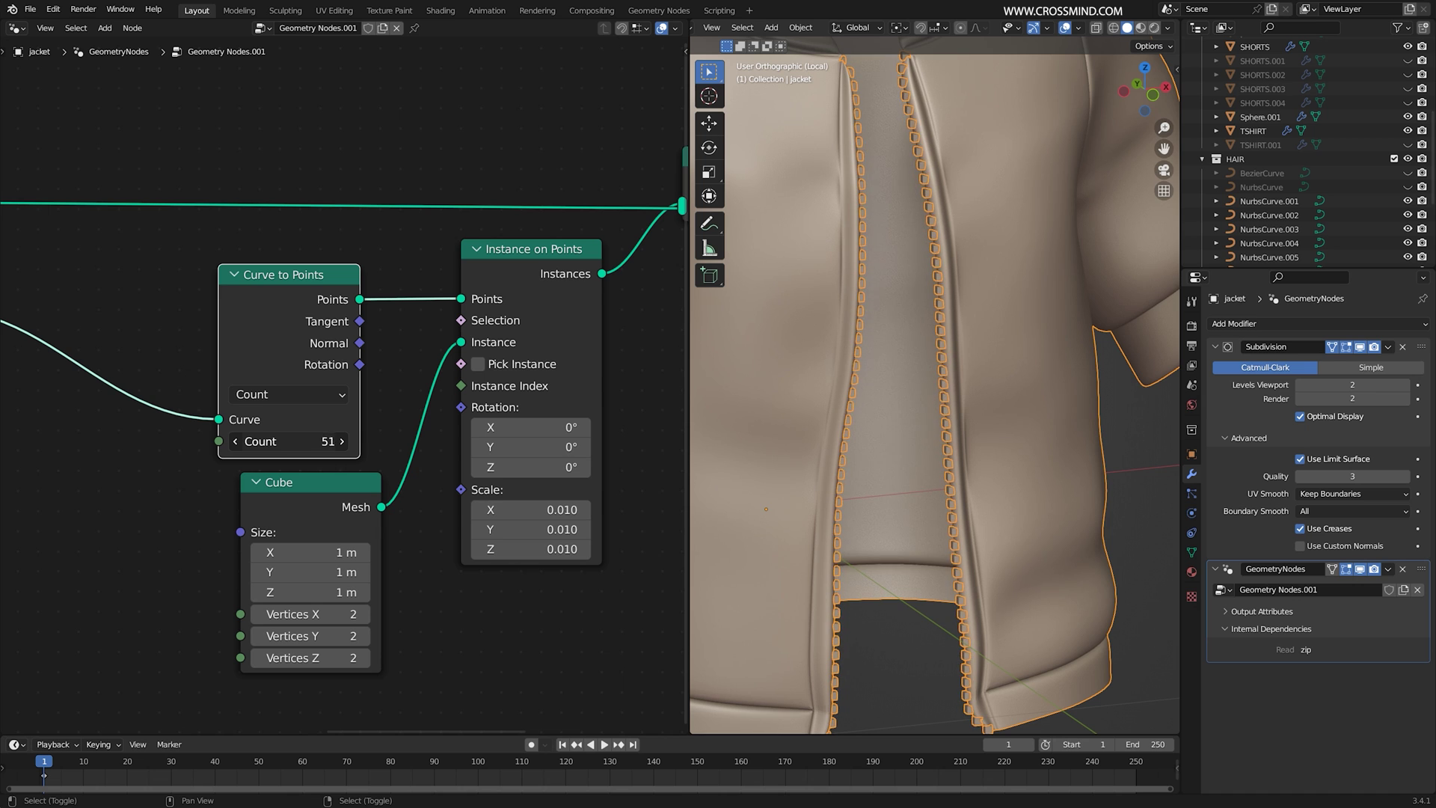
pyautogui.moveTo(852, 405); pyautogui.dragTo(826, 385, button='middle')
pyautogui.keyDown('shift'); pyautogui.moveTo(921, 161); pyautogui.dragTo(919, 284, button='middle'); pyautogui.keyUp('shift')
pyautogui.scroll(2, 918, 283)
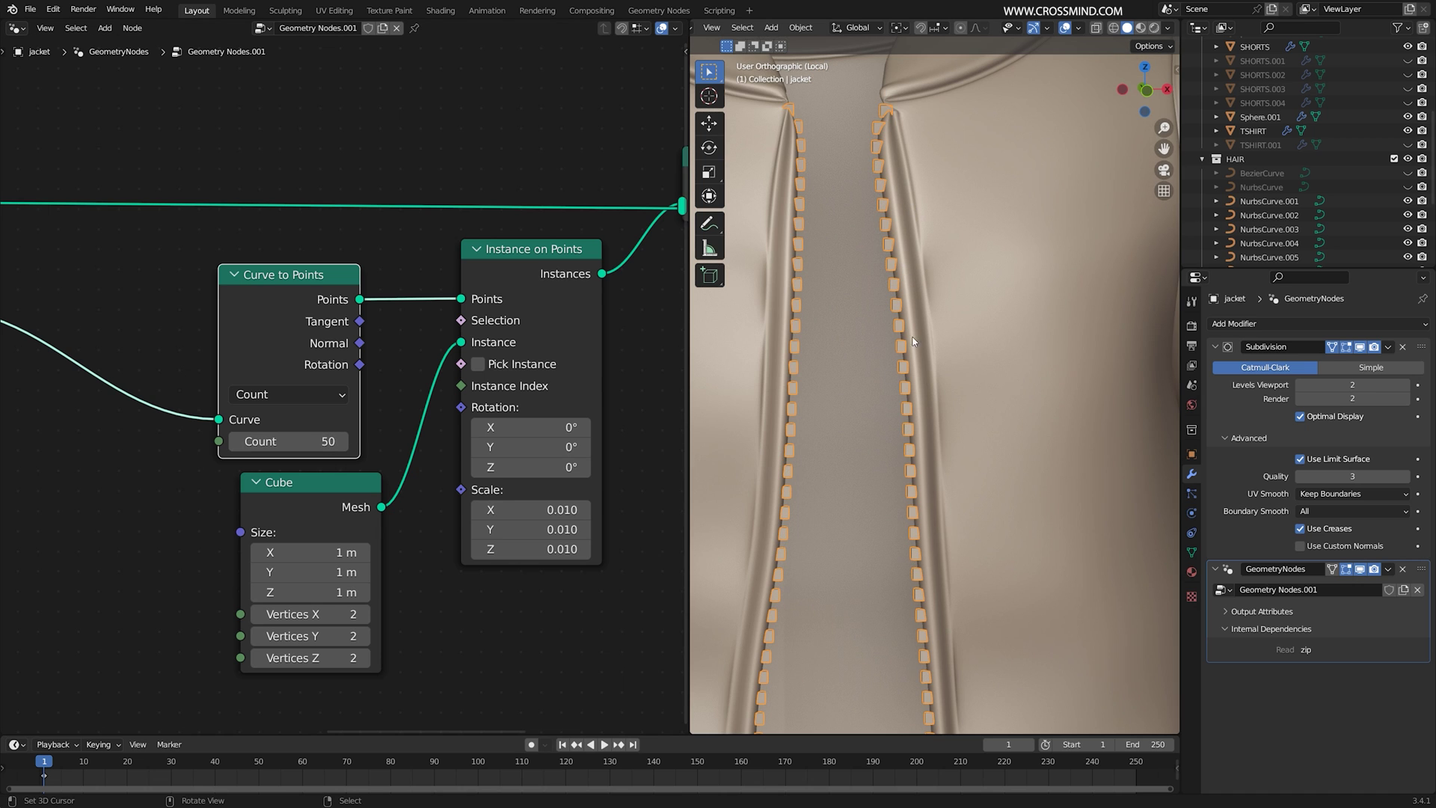
# - Link the Curve to Points rotation output to the Instance on Points rotation and save the file
pyautogui.click(427, 514)
pyautogui.moveTo(427, 514); pyautogui.dragTo(401, 526, button='middle')
pyautogui.scroll(4, 384, 439)
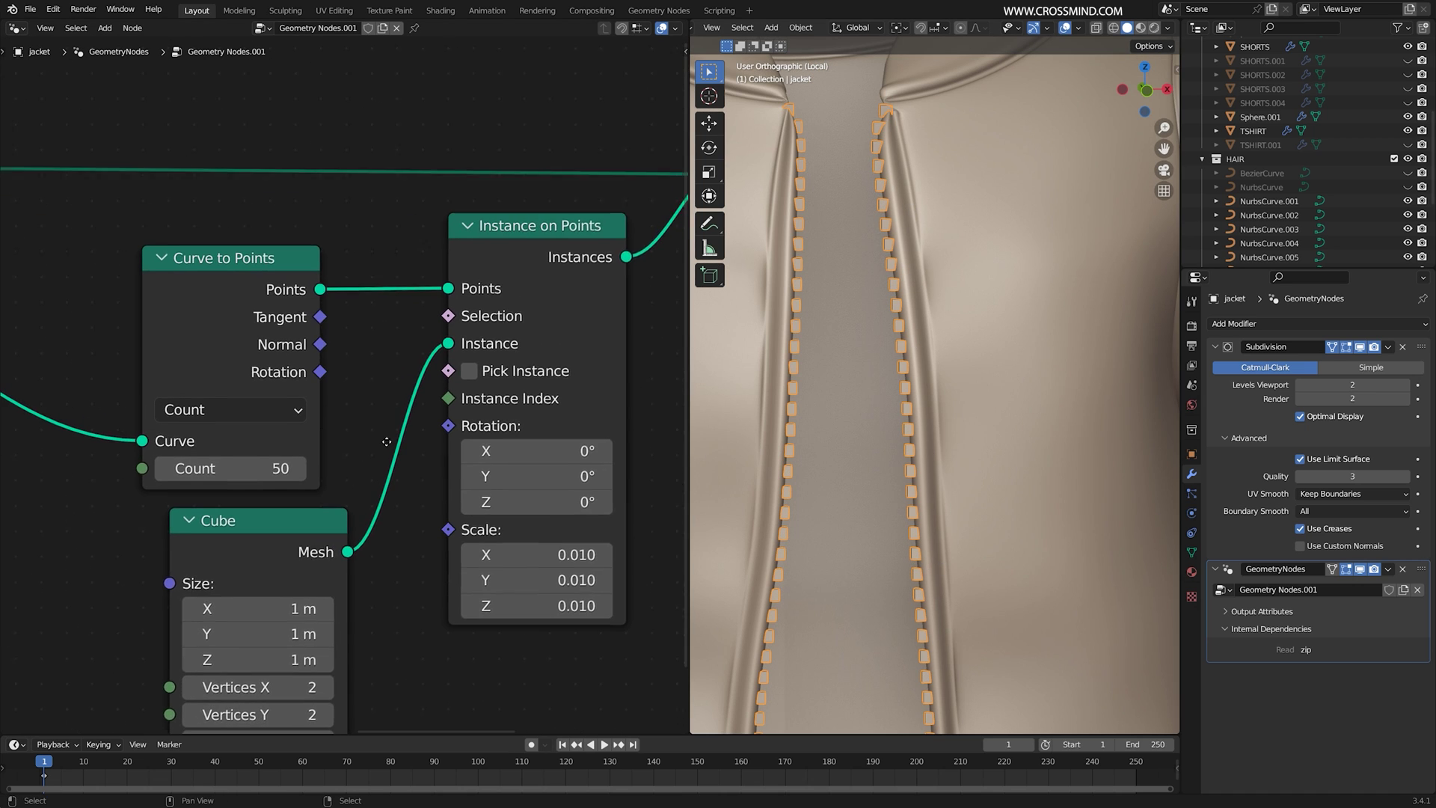
pyautogui.scroll(1, 886, 421)
pyautogui.moveTo(890, 423)
pyautogui.keyDown('shift'); pyautogui.mouseDown(button='middle')
pyautogui.moveTo(936, 514)
pyautogui.moveTo(969, 332)
pyautogui.mouseUp(button='middle'); pyautogui.keyUp('shift')
pyautogui.moveTo(429, 414); pyautogui.dragTo(291, 357)
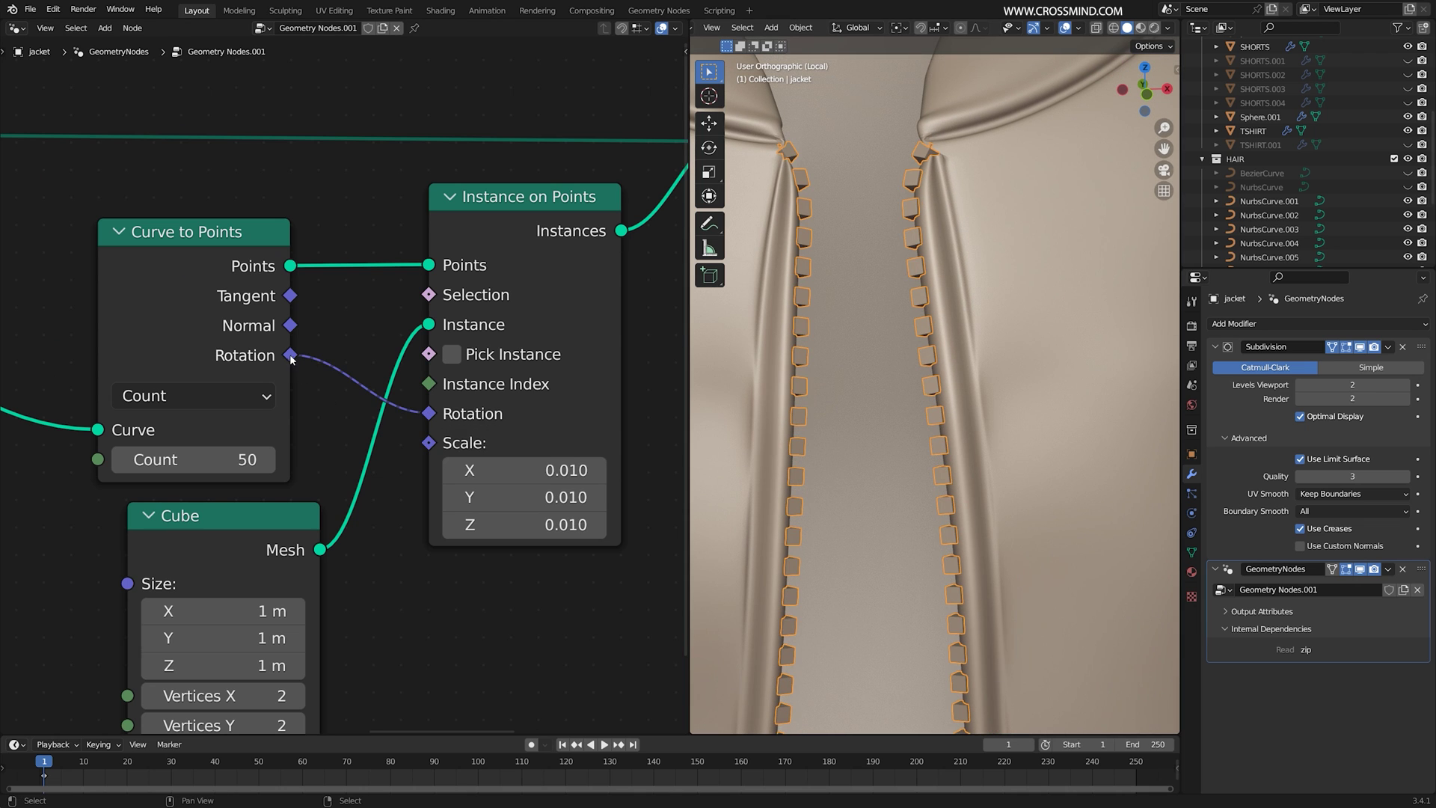
pyautogui.scroll(-5, 898, 389)
pyautogui.hotkey('ctrl', 's')
pyautogui.keyDown('shift'); pyautogui.moveTo(905, 478); pyautogui.dragTo(898, 299, button='middle'); pyautogui.keyUp('shift')
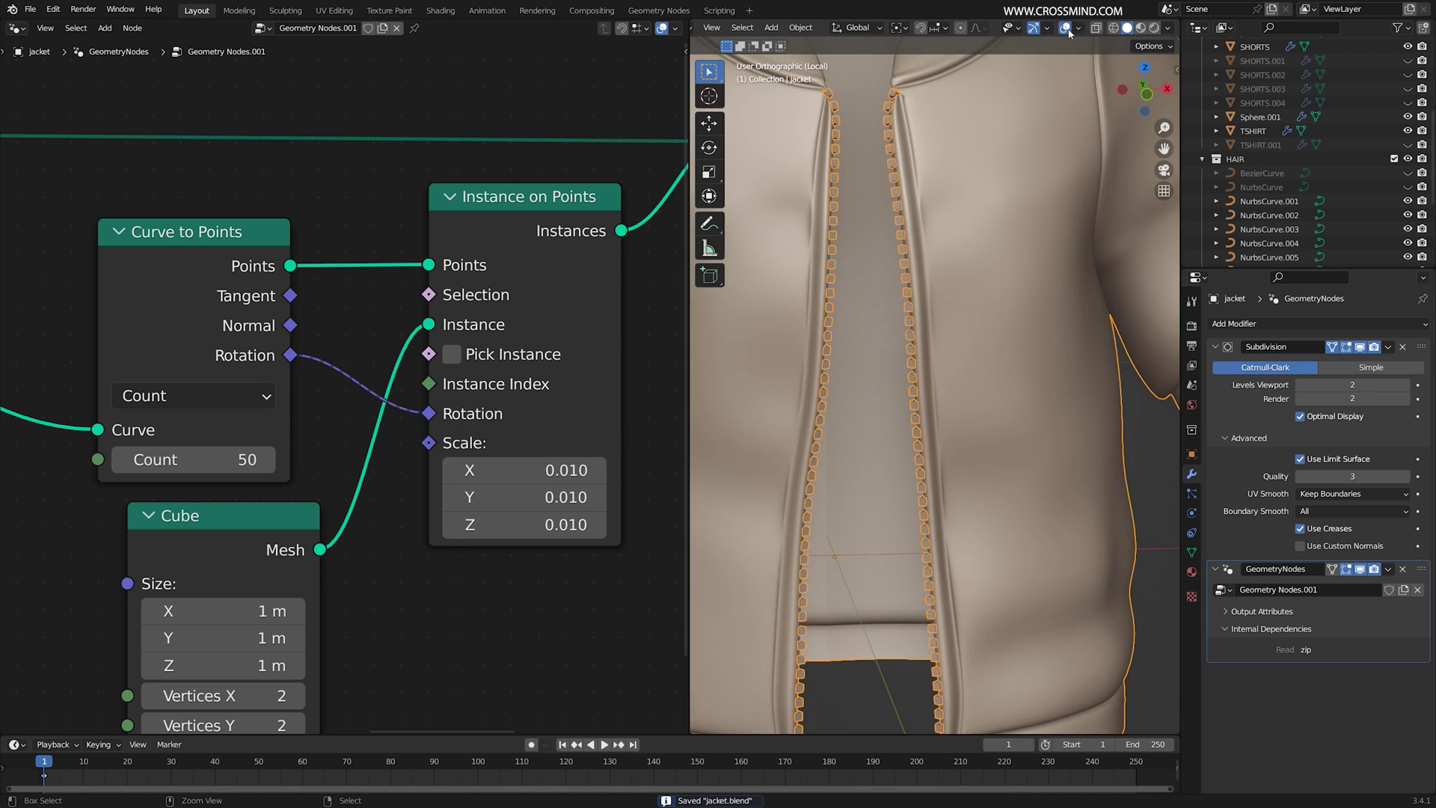
# - Hide the viewport overlays and set the Instance on Points scale to 0.005 on all axes
pyautogui.click(1065, 29)
pyautogui.scroll(4, 897, 359)
pyautogui.scroll(1, 593, 430)
pyautogui.keyDown('shift'); pyautogui.moveTo(524, 479); pyautogui.dragTo(526, 478); pyautogui.keyUp('shift')
pyautogui.scroll(-5, 997, 413)
pyautogui.moveTo(965, 440); pyautogui.dragTo(980, 232, button='middle')
pyautogui.scroll(4, 972, 247)
pyautogui.moveTo(556, 481); pyautogui.dragTo(556, 543)
pyautogui.write('.005')
pyautogui.press('Return')
# - Set the Curve to Points count to 127 for more closely spaced zip teeth
pyautogui.scroll(-3, 556, 482)
pyautogui.moveTo(170, 446); pyautogui.dragTo(395, 437, button='middle')
pyautogui.moveTo(394, 436); pyautogui.dragTo(452, 437)
pyautogui.moveTo(599, 464); pyautogui.dragTo(290, 467, button='middle')
pyautogui.scroll(2, 546, 476)
pyautogui.write('9')
pyautogui.press('Return')
# - Try an Instance on Points Y scale of 0.02 and undo it
pyautogui.click(434, 488)
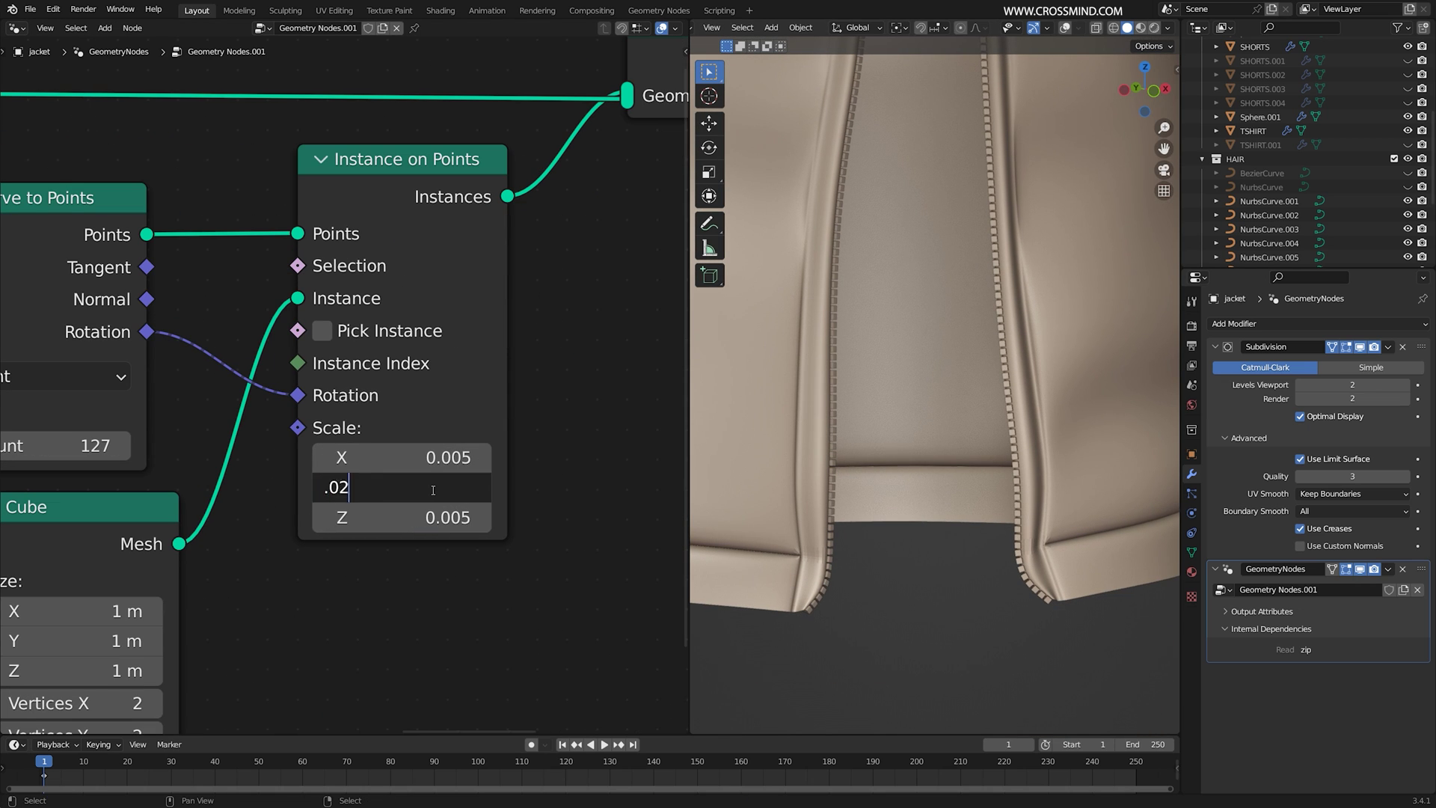
pyautogui.press('Return')
pyautogui.hotkey('ctrl', 'z')
# - Save the file, review the jacket in a maximized viewport, and leave local view to show the whole character
pyautogui.scroll(-5, 980, 317)
pyautogui.keyDown('shift'); pyautogui.moveTo(981, 317); pyautogui.dragTo(1048, 424, button='middle'); pyautogui.keyUp('shift')
pyautogui.hotkey('ctrl', 's')
pyautogui.hotkey('ctrl', 'space')
pyautogui.moveTo(1135, 385)
pyautogui.keyDown('shift'); pyautogui.mouseDown(button='middle')
pyautogui.moveTo(1079, 408)
pyautogui.moveTo(1142, 362)
pyautogui.moveTo(1123, 362)
pyautogui.mouseUp(button='middle'); pyautogui.keyUp('shift')
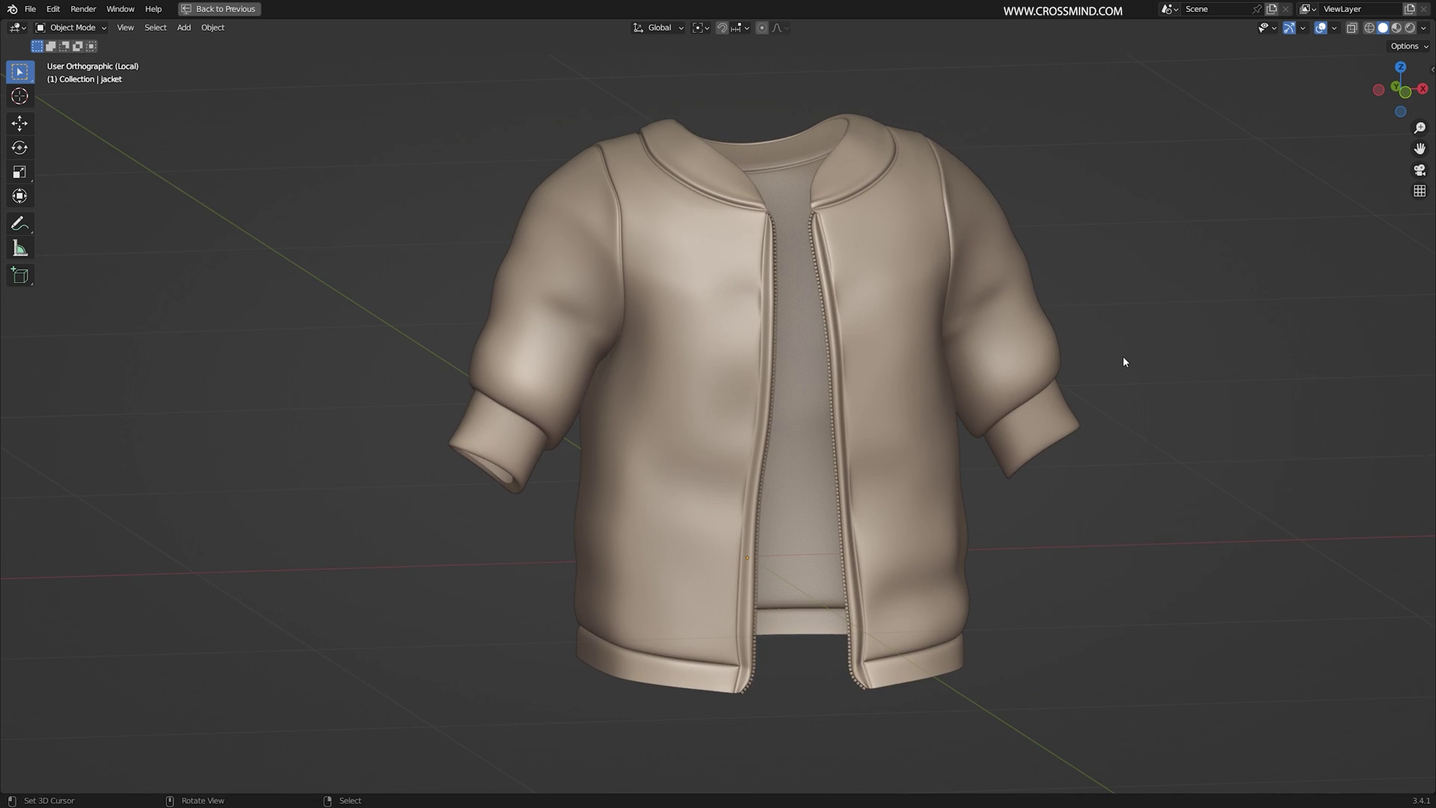
pyautogui.press('KP_Divide')
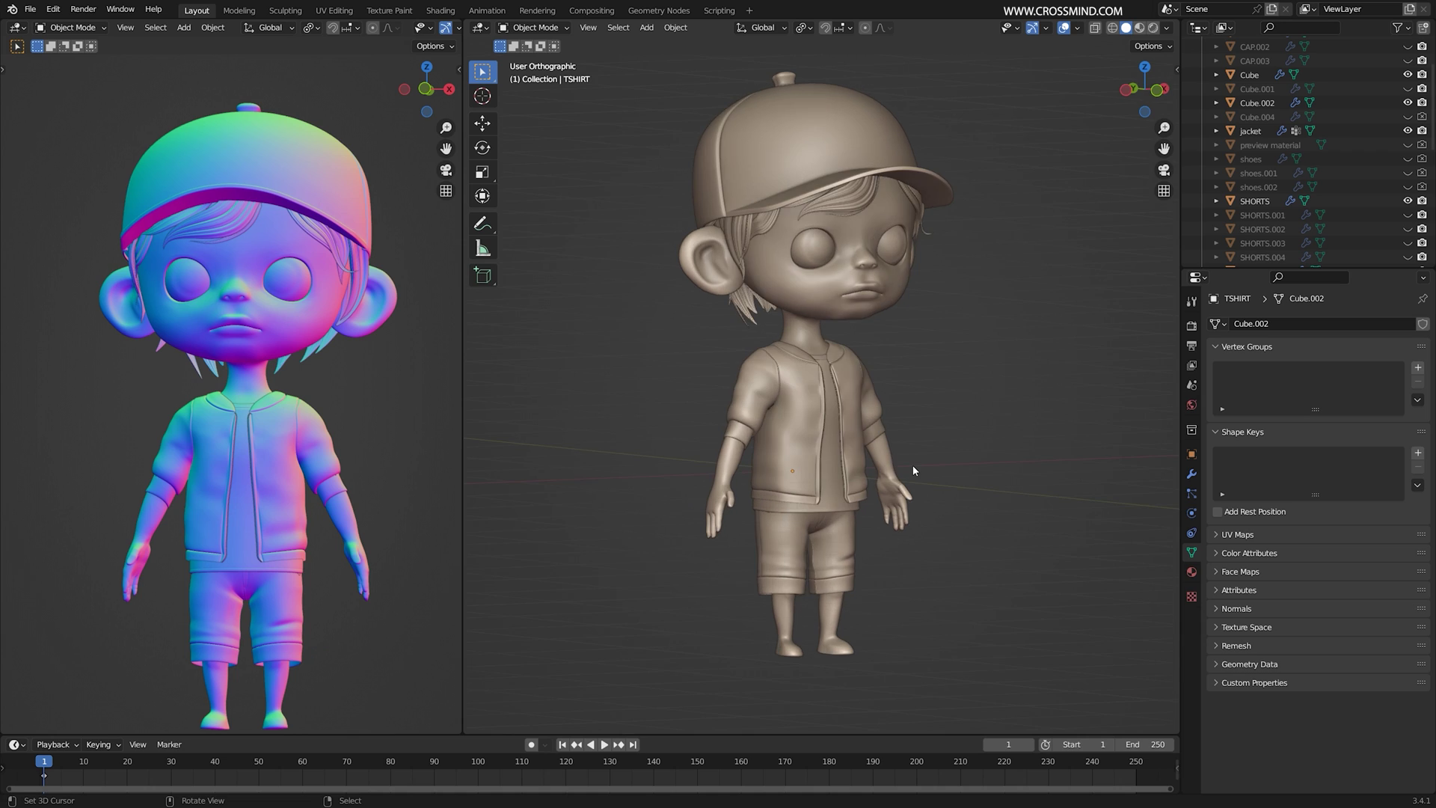
# - Add a plane mesh in a maximized top view and move it about 1.9 m along X
pyautogui.hotkey('ctrl', 'space')
pyautogui.press('KP_7')
pyautogui.hotkey('shift', 'a')
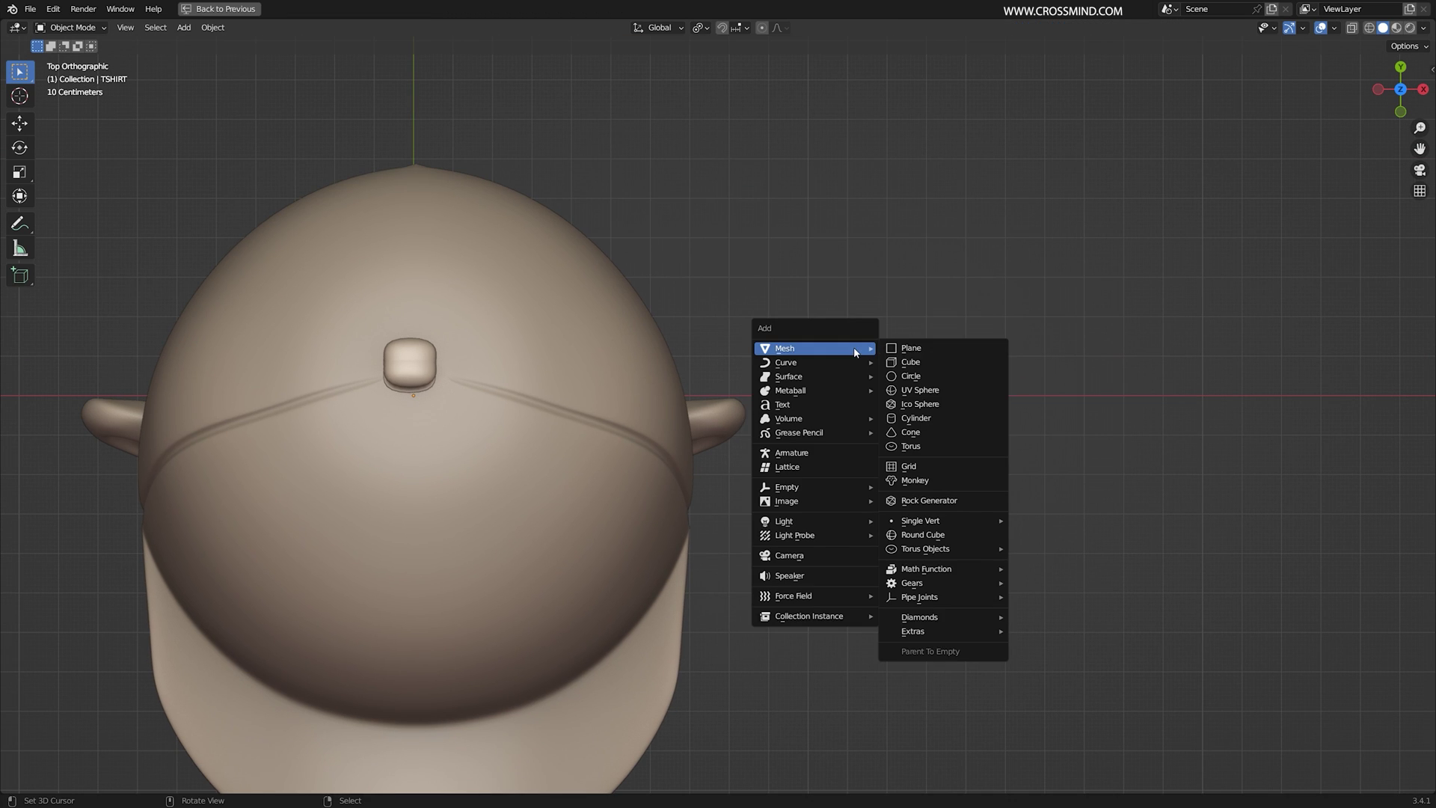
pyautogui.click(925, 349)
pyautogui.scroll(-2, 695, 415)
pyautogui.click(1174, 404)
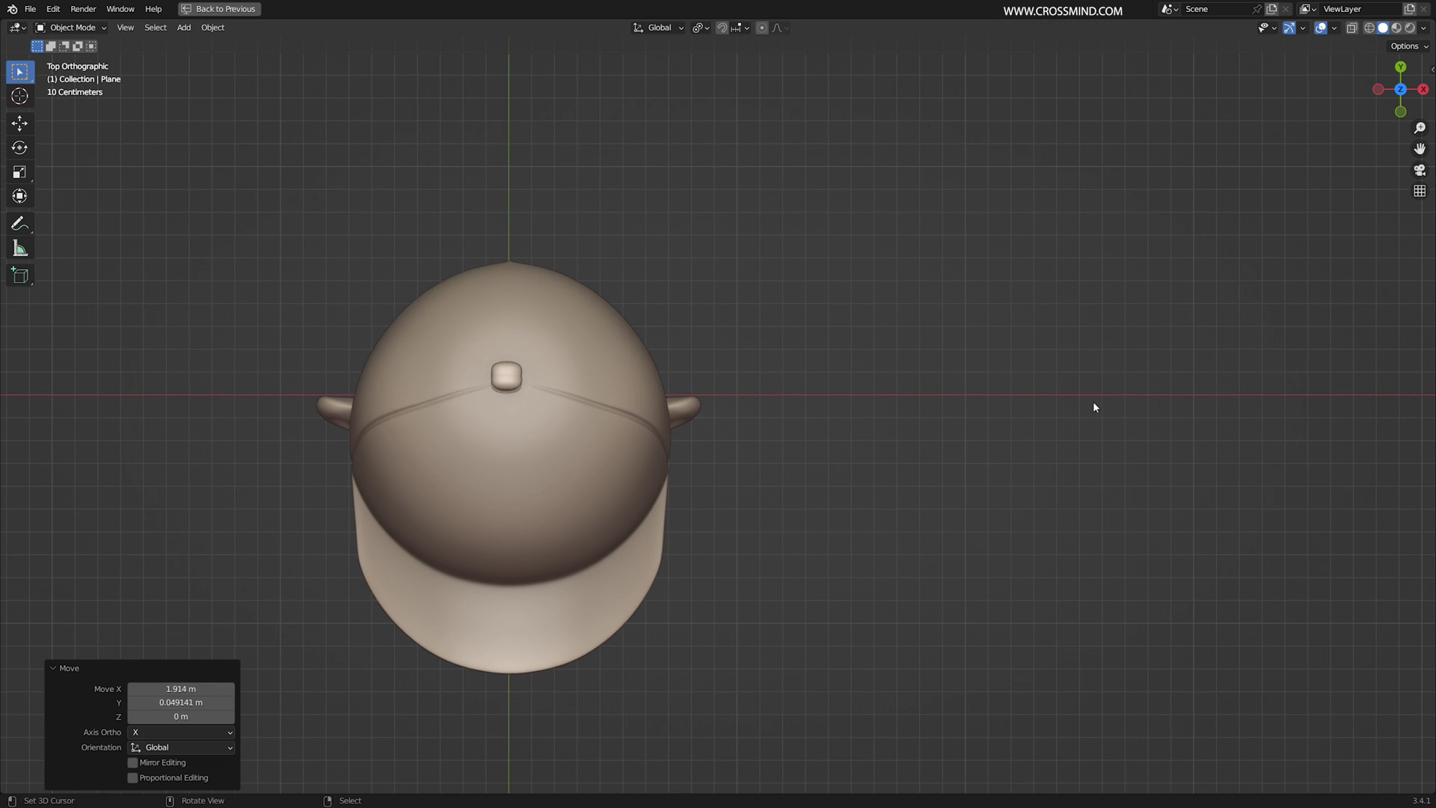
# - Switch to wireframe shading and move the plane about 3 m along Y, beside the character
pyautogui.press('z')
pyautogui.scroll(-4, 883, 404)
pyautogui.press('g')
pyautogui.click(764, 132)
pyautogui.scroll(2, 948, 369)
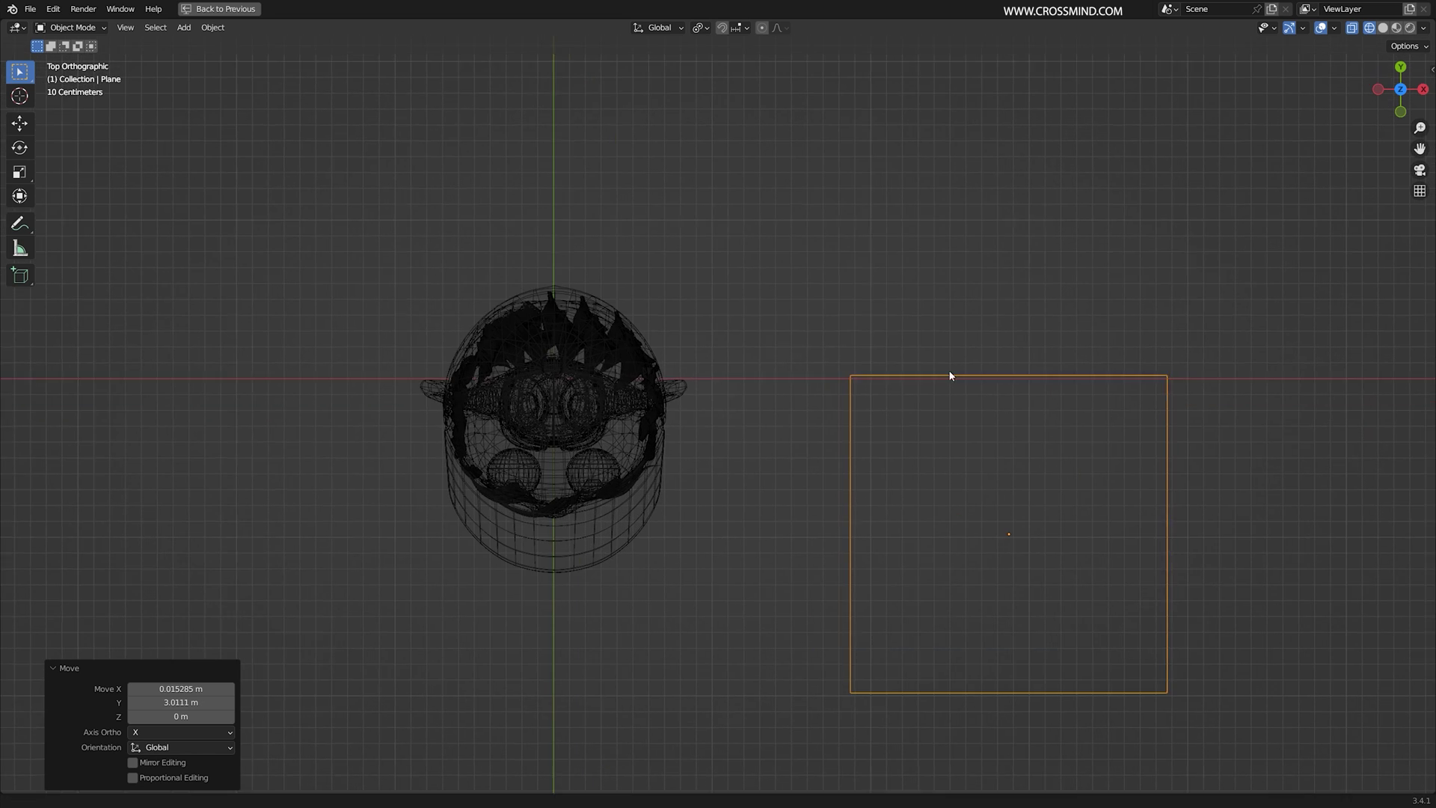
# - In Edit Mode, scale the plane by about 0.394 and move it about -0.86 m in X and 0.6 m in Y
pyautogui.press('Tab')
pyautogui.scroll(2, 949, 370)
pyautogui.scroll(-2, 973, 374)
pyautogui.press('s')
pyautogui.click(925, 372)
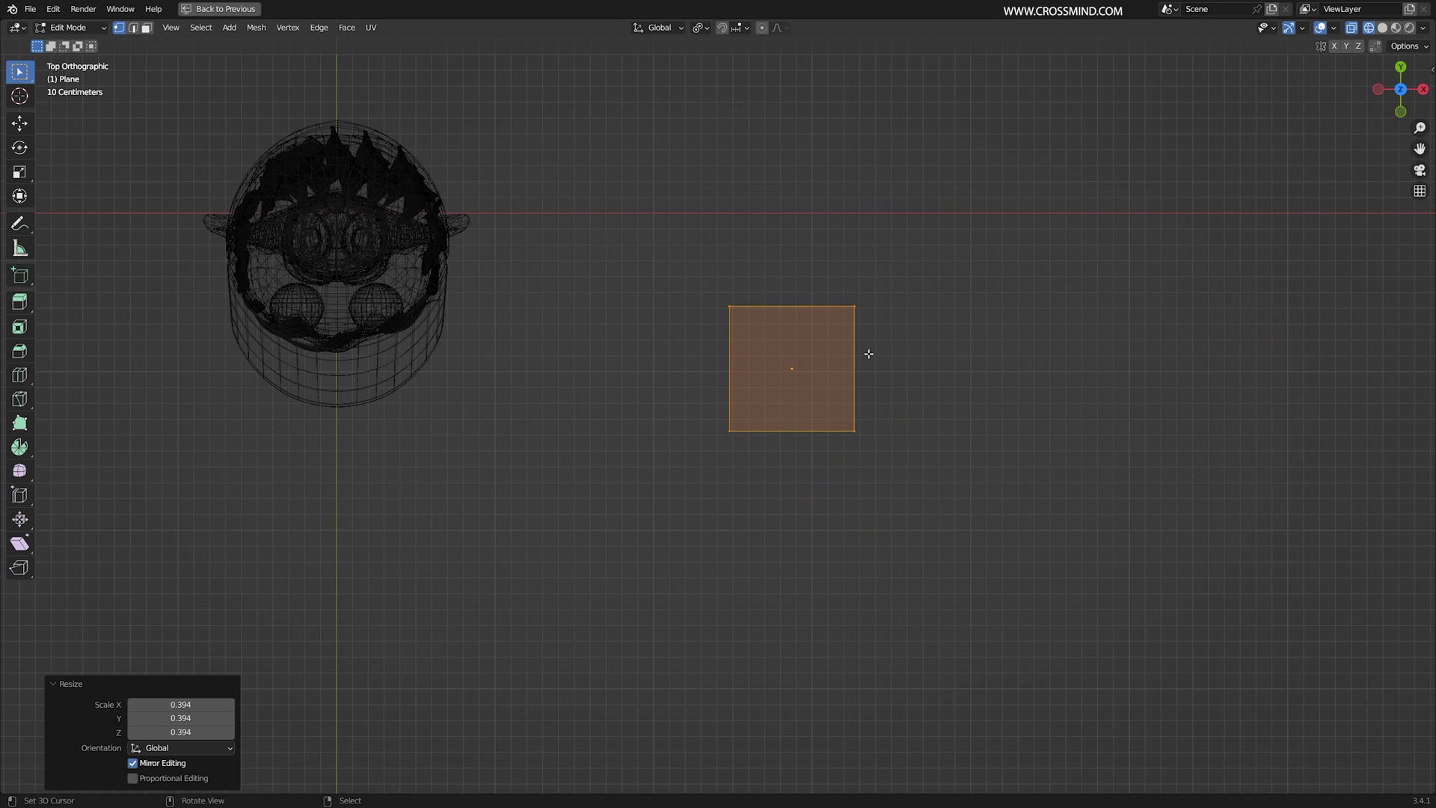
pyautogui.keyDown('shift'); pyautogui.moveTo(841, 376); pyautogui.dragTo(917, 477, button='middle'); pyautogui.keyUp('shift')
pyautogui.press('g')
pyautogui.click(779, 382)
# - Stretch the plane along Y into a tall rectangle and scale it down uniformly twice, the first time by about 0.612
pyautogui.scroll(3, 779, 382)
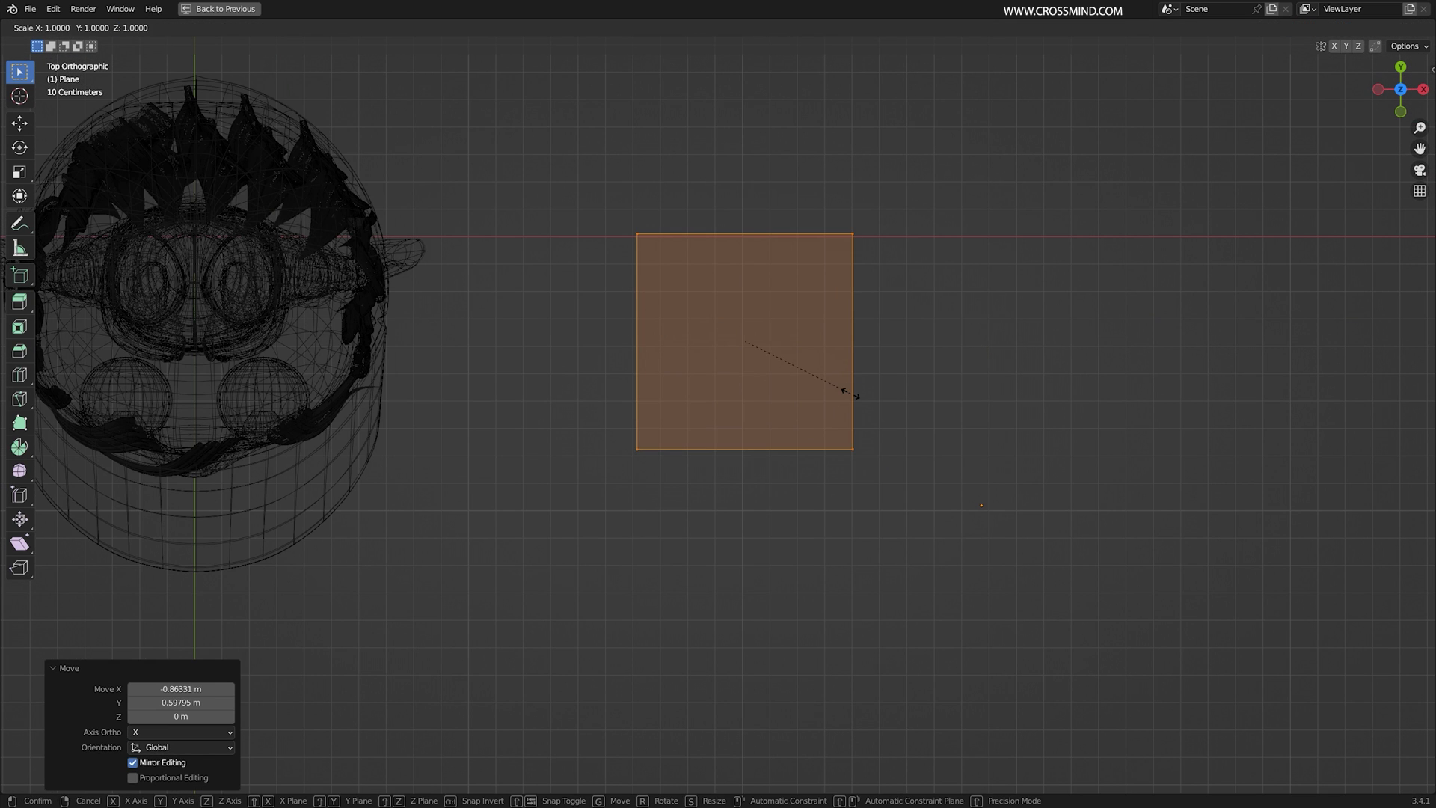
pyautogui.press('y')
pyautogui.click(919, 477)
pyautogui.press('s')
pyautogui.click(856, 420)
pyautogui.moveTo(856, 419); pyautogui.dragTo(901, 373, button='middle')
pyautogui.press('s')
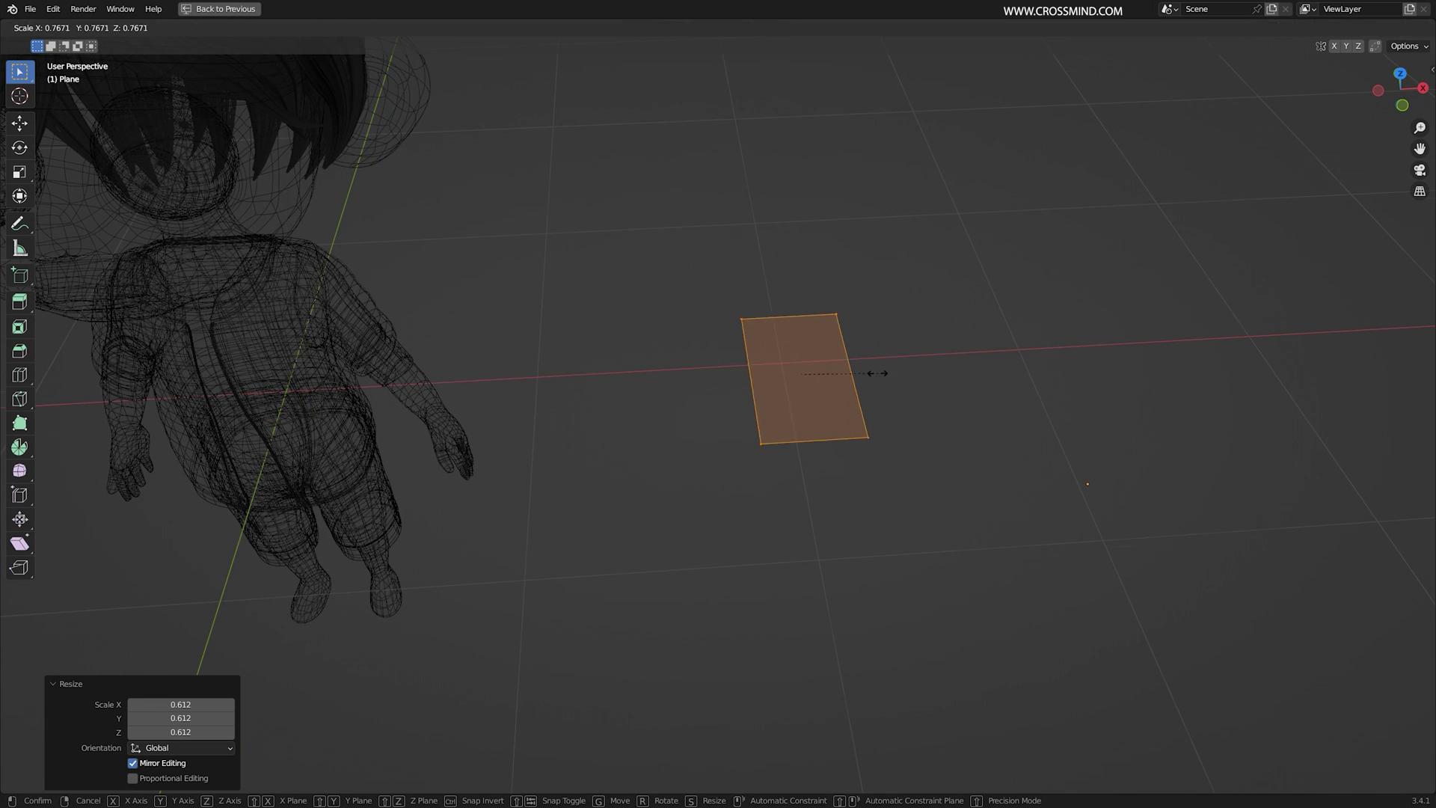
pyautogui.click(859, 407)
# - Isolate the plane in top view and add three evenly spaced horizontal loop cuts across it
pyautogui.press('KP_Divide')
pyautogui.press('KP_7')
pyautogui.hotkey('ctrl', 'r')
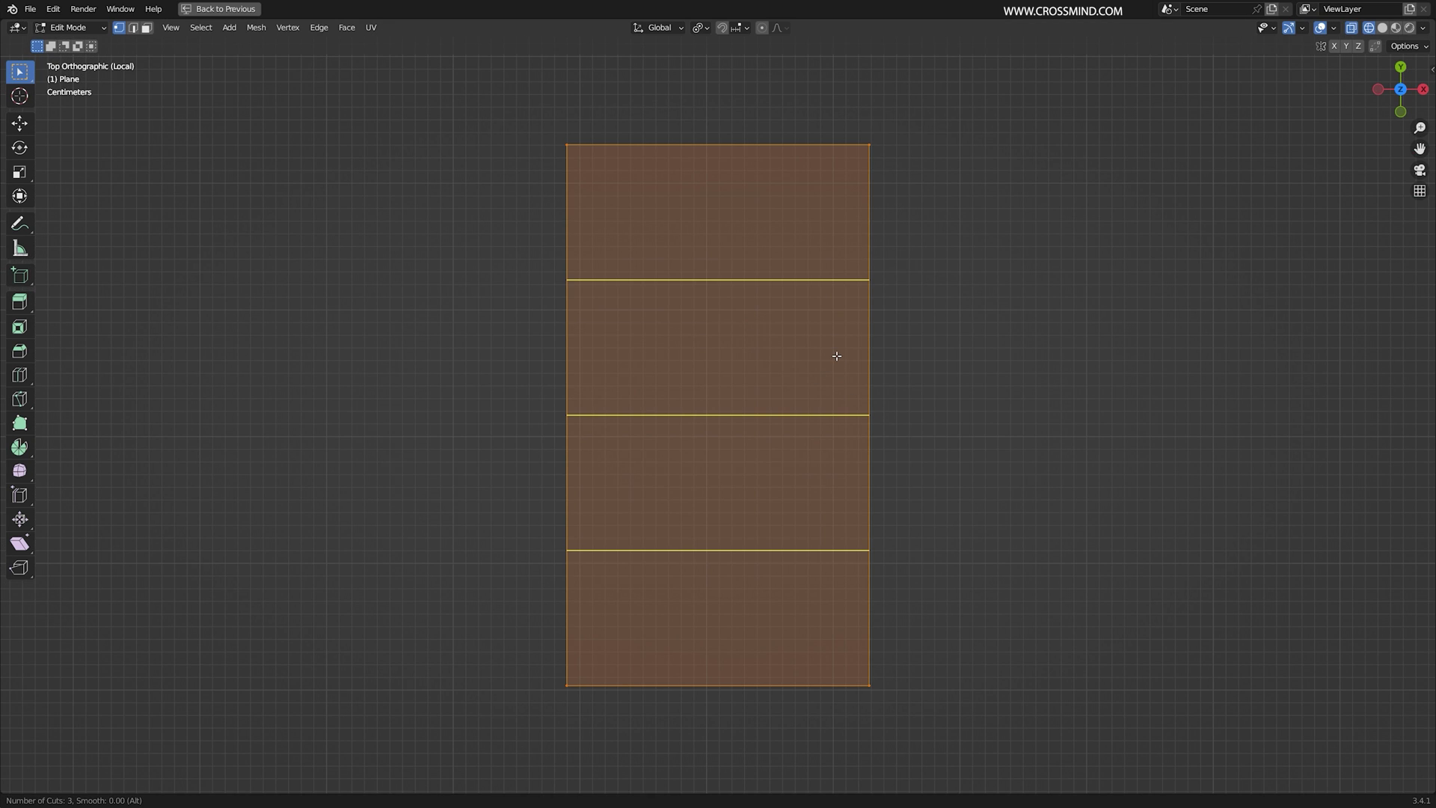
pyautogui.click(836, 356)
pyautogui.rightClick(703, 261)
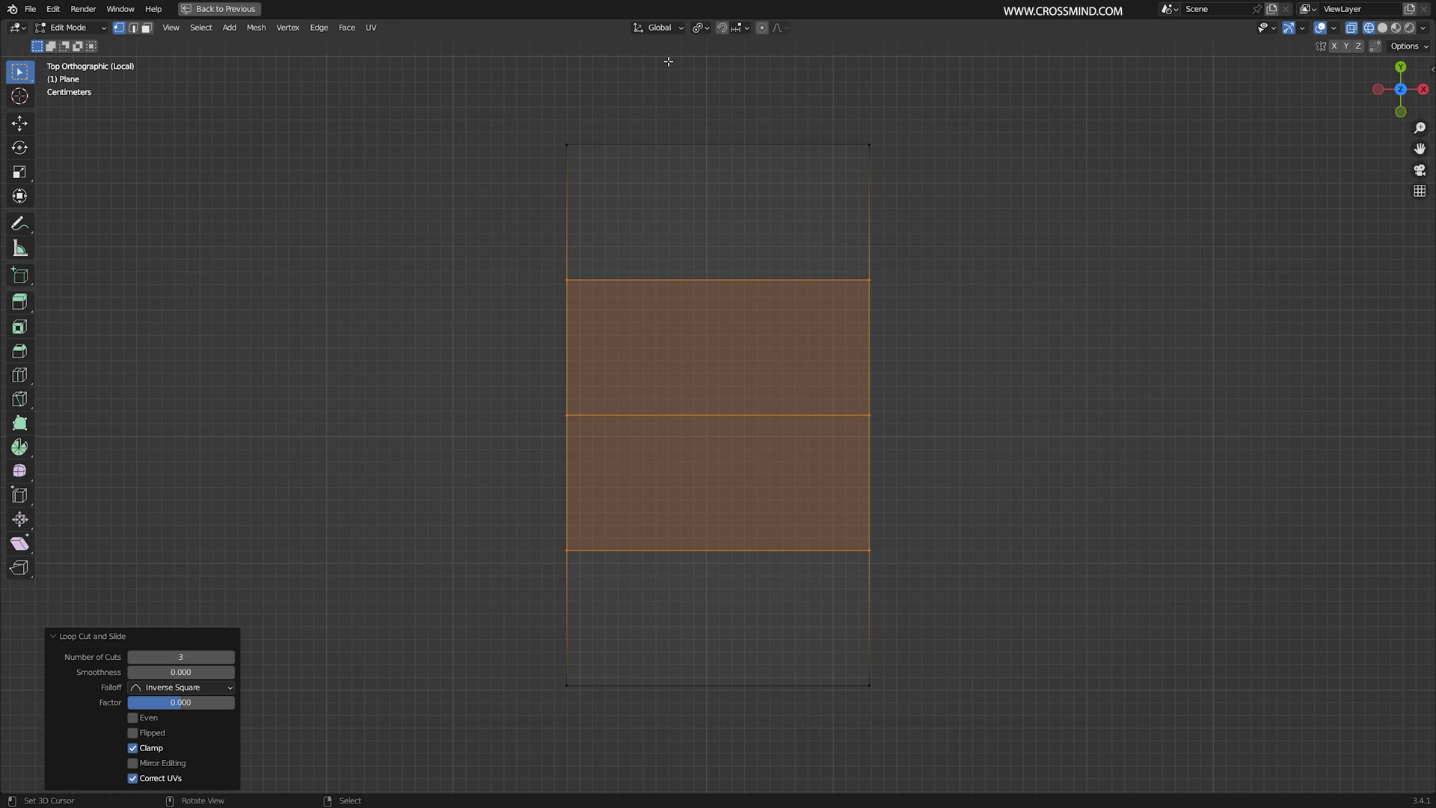
# - Add two evenly spaced vertical loop cuts to the plane
pyautogui.hotkey('ctrl', 'r')
pyautogui.scroll(1, 689, 180)
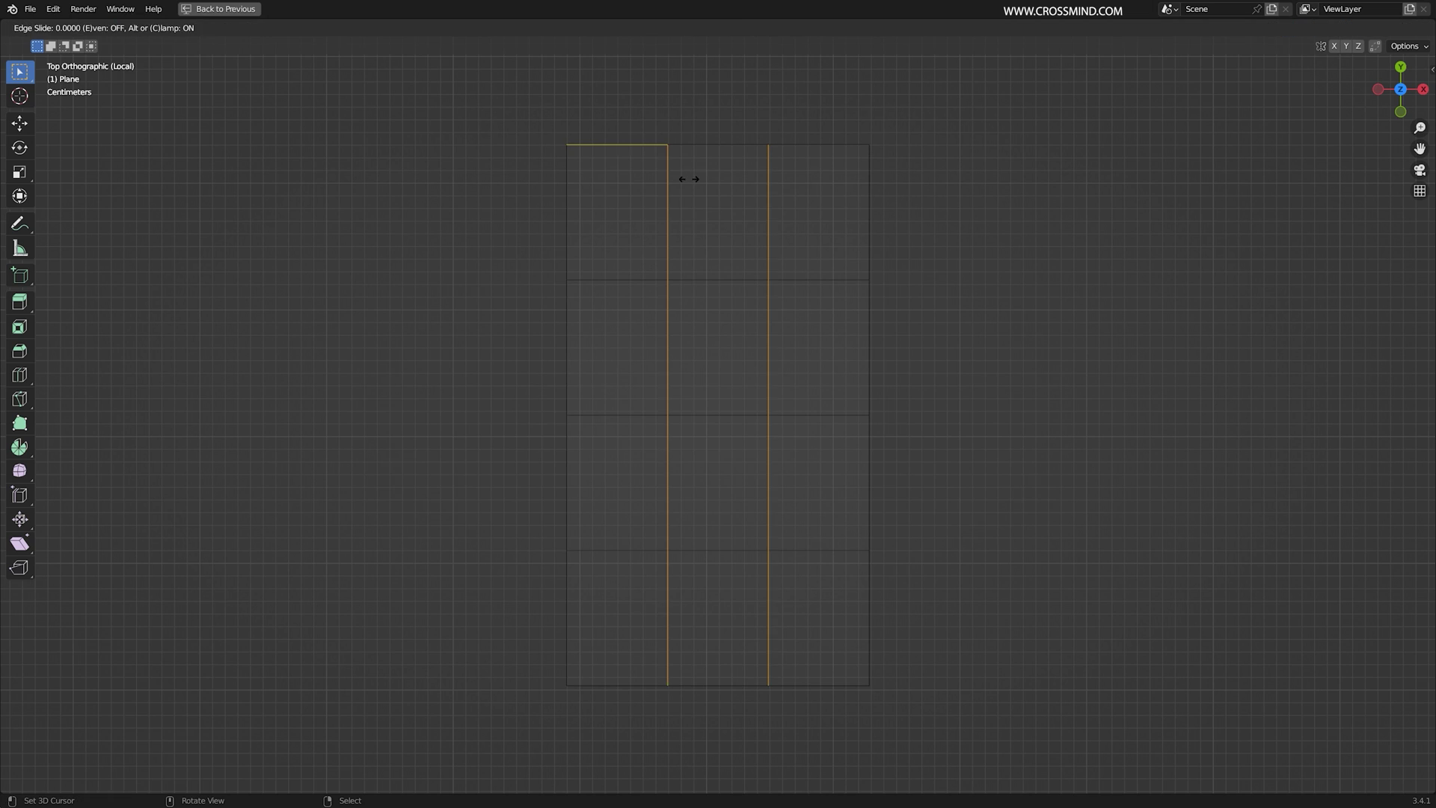
pyautogui.rightClick(699, 189)
# - Select the plane's four corner vertices, change the transform pivot to a shared centre, and scale them inward by about 0.843
pyautogui.rightClick(567, 144)
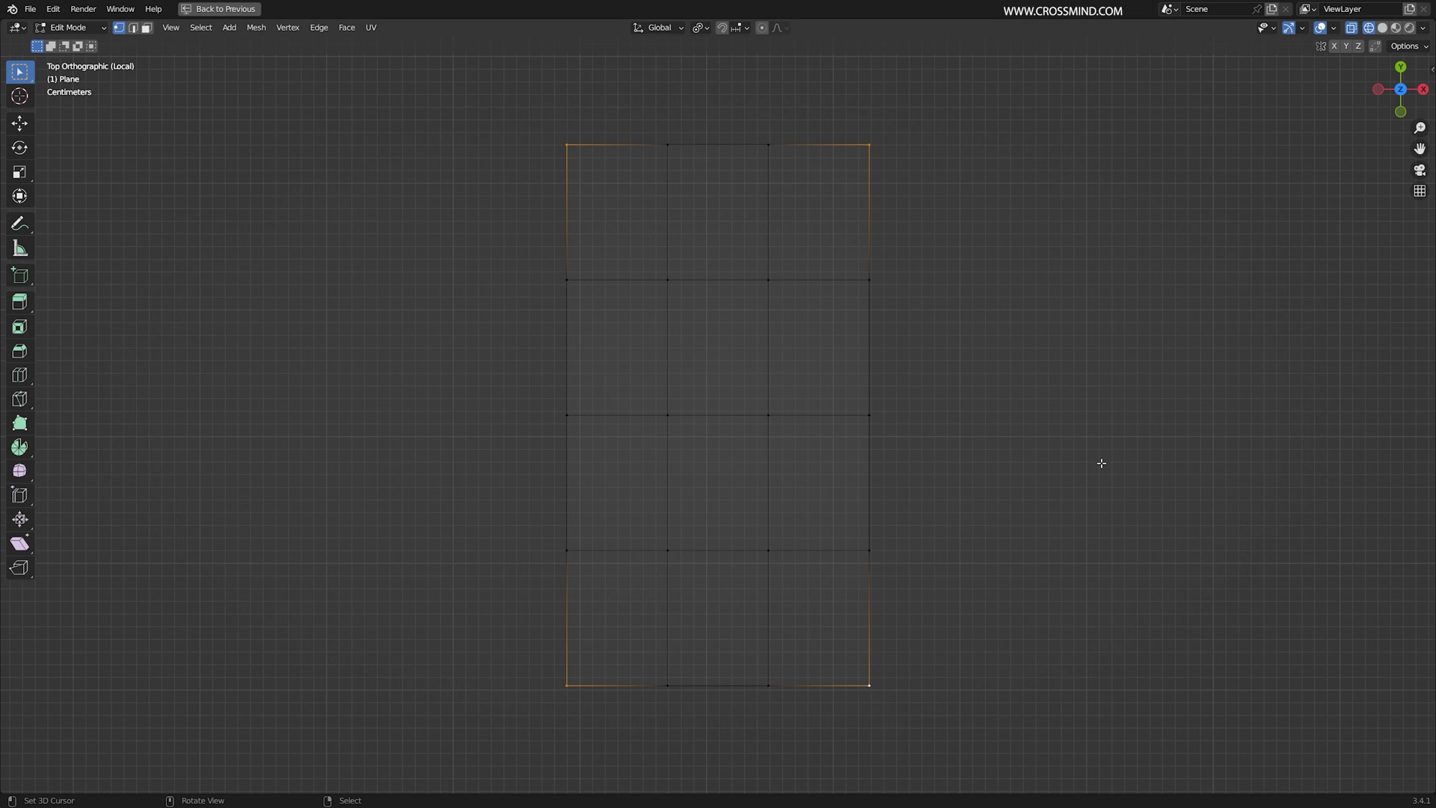
pyautogui.click(659, 28)
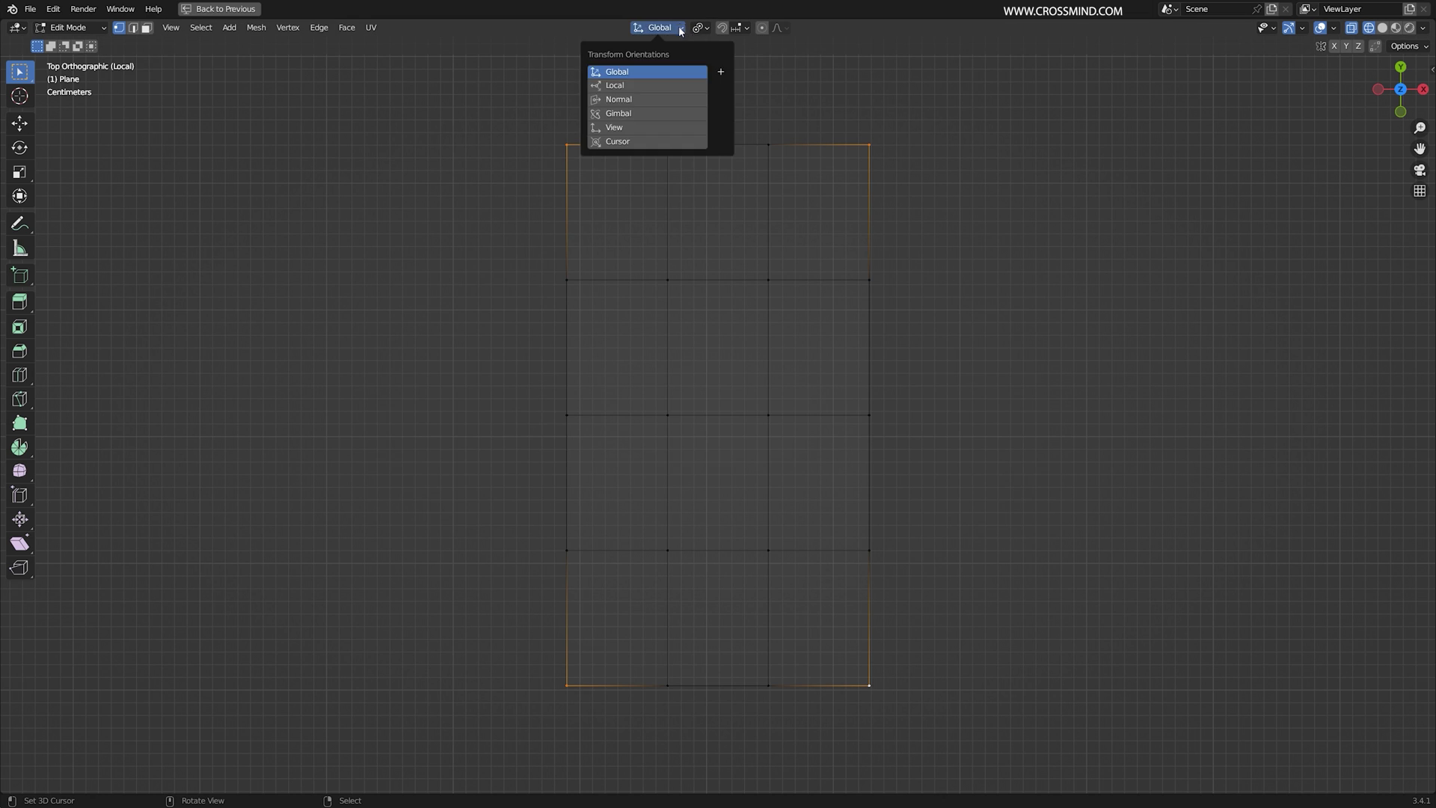
pyautogui.click(701, 28)
pyautogui.click(961, 457)
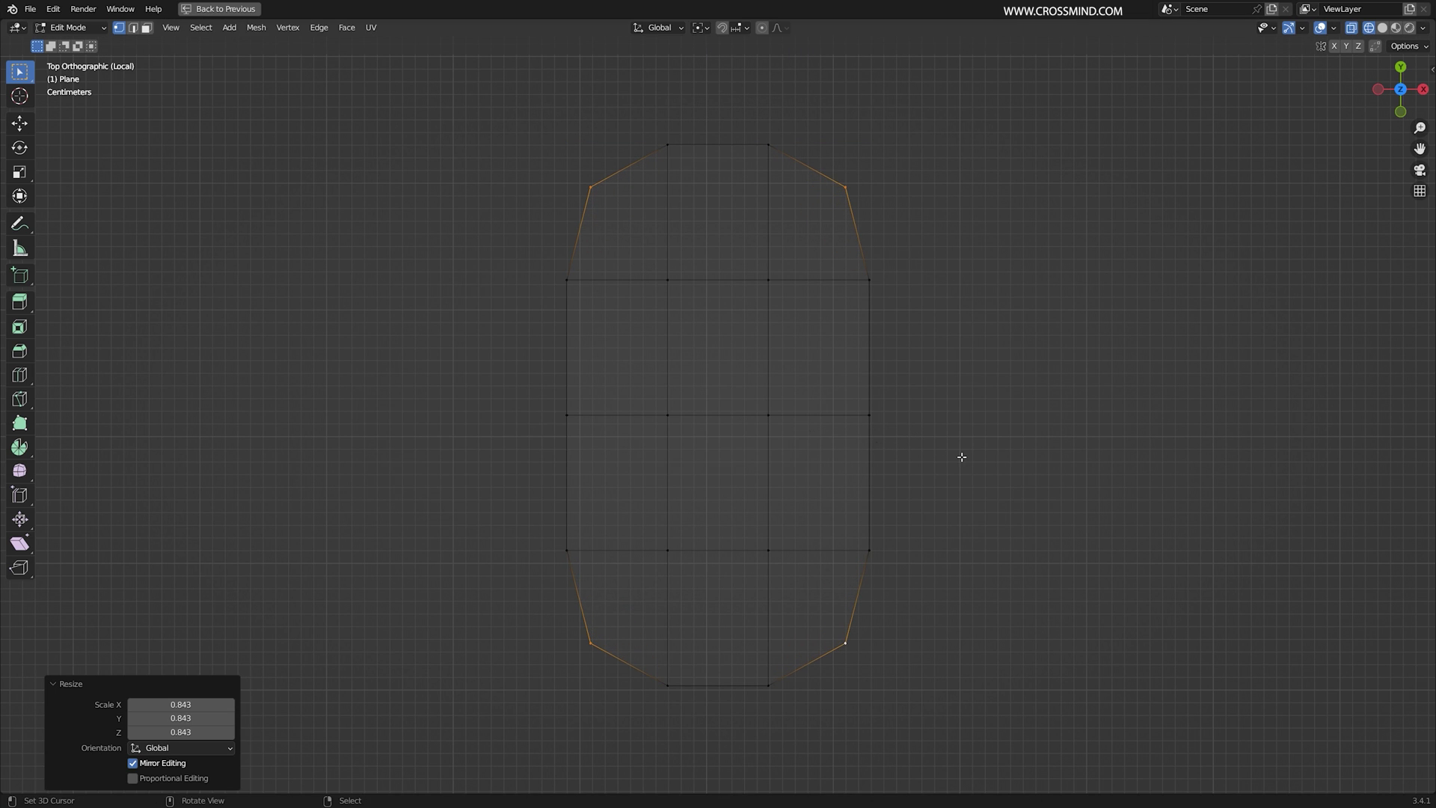
# - Leave mesh editing, give the rounded plane a level 2 subdivision, and save the file
pyautogui.moveTo(726, 590); pyautogui.dragTo(843, 449, button='middle')
pyautogui.press('a')
pyautogui.moveTo(1029, 436); pyautogui.dragTo(988, 433, button='middle')
pyautogui.press('Tab')
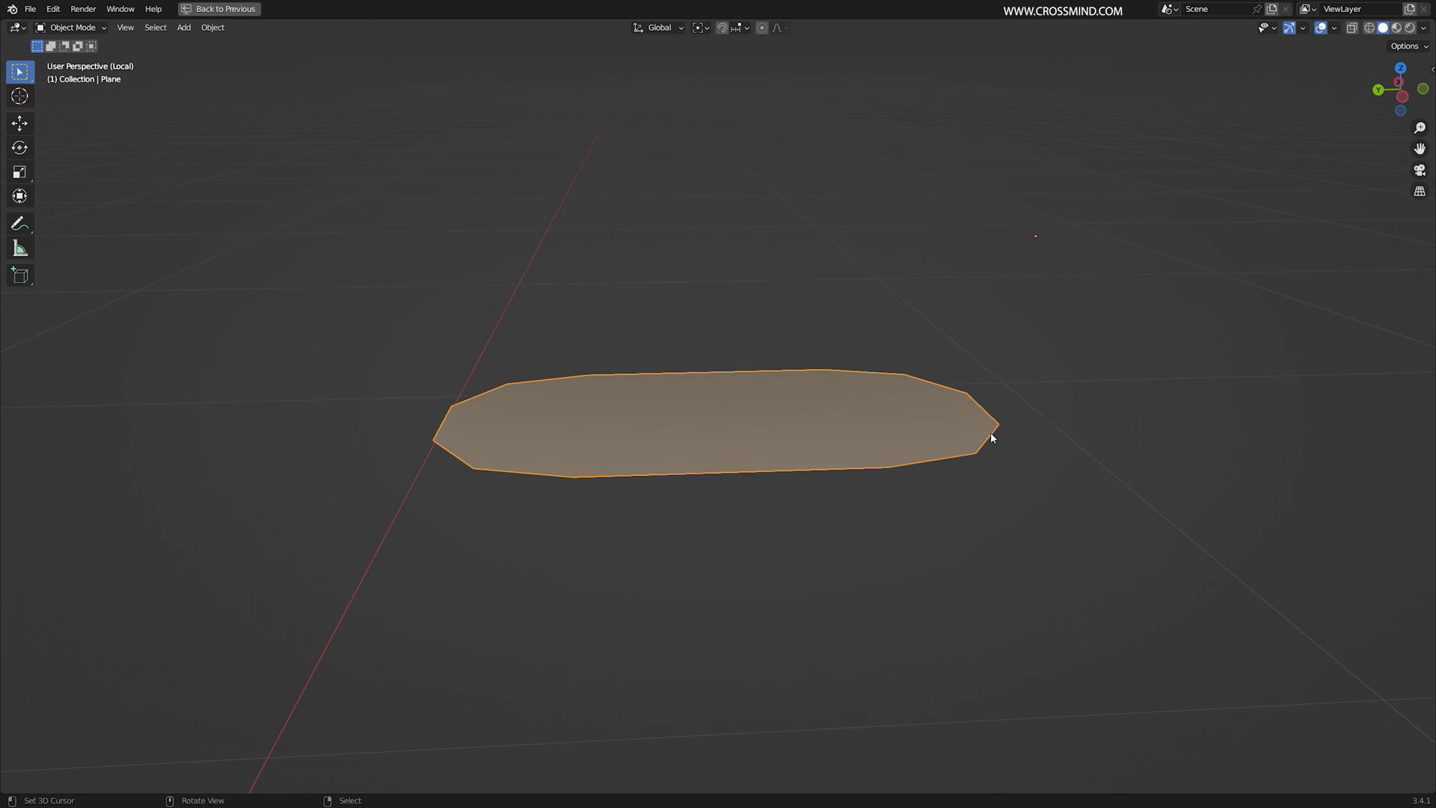
pyautogui.hotkey('ctrl', '2')
pyautogui.keyDown('shift'); pyautogui.moveTo(934, 496); pyautogui.dragTo(854, 498, button='middle'); pyautogui.keyUp('shift')
pyautogui.hotkey('ctrl', 's')
pyautogui.keyDown('shift'); pyautogui.moveTo(783, 537); pyautogui.dragTo(828, 537, button='middle'); pyautogui.keyUp('shift')
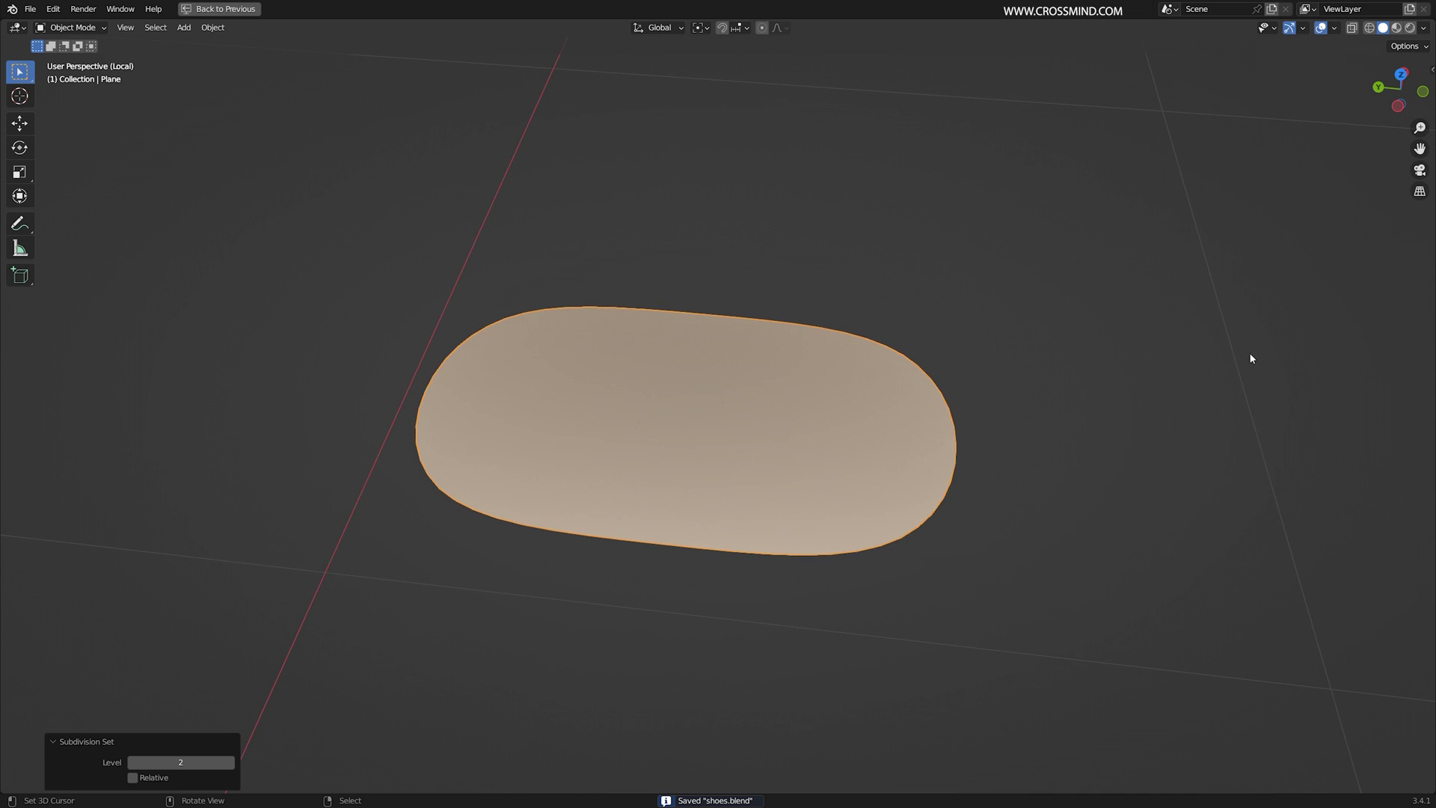
# - Clear the rounded plane's location
pyautogui.rightClick(925, 424)
pyautogui.scroll(1, 924, 427)
pyautogui.moveTo(947, 427); pyautogui.dragTo(963, 380, button='middle')
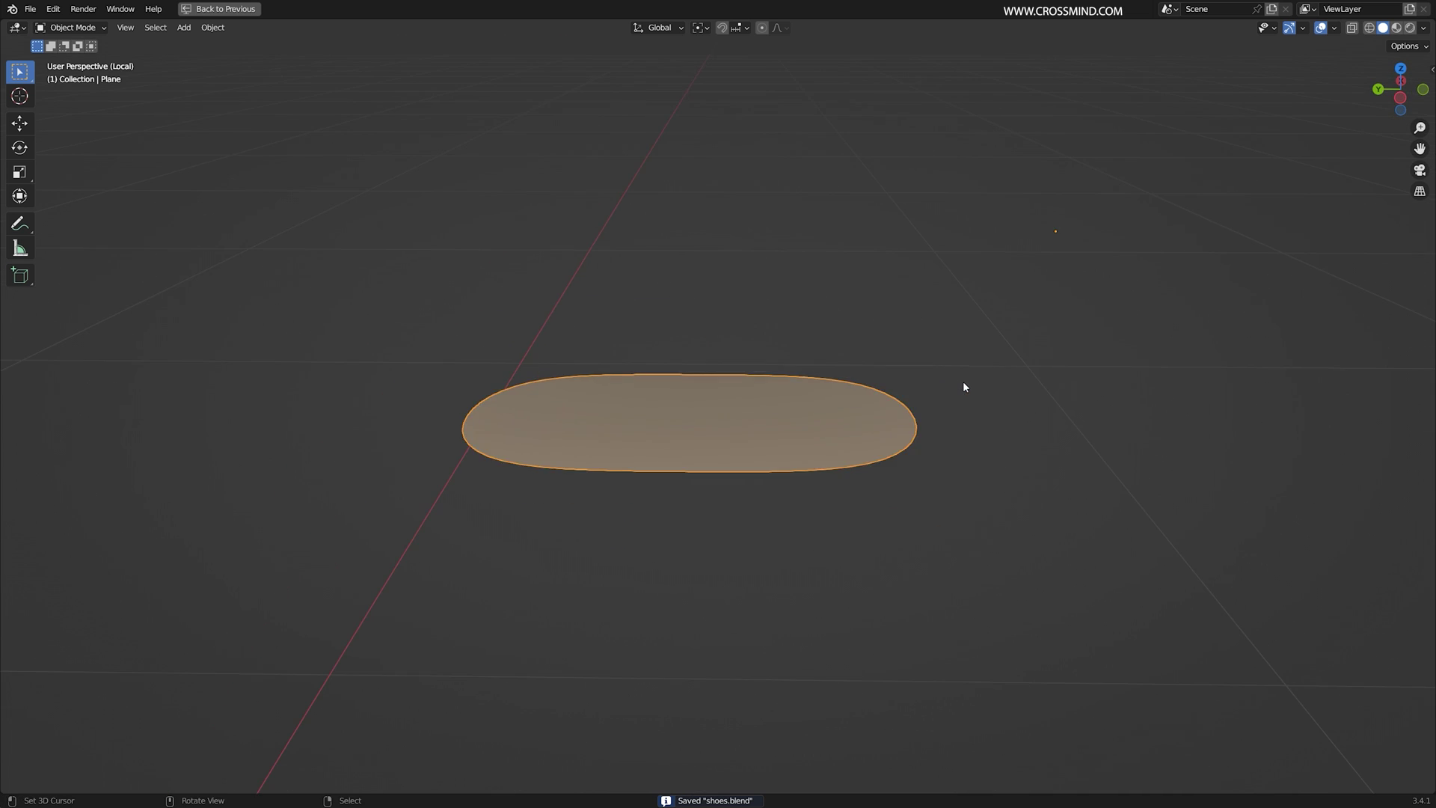
pyautogui.hotkey('alt', 'g')
pyautogui.press('KP_Decimal')
pyautogui.moveTo(787, 438); pyautogui.dragTo(784, 440, button='middle')
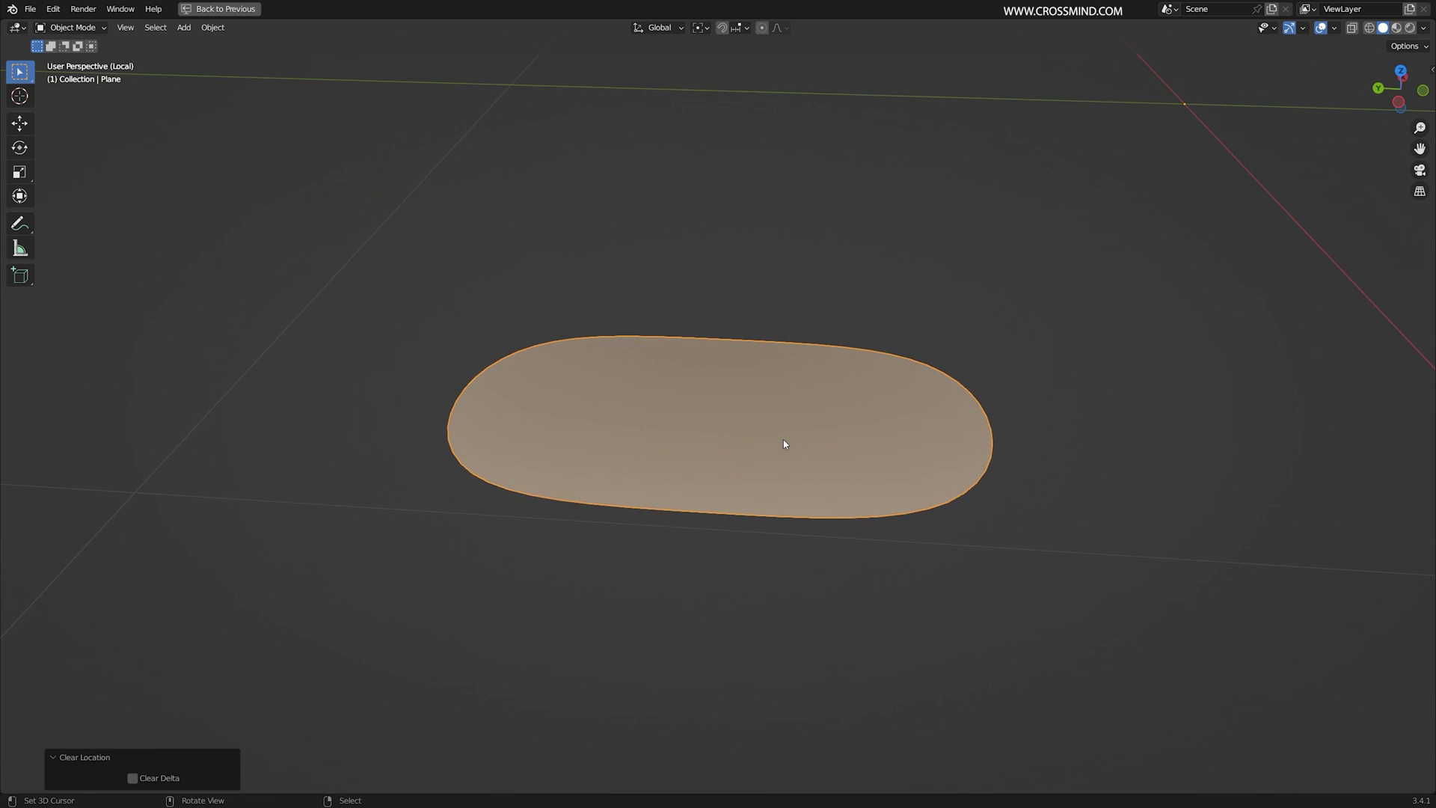
# - Extrude the whole plane upward about 0.04 m along Z into a thick slab
pyautogui.press('3')
pyautogui.rightClick(520, 379)
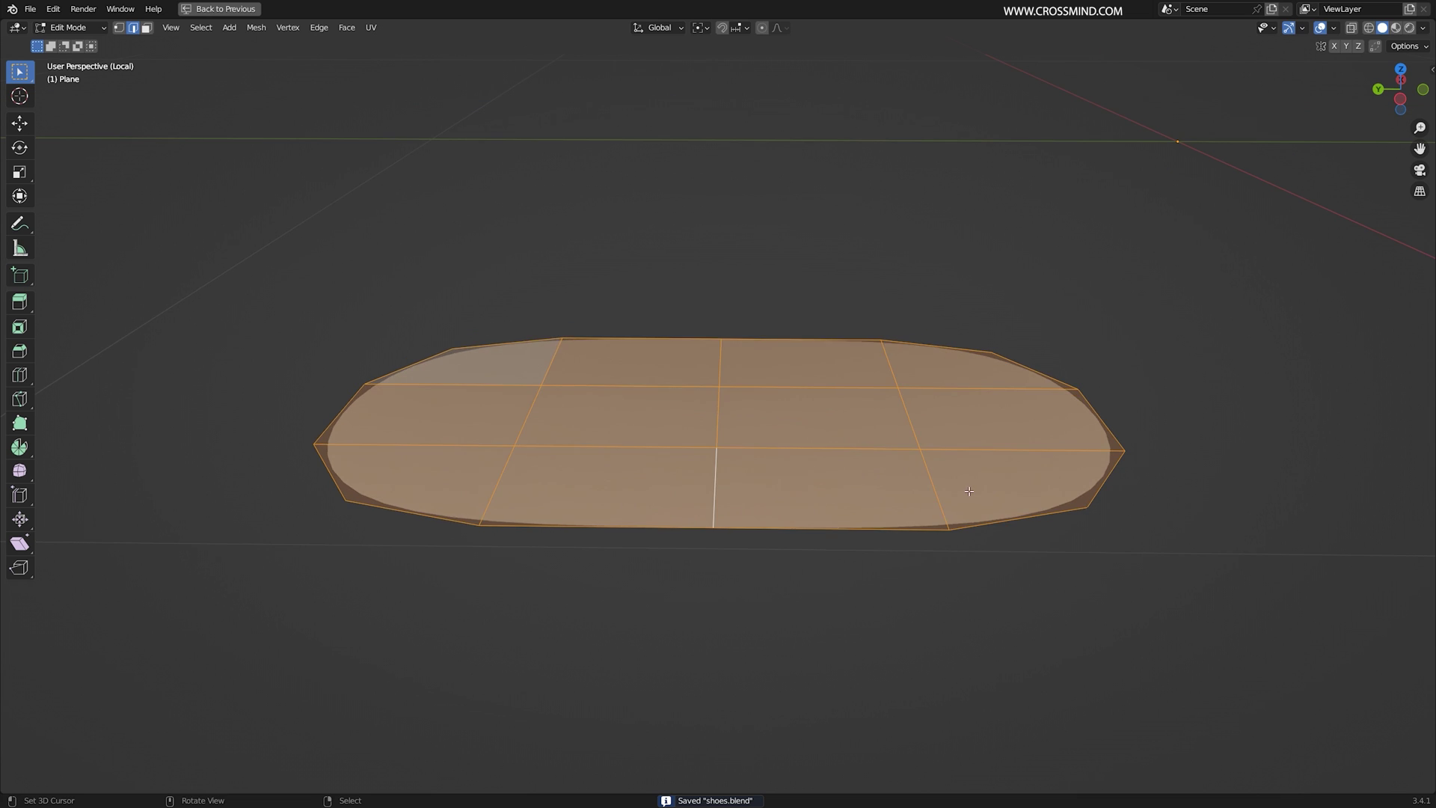
pyautogui.press('e')
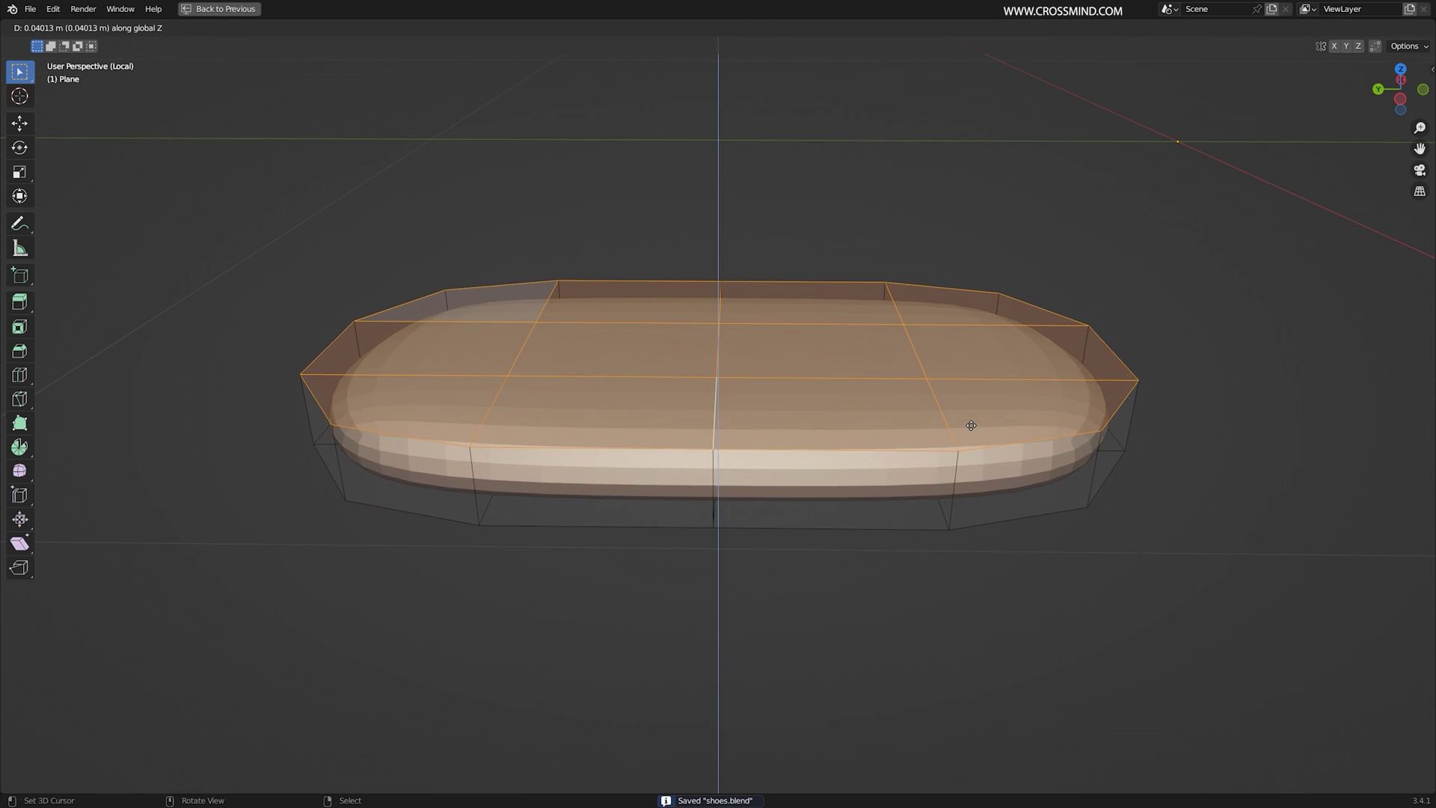
pyautogui.click(971, 425)
# - Add two horizontal loop cuts around the slab's side, one near the upper rim and one near the lower rim, and save the file
pyautogui.moveTo(971, 425); pyautogui.dragTo(940, 444, button='middle')
pyautogui.hotkey('ctrl', 'r')
pyautogui.click(937, 437)
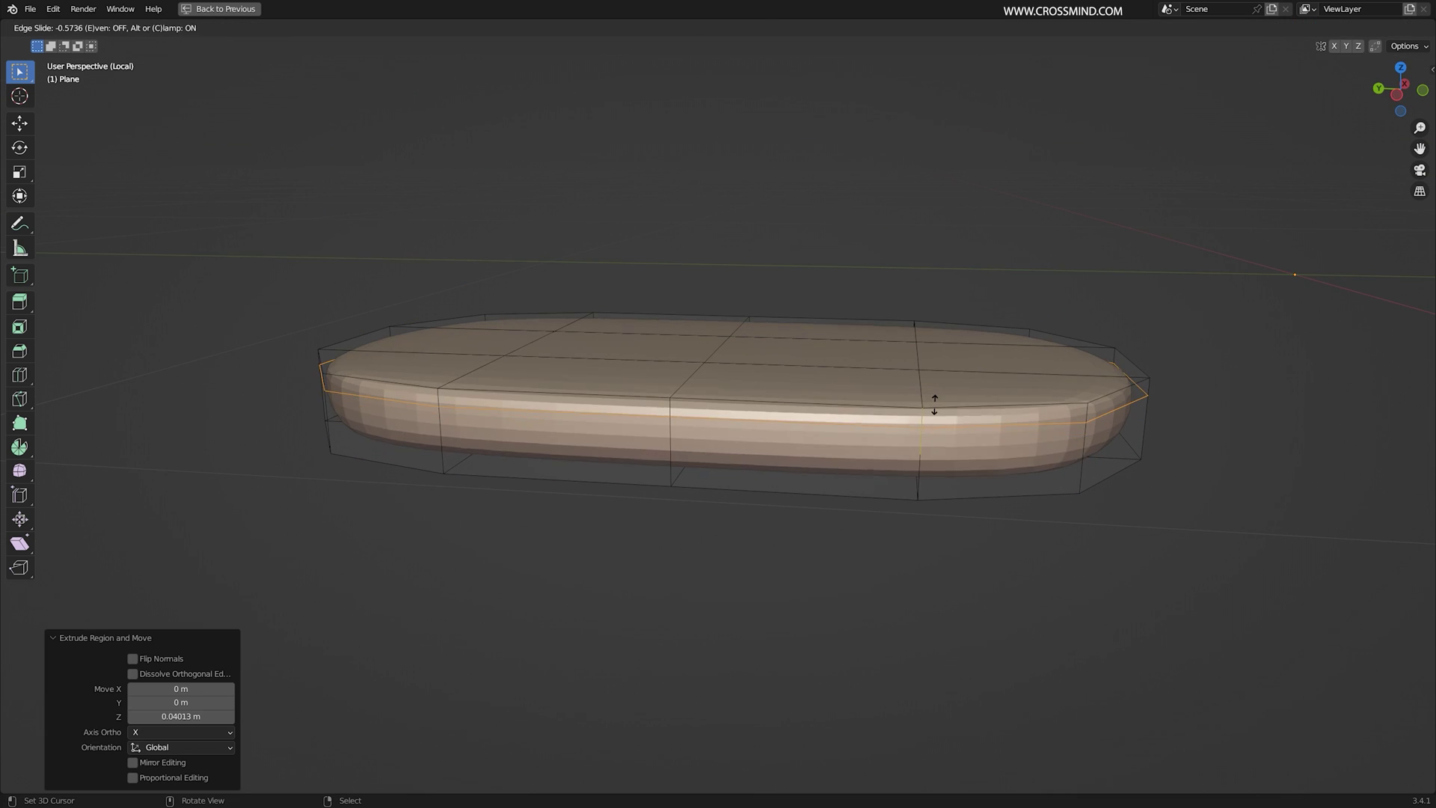
pyautogui.click(933, 402)
pyautogui.hotkey('ctrl', 'r')
pyautogui.click(927, 465)
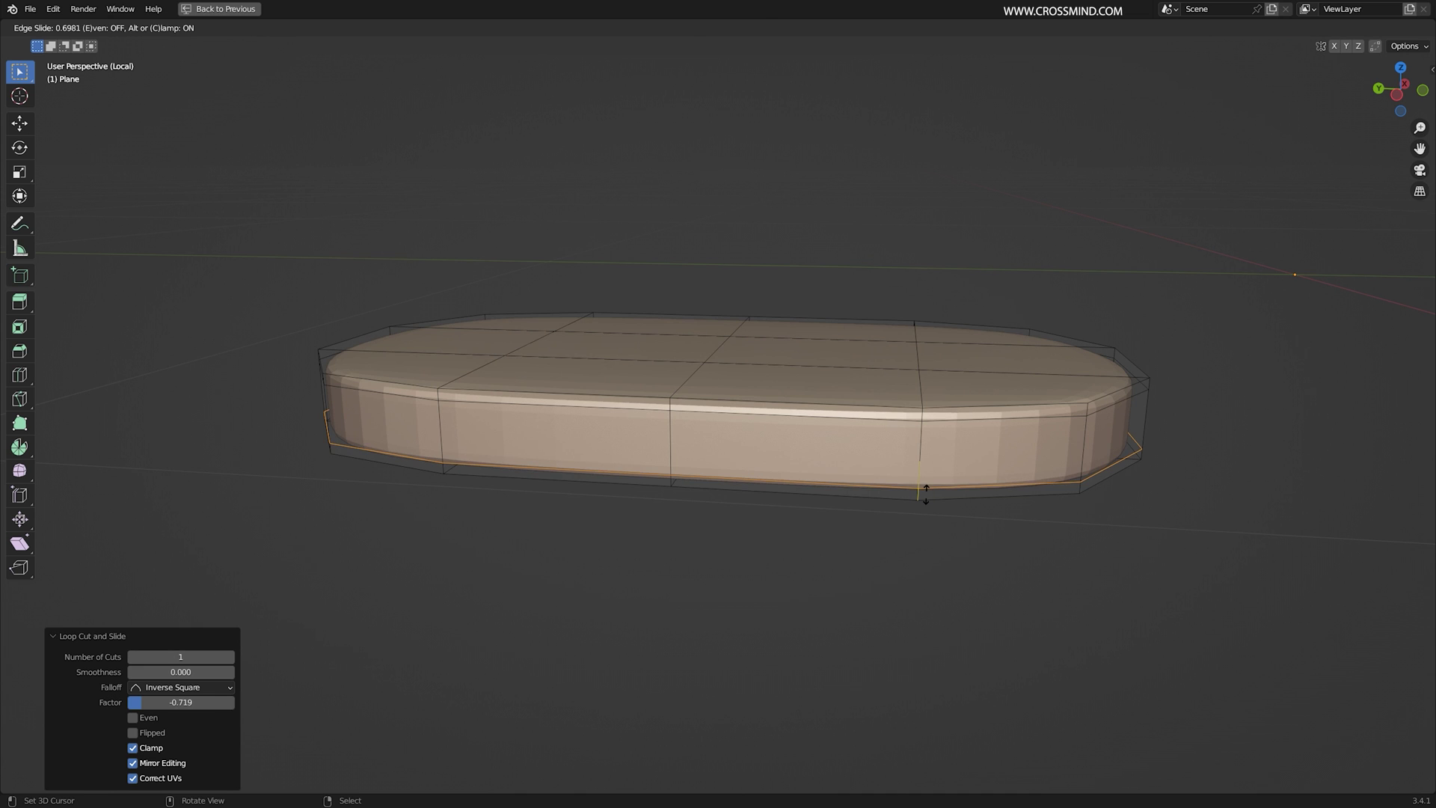
pyautogui.click(926, 493)
pyautogui.hotkey('ctrl', 's')
pyautogui.moveTo(946, 487); pyautogui.dragTo(986, 459, button='middle')
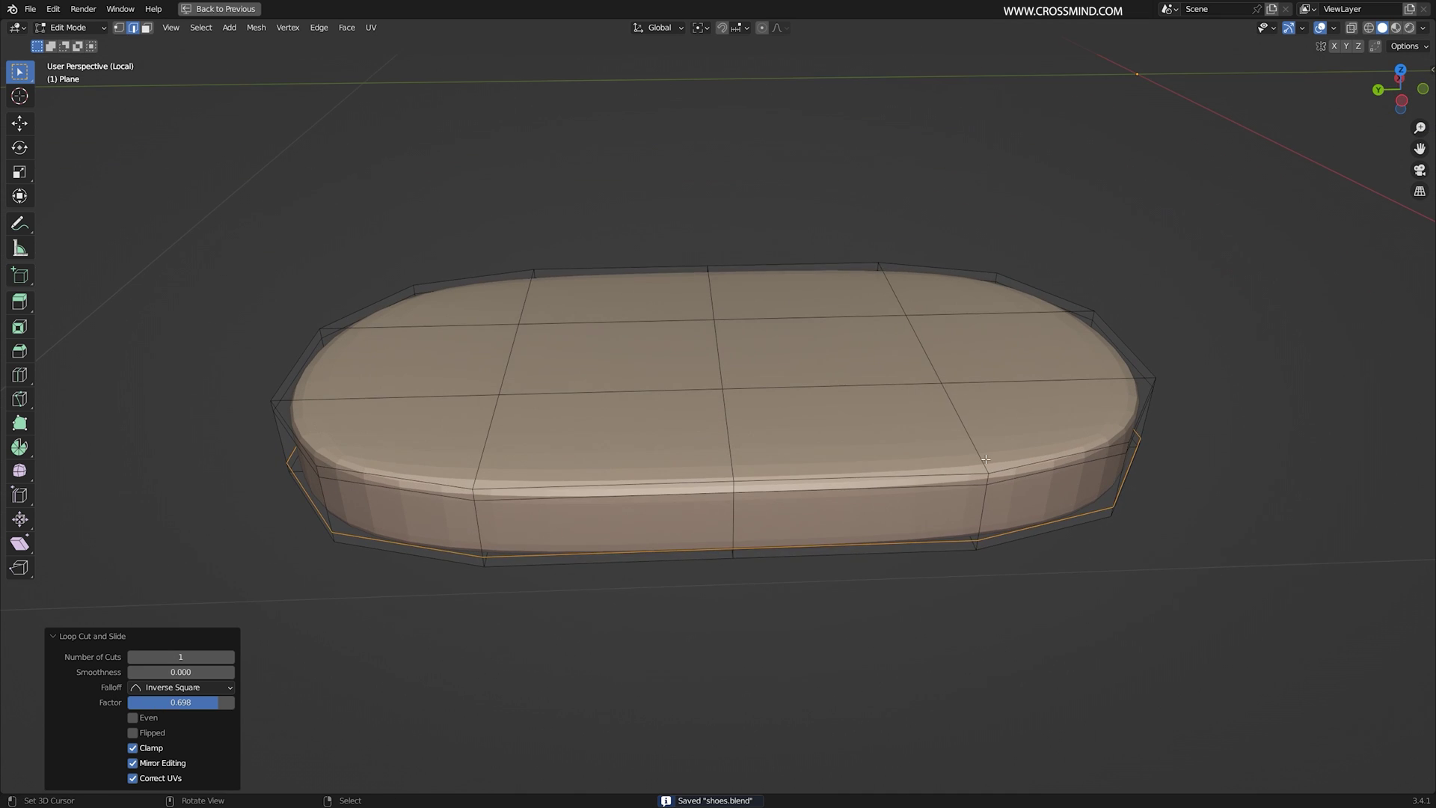
# - Select all the slab's top faces and inset them together by about 0.0057 m
pyautogui.press('3')
pyautogui.rightClick(490, 307)
pyautogui.keyDown('ctrl'); pyautogui.rightClick(419, 434); pyautogui.keyUp('ctrl')
pyautogui.keyDown('ctrl'); pyautogui.rightClick(681, 456); pyautogui.keyUp('ctrl')
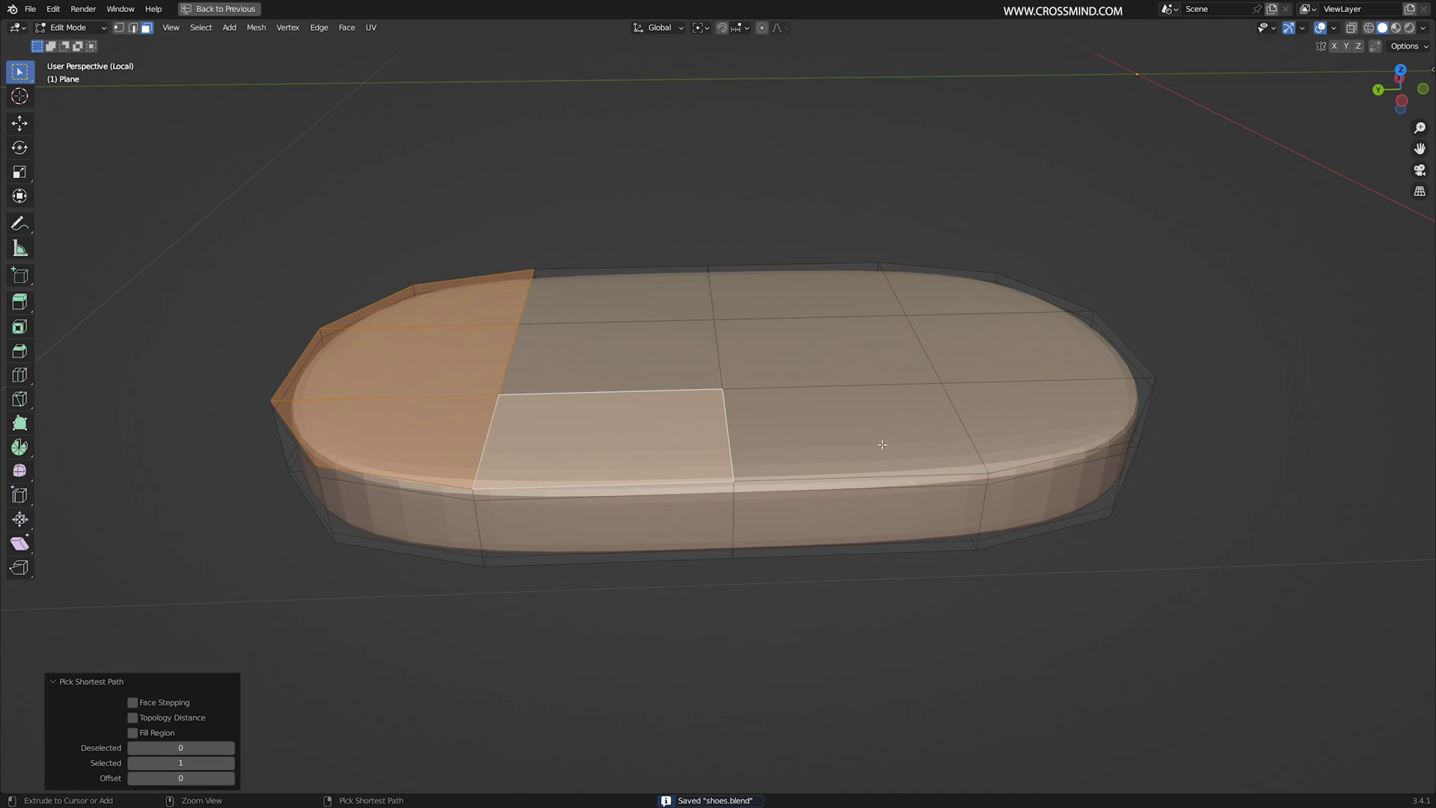
pyautogui.keyDown('ctrl'); pyautogui.rightClick(885, 446); pyautogui.keyUp('ctrl')
pyautogui.keyDown('ctrl'); pyautogui.rightClick(1017, 419); pyautogui.keyUp('ctrl')
pyautogui.keyDown('ctrl'); pyautogui.rightClick(948, 299); pyautogui.keyUp('ctrl')
pyautogui.keyDown('ctrl'); pyautogui.rightClick(802, 294); pyautogui.keyUp('ctrl')
pyautogui.keyDown('ctrl'); pyautogui.rightClick(643, 301); pyautogui.keyUp('ctrl')
pyautogui.keyDown('ctrl'); pyautogui.rightClick(627, 355); pyautogui.keyUp('ctrl')
pyautogui.keyDown('ctrl'); pyautogui.rightClick(815, 354); pyautogui.keyUp('ctrl')
pyautogui.moveTo(1100, 456); pyautogui.dragTo(1083, 427, button='middle')
pyautogui.press('i')
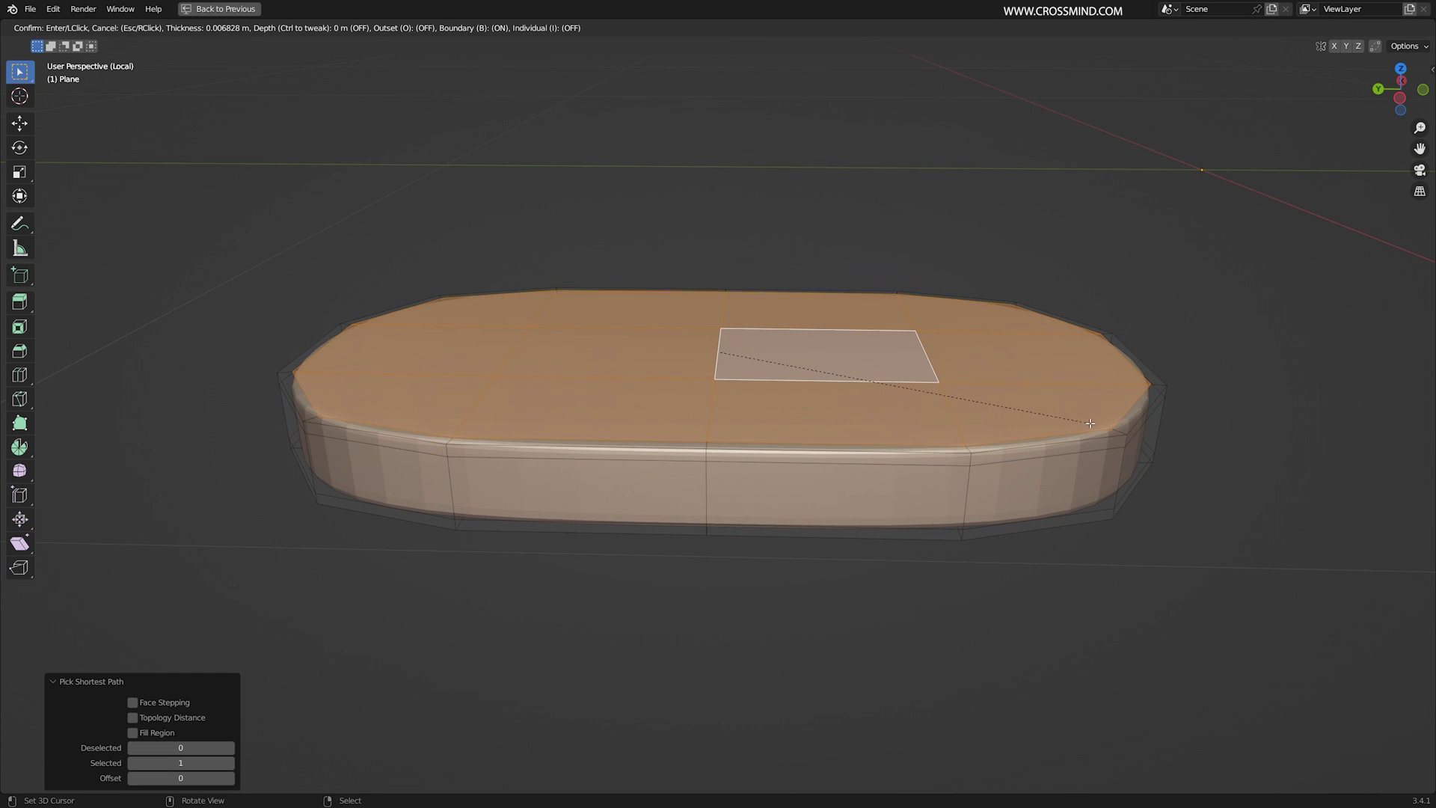
pyautogui.click(1092, 424)
pyautogui.moveTo(1089, 430); pyautogui.dragTo(1078, 456, button='middle')
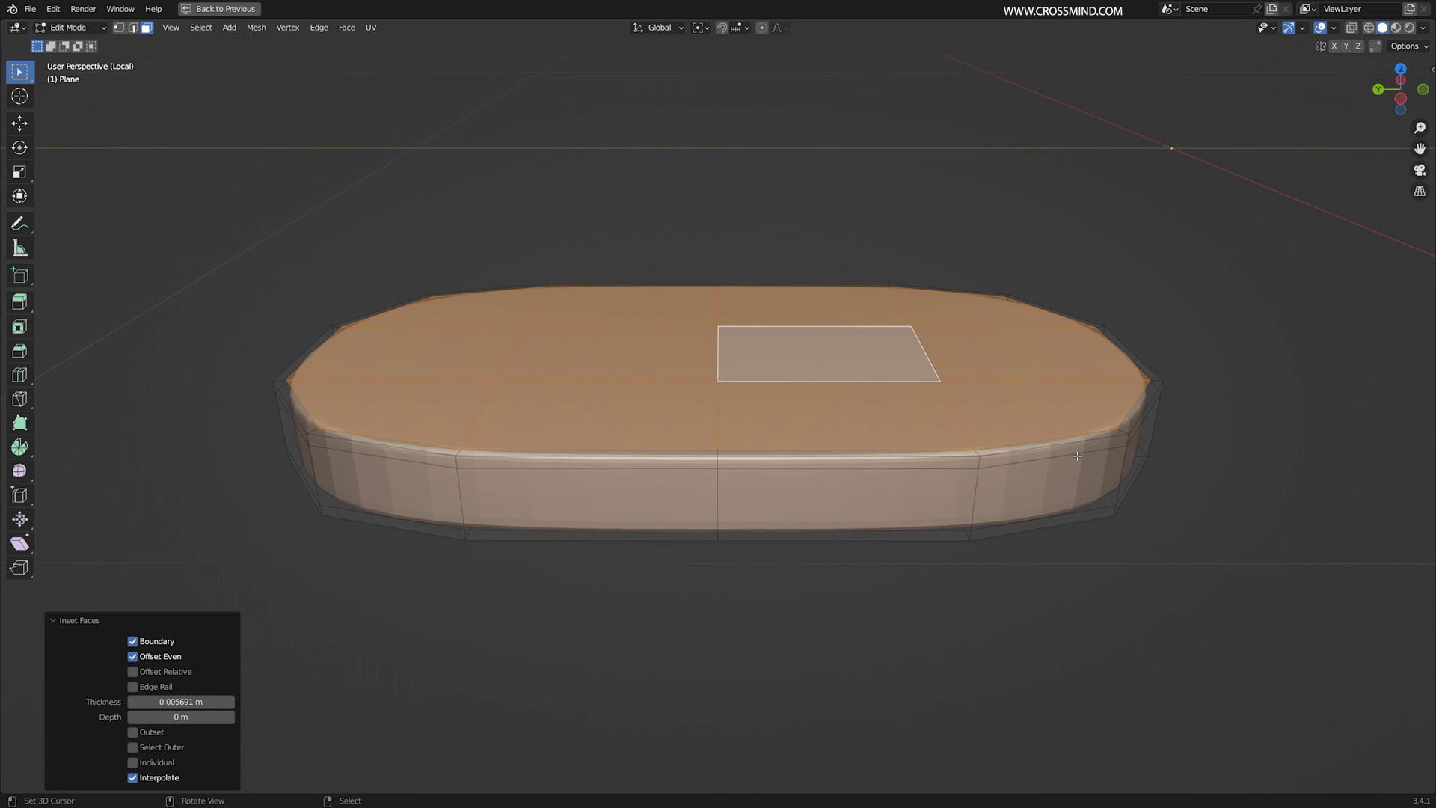
# - Extrude the inset top faces upward into a tall body and scale the two outer cross loops apart along Y by 1.095
pyautogui.press('z')
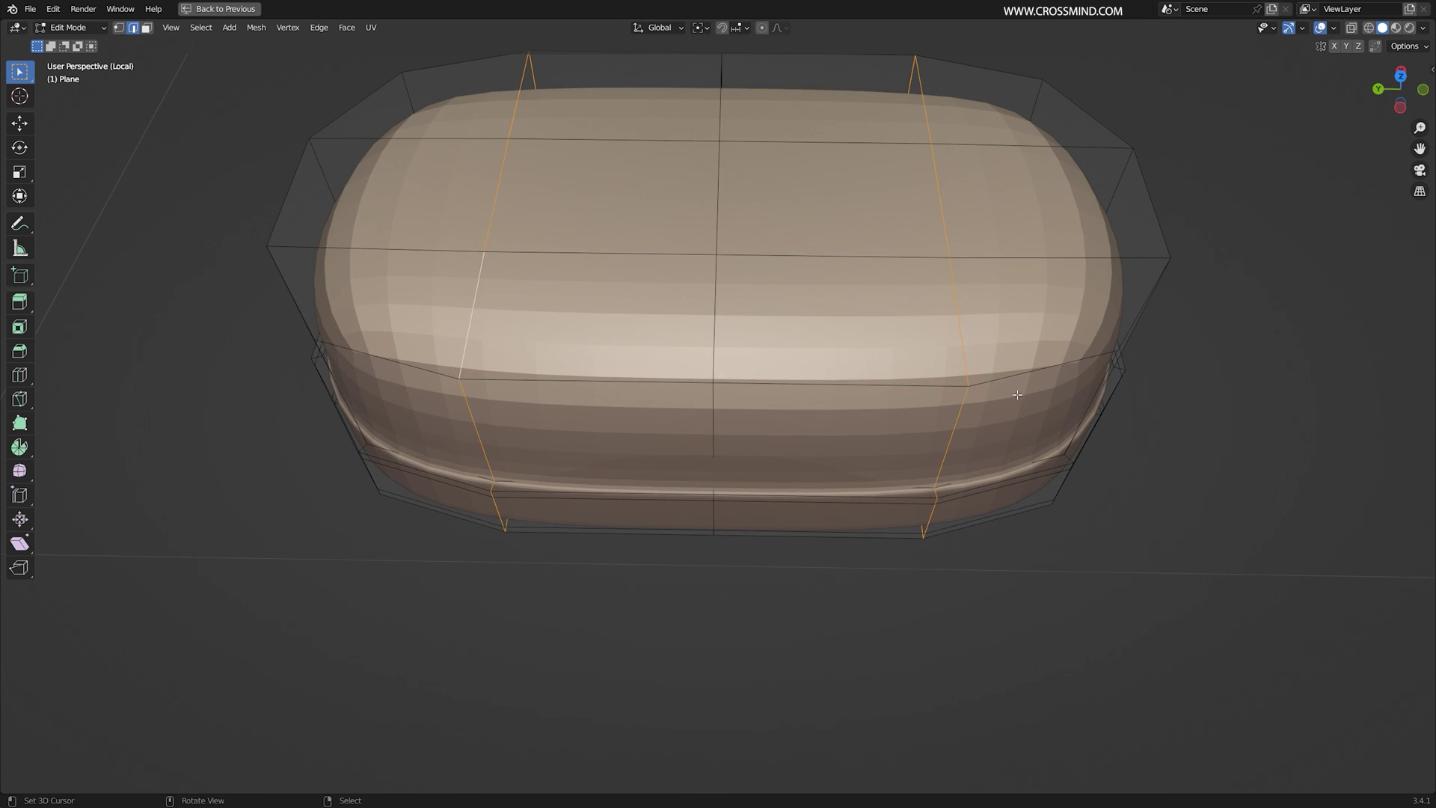
pyautogui.press('s')
pyautogui.press('y')
pyautogui.click(1047, 401)
pyautogui.moveTo(1035, 391); pyautogui.dragTo(1030, 347, button='middle')
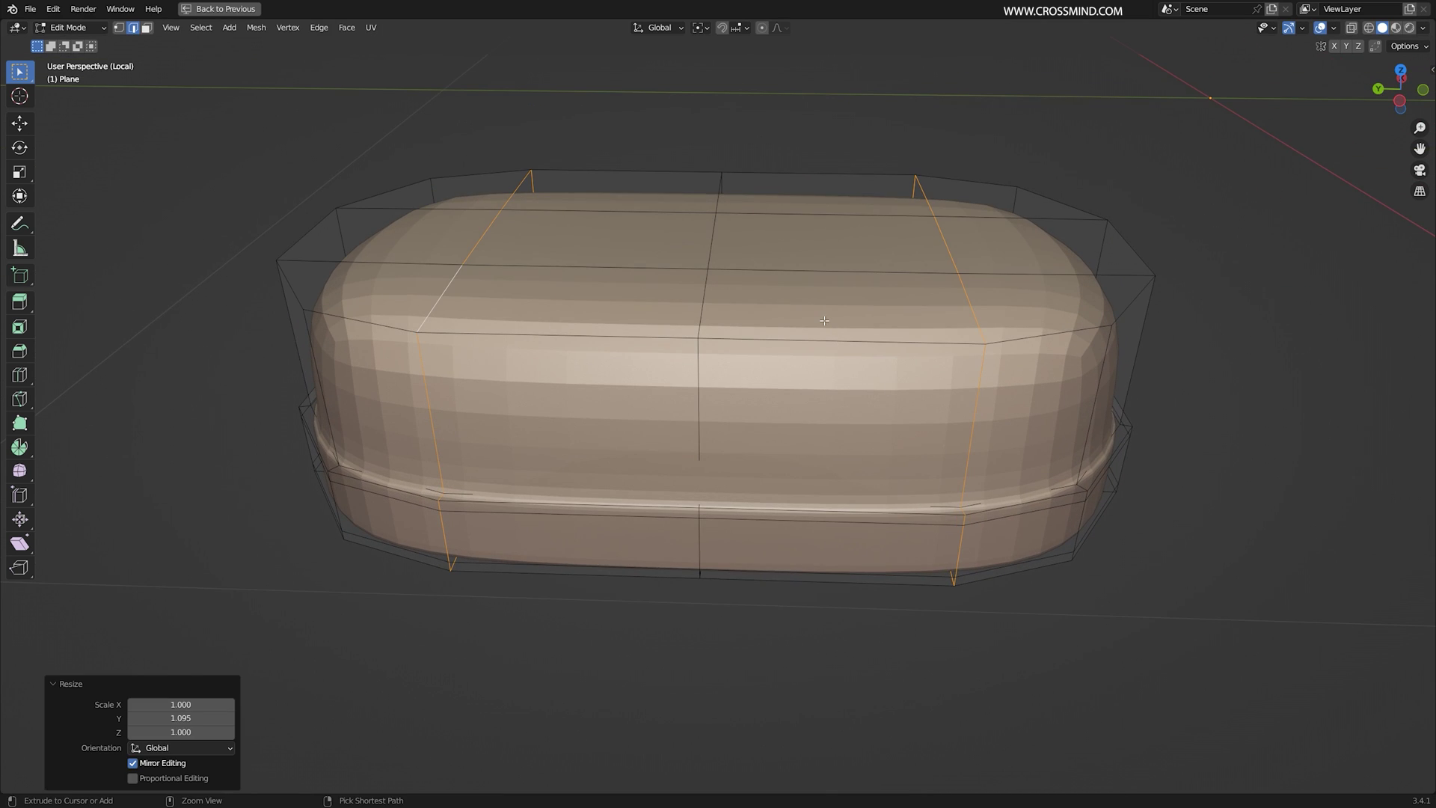
# - Add one centred loop cut on each side of the body's middle cross loop
pyautogui.hotkey('ctrl', 'r')
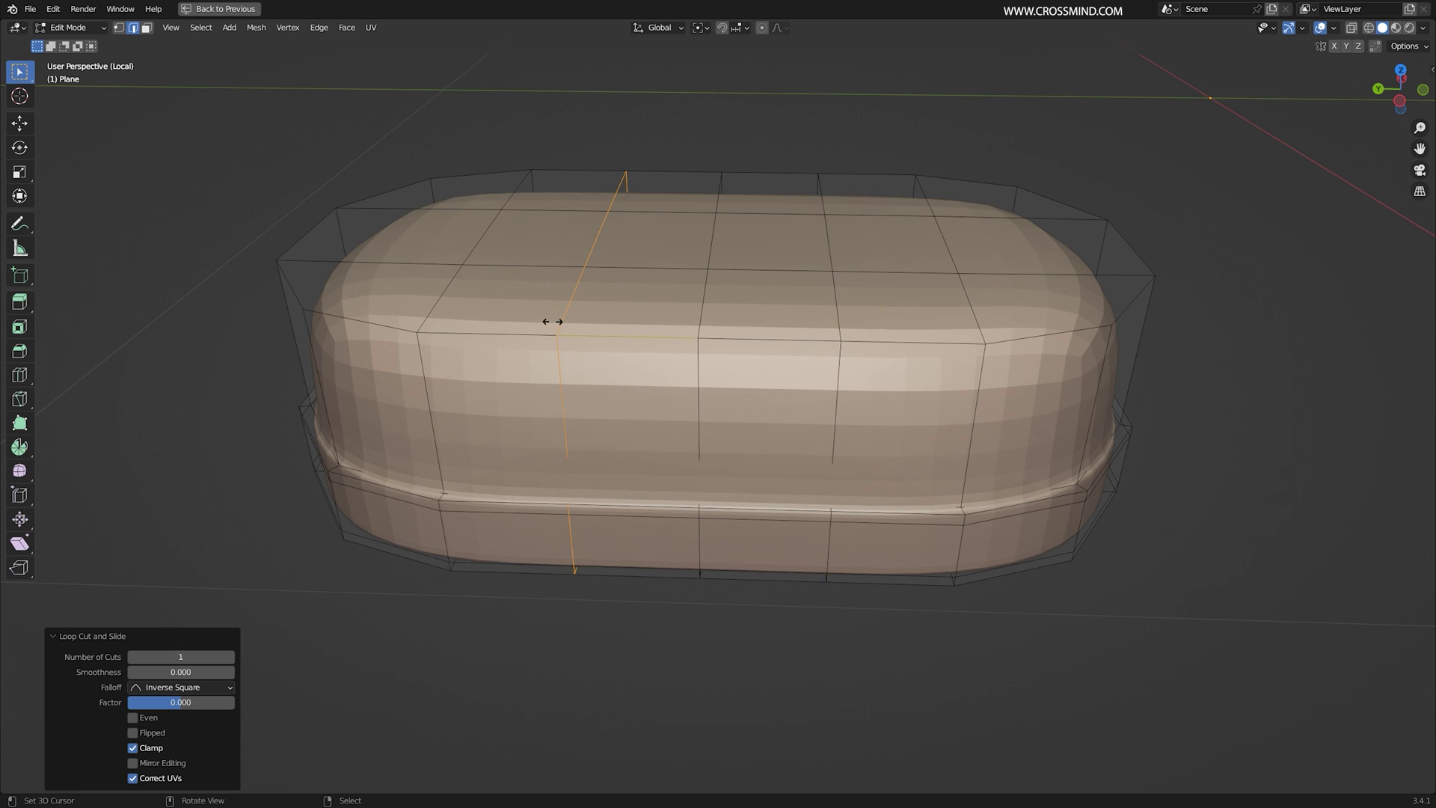
pyautogui.moveTo(651, 342); pyautogui.dragTo(569, 340, button='middle')
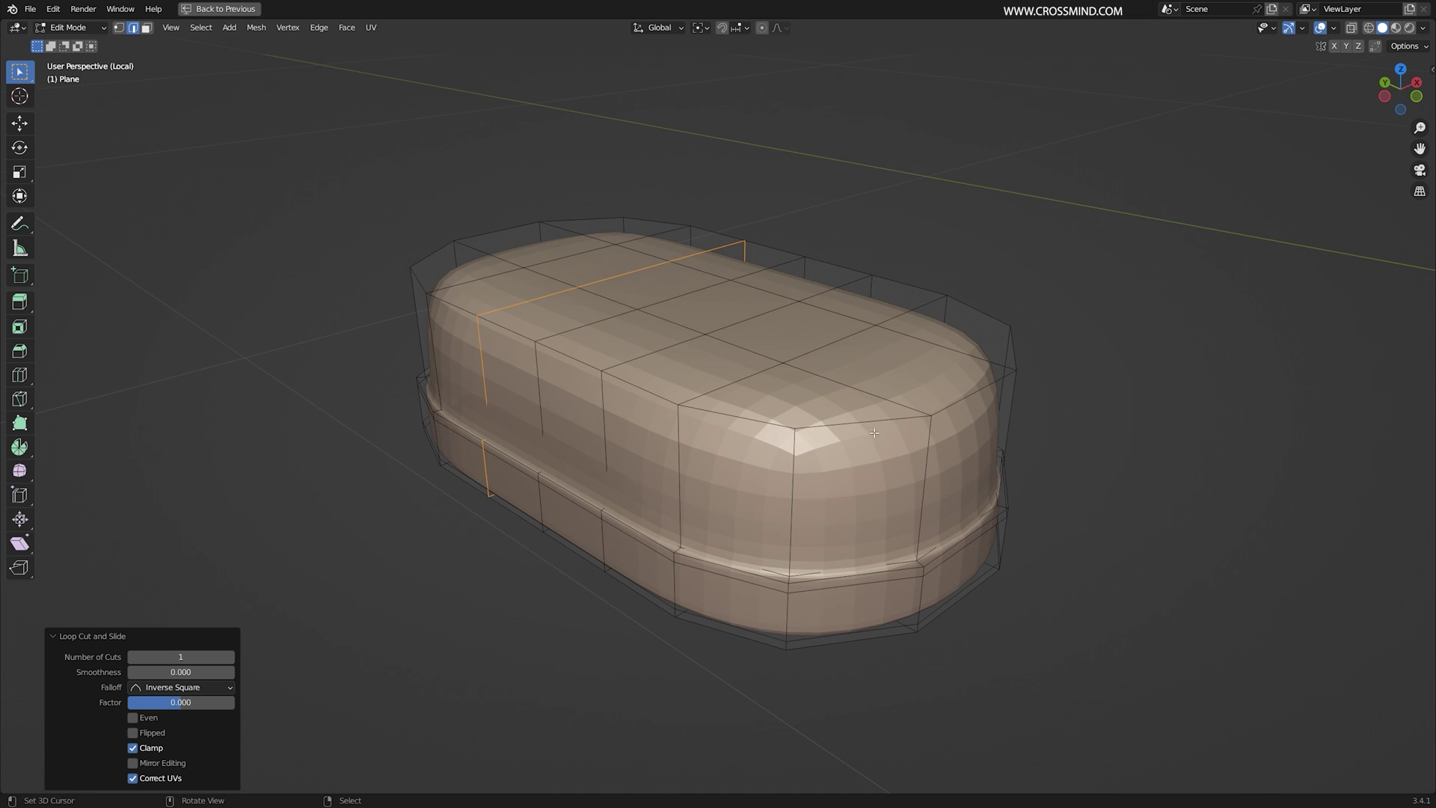
# - Select the upper rim edges at the body's -Y end and move them inward about 0.018 m along Y
pyautogui.rightClick(871, 419)
pyautogui.moveTo(1060, 369); pyautogui.dragTo(1078, 359, button='middle')
pyautogui.press('g')
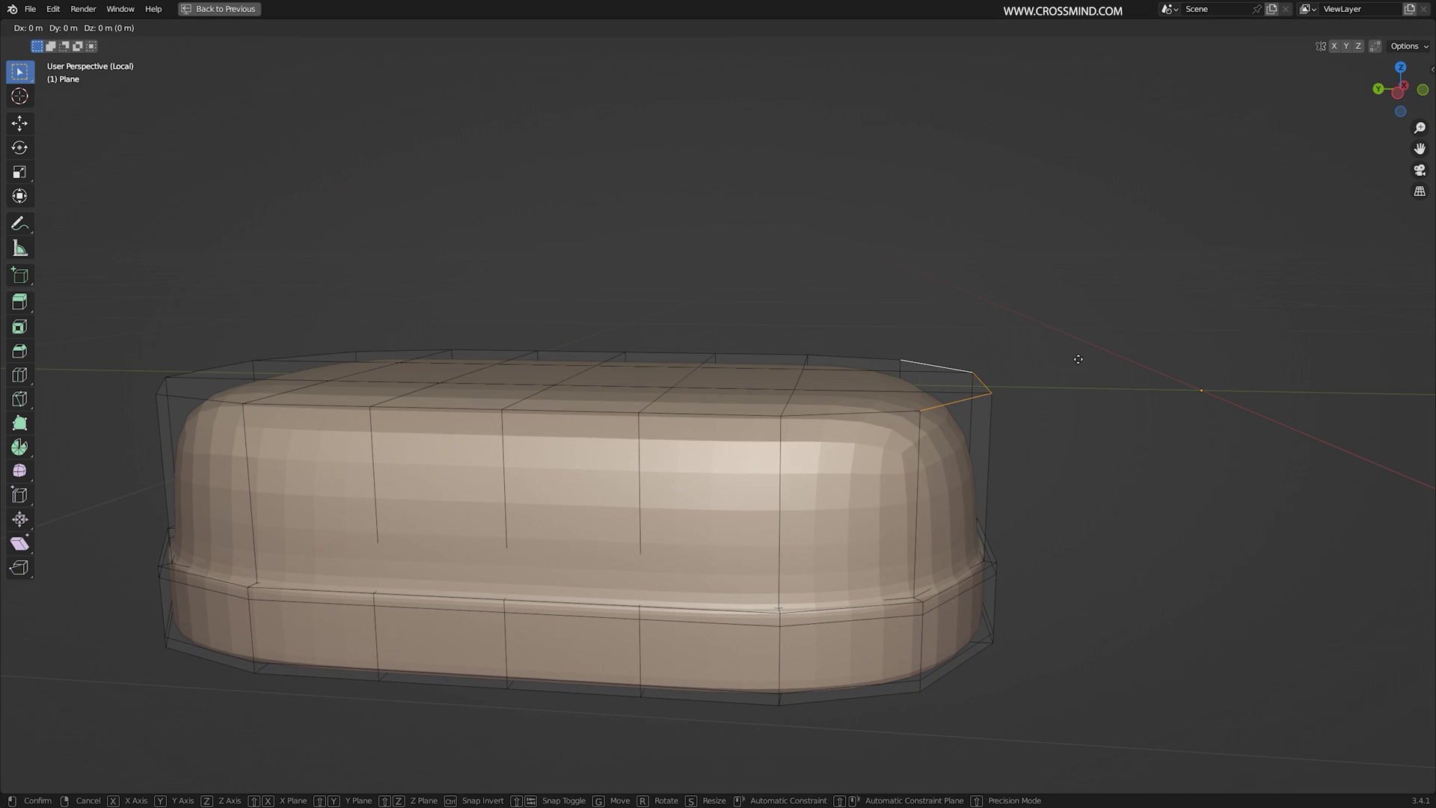
pyautogui.click(1029, 360)
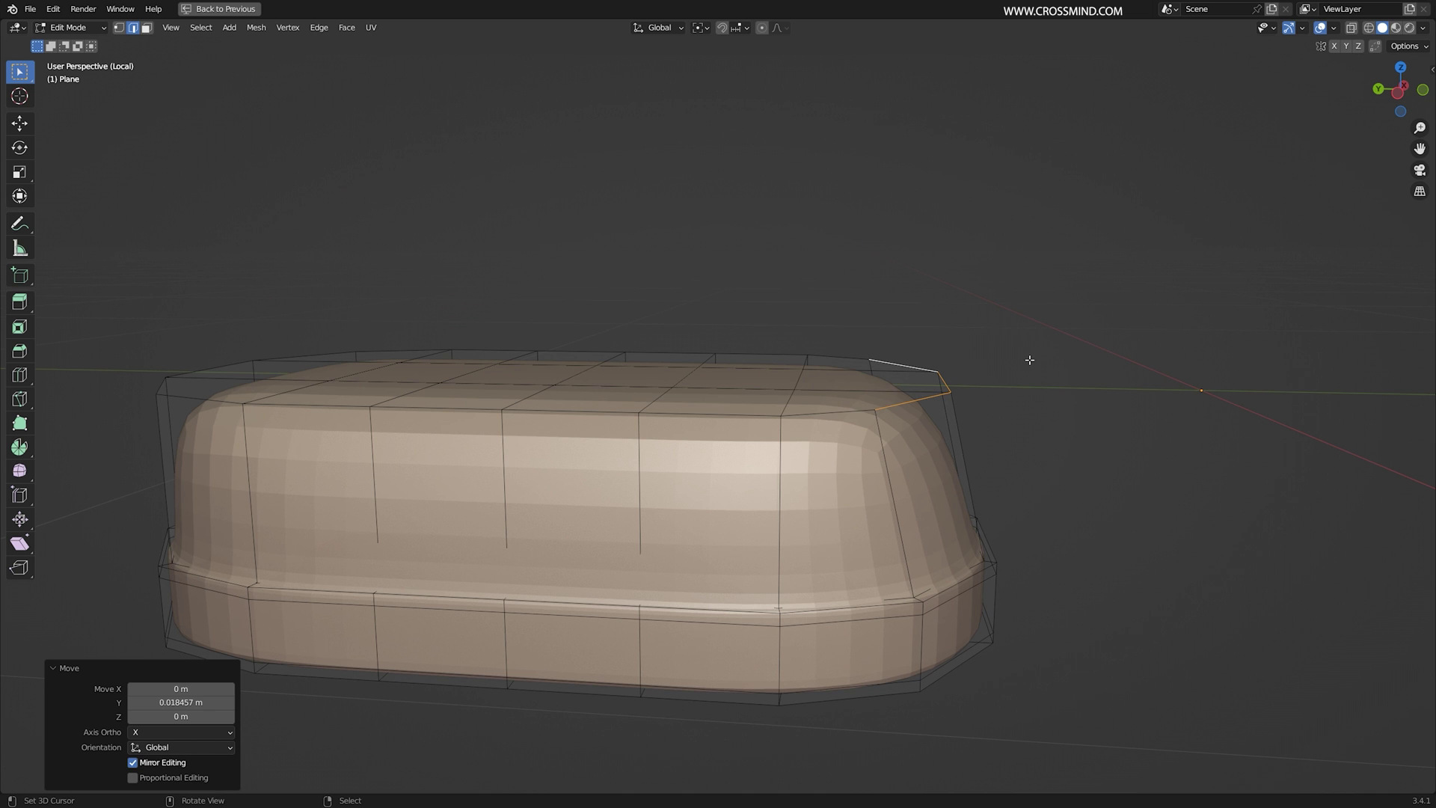
# - Select the crosswise top edges next to the body's slanted end
pyautogui.rightClick(782, 398)
pyautogui.moveTo(783, 398); pyautogui.dragTo(821, 418, button='middle')
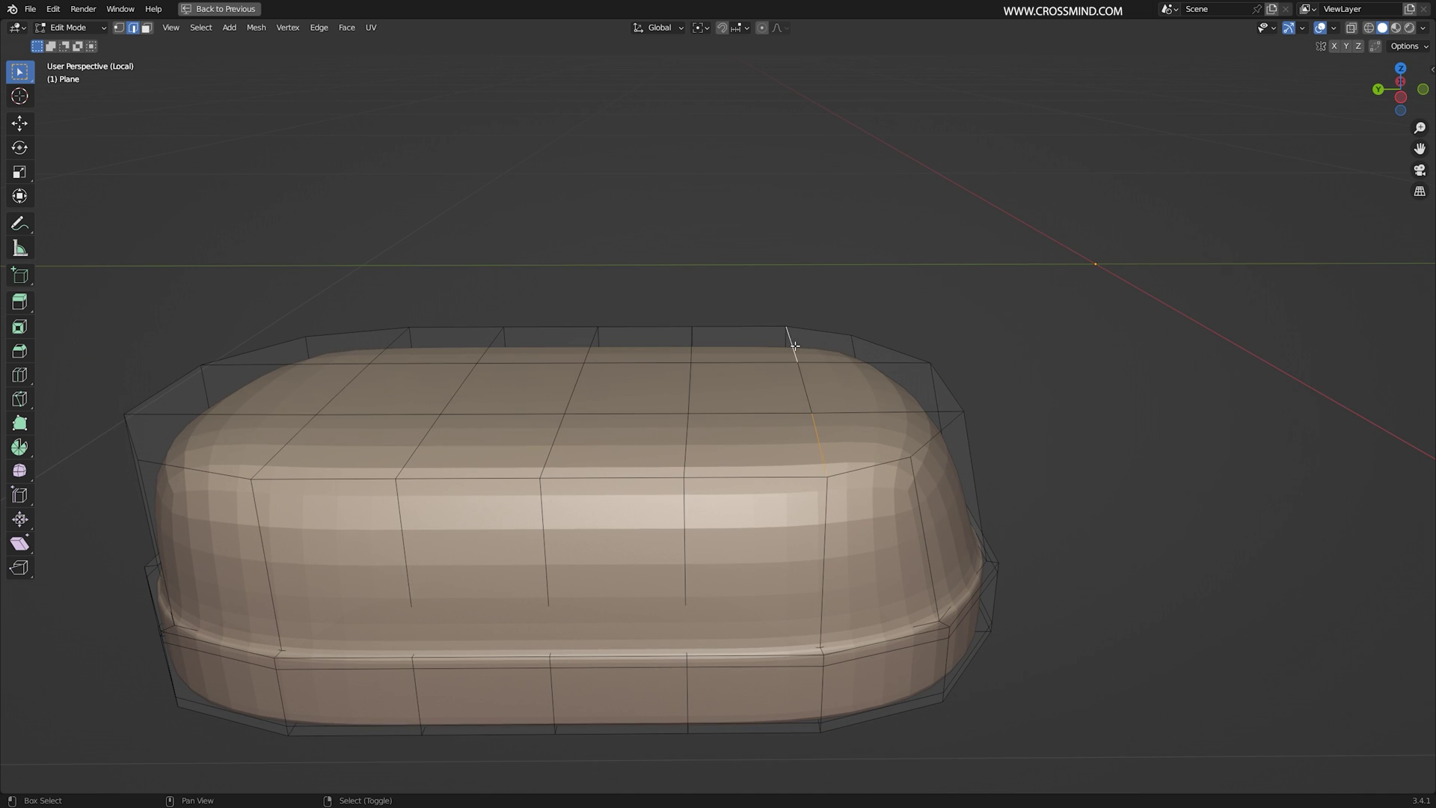
# - Move the top edge row near the toe about 0.011 m along Y, raise a nearby top face along Z, and save
pyautogui.click(890, 385)
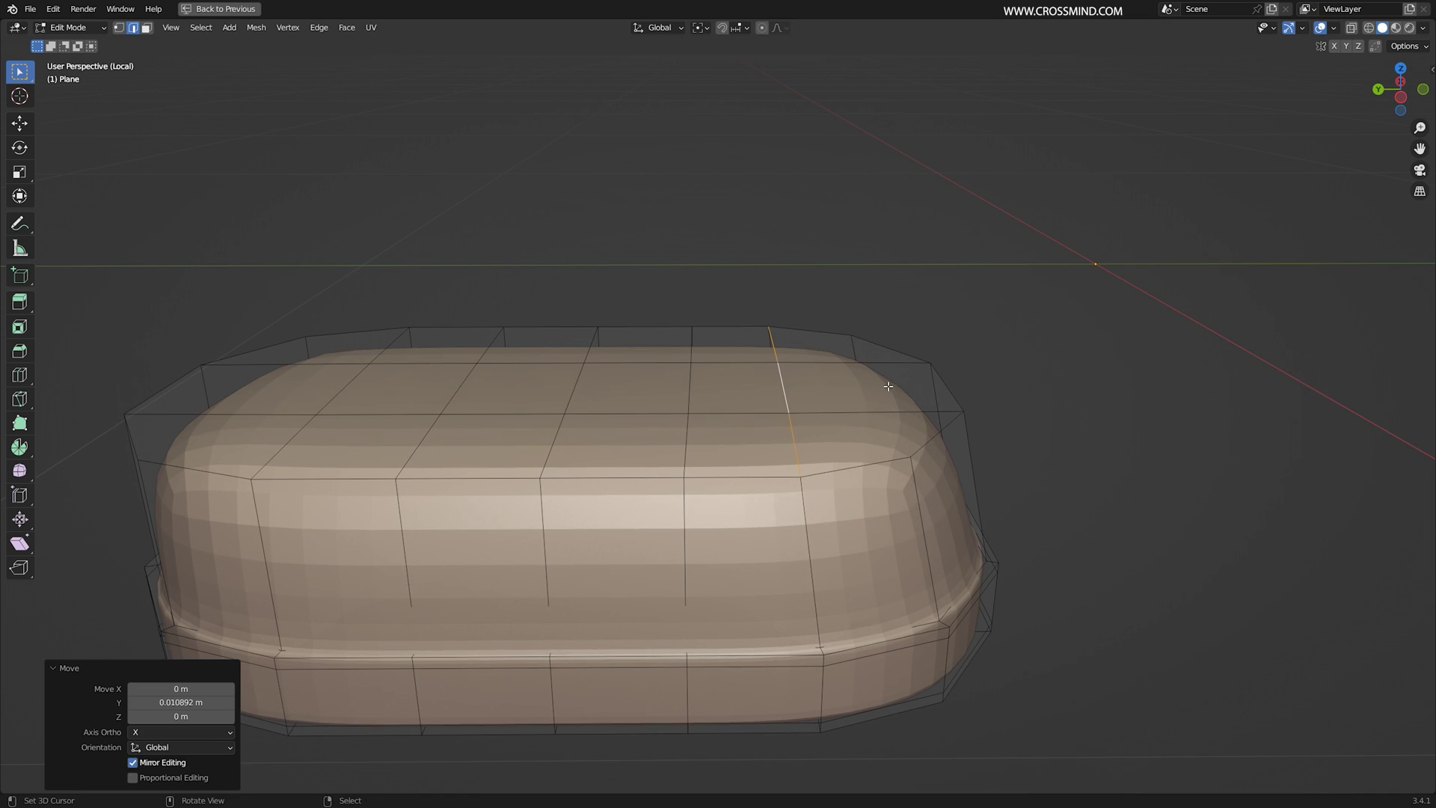
pyautogui.moveTo(888, 387); pyautogui.dragTo(877, 372, button='middle')
pyautogui.press('3')
pyautogui.rightClick(766, 400)
pyautogui.moveTo(785, 418)
pyautogui.mouseDown(button='middle')
pyautogui.moveTo(718, 400)
pyautogui.moveTo(588, 440)
pyautogui.moveTo(660, 406)
pyautogui.moveTo(805, 427)
pyautogui.mouseUp(button='middle')
pyautogui.press('g')
pyautogui.press('z')
pyautogui.click(776, 385)
pyautogui.hotkey('ctrl', 's')
# - In the left side view with X-ray, move the heel's top vertices about 0.029 m up in Z and 0.003 m in Y
pyautogui.press('KP_3')
pyautogui.scroll(-4, 660, 404)
pyautogui.scroll(1, 805, 426)
pyautogui.press('ctrl+KP_3')
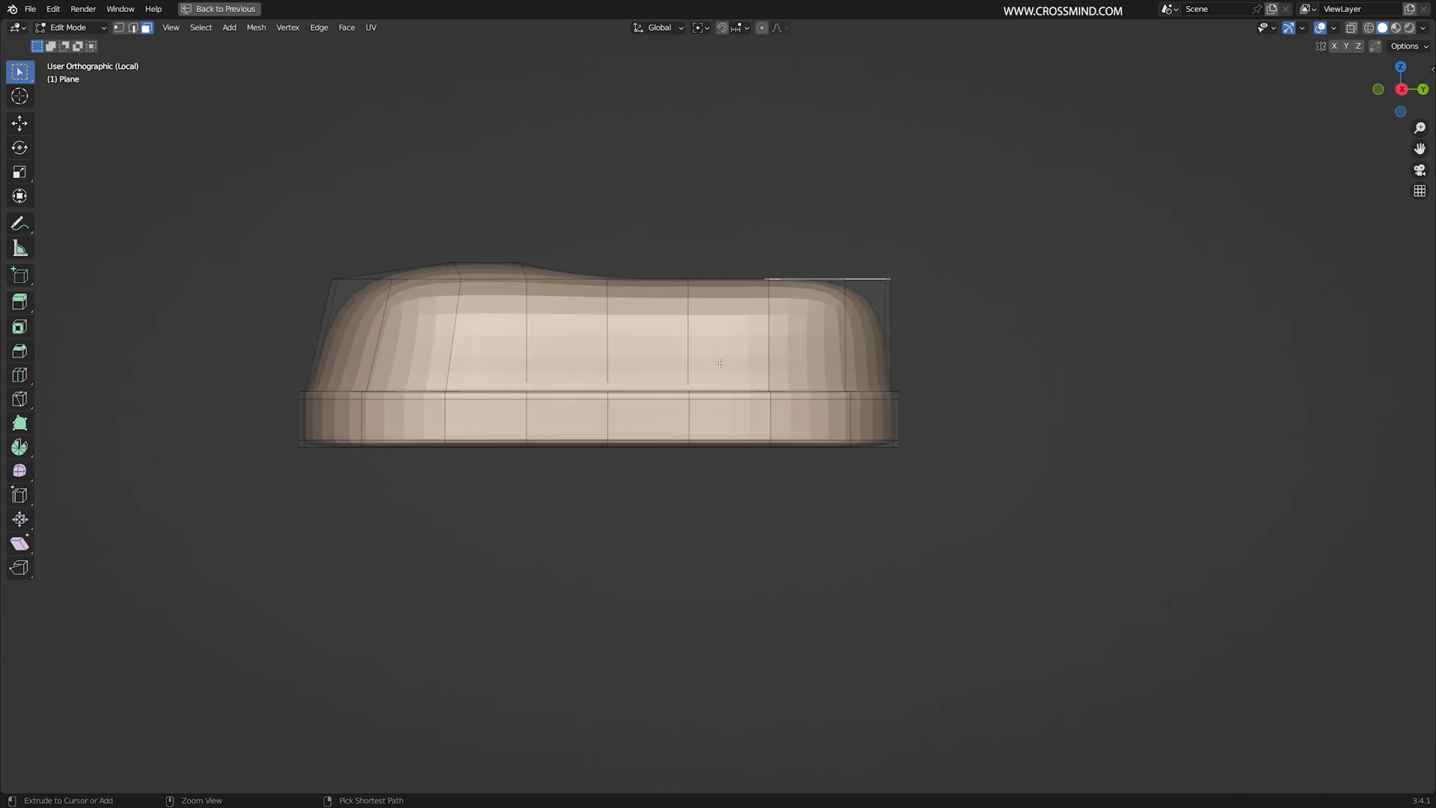
pyautogui.keyDown('shift'); pyautogui.moveTo(733, 364); pyautogui.dragTo(696, 404, button='middle'); pyautogui.keyUp('shift')
pyautogui.scroll(2, 697, 403)
pyautogui.hotkey('alt', 'a')
pyautogui.hotkey('shift', 'z')
pyautogui.scroll(1, 769, 341)
pyautogui.press('g')
pyautogui.click(730, 314)
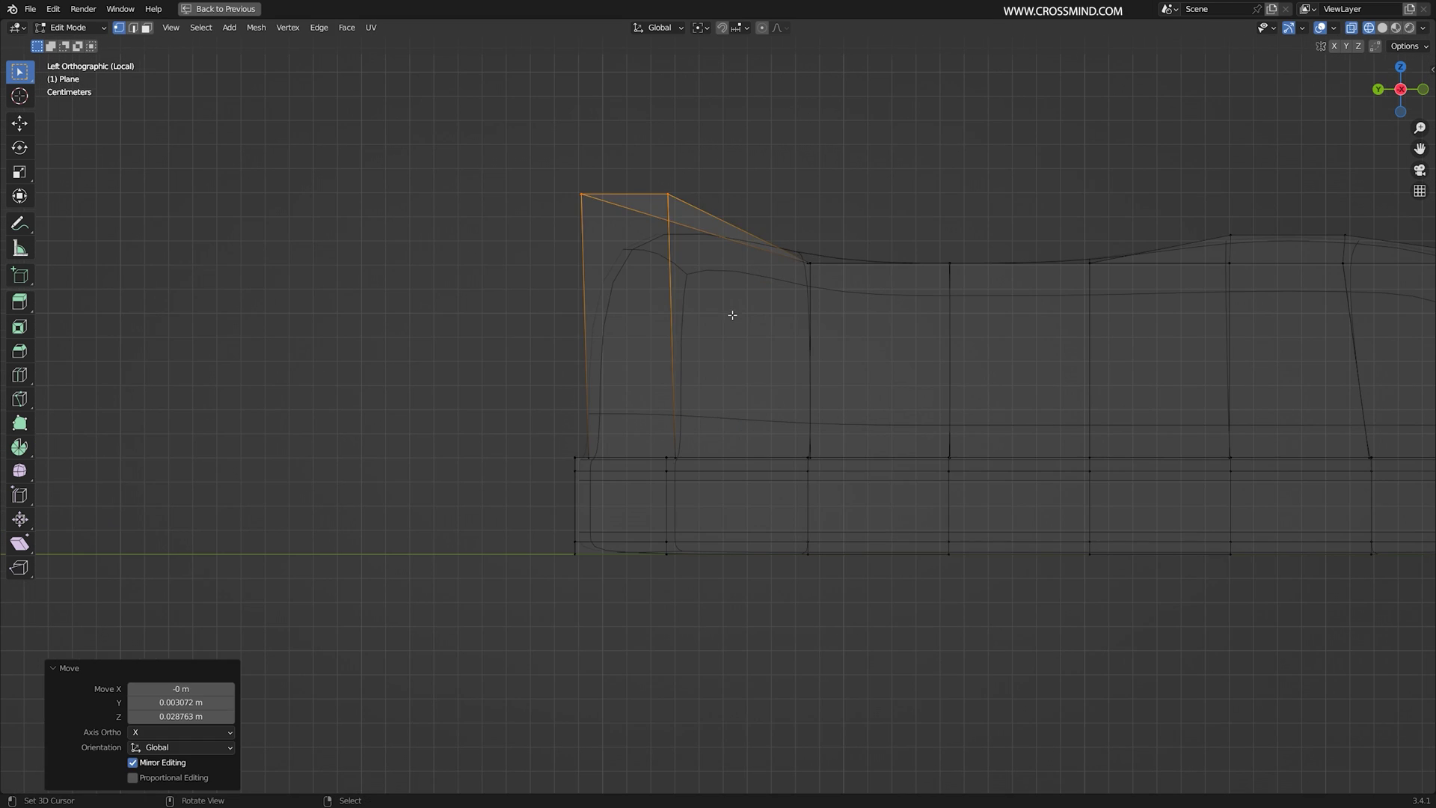
# - Raise the two columns of top vertices ahead of the heel and lower the heel's top vertices to even the slope
pyautogui.keyDown('shift'); pyautogui.moveTo(837, 321); pyautogui.dragTo(645, 321, button='middle'); pyautogui.keyUp('shift')
pyautogui.moveTo(587, 221); pyautogui.dragTo(834, 330)
pyautogui.press('g')
pyautogui.moveTo(359, 161); pyautogui.dragTo(542, 306)
# - Move the toe half's top vertices up in two small moves, the first about 0.0026 m, and return to solid display
pyautogui.moveTo(834, 198); pyautogui.dragTo(1041, 347)
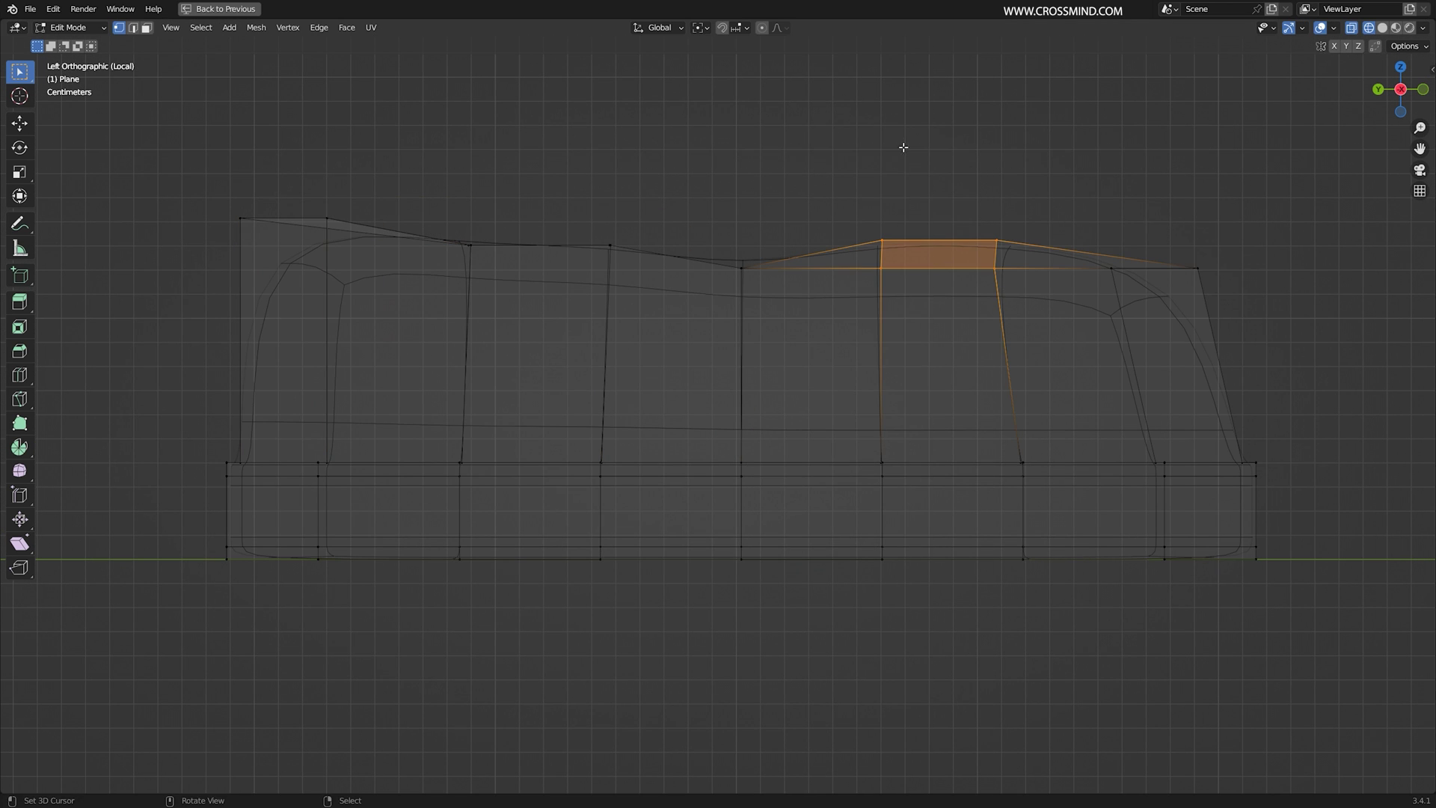
pyautogui.moveTo(810, 150); pyautogui.dragTo(1224, 388)
pyautogui.press('g')
pyautogui.click(1224, 382)
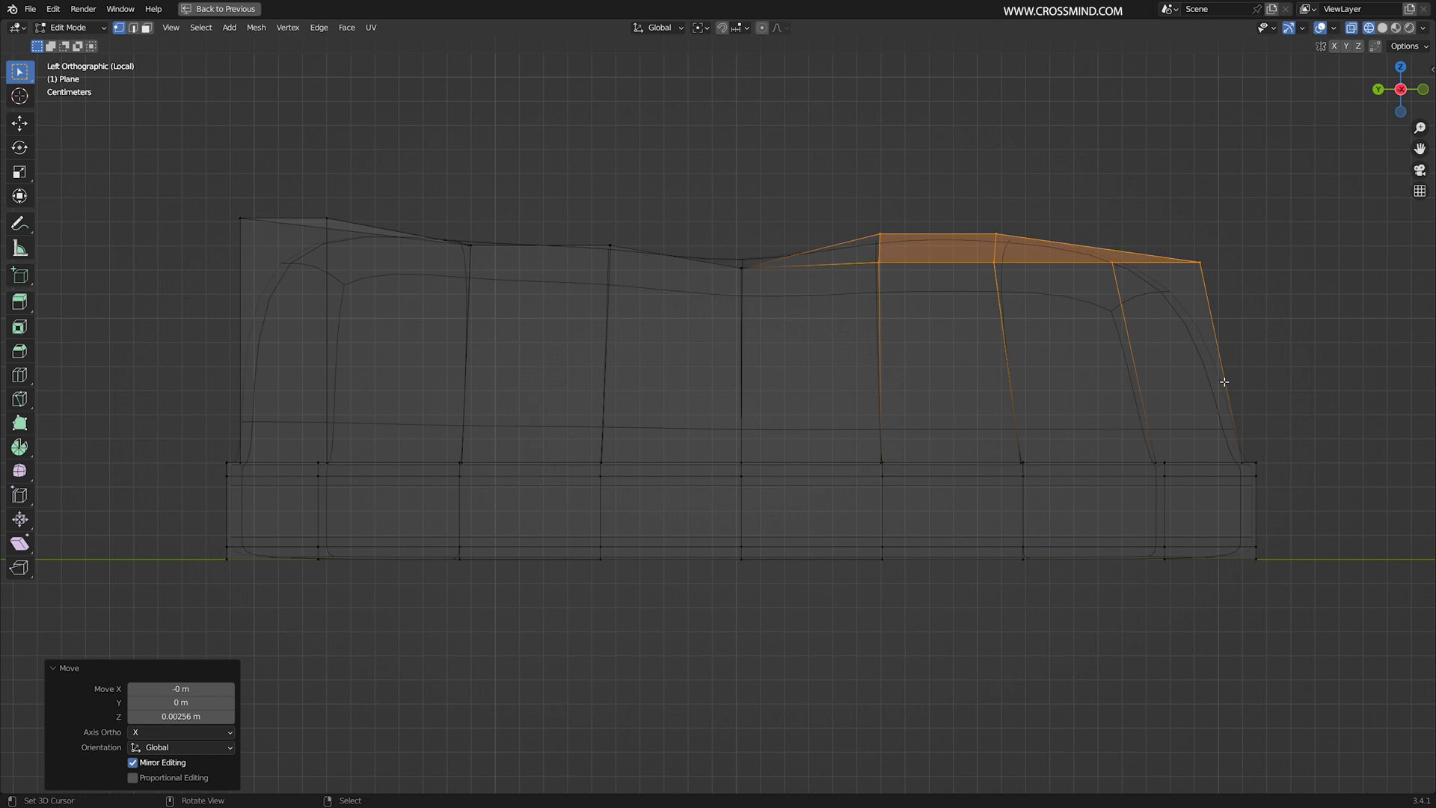
pyautogui.press('g')
pyautogui.click(1205, 362)
pyautogui.moveTo(1205, 362)
pyautogui.mouseDown(button='middle')
pyautogui.moveTo(1163, 394)
pyautogui.moveTo(1227, 394)
pyautogui.moveTo(1168, 412)
pyautogui.moveTo(1176, 428)
pyautogui.mouseUp(button='middle')
pyautogui.hotkey('shift', 'z')
# - Save the file, then delete the top faces over the heel half to open the foot hole
pyautogui.moveTo(645, 337); pyautogui.dragTo(687, 318, button='middle')
pyautogui.press('3')
pyautogui.rightClick(508, 214)
pyautogui.keyDown('shift'); pyautogui.rightClick(430, 251); pyautogui.keyUp('shift')
pyautogui.keyDown('shift'); pyautogui.rightClick(426, 310); pyautogui.keyUp('shift')
pyautogui.keyDown('shift'); pyautogui.rightClick(577, 335); pyautogui.keyUp('shift')
pyautogui.hotkey('ctrl', 's')
pyautogui.press('x')
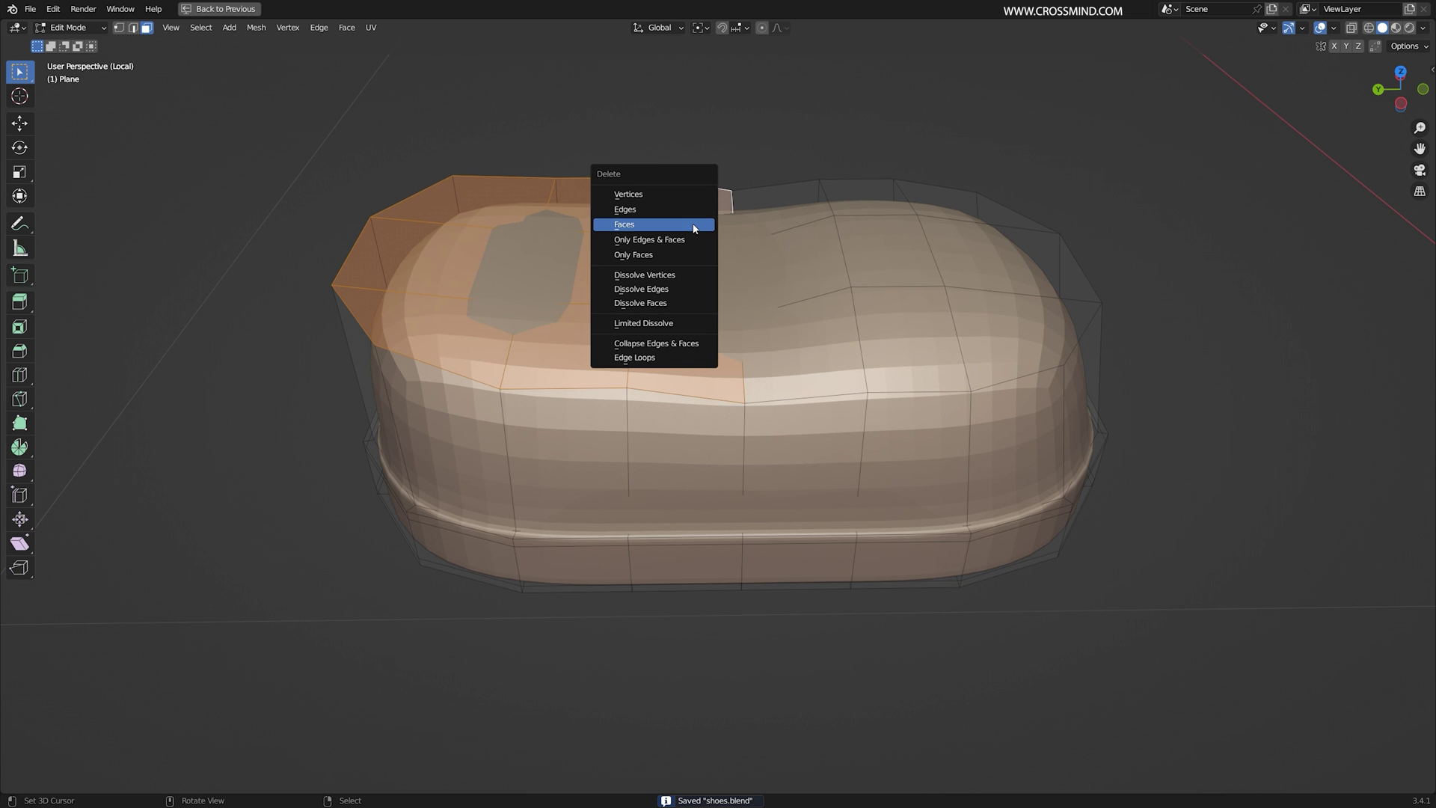
pyautogui.click(694, 225)
# - Inset the two central instep faces by about 0.0074 m and delete them, extending the foot opening toward the toe
pyautogui.moveTo(694, 228); pyautogui.dragTo(772, 308, button='middle')
pyautogui.rightClick(801, 278)
pyautogui.keyDown('shift'); pyautogui.rightClick(886, 247); pyautogui.keyUp('shift')
pyautogui.moveTo(890, 220); pyautogui.dragTo(957, 239, button='middle')
pyautogui.press('i')
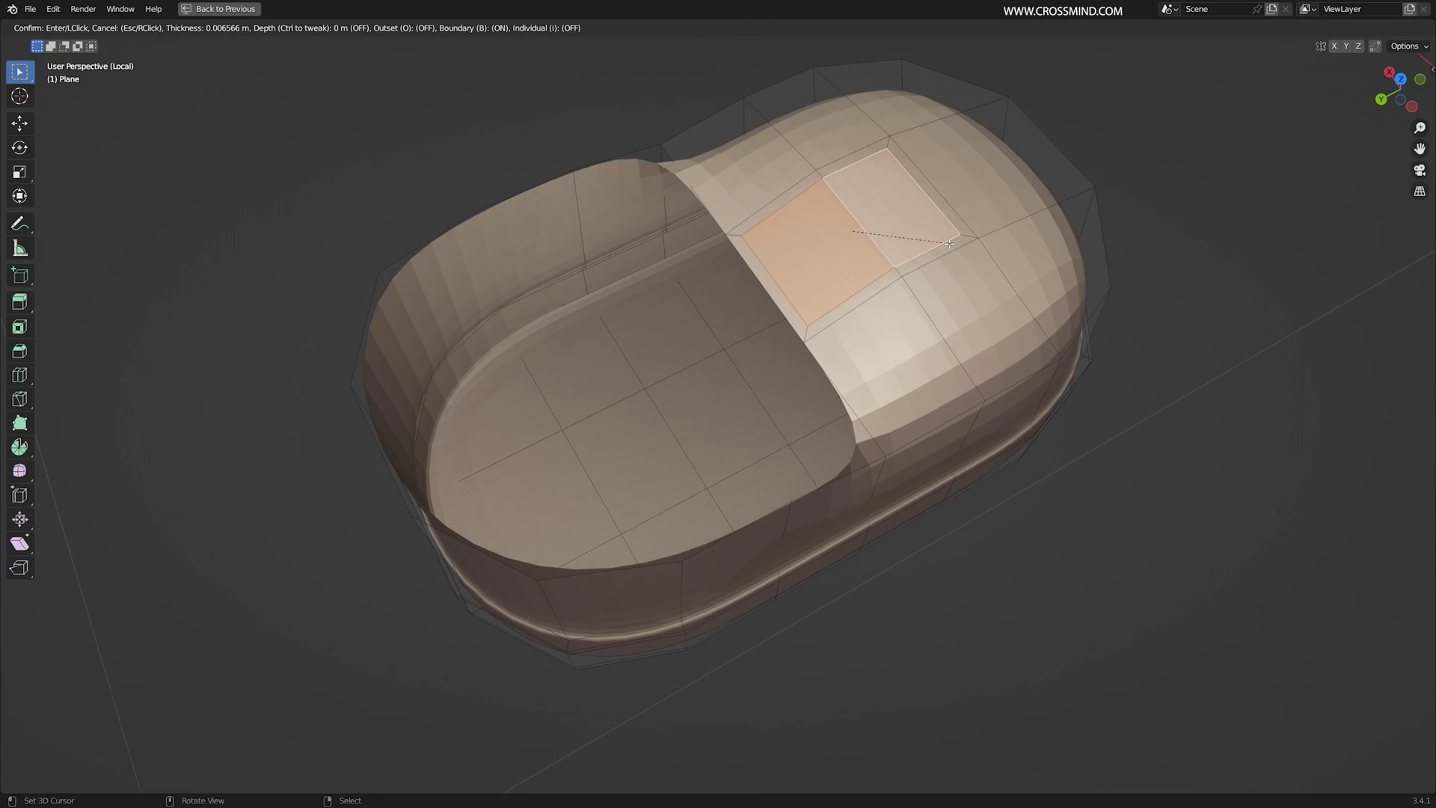
pyautogui.click(950, 244)
pyautogui.press('x')
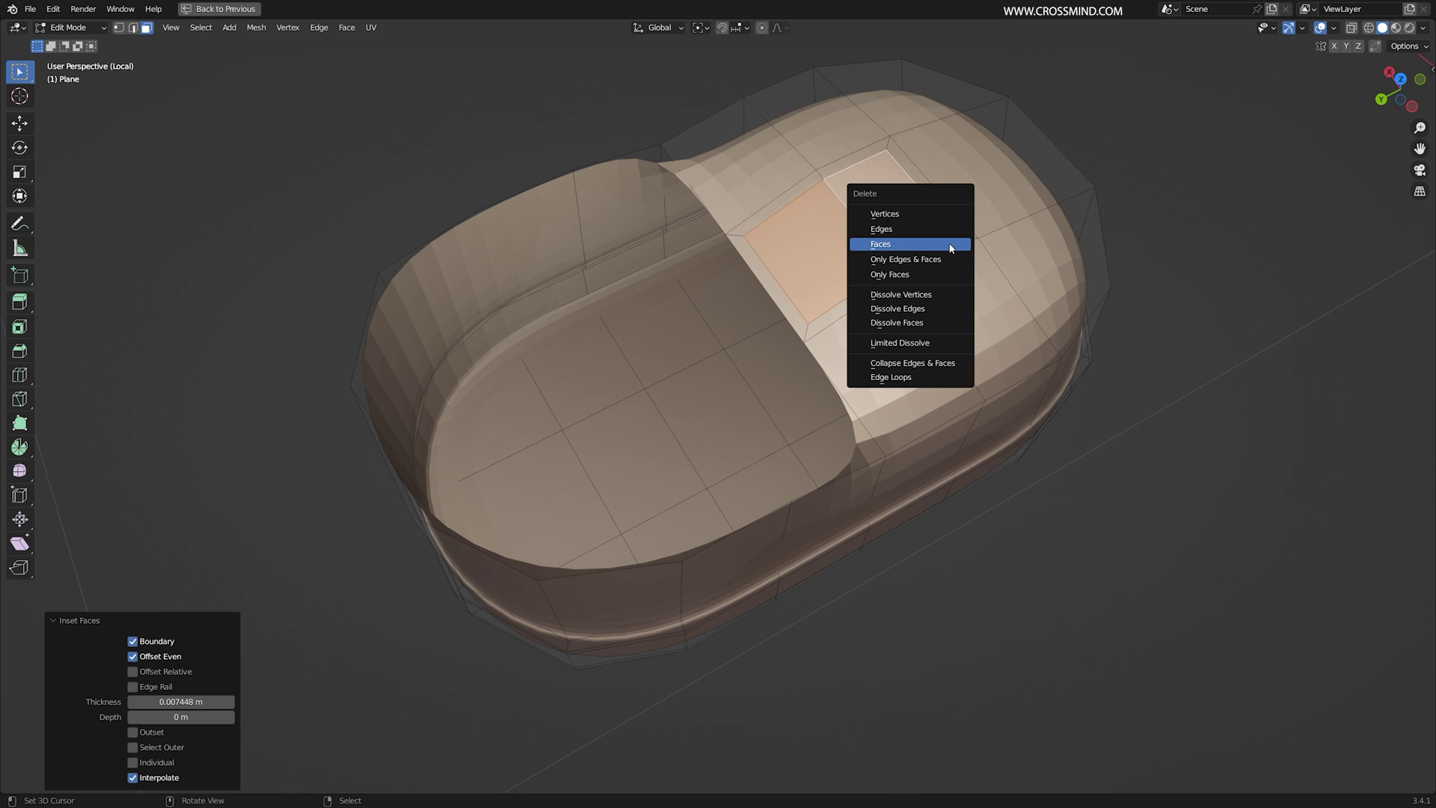
pyautogui.click(950, 245)
pyautogui.press('x')
pyautogui.click(762, 275)
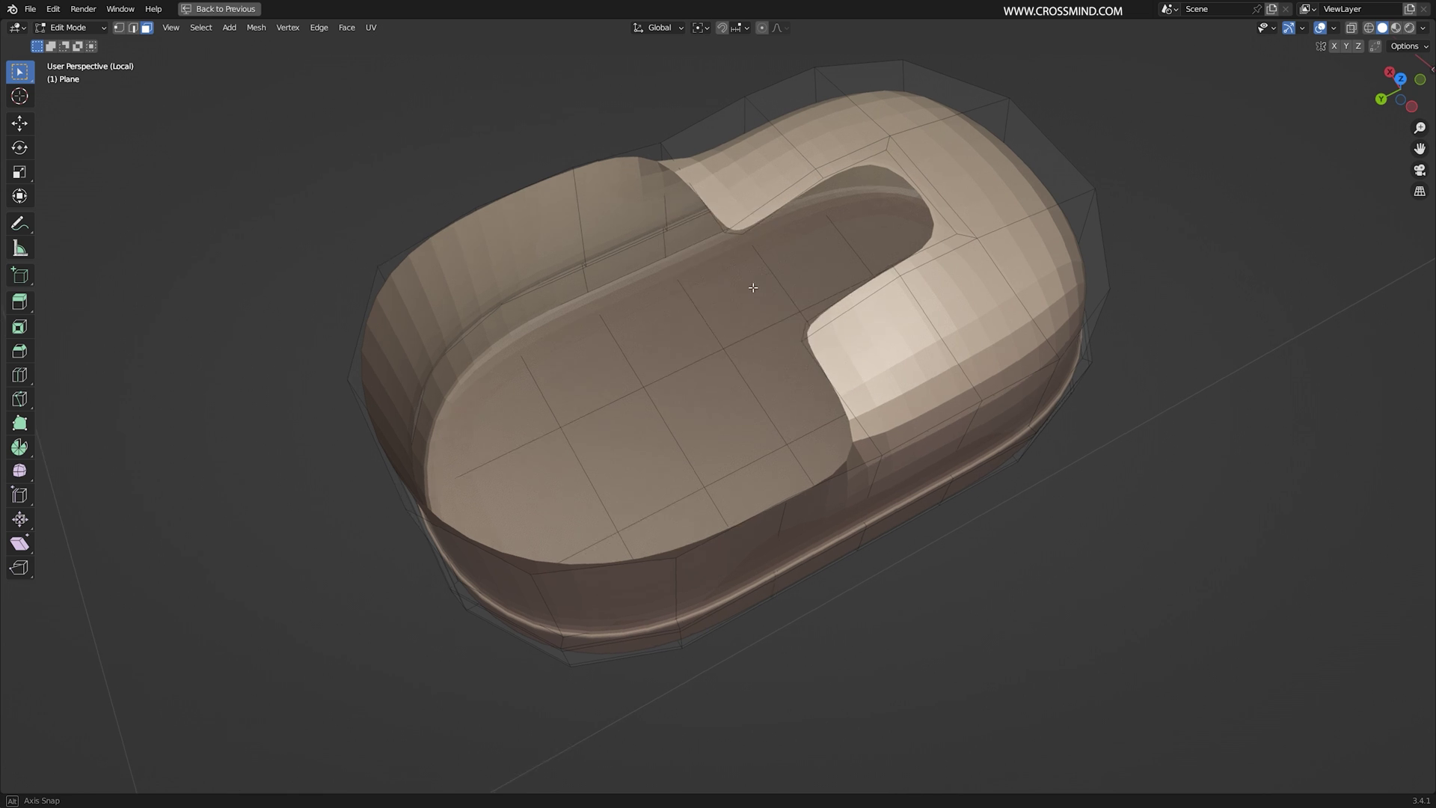
# - Apply smooth shading to the shoe in Object Mode and return to editing its mesh
pyautogui.moveTo(761, 275); pyautogui.dragTo(980, 251, button='middle')
pyautogui.press('Tab')
pyautogui.rightClick(987, 247)
pyautogui.click(898, 245)
pyautogui.moveTo(801, 262); pyautogui.dragTo(763, 273, button='middle')
pyautogui.scroll(1, 802, 292)
pyautogui.press('Tab')
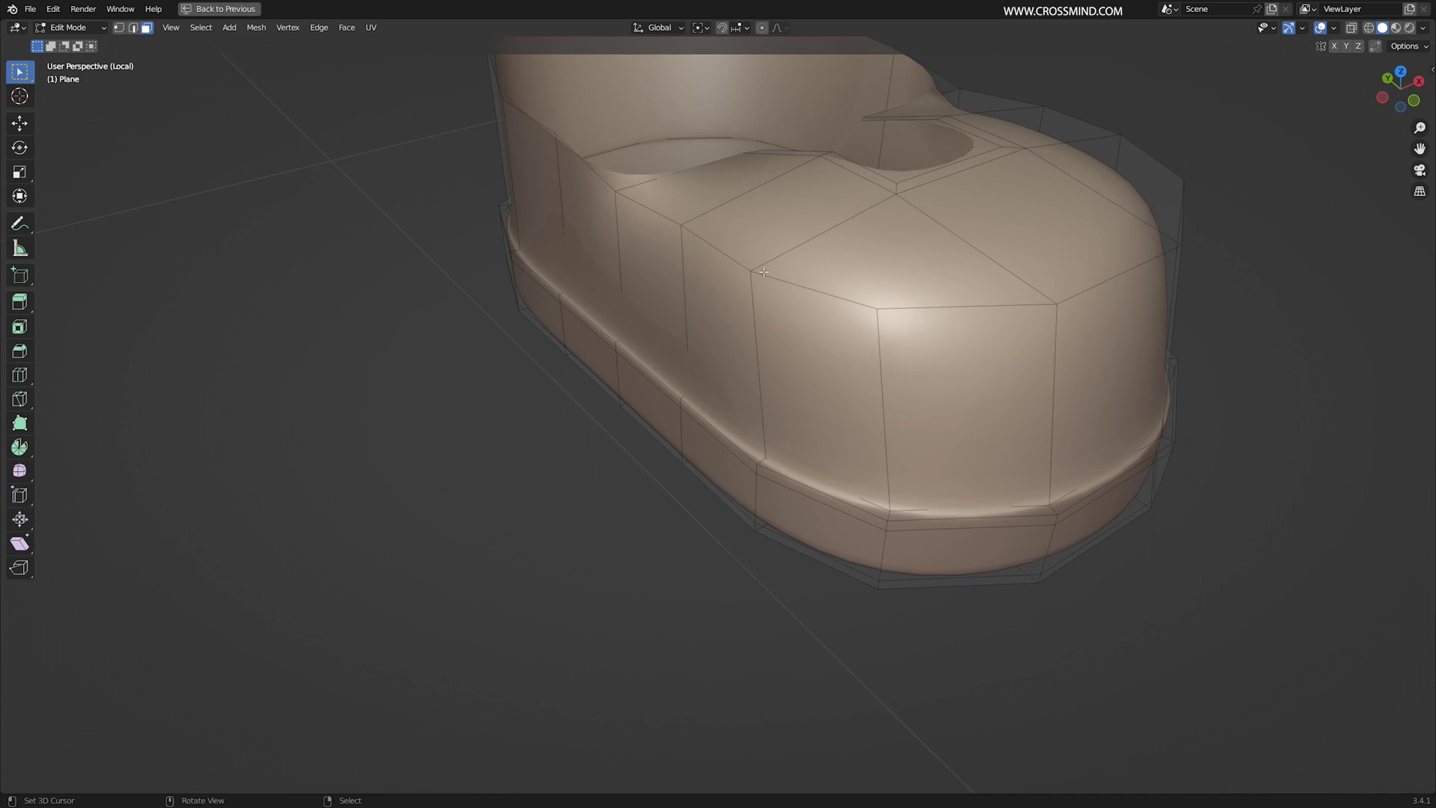
# - Add one centred edge loop around the upper's sides and scale it to 1.085 along X
pyautogui.keyDown('shift'); pyautogui.click(1127, 134); pyautogui.keyUp('shift')
pyautogui.press('s')
pyautogui.click(1163, 145)
pyautogui.keyDown('shift'); pyautogui.moveTo(931, 394); pyautogui.dragTo(1076, 353, button='middle'); pyautogui.keyUp('shift')
pyautogui.hotkey('ctrl', 'r')
pyautogui.click(922, 373)
pyautogui.rightClick(922, 373)
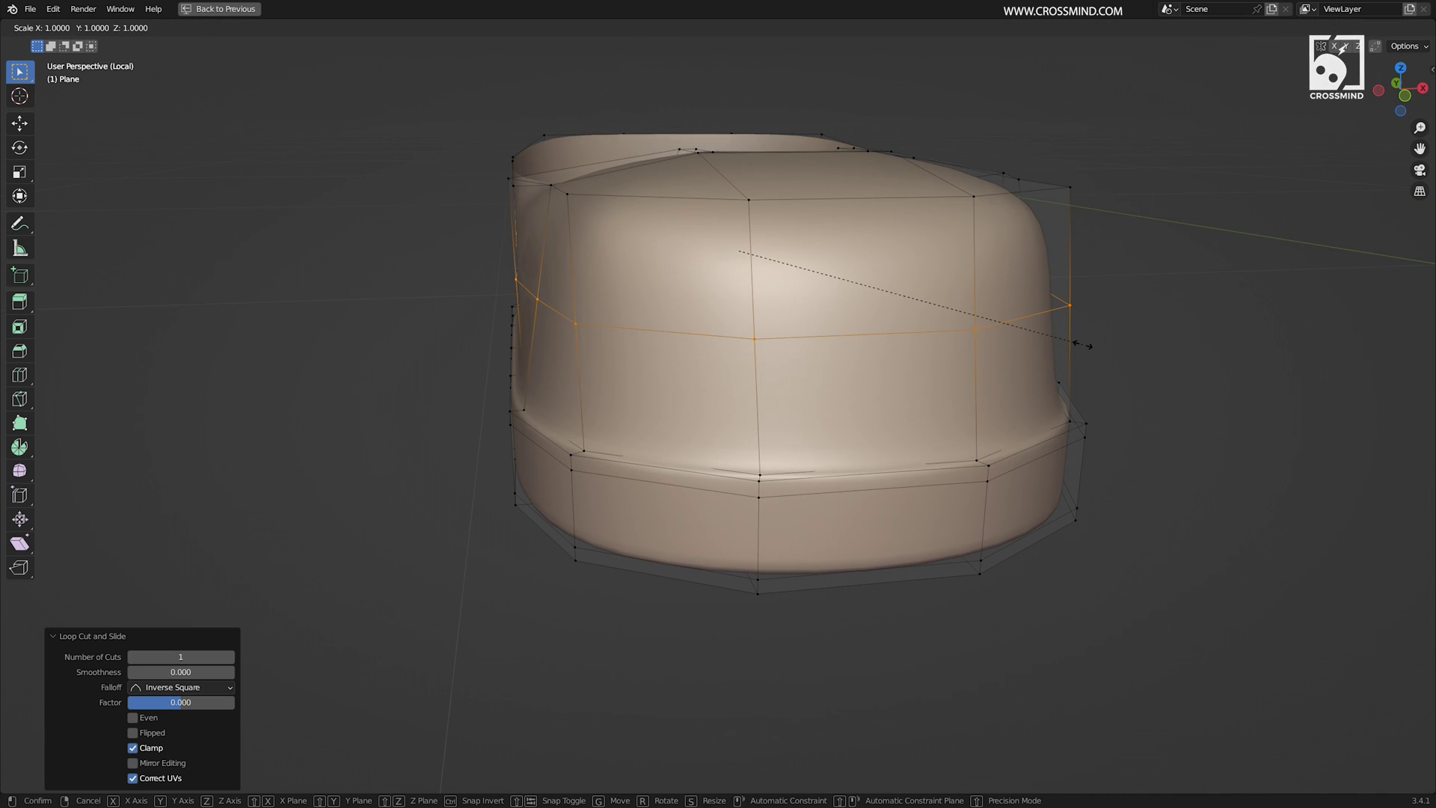
pyautogui.rightClick(1096, 347)
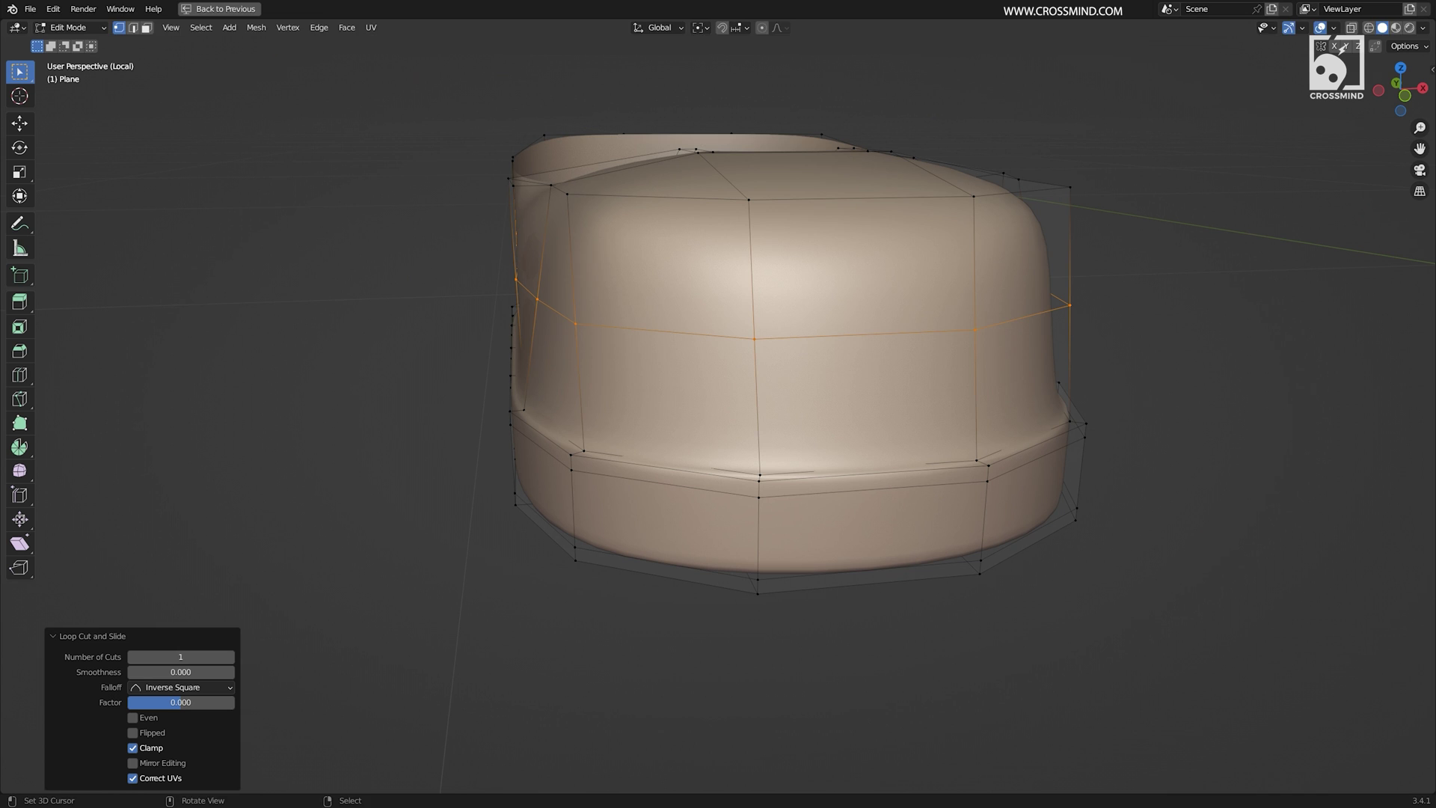
pyautogui.click(1132, 338)
pyautogui.scroll(-2, 1107, 337)
pyautogui.moveTo(972, 329); pyautogui.dragTo(1025, 336, button='middle')
# - Enable proportional editing and reposition a vertex on each side of the upper with a soft falloff
pyautogui.click(763, 30)
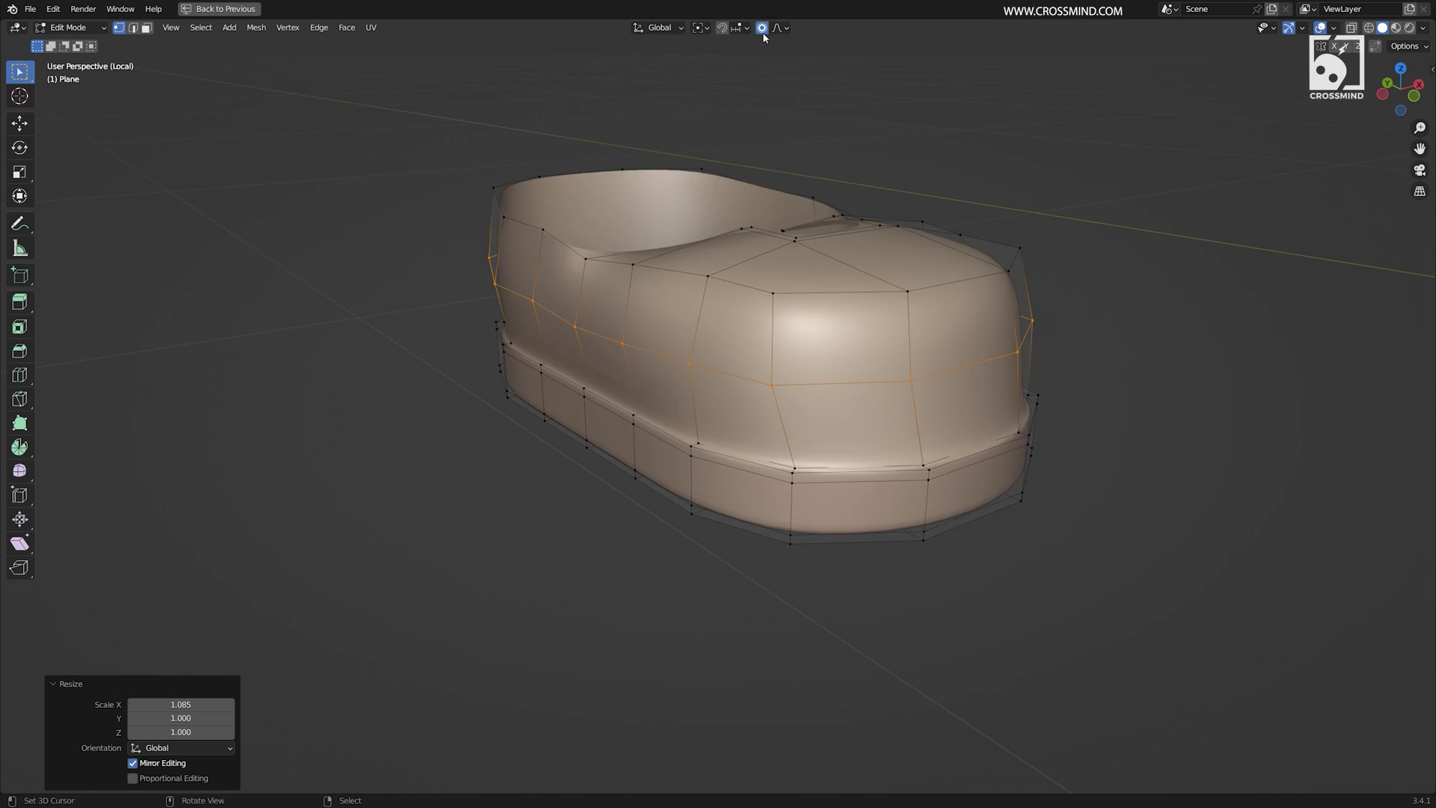
pyautogui.moveTo(673, 280); pyautogui.dragTo(690, 344, button='middle')
pyautogui.rightClick(609, 262)
pyautogui.press('g')
pyautogui.scroll(-4, 614, 265)
pyautogui.click(619, 266)
pyautogui.rightClick(987, 262)
pyautogui.press('g')
pyautogui.click(976, 263)
# - Scale the foot opening's edge loop to 0.878 and again to 0.977, using proportional size about 0.112
pyautogui.press('2')
pyautogui.keyDown('alt'); pyautogui.rightClick(828, 147); pyautogui.keyUp('alt')
pyautogui.moveTo(827, 148); pyautogui.dragTo(883, 133, button='middle')
pyautogui.press('s')
pyautogui.scroll(3, 894, 210)
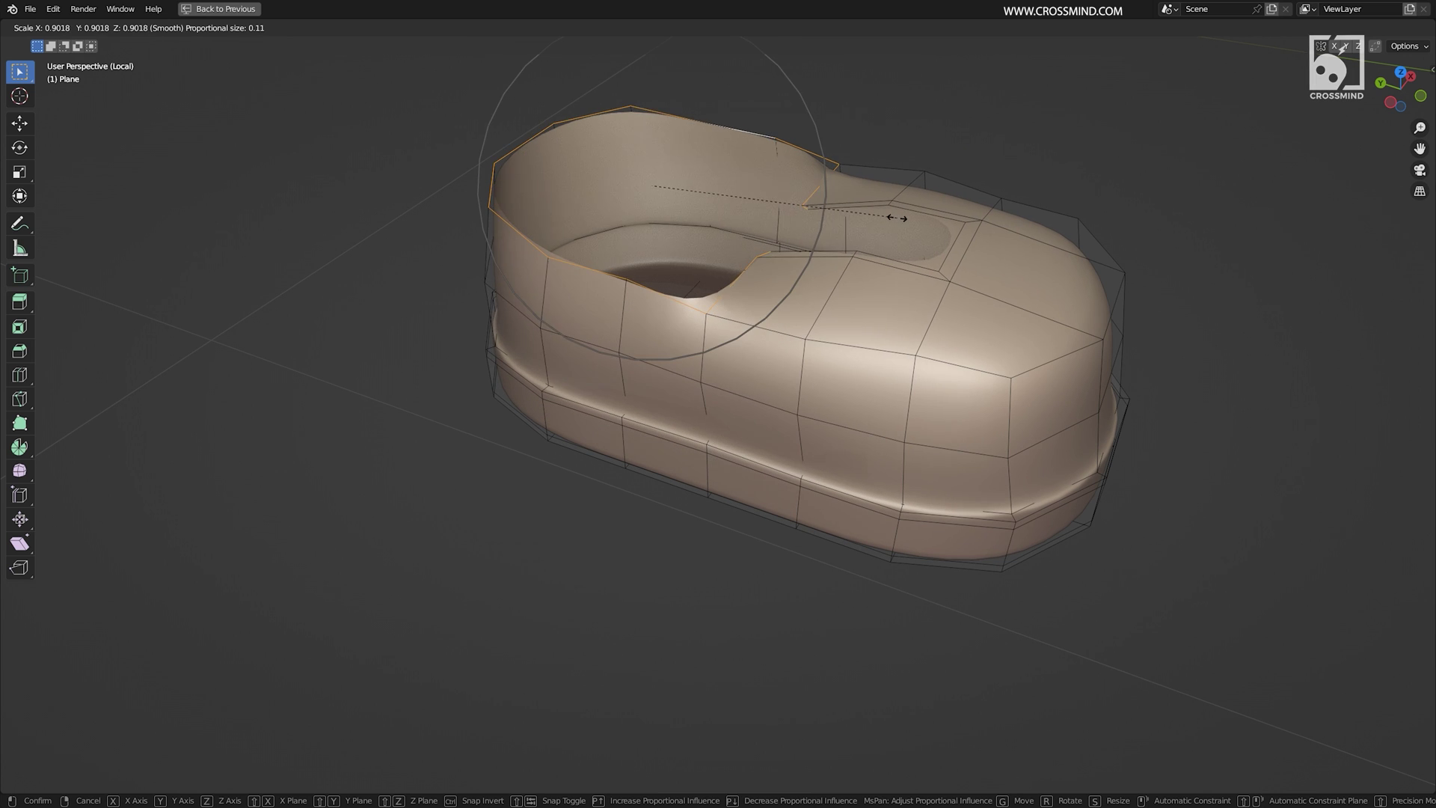
pyautogui.click(890, 215)
pyautogui.moveTo(890, 215); pyautogui.dragTo(901, 292, button='middle')
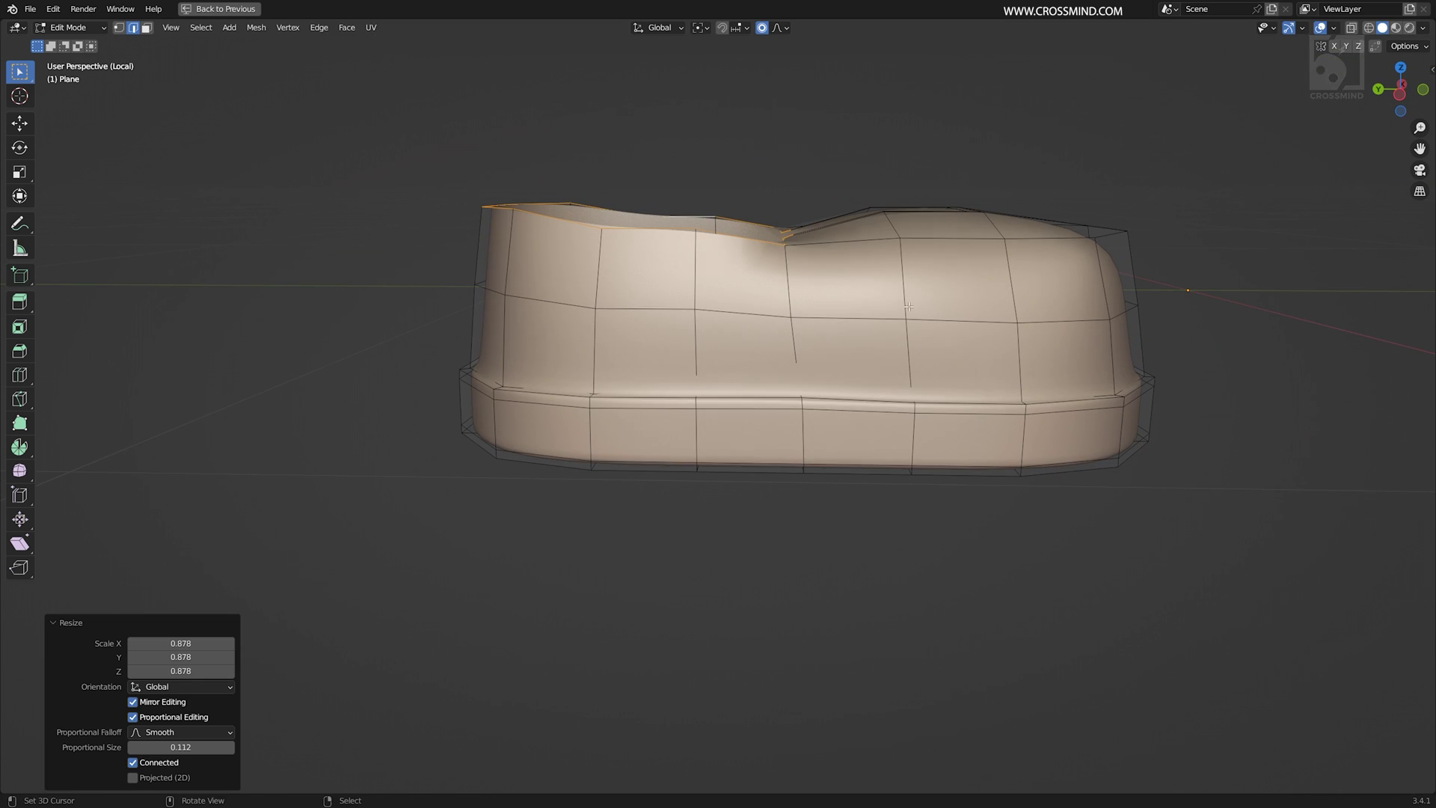
pyautogui.press('s')
pyautogui.click(905, 296)
pyautogui.moveTo(810, 338); pyautogui.dragTo(816, 310, button='middle')
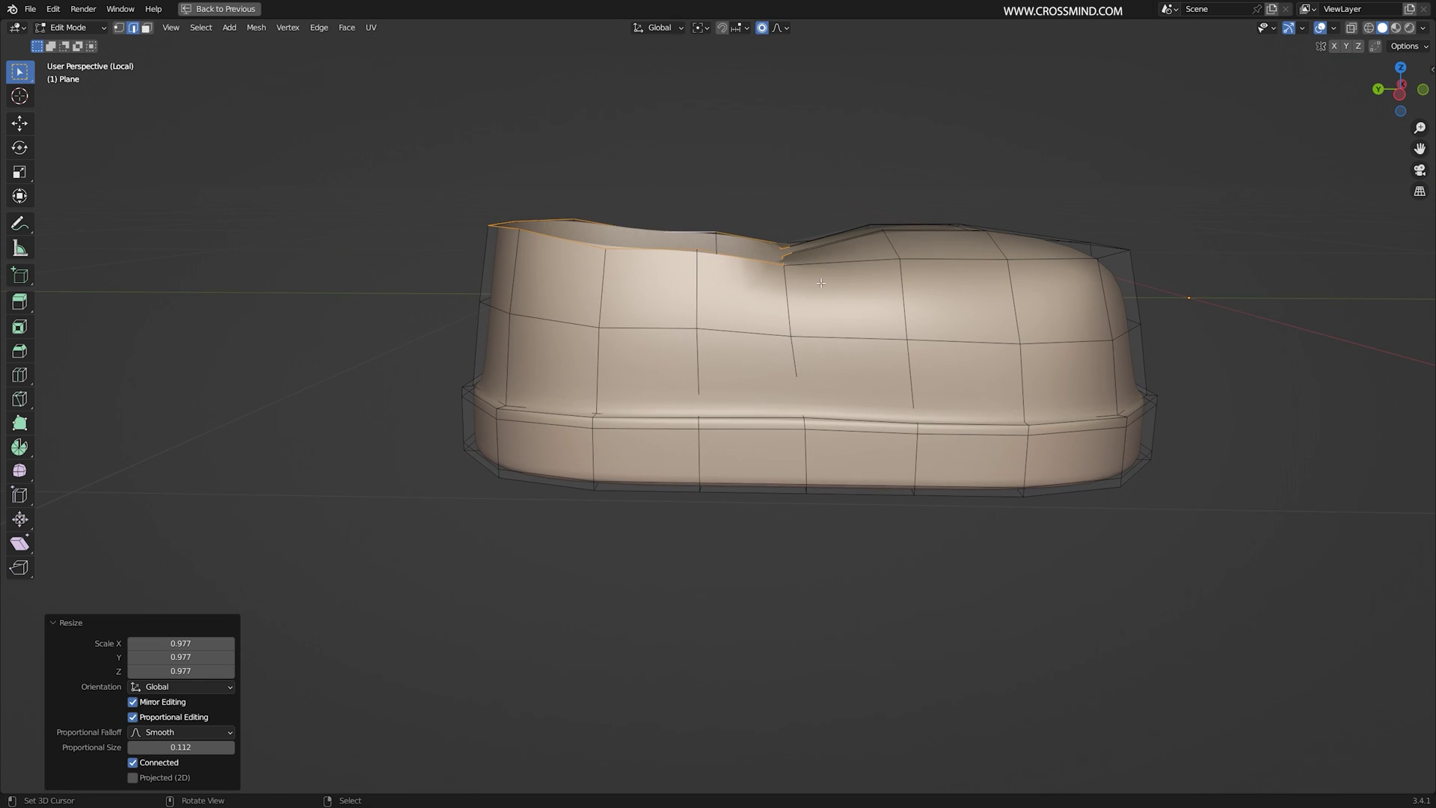
# - Move the opening's rim along Z, tilt it with a rotation, and reposition it
pyautogui.press('g')
pyautogui.press('z')
pyautogui.click(860, 254)
pyautogui.press('r')
pyautogui.click(891, 202)
pyautogui.press('g')
pyautogui.click(893, 217)
# - Select the two corner vertices at the front of the opening and raise them along Z
pyautogui.moveTo(893, 217); pyautogui.dragTo(896, 308, button='middle')
pyautogui.press('1')
pyautogui.rightClick(884, 242)
pyautogui.keyDown('shift'); pyautogui.rightClick(787, 258); pyautogui.keyUp('shift')
pyautogui.moveTo(789, 258)
pyautogui.mouseDown(button='middle')
pyautogui.moveTo(787, 219)
pyautogui.moveTo(802, 244)
pyautogui.mouseUp(button='middle')
pyautogui.press('g')
pyautogui.press('z')
pyautogui.click(819, 258)
pyautogui.hotkey('alt', 'a')
# - Save, then refine the side profile in the left X-ray view by moving the heel rim vertices and the toe-top vertices
pyautogui.moveTo(853, 284)
pyautogui.mouseDown(button='middle')
pyautogui.moveTo(875, 331)
pyautogui.moveTo(855, 340)
pyautogui.moveTo(862, 258)
pyautogui.mouseUp(button='middle')
pyautogui.press('KP_3')
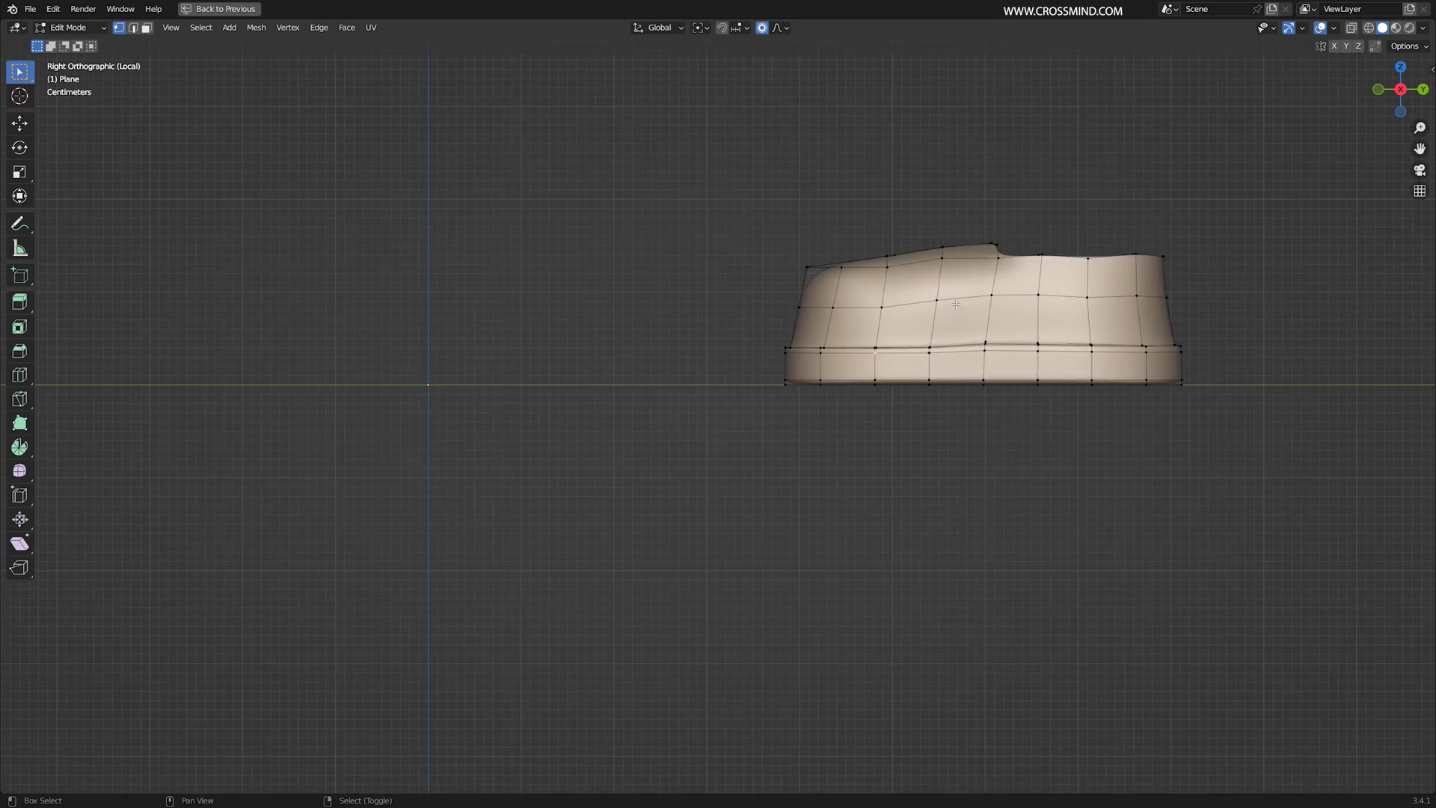
pyautogui.press('ctrl+KP_3')
pyautogui.keyDown('shift'); pyautogui.moveTo(478, 314); pyautogui.dragTo(840, 333, button='middle'); pyautogui.keyUp('shift')
pyautogui.scroll(5, 840, 332)
pyautogui.hotkey('ctrl', 's')
pyautogui.hotkey('shift', 'z')
pyautogui.press('b')
pyautogui.moveTo(441, 199); pyautogui.dragTo(615, 279)
pyautogui.press('g')
pyautogui.click(585, 279)
pyautogui.keyDown('shift'); pyautogui.moveTo(1309, 247); pyautogui.dragTo(1220, 279, button='middle'); pyautogui.keyUp('shift')
pyautogui.press('b')
pyautogui.moveTo(1253, 279); pyautogui.dragTo(1328, 321)
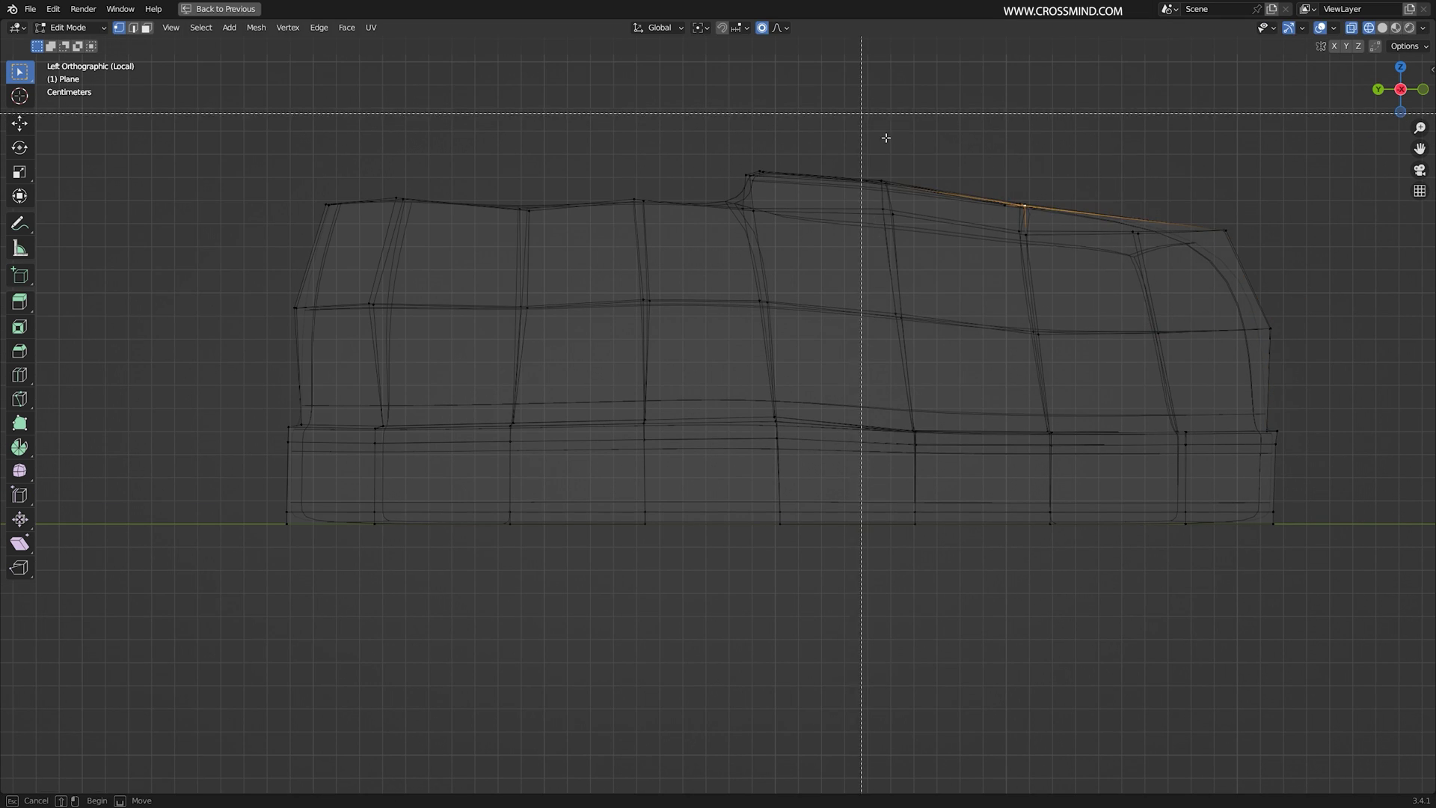
pyautogui.press('g')
pyautogui.click(1001, 261)
# - Raise the upper front edge of the toe about 0.018 m along Z in solid display
pyautogui.hotkey('shift', 'z')
pyautogui.moveTo(995, 263); pyautogui.dragTo(799, 340, button='middle')
pyautogui.rightClick(780, 349)
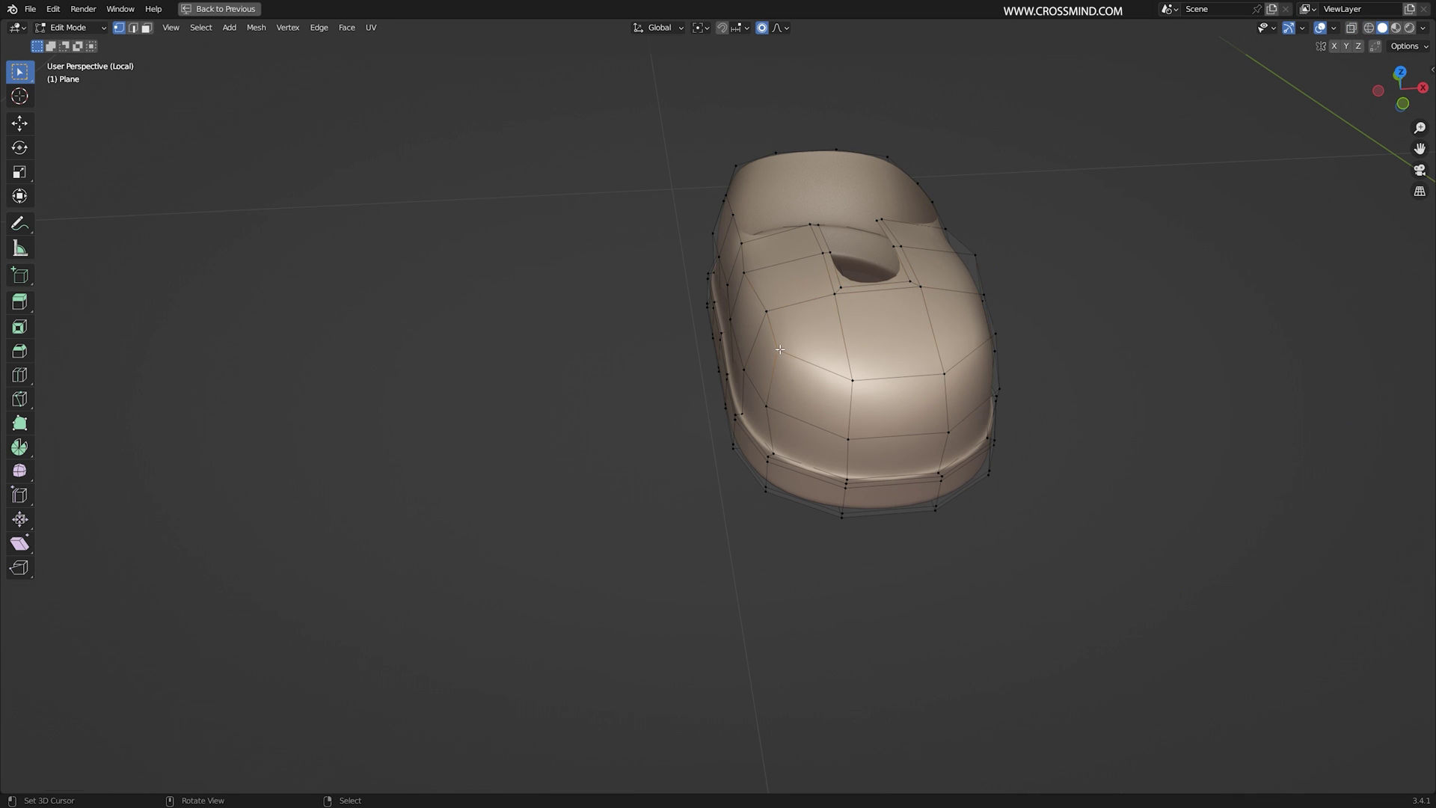
pyautogui.keyDown('ctrl'); pyautogui.rightClick(998, 336); pyautogui.keyUp('ctrl')
pyautogui.moveTo(993, 336); pyautogui.dragTo(999, 280, button='middle')
pyautogui.press('2')
pyautogui.rightClick(921, 376)
pyautogui.press('g')
pyautogui.click(929, 339)
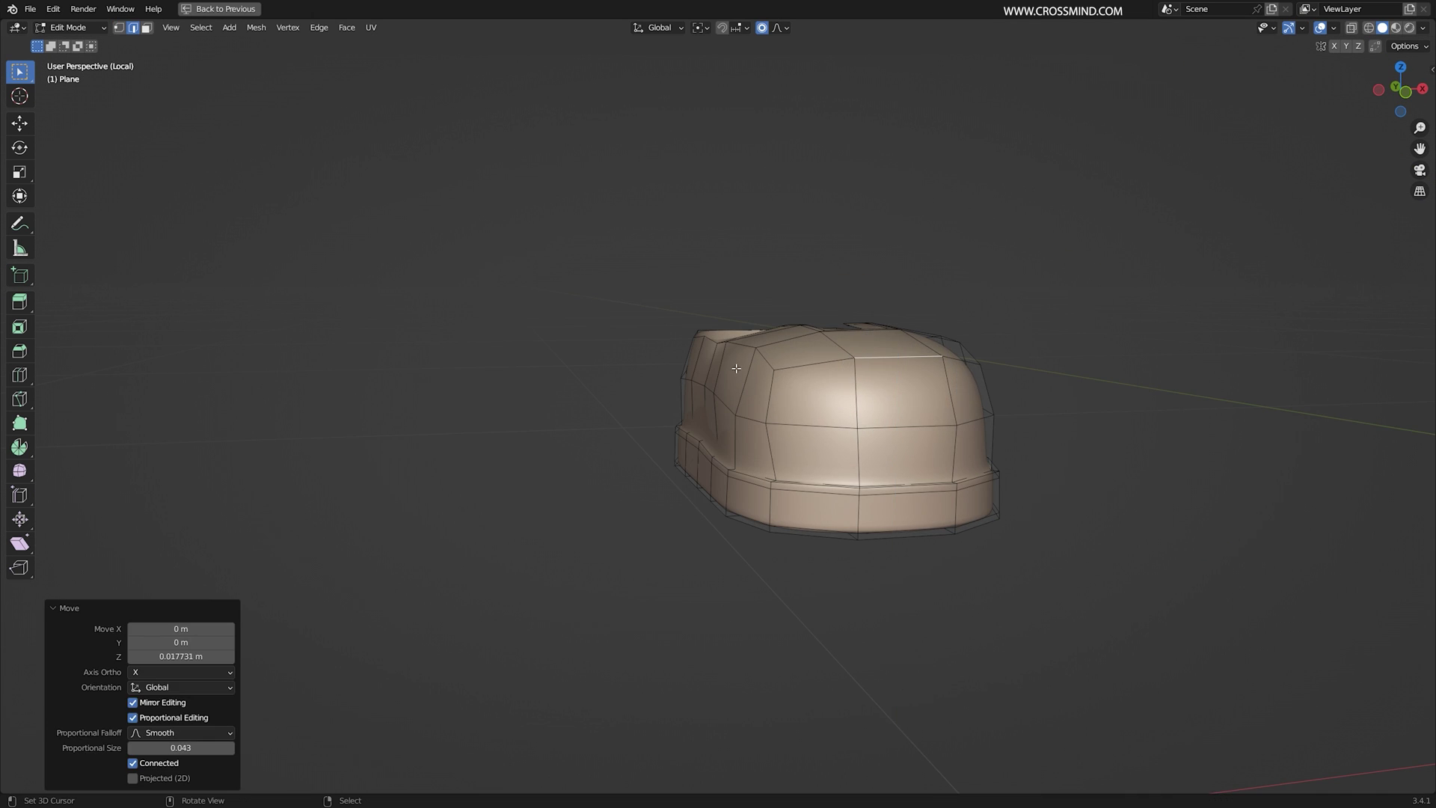
# - Lower the top-edge vertices on both sides of the toe about 0.0088 m along Z
pyautogui.press('1')
pyautogui.rightClick(759, 348)
pyautogui.moveTo(1047, 344); pyautogui.dragTo(920, 344, button='middle')
pyautogui.keyDown('shift'); pyautogui.rightClick(944, 351); pyautogui.keyUp('shift')
pyautogui.press('g')
pyautogui.press('z')
pyautogui.click(936, 349)
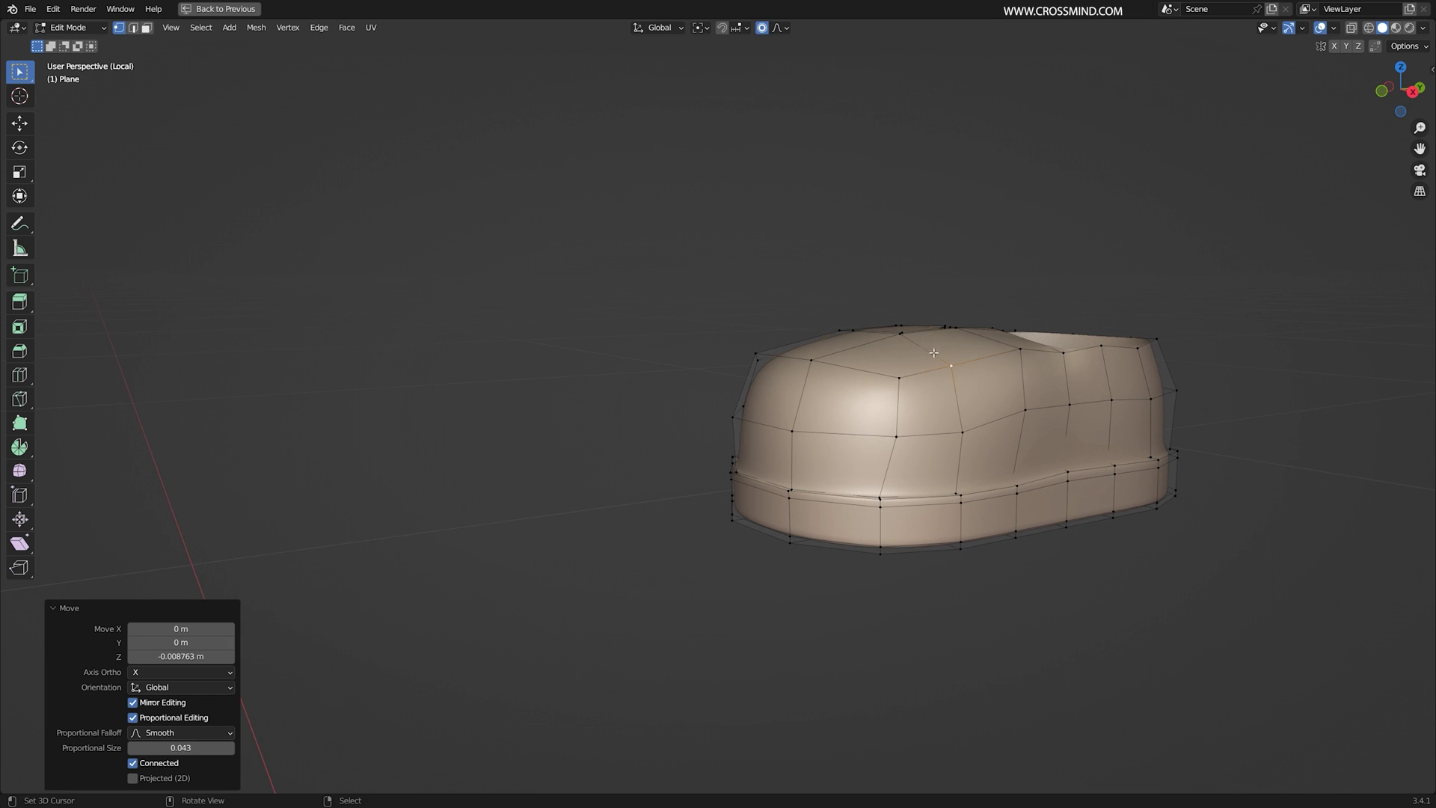
# - Lower the upper side edges beside the instep about 0.009 m along Z
pyautogui.moveTo(718, 337); pyautogui.dragTo(890, 381, button='middle')
pyautogui.scroll(2, 883, 385)
pyautogui.press('3')
pyautogui.rightClick(774, 427)
pyautogui.moveTo(774, 434); pyautogui.dragTo(835, 413, button='middle')
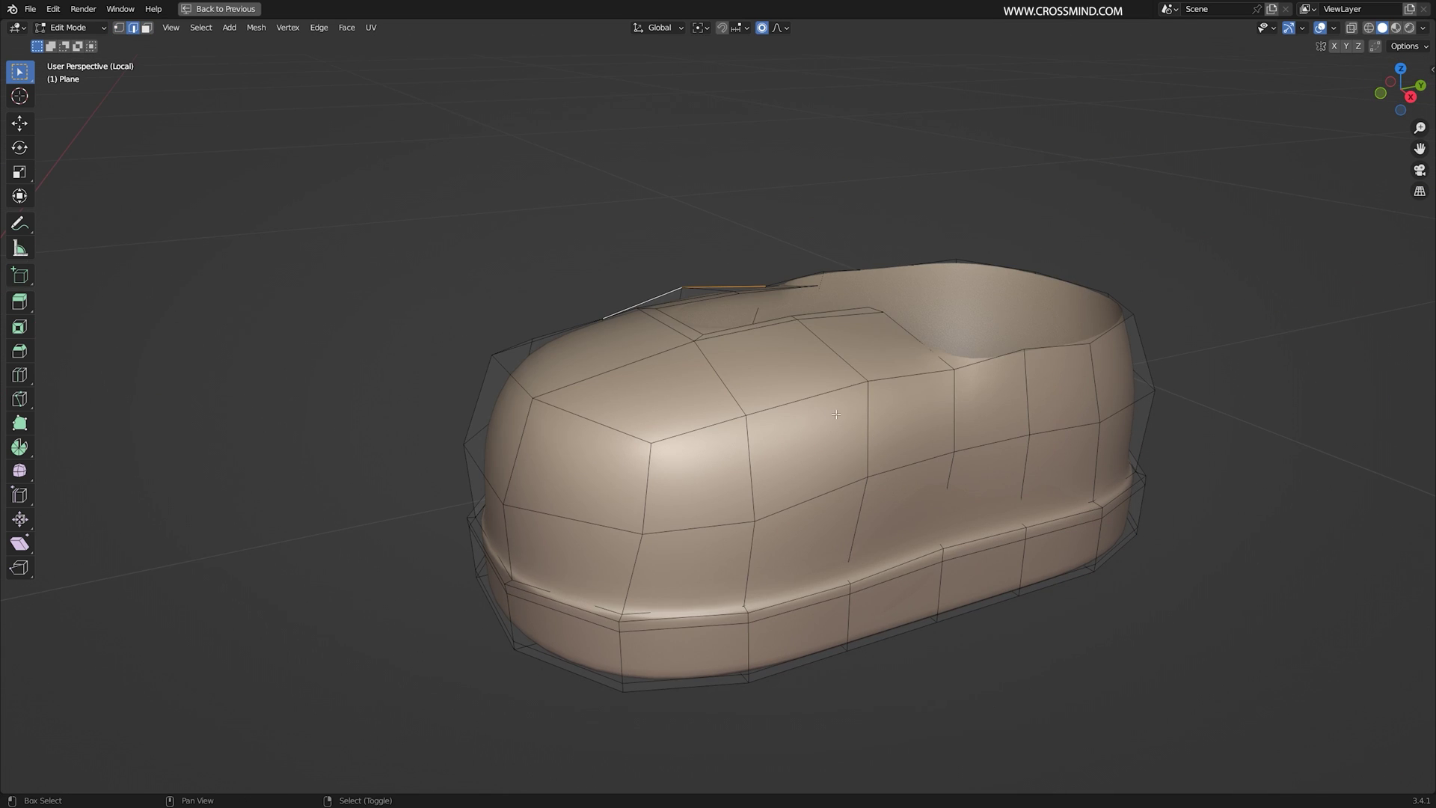
pyautogui.press('g')
pyautogui.press('z')
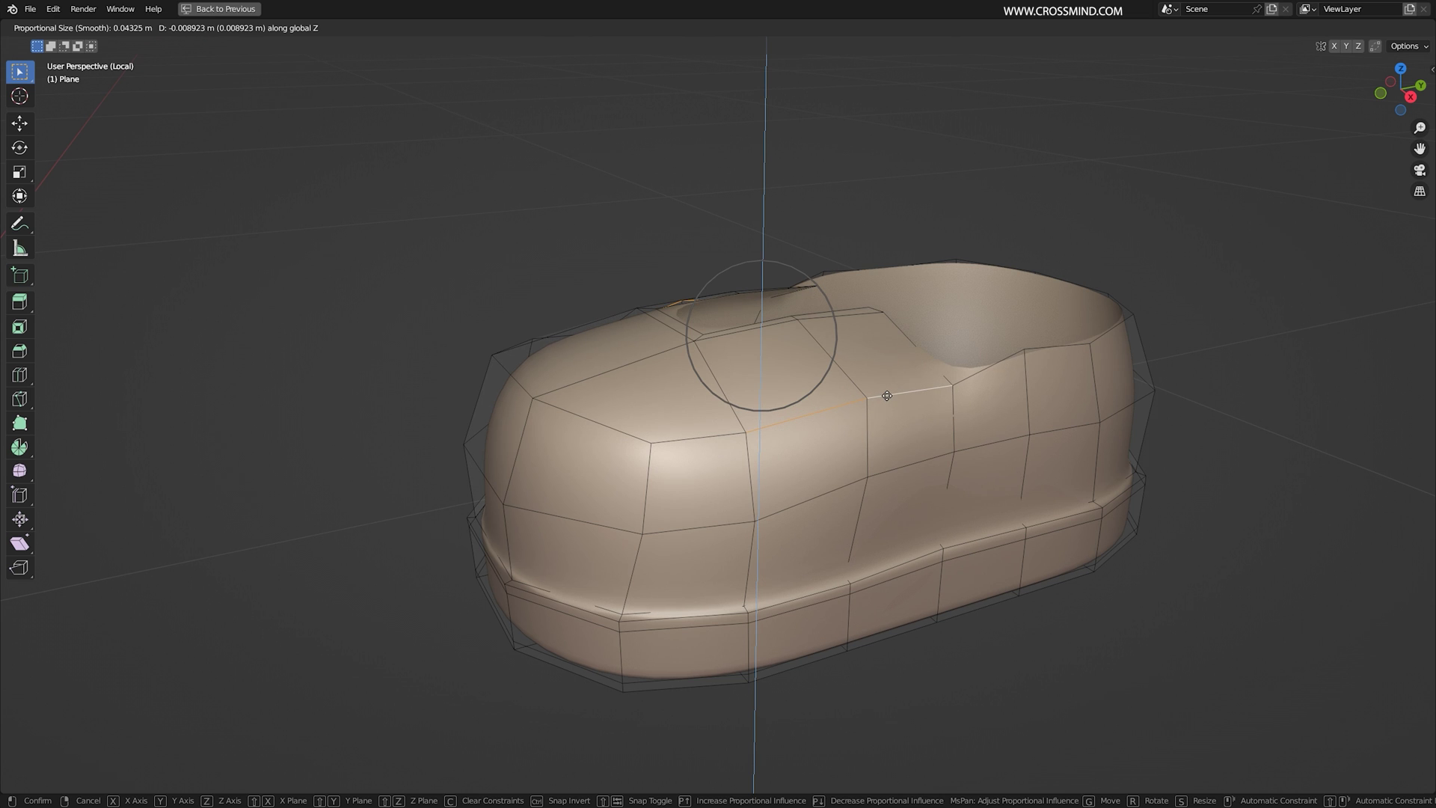
pyautogui.click(887, 395)
# - Lower the mid-height edges on both sides of the shoe's middle about 0.004 m along Z
pyautogui.moveTo(887, 395); pyautogui.dragTo(919, 364, button='middle')
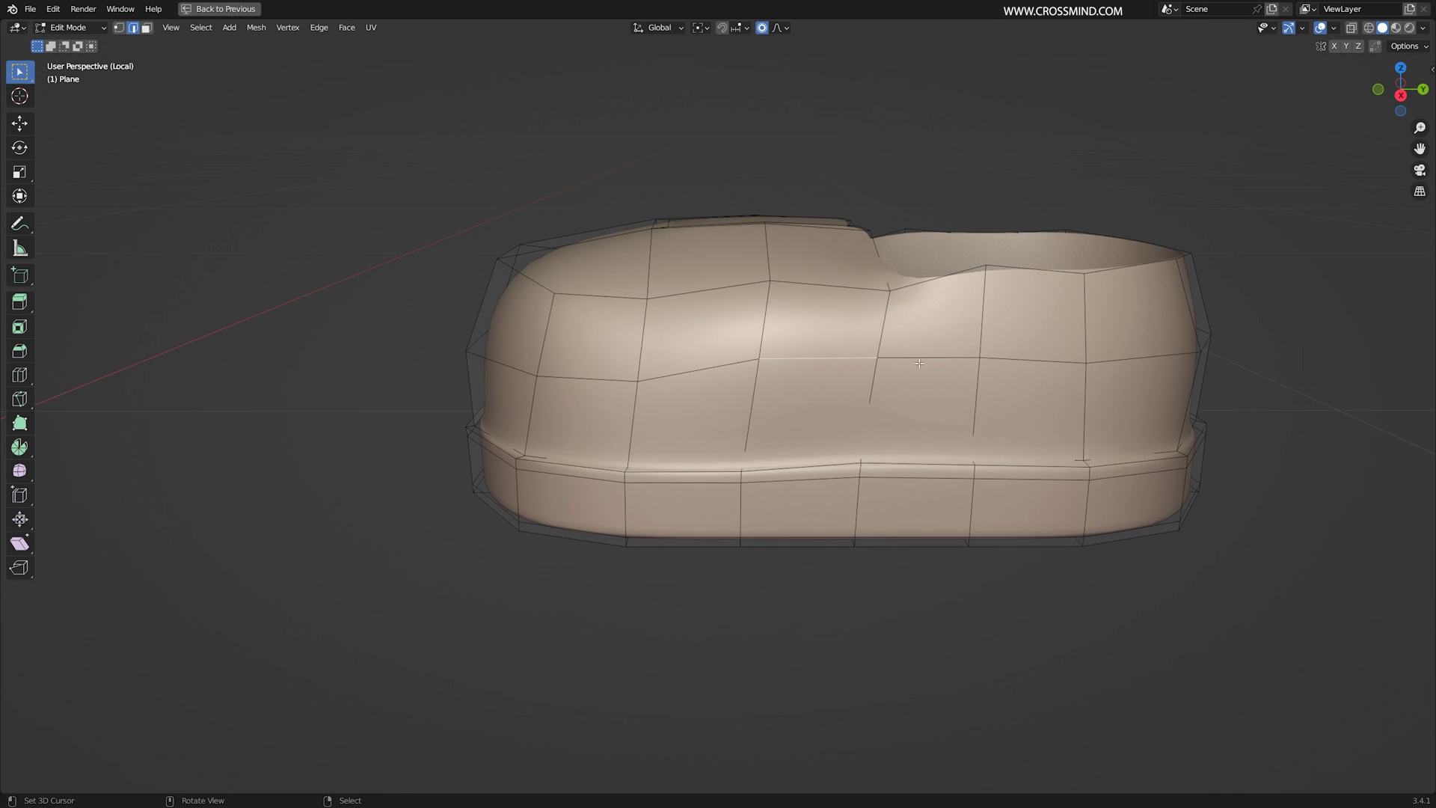
pyautogui.moveTo(674, 342); pyautogui.dragTo(737, 464, button='middle')
pyautogui.keyDown('shift'); pyautogui.click(791, 443); pyautogui.keyUp('shift')
pyautogui.scroll(-2, 792, 440)
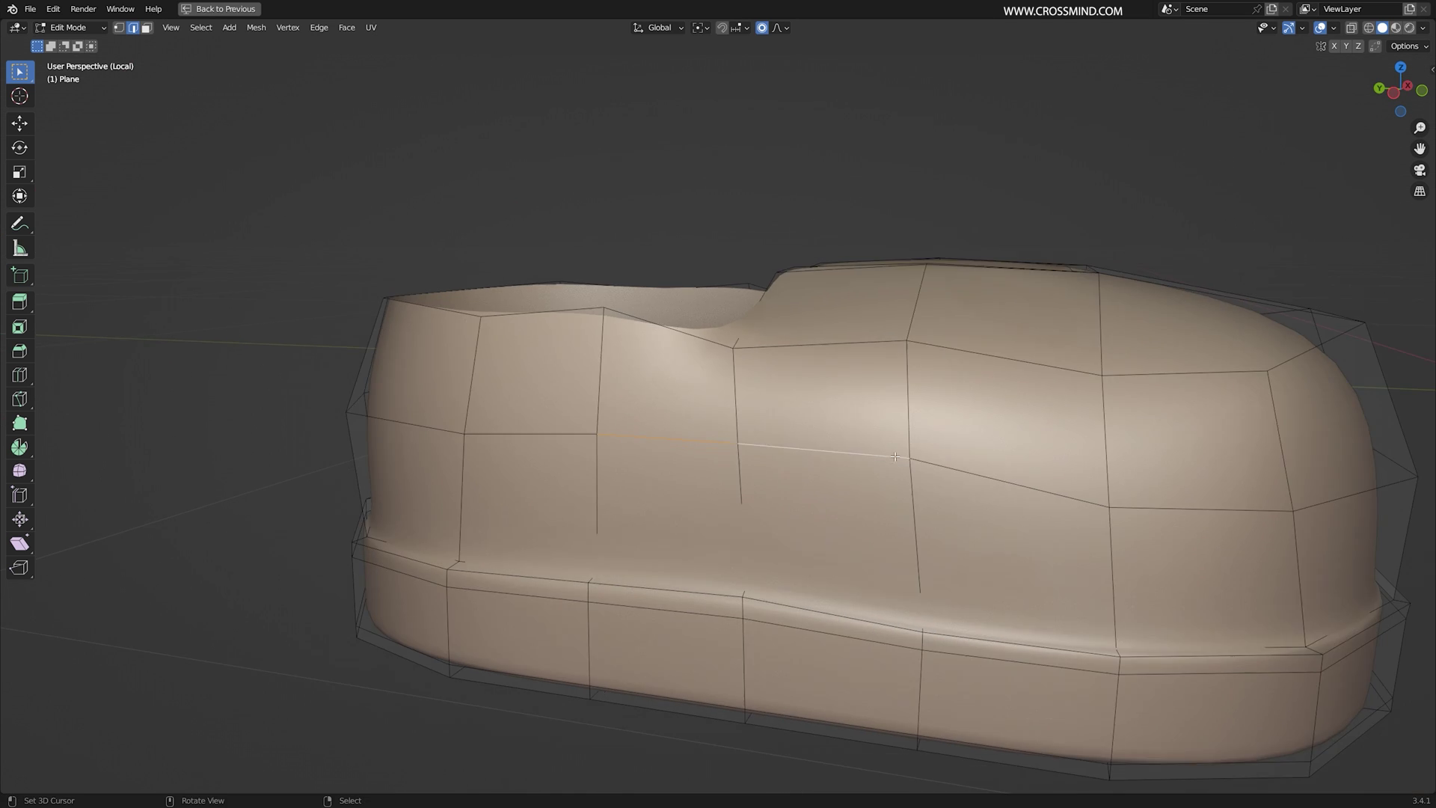
pyautogui.press('g')
pyautogui.click(904, 446)
pyautogui.scroll(-1, 903, 446)
pyautogui.moveTo(903, 445); pyautogui.dragTo(837, 497, button='middle')
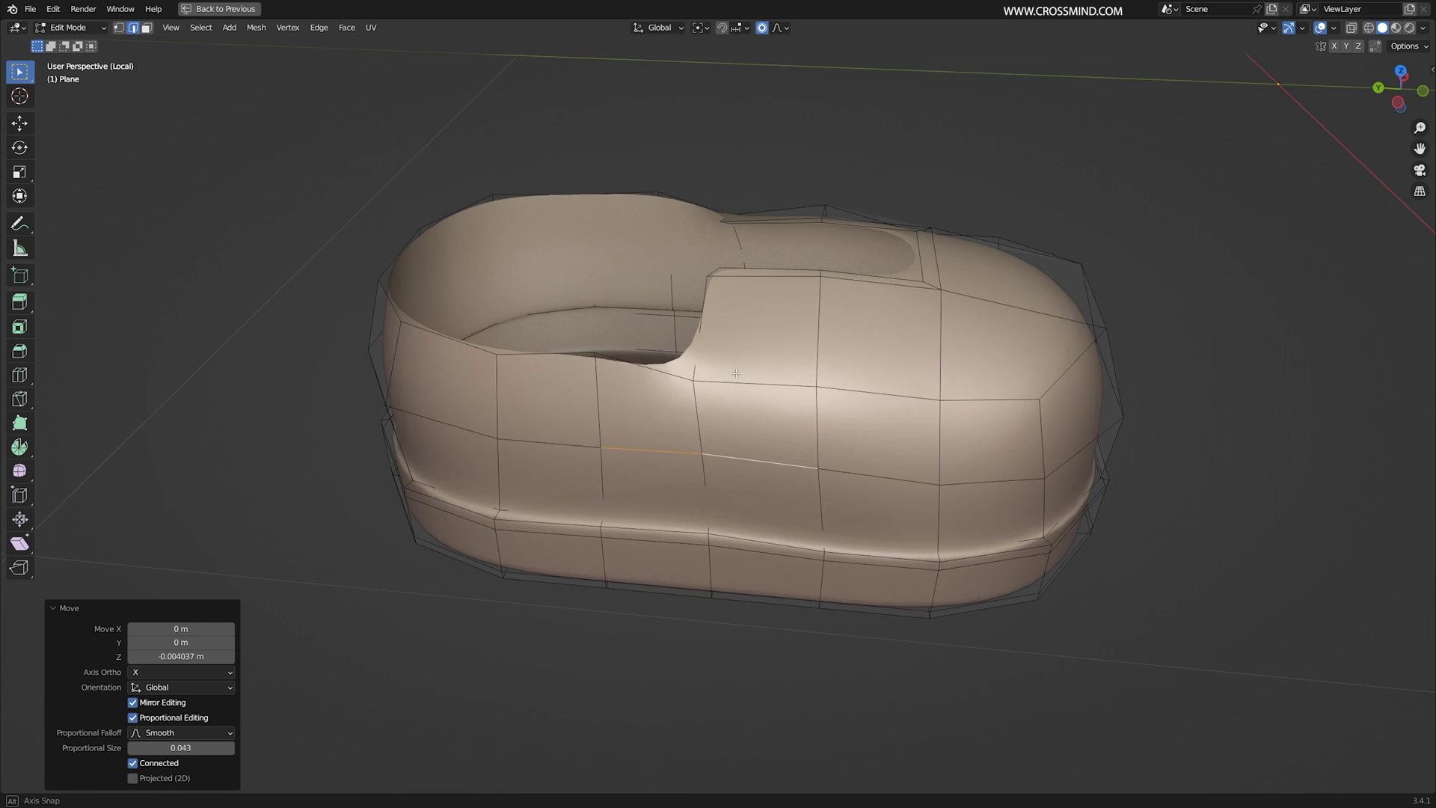
# - Adjust the height of the upper side vertices on both sides of the instep along Z
pyautogui.press('1')
pyautogui.click(816, 381)
pyautogui.keyDown('shift'); pyautogui.click(525, 183); pyautogui.keyUp('shift')
pyautogui.moveTo(815, 374); pyautogui.dragTo(917, 421, button='middle')
pyautogui.press('g')
pyautogui.press('z')
pyautogui.click(840, 378)
# - Adjust the mid-height side vertices below the instep along Z
pyautogui.keyDown('shift'); pyautogui.rightClick(914, 475); pyautogui.keyUp('shift')
pyautogui.press('g')
pyautogui.press('z')
pyautogui.click(875, 449)
pyautogui.scroll(1, 917, 421)
# - Reposition the mid-height vertex below the front of the ankle opening along Z and save the file
pyautogui.rightClick(788, 453)
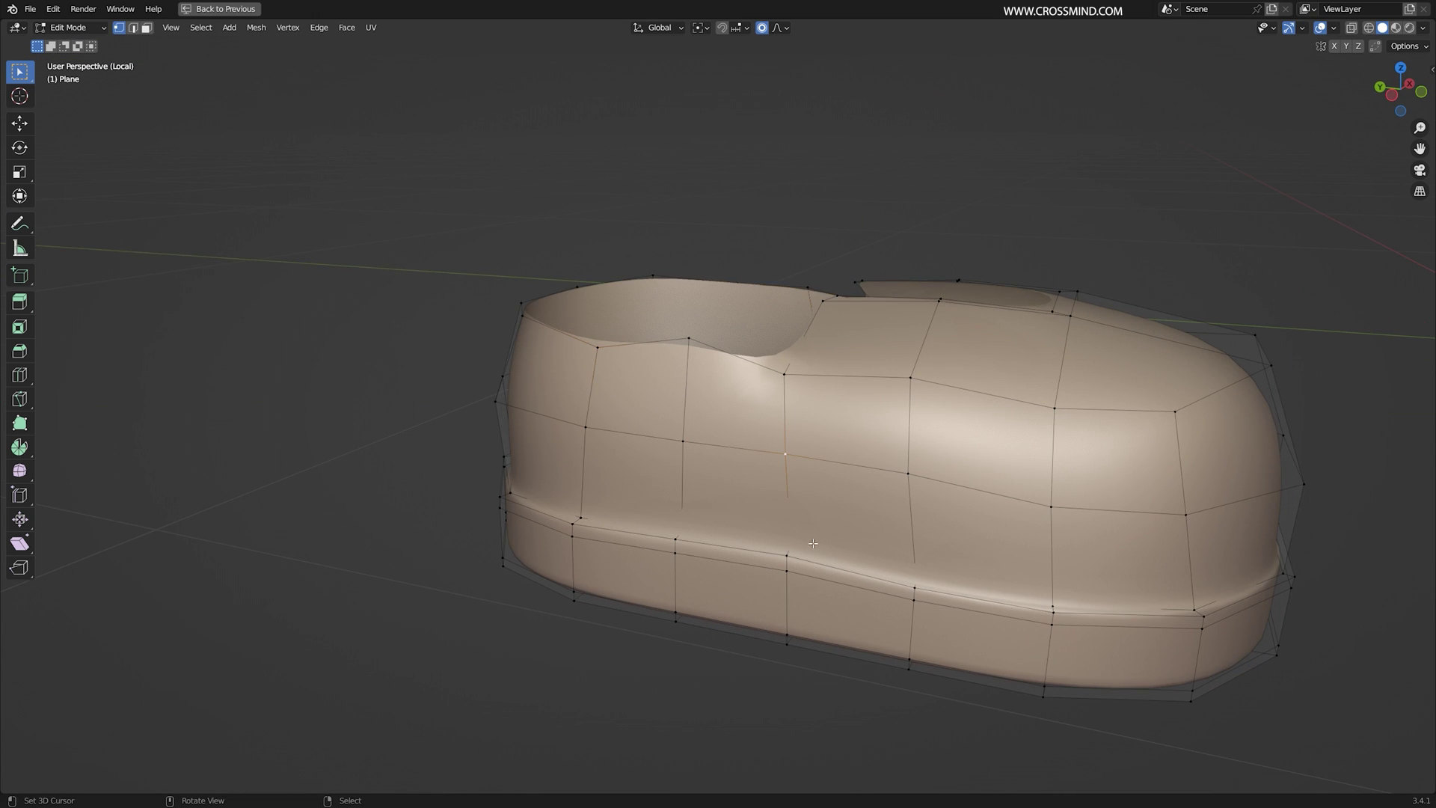
pyautogui.moveTo(928, 522)
pyautogui.mouseDown(button='middle')
pyautogui.moveTo(938, 559)
pyautogui.moveTo(828, 569)
pyautogui.mouseUp(button='middle')
pyautogui.press('z')
pyautogui.click(856, 563)
pyautogui.press('z')
pyautogui.click(920, 509)
pyautogui.moveTo(999, 486); pyautogui.dragTo(894, 373, button='middle')
pyautogui.hotkey('ctrl', 's')
# - Move individual vertices along the foot opening's edge with proportional editing to reshape its outline
pyautogui.press('KP_5')
pyautogui.moveTo(799, 394); pyautogui.dragTo(946, 495, button='middle')
pyautogui.scroll(1, 830, 397)
pyautogui.rightClick(797, 341)
pyautogui.press('g')
pyautogui.click(862, 333)
pyautogui.rightClick(916, 518)
pyautogui.press('g')
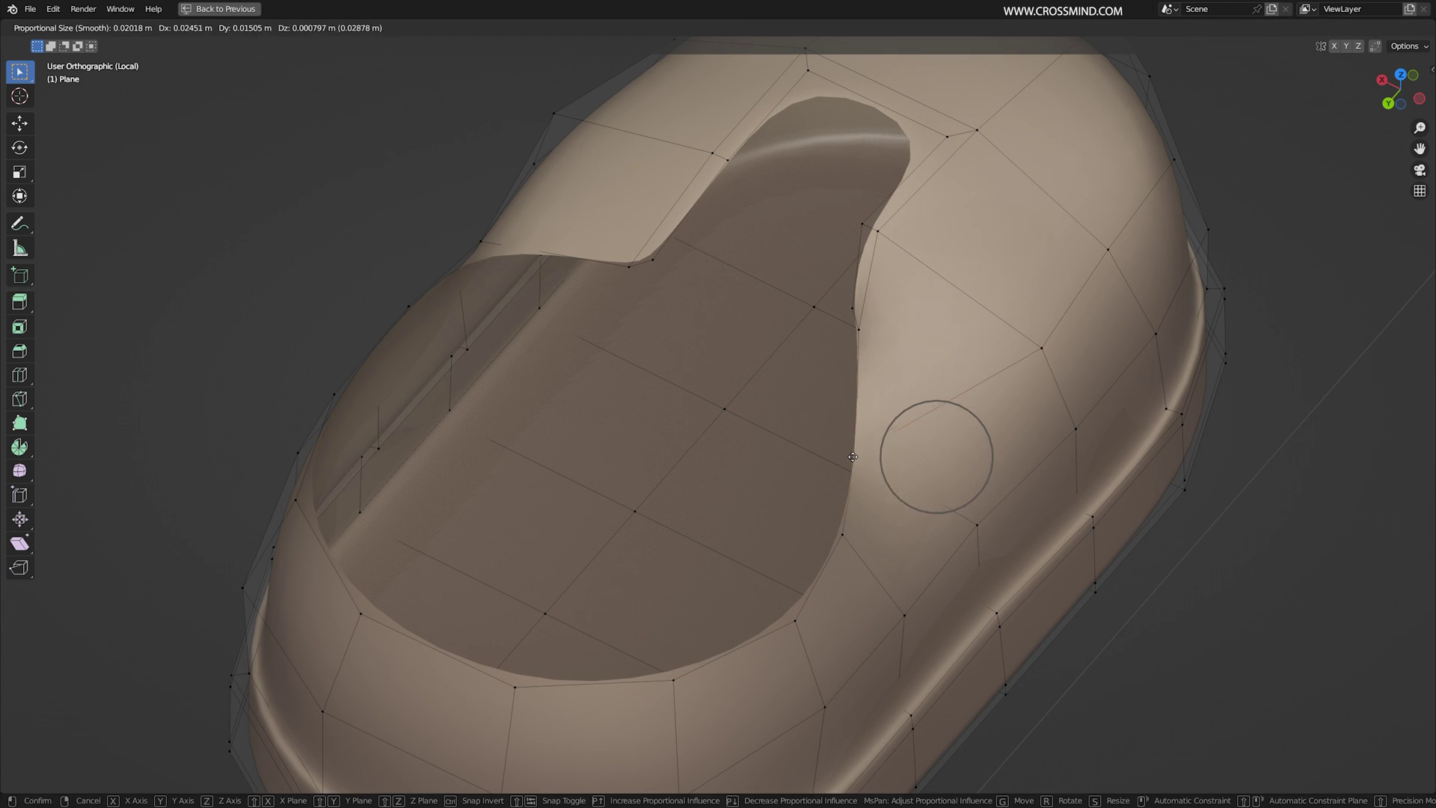
pyautogui.click(850, 454)
pyautogui.moveTo(880, 454); pyautogui.dragTo(772, 434, button='middle')
# - Extrude the ankle opening's rim edges upward about 0.031 m along Z to form a collar
pyautogui.press('2')
pyautogui.keyDown('alt'); pyautogui.rightClick(628, 495); pyautogui.keyUp('alt')
pyautogui.press('e')
pyautogui.click(750, 380)
pyautogui.moveTo(749, 380); pyautogui.dragTo(877, 358, button='middle')
pyautogui.press('g')
pyautogui.click(880, 326)
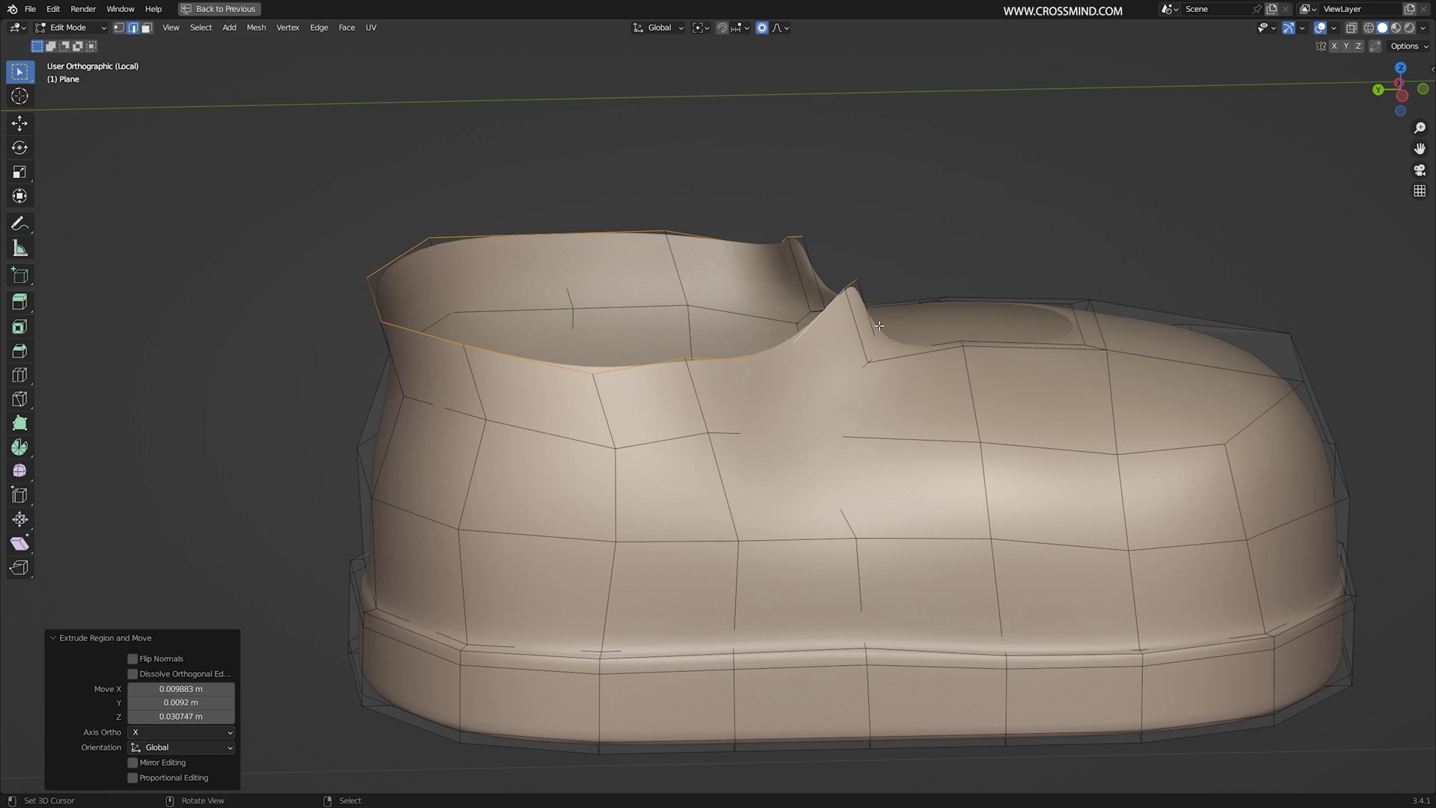
# - Scale the extruded rim to shape the ankle collar
pyautogui.press('s')
pyautogui.click(973, 329)
pyautogui.moveTo(972, 329); pyautogui.dragTo(905, 389, button='middle')
pyautogui.press('s')
pyautogui.click(481, 439)
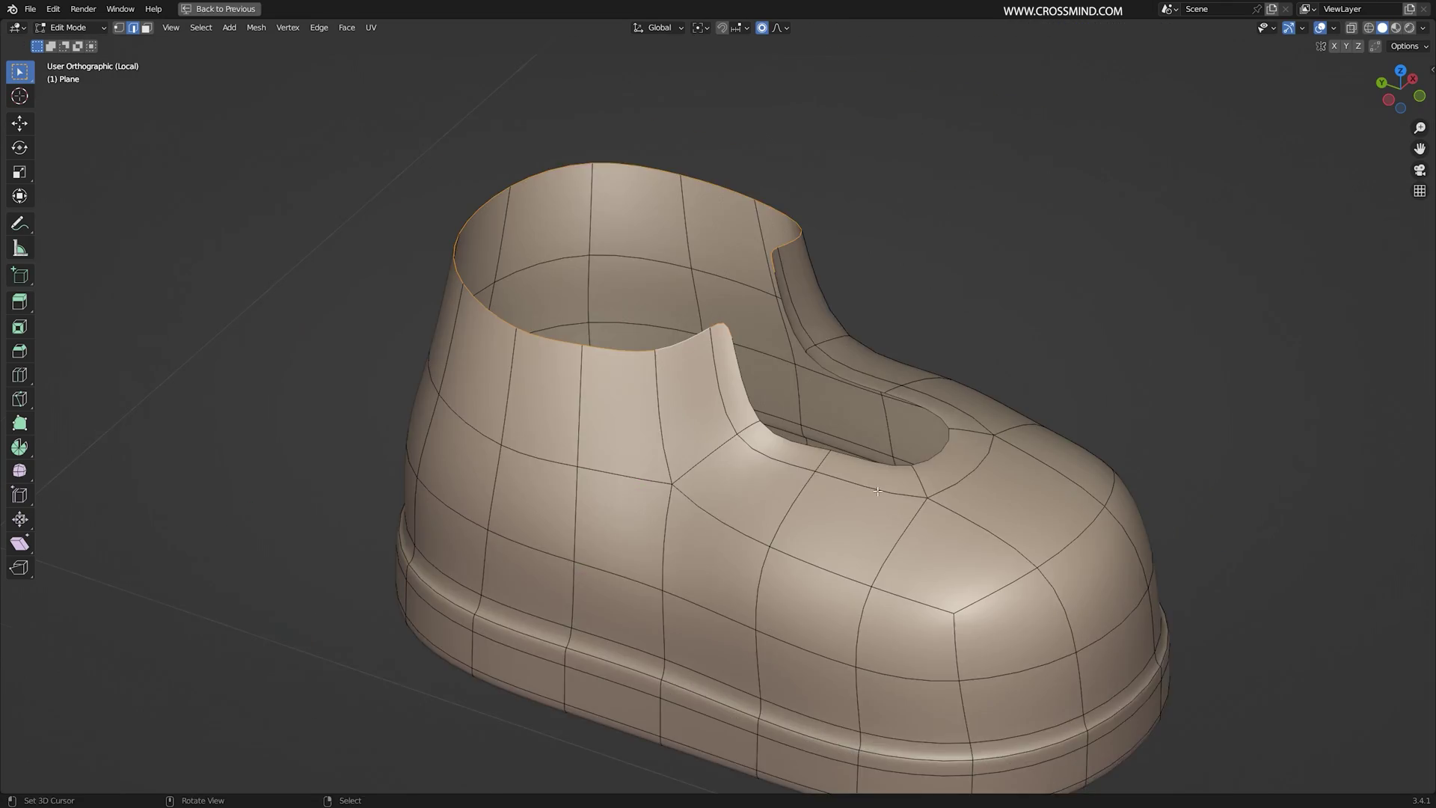
# - Scale the matching edges on both sides of the foot opening's front end
pyautogui.moveTo(793, 418); pyautogui.dragTo(928, 427, button='middle')
pyautogui.hotkey('ctrl', 'r')
pyautogui.press('1')
pyautogui.moveTo(820, 486); pyautogui.dragTo(797, 495, button='middle')
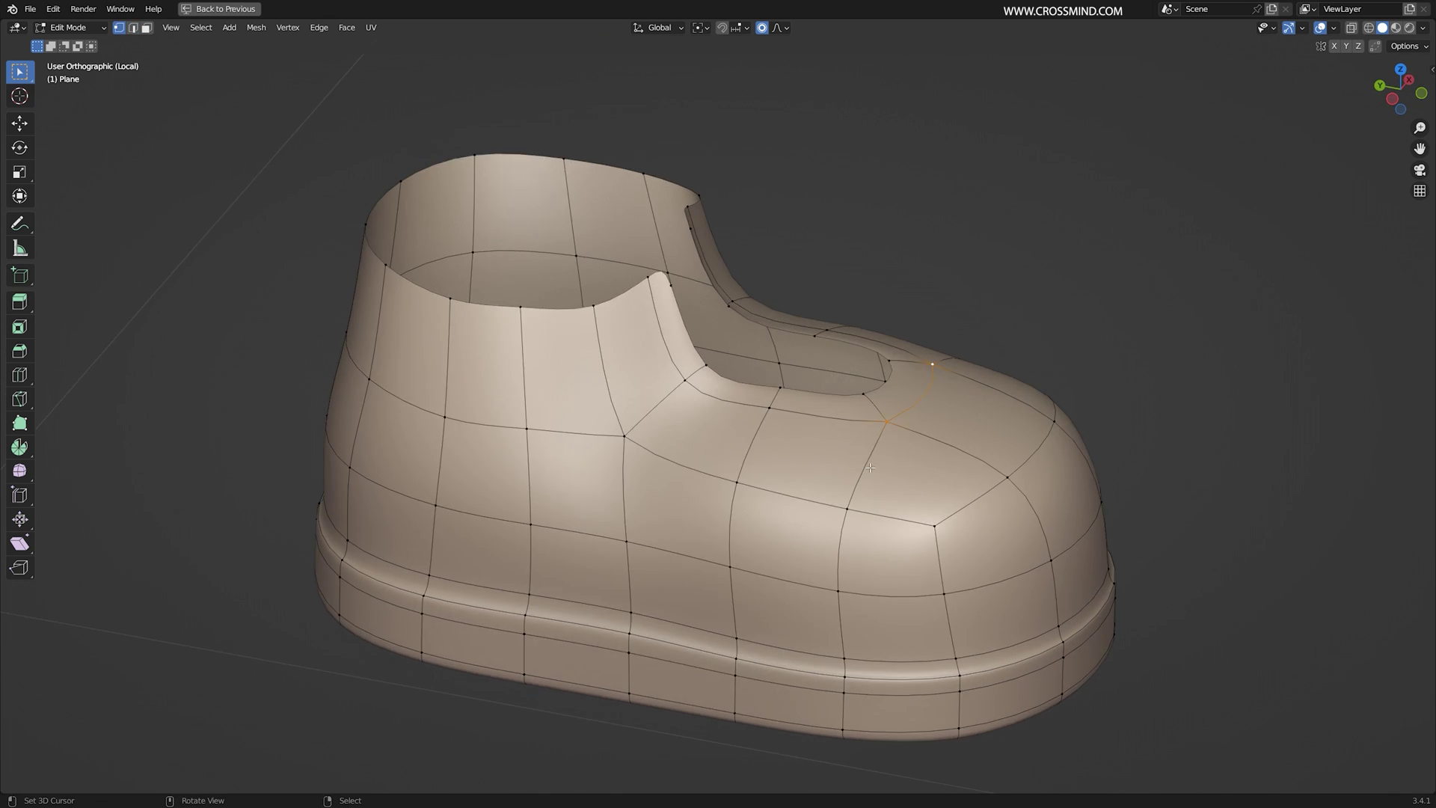
pyautogui.moveTo(927, 374); pyautogui.dragTo(948, 408, button='middle')
pyautogui.press('2')
pyautogui.keyDown('shift'); pyautogui.rightClick(922, 302); pyautogui.keyUp('shift')
pyautogui.press('s')
pyautogui.click(943, 386)
# - Scale and reposition another pair of edges beside the opening's front end, and save the file
pyautogui.rightClick(841, 410)
pyautogui.keyDown('shift'); pyautogui.rightClick(938, 378); pyautogui.keyUp('shift')
pyautogui.press('s')
pyautogui.click(1035, 382)
pyautogui.press('g')
pyautogui.click(974, 410)
pyautogui.hotkey('ctrl', 's')
# - Select all upper faces behind the toe section, extrude them in place and fatten them outward about 0.002 m as a raised panel
pyautogui.moveTo(810, 440); pyautogui.dragTo(919, 437, button='middle')
pyautogui.press('3')
pyautogui.rightClick(669, 287)
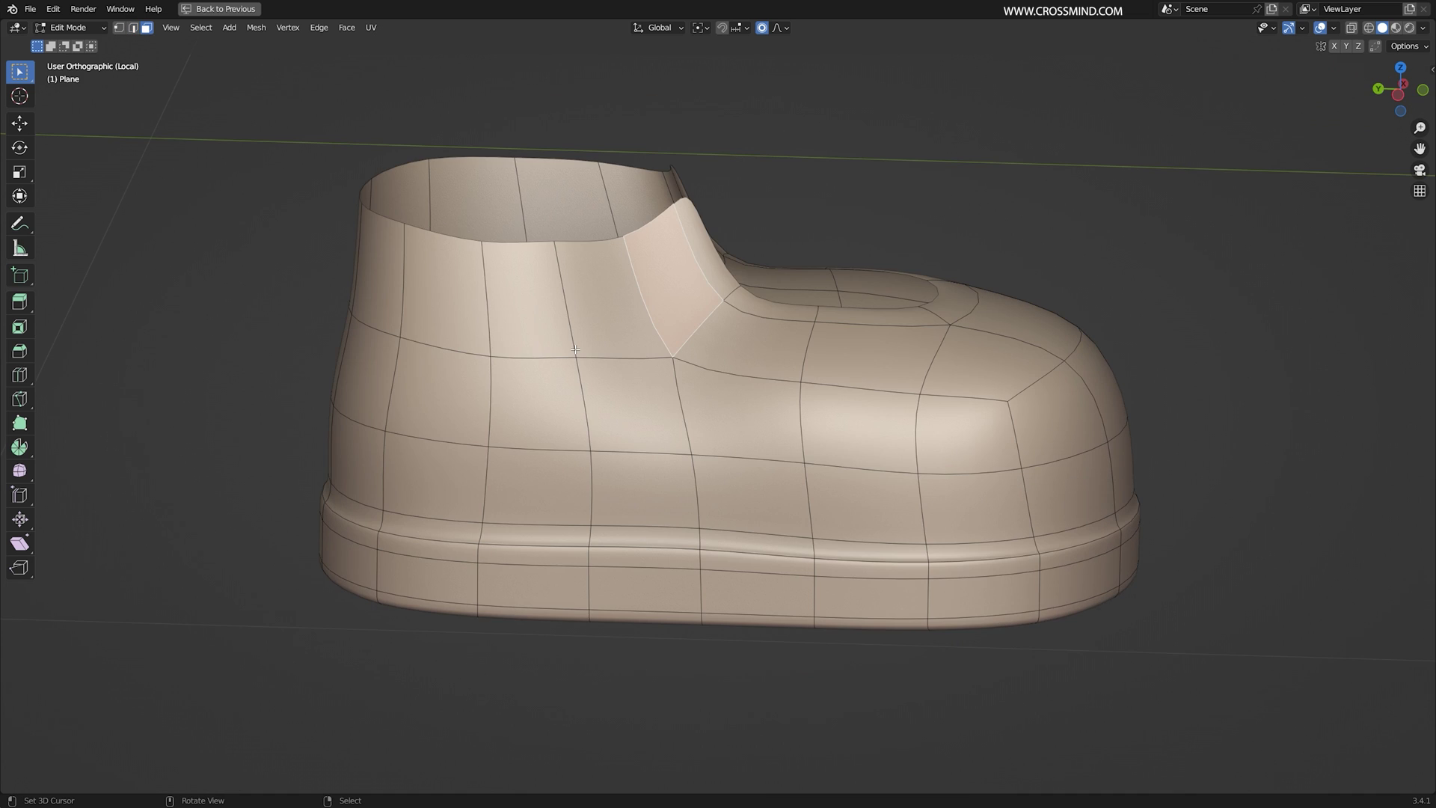
pyautogui.press('KP_3')
pyautogui.hotkey('alt', 'z')
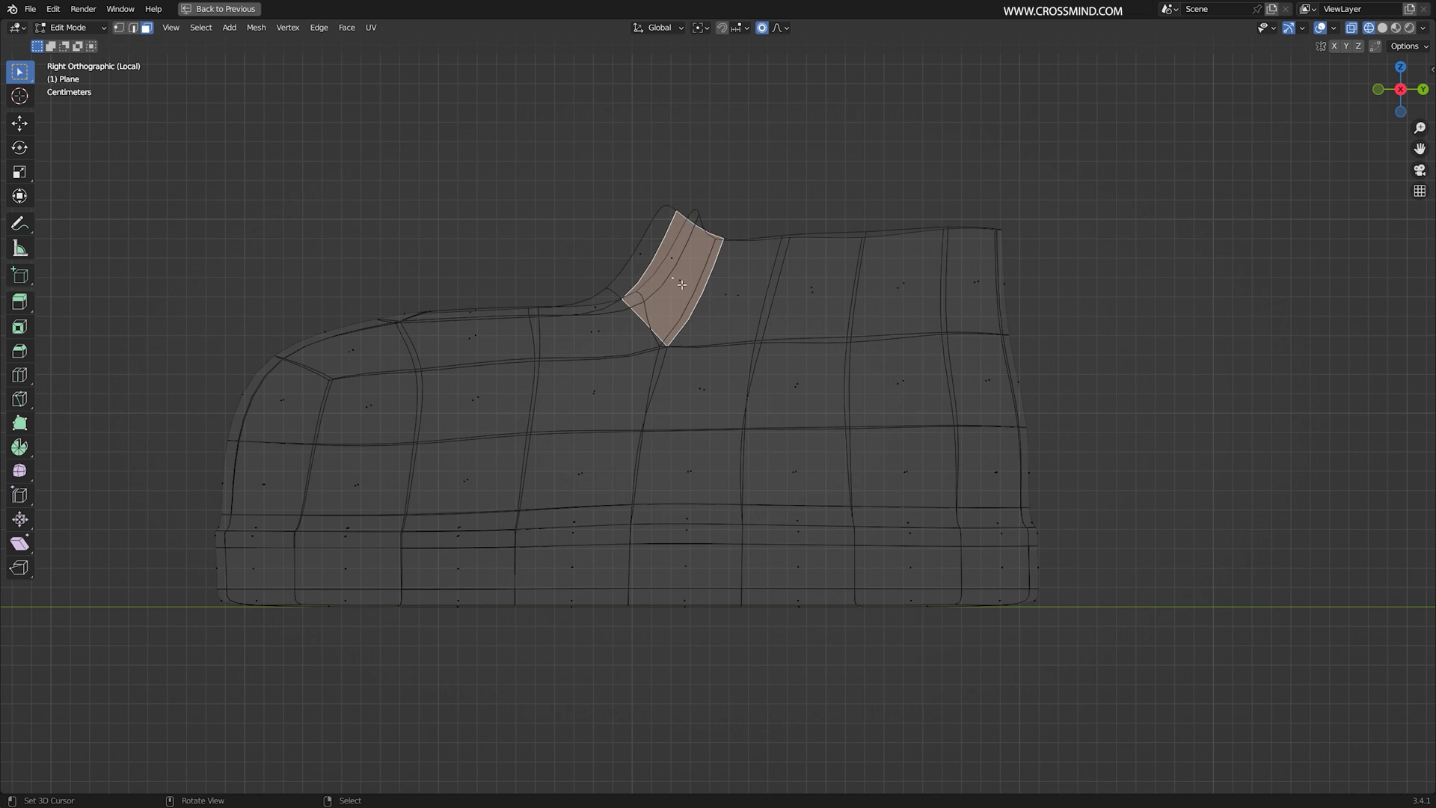
pyautogui.moveTo(1129, 155); pyautogui.dragTo(572, 486)
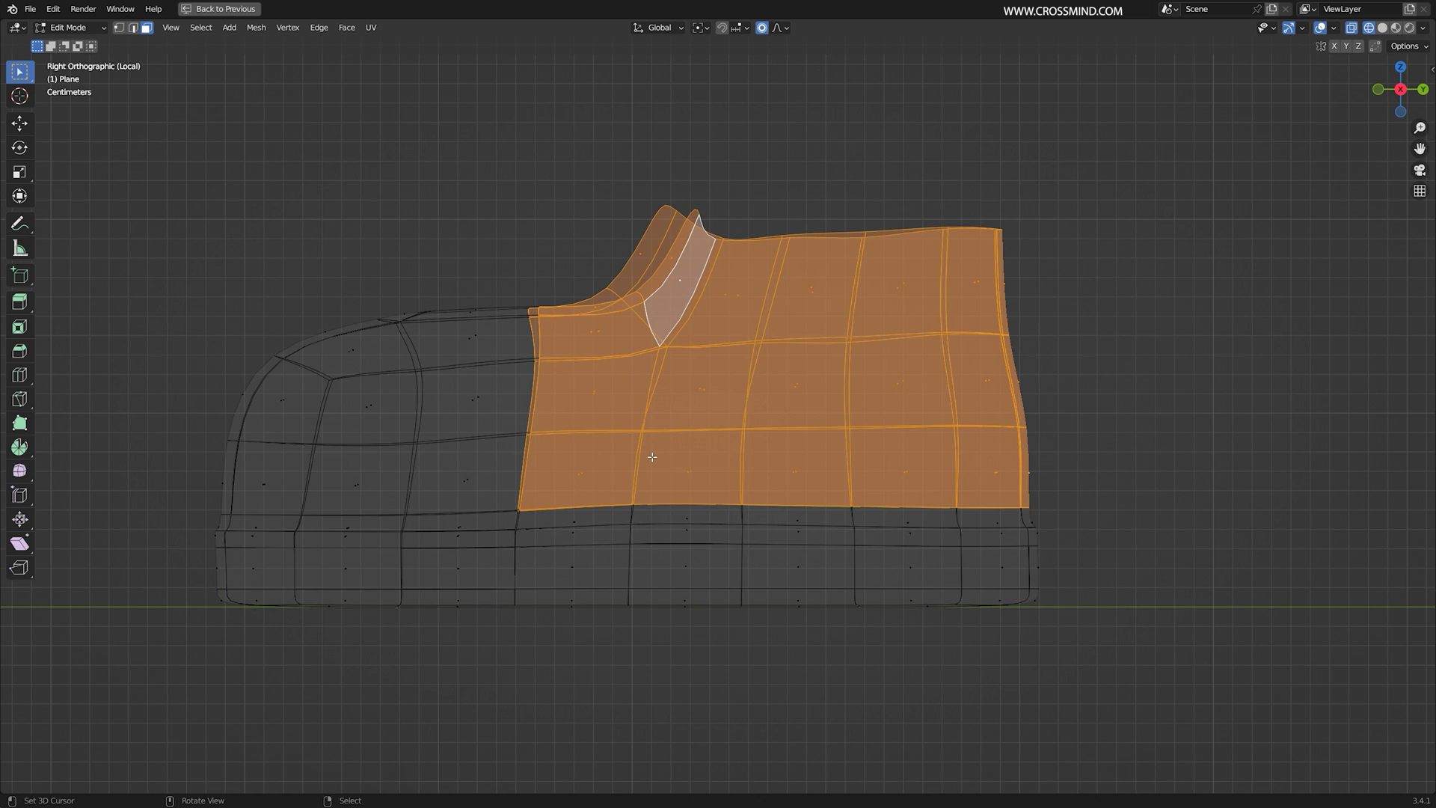
pyautogui.hotkey('alt', 'z')
pyautogui.moveTo(652, 457); pyautogui.dragTo(950, 412, button='middle')
pyautogui.hotkey('alt', 'e')
pyautogui.click(960, 408)
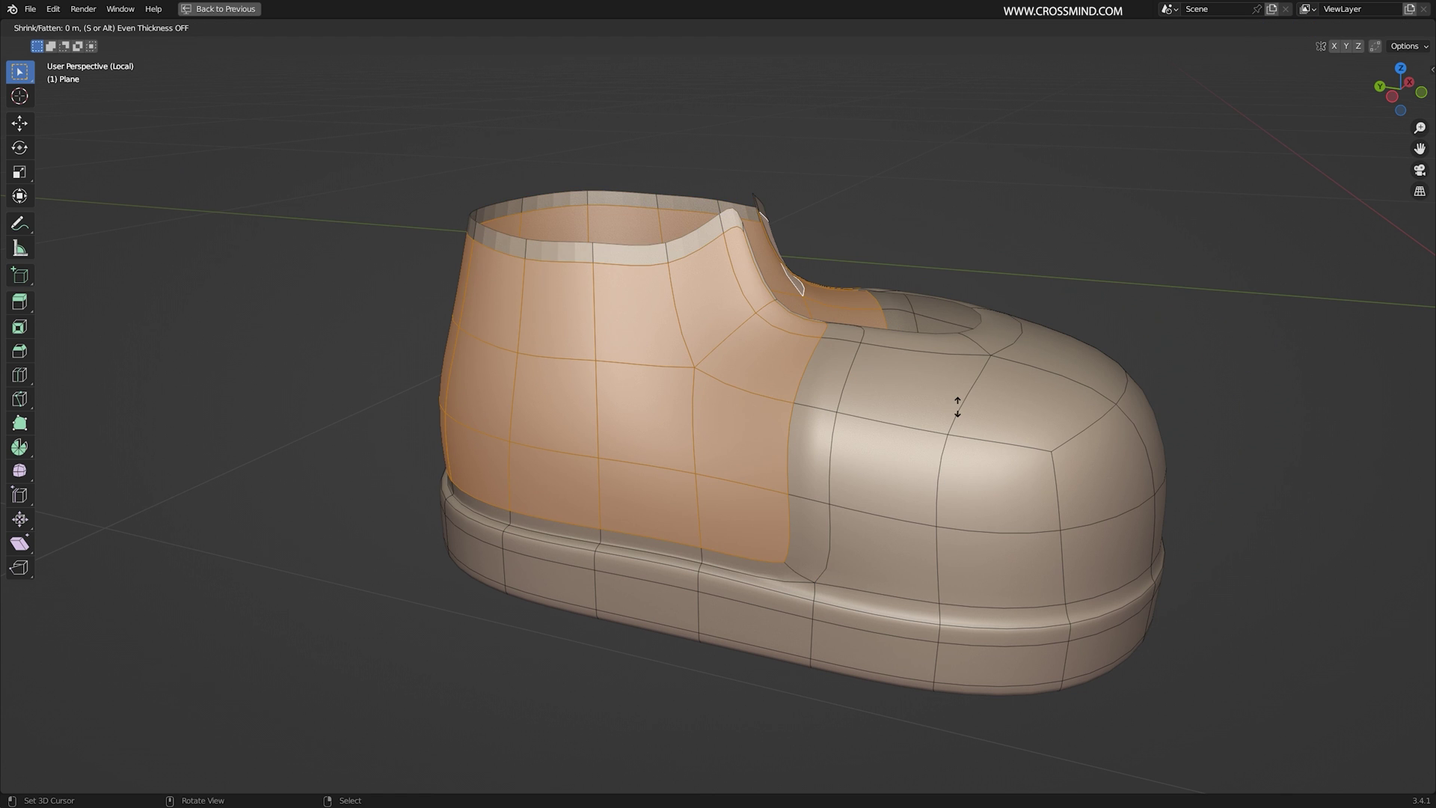
pyautogui.rightClick(969, 405)
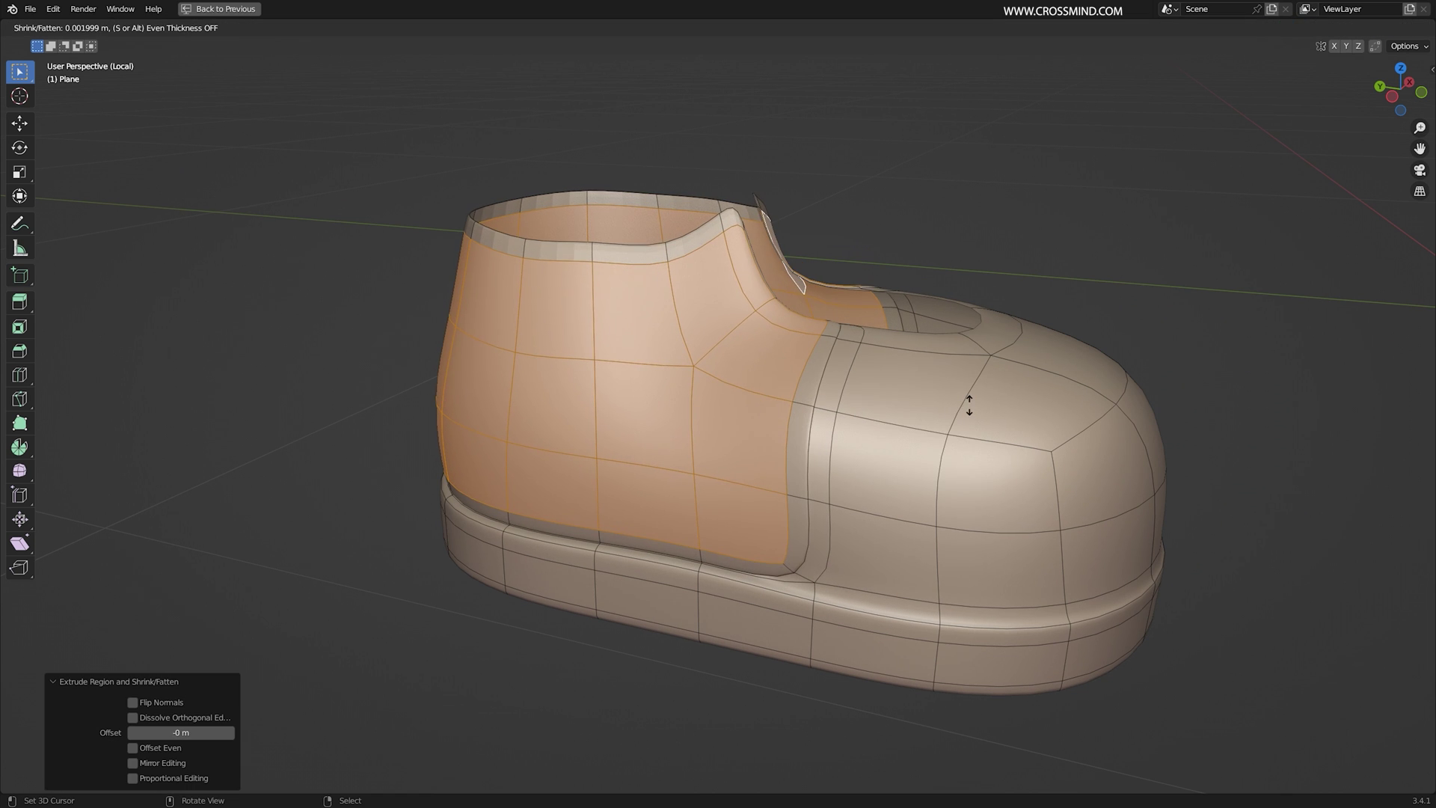
pyautogui.press('Tab')
pyautogui.moveTo(935, 424); pyautogui.dragTo(735, 342, button='middle')
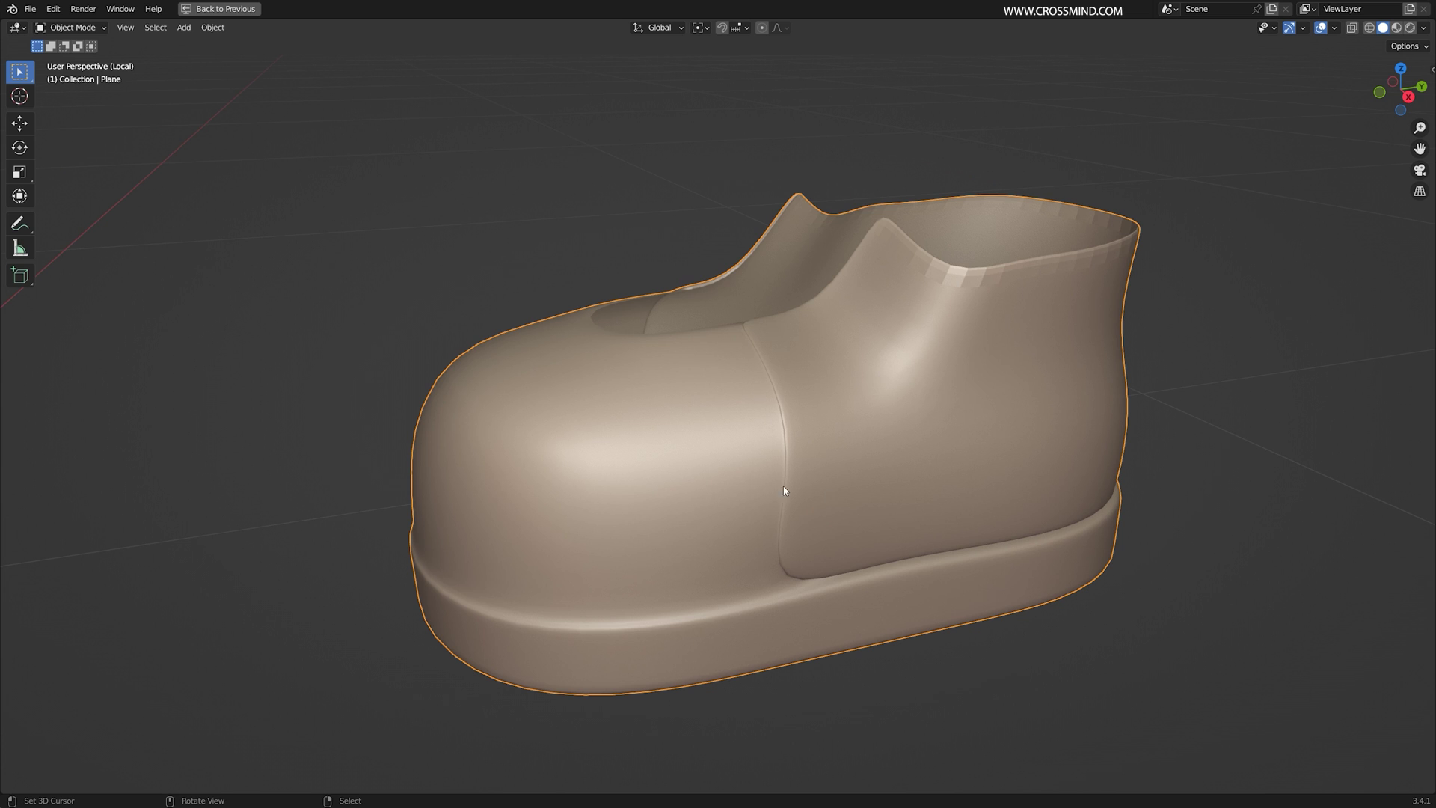
# - Add a loop cut across the toe section in front of the raised panel, slid to a factor of -0.841
pyautogui.press('Tab')
pyautogui.moveTo(785, 491); pyautogui.dragTo(1068, 404, button='middle')
pyautogui.click(1070, 404)
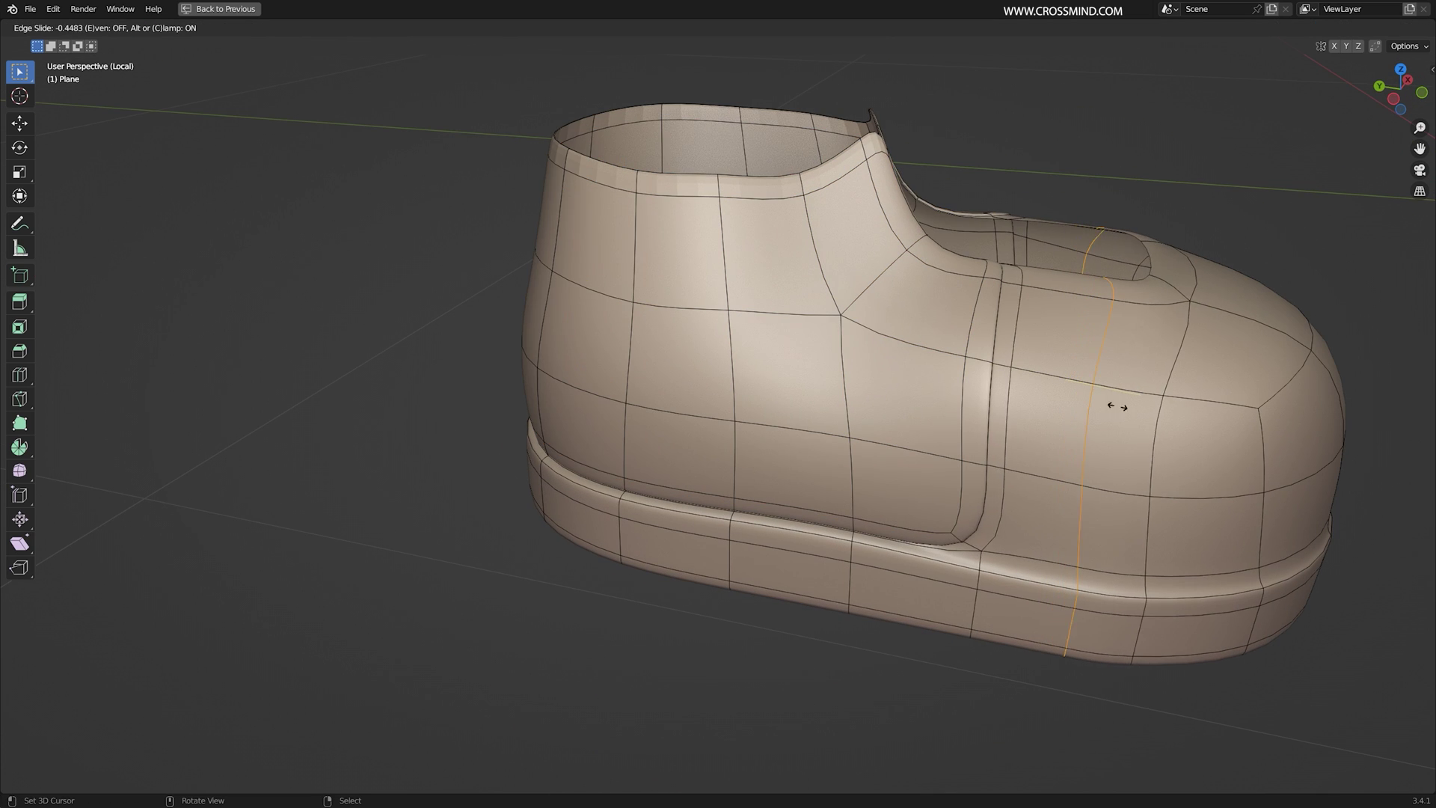
pyautogui.click(1165, 413)
# - Turn off the Subdivision modifier's viewport display and slide the selected toe edges along the surface
pyautogui.hotkey('ctrl', 'space')
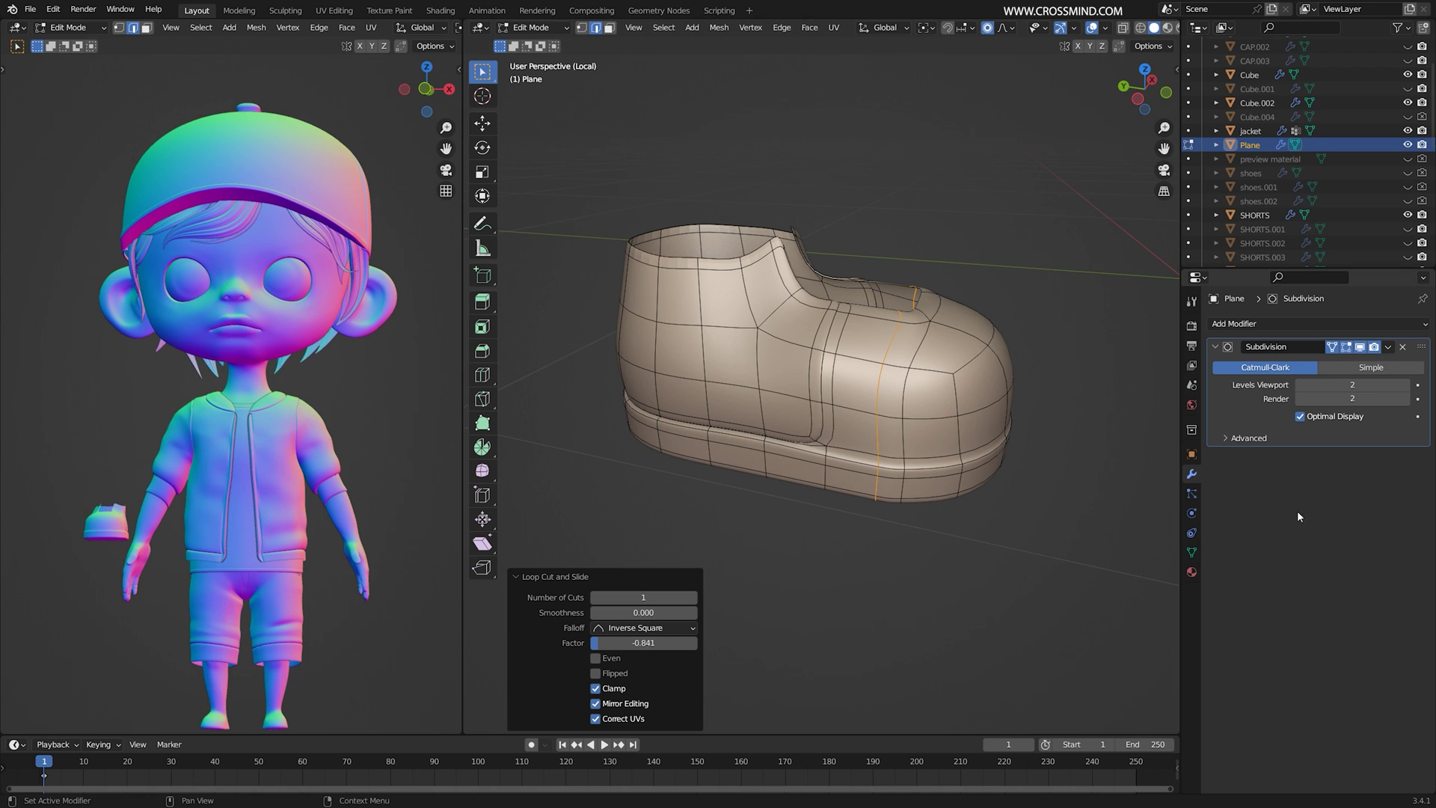
pyautogui.click(1361, 349)
pyautogui.scroll(2, 982, 389)
pyautogui.moveTo(981, 389); pyautogui.dragTo(1032, 486, button='middle')
pyautogui.scroll(1, 950, 445)
pyautogui.click(1036, 487)
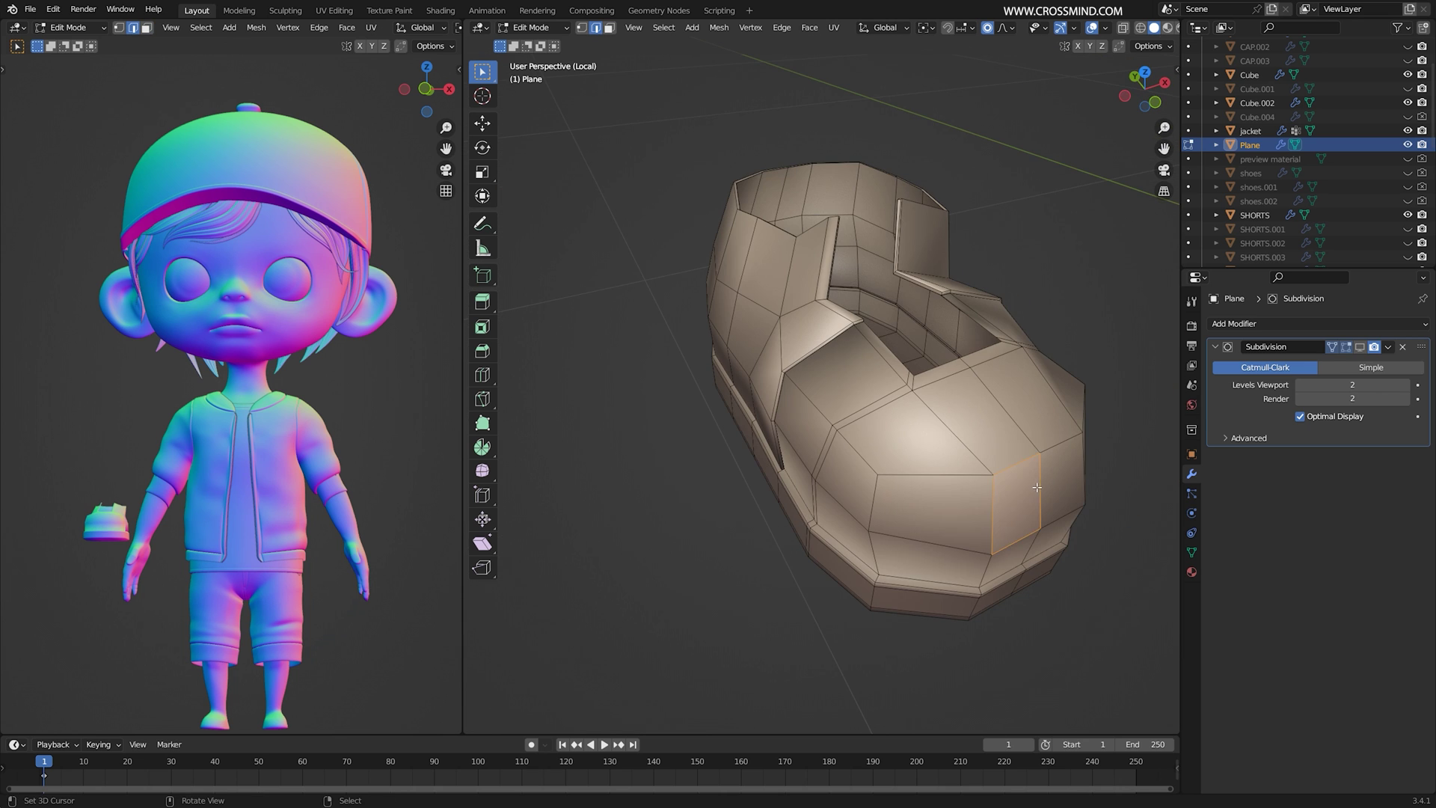
pyautogui.press('g')
pyautogui.press('g')
pyautogui.moveTo(1043, 536); pyautogui.dragTo(972, 479, button='middle')
pyautogui.click(977, 526)
pyautogui.press('Tab')
pyautogui.press('Tab')
# - Add a centered loop cut around the sole's upper rim and scale it to 0.953 with a 0.005 proportional size
pyautogui.scroll(6, 1016, 546)
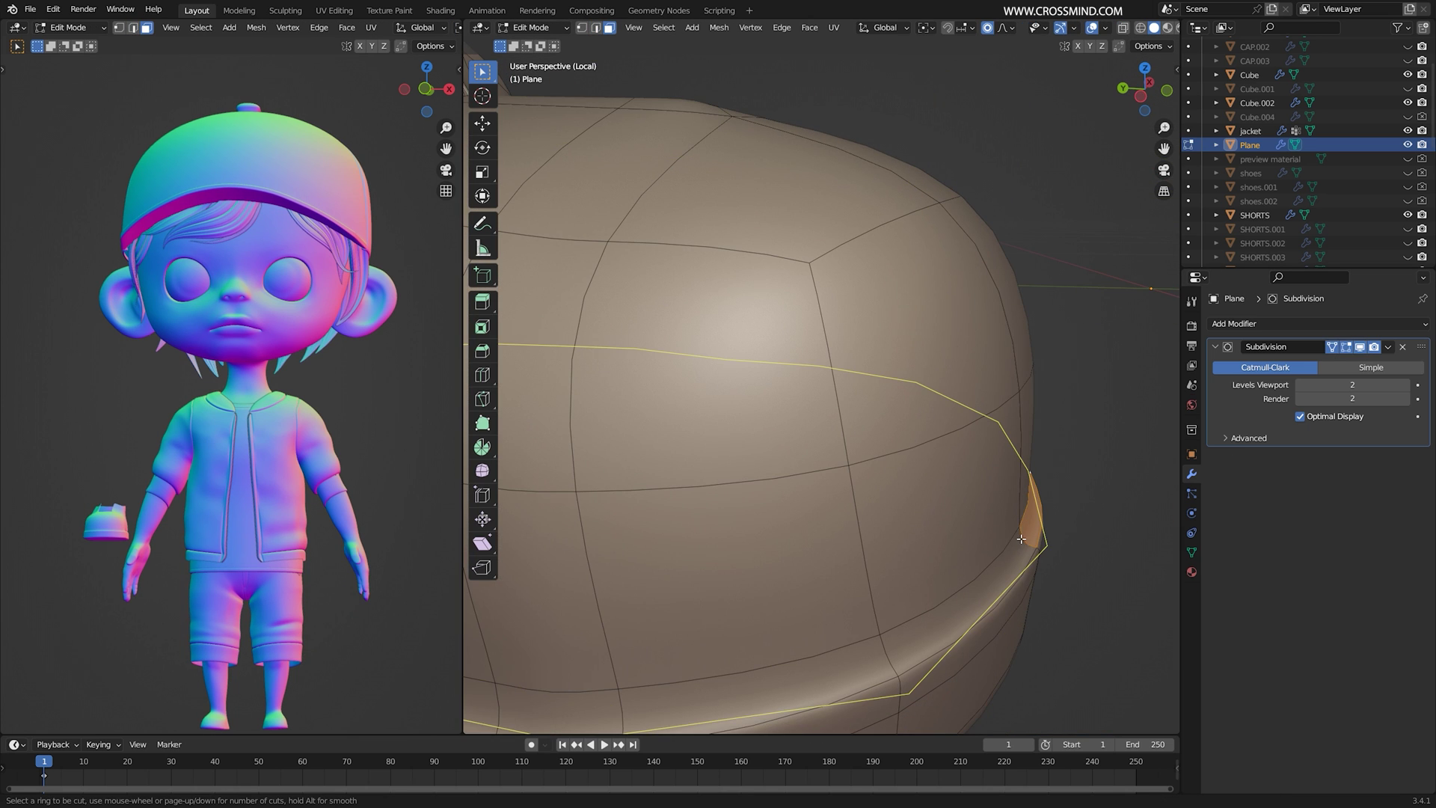
pyautogui.rightClick(1018, 539)
pyautogui.hotkey('ctrl', 'space')
pyautogui.scroll(-2, 980, 481)
pyautogui.hotkey('ctrl', 'r')
pyautogui.click(805, 583)
pyautogui.rightClick(806, 584)
pyautogui.press('s')
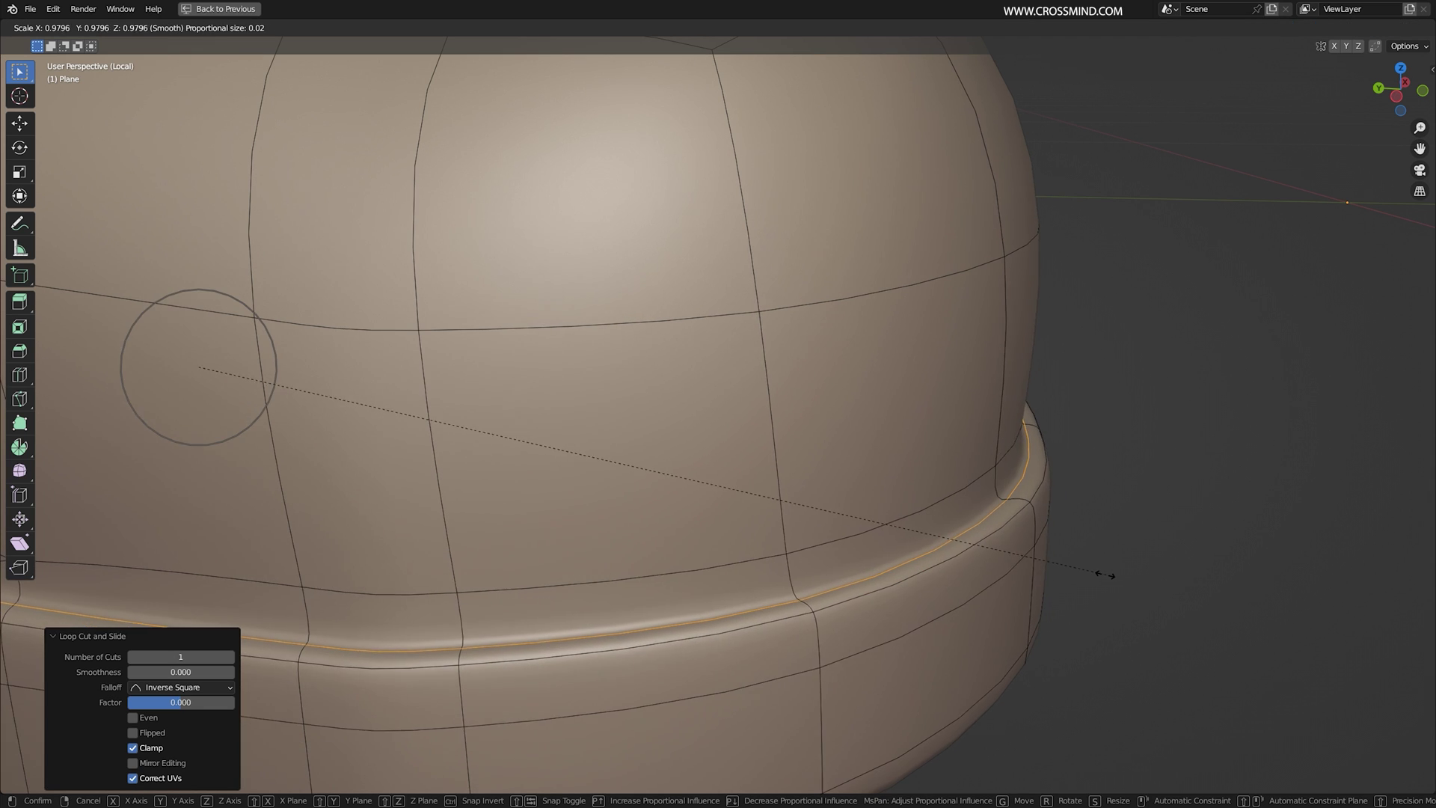
pyautogui.scroll(11, 1106, 576)
pyautogui.scroll(3, 1099, 573)
pyautogui.click(1079, 570)
pyautogui.scroll(-5, 1017, 554)
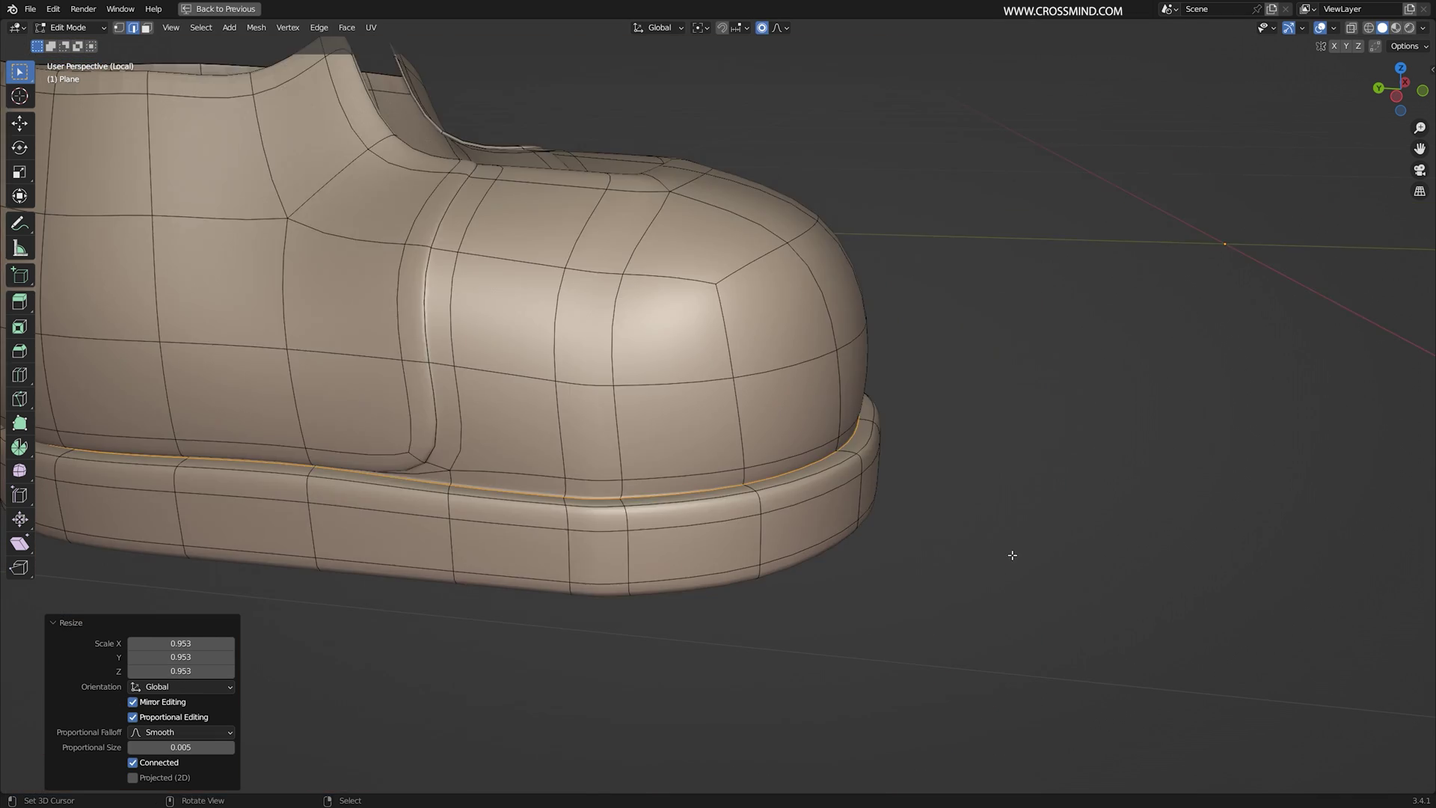
# - Extrude the sole's rim faces at the toe tip upward about 0.016 m and scale them to 0.526 as a toe guard
pyautogui.moveTo(1013, 554); pyautogui.dragTo(928, 592, button='middle')
pyautogui.scroll(3, 920, 599)
pyautogui.press('3')
pyautogui.rightClick(729, 664)
pyautogui.moveTo(768, 645); pyautogui.dragTo(940, 532, button='middle')
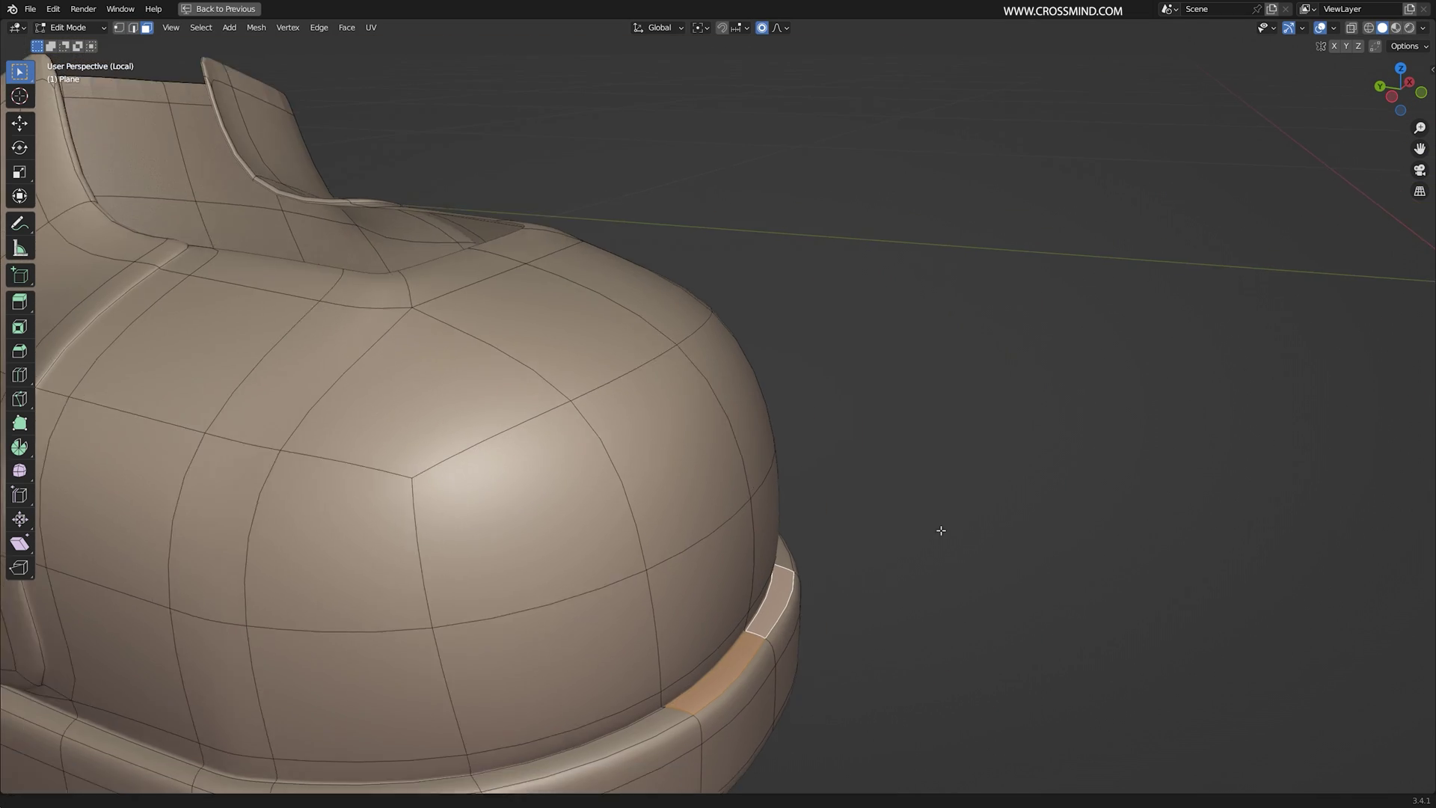
pyautogui.scroll(2, 918, 543)
pyautogui.click(905, 506)
pyautogui.scroll(-5, 1062, 478)
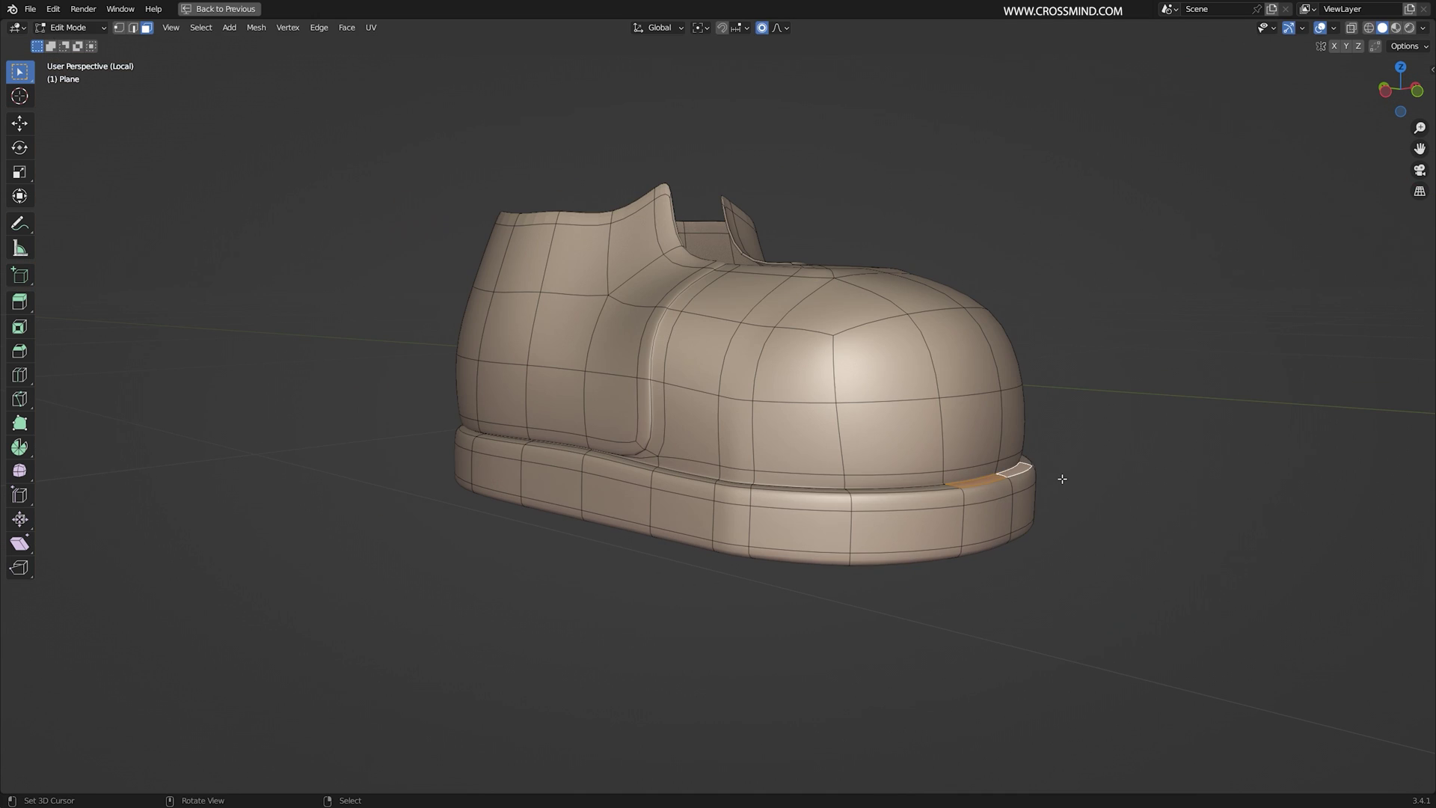
pyautogui.click(1059, 437)
pyautogui.press('e')
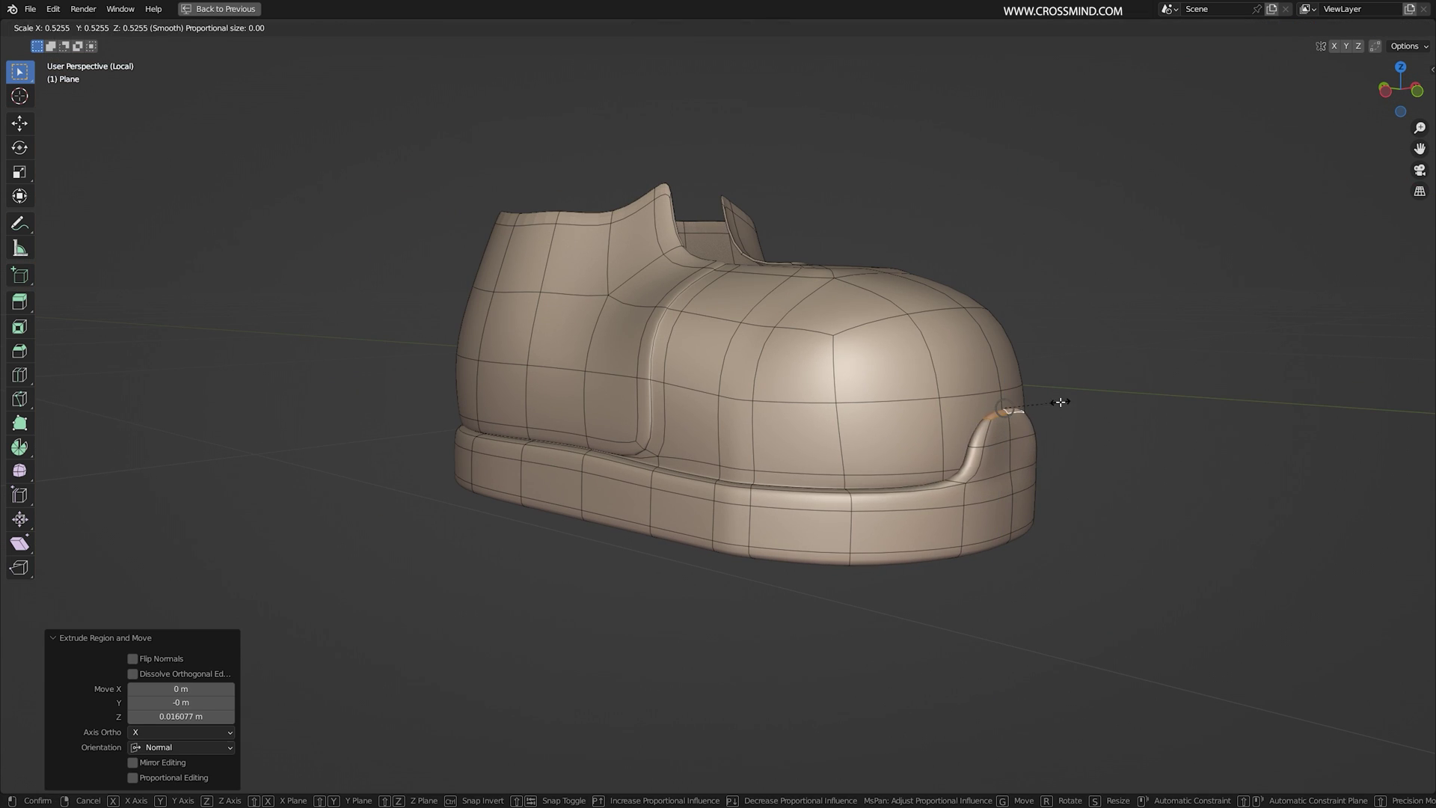
pyautogui.click(1061, 402)
# - Select the sole's rim faces around the heel, extrude them about 0.022 m along Z and scale them up slightly
pyautogui.moveTo(658, 486); pyautogui.dragTo(765, 540, button='middle')
pyautogui.scroll(2, 774, 486)
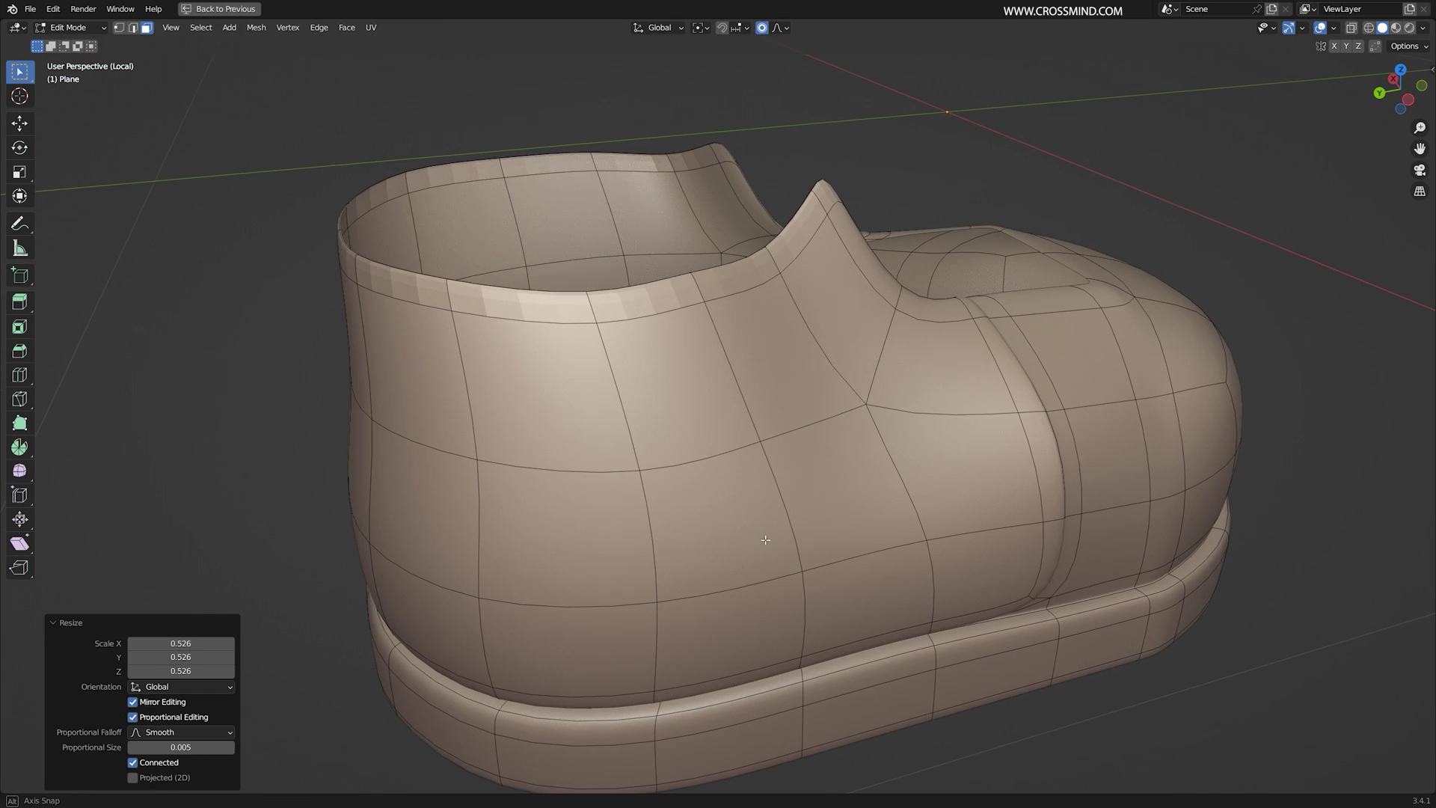
pyautogui.click(752, 691)
pyautogui.keyDown('ctrl'); pyautogui.click(444, 677); pyautogui.keyUp('ctrl')
pyautogui.moveTo(444, 677); pyautogui.dragTo(900, 528, button='middle')
pyautogui.scroll(-4, 539, 628)
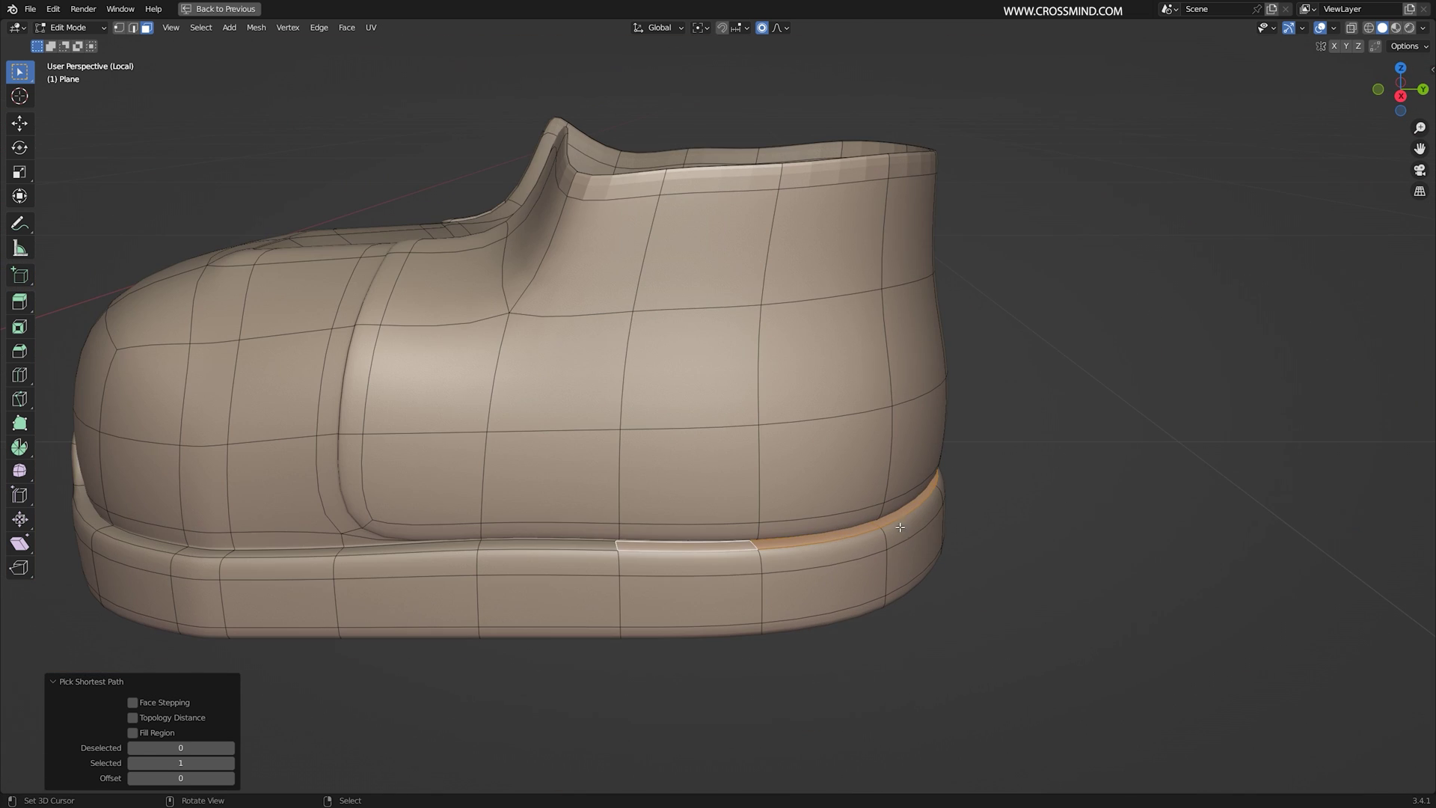
pyautogui.click(941, 488)
pyautogui.press('s')
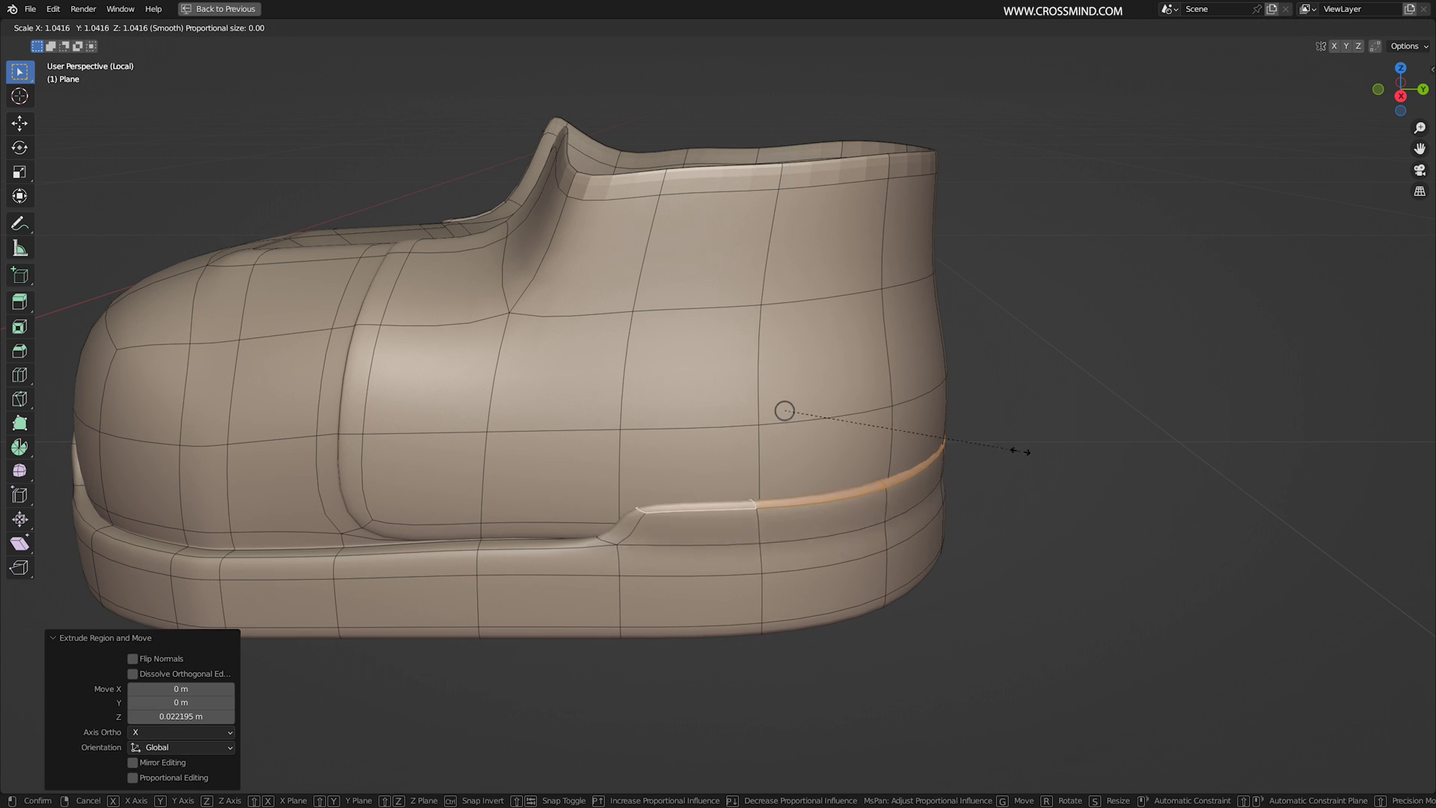
pyautogui.click(1029, 450)
# - In side view, rotate the raised heel band about -10.6°, lift it slightly and scale it to fit the heel
pyautogui.press('KP_3')
pyautogui.press('g')
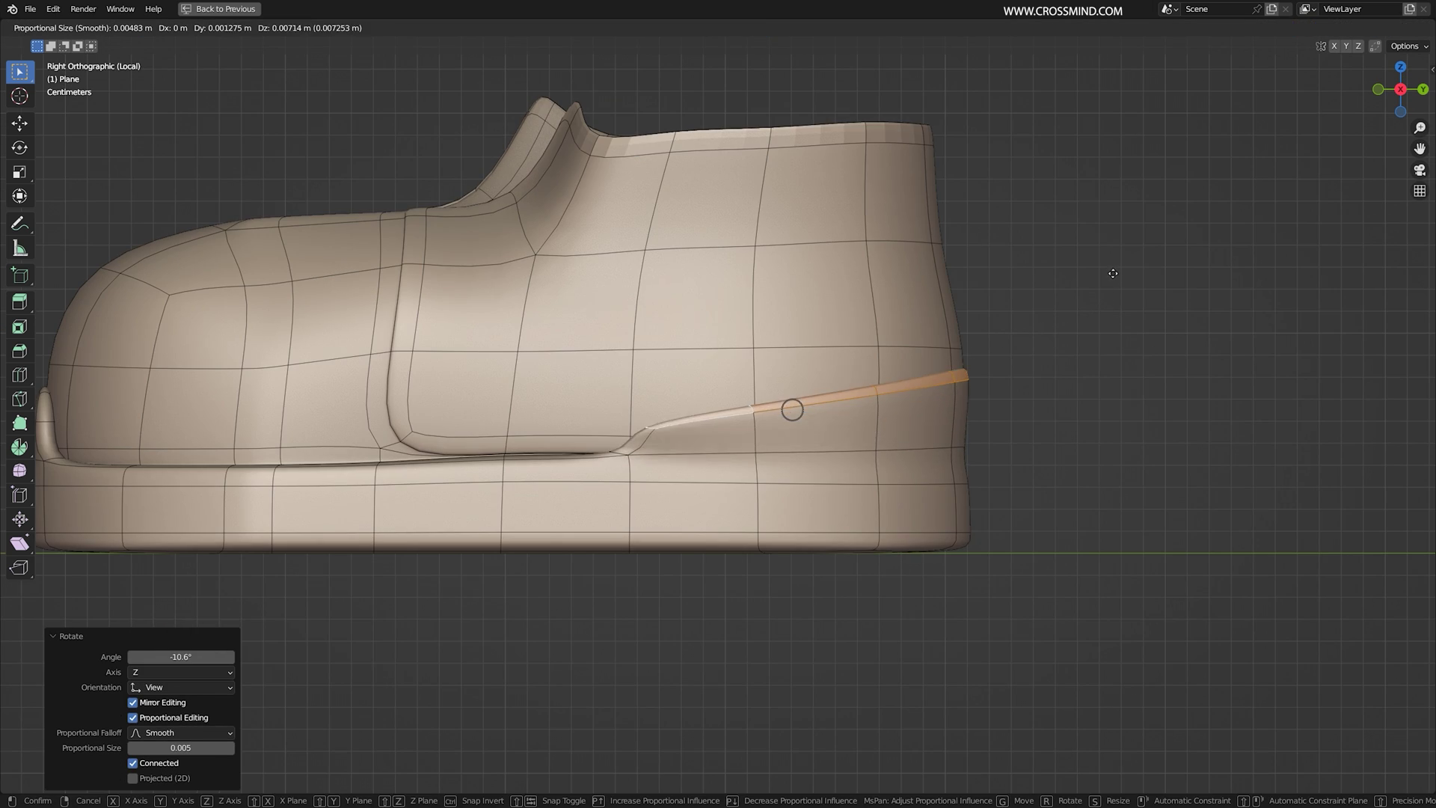
pyautogui.click(1113, 270)
pyautogui.click(1107, 271)
pyautogui.moveTo(845, 396); pyautogui.dragTo(895, 439, button='middle')
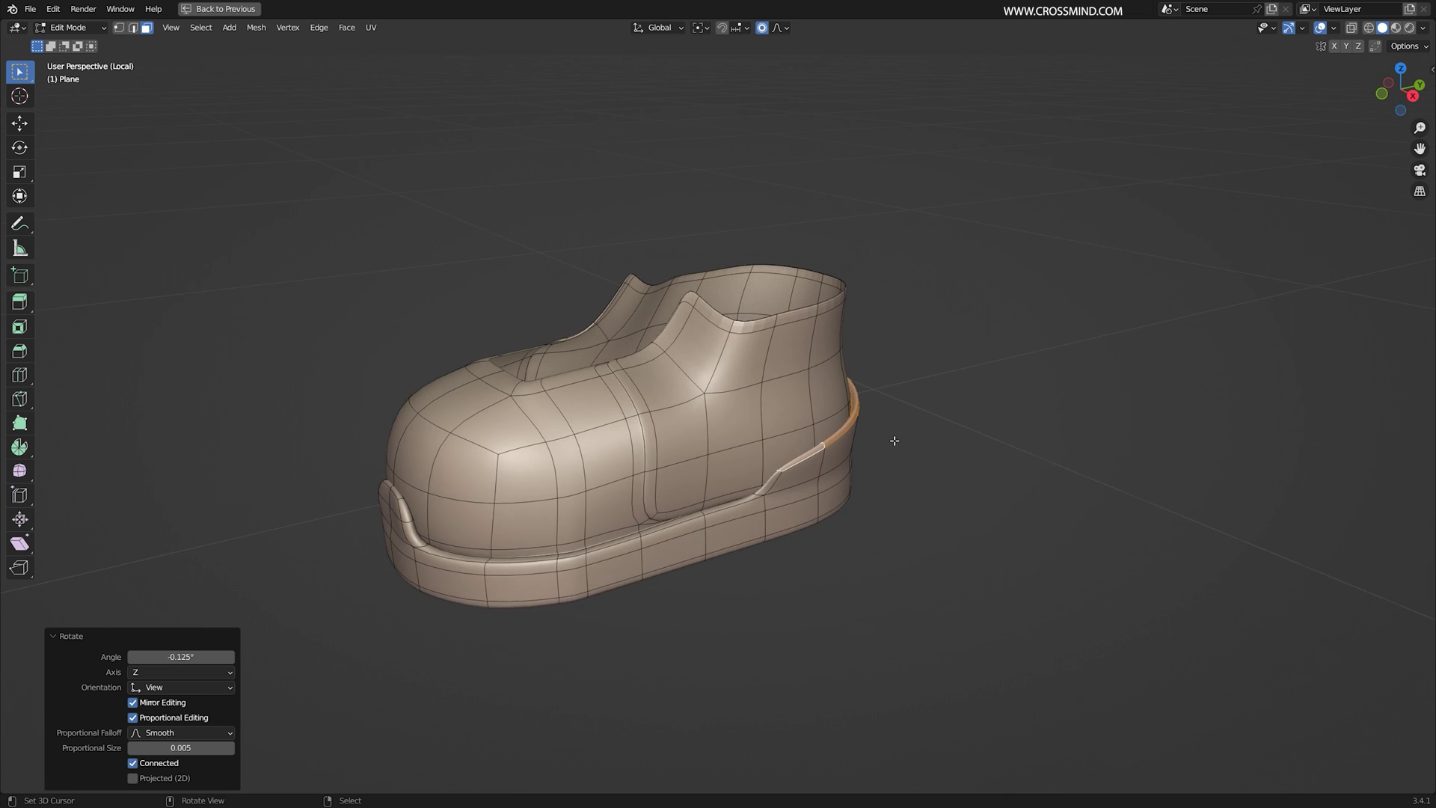
pyautogui.scroll(2, 965, 423)
pyautogui.press('s')
pyautogui.click(999, 427)
# - Add a centered loop cut around the raised heel band and scale it
pyautogui.moveTo(991, 427); pyautogui.dragTo(916, 404, button='middle')
pyautogui.hotkey('ctrl', 'r')
pyautogui.click(890, 406)
pyautogui.rightClick(908, 407)
pyautogui.press('s')
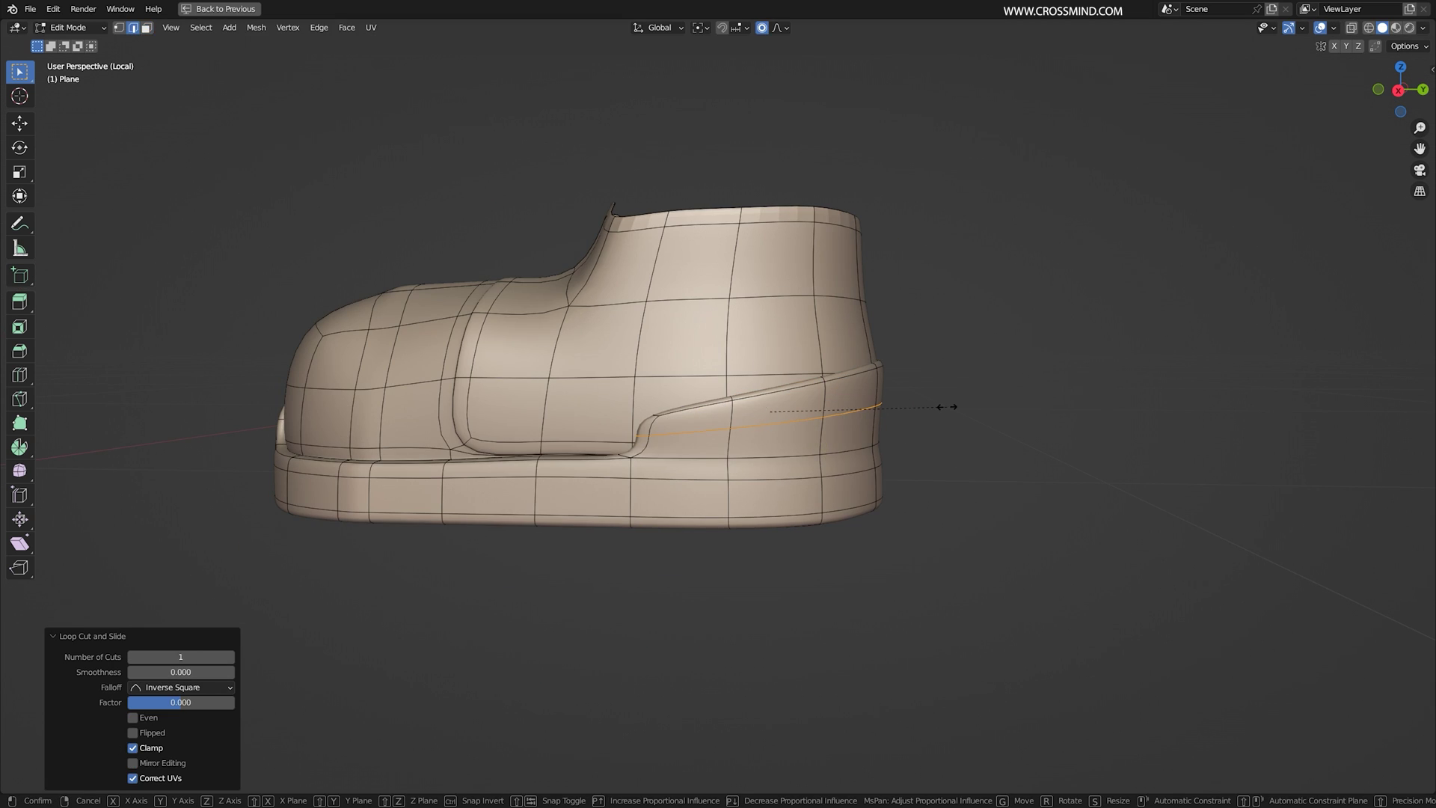
pyautogui.click(950, 407)
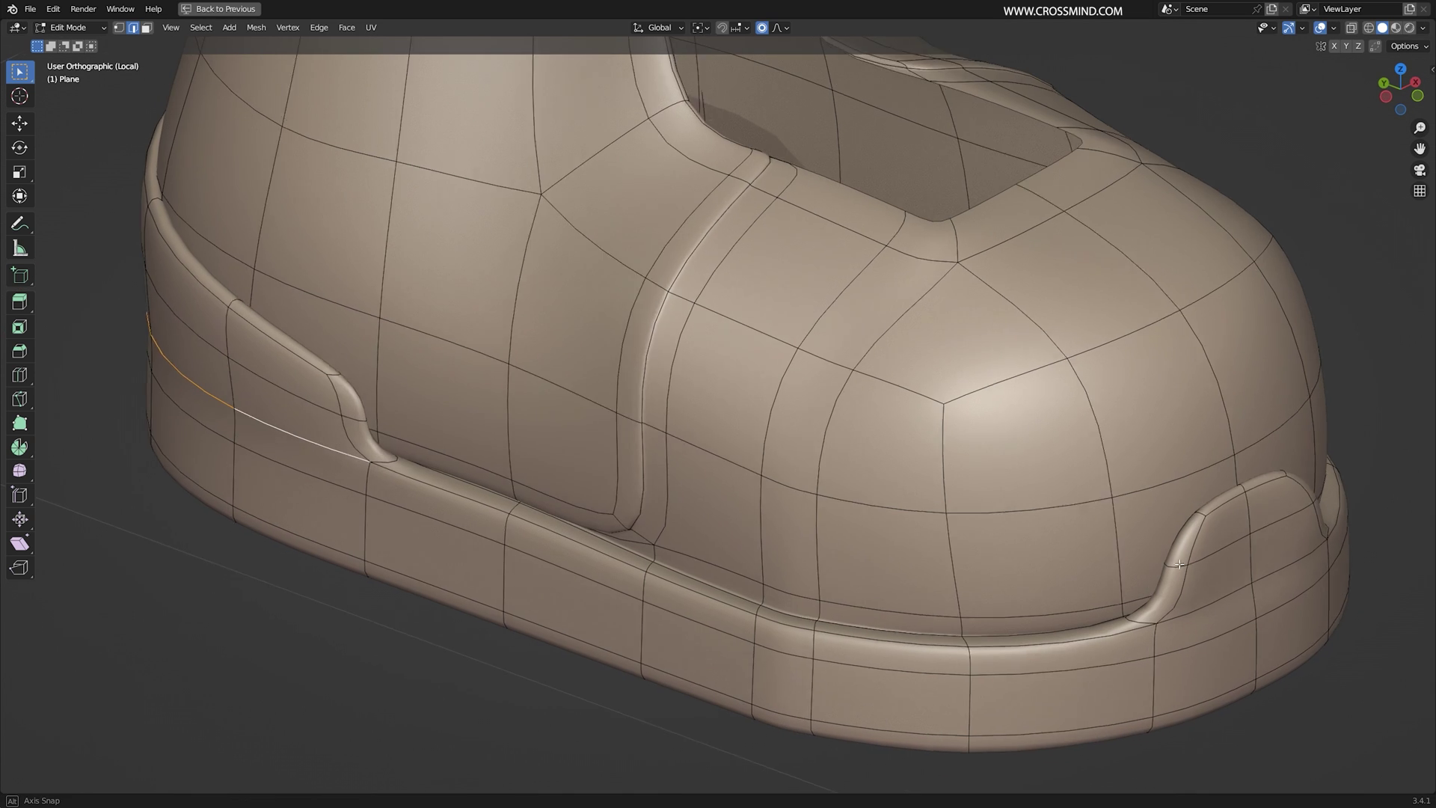
# - Add a loop cut along the top of the sole's rim and slide it to a factor of -0.796
pyautogui.keyDown('shift'); pyautogui.moveTo(1204, 523); pyautogui.dragTo(1221, 514, button='middle'); pyautogui.keyUp('shift')
pyautogui.hotkey('ctrl', 'r')
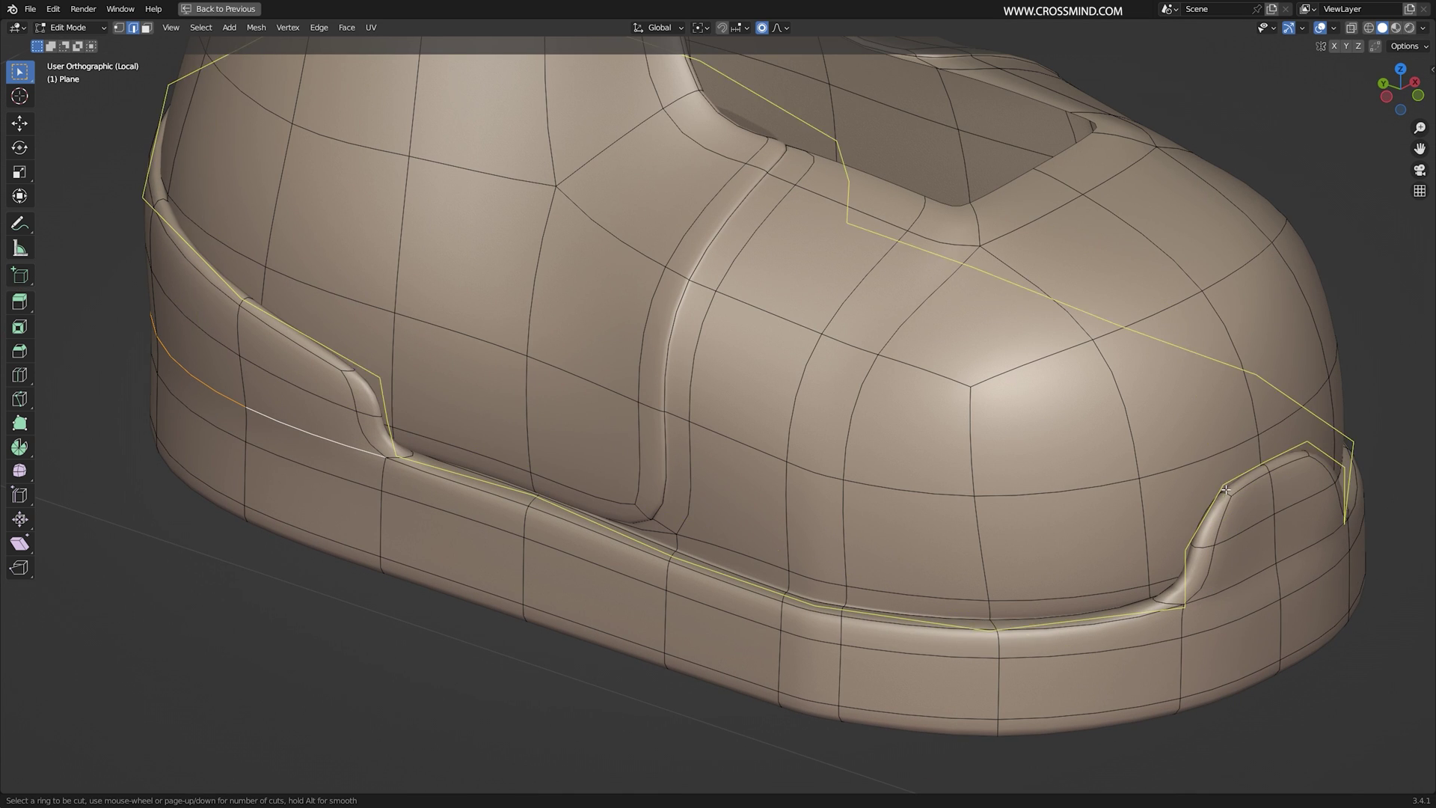
pyautogui.moveTo(333, 376); pyautogui.dragTo(299, 391, button='middle')
pyautogui.keyDown('shift'); pyautogui.moveTo(341, 398); pyautogui.dragTo(596, 456, button='middle'); pyautogui.keyUp('shift')
pyautogui.scroll(3, 437, 503)
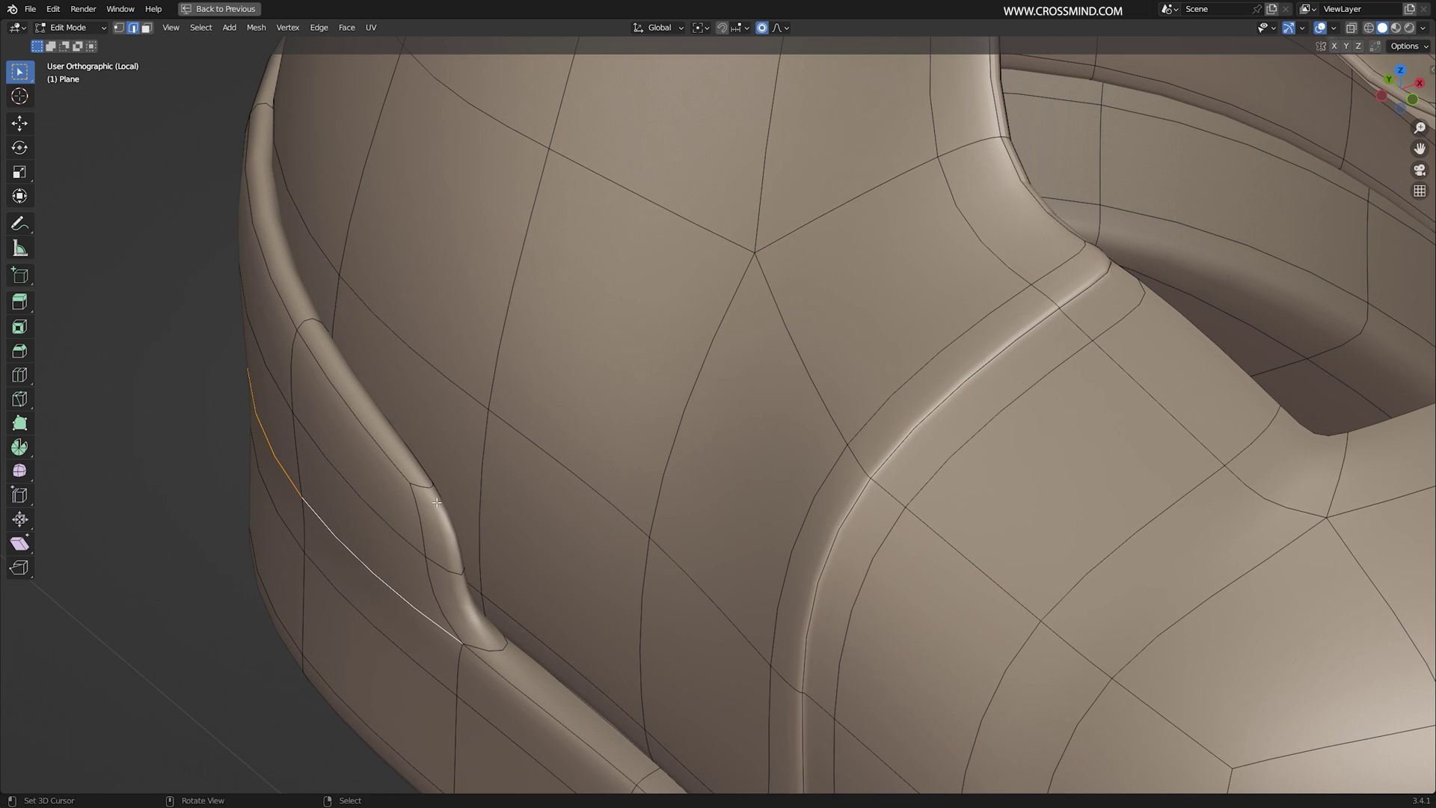
pyautogui.click(419, 487)
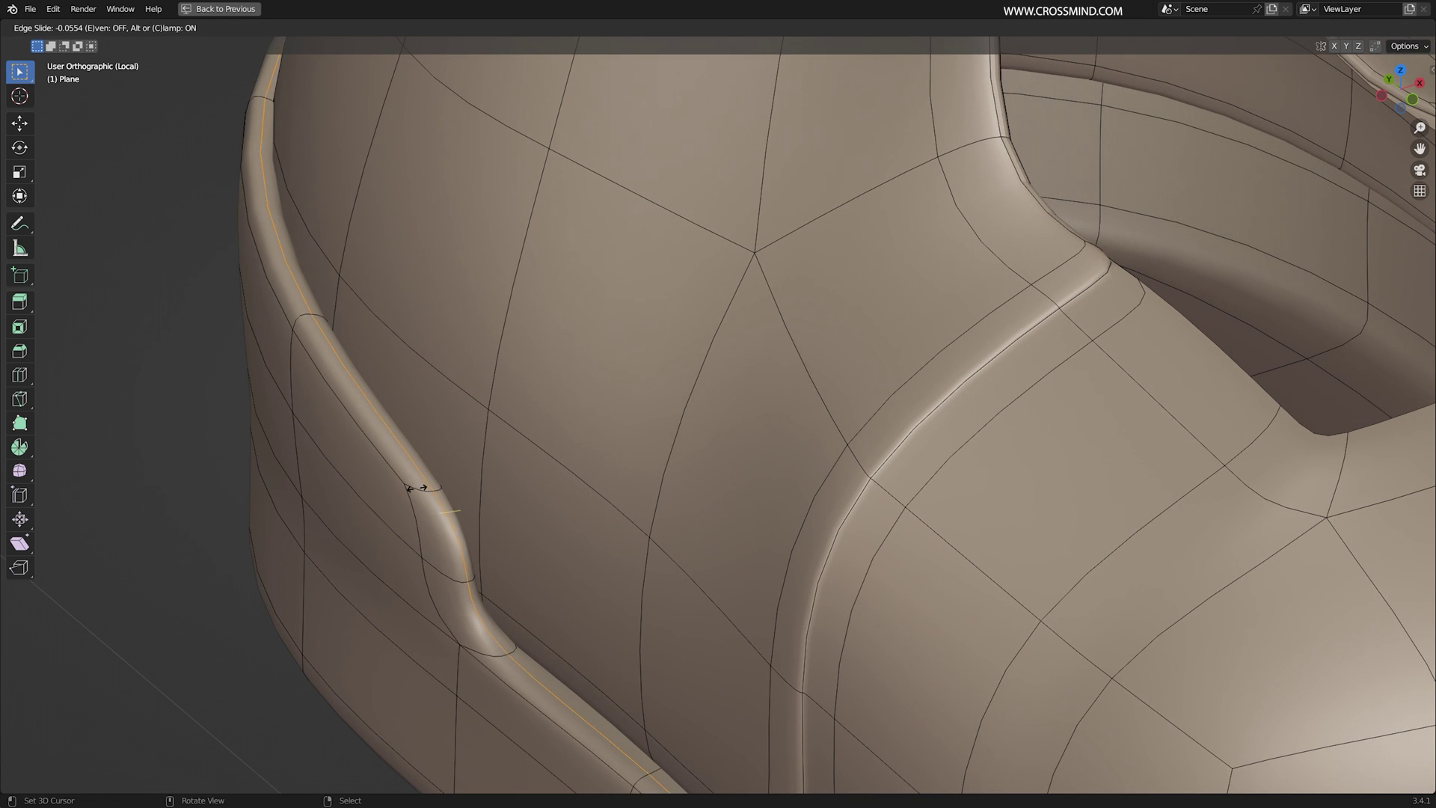
pyautogui.click(403, 497)
# - Add a second, centered loop cut along the sole's rim
pyautogui.hotkey('ctrl', 'r')
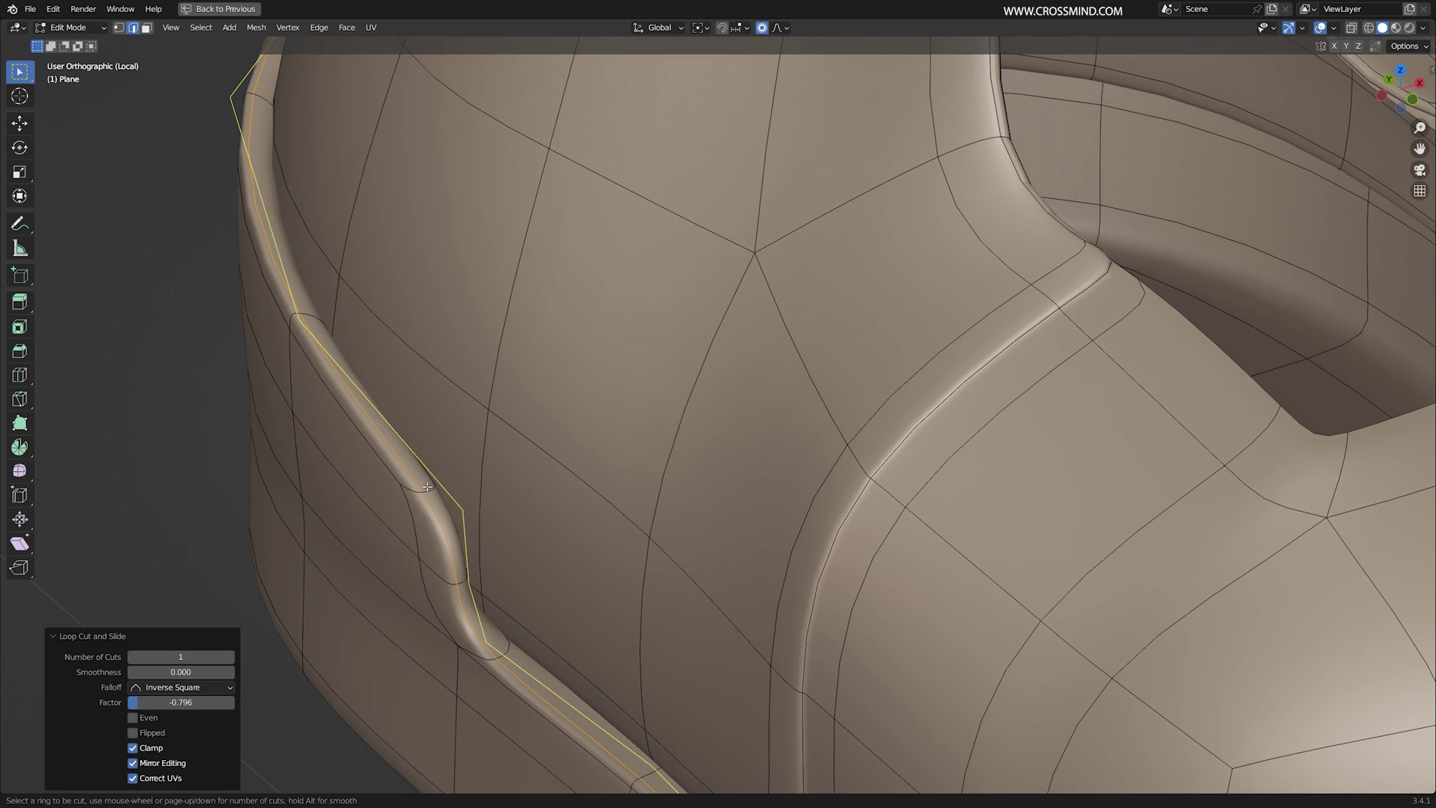
pyautogui.click(426, 486)
pyautogui.rightClick(424, 486)
pyautogui.scroll(-3, 419, 483)
pyautogui.moveTo(598, 516); pyautogui.dragTo(632, 495, button='middle')
pyautogui.moveTo(633, 495); pyautogui.dragTo(655, 480, button='middle')
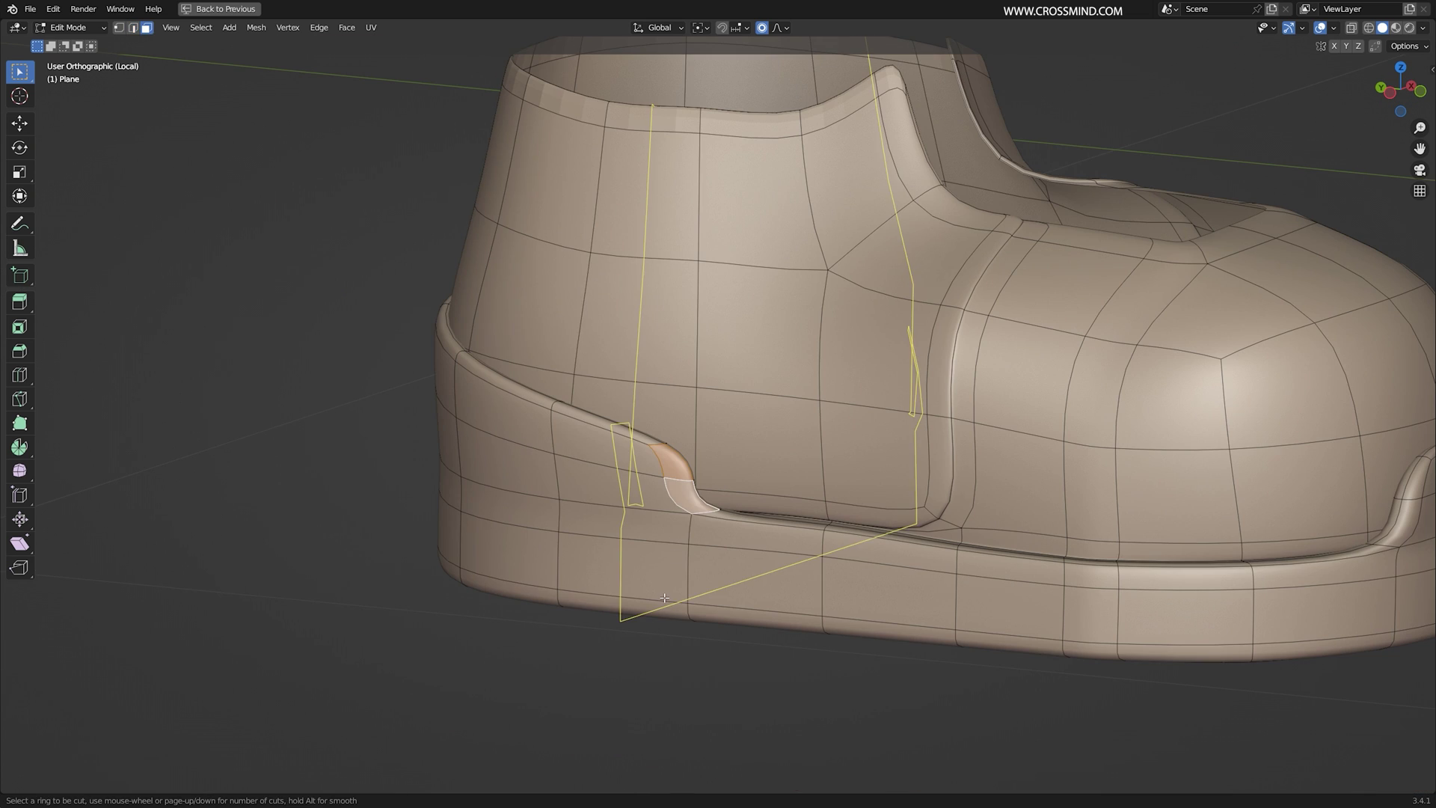
# - Add two vertical loop cuts around the shoe, one behind and one ahead of the step in the heel band
pyautogui.click(672, 592)
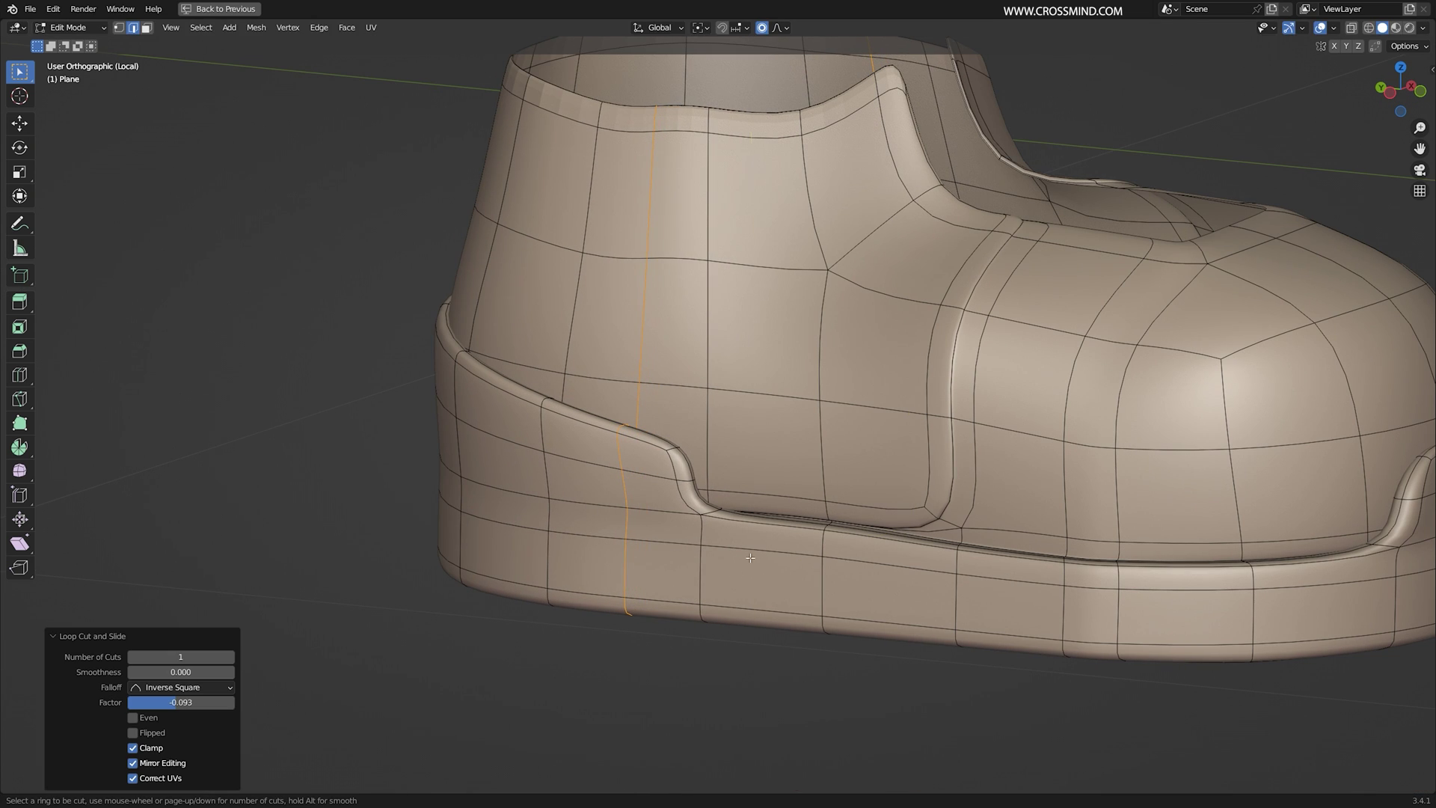
pyautogui.click(736, 536)
pyautogui.scroll(-3, 751, 536)
pyautogui.press('Tab')
pyautogui.moveTo(751, 535); pyautogui.dragTo(779, 570, button='middle')
pyautogui.press('Tab')
pyautogui.scroll(1, 778, 561)
pyautogui.keyDown('shift'); pyautogui.moveTo(778, 561); pyautogui.dragTo(629, 531, button='middle'); pyautogui.keyUp('shift')
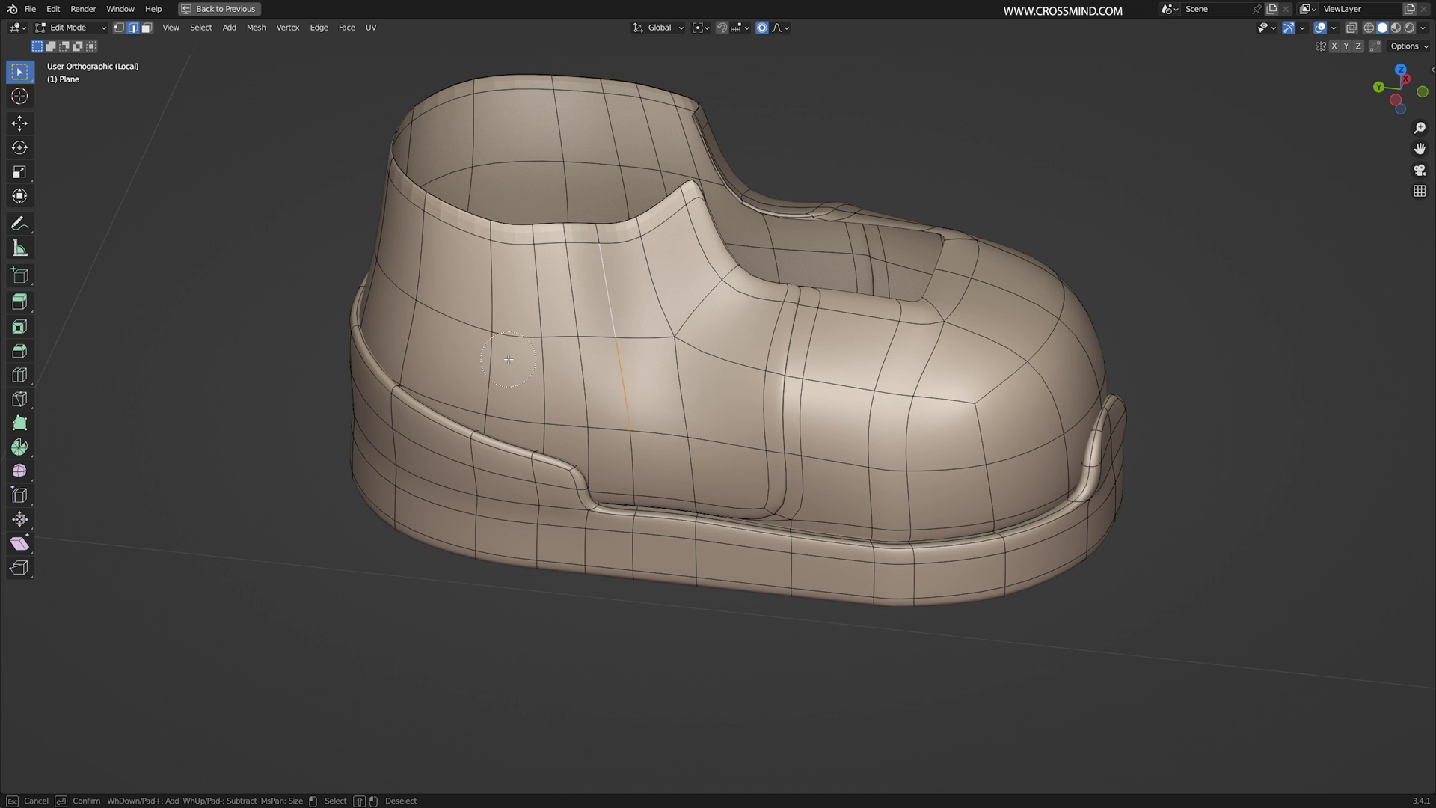
# - Select the edges on both sides of the ankle with circle selection, and save the file
pyautogui.moveTo(575, 318); pyautogui.dragTo(571, 347)
pyautogui.rightClick(571, 349)
pyautogui.moveTo(571, 349); pyautogui.dragTo(269, 323, button='middle')
pyautogui.press('c')
pyautogui.moveTo(565, 338); pyautogui.dragTo(588, 368)
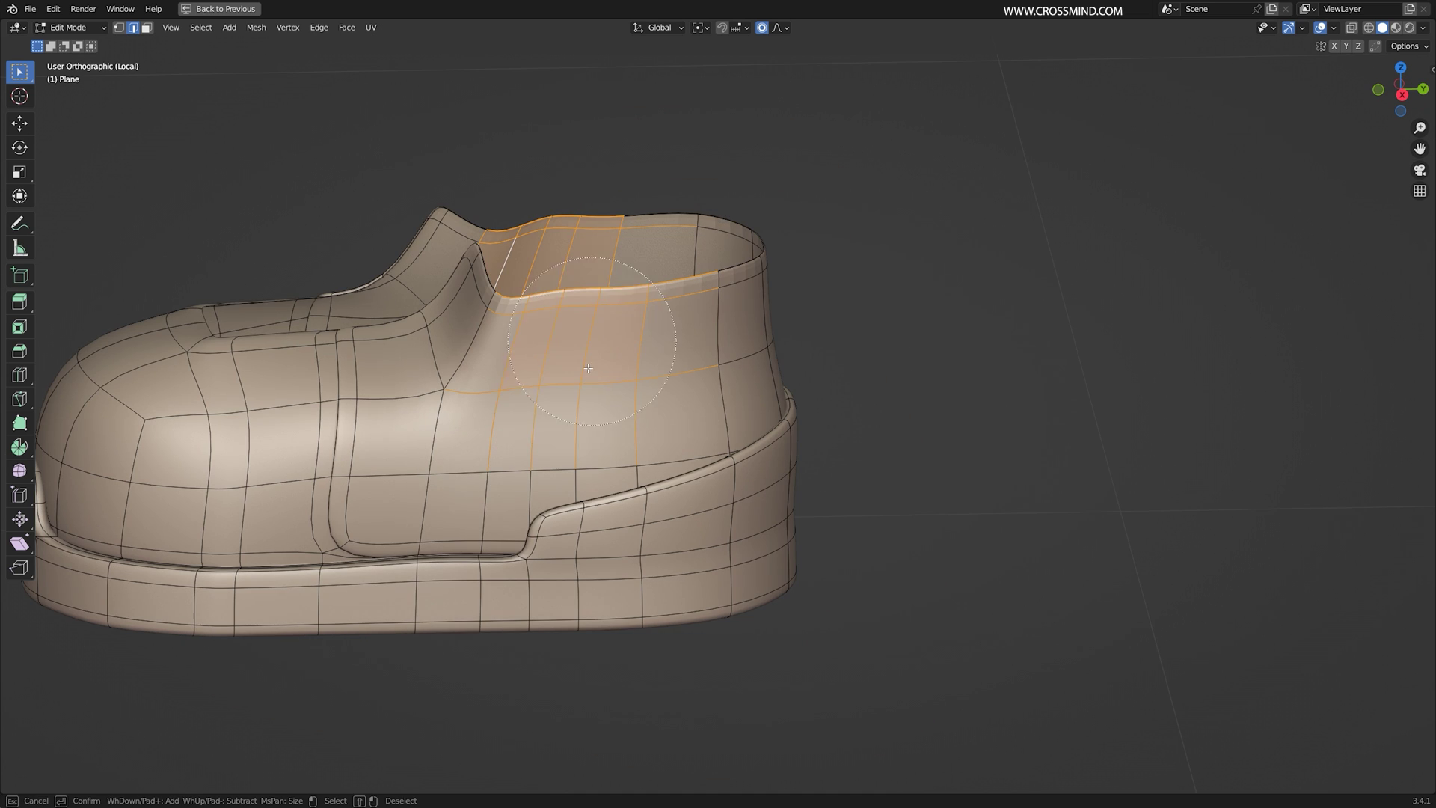
pyautogui.moveTo(729, 138); pyautogui.dragTo(730, 137)
pyautogui.scroll(-2, 729, 142)
pyautogui.moveTo(718, 359); pyautogui.dragTo(965, 426, button='middle')
pyautogui.press('Tab')
pyautogui.press('KP_5')
pyautogui.press('KP_5')
pyautogui.hotkey('ctrl', 's')
pyautogui.moveTo(817, 368); pyautogui.dragTo(785, 355, button='middle')
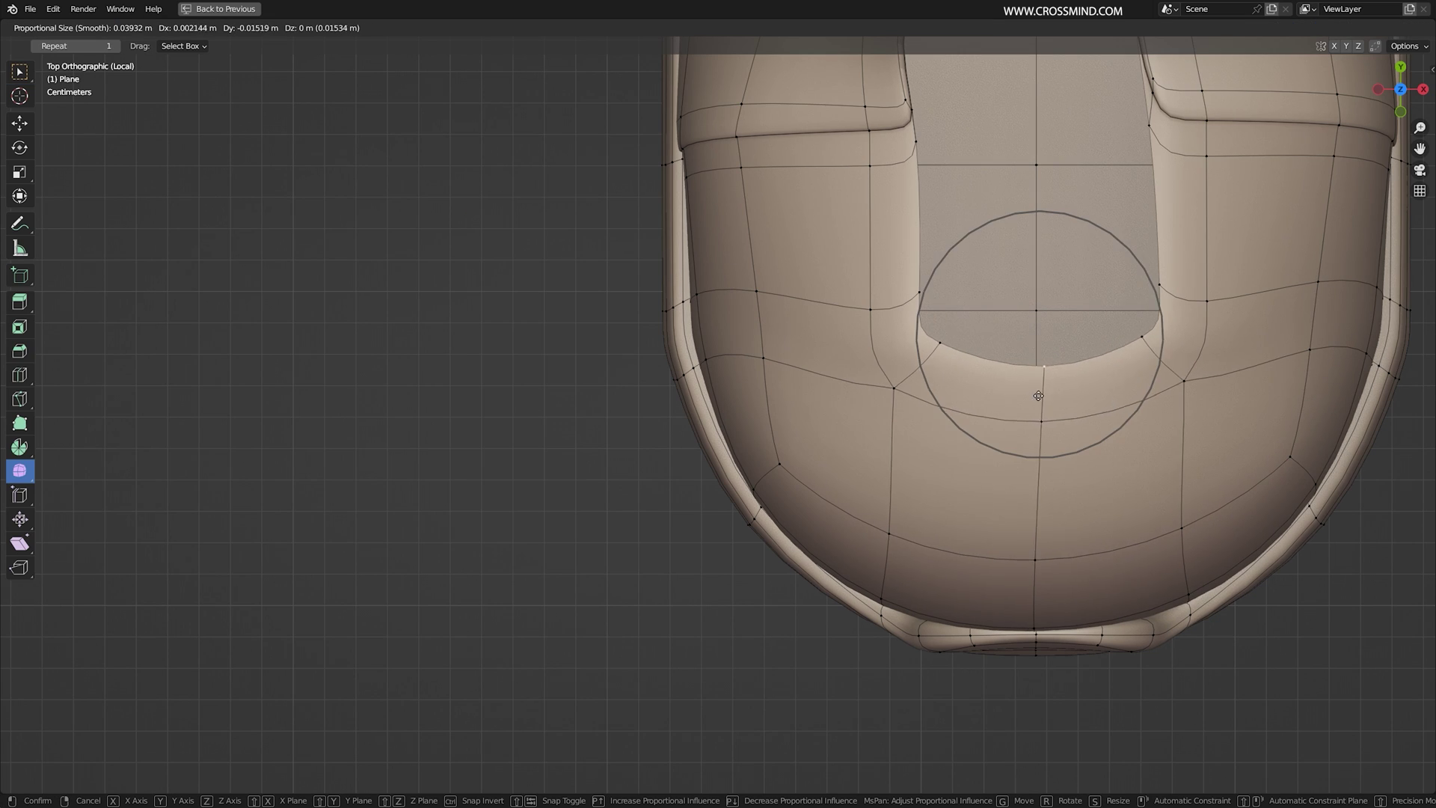
# - Reshape the toe end of the shoe's opening by moving its edge vertices with proportional editing in top view
pyautogui.click(1044, 405)
pyautogui.keyDown('shift'); pyautogui.moveTo(1044, 405); pyautogui.dragTo(863, 619, button='middle'); pyautogui.keyUp('shift')
pyautogui.rightClick(978, 526)
pyautogui.press('g')
pyautogui.click(972, 528)
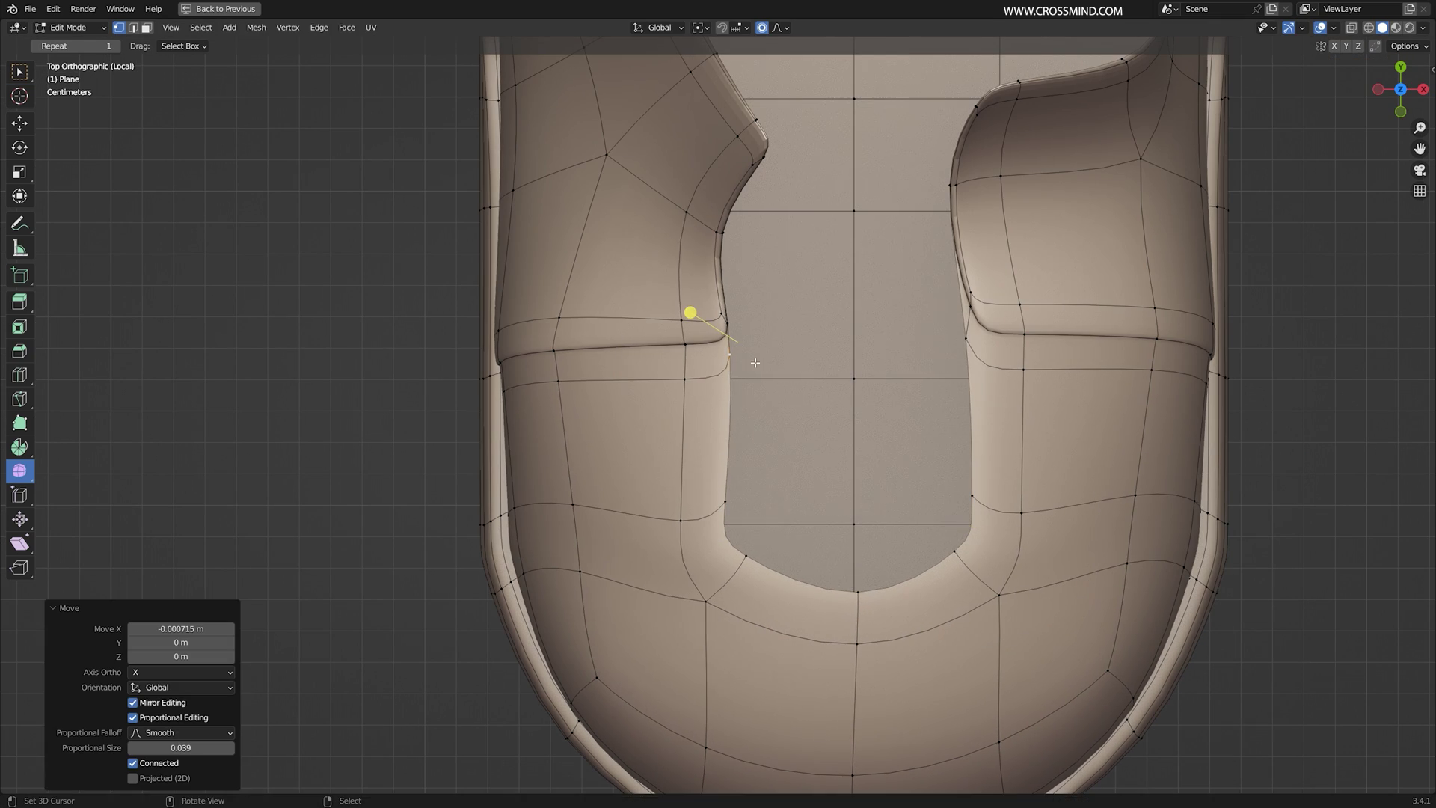
# - Adjust the ankle opening's outline in top view by moving the vertices along its side with proportional editing
pyautogui.scroll(-4, 756, 363)
pyautogui.moveTo(755, 362); pyautogui.dragTo(704, 346, button='middle')
pyautogui.keyDown('ctrl'); pyautogui.click(730, 261); pyautogui.keyUp('ctrl')
pyautogui.keyDown('ctrl'); pyautogui.click(958, 516); pyautogui.keyUp('ctrl')
pyautogui.press('g')
pyautogui.click(924, 509)
pyautogui.click(935, 533)
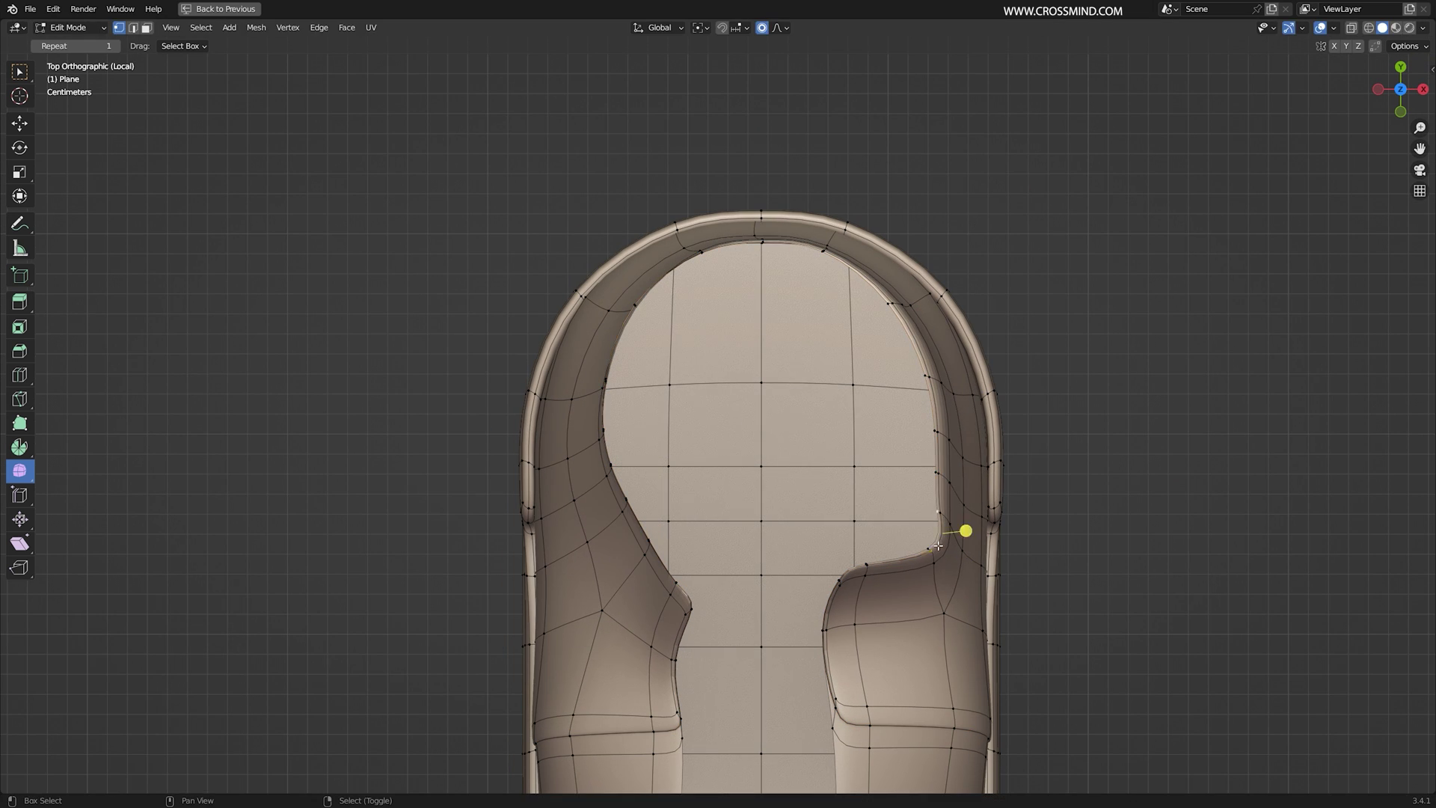
pyautogui.press('g')
pyautogui.click(927, 472)
pyautogui.press('g')
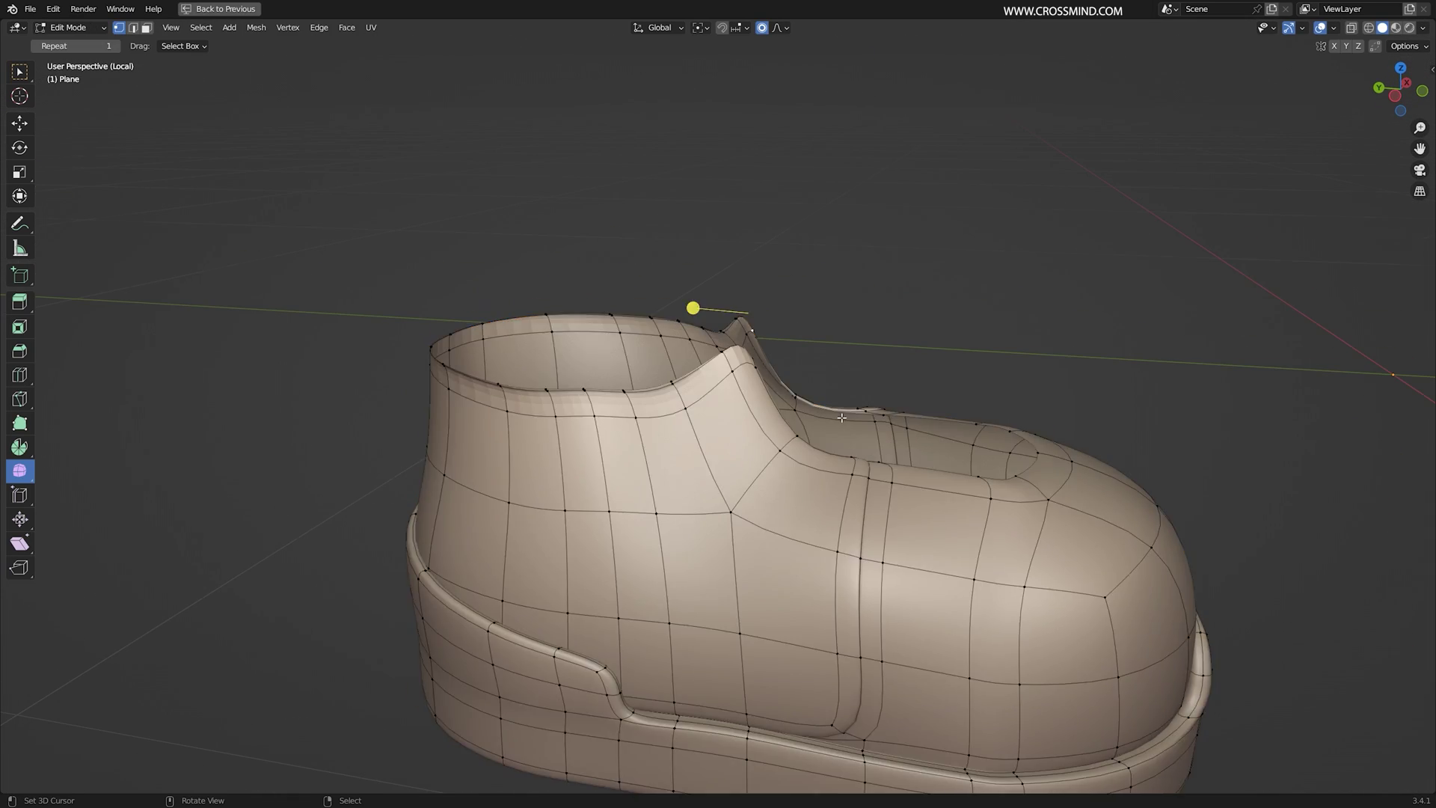
# - Scale the band of faces around the ankle collar's rim to 0.904 with proportional editing and tilt it slightly in side view
pyautogui.press('KP_3')
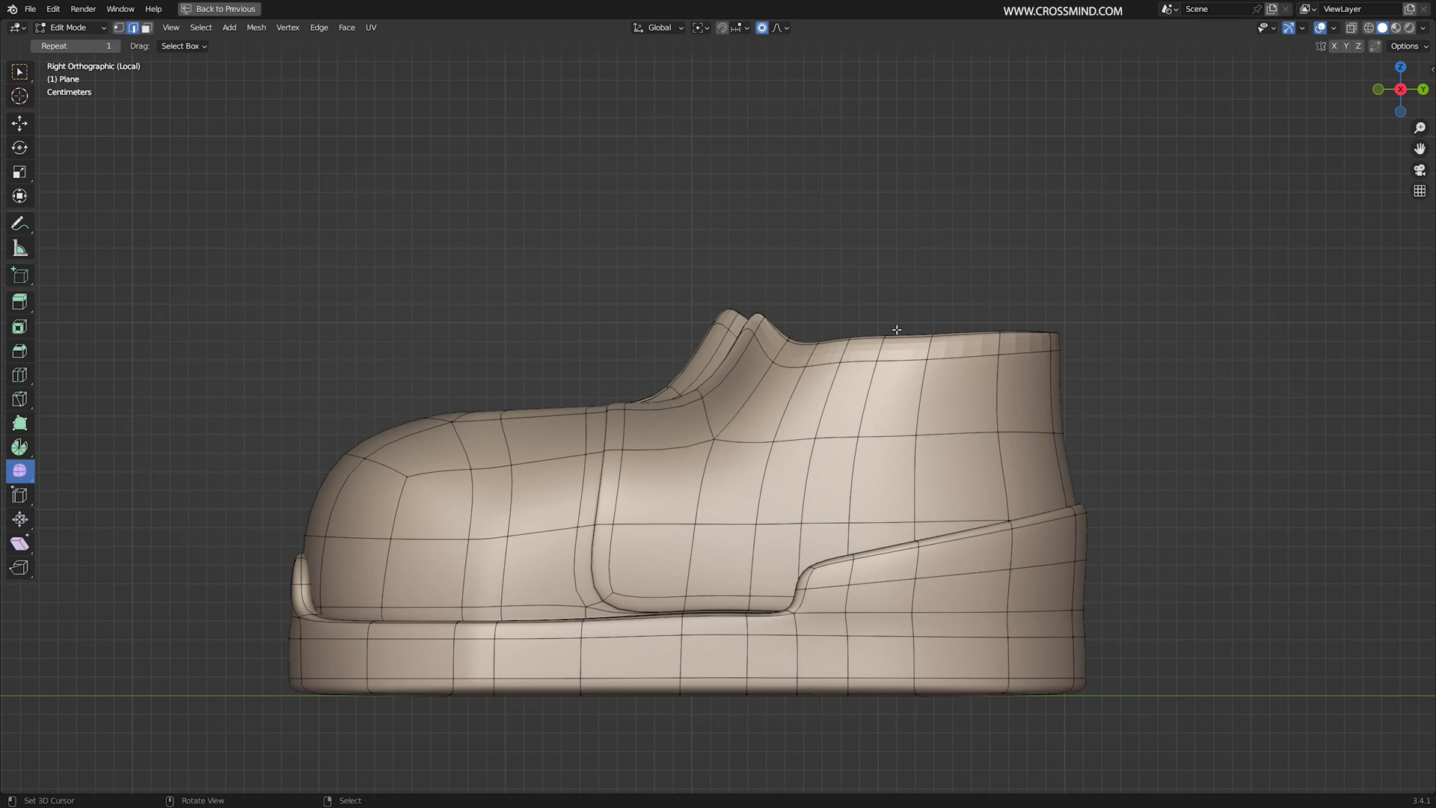
pyautogui.hotkey('alt', 'z')
pyautogui.press('g')
pyautogui.scroll(2, 1116, 362)
pyautogui.click(1115, 353)
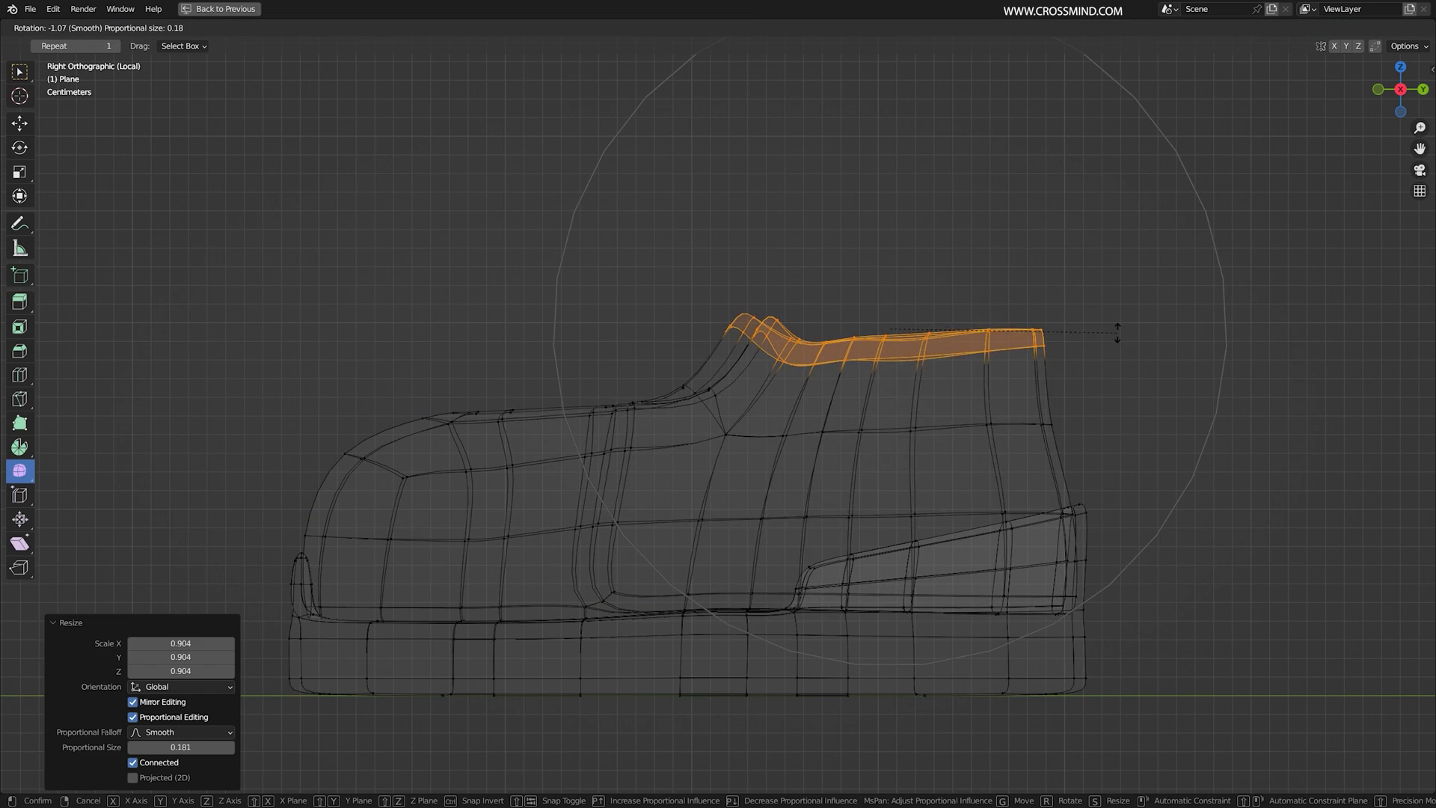
# - Apply smooth shading to the shoe object
pyautogui.rightClick(850, 291)
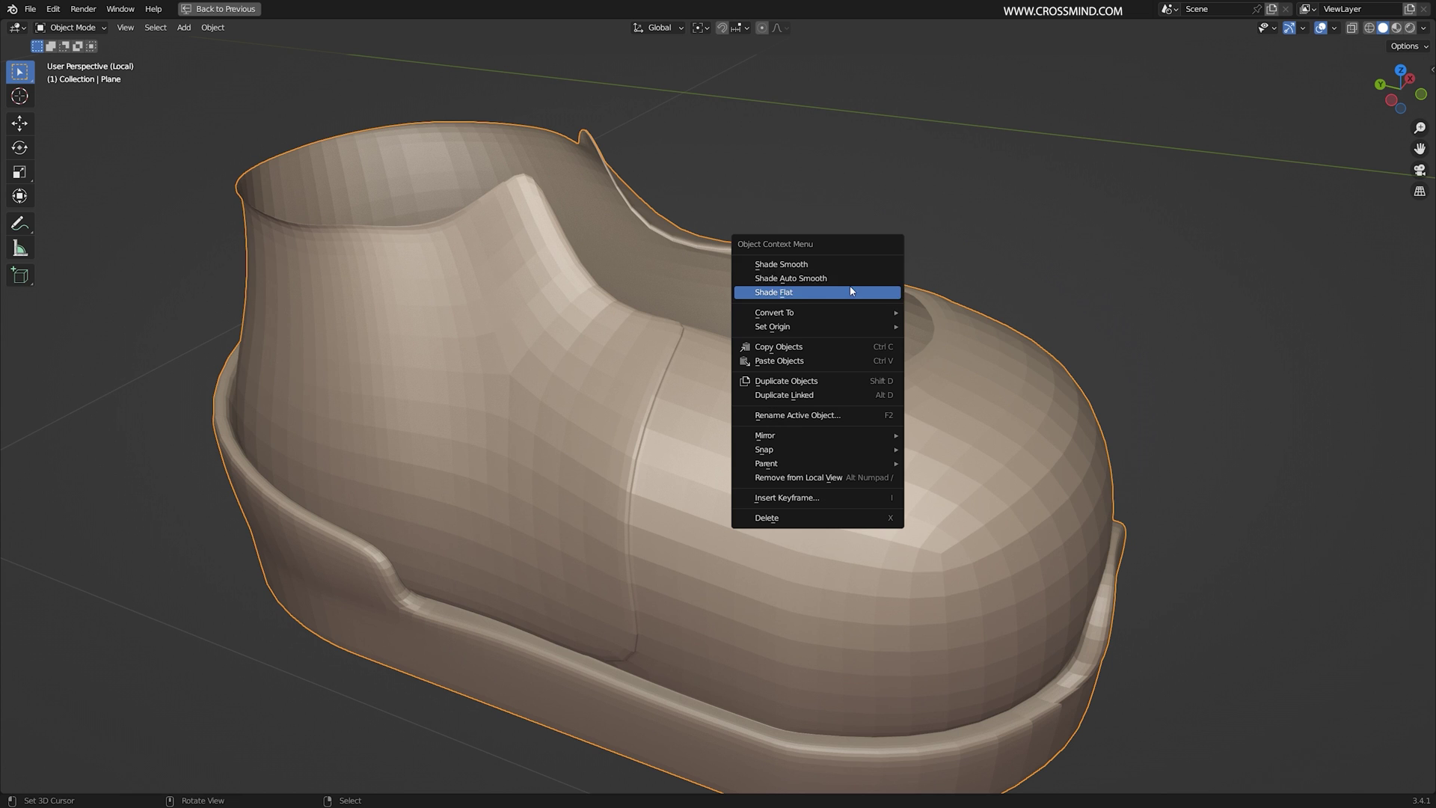
pyautogui.click(800, 264)
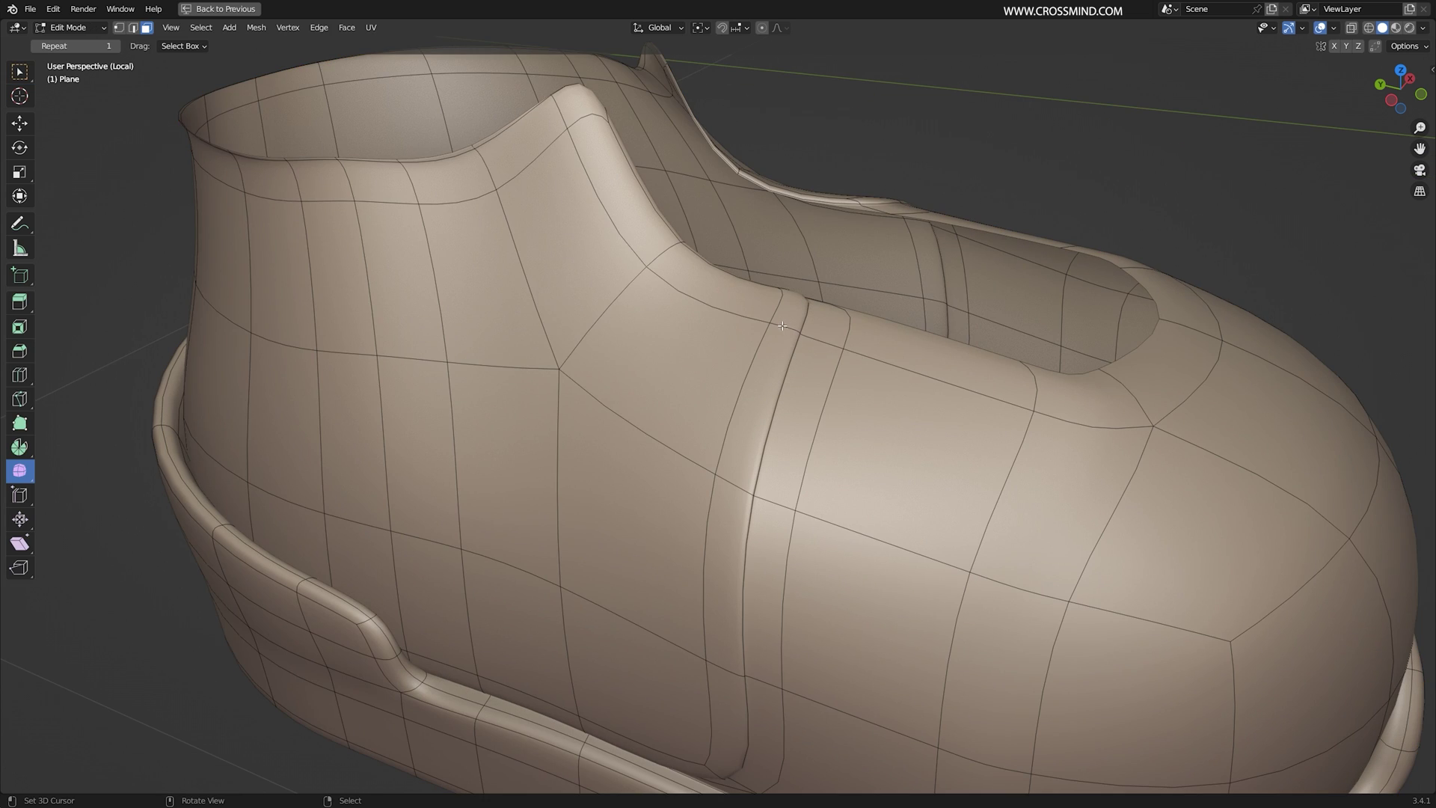
# - Extrude the shoe opening's border loop and scale it inward to 0.940 to give the rim thickness
pyautogui.keyDown('alt'); pyautogui.click(774, 264); pyautogui.keyUp('alt')
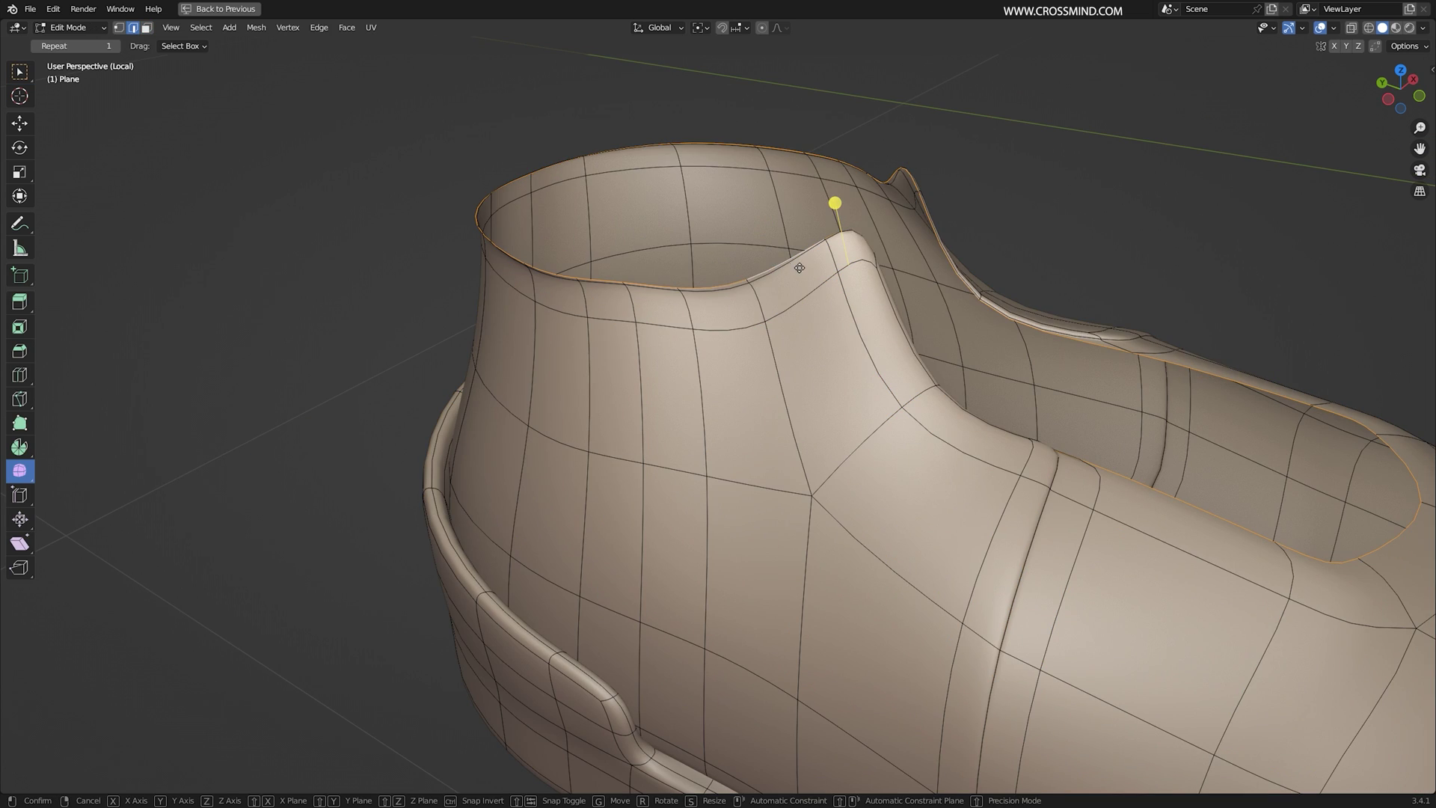
pyautogui.rightClick(842, 253)
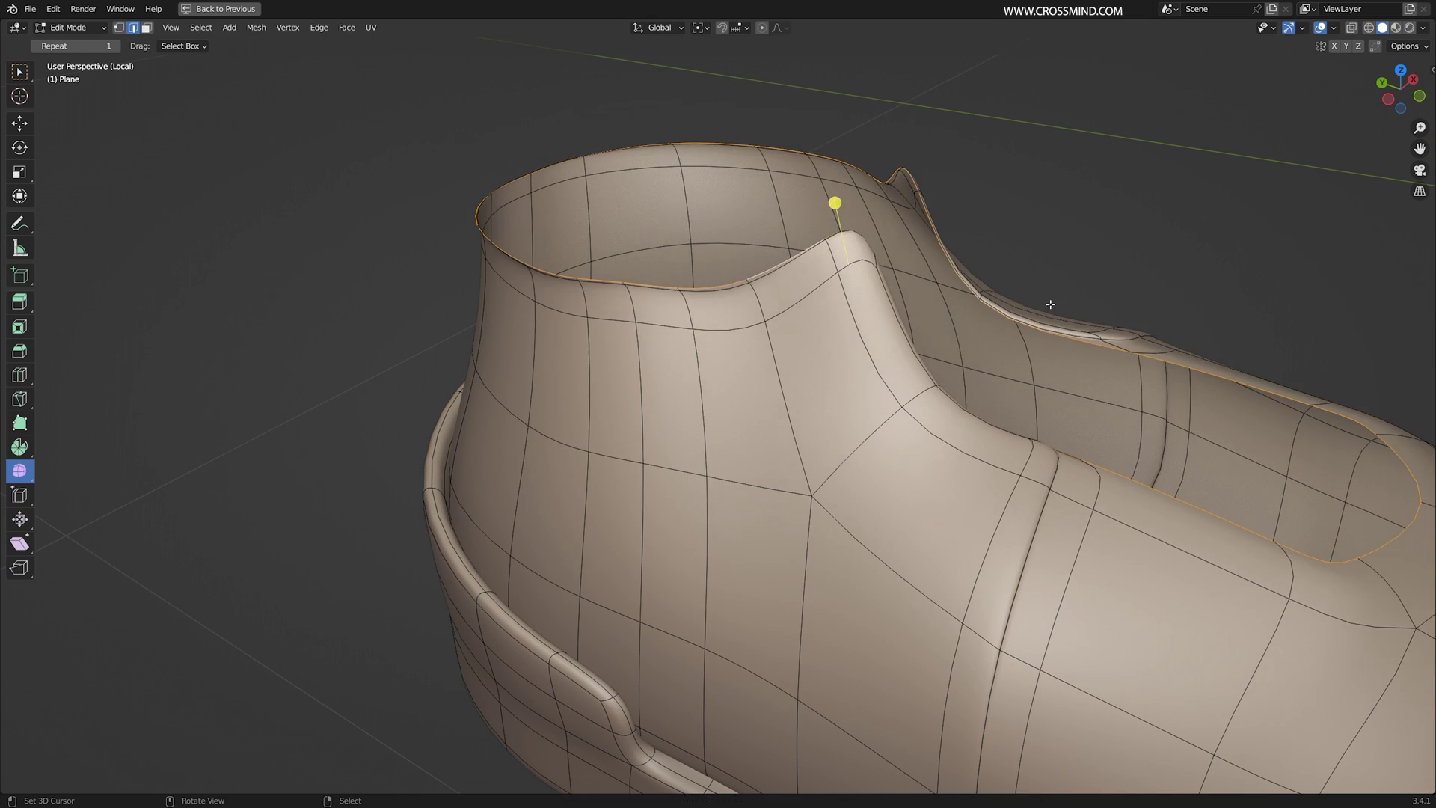
pyautogui.moveTo(1050, 305); pyautogui.dragTo(907, 304, button='middle')
pyautogui.press('s')
pyautogui.rightClick(898, 300)
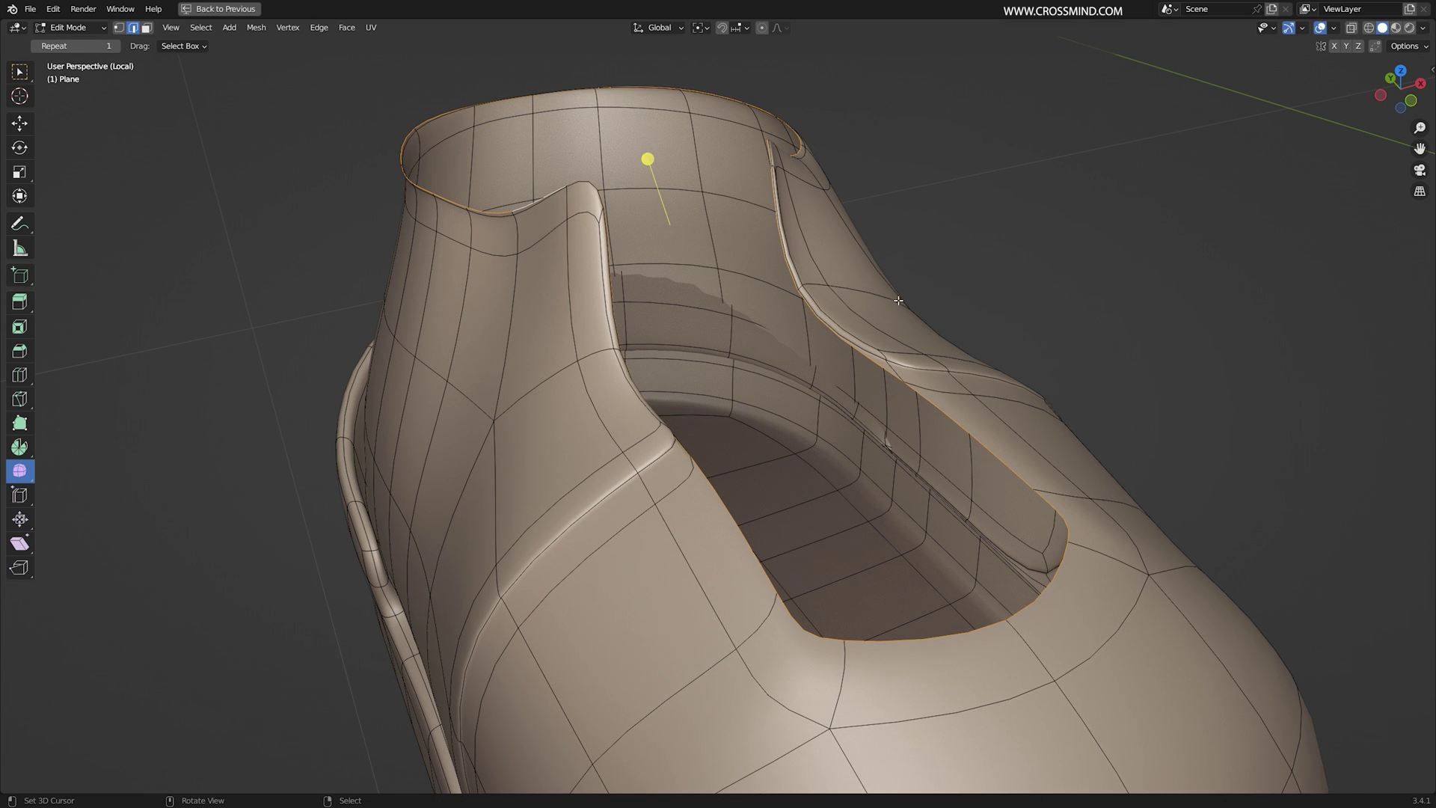
pyautogui.click(1009, 411)
pyautogui.moveTo(1010, 412); pyautogui.dragTo(1006, 447, button='middle')
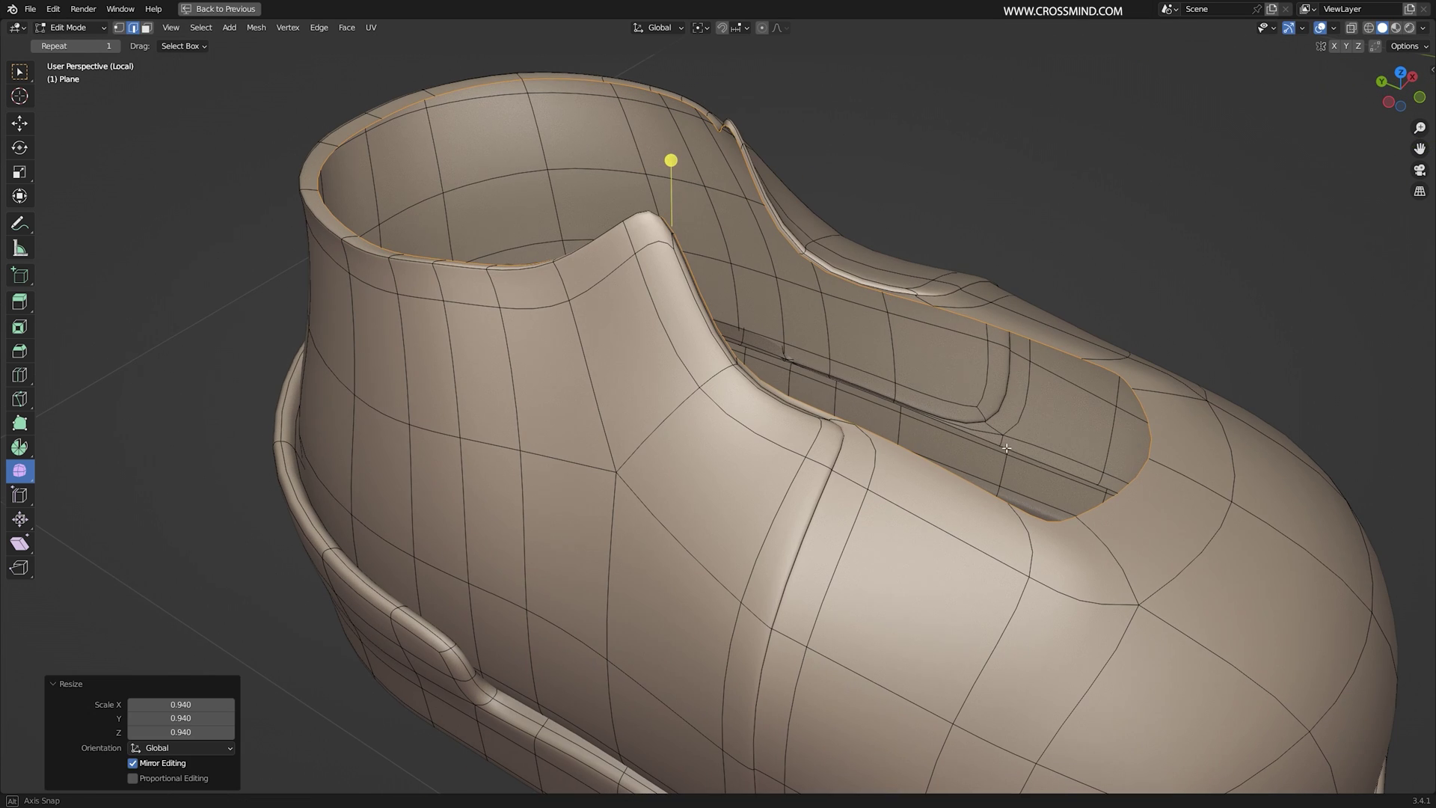
# - Move the toe-end edges of the opening's inner rim along Y, and scale and reposition the inner rim's front section
pyautogui.click(1146, 456)
pyautogui.moveTo(1104, 496); pyautogui.dragTo(1174, 520, button='middle')
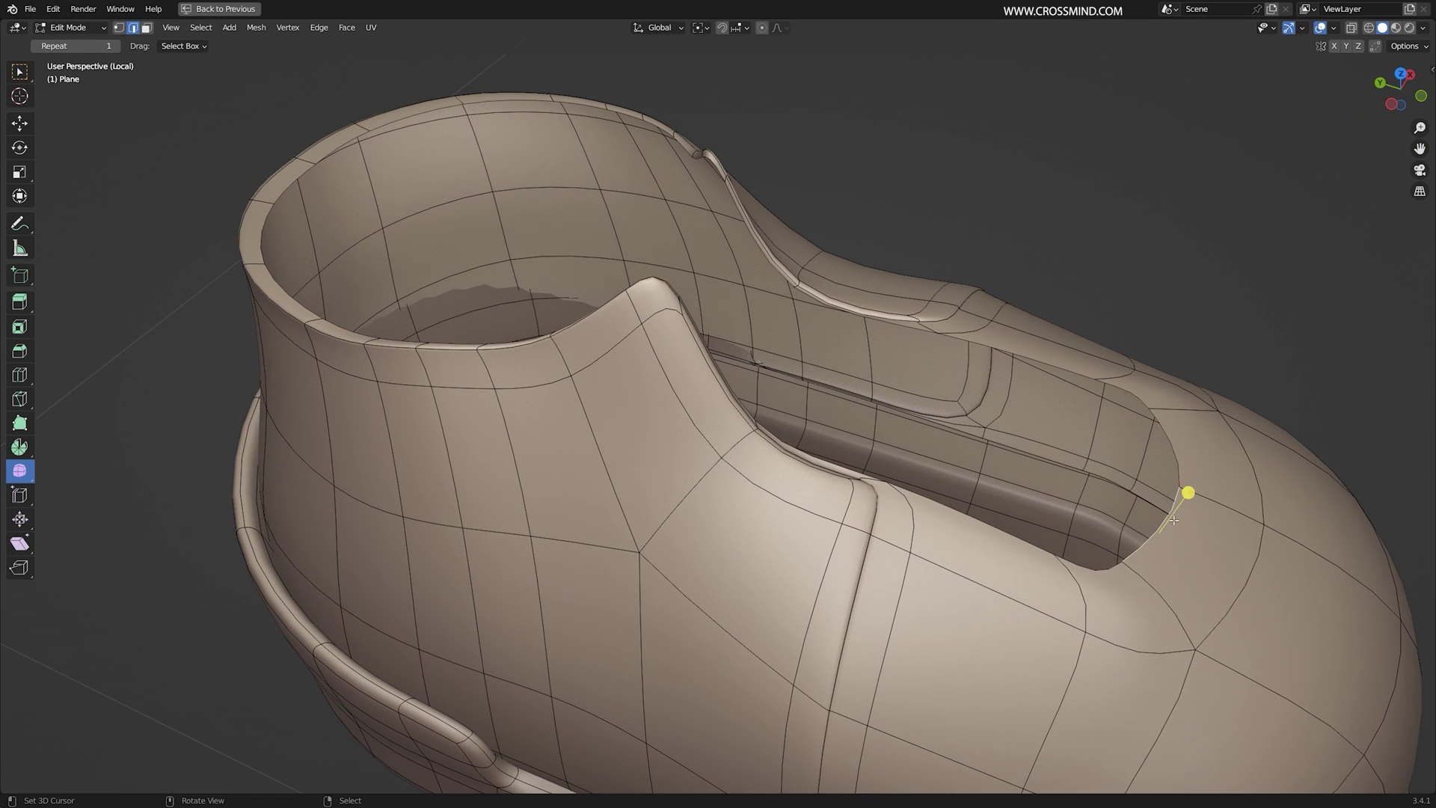
pyautogui.press('y')
pyautogui.click(1226, 518)
pyautogui.click(988, 524)
pyautogui.keyDown('ctrl'); pyautogui.click(1018, 353); pyautogui.keyUp('ctrl')
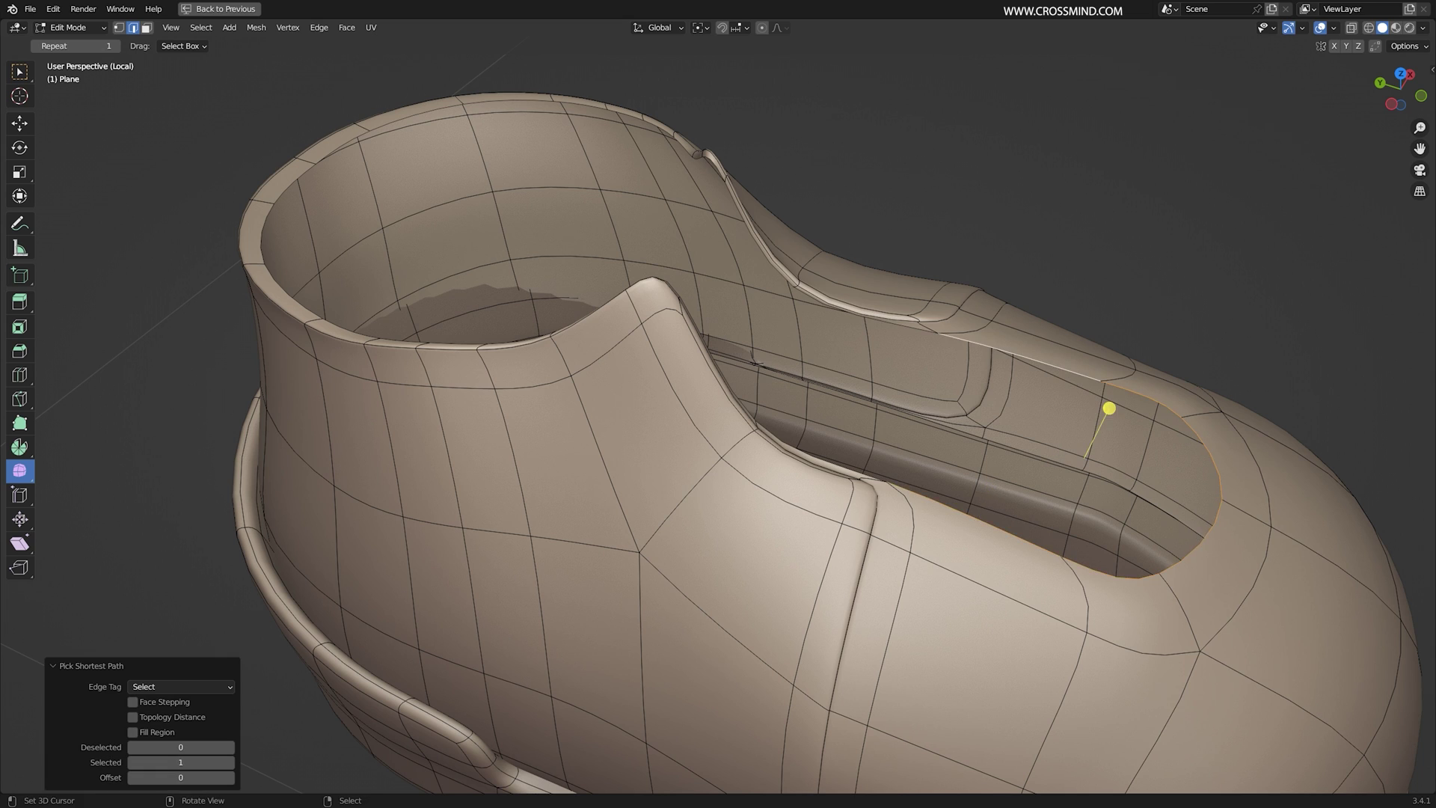
pyautogui.press('s')
pyautogui.click(1248, 557)
pyautogui.press('g')
pyautogui.click(1246, 565)
pyautogui.moveTo(1098, 398); pyautogui.dragTo(1109, 413, button='middle')
# - Select the opening's inner rim loop and adjust its position, checking the smooth result in Object Mode
pyautogui.keyDown('alt'); pyautogui.click(311, 333); pyautogui.keyUp('alt')
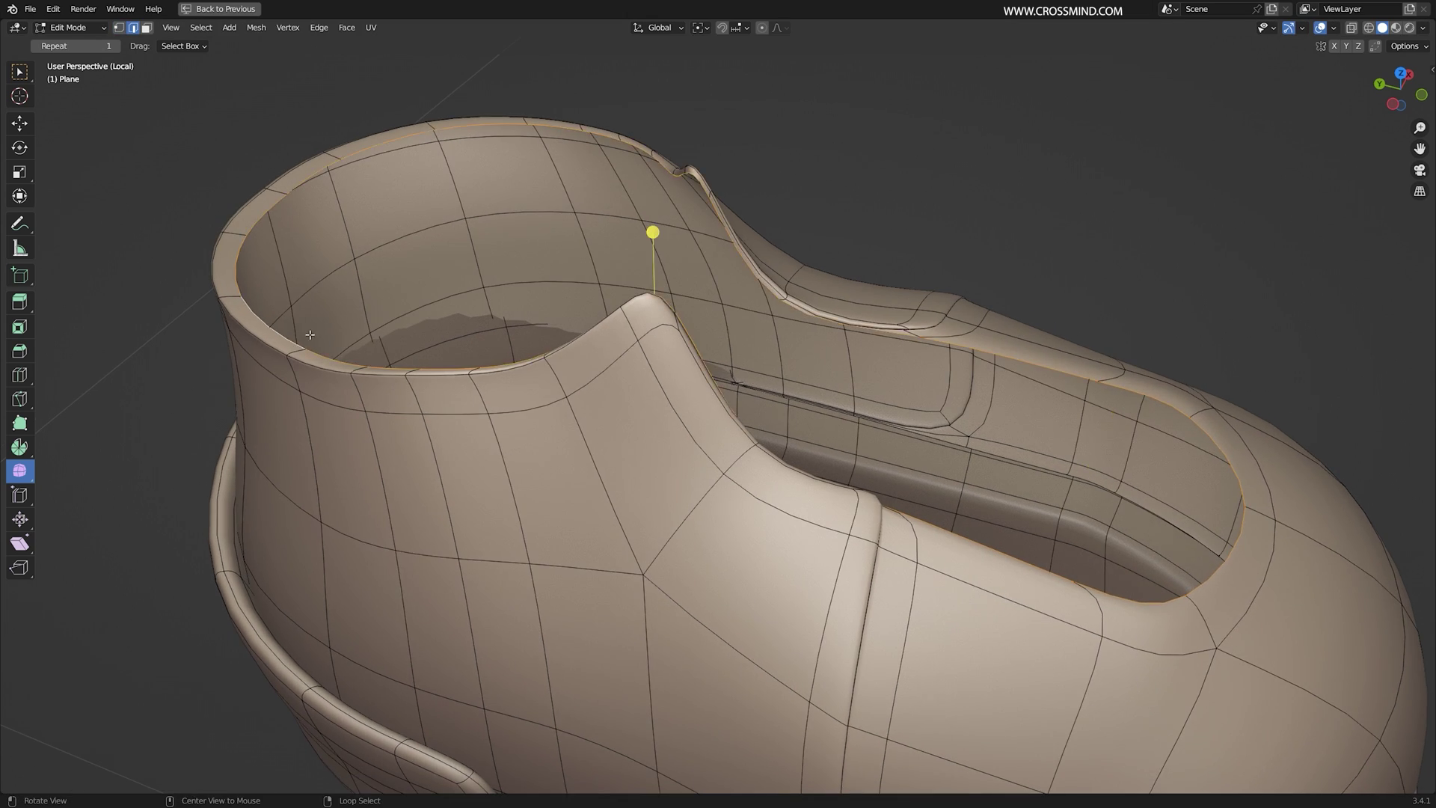
pyautogui.moveTo(654, 231); pyautogui.dragTo(599, 225, button='middle')
pyautogui.press('g')
pyautogui.click(654, 230)
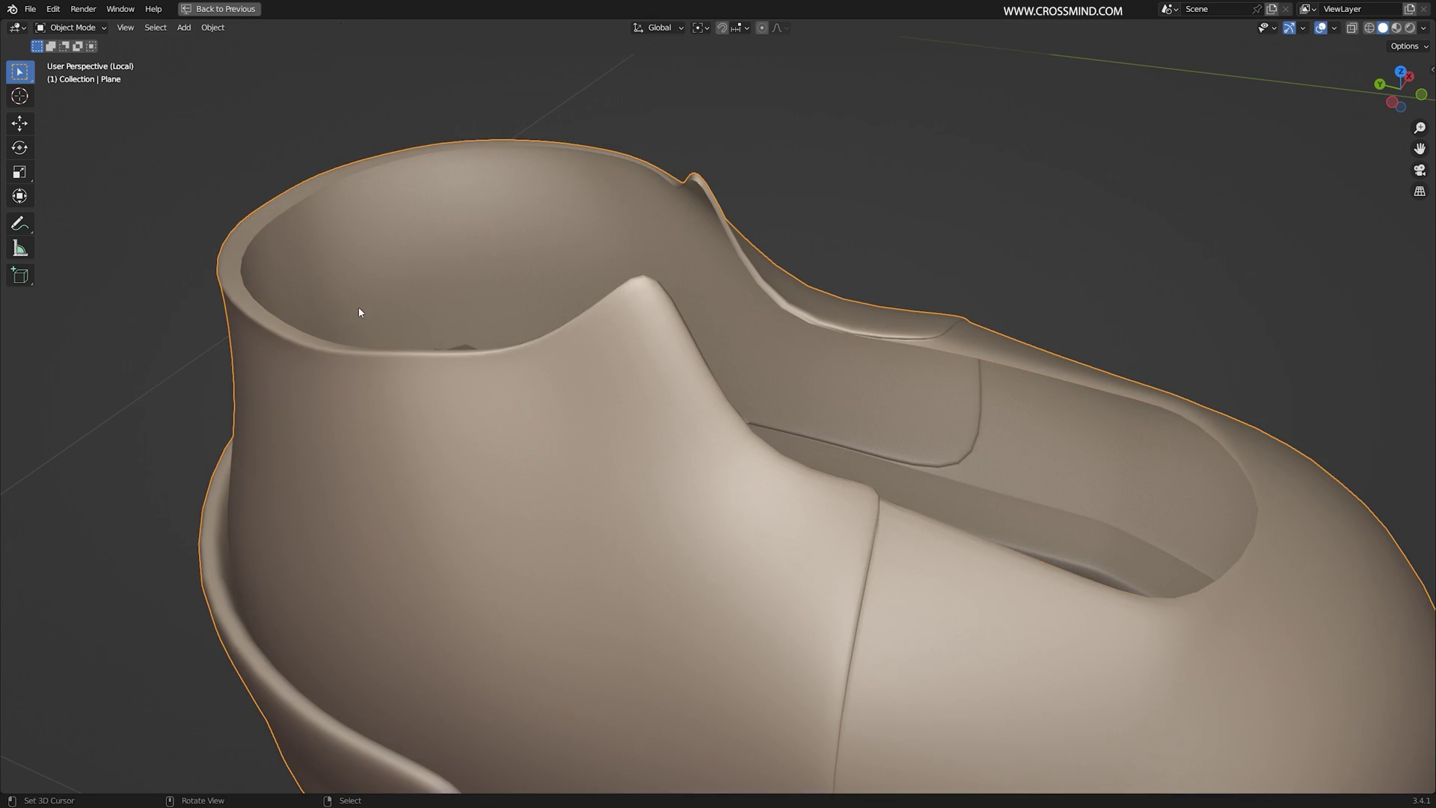
pyautogui.moveTo(359, 312); pyautogui.dragTo(484, 312, button='middle')
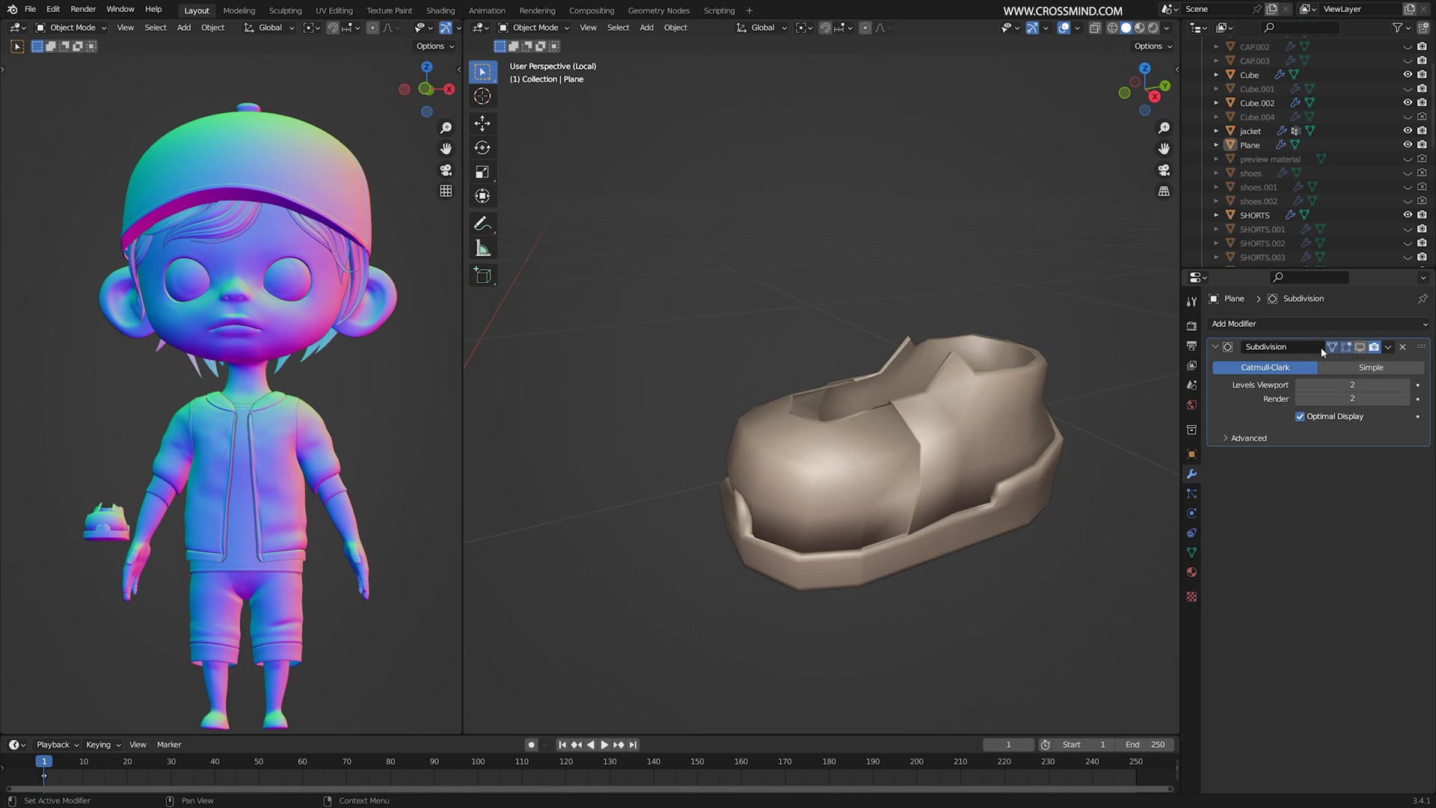
# - Turn the Subdivision modifier's viewport display back on
pyautogui.keyDown('shift'); pyautogui.moveTo(955, 468); pyautogui.dragTo(963, 423, button='middle'); pyautogui.keyUp('shift')
pyautogui.click(872, 454)
pyautogui.click(1359, 347)
pyautogui.press('Tab')
pyautogui.press('Tab')
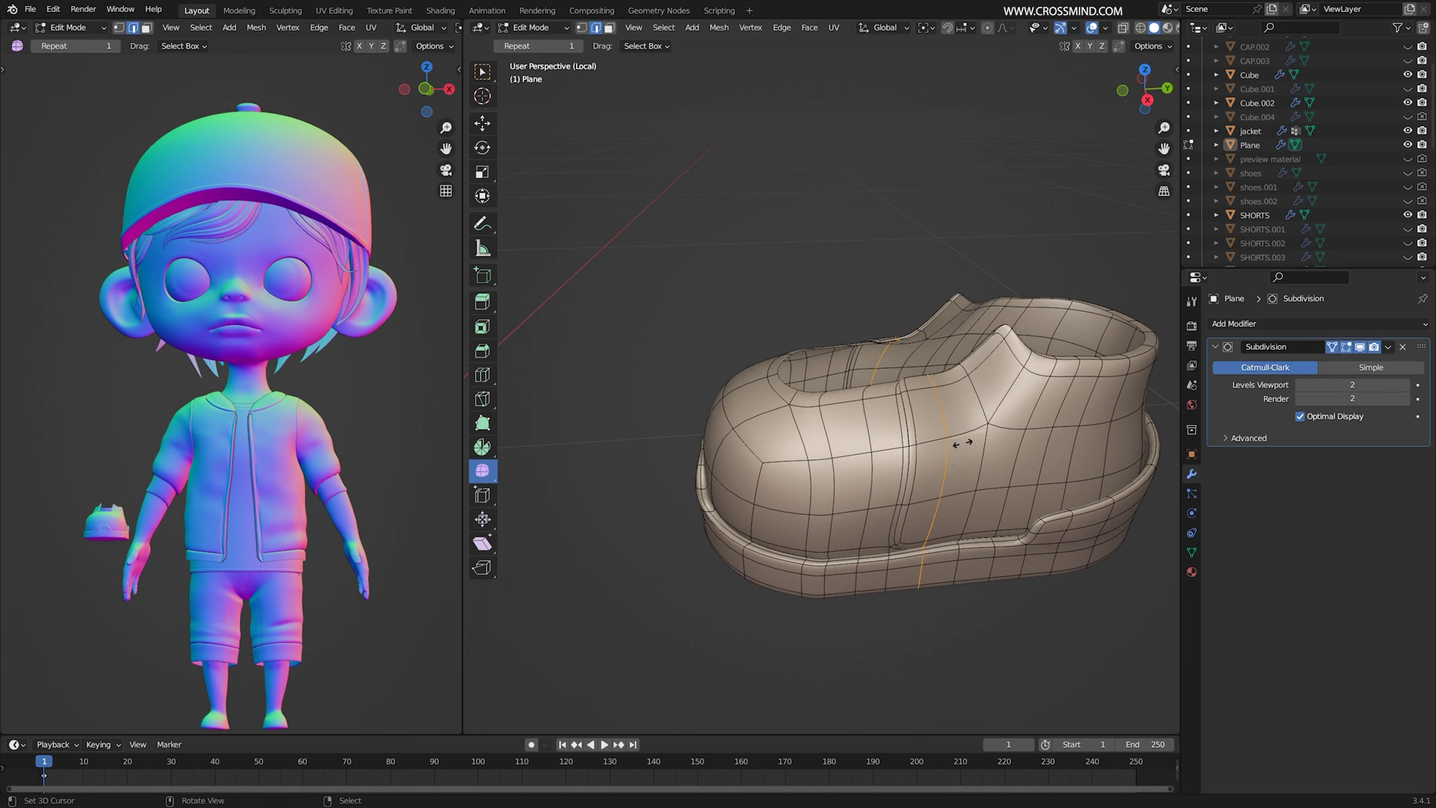
# - Slide the vertical edge loop just behind the side panel's seam to even out the spacing
pyautogui.click(963, 444)
pyautogui.press('Tab')
pyautogui.keyDown('alt'); pyautogui.moveTo(842, 423); pyautogui.dragTo(948, 452); pyautogui.keyUp('alt')
pyautogui.press('Tab')
pyautogui.keyDown('alt'); pyautogui.moveTo(823, 458); pyautogui.dragTo(948, 443); pyautogui.keyUp('alt')
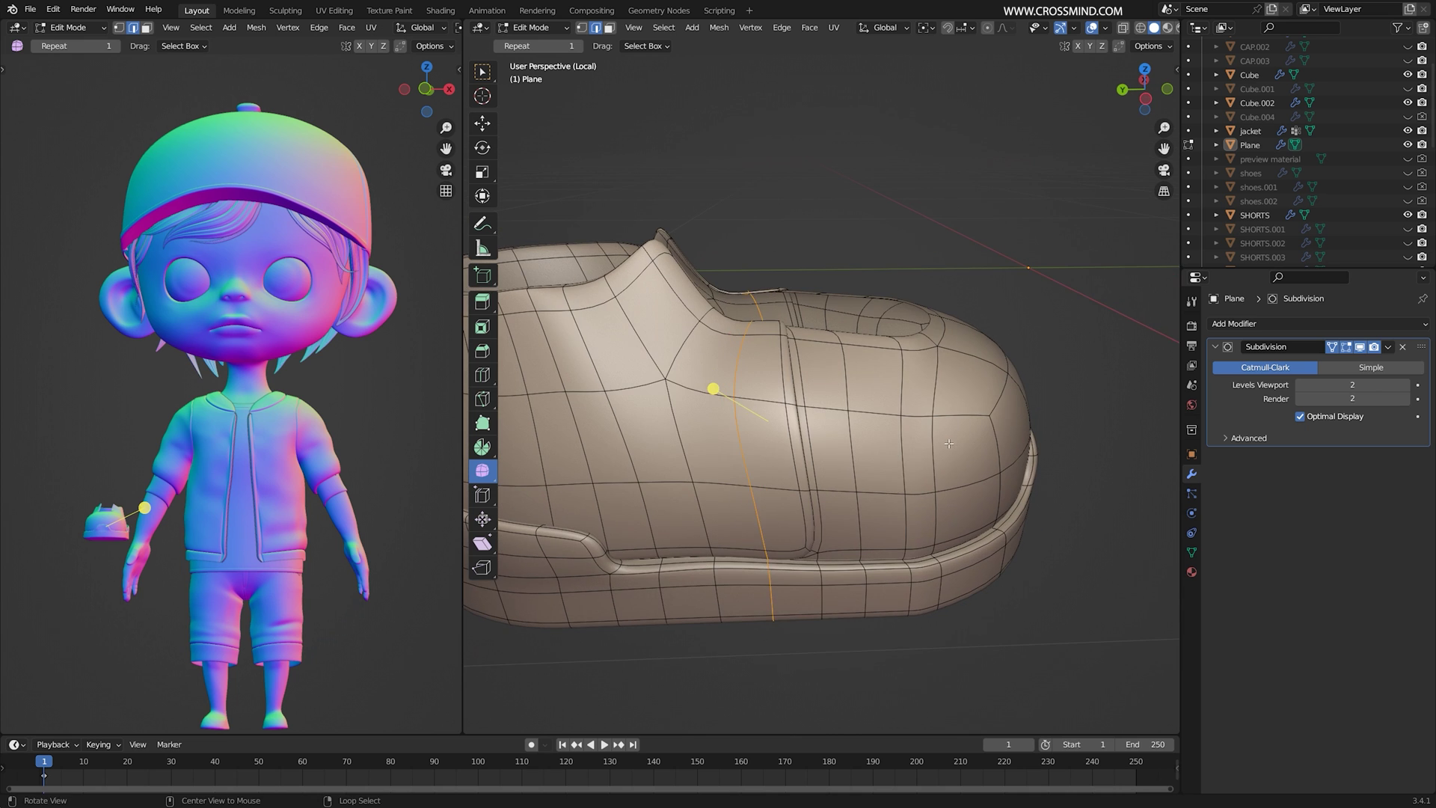
# - Slide the vertical edge loop behind the toe cap by a factor of about -0.31 and maximize the 3D view
pyautogui.moveTo(932, 447); pyautogui.dragTo(1005, 407, button='middle')
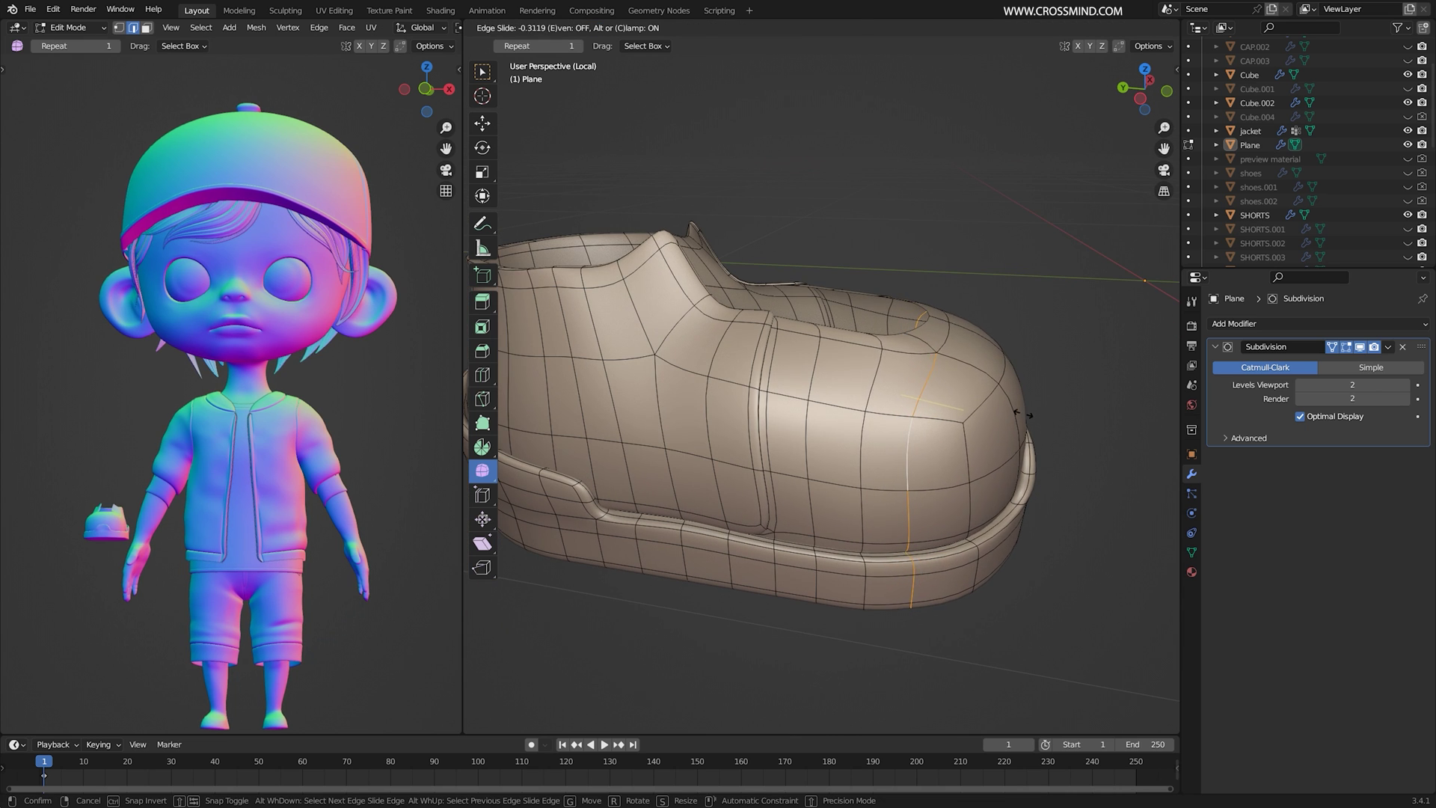
pyautogui.click(1024, 413)
pyautogui.scroll(-2, 1017, 416)
pyautogui.press('Tab')
pyautogui.press('Tab')
pyautogui.scroll(1, 845, 439)
pyautogui.moveTo(836, 439); pyautogui.dragTo(1055, 430, button='middle')
pyautogui.click(862, 441)
pyautogui.hotkey('ctrl', 'space')
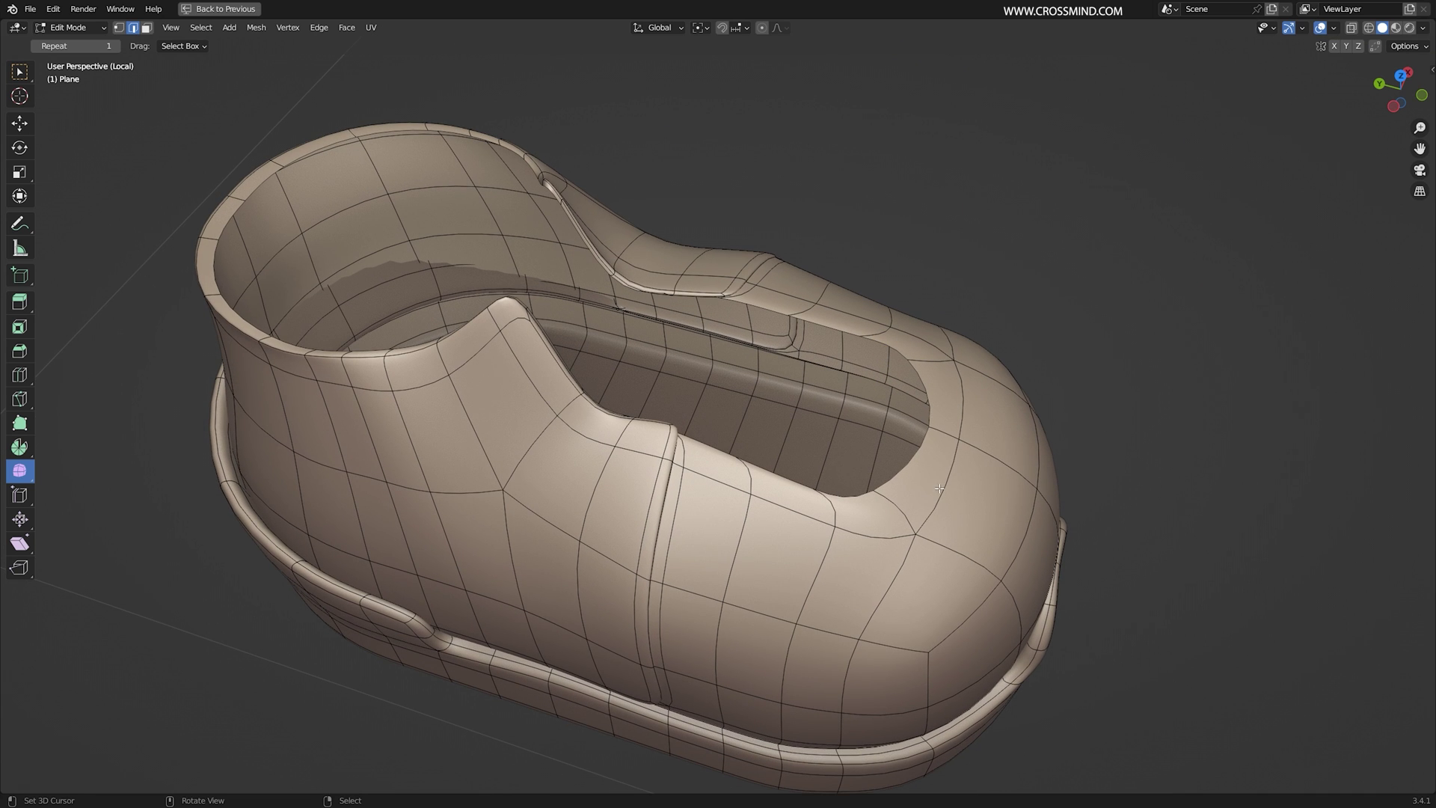
# - Extrude the toe-end edge of the opening back and up past the collar to form a tongue, and scale its top edge
pyautogui.moveTo(938, 490)
pyautogui.mouseDown(button='middle')
pyautogui.moveTo(964, 448)
pyautogui.moveTo(859, 464)
pyautogui.moveTo(927, 464)
pyautogui.mouseUp(button='middle')
pyautogui.click(954, 466)
pyautogui.press('e')
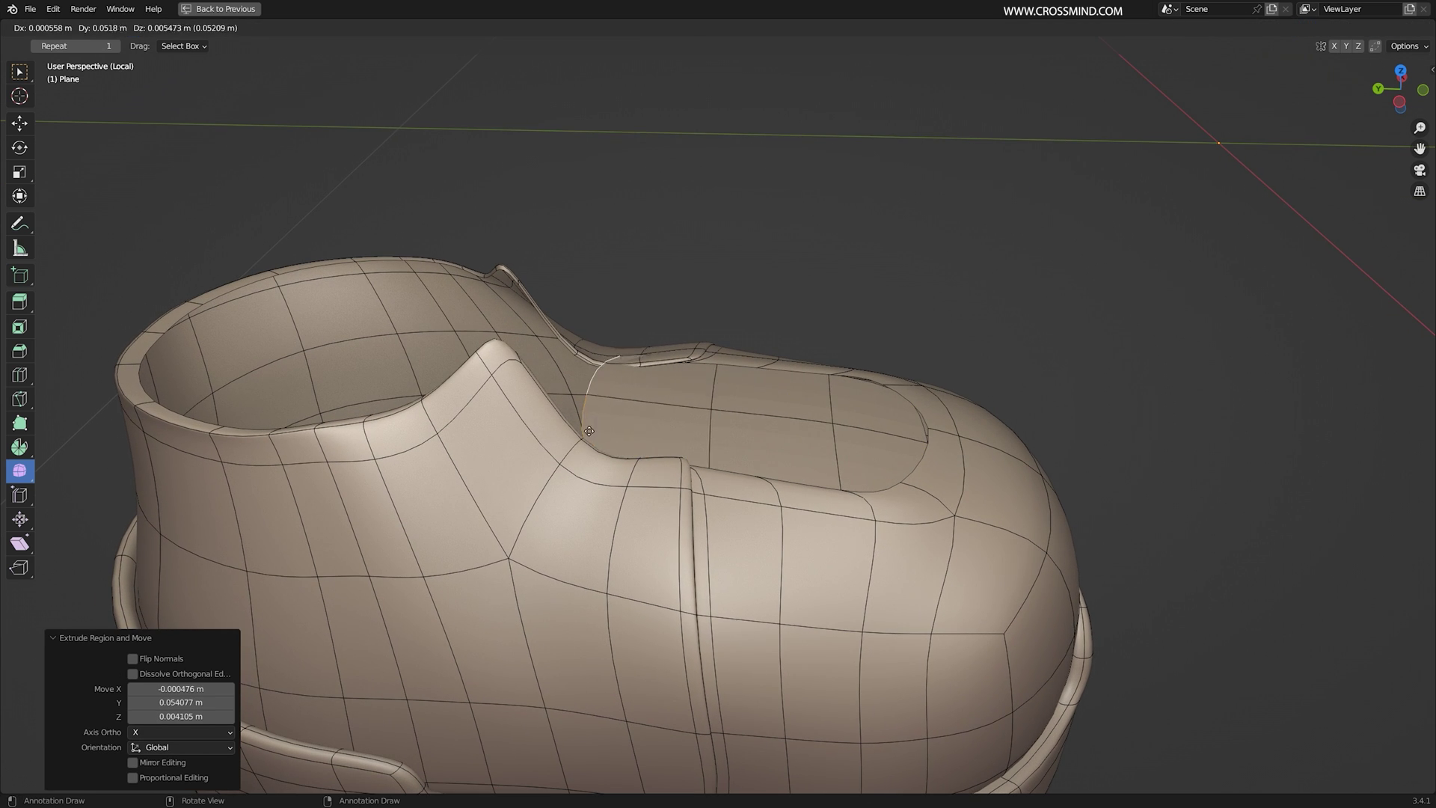
pyautogui.moveTo(586, 433); pyautogui.dragTo(565, 341, button='middle')
pyautogui.press('e')
pyautogui.click(583, 183)
pyautogui.moveTo(583, 183); pyautogui.dragTo(752, 273, button='middle')
pyautogui.press('s')
pyautogui.click(710, 235)
# - Refine the tongue's curve by moving and rotating its cross edges, down to the front end near the toe
pyautogui.keyDown('alt'); pyautogui.rightClick(677, 288); pyautogui.keyUp('alt')
pyautogui.press('g')
pyautogui.moveTo(853, 449); pyautogui.dragTo(778, 318, button='middle')
pyautogui.click(945, 395)
pyautogui.rightClick(811, 426)
pyautogui.press('g')
pyautogui.click(930, 445)
pyautogui.press('r')
pyautogui.click(930, 448)
pyautogui.press('g')
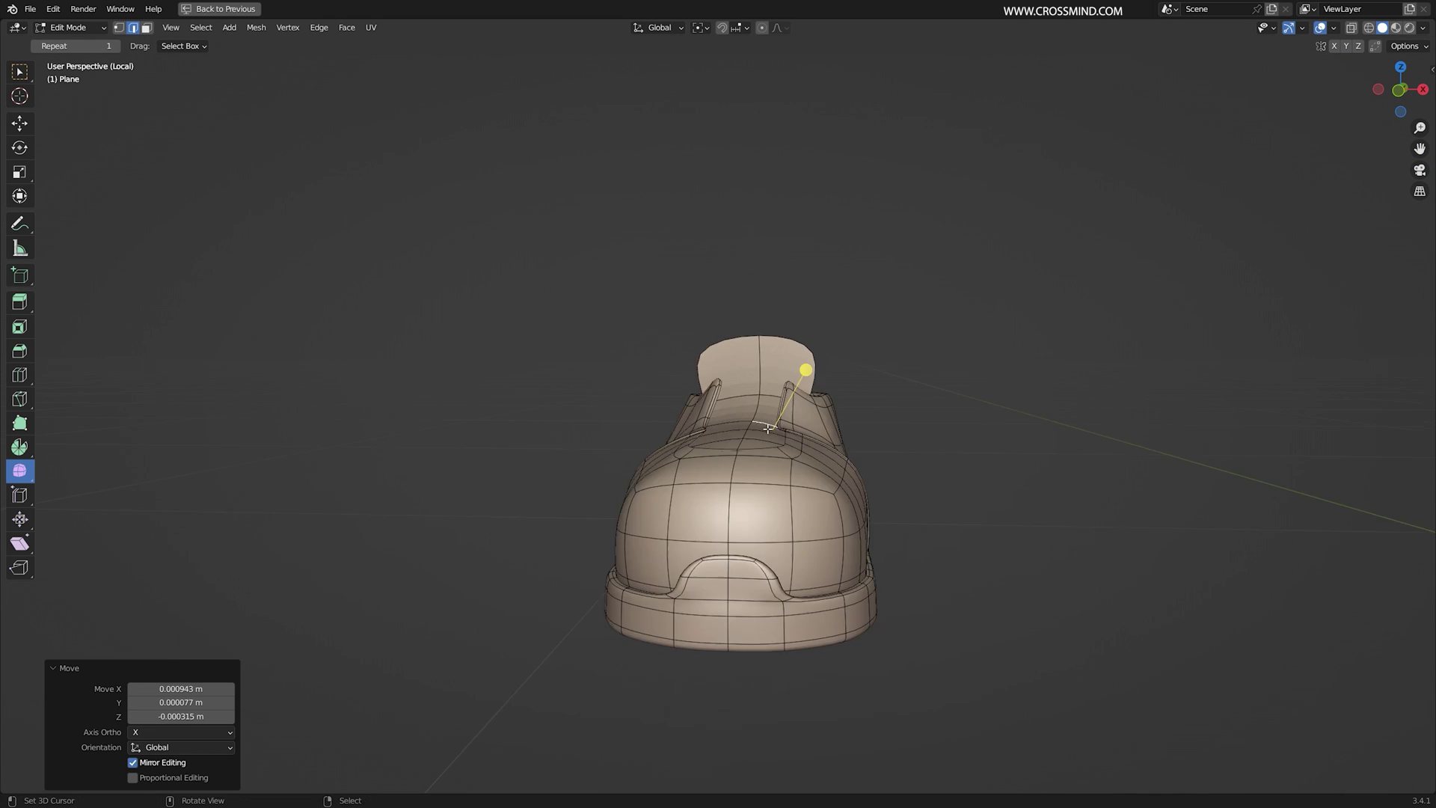
pyautogui.moveTo(768, 428); pyautogui.dragTo(669, 335, button='middle')
# - Add a centered lengthwise loop cut on each side of the tongue's middle line
pyautogui.click(751, 368)
pyautogui.rightClick(850, 350)
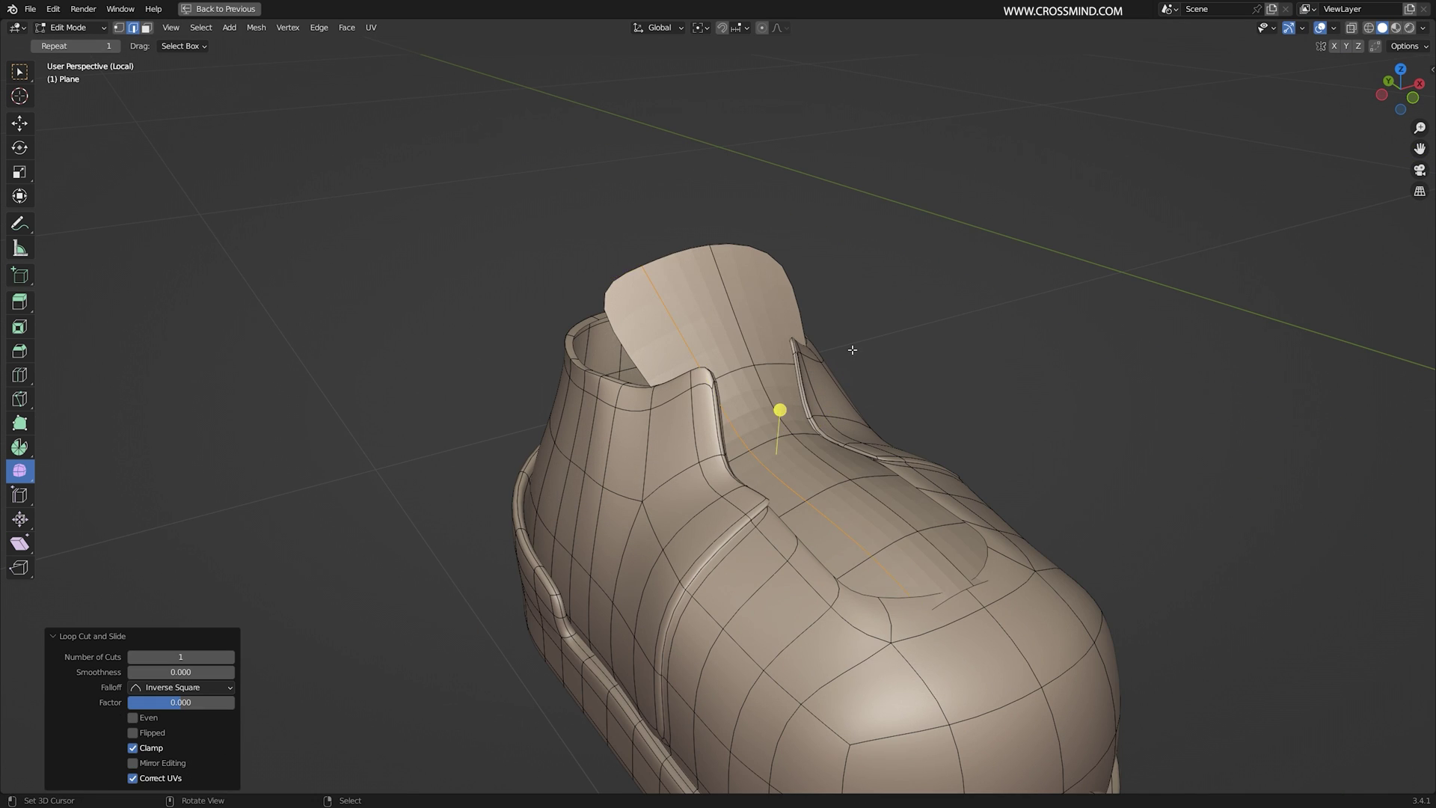
pyautogui.moveTo(849, 349); pyautogui.dragTo(800, 353, button='middle')
pyautogui.hotkey('ctrl', 'r')
pyautogui.click(844, 257)
pyautogui.moveTo(844, 257); pyautogui.dragTo(910, 394, button='middle')
# - Move the lengthwise edges of the tongue to round its cross-section
pyautogui.click(693, 396)
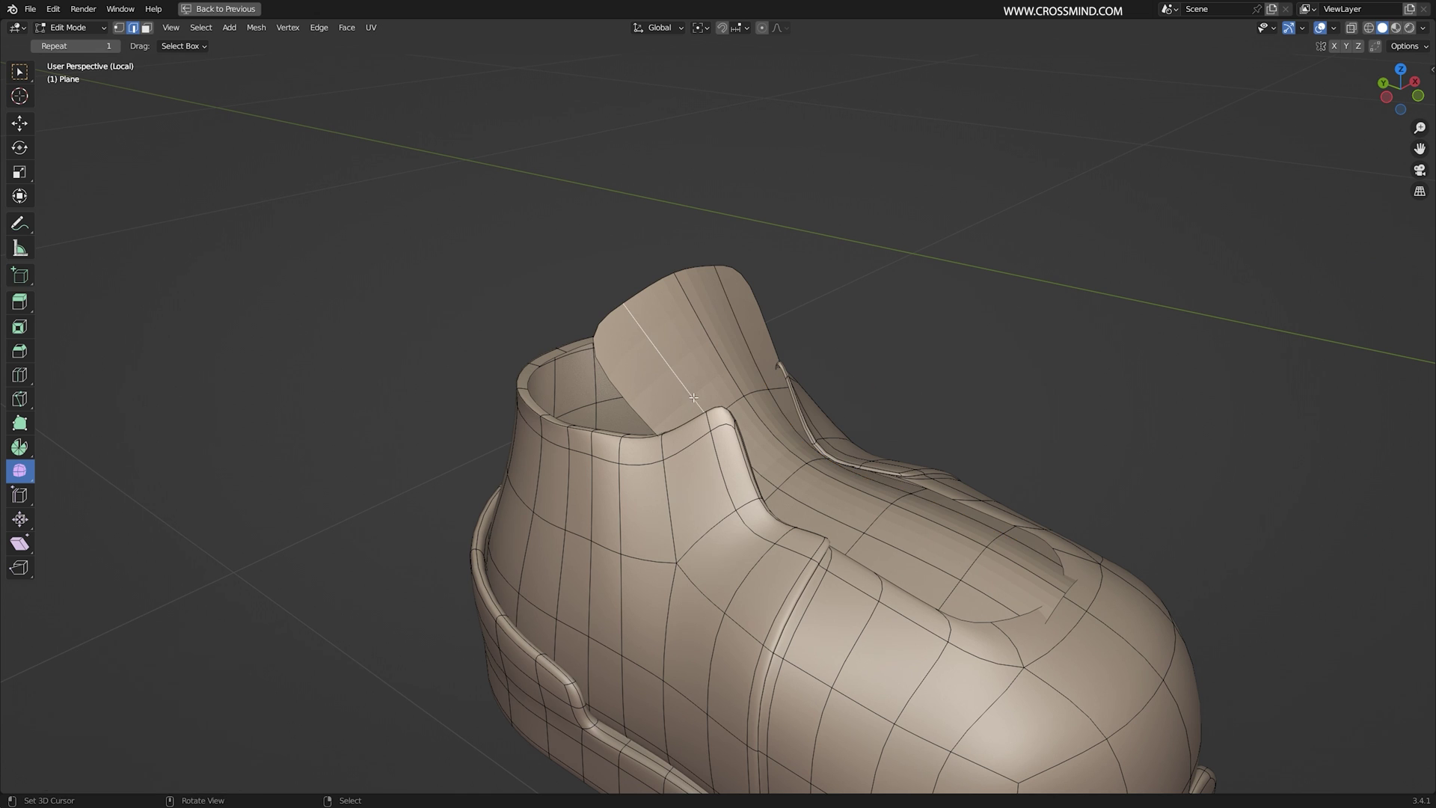
pyautogui.moveTo(751, 357); pyautogui.dragTo(876, 429, button='middle')
pyautogui.press('g')
pyautogui.click(930, 377)
pyautogui.scroll(-2, 876, 429)
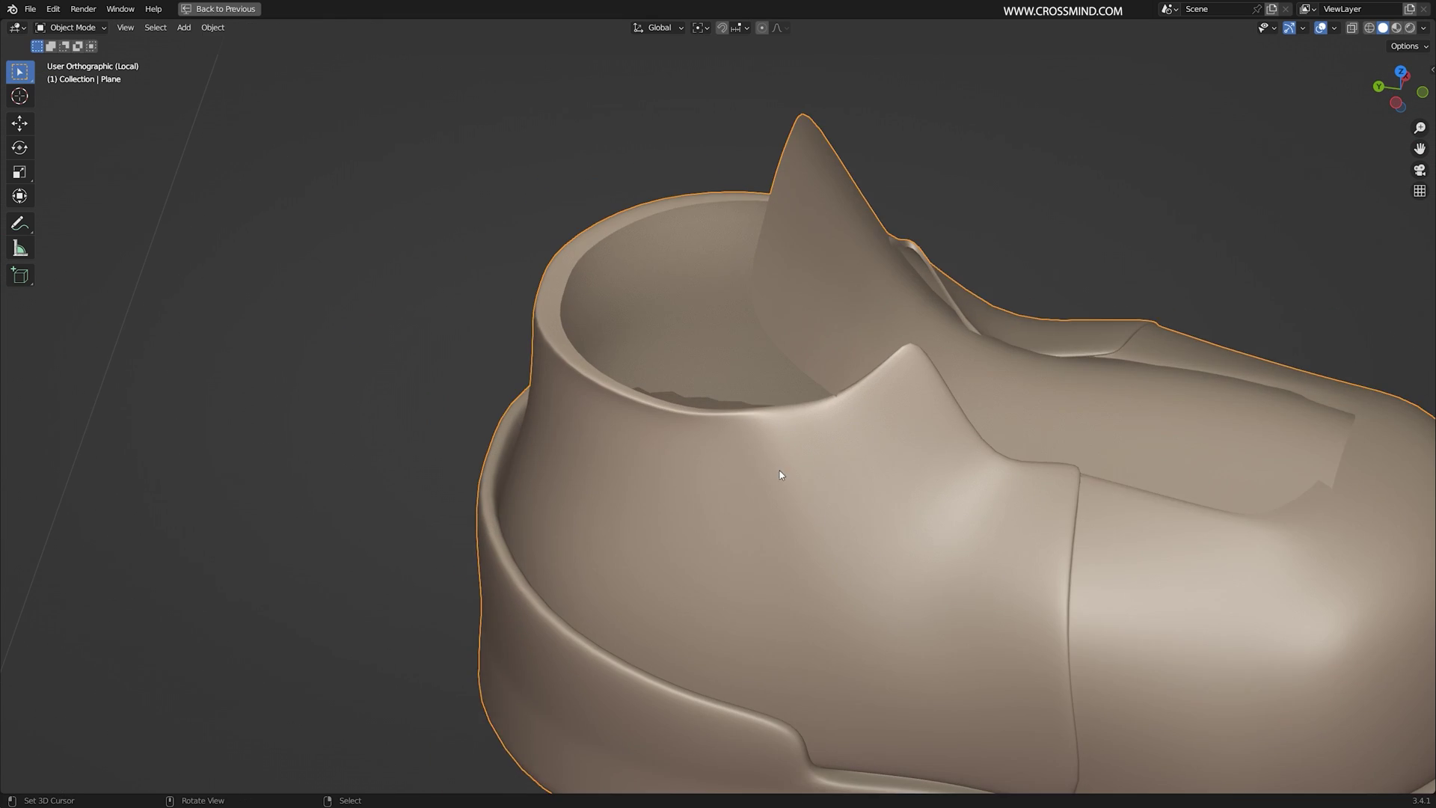
# - Select the edge loop around the ankle collar's rim, scale it and lower it slightly along Z
pyautogui.press('Tab')
pyautogui.rightClick(658, 362)
pyautogui.moveTo(657, 362); pyautogui.dragTo(664, 327, button='middle')
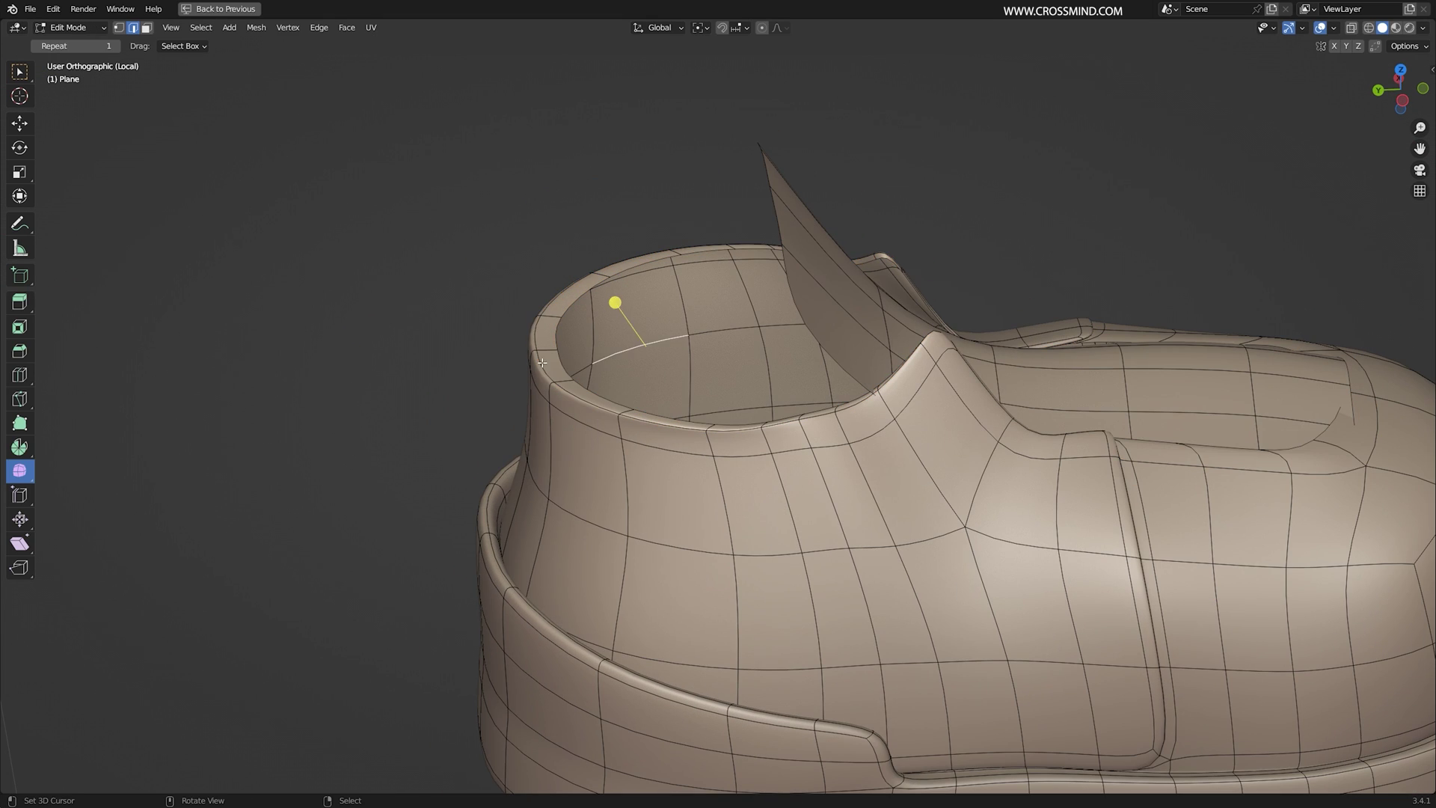
pyautogui.moveTo(924, 494); pyautogui.dragTo(920, 503, button='middle')
pyautogui.press('s')
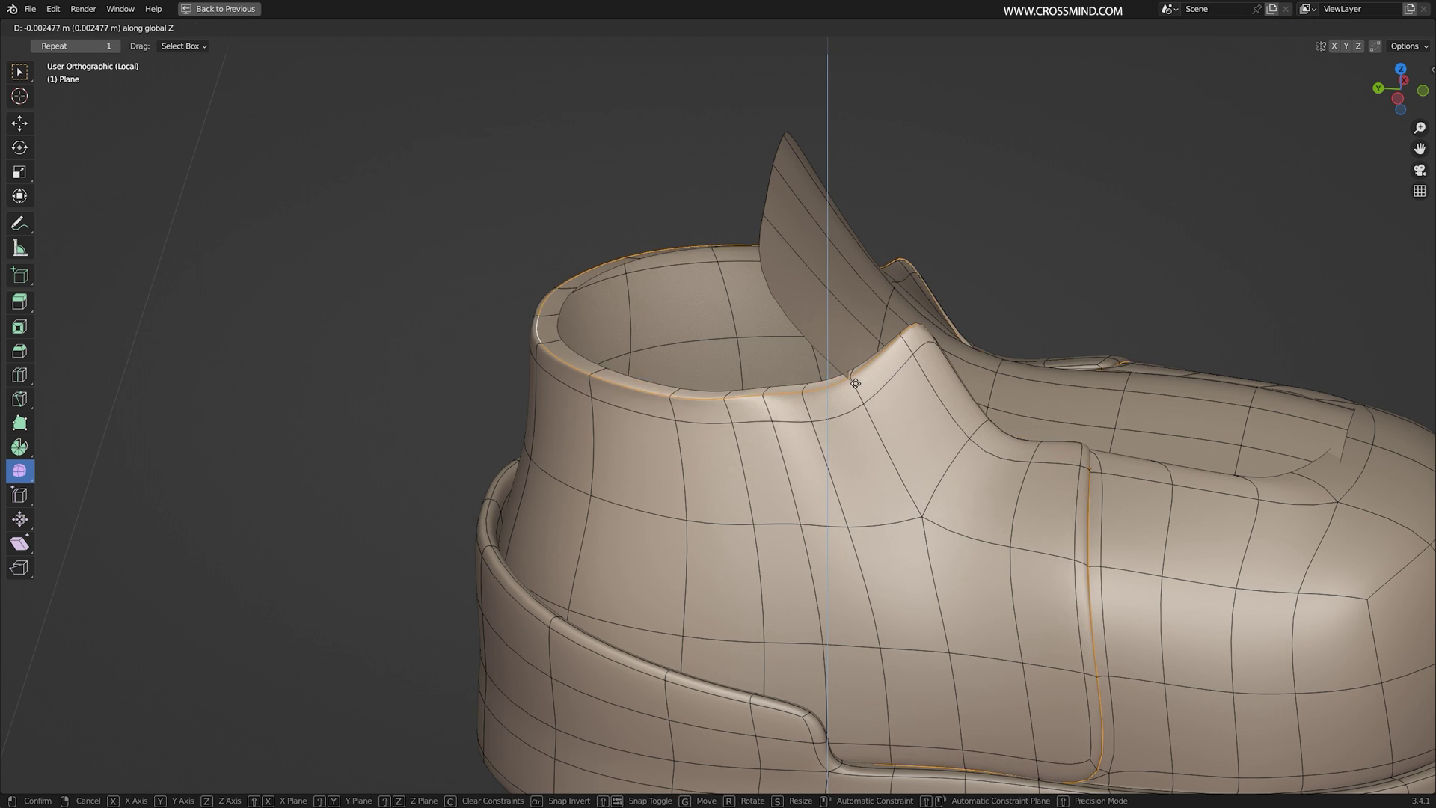
pyautogui.click(1255, 487)
# - Select the collar rim's edges from one front peak around the heel to the other, move them along Z and scale them
pyautogui.moveTo(988, 479); pyautogui.dragTo(1131, 333, button='middle')
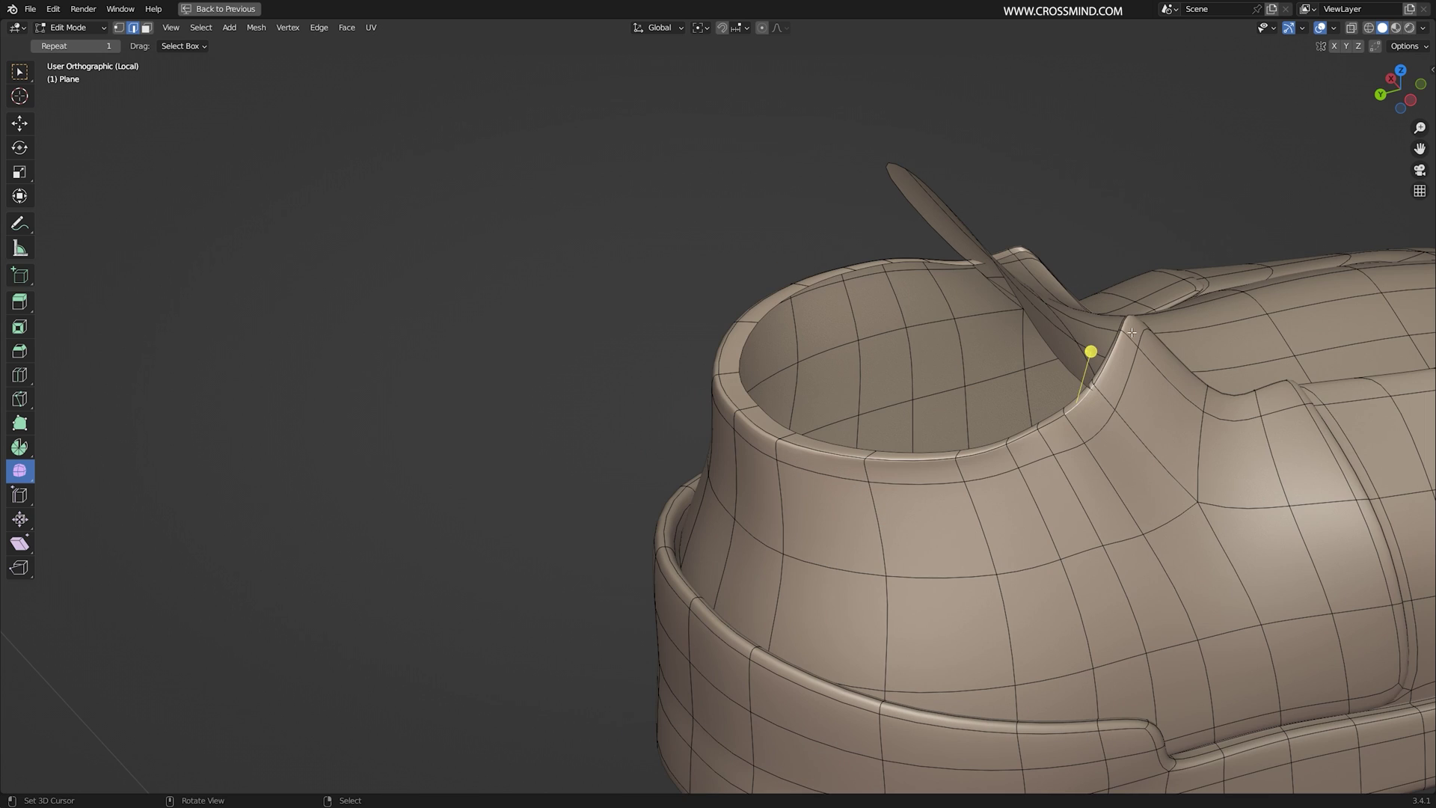
pyautogui.keyDown('ctrl'); pyautogui.click(775, 418); pyautogui.keyUp('ctrl')
pyautogui.moveTo(775, 418); pyautogui.dragTo(680, 484, button='middle')
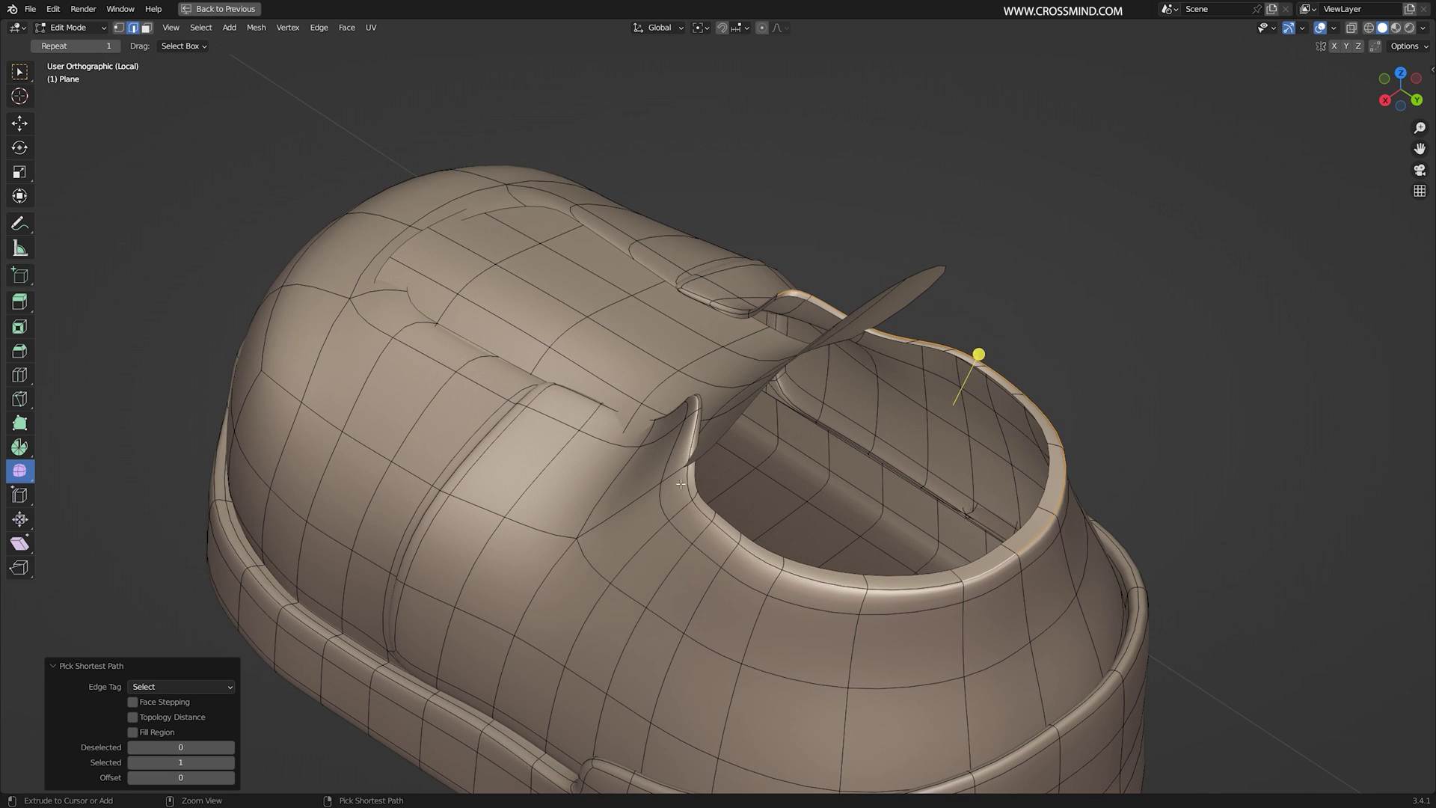
pyautogui.keyDown('ctrl'); pyautogui.click(697, 420); pyautogui.keyUp('ctrl')
pyautogui.moveTo(697, 419); pyautogui.dragTo(701, 398, button='middle')
pyautogui.press('g')
pyautogui.press('z')
pyautogui.click(1099, 516)
pyautogui.press('s')
pyautogui.click(1114, 532)
pyautogui.press('Tab')
pyautogui.moveTo(998, 560); pyautogui.dragTo(822, 493, button='middle')
pyautogui.press('Tab')
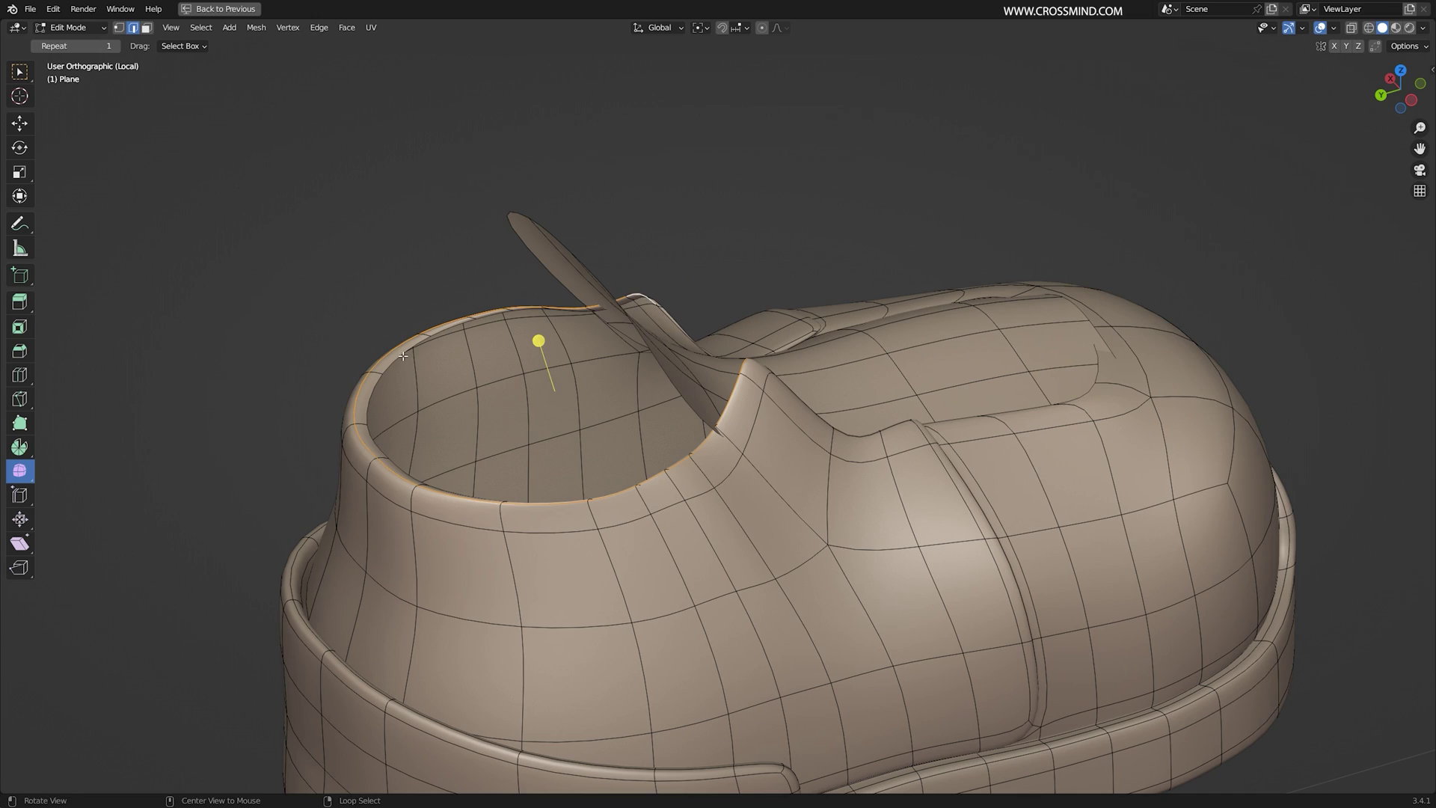
# - Extrude the opening's inner edge loop and move it down about 0.011 m along Z
pyautogui.moveTo(403, 356); pyautogui.dragTo(525, 341, button='middle')
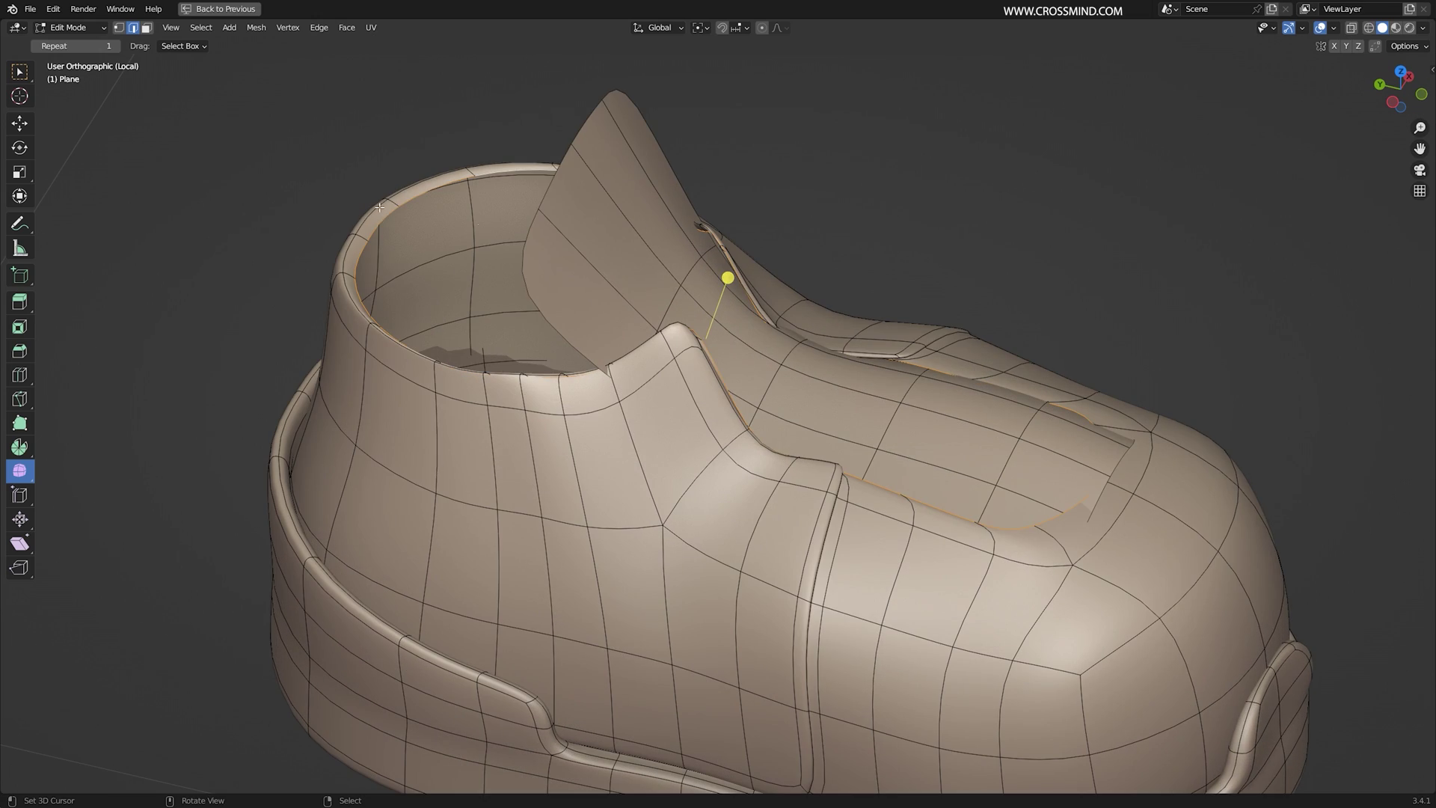
pyautogui.click(556, 265)
pyautogui.moveTo(905, 400)
pyautogui.mouseDown(button='middle')
pyautogui.moveTo(782, 491)
pyautogui.moveTo(873, 427)
pyautogui.moveTo(993, 412)
pyautogui.mouseUp(button='middle')
pyautogui.press('z')
pyautogui.click(934, 424)
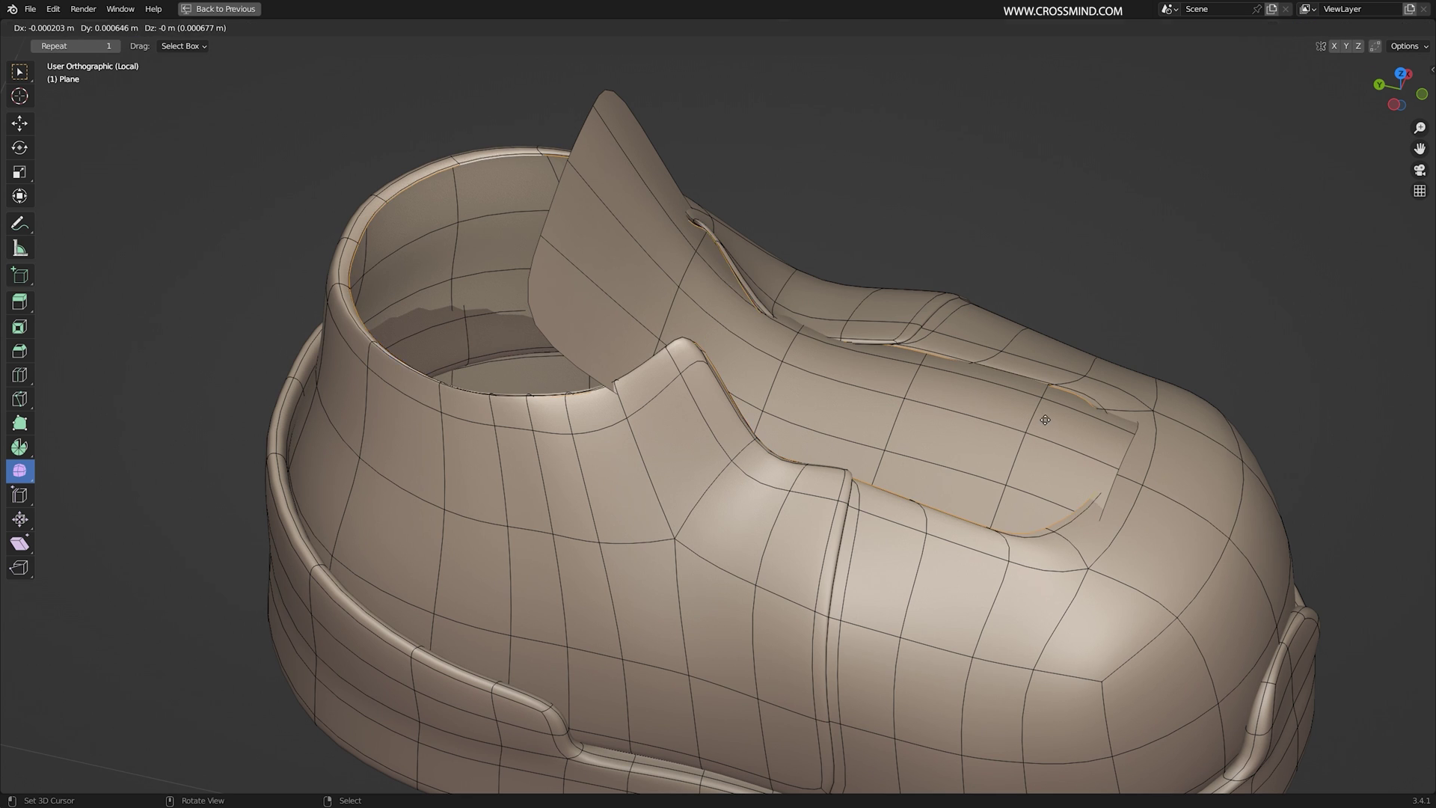
pyautogui.press('Escape')
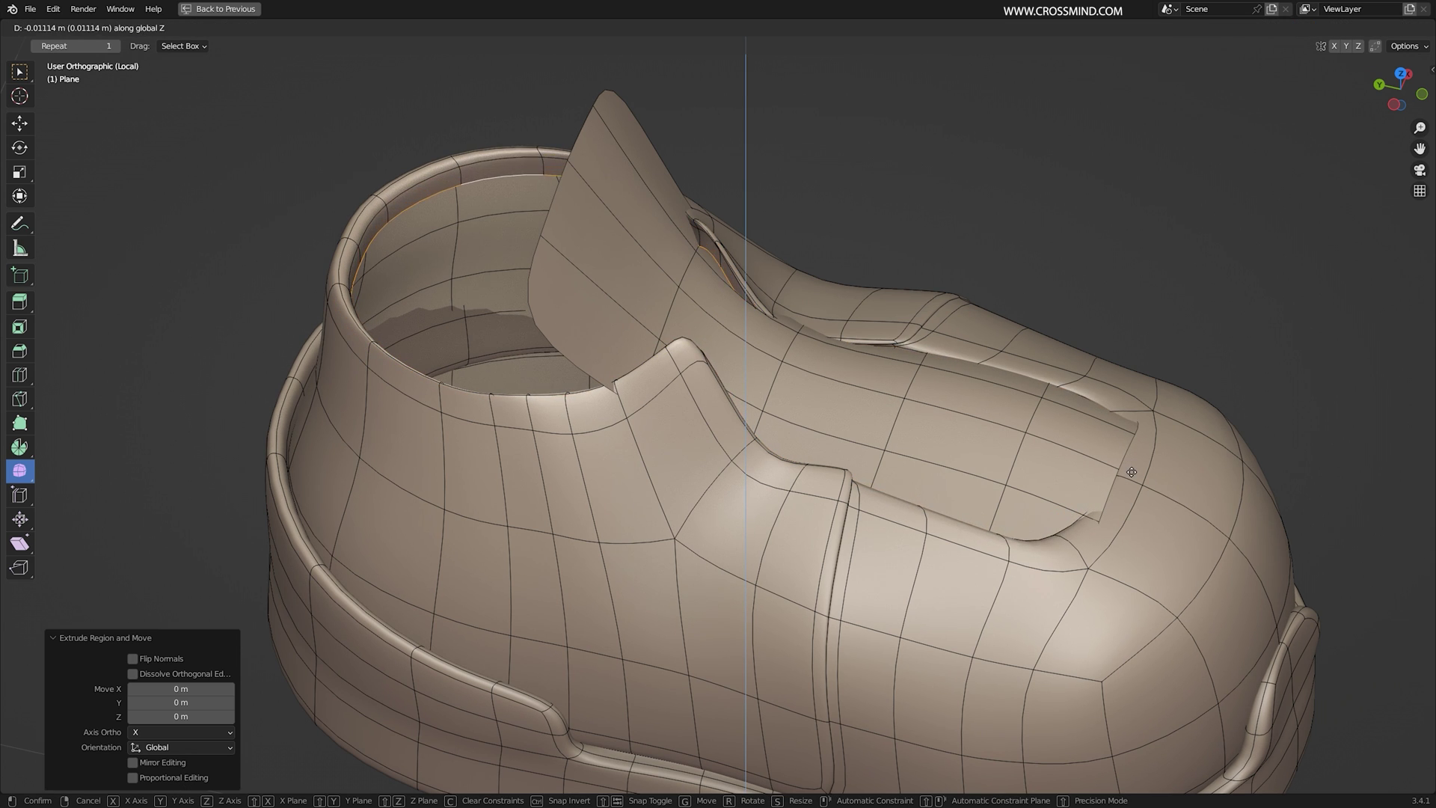
pyautogui.click(1133, 480)
pyautogui.moveTo(1133, 480); pyautogui.dragTo(1085, 485, button='middle')
# - Select the whole tongue mesh and inspect the smoothed shoe in Object Mode
pyautogui.rightClick(956, 468)
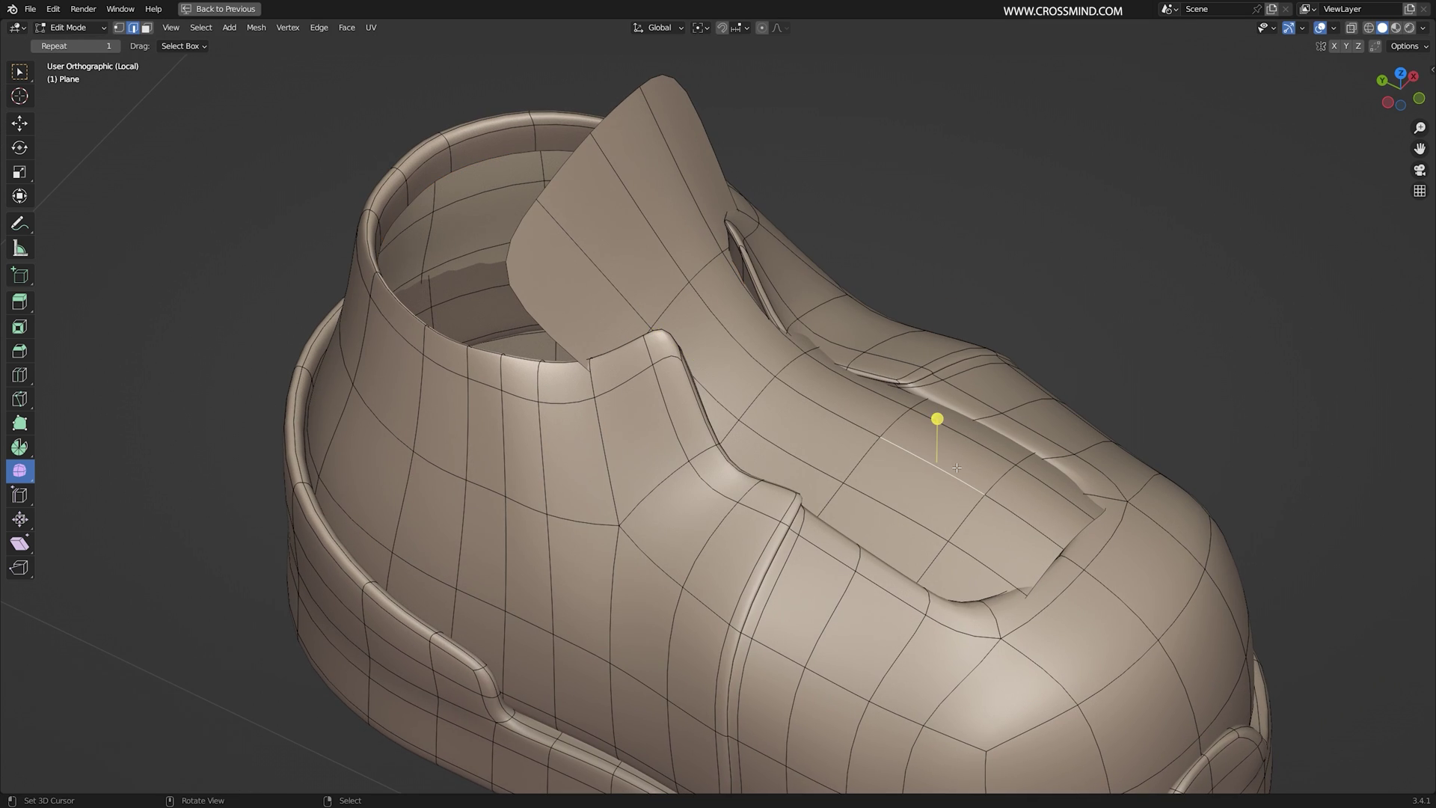
pyautogui.press('l')
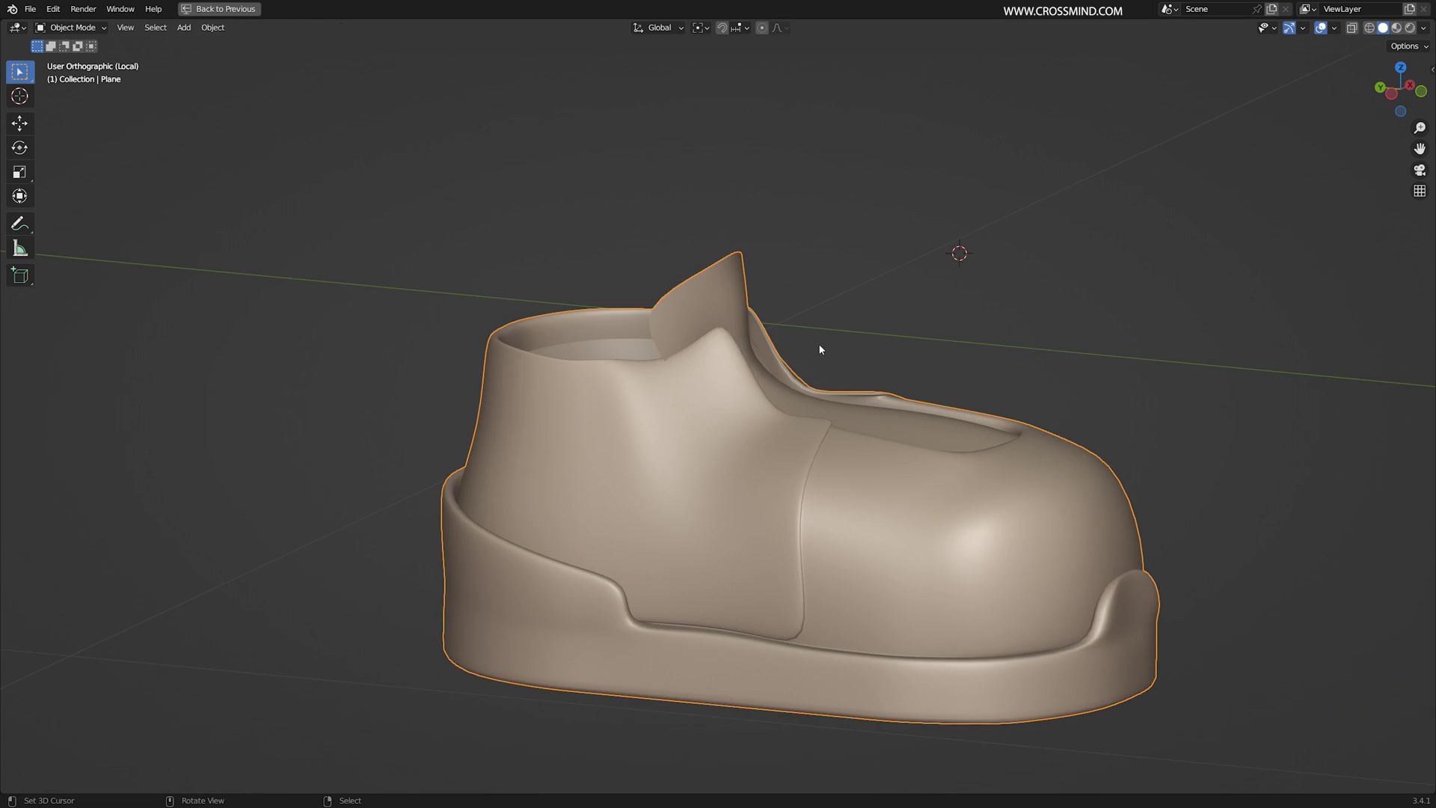
pyautogui.moveTo(820, 347); pyautogui.dragTo(849, 365, button='middle')
pyautogui.rightClick(913, 304)
pyautogui.press('Tab')
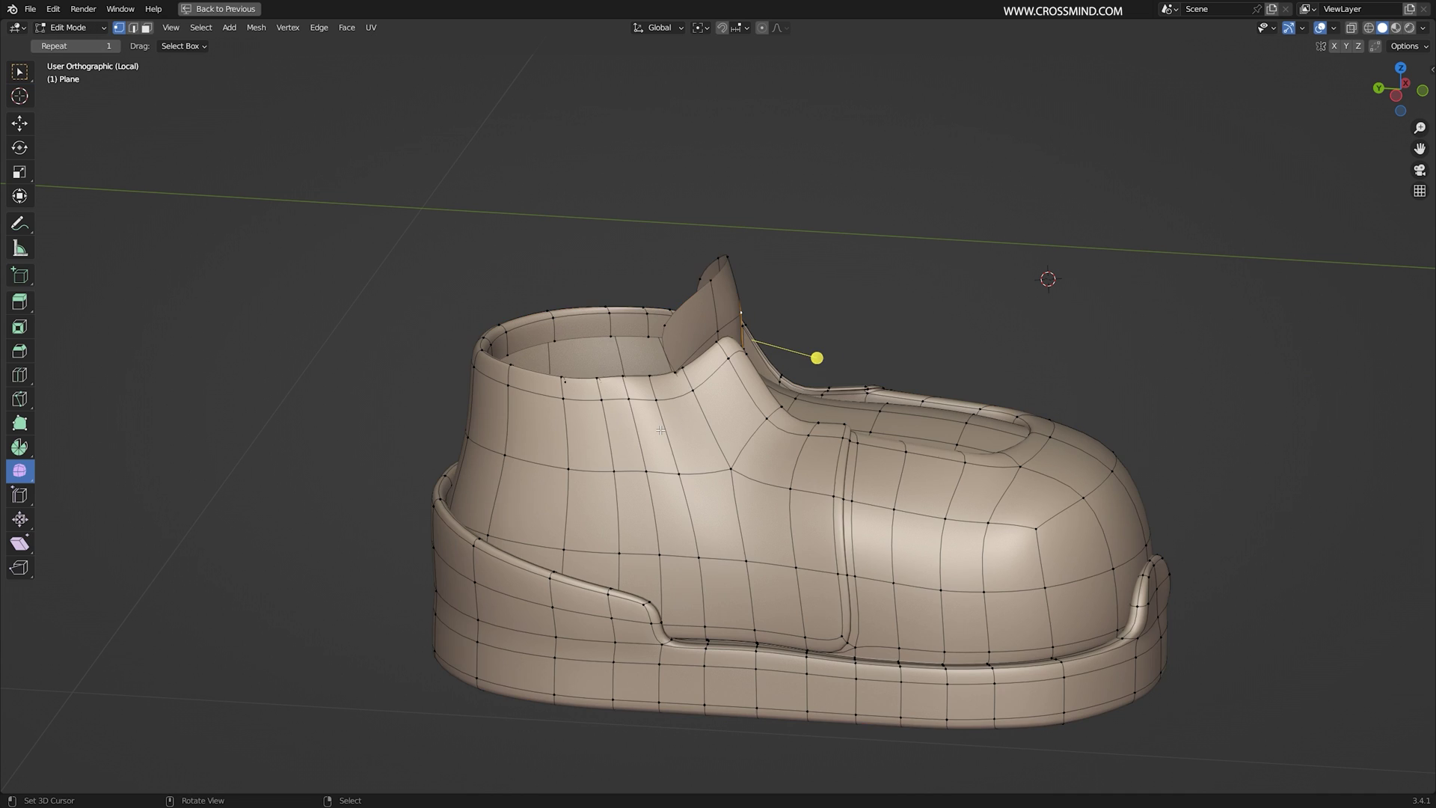
# - In wireframe display, select the ankle collar's rim edges without the sole's edges and raise them 0.026088 m along Z
pyautogui.moveTo(548, 414); pyautogui.dragTo(695, 356, button='middle')
pyautogui.hotkey('shift', 'z')
pyautogui.press('b')
pyautogui.moveTo(922, 309); pyautogui.dragTo(739, 632, button='middle')
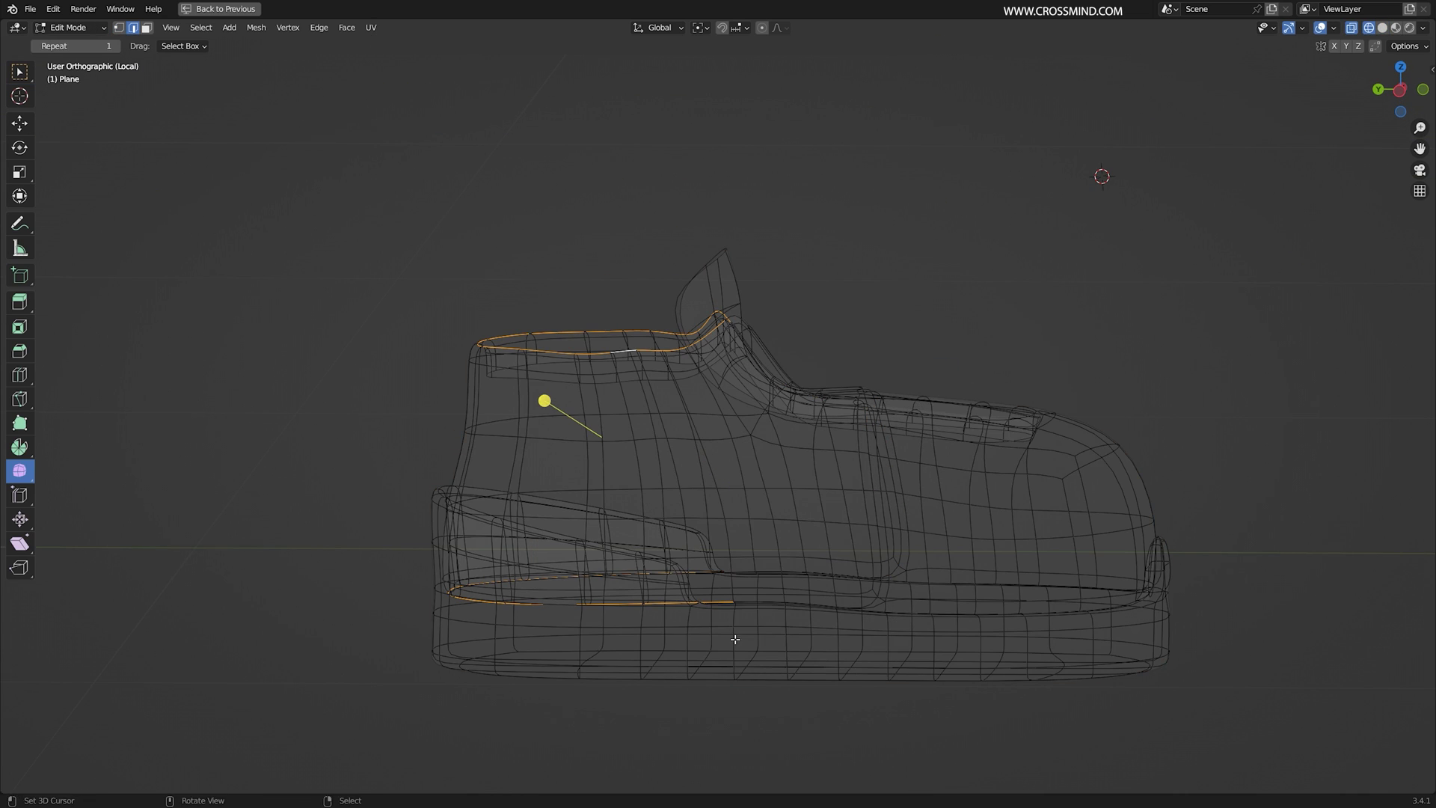
pyautogui.moveTo(338, 656); pyautogui.dragTo(763, 569, button='middle')
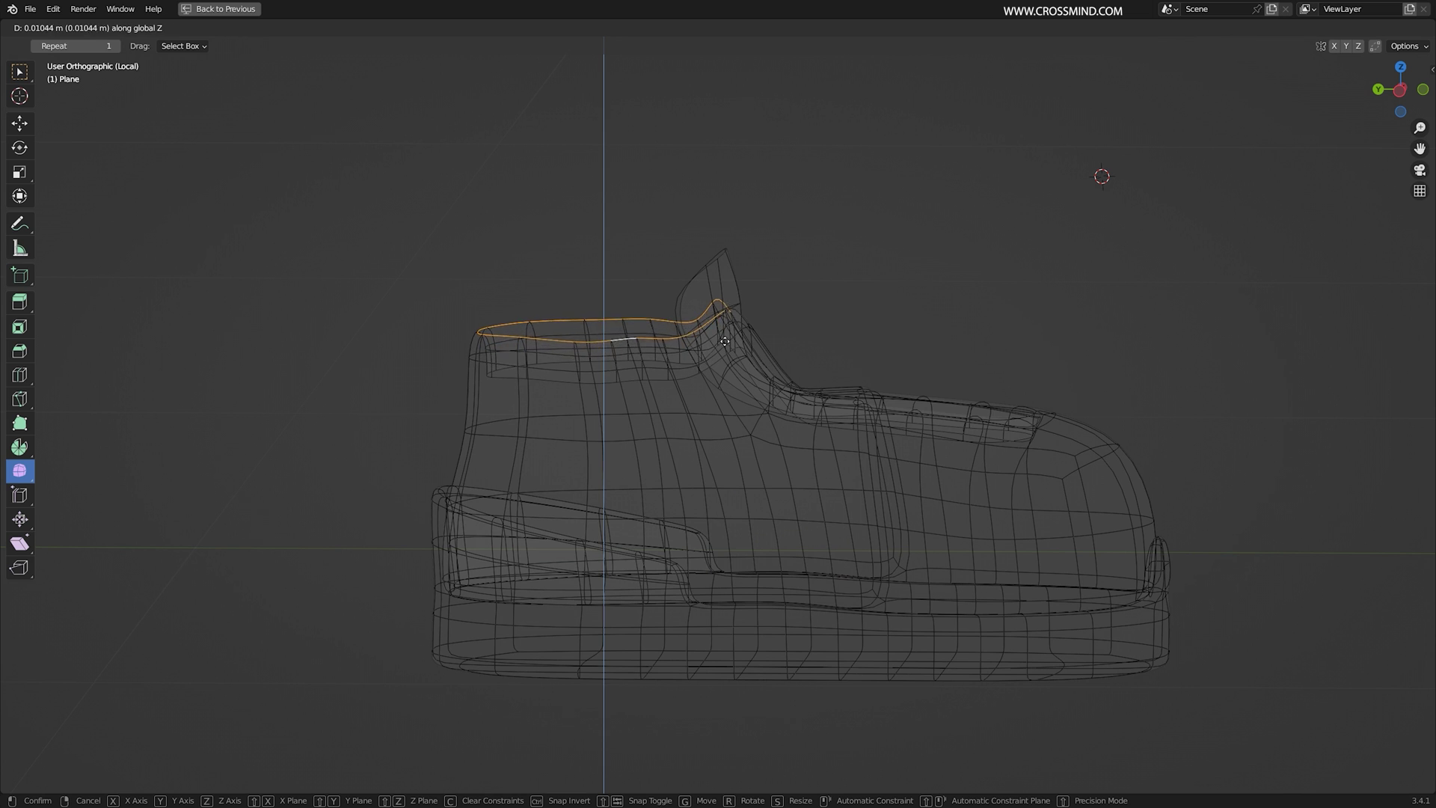
pyautogui.click(723, 317)
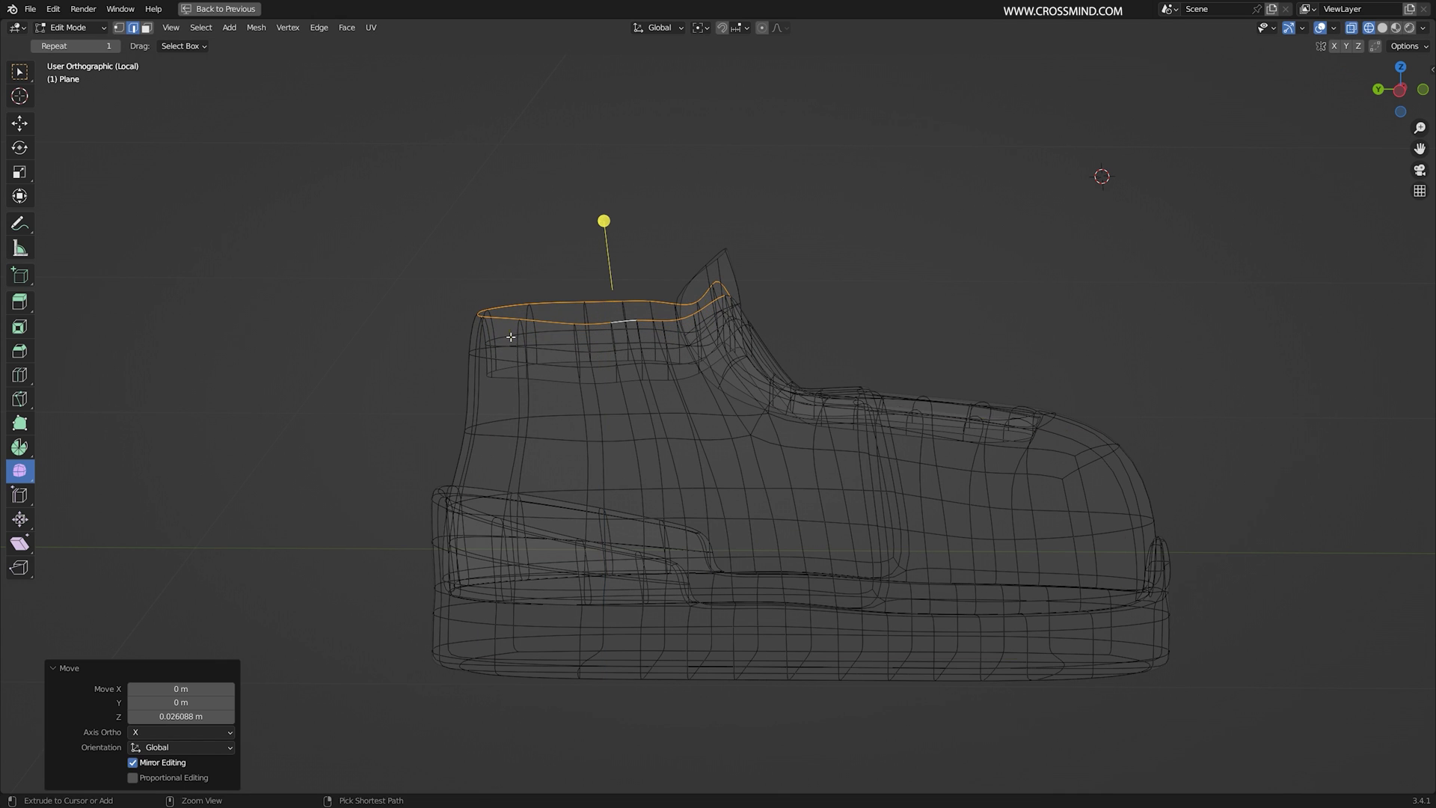
pyautogui.hotkey('shift', 'z')
pyautogui.moveTo(709, 285); pyautogui.dragTo(712, 279, button='middle')
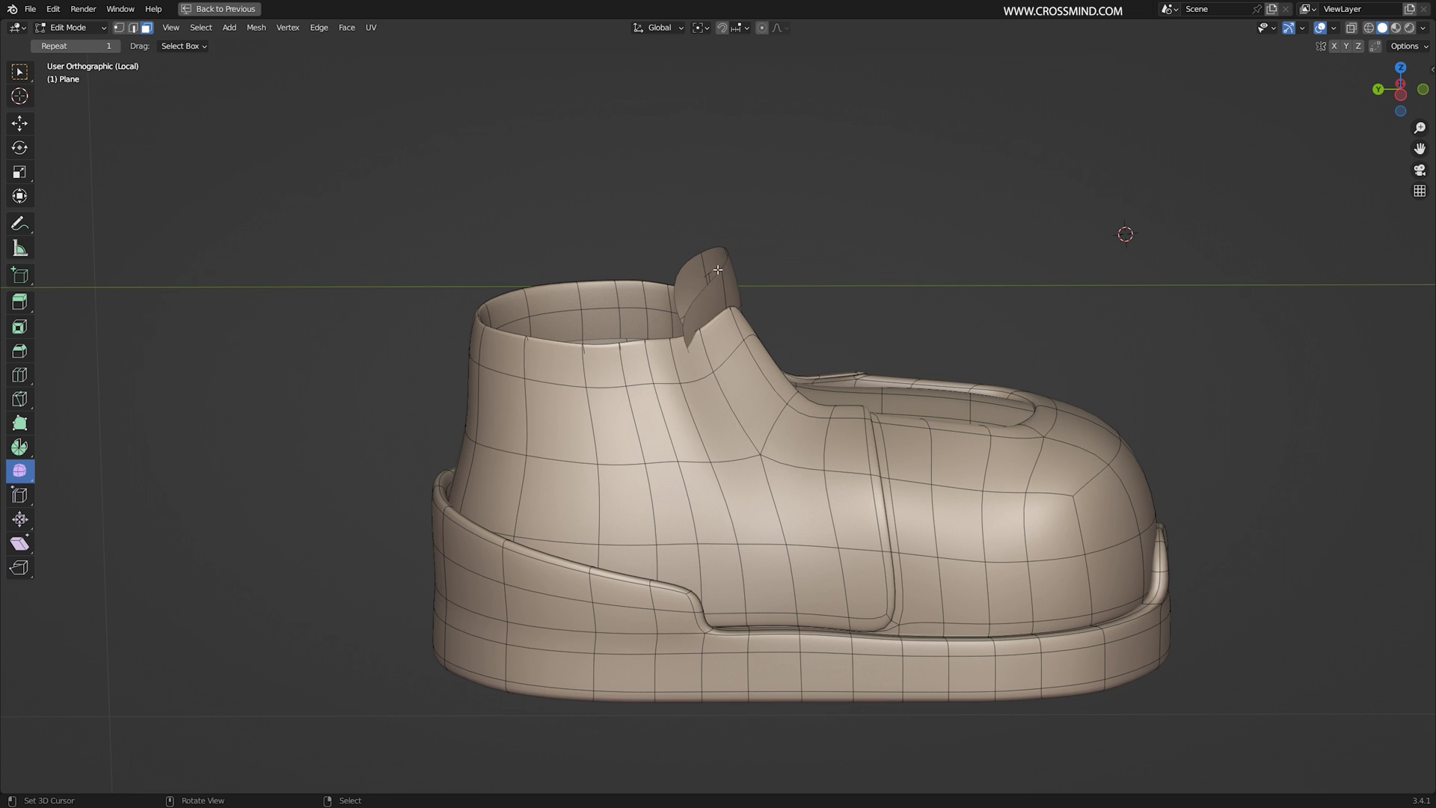
# - Move the tongue's upper part to adjust its tip relative to the raised collar
pyautogui.moveTo(724, 266); pyautogui.dragTo(860, 322, button='middle')
pyautogui.press('g')
pyautogui.click(735, 243)
pyautogui.click(595, 305)
pyautogui.press('g')
pyautogui.click(607, 302)
# - Select the path of edges along the collar's rim from one front peak around the heel to the other
pyautogui.click(755, 359)
pyautogui.keyDown('ctrl'); pyautogui.click(460, 370); pyautogui.keyUp('ctrl')
pyautogui.keyDown('ctrl'); pyautogui.click(641, 213); pyautogui.keyUp('ctrl')
pyautogui.moveTo(641, 214); pyautogui.dragTo(871, 175, button='middle')
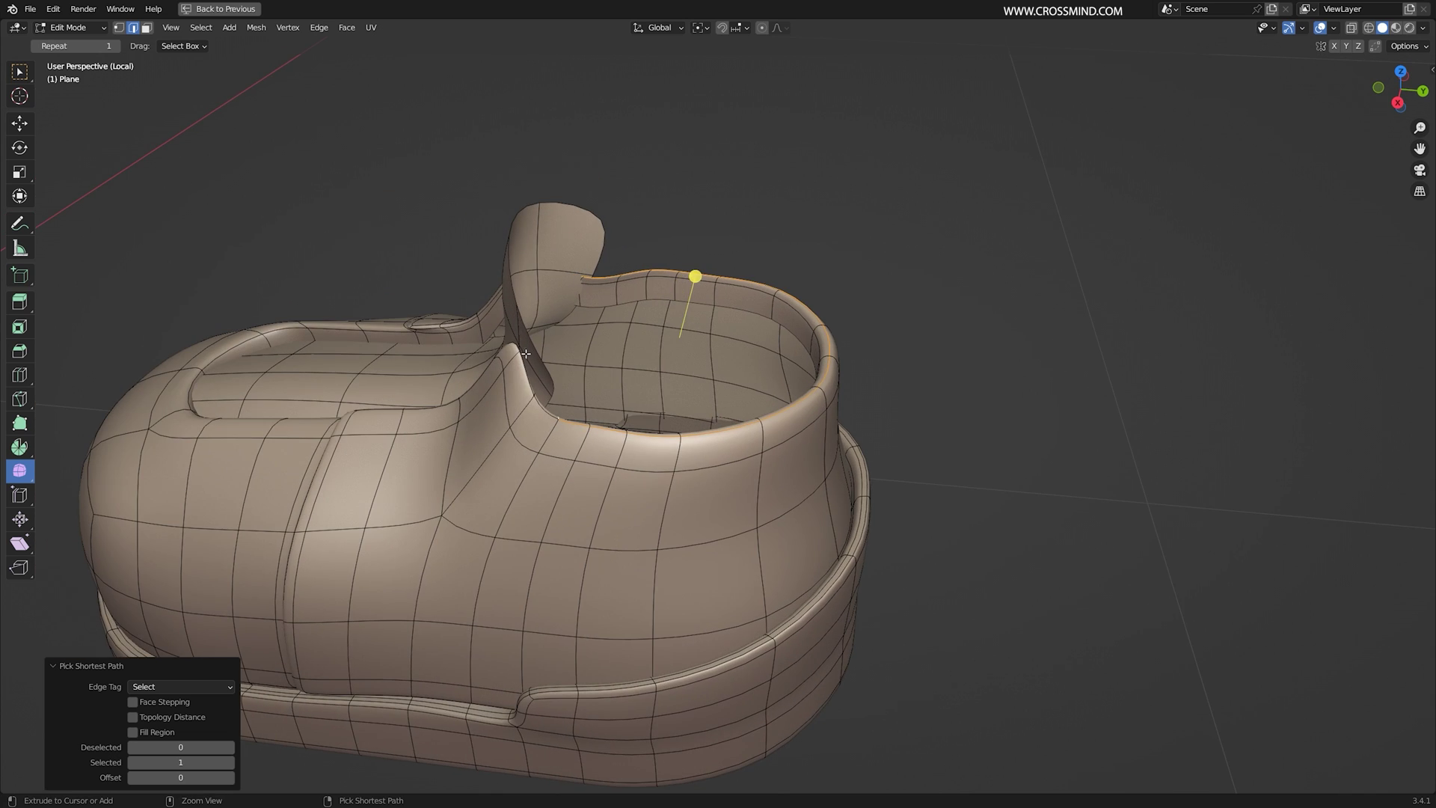
pyautogui.keyDown('ctrl'); pyautogui.click(532, 374); pyautogui.keyUp('ctrl')
pyautogui.moveTo(533, 374); pyautogui.dragTo(698, 431, button='middle')
# - Select the band of faces just below the collar's rim from peak to peak and extrude it slightly
pyautogui.press('3')
pyautogui.click(517, 357)
pyautogui.keyDown('ctrl'); pyautogui.click(583, 351); pyautogui.keyUp('ctrl')
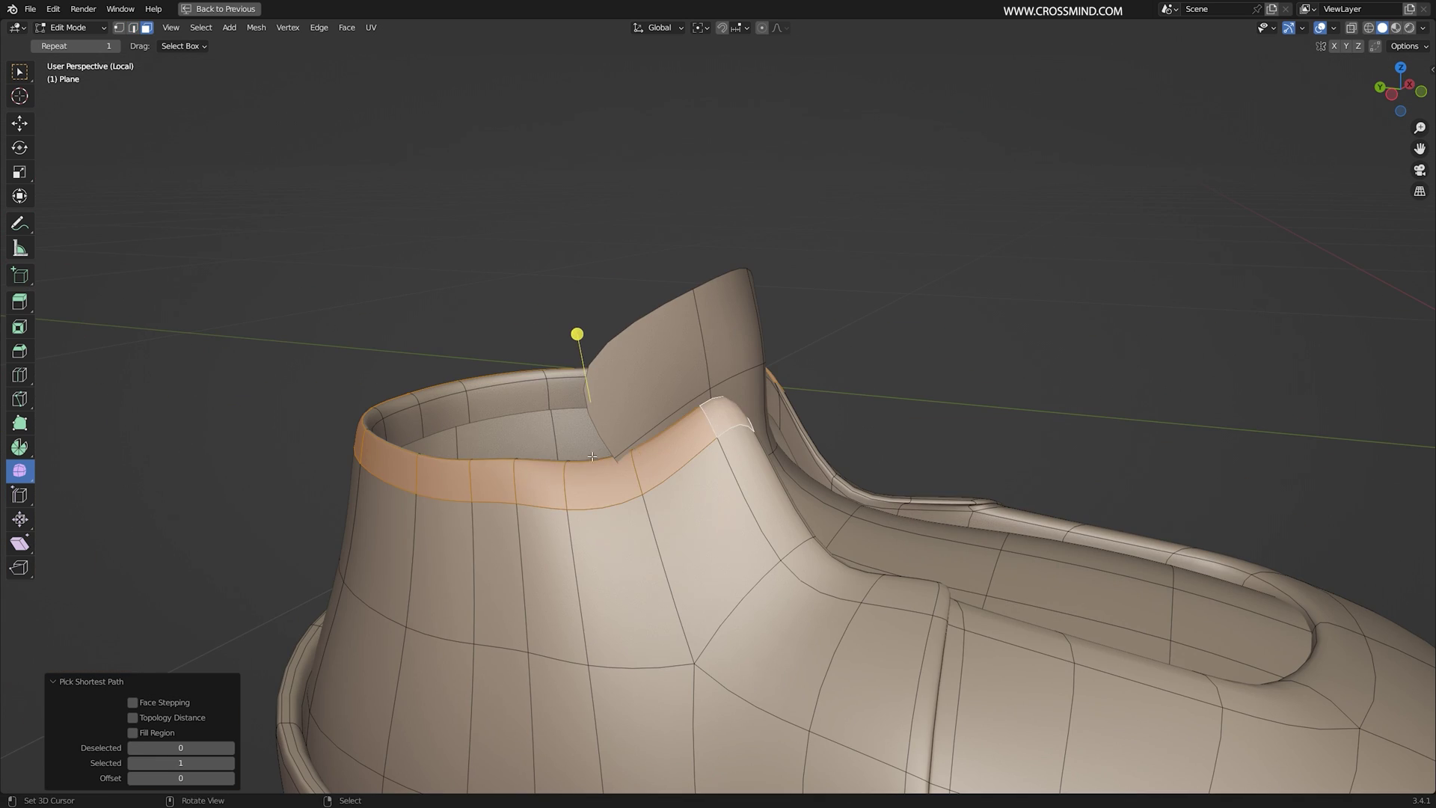
pyautogui.moveTo(592, 456); pyautogui.dragTo(682, 356, button='middle')
pyautogui.press('e')
pyautogui.click(657, 395)
# - Check the collar in Object Mode, return to Edit Mode and select the whole linked tongue mesh
pyautogui.press('Tab')
pyautogui.press('Tab')
pyautogui.press('l')
pyautogui.press('e')
pyautogui.rightClick(791, 410)
pyautogui.hotkey('ctrl', 'z')
pyautogui.moveTo(823, 411); pyautogui.dragTo(791, 410, button='middle')
pyautogui.press('e')
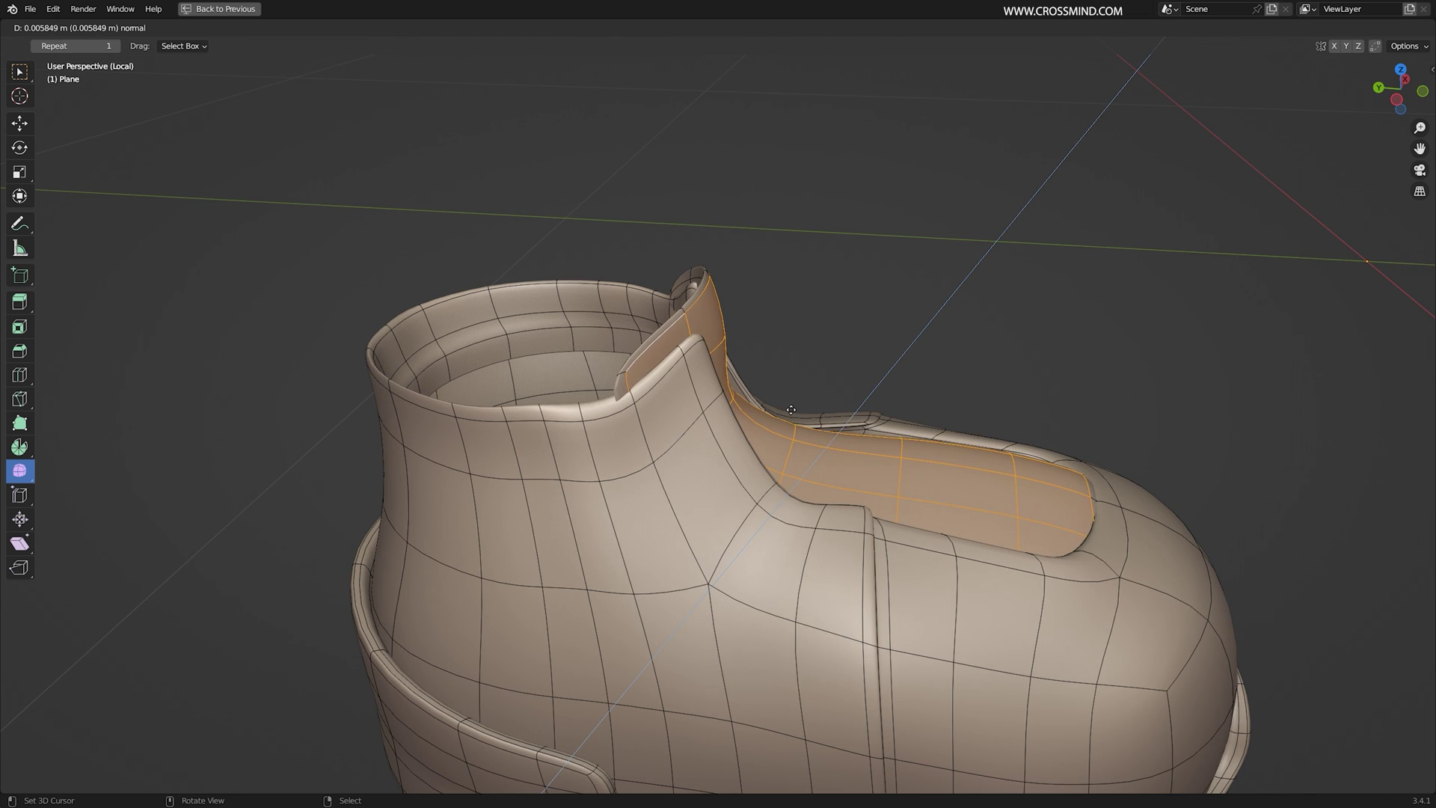
pyautogui.click(819, 395)
pyautogui.hotkey('ctrl', 'z')
# - Extrude the tongue's faces along their normals to give the tongue thickness
pyautogui.press('e')
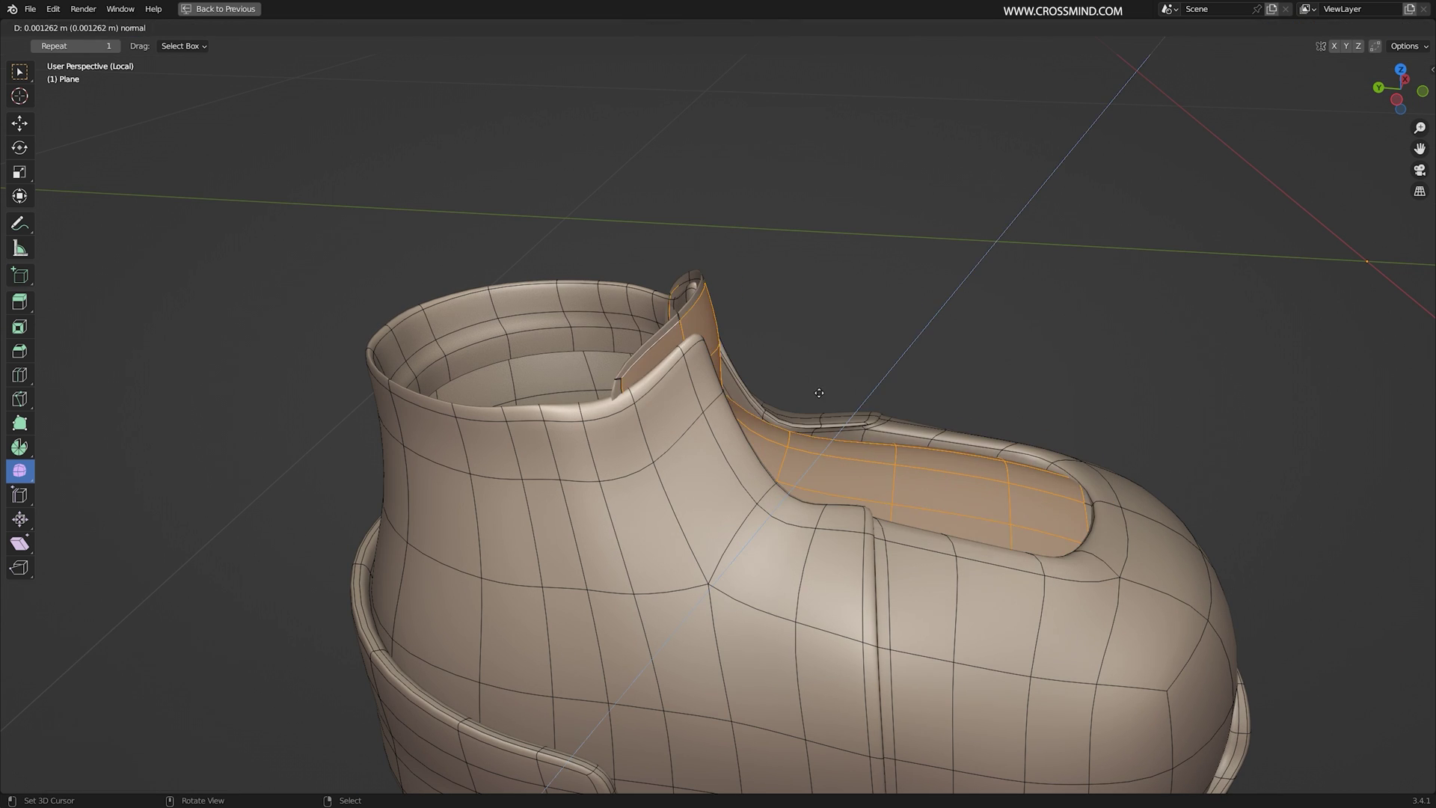
pyautogui.click(825, 388)
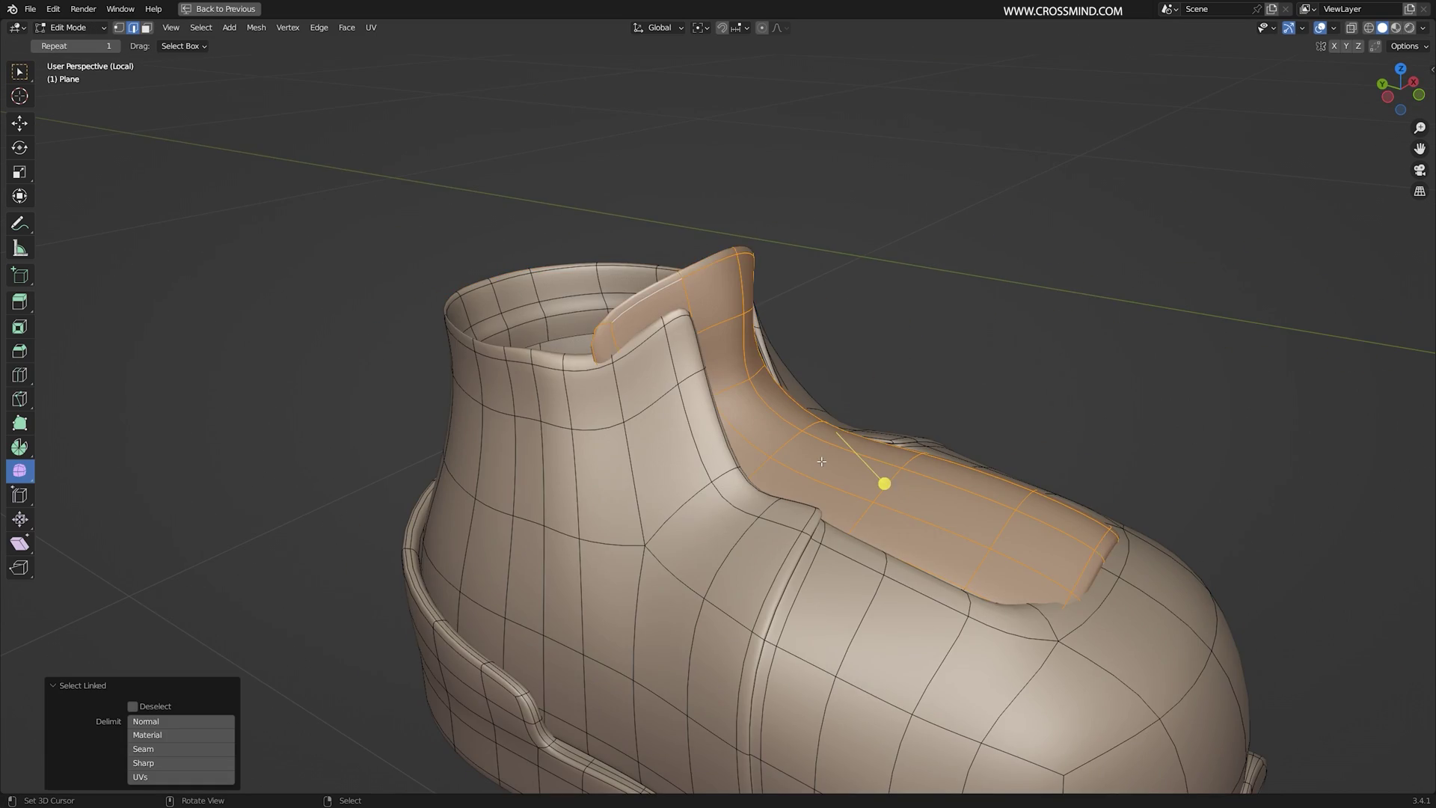
pyautogui.moveTo(748, 419); pyautogui.dragTo(860, 389, button='middle')
# - Enable proportional editing and move the tongue's upper corner to fit inside the collar
pyautogui.rightClick(648, 303)
pyautogui.click(763, 28)
pyautogui.press('g')
pyautogui.click(658, 344)
pyautogui.press('g')
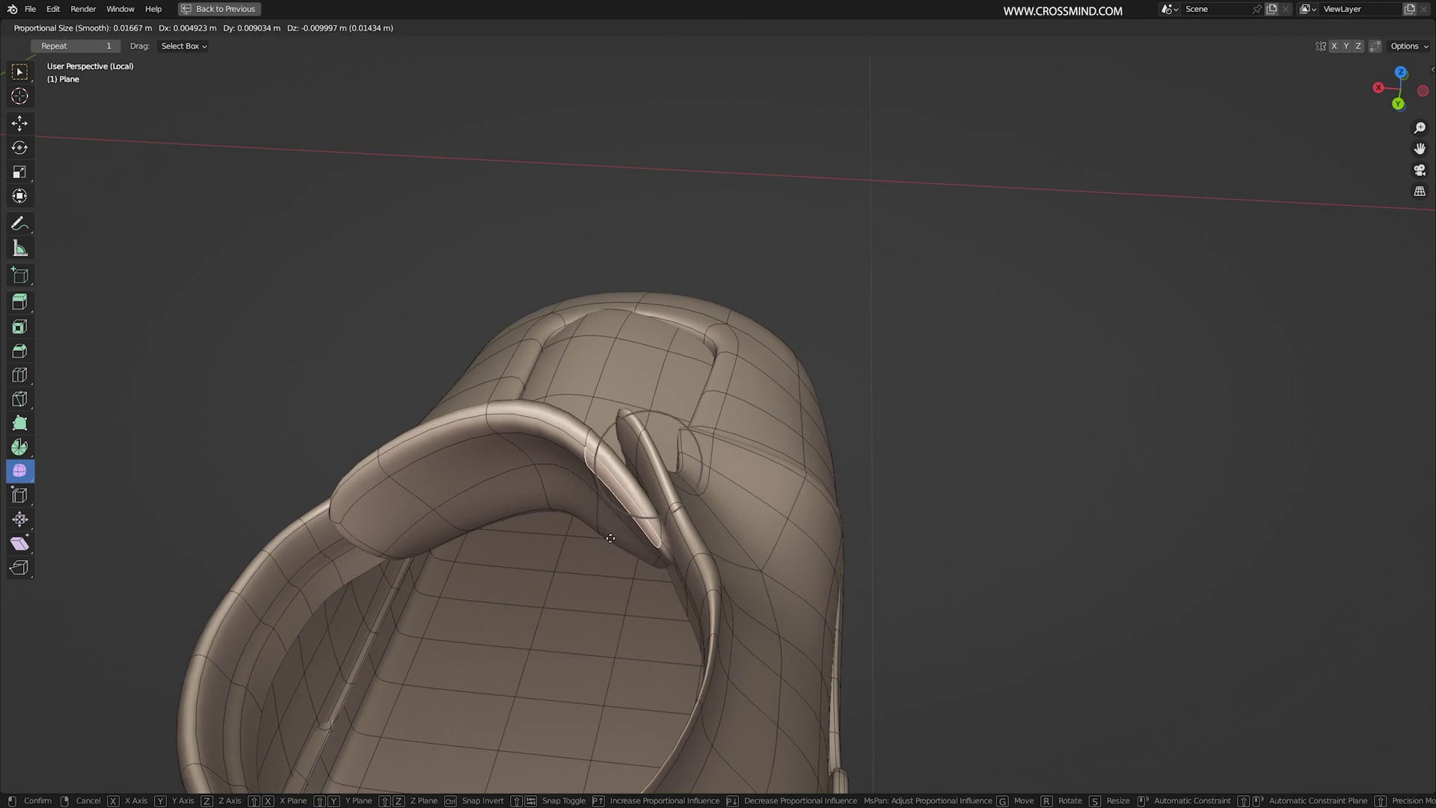
pyautogui.click(610, 538)
pyautogui.rightClick(395, 513)
pyautogui.moveTo(491, 490); pyautogui.dragTo(648, 374, button='middle')
pyautogui.hotkey('ctrl', 'r')
pyautogui.click(829, 524)
pyautogui.click(820, 564)
pyautogui.moveTo(819, 557); pyautogui.dragTo(920, 534, button='middle')
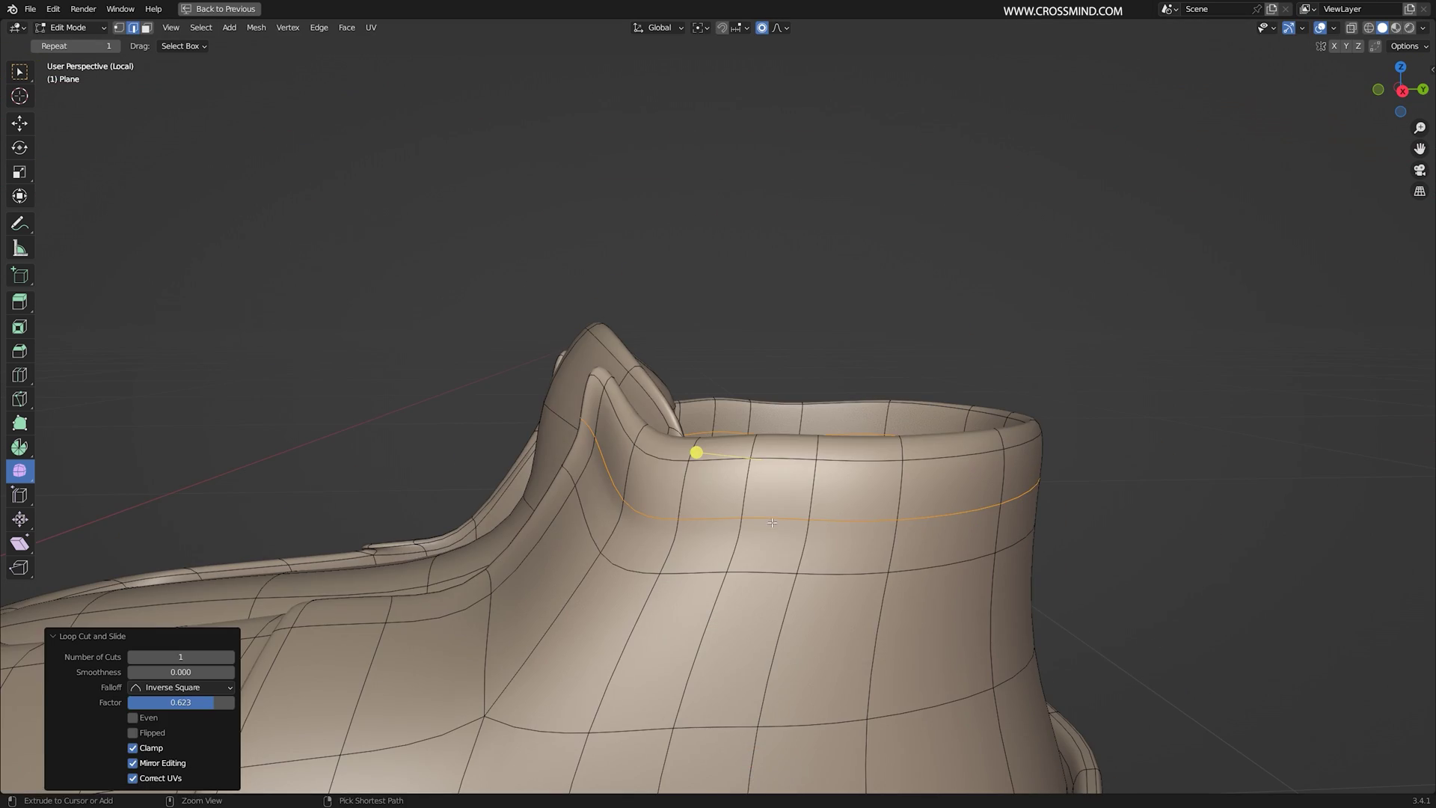
pyautogui.hotkey('ctrl', 'z')
# - Move a single vertex near the collar's front peak with proportional editing
pyautogui.moveTo(772, 523); pyautogui.dragTo(748, 594, button='middle')
pyautogui.press('1')
pyautogui.rightClick(591, 449)
pyautogui.press('g')
pyautogui.click(570, 454)
pyautogui.moveTo(570, 454); pyautogui.dragTo(860, 500, button='middle')
# - Move and rotate a face on the collar's inner rim with proportional editing to smooth the rim's curve
pyautogui.press('3')
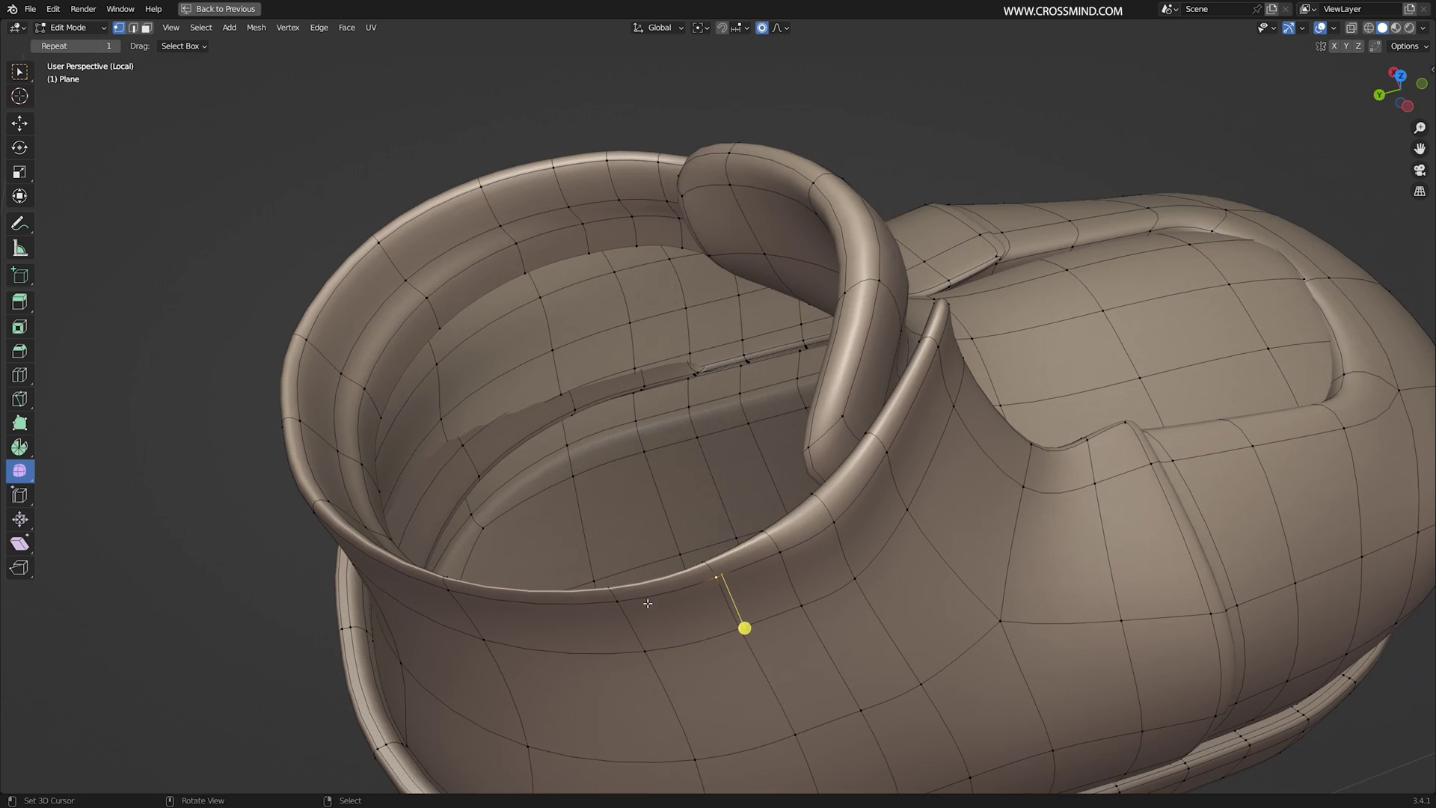
pyautogui.moveTo(737, 594); pyautogui.dragTo(913, 407, button='middle')
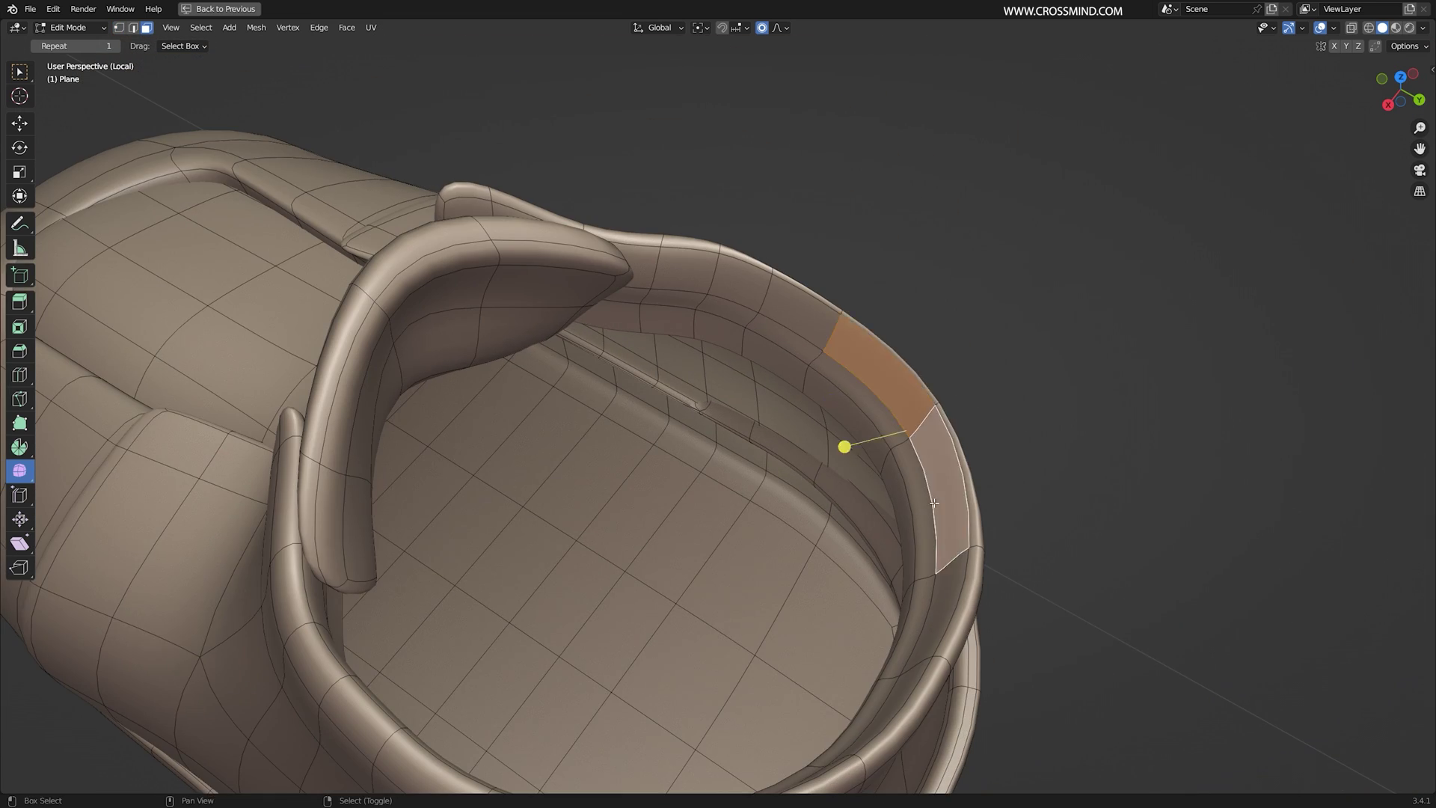
pyautogui.moveTo(933, 502); pyautogui.dragTo(920, 389, button='middle')
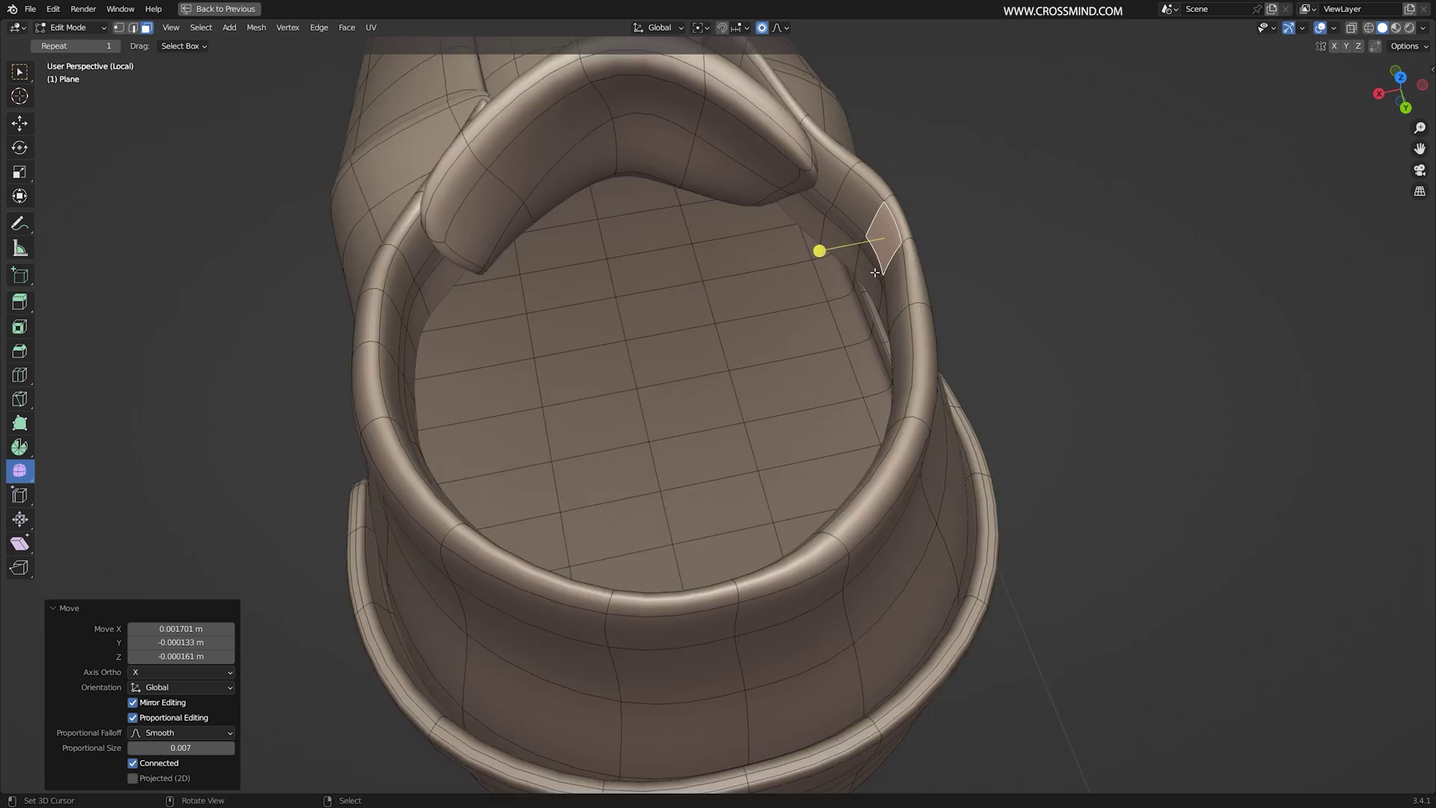
pyautogui.moveTo(875, 272); pyautogui.dragTo(909, 285, button='middle')
pyautogui.scroll(1, 972, 281)
pyautogui.press('r')
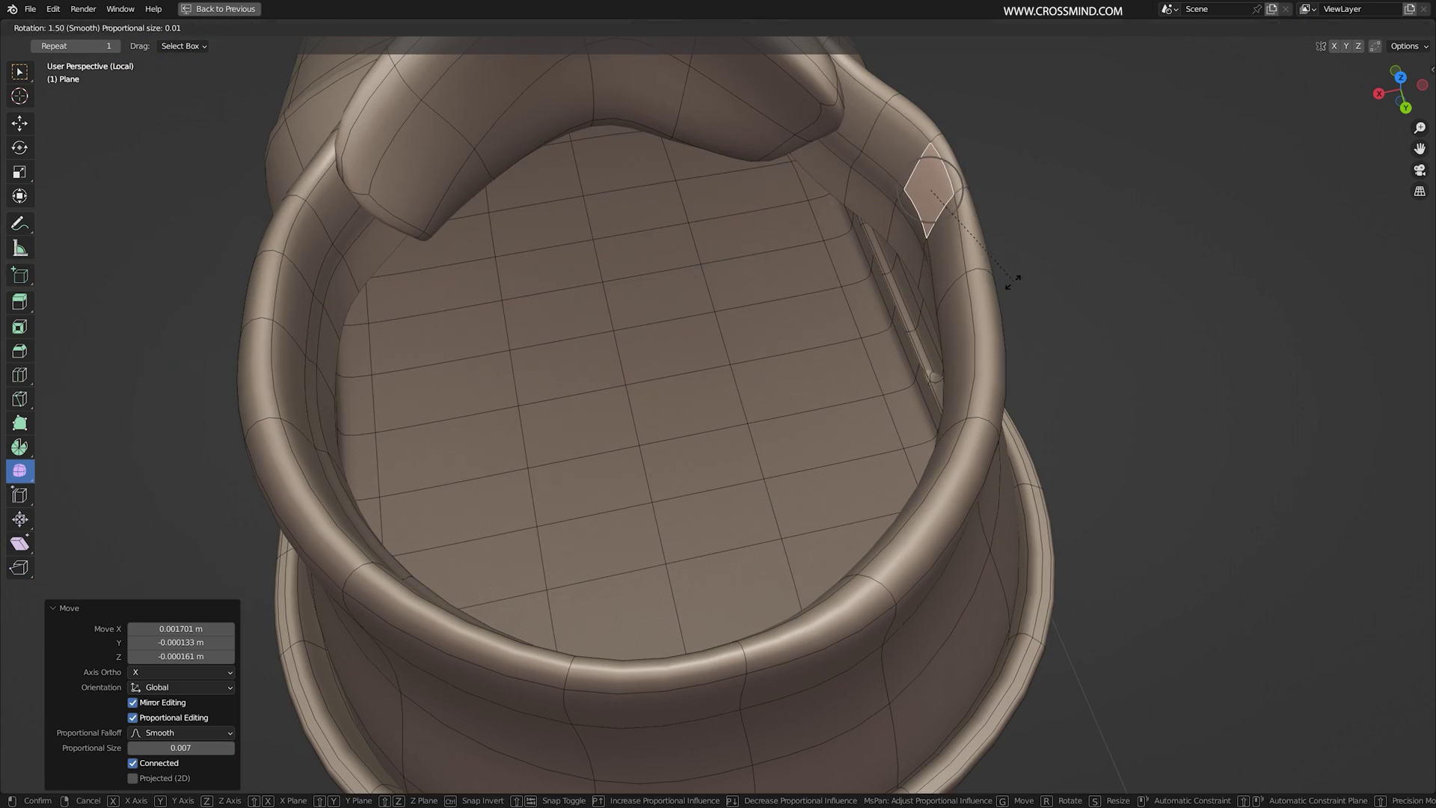
pyautogui.click(991, 277)
pyautogui.press('g')
pyautogui.click(965, 275)
# - Nudge further faces around the collar's inner side near the tongue with proportional editing
pyautogui.scroll(-2, 883, 389)
pyautogui.moveTo(866, 408); pyautogui.dragTo(685, 441, button='middle')
pyautogui.scroll(2, 684, 374)
pyautogui.rightClick(660, 193)
pyautogui.press('g')
pyautogui.rightClick(860, 146)
pyautogui.press('g')
pyautogui.click(874, 165)
# - Switch the view to orthographic and save shoes.blend
pyautogui.scroll(-5, 777, 374)
pyautogui.moveTo(863, 434); pyautogui.dragTo(822, 336, button='middle')
pyautogui.press('KP_5')
pyautogui.hotkey('ctrl', 's')
pyautogui.scroll(1, 843, 494)
pyautogui.keyDown('shift'); pyautogui.moveTo(828, 558); pyautogui.dragTo(748, 389, button='middle'); pyautogui.keyUp('shift')
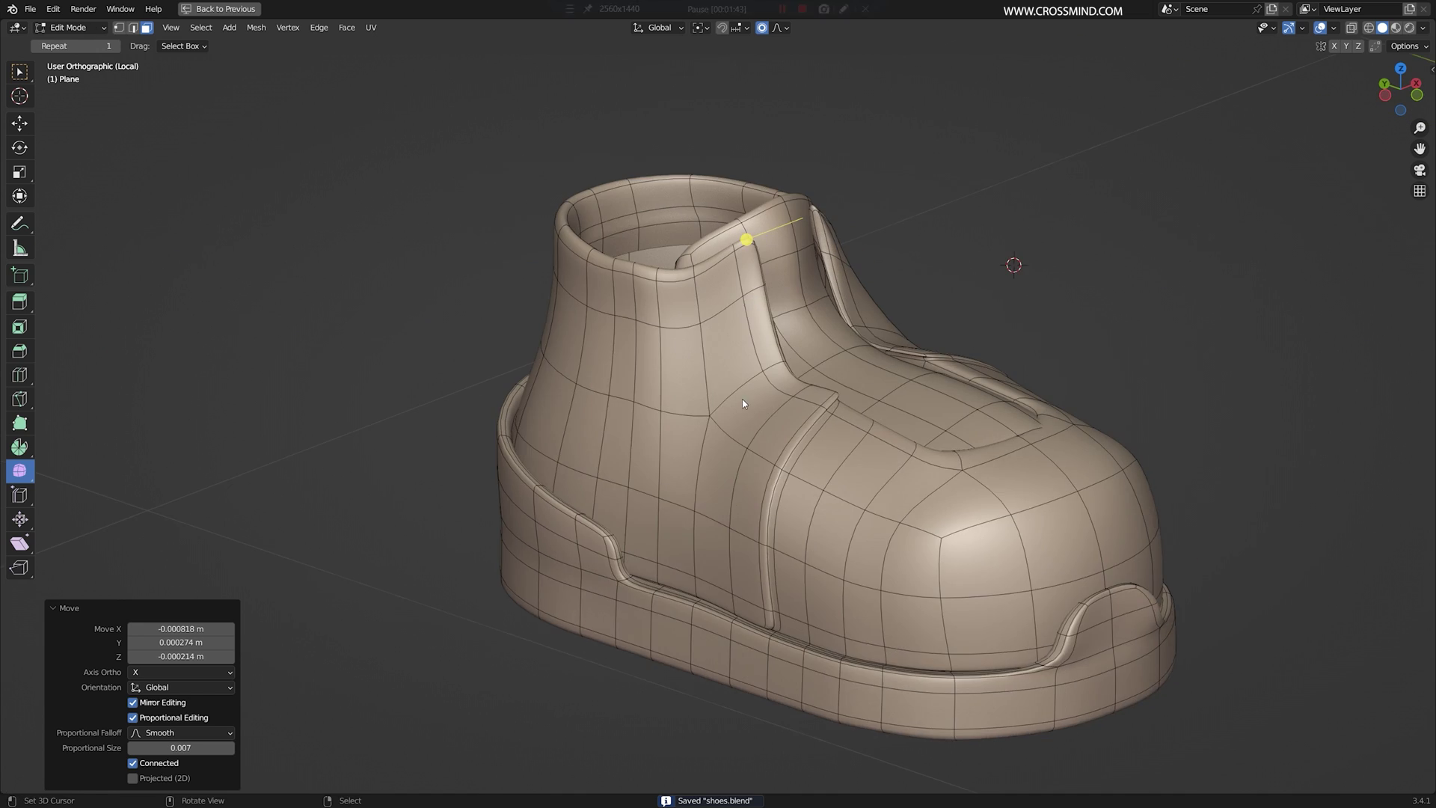
# - Add a loop cut around the tongue opening and slide it close to the opening's rim with a factor of about 0.89
pyautogui.scroll(2, 567, 262)
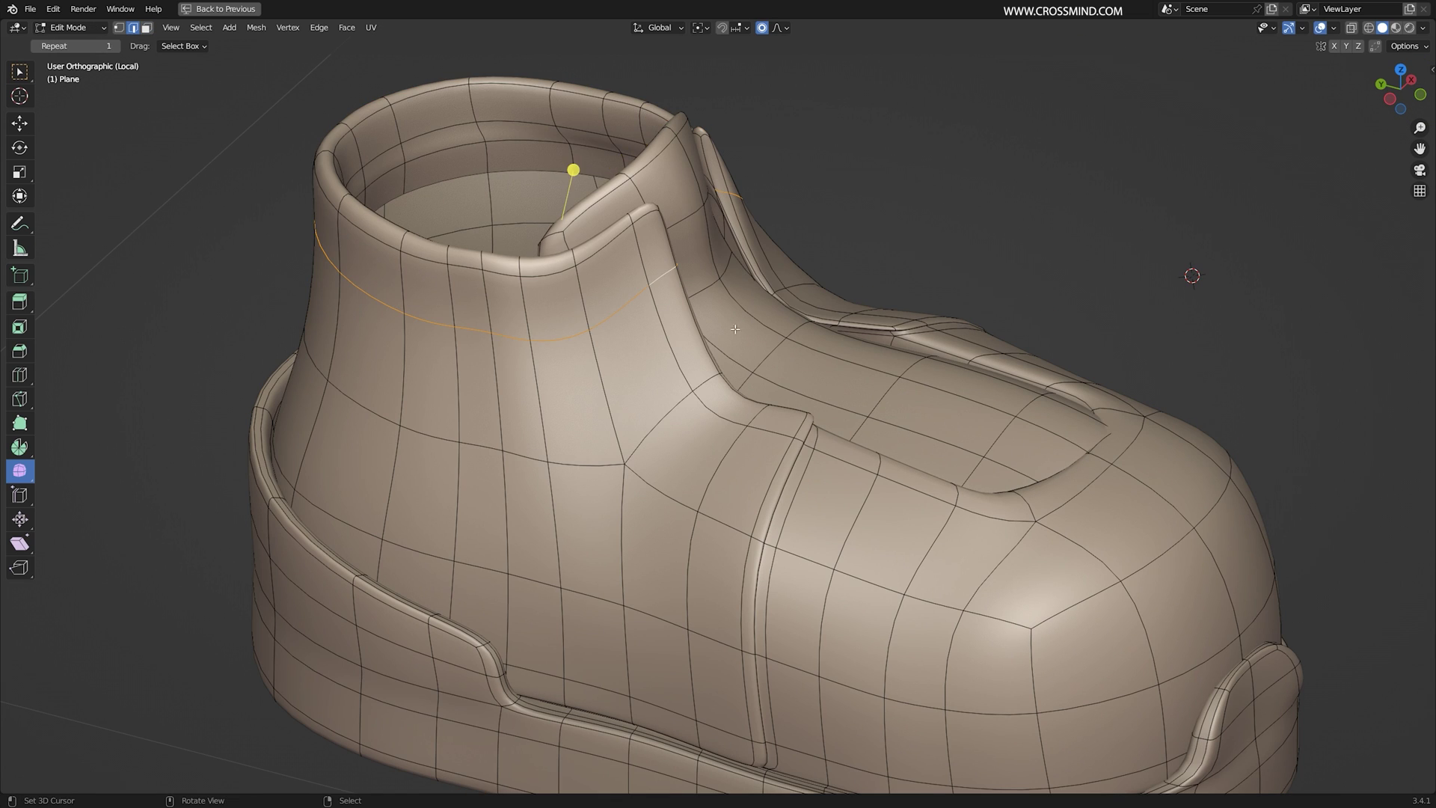
pyautogui.moveTo(735, 329); pyautogui.dragTo(699, 410, button='middle')
pyautogui.click(720, 431)
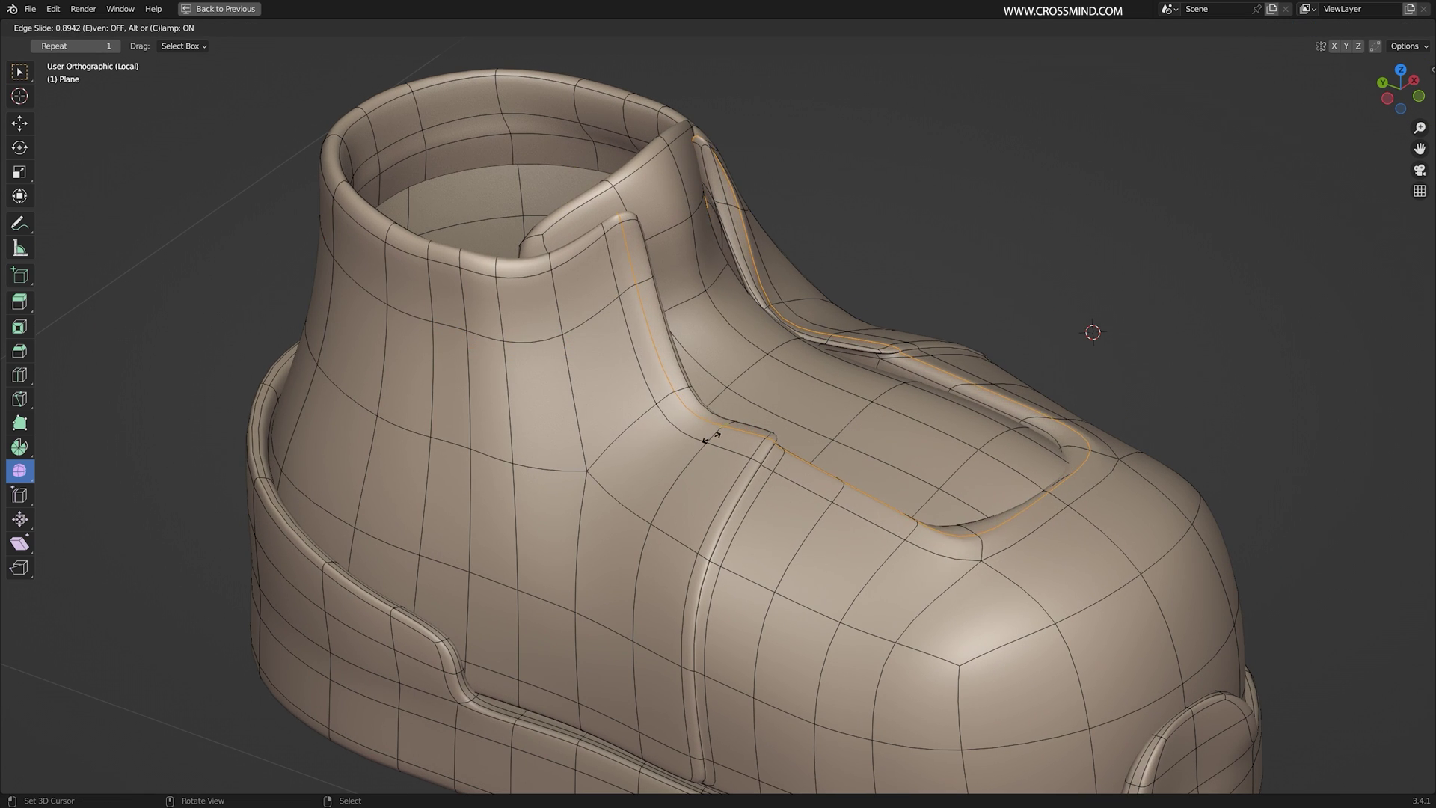
pyautogui.click(719, 431)
# - Add a centered loop cut around the collar just below its rim and scale the loop to 0.987
pyautogui.press('3')
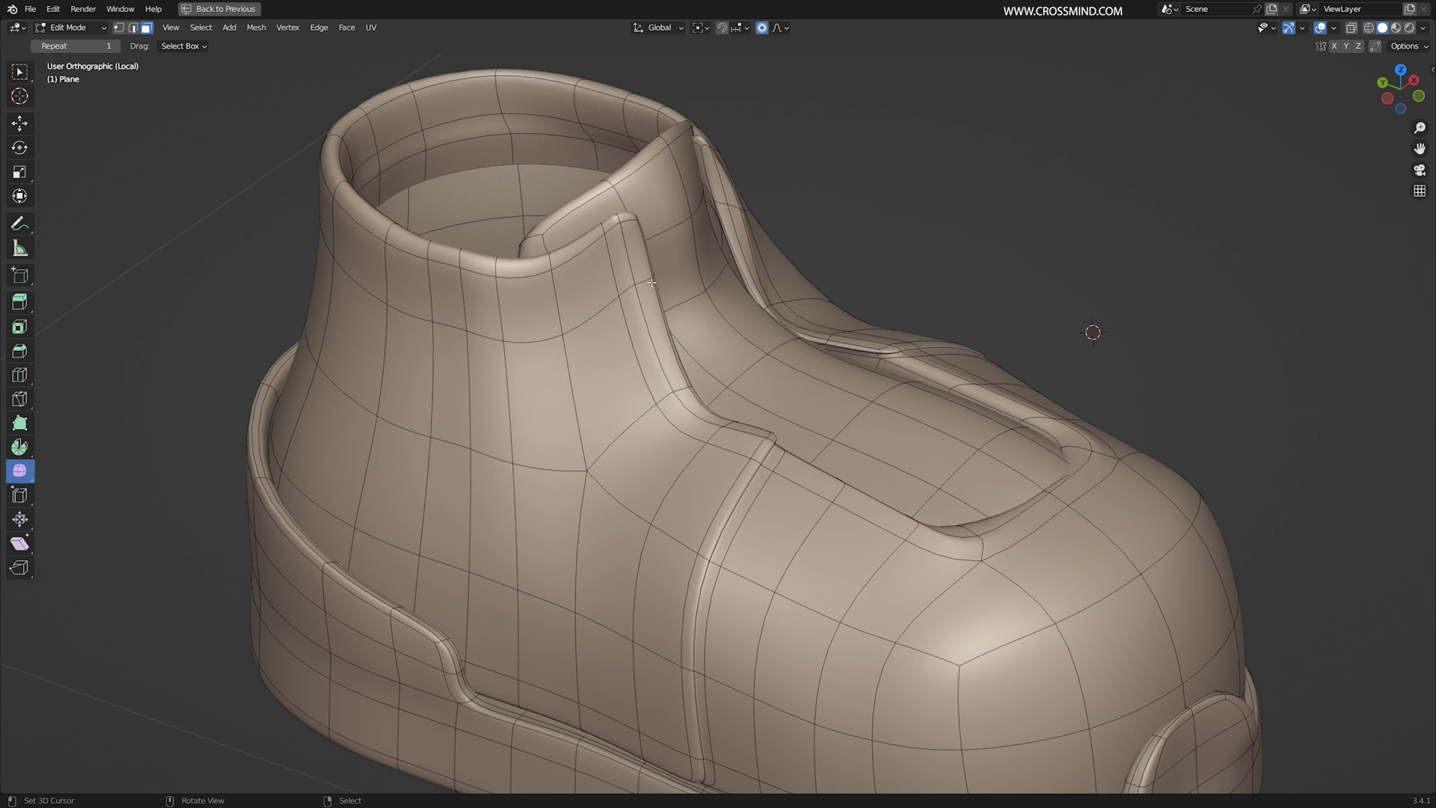
pyautogui.hotkey('ctrl', 'r')
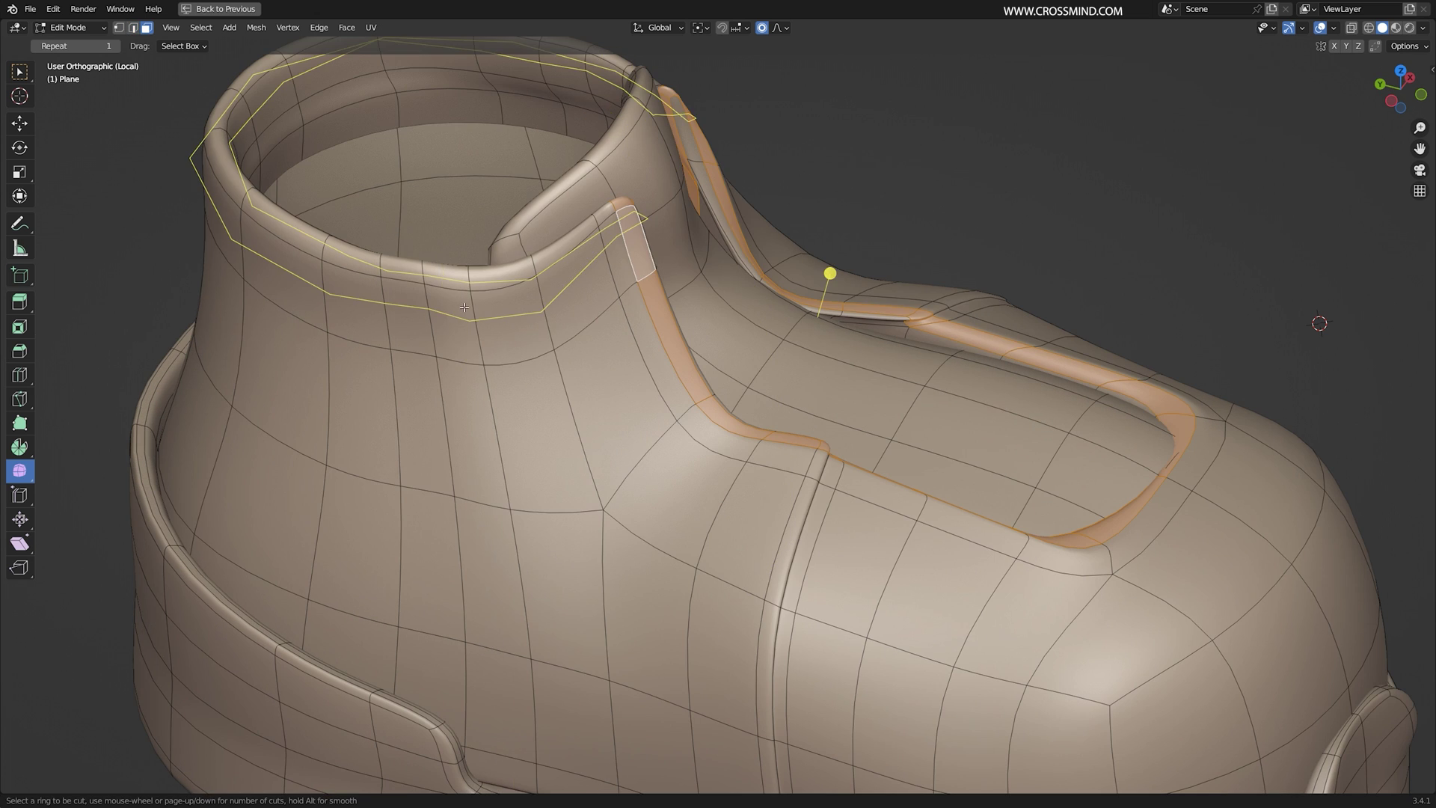
pyautogui.click(464, 307)
pyautogui.click(470, 307)
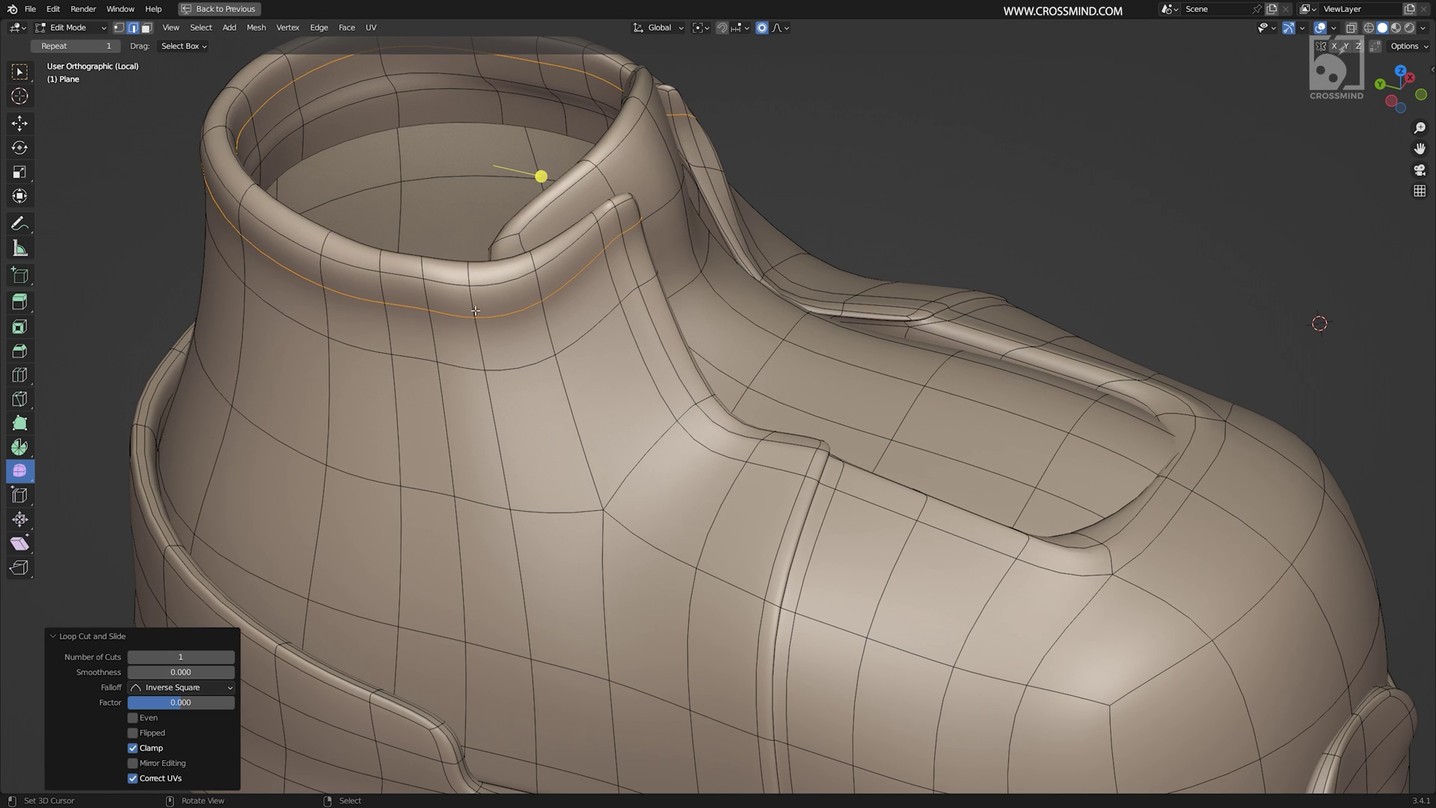
pyautogui.press('s')
pyautogui.click(644, 305)
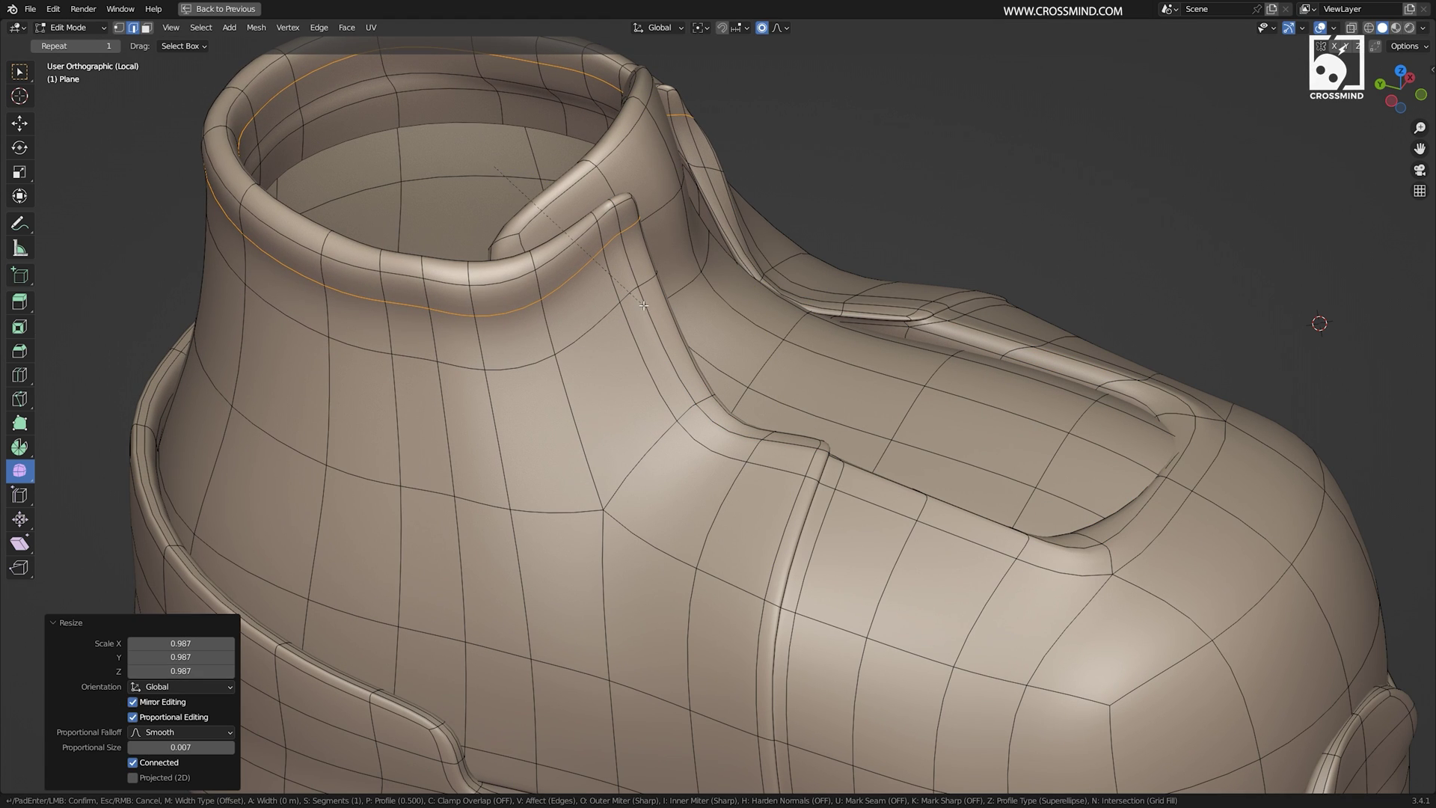
# - Bevel the new collar loop by 0.00099 m and extrude its faces along their normals to form a thin groove
pyautogui.click(652, 306)
pyautogui.hotkey('alt', 'e')
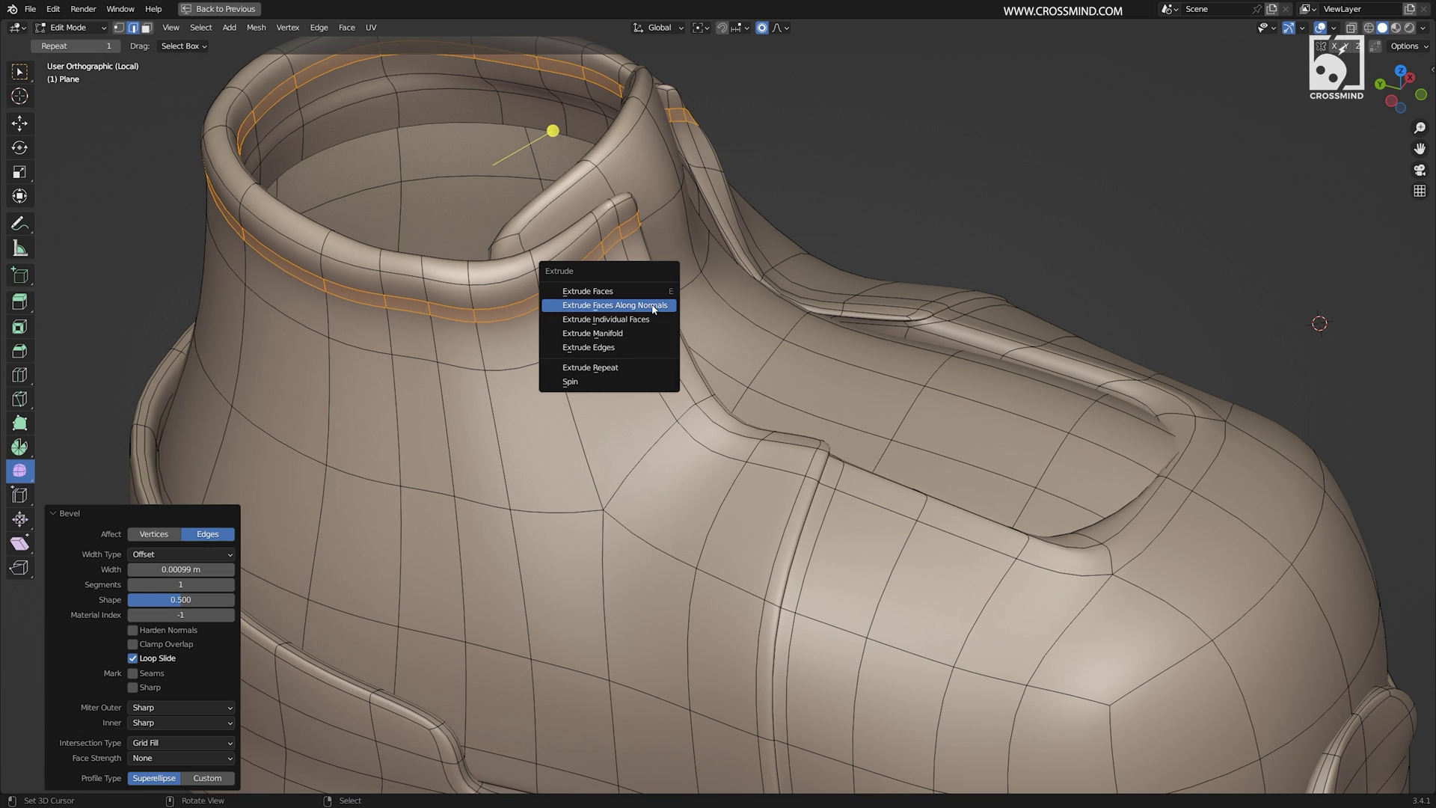
pyautogui.click(650, 305)
pyautogui.click(641, 303)
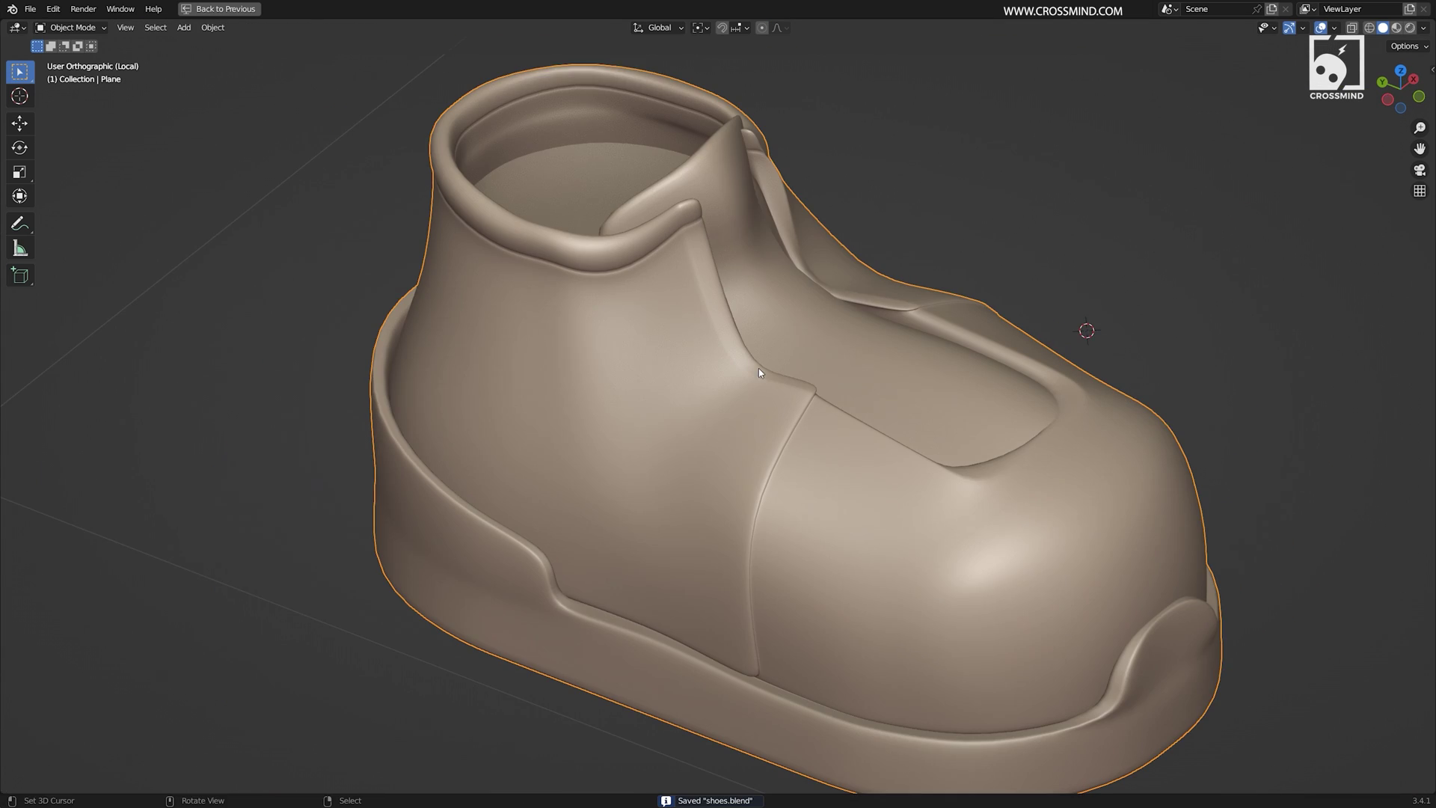
# - Select the edge path beside the tongue opening across the toe seam and slide it by a factor of 0.228
pyautogui.keyDown('shift'); pyautogui.moveTo(842, 401); pyautogui.dragTo(764, 408, button='middle'); pyautogui.keyUp('shift')
pyautogui.press('Tab')
pyautogui.scroll(5, 793, 373)
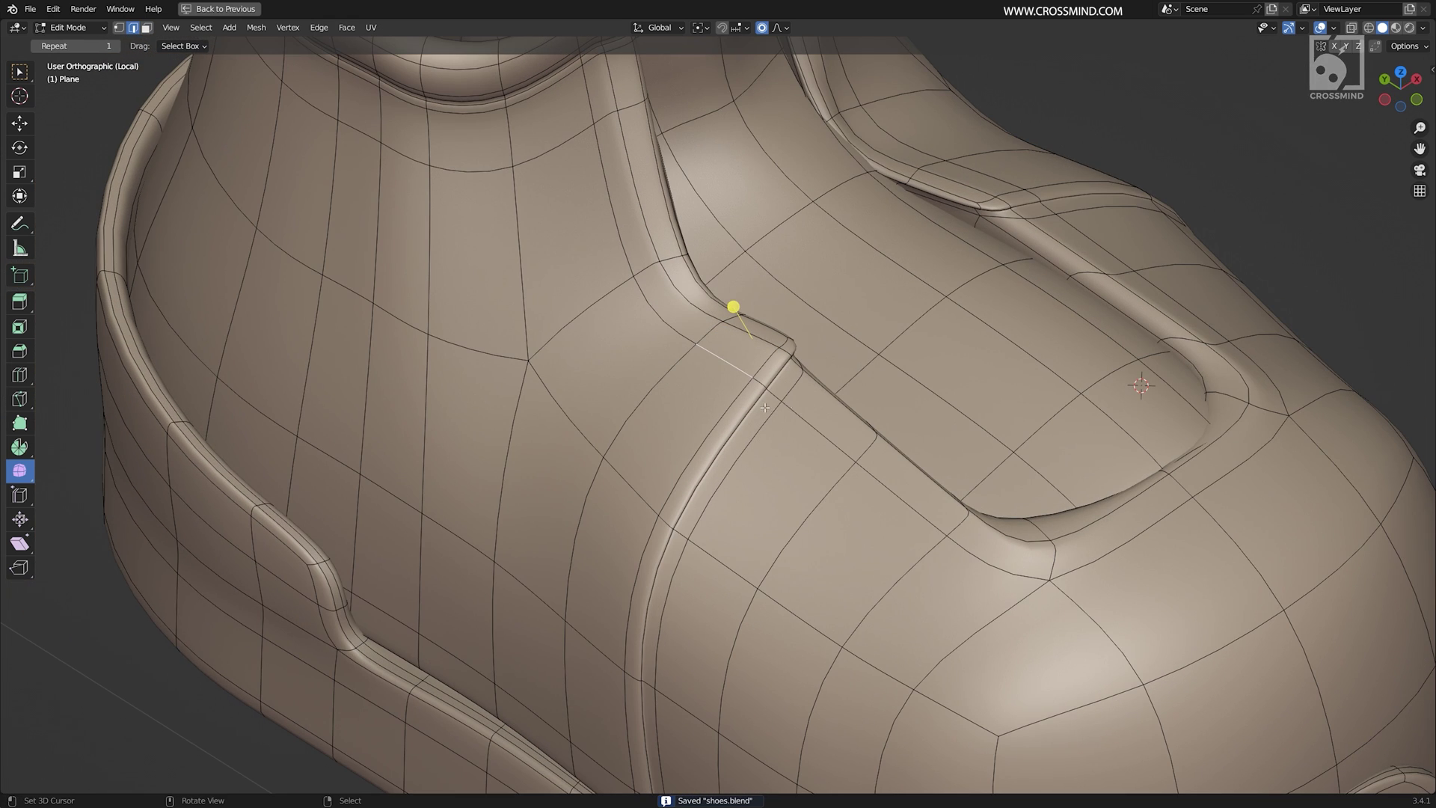
pyautogui.keyDown('ctrl'); pyautogui.rightClick(890, 491); pyautogui.keyUp('ctrl')
pyautogui.press('g')
pyautogui.press('g')
pyautogui.click(877, 497)
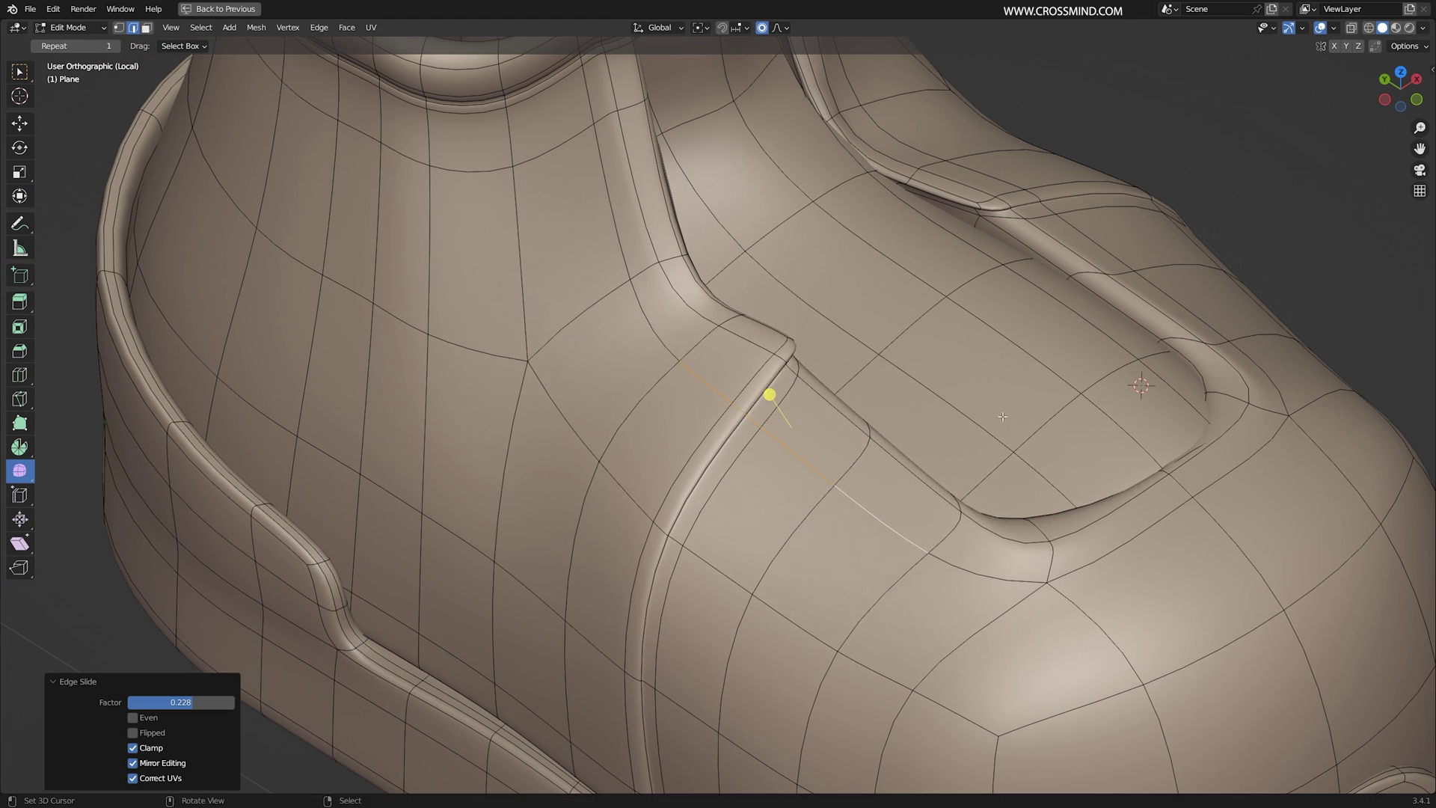
# - Select the matching edge path on the opposite side of the tongue opening and slide its edges
pyautogui.moveTo(1174, 490); pyautogui.dragTo(953, 437, button='middle')
pyautogui.click(924, 573)
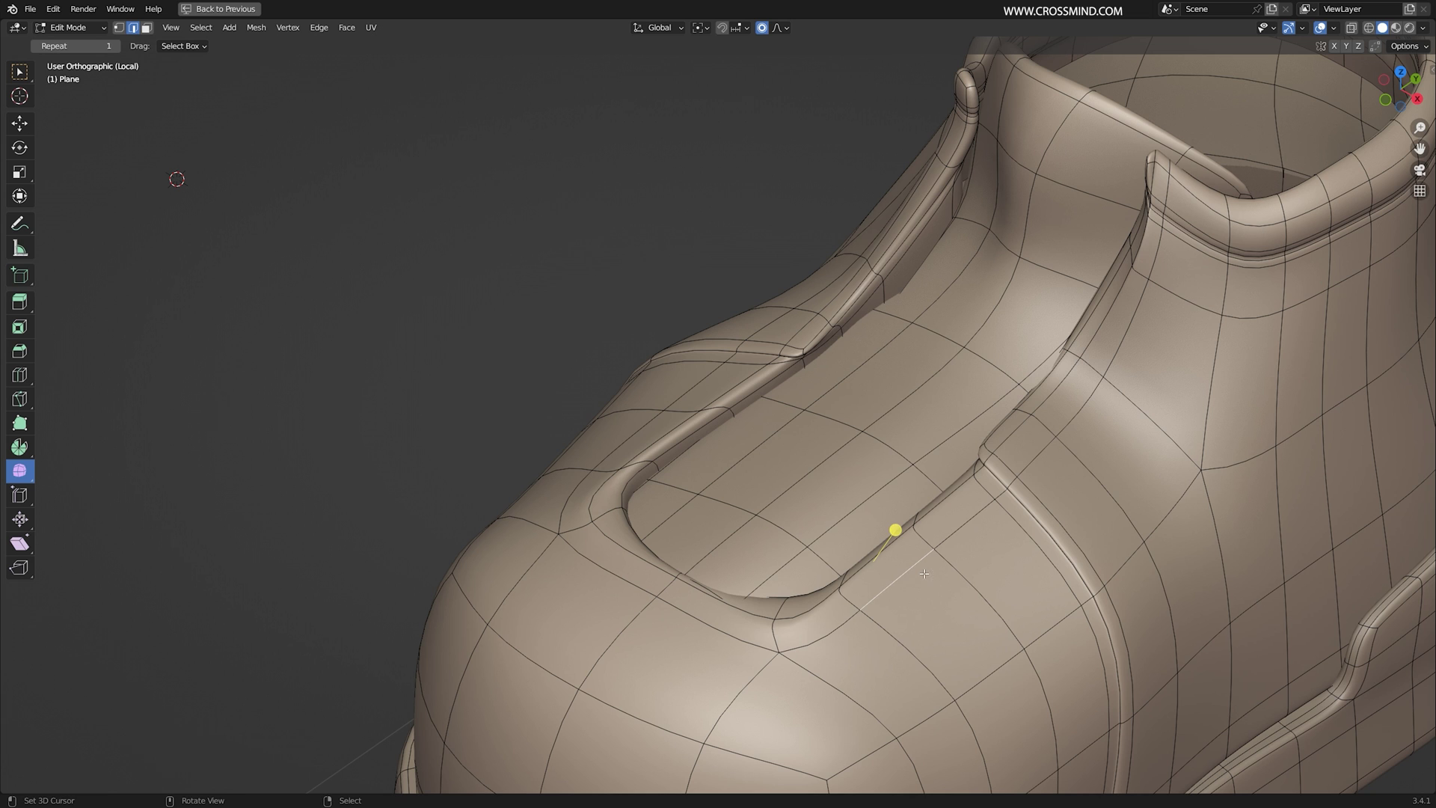
pyautogui.keyDown('ctrl'); pyautogui.rightClick(1068, 425); pyautogui.keyUp('ctrl')
pyautogui.press('g')
pyautogui.press('g')
pyautogui.click(1087, 441)
# - Slide the edge loop below the collar and the short edge above the side seam, the latter by a factor of 0.125
pyautogui.press('3')
pyautogui.rightClick(1083, 432)
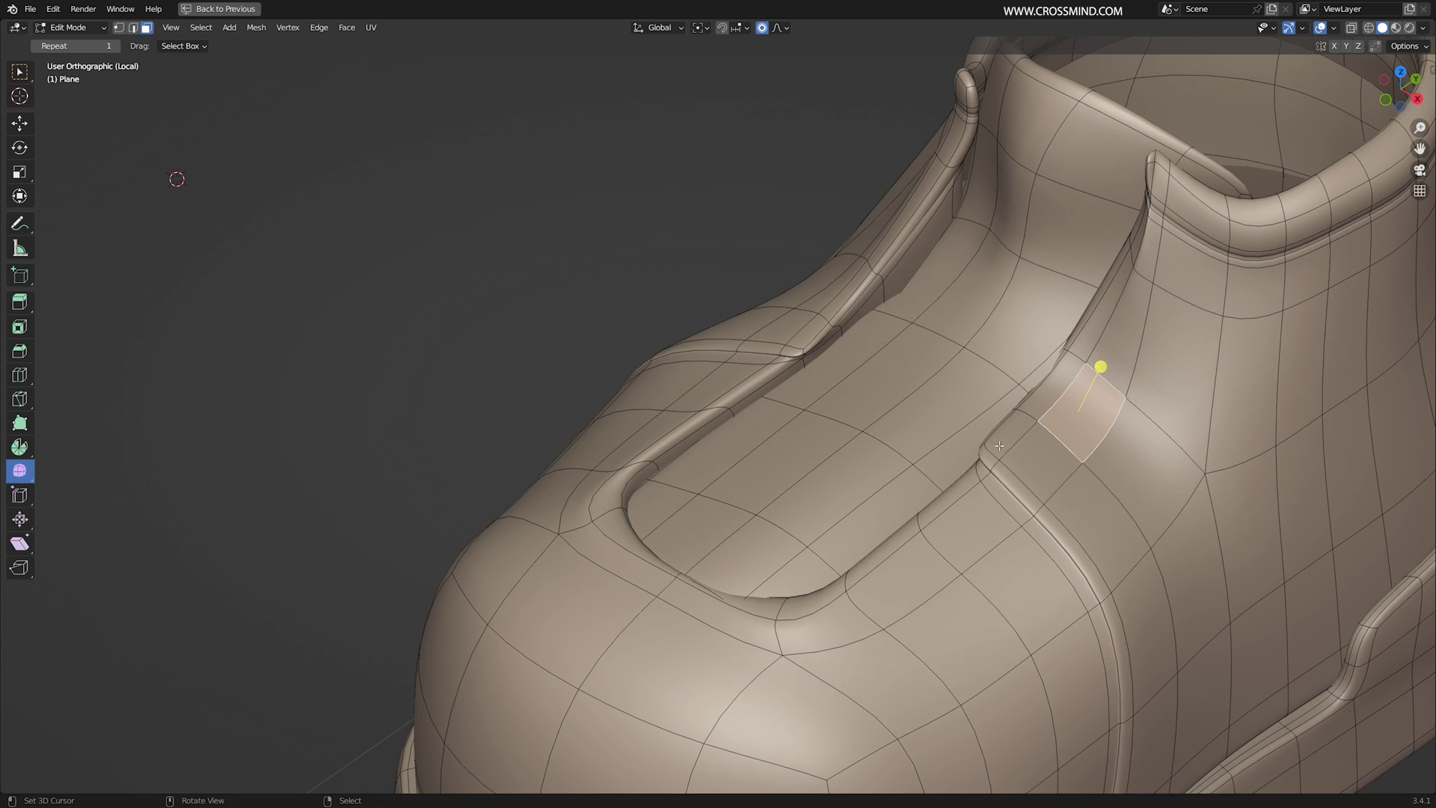
pyautogui.moveTo(999, 446); pyautogui.dragTo(1028, 474, button='middle')
pyautogui.moveTo(960, 448); pyautogui.dragTo(923, 447, button='middle')
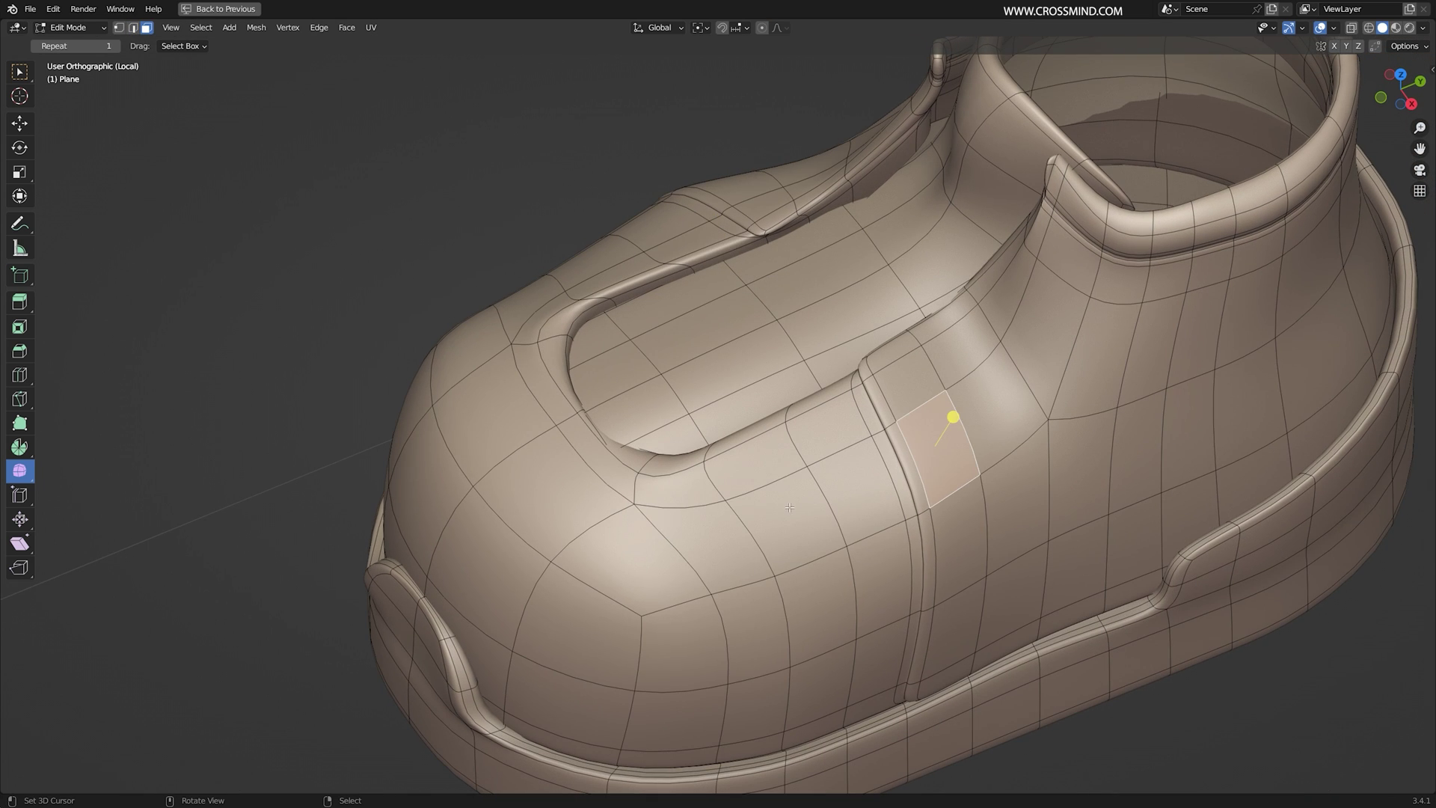
pyautogui.moveTo(790, 507); pyautogui.dragTo(864, 442, button='middle')
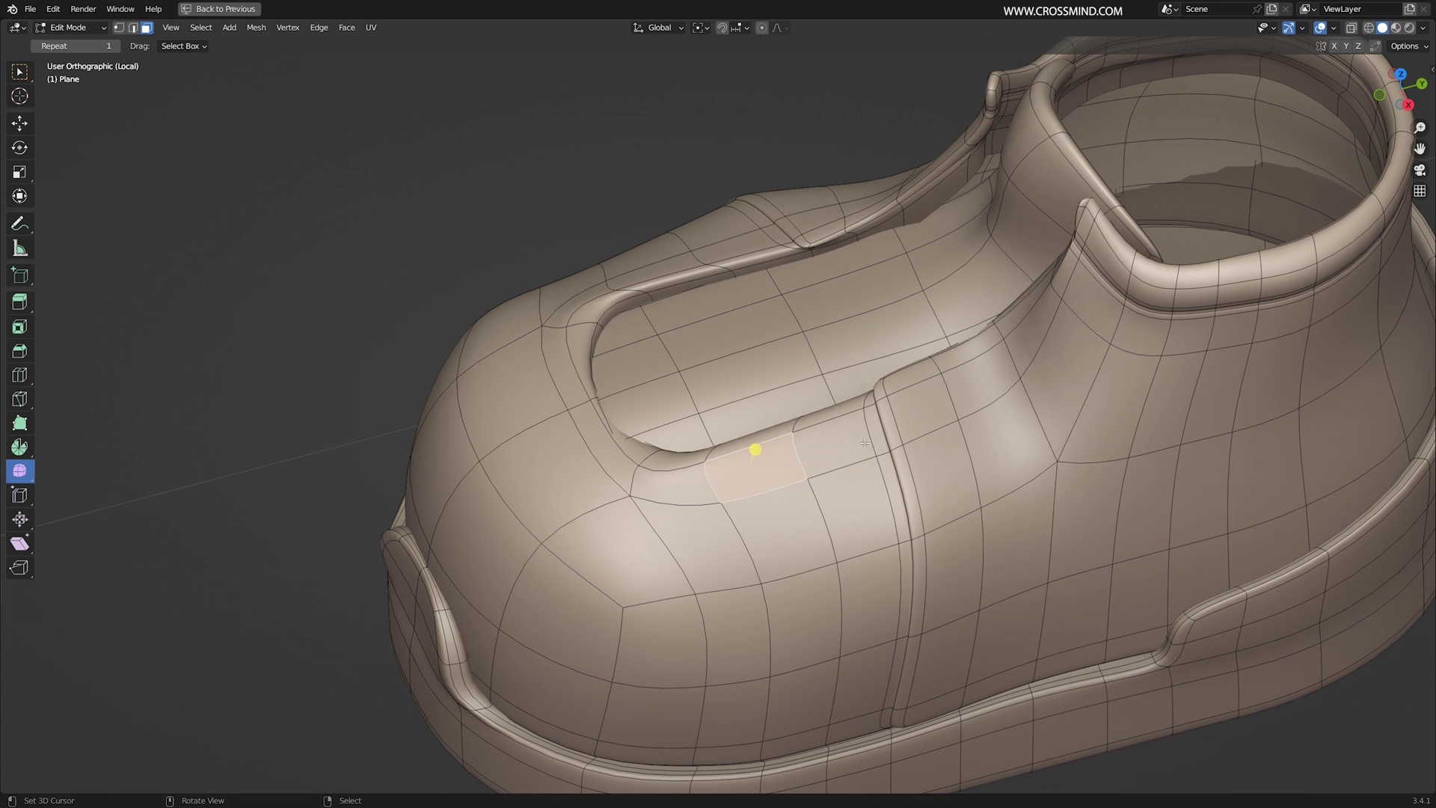
pyautogui.moveTo(959, 403); pyautogui.dragTo(1004, 300, button='middle')
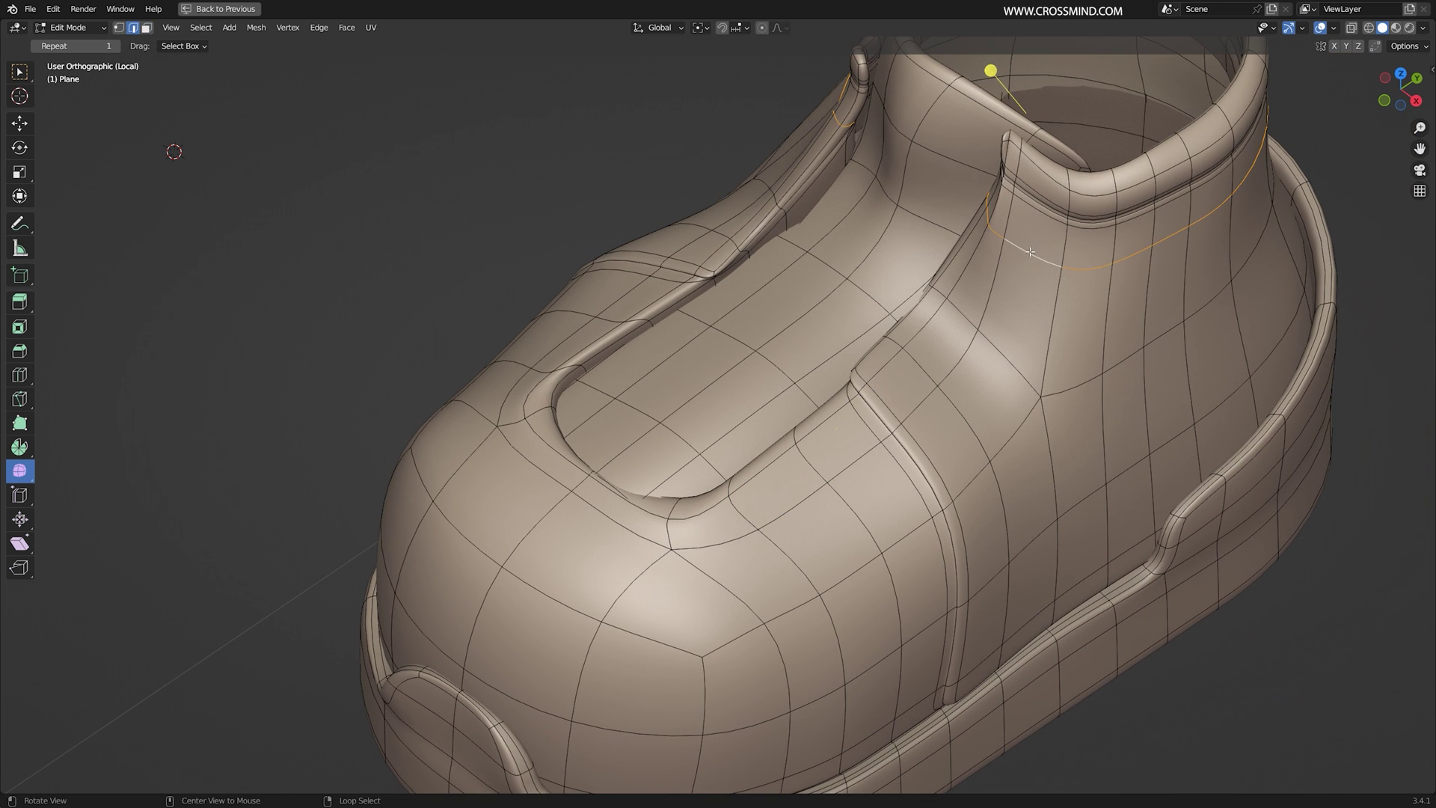
pyautogui.press('g')
pyautogui.click(1026, 287)
pyautogui.keyDown('alt'); pyautogui.rightClick(997, 346); pyautogui.keyUp('alt')
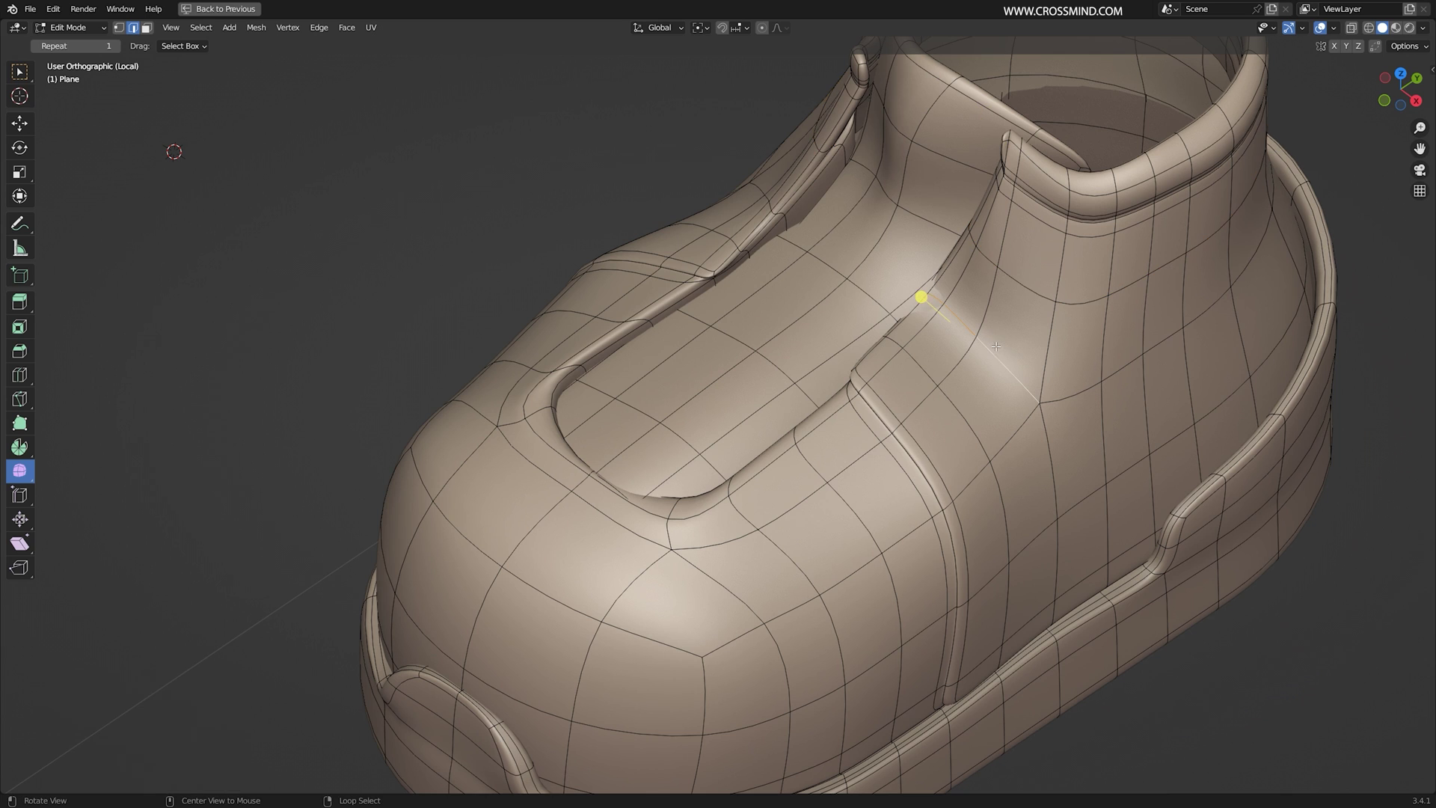
pyautogui.press('g')
pyautogui.click(1012, 359)
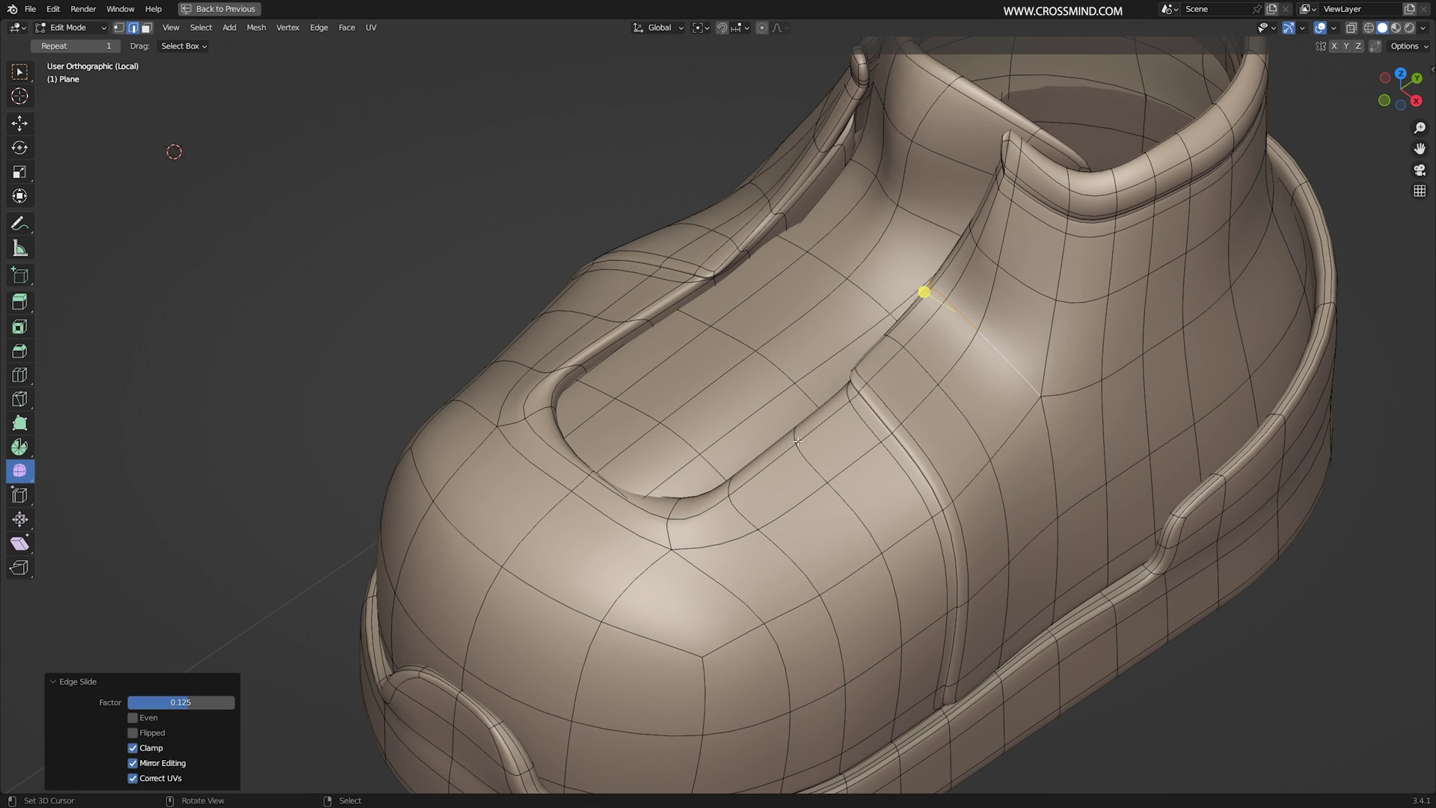
# - Slide the edge loop beside the tongue opening on the toe side to even out the faces there
pyautogui.moveTo(883, 419); pyautogui.dragTo(871, 378, button='middle')
pyautogui.press('3')
pyautogui.rightClick(757, 473)
pyautogui.press('2')
pyautogui.keyDown('alt'); pyautogui.rightClick(845, 455); pyautogui.keyUp('alt')
pyautogui.press('g')
pyautogui.press('g')
# - Select the corresponding edge loop on the opposite side of the tongue opening and slide it
pyautogui.keyDown('alt'); pyautogui.rightClick(712, 434); pyautogui.keyUp('alt')
pyautogui.moveTo(580, 397); pyautogui.dragTo(787, 425, button='middle')
pyautogui.press('g')
pyautogui.press('g')
pyautogui.press('g')
pyautogui.press('g')
pyautogui.click(727, 450)
# - Slide the remaining edges below the collar on that side to even the face sizes along the opening
pyautogui.keyDown('alt'); pyautogui.rightClick(748, 414); pyautogui.keyUp('alt')
pyautogui.press('g')
pyautogui.press('g')
pyautogui.click(764, 419)
pyautogui.rightClick(711, 416)
pyautogui.press('g')
pyautogui.click(708, 418)
pyautogui.rightClick(755, 411)
pyautogui.press('g')
pyautogui.press('g')
pyautogui.click(750, 411)
# - Select six eyelet faces, three along each side of the tongue opening
pyautogui.rightClick(830, 531)
pyautogui.press('3')
pyautogui.rightClick(735, 417)
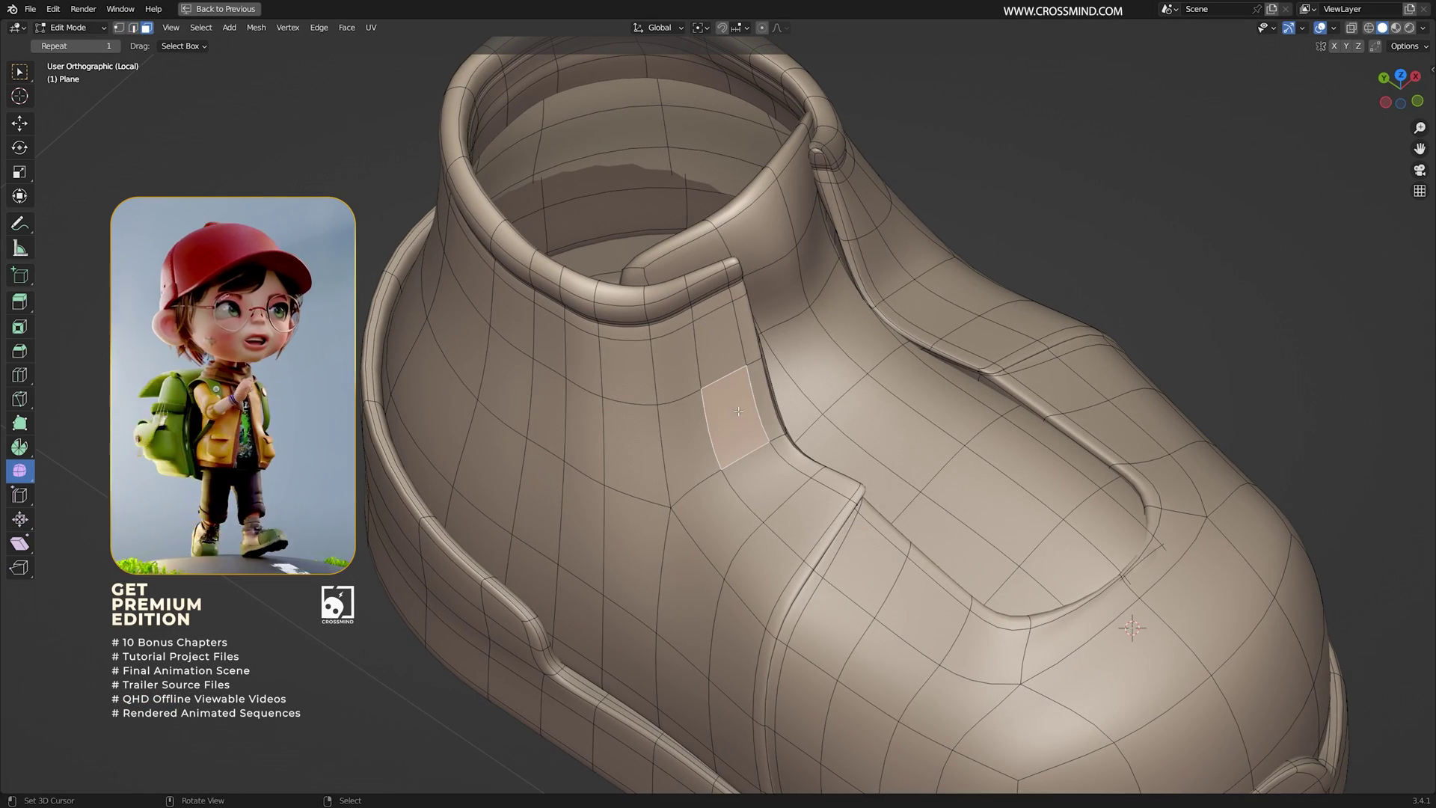
pyautogui.keyDown('shift'); pyautogui.rightClick(809, 512); pyautogui.keyUp('shift')
pyautogui.keyDown('shift'); pyautogui.rightClick(924, 607); pyautogui.keyUp('shift')
pyautogui.moveTo(1036, 636); pyautogui.dragTo(838, 516, button='middle')
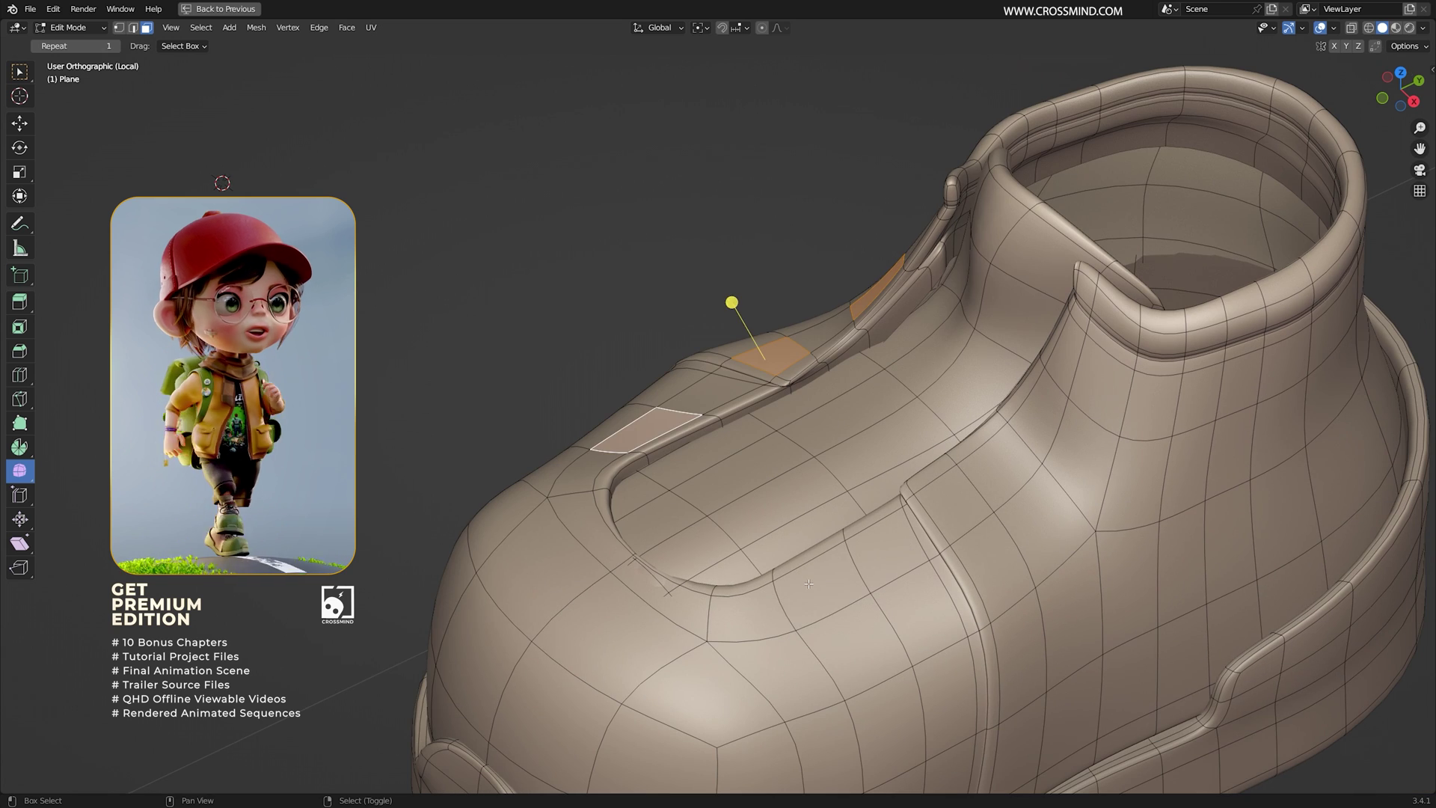
pyautogui.keyDown('shift'); pyautogui.rightClick(823, 585); pyautogui.keyUp('shift')
pyautogui.keyDown('shift'); pyautogui.rightClick(953, 505); pyautogui.keyUp('shift')
pyautogui.moveTo(1065, 408); pyautogui.dragTo(1106, 410, button='middle')
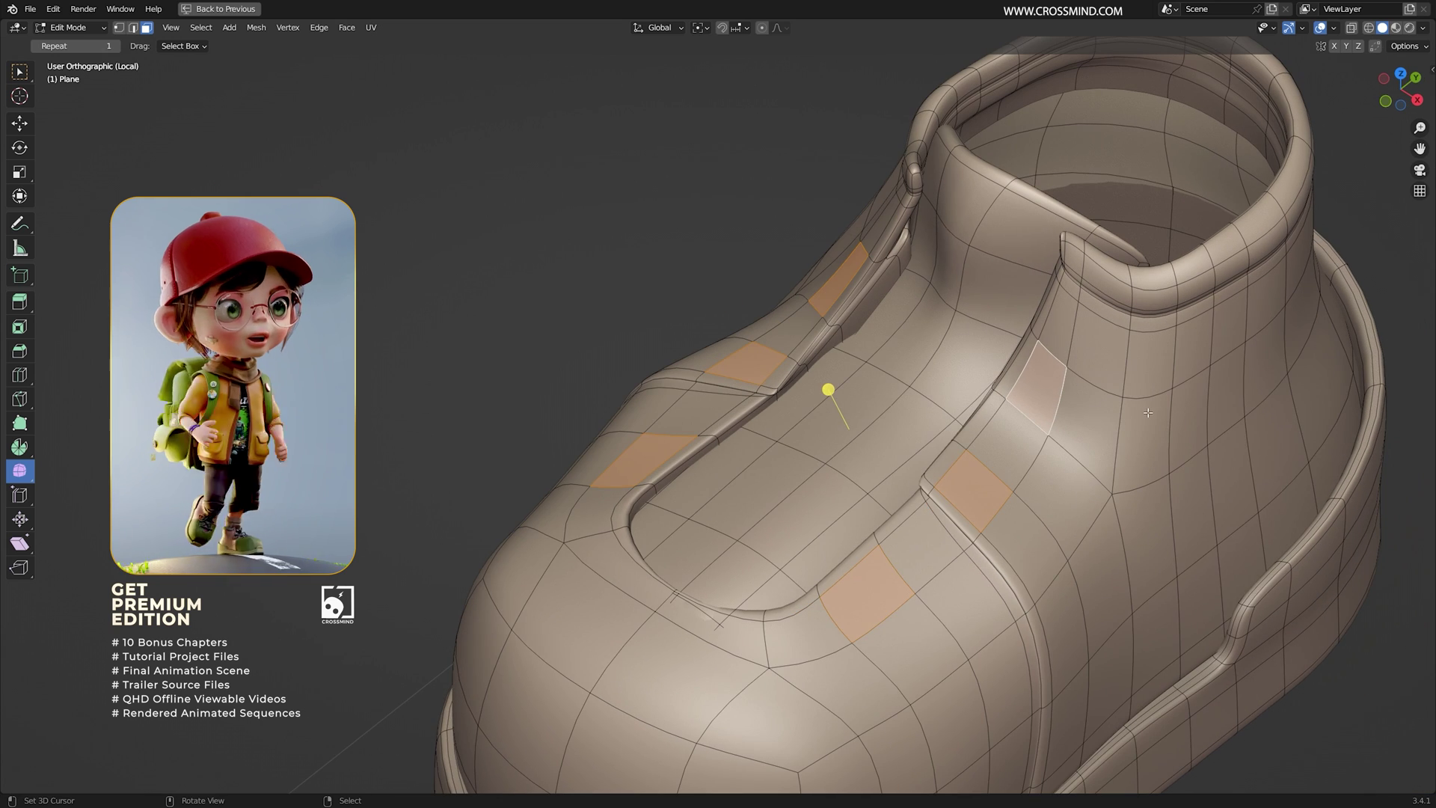
# - Try to inset the six selected faces once and delete their inner faces
pyautogui.press('i')
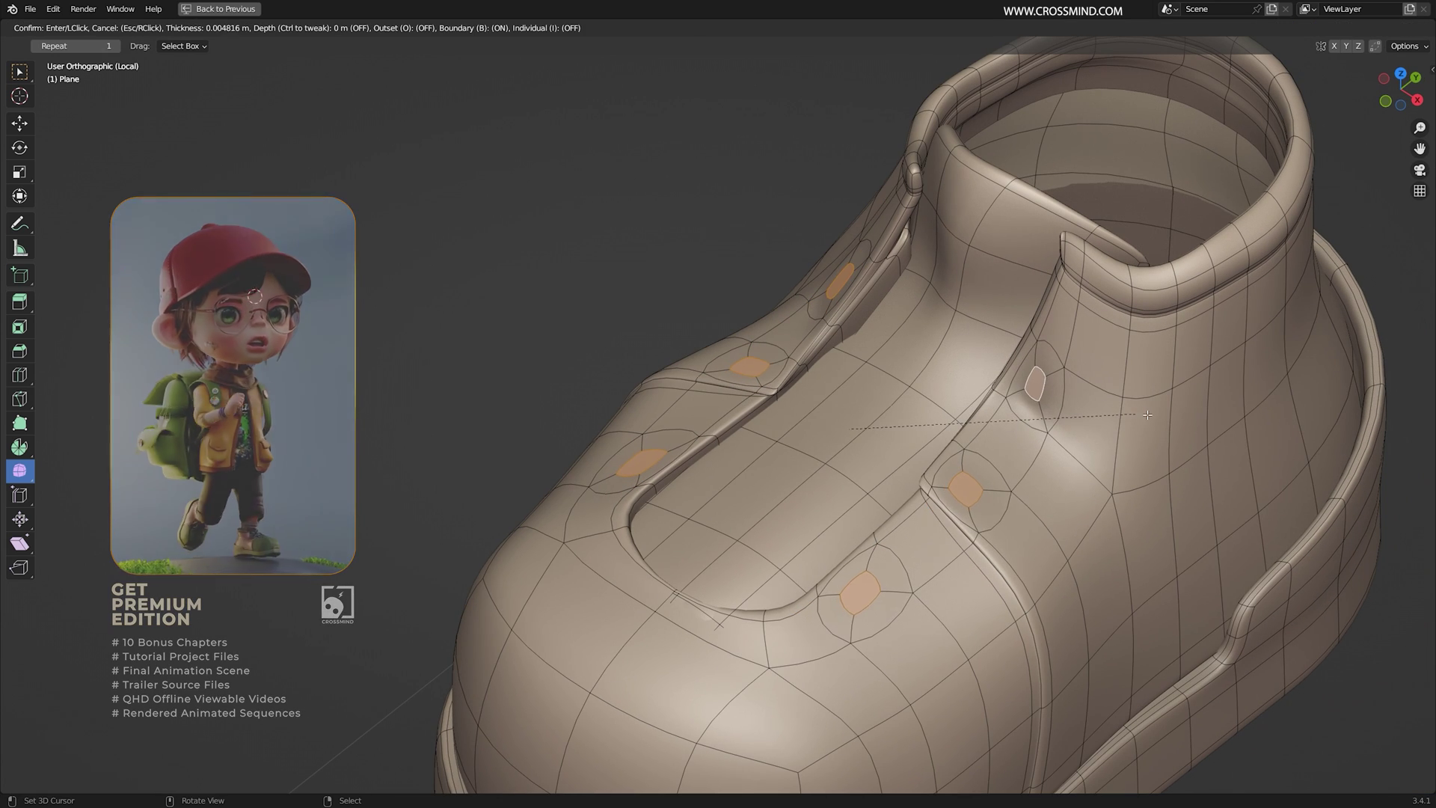
pyautogui.click(1096, 434)
pyautogui.moveTo(1096, 435); pyautogui.dragTo(1048, 431, button='middle')
pyautogui.press('x')
pyautogui.click(1105, 431)
pyautogui.hotkey('ctrl', 'z')
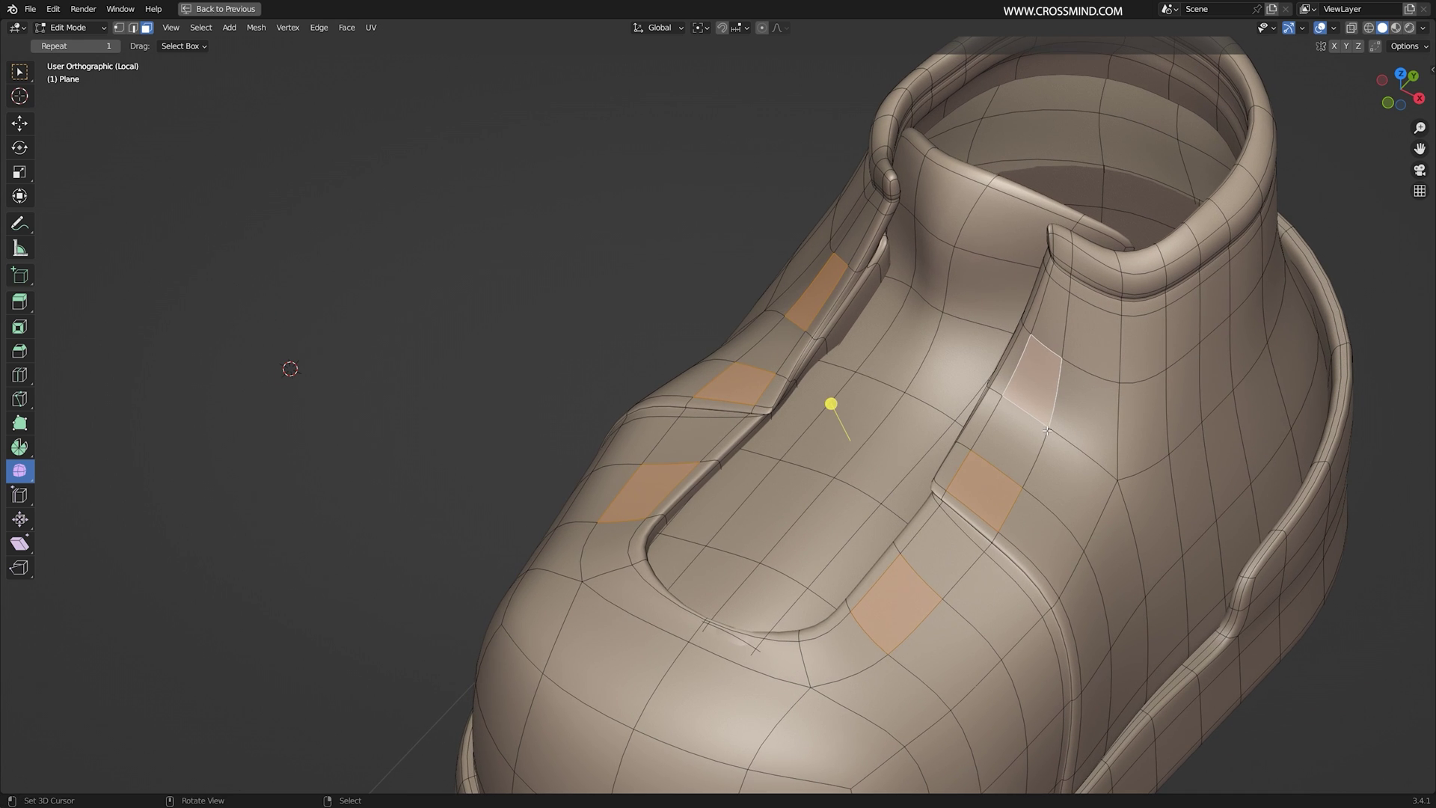
# - Inset the six selected faces twice and delete the innermost faces to open the eyelet holes
pyautogui.press('i')
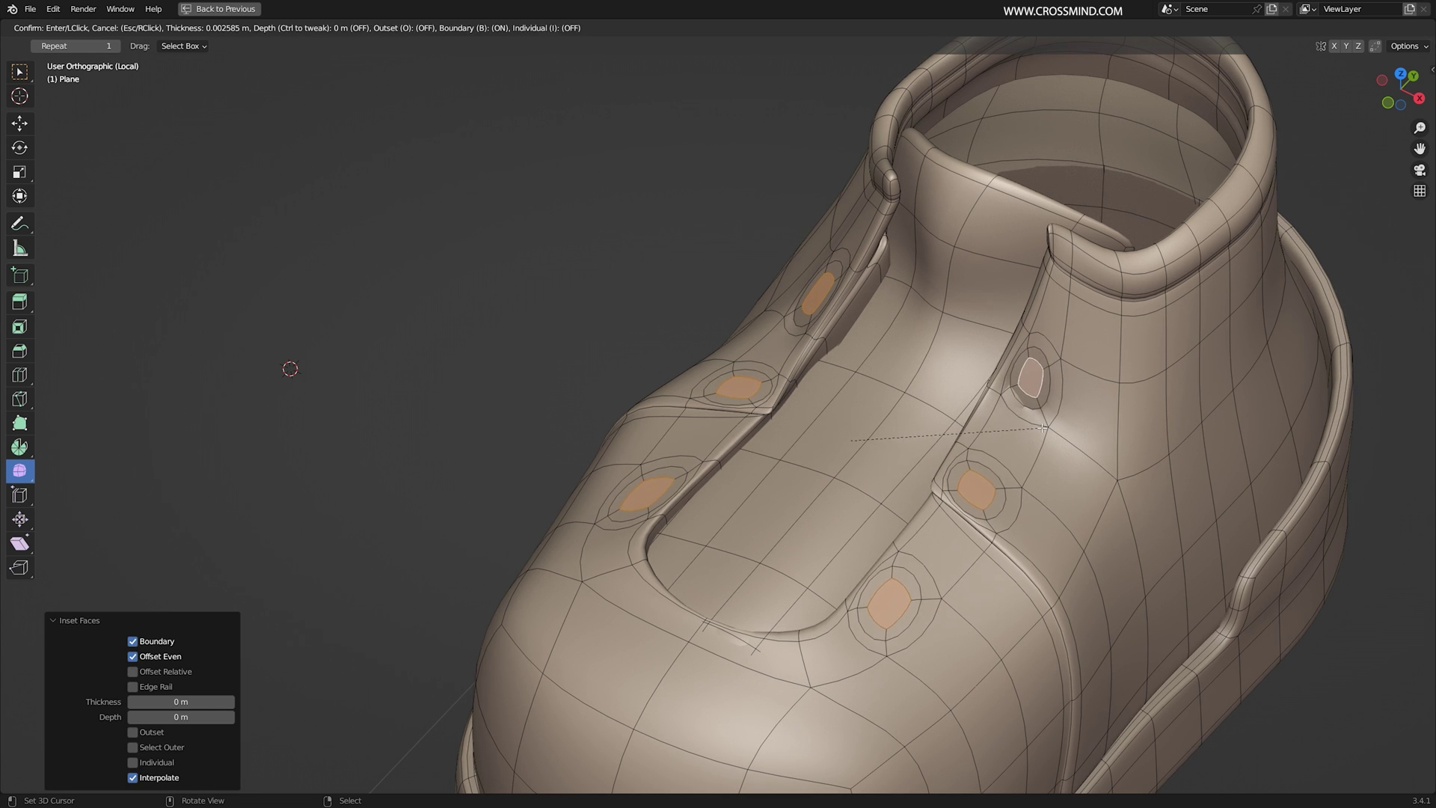
pyautogui.moveTo(1043, 428); pyautogui.dragTo(878, 449, button='middle')
pyautogui.click(1118, 360)
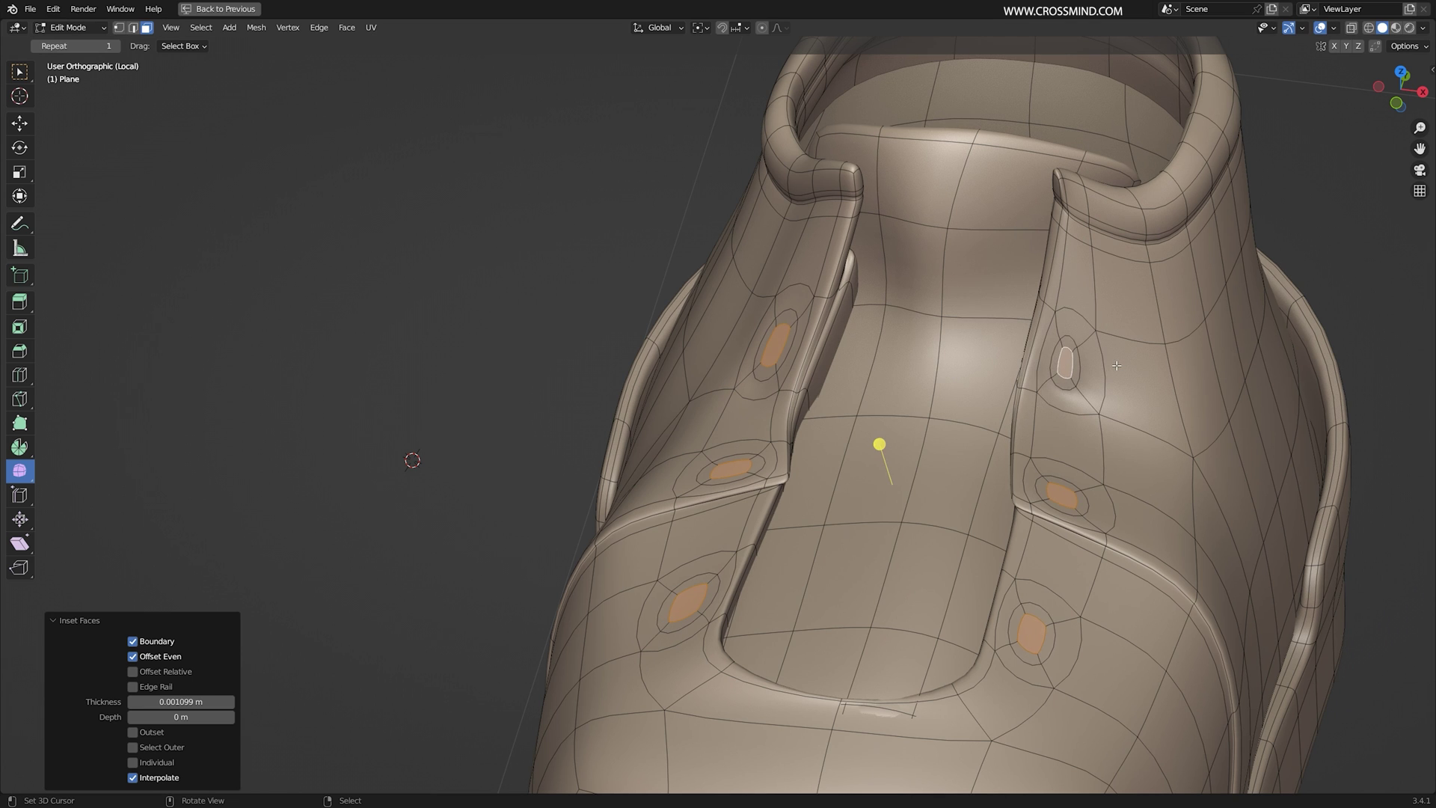
pyautogui.press('x')
pyautogui.click(1117, 365)
pyautogui.hotkey('ctrl', 'z')
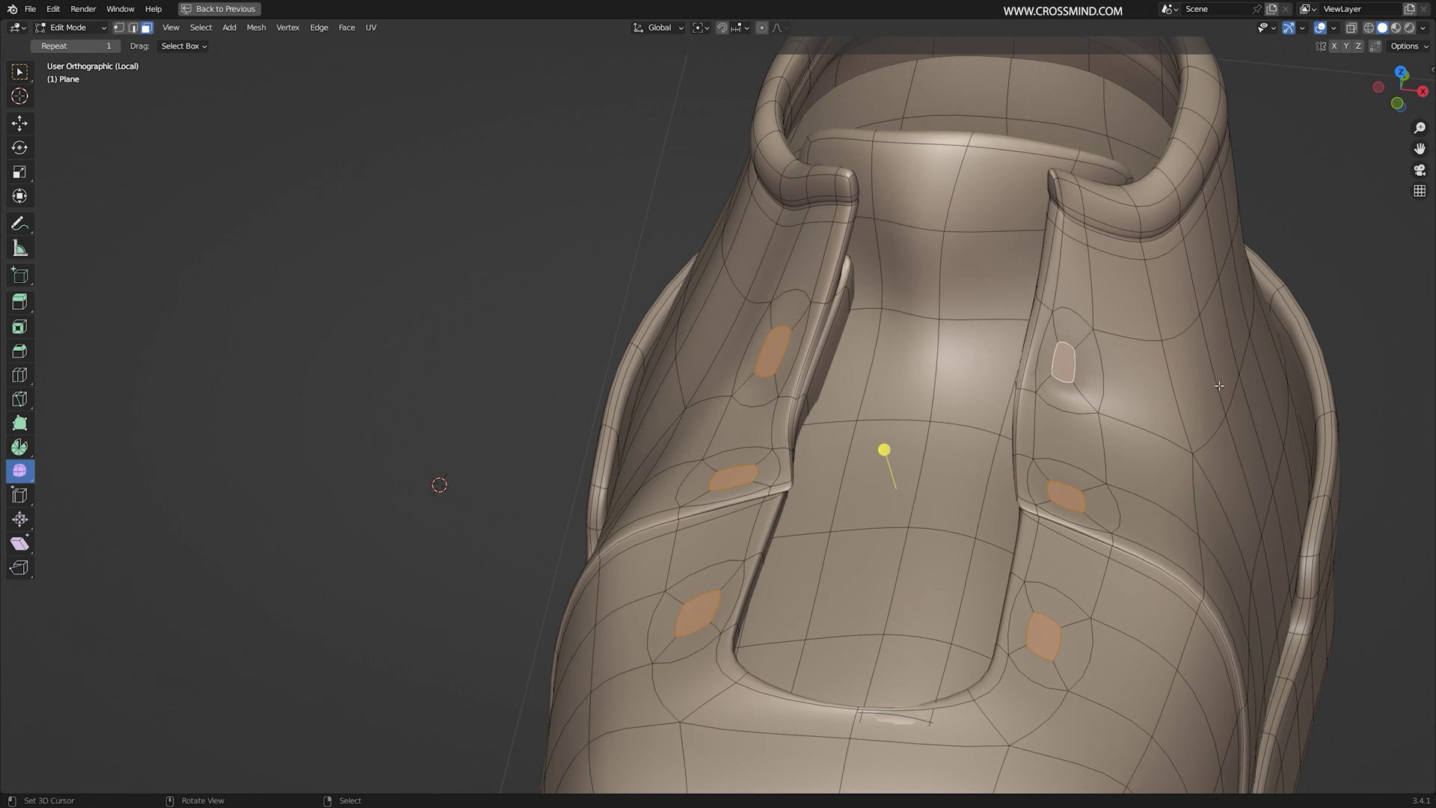
pyautogui.press('i')
pyautogui.click(1206, 389)
pyautogui.press('x')
pyautogui.click(1088, 381)
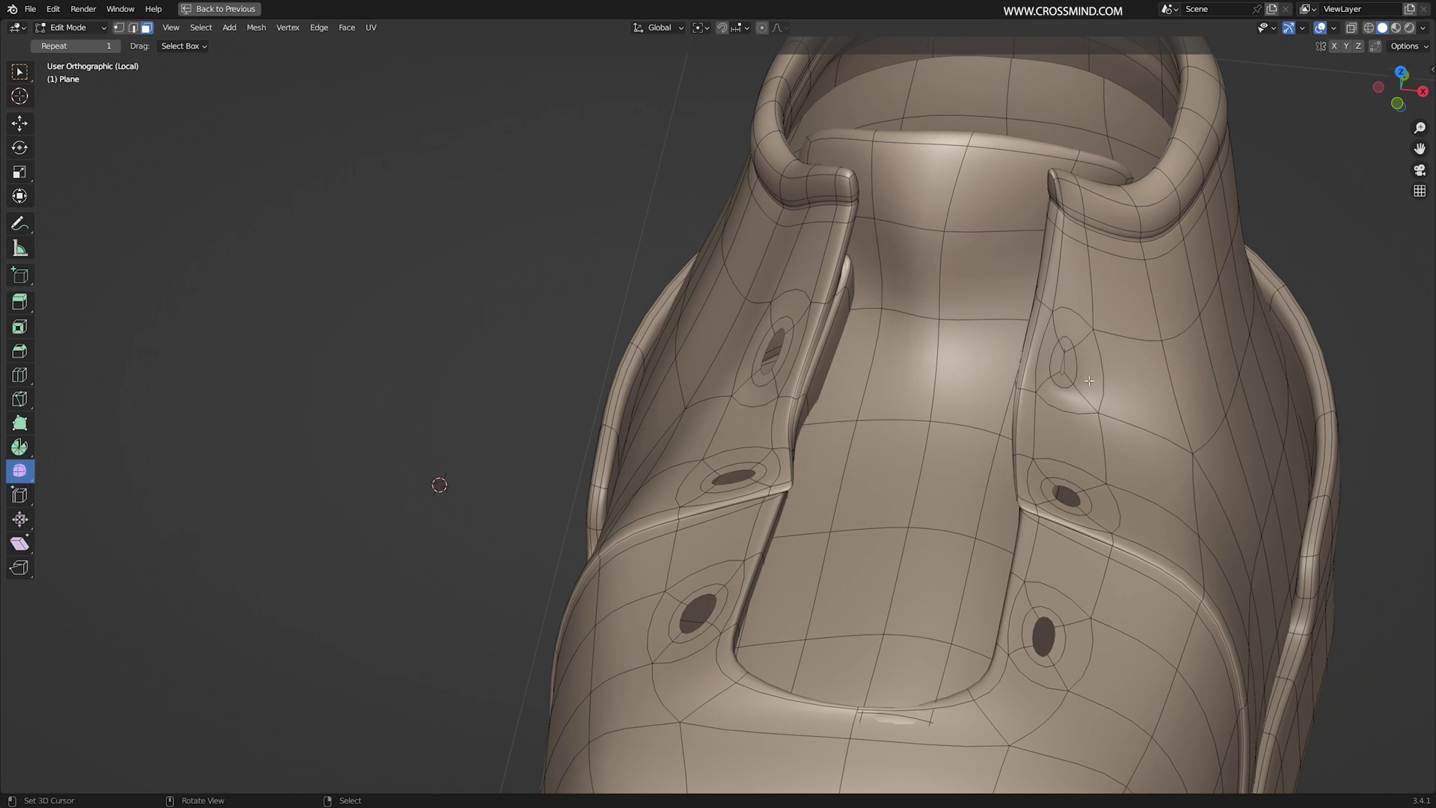
# - Reshape the uppermost eyelet on the tongue's positive X side, moving its ring edge about 0.0029 m along X
pyautogui.press('2')
pyautogui.press('1')
pyautogui.moveTo(1089, 381); pyautogui.dragTo(1134, 356, button='middle')
pyautogui.scroll(4, 1074, 364)
pyautogui.rightClick(1074, 366)
pyautogui.press('2')
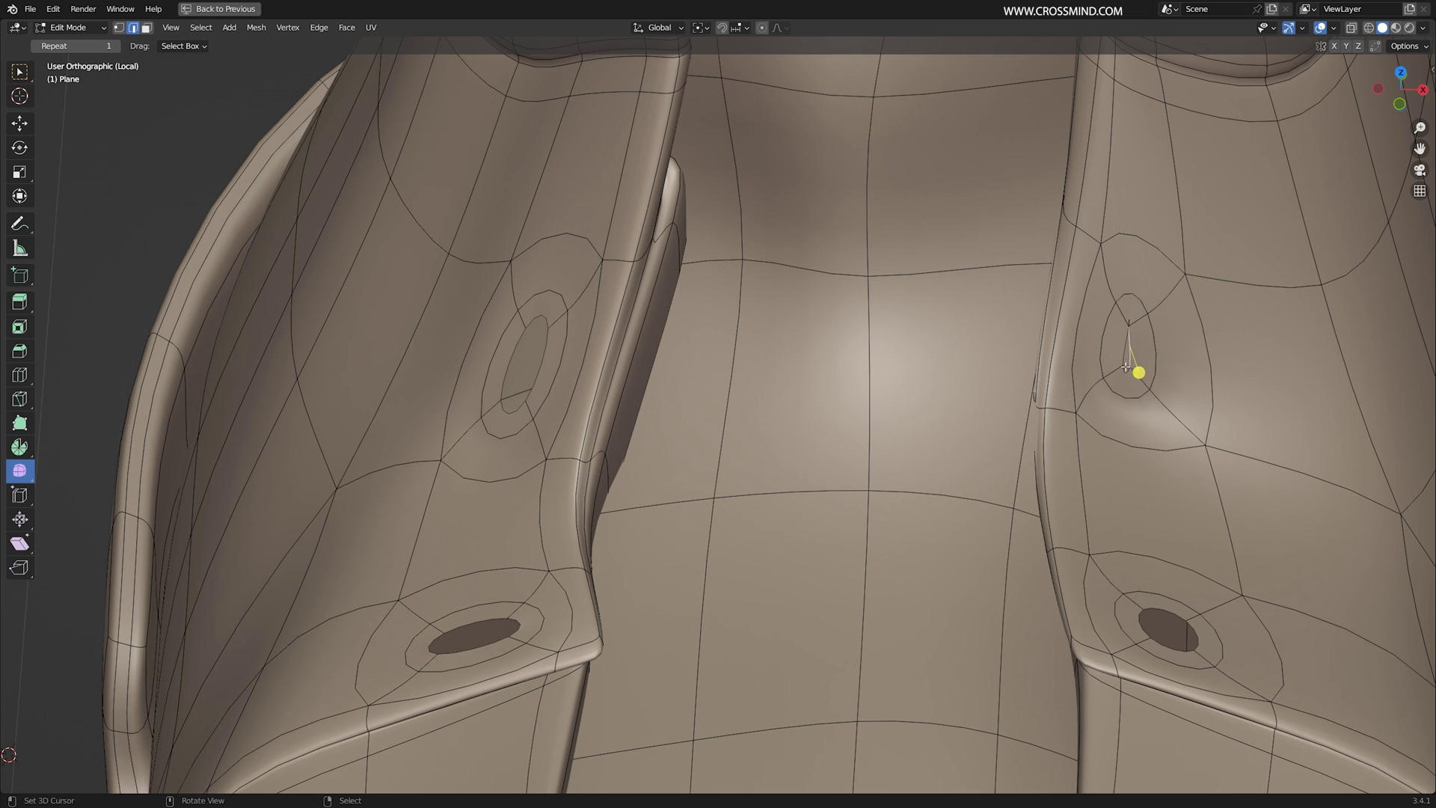
pyautogui.rightClick(1139, 333)
pyautogui.scroll(1, 1142, 340)
pyautogui.moveTo(1213, 315); pyautogui.dragTo(1233, 338, button='right')
pyautogui.press('2')
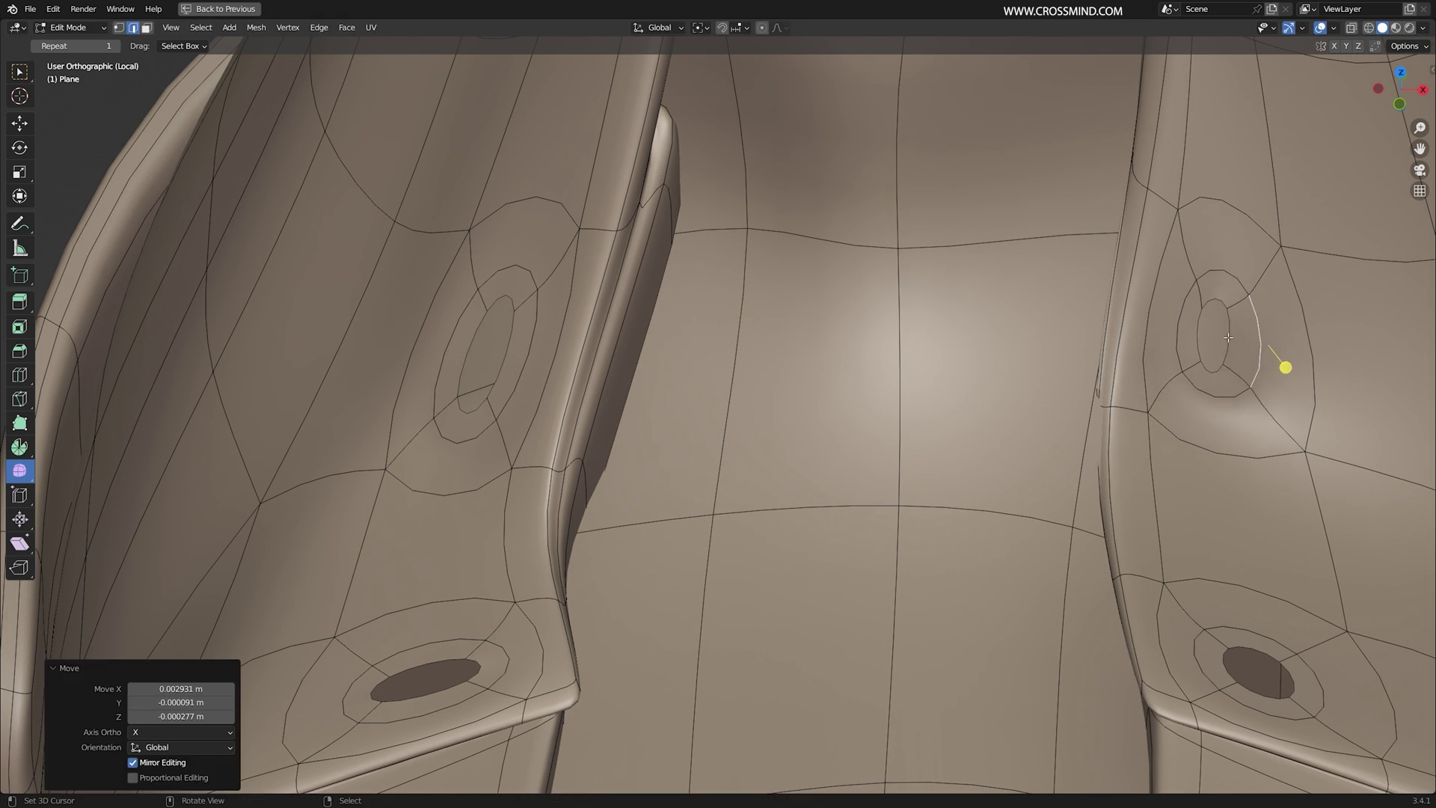
# - Move further edges around the eyelets to refine the shape of their rings
pyautogui.scroll(-3, 666, 318)
pyautogui.moveTo(665, 317); pyautogui.dragTo(733, 351, button='middle')
pyautogui.moveTo(643, 493)
pyautogui.mouseDown(button='right')
pyautogui.moveTo(626, 493)
pyautogui.moveTo(641, 493)
pyautogui.mouseUp(button='right')
pyautogui.keyDown('shift'); pyautogui.moveTo(759, 707); pyautogui.dragTo(830, 506, button='middle'); pyautogui.keyUp('shift')
pyautogui.moveTo(797, 352); pyautogui.dragTo(825, 342, button='right')
# - Move the edges at the toe end of the tongue opening, the last by -0.004202 m in Y and 0.0029 m in Z
pyautogui.scroll(-4, 824, 342)
pyautogui.moveTo(824, 341); pyautogui.dragTo(928, 389, button='middle')
pyautogui.rightClick(992, 591)
pyautogui.moveTo(992, 590); pyautogui.dragTo(927, 553, button='middle')
pyautogui.moveTo(927, 598); pyautogui.dragTo(922, 591, button='right')
pyautogui.moveTo(922, 591); pyautogui.dragTo(908, 538, button='middle')
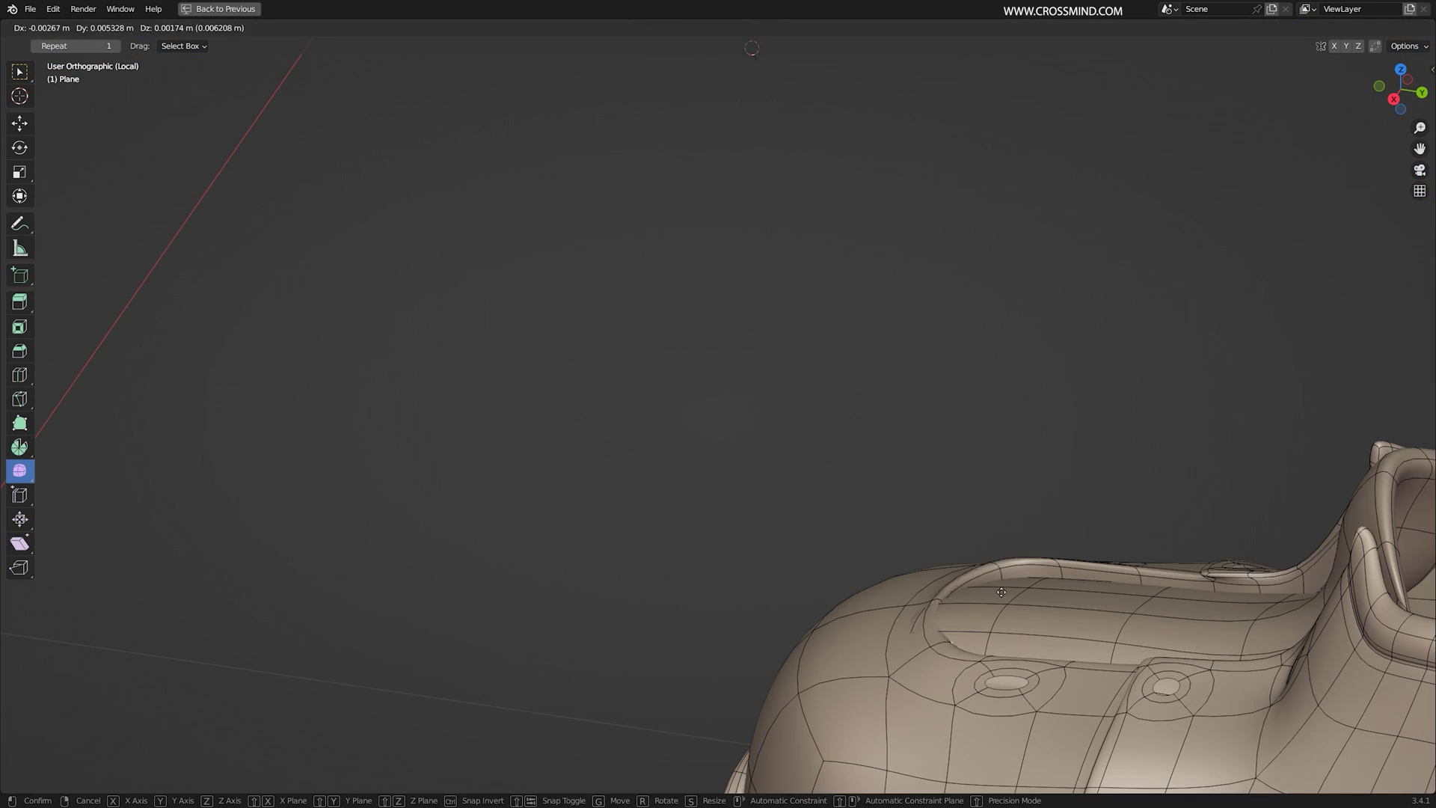
pyautogui.moveTo(902, 610); pyautogui.dragTo(887, 599, button='right')
# - Make the edge loops of the front eyelet circular with LoopTools Circle, using the Best fit method
pyautogui.scroll(-4, 852, 524)
pyautogui.scroll(3, 827, 439)
pyautogui.moveTo(793, 291); pyautogui.dragTo(886, 320, button='middle')
pyautogui.scroll(2, 885, 320)
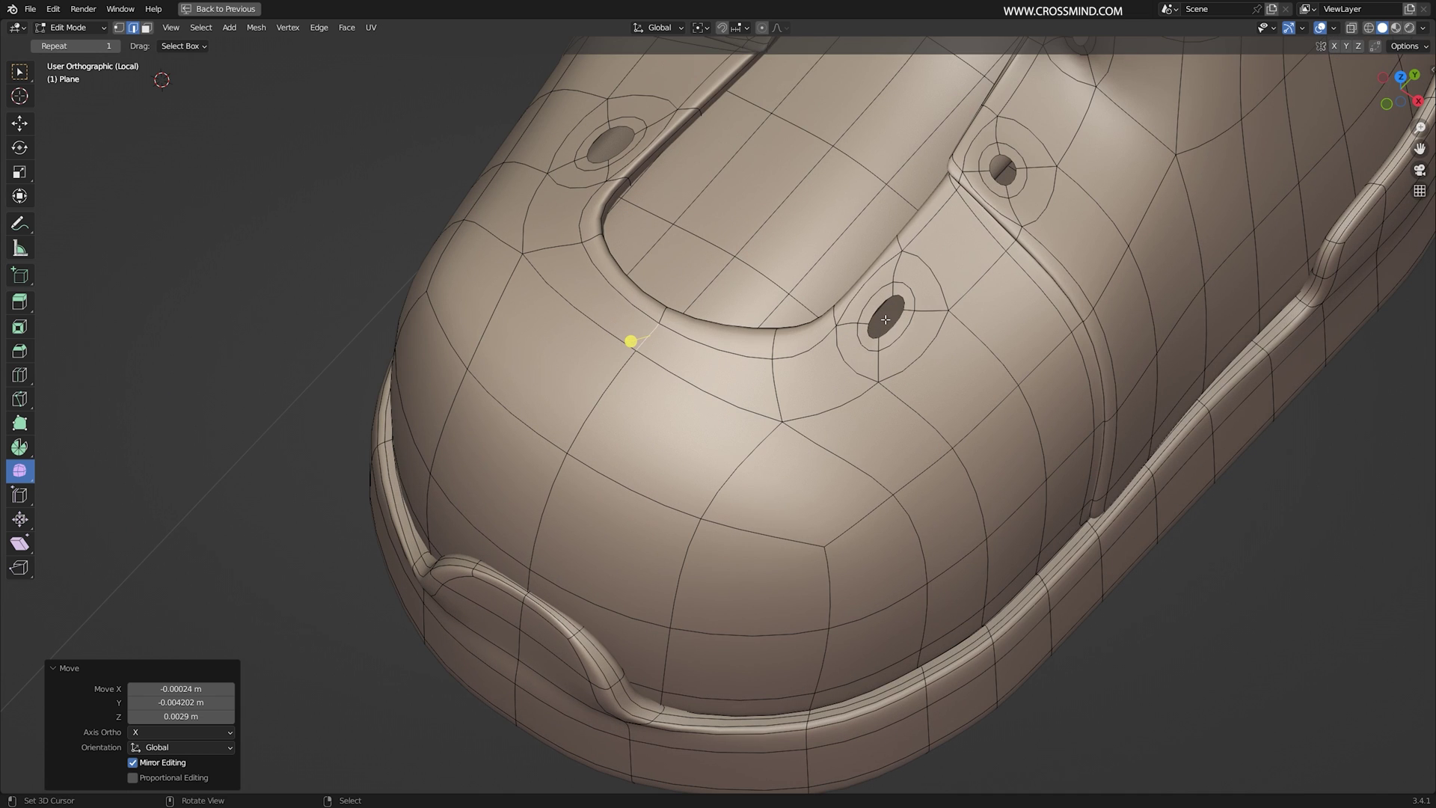
pyautogui.rightClick(896, 326)
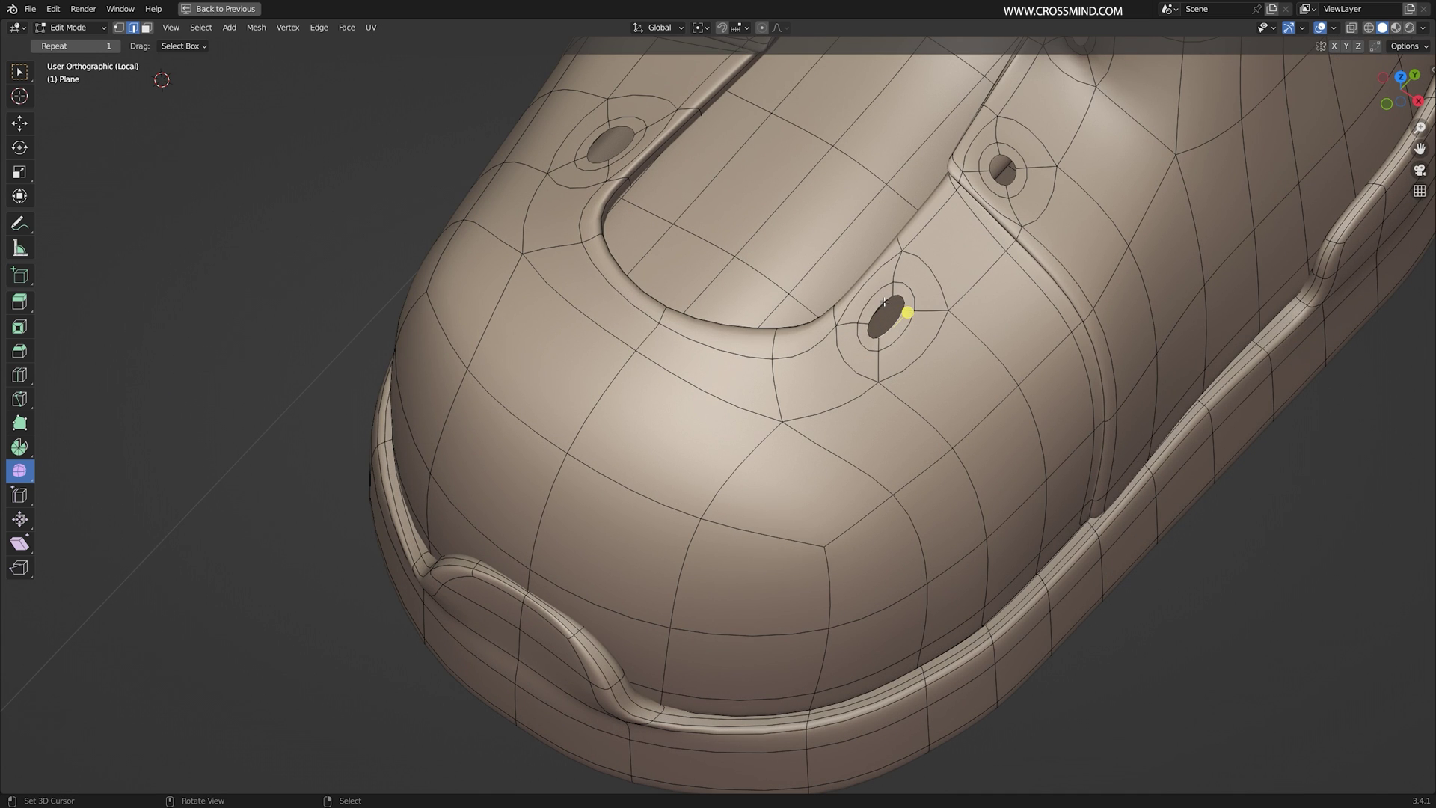
pyautogui.press('w')
pyautogui.moveTo(972, 283)
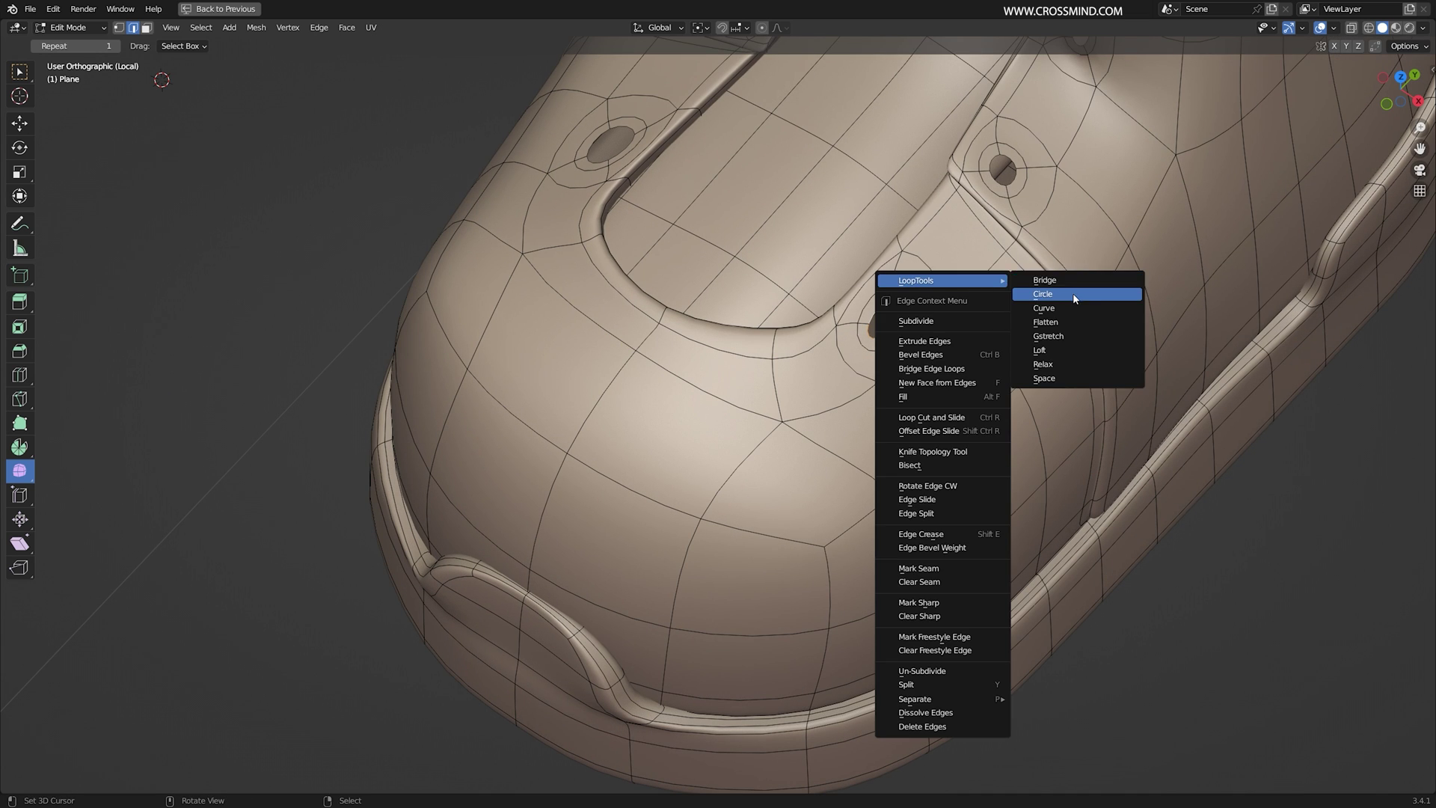
pyautogui.click(1077, 295)
pyautogui.moveTo(908, 299); pyautogui.dragTo(916, 301, button='middle')
pyautogui.press('w')
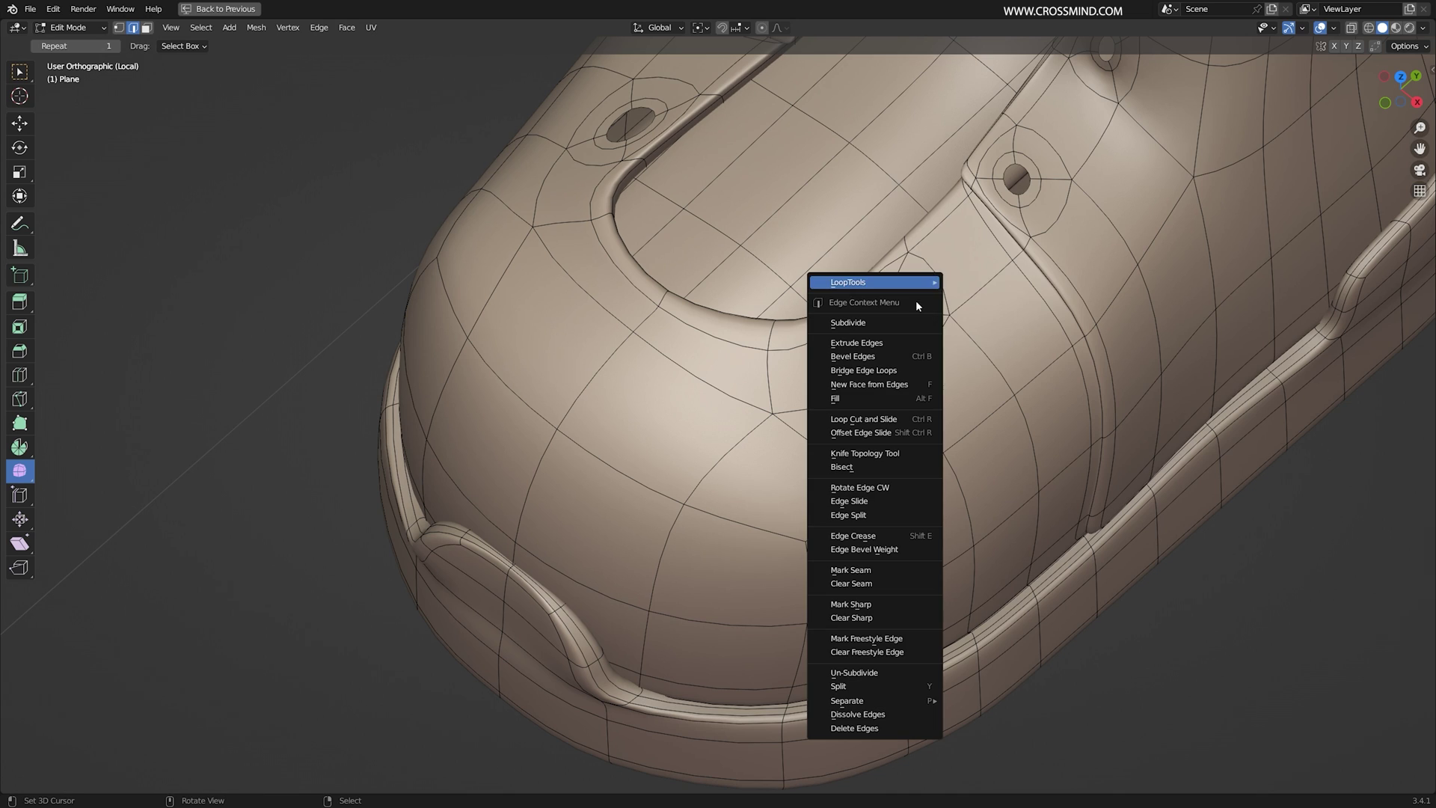
pyautogui.moveTo(918, 283)
pyautogui.click(1005, 293)
pyautogui.moveTo(1036, 365); pyautogui.dragTo(1017, 424, button='middle')
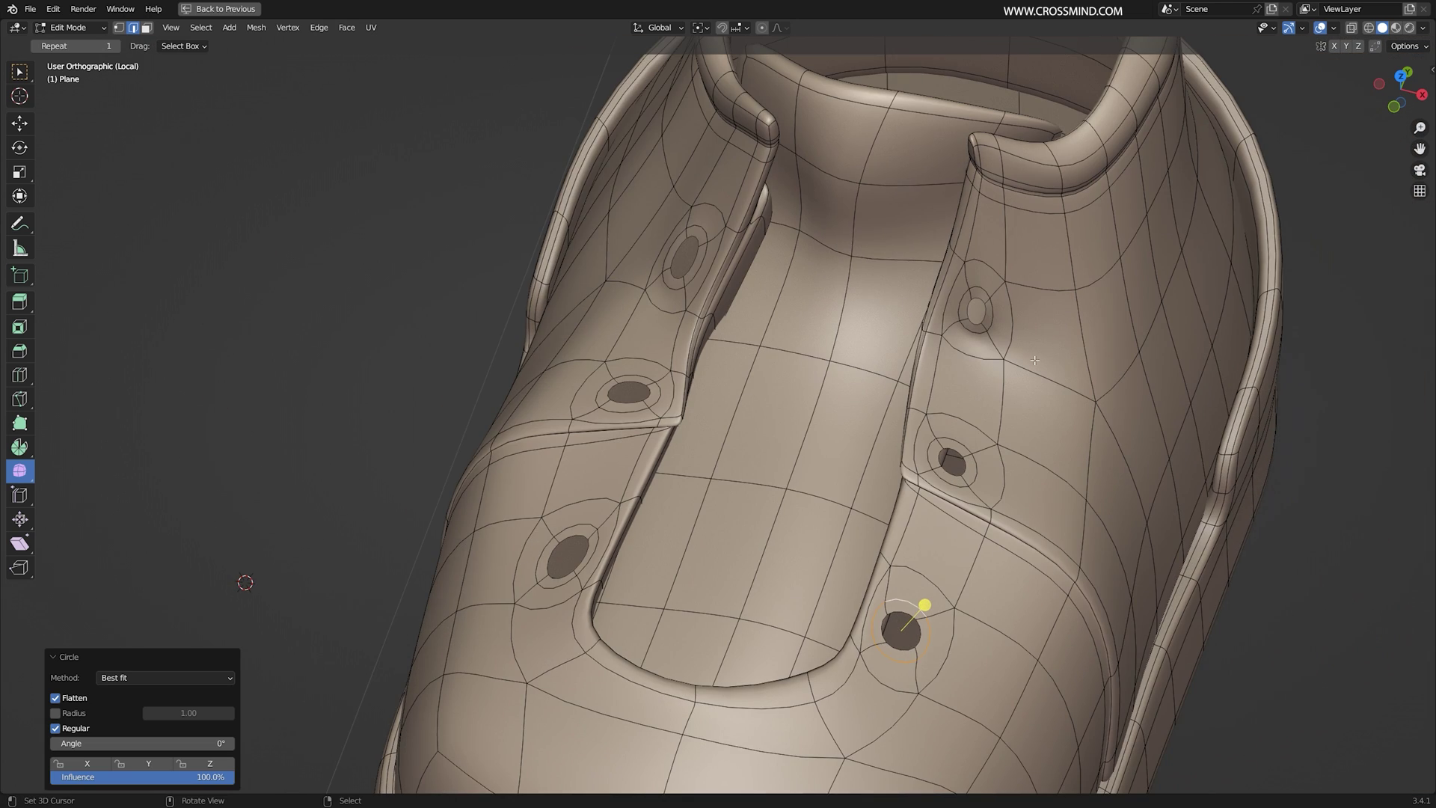
# - Return the shoe to object mode, save shoes.blend and restore the multi-area workspace
pyautogui.moveTo(965, 351); pyautogui.dragTo(1012, 385, button='middle')
pyautogui.scroll(-2, 1012, 384)
pyautogui.press('Tab')
pyautogui.moveTo(821, 445); pyautogui.dragTo(910, 380, button='middle')
pyautogui.scroll(-3, 849, 449)
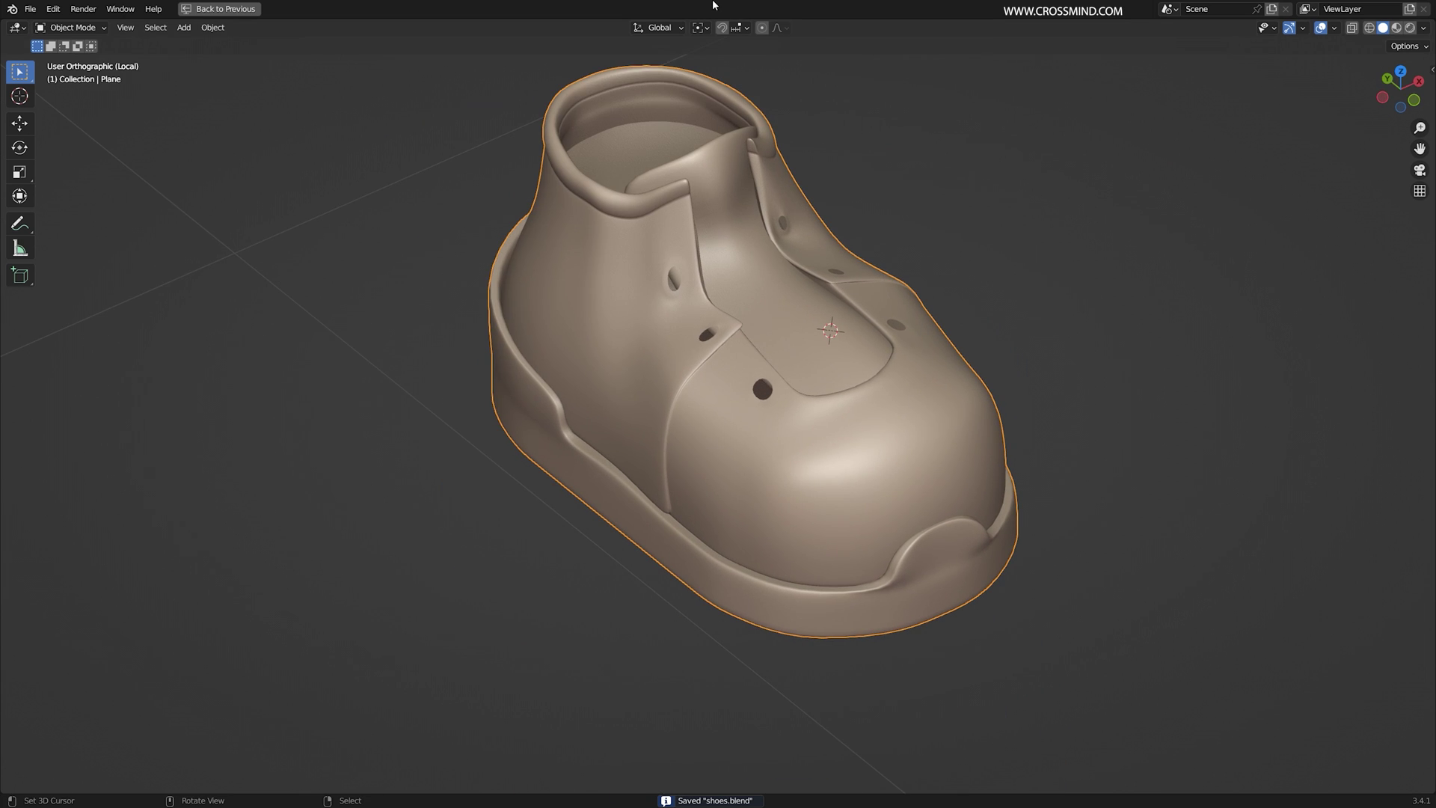
pyautogui.hotkey('ctrl', 'space')
# - View the shoe from the front and add a Bezier curve
pyautogui.moveTo(1085, 376); pyautogui.dragTo(774, 460, button='middle')
pyautogui.scroll(2, 781, 453)
pyautogui.hotkey('shift', 'a')
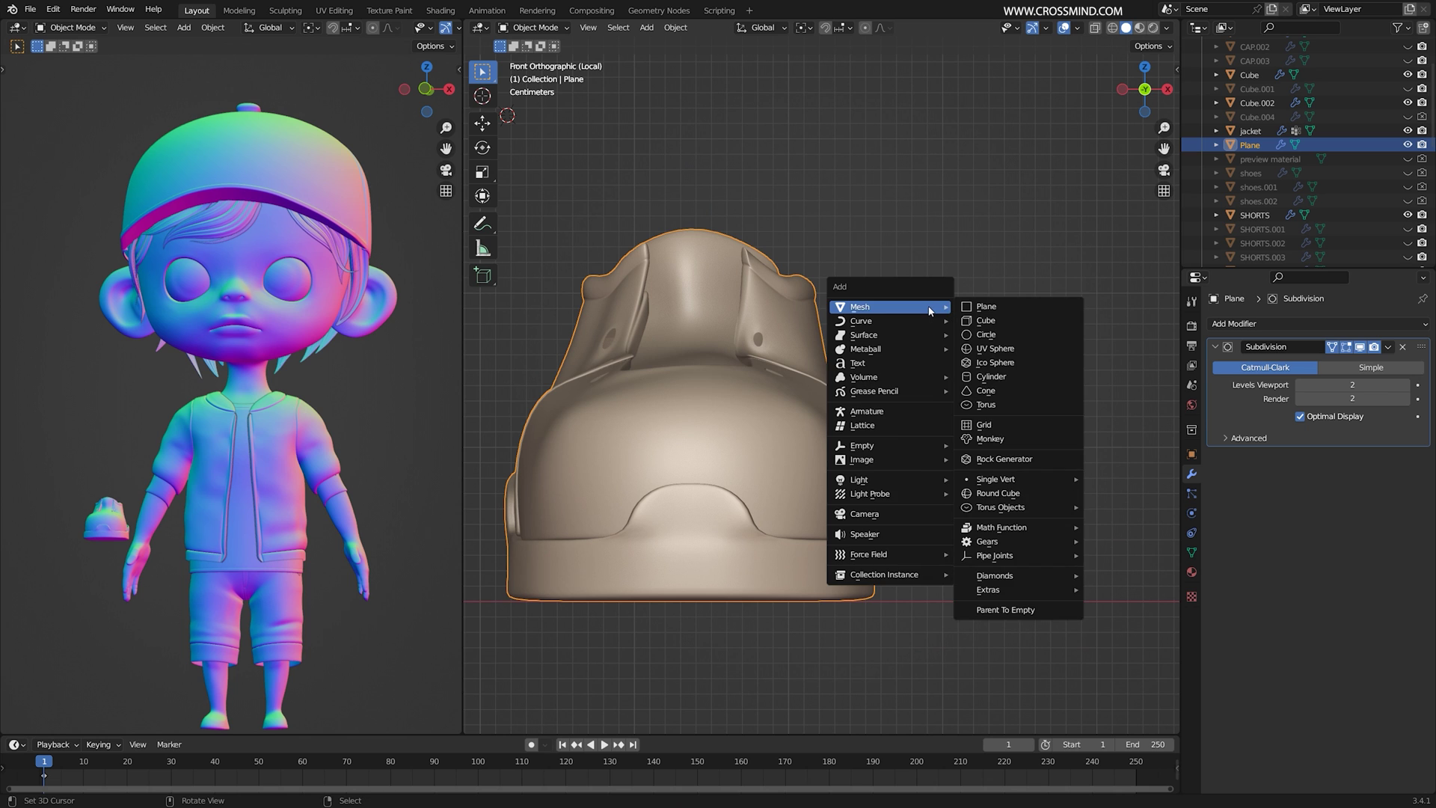
pyautogui.moveTo(938, 325)
pyautogui.click(1021, 322)
pyautogui.scroll(-6, 958, 382)
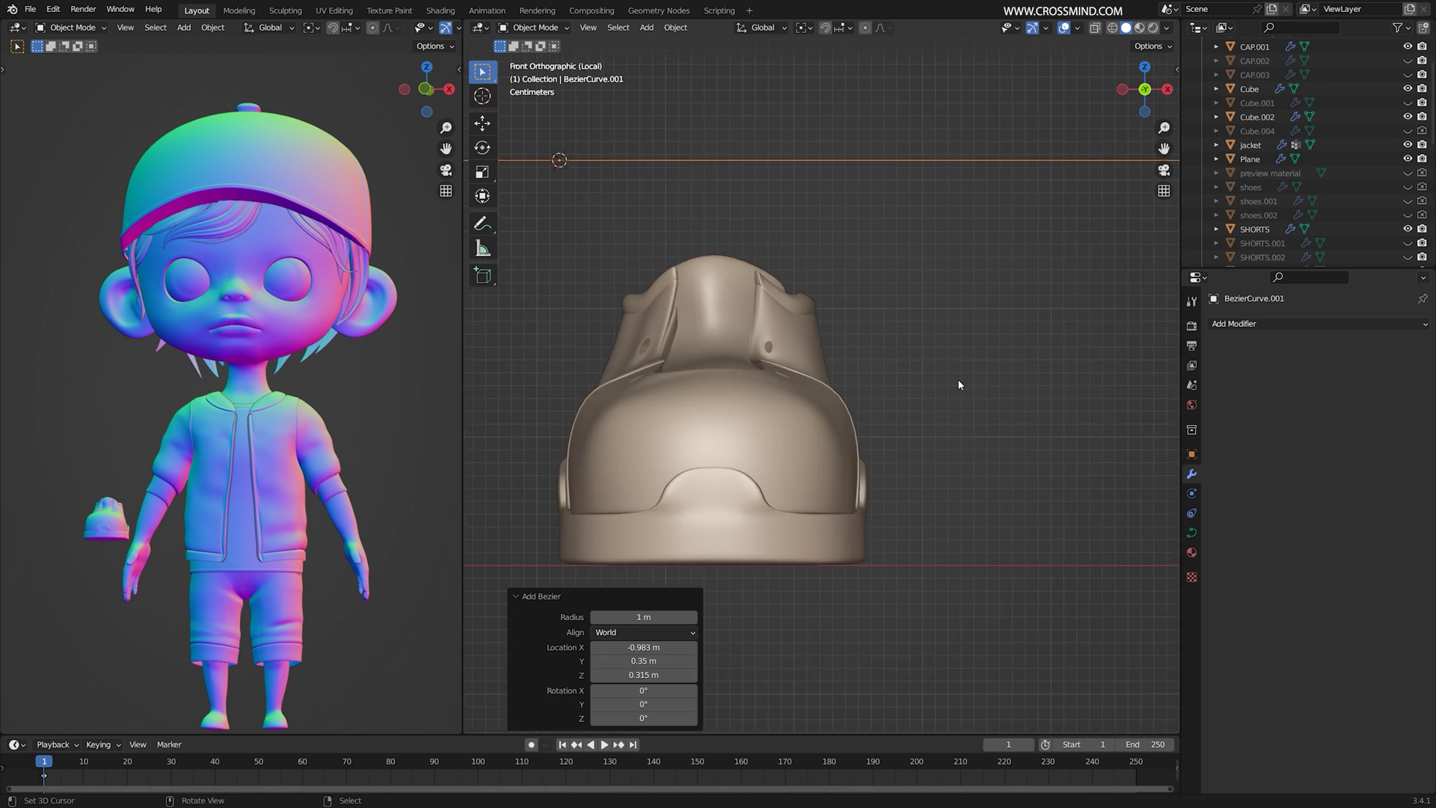
# - Enter edit mode on the curve and scale its points by 0.174 and again by 0.734
pyautogui.press('Tab')
pyautogui.scroll(-4, 957, 397)
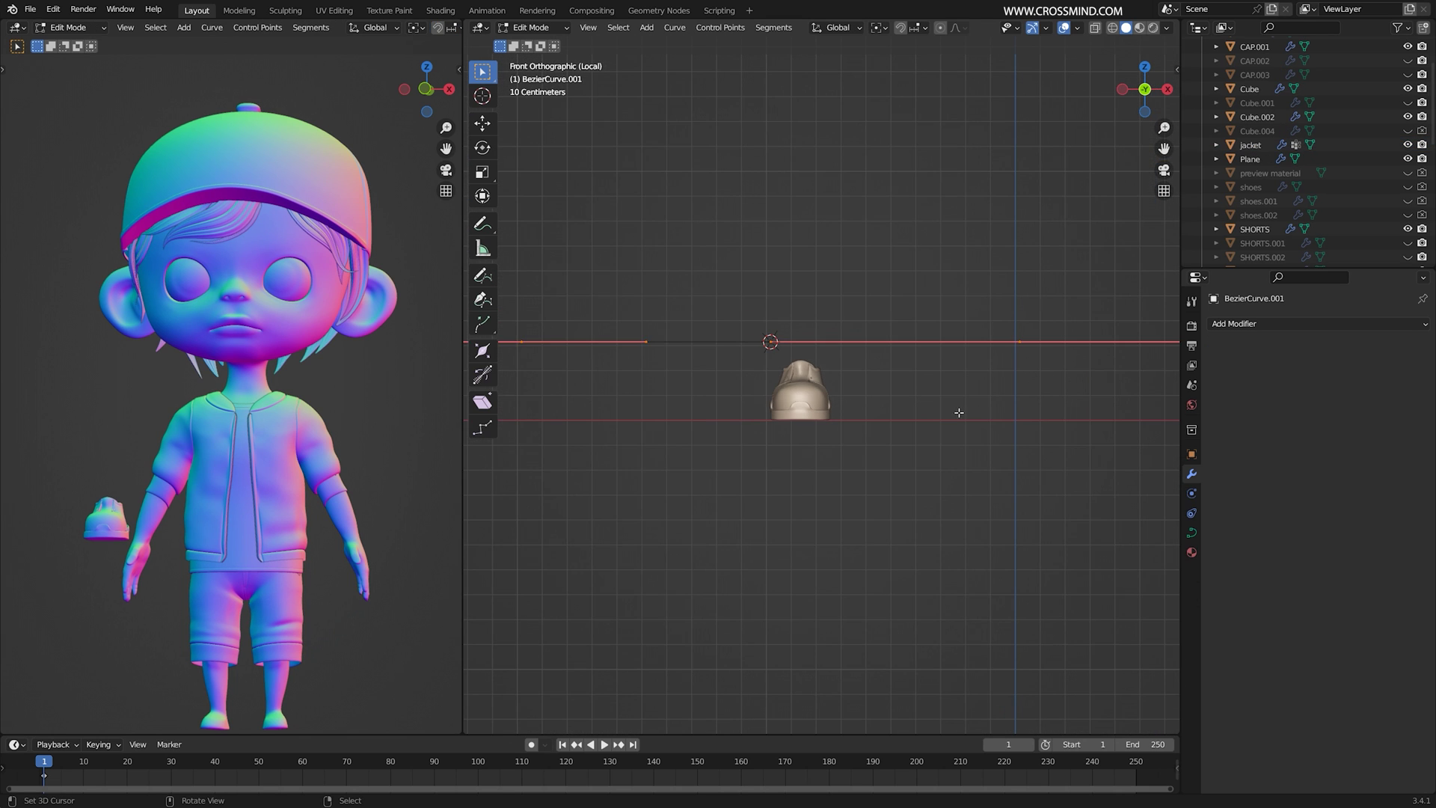
pyautogui.click(841, 366)
pyautogui.scroll(5, 841, 367)
pyautogui.press('s')
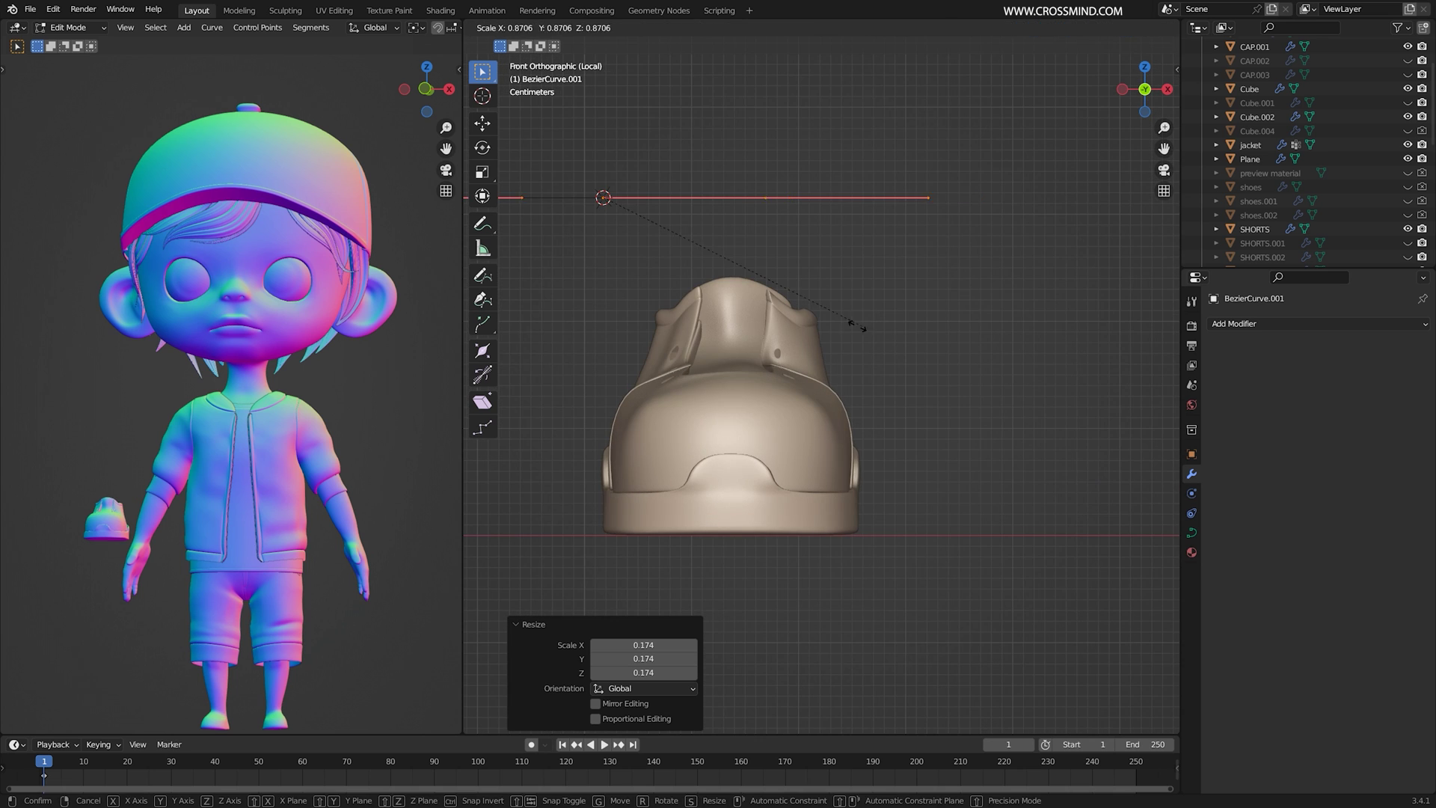
# - View the curve from the top and set its handle type to Vector
pyautogui.press('KP_7')
pyautogui.keyDown('shift'); pyautogui.moveTo(820, 318); pyautogui.dragTo(978, 625, button='middle'); pyautogui.keyUp('shift')
pyautogui.scroll(1, 954, 493)
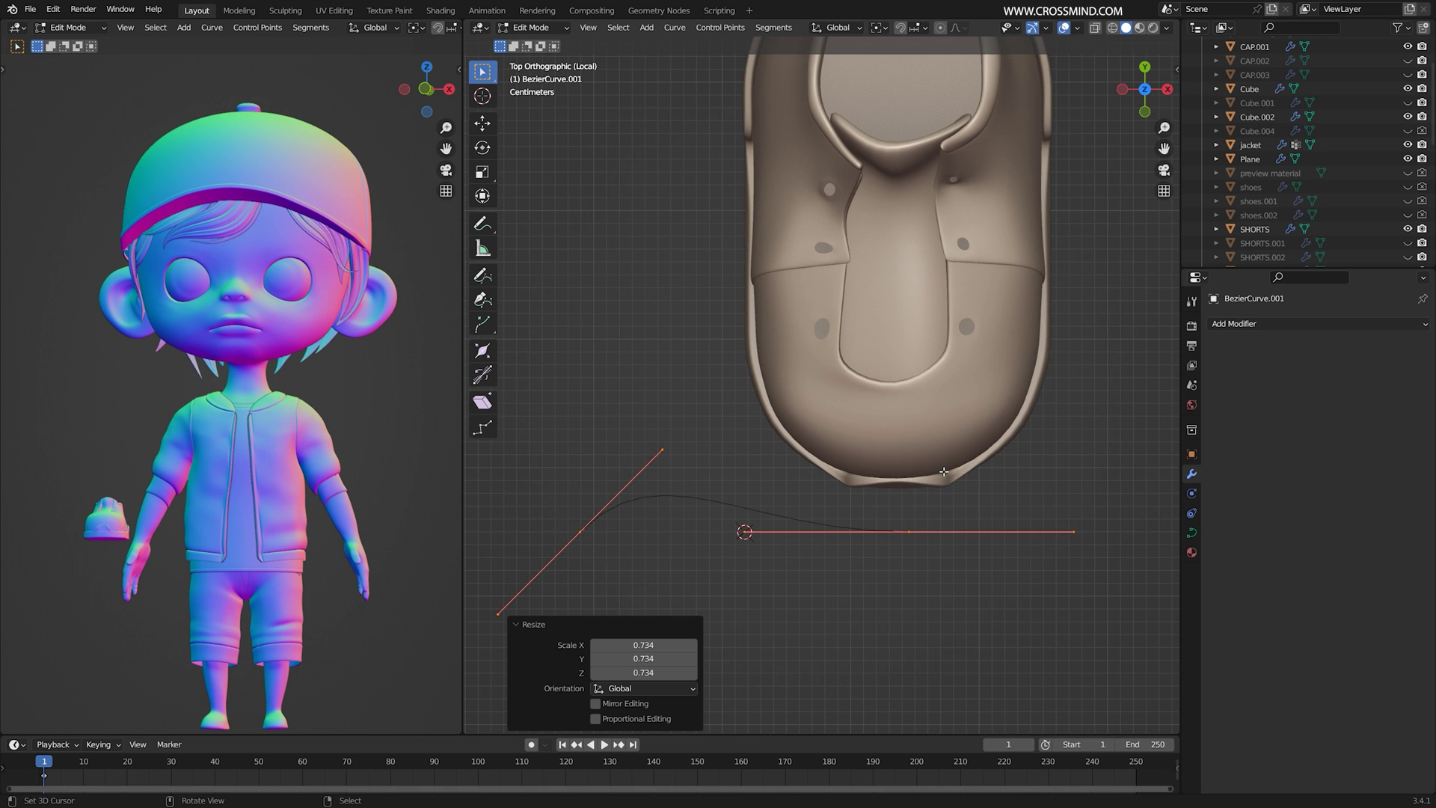
pyautogui.press('v')
pyautogui.click(909, 489)
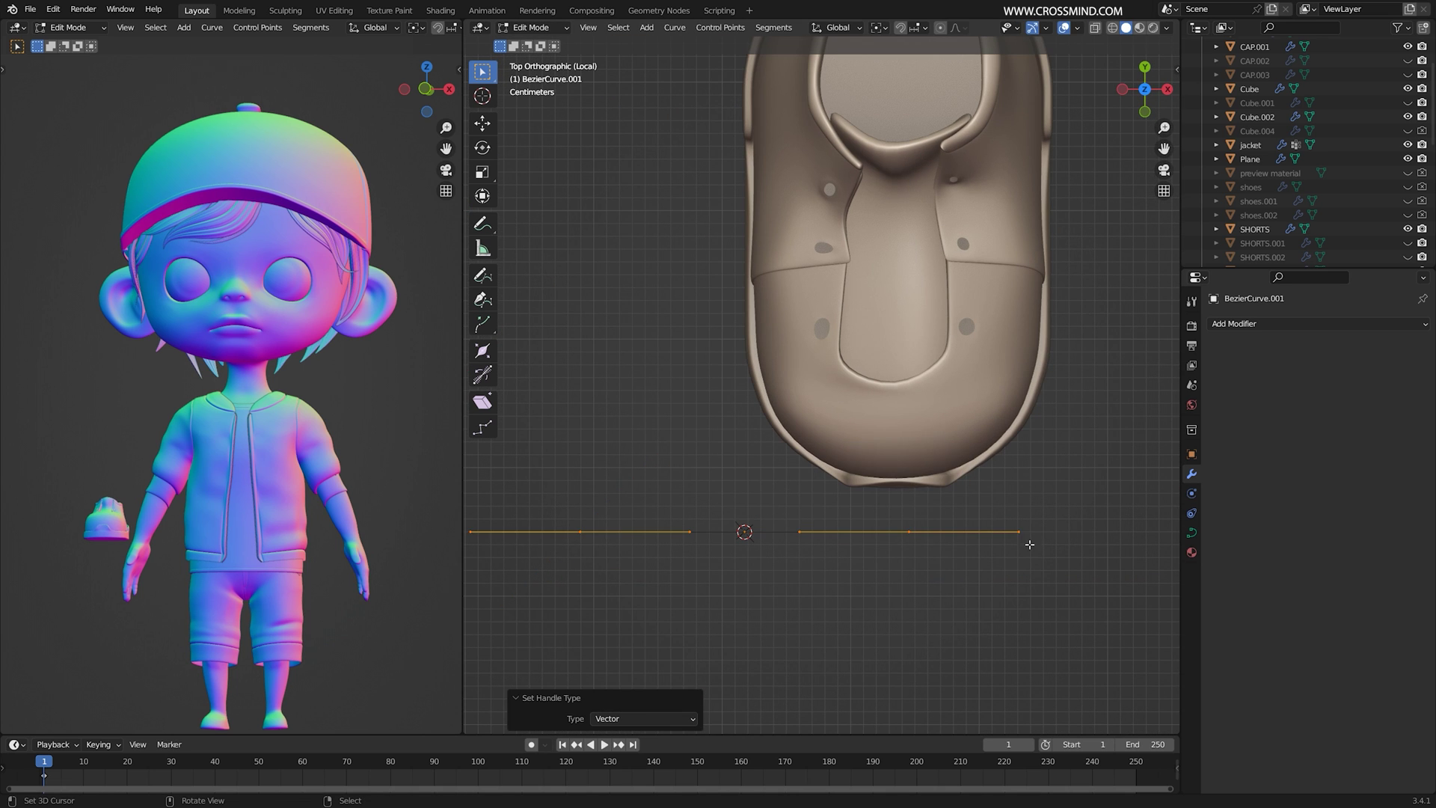
# - Scale the straight curve down and move it across the tongue opening between the front eyelets
pyautogui.click(885, 537)
pyautogui.press('g')
pyautogui.click(1001, 355)
pyautogui.scroll(2, 867, 447)
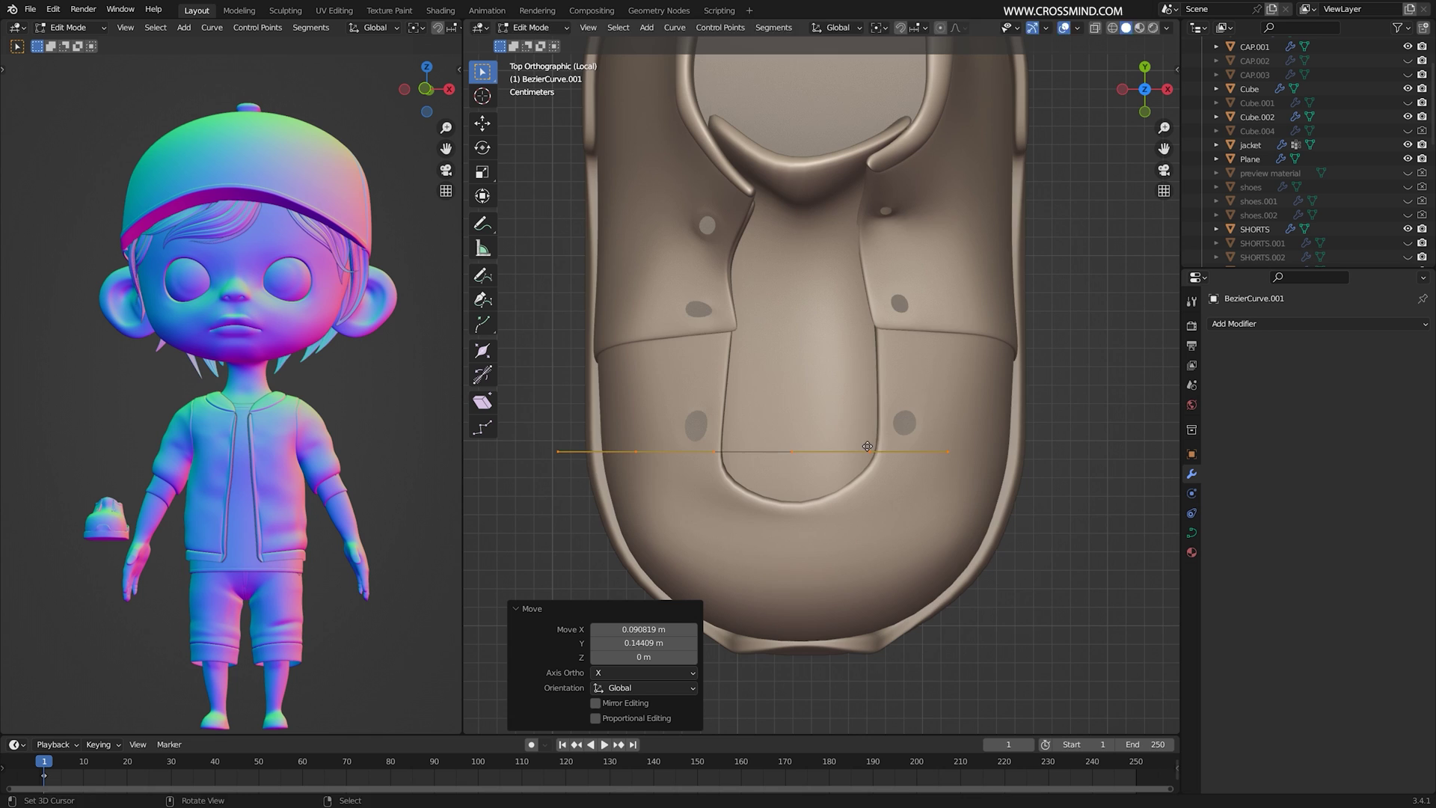
pyautogui.click(916, 426)
# - Lower the curve 0.14752 m along Z to the level of the front eyelets
pyautogui.moveTo(916, 427); pyautogui.dragTo(887, 361, button='middle')
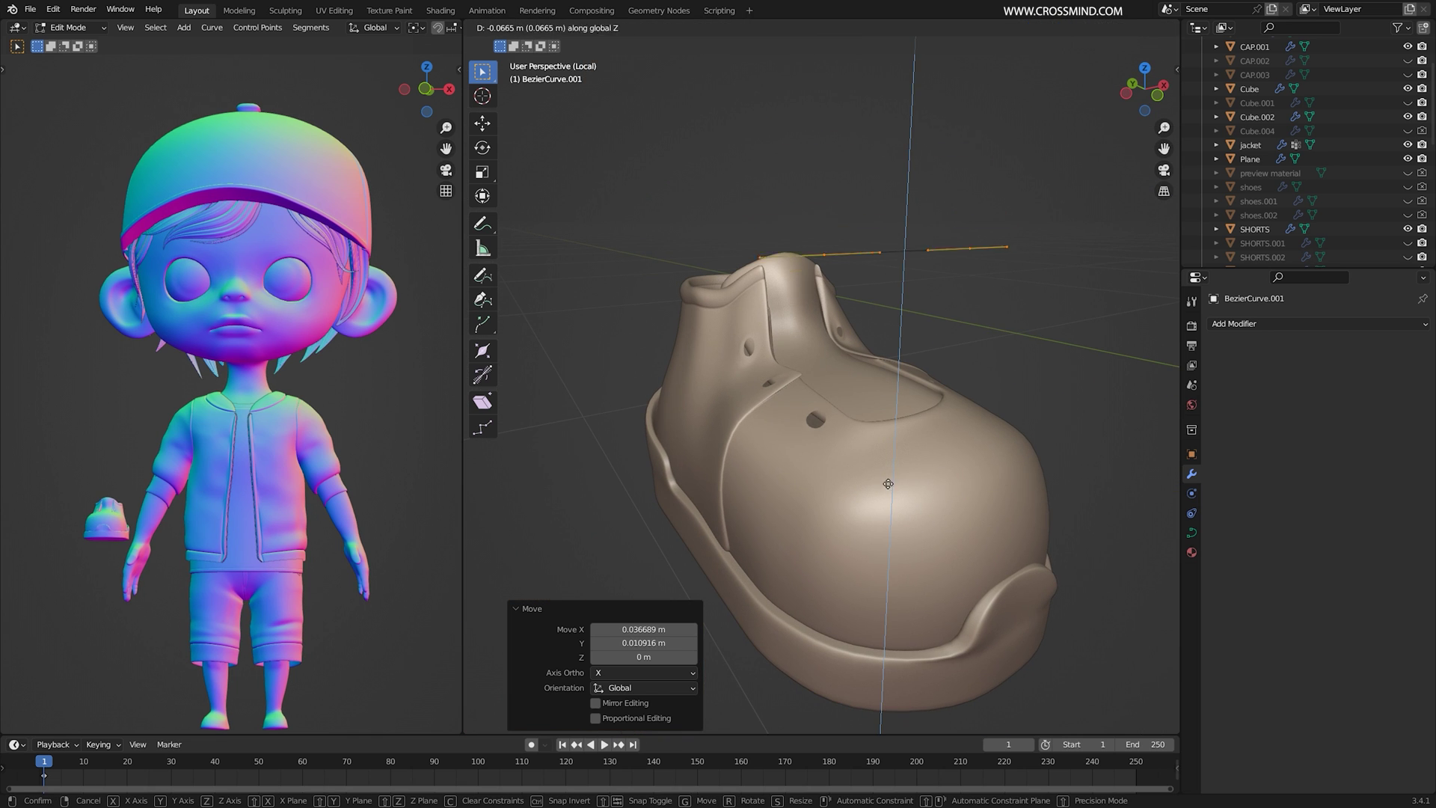
pyautogui.click(879, 584)
pyautogui.moveTo(878, 584); pyautogui.dragTo(892, 464, button='middle')
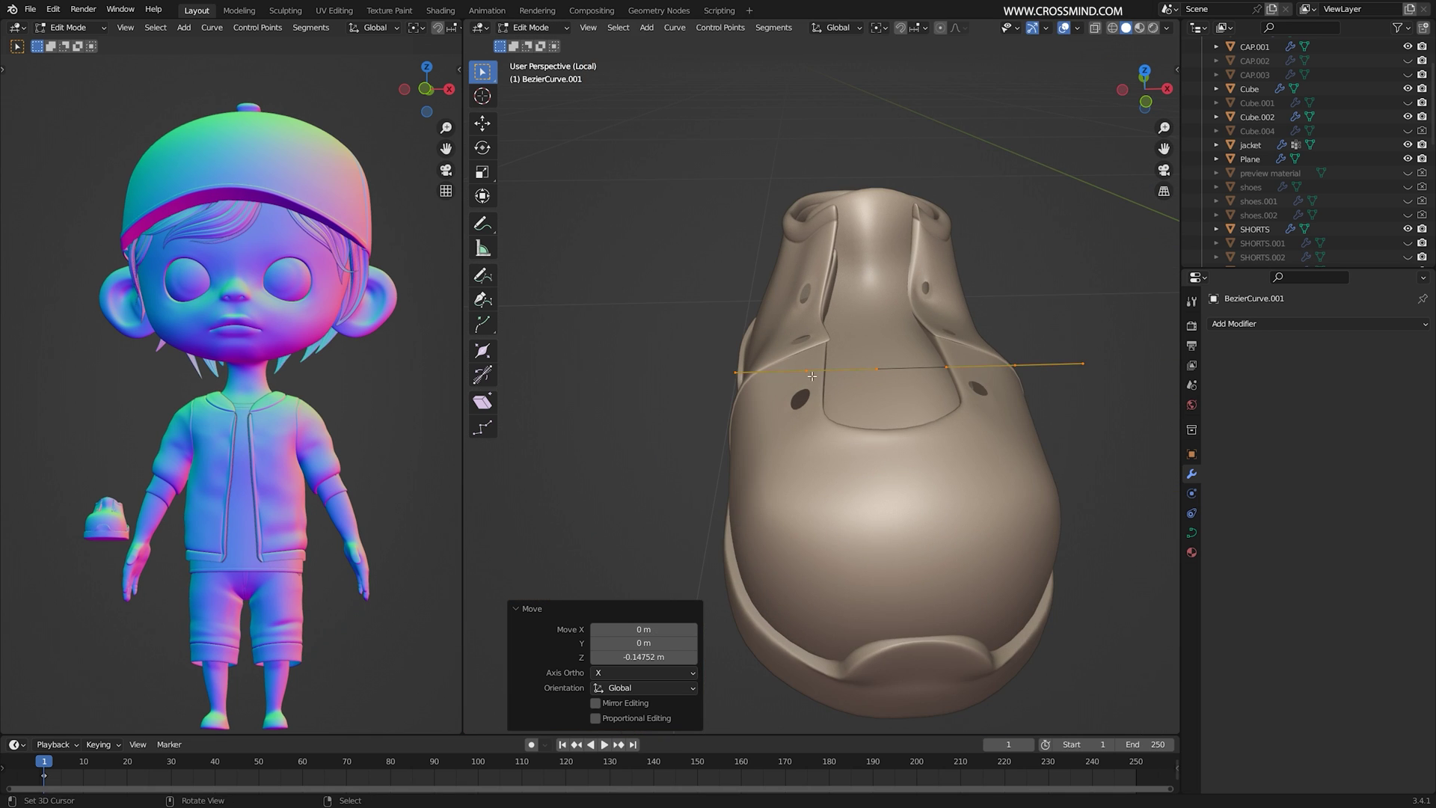
# - Leave edit mode and raise the curve's round bevel depth to turn it into a lace-thick tube
pyautogui.press('Tab')
pyautogui.click(1192, 532)
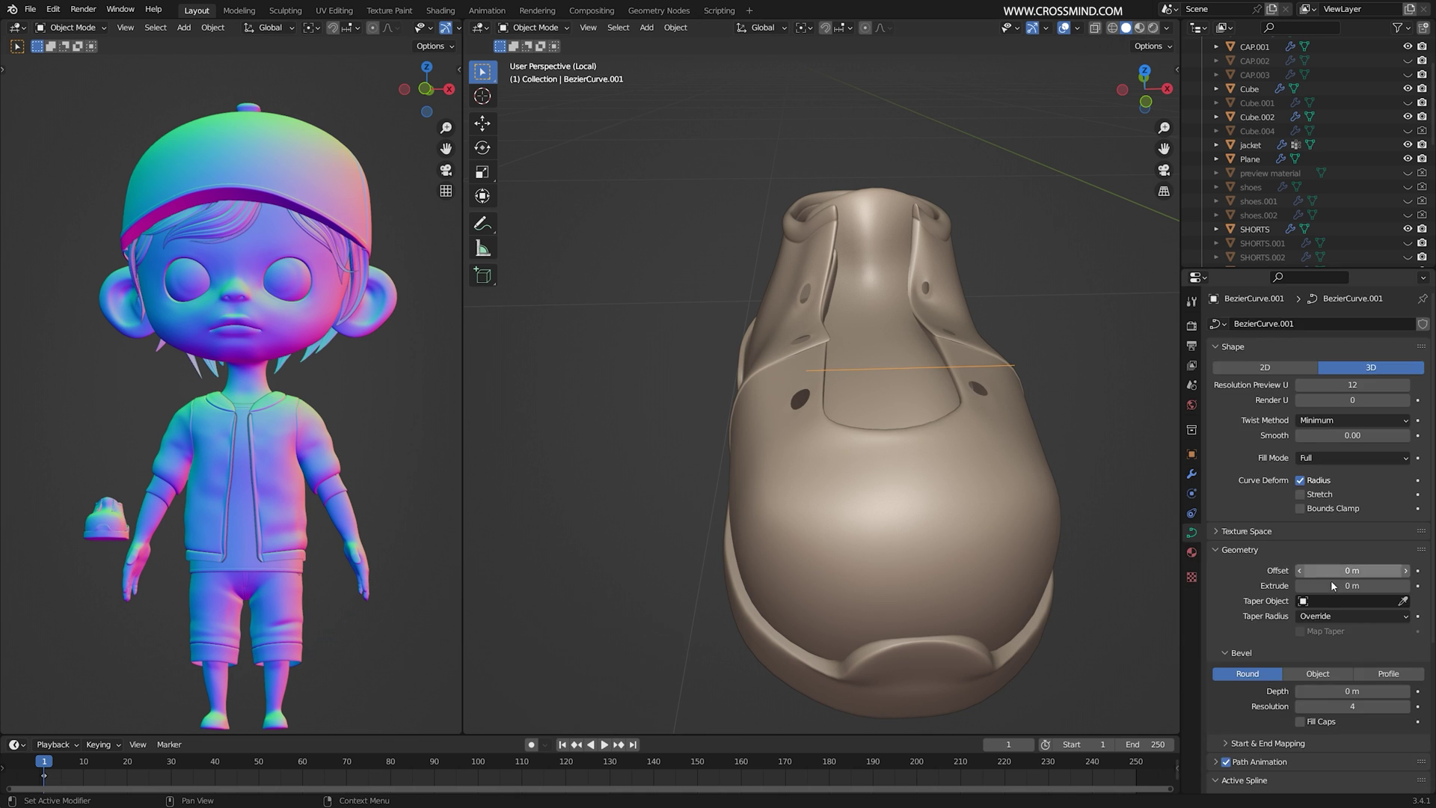
pyautogui.scroll(-6, 1332, 586)
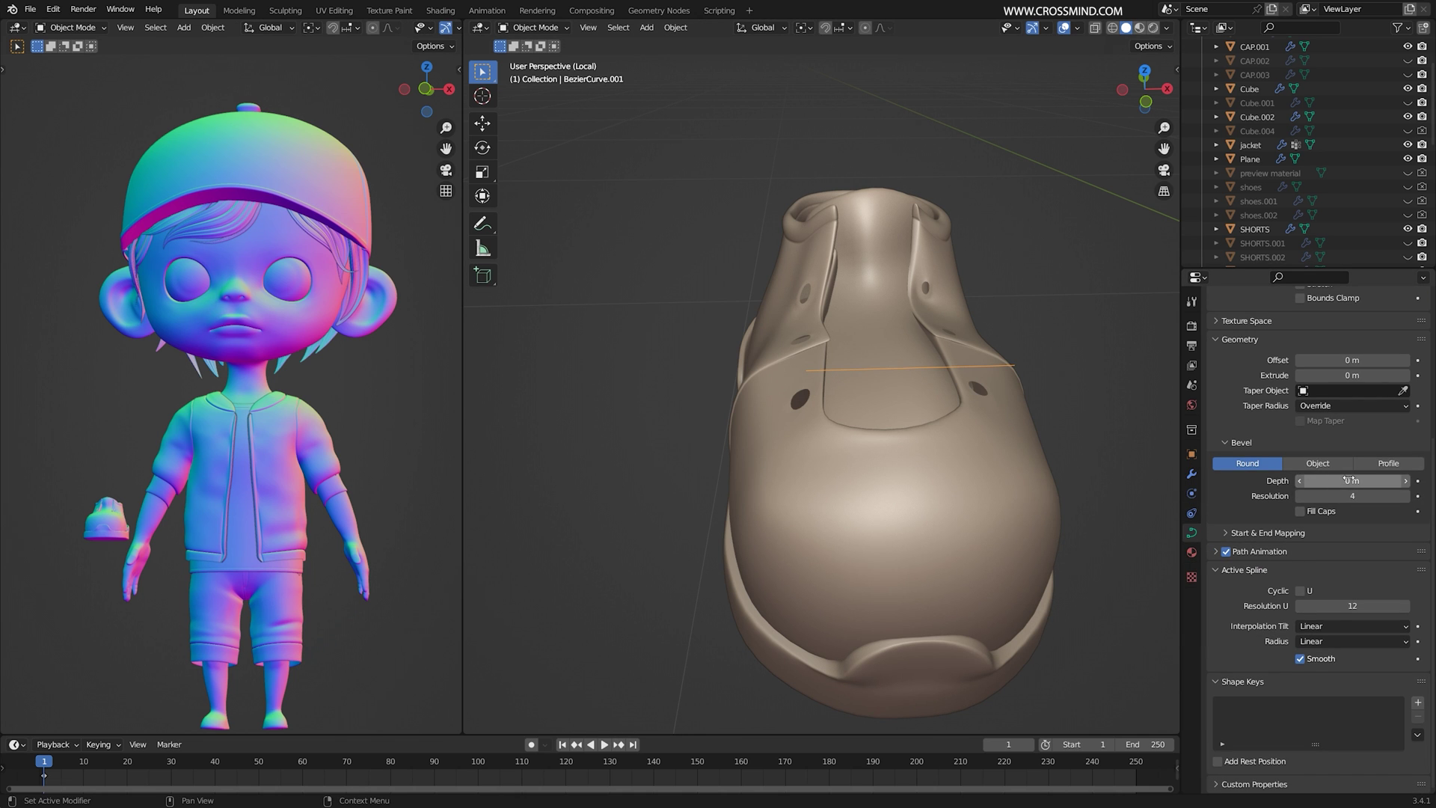
pyautogui.moveTo(1352, 481); pyautogui.dragTo(1355, 481)
# - Rotate the lace's two end points so both ends bend downward, and shift them inward above the front eyelets
pyautogui.moveTo(748, 441); pyautogui.dragTo(818, 452, button='middle')
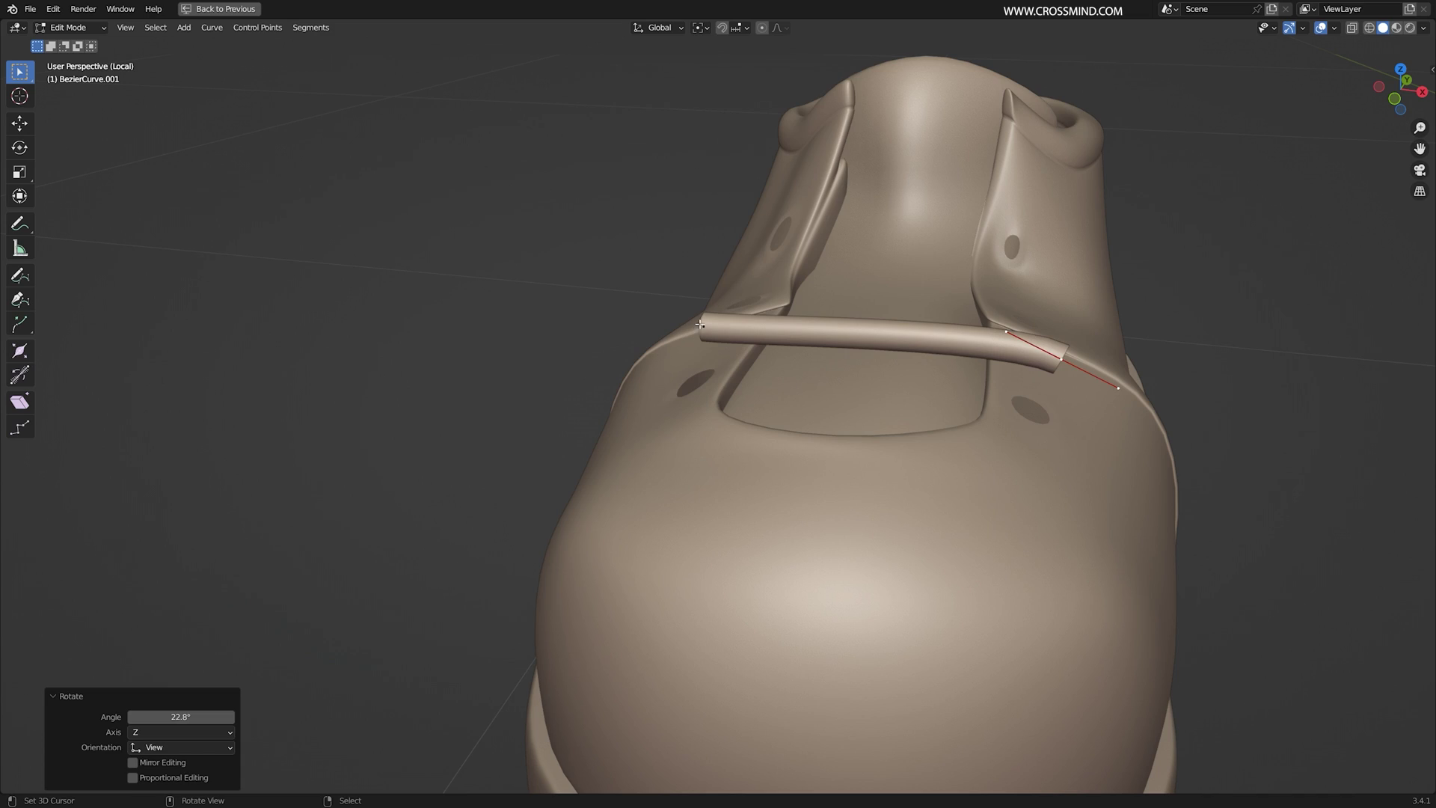
pyautogui.rightClick(710, 328)
pyautogui.moveTo(838, 371); pyautogui.dragTo(911, 345, button='middle')
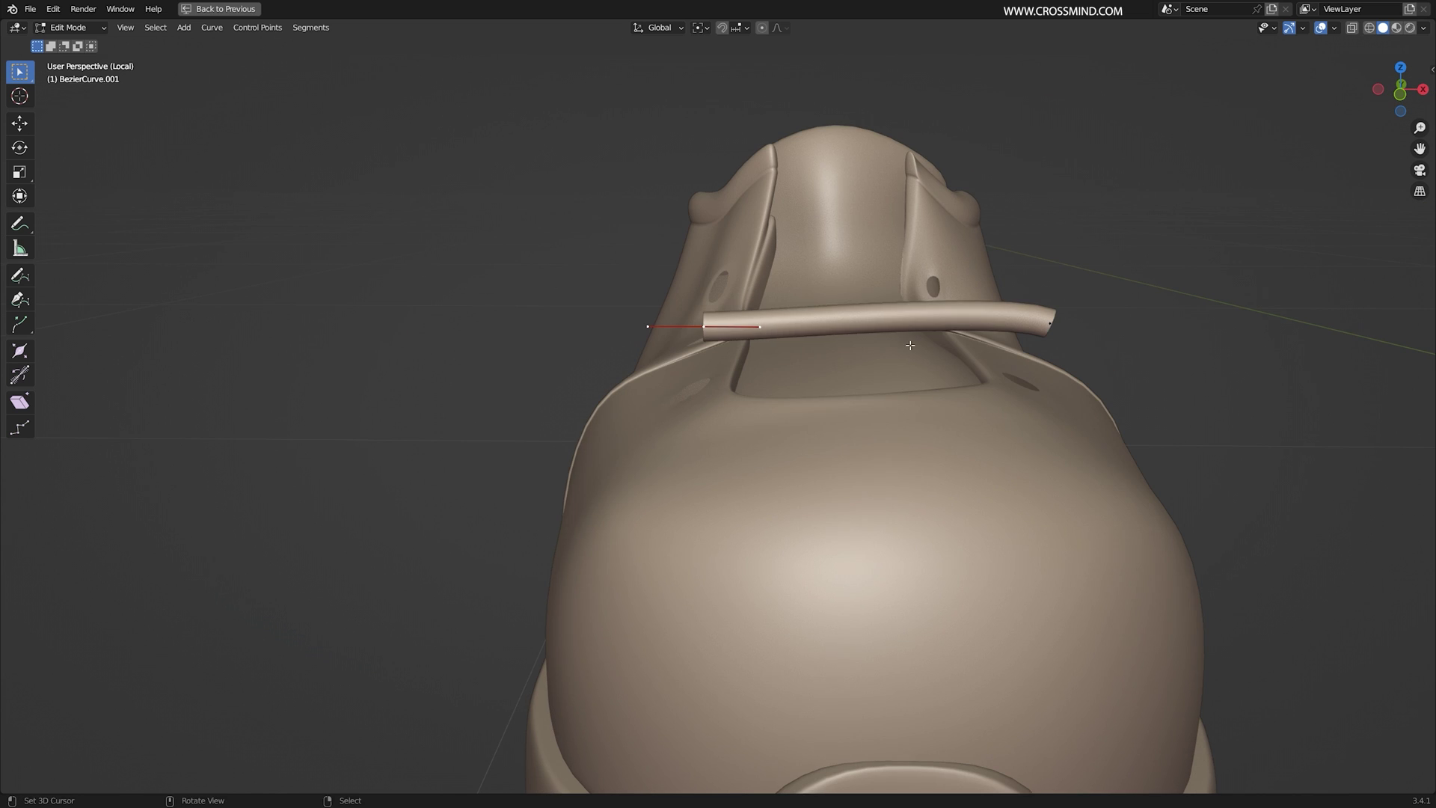
pyautogui.press('r')
pyautogui.click(857, 274)
pyautogui.press('g')
pyautogui.click(830, 279)
pyautogui.rightClick(1068, 328)
pyautogui.press('g')
pyautogui.click(1053, 342)
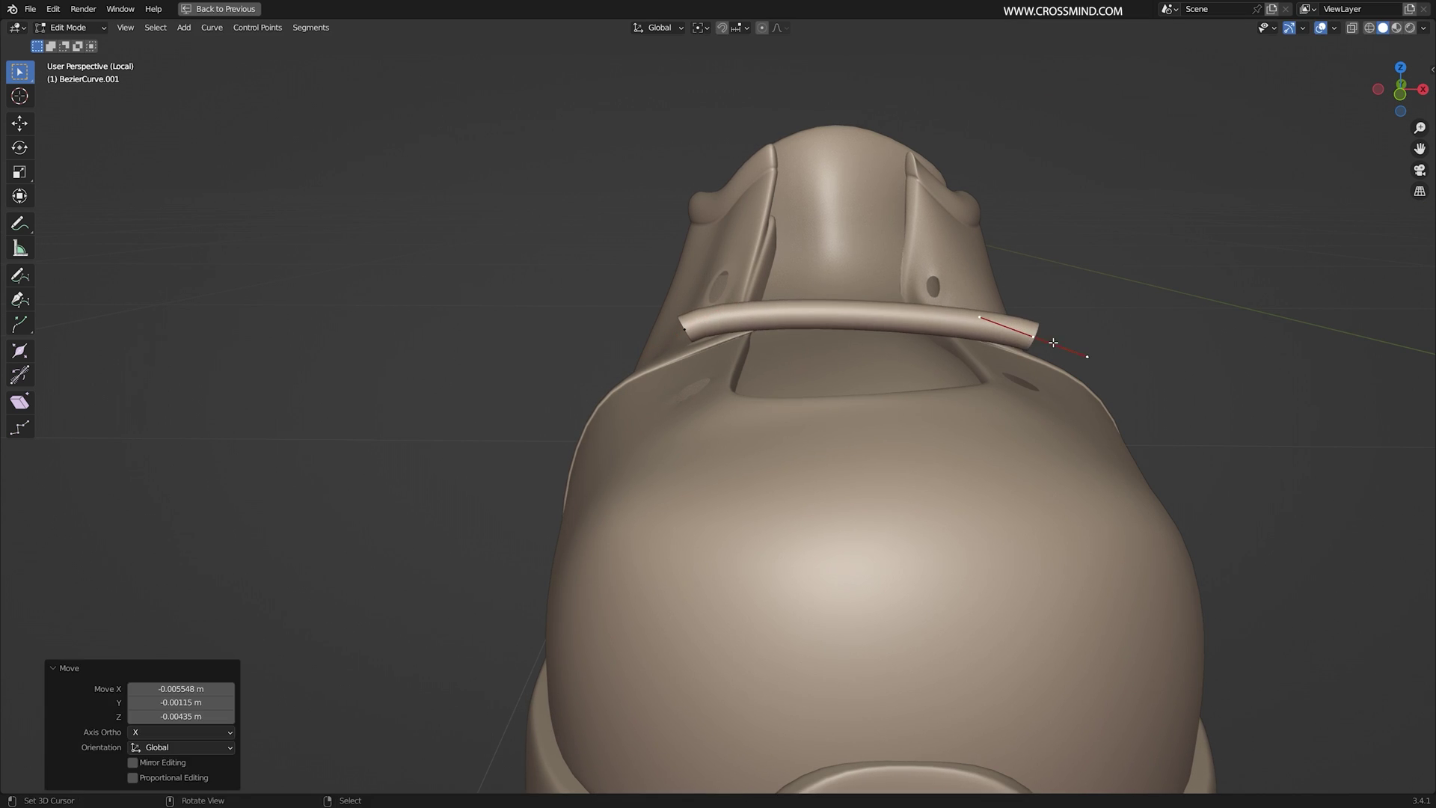
# - Extrude the lace's end points upward to form a raised strap with short legs at both ends
pyautogui.press('a')
pyautogui.moveTo(944, 395); pyautogui.dragTo(952, 389, button='middle')
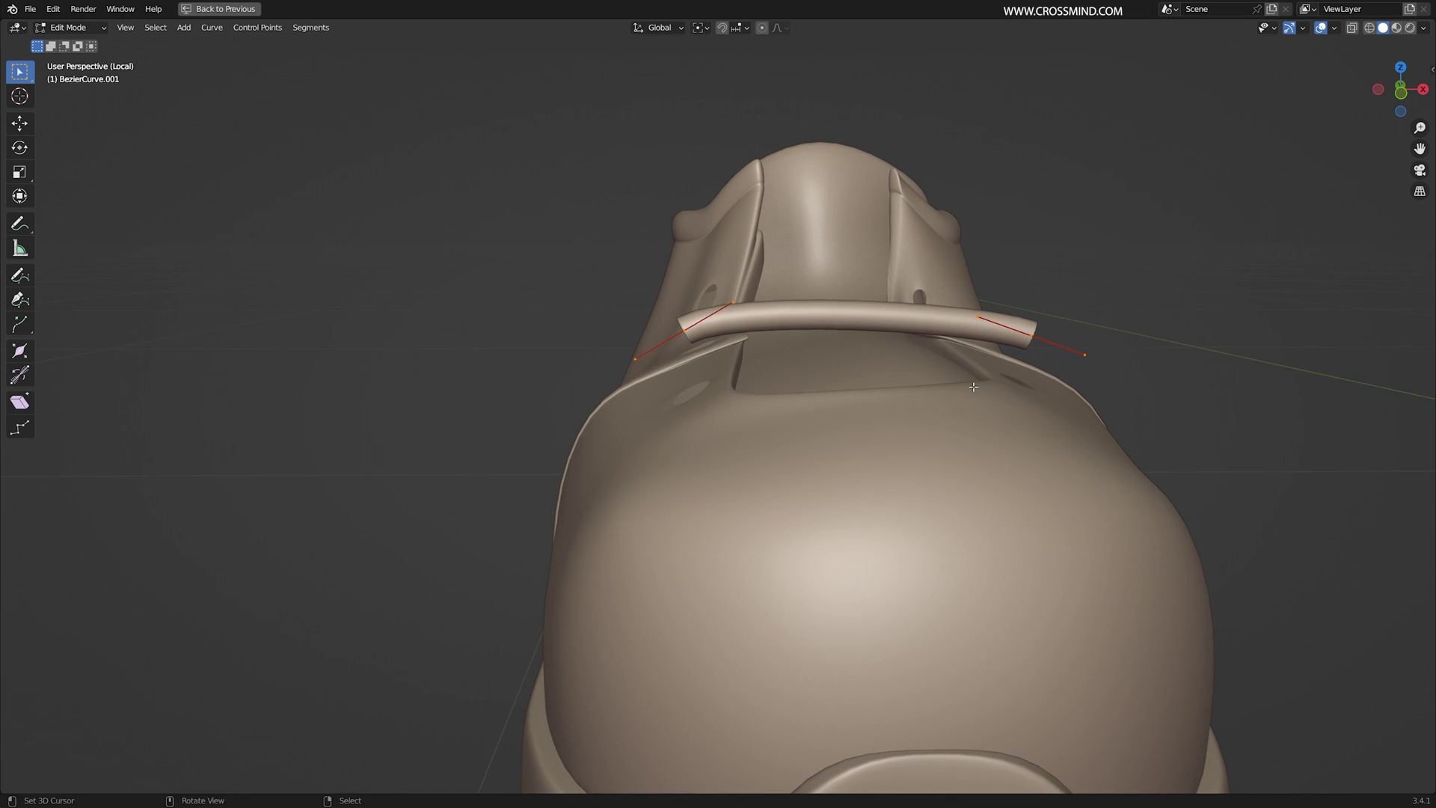
pyautogui.press('e')
pyautogui.press('z')
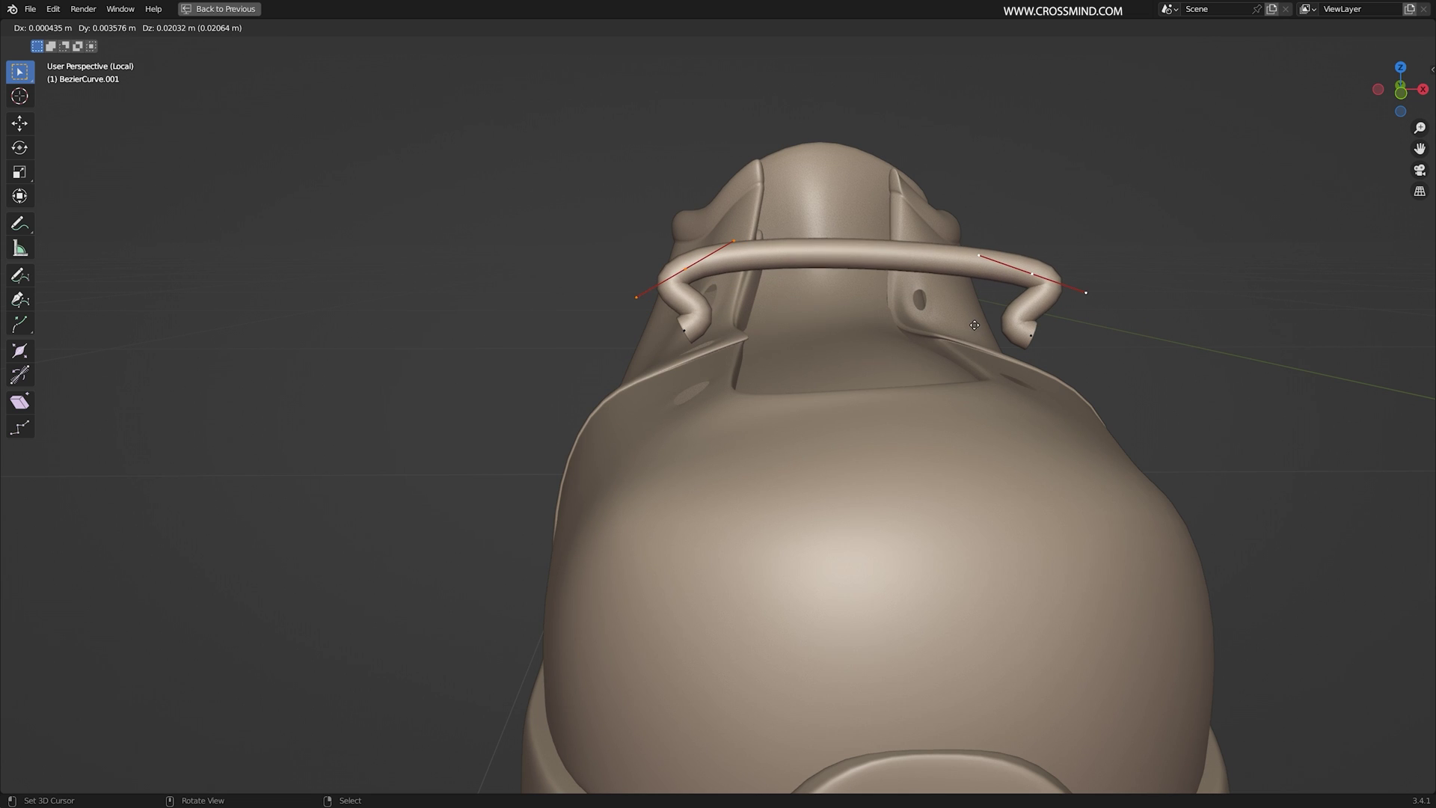
pyautogui.click(906, 344)
# - Rotate the lower end point of the lace's left leg and move it about 0.027 m down toward the front eyelet
pyautogui.moveTo(907, 345); pyautogui.dragTo(904, 370, button='middle')
pyautogui.rightClick(682, 326)
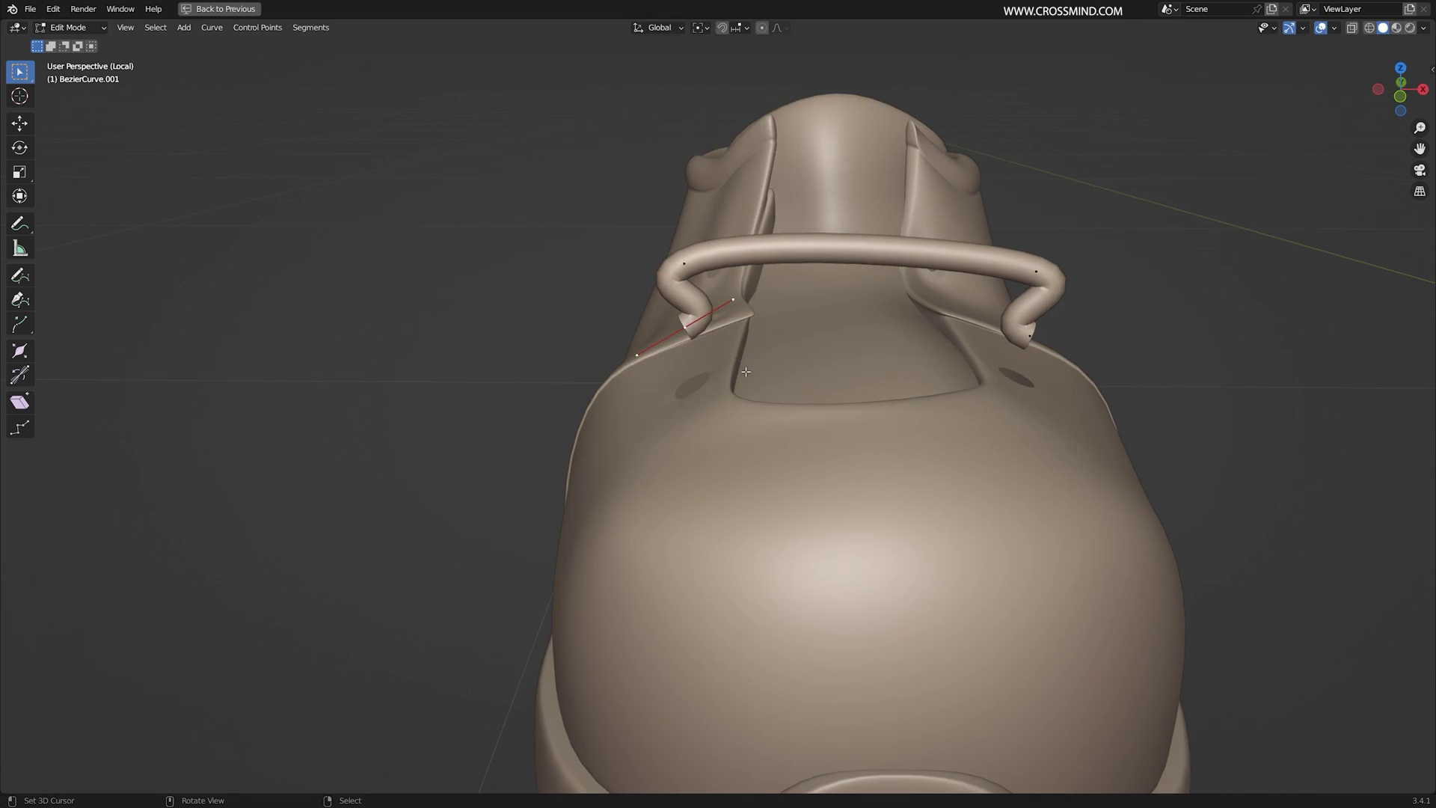
pyautogui.moveTo(646, 383); pyautogui.dragTo(638, 356, button='middle')
pyautogui.press('r')
pyautogui.click(695, 367)
pyautogui.press('g')
pyautogui.click(714, 353)
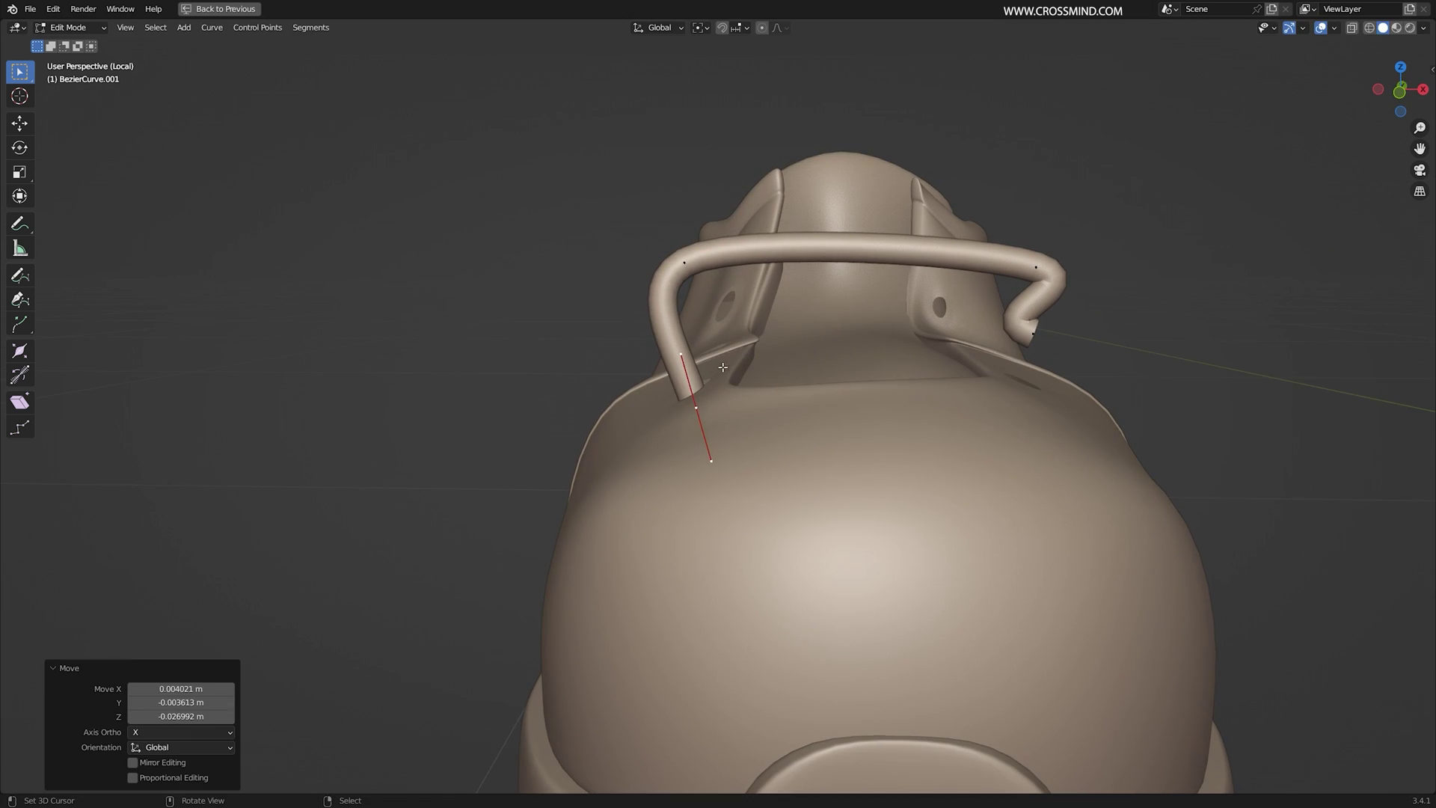
# - Angle the lower end point of the lace's right leg inward and move it about 0.031 m down toward its eyelet
pyautogui.rightClick(1032, 339)
pyautogui.click(1058, 419)
pyautogui.press('g')
pyautogui.click(1038, 507)
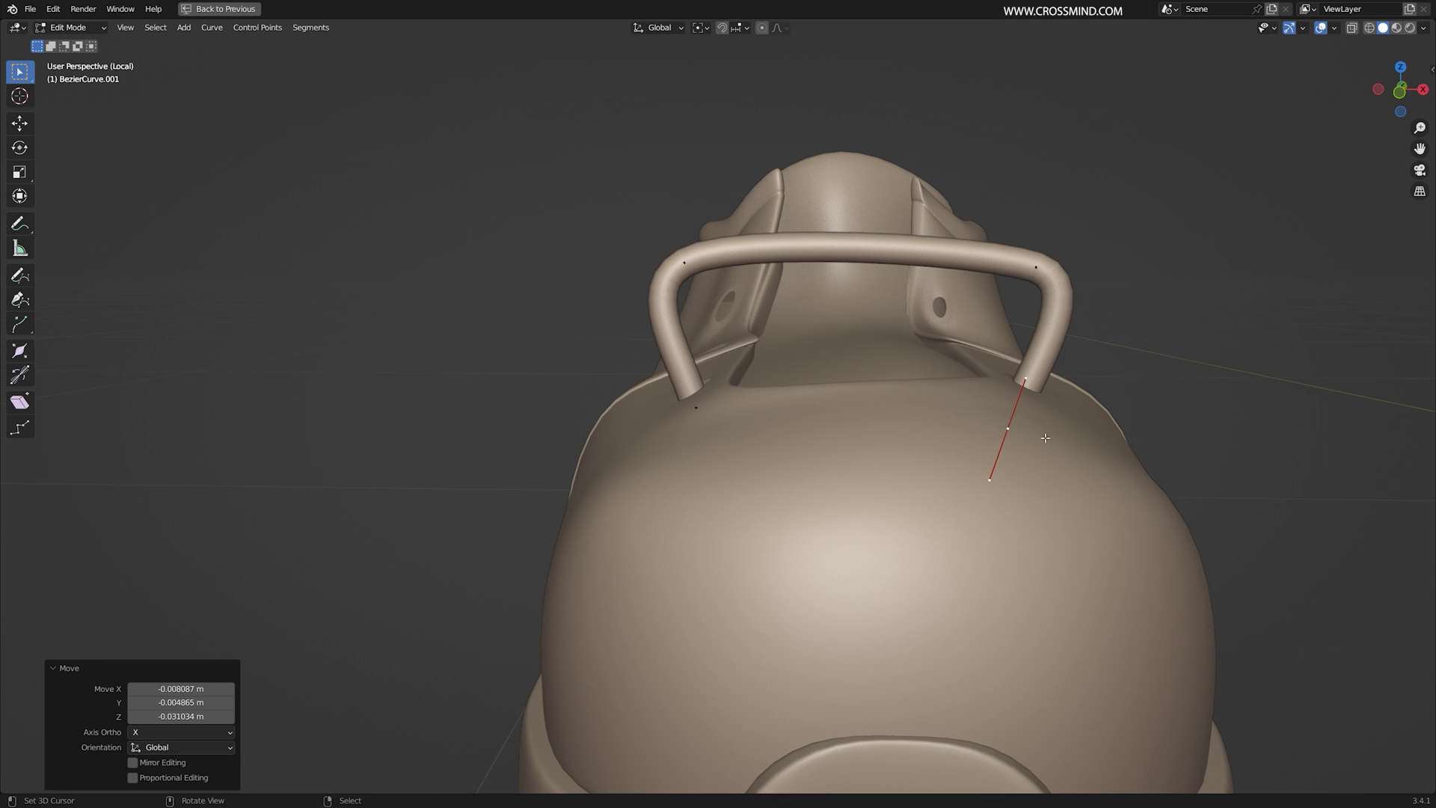
# - Scale the lace's two upper bend points and move its points so the ends seat in the front eyelets
pyautogui.rightClick(1037, 268)
pyautogui.keyDown('shift'); pyautogui.rightClick(685, 263); pyautogui.keyUp('shift')
pyautogui.press('s')
pyautogui.press('g')
pyautogui.moveTo(911, 440); pyautogui.dragTo(960, 515, button='middle')
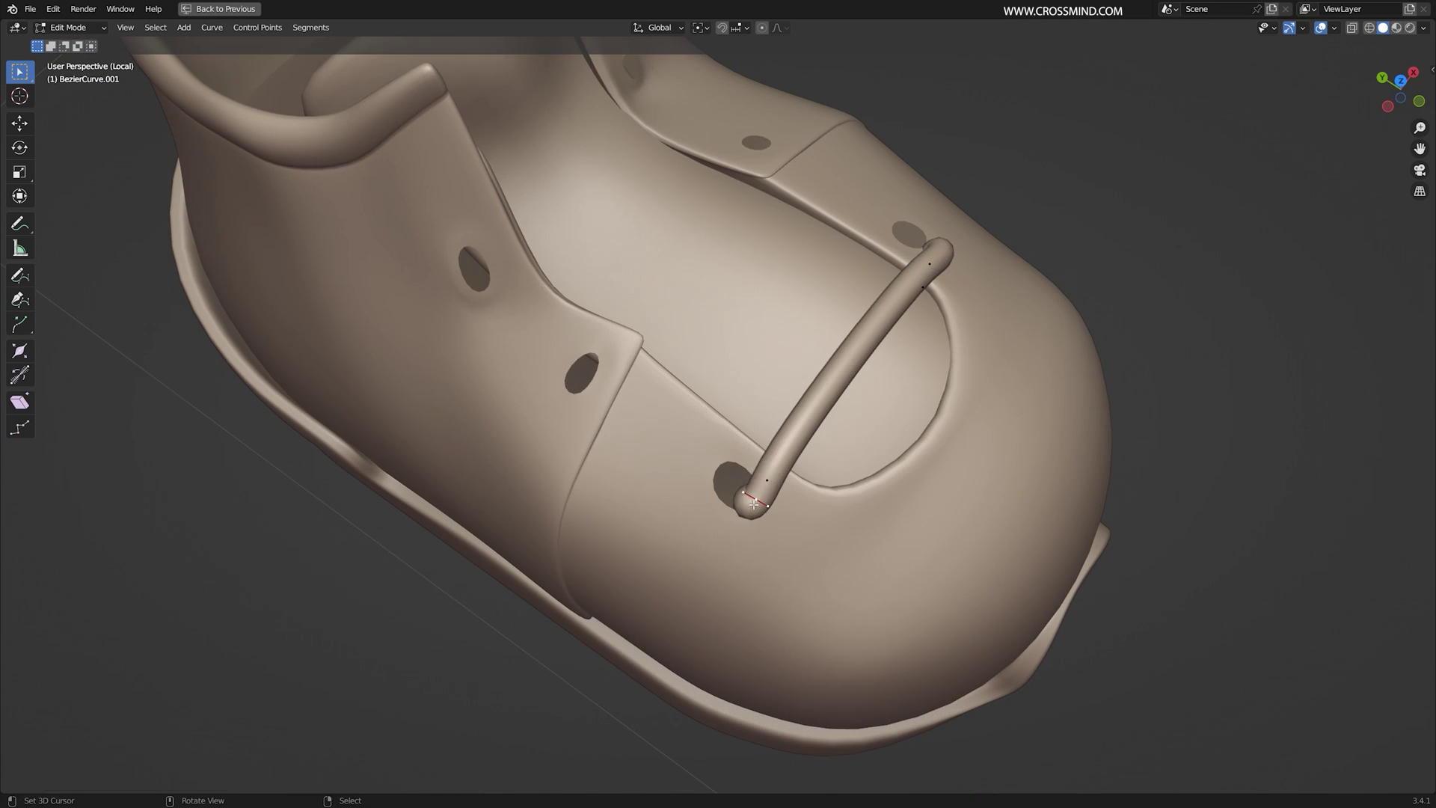
pyautogui.press('g')
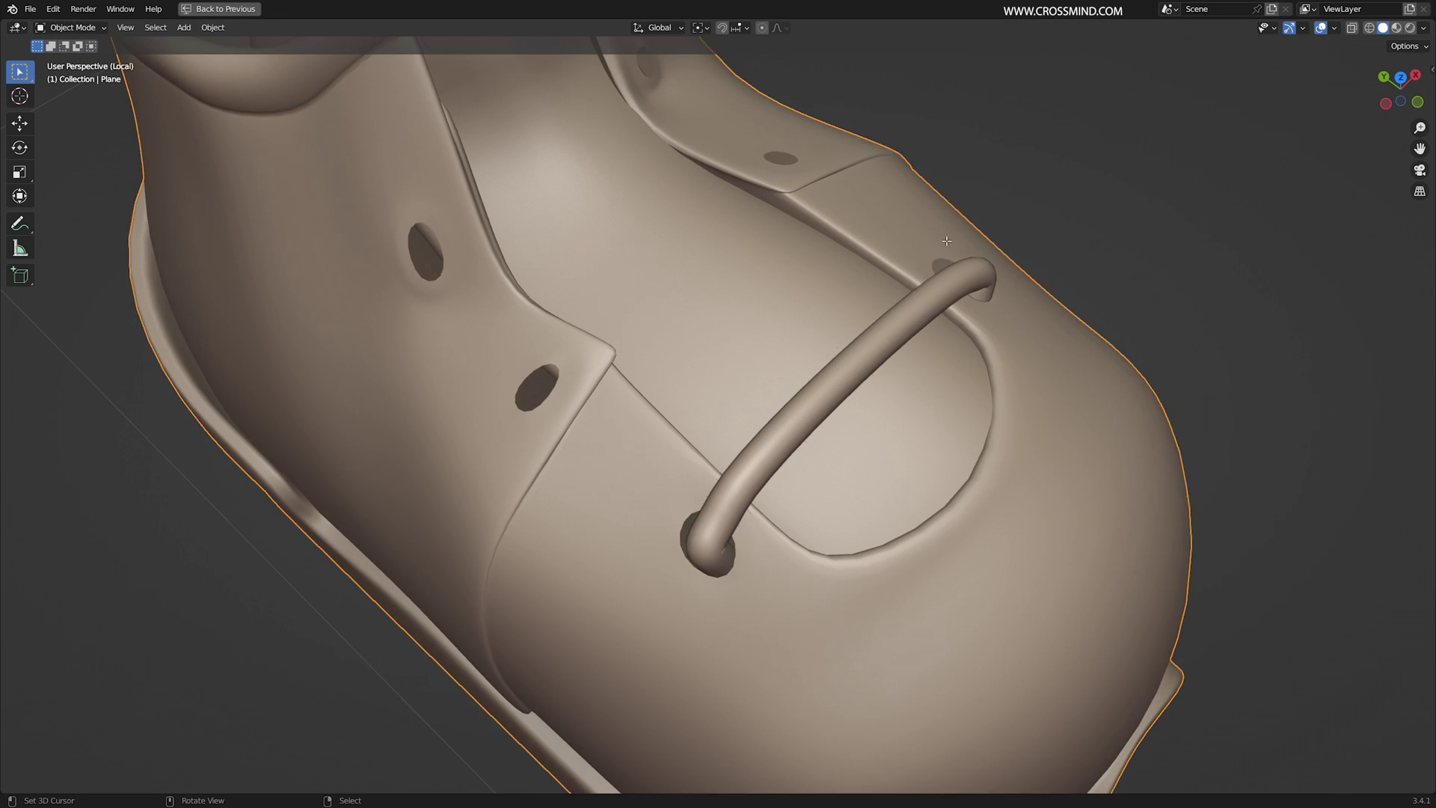
# - Select the face rings around all six eyelet holes on the shoe mesh and extrude them 0.00254 m along their normals
pyautogui.press('Tab')
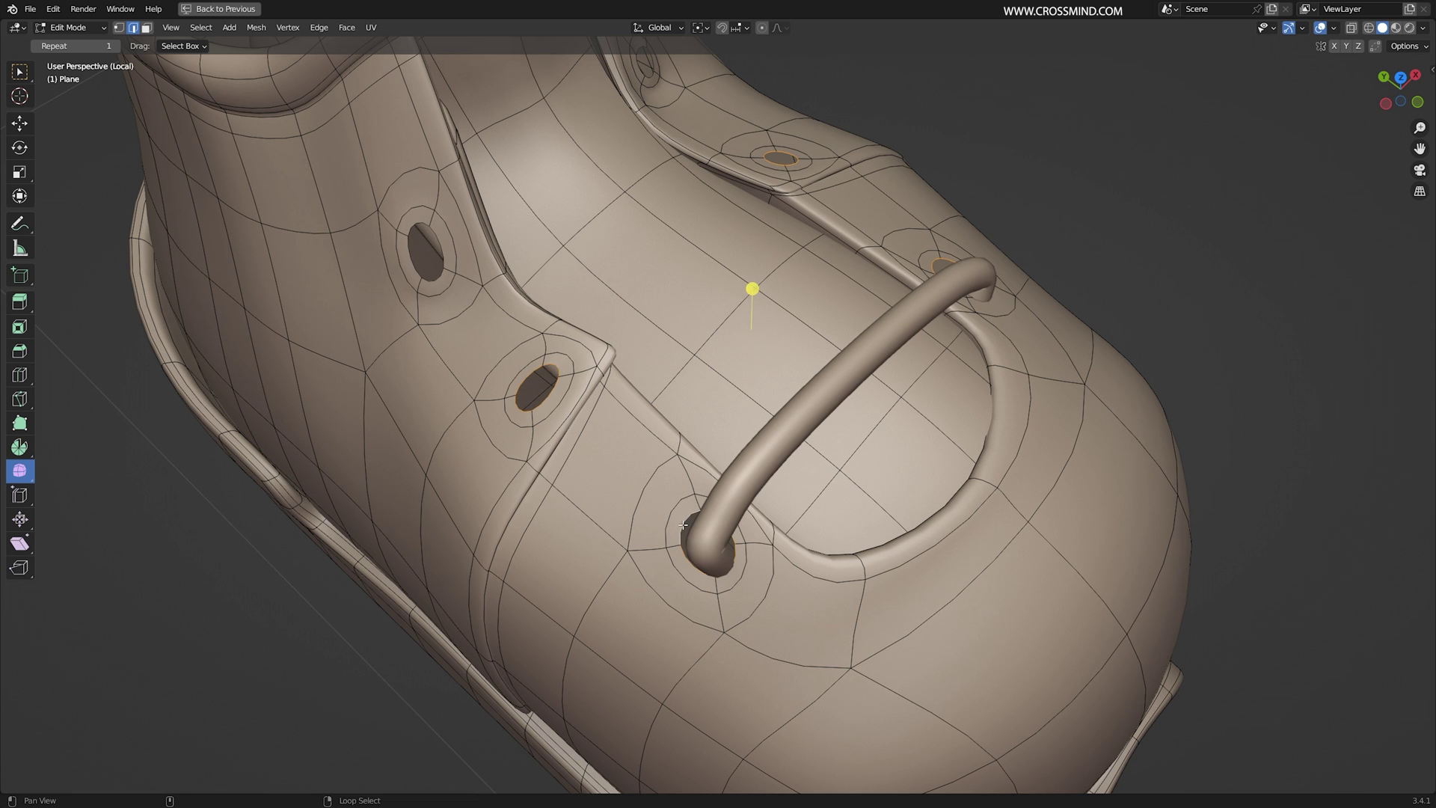
pyautogui.keyDown('shift'); pyautogui.moveTo(672, 118); pyautogui.dragTo(759, 256, button='middle'); pyautogui.keyUp('shift')
pyautogui.press('3')
pyautogui.keyDown('alt'); pyautogui.rightClick(882, 295); pyautogui.keyUp('alt')
pyautogui.keyDown('alt'); pyautogui.keyDown('shift'); pyautogui.rightClick(780, 172); pyautogui.keyUp('shift'); pyautogui.keyUp('alt')
pyautogui.hotkey('alt', 'e')
pyautogui.keyDown('alt'); pyautogui.keyDown('shift'); pyautogui.rightClick(545, 327); pyautogui.keyUp('shift'); pyautogui.keyUp('alt')
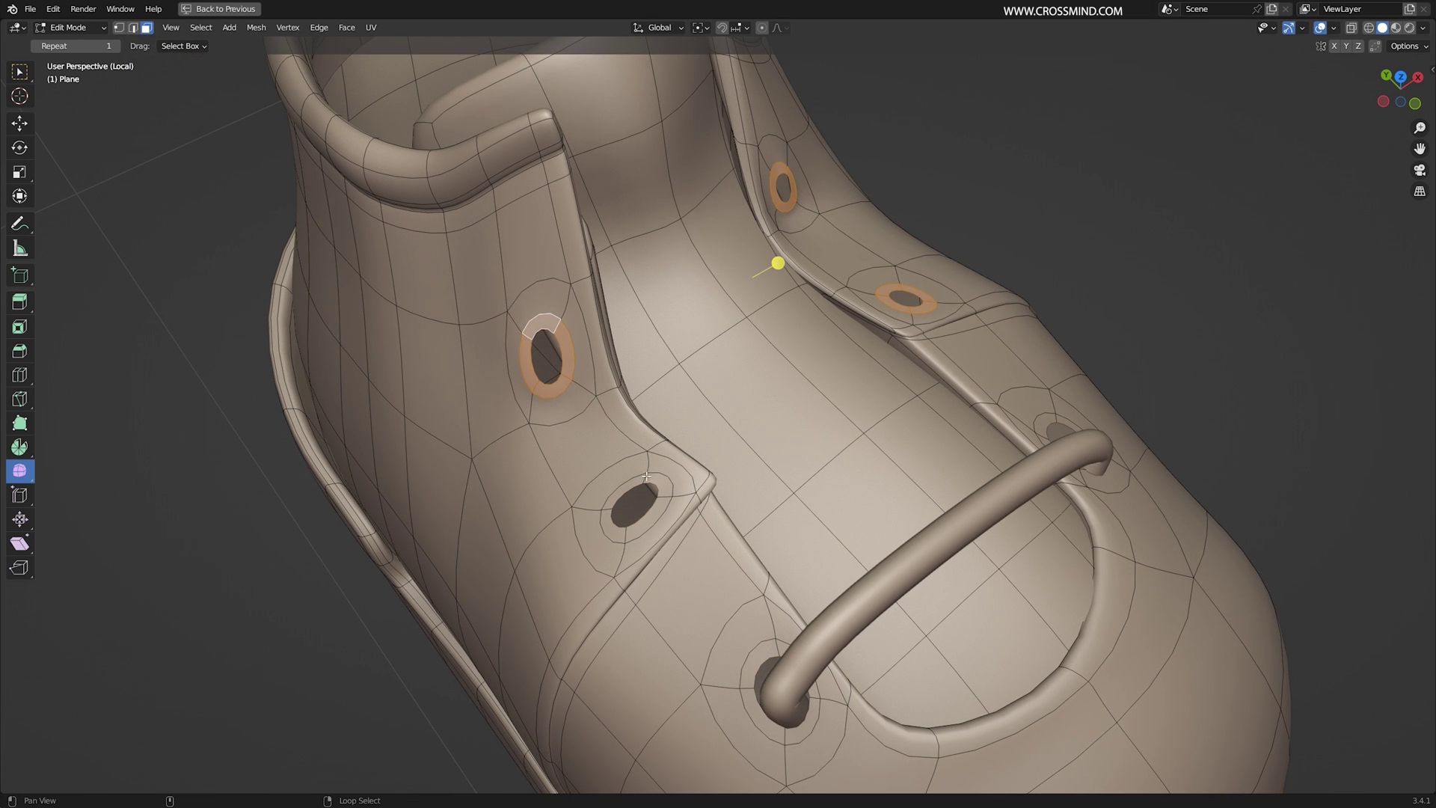
pyautogui.scroll(1, 1043, 422)
pyautogui.moveTo(1054, 467)
pyautogui.keyDown('shift'); pyautogui.mouseDown(button='middle')
pyautogui.moveTo(1043, 422)
pyautogui.moveTo(1015, 442)
pyautogui.moveTo(1046, 441)
pyautogui.mouseUp(button='middle'); pyautogui.keyUp('shift')
pyautogui.scroll(-1, 1042, 426)
pyautogui.hotkey('alt', 'e')
pyautogui.click(1045, 438)
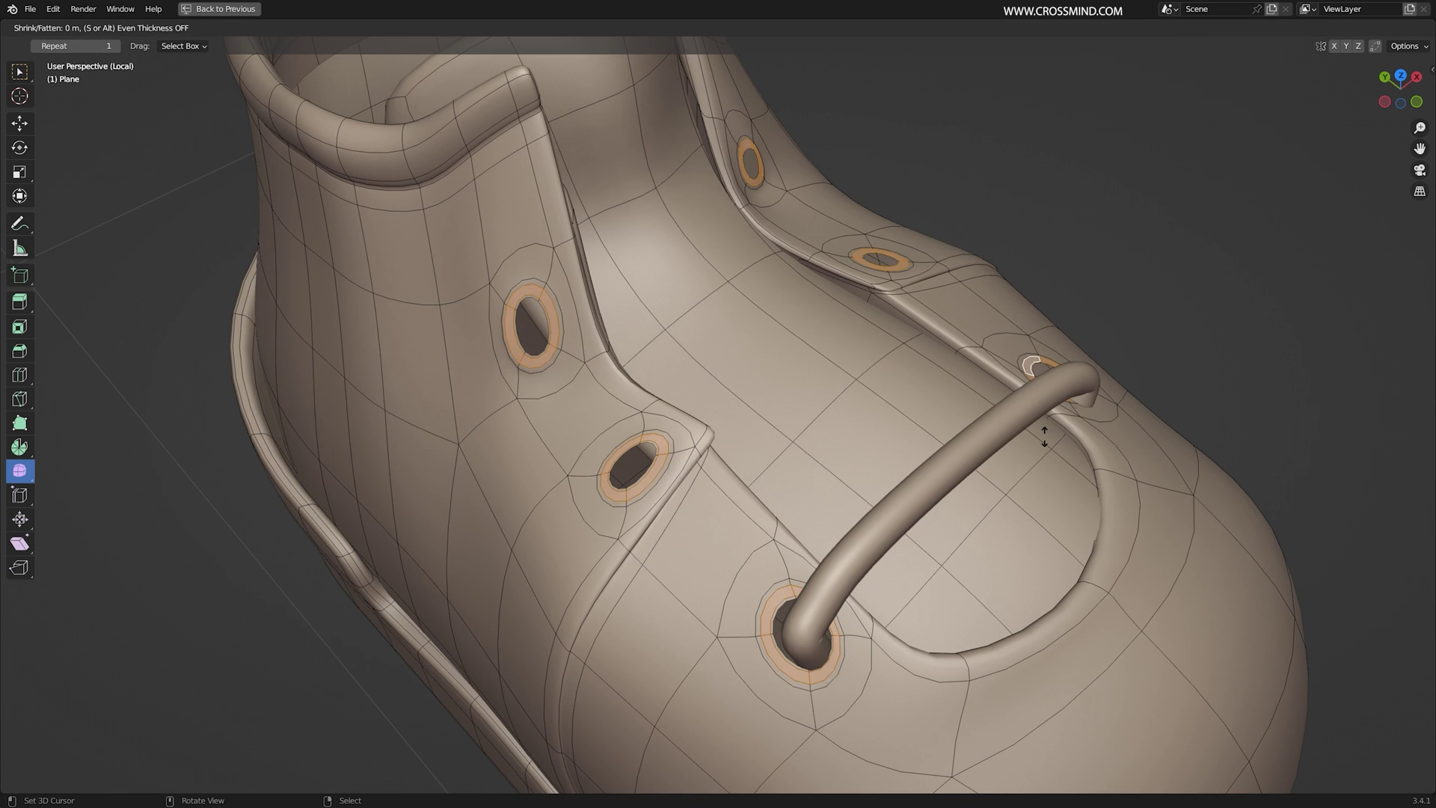
pyautogui.click(1043, 433)
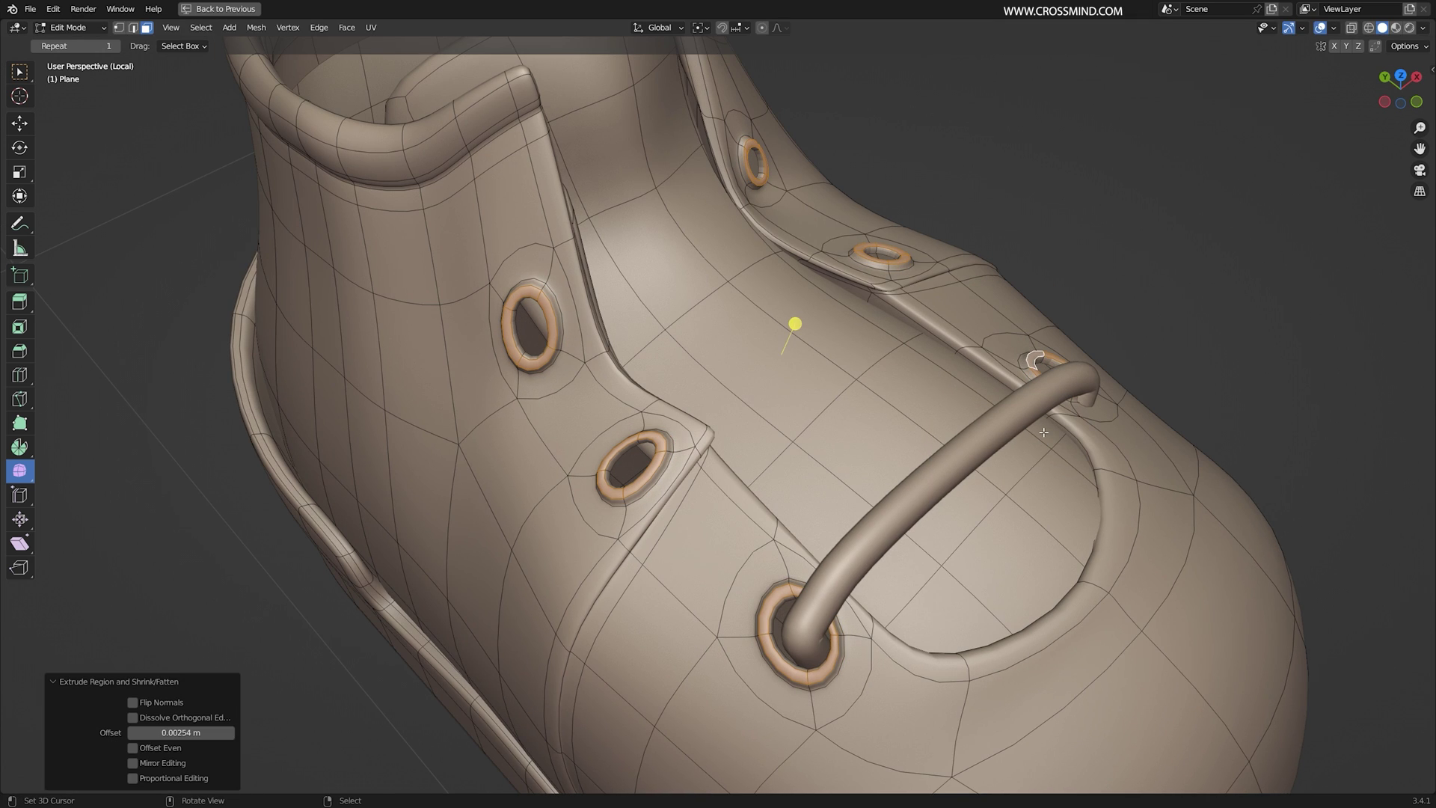
# - Extrude the eyelet face rings along their normals a second time to thicken the raised rims
pyautogui.hotkey('alt', 'e')
pyautogui.click(1044, 431)
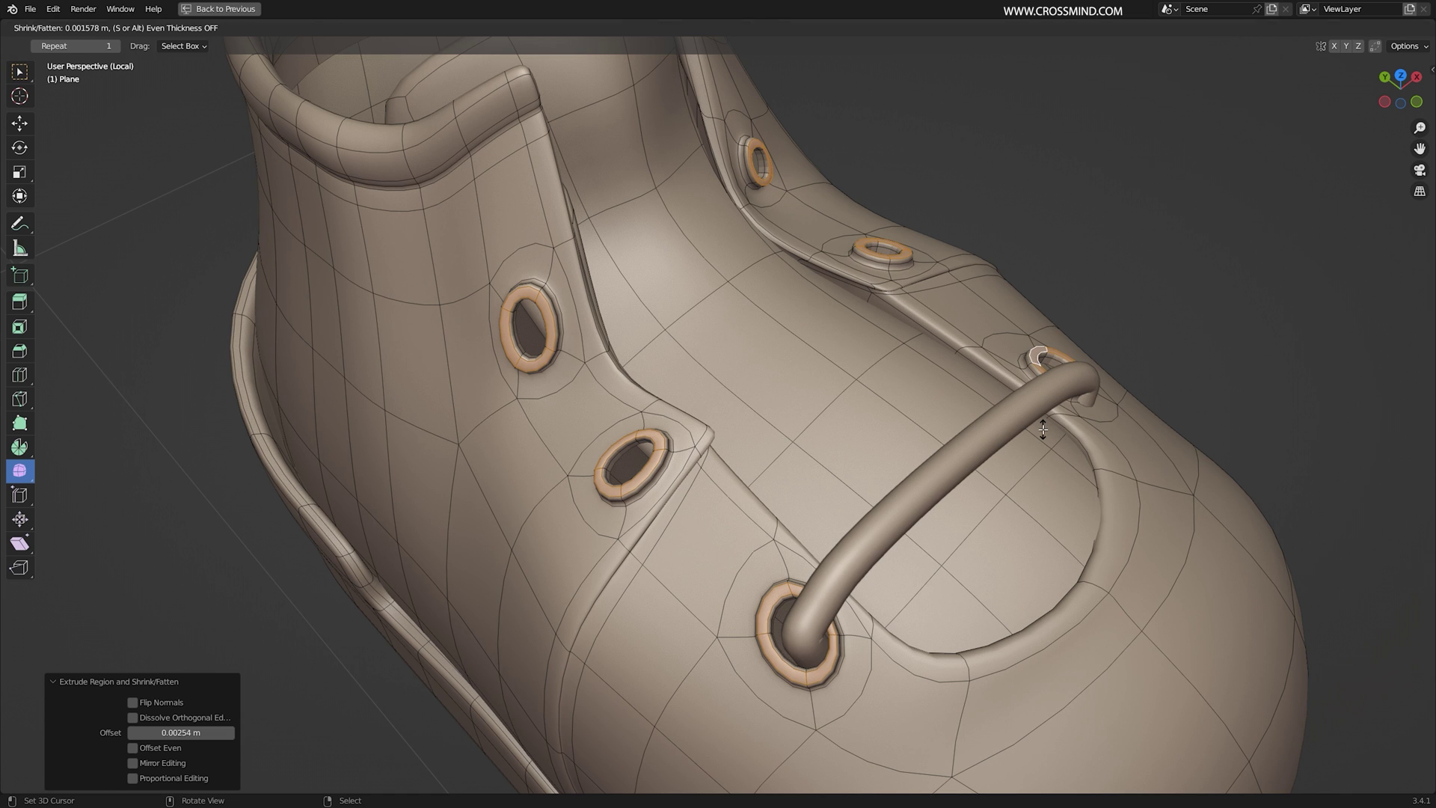
pyautogui.click(1043, 429)
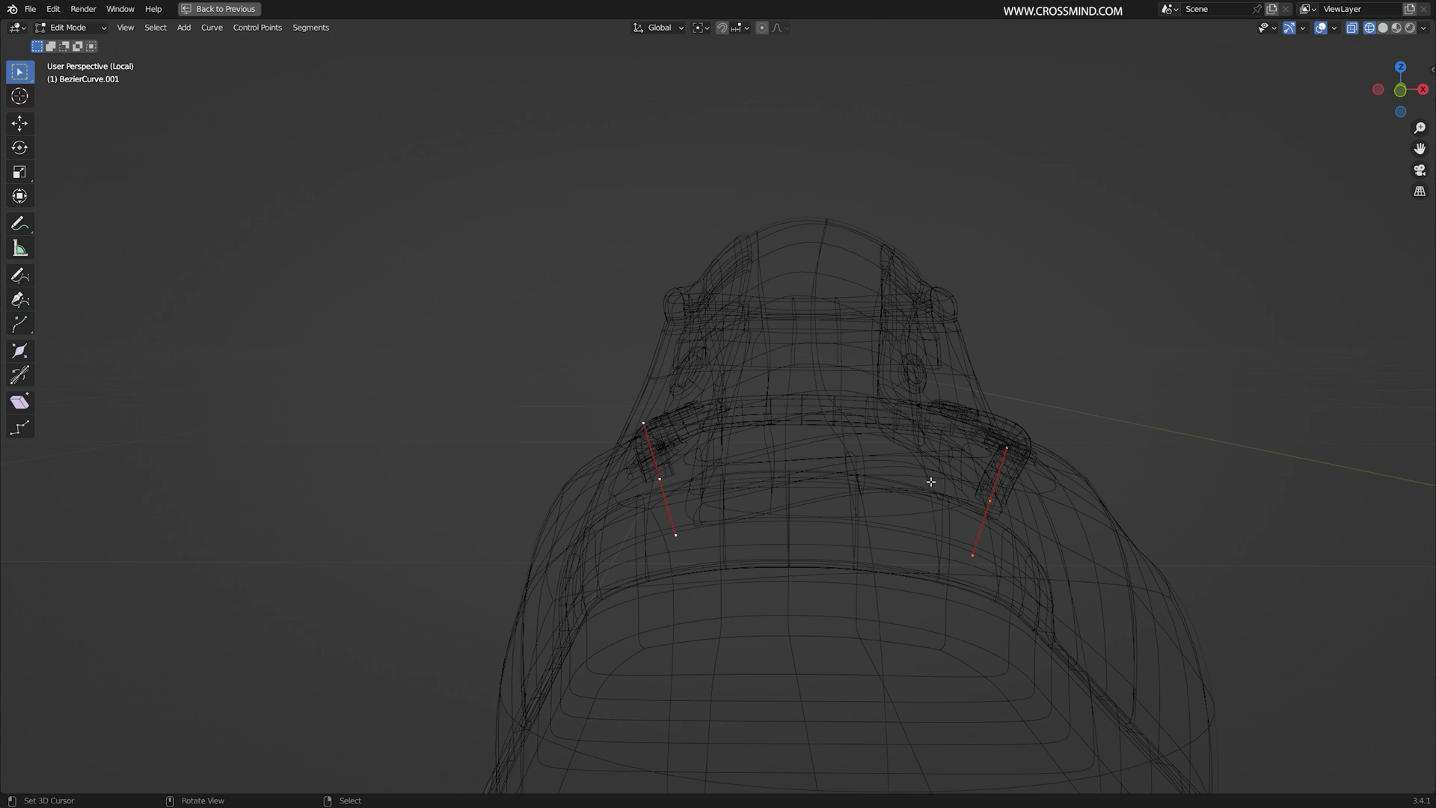
# - Scale the front lace's hidden end points, then duplicate the lace across the middle eyelets and scale the copy to fit
pyautogui.press('s')
pyautogui.click(905, 461)
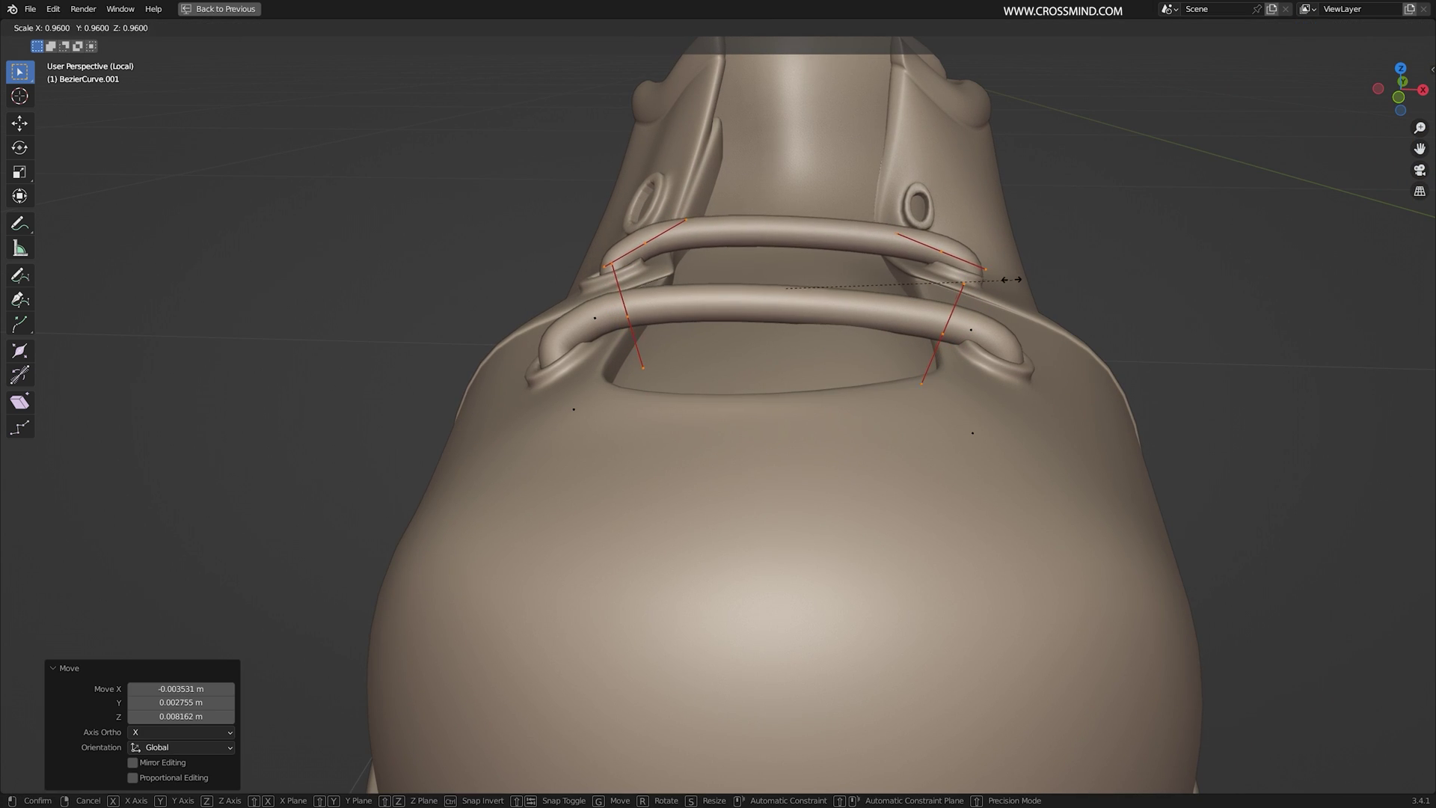
pyautogui.press('KP_7')
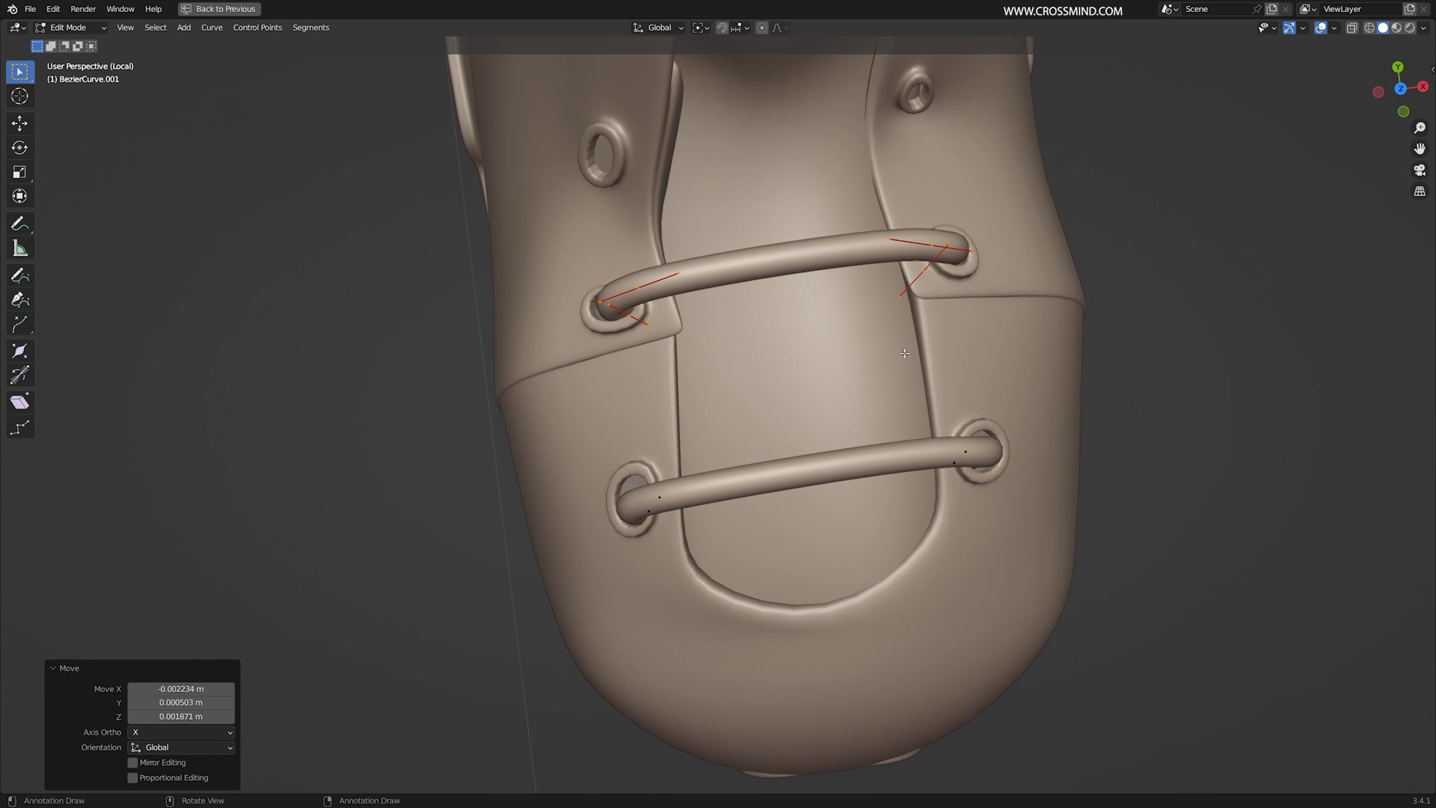
pyautogui.moveTo(841, 306); pyautogui.dragTo(904, 390, button='middle')
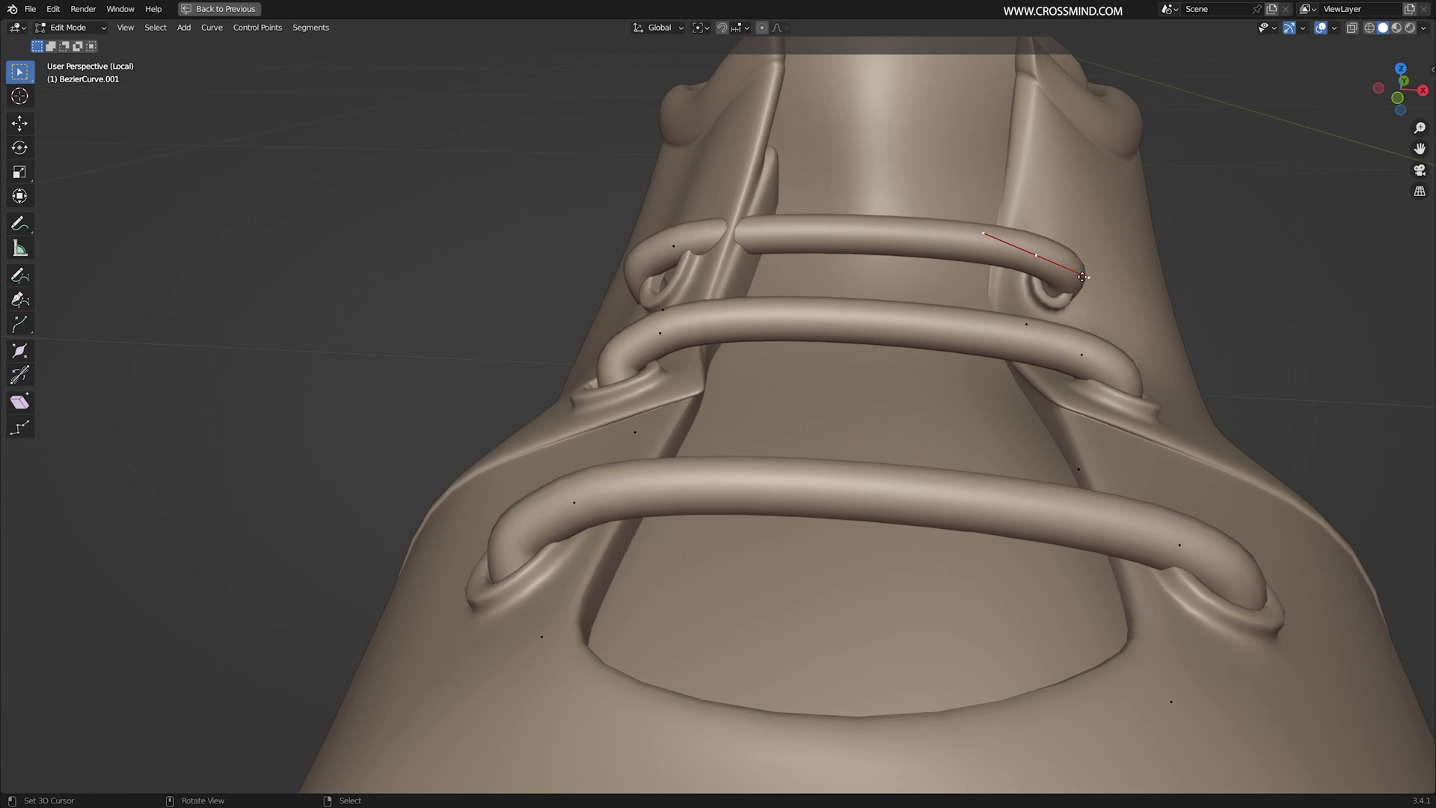
# - Move, rotate and scale the end points of the top lace to fit its eyelet, with a final handle scale of 2.361
pyautogui.click(1066, 286)
pyautogui.moveTo(1161, 308); pyautogui.dragTo(1002, 580, button='middle')
pyautogui.click(1050, 317)
pyautogui.press('s')
pyautogui.press('g')
pyautogui.click(875, 371)
pyautogui.press('r')
pyautogui.click(868, 496)
pyautogui.press('s')
pyautogui.click(1055, 541)
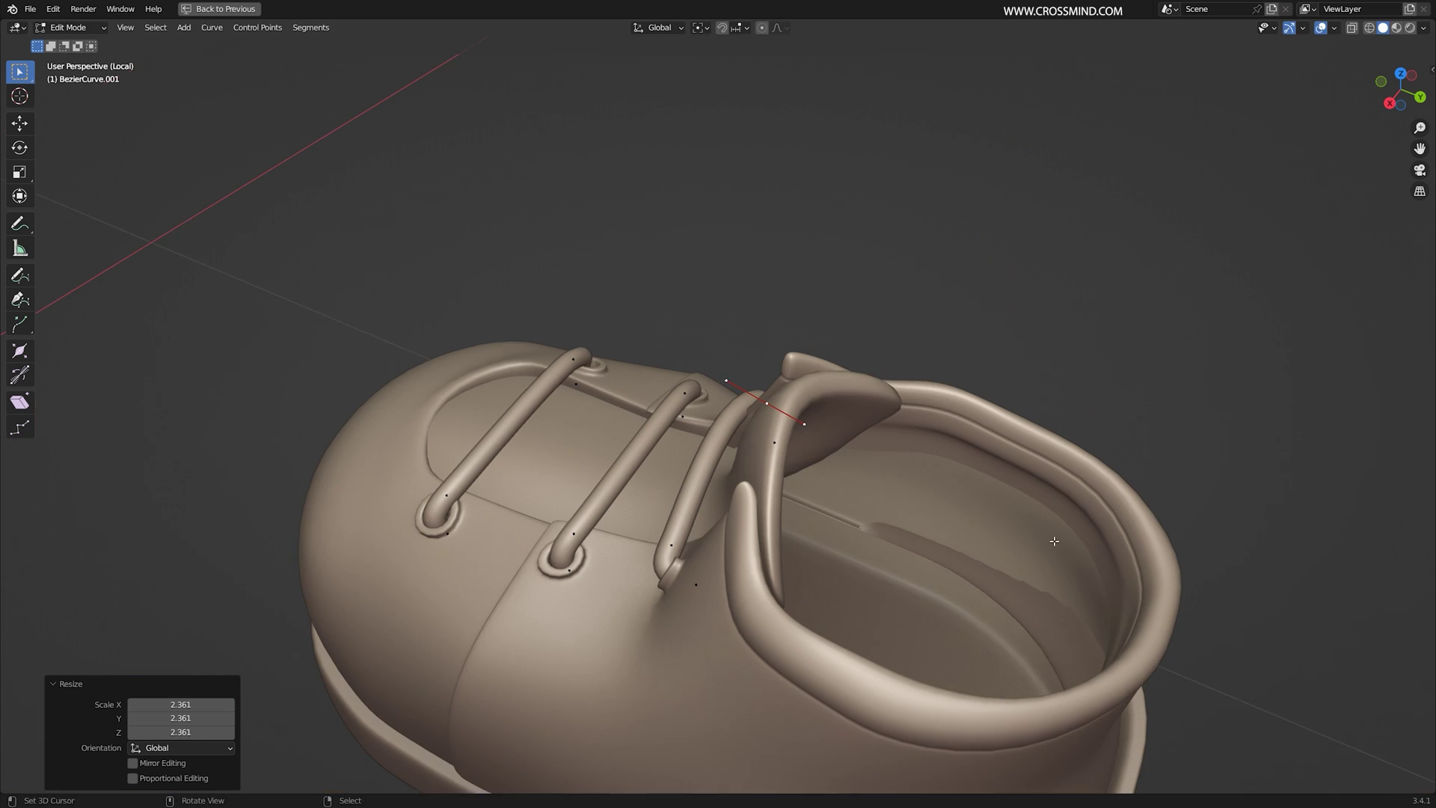
# - Move the top lace's hidden end point on the near side so it passes through its eyelet
pyautogui.keyDown('shift'); pyautogui.moveTo(1055, 541); pyautogui.dragTo(1071, 512, button='middle'); pyautogui.keyUp('shift')
pyautogui.rightClick(694, 521)
pyautogui.press('g')
pyautogui.click(718, 516)
pyautogui.moveTo(688, 419); pyautogui.dragTo(772, 436, button='middle')
# - Add a separate spline across the tongue from the top view and lower it along Z beneath the upper laces
pyautogui.press('Tab')
pyautogui.press('KP_7')
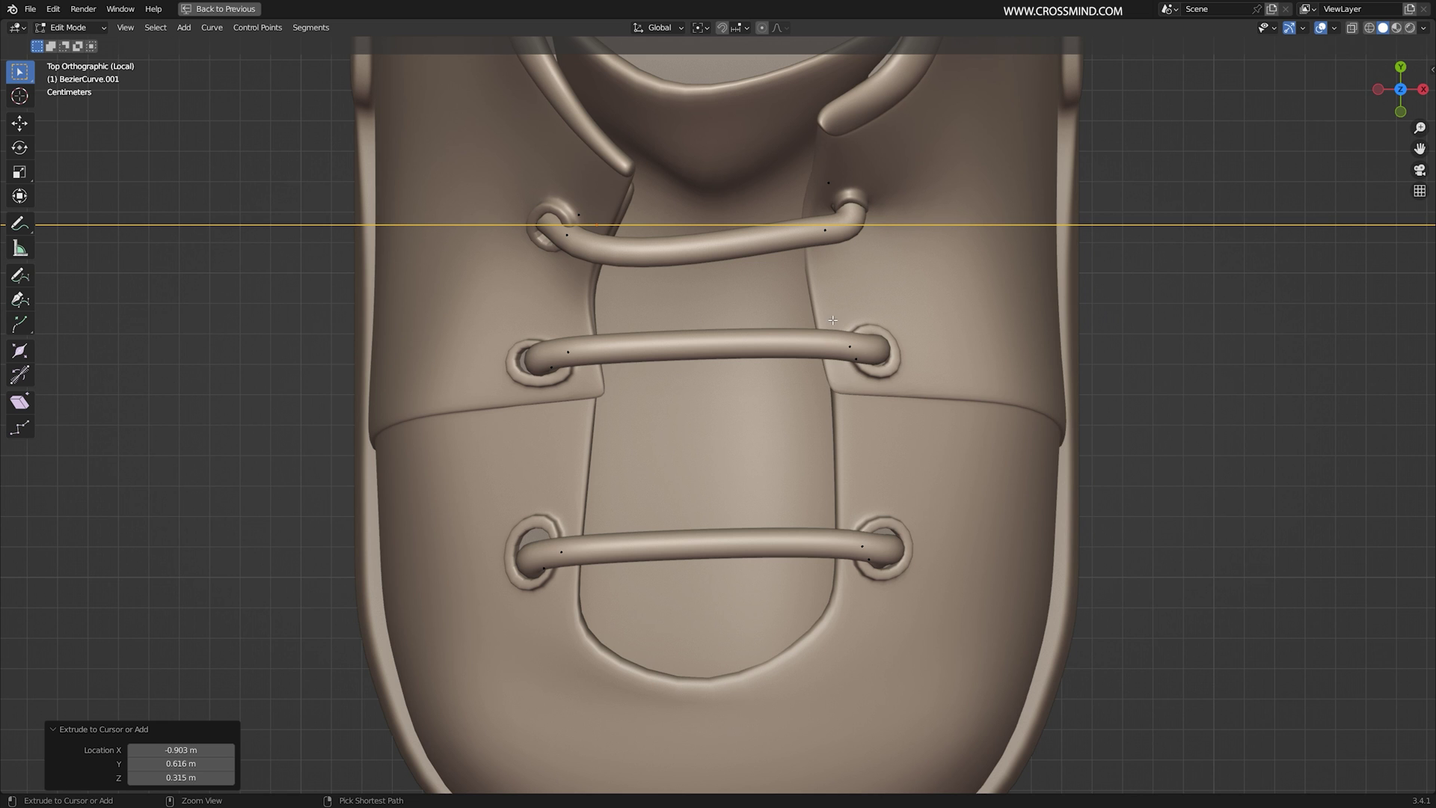
pyautogui.moveTo(832, 320); pyautogui.dragTo(686, 75, button='middle')
pyautogui.press('g')
pyautogui.press('z')
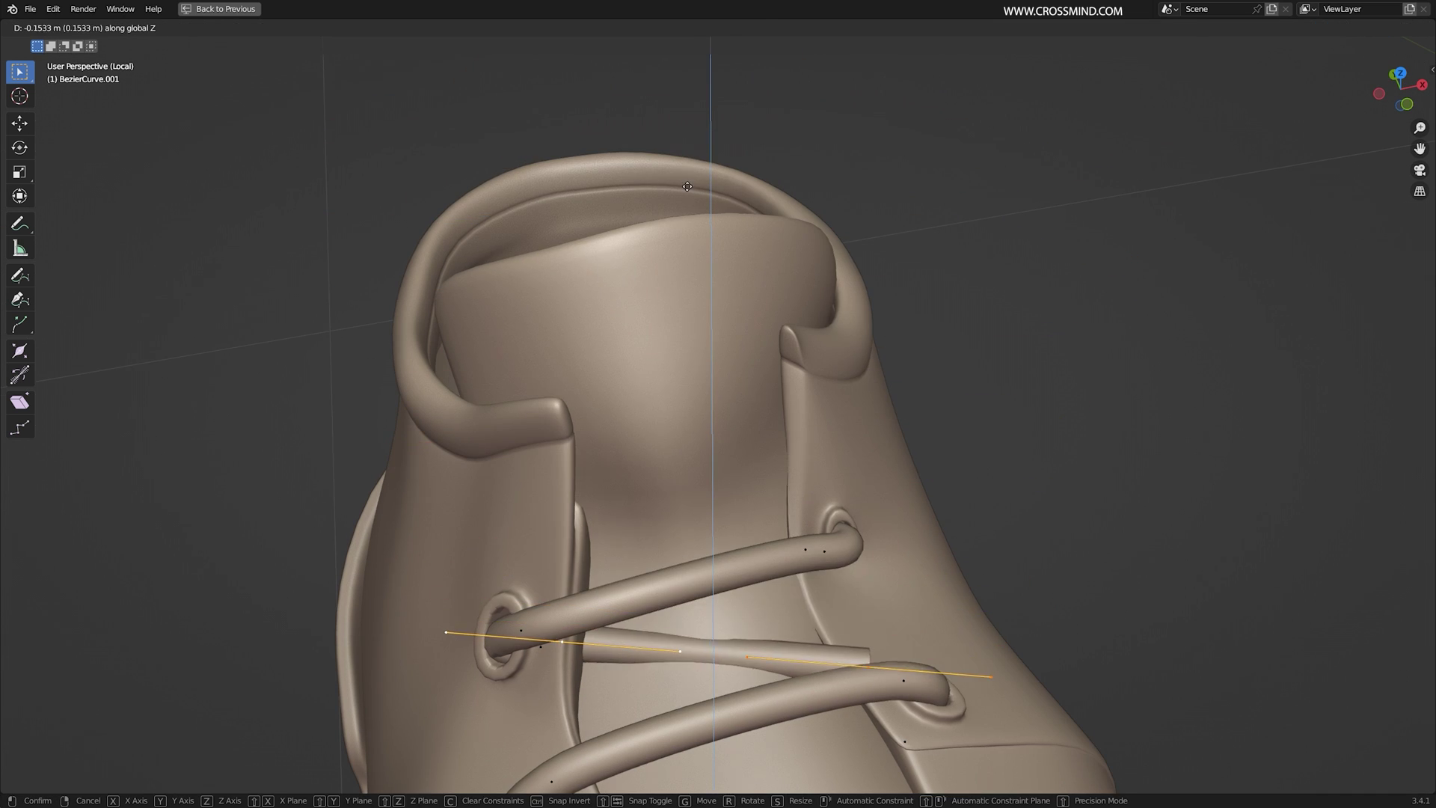
pyautogui.click(688, 187)
pyautogui.moveTo(688, 187); pyautogui.dragTo(692, 98, button='middle')
# - Rotate, scale and move the new spline's end points so it runs diagonally under the top and middle laces
pyautogui.press('r')
pyautogui.click(568, 418)
pyautogui.moveTo(748, 418); pyautogui.dragTo(718, 299, button='middle')
pyautogui.press('r')
pyautogui.click(956, 340)
pyautogui.press('g')
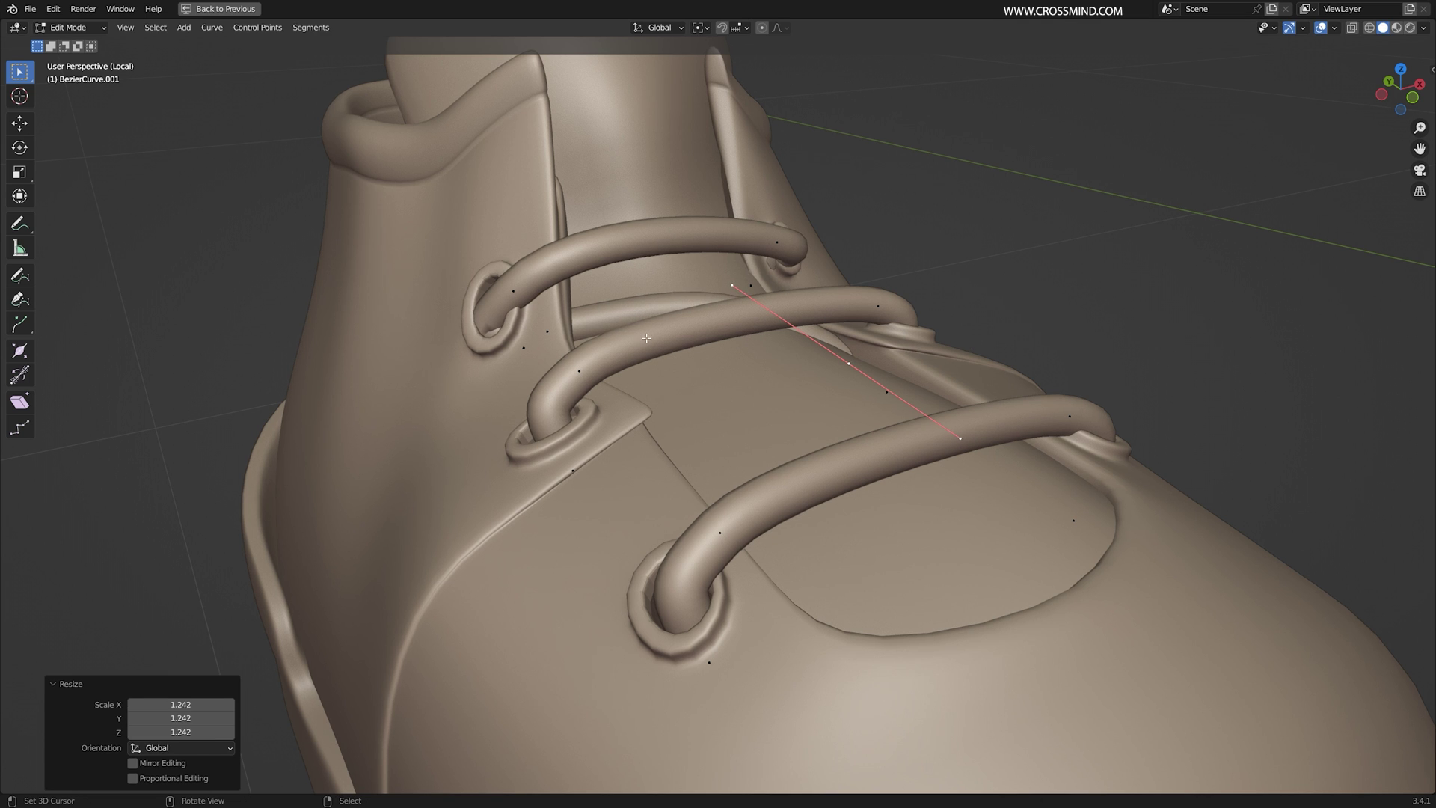
pyautogui.click(563, 348)
pyautogui.press('r')
pyautogui.click(727, 318)
pyautogui.moveTo(727, 316); pyautogui.dragTo(677, 422, button='middle')
# - Duplicate the diagonal lace from the top view and place the copy as the opposite diagonal between the upper laces
pyautogui.keyDown('shift'); pyautogui.click(837, 461); pyautogui.keyUp('shift')
pyautogui.press('KP_7')
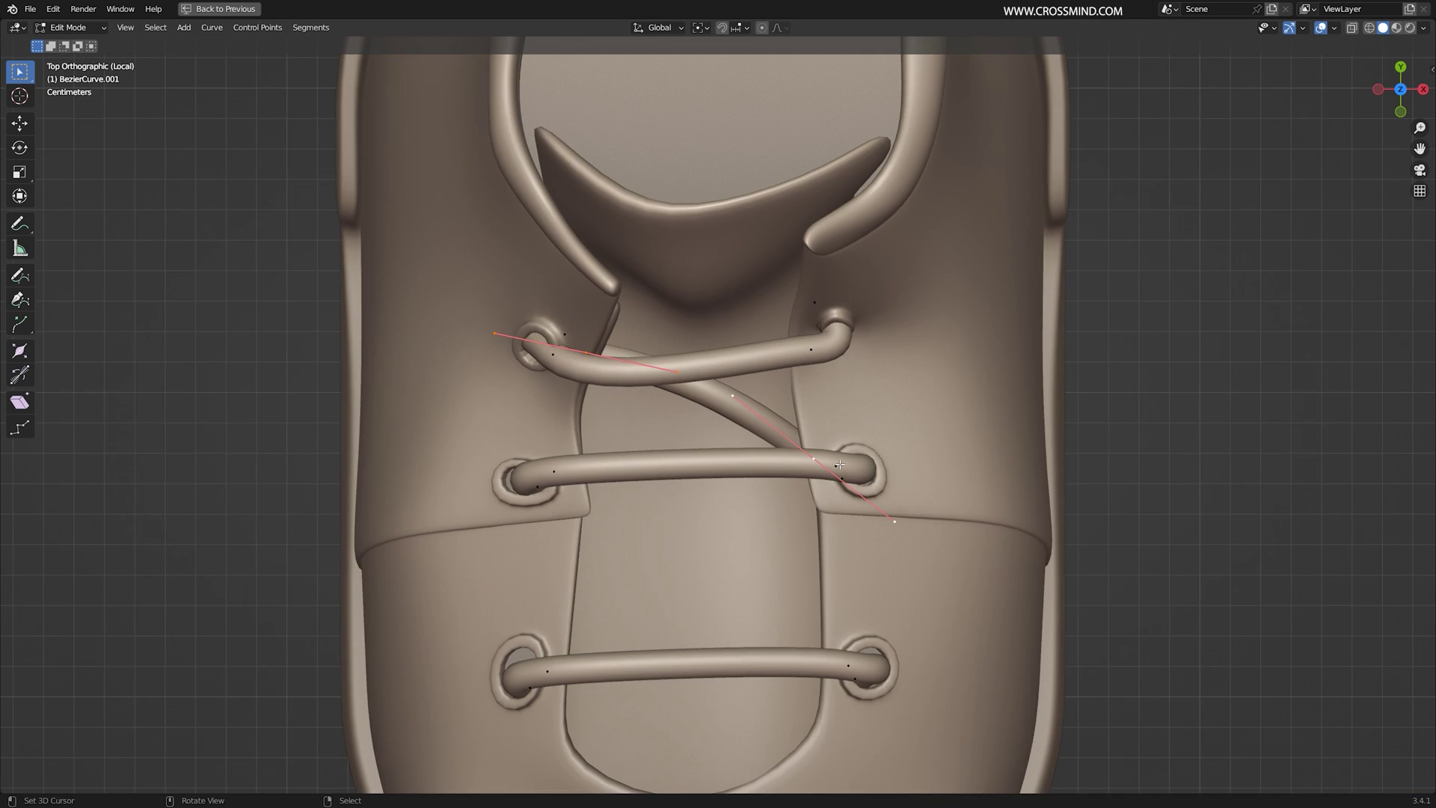
pyautogui.hotkey('shift', 'd')
pyautogui.press('y')
pyautogui.click(805, 498)
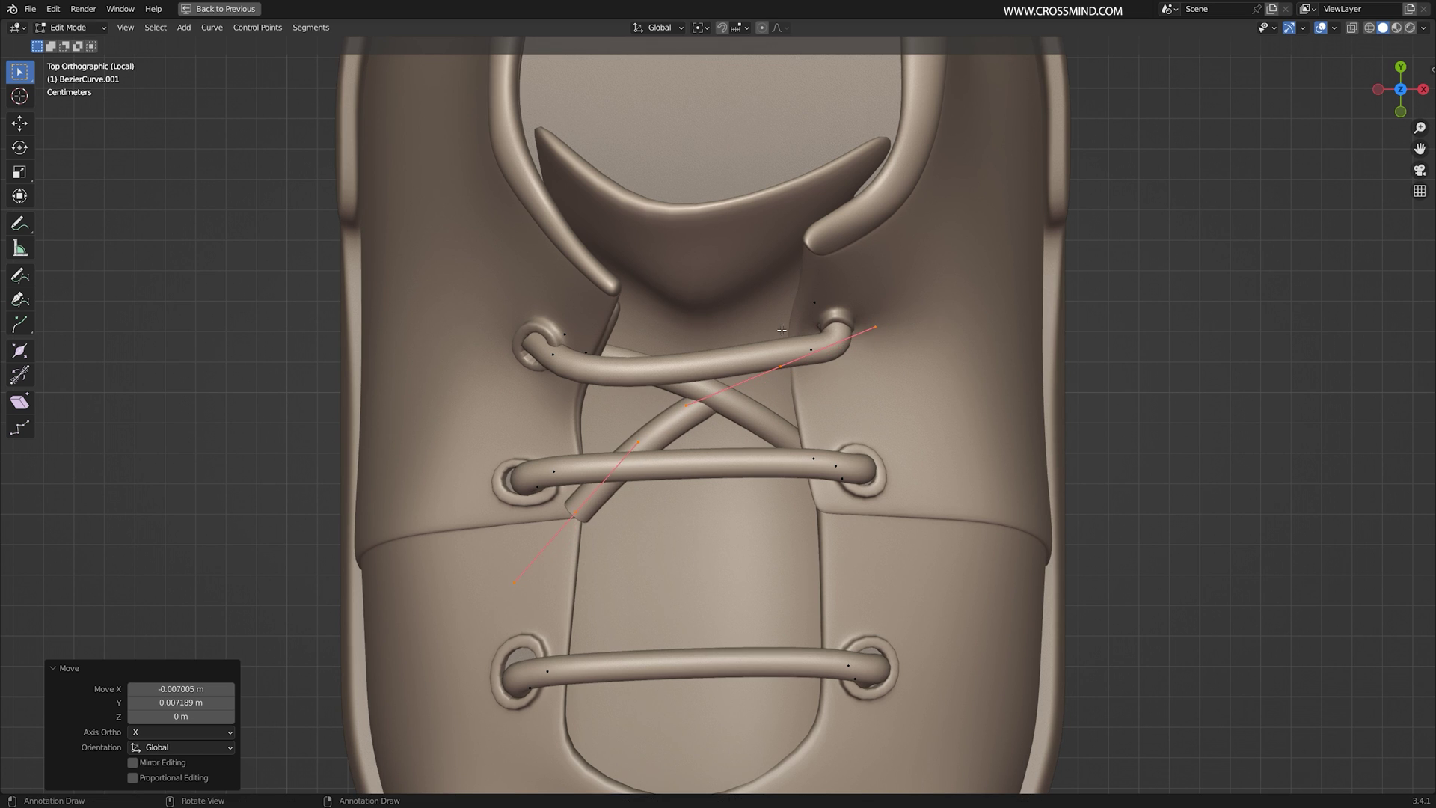
# - Rotate and scale the second diagonal's points and shift it along Z so it crosses the first one over the tongue
pyautogui.moveTo(782, 330); pyautogui.dragTo(922, 453, button='middle')
pyautogui.click(917, 374)
pyautogui.moveTo(917, 374); pyautogui.dragTo(823, 395, button='middle')
pyautogui.press('r')
pyautogui.click(890, 318)
pyautogui.press('s')
pyautogui.click(897, 374)
pyautogui.press('g')
pyautogui.press('z')
pyautogui.click(838, 344)
# - Duplicate the diagonal lace into the gap between the middle and front laces and scale the copy to about 1.06
pyautogui.press('KP_7')
pyautogui.hotkey('shift', 'd')
pyautogui.click(813, 538)
pyautogui.press('s')
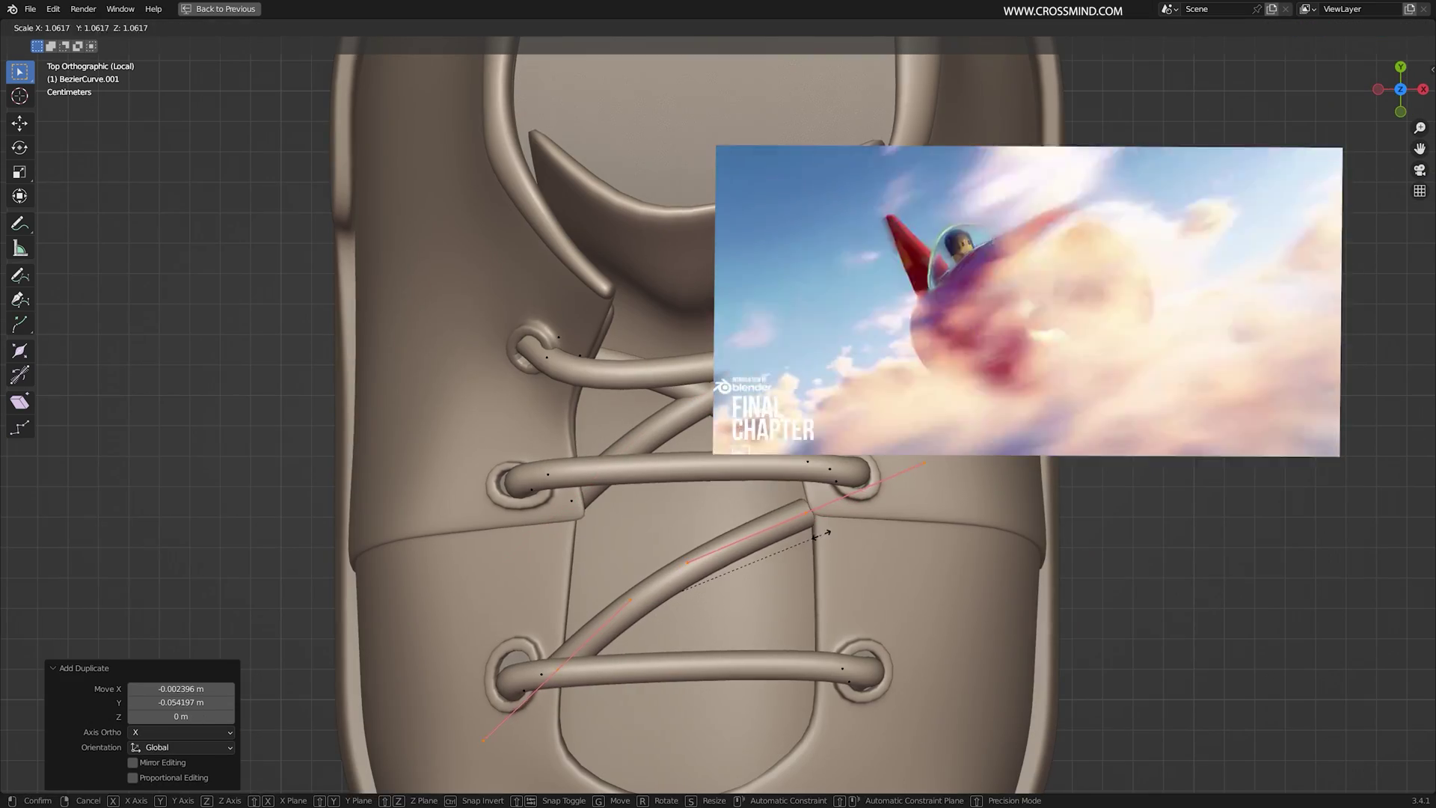
pyautogui.click(821, 535)
# - Move the lower diagonal lace along Z onto the tongue and rotate it by -4.55°
pyautogui.press('g')
pyautogui.moveTo(821, 534); pyautogui.dragTo(770, 504, button='middle')
pyautogui.press('z')
pyautogui.click(742, 500)
pyautogui.press('r')
pyautogui.click(789, 594)
# - Duplicate the lower diagonal lace, turn the copy into the opposite diagonal, and scale it up to about 1.1
pyautogui.press('KP_7')
pyautogui.hotkey('shift', 'd')
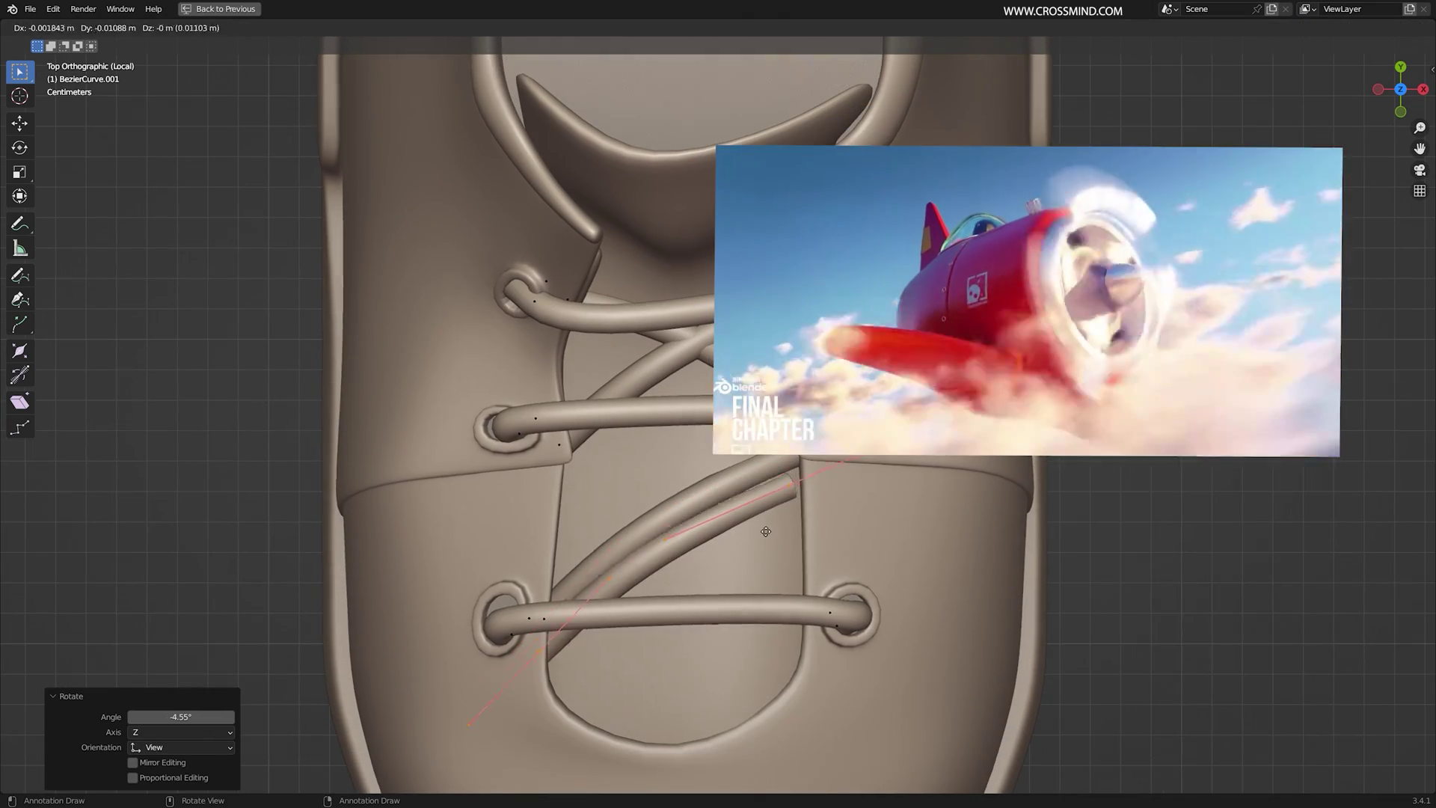
pyautogui.click(765, 519)
pyautogui.press('r')
pyautogui.click(833, 671)
pyautogui.press('g')
pyautogui.click(845, 664)
pyautogui.press('s')
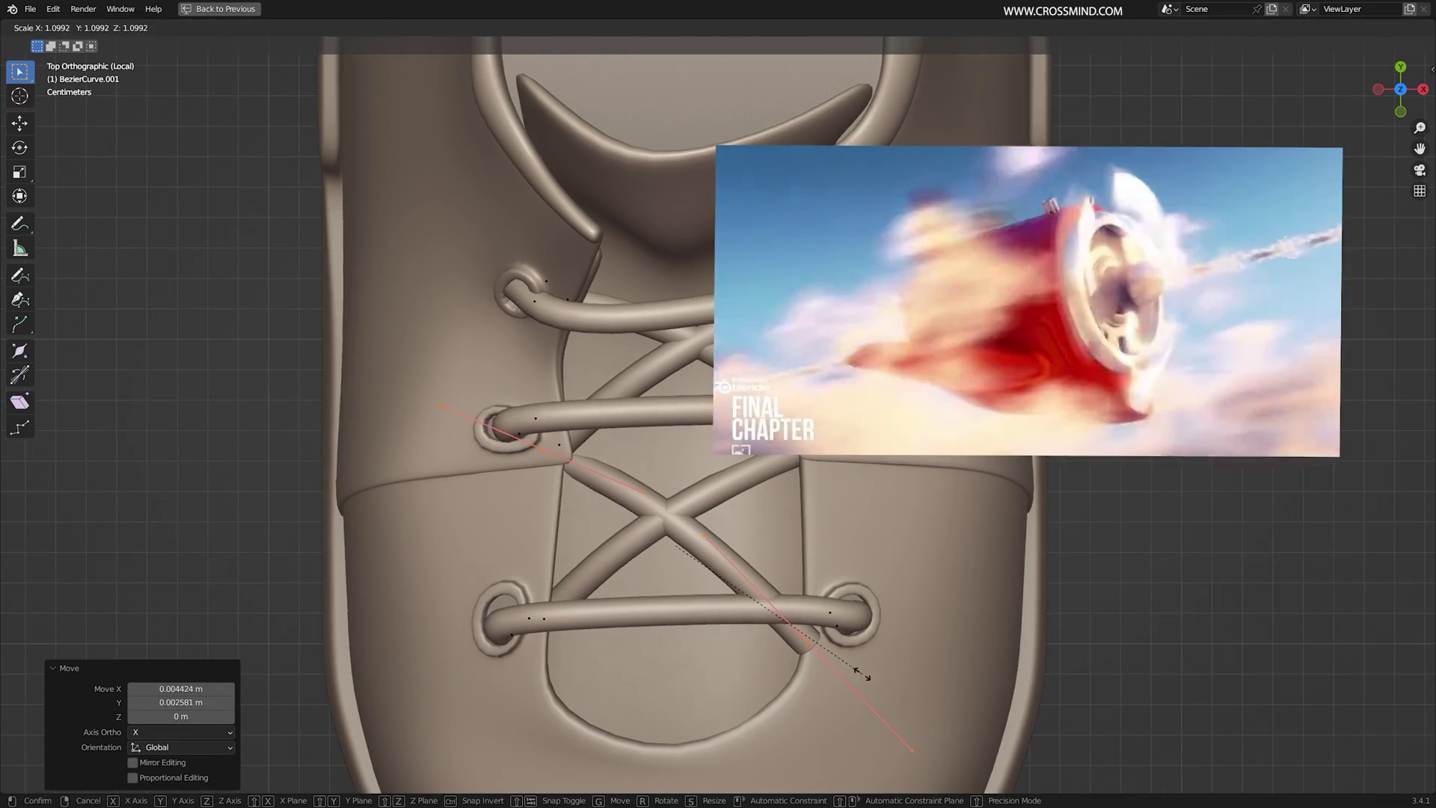
pyautogui.click(862, 674)
# - Rotate and move the second lower diagonal so it follows the tongue and crosses the other one
pyautogui.moveTo(862, 674); pyautogui.dragTo(882, 613, button='middle')
pyautogui.press('r')
pyautogui.click(906, 478)
pyautogui.press('g')
pyautogui.click(907, 499)
# - Leave edit mode, check the whole laced shoe from several angles, and save the file shoes.blend
pyautogui.press('Tab')
pyautogui.moveTo(898, 515); pyautogui.dragTo(723, 568, button='middle')
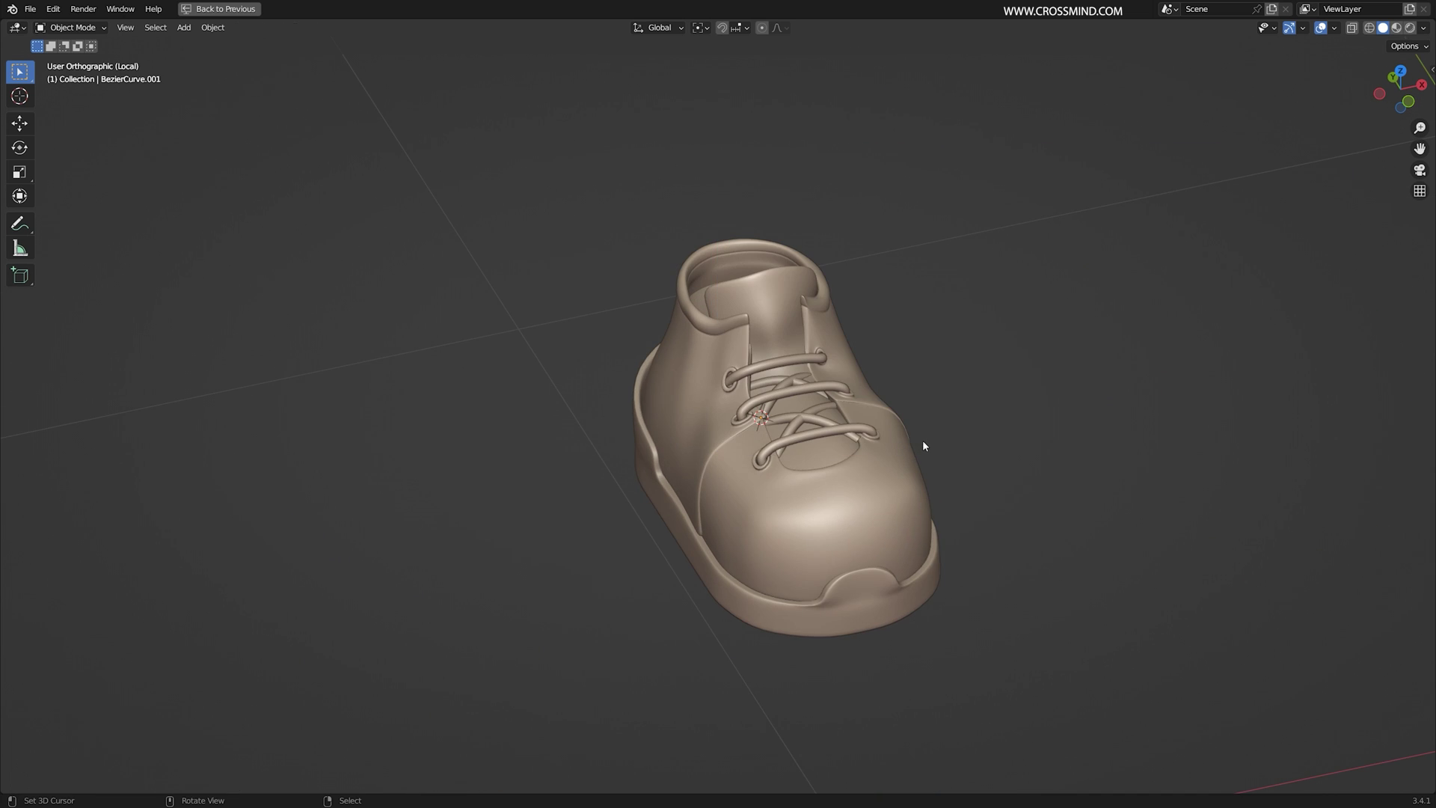
pyautogui.press('KP_5')
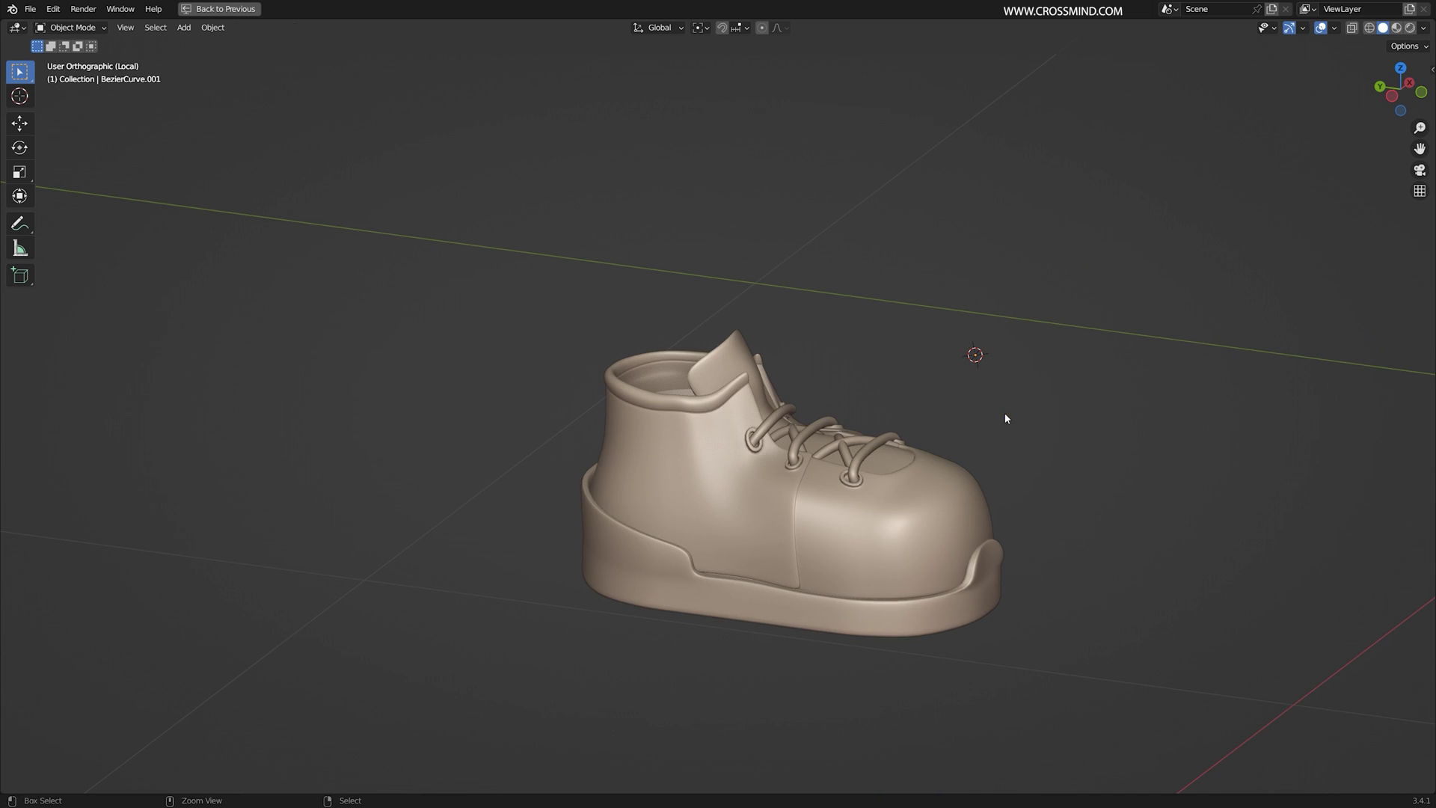
pyautogui.moveTo(905, 505); pyautogui.dragTo(868, 535, button='middle')
pyautogui.moveTo(1178, 195); pyautogui.dragTo(1159, 243, button='middle')
pyautogui.scroll(3, 823, 344)
# - Subdivide the lace splines to give each a middle control point, and select the upper diagonal's middle point
pyautogui.press('Tab')
pyautogui.scroll(2, 809, 340)
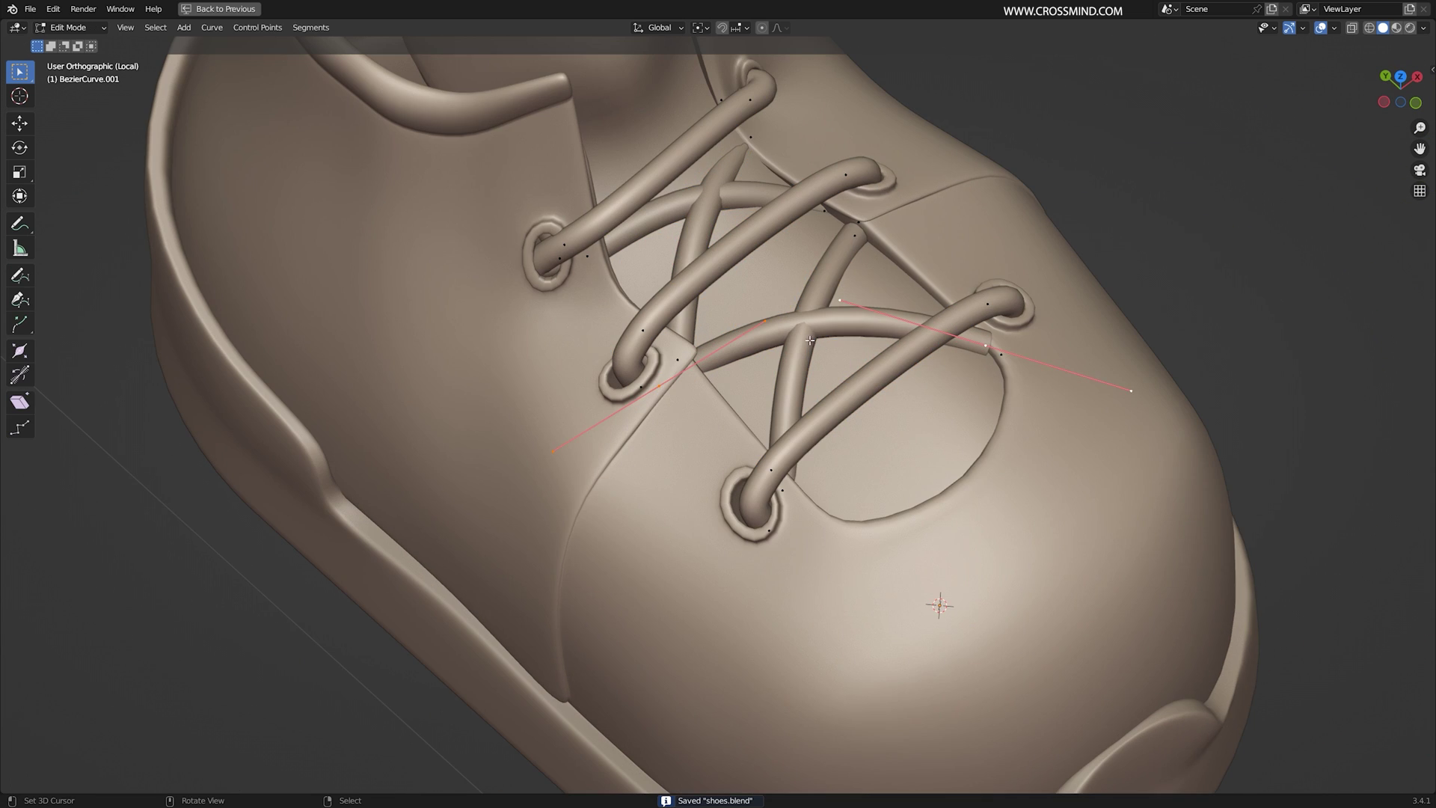
pyautogui.click(973, 348)
pyautogui.moveTo(974, 348); pyautogui.dragTo(764, 310, button='middle')
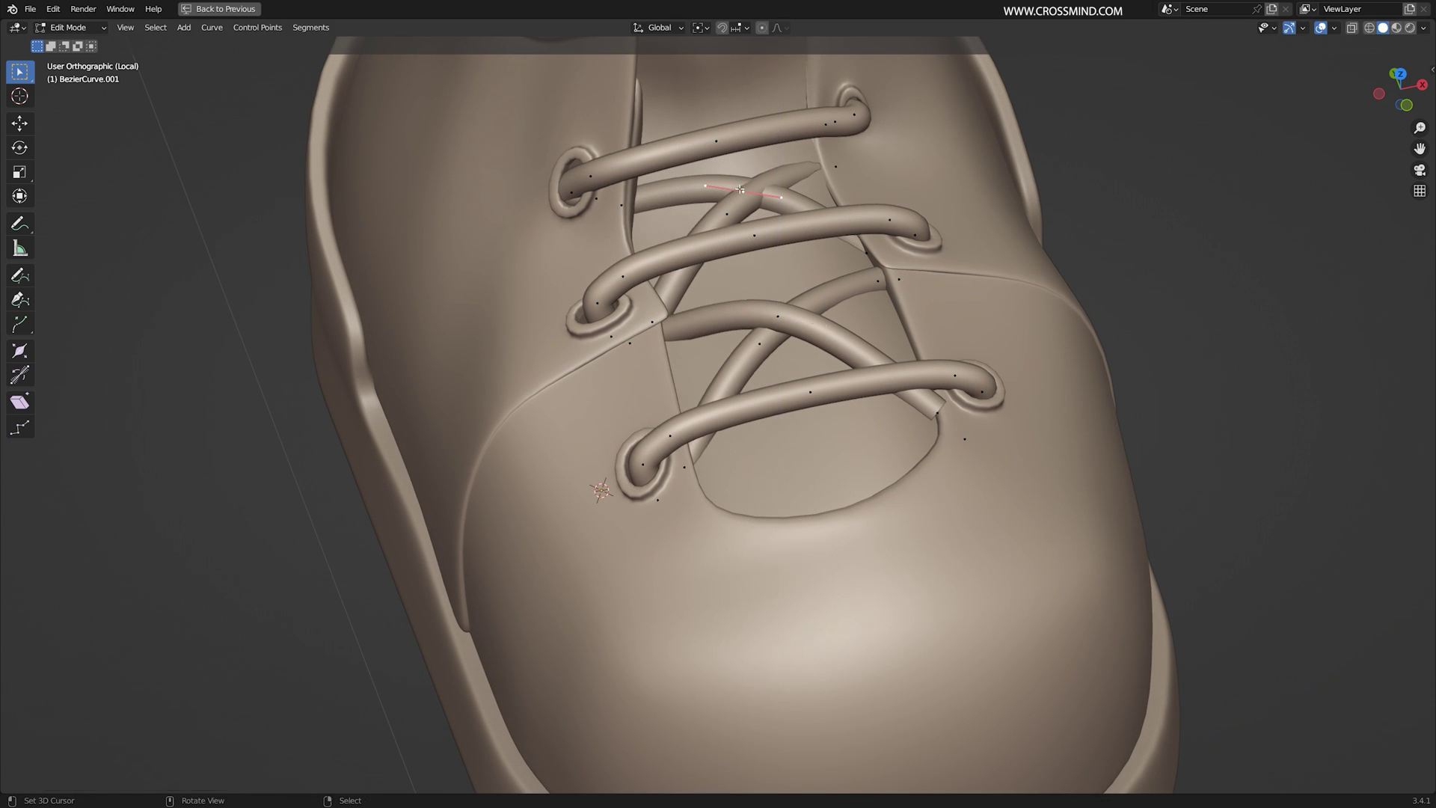
pyautogui.press('Tab')
pyautogui.moveTo(740, 189); pyautogui.dragTo(657, 381, button='middle')
# - Move the middle lace's central control point along Z
pyautogui.click(784, 385)
pyautogui.rightClick(747, 234)
pyautogui.press('g')
pyautogui.press('z')
pyautogui.click(748, 228)
# - Save the file and split the top lace into two halves by deleting its middle control point
pyautogui.rightClick(718, 139)
pyautogui.hotkey('ctrl', 's')
pyautogui.moveTo(624, 251); pyautogui.dragTo(763, 294, button='middle')
pyautogui.click(701, 283)
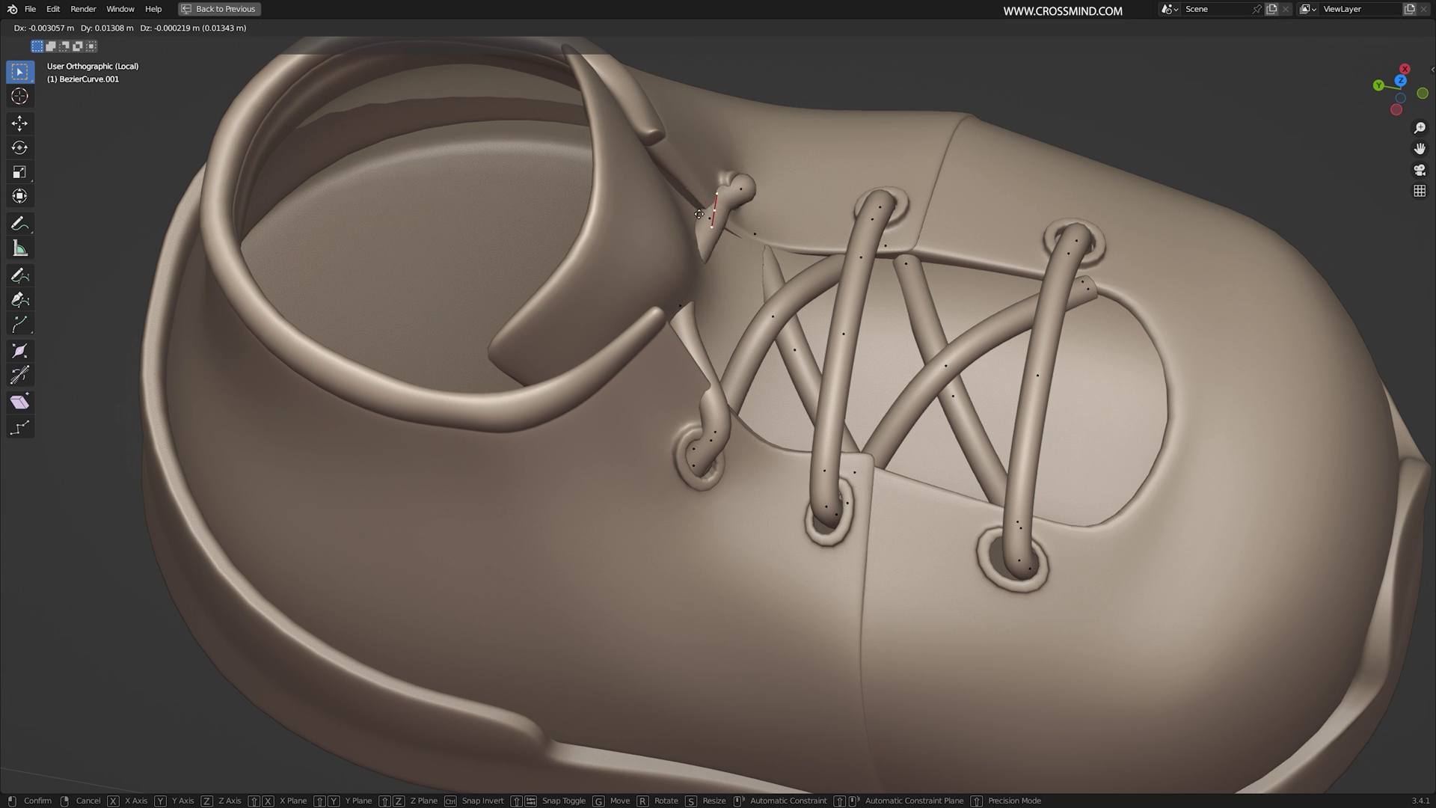
# - Move the free control points of the split top lace up and out of their eyelets, using the right view
pyautogui.click(667, 213)
pyautogui.press('KP_3')
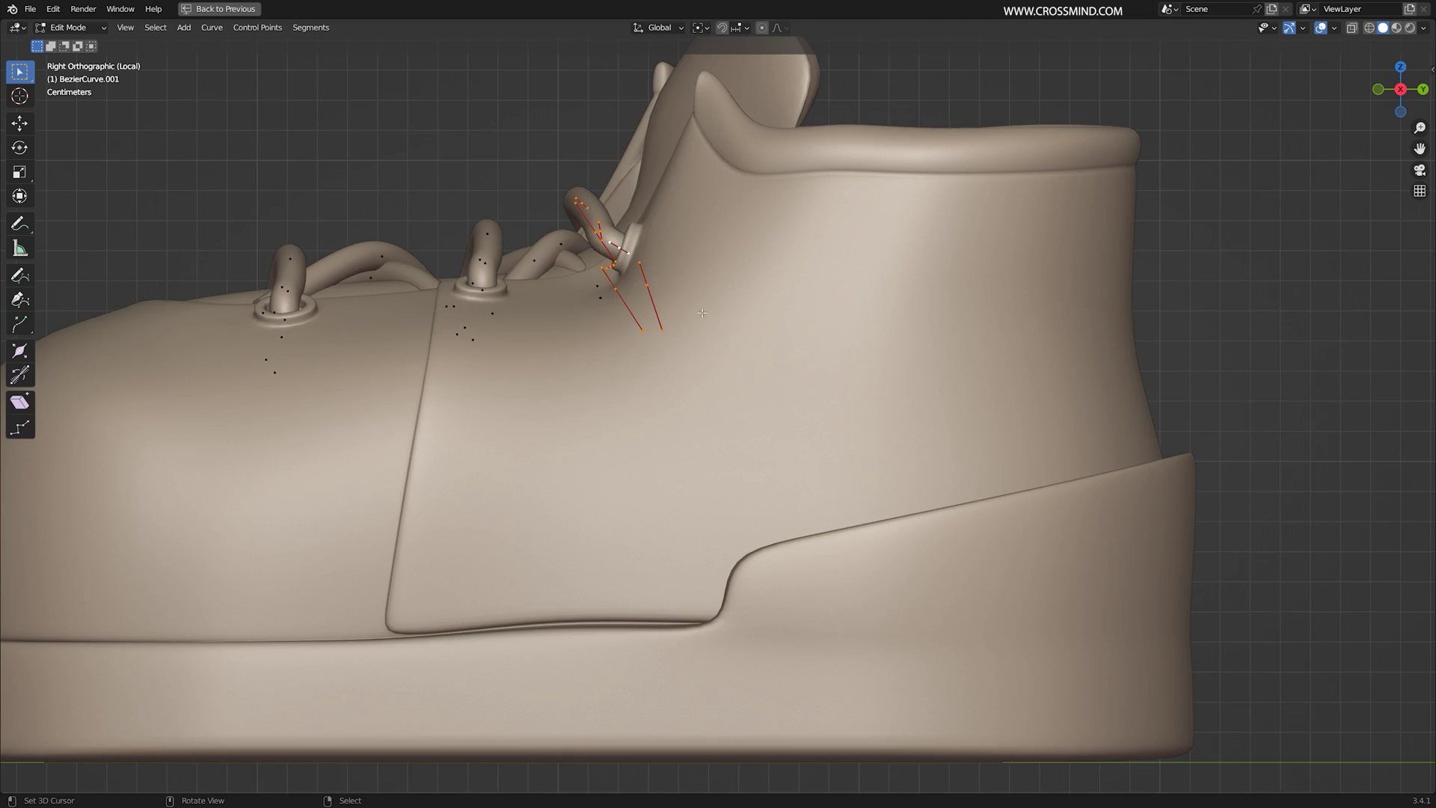
pyautogui.keyDown('ctrl'); pyautogui.click(543, 187); pyautogui.keyUp('ctrl')
pyautogui.moveTo(543, 186); pyautogui.dragTo(630, 225, button='middle')
pyautogui.press('g')
pyautogui.click(695, 291)
# - Extrude one half of the top lace into a raised arc ending at the tongue's centre, and scale its handles
pyautogui.press('e')
pyautogui.click(836, 233)
pyautogui.rightClick(688, 247)
pyautogui.press('s')
pyautogui.rightClick(650, 295)
pyautogui.press('s')
pyautogui.press('g')
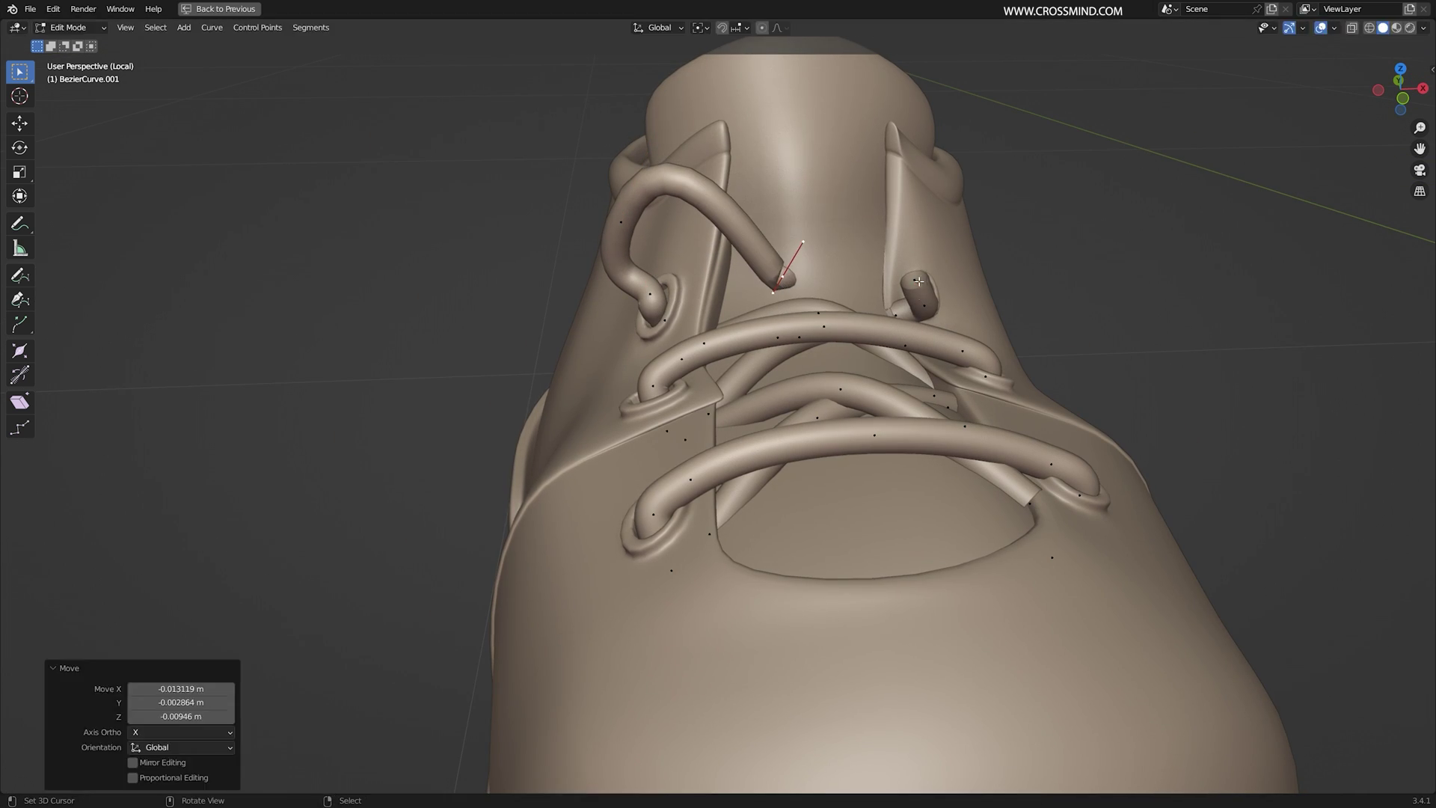
# - Extend the opposite half of the top lace across the tongue to meet the first half, and enlarge its handles
pyautogui.click(1015, 193)
pyautogui.moveTo(1015, 193); pyautogui.dragTo(965, 323, button='middle')
pyautogui.click(805, 309)
pyautogui.moveTo(805, 310); pyautogui.dragTo(909, 228, button='middle')
pyautogui.press('s')
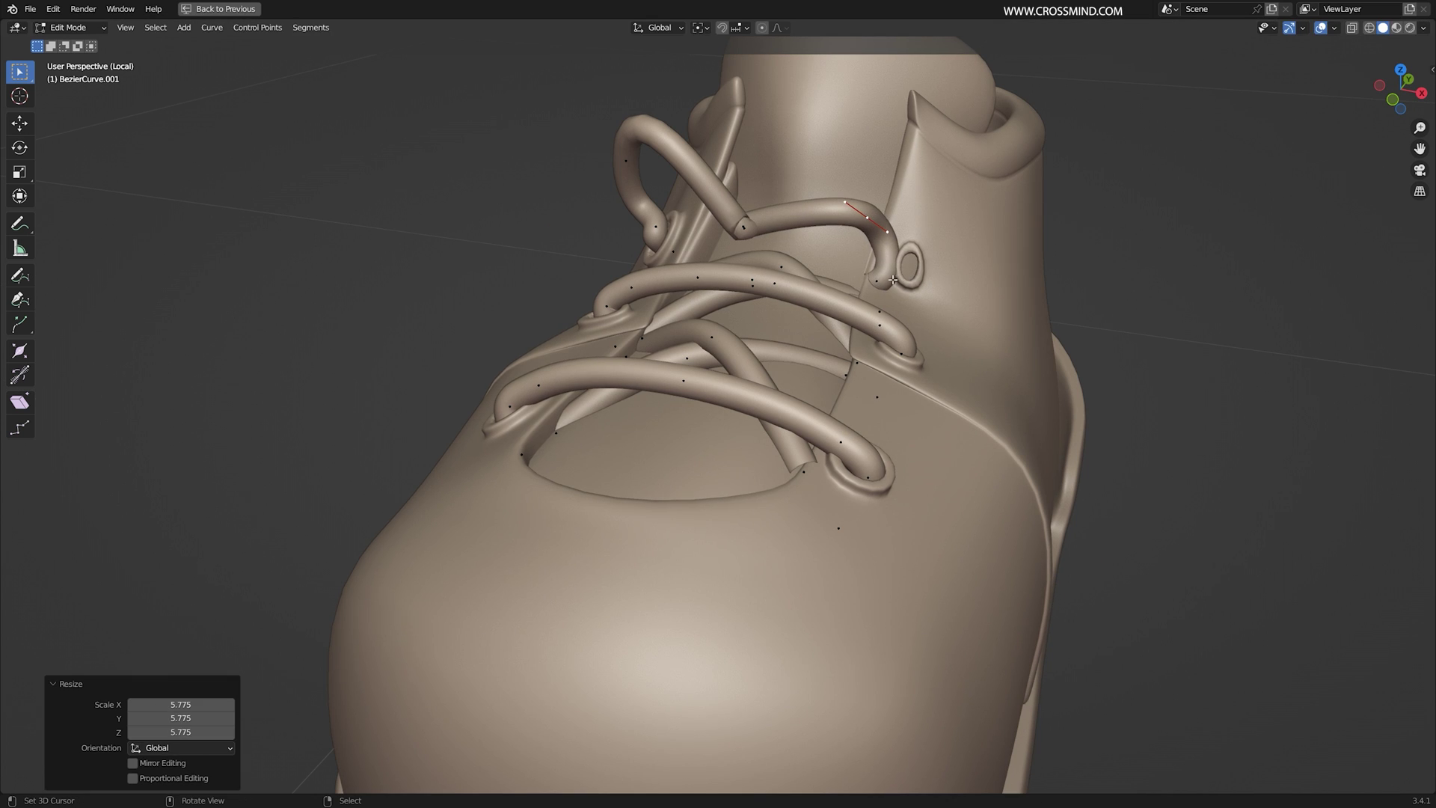
# - Move and scale the control points beside the second half's eyelet so the lace bends smoothly out of the hole
pyautogui.click(904, 274)
pyautogui.moveTo(904, 274); pyautogui.dragTo(935, 262, button='middle')
pyautogui.scroll(3, 1018, 243)
pyautogui.press('g')
pyautogui.press('s')
pyautogui.click(1102, 315)
pyautogui.press('g')
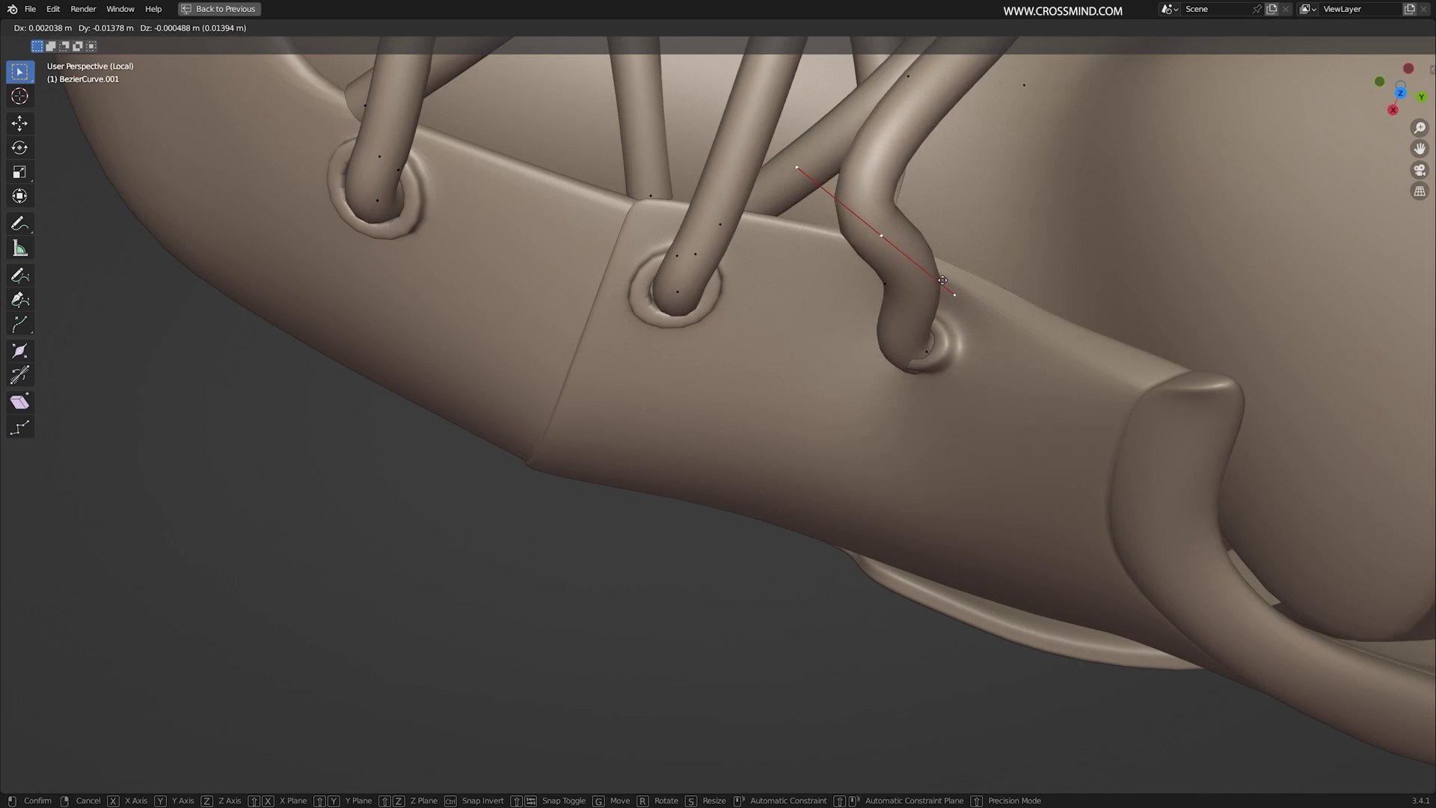
pyautogui.click(860, 284)
pyautogui.moveTo(714, 361); pyautogui.dragTo(790, 358, button='middle')
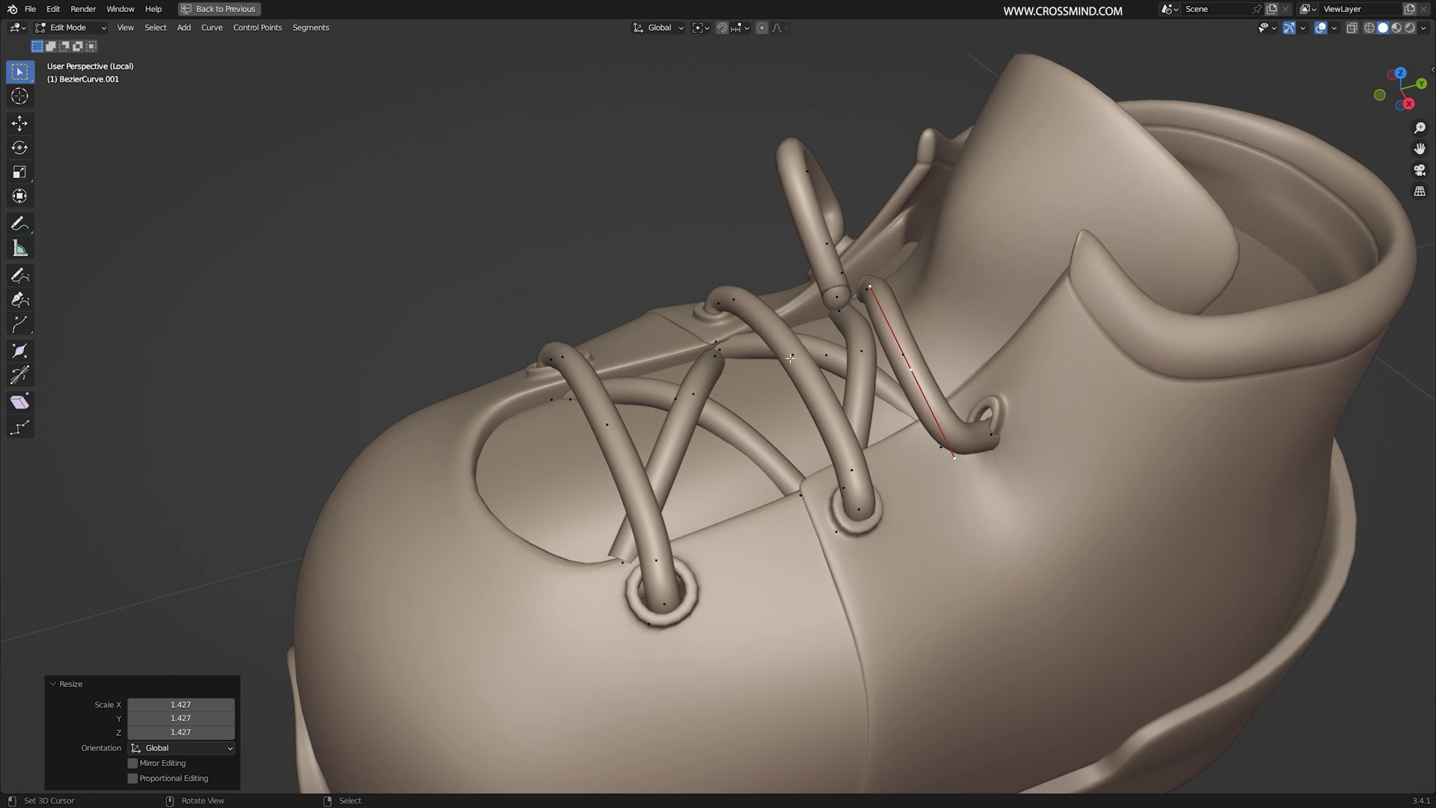
# - Adjust the lace radius at the control points near the eyelets of the bottom and middle laces
pyautogui.click(882, 344)
pyautogui.keyDown('shift'); pyautogui.moveTo(882, 345); pyautogui.dragTo(901, 251, button='middle'); pyautogui.keyUp('shift')
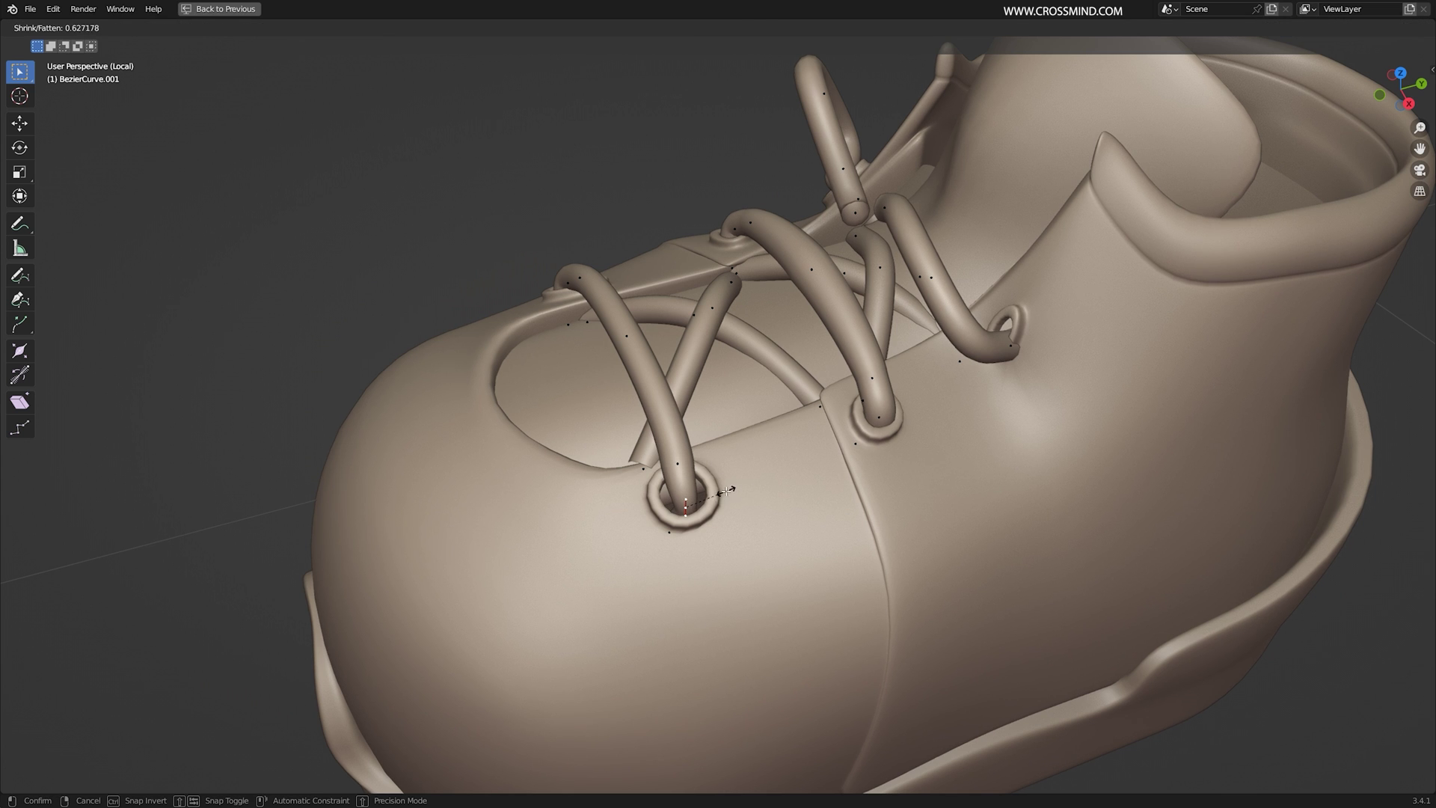
pyautogui.click(739, 283)
pyautogui.moveTo(739, 282); pyautogui.dragTo(867, 361, button='middle')
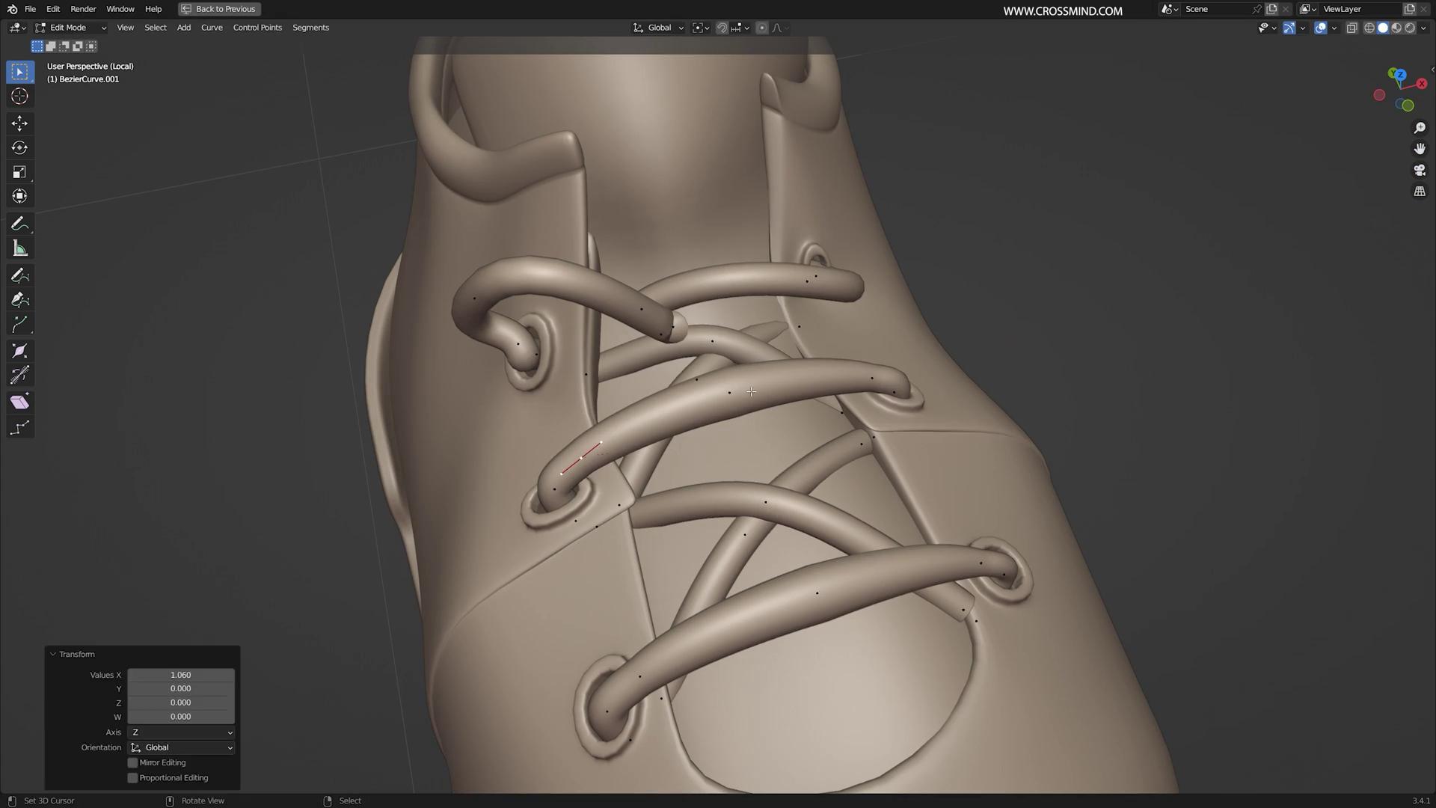
# - Rotate and move the inner control points of the top lace halves so they cross over the tongue's centre
pyautogui.moveTo(751, 391); pyautogui.dragTo(684, 381, button='middle')
pyautogui.press('r')
pyautogui.moveTo(793, 314); pyautogui.dragTo(756, 299, button='middle')
pyautogui.click(738, 279)
pyautogui.press('r')
pyautogui.click(711, 375)
pyautogui.moveTo(711, 375); pyautogui.dragTo(635, 374, button='middle')
pyautogui.press('g')
pyautogui.click(770, 314)
pyautogui.press('g')
pyautogui.click(718, 330)
pyautogui.moveTo(718, 330); pyautogui.dragTo(613, 322, button='middle')
# - Extrude the top lace's end past the crossing and move the new control point behind the other half
pyautogui.press('e')
pyautogui.click(674, 262)
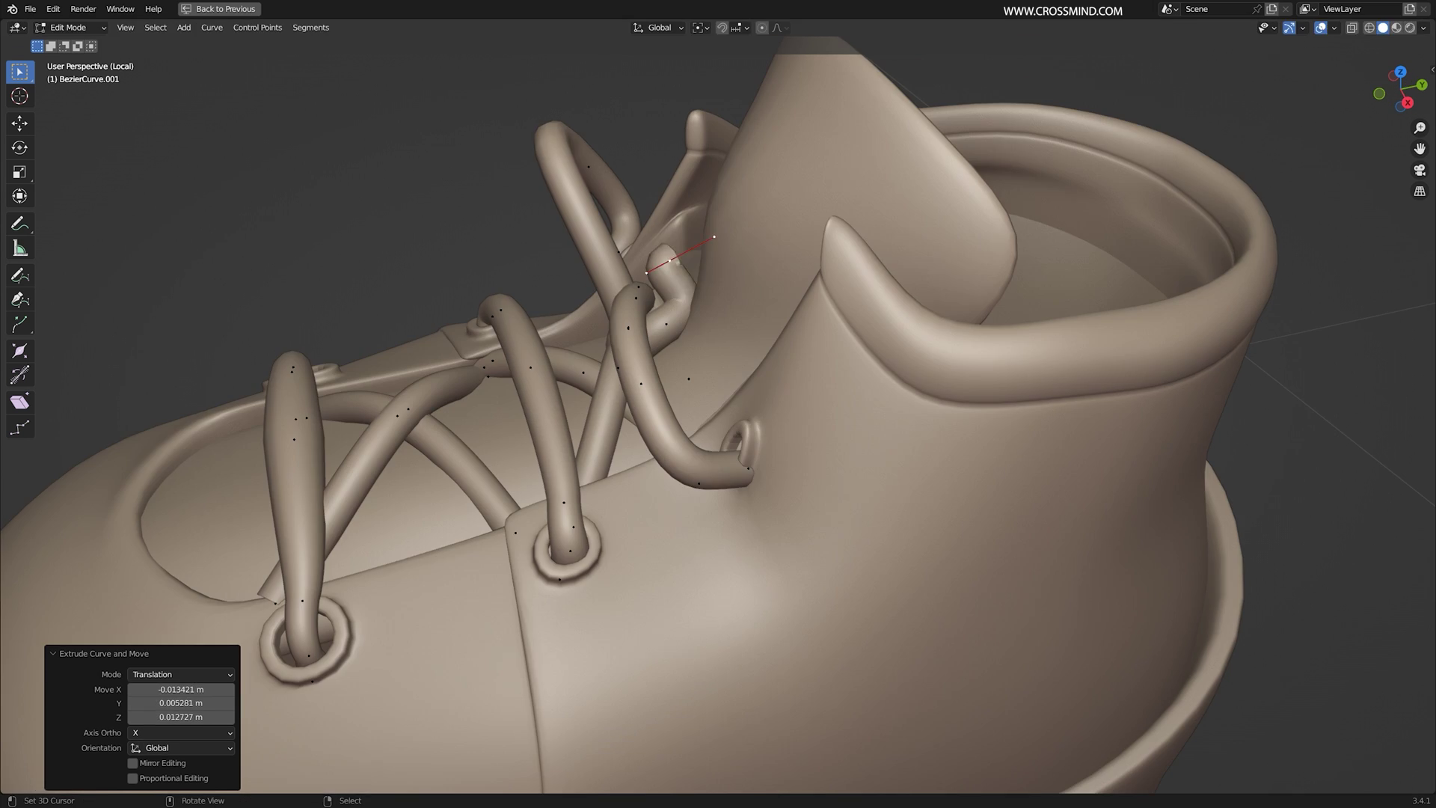
pyautogui.press('g')
pyautogui.click(674, 263)
pyautogui.moveTo(673, 263); pyautogui.dragTo(782, 359, button='middle')
pyautogui.press('g')
pyautogui.click(688, 419)
pyautogui.moveTo(688, 419); pyautogui.dragTo(695, 348, button='middle')
# - Move and rotate the end point at the crossing so the lace wraps around into a small knot
pyautogui.press('g')
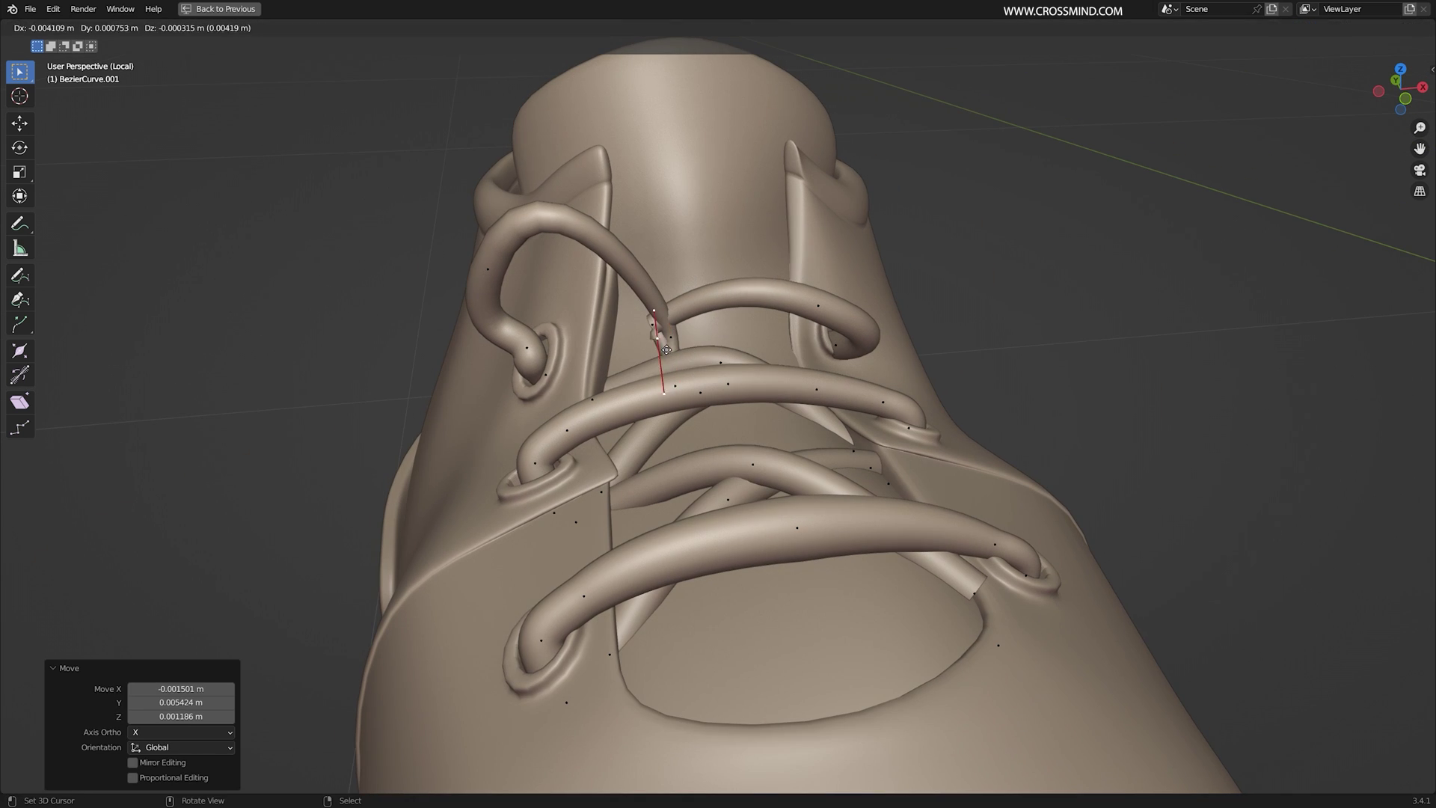
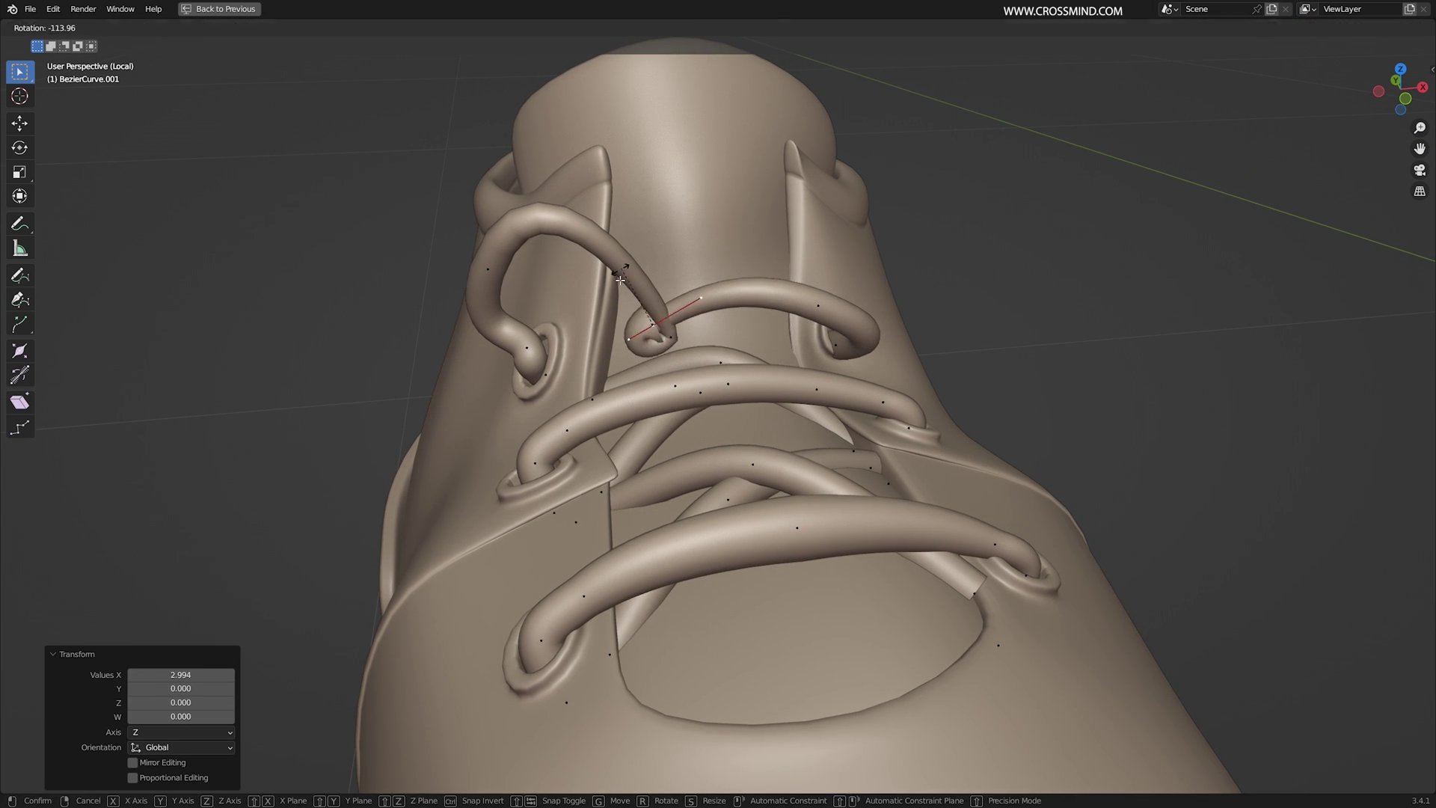
pyautogui.click(775, 207)
pyautogui.moveTo(775, 207); pyautogui.dragTo(913, 270, button='middle')
pyautogui.press('r')
pyautogui.click(829, 258)
# - Pull a loose lace end out of the knot, up and away from the tongue, and rotate its end point
pyautogui.click(863, 202)
pyautogui.moveTo(864, 202); pyautogui.dragTo(770, 127, button='middle')
pyautogui.press('g')
pyautogui.click(801, 172)
pyautogui.press('r')
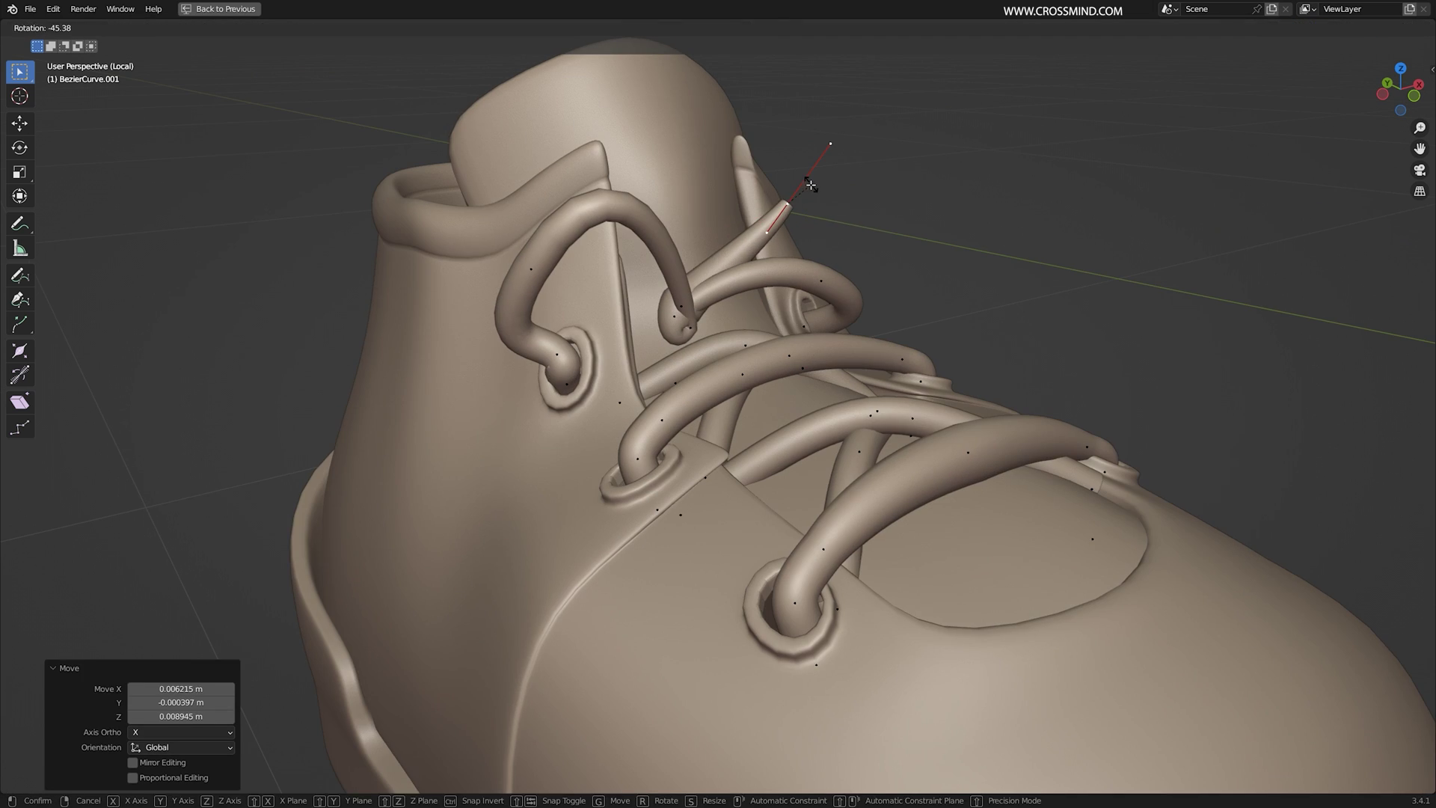
pyautogui.click(811, 187)
# - Shape a short, thin tip on the first loose end by moving, scaling and rotating its end points
pyautogui.scroll(3, 816, 225)
pyautogui.press('g')
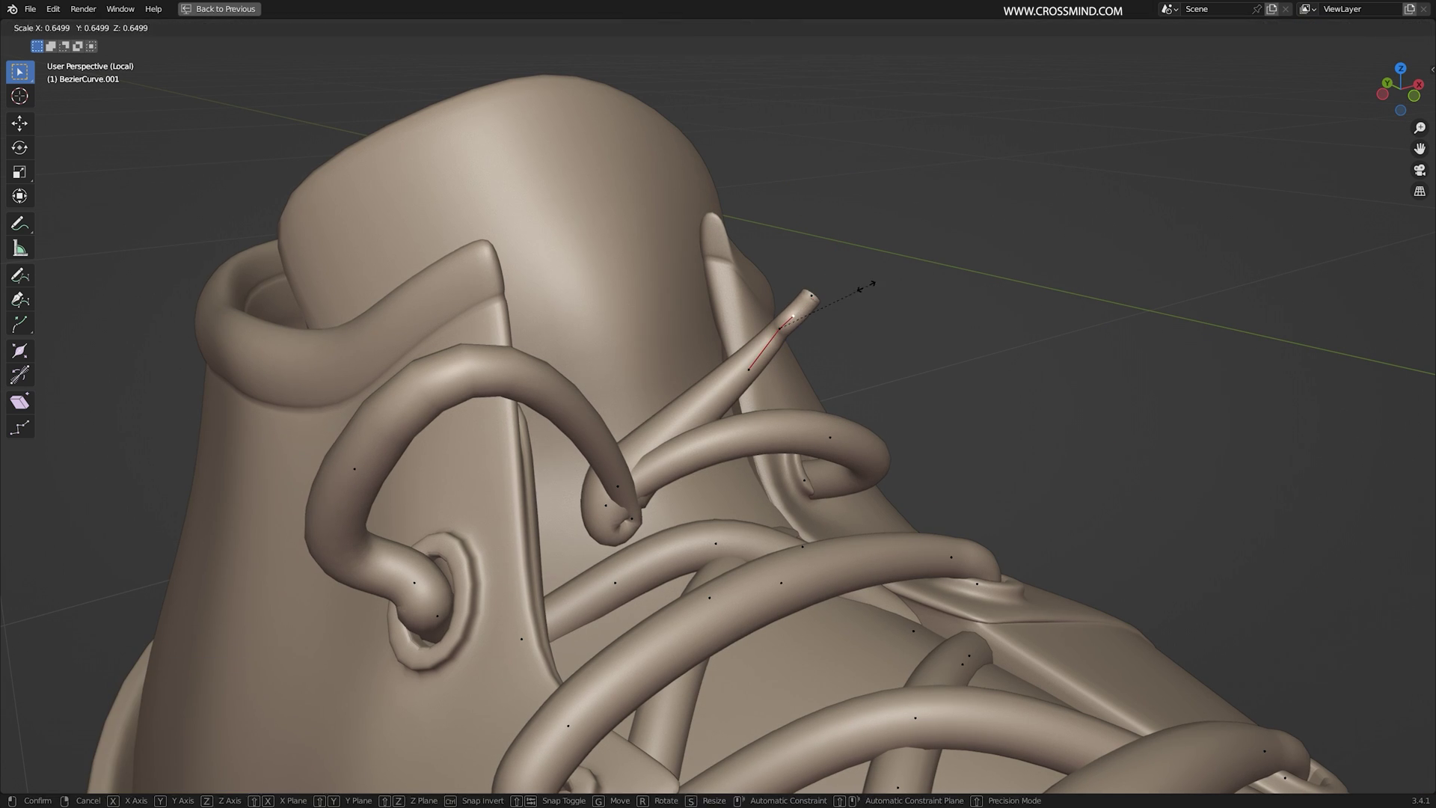
pyautogui.click(866, 286)
pyautogui.press('r')
pyautogui.moveTo(866, 286); pyautogui.dragTo(860, 419, button='middle')
pyautogui.press('g')
pyautogui.press('Tab')
pyautogui.press('Tab')
# - Move and rotate the other lace's end point to form a second loose end rising from the knot before the tongue
pyautogui.press('g')
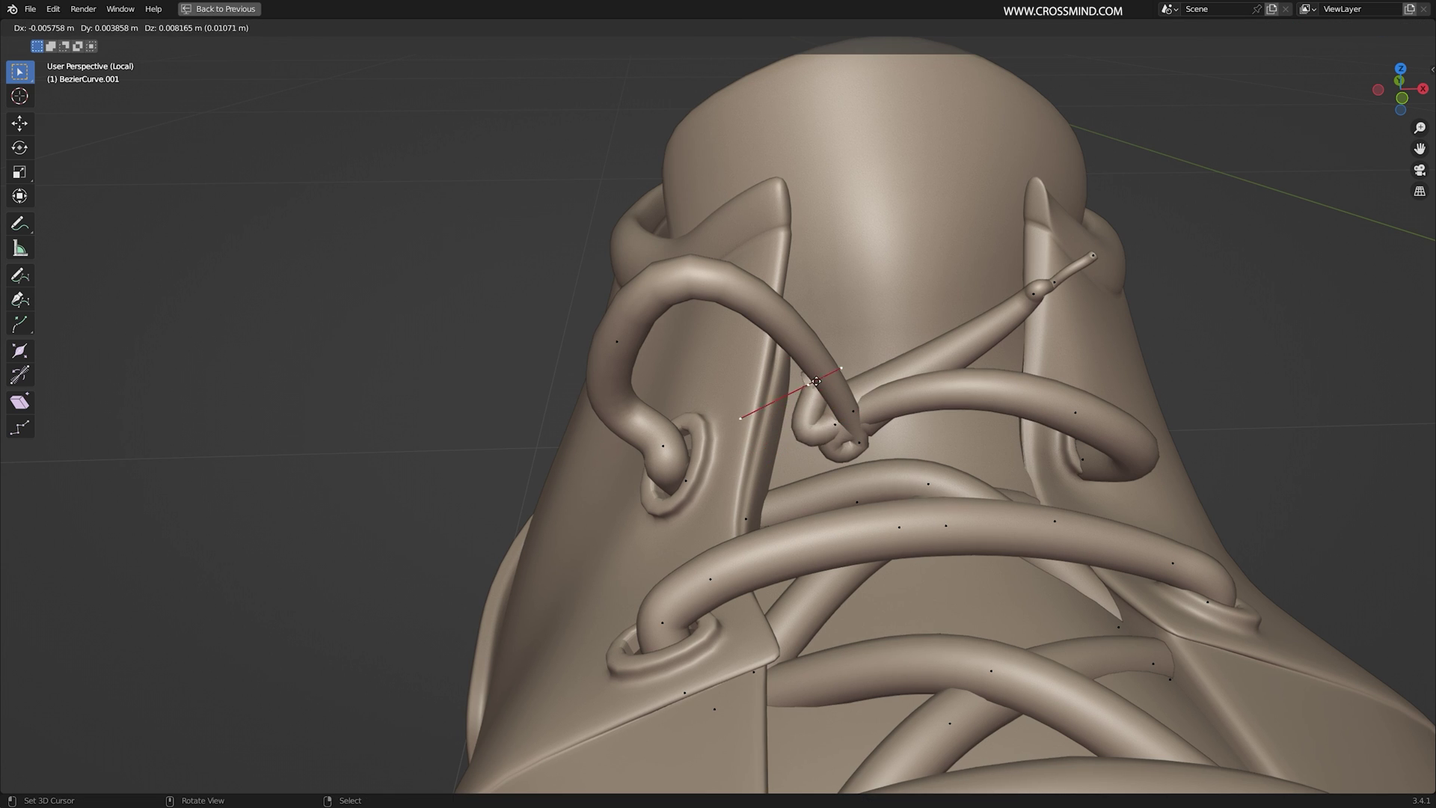
pyautogui.click(822, 343)
pyautogui.rightClick(832, 426)
pyautogui.moveTo(821, 343); pyautogui.dragTo(852, 308, button='middle')
pyautogui.click(871, 426)
pyautogui.rightClick(815, 346)
pyautogui.press('g')
pyautogui.click(800, 307)
pyautogui.press('r')
# - Extrude a short tip from the second loose end and shrink its radius
pyautogui.press('e')
pyautogui.click(849, 241)
pyautogui.scroll(1, 856, 303)
pyautogui.hotkey('alt', 's')
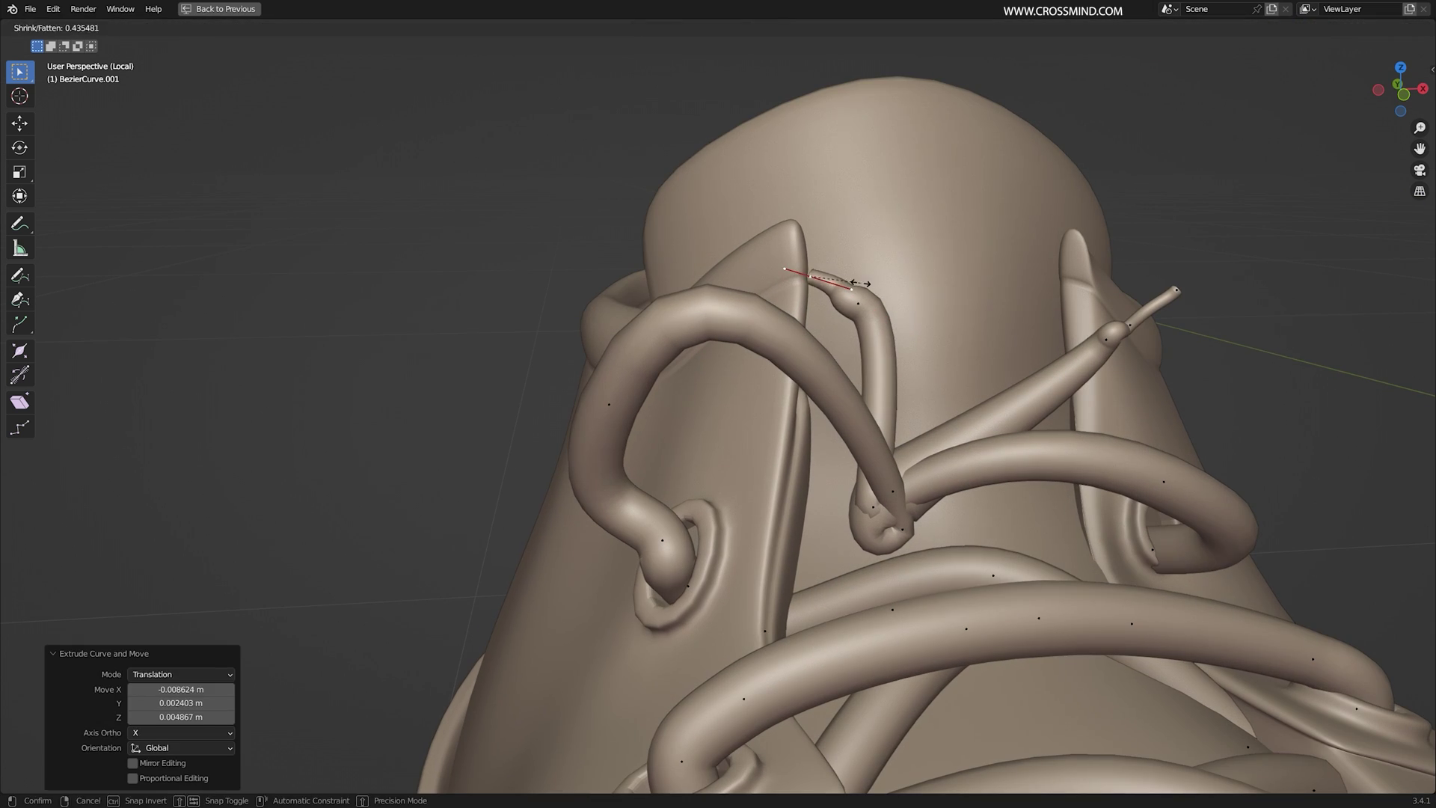
pyautogui.hotkey('alt', 's')
pyautogui.click(827, 278)
# - Select the control point at the base of the knot and move it so the loose end sits closely on the crossing
pyautogui.press('Tab')
pyautogui.moveTo(928, 359); pyautogui.dragTo(876, 411, button='middle')
pyautogui.press('Tab')
pyautogui.rightClick(473, 426)
pyautogui.moveTo(478, 425); pyautogui.dragTo(710, 377, button='middle')
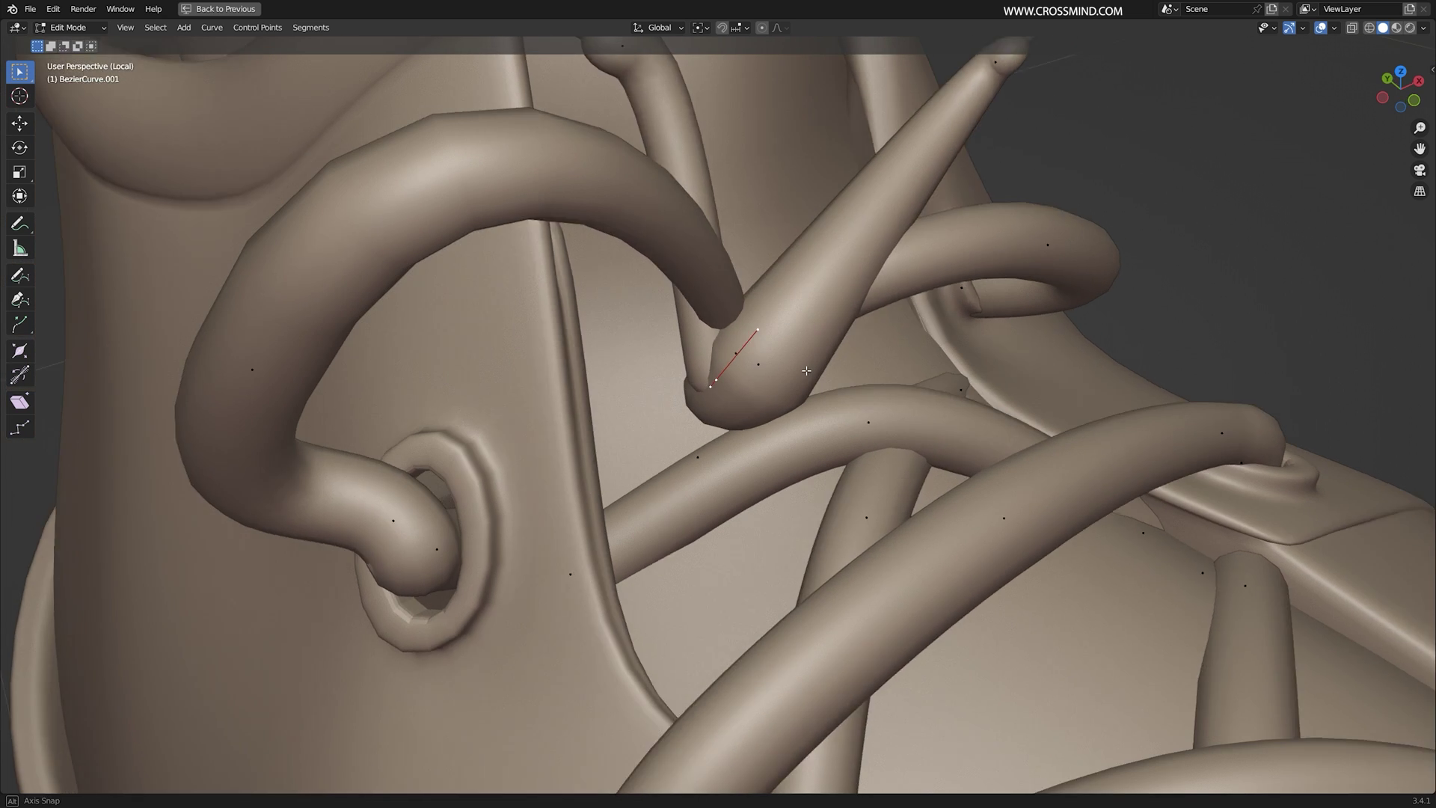
pyautogui.press('g')
pyautogui.click(782, 341)
# - Thin the lace radius at the knot's base point and adjust the point's position and rotation
pyautogui.hotkey('alt', 's')
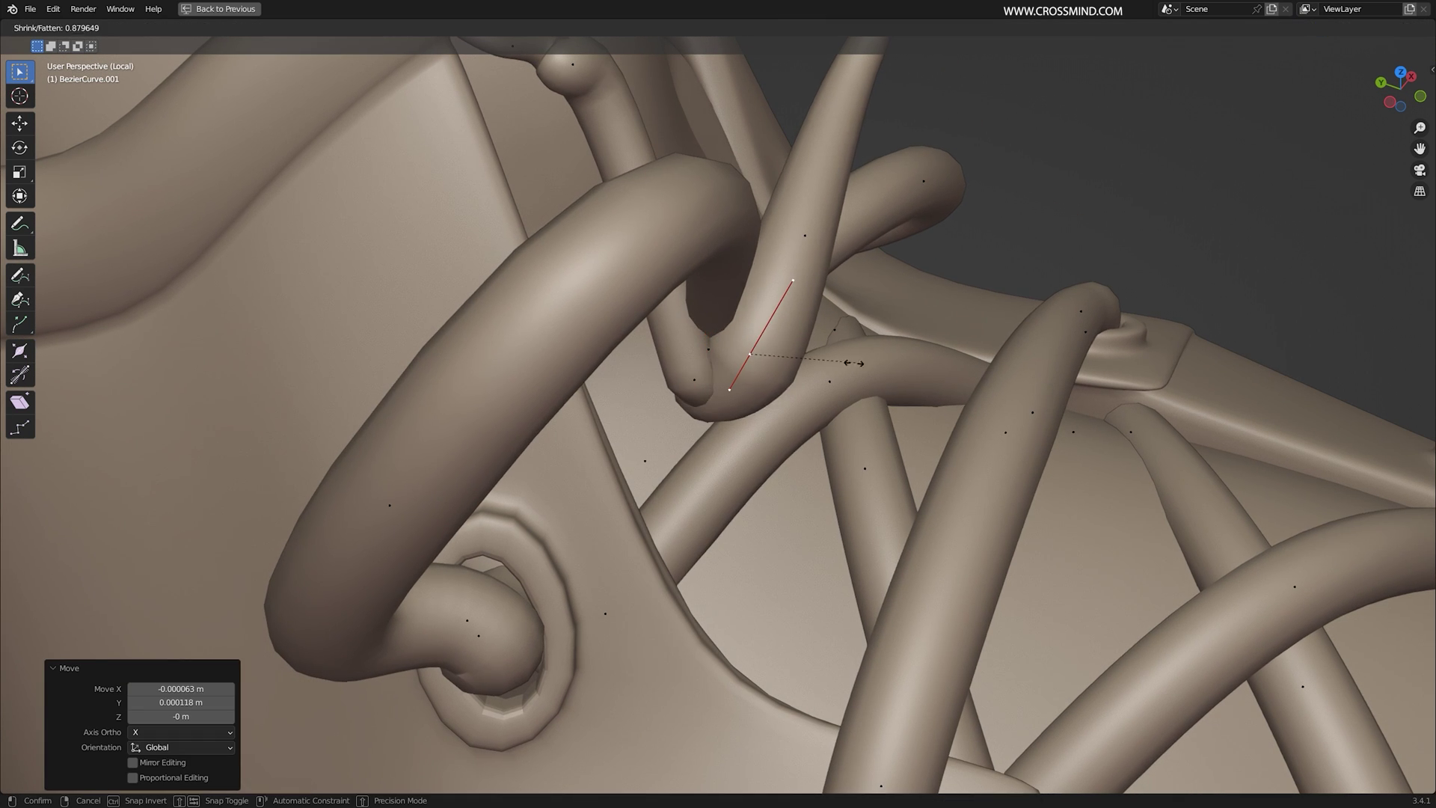
pyautogui.click(789, 357)
pyautogui.press('g')
pyautogui.press('y')
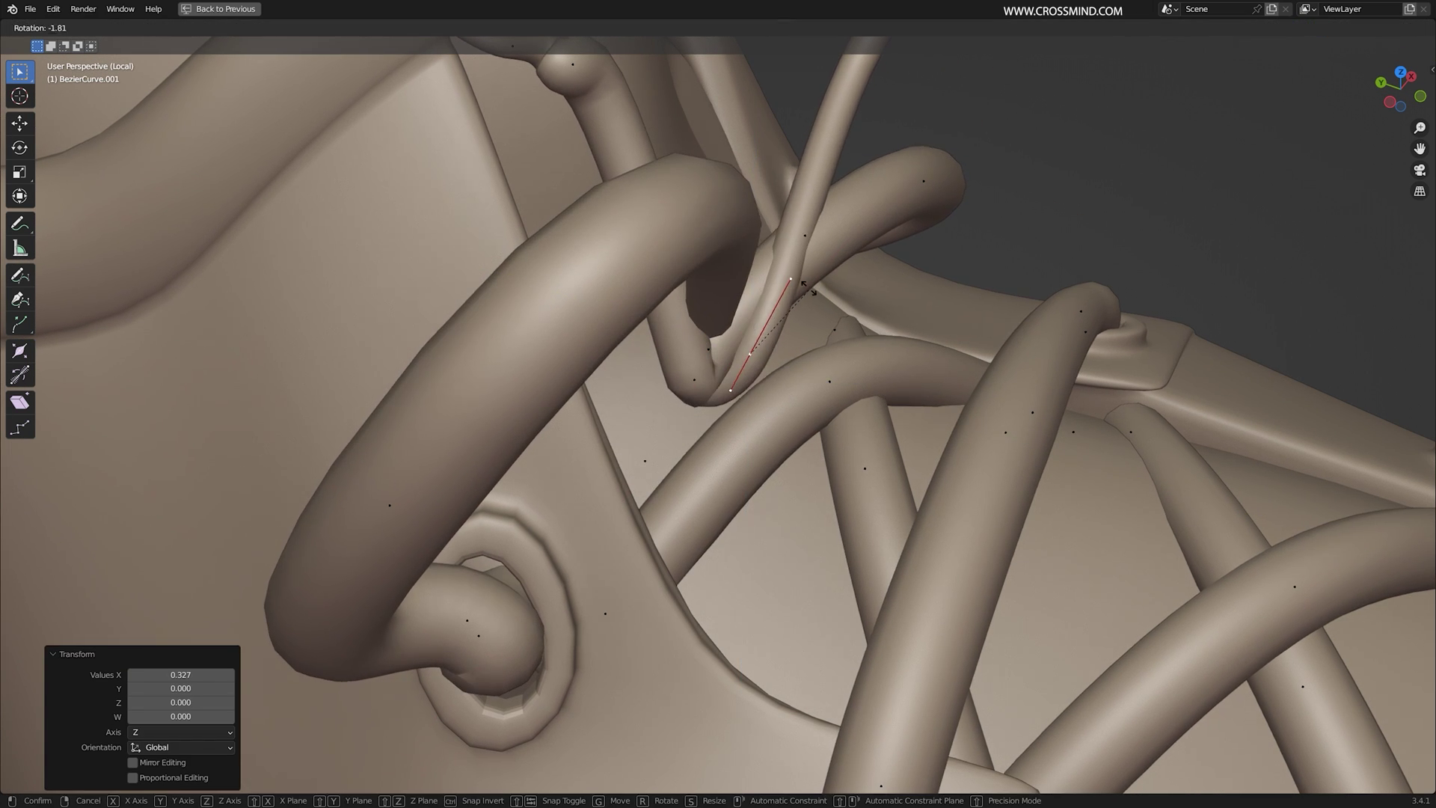
pyautogui.click(729, 216)
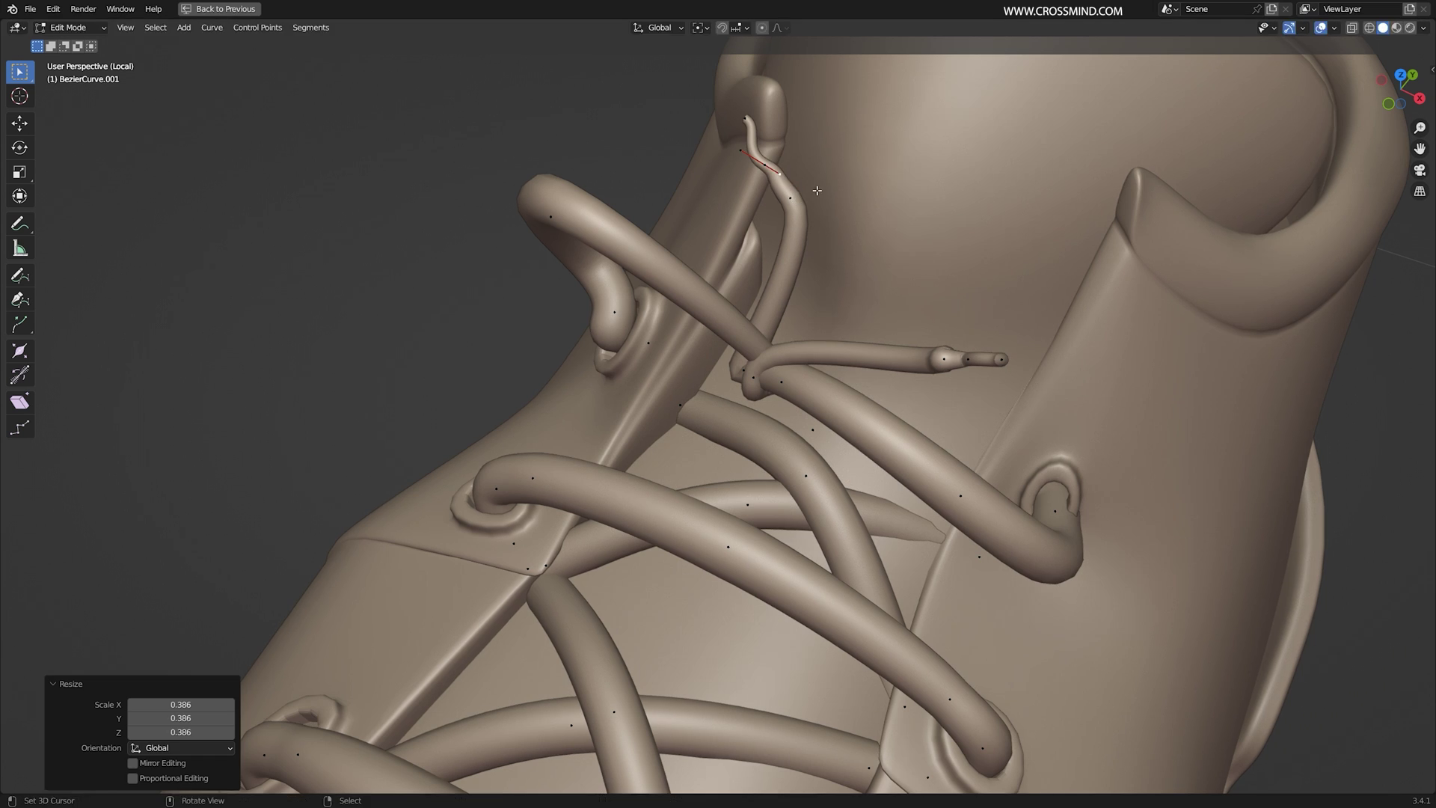
# - Refine the bend and tip of the second loose end by adjusting its radius, position and handle length
pyautogui.moveTo(817, 190); pyautogui.dragTo(814, 299, button='middle')
pyautogui.scroll(3, 814, 299)
pyautogui.hotkey('alt', 's')
pyautogui.click(815, 313)
pyautogui.press('g')
pyautogui.click(865, 414)
pyautogui.moveTo(865, 413); pyautogui.dragTo(782, 329, button='middle')
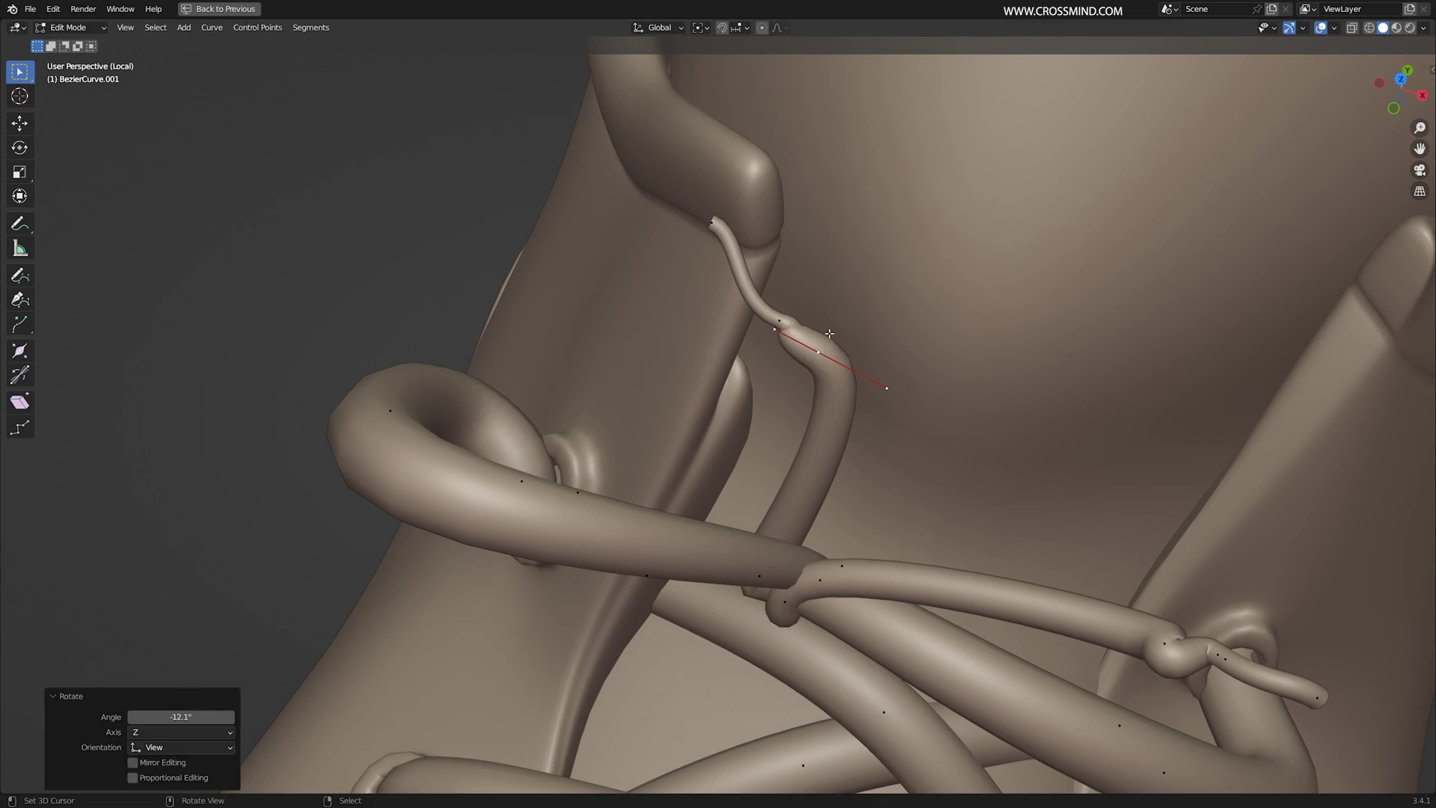
pyautogui.press('s')
pyautogui.click(780, 321)
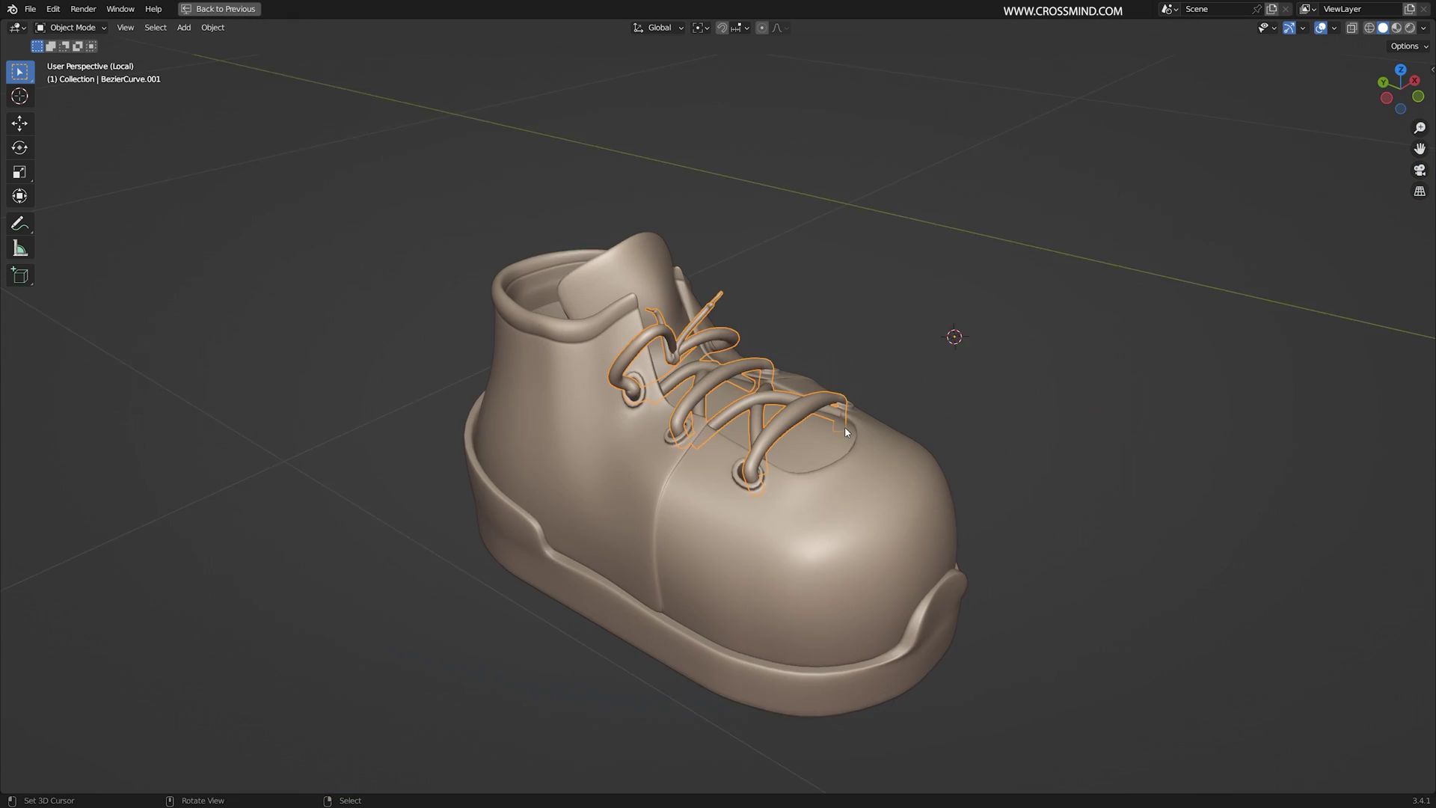
# - Save shoes.blend and leave local view with the shoe and laces selected, showing the whole character
pyautogui.hotkey('ctrl', 's')
pyautogui.moveTo(845, 426); pyautogui.dragTo(997, 370, button='middle')
pyautogui.click(758, 429)
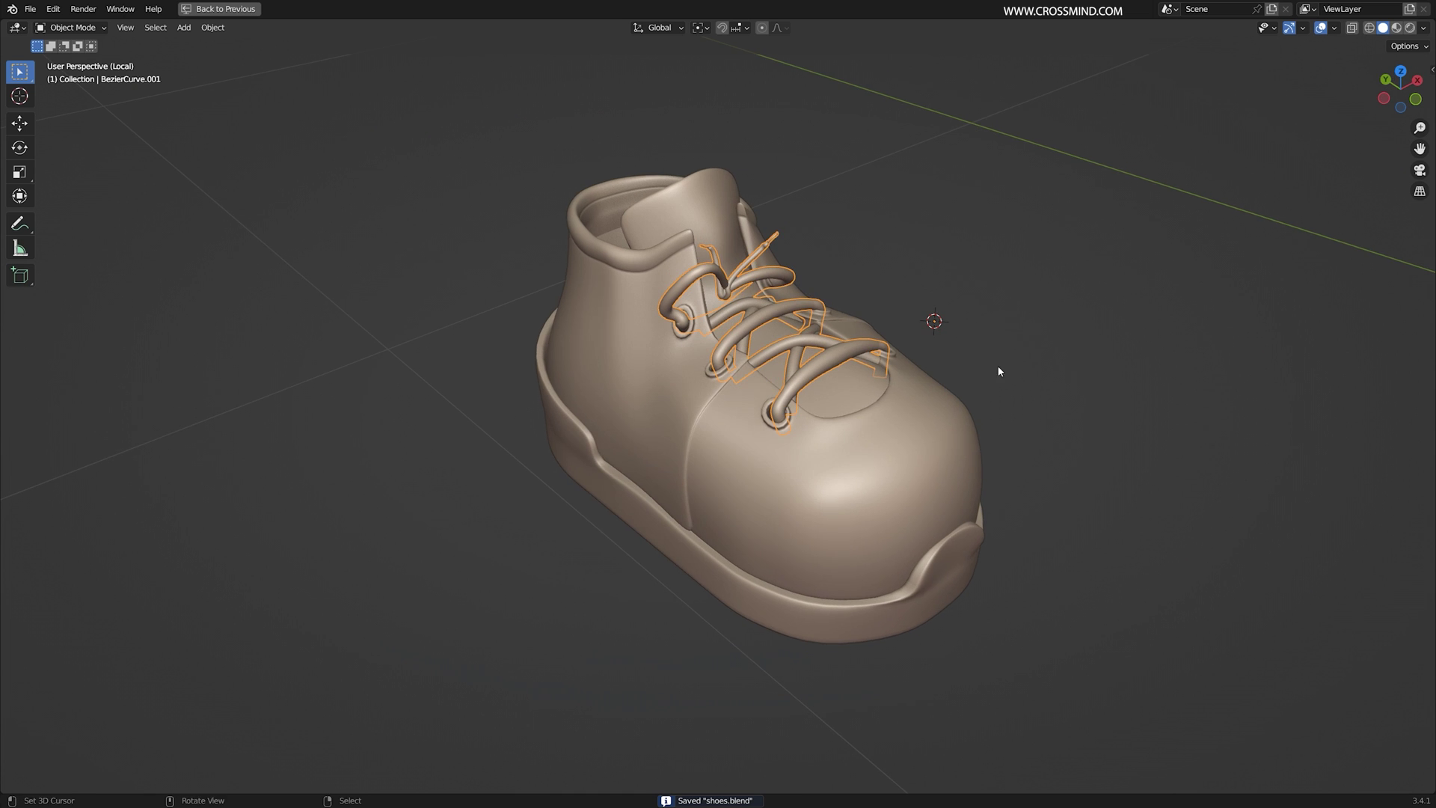
pyautogui.press('KP_Divide')
pyautogui.scroll(-5, 941, 452)
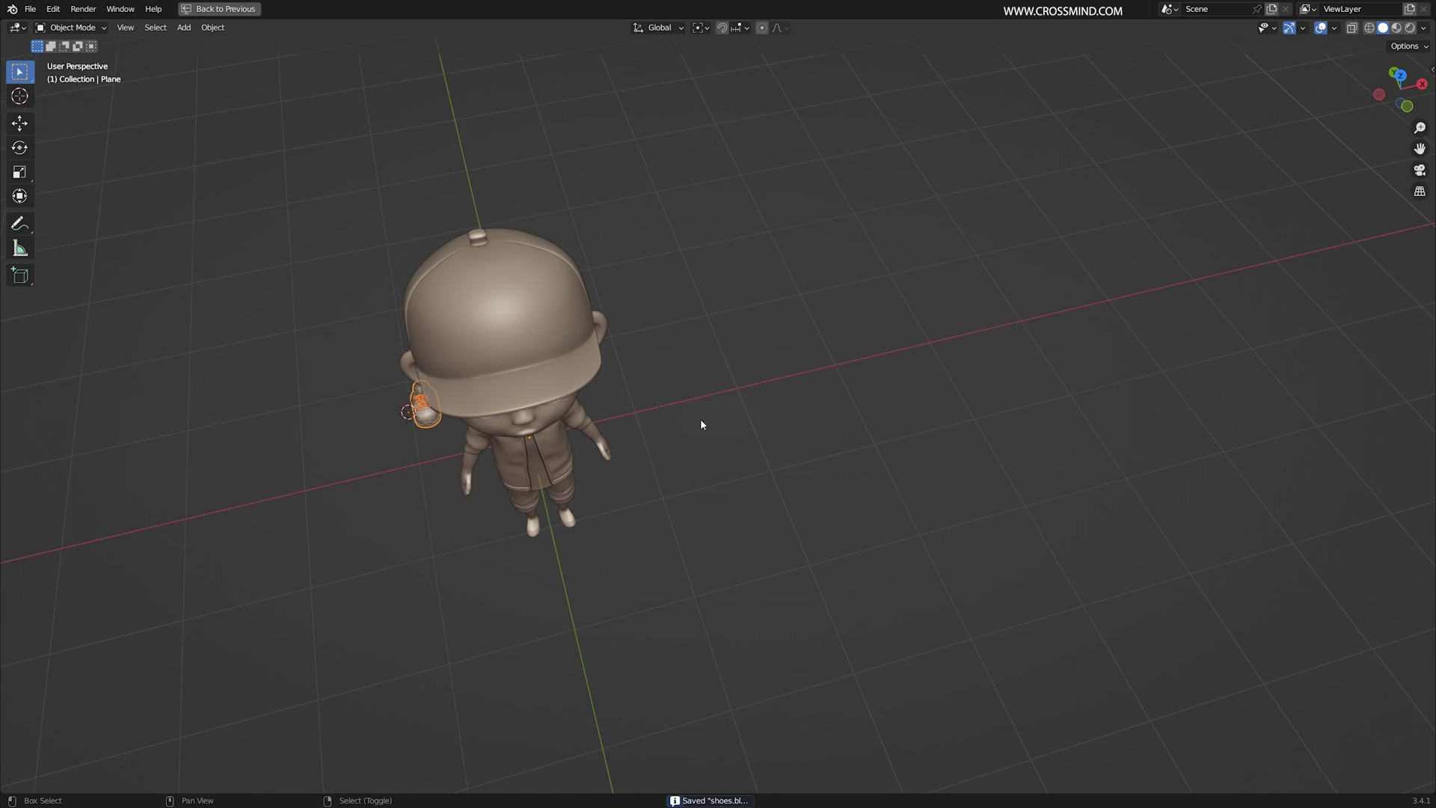
# - Move the shoe and laces in top view by about 0.698 m in X and -1.304 m in Y toward the character
pyautogui.press('g')
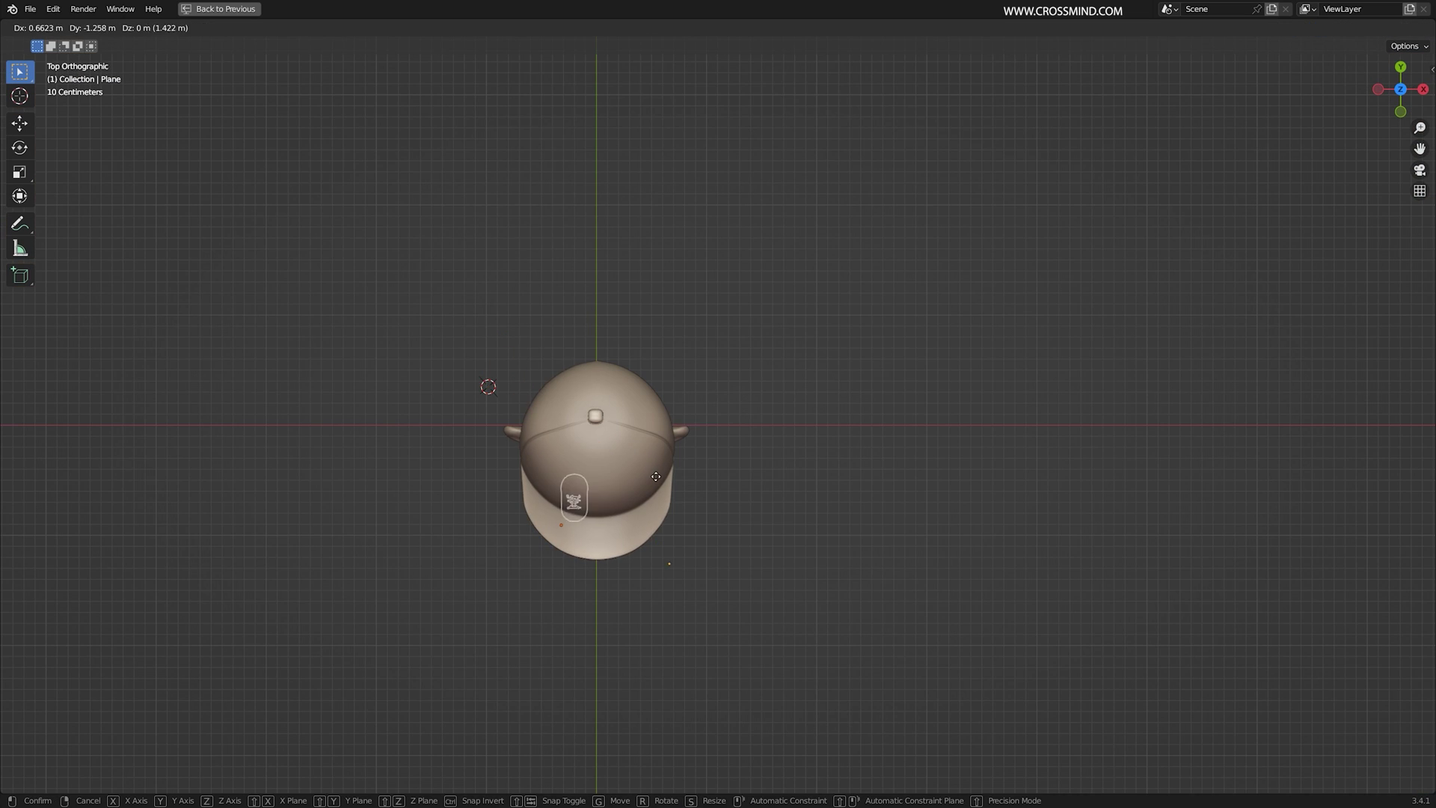
pyautogui.click(636, 478)
pyautogui.scroll(5, 586, 527)
pyautogui.keyDown('shift'); pyautogui.moveTo(486, 658); pyautogui.dragTo(822, 239, button='middle'); pyautogui.keyUp('shift')
pyautogui.scroll(2, 554, 288)
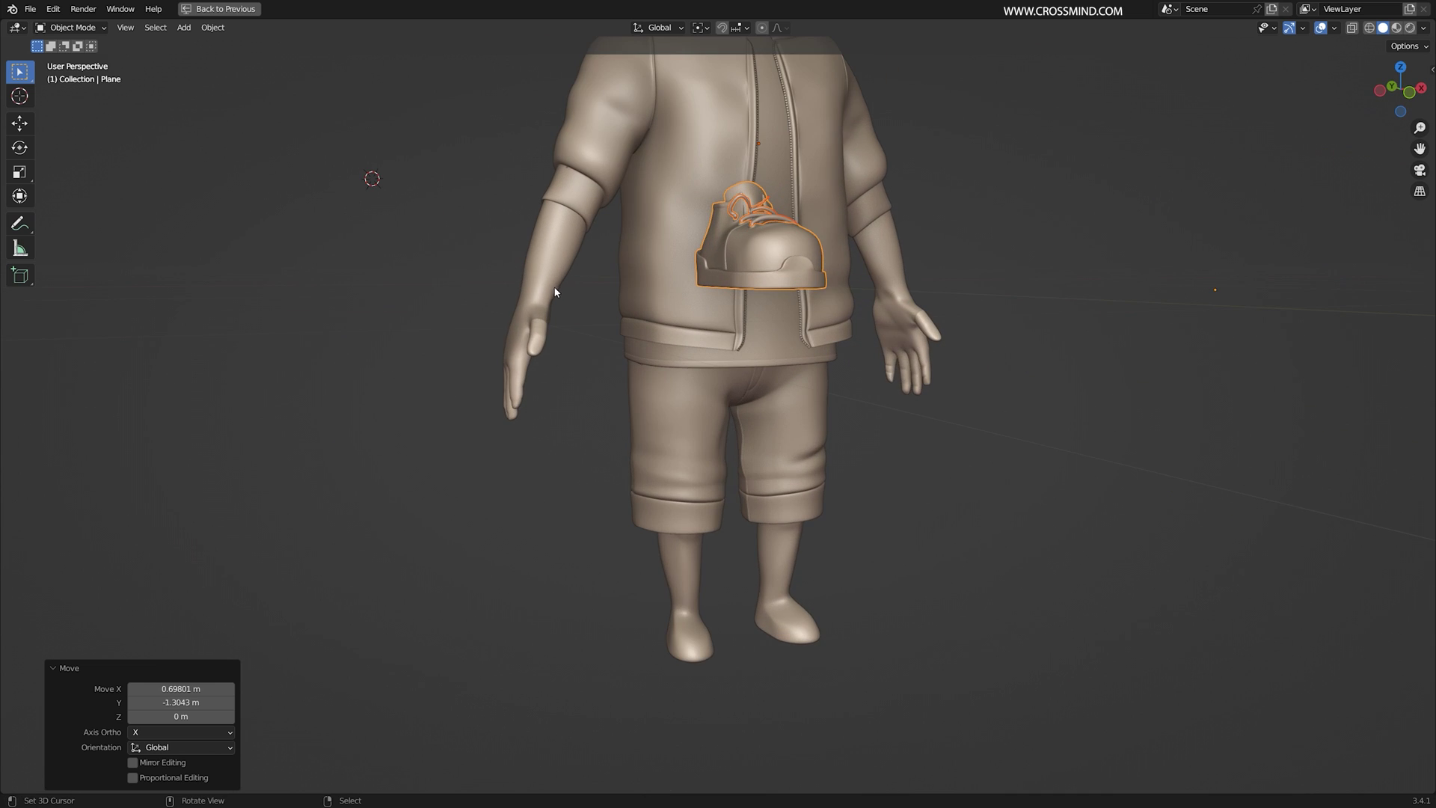
# - Move the shoe and laces down onto the character's foot in the right view, and adjust their scale to fit
pyautogui.press('KP_1')
pyautogui.press('KP_3')
pyautogui.press('g')
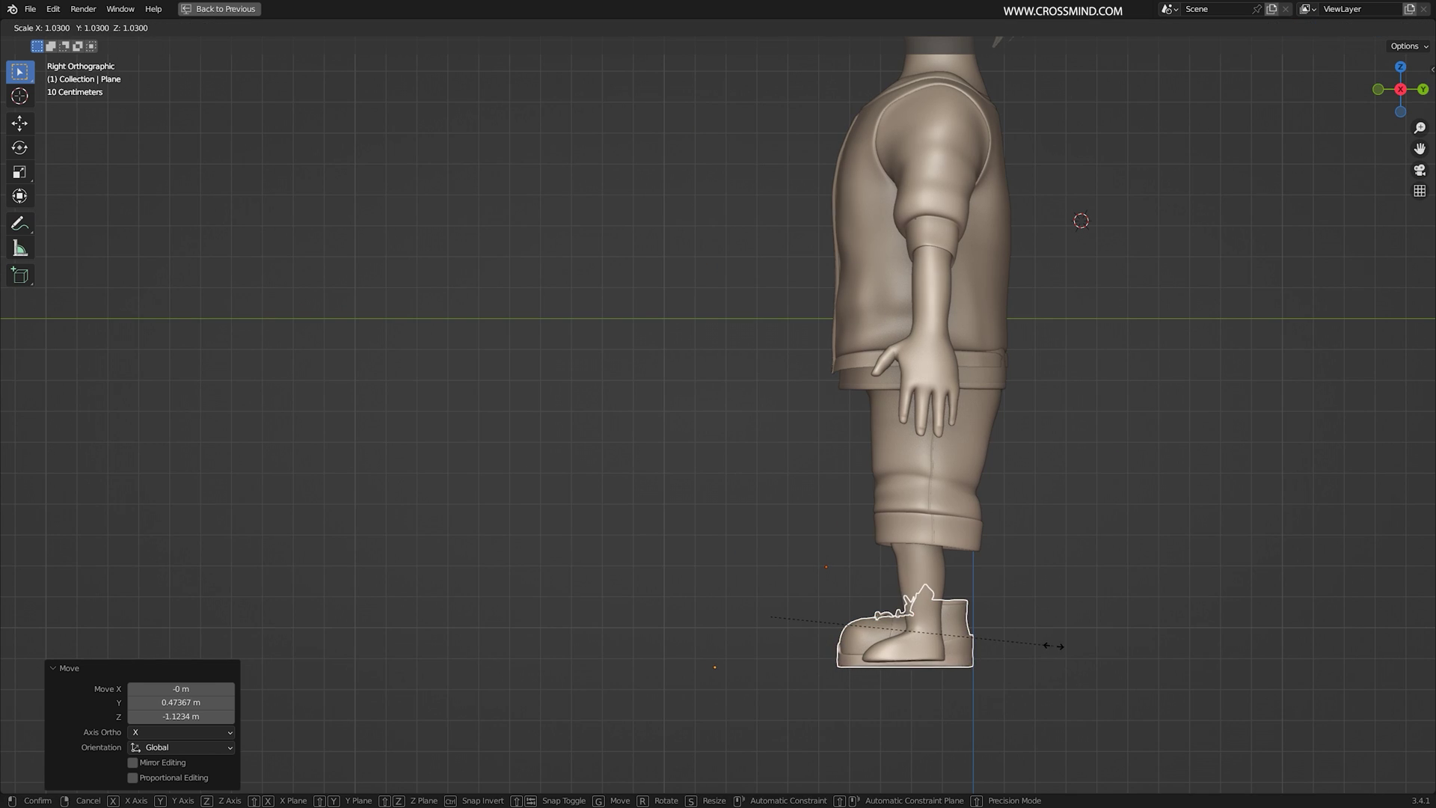
pyautogui.click(1134, 638)
pyautogui.press('g')
pyautogui.click(1106, 635)
# - Align the shoe and laces with the character's leg in the front view
pyautogui.moveTo(785, 464); pyautogui.dragTo(971, 513, button='middle')
pyautogui.press('KP_1')
pyautogui.press('g')
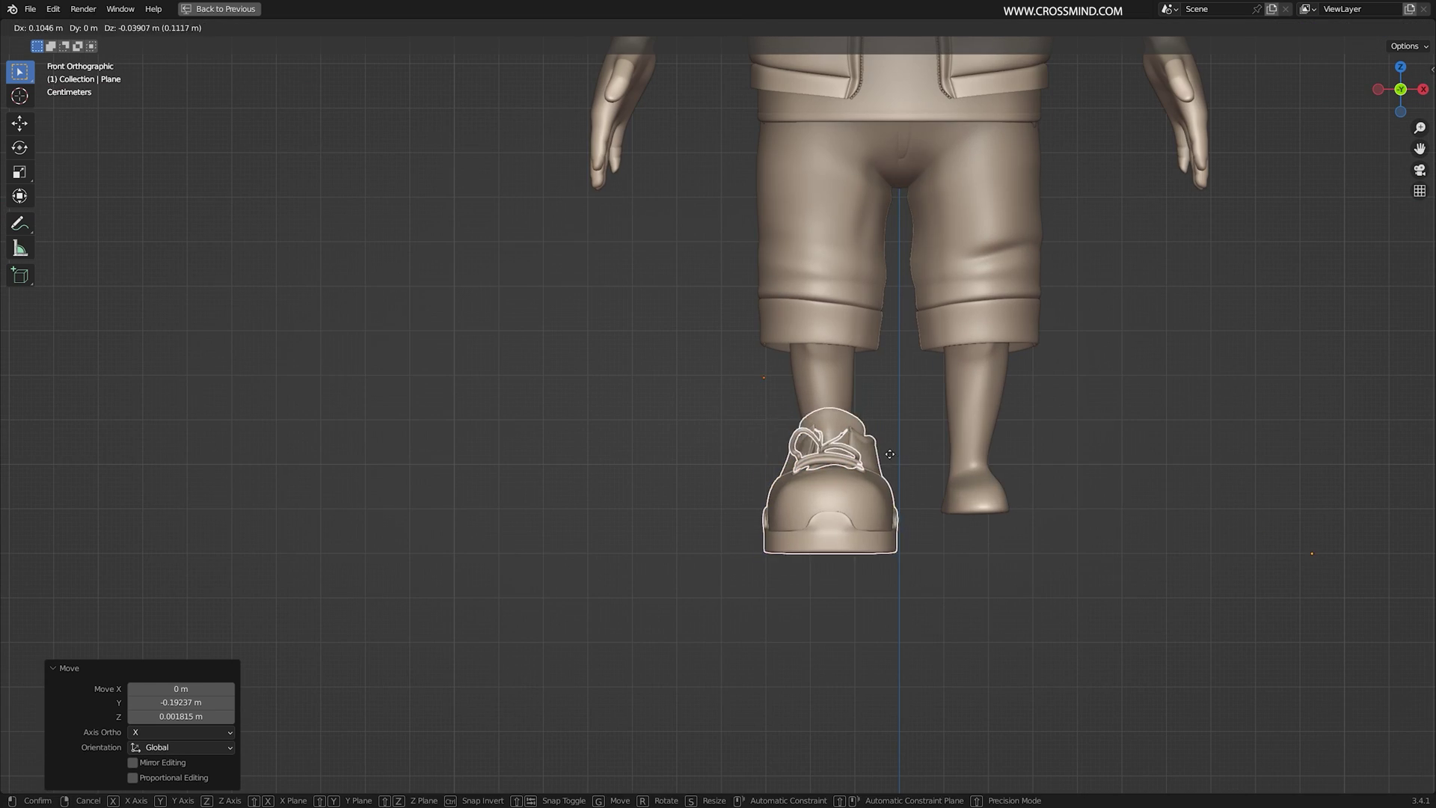
pyautogui.click(965, 486)
# - Set the origins of the shoe and laces to their geometry, using the bounds center
pyautogui.click(212, 27)
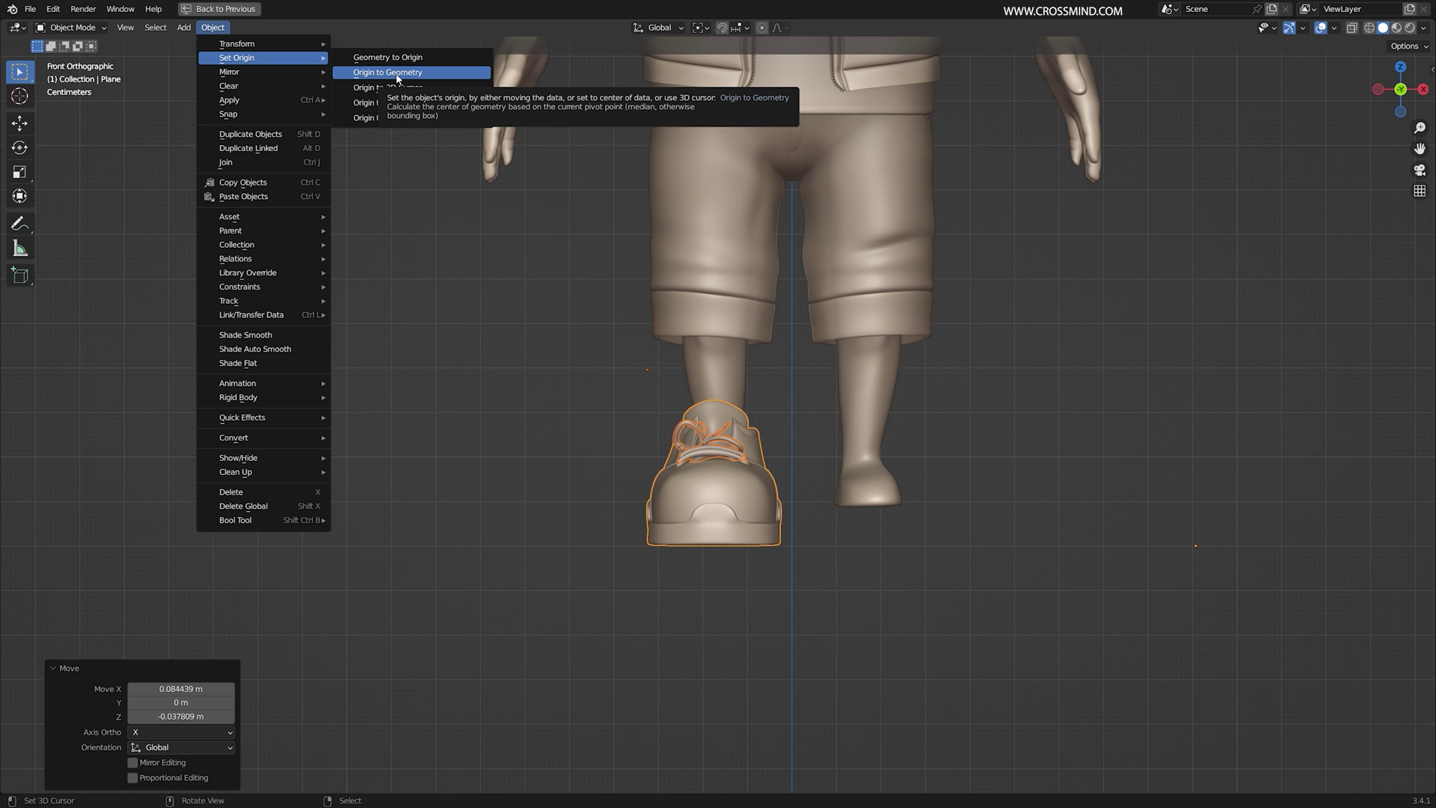
pyautogui.click(397, 73)
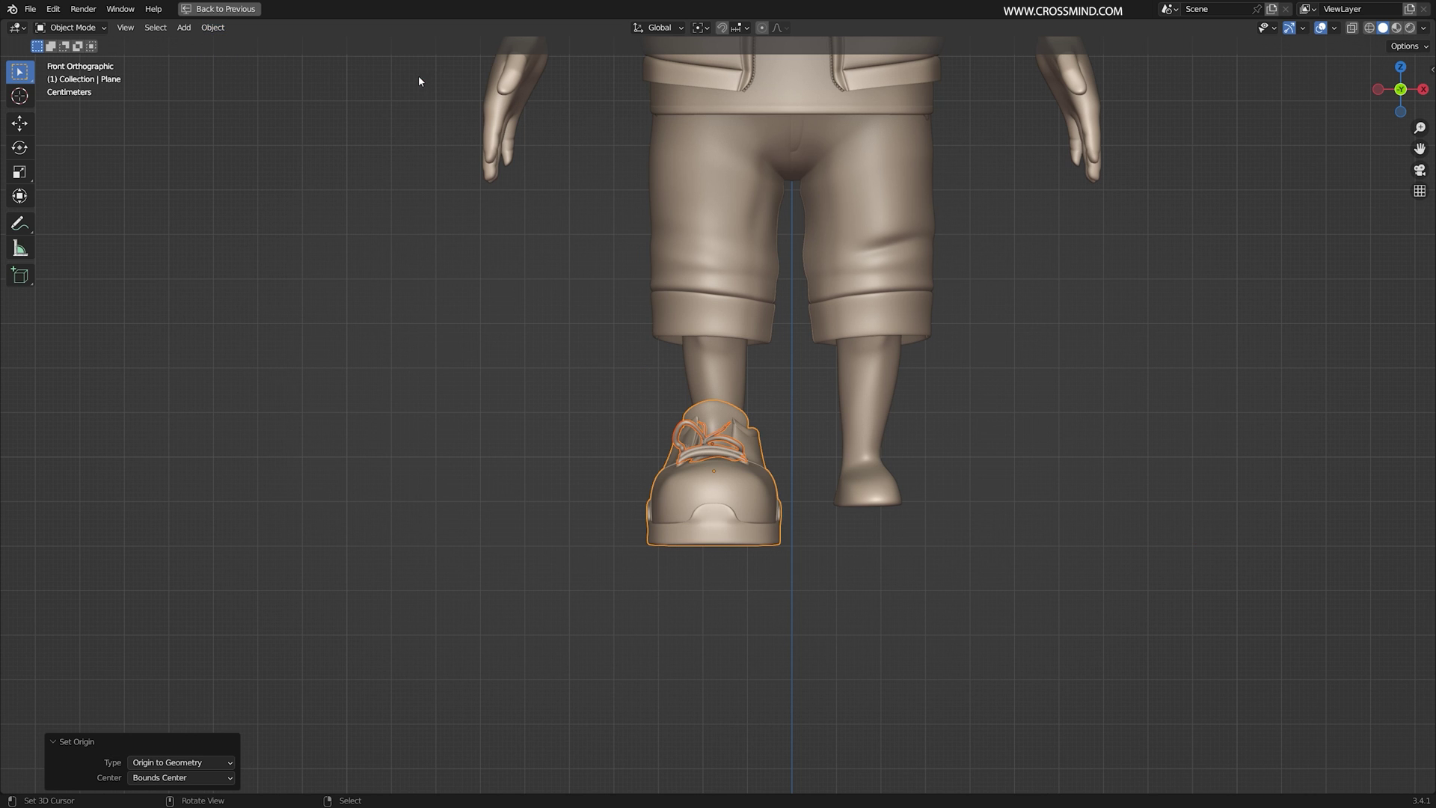
pyautogui.click(905, 454)
# - Fine-tune the position of the shoe and laces along X so the ankle sits centred in the opening
pyautogui.press('g')
pyautogui.press('x')
pyautogui.moveTo(777, 463); pyautogui.dragTo(823, 523, button='middle')
pyautogui.click(891, 490)
pyautogui.press('g')
pyautogui.press('x')
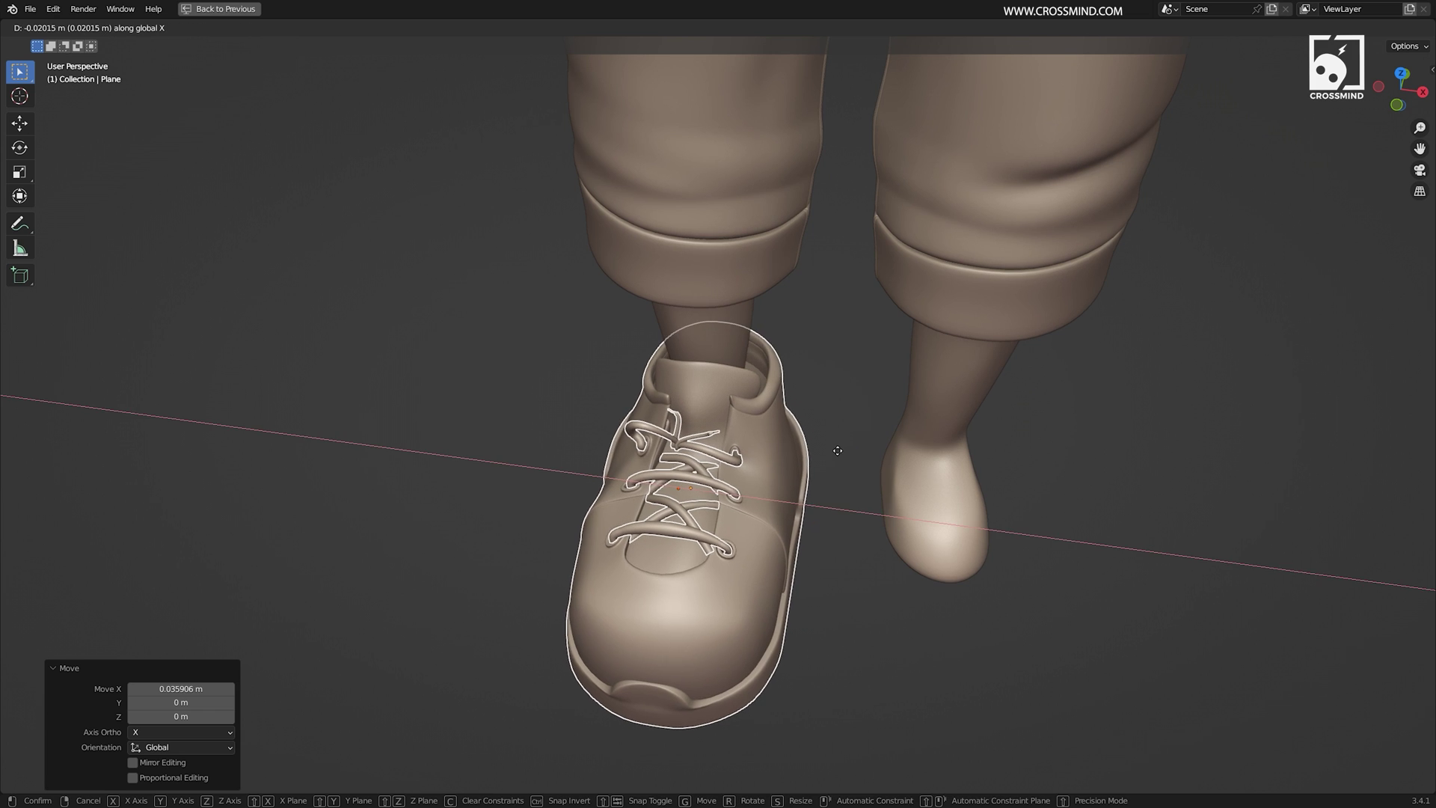
pyautogui.click(792, 439)
# - Check the shoe's fit on the character from several angles and save shoes.blend
pyautogui.moveTo(792, 438); pyautogui.dragTo(934, 384, button='middle')
pyautogui.hotkey('shift', 'z')
pyautogui.moveTo(779, 450); pyautogui.dragTo(763, 452, button='middle')
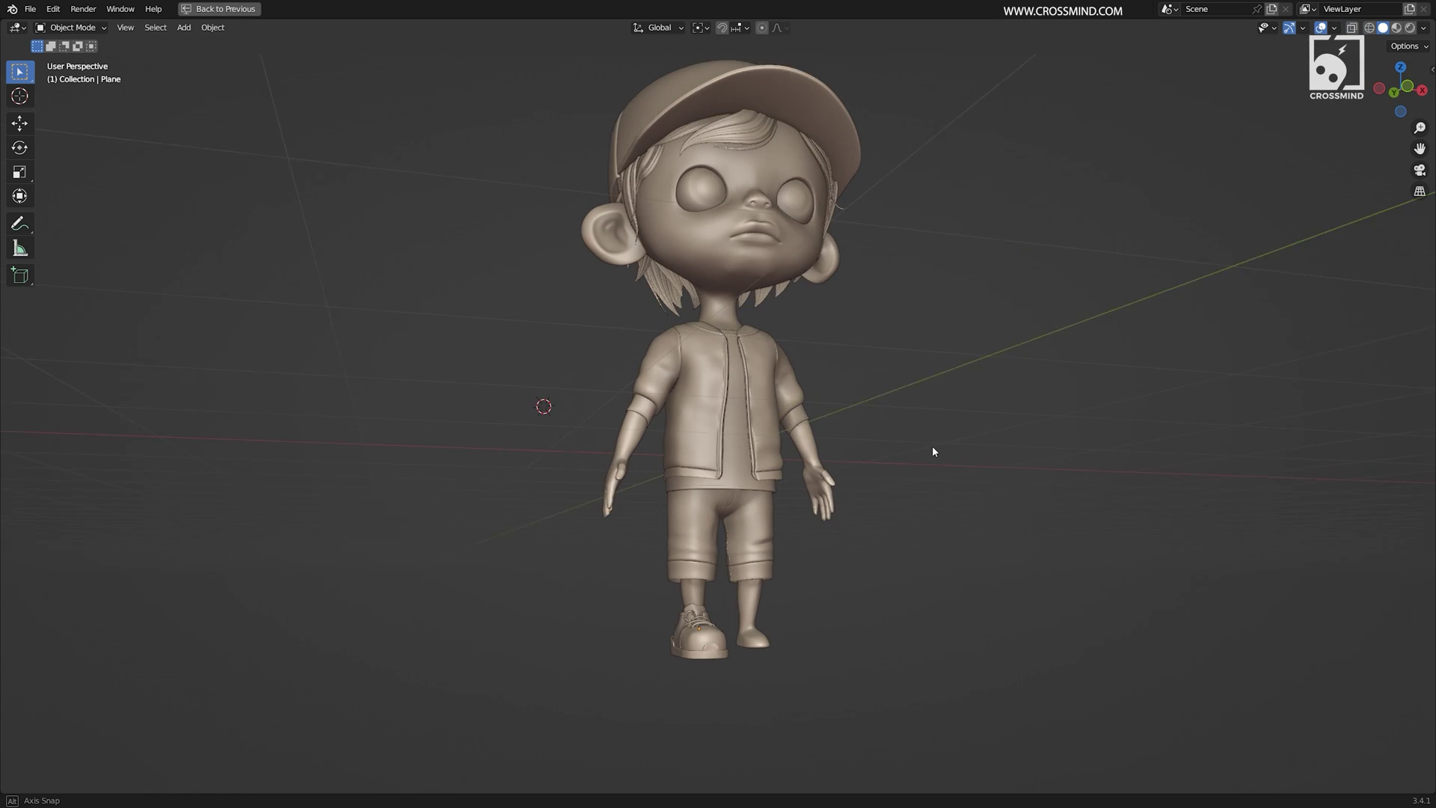
pyautogui.scroll(5, 931, 456)
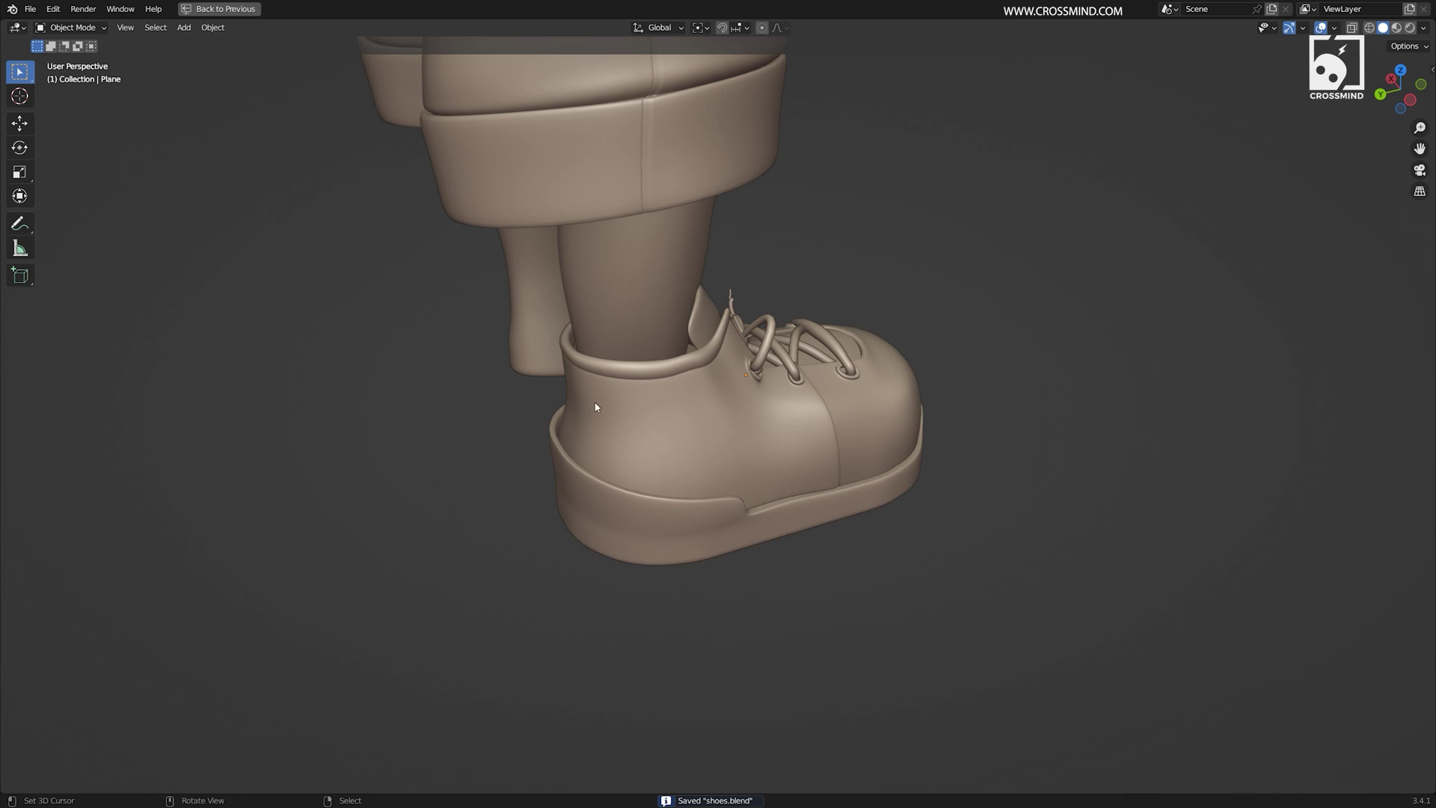
pyautogui.moveTo(596, 407); pyautogui.dragTo(859, 350, button='middle')
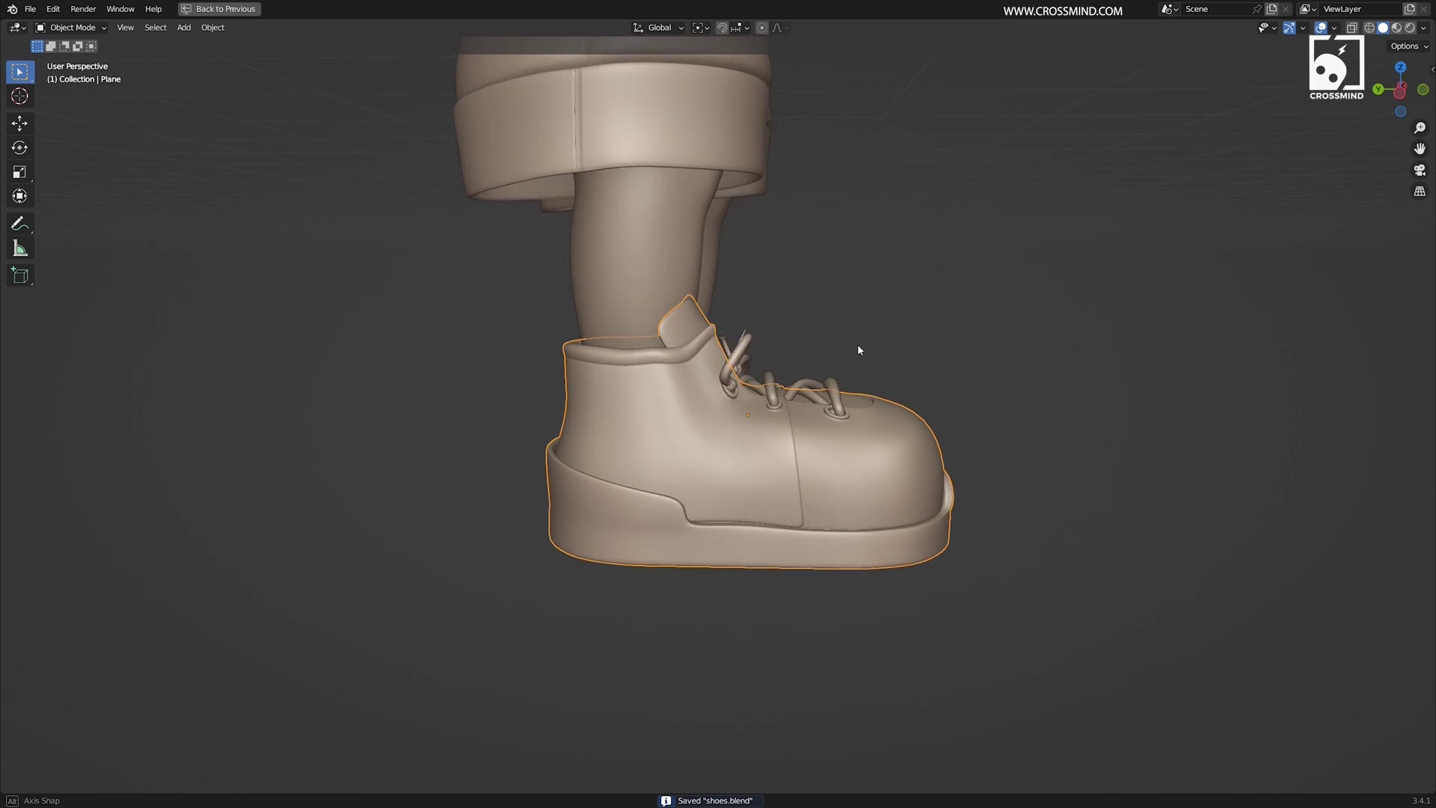
# - Edit the shoe mesh and scale the horizontal edge loop below the ankle collar by 1.017
pyautogui.keyDown('alt'); pyautogui.click(604, 447); pyautogui.keyUp('alt')
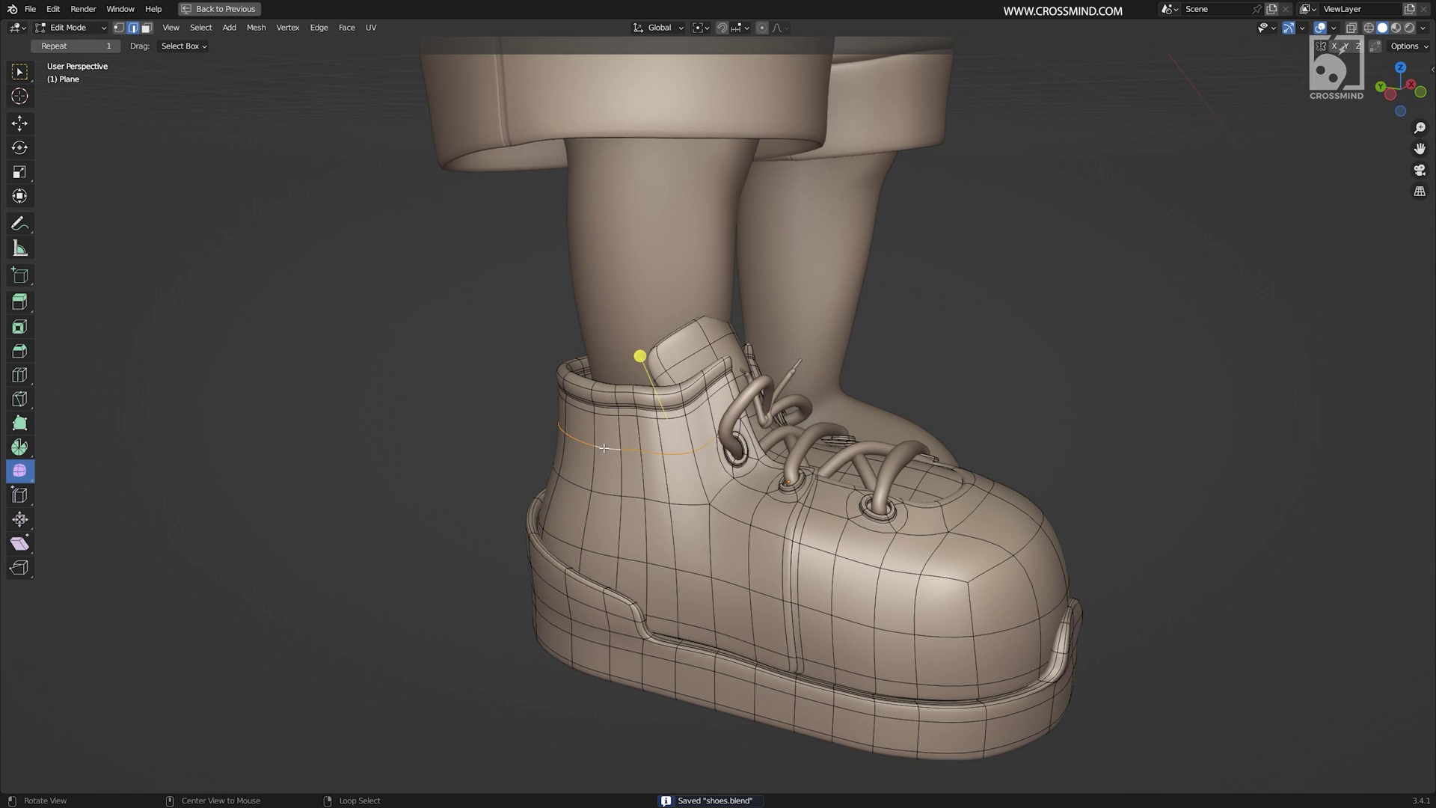
pyautogui.click(801, 445)
pyautogui.moveTo(636, 453); pyautogui.dragTo(645, 472, button='middle')
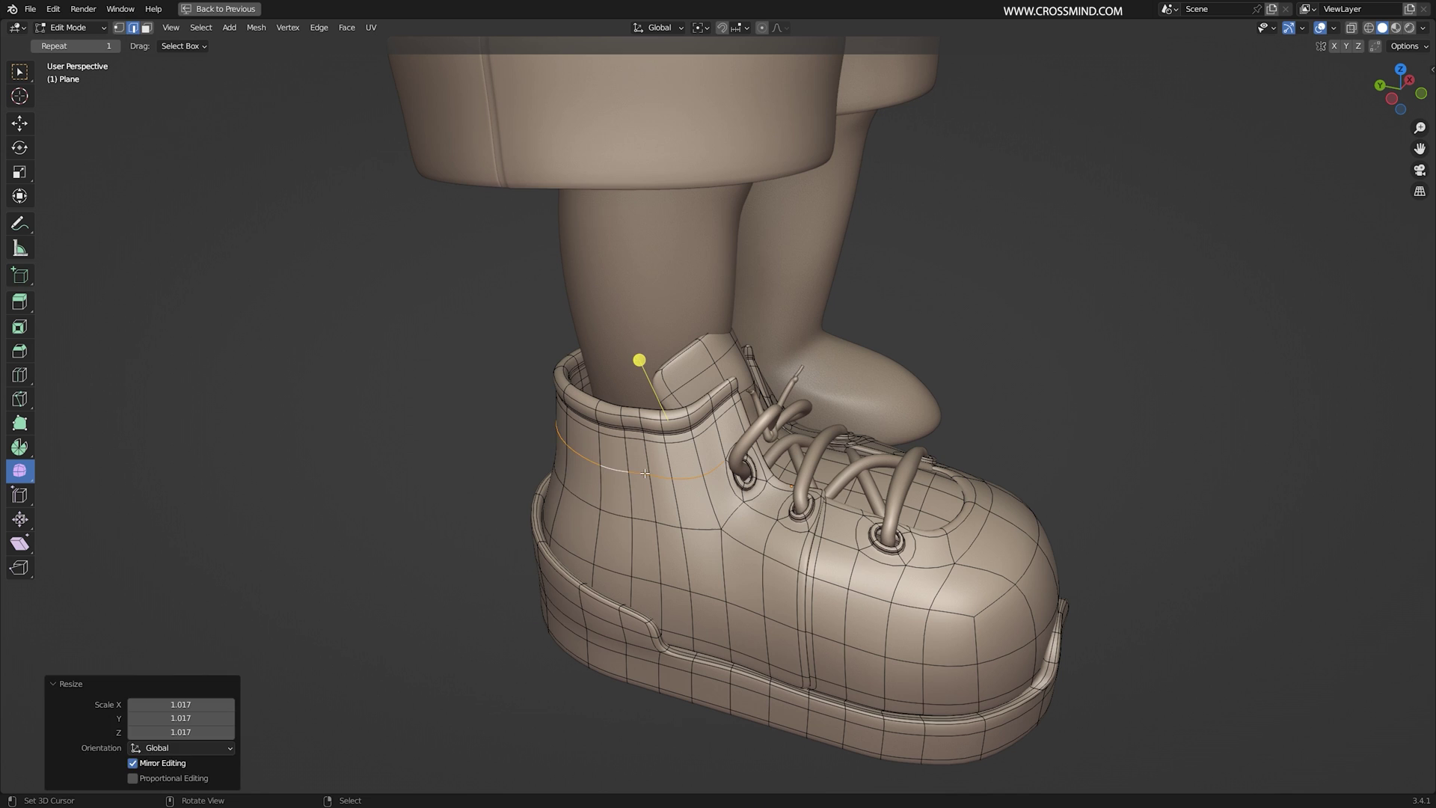
# - Scale the collar's top edge loop outward with proportional editing to widen the shoe opening
pyautogui.click(602, 468)
pyautogui.keyDown('alt'); pyautogui.rightClick(643, 414); pyautogui.keyUp('alt')
pyautogui.moveTo(644, 414); pyautogui.dragTo(653, 408, button='middle')
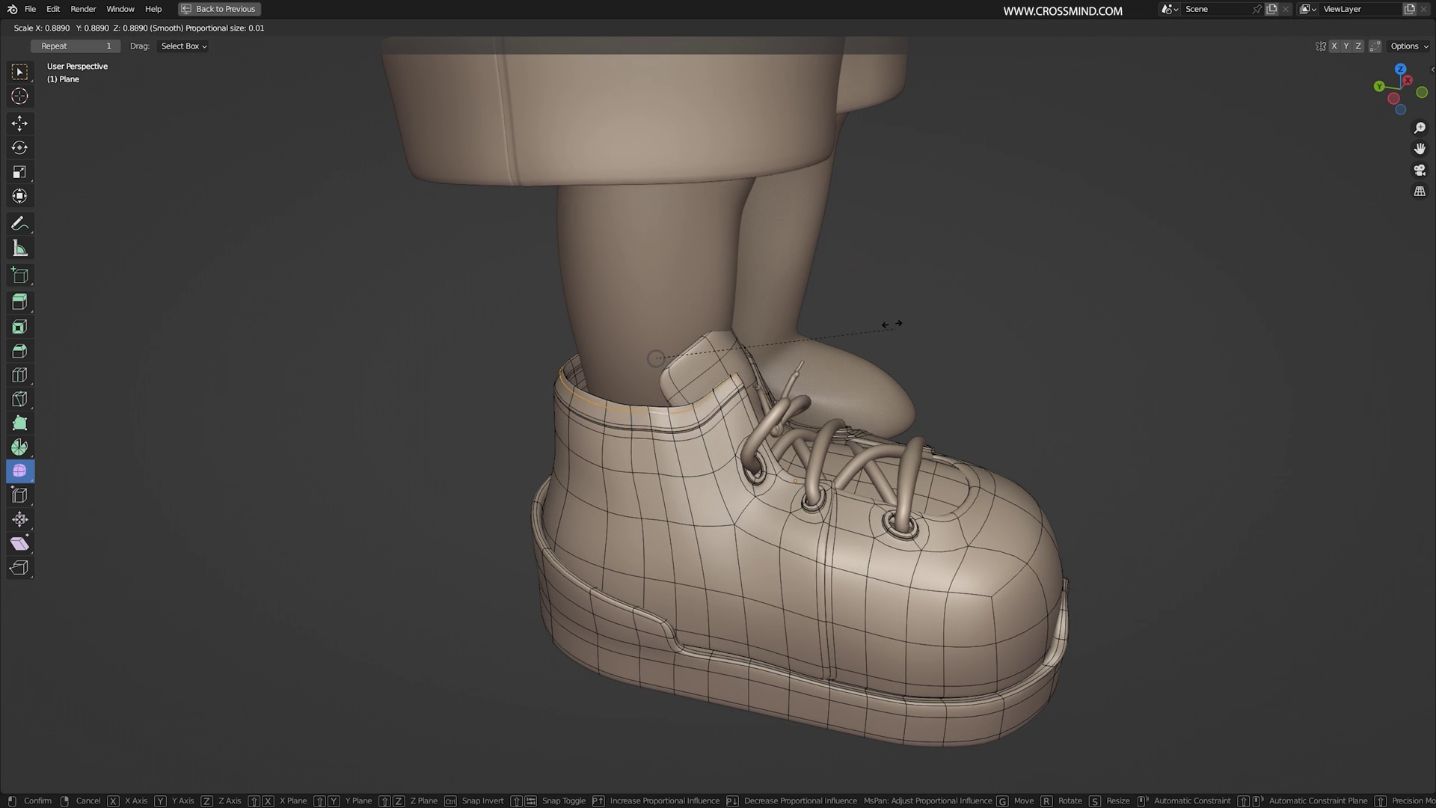
pyautogui.moveTo(755, 389); pyautogui.dragTo(804, 392, button='middle')
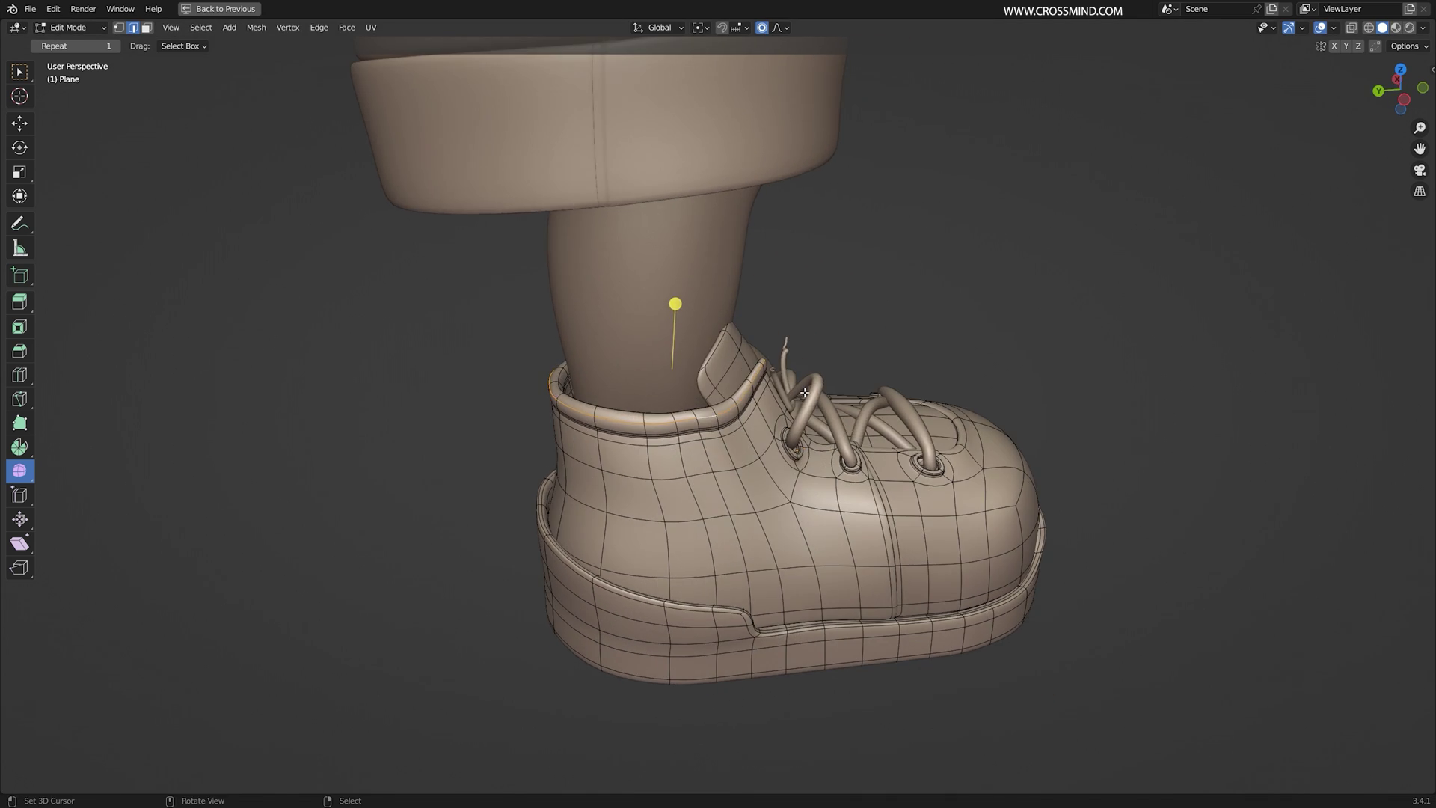
pyautogui.scroll(-3, 836, 374)
pyautogui.click(842, 375)
# - Scale two adjacent faces on top of the toe cap by 1.021 using smooth proportional editing of size 0.199
pyautogui.keyDown('alt'); pyautogui.rightClick(574, 559); pyautogui.keyUp('alt')
pyautogui.click(780, 27)
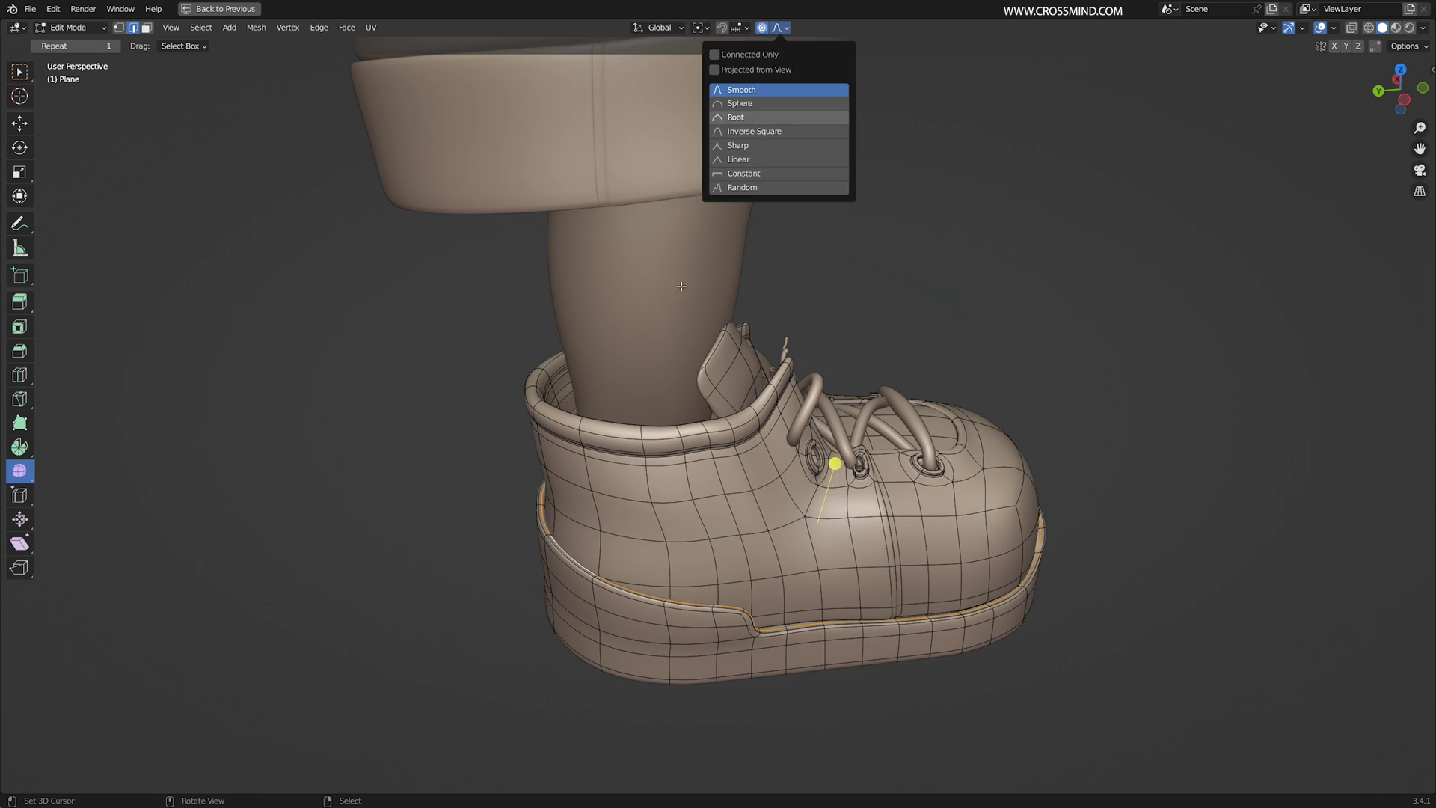
pyautogui.moveTo(687, 416); pyautogui.dragTo(679, 415, button='middle')
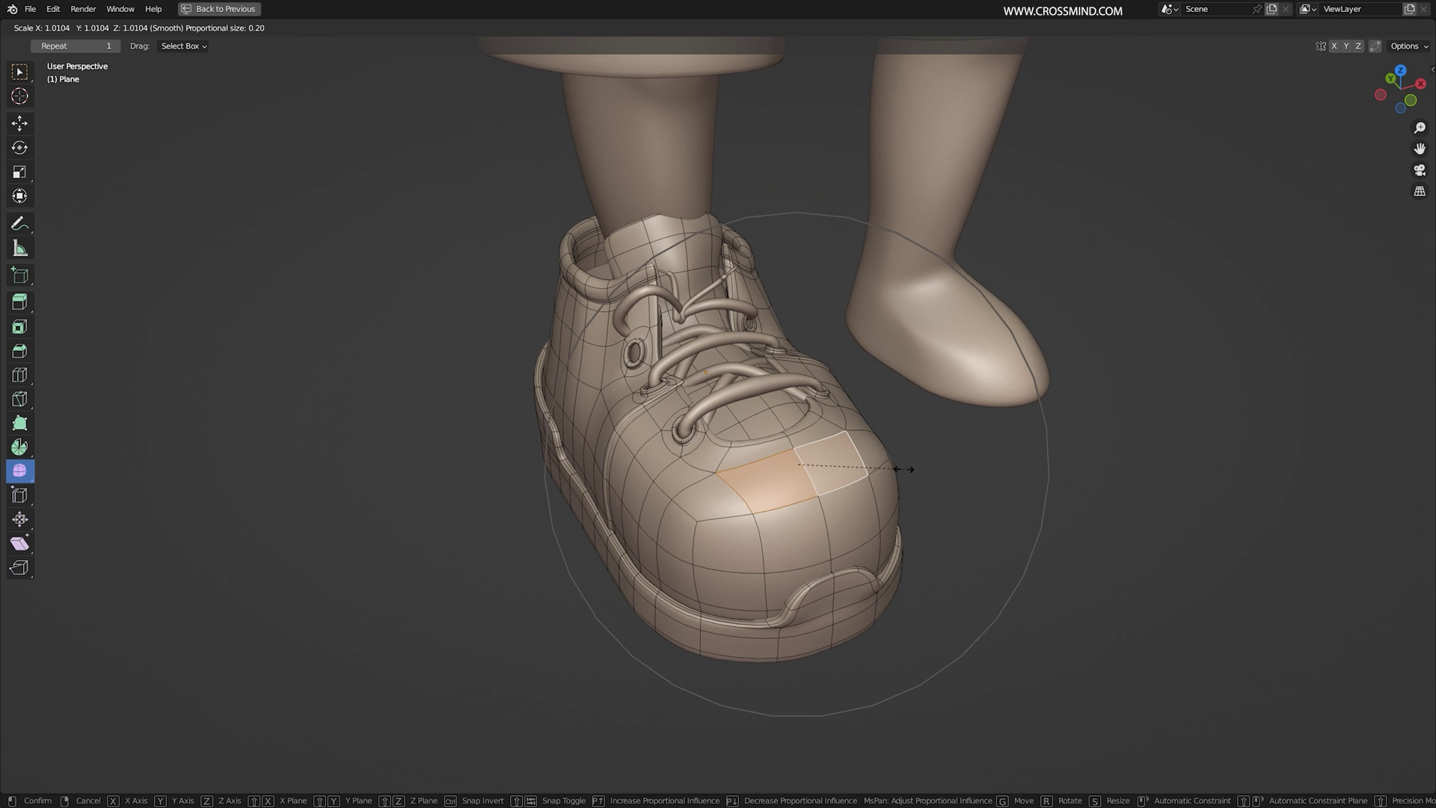
pyautogui.click(902, 467)
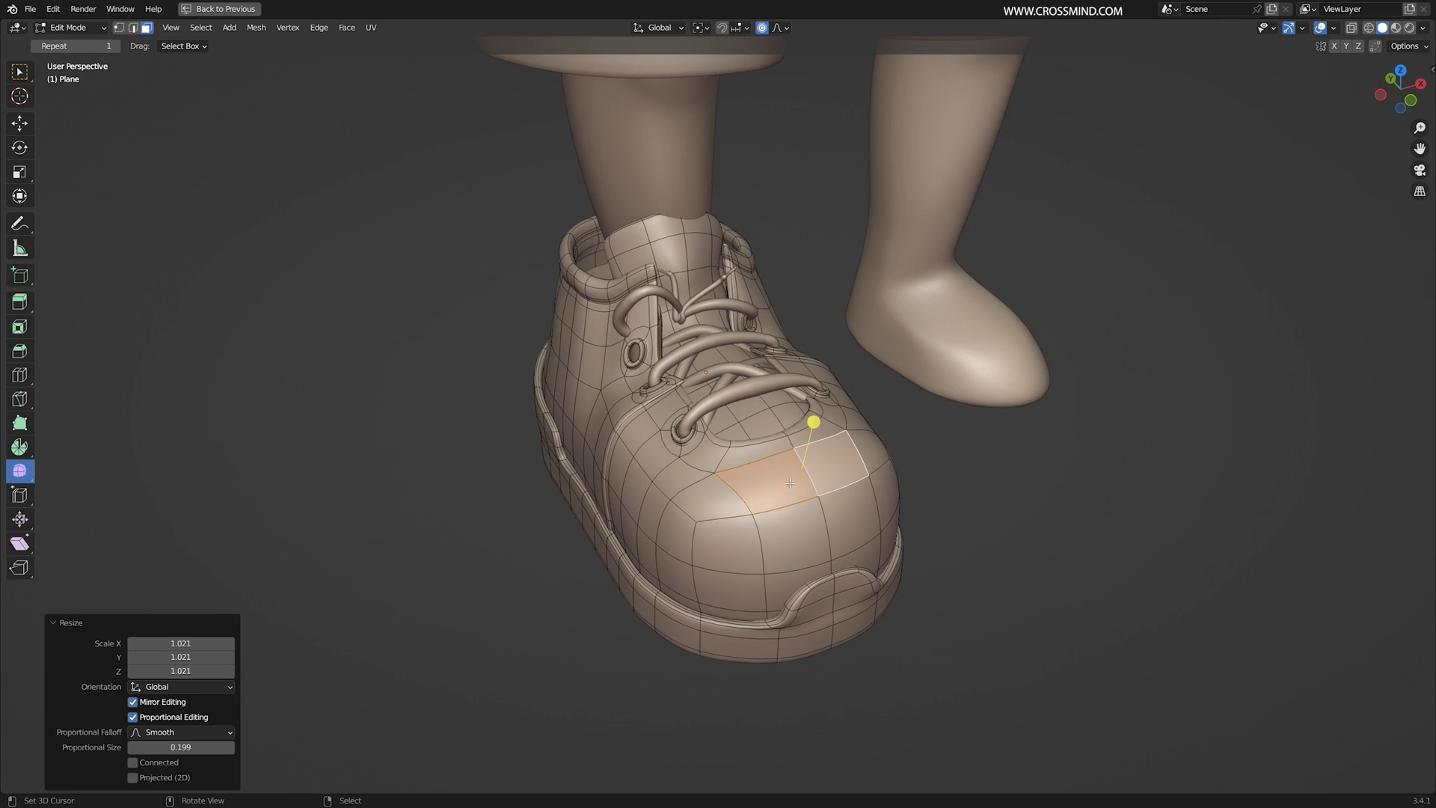
# - Reshape the upper by scaling and moving individual faces with proportional editing, including a move along Z
pyautogui.hotkey('alt', 'a')
pyautogui.moveTo(790, 483)
pyautogui.mouseDown(button='middle')
pyautogui.moveTo(538, 456)
pyautogui.moveTo(793, 478)
pyautogui.mouseUp(button='middle')
pyautogui.rightClick(651, 537)
pyautogui.press('s')
pyautogui.press('g')
pyautogui.press('z')
pyautogui.moveTo(546, 568); pyautogui.dragTo(748, 509, button='middle')
pyautogui.rightClick(337, 531)
pyautogui.moveTo(336, 531); pyautogui.dragTo(434, 523, button='middle')
pyautogui.press('g')
pyautogui.moveTo(614, 523); pyautogui.dragTo(359, 523, button='middle')
# - Raise the collar's top edge loop by about 0.006 m with proportional editing
pyautogui.press('2')
pyautogui.keyDown('alt'); pyautogui.rightClick(469, 315); pyautogui.keyUp('alt')
pyautogui.press('g')
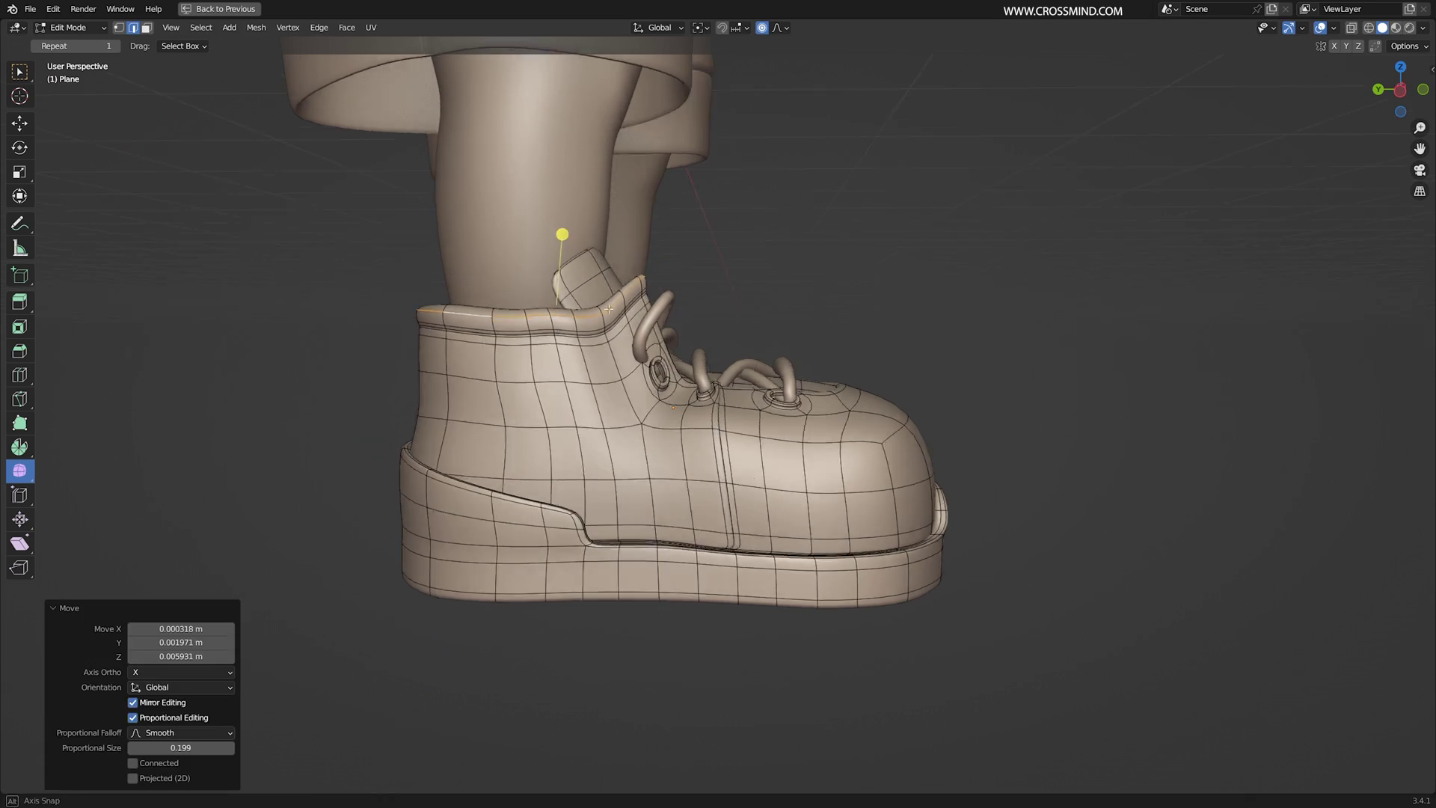
pyautogui.moveTo(609, 309); pyautogui.dragTo(442, 359, button='middle')
# - Rotate the tongue's top by 18° with connected-only proportional editing of size 0.112 and move it to sit closer to the leg
pyautogui.rightClick(568, 280)
pyautogui.keyDown('ctrl'); pyautogui.rightClick(654, 273); pyautogui.keyUp('ctrl')
pyautogui.moveTo(557, 224); pyautogui.dragTo(724, 187, button='middle')
pyautogui.scroll(2, 725, 186)
pyautogui.hotkey('alt', 'o')
pyautogui.press('r')
pyautogui.click(802, 288)
pyautogui.press('g')
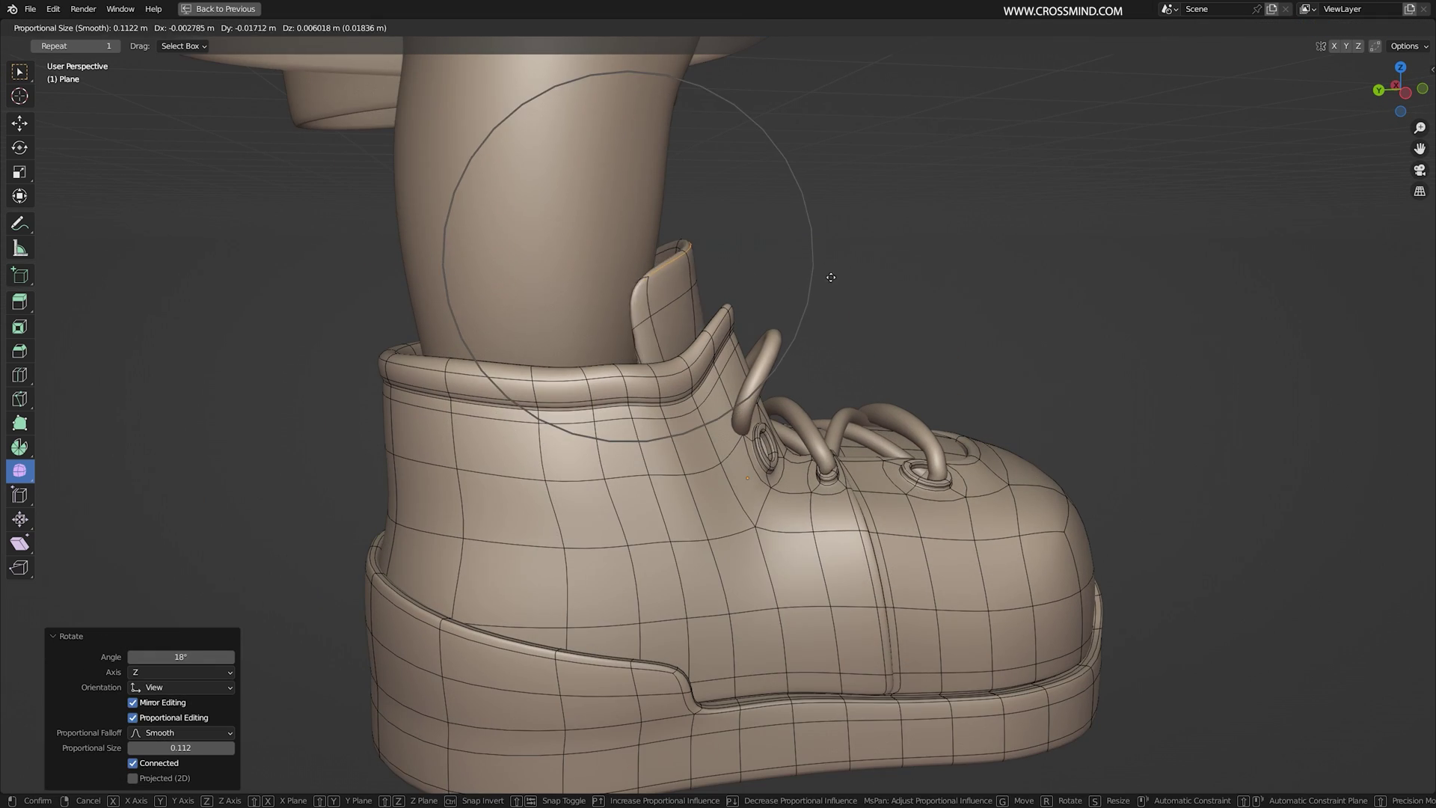
pyautogui.click(831, 278)
# - Adjust the front corner of the collar above the top eyelet by moving the selected path of edges and the tip
pyautogui.rightClick(737, 337)
pyautogui.moveTo(860, 359); pyautogui.dragTo(635, 419, button='middle')
pyautogui.keyDown('ctrl'); pyautogui.rightClick(778, 404); pyautogui.keyUp('ctrl')
pyautogui.press('g')
pyautogui.moveTo(748, 404); pyautogui.dragTo(830, 442, button='middle')
pyautogui.rightClick(774, 337)
pyautogui.press('g')
pyautogui.click(823, 396)
# - Select two adjacent faces on the front part of the shoe and move them to refine its shape
pyautogui.scroll(-2, 917, 452)
pyautogui.press('3')
pyautogui.rightClick(823, 632)
pyautogui.keyDown('shift'); pyautogui.rightClick(894, 620); pyautogui.keyUp('shift')
pyautogui.moveTo(793, 554); pyautogui.dragTo(971, 477, button='middle')
pyautogui.press('g')
pyautogui.click(944, 413)
pyautogui.press('g')
pyautogui.click(965, 471)
# - Rotate the horizontal edge loop above the sole about X and scale it by 0.994 with connected-only proportional editing
pyautogui.press('2')
pyautogui.keyDown('alt'); pyautogui.rightClick(536, 428); pyautogui.keyUp('alt')
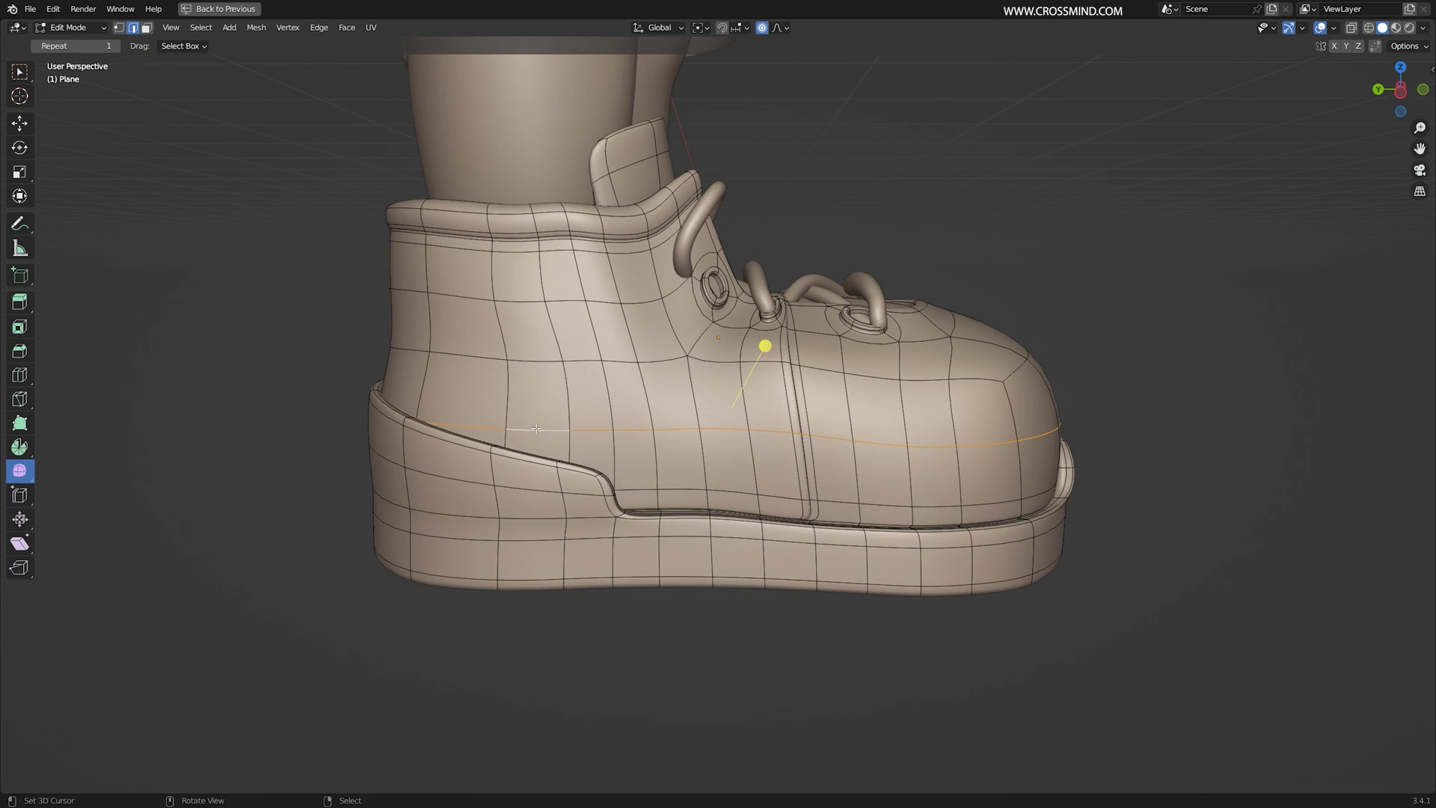
pyautogui.press('r')
pyautogui.press('x')
pyautogui.press('Escape')
pyautogui.click(781, 28)
pyautogui.click(724, 51)
pyautogui.press('r')
pyautogui.press('x')
pyautogui.click(1086, 415)
pyautogui.press('s')
pyautogui.click(1094, 422)
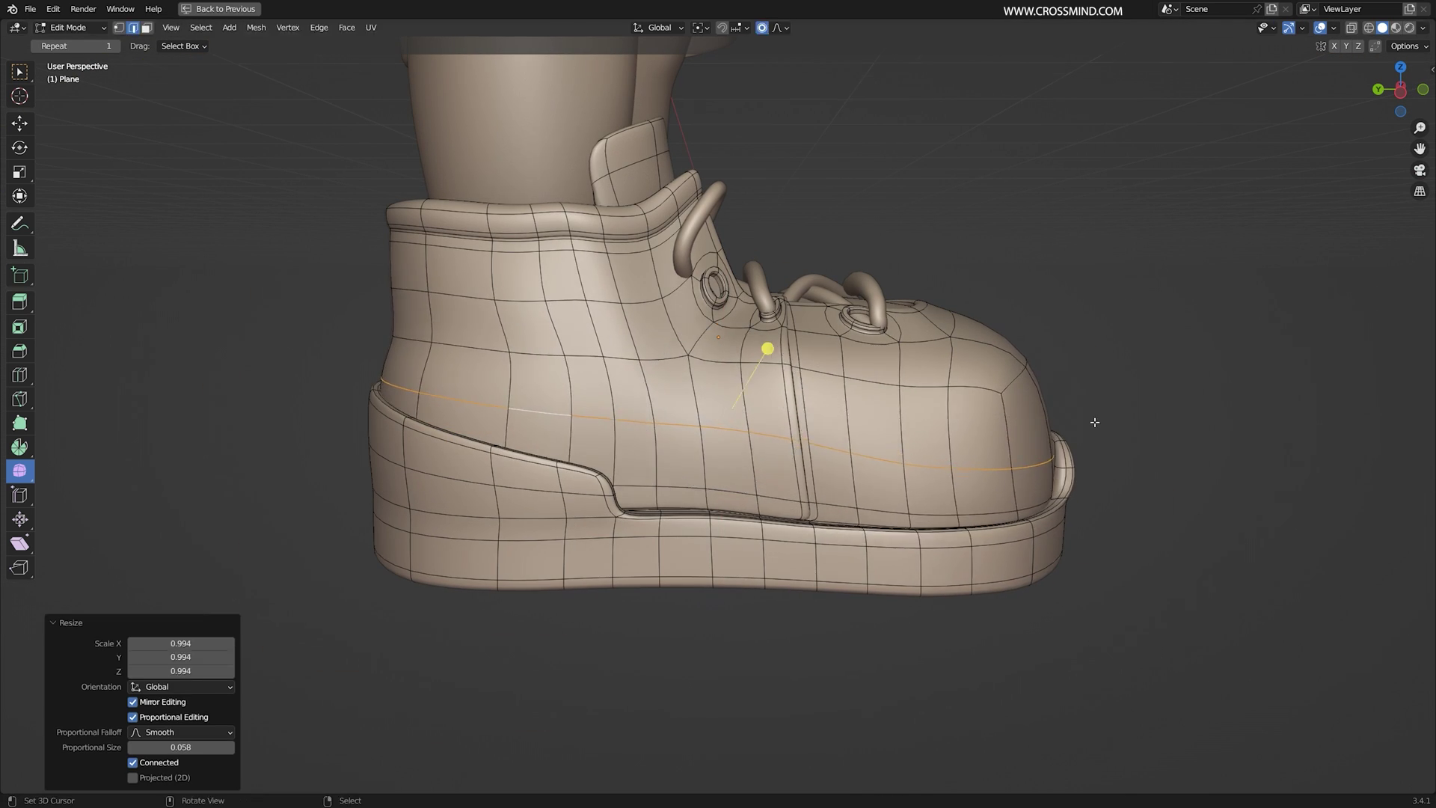
# - Try beveling and reworking the horizontal edge loop around the ankle, and undo these changes
pyautogui.moveTo(1094, 422); pyautogui.dragTo(1069, 434, button='middle')
pyautogui.scroll(1, 1069, 434)
pyautogui.keyDown('alt'); pyautogui.rightClick(703, 366); pyautogui.keyUp('alt')
pyautogui.hotkey('ctrl', 'b')
pyautogui.moveTo(703, 367)
pyautogui.mouseDown(button='middle')
pyautogui.moveTo(714, 351)
pyautogui.moveTo(643, 374)
pyautogui.moveTo(711, 344)
pyautogui.mouseUp(button='middle')
pyautogui.click(727, 348)
pyautogui.hotkey('alt', 'e')
pyautogui.click(718, 351)
pyautogui.hotkey('ctrl', 'z')
pyautogui.hotkey('ctrl', 'z')
pyautogui.moveTo(650, 187); pyautogui.dragTo(640, 164, button='middle')
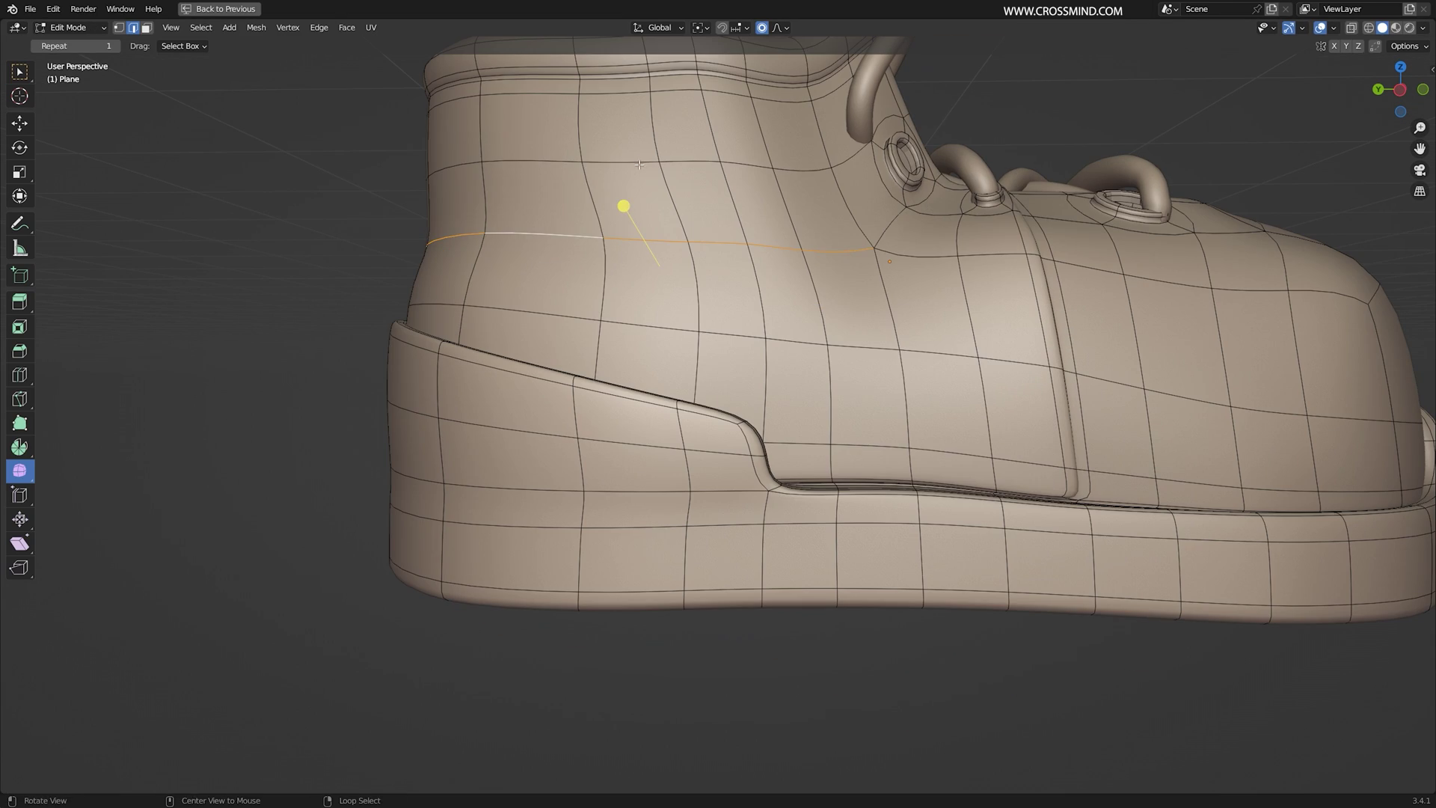
pyautogui.click(739, 258)
pyautogui.press('Tab')
pyautogui.scroll(-3, 748, 285)
pyautogui.moveTo(748, 284); pyautogui.dragTo(710, 314, button='middle')
pyautogui.press('Tab')
pyautogui.hotkey('ctrl', 'z')
# - Reshape the ankle area below the collar by scaling its horizontal edge loop with proportional editing
pyautogui.hotkey('ctrl', 'r')
pyautogui.click(710, 216)
pyautogui.press('Tab')
pyautogui.scroll(-3, 778, 336)
pyautogui.moveTo(838, 322); pyautogui.dragTo(741, 396, button='middle')
pyautogui.press('Tab')
pyautogui.press('s')
pyautogui.click(926, 302)
# - Select the collar's top edge loop and scale it to refine the shoe opening
pyautogui.moveTo(926, 302); pyautogui.dragTo(747, 225, button='middle')
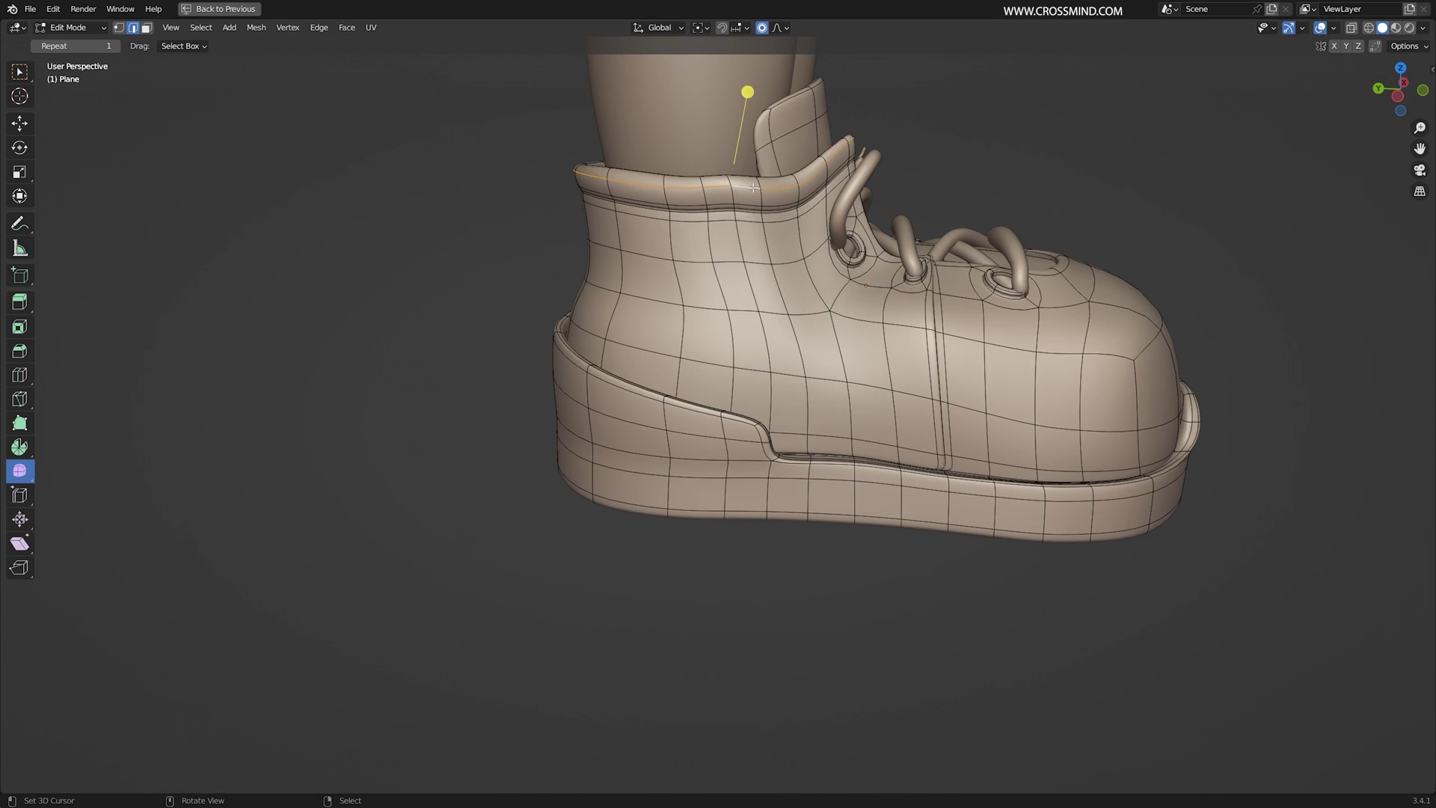
pyautogui.press('s')
pyautogui.click(913, 193)
# - Leave mesh editing and save the scene as the new version shoes1.blend
pyautogui.press('Tab')
pyautogui.scroll(-4, 934, 437)
pyautogui.hotkey('ctrl', 's')
pyautogui.hotkey('ctrl', 'shift', 's')
pyautogui.click(953, 619)
pyautogui.click(1014, 619)
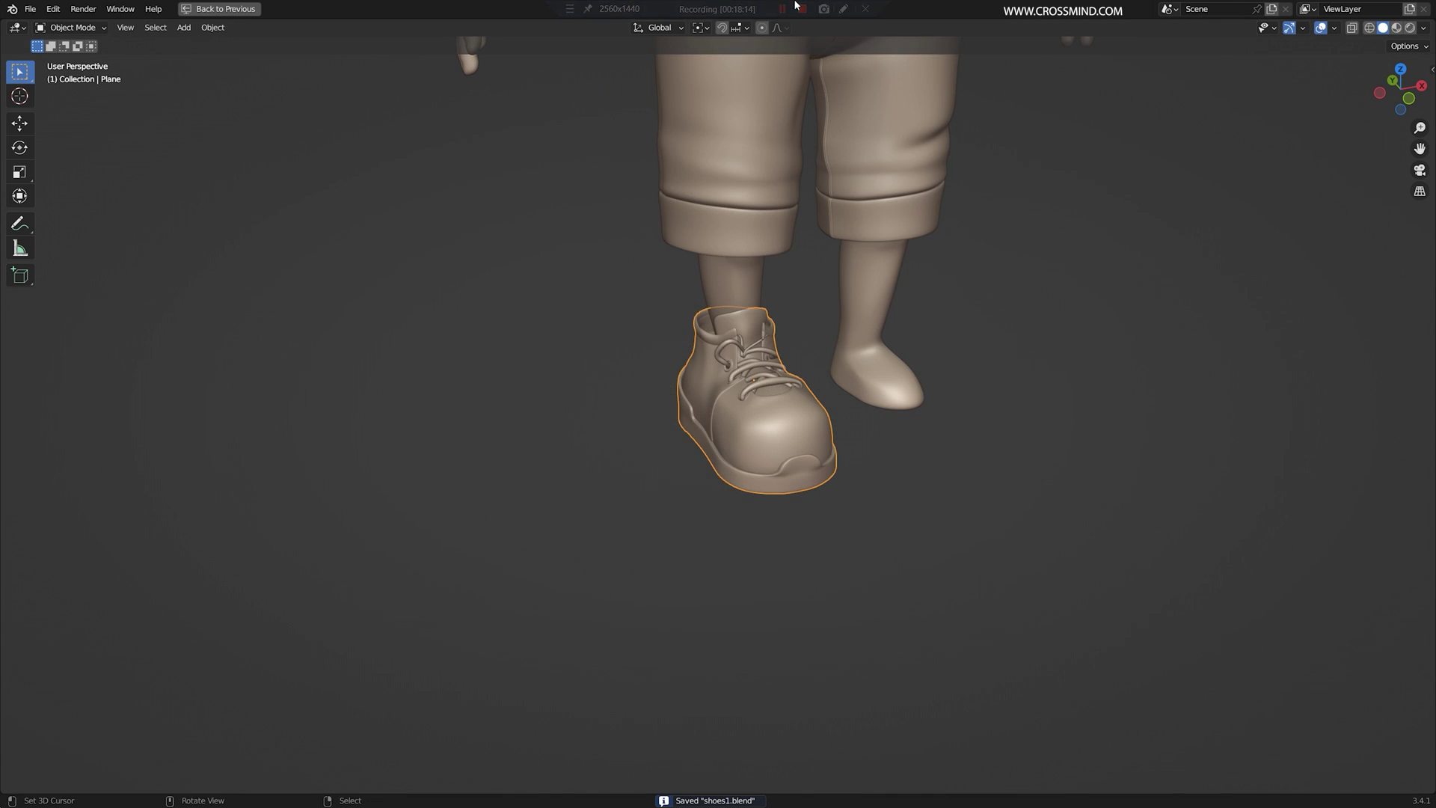
# - Edit the shoe mesh and dissolve one vertical edge loop on the outer and one on the inner side of the ankle
pyautogui.moveTo(673, 337); pyautogui.dragTo(792, 404, button='middle')
pyautogui.scroll(5, 822, 361)
pyautogui.press('Tab')
pyautogui.keyDown('alt'); pyautogui.rightClick(733, 334); pyautogui.keyUp('alt')
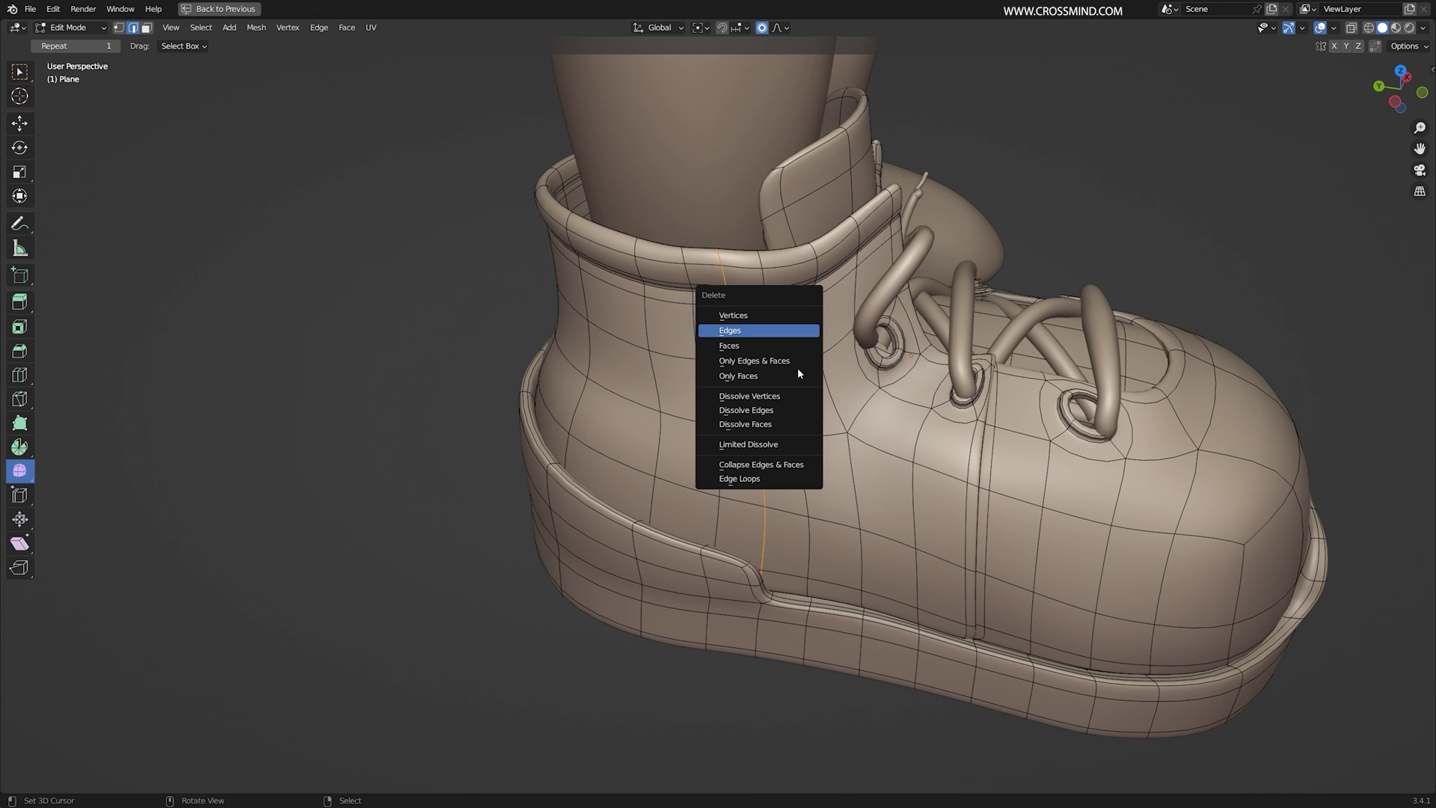
pyautogui.click(788, 410)
pyautogui.moveTo(787, 410); pyautogui.dragTo(898, 336, button='middle')
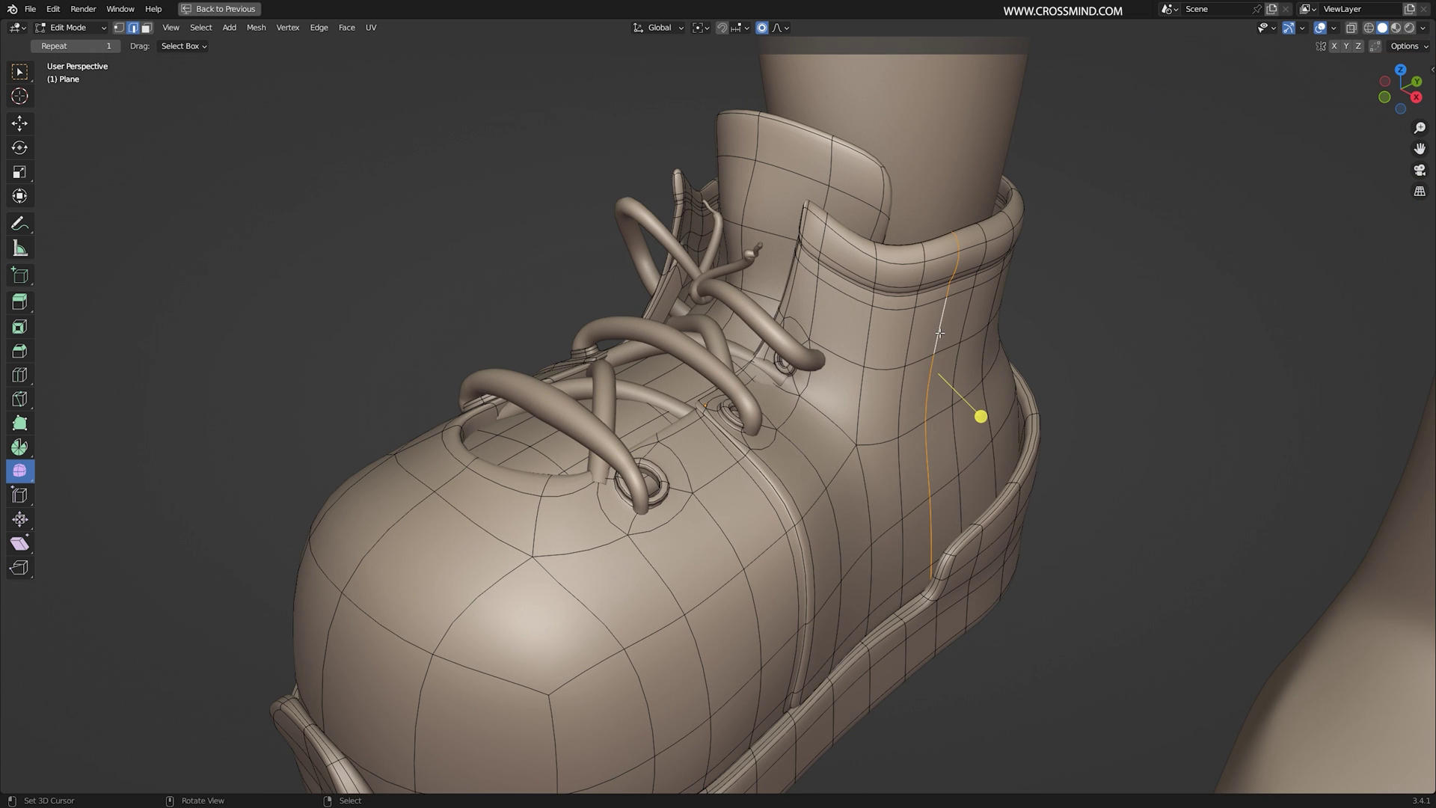
pyautogui.press('x')
pyautogui.click(940, 334)
# - Dissolve another vertical edge loop on the inner side of the ankle and a matching one on the outer side
pyautogui.keyDown('alt'); pyautogui.click(927, 329); pyautogui.keyUp('alt')
pyautogui.press('x')
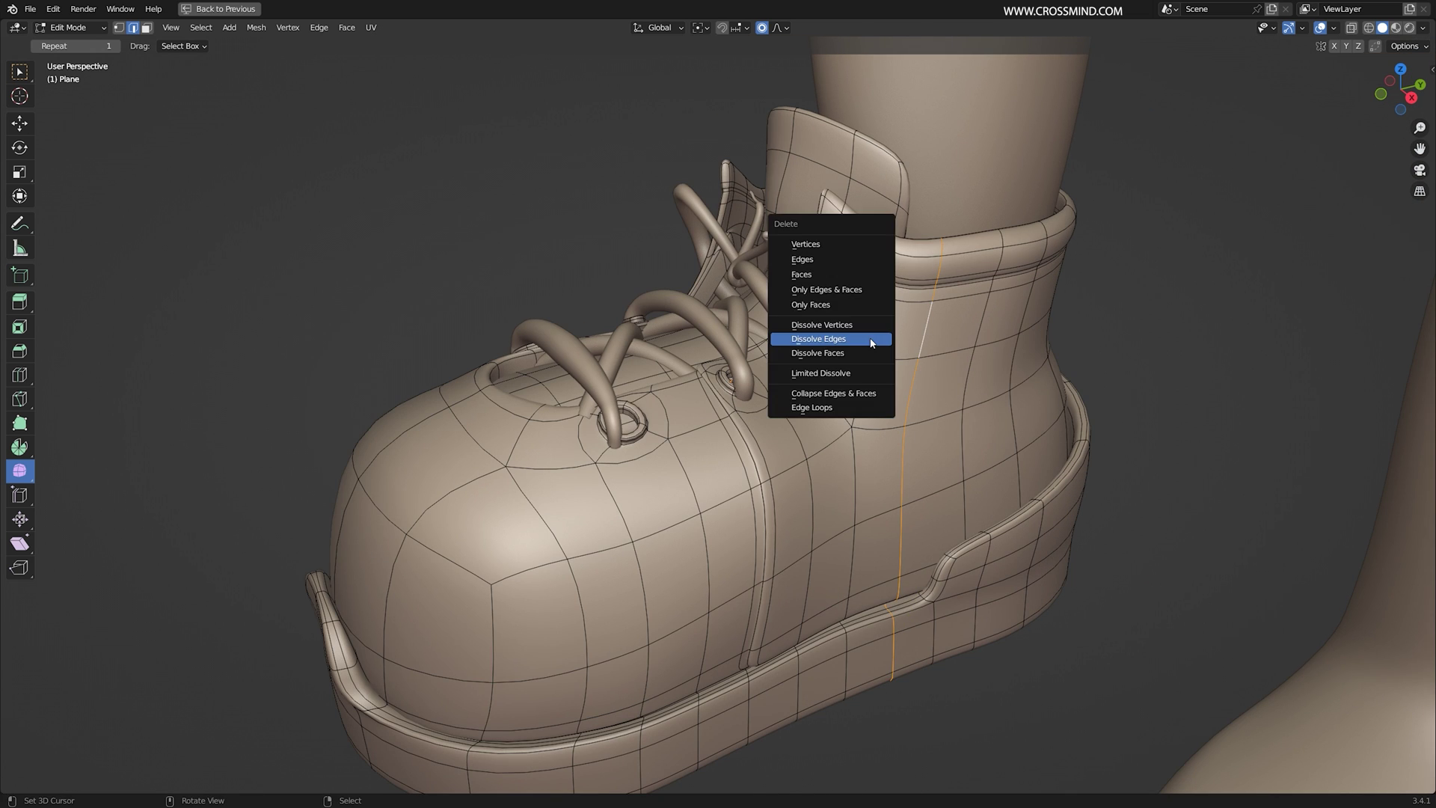
pyautogui.click(871, 343)
pyautogui.moveTo(479, 340); pyautogui.dragTo(558, 444, button='middle')
pyautogui.hotkey('ctrl', 'z')
pyautogui.hotkey('ctrl', 'z')
pyautogui.hotkey('ctrl', 'shift', 'z')
pyautogui.hotkey('ctrl', 'shift', 'z')
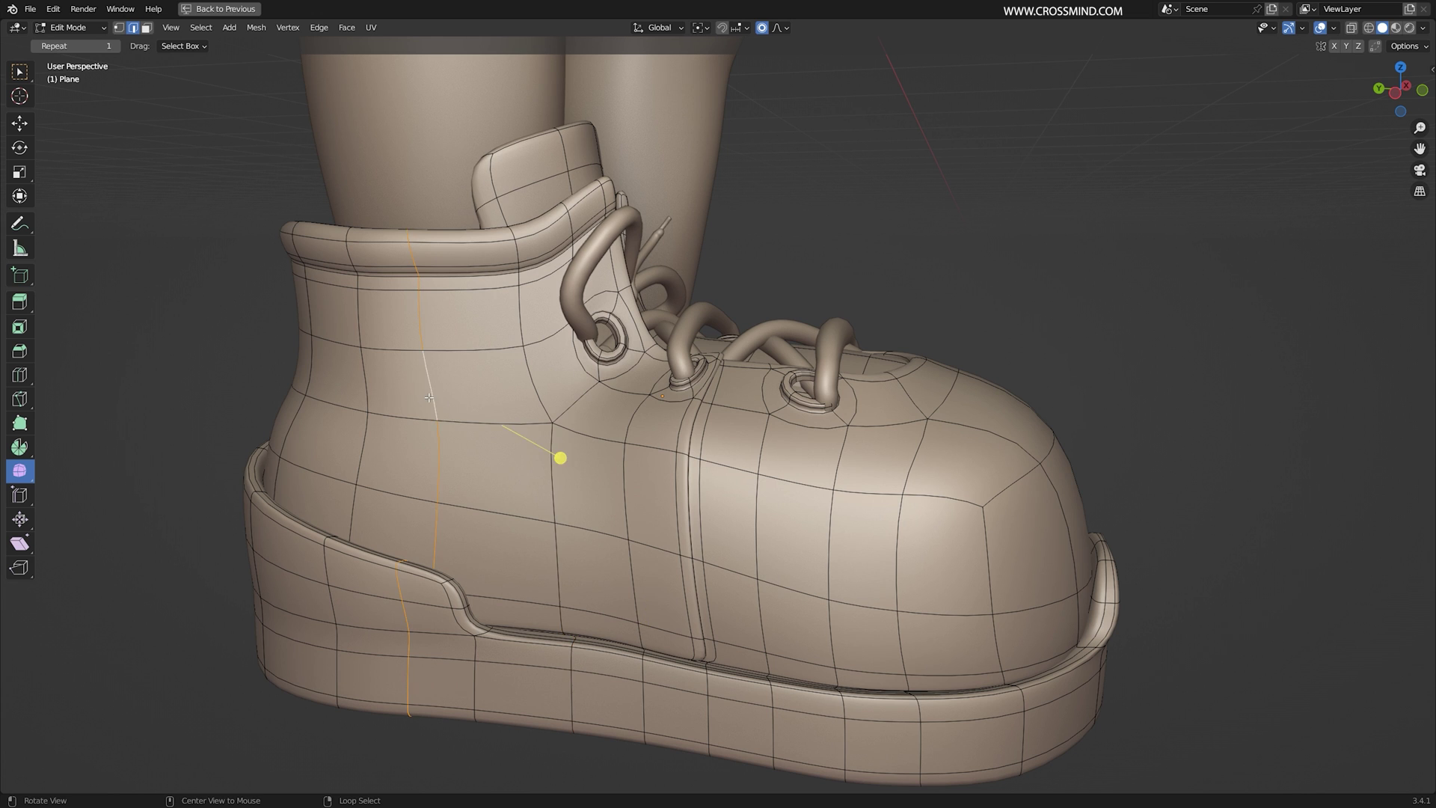
pyautogui.hotkey('ctrl', 'x')
# - Slide the vertical edge loop near the heel on the inner side of the ankle to even out the spacing
pyautogui.moveTo(429, 397); pyautogui.dragTo(643, 352, button='middle')
pyautogui.keyDown('alt'); pyautogui.click(651, 345); pyautogui.keyUp('alt')
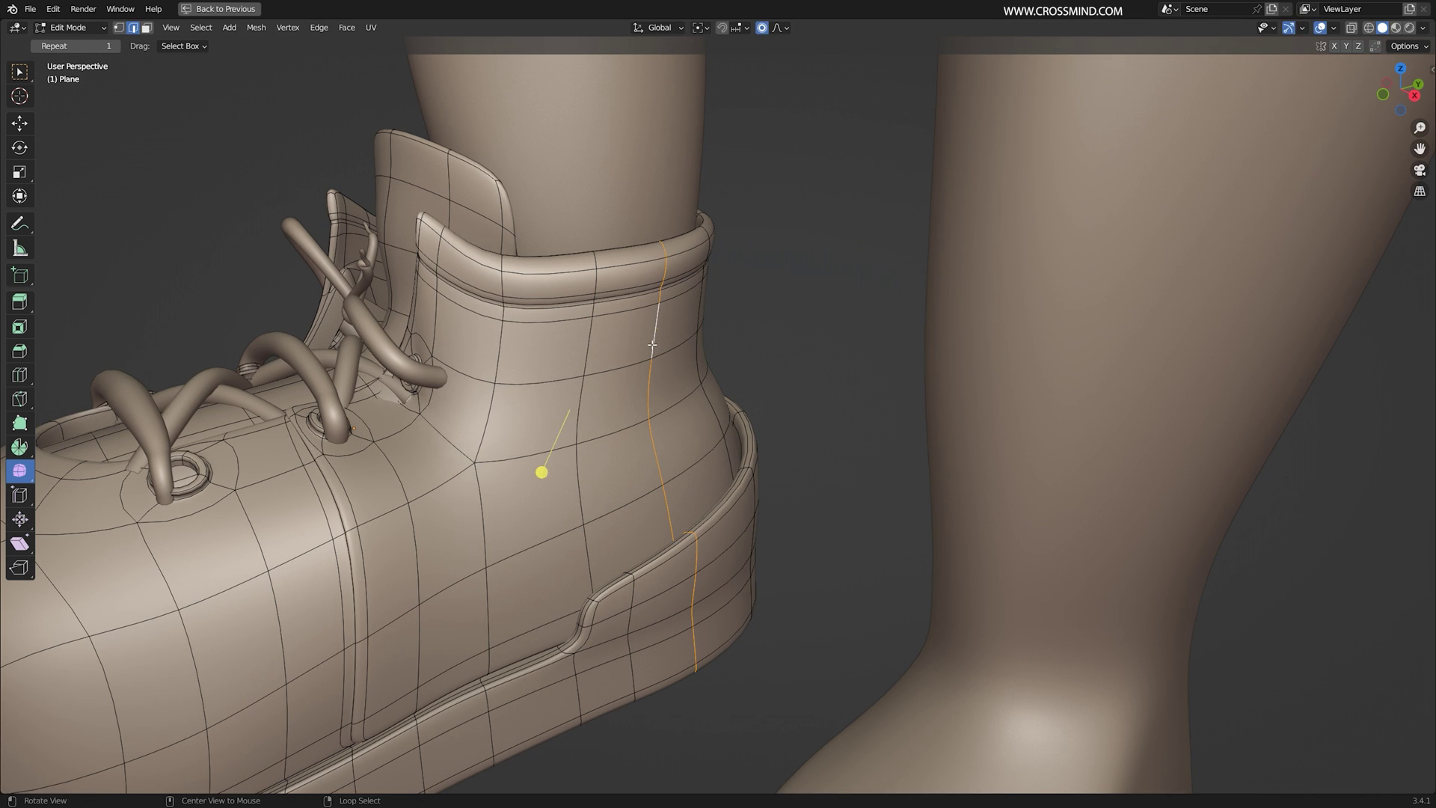
pyautogui.press('g')
pyautogui.press('g')
pyautogui.click(661, 343)
# - Select individual mesh elements on the shoe's upper and reposition them with proportional editing
pyautogui.scroll(-4, 651, 356)
pyautogui.moveTo(434, 524); pyautogui.dragTo(516, 366, button='middle')
pyautogui.click(516, 400)
pyautogui.press('g')
pyautogui.click(519, 378)
pyautogui.keyDown('shift'); pyautogui.click(520, 378); pyautogui.keyUp('shift')
pyautogui.press('g')
pyautogui.click(494, 358)
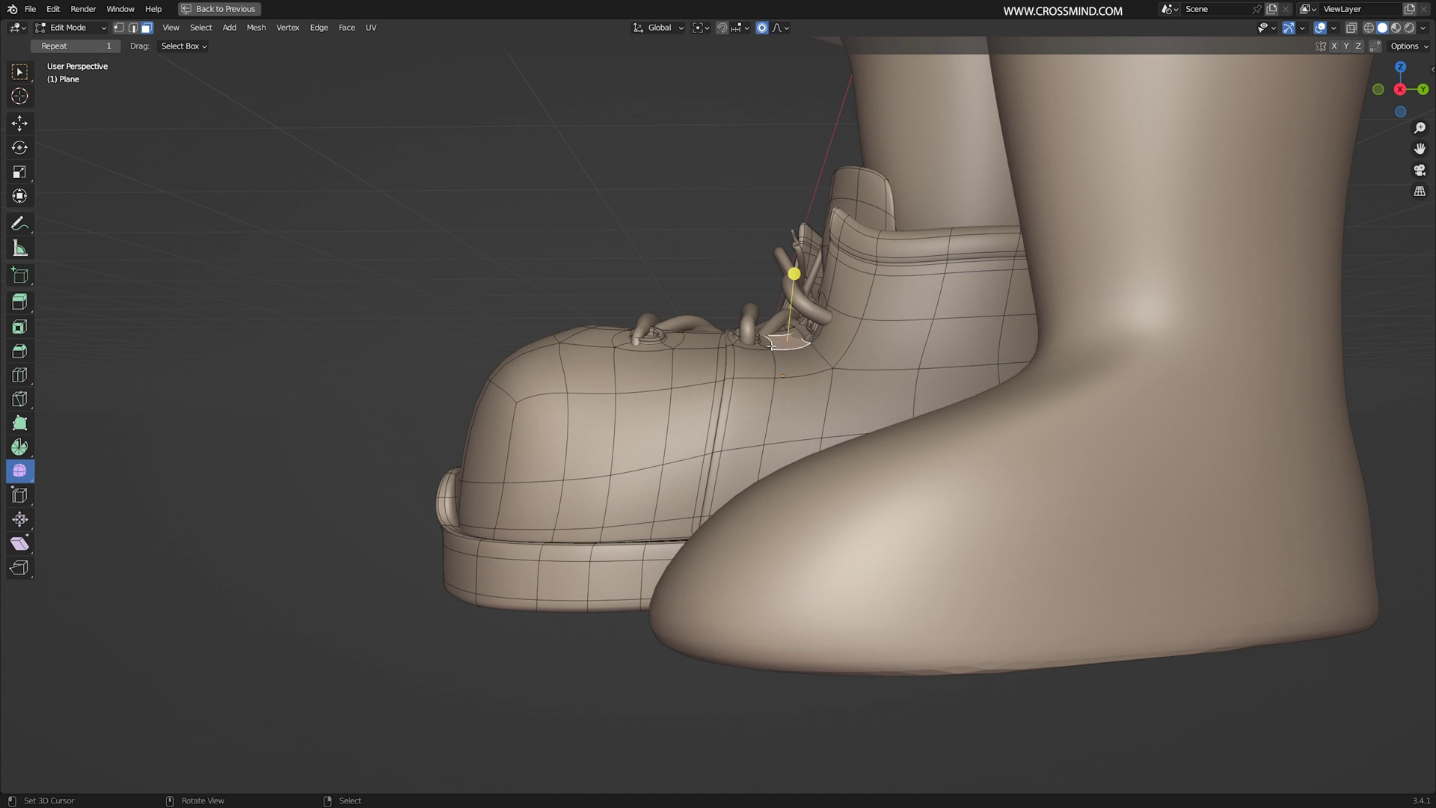
# - Move the selected face beside the inner-side eyelets with proportional editing
pyautogui.moveTo(752, 359); pyautogui.dragTo(762, 359, button='middle')
pyautogui.moveTo(666, 422)
pyautogui.mouseDown(button='middle')
pyautogui.moveTo(706, 385)
pyautogui.moveTo(665, 419)
pyautogui.mouseUp(button='middle')
pyautogui.press('g')
pyautogui.click(703, 395)
# - Select the strip of faces along an eyelet flap's front edge, turn off proportional editing and move the strip
pyautogui.rightClick(682, 231)
pyautogui.moveTo(659, 238); pyautogui.dragTo(679, 342, button='middle')
pyautogui.scroll(3, 611, 263)
pyautogui.rightClick(545, 132)
pyautogui.keyDown('ctrl'); pyautogui.rightClick(551, 261); pyautogui.keyUp('ctrl')
pyautogui.moveTo(679, 343); pyautogui.dragTo(660, 341, button='middle')
pyautogui.click(762, 29)
pyautogui.scroll(2, 646, 263)
pyautogui.press('g')
pyautogui.click(643, 262)
# - Select an edge near the top of the opposite eyelet flap and move it slightly
pyautogui.moveTo(643, 262); pyautogui.dragTo(1004, 229, button='middle')
pyautogui.press('2')
pyautogui.rightClick(992, 156)
pyautogui.rightClick(1016, 239)
pyautogui.press('g')
pyautogui.click(1022, 225)
# - Select the strip of faces down the inner-side eyelet flap's front edge and move it
pyautogui.press('3')
pyautogui.rightClick(996, 180)
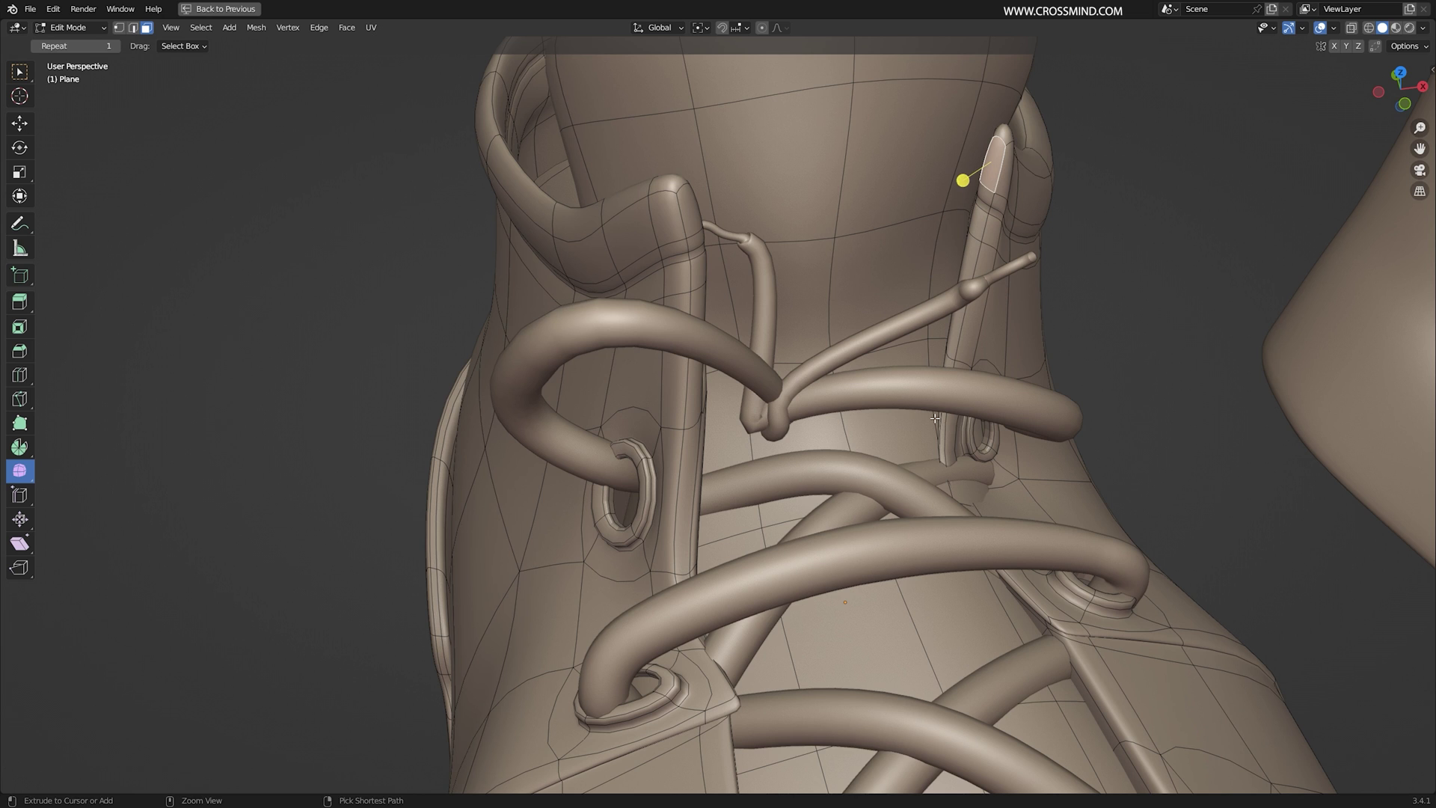
pyautogui.moveTo(935, 418); pyautogui.dragTo(923, 247, button='middle')
pyautogui.keyDown('ctrl'); pyautogui.rightClick(987, 292); pyautogui.keyUp('ctrl')
pyautogui.press('g')
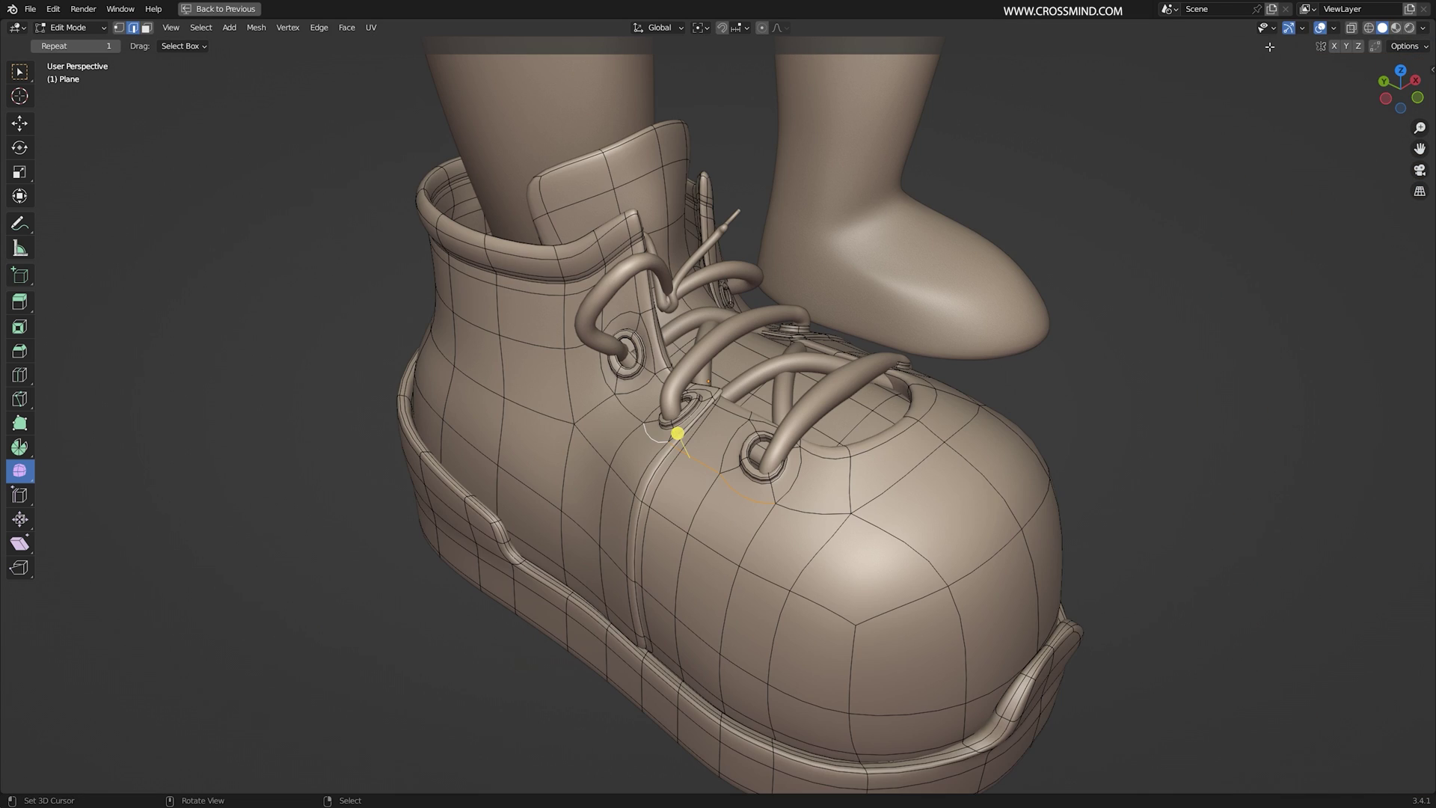
# - Inspect the shoe's surface with the viewport overlays hidden, and show the overlays again
pyautogui.click(1318, 30)
pyautogui.moveTo(882, 510); pyautogui.dragTo(920, 501, button='middle')
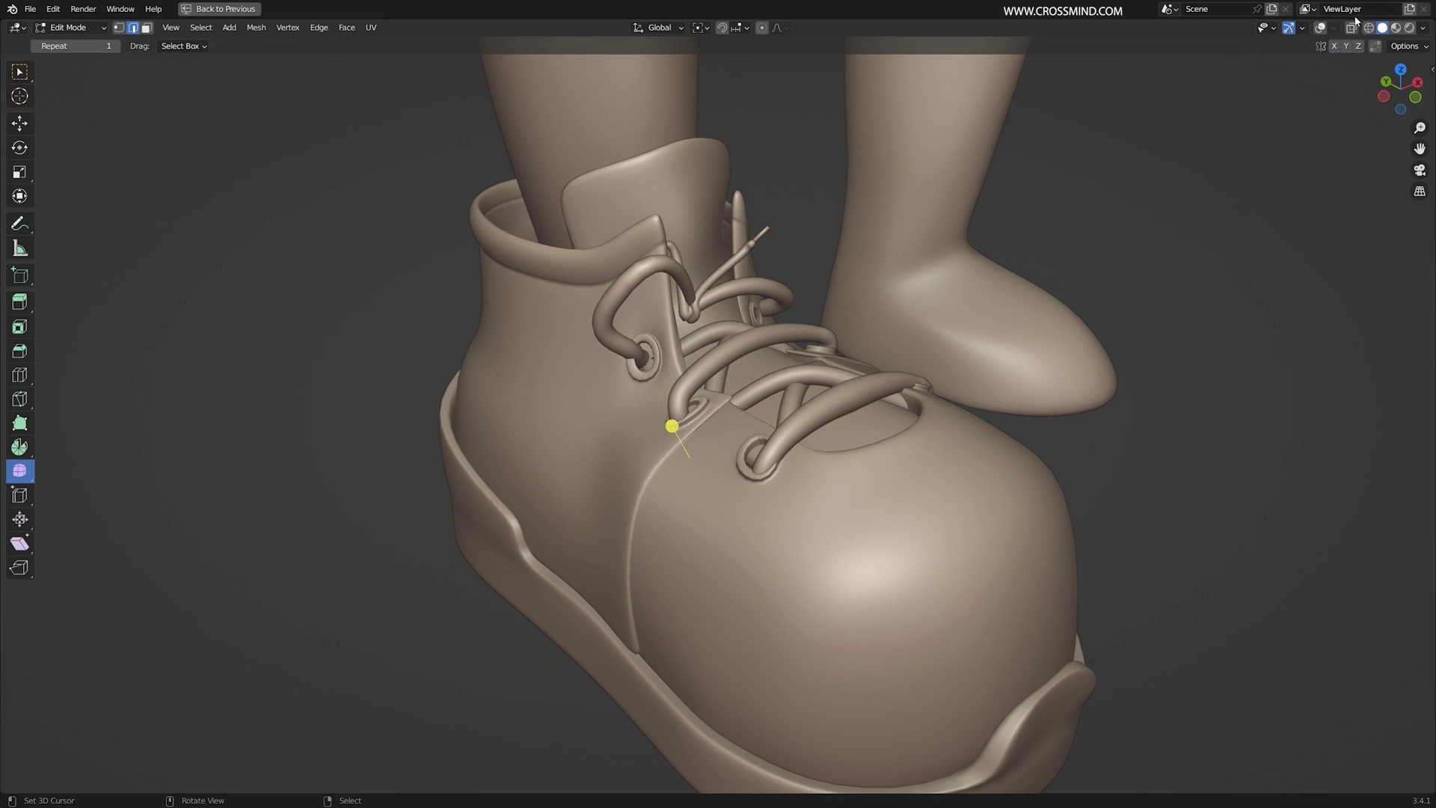
pyautogui.click(1321, 30)
# - Add an edge loop running along the outer side of the toe cap and slide it toward the toe's ridge
pyautogui.keyDown('alt'); pyautogui.click(881, 639); pyautogui.keyUp('alt')
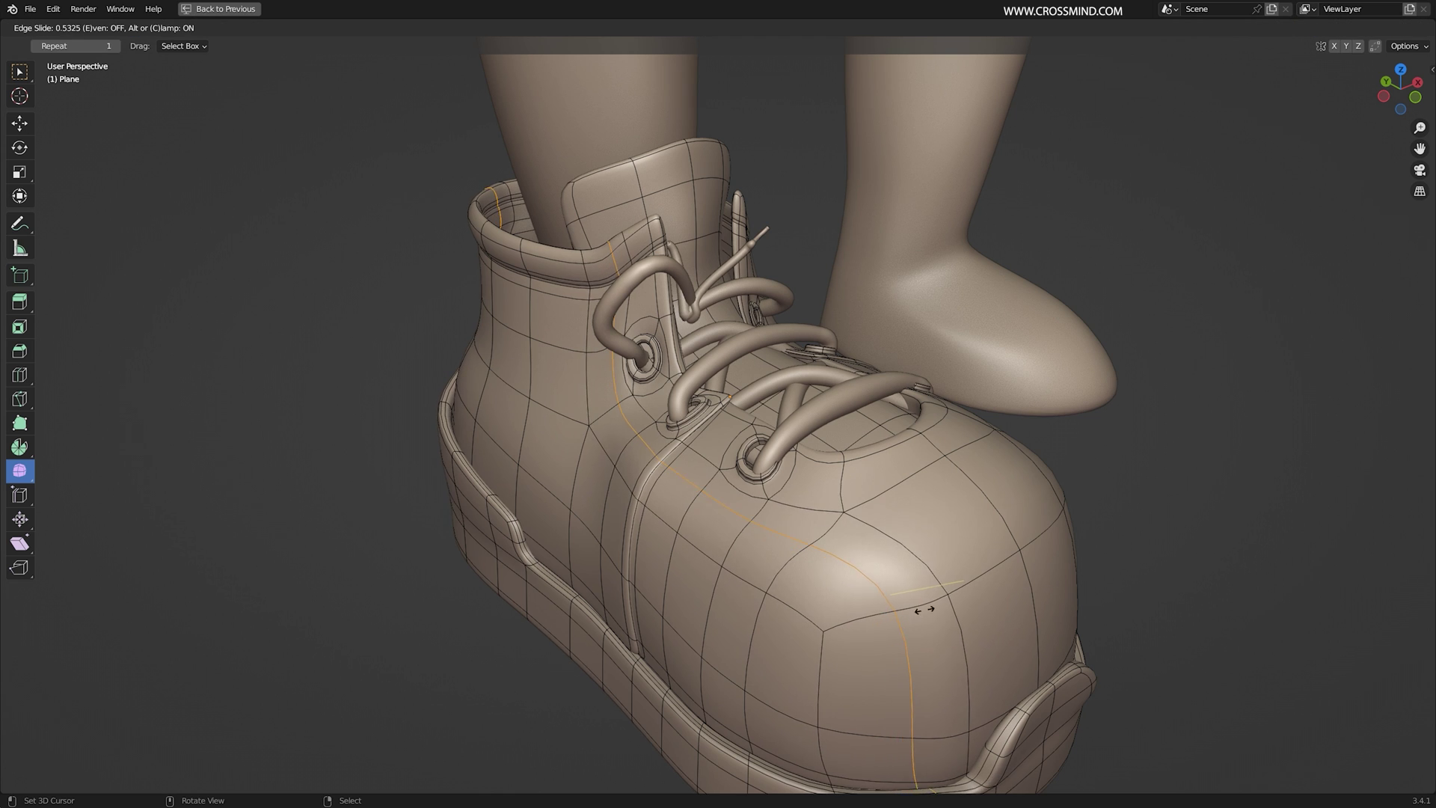
pyautogui.click(961, 587)
pyautogui.hotkey('ctrl', 'r')
pyautogui.click(903, 633)
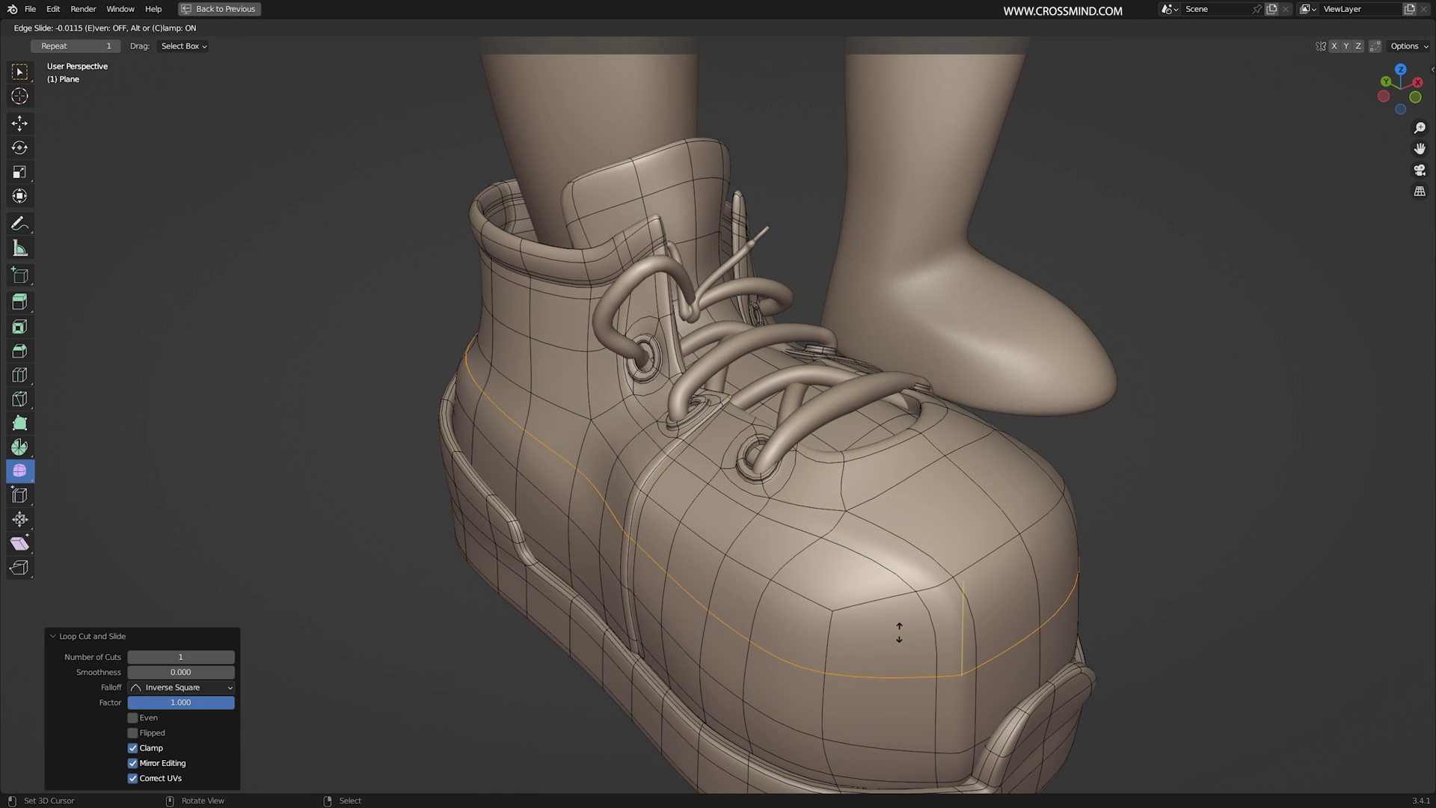
pyautogui.press('Escape')
pyautogui.hotkey('ctrl', 'z')
# - Add a second edge loop beside the outer toe ridge and a matching loop along the toe's inner side
pyautogui.click(861, 620)
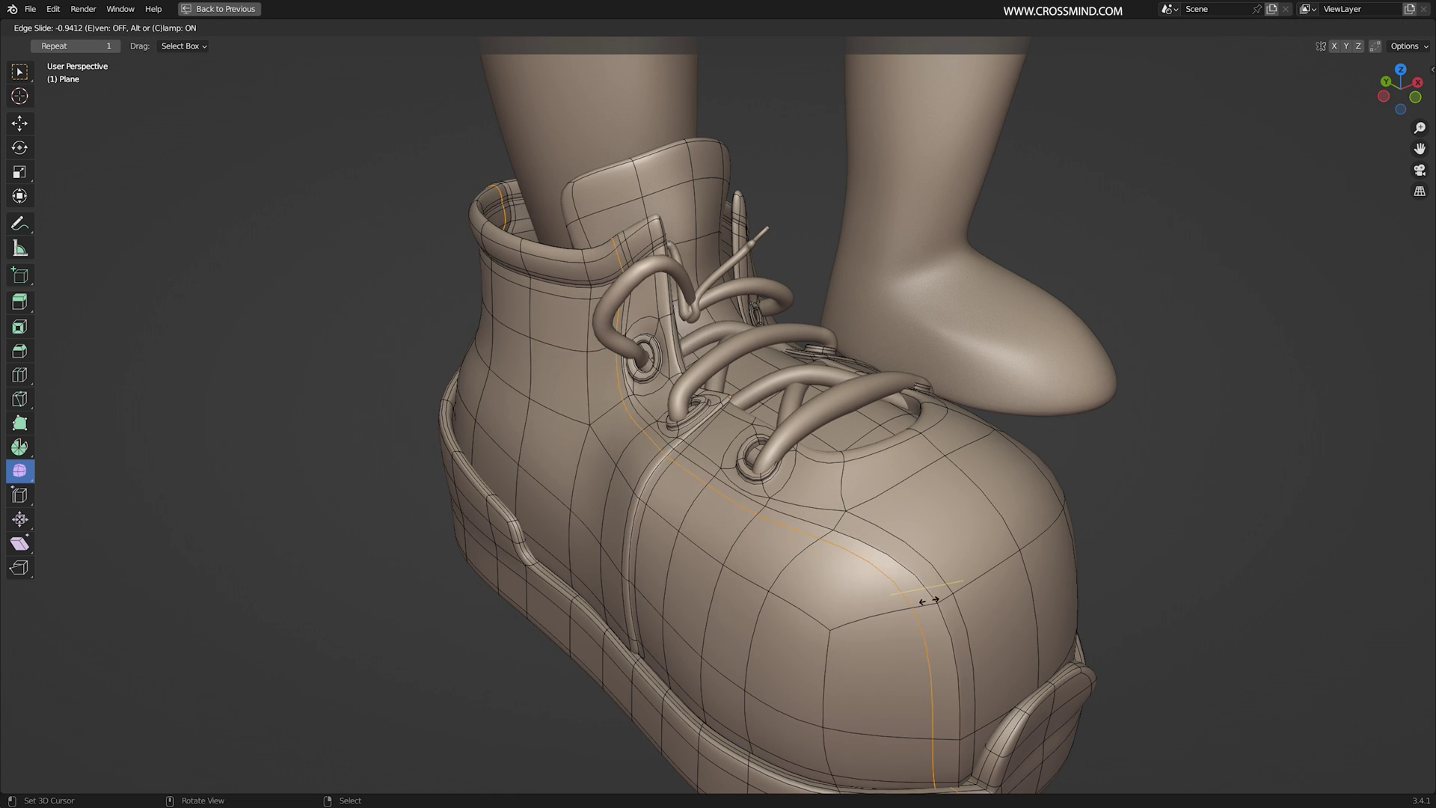
pyautogui.click(922, 600)
pyautogui.press('Tab')
pyautogui.moveTo(936, 589); pyautogui.dragTo(864, 485, button='middle')
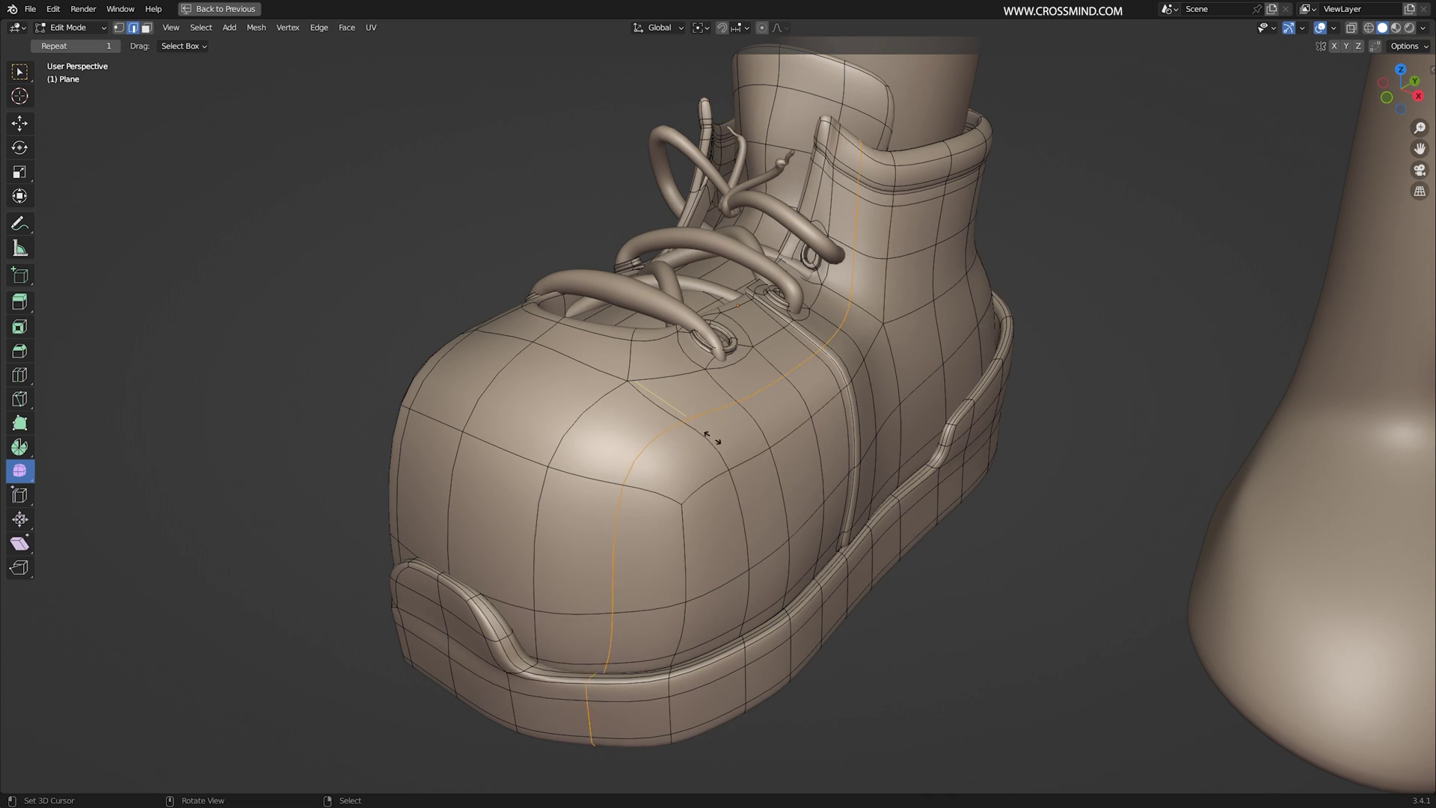
pyautogui.click(658, 411)
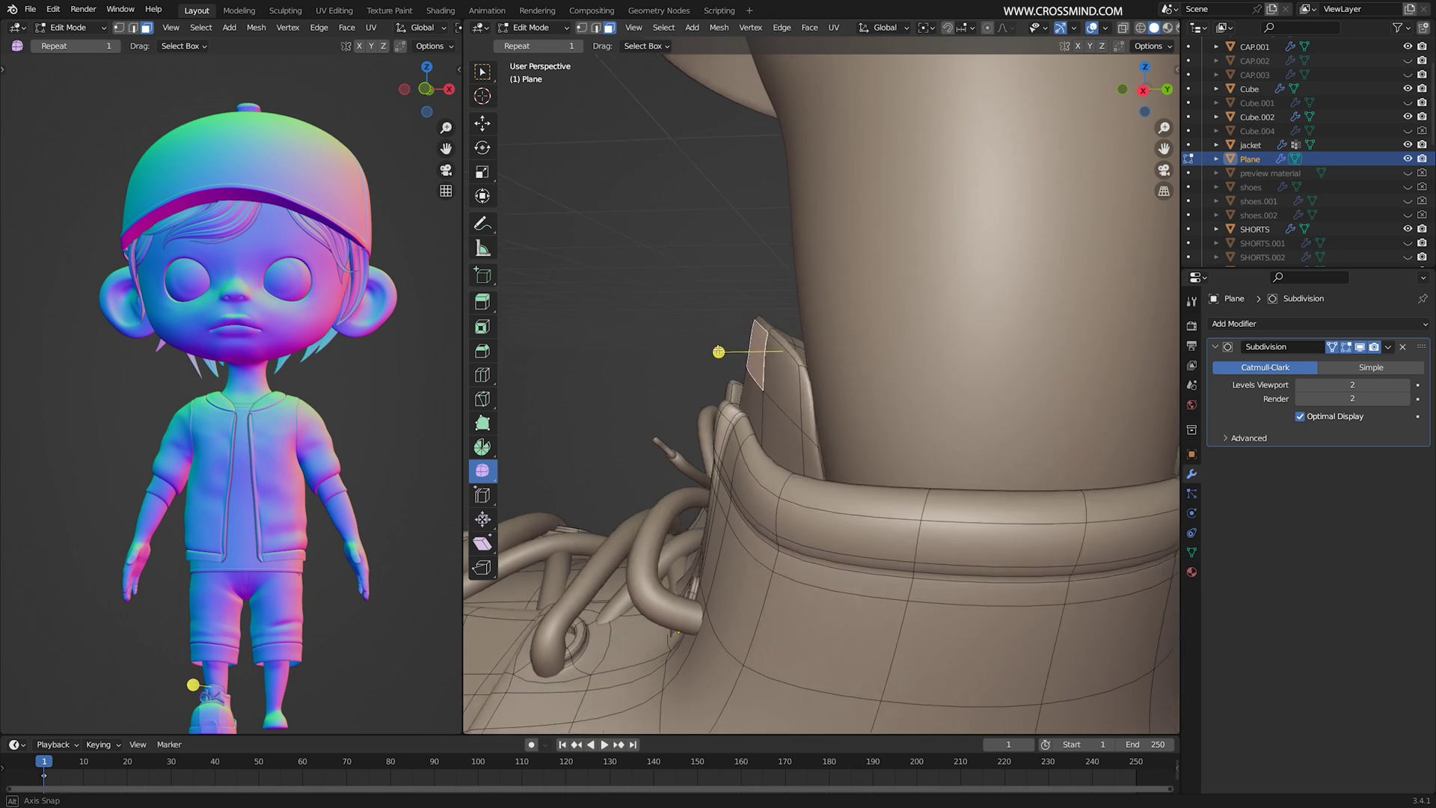
pyautogui.moveTo(740, 388); pyautogui.dragTo(793, 386, button='middle')
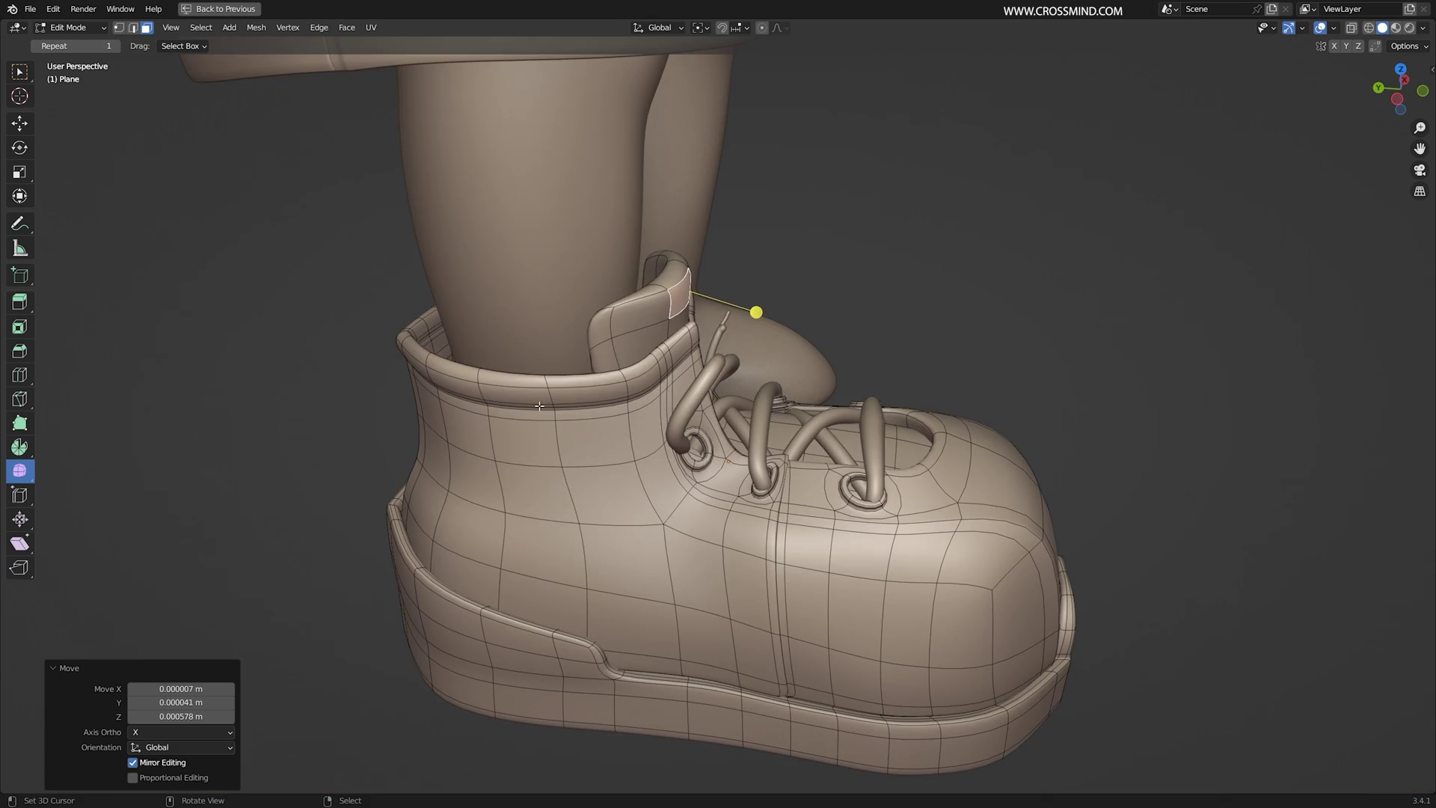
pyautogui.keyDown('alt'); pyautogui.click(607, 383); pyautogui.keyUp('alt')
pyautogui.press('s')
pyautogui.rightClick(700, 410)
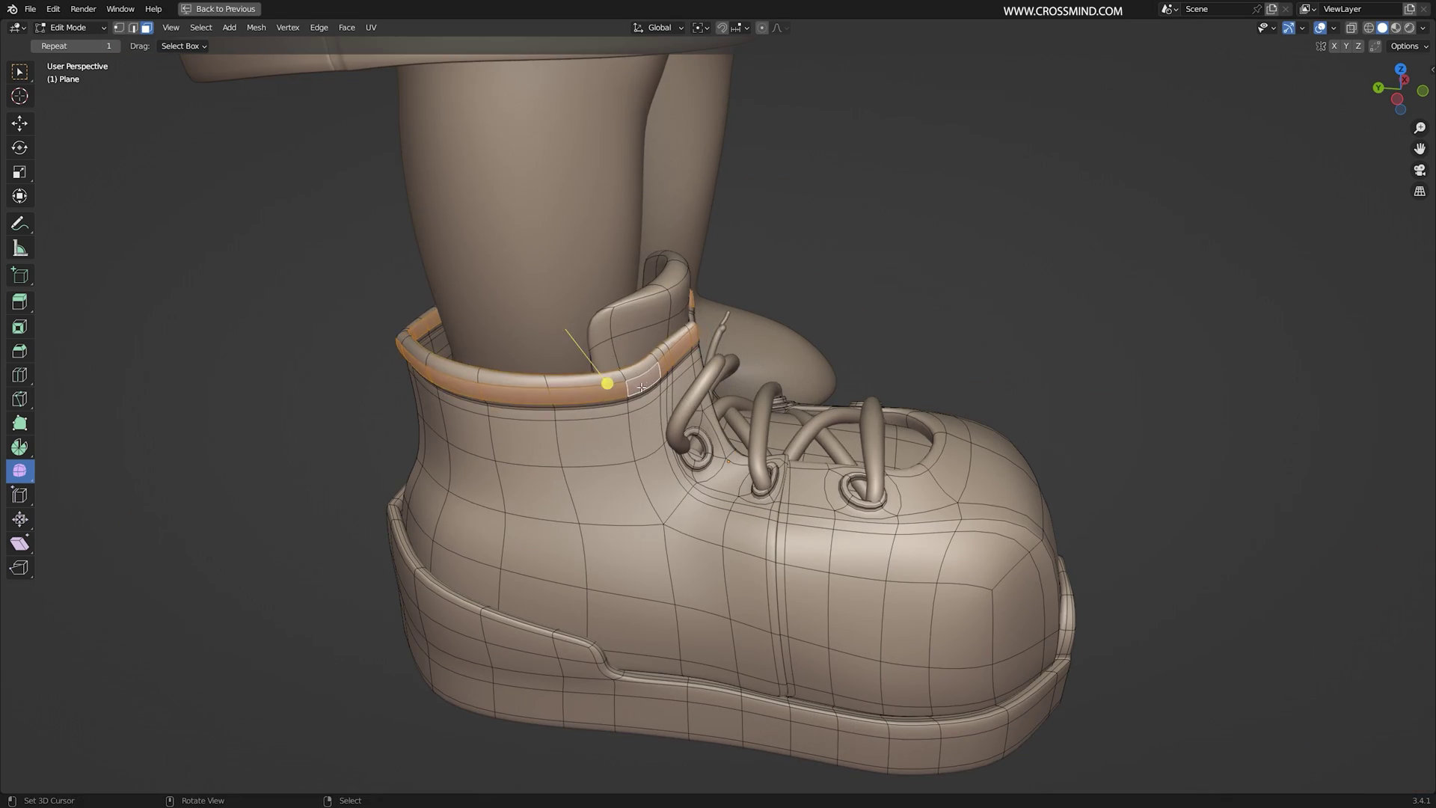
# - Select the outer band of faces around the padded collar and scale it up by about 1.068
pyautogui.click(682, 344)
pyautogui.keyDown('ctrl'); pyautogui.click(516, 391); pyautogui.keyUp('ctrl')
pyautogui.moveTo(385, 459); pyautogui.dragTo(883, 472, button='middle')
pyautogui.keyDown('ctrl'); pyautogui.click(881, 483); pyautogui.keyUp('ctrl')
pyautogui.press('s')
pyautogui.click(1210, 544)
pyautogui.moveTo(1122, 516); pyautogui.dragTo(1167, 539, button='middle')
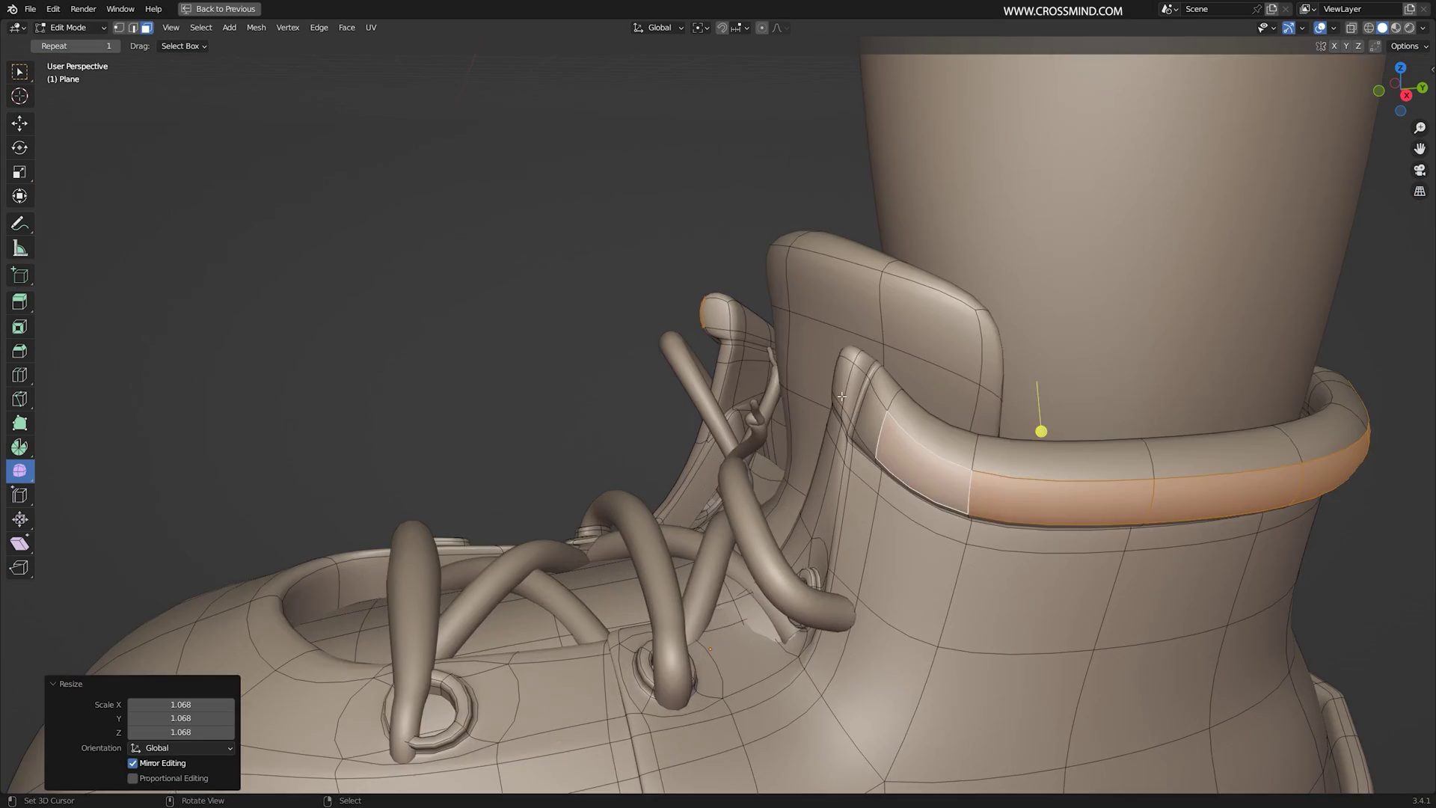
# - Select the face strip down the inner eyelet flap's front edge and move it about 0.002 m in X, -0.0015 m in Y and 0.0022 m in Z
pyautogui.click(837, 378)
pyautogui.keyDown('ctrl'); pyautogui.click(782, 584); pyautogui.keyUp('ctrl')
pyautogui.moveTo(782, 583); pyautogui.dragTo(830, 524, button='middle')
pyautogui.press('g')
pyautogui.click(748, 598)
pyautogui.moveTo(643, 614); pyautogui.dragTo(803, 483, button='middle')
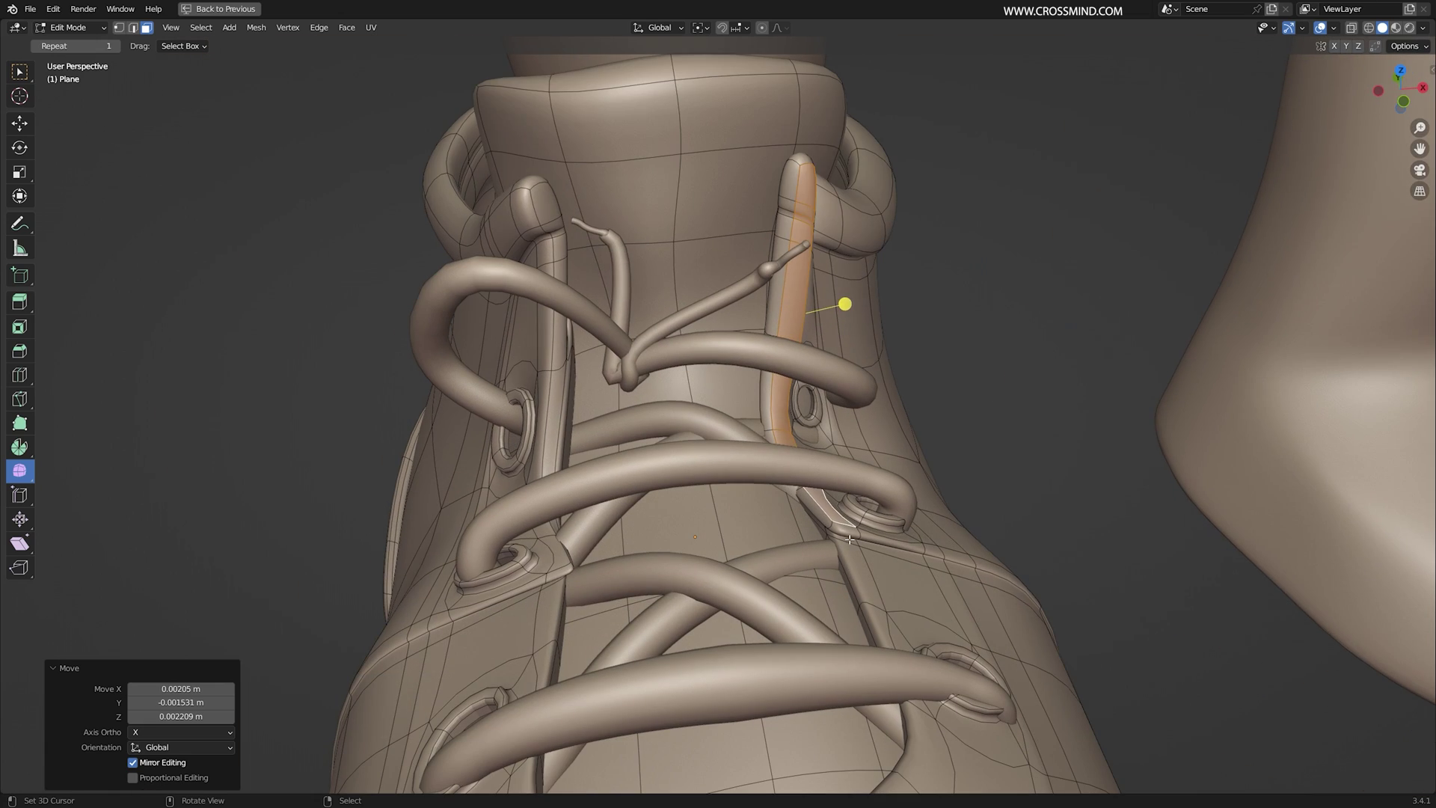
# - Select the short run of faces beside the middle eyelet at the inner flap's base and move it slightly
pyautogui.click(804, 483)
pyautogui.keyDown('ctrl'); pyautogui.rightClick(777, 403); pyautogui.keyUp('ctrl')
pyautogui.moveTo(776, 404); pyautogui.dragTo(875, 427, button='middle')
pyautogui.press('g')
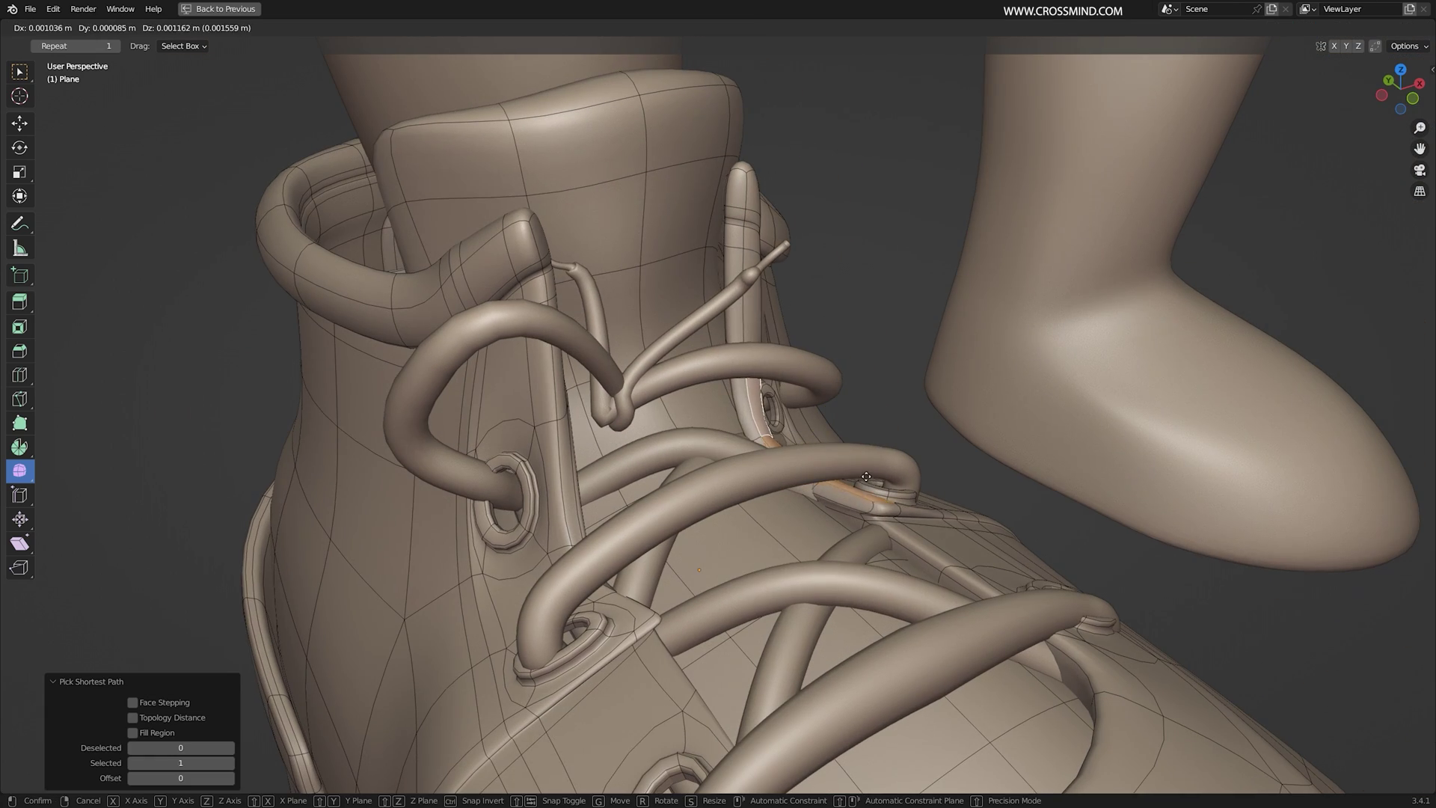
pyautogui.click(875, 415)
# - Select the strip of faces along the outer-side eyelet flap's front edge
pyautogui.moveTo(748, 418); pyautogui.dragTo(510, 487, button='middle')
pyautogui.click(573, 423)
pyautogui.keyDown('ctrl'); pyautogui.rightClick(571, 507); pyautogui.keyUp('ctrl')
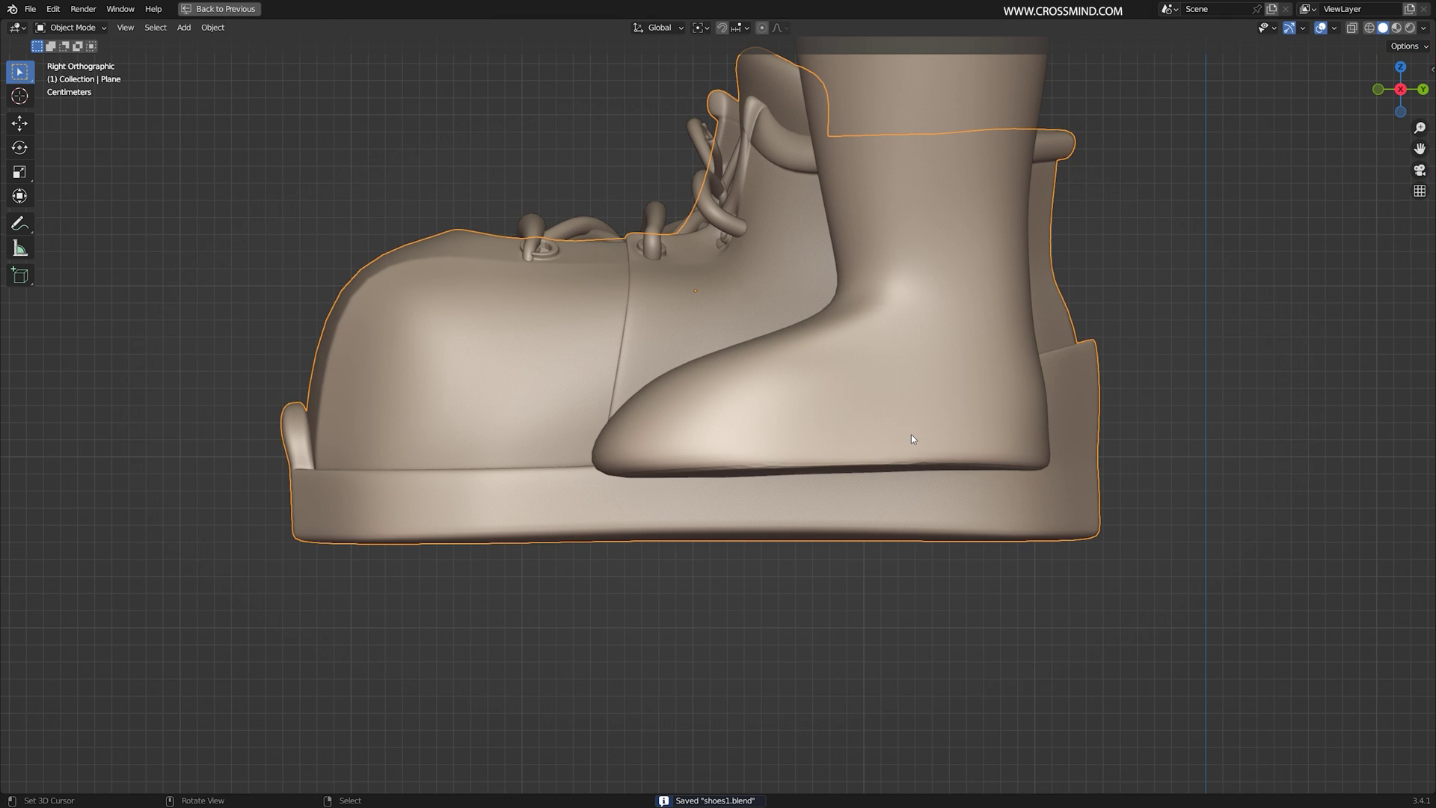
# - Examine the shoe's overall shape and proportions against the character's legs and body
pyautogui.scroll(-4, 911, 435)
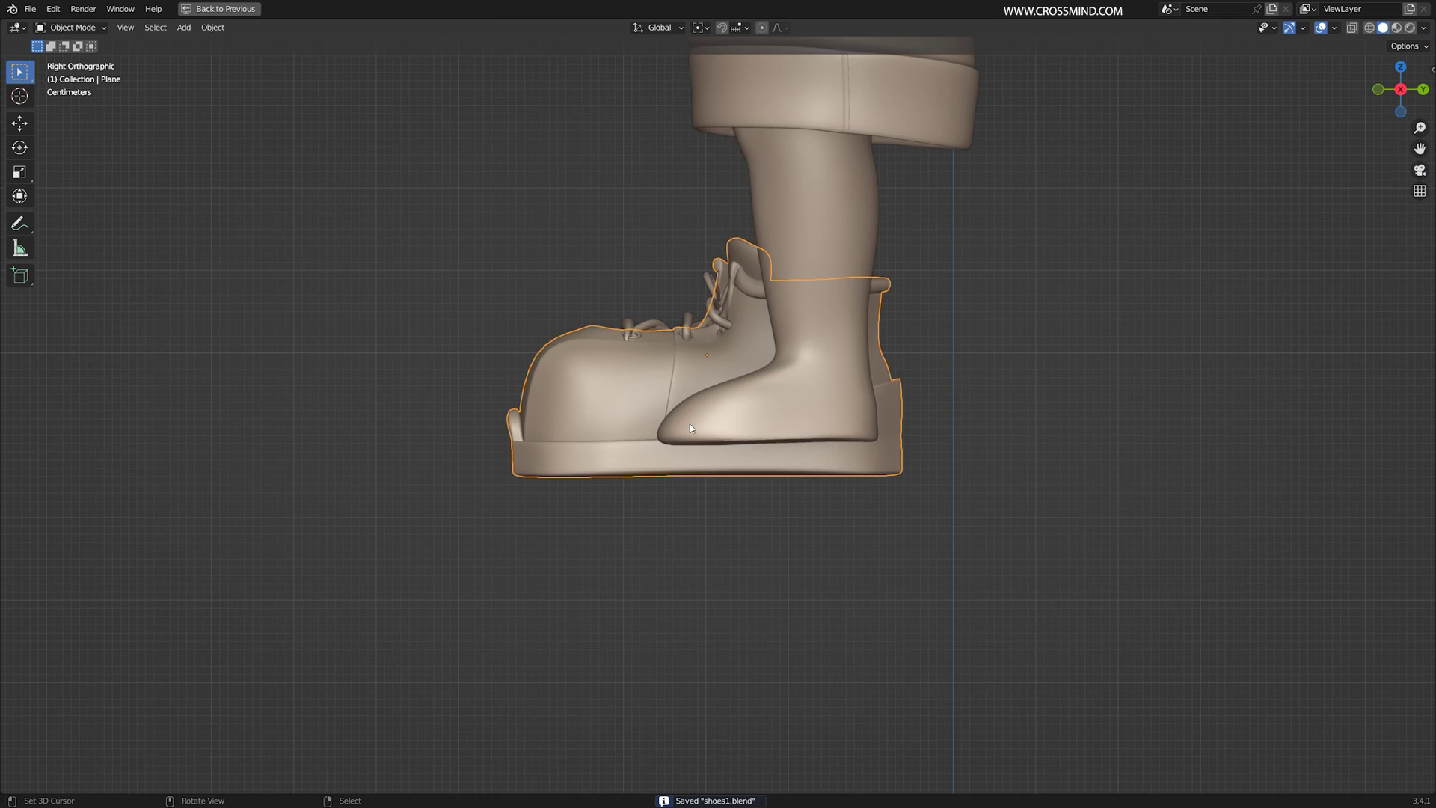
pyautogui.moveTo(692, 420); pyautogui.dragTo(891, 433, button='middle')
pyautogui.scroll(-5, 890, 434)
pyautogui.keyDown('shift'); pyautogui.moveTo(891, 486); pyautogui.dragTo(887, 524, button='middle'); pyautogui.keyUp('shift')
pyautogui.scroll(-5, 872, 580)
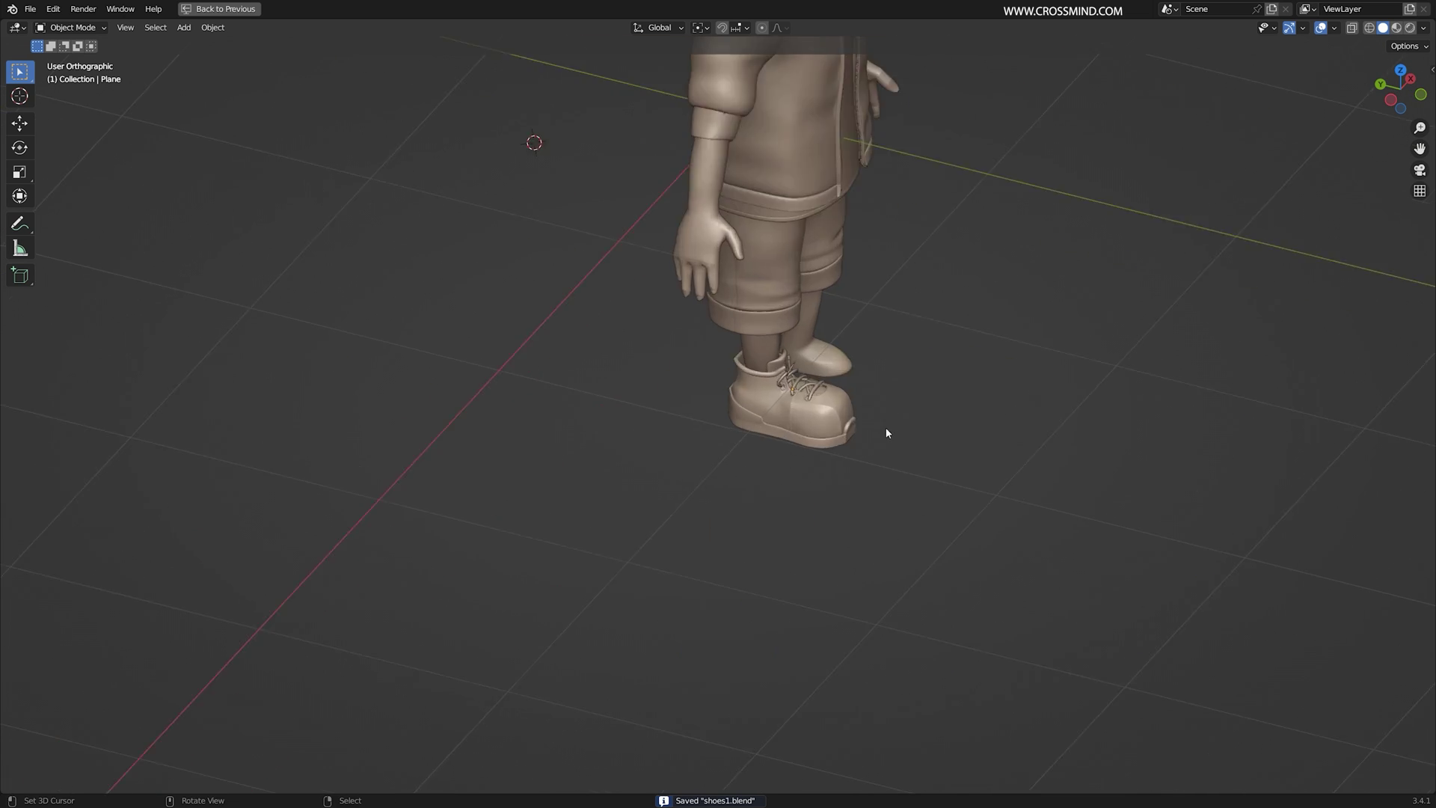
pyautogui.scroll(5, 887, 434)
pyautogui.moveTo(856, 417); pyautogui.dragTo(955, 335, button='middle')
pyautogui.scroll(2, 950, 352)
# - Select the rear faces on the sole's underside in Edit Mode and extrude them downward into a heel block
pyautogui.rightClick(918, 551)
pyautogui.press('Tab')
pyautogui.moveTo(919, 550); pyautogui.dragTo(578, 501, button='middle')
pyautogui.scroll(2, 956, 469)
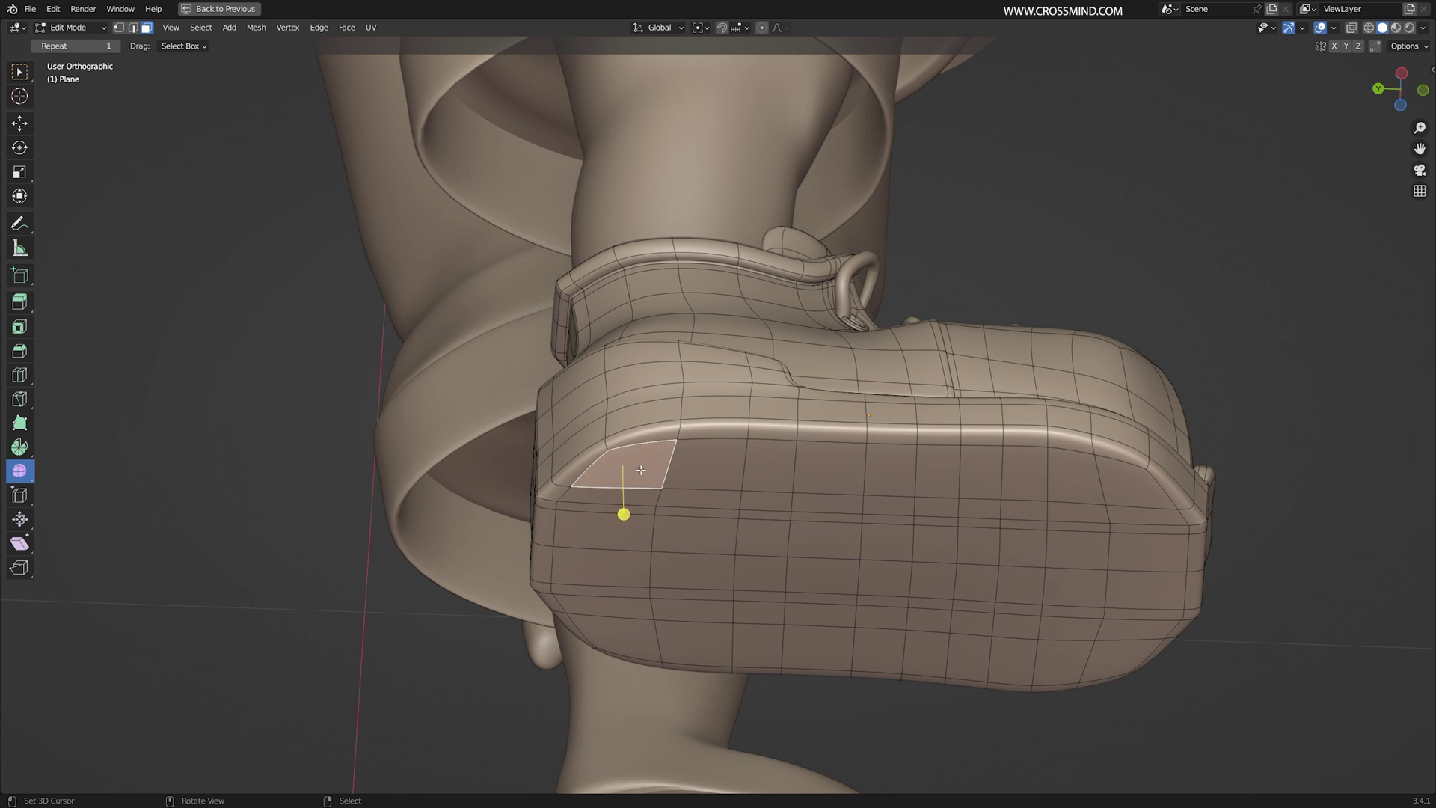
pyautogui.keyDown('ctrl'); pyautogui.click(694, 636); pyautogui.keyUp('ctrl')
pyautogui.keyDown('ctrl'); pyautogui.click(711, 469); pyautogui.keyUp('ctrl')
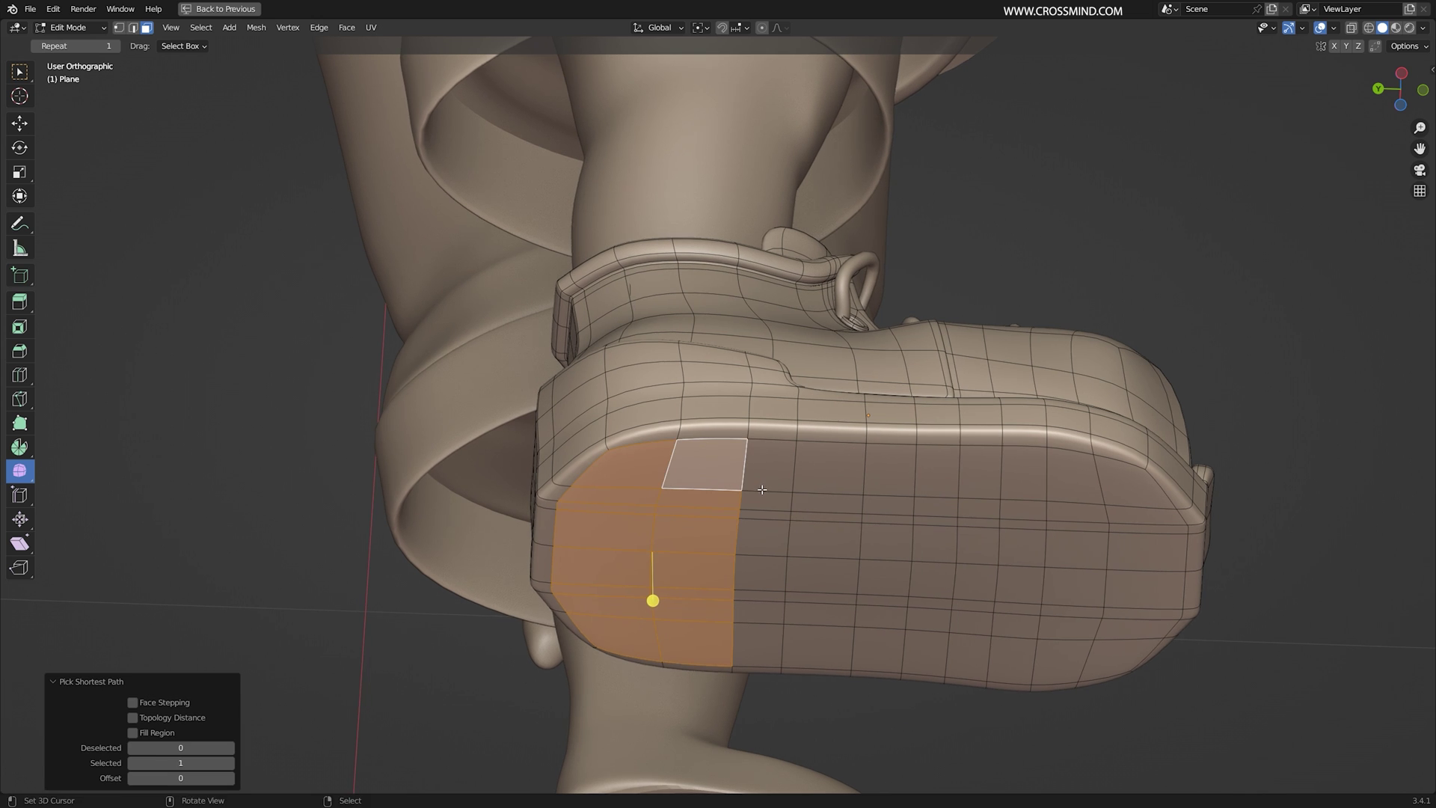
pyautogui.moveTo(762, 489); pyautogui.dragTo(852, 430, button='middle')
pyautogui.press('e')
pyautogui.click(756, 534)
# - Select alternating faces along both edges of the forefoot sole plus the toe faces, and extrude them downward as tread lugs
pyautogui.scroll(1, 846, 469)
pyautogui.rightClick(877, 431)
pyautogui.keyDown('ctrl'); pyautogui.rightClick(988, 422); pyautogui.keyUp('ctrl')
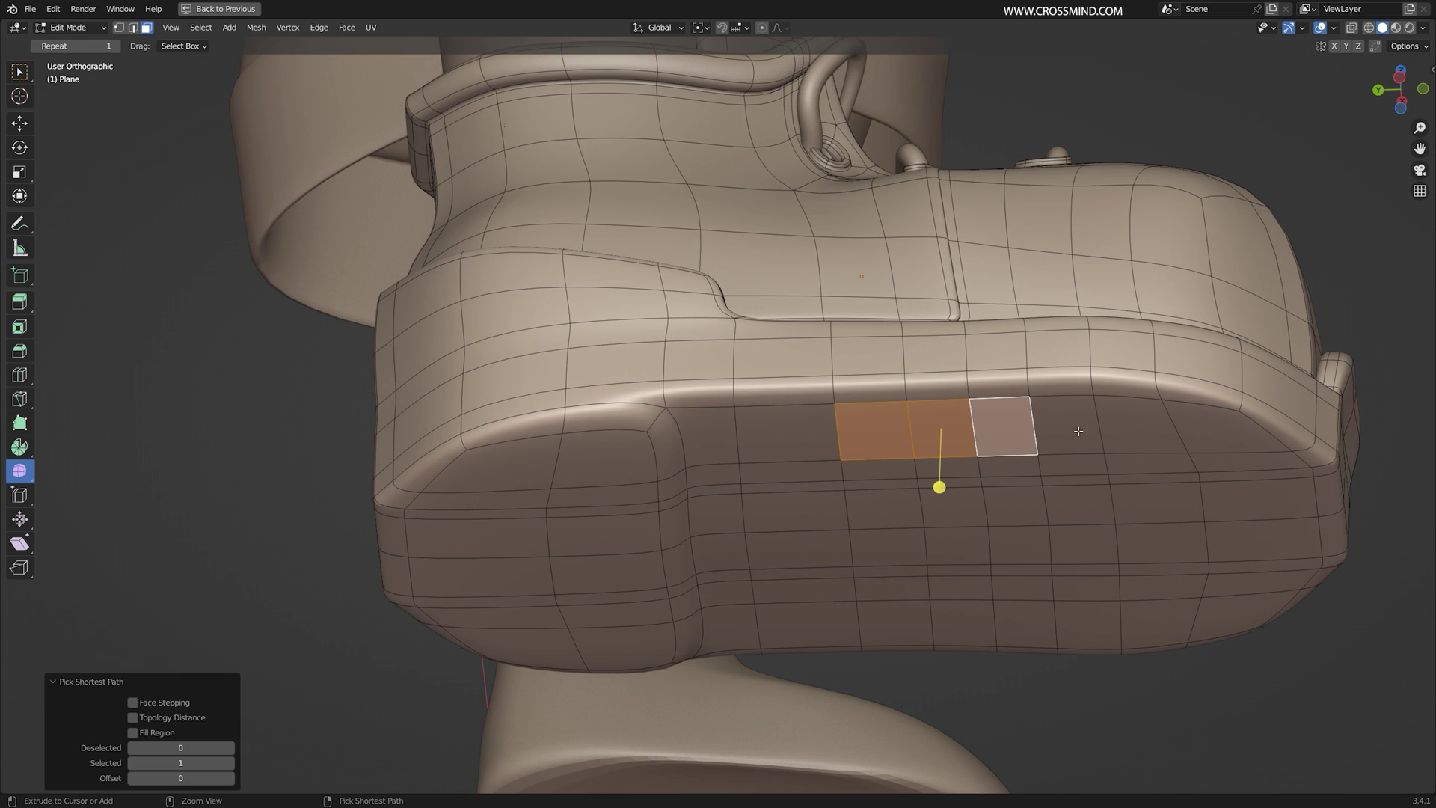
pyautogui.rightClick(889, 447)
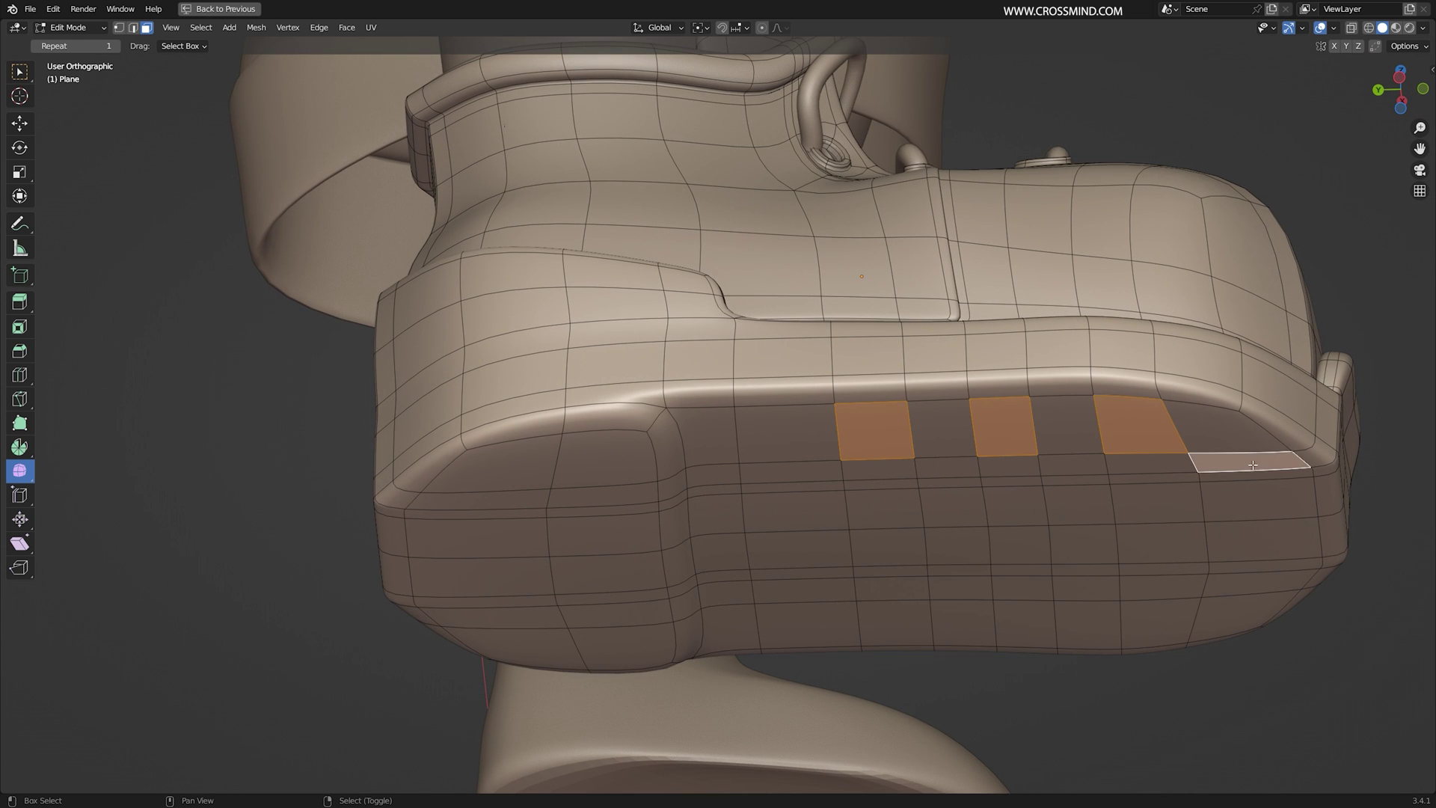
pyautogui.moveTo(1265, 474); pyautogui.dragTo(1187, 455, button='middle')
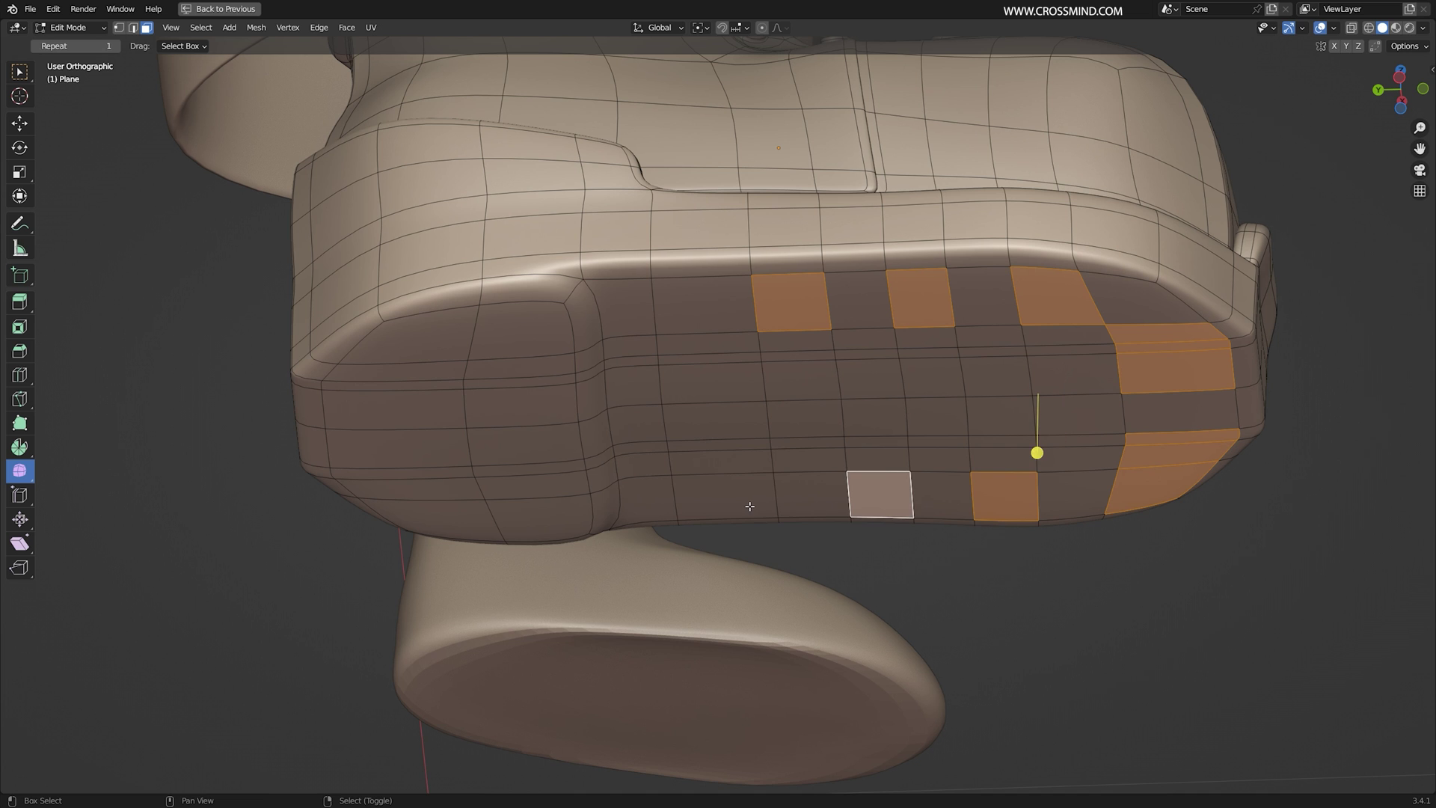
pyautogui.keyDown('shift'); pyautogui.click(1187, 424); pyautogui.keyUp('shift')
pyautogui.moveTo(1186, 425); pyautogui.dragTo(1031, 439, button='middle')
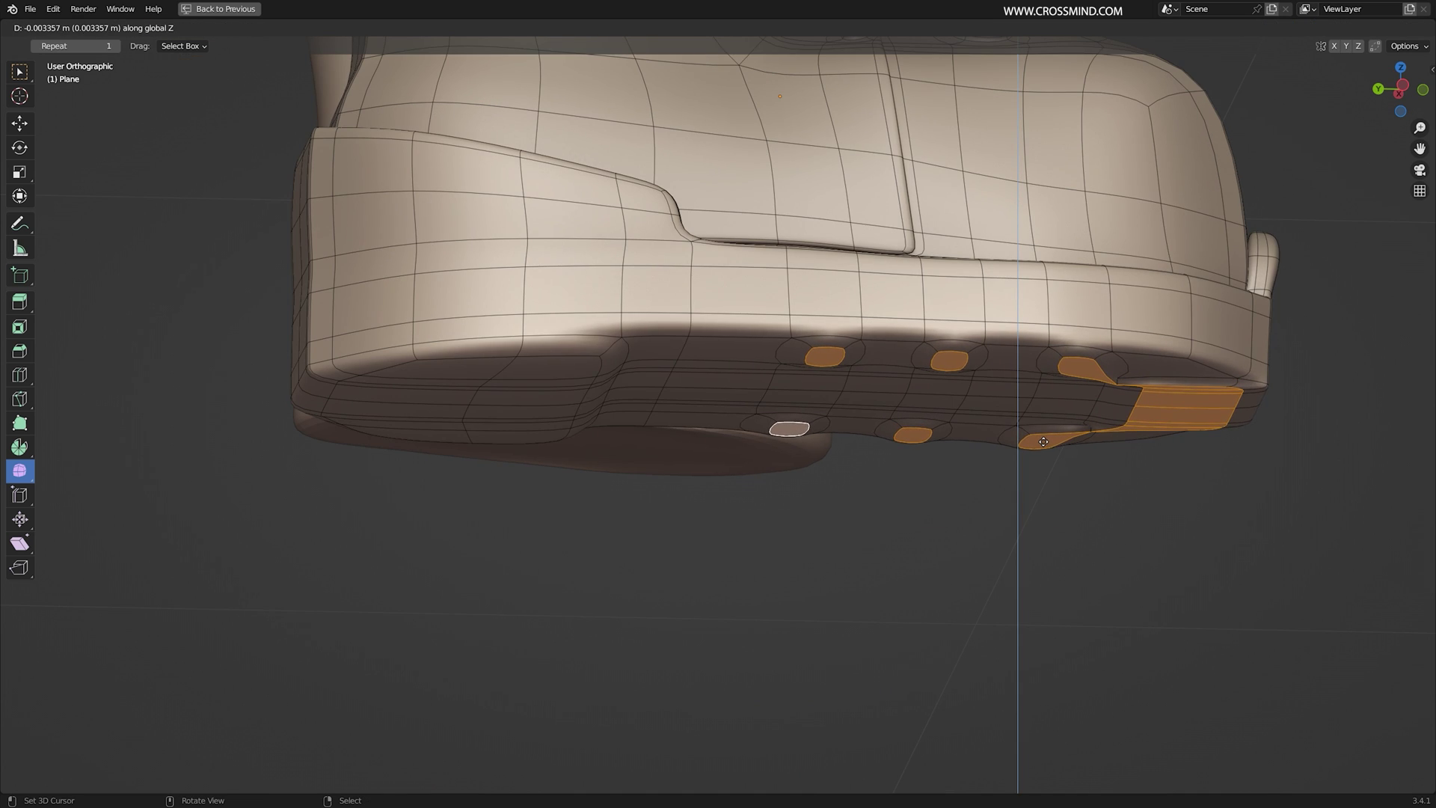
# - Inspect the heel block and tread lugs along the bottom of the sole in Object Mode
pyautogui.press('Tab')
pyautogui.moveTo(1043, 453)
pyautogui.mouseDown(button='middle')
pyautogui.moveTo(942, 503)
pyautogui.moveTo(1040, 468)
pyautogui.mouseUp(button='middle')
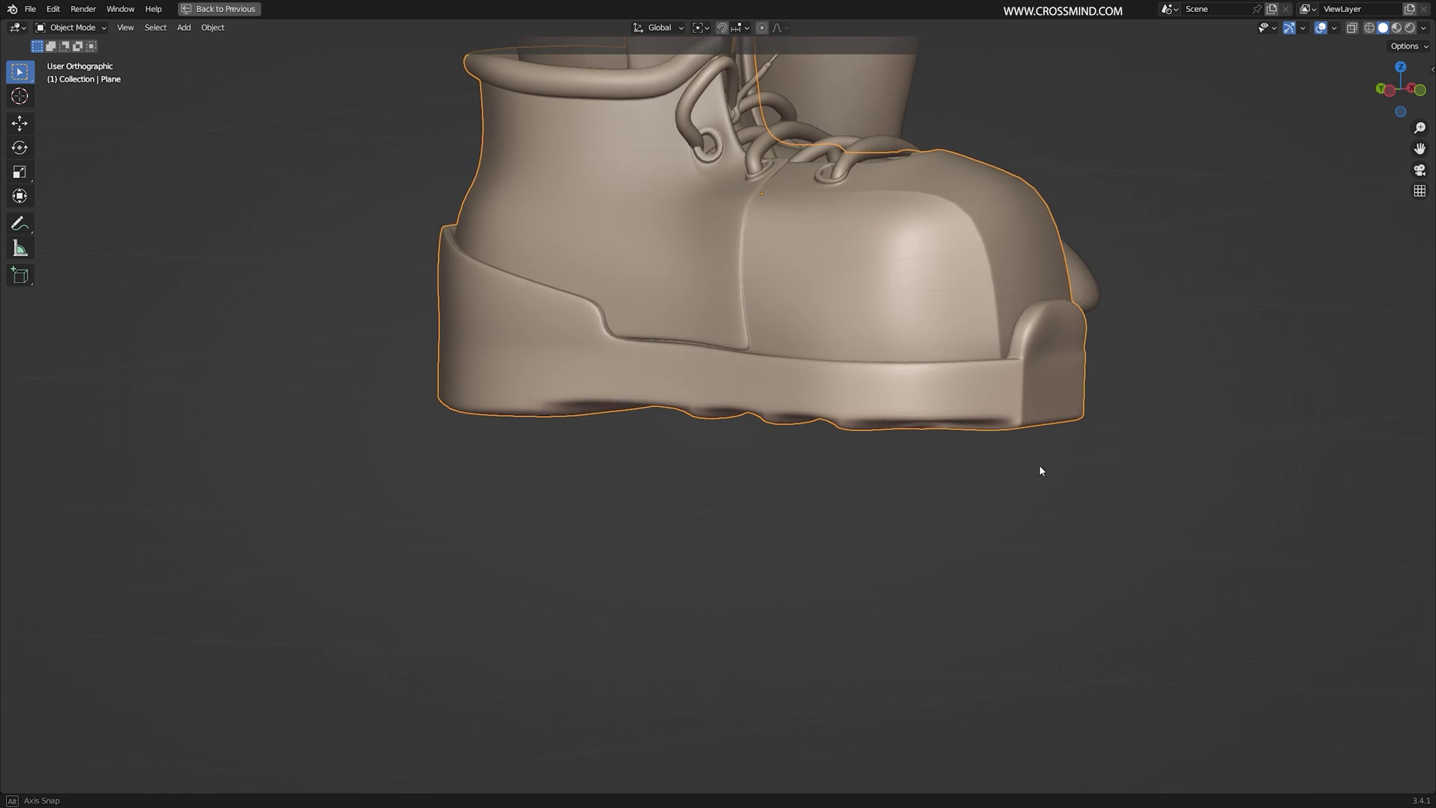
pyautogui.scroll(2, 1062, 471)
pyautogui.scroll(-4, 1076, 486)
pyautogui.scroll(4, 917, 446)
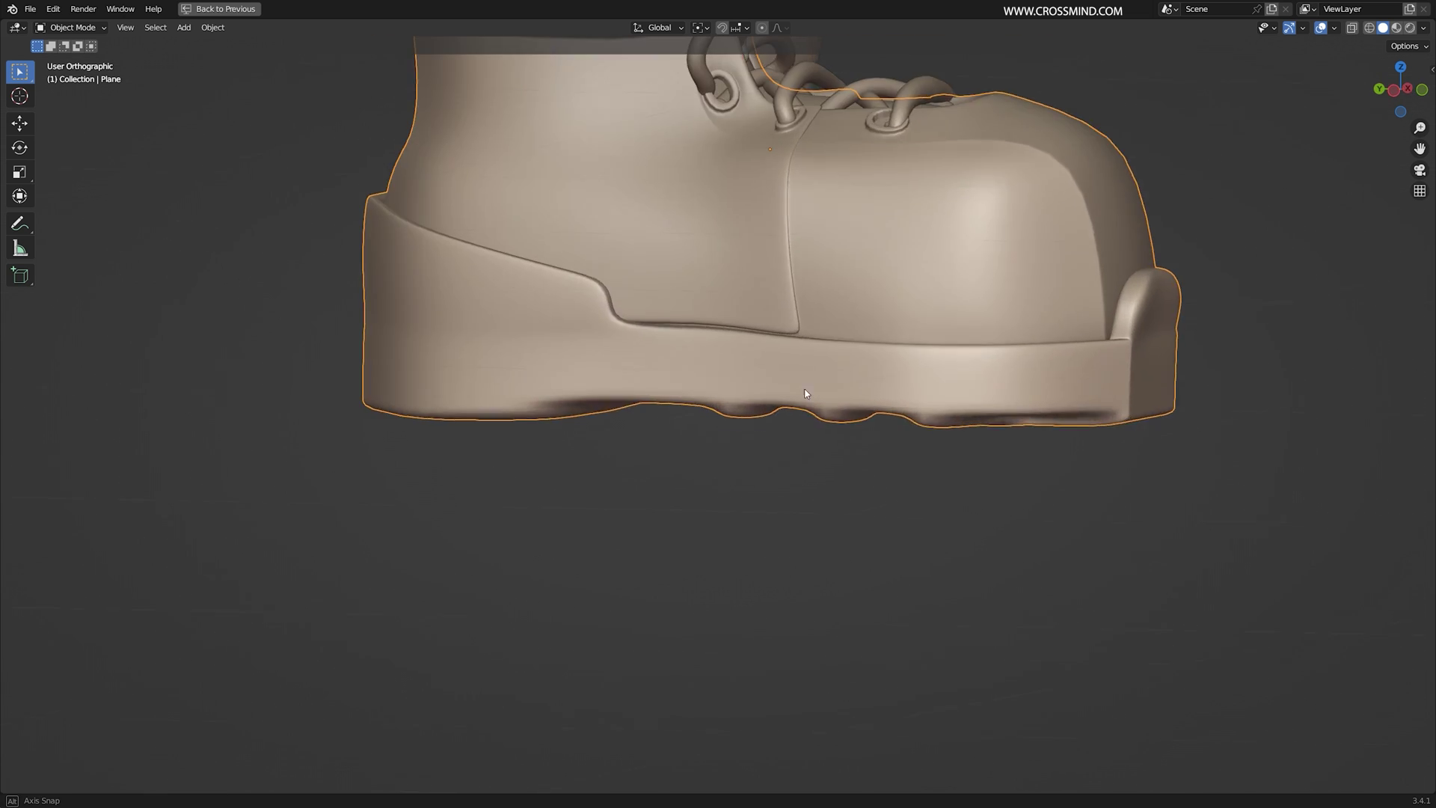
pyautogui.scroll(3, 865, 333)
pyautogui.moveTo(806, 394)
pyautogui.mouseDown(button='middle')
pyautogui.moveTo(865, 333)
pyautogui.moveTo(747, 317)
pyautogui.moveTo(787, 387)
pyautogui.moveTo(690, 478)
pyautogui.mouseUp(button='middle')
# - Try box-selecting the front portion of the shoe in wireframe shading from the side view
pyautogui.press('Tab')
pyautogui.click(944, 316)
pyautogui.scroll(-5, 786, 387)
pyautogui.scroll(2, 690, 478)
pyautogui.rightClick(659, 466)
pyautogui.press('z')
pyautogui.click(478, 455)
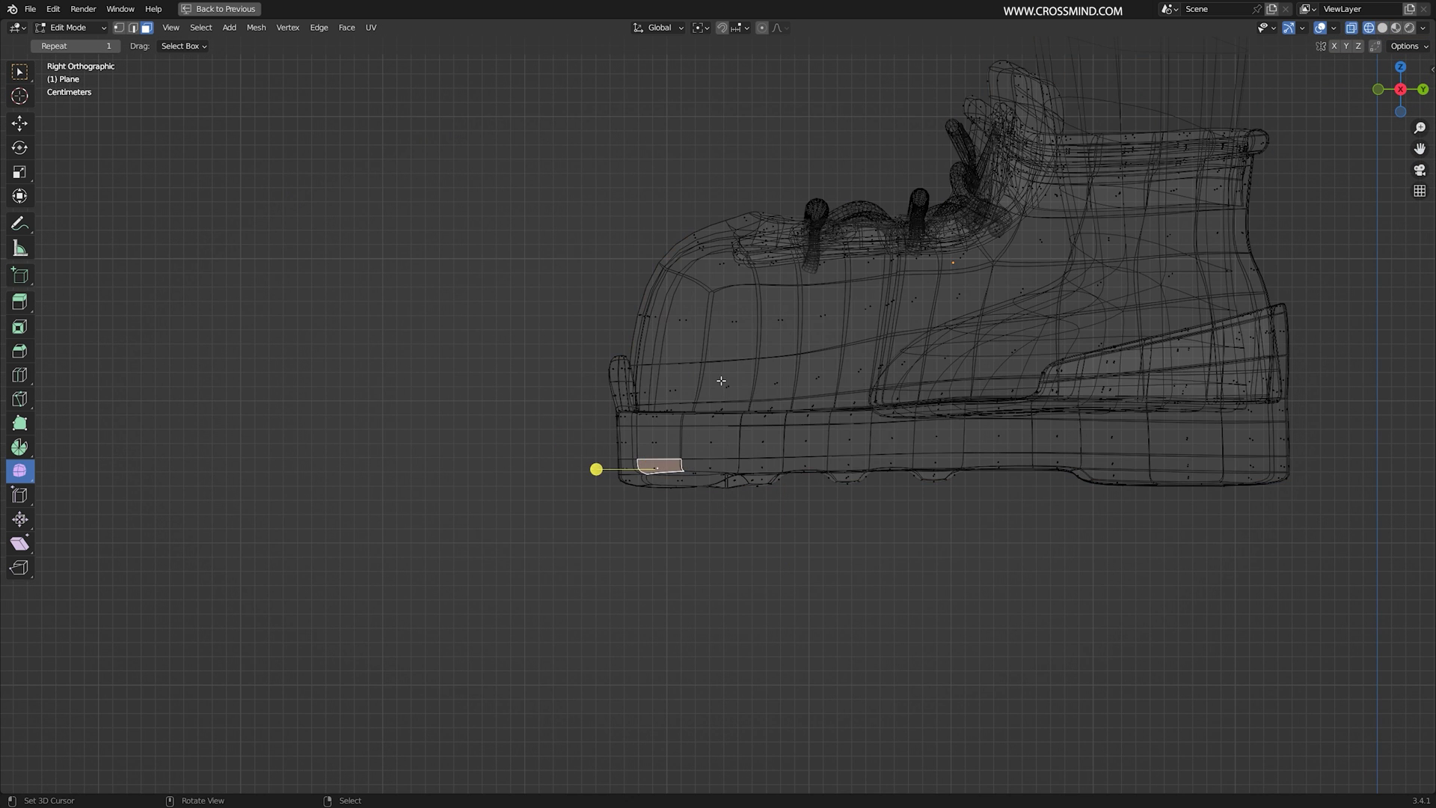
pyautogui.moveTo(575, 133); pyautogui.dragTo(828, 565)
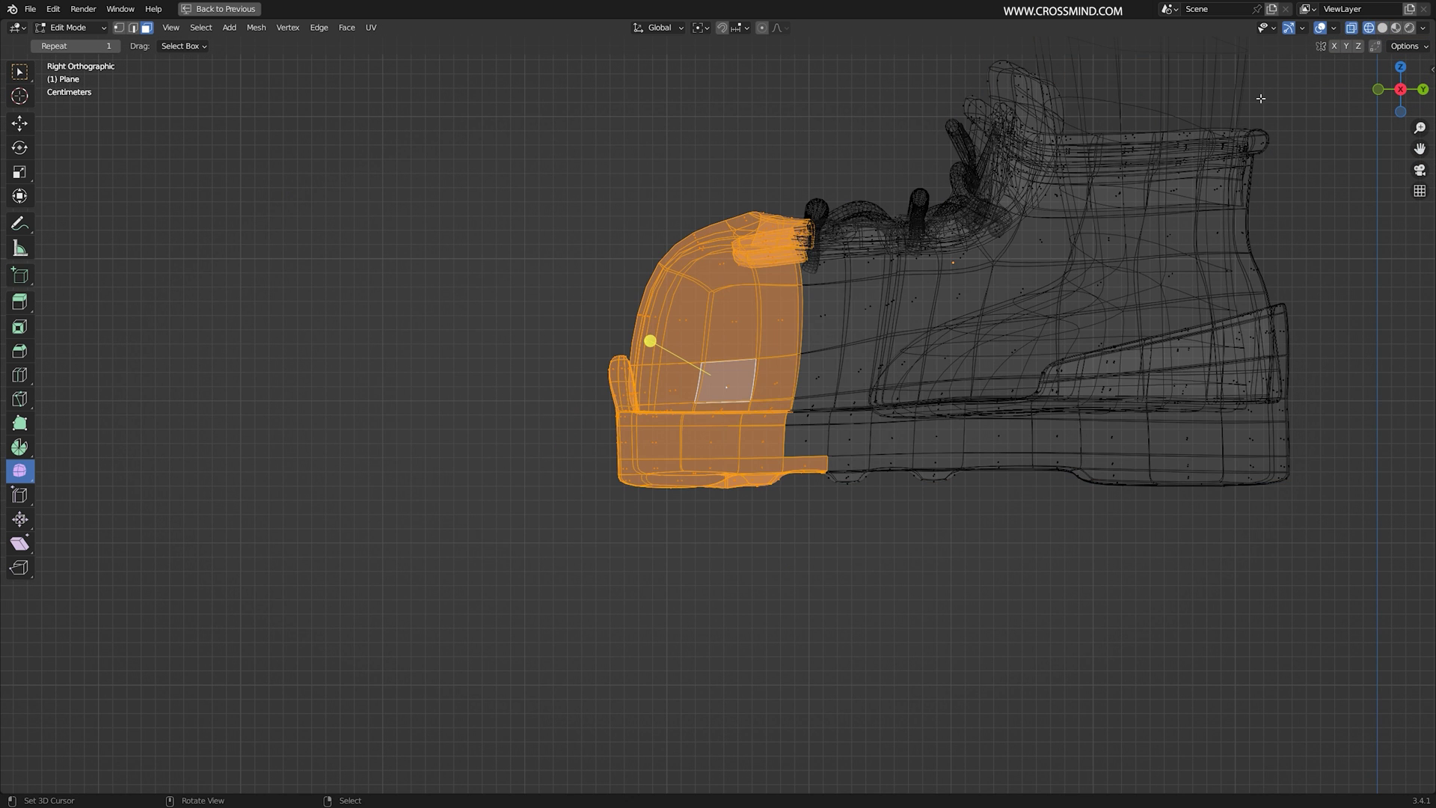
pyautogui.click(628, 450)
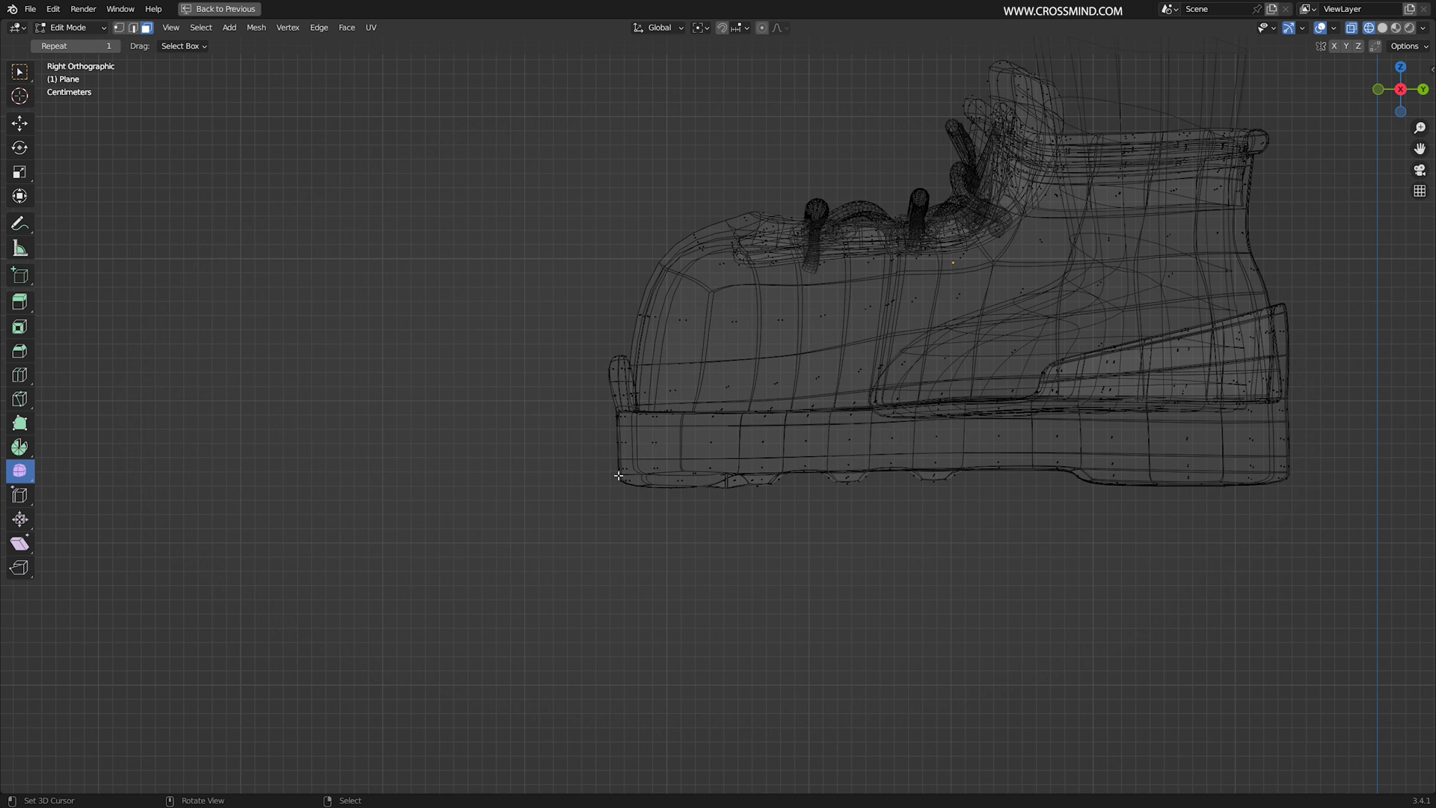
pyautogui.moveTo(619, 476); pyautogui.dragTo(785, 487, button='middle')
pyautogui.hotkey('shift', 'z')
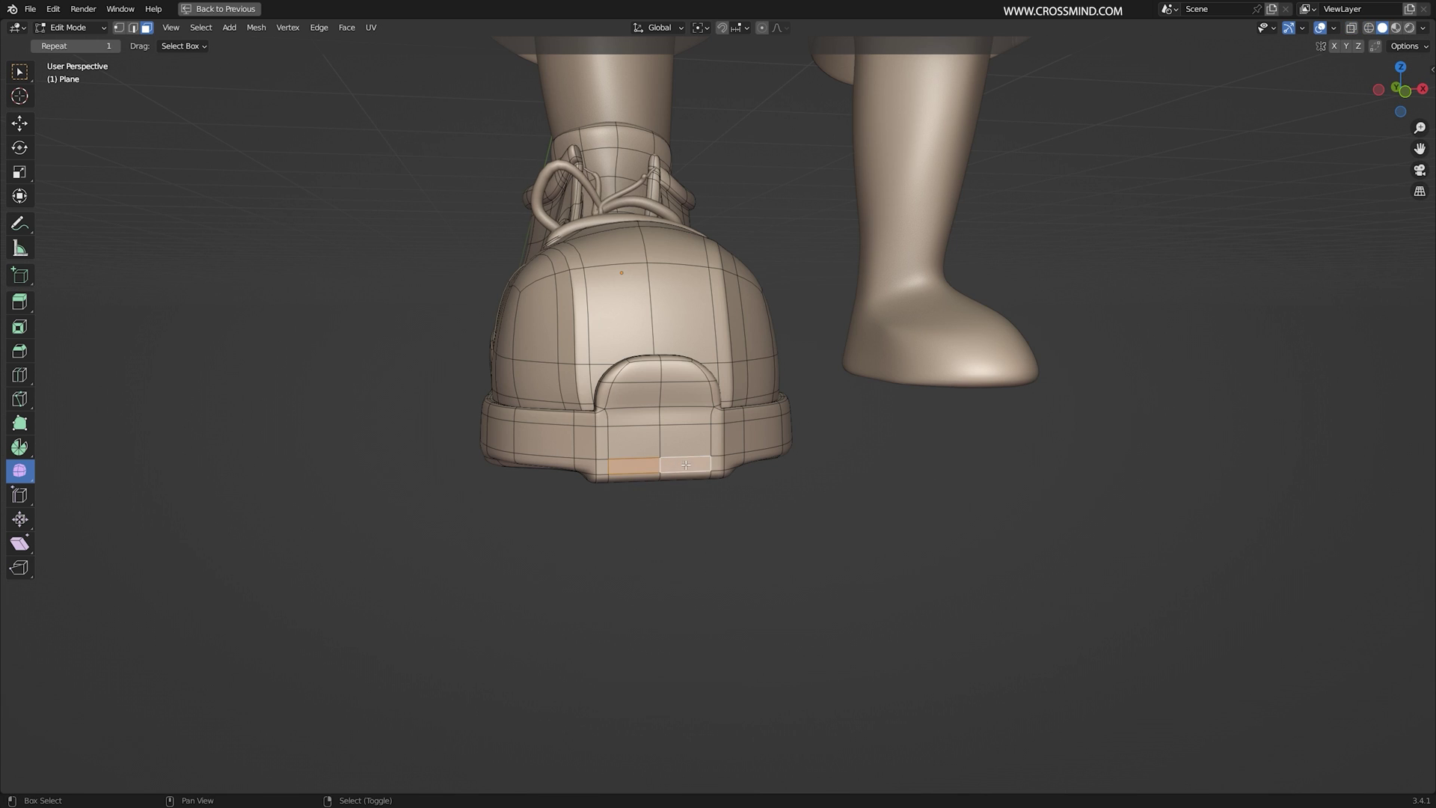
# - Select the two lower faces at the sole's toe tip and raise and tilt them with proportional editing at a size of about 0.123 m
pyautogui.moveTo(686, 465); pyautogui.dragTo(918, 490, button='middle')
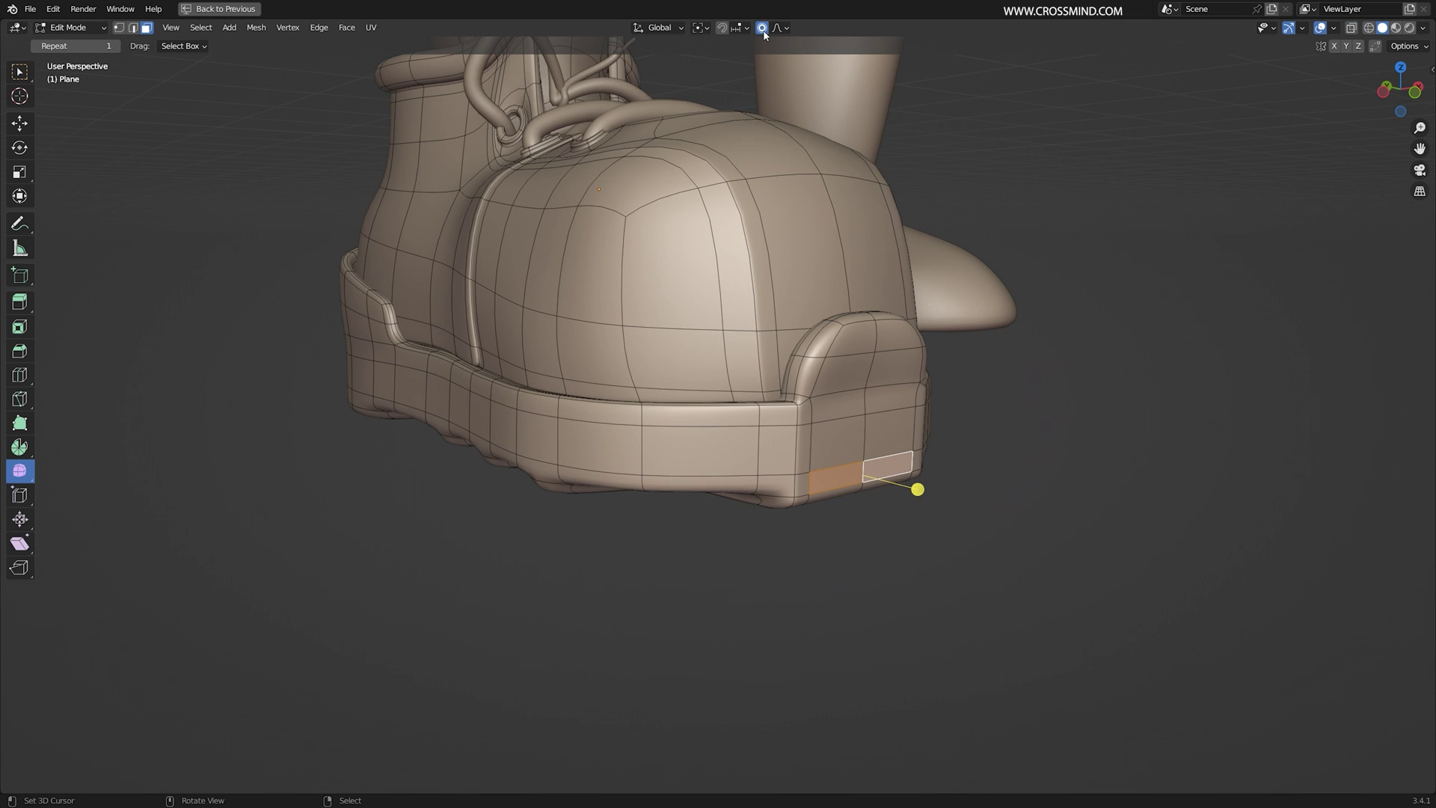
pyautogui.press('KP_3')
pyautogui.hotkey('ctrl', 's')
pyautogui.press('g')
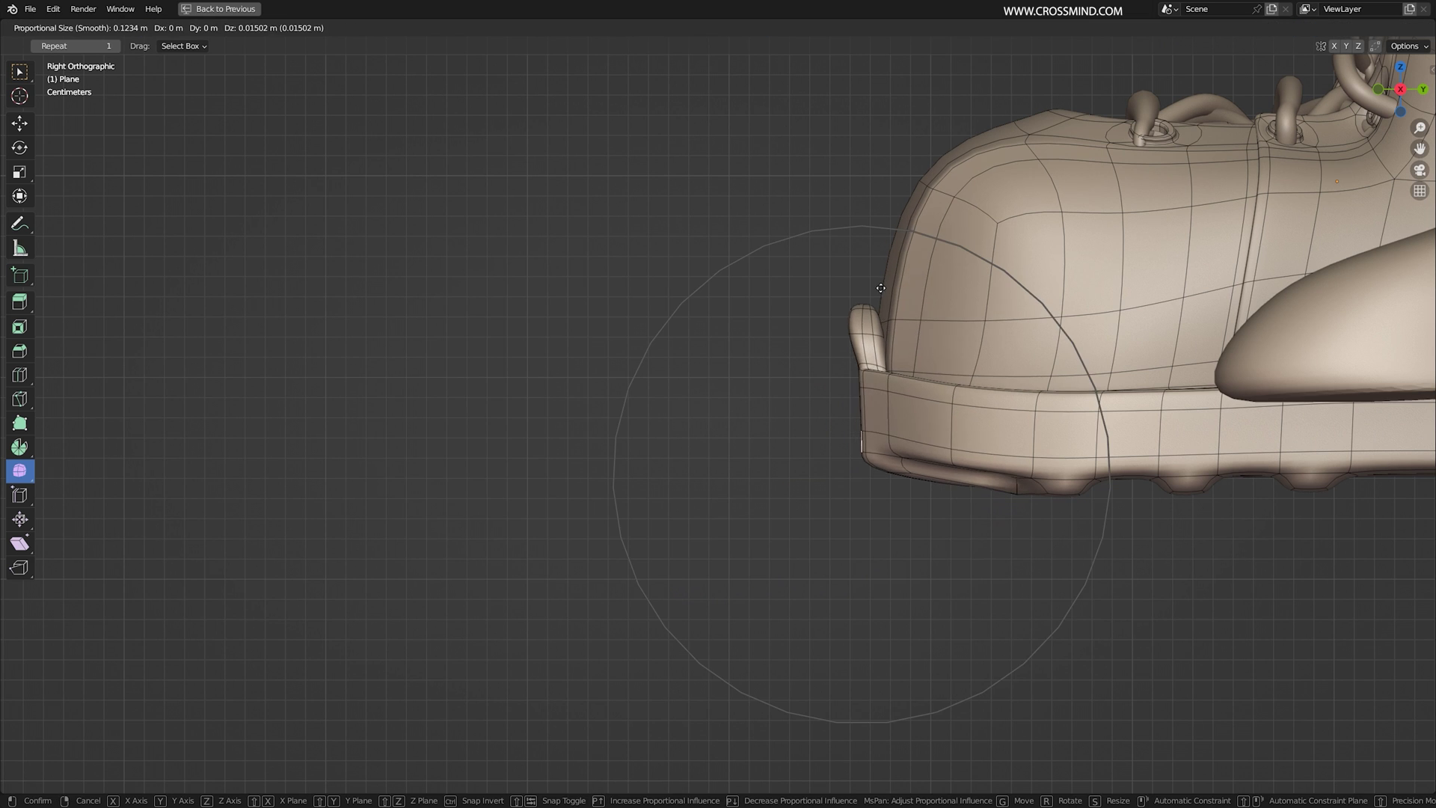
pyautogui.click(1032, 248)
pyautogui.press('r')
pyautogui.click(1025, 247)
pyautogui.press('g')
pyautogui.click(1005, 228)
# - Refine the upturned toe of the sole with one more proportional move and rotation
pyautogui.keyDown('shift'); pyautogui.moveTo(937, 419); pyautogui.dragTo(641, 410, button='middle'); pyautogui.keyUp('shift')
pyautogui.press('g')
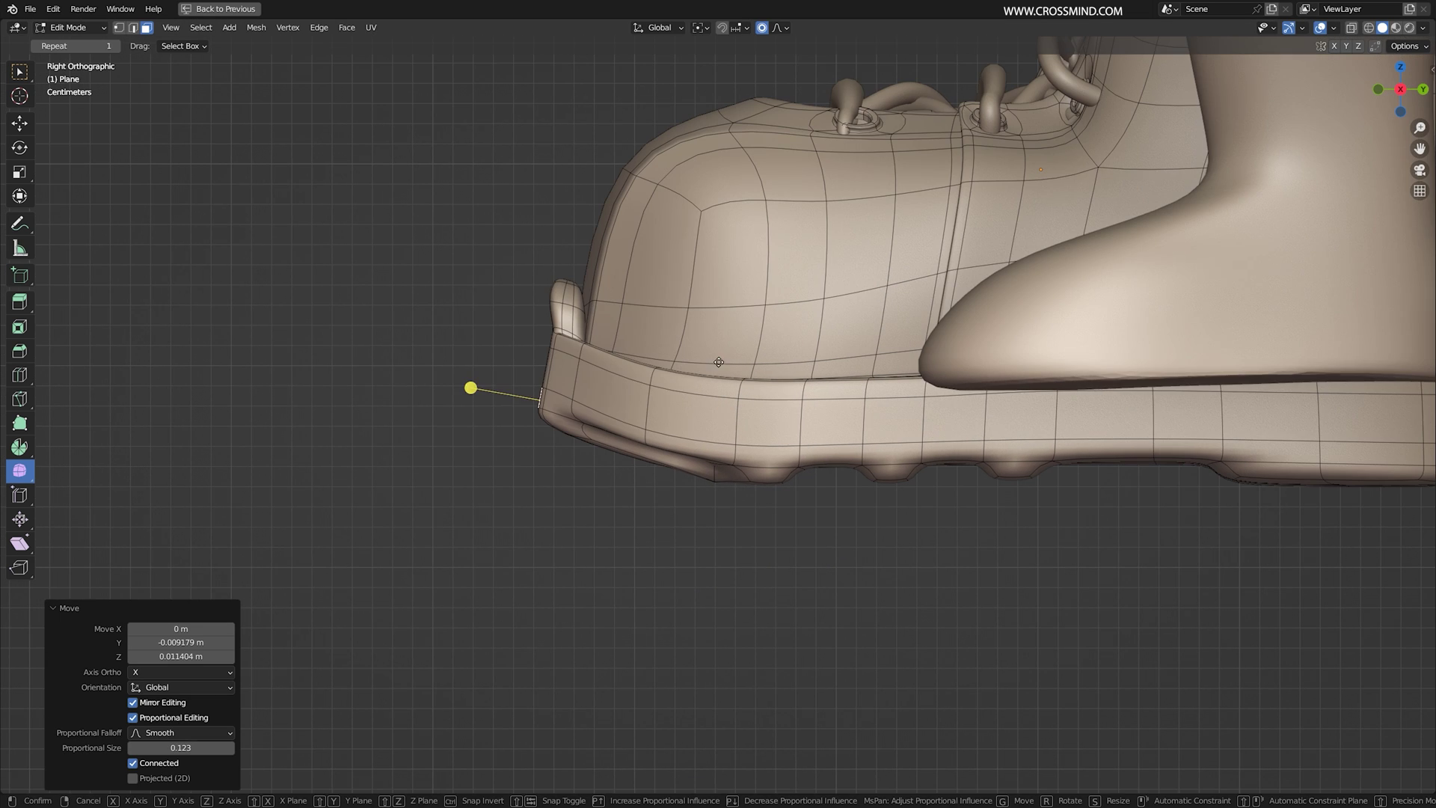
pyautogui.click(711, 359)
pyautogui.press('r')
pyautogui.click(781, 291)
# - Select the midsole faces under the arch through the mesh and move them with proportional editing
pyautogui.keyDown('shift'); pyautogui.moveTo(1026, 456); pyautogui.dragTo(892, 462, button='middle'); pyautogui.keyUp('shift')
pyautogui.click(965, 424)
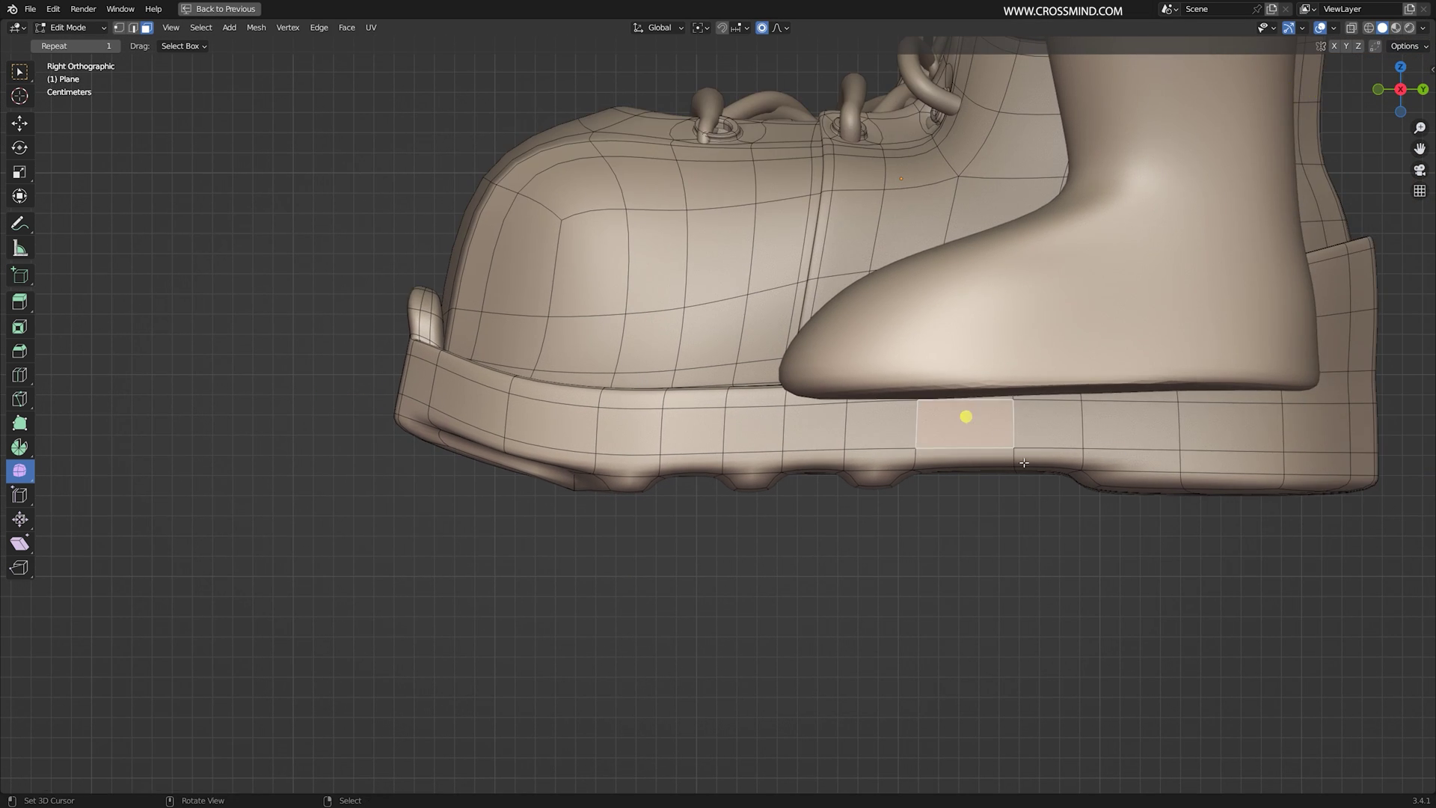
pyautogui.hotkey('alt', 'z')
pyautogui.moveTo(944, 411); pyautogui.dragTo(988, 490)
pyautogui.hotkey('alt', 'z')
pyautogui.press('g')
pyautogui.click(1024, 458)
# - Duplicate an edge at the sole's upper rear and shape it into a curved heel tab, scaled to about 0.381 in X
pyautogui.keyDown('shift'); pyautogui.moveTo(1410, 448); pyautogui.dragTo(1237, 494, button='middle'); pyautogui.keyUp('shift')
pyautogui.hotkey('shift', 'd')
pyautogui.click(785, 439)
pyautogui.moveTo(785, 438); pyautogui.dragTo(756, 455, button='middle')
pyautogui.press('KP_1')
pyautogui.press('KP_3')
pyautogui.scroll(-5, 710, 404)
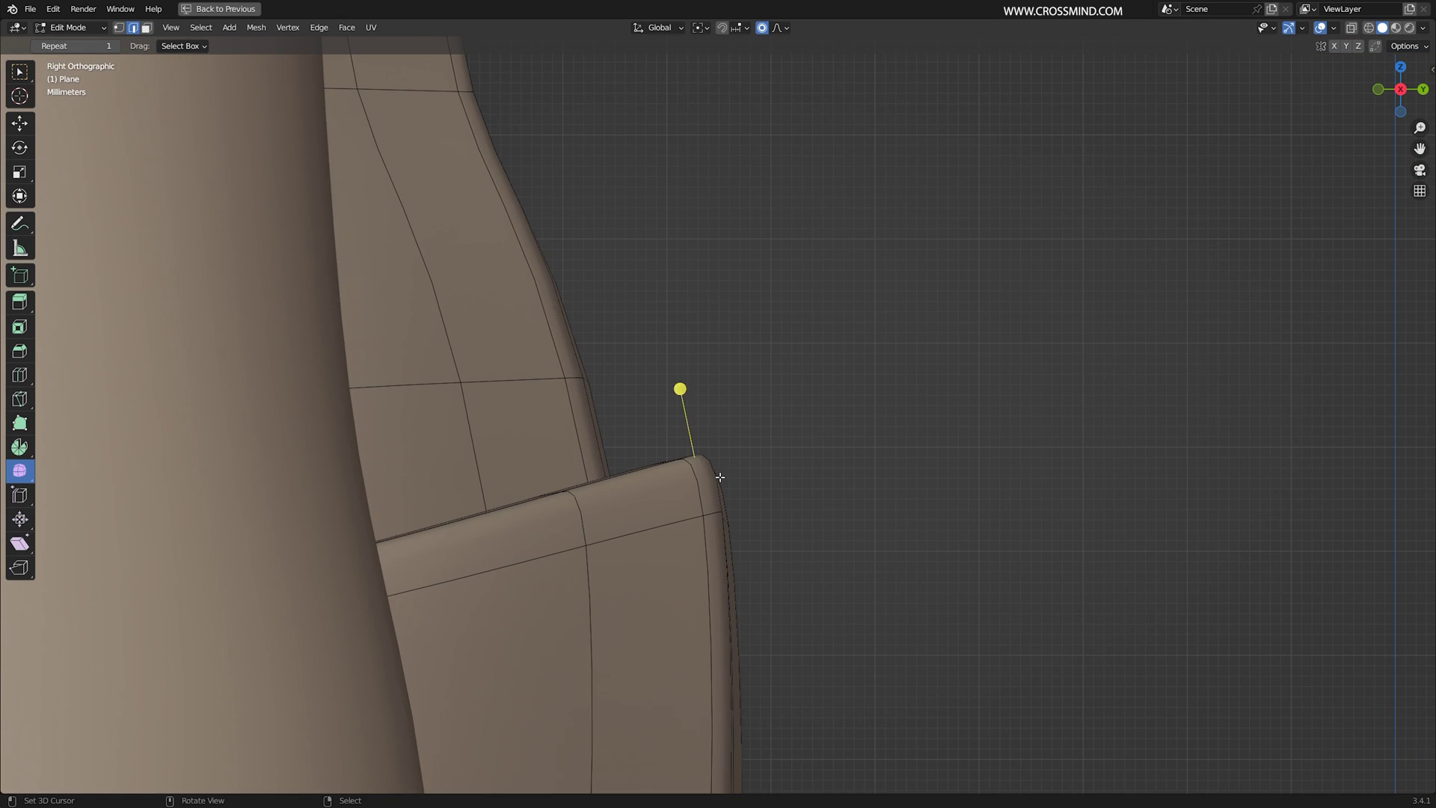
pyautogui.hotkey('shift', 'd')
pyautogui.click(662, 443)
pyautogui.scroll(5, 659, 443)
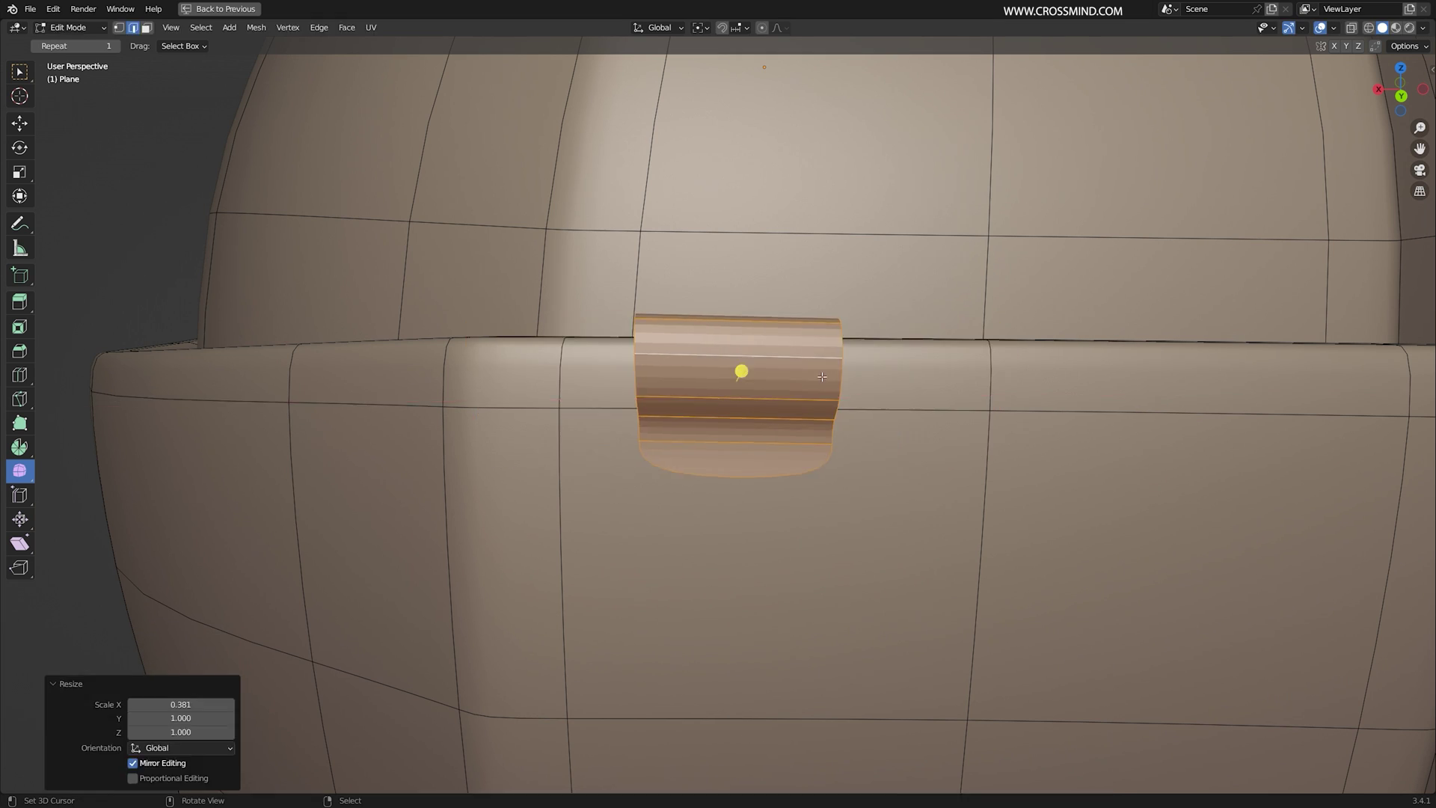
# - Extrude the heel tab's lower edge about 0.0136 m down along Z
pyautogui.moveTo(743, 371); pyautogui.dragTo(967, 397, button='middle')
pyautogui.press('e')
pyautogui.press('z')
pyautogui.click(965, 467)
pyautogui.moveTo(965, 467); pyautogui.dragTo(975, 399, button='middle')
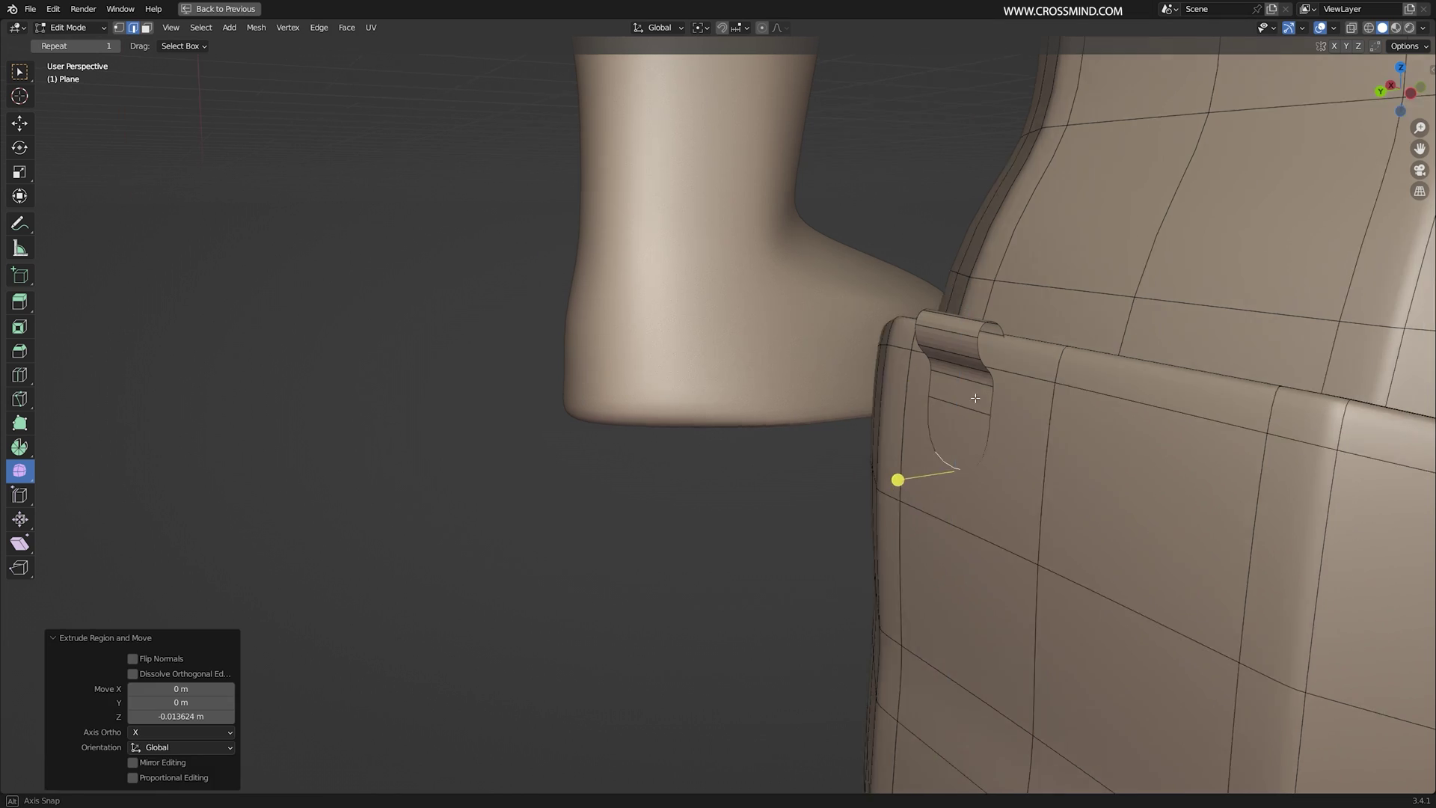
# - Scale the heel tab's curved top slightly from the side view
pyautogui.press('KP_1')
pyautogui.press('KP_3')
pyautogui.press('s')
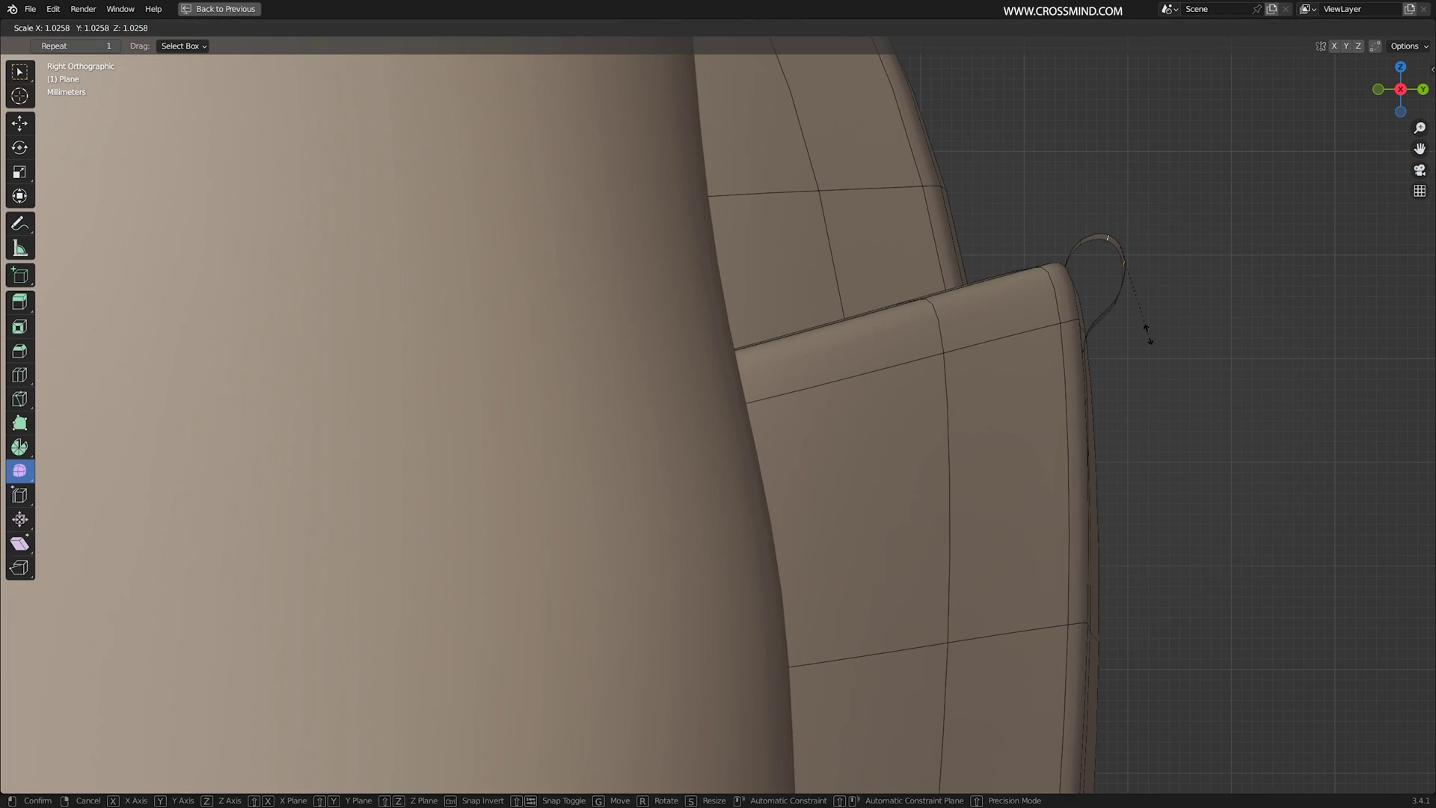
pyautogui.click(1375, 362)
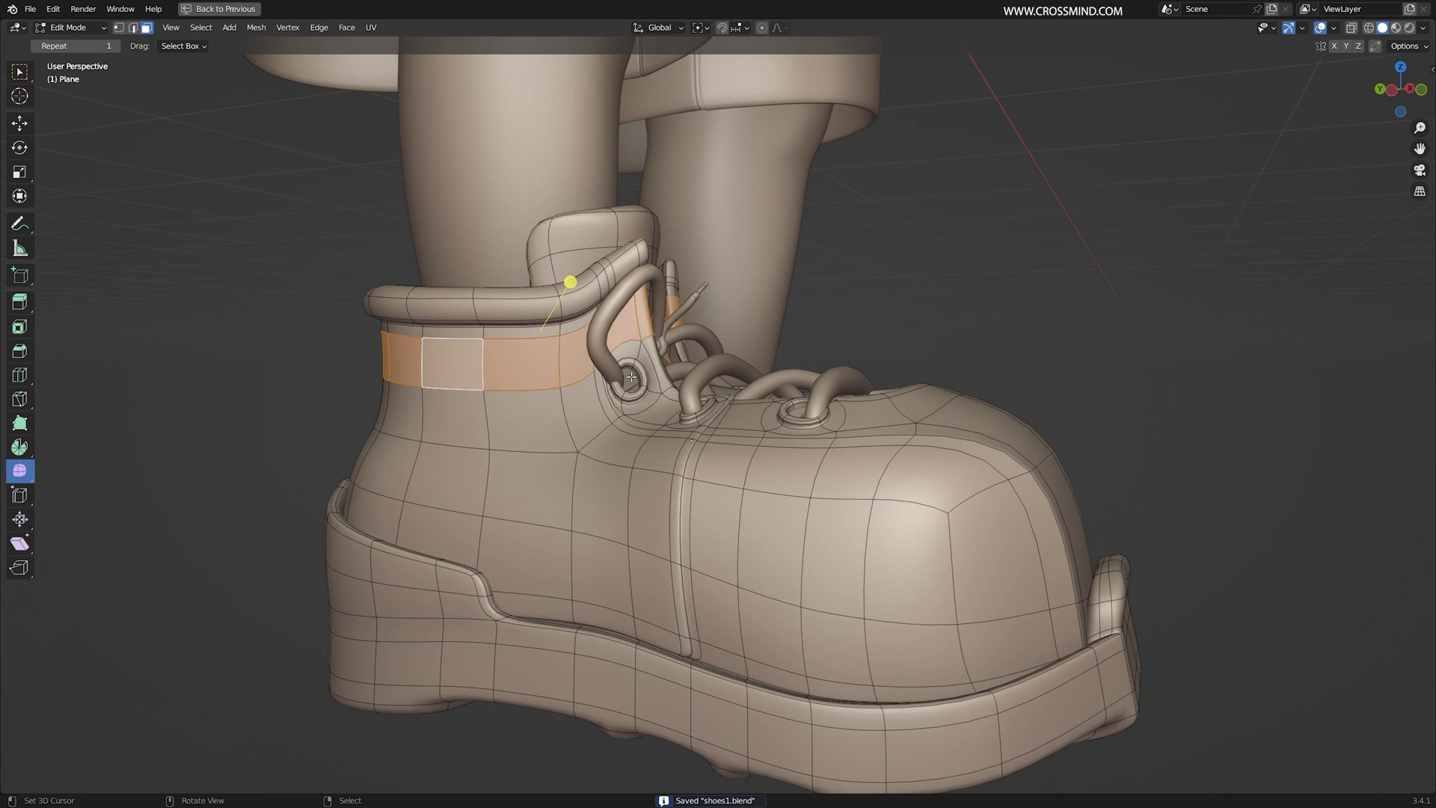
# - Extrude the band of faces below the shoe's padded collar along their normals and save the file
pyautogui.hotkey('alt', 'e')
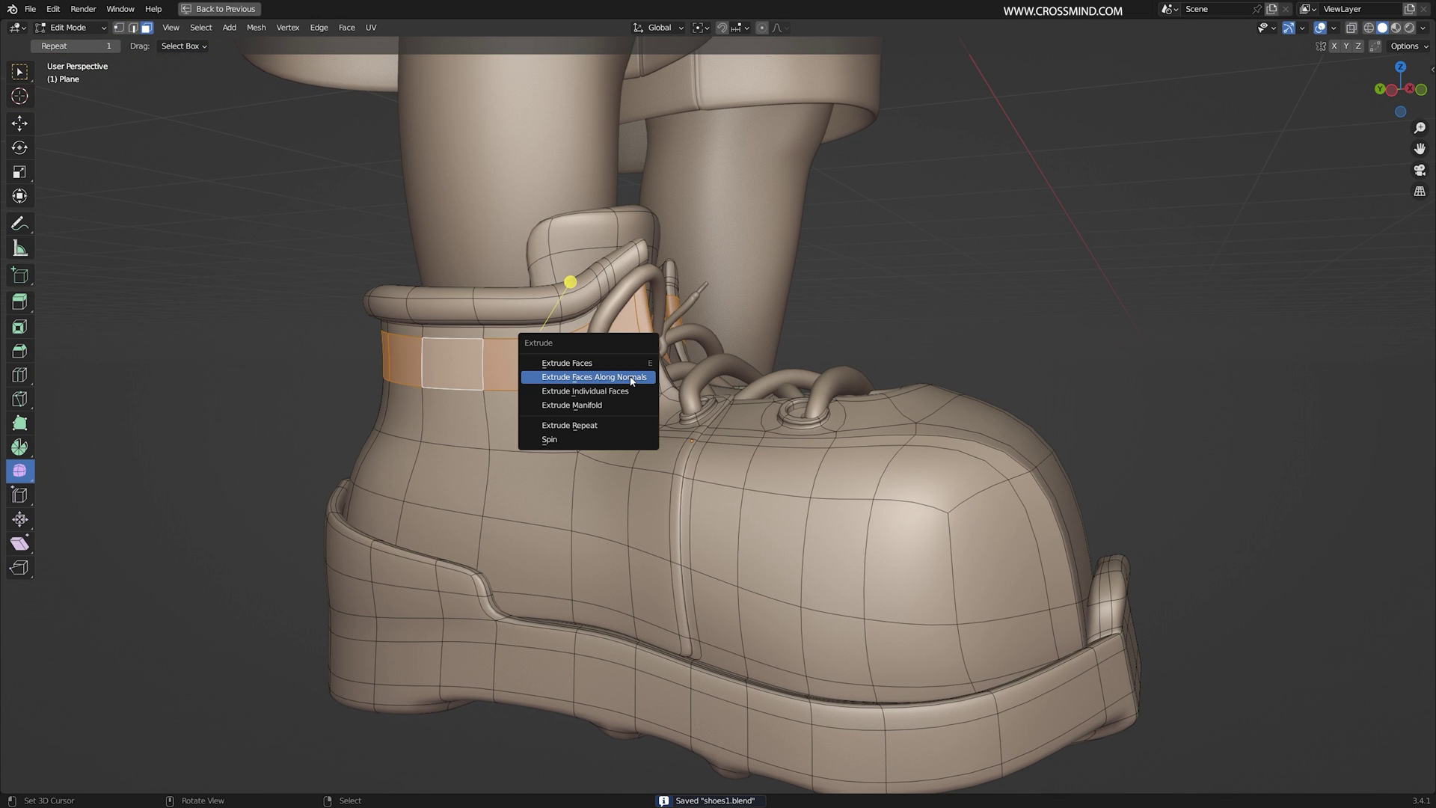
pyautogui.click(594, 377)
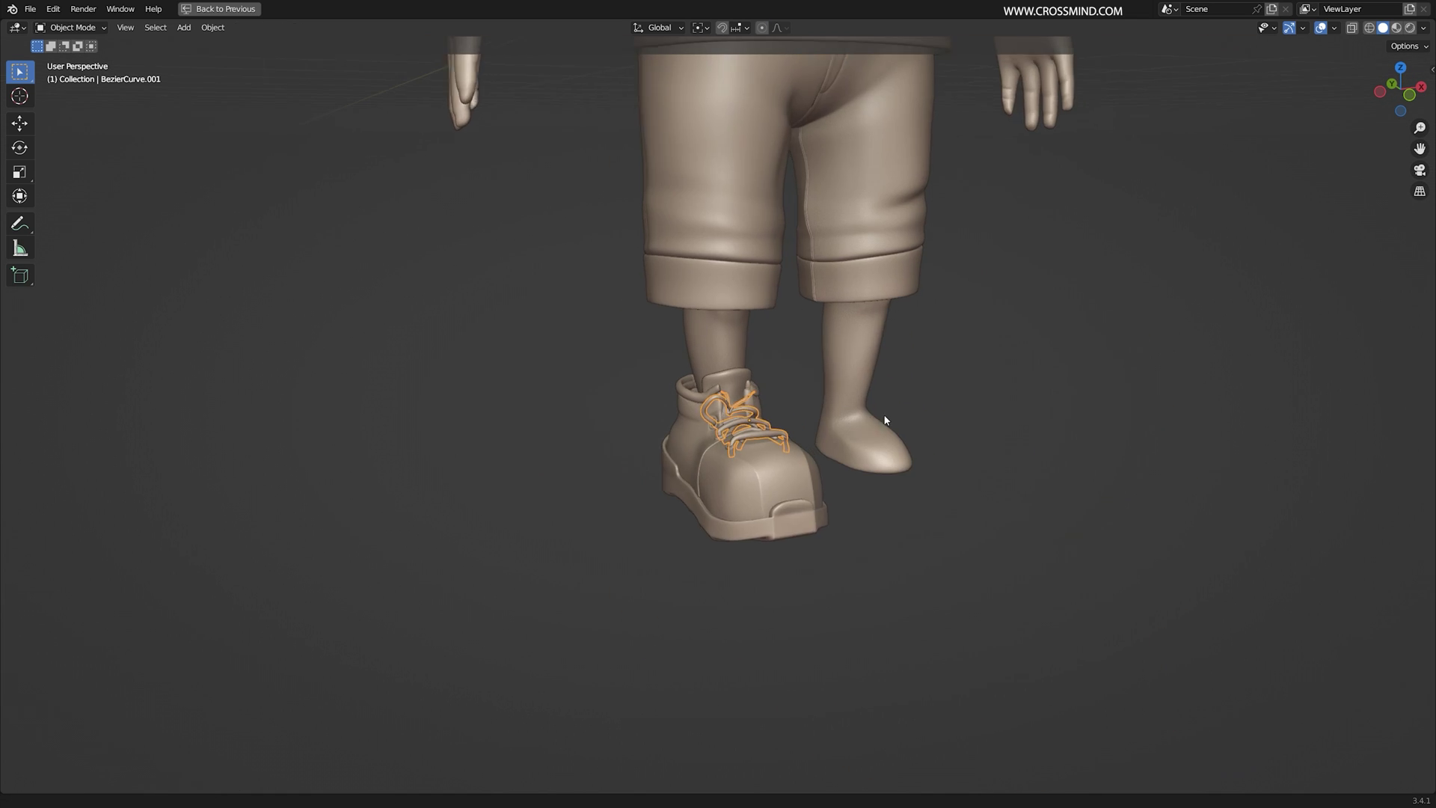
pyautogui.hotkey('ctrl', 's')
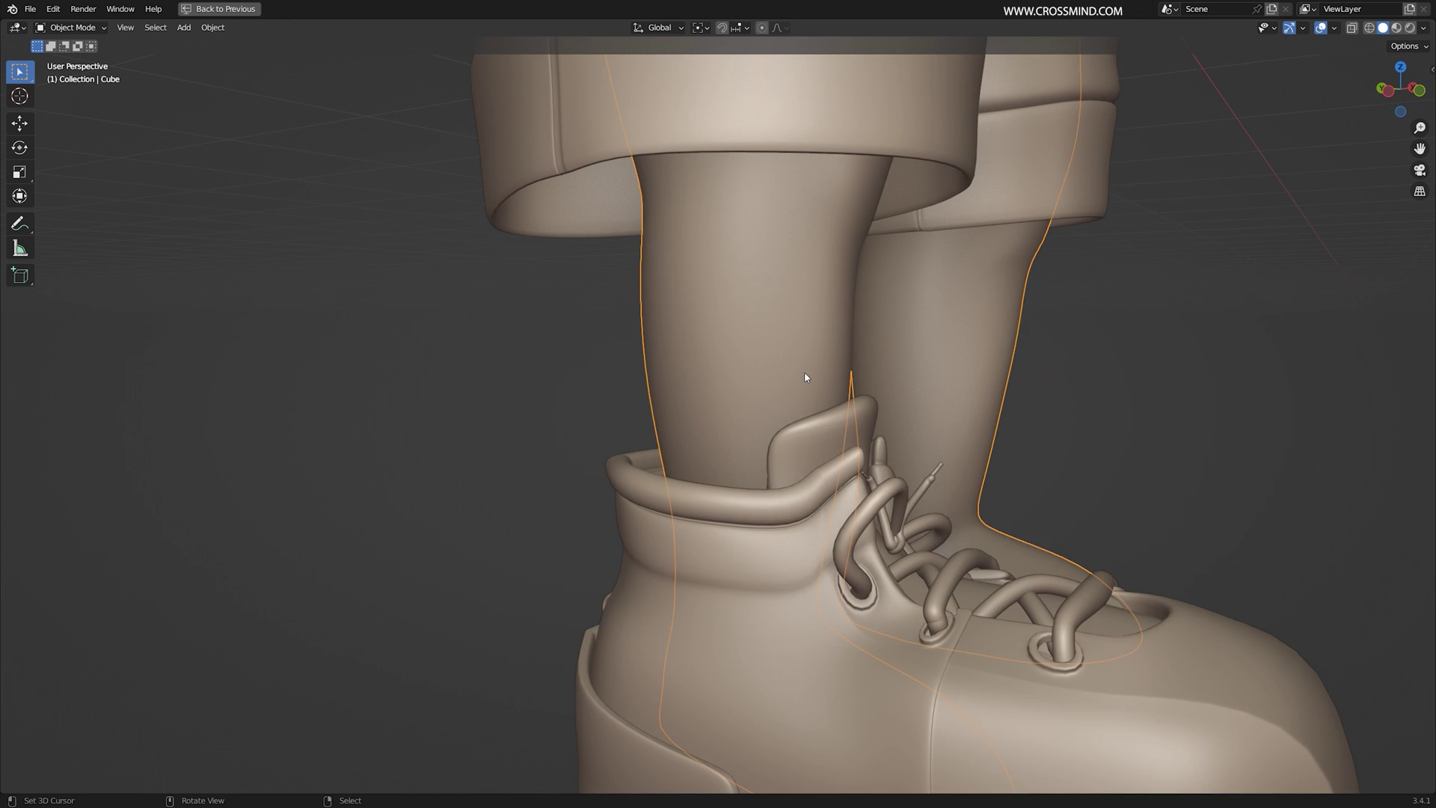
# - Select the ring of leg faces just above the shoe collar and duplicate it in place
pyautogui.press('Tab')
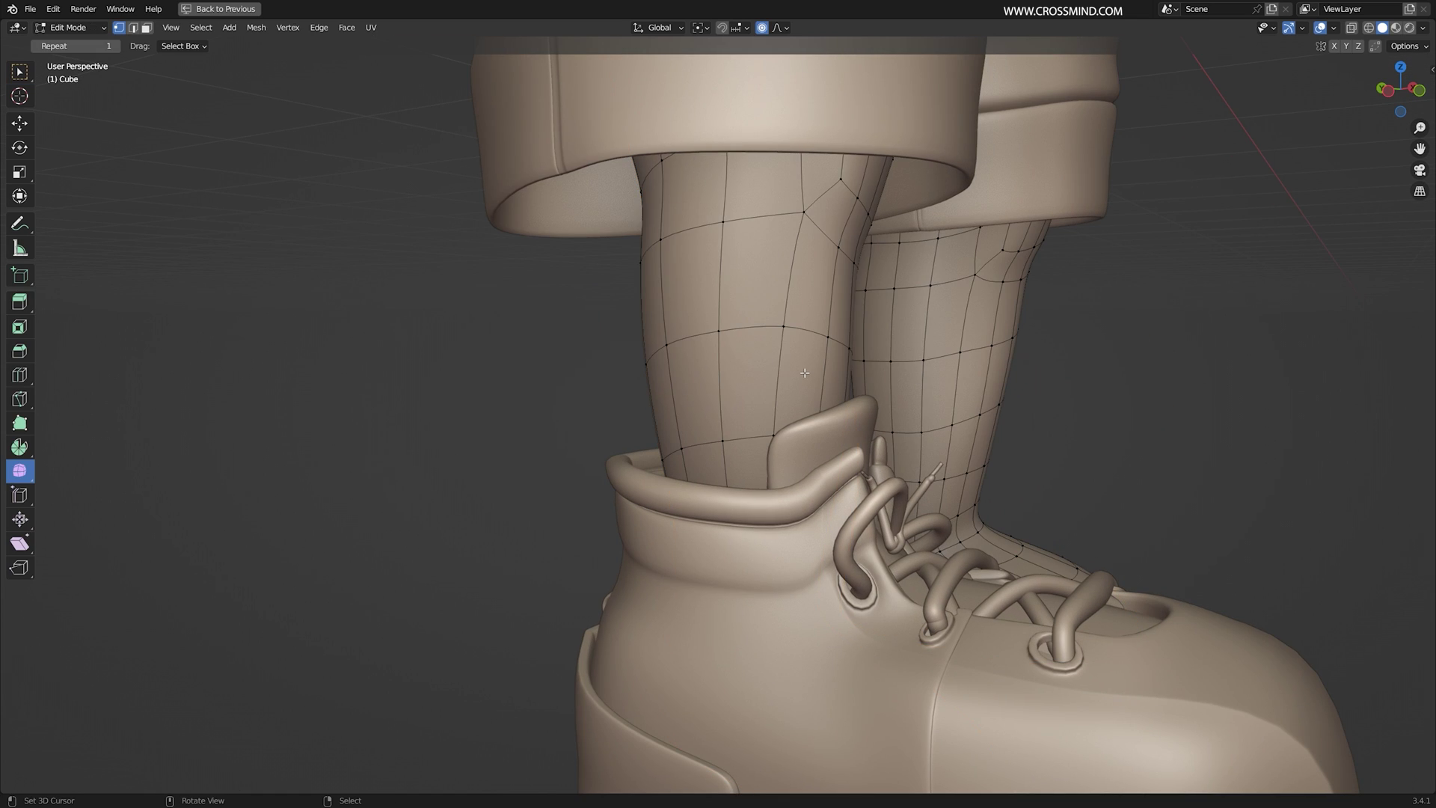
pyautogui.keyDown('alt'); pyautogui.click(777, 368); pyautogui.keyUp('alt')
pyautogui.press('ctrl+KP_Add')
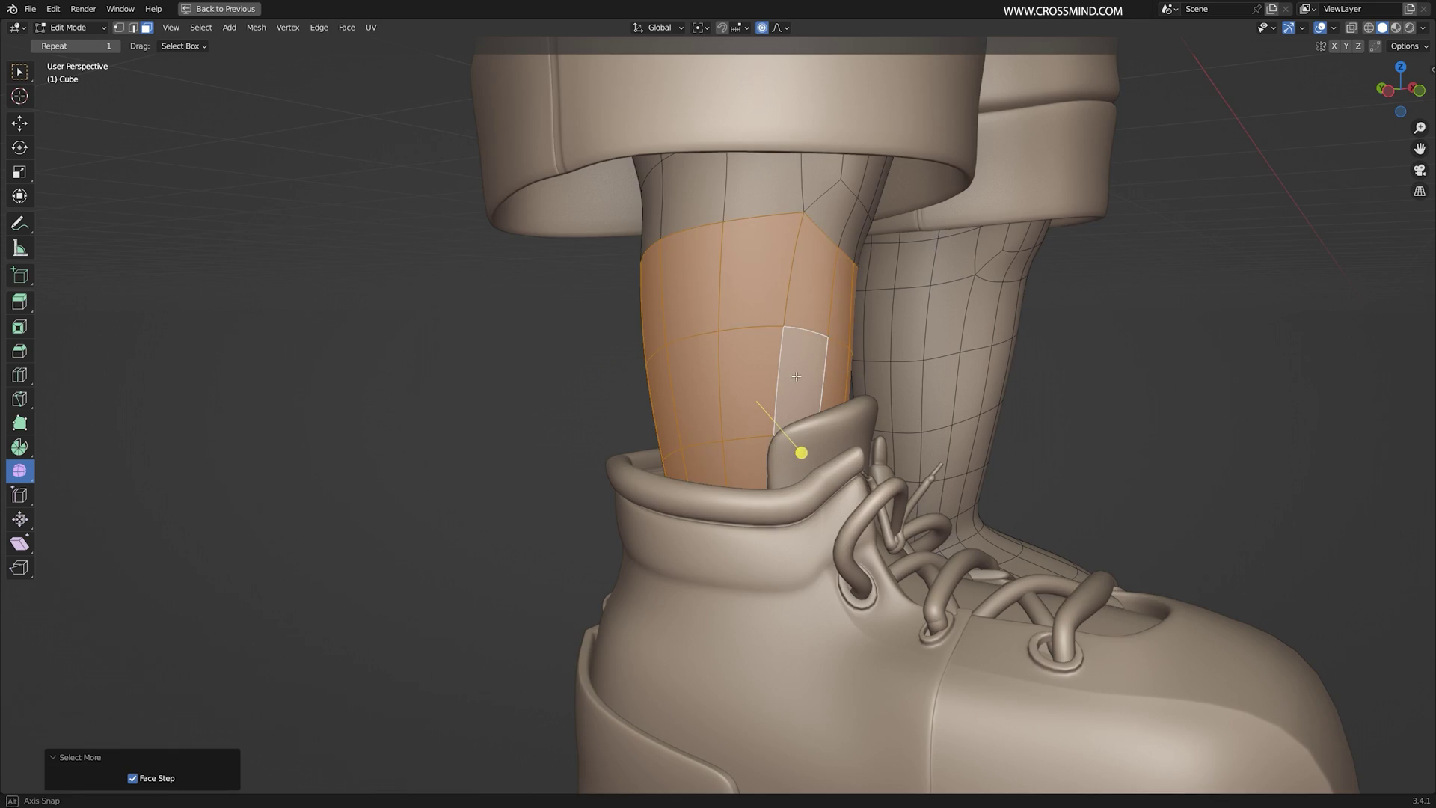
pyautogui.moveTo(897, 372); pyautogui.dragTo(814, 378, button='middle')
pyautogui.press('z')
pyautogui.click(609, 388)
pyautogui.moveTo(609, 388); pyautogui.dragTo(669, 382, button='middle')
pyautogui.moveTo(815, 299); pyautogui.dragTo(666, 246, button='middle')
pyautogui.press('b')
pyautogui.moveTo(666, 238)
pyautogui.mouseDown(button='middle')
pyautogui.moveTo(936, 330)
pyautogui.moveTo(853, 336)
pyautogui.mouseUp(button='middle')
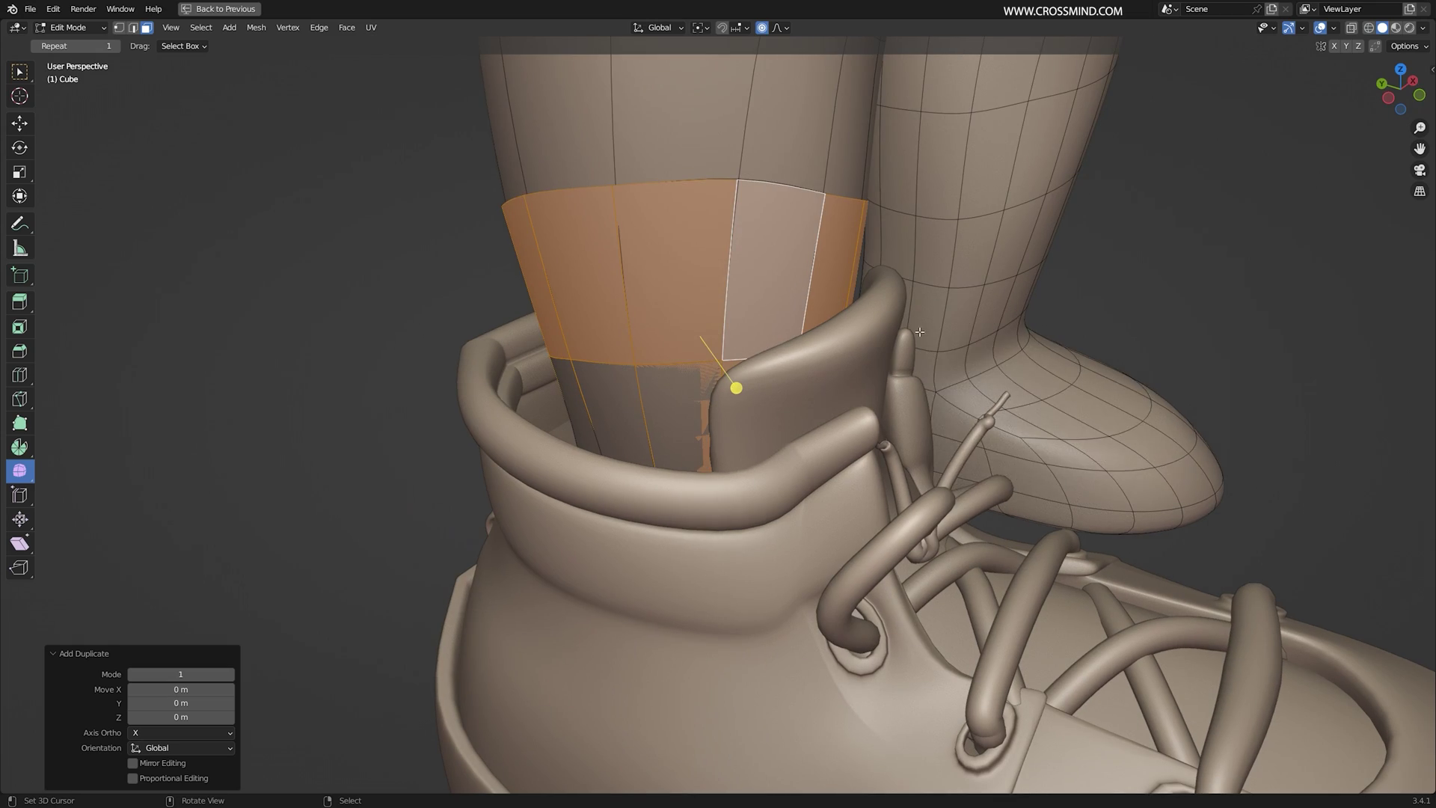
# - Separate the duplicated leg faces into their own object by selection
pyautogui.press('F3')
pyautogui.write('sep')
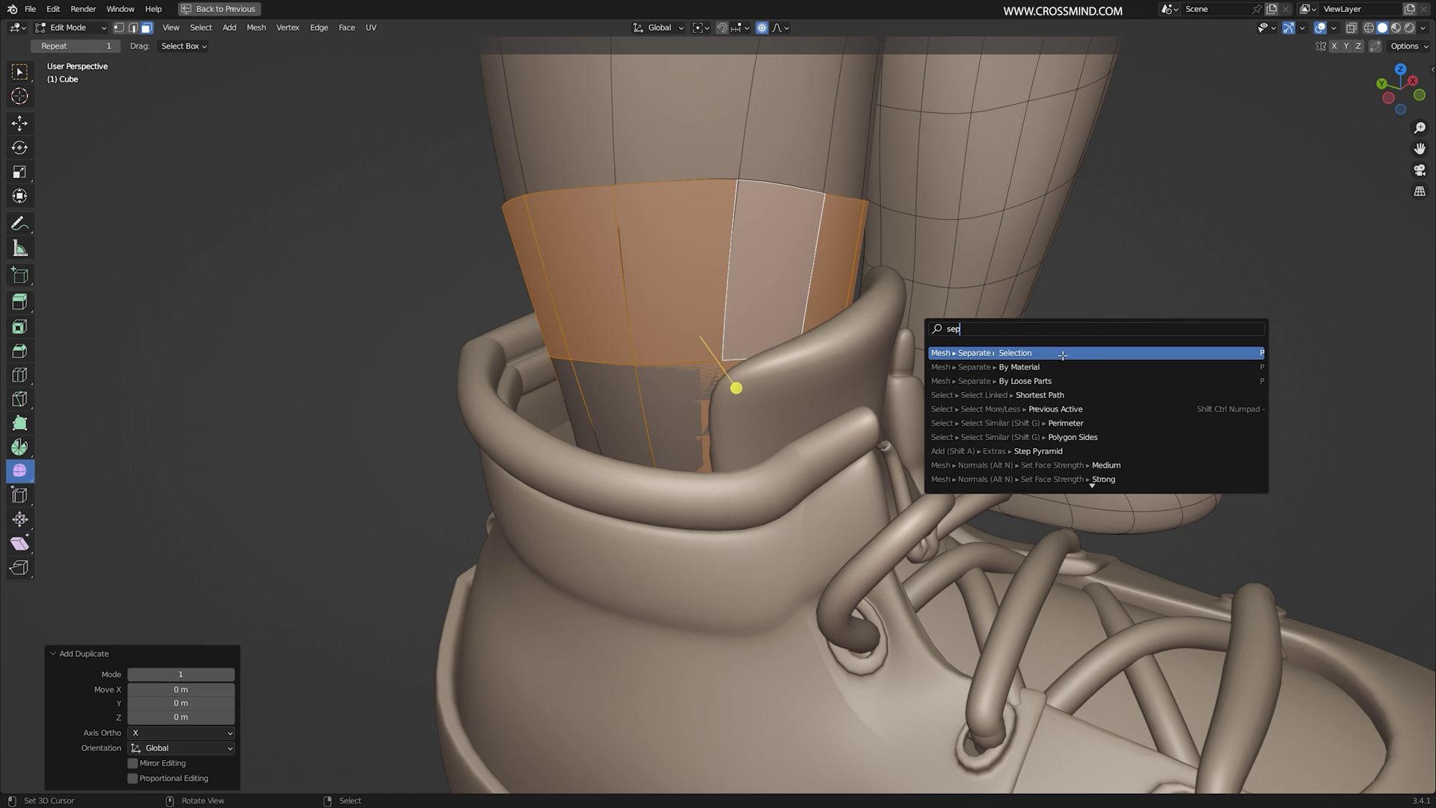
pyautogui.click(1062, 355)
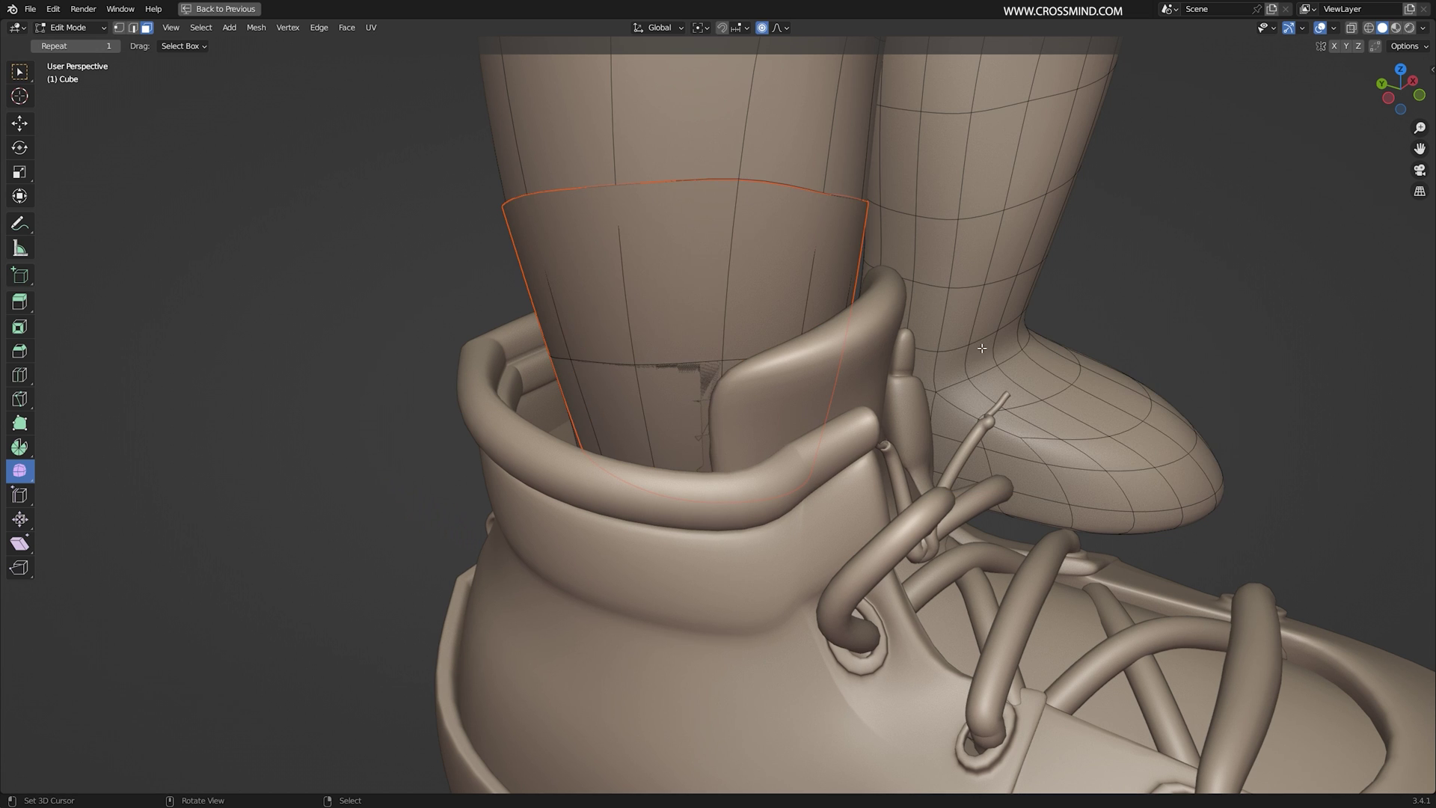
# - Switch editing to the separated sleeve, select all its faces and expand them slightly outward with Shrink/Fatten to start a sock
pyautogui.hotkey('alt', 'q')
pyautogui.moveTo(813, 266); pyautogui.dragTo(817, 267, button='middle')
pyautogui.press('a')
pyautogui.moveTo(883, 317); pyautogui.dragTo(910, 323, button='middle')
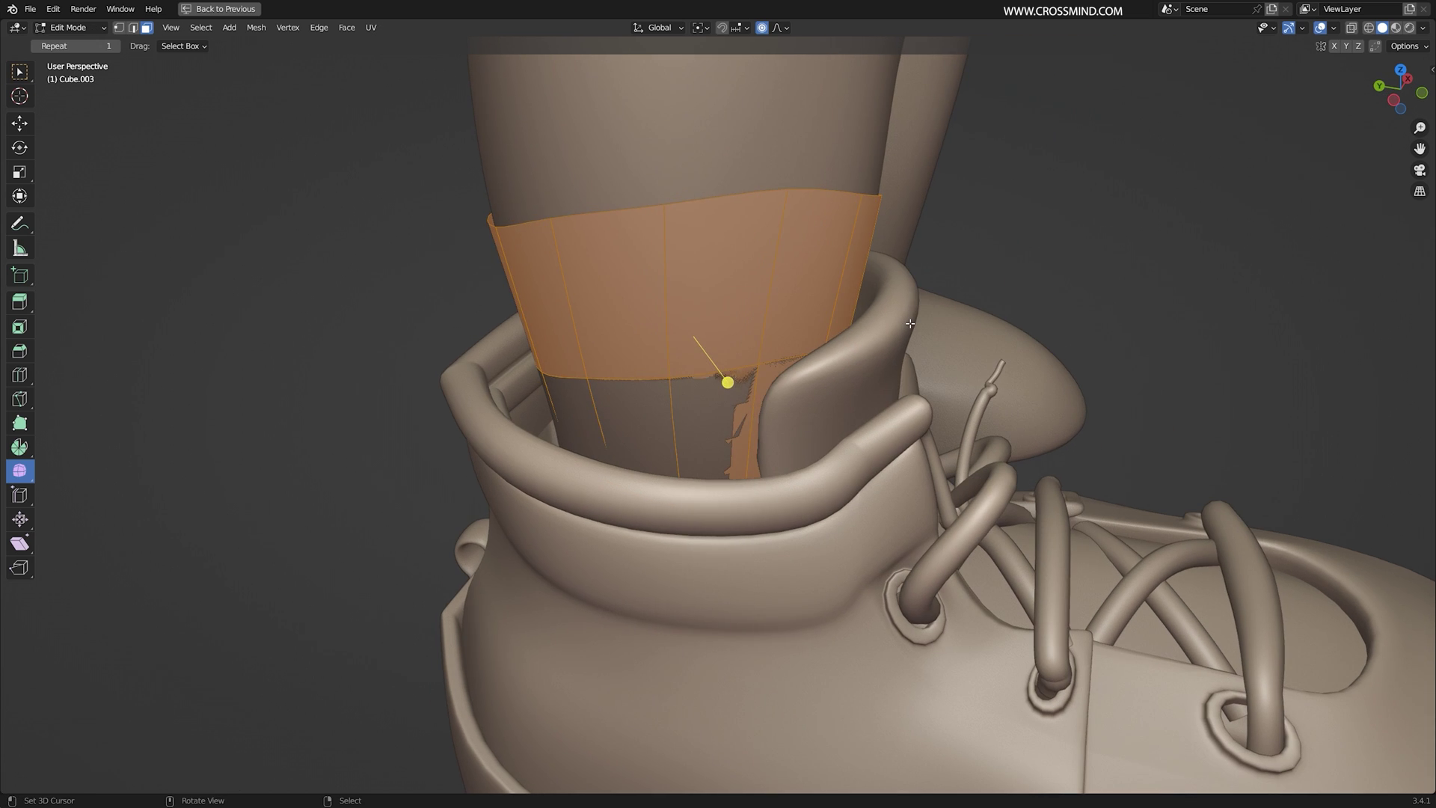
pyautogui.click(19, 519)
pyautogui.moveTo(728, 382); pyautogui.dragTo(725, 375)
# - Select the sock's top edge loop, save the file, and flatten the loop by scaling it to about 0.716 in Z
pyautogui.moveTo(782, 319); pyautogui.dragTo(790, 260, button='middle')
pyautogui.press('2')
pyautogui.keyDown('alt'); pyautogui.rightClick(846, 200); pyautogui.keyUp('alt')
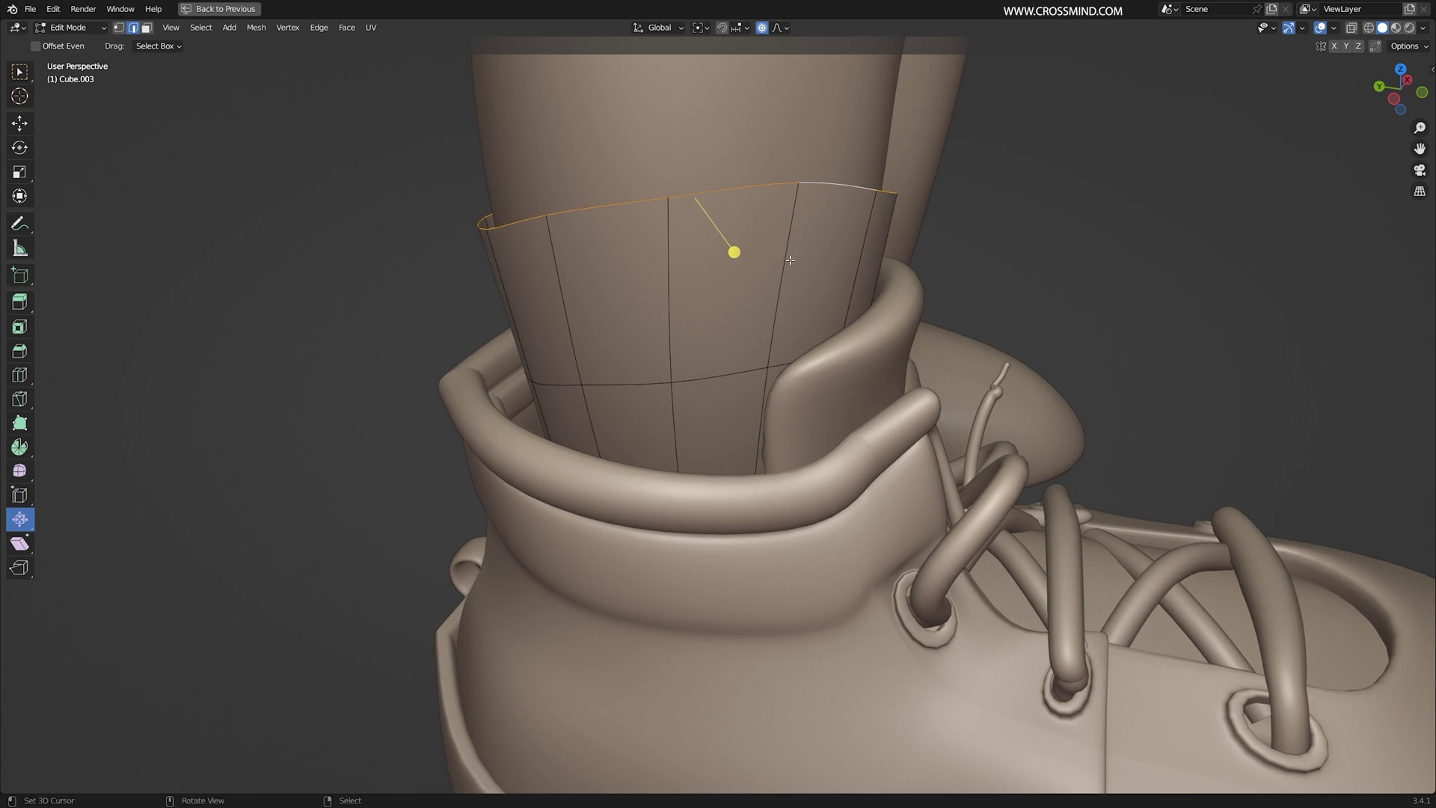
pyautogui.hotkey('ctrl', 's')
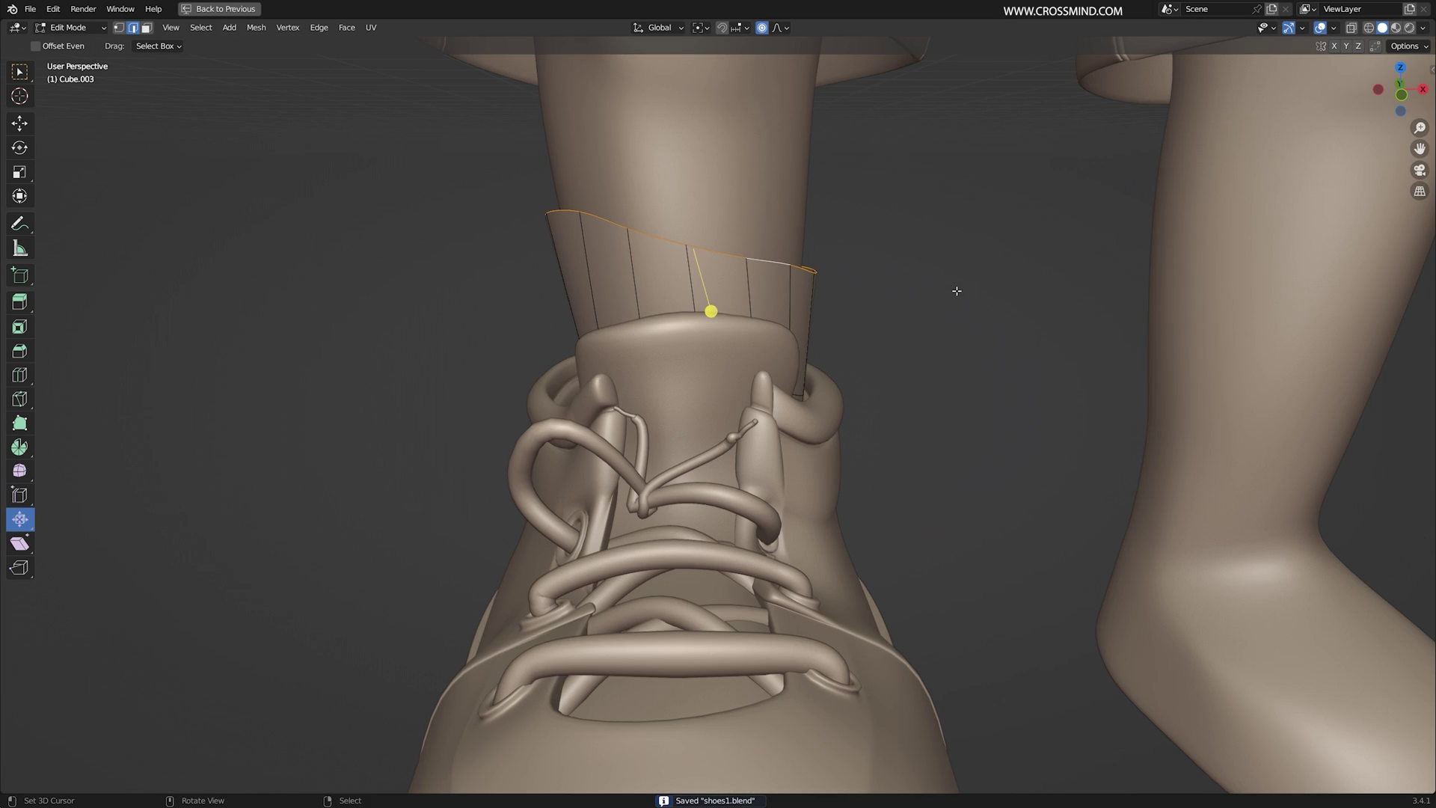
pyautogui.press('s')
pyautogui.press('z')
pyautogui.click(780, 262)
# - Move the sock's top edge loop slightly up along Z with proportional editing and leave mesh editing
pyautogui.moveTo(780, 262); pyautogui.dragTo(992, 260, button='middle')
pyautogui.click(903, 264)
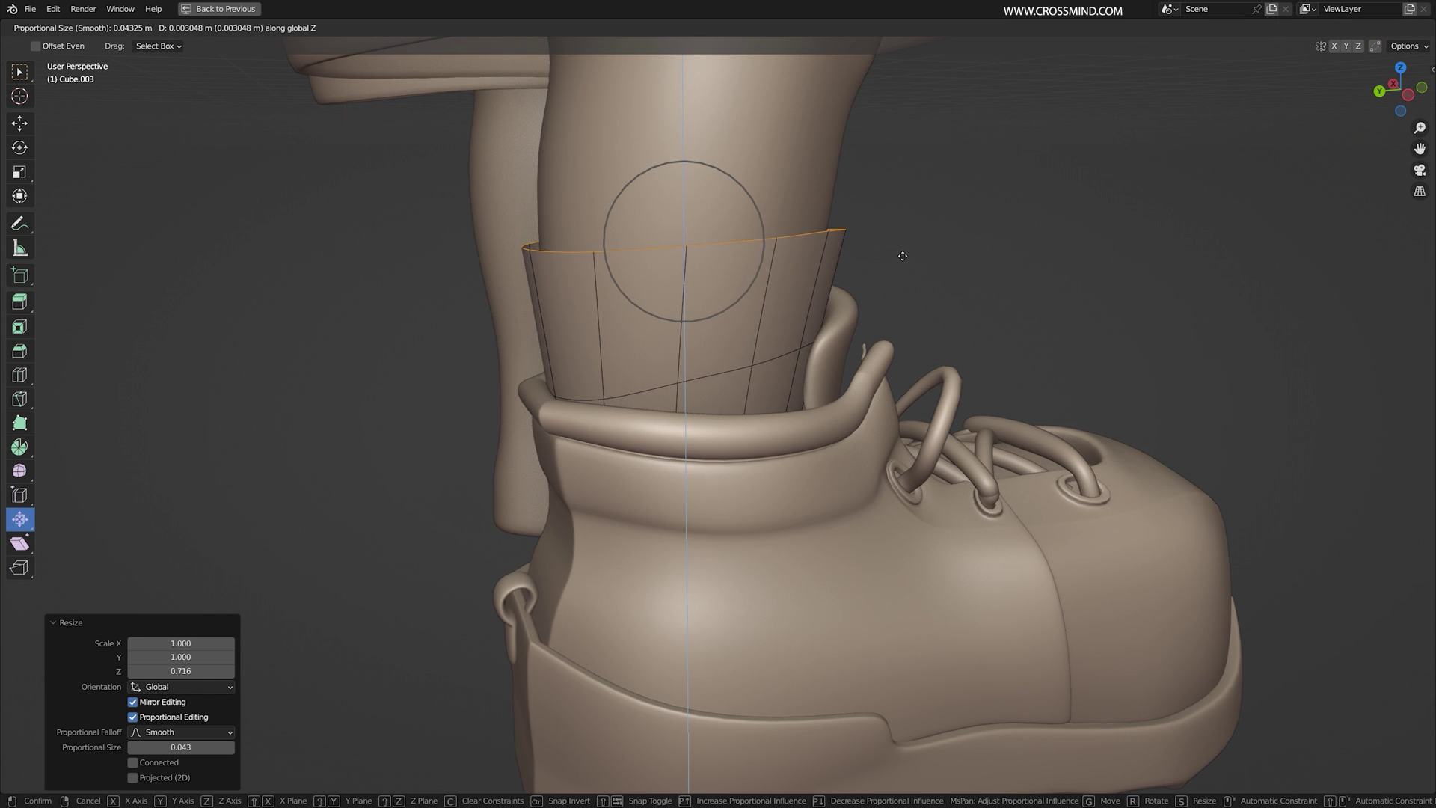
pyautogui.click(718, 282)
pyautogui.moveTo(718, 282); pyautogui.dragTo(776, 317, button='middle')
pyautogui.scroll(4, 774, 322)
pyautogui.keyDown('alt'); pyautogui.rightClick(615, 416); pyautogui.keyUp('alt')
pyautogui.scroll(-5, 860, 449)
pyautogui.press('Tab')
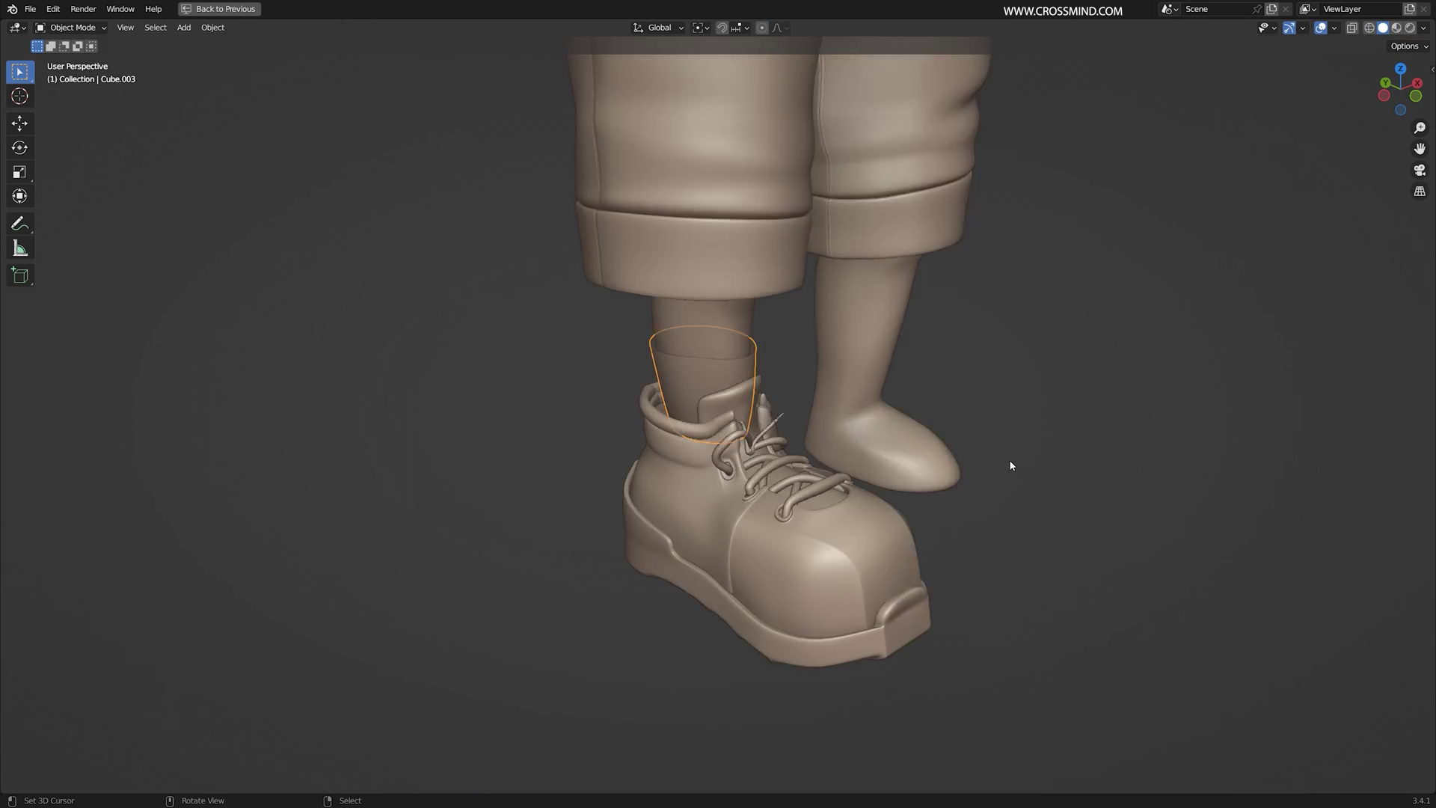
# - Extrude the sock's top edge loop with proportional editing off and scale it inward to about 0.932 toward the leg
pyautogui.scroll(6, 766, 393)
pyautogui.press('KP_5')
pyautogui.press('Tab')
pyautogui.moveTo(766, 398); pyautogui.dragTo(793, 367, button='middle')
pyautogui.keyDown('alt'); pyautogui.rightClick(815, 353); pyautogui.keyUp('alt')
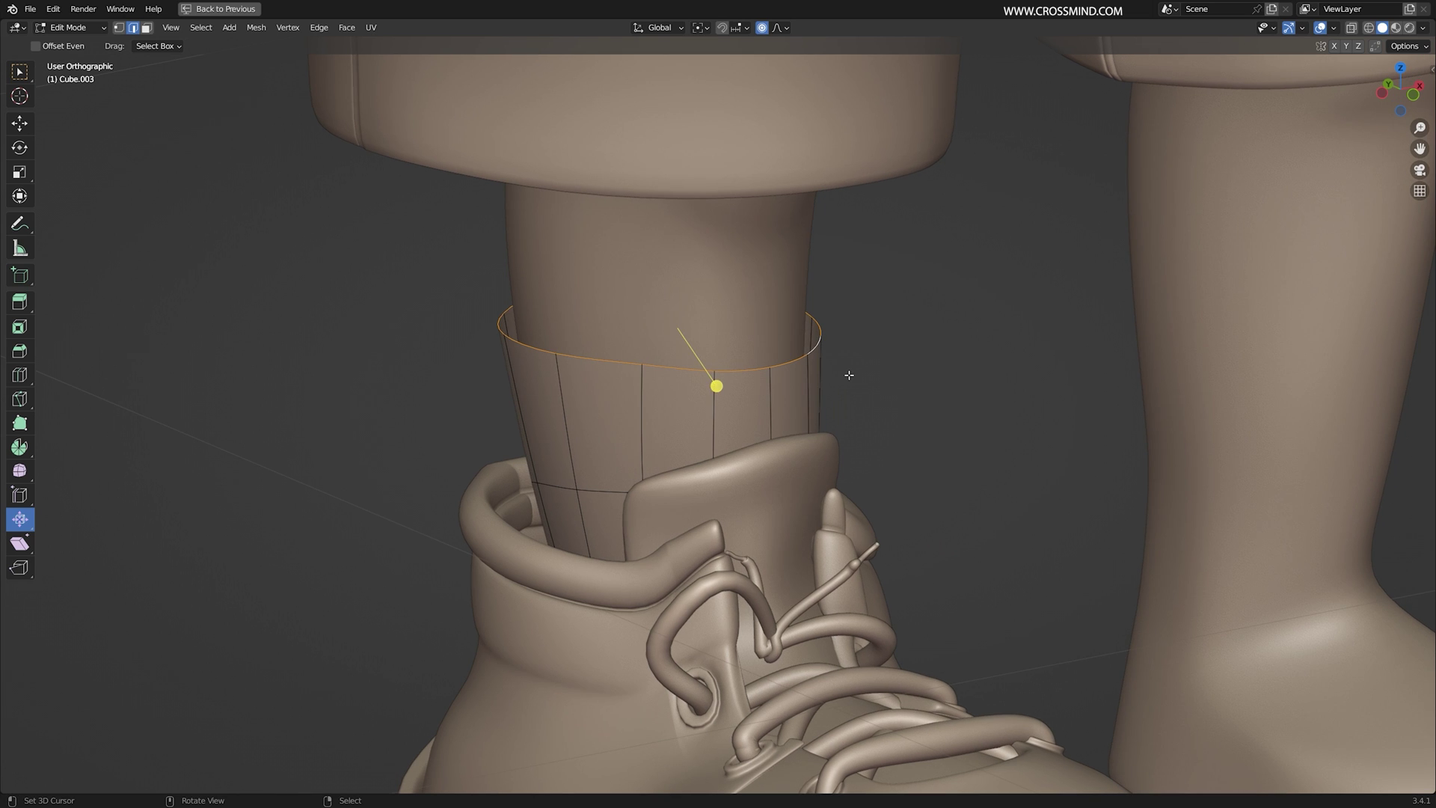
pyautogui.press('e')
pyautogui.rightClick(853, 374)
pyautogui.press('s')
pyautogui.rightClick(862, 312)
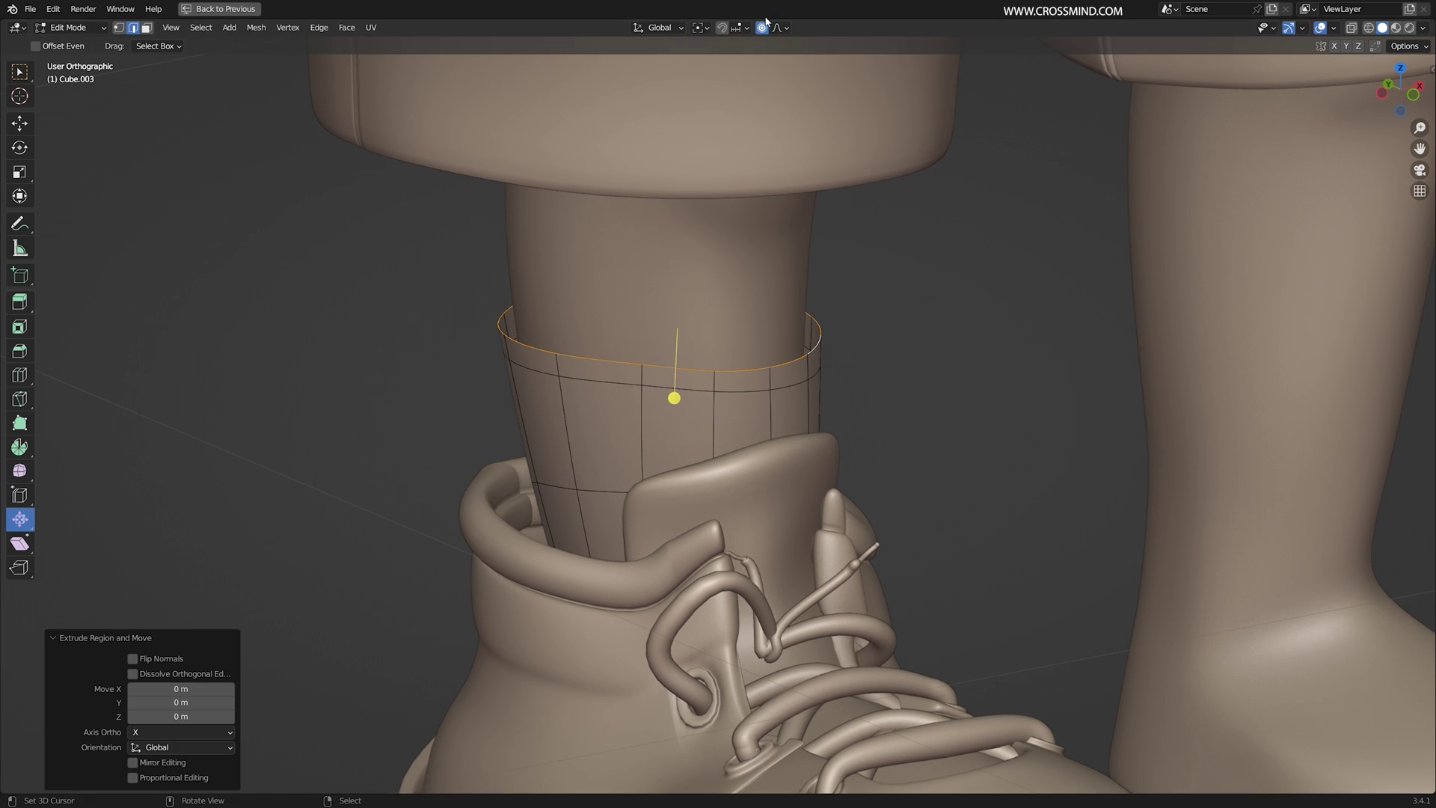
pyautogui.rightClick(965, 427)
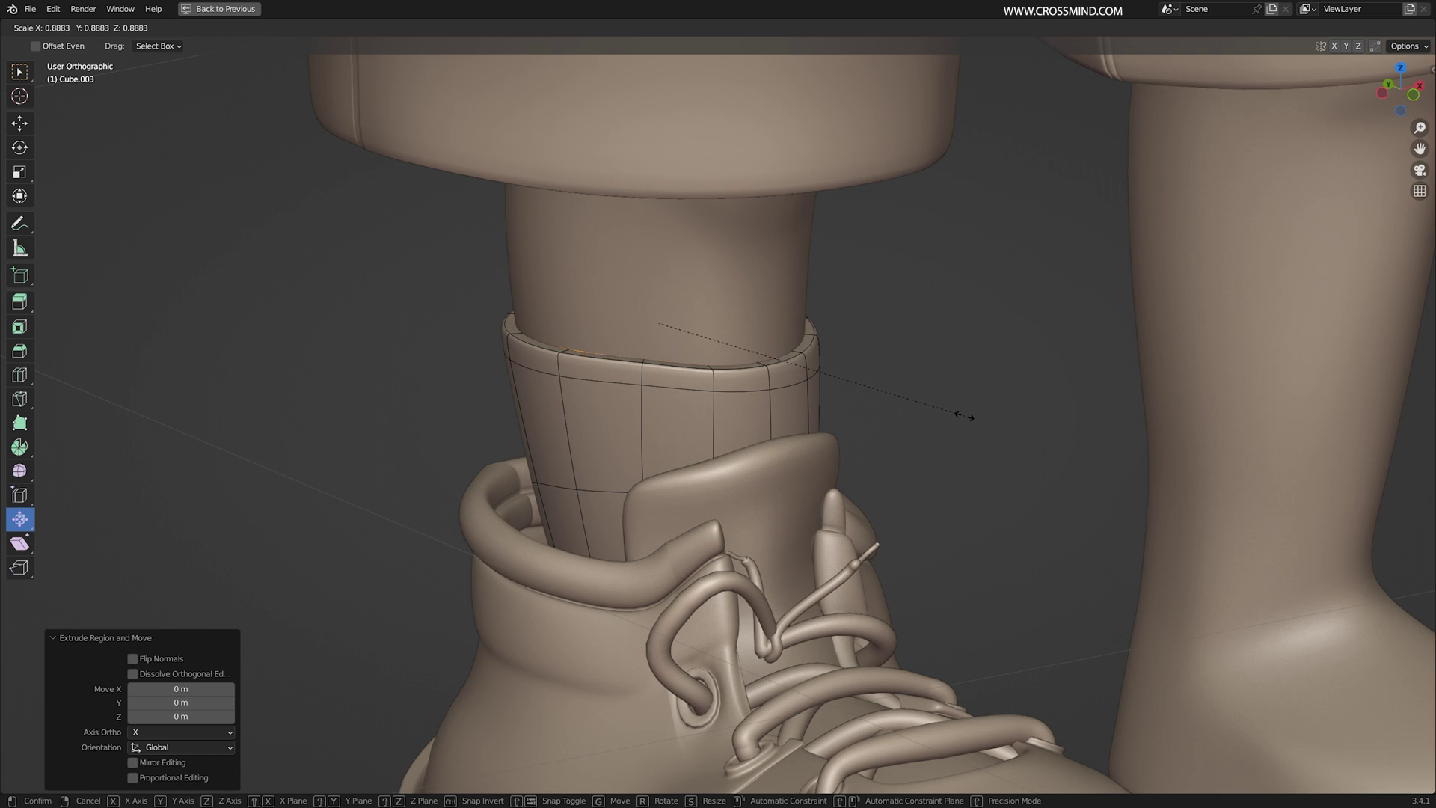
pyautogui.click(983, 419)
# - Rescale the sock's inner rim loop against the leg and widen the outer rim loop slightly
pyautogui.scroll(2, 923, 391)
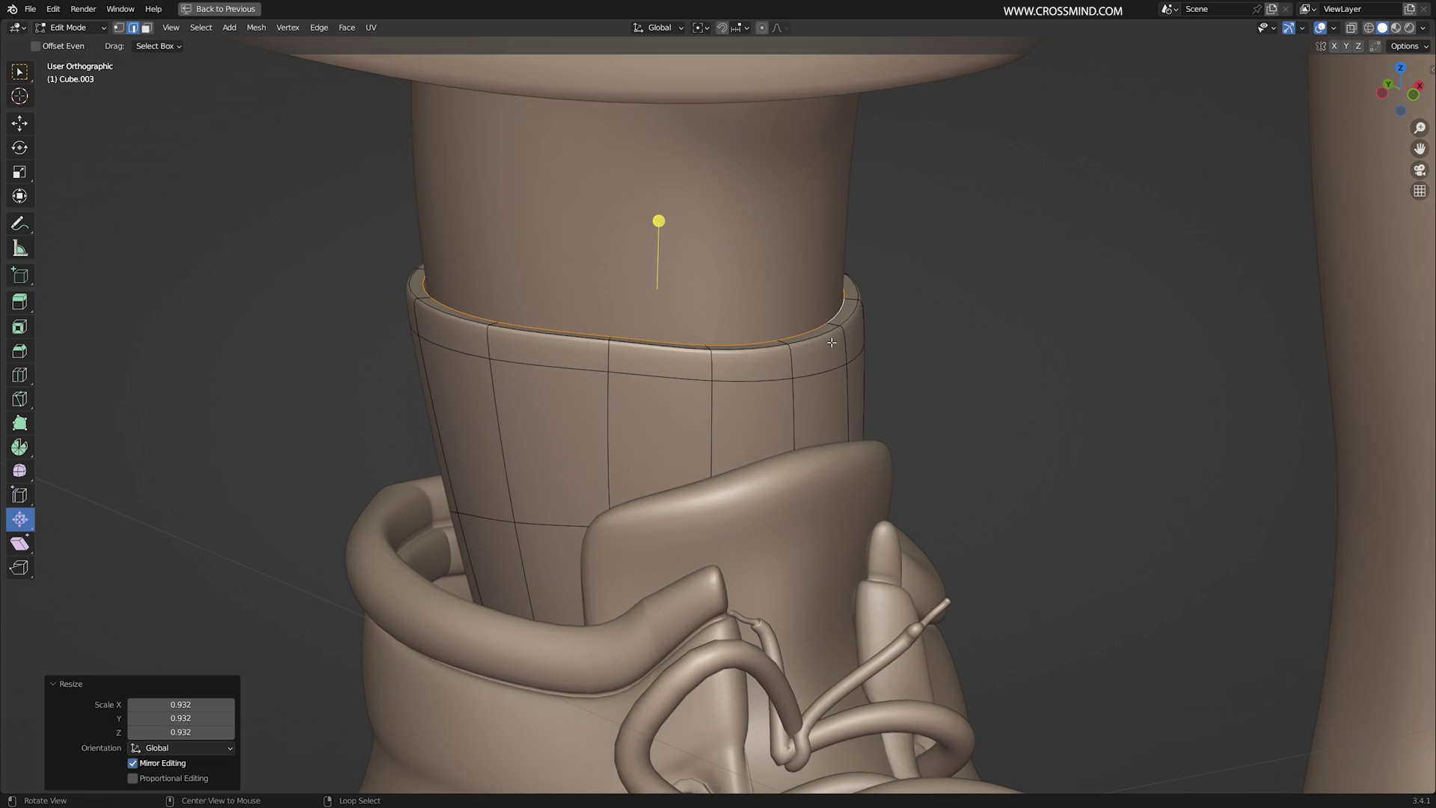
pyautogui.keyDown('alt'); pyautogui.click(834, 337); pyautogui.keyUp('alt')
pyautogui.press('g')
pyautogui.rightClick(860, 325)
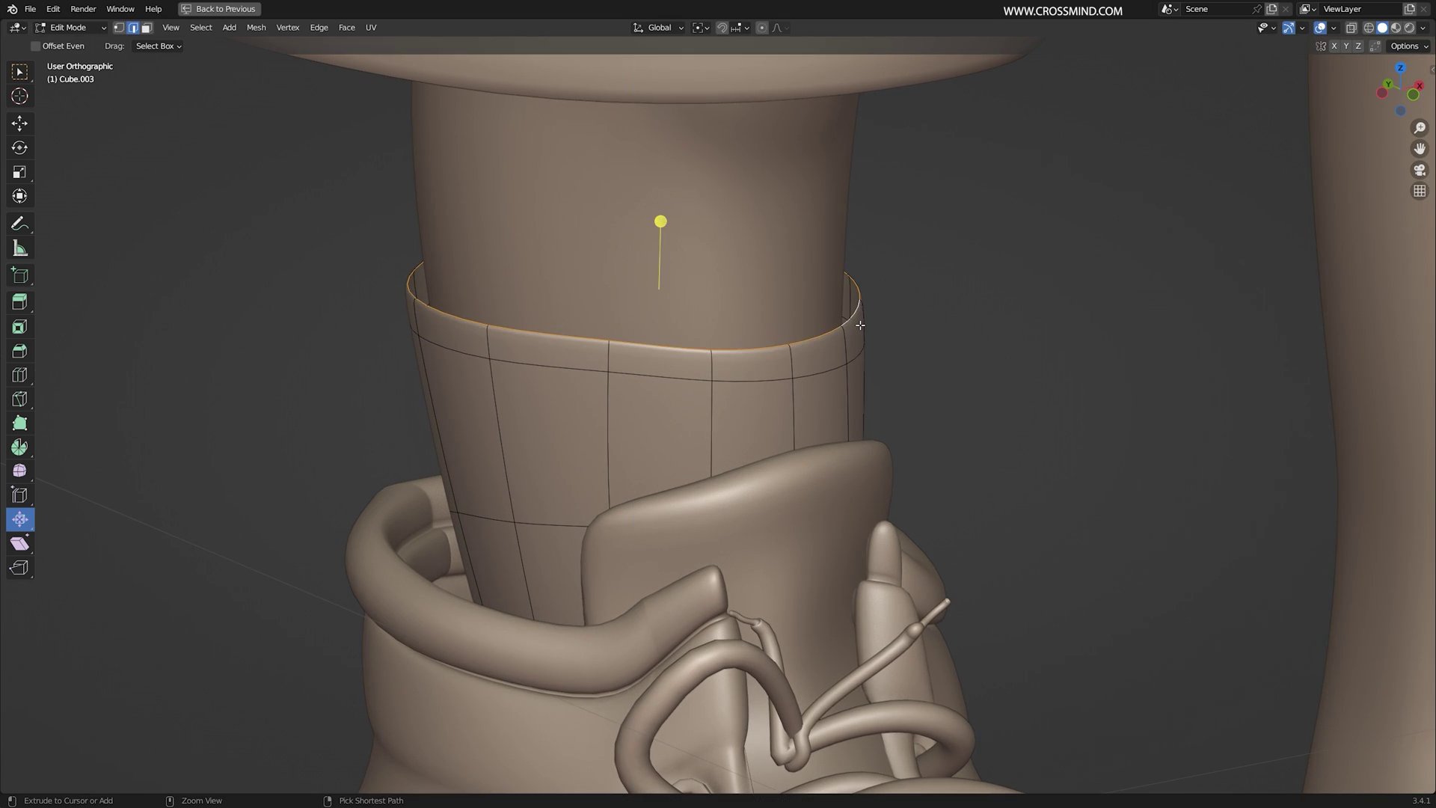
pyautogui.rightClick(951, 329)
pyautogui.press('s')
pyautogui.click(961, 326)
pyautogui.keyDown('alt'); pyautogui.rightClick(857, 308); pyautogui.keyUp('alt')
pyautogui.press('s')
pyautogui.click(932, 315)
# - Scale the edge loop just below the sock's rim outward to thicken the rolled edge
pyautogui.keyDown('alt'); pyautogui.rightClick(868, 359); pyautogui.keyUp('alt')
pyautogui.press('s')
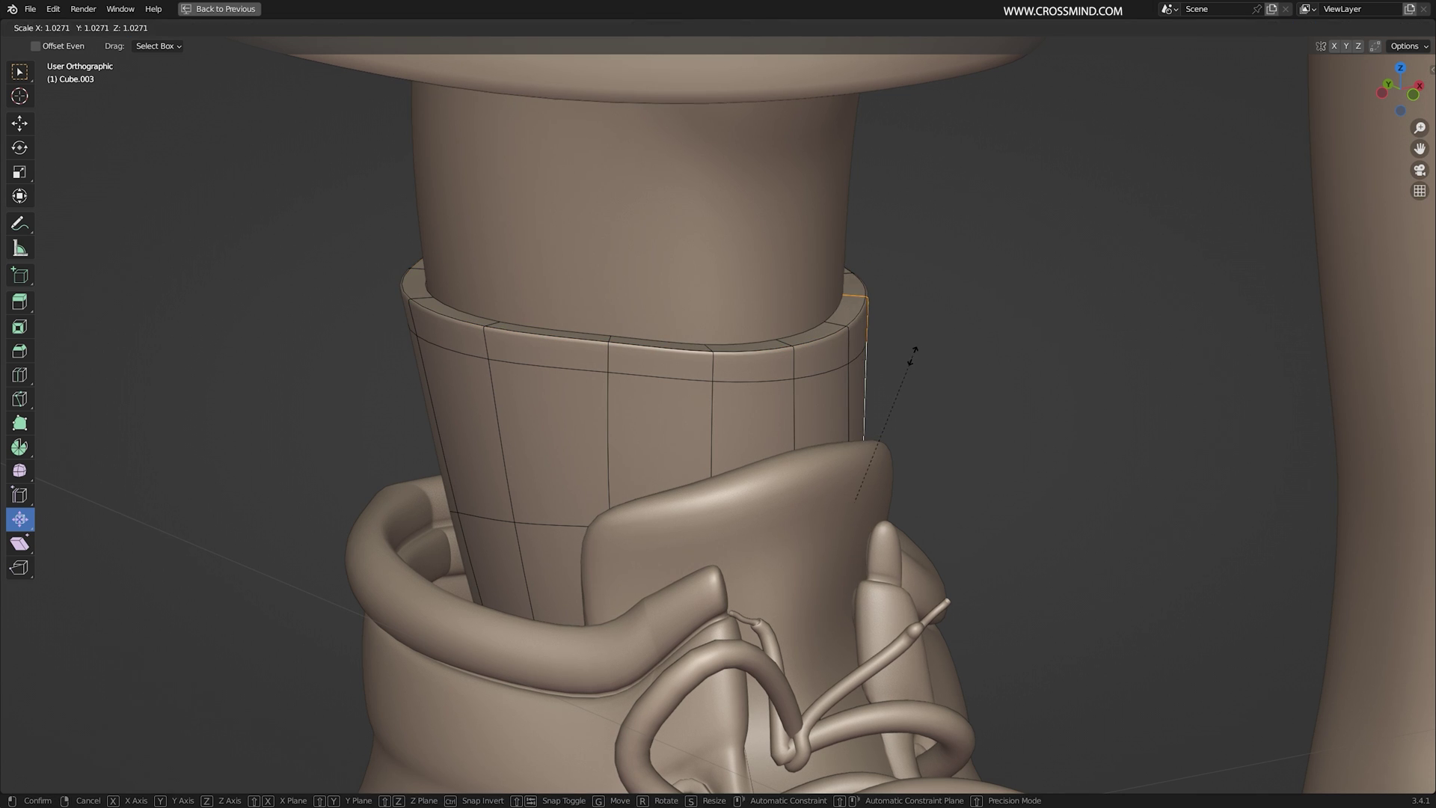
pyautogui.press('s')
pyautogui.click(951, 362)
# - Move the sock's inner rim loop down along Z between the cuff and the leg
pyautogui.keyDown('alt'); pyautogui.rightClick(850, 317); pyautogui.keyUp('alt')
pyautogui.press('g')
pyautogui.press('z')
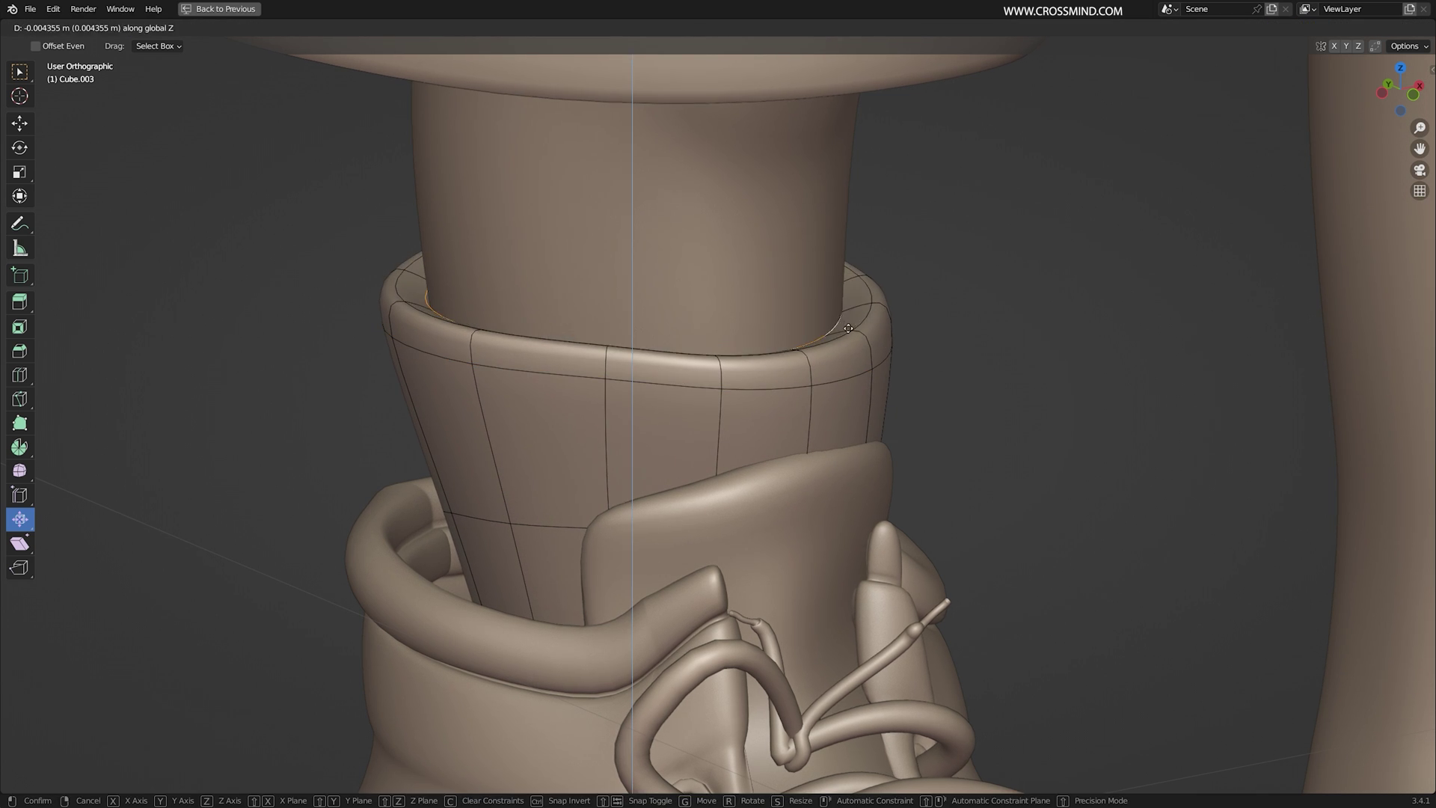
pyautogui.click(853, 339)
# - Isolate the sock in local view and dissolve the slanted edge loop around its middle
pyautogui.keyDown('shift'); pyautogui.moveTo(706, 466); pyautogui.dragTo(712, 391, button='middle'); pyautogui.keyUp('shift')
pyautogui.rightClick(619, 388)
pyautogui.moveTo(619, 389); pyautogui.dragTo(710, 400, button='middle')
pyautogui.hotkey('shift', 'z')
pyautogui.keyDown('alt'); pyautogui.rightClick(871, 481); pyautogui.keyUp('alt')
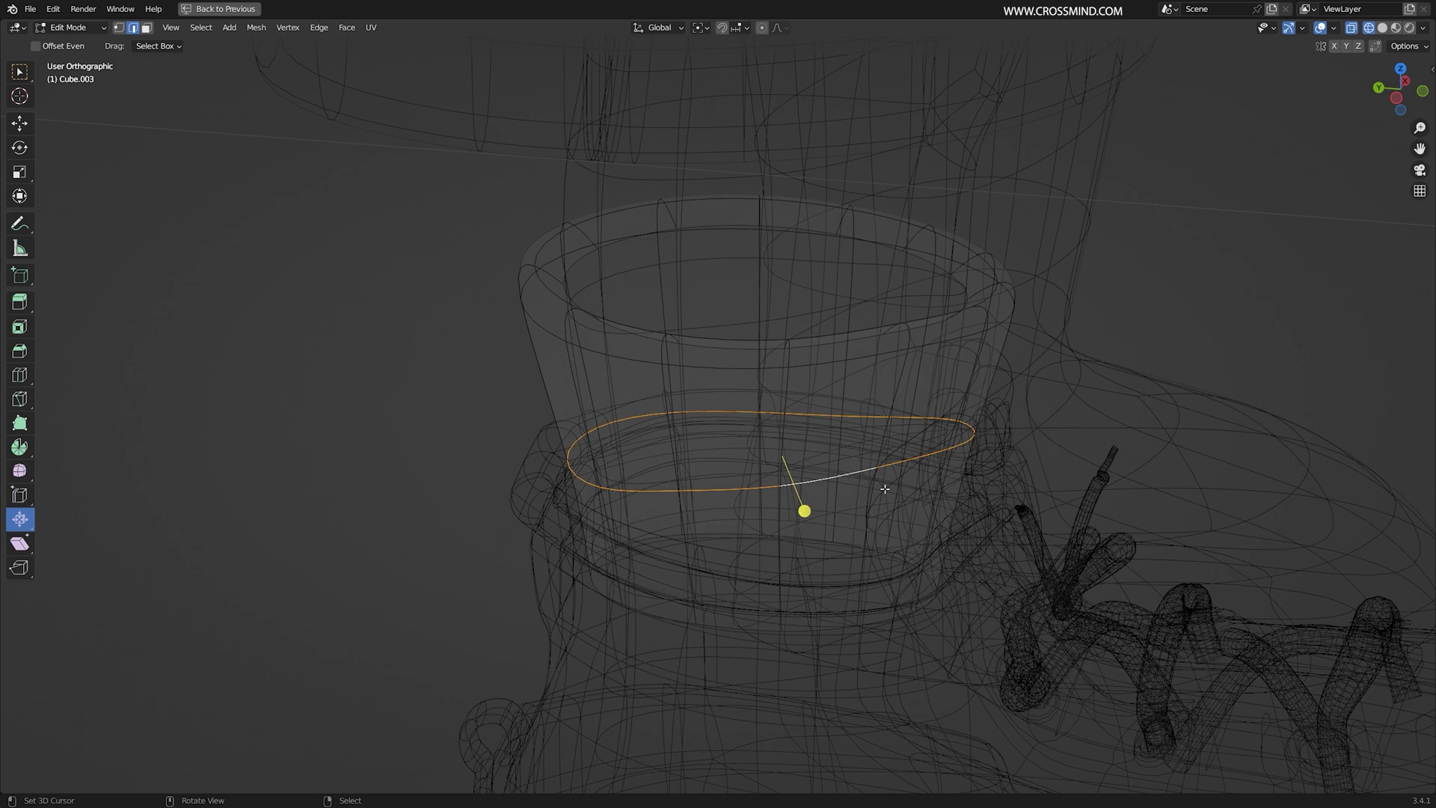
pyautogui.press('KP_Divide')
pyautogui.click(1027, 439)
pyautogui.moveTo(813, 420)
pyautogui.mouseDown(button='middle')
pyautogui.moveTo(807, 401)
pyautogui.moveTo(1026, 352)
pyautogui.moveTo(936, 395)
pyautogui.moveTo(898, 386)
pyautogui.mouseUp(button='middle')
pyautogui.scroll(2, 936, 395)
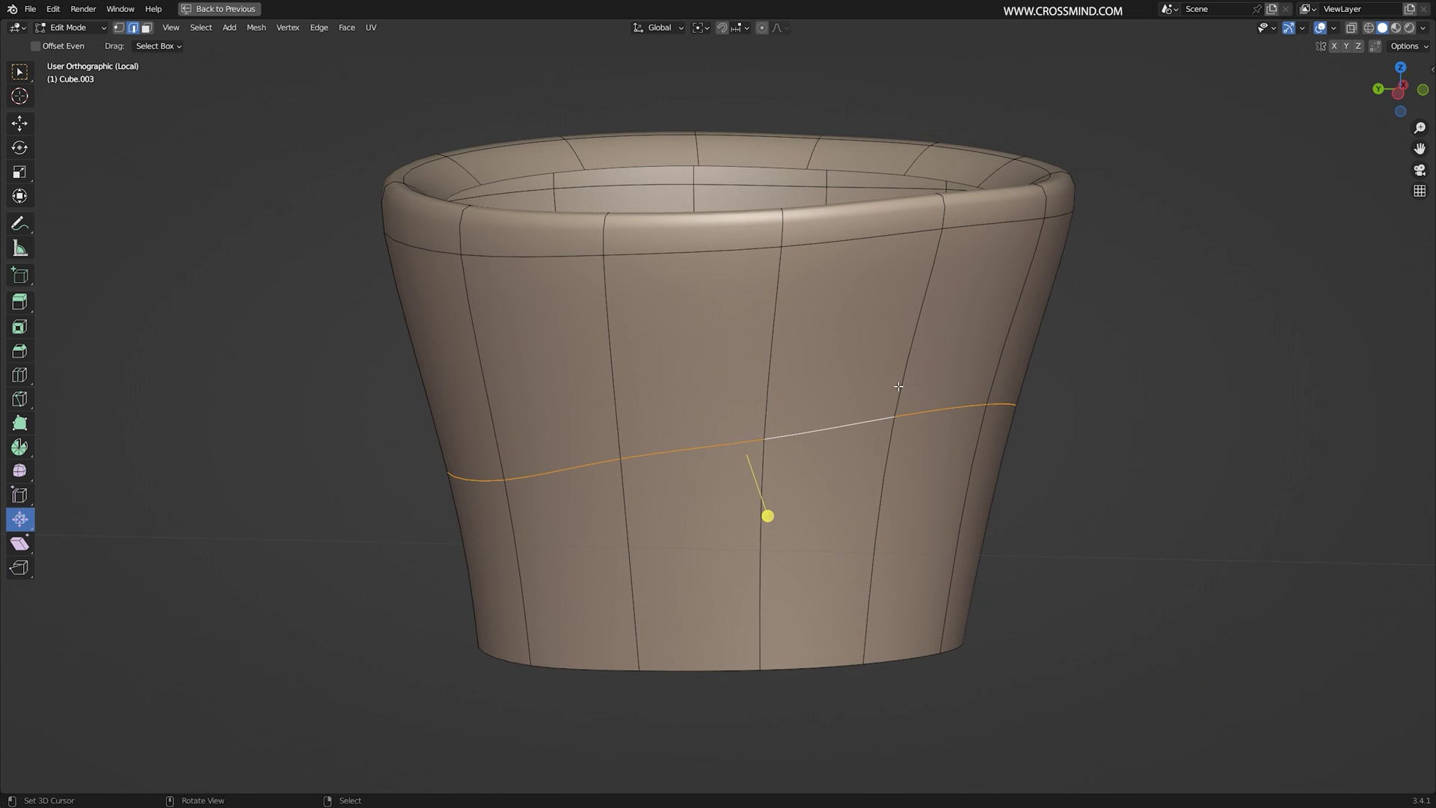
pyautogui.press('x')
pyautogui.click(897, 481)
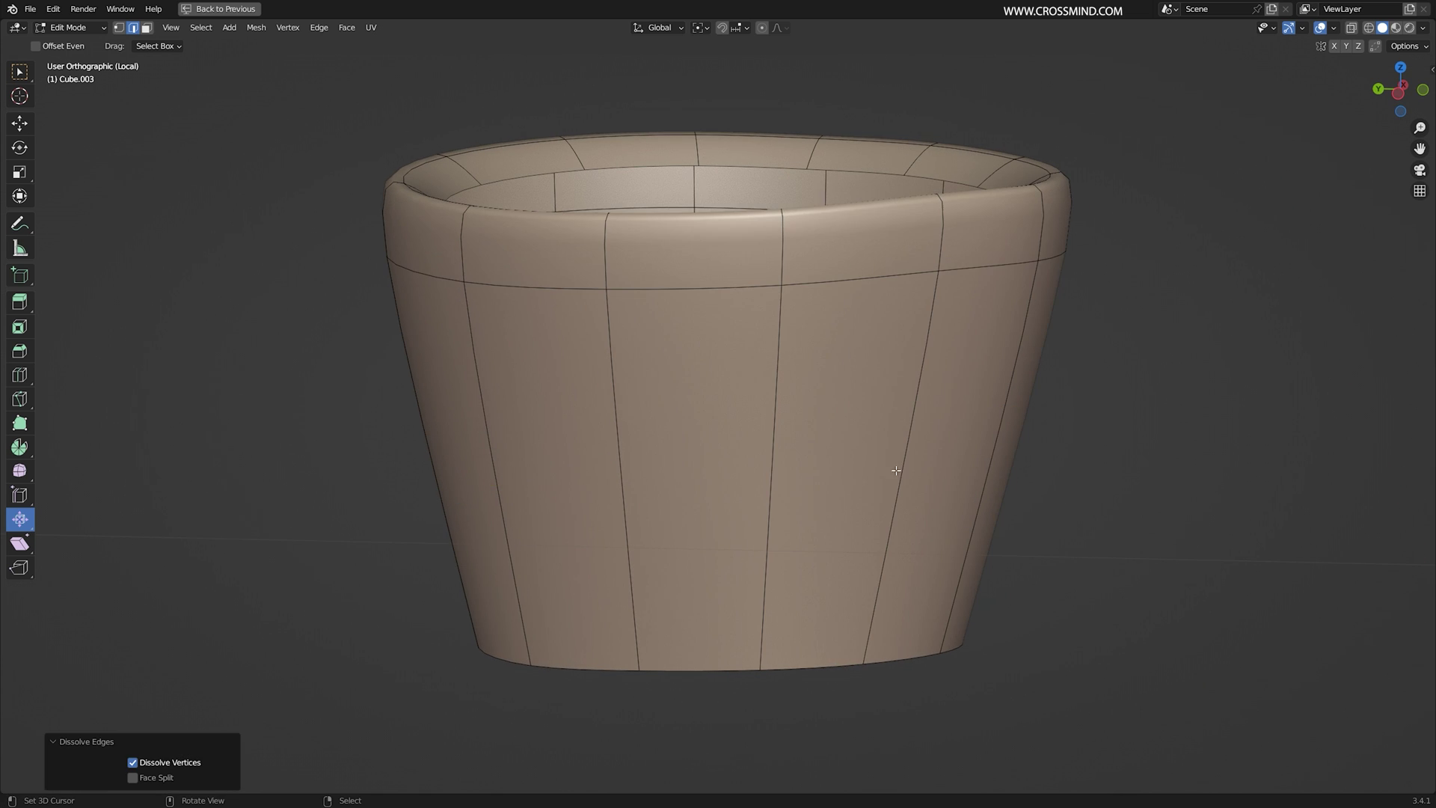
# - Cut one new edge loop around the sock's middle, slid to a factor of about -0.242
pyautogui.click(787, 382)
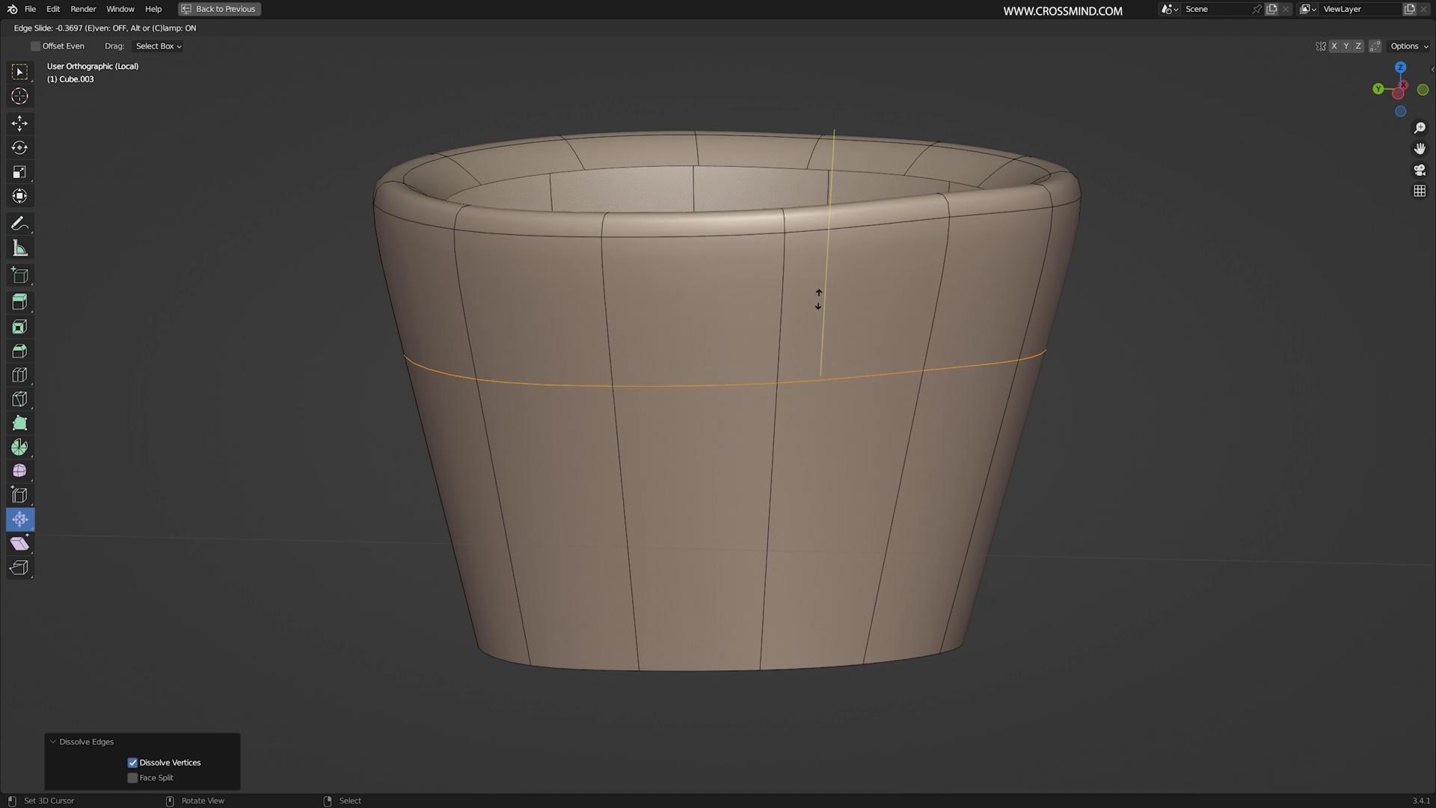
pyautogui.click(815, 327)
pyautogui.moveTo(867, 320); pyautogui.dragTo(922, 315, button='middle')
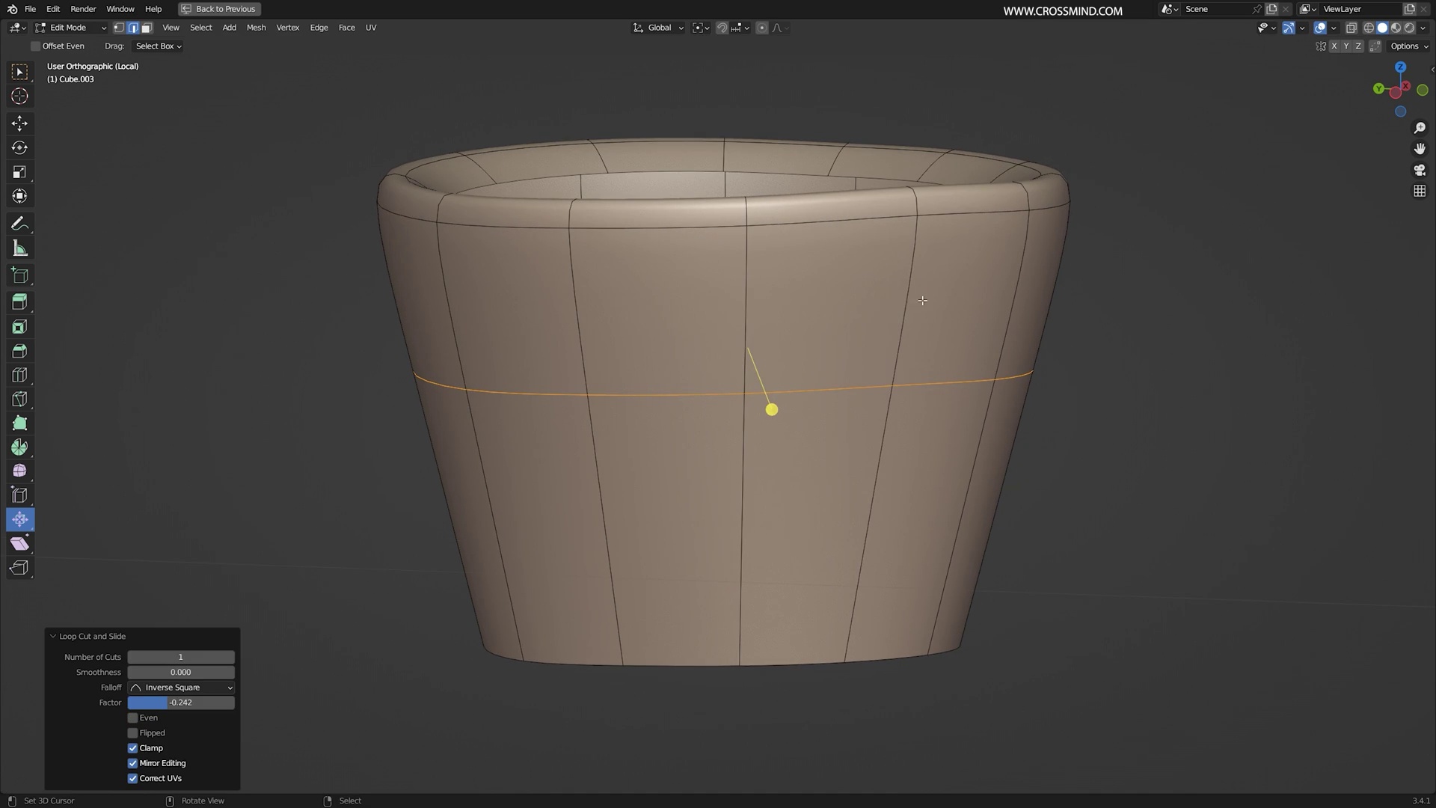
# - Cut a loop beneath the sock's rim, shrink it into a groove that defines the cuff, and leave local view
pyautogui.click(895, 258)
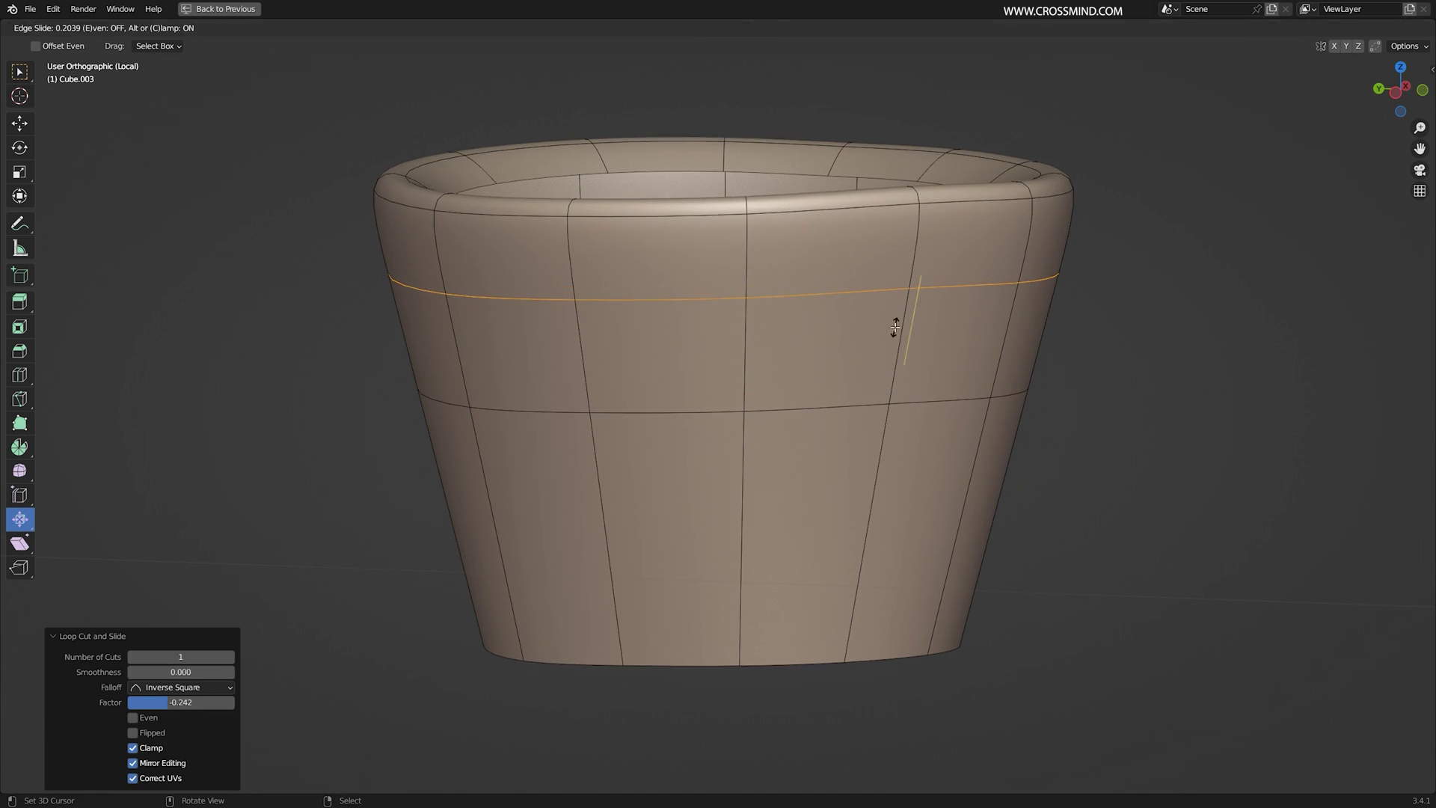
pyautogui.click(982, 283)
pyautogui.hotkey('alt', 's')
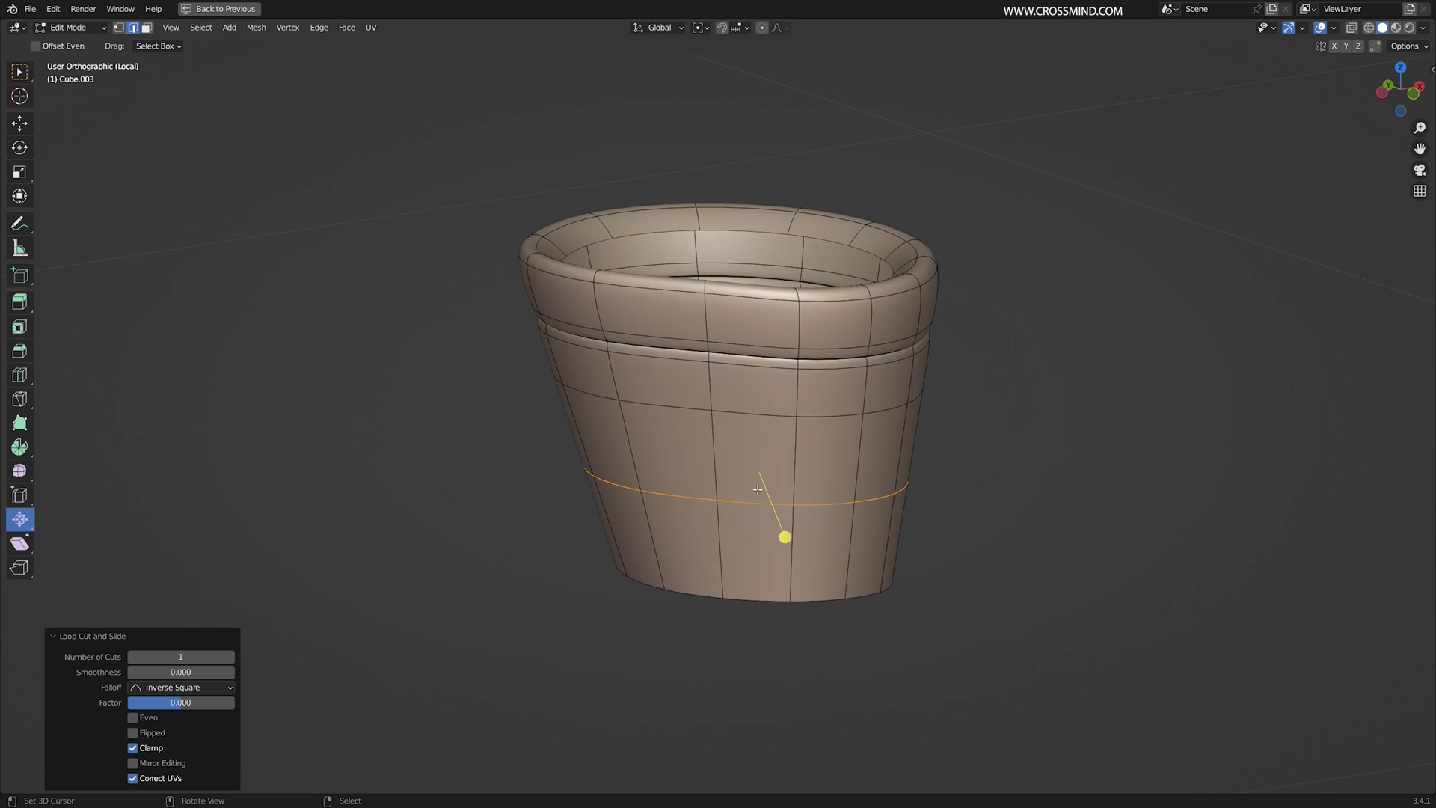
pyautogui.press('KP_Divide')
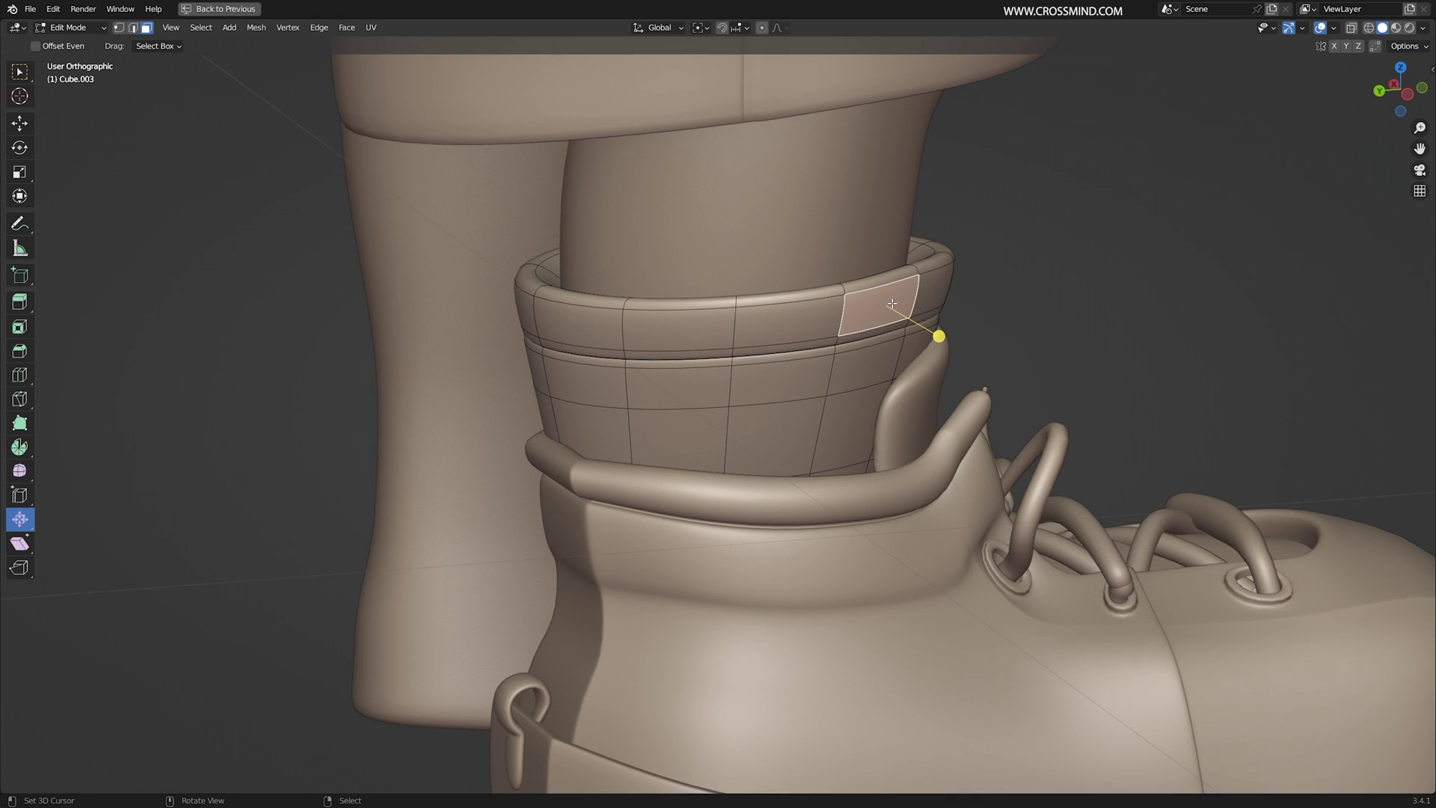
# - Nudge two faces along the side of the sock's cuff to make its shape less regular
pyautogui.moveTo(892, 303); pyautogui.dragTo(942, 335, button='middle')
pyautogui.press('g')
pyautogui.click(931, 337)
pyautogui.rightClick(708, 344)
pyautogui.press('g')
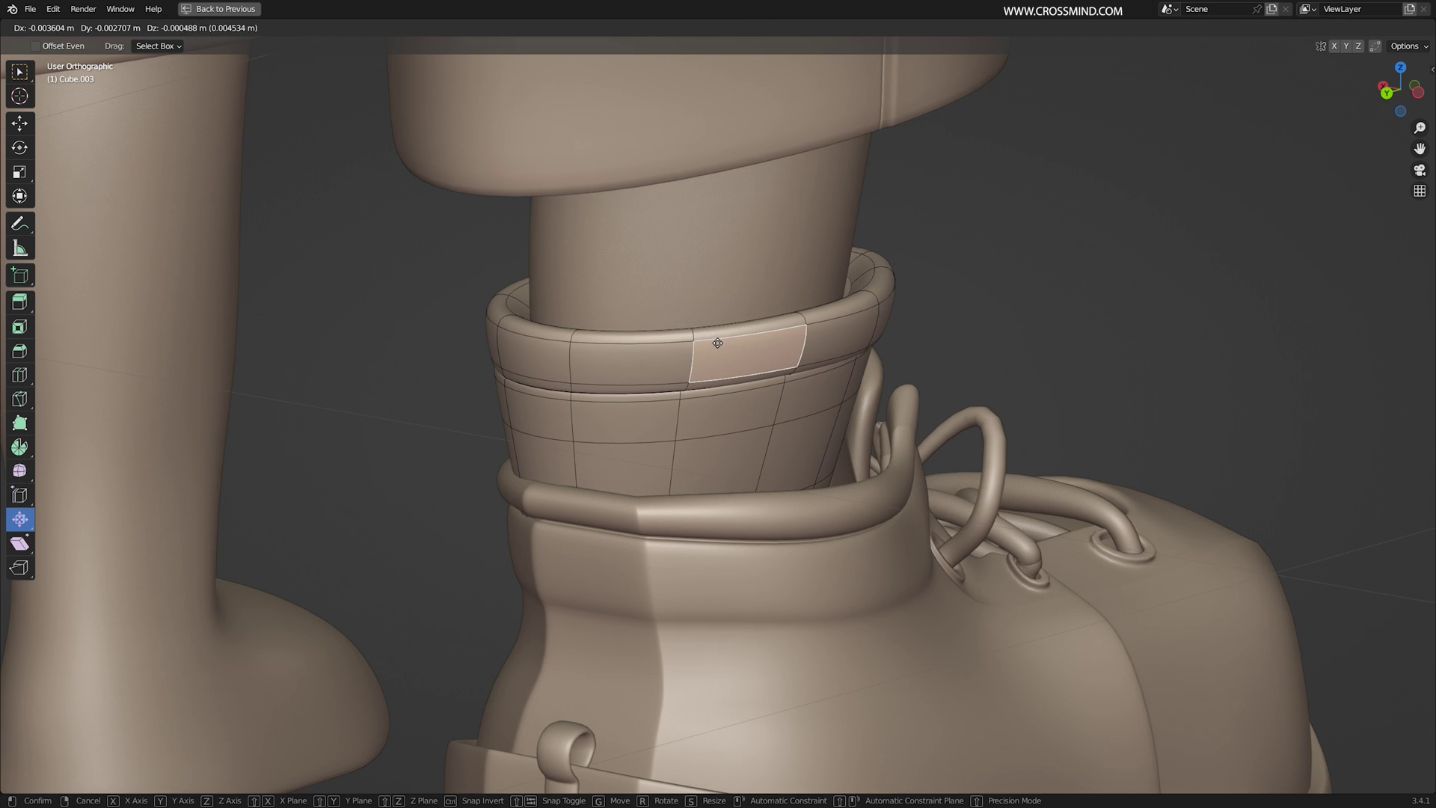
pyautogui.click(716, 344)
# - Move the face at the back of the cuff by about 0.0007 m in X, 0.0014 m in Y and -0.0017 m in Z
pyautogui.moveTo(559, 362); pyautogui.dragTo(526, 359, button='middle')
pyautogui.rightClick(555, 345)
pyautogui.press('g')
pyautogui.click(564, 328)
pyautogui.press('g')
pyautogui.rightClick(565, 324)
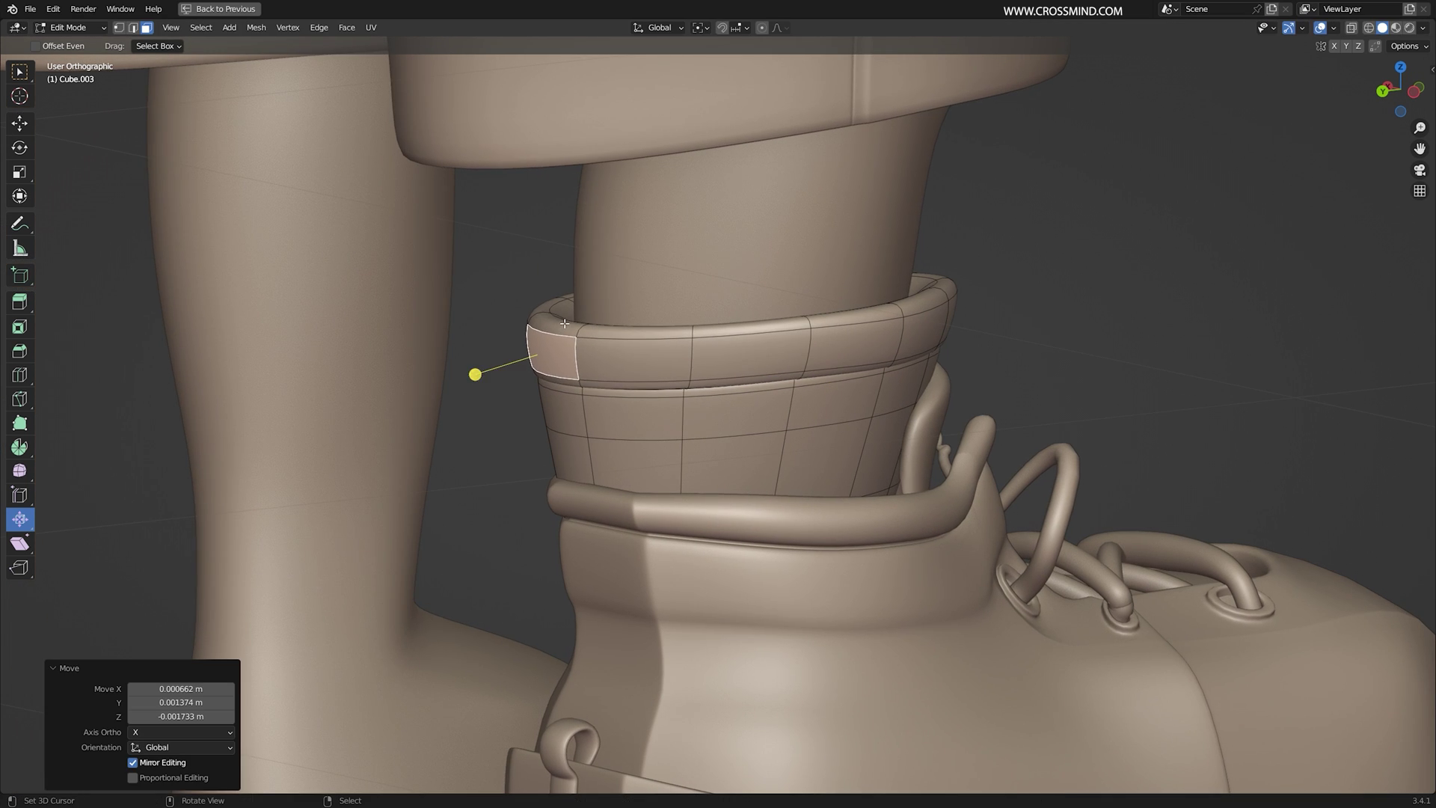
# - Shift the cuff's rear upper rim, turning on proportional editing for a softer adjustment
pyautogui.rightClick(554, 296)
pyautogui.press('g')
pyautogui.click(567, 298)
pyautogui.press('o')
pyautogui.press('g')
pyautogui.click(574, 299)
# - Nudge several faces around the front and side of the cuff and lower sock with proportional editing for an uneven, natural shape
pyautogui.moveTo(575, 303); pyautogui.dragTo(465, 299, button='middle')
pyautogui.rightClick(461, 359)
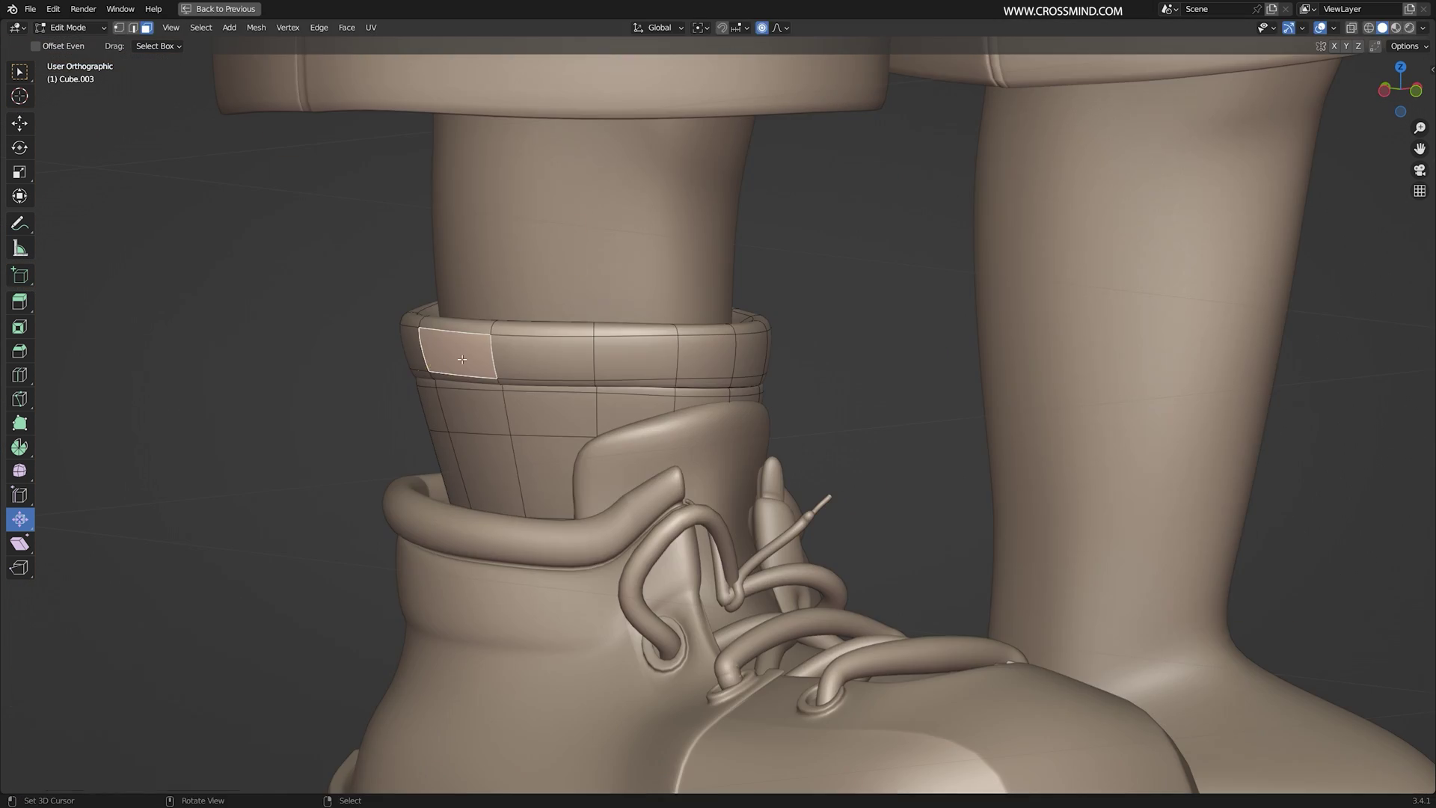
pyautogui.moveTo(461, 359); pyautogui.dragTo(457, 361, button='right')
pyautogui.moveTo(523, 355); pyautogui.dragTo(453, 355, button='middle')
pyautogui.moveTo(774, 355); pyautogui.dragTo(761, 353, button='right')
pyautogui.moveTo(513, 325); pyautogui.dragTo(510, 322, button='right')
pyautogui.moveTo(530, 500); pyautogui.dragTo(525, 500, button='right')
pyautogui.scroll(5, 528, 500)
pyautogui.moveTo(519, 413); pyautogui.dragTo(511, 413, button='right')
pyautogui.rightClick(660, 331)
pyautogui.press('r')
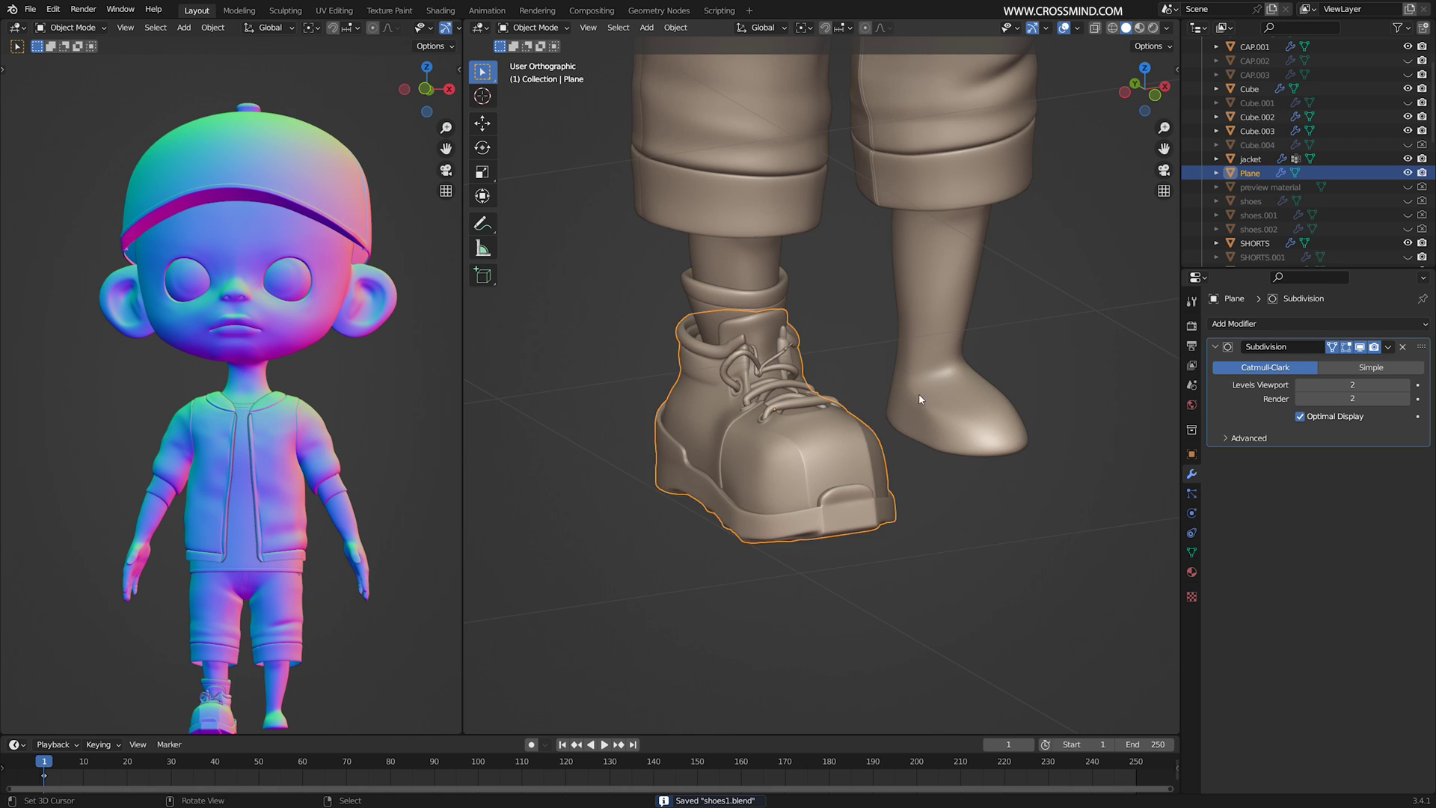
# - Select the shoe, laces and sock together and apply their location transform
pyautogui.scroll(3, 918, 394)
pyautogui.keyDown('shift'); pyautogui.click(783, 322); pyautogui.keyUp('shift')
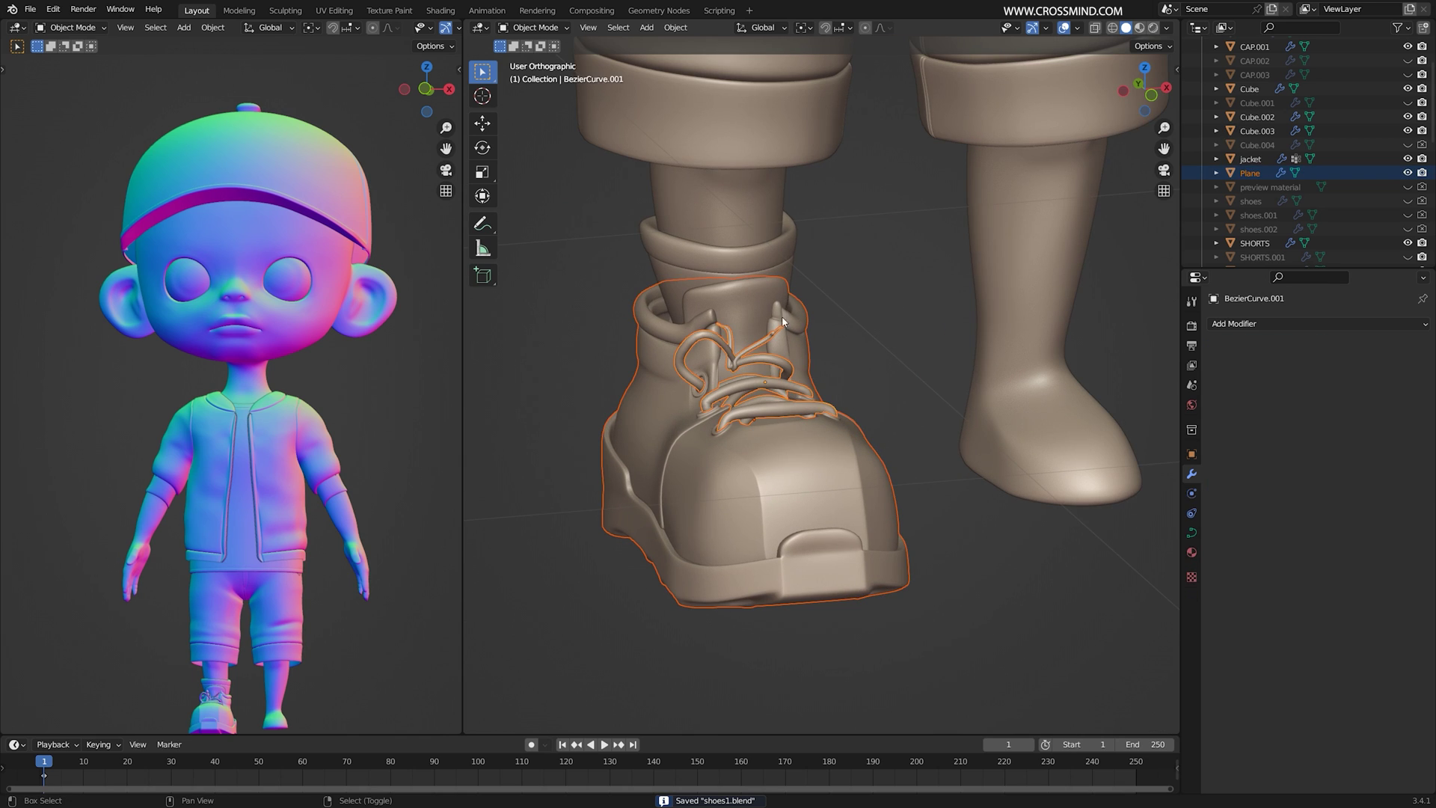
pyautogui.keyDown('shift'); pyautogui.rightClick(786, 259); pyautogui.keyUp('shift')
pyautogui.moveTo(892, 299); pyautogui.dragTo(873, 301, button='middle')
pyautogui.hotkey('ctrl', 'a')
pyautogui.click(873, 301)
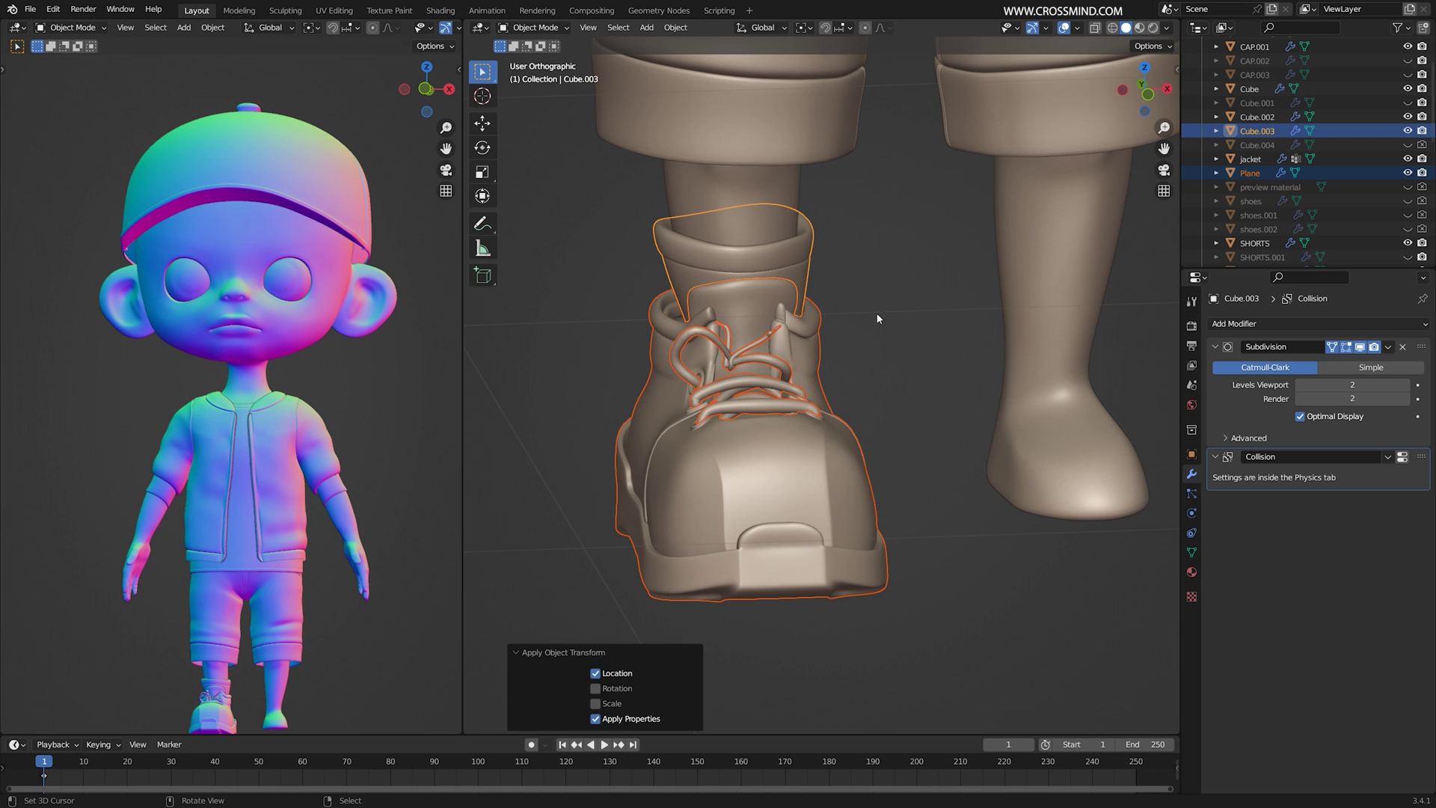
# - Clear the combined selection and add an X-axis Mirror modifier to the shoe for the second foot
pyautogui.moveTo(891, 357); pyautogui.dragTo(881, 362, button='middle')
pyautogui.hotkey('alt', 'a')
pyautogui.rightClick(814, 500)
pyautogui.click(1288, 325)
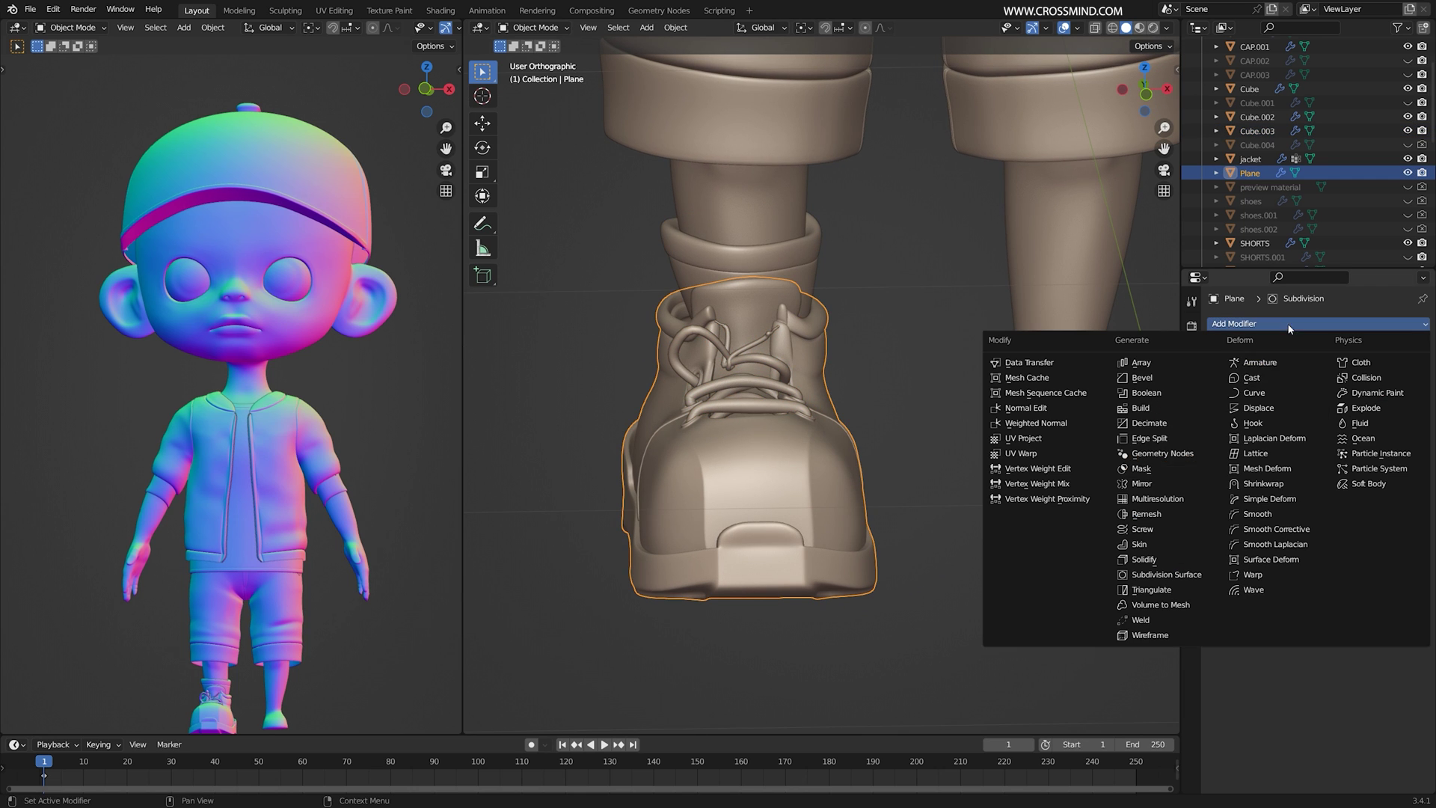
pyautogui.click(1171, 484)
# - Add a Mirror modifier to the laces to match the mirrored shoe
pyautogui.moveTo(819, 393); pyautogui.dragTo(784, 386, button='middle')
pyautogui.click(783, 364)
pyautogui.click(1285, 324)
pyautogui.click(1173, 451)
pyautogui.click(697, 362)
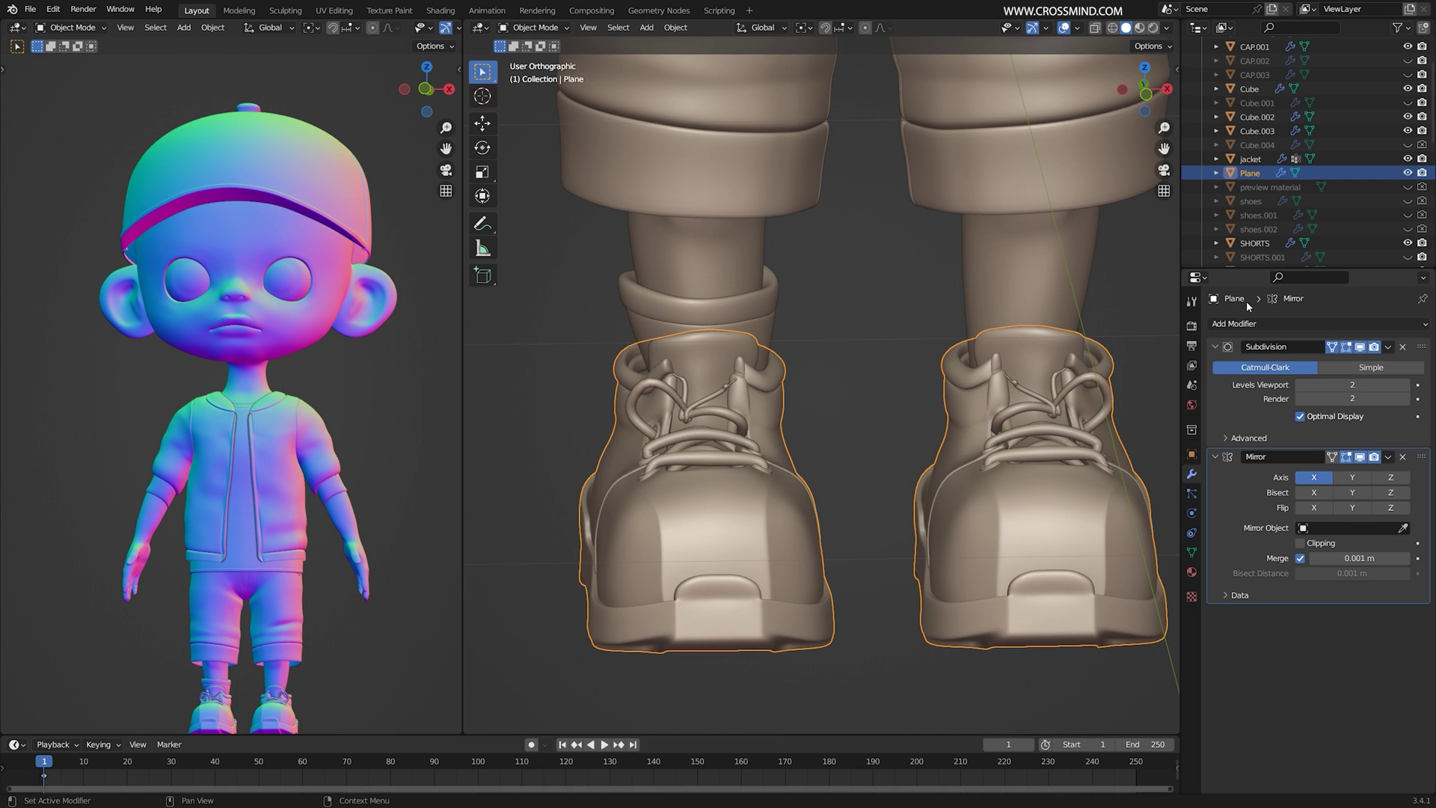
# - Add an X-axis Mirror modifier to the cuffed sock
pyautogui.click(775, 309)
pyautogui.scroll(-8, 993, 371)
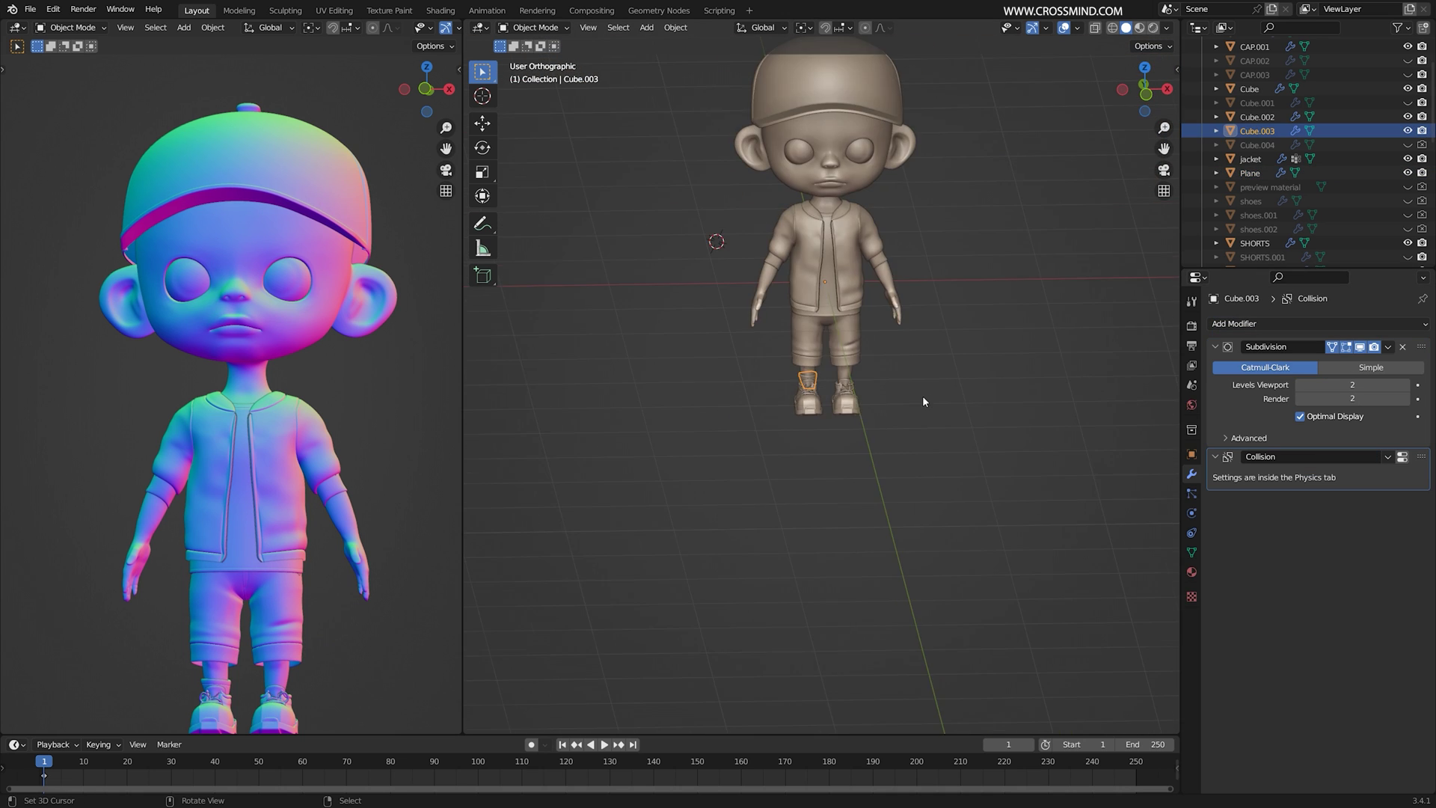
pyautogui.scroll(8, 922, 401)
pyautogui.click(1257, 323)
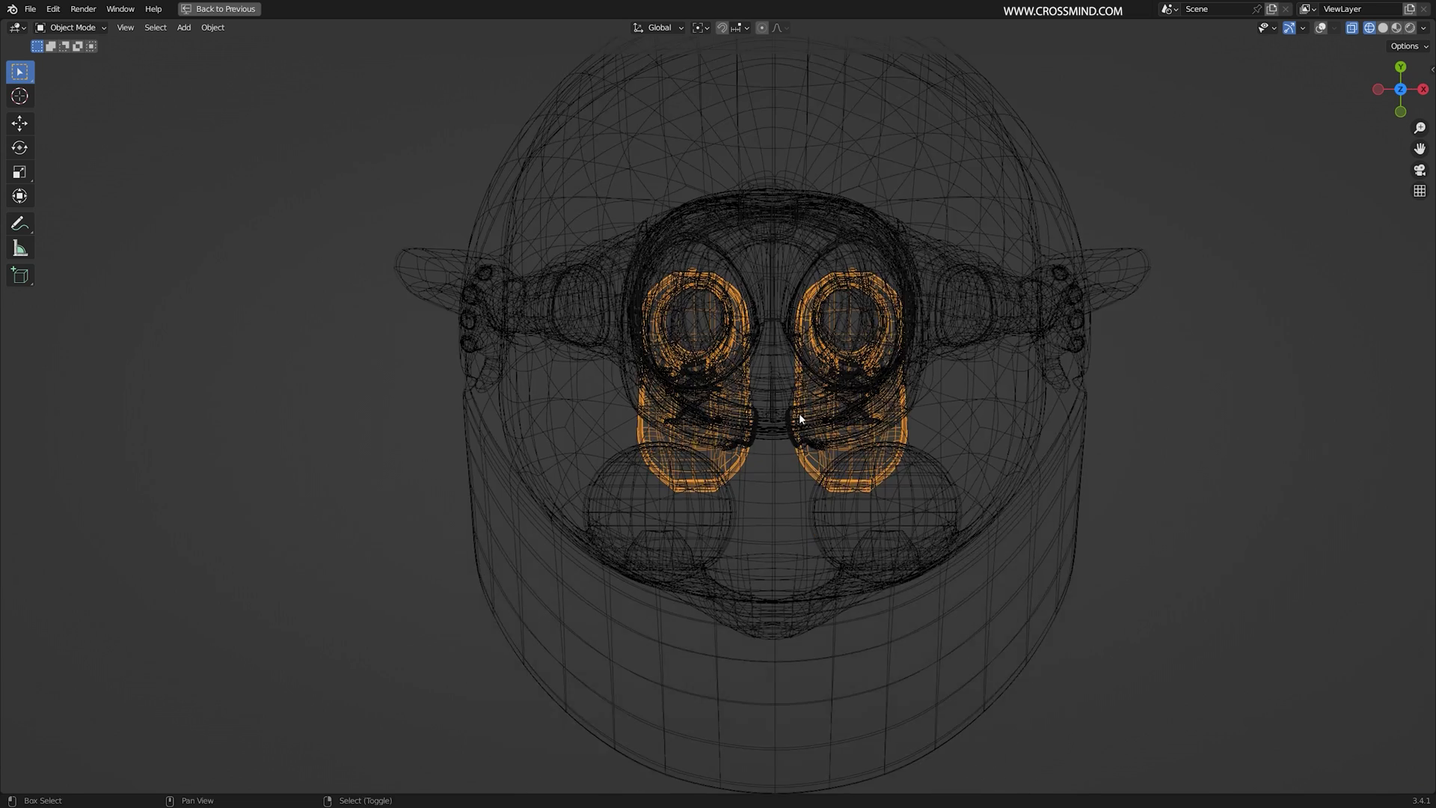
# - Rotate the whole shoe mesh in the wireframe top view so the toe points slightly outward, and restore solid shading
pyautogui.scroll(4, 724, 476)
pyautogui.click(752, 488)
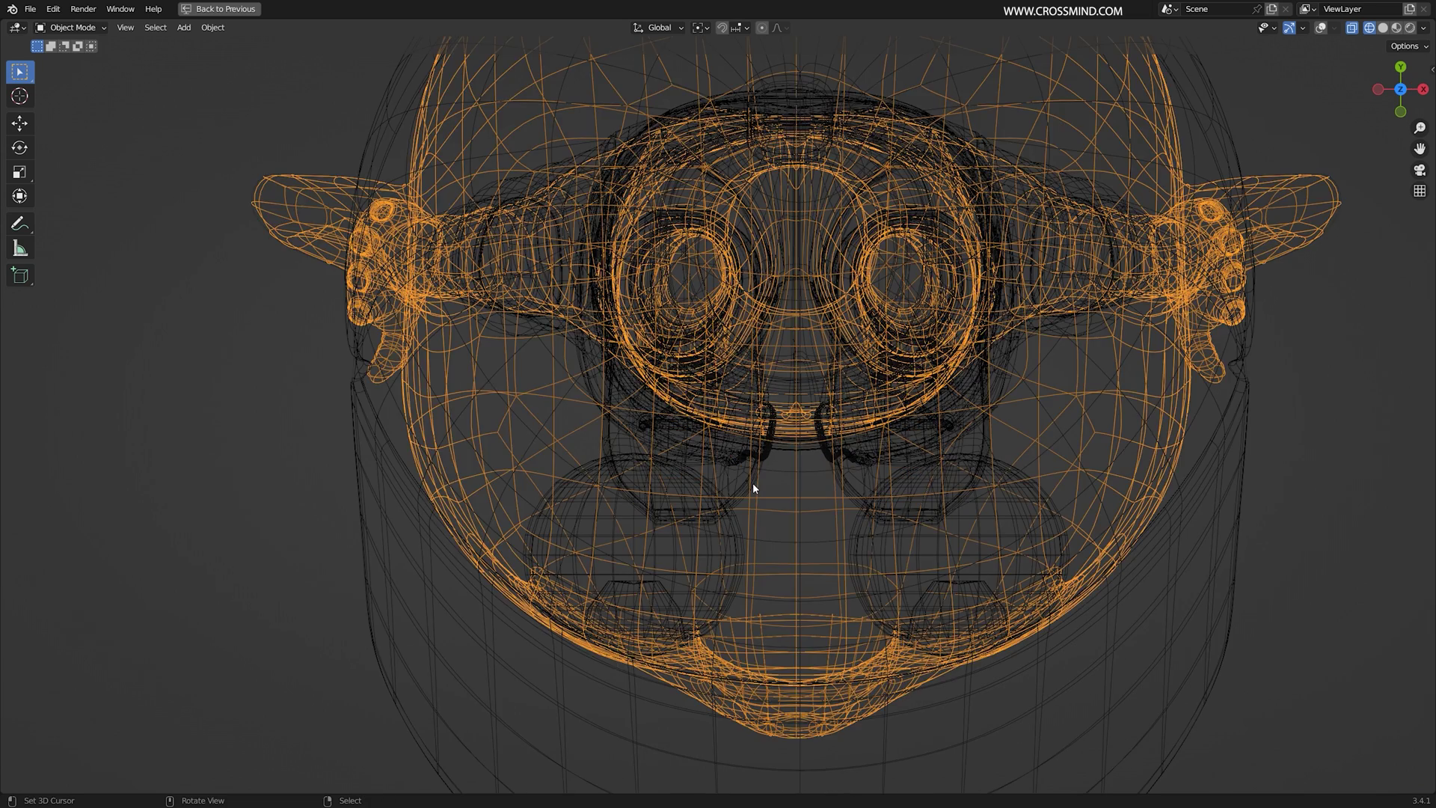
pyautogui.click(753, 487)
pyautogui.press('Tab')
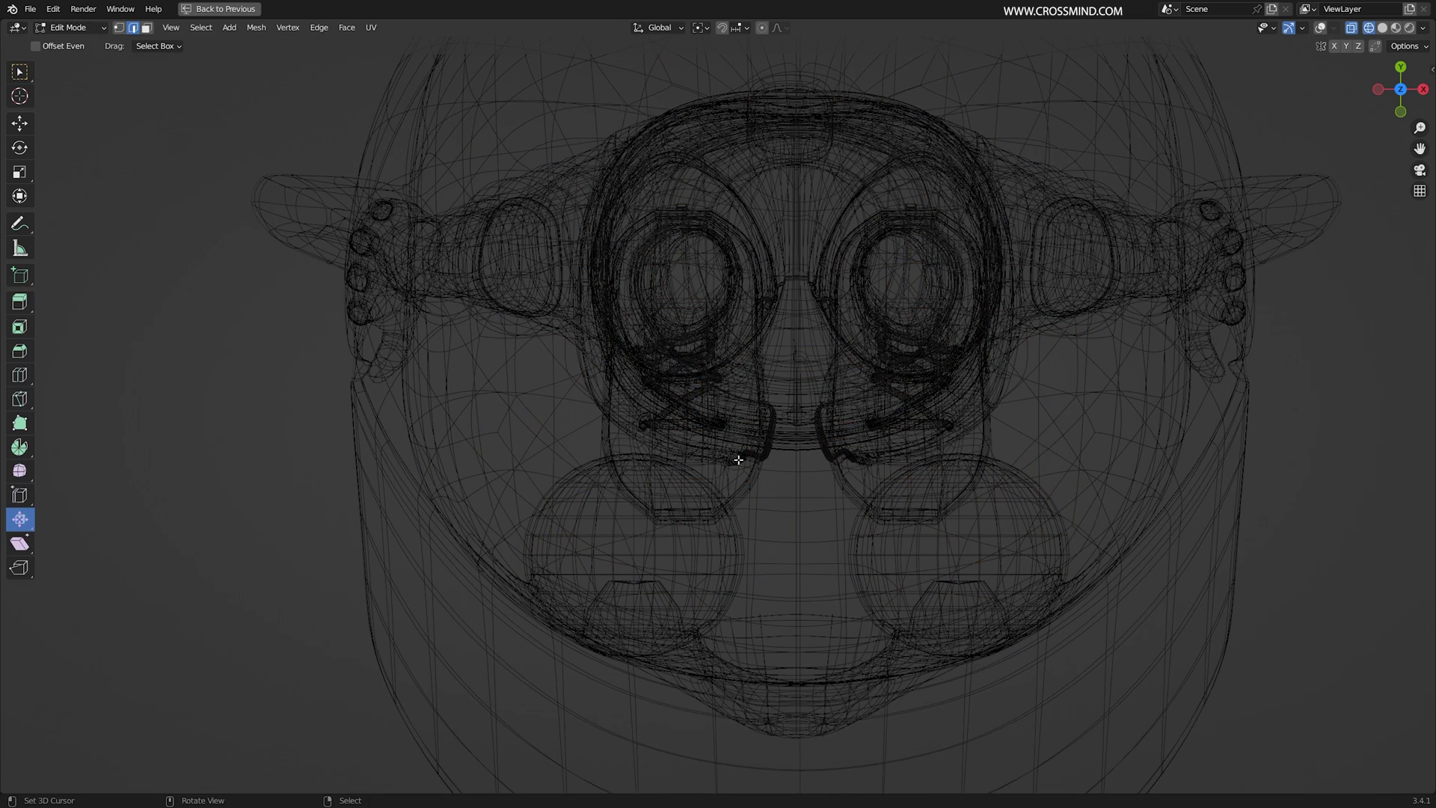
pyautogui.click(1321, 28)
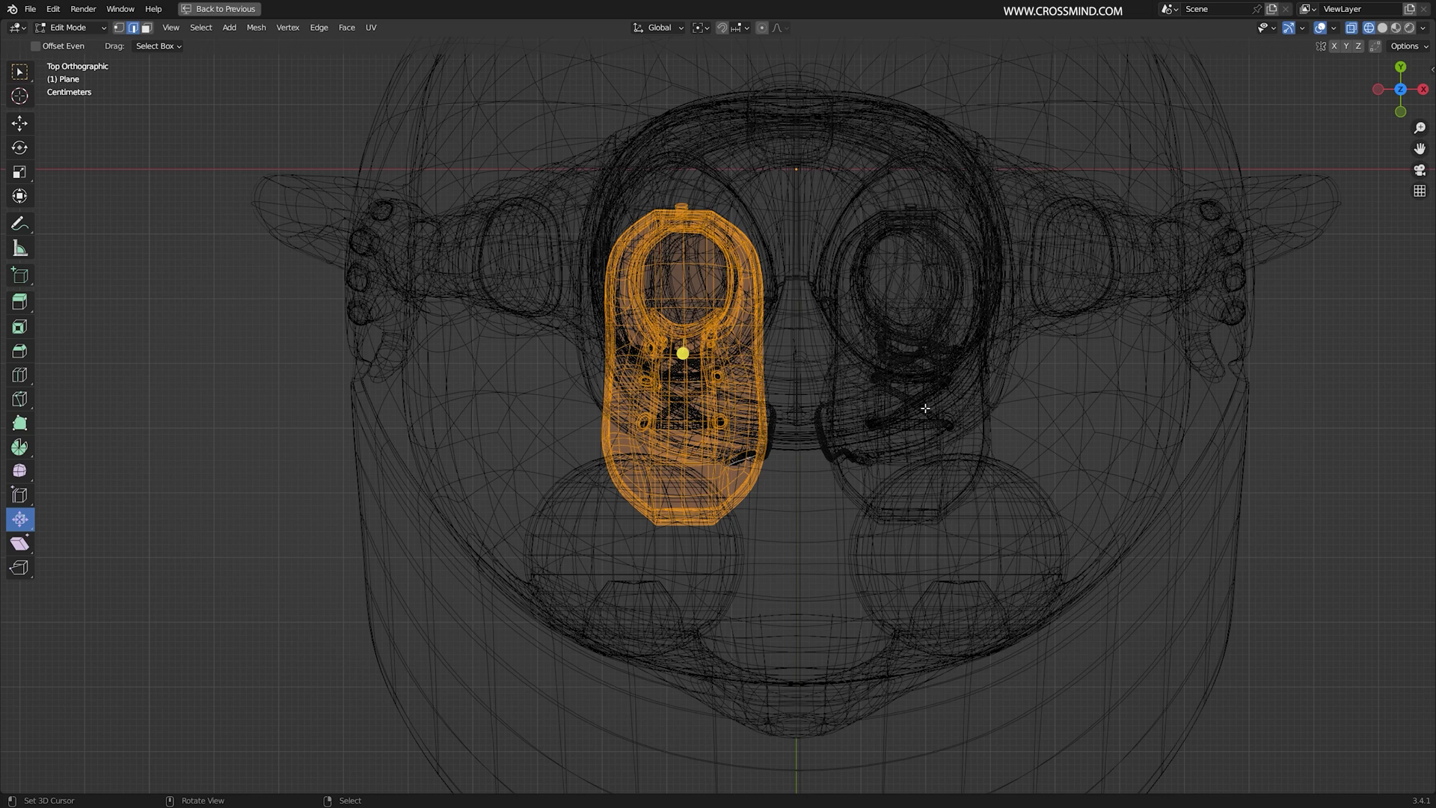
pyautogui.press('r')
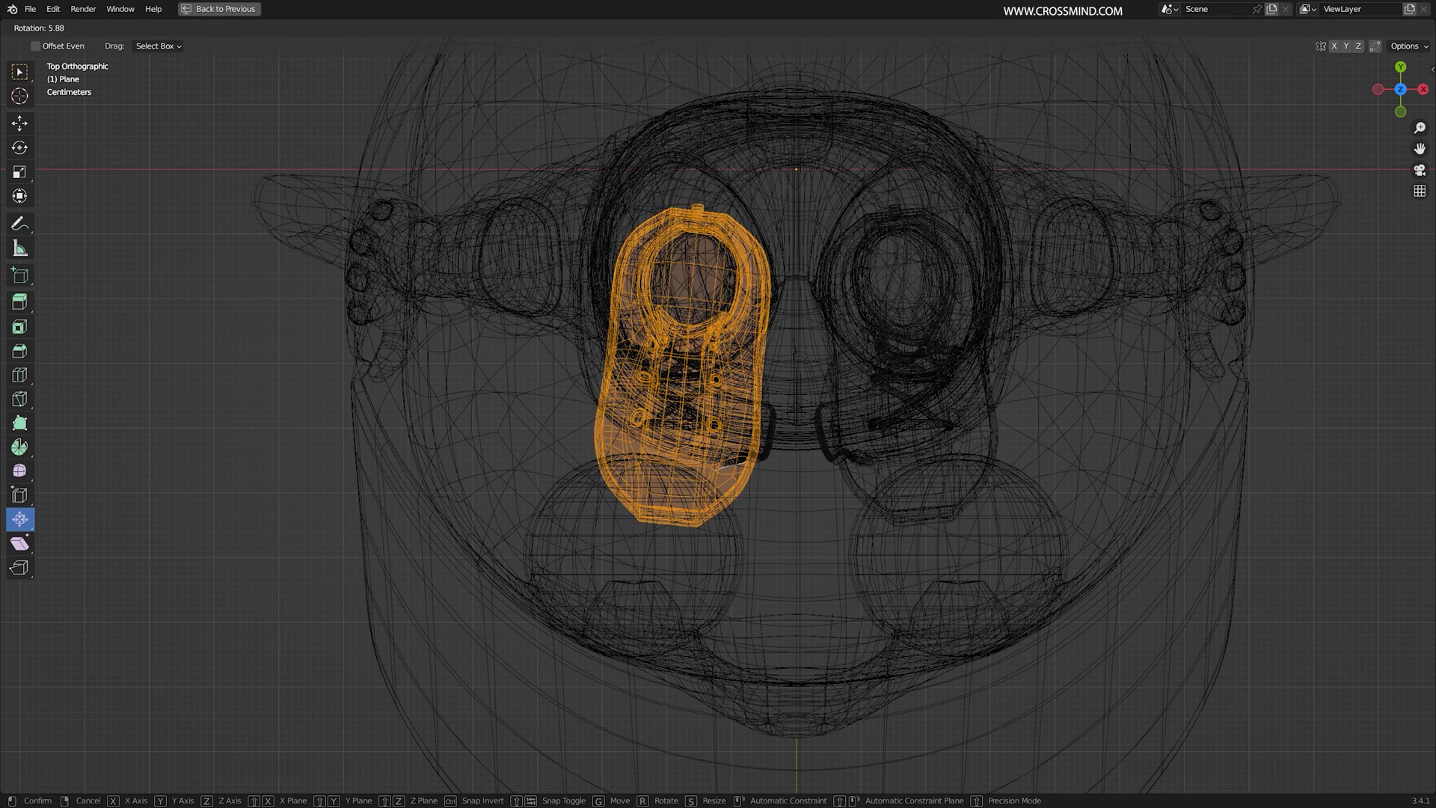
pyautogui.click(778, 408)
pyautogui.hotkey('shift', 'z')
pyautogui.moveTo(782, 413); pyautogui.dragTo(778, 300, button='middle')
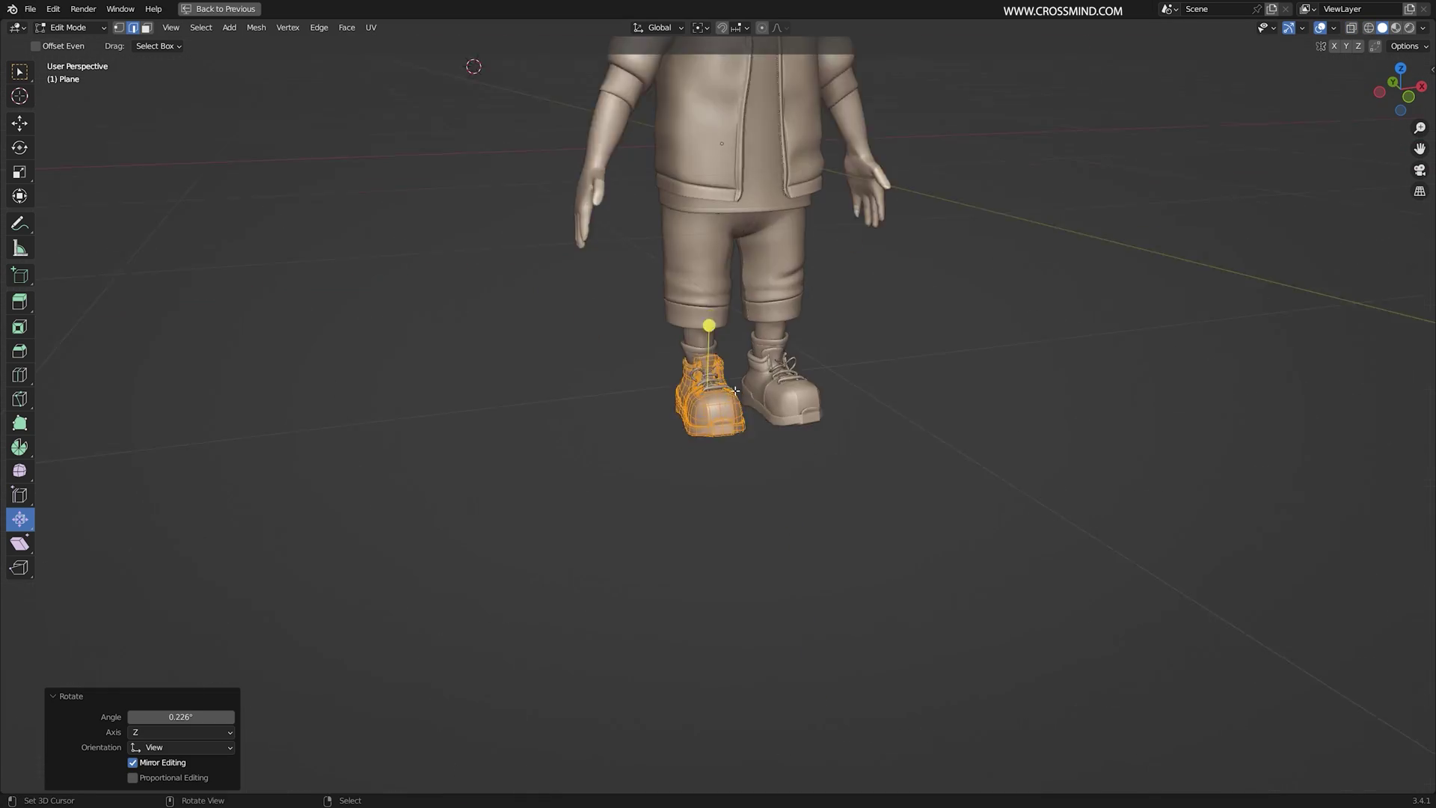
# - Rotate the laces -11° about Z to follow the shoe and move the lace points near the upper eyelet into place
pyautogui.keyDown('ctrl'); pyautogui.moveTo(778, 449); pyautogui.dragTo(774, 393, button='middle'); pyautogui.keyUp('ctrl')
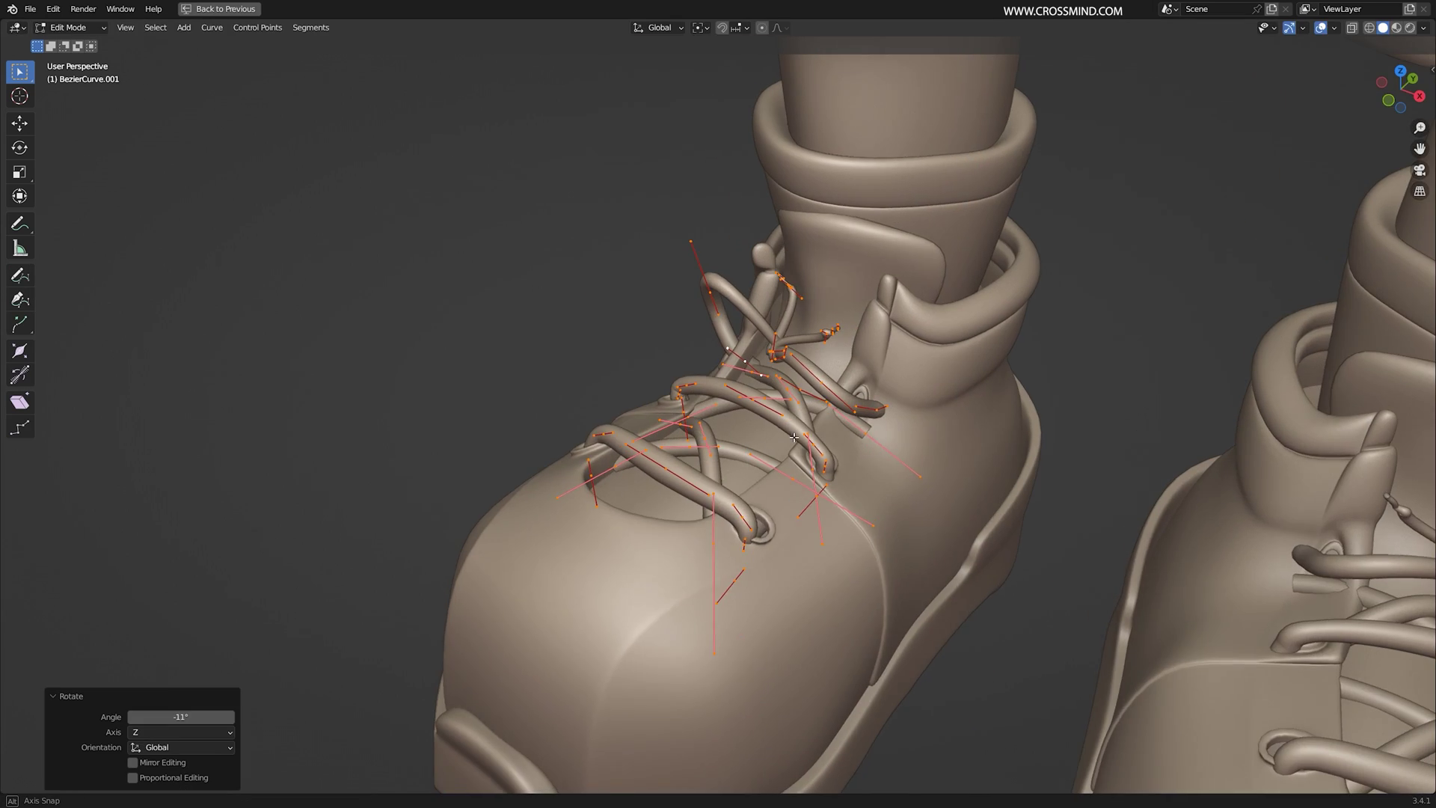
pyautogui.moveTo(794, 437); pyautogui.dragTo(905, 416, button='middle')
pyautogui.press('g')
pyautogui.click(815, 452)
pyautogui.scroll(3, 822, 448)
pyautogui.rightClick(972, 466)
pyautogui.press('g')
pyautogui.moveTo(972, 466); pyautogui.dragTo(965, 423, button='middle')
pyautogui.click(980, 430)
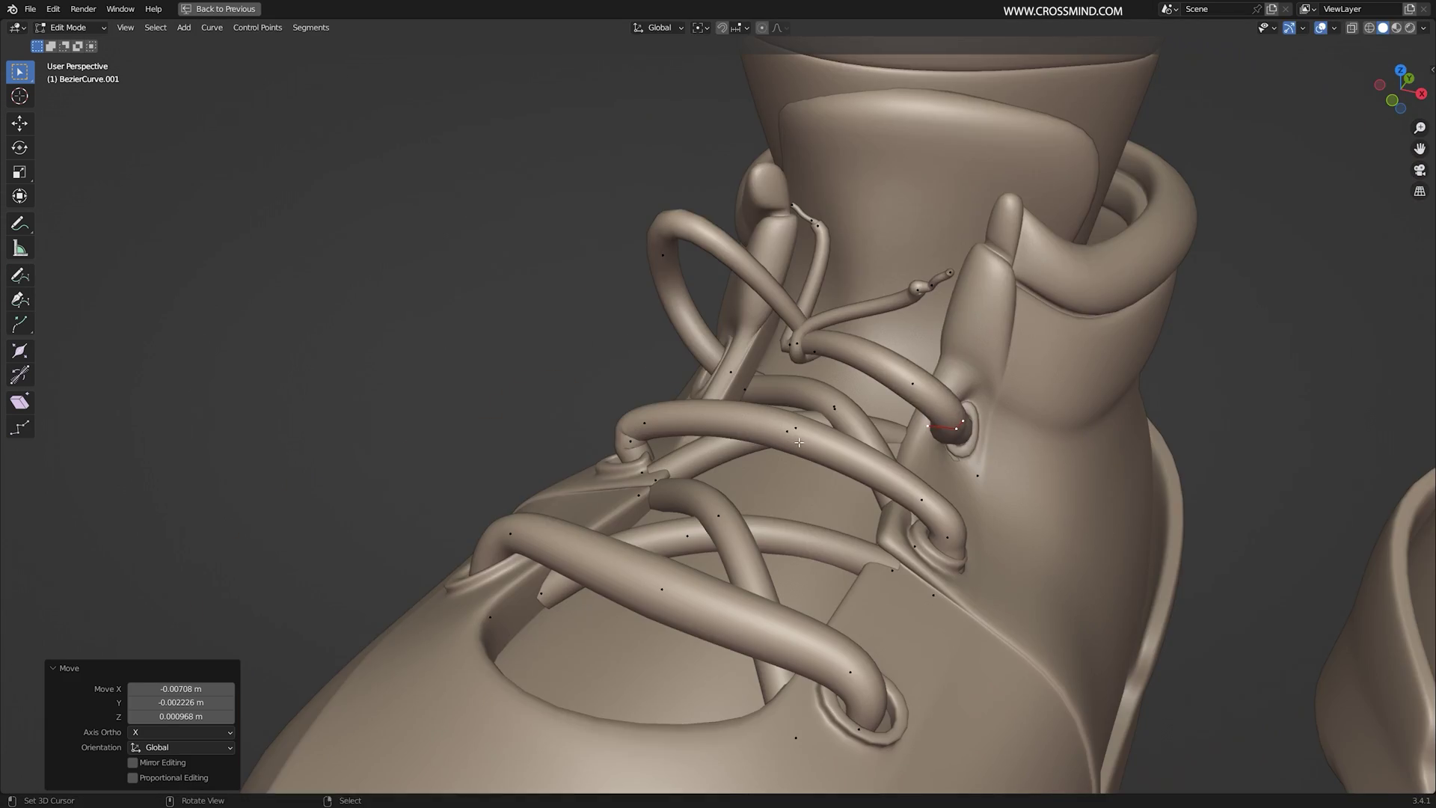
# - Move and scale further lace control points to fit the turned shoe, leave curve editing and save the file
pyautogui.press('g')
pyautogui.click(812, 382)
pyautogui.press('s')
pyautogui.moveTo(811, 381); pyautogui.dragTo(763, 396, button='middle')
pyautogui.click(911, 372)
pyautogui.press('Tab')
pyautogui.scroll(-6, 846, 461)
pyautogui.hotkey('ctrl', 's')
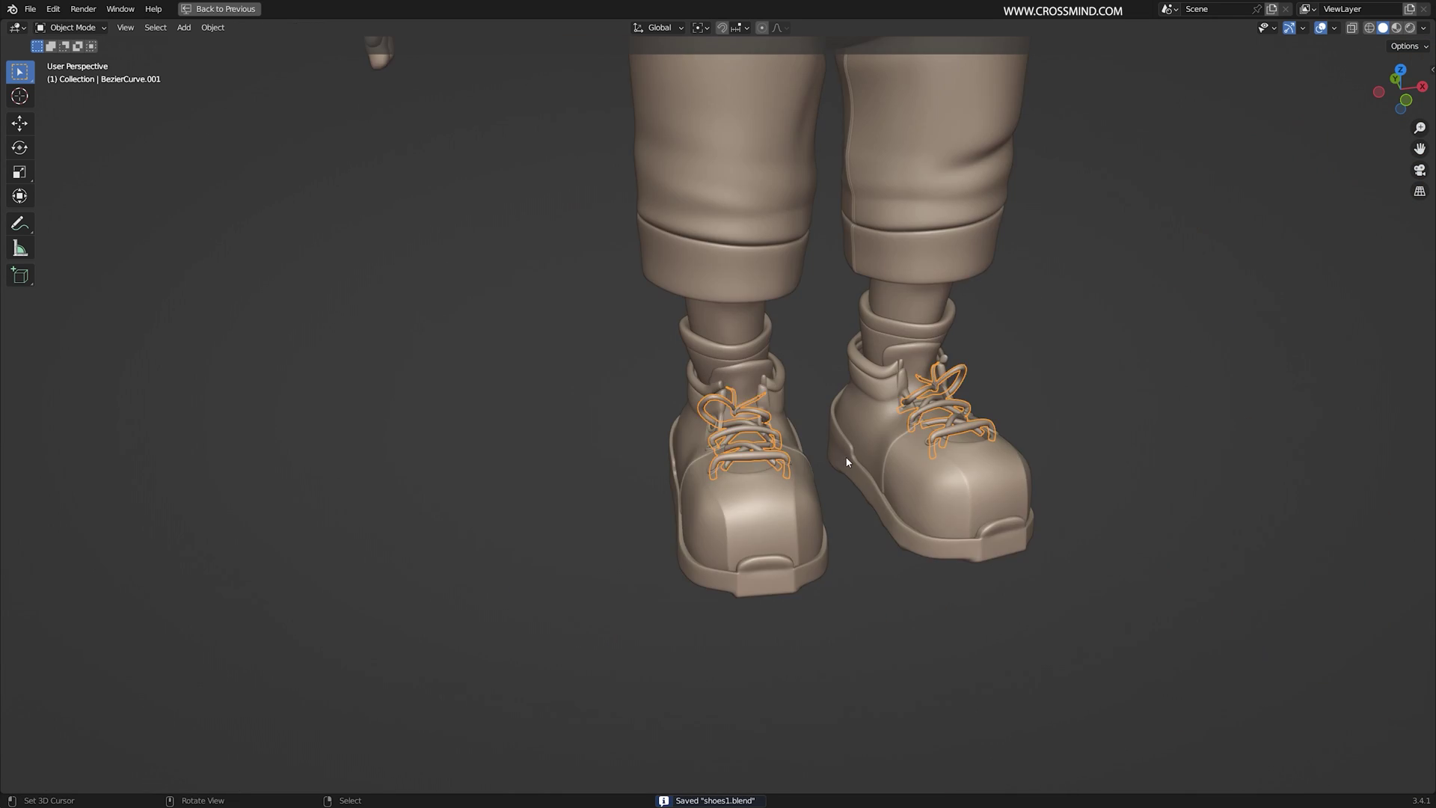
# - Shift the laces object to seat it on the shoe, finishing with a move of about -0.0007 m in Y and -0.0025 m in Z
pyautogui.scroll(5, 846, 461)
pyautogui.press('g')
pyautogui.click(845, 547)
pyautogui.press('g')
pyautogui.click(771, 449)
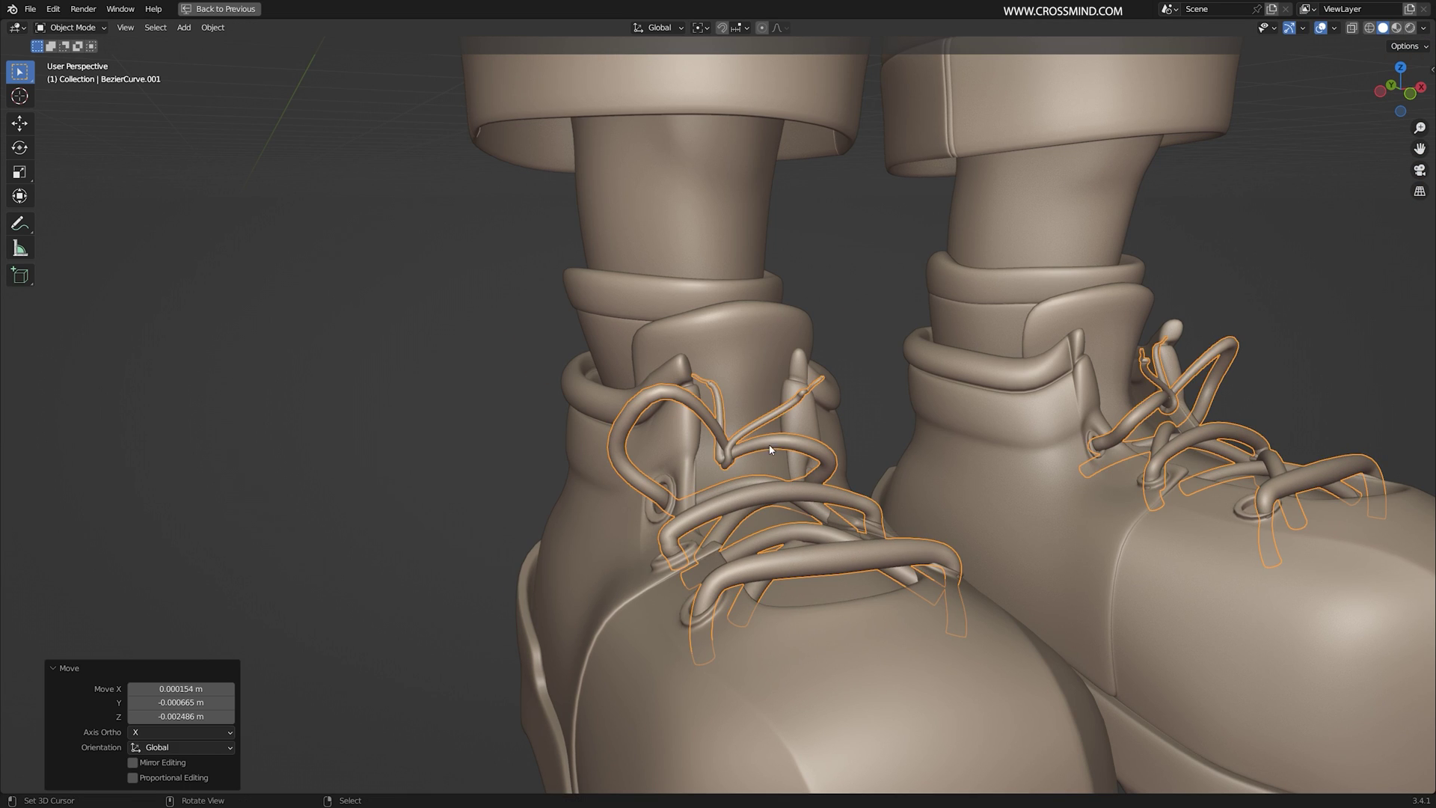
# - Scale the shoes up by a factor of 1.123 and raise them along Z to fit the feet
pyautogui.scroll(-3, 1090, 499)
pyautogui.rightClick(1163, 302)
pyautogui.scroll(-4, 1043, 486)
pyautogui.keyDown('shift'); pyautogui.moveTo(902, 393); pyautogui.dragTo(988, 554, button='middle'); pyautogui.keyUp('shift')
pyautogui.press('KP_5')
pyautogui.scroll(-3, 946, 508)
pyautogui.rightClick(865, 689)
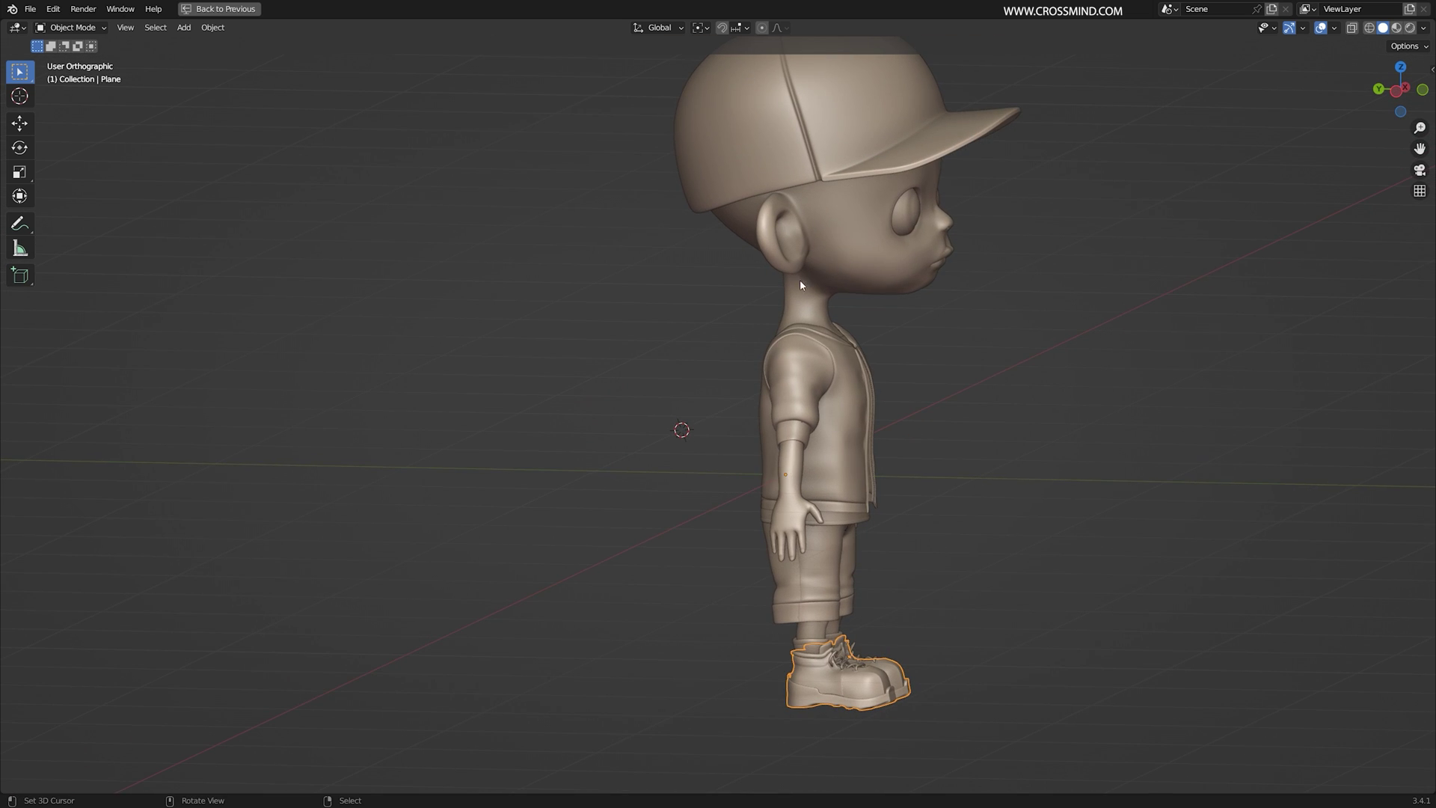
pyautogui.moveTo(989, 433); pyautogui.dragTo(1074, 513, button='middle')
pyautogui.press('s')
pyautogui.click(1018, 666)
pyautogui.press('g')
pyautogui.press('z')
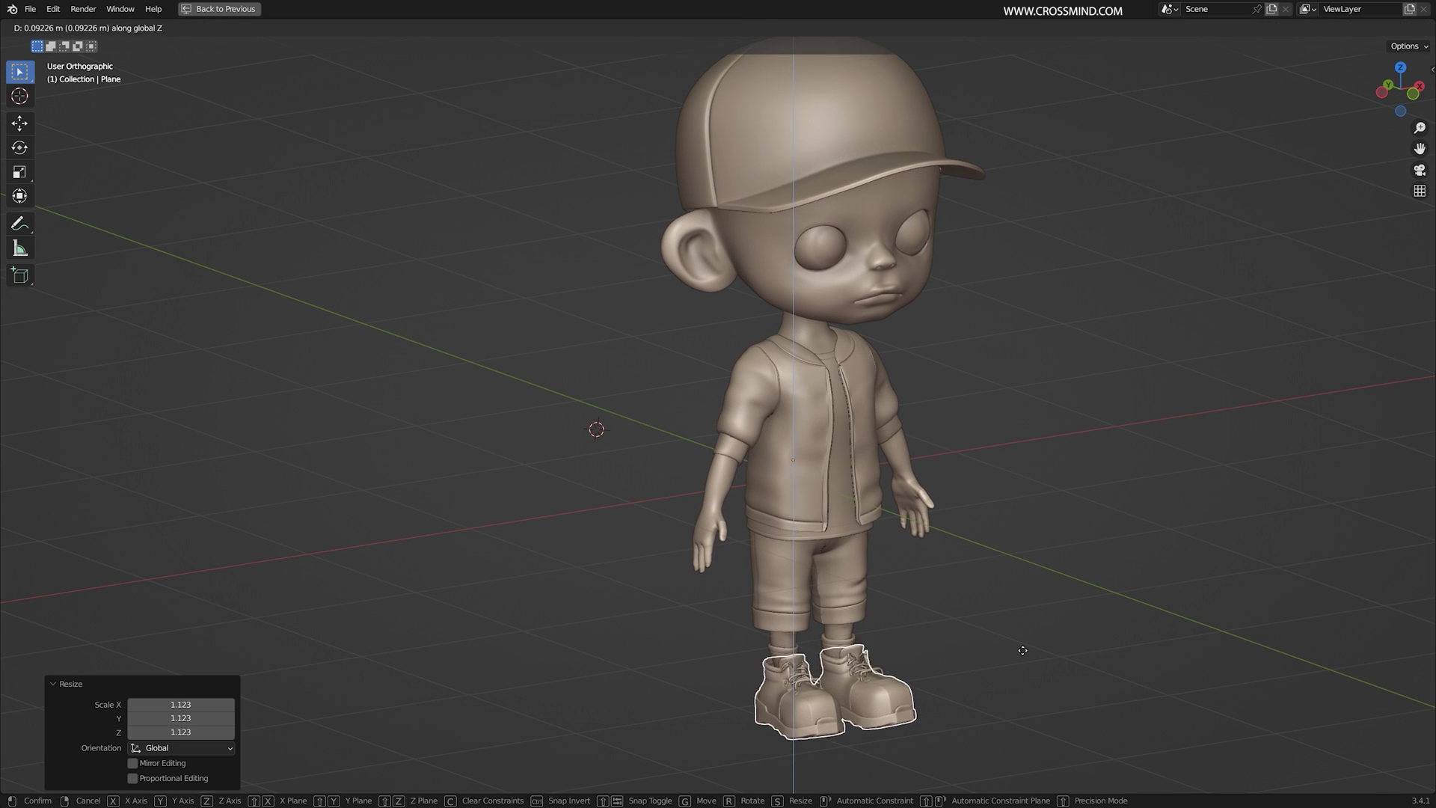
pyautogui.click(1024, 658)
# - Deselect everything, save the file as shoes1.blend and restore the multi-area workspace
pyautogui.hotkey('alt', 'a')
pyautogui.moveTo(951, 722); pyautogui.dragTo(947, 710, button='middle')
pyautogui.keyDown('shift'); pyautogui.moveTo(947, 711); pyautogui.dragTo(961, 430, button='middle'); pyautogui.keyUp('shift')
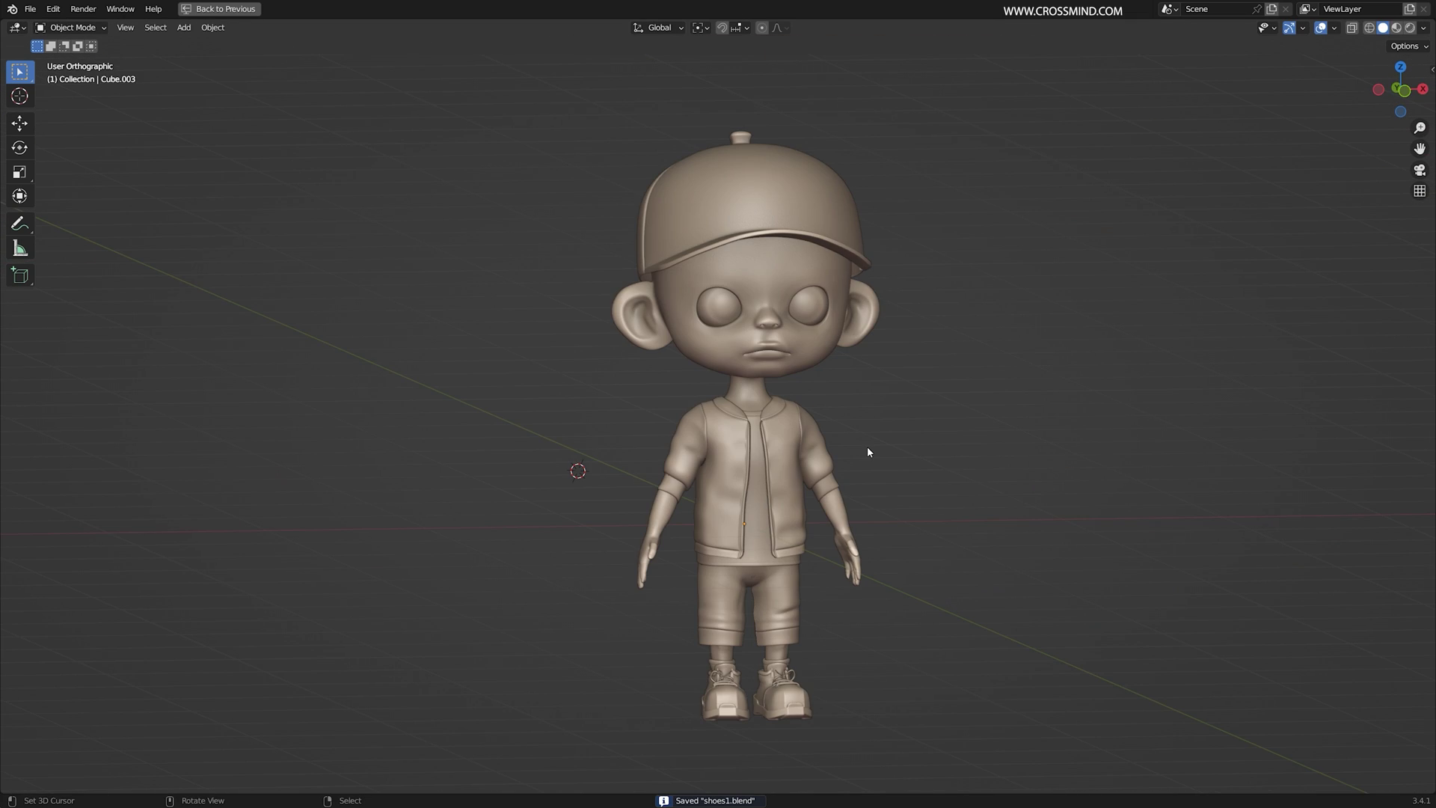
pyautogui.hotkey('ctrl', 'space')
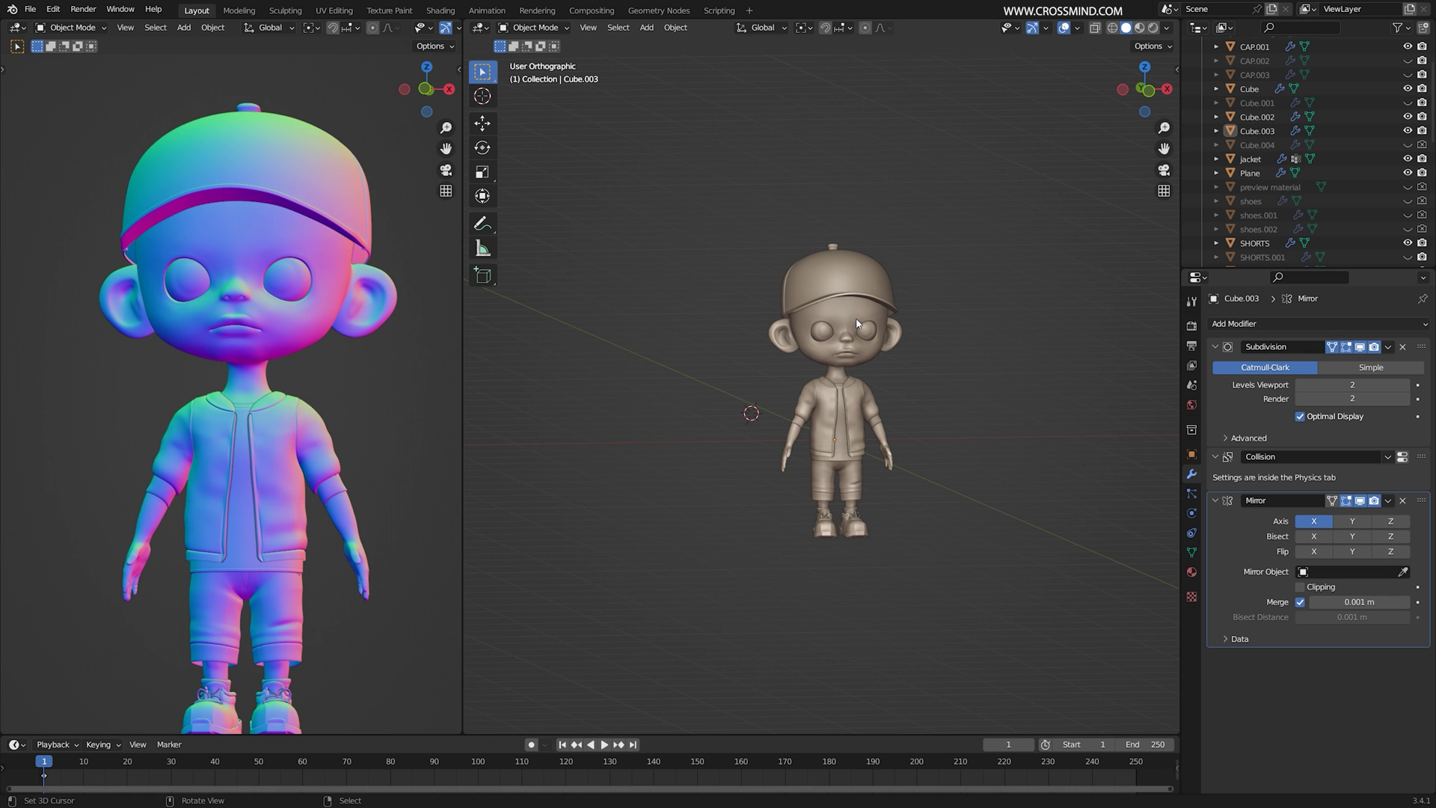
# - Check the dressed character from several angles and locate the HAIR collection in the scene's object list
pyautogui.moveTo(1023, 329); pyautogui.dragTo(1061, 332, button='middle')
pyautogui.scroll(2, 1065, 329)
pyautogui.scroll(-4, 1226, 215)
pyautogui.scroll(3, 926, 303)
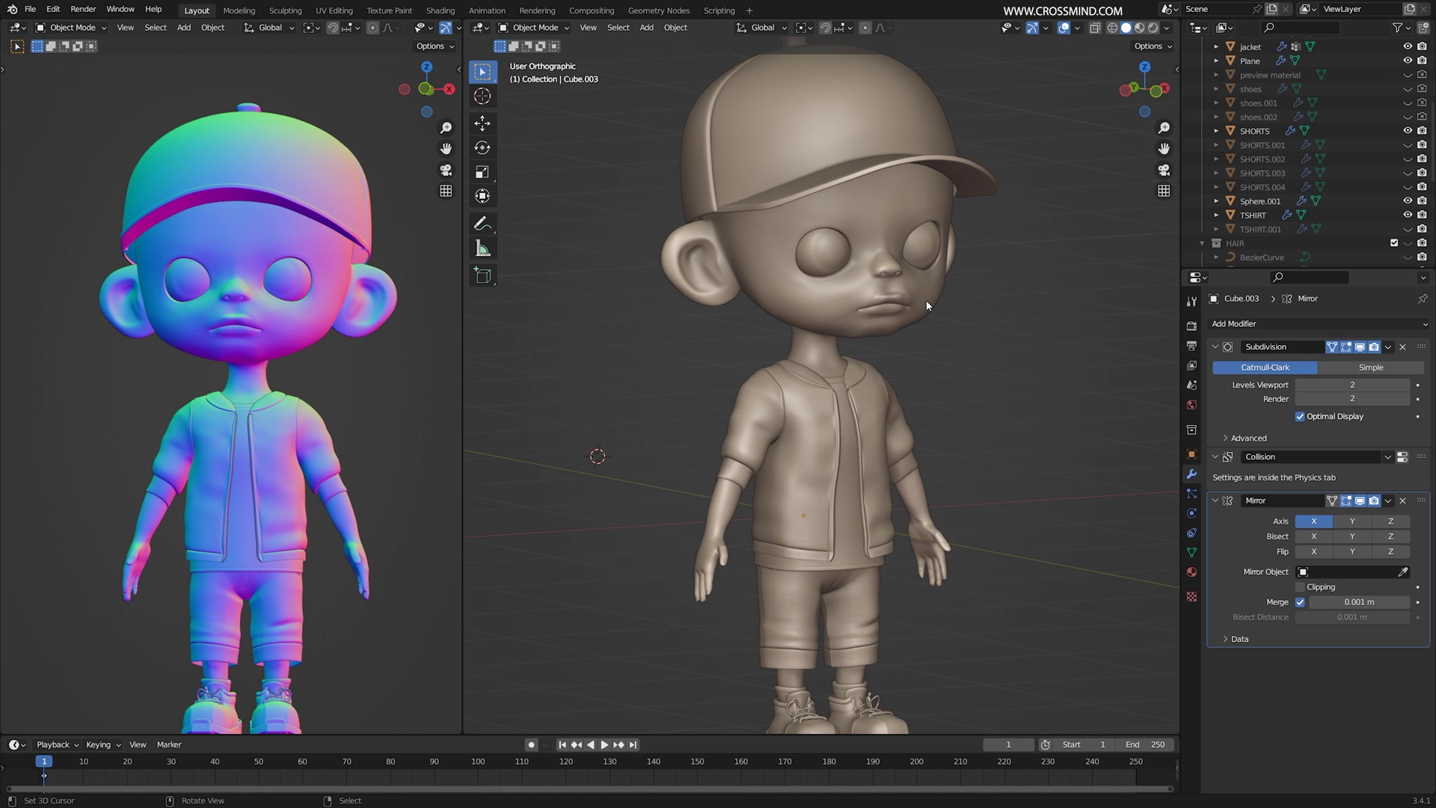
pyautogui.scroll(-5, 1324, 205)
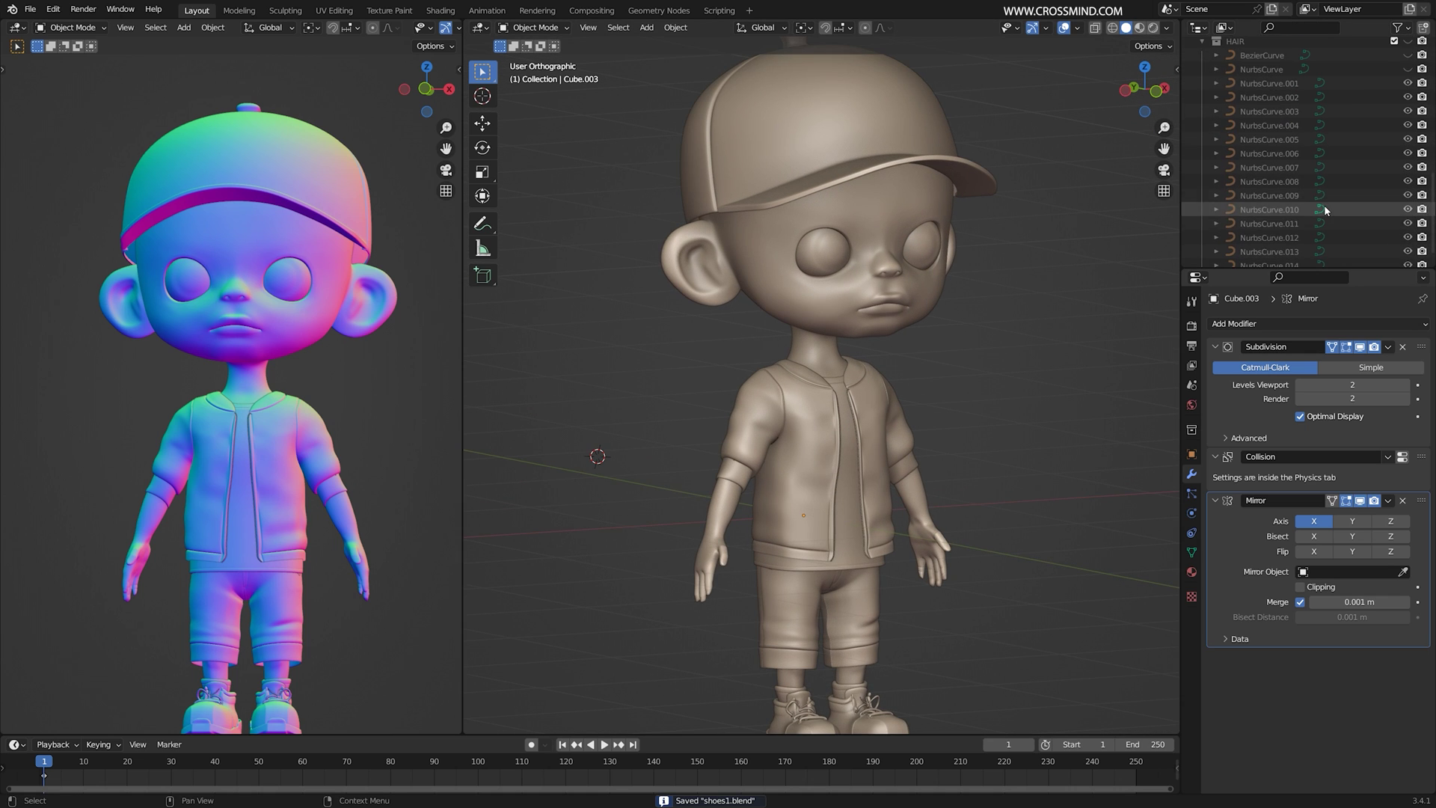